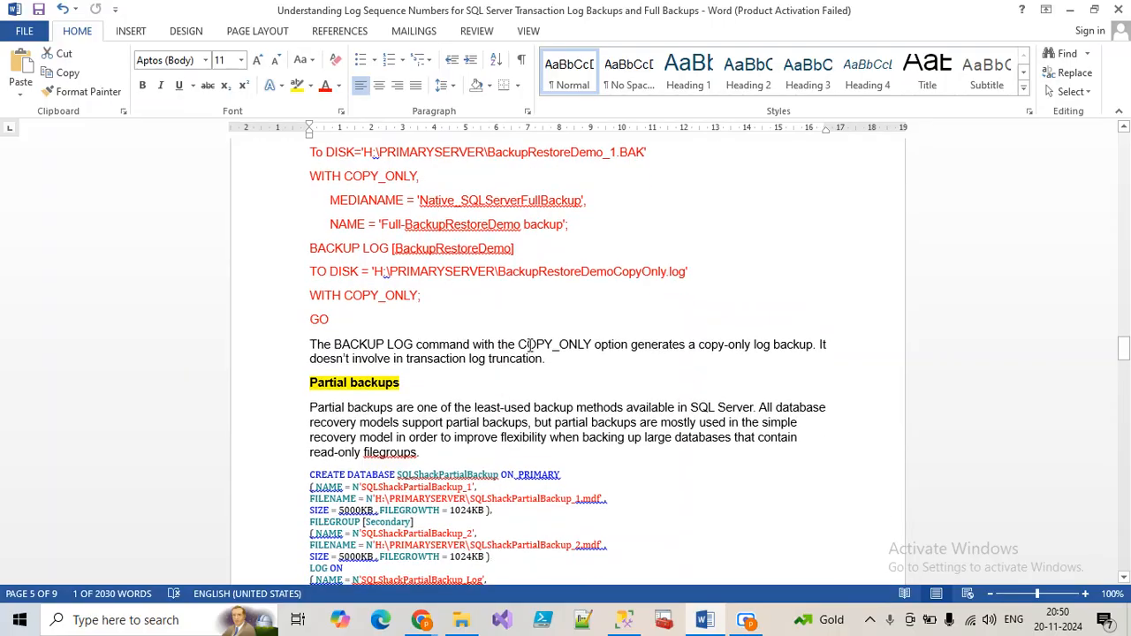
Review the full backup scripts that split BackupRestoreDemo into multiple files and mirror the ProdSQLShackDemo backup
scroll(442, 362, "up", 4)
scroll(439, 360, "up", 12)
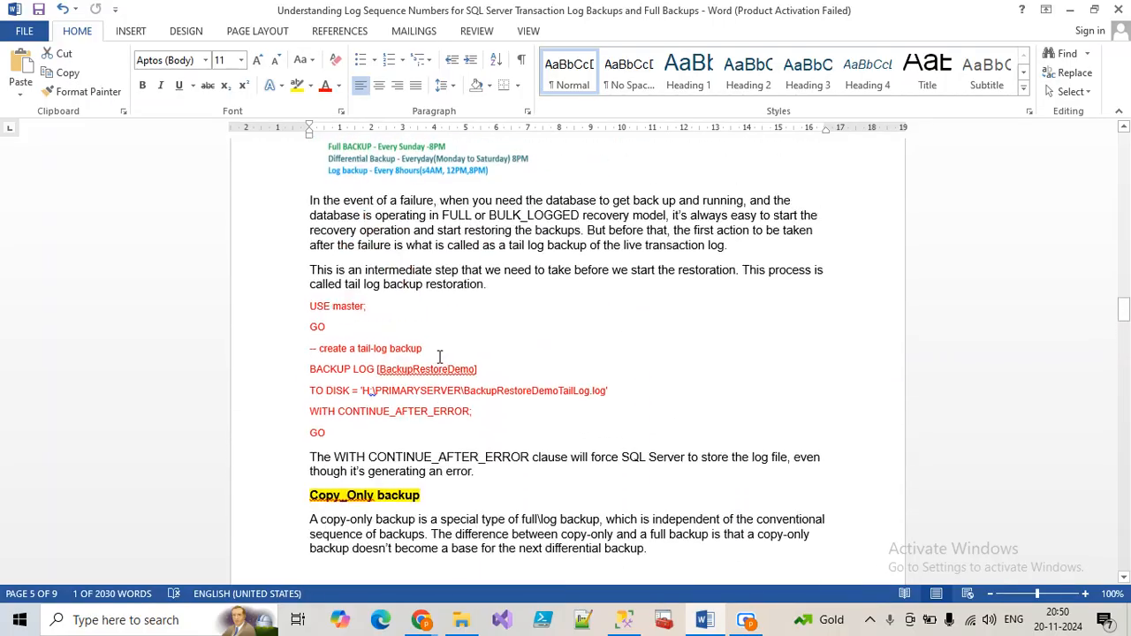
scroll(438, 353, "up", 1)
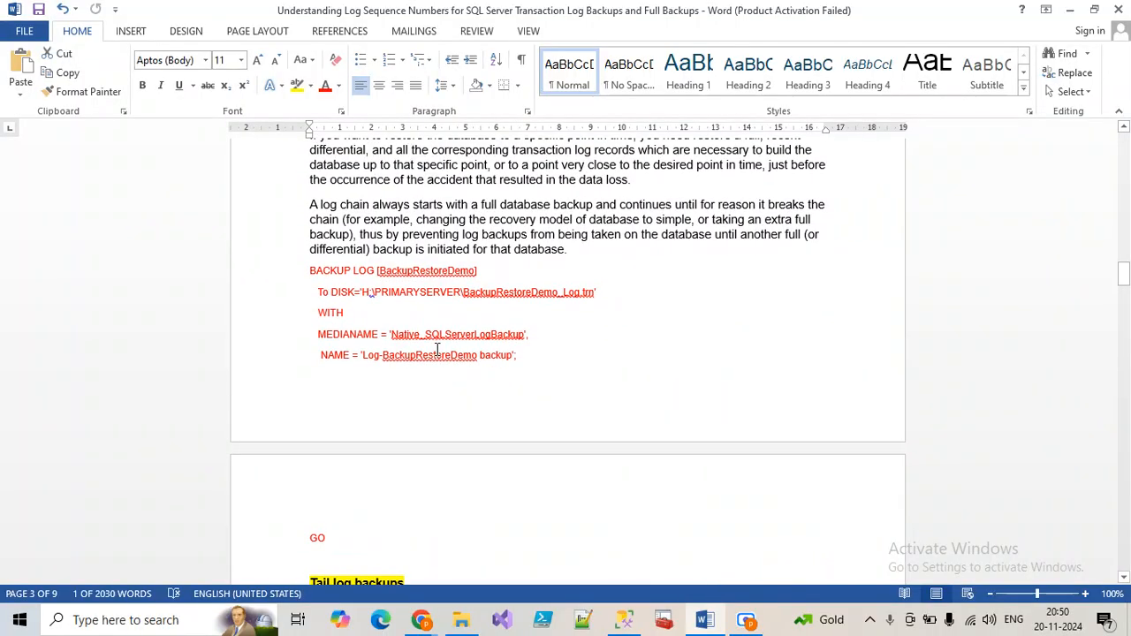
scroll(437, 348, "up", 20)
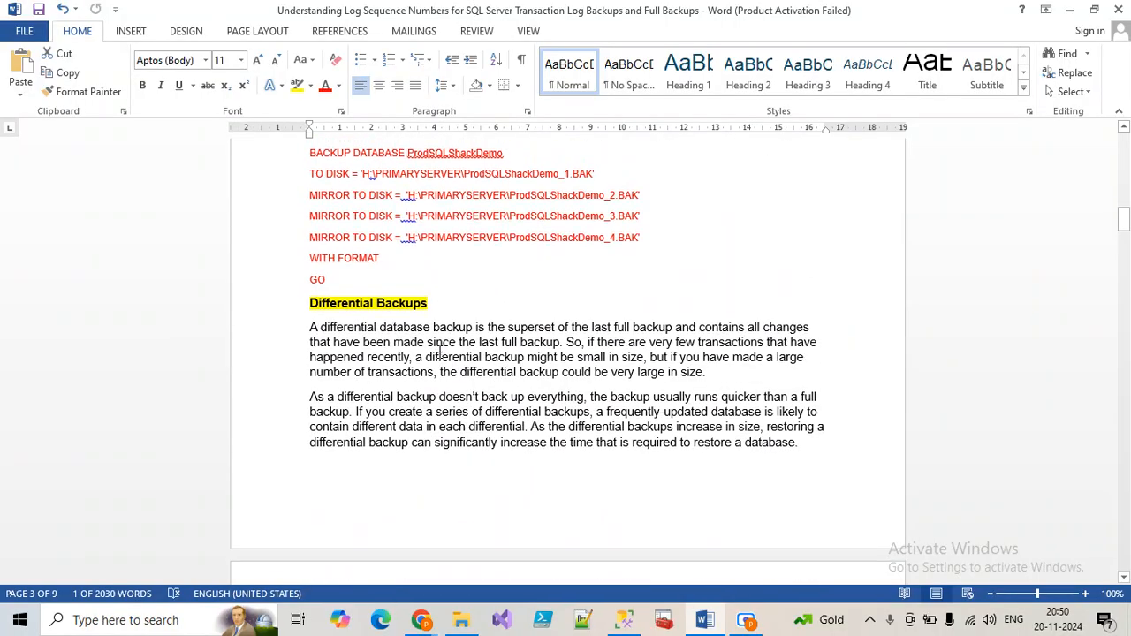
scroll(439, 351, "up", 3)
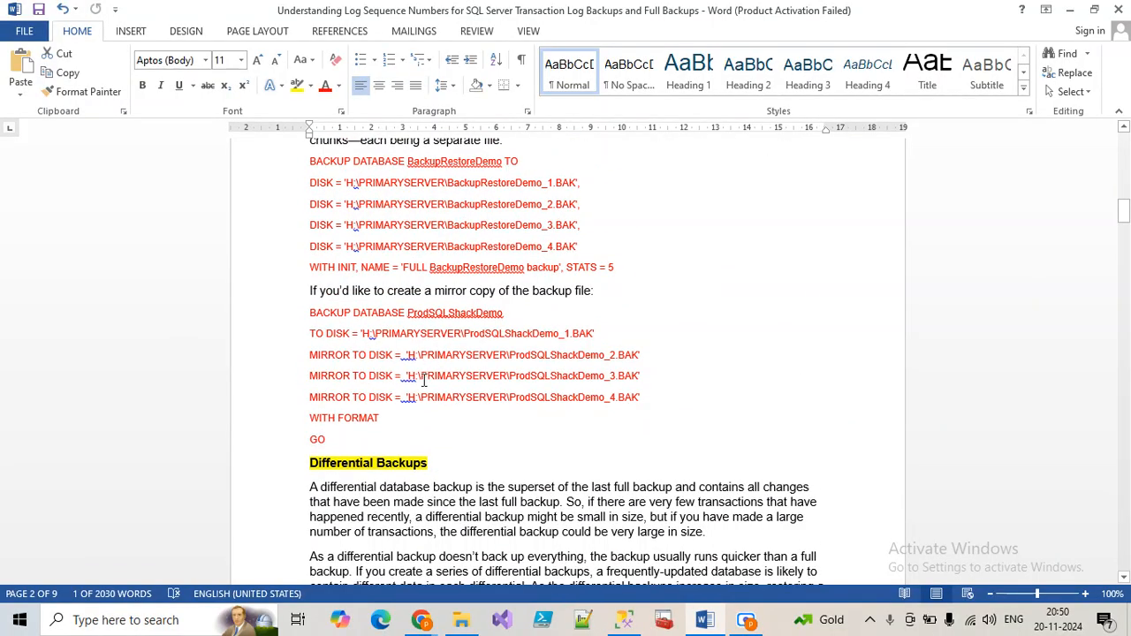
left_click_drag(386, 420, 285, 344)
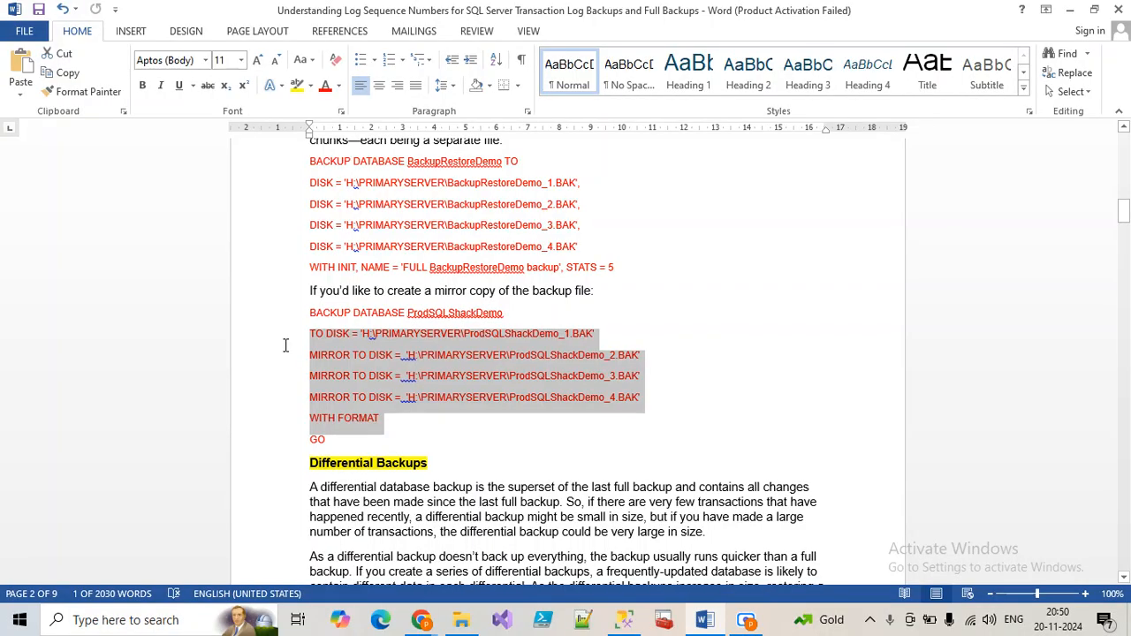
scroll(374, 380, "up", 4)
left_click_drag(624, 461, 288, 354)
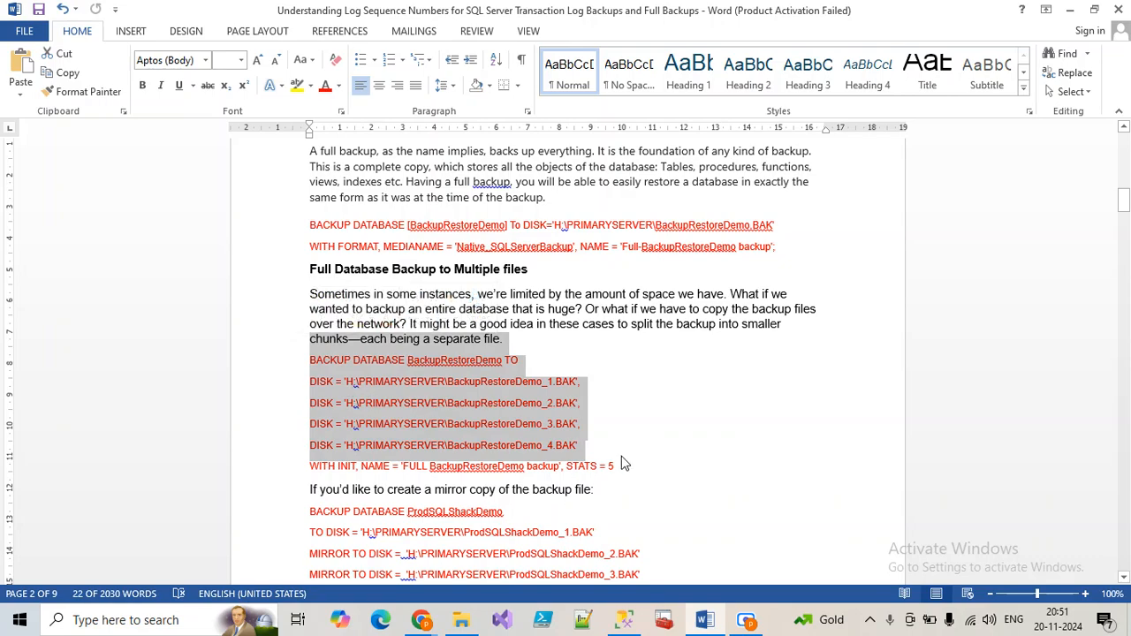
left_click_drag(621, 460, 320, 364)
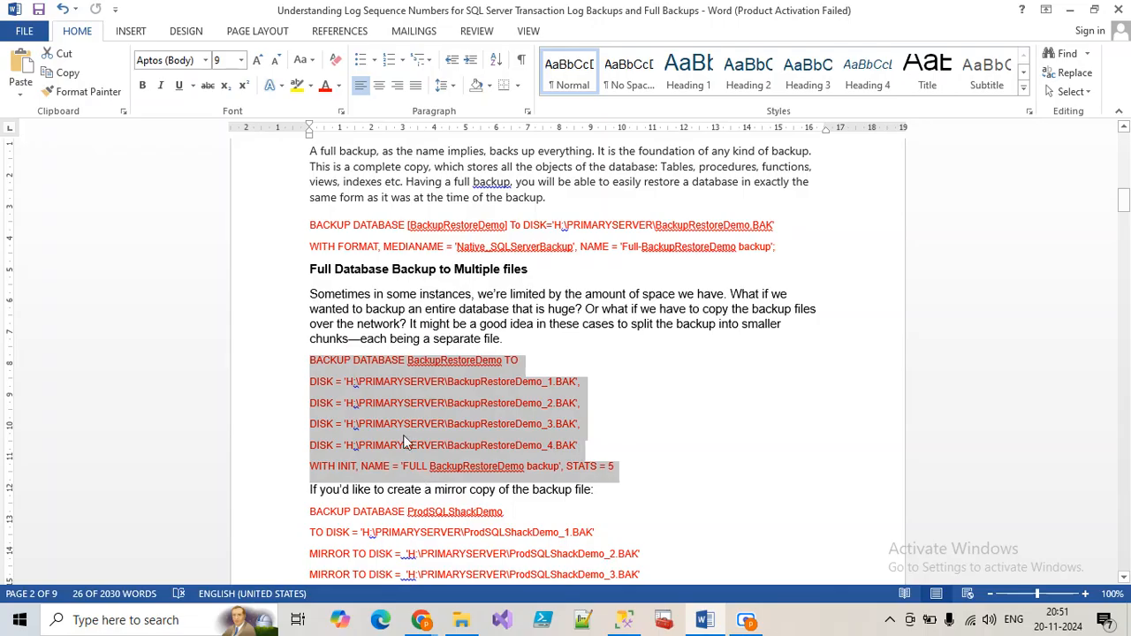
scroll(442, 424, "down", 4)
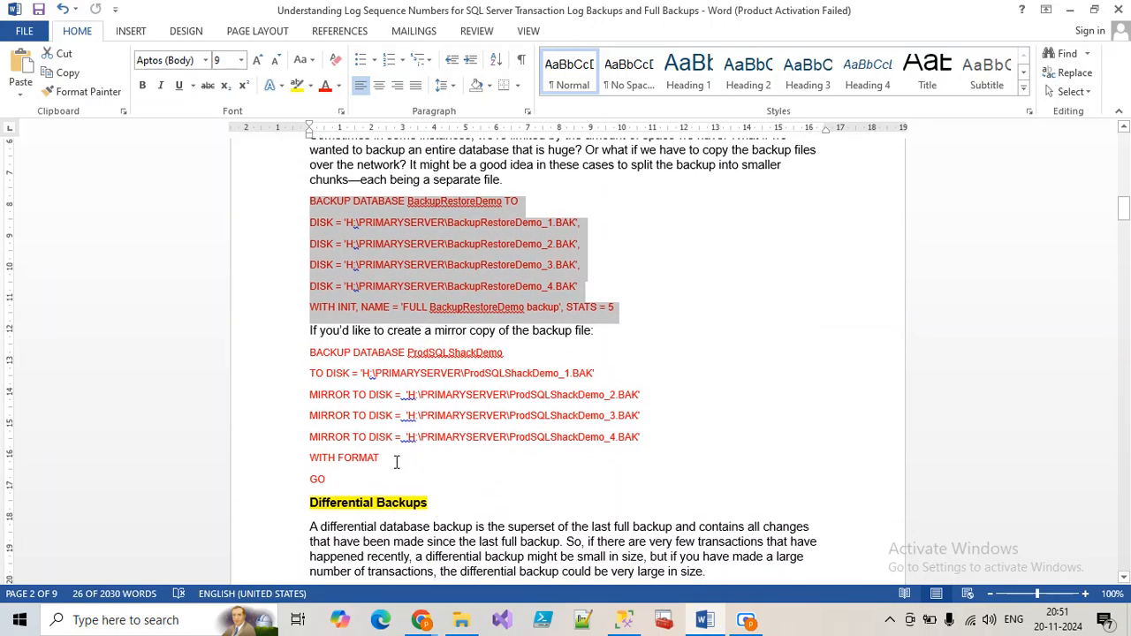
left_click_drag(374, 477, 290, 355)
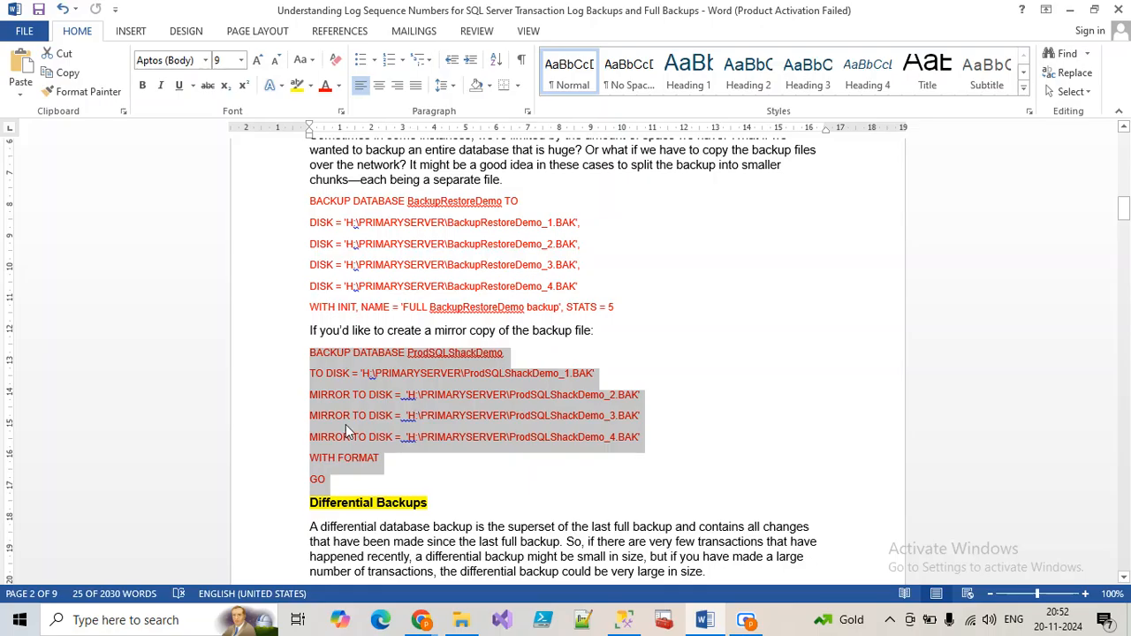
Look through the differential, log, tail log and copy-only backup sections down to the Partial backups section
scroll(345, 430, "down", 5)
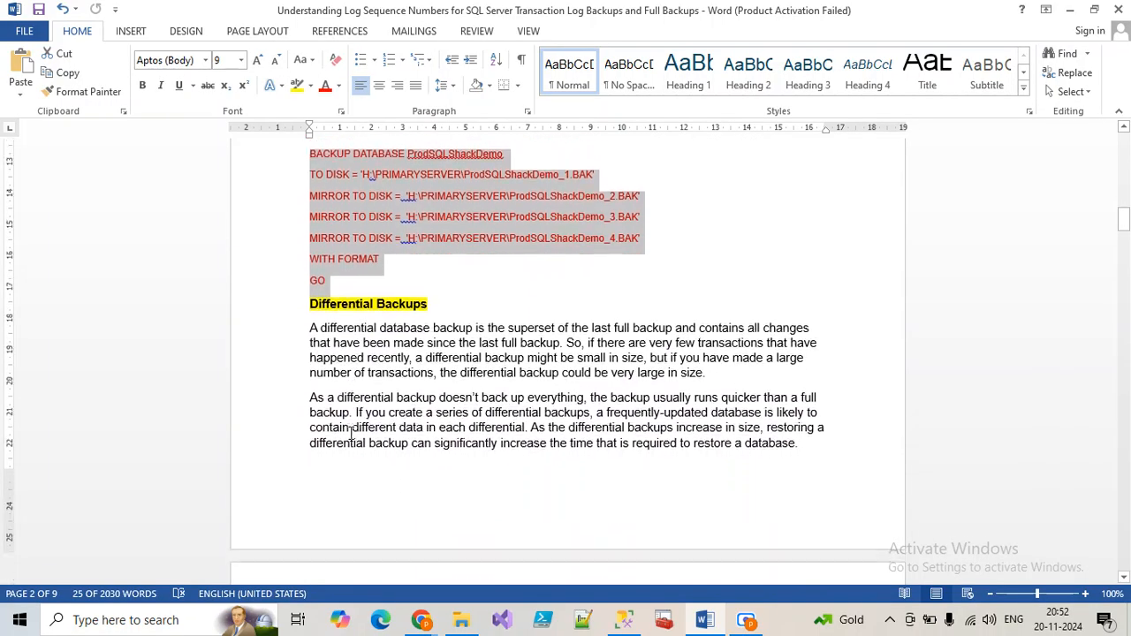
scroll(351, 433, "down", 15)
scroll(349, 429, "up", 6)
scroll(347, 426, "down", 6)
scroll(344, 422, "down", 20)
scroll(345, 424, "up", 5)
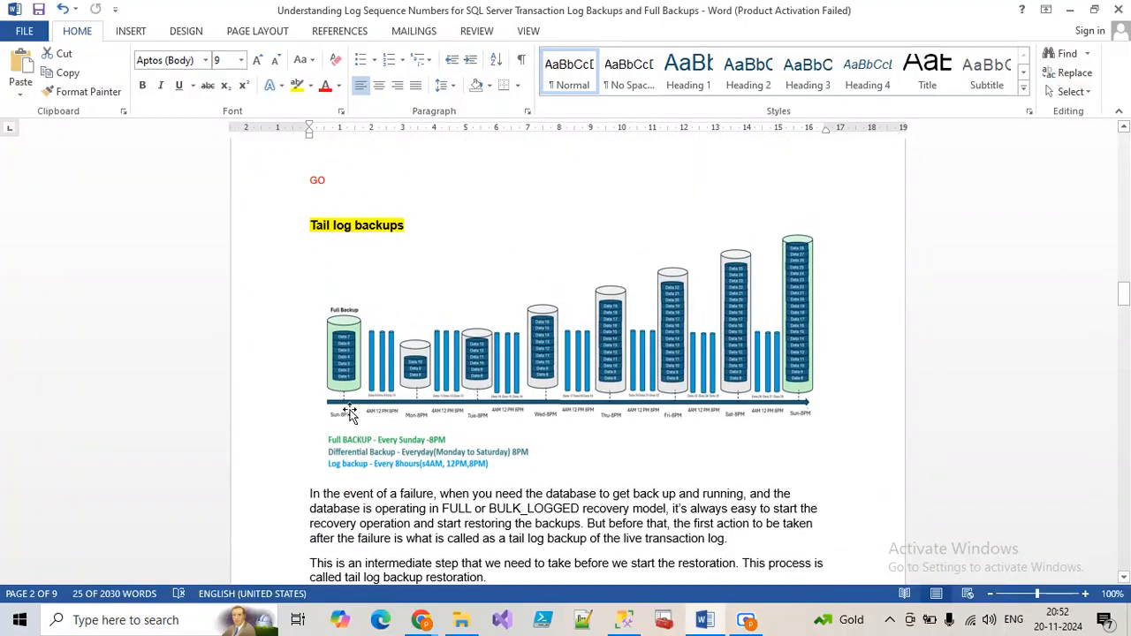
left_click(389, 397)
scroll(322, 455, "down", 9)
scroll(323, 452, "down", 16)
scroll(334, 413, "down", 5)
scroll(327, 403, "up", 1)
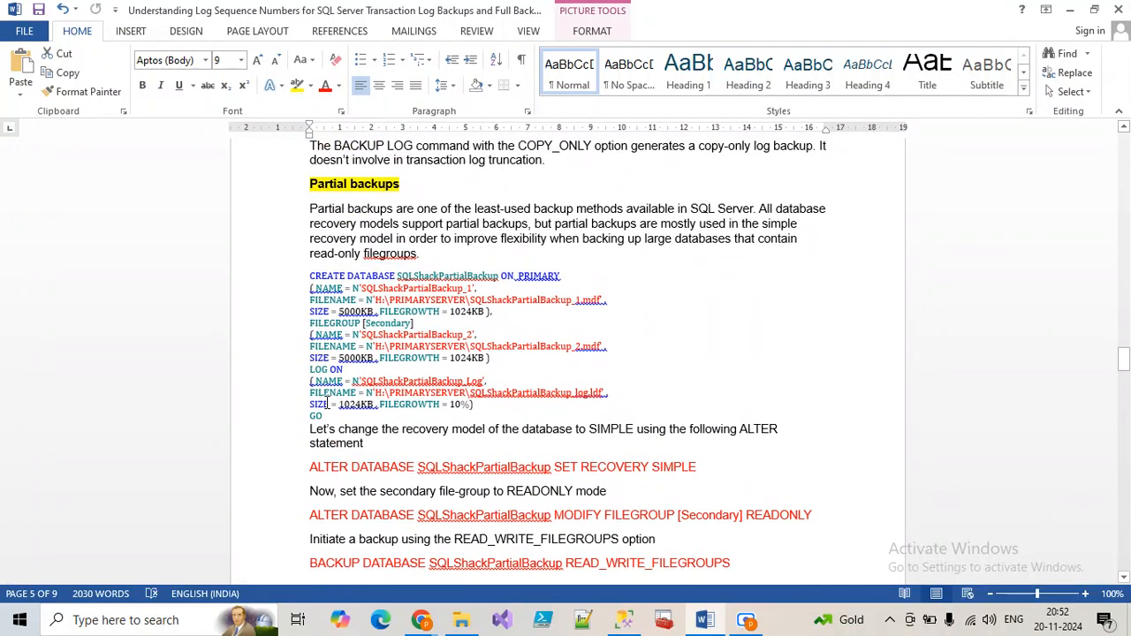
Read the Partial backups introduction, highlighting the sentences on how rarely they are used and which recovery models support them
left_click(307, 183)
left_click_drag(316, 267, 389, 454)
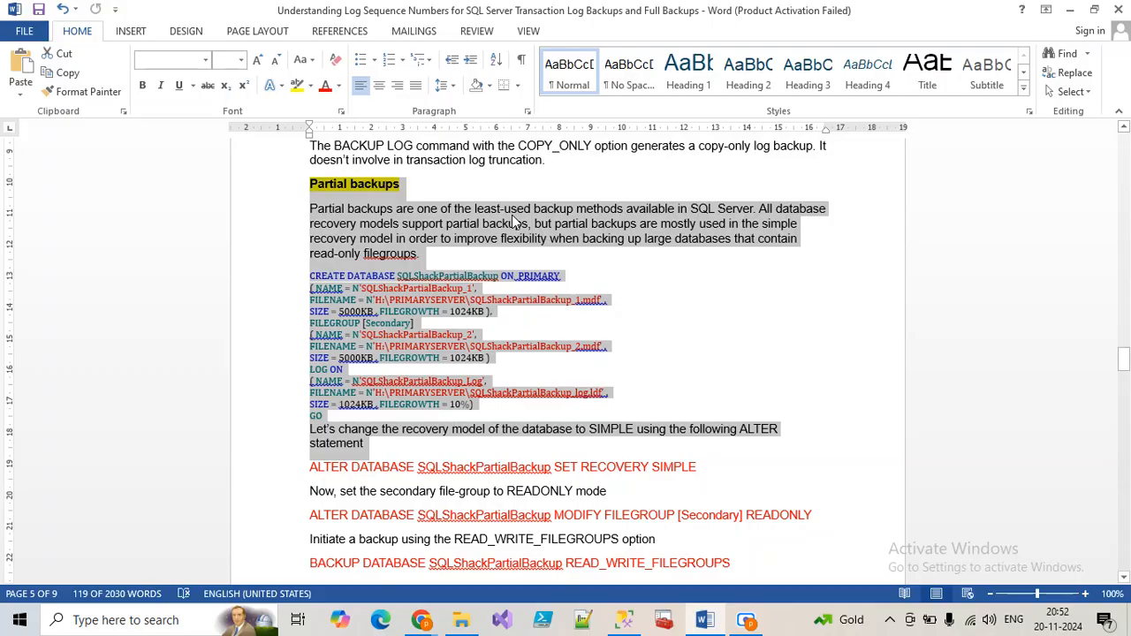
left_click(594, 217)
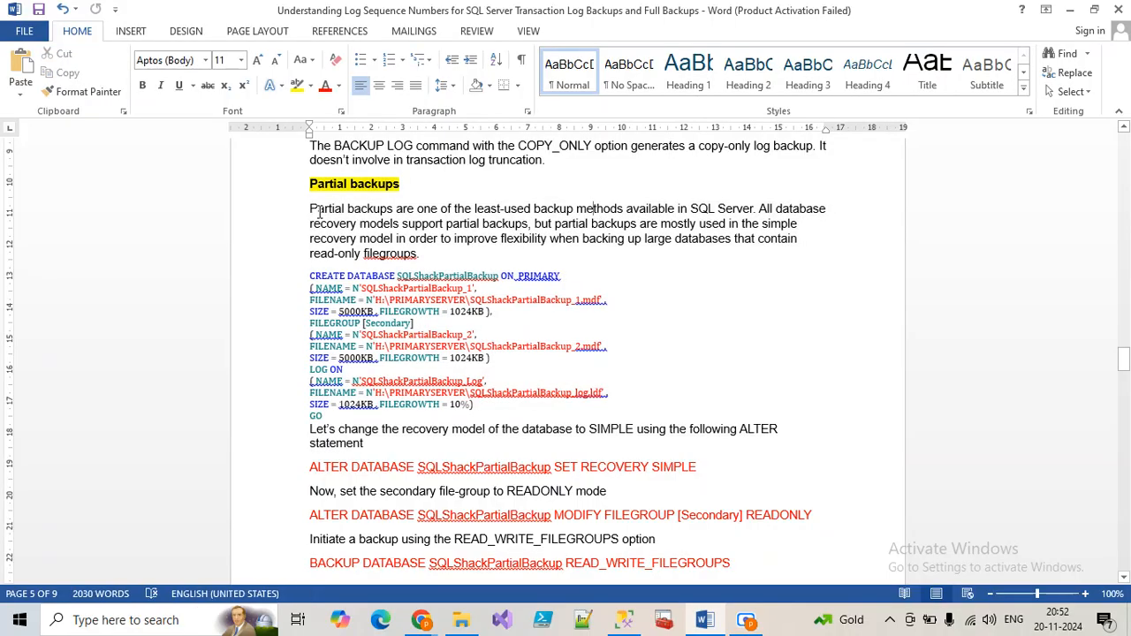
left_click_drag(309, 210, 678, 213)
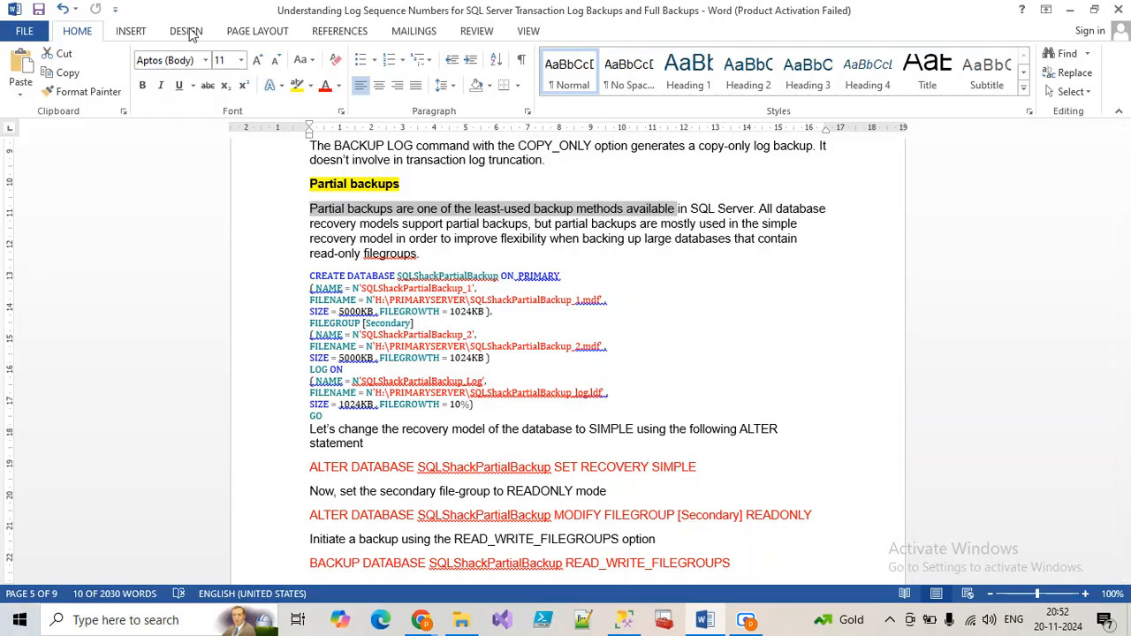
left_click(321, 220)
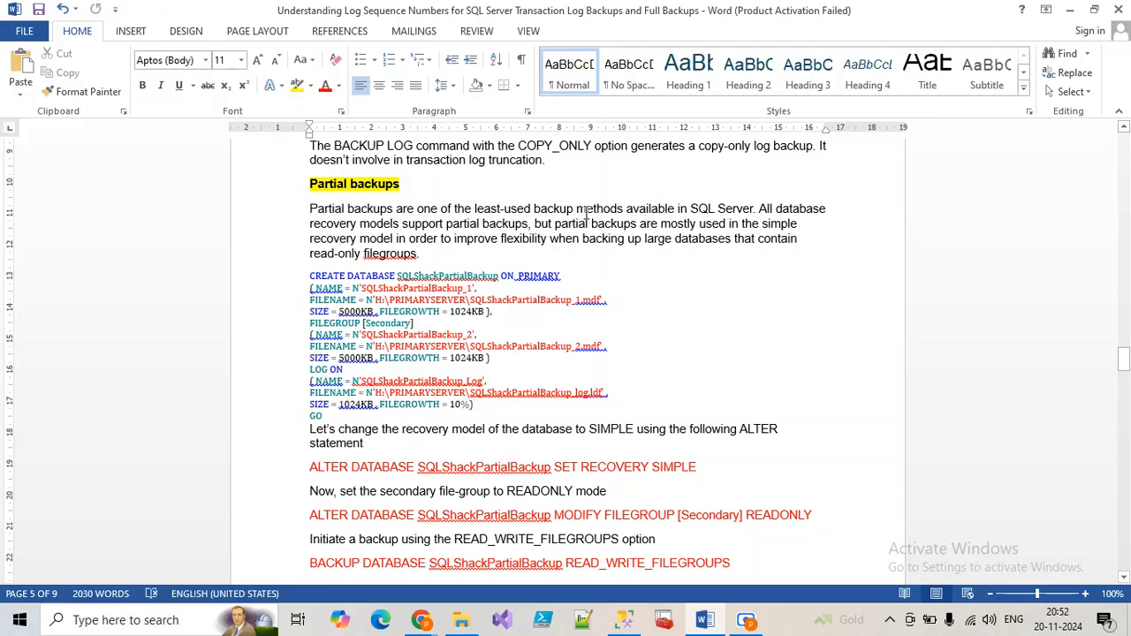
left_click_drag(760, 211, 535, 222)
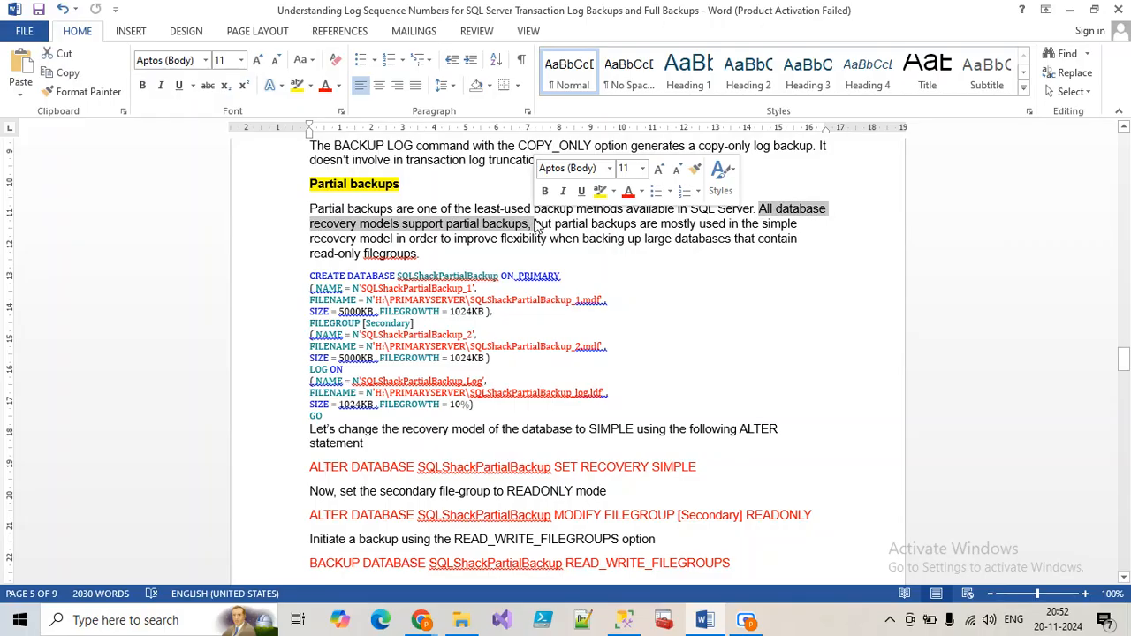
left_click(535, 223)
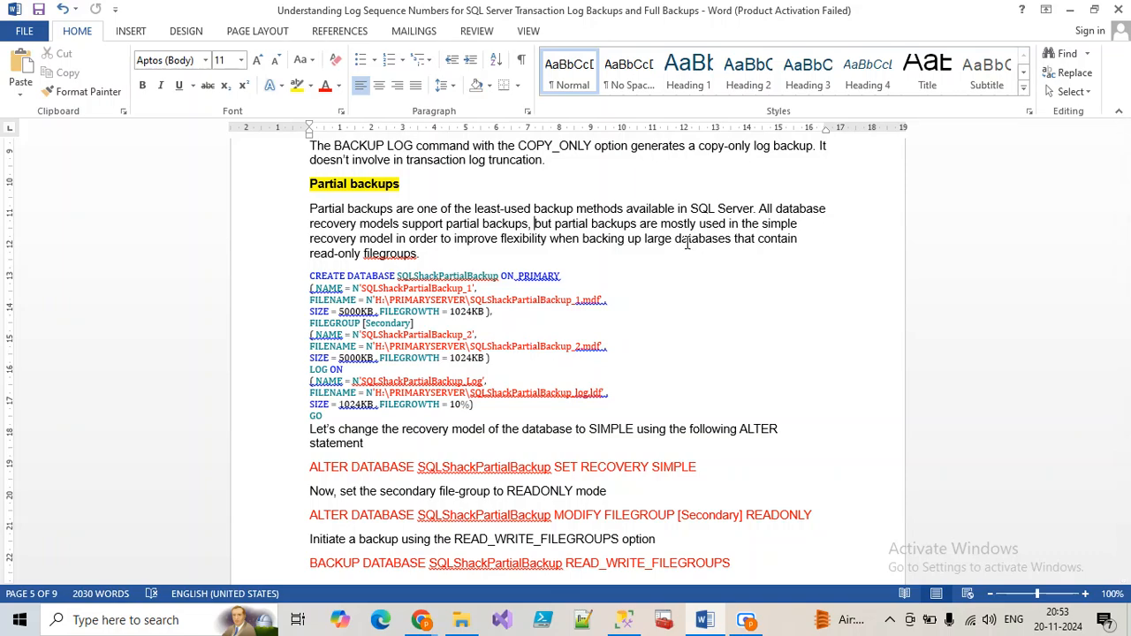
Copy the BACKUP DATABASE SQLShackPartialBackup READ_WRITE_FILEGROUPS script, from its first line through GO
scroll(422, 321, "down", 7)
scroll(416, 322, "down", 2)
scroll(433, 306, "up", 2)
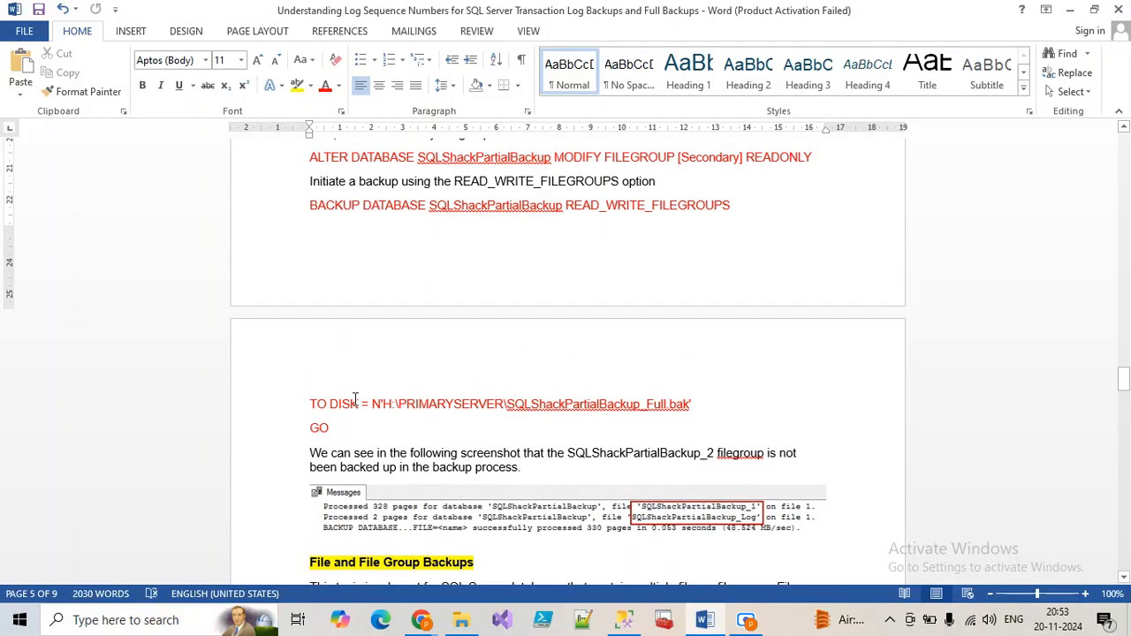
left_click_drag(351, 425, 355, 305)
key("ctrl+c")
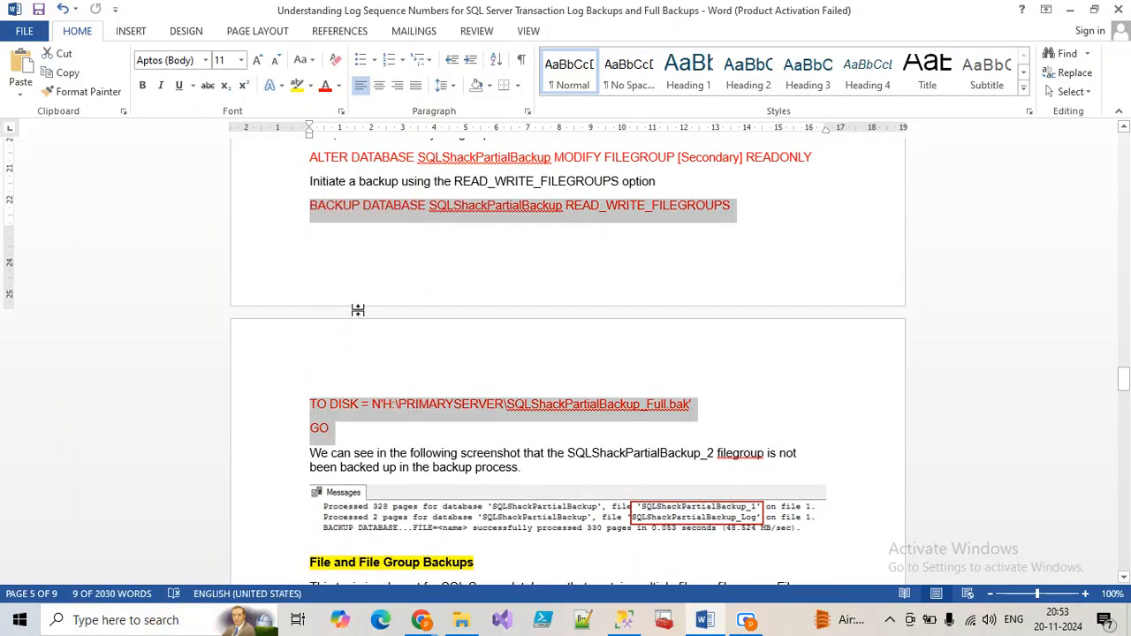
Review the CREATE DATABASE SQLShackPartialBackup script, the ALTER DATABASE statements below it and the partial backup output
scroll(412, 362, "up", 5)
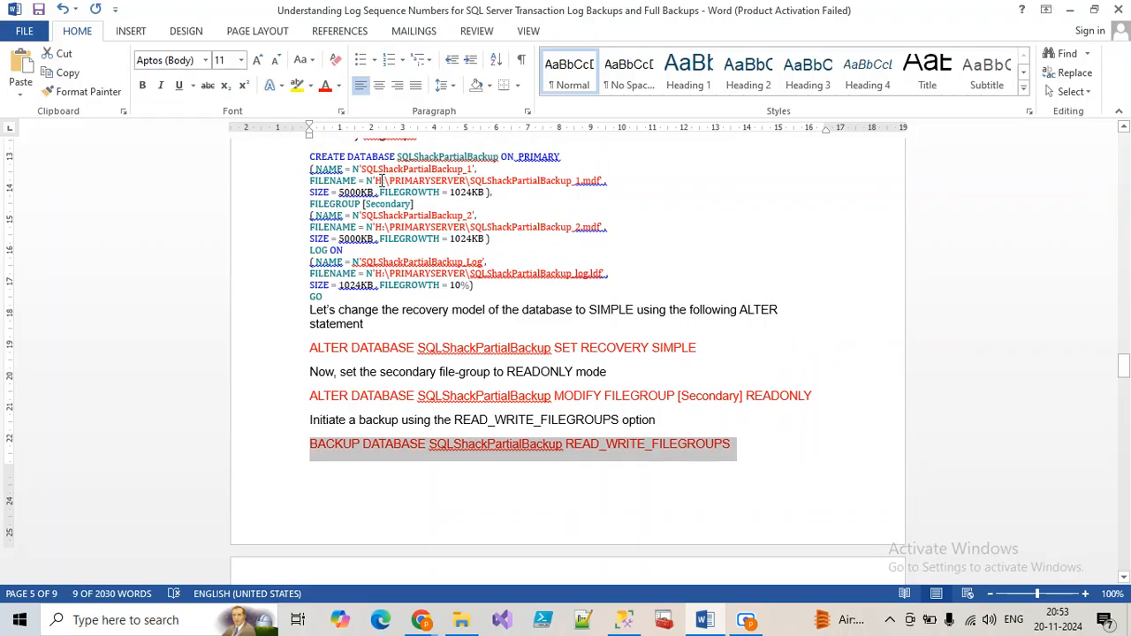
scroll(388, 282, "up", 2)
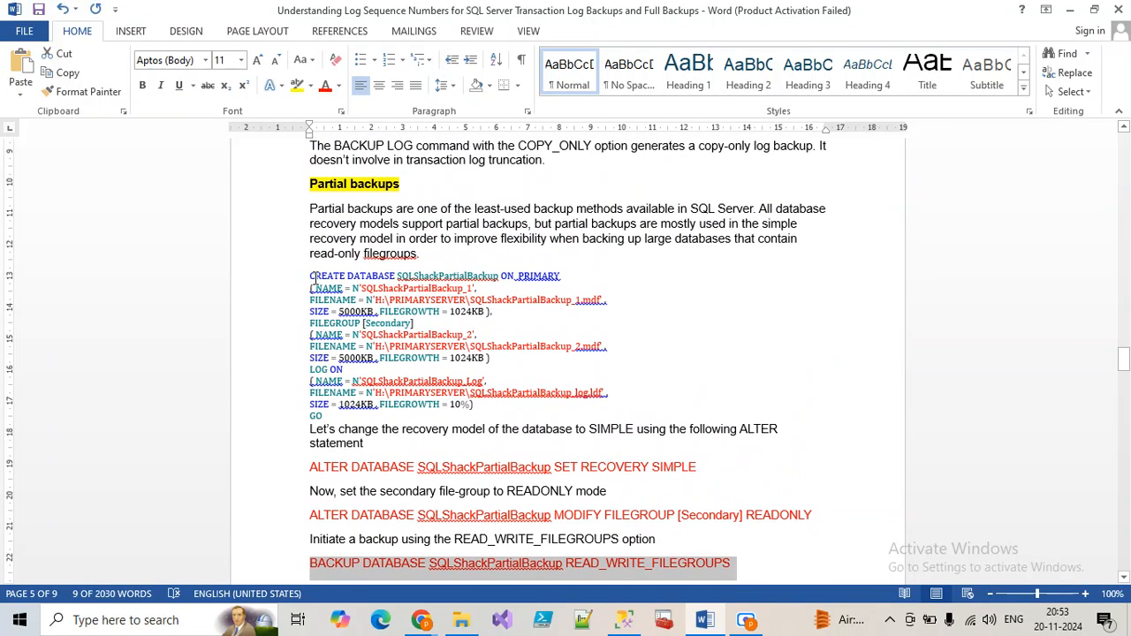
left_click_drag(311, 276, 345, 420)
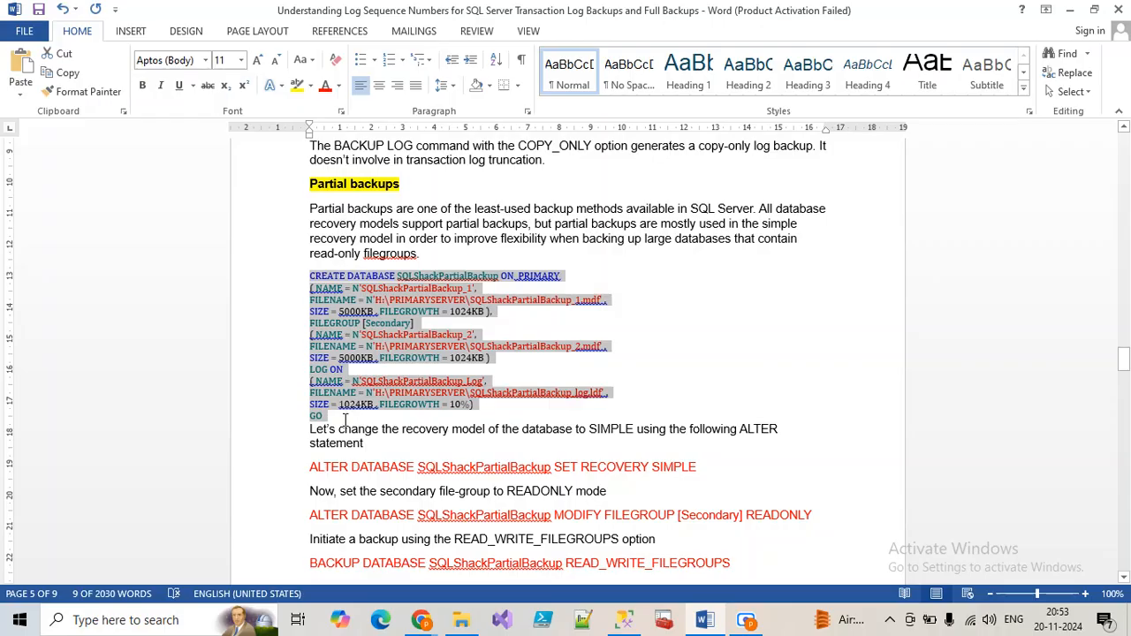
scroll(400, 455, "down", 2)
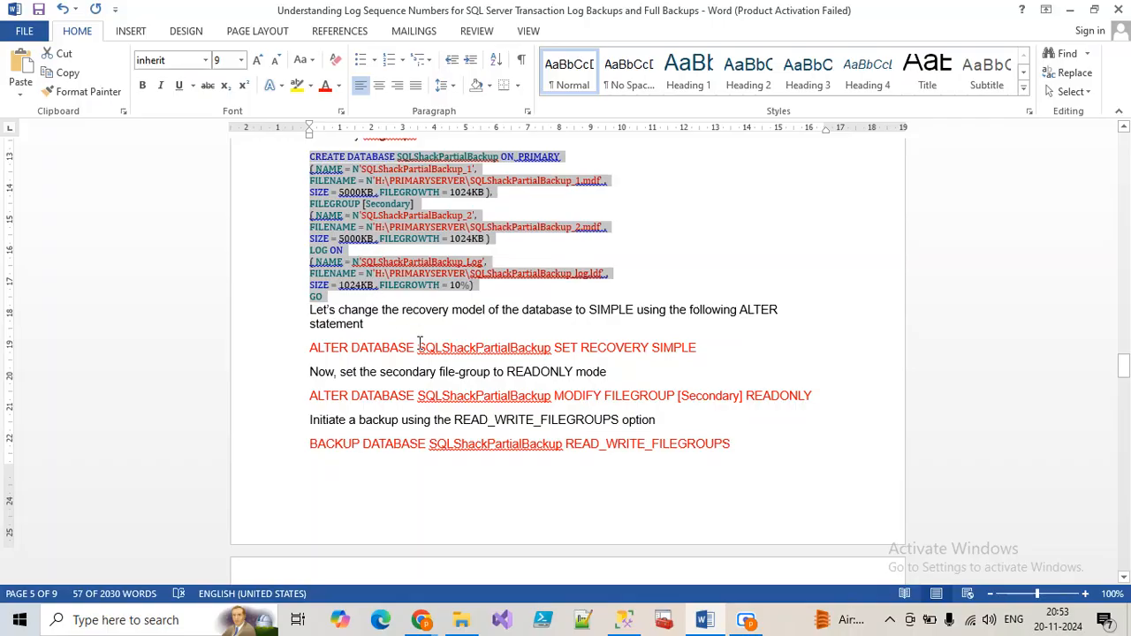
scroll(422, 350, "down", 4)
scroll(385, 228, "up", 2)
scroll(414, 313, "down", 4)
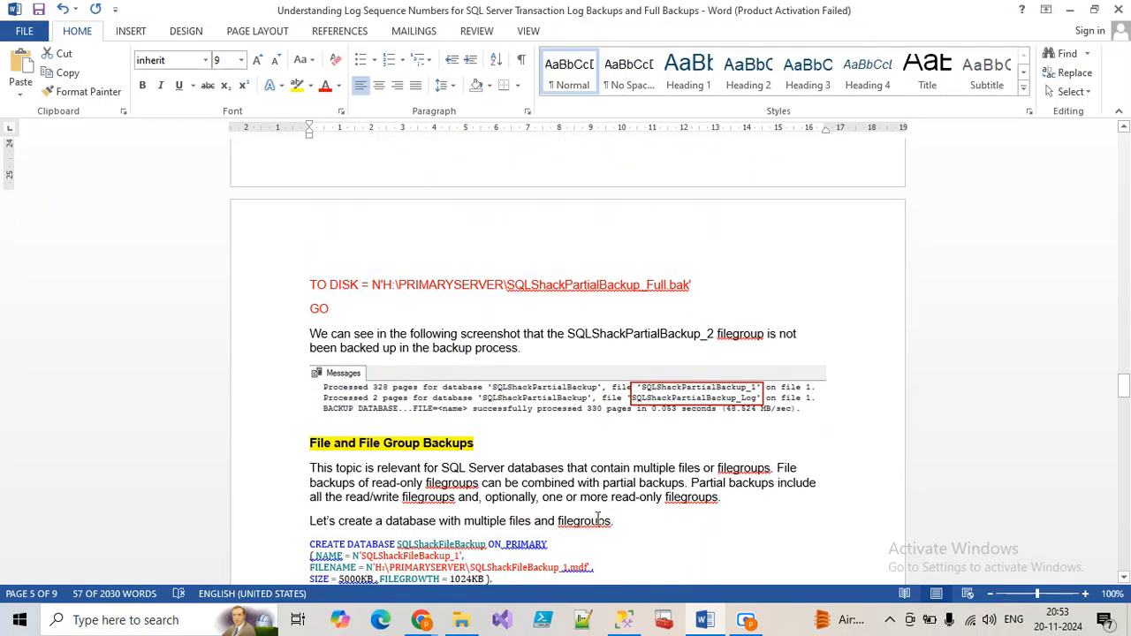
Switch to SQL Server Management Studio and refresh the PRIMARYSERVER instance in the object tree
left_click(624, 619)
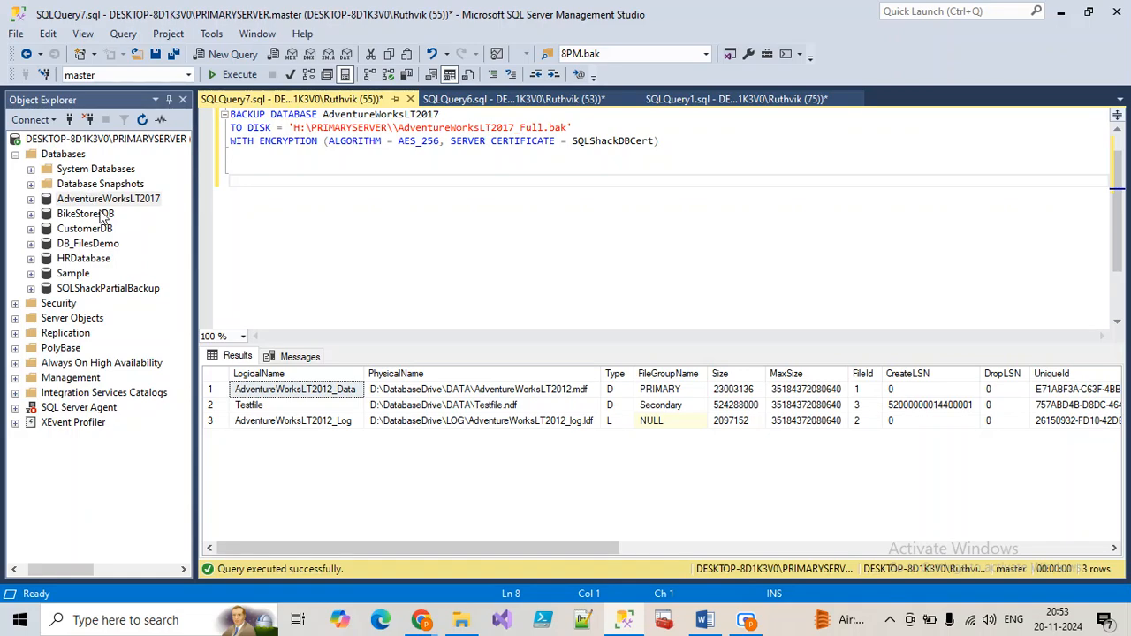
left_click(113, 287)
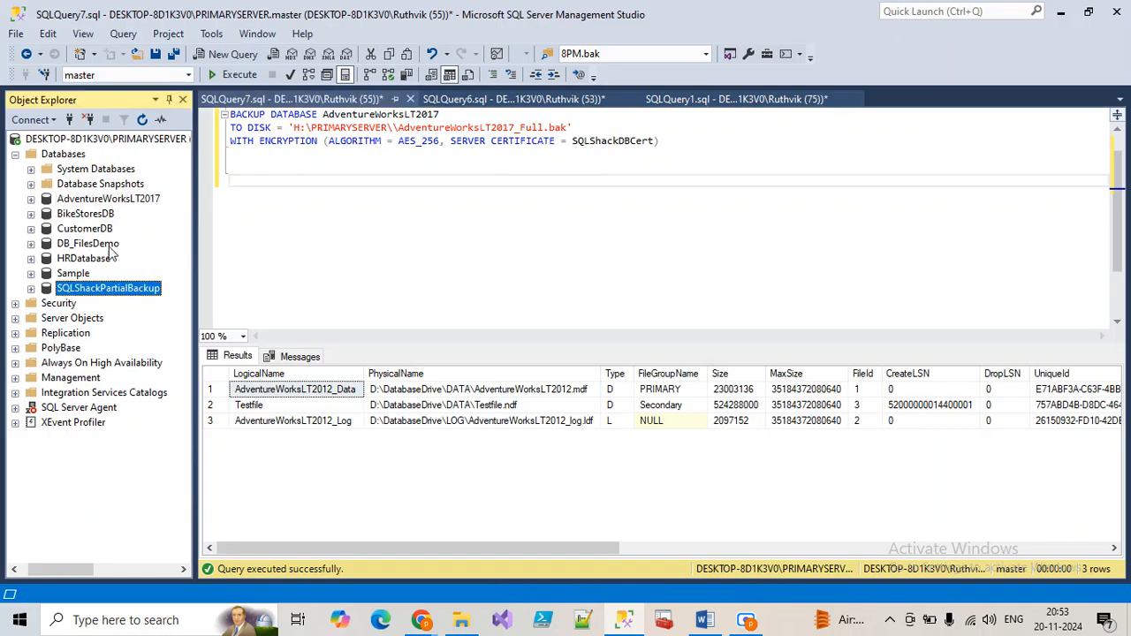
left_click(100, 139)
left_click(141, 119)
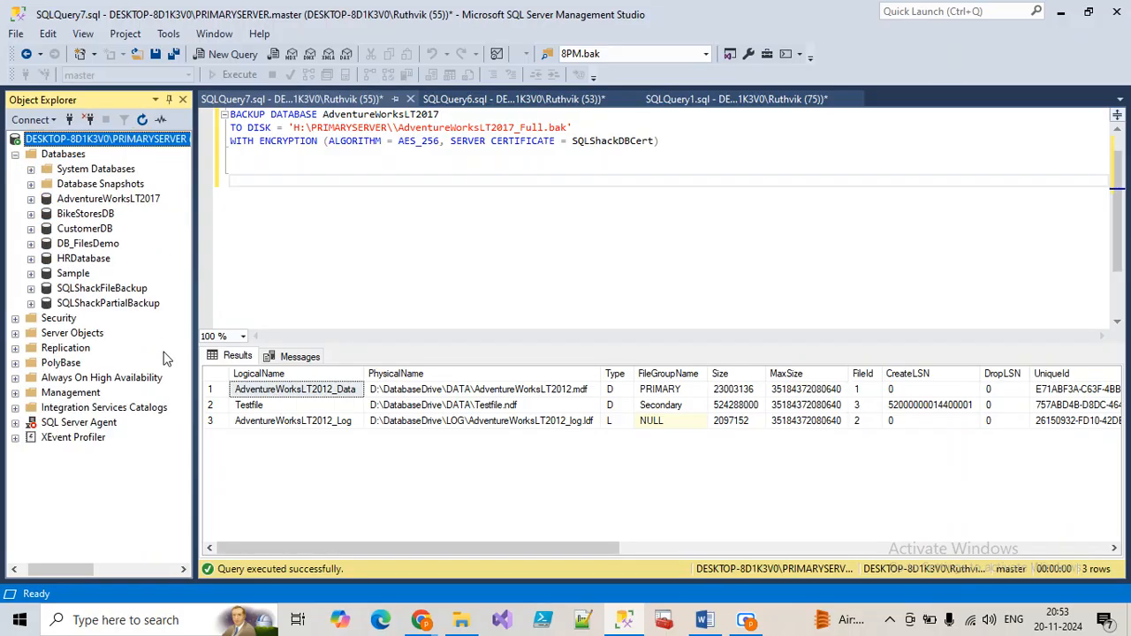
Open a new query on the SQLShackPartialBackup database and paste the copied READ_WRITE_FILEGROUPS backup script
left_click(99, 292)
left_click(111, 305)
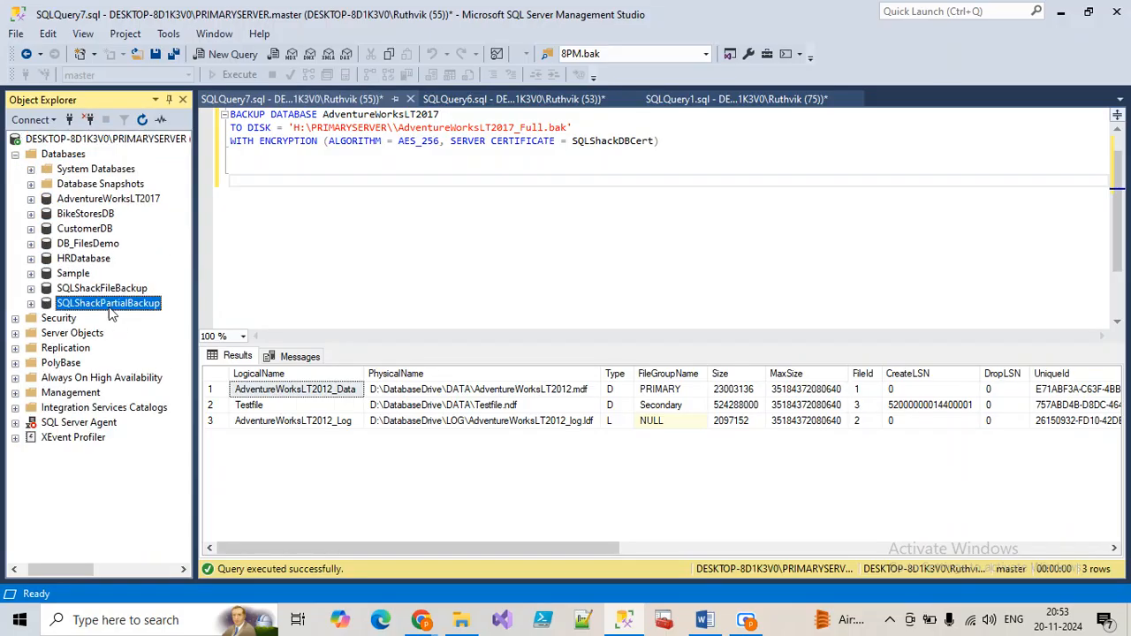
left_click(228, 54)
key("ctrl+v")
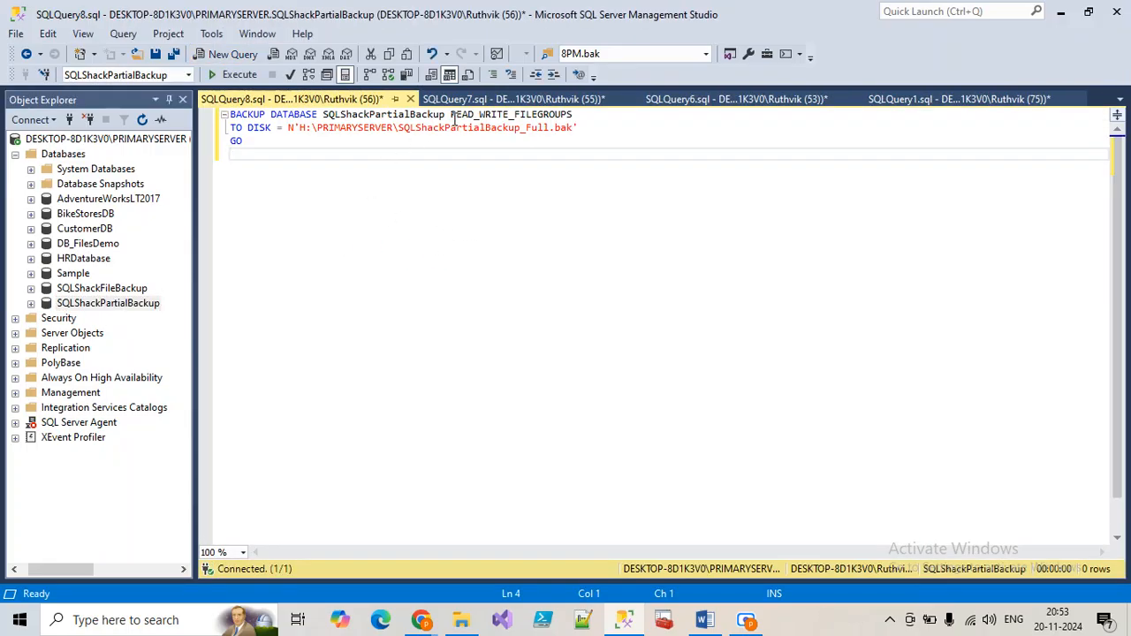
Open the SQLShackPartialBackup database properties and inspect its files and filegroups in the maximized dialog
right_click(108, 303)
left_click(159, 585)
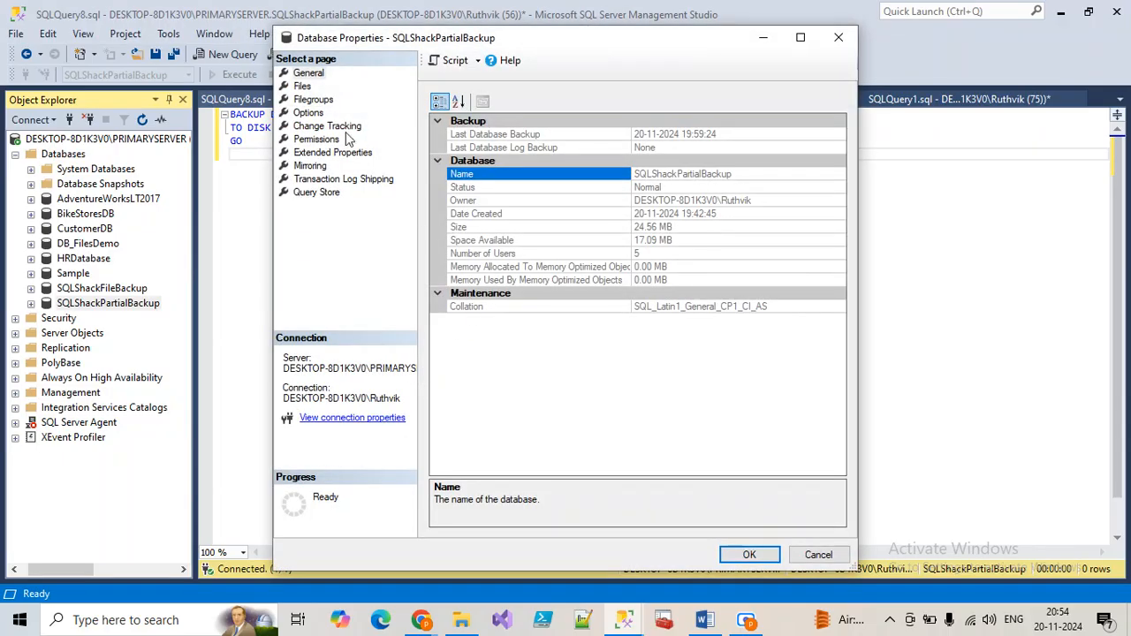
left_click(302, 86)
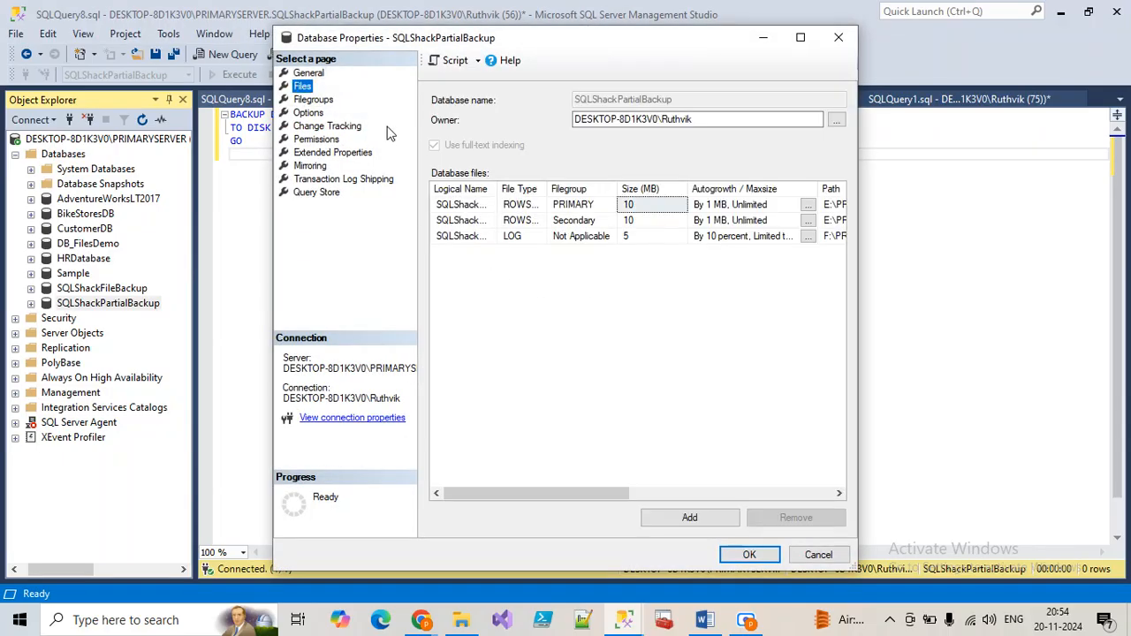
left_click(313, 100)
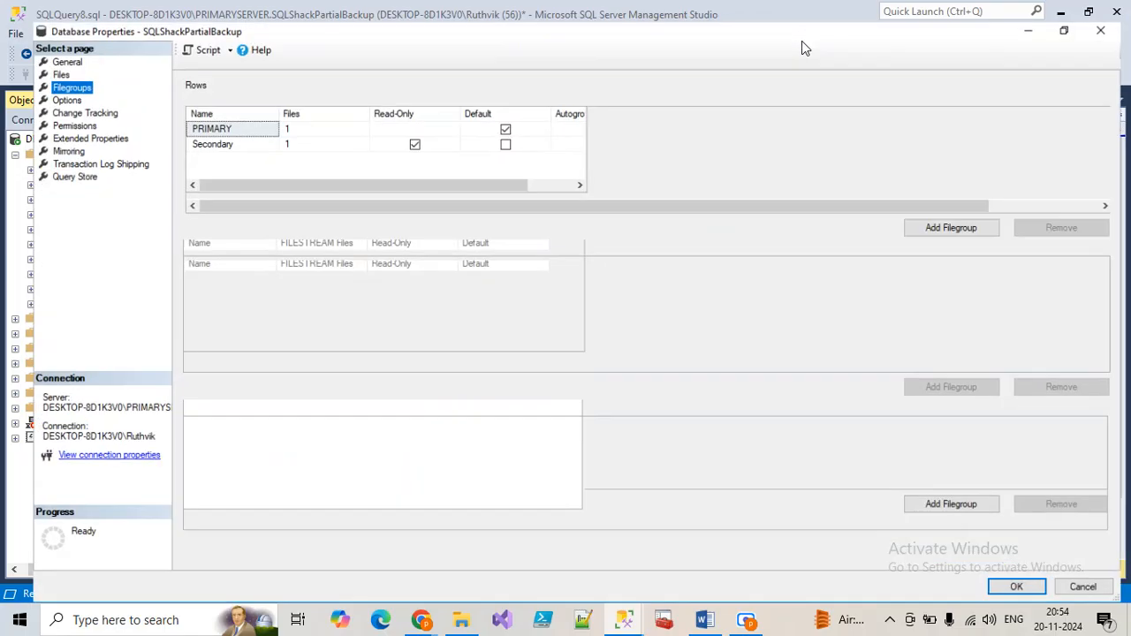
left_click(800, 38)
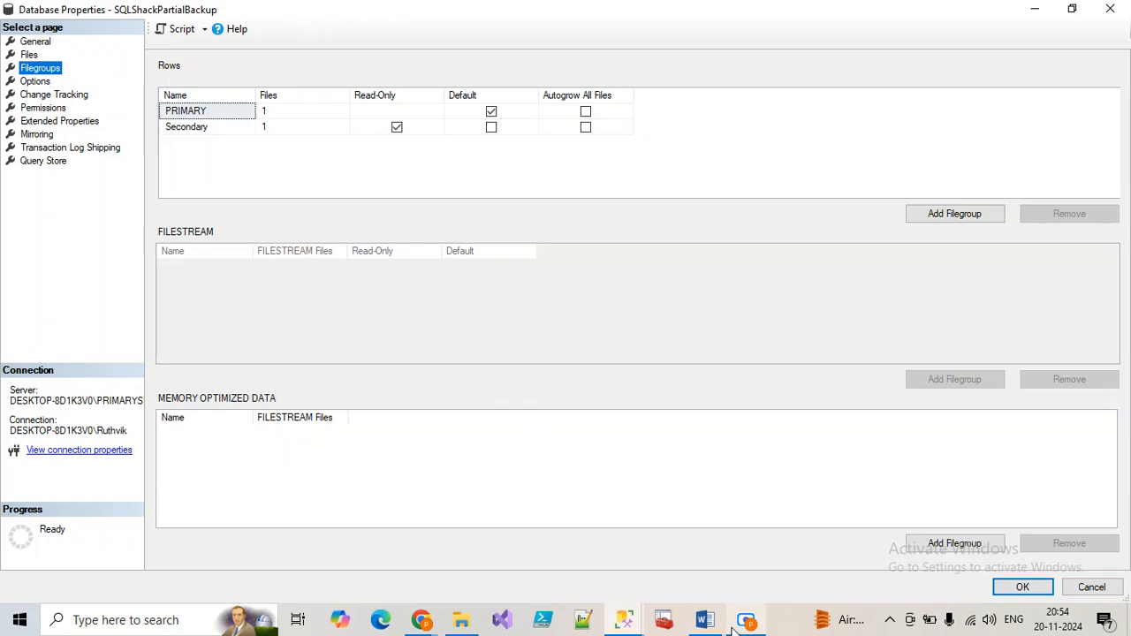
mouse_move(732, 627)
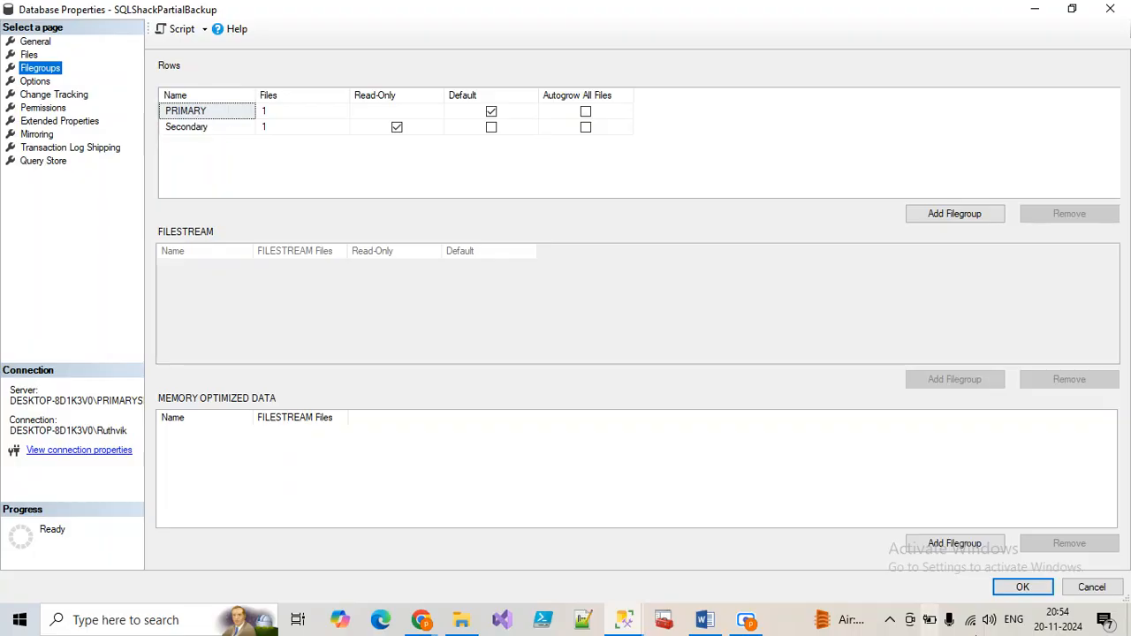
Close the database properties and start a new database named Test under Databases
left_click(1112, 595)
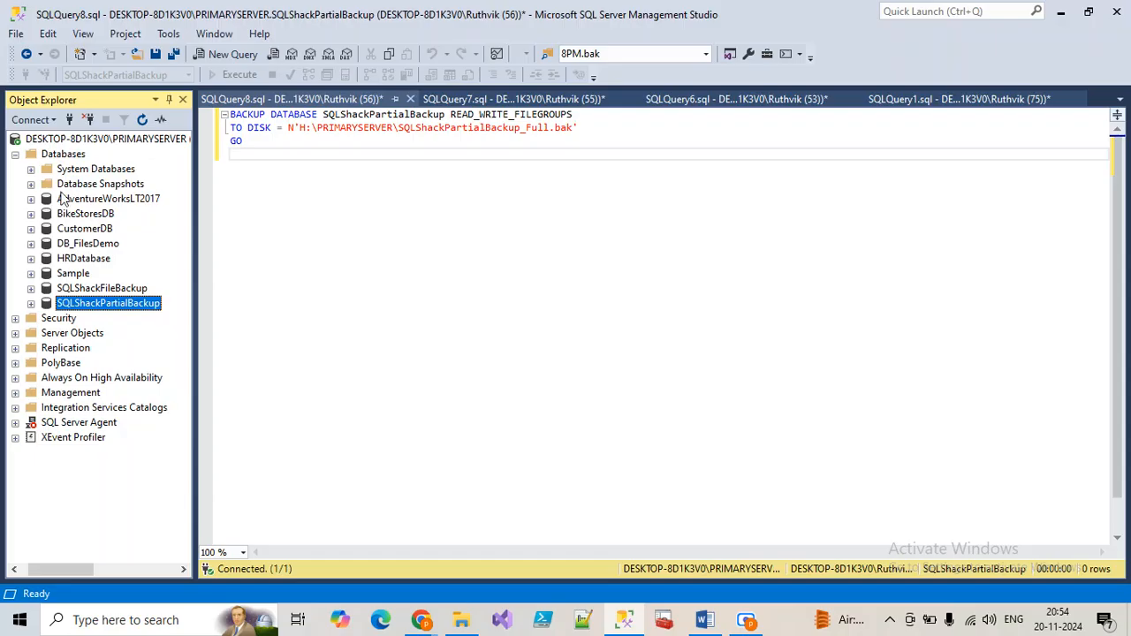
left_click(70, 156)
right_click(88, 152)
left_click(101, 159)
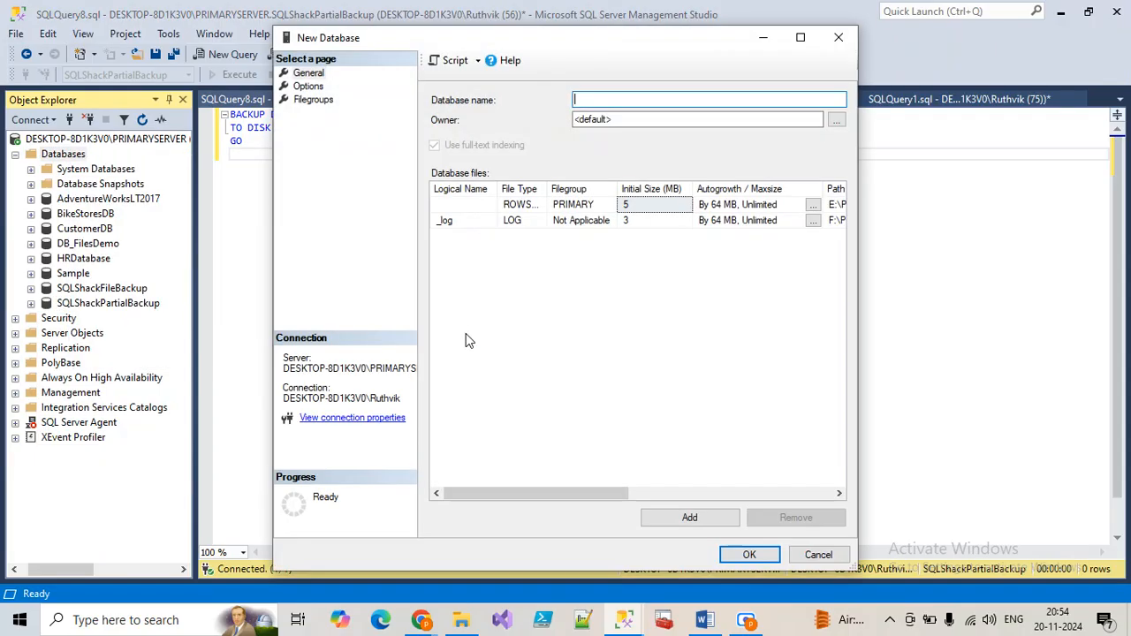
type("Test")
Examine the filegroup entries of the Test data and log files and the New Database option settings
left_click(581, 205)
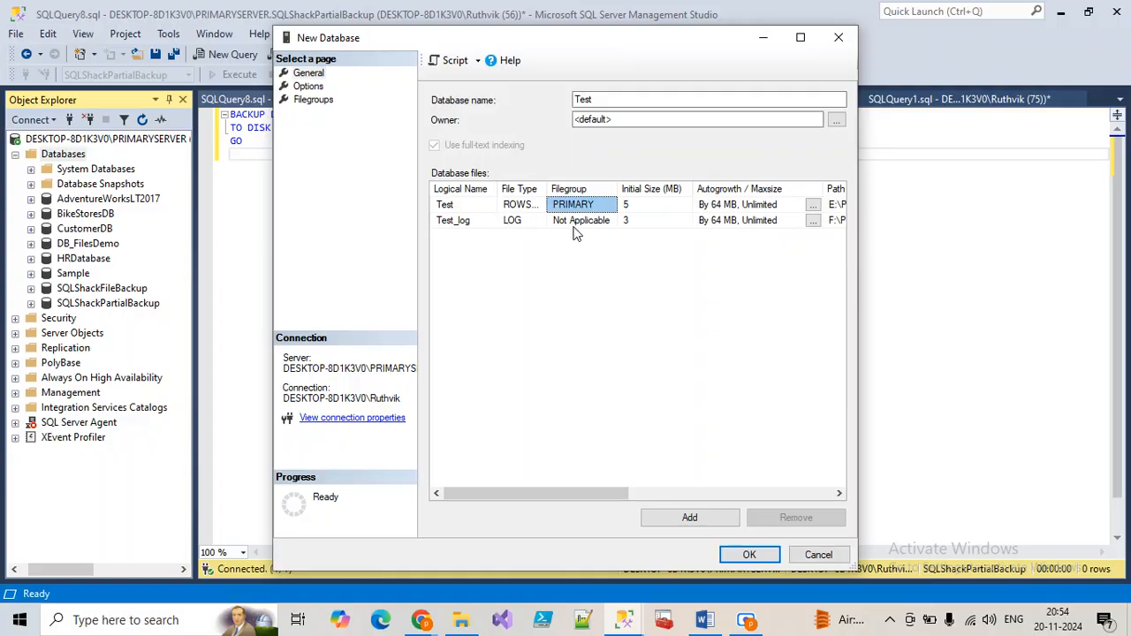
left_click(574, 228)
left_click(538, 303)
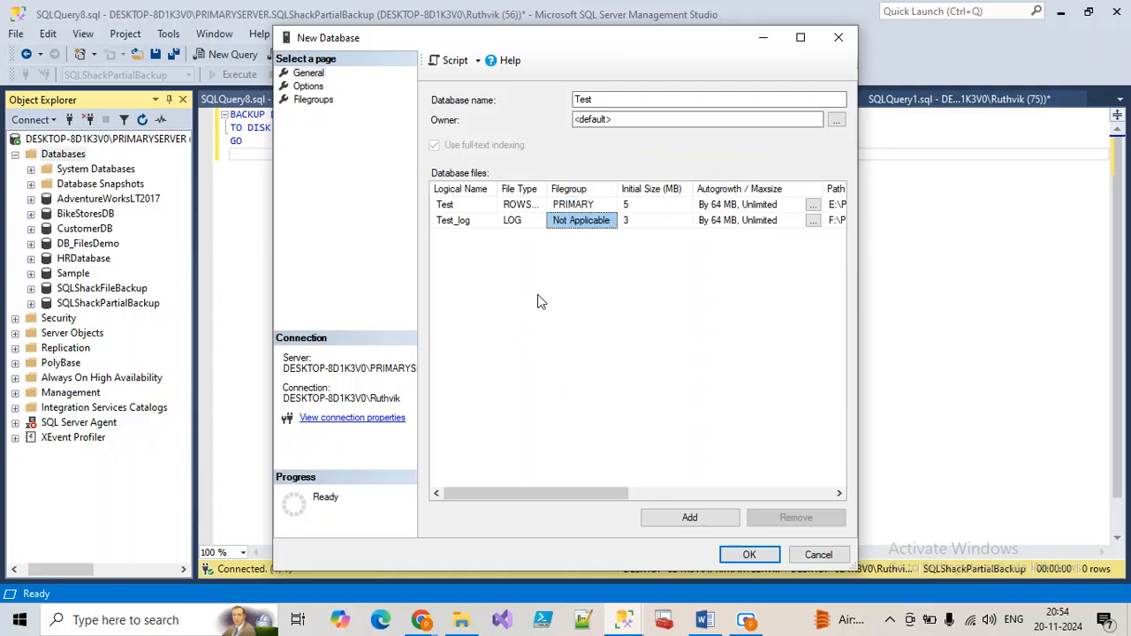
left_click(570, 206)
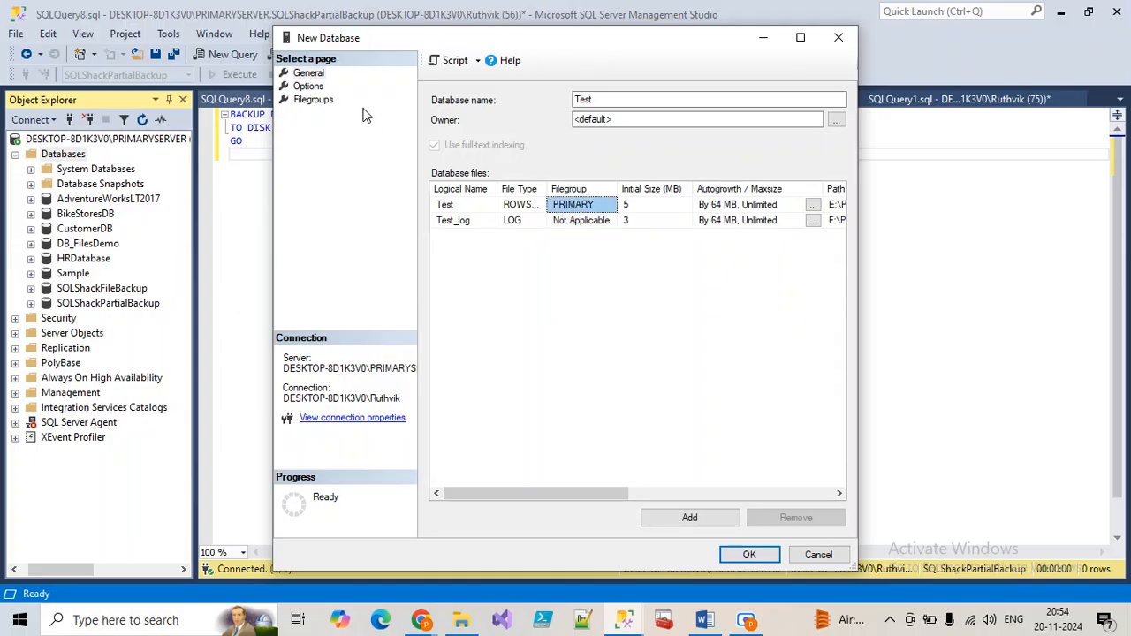
left_click(311, 87)
left_click(309, 73)
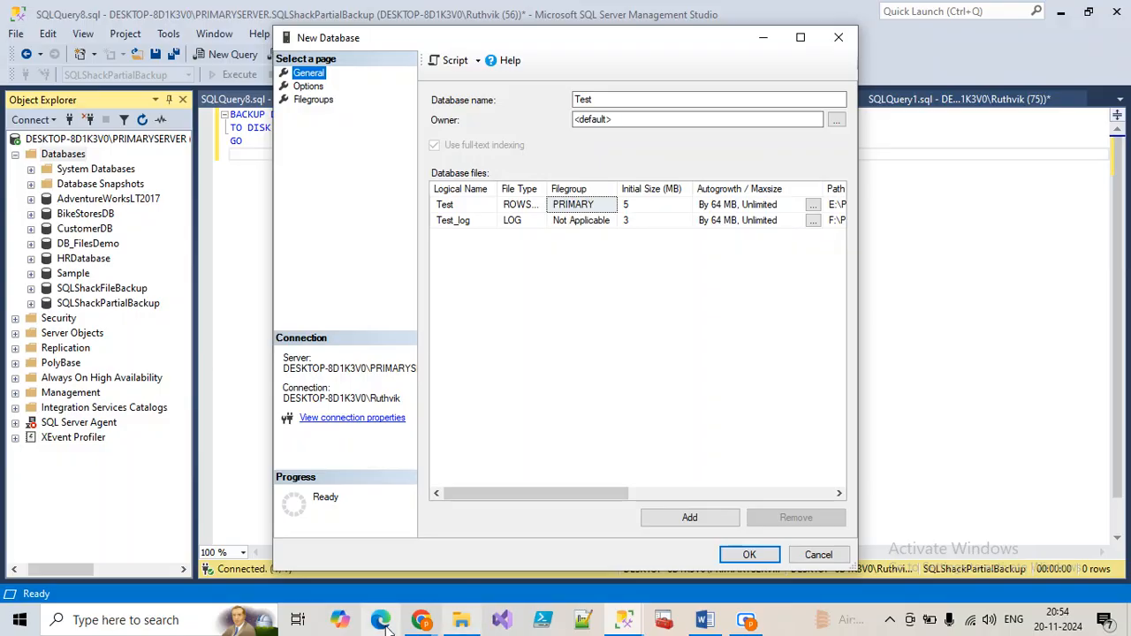
Switch to Paint and draw a large black rectangle on the blank canvas
left_click(183, 621)
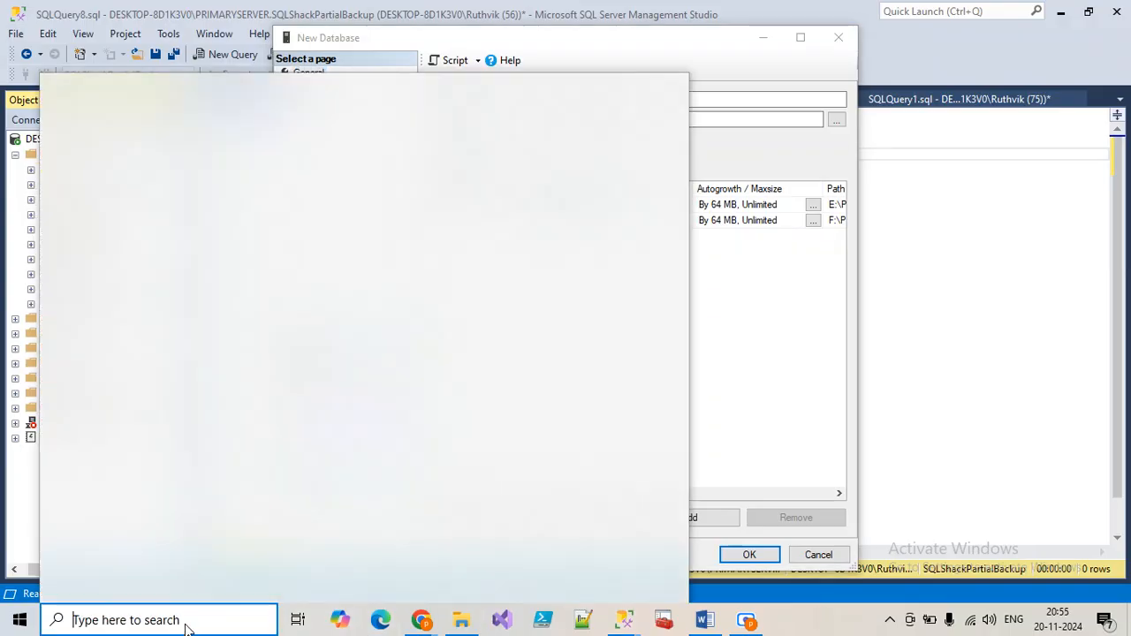
type("paint")
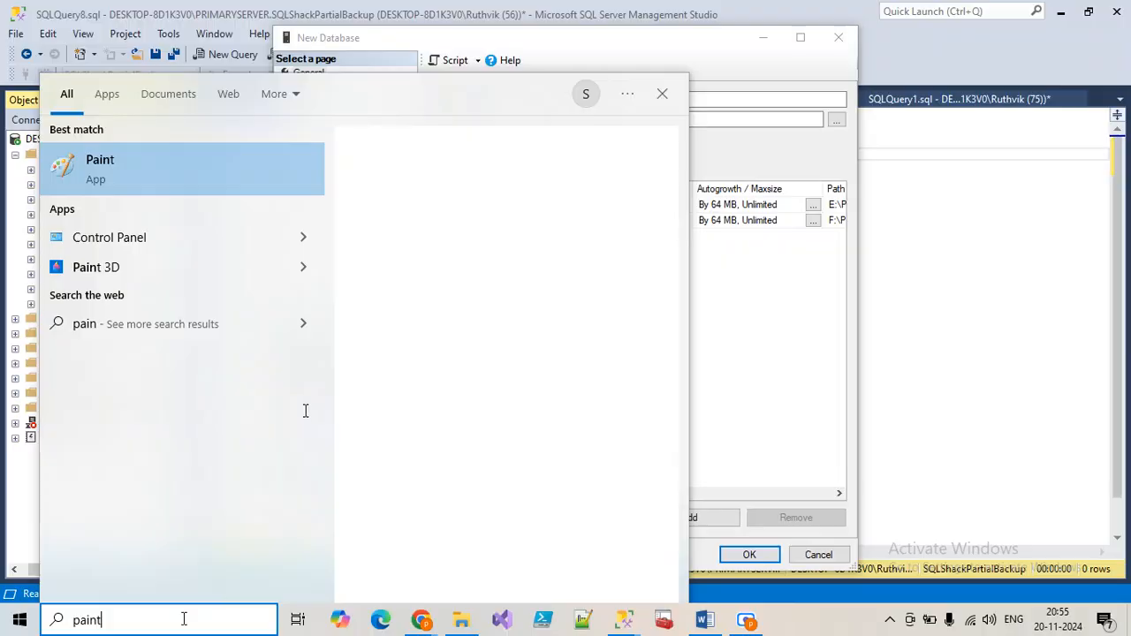
key("Return")
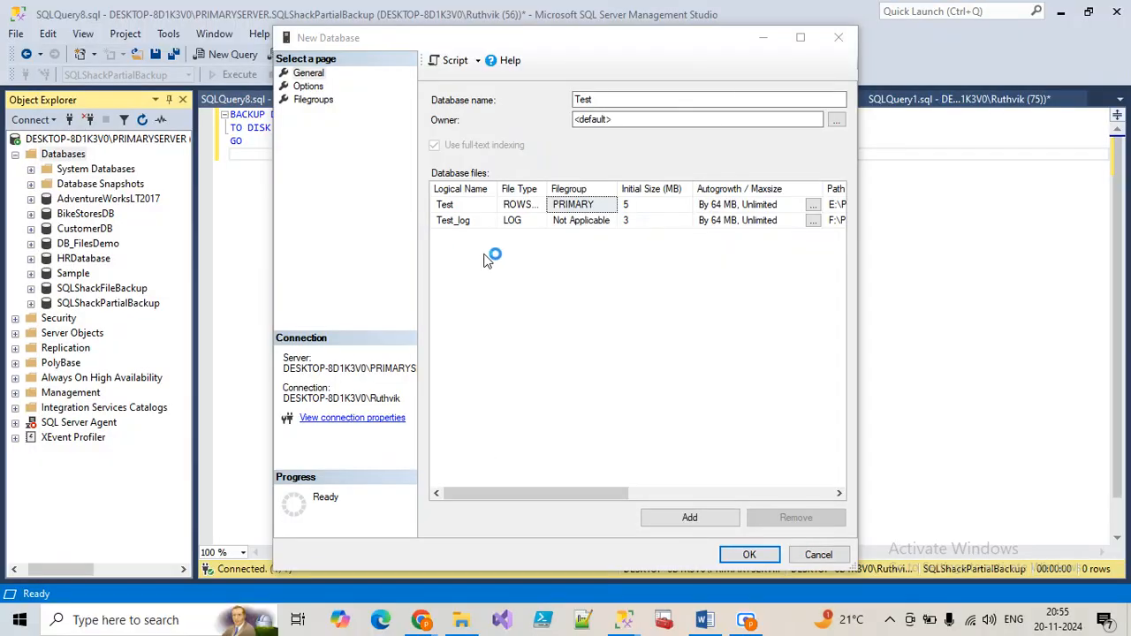
left_click(783, 242)
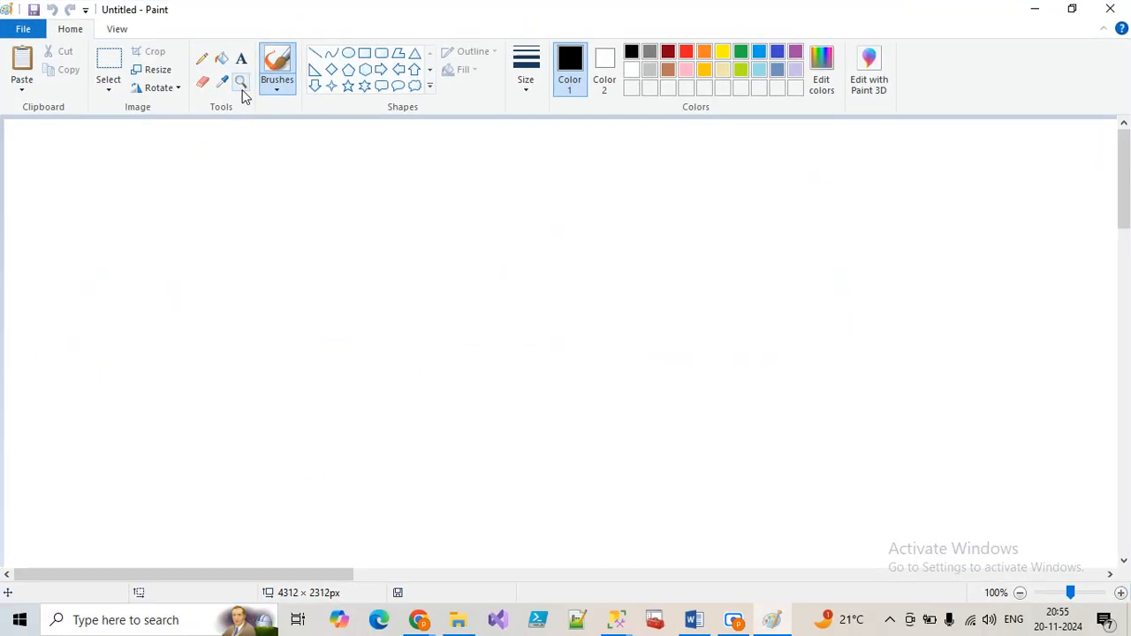
left_click(364, 53)
mouse_move(223, 238)
left_mouse_down()
mouse_move(356, 403)
mouse_move(414, 398)
left_mouse_up()
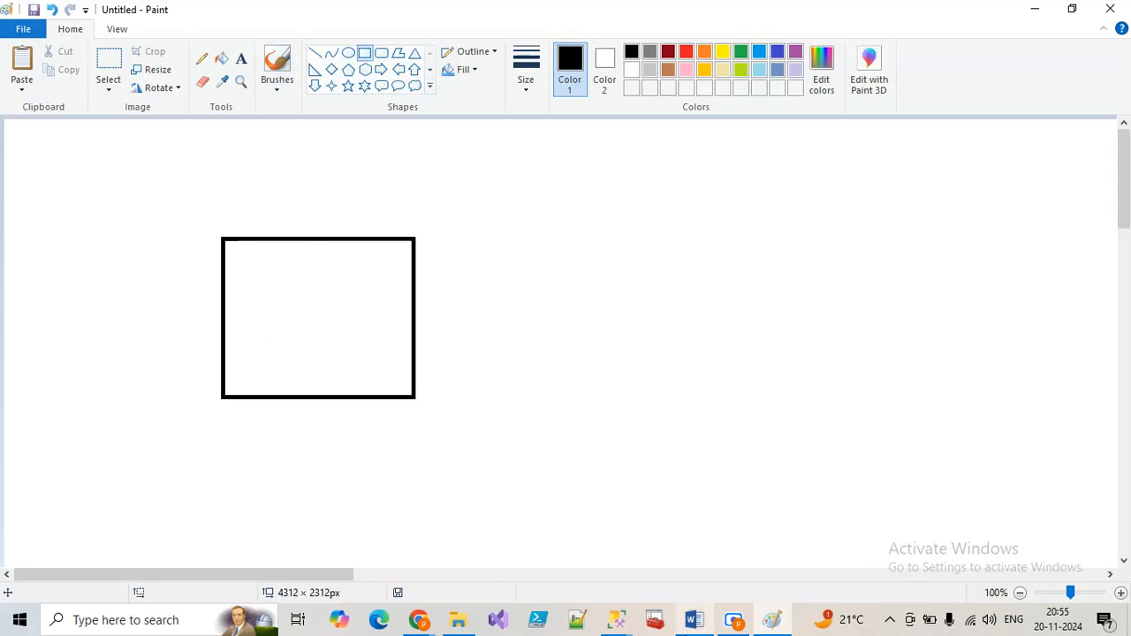
left_click(733, 619)
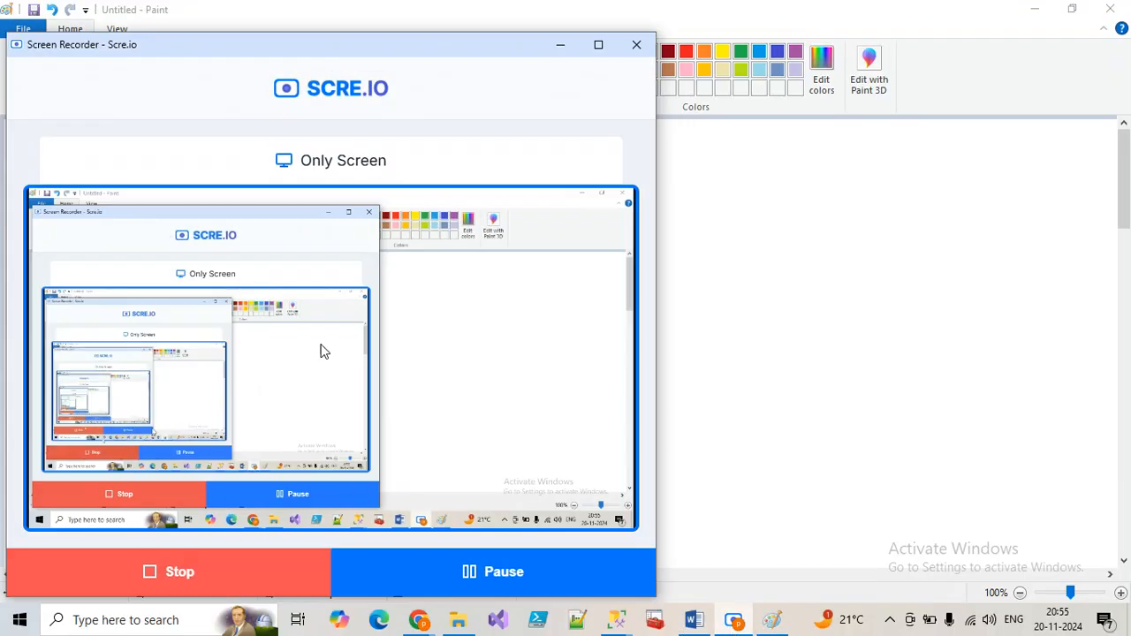
left_click(566, 21)
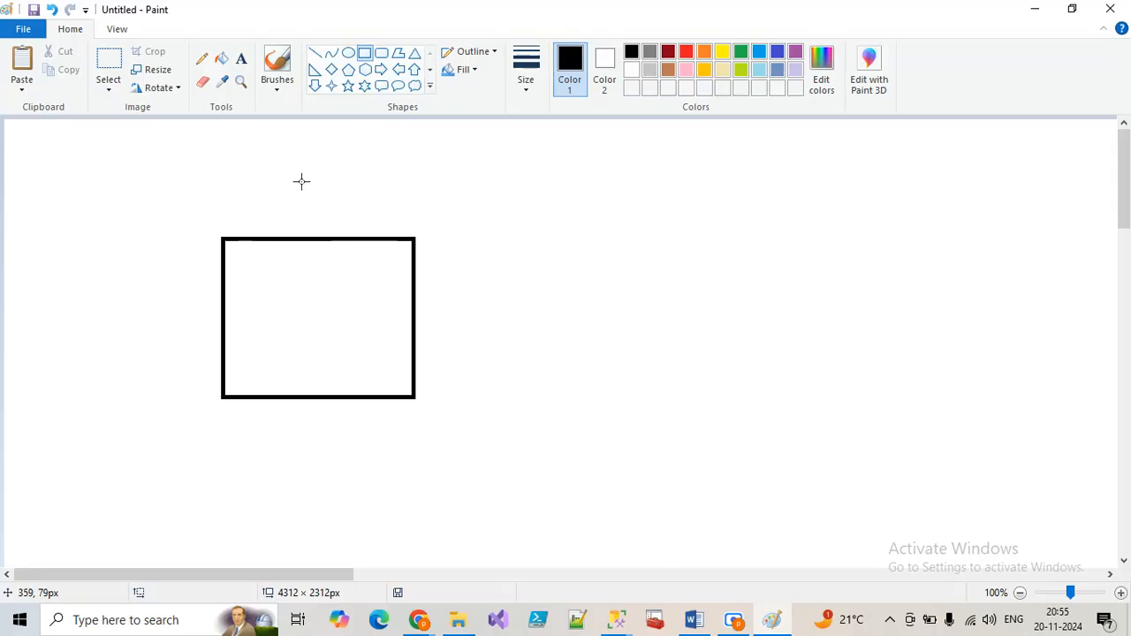
Handwrite HR and IT with the Pencil above the rectangle and draw a line from each into it
left_click(209, 63)
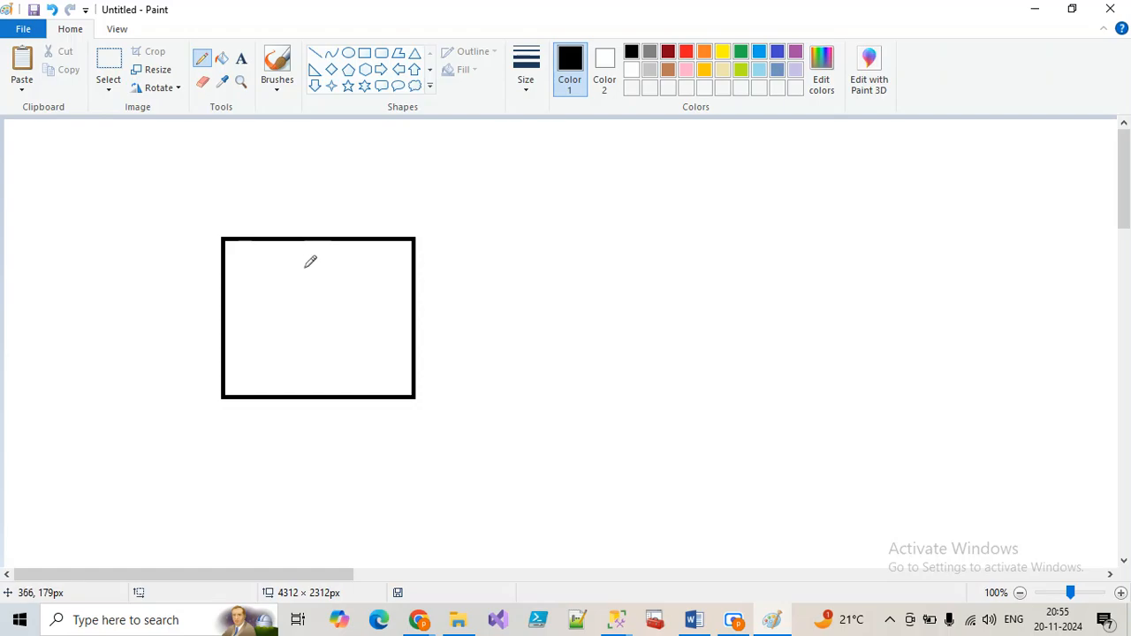
mouse_move(198, 136)
left_mouse_down()
mouse_move(197, 166)
mouse_move(224, 177)
mouse_move(228, 119)
mouse_move(232, 155)
mouse_move(270, 169)
left_mouse_up()
left_click_drag(365, 156, 373, 182)
left_click_drag(349, 165, 370, 157)
mouse_move(356, 190)
left_mouse_down()
mouse_move(393, 186)
mouse_move(400, 144)
left_mouse_up()
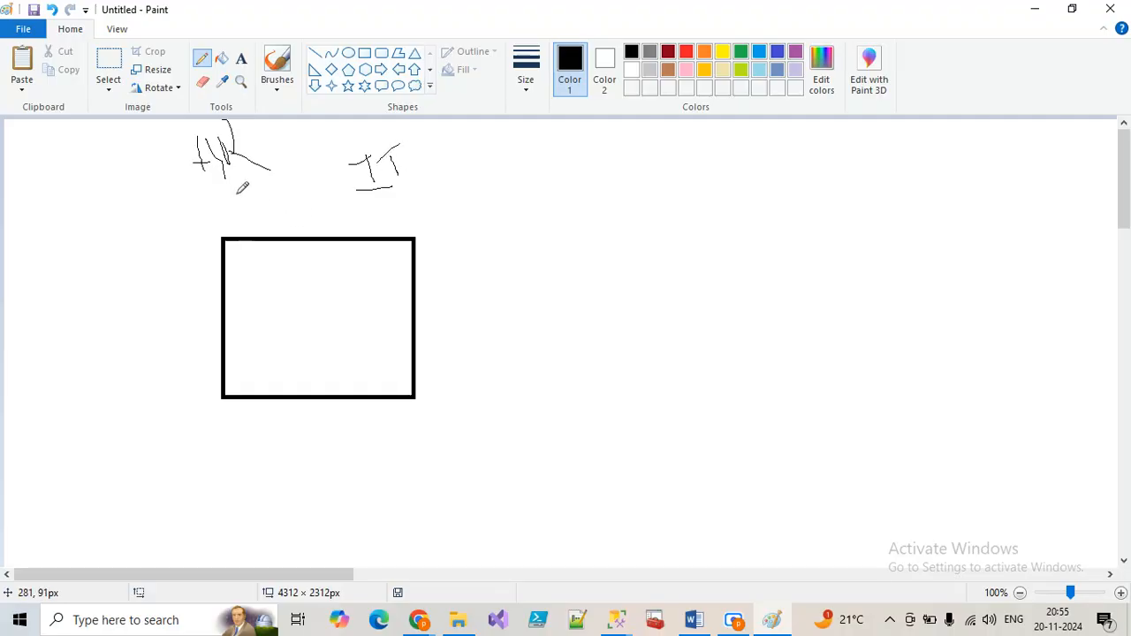
mouse_move(229, 184)
left_mouse_down()
mouse_move(266, 256)
mouse_move(276, 311)
left_mouse_up()
mouse_move(365, 201)
left_mouse_down()
mouse_move(280, 354)
mouse_move(272, 328)
mouse_move(289, 360)
mouse_move(325, 336)
left_mouse_up()
key("ctrl+z")
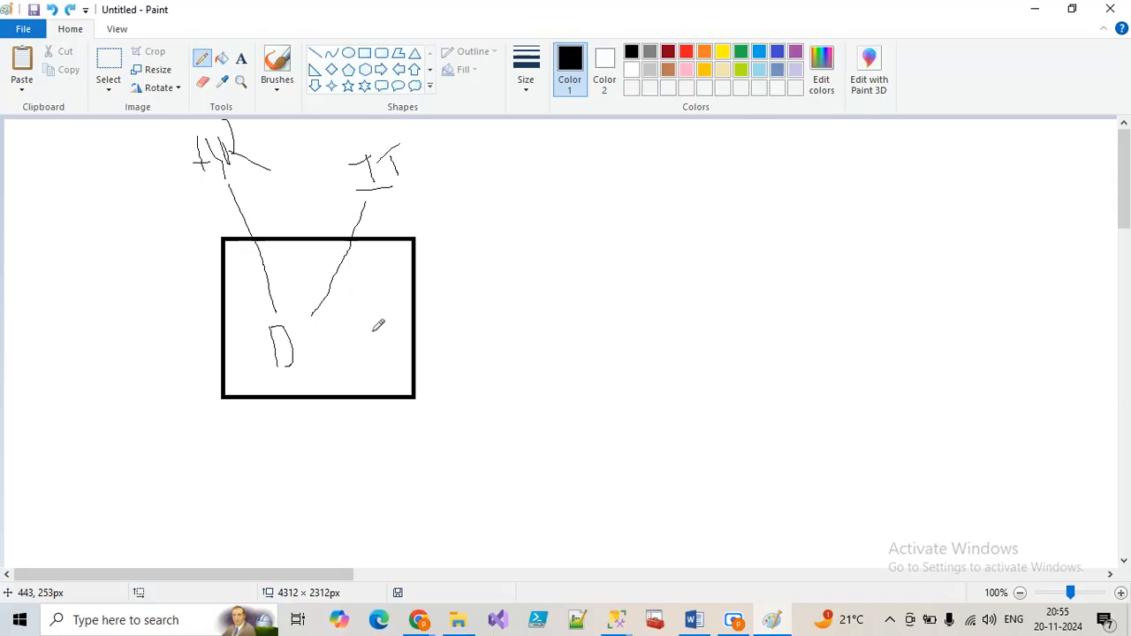
Handwrite the word Data inside the rectangle and erase it again
mouse_move(313, 349)
left_mouse_down()
mouse_move(362, 352)
mouse_move(323, 335)
mouse_move(346, 328)
left_mouse_up()
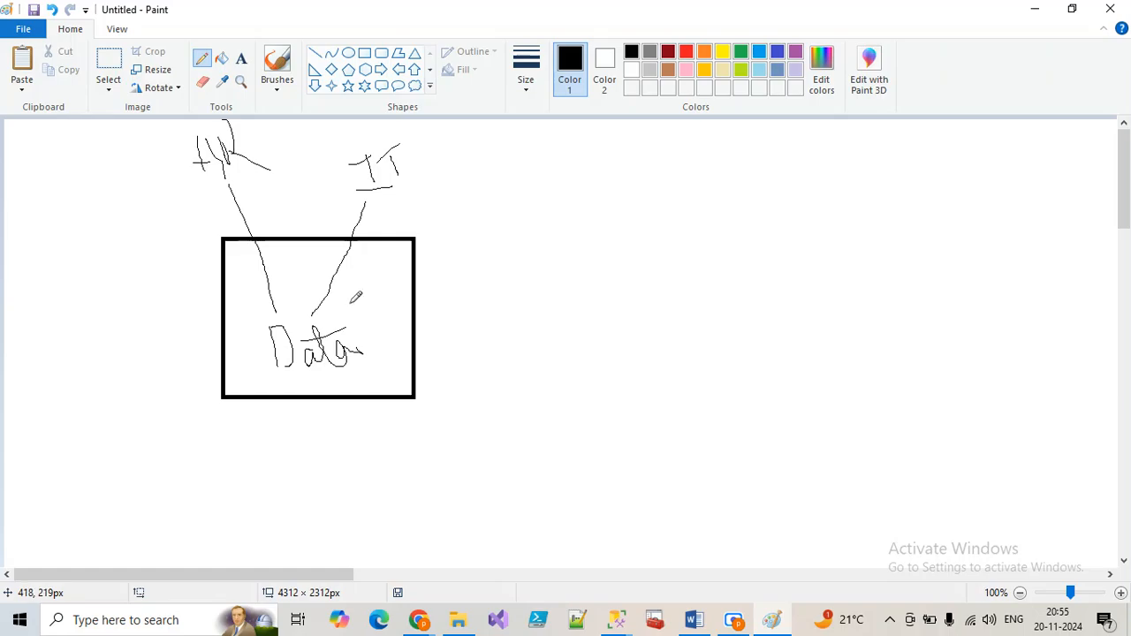
left_click(221, 59)
left_click(159, 88)
left_click(202, 81)
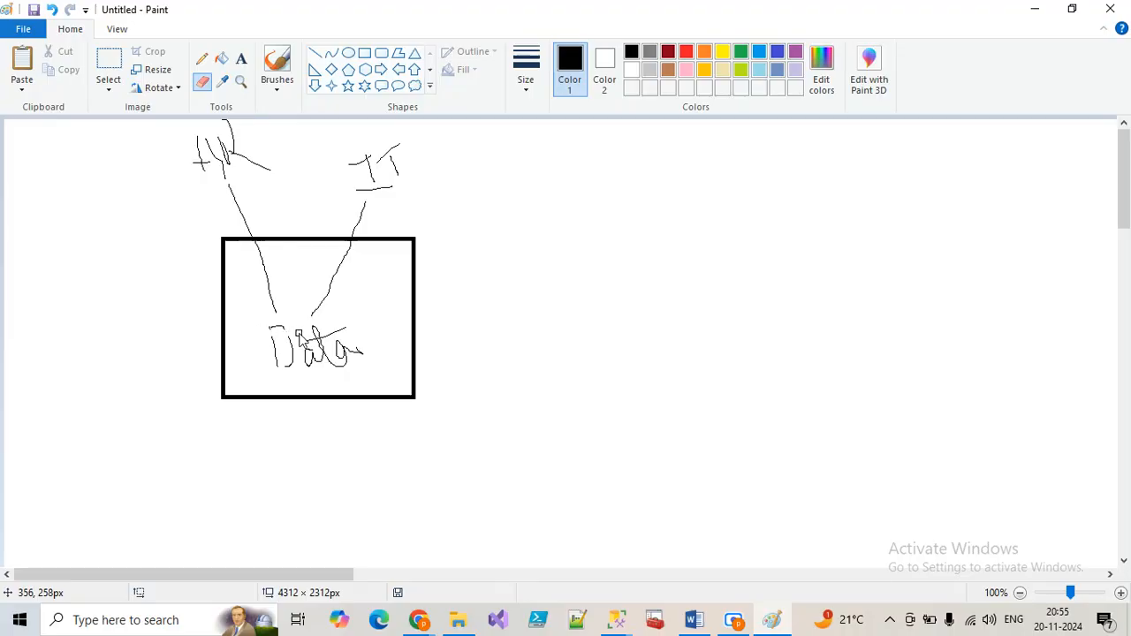
mouse_move(287, 342)
left_mouse_down()
mouse_move(335, 364)
mouse_move(298, 343)
mouse_move(274, 354)
mouse_move(303, 338)
mouse_move(330, 356)
mouse_move(341, 341)
mouse_move(337, 366)
mouse_move(356, 356)
mouse_move(317, 357)
left_mouse_up()
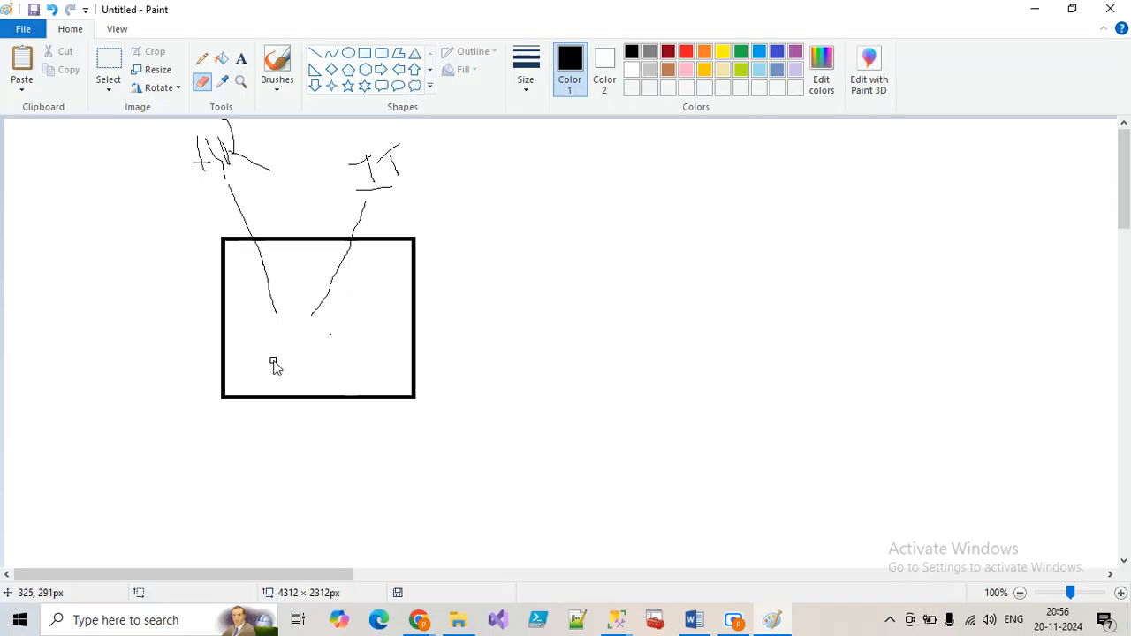
Draw a box of about 76 × 62 px in the large rectangle's lower left and label it mdf
left_click(241, 62)
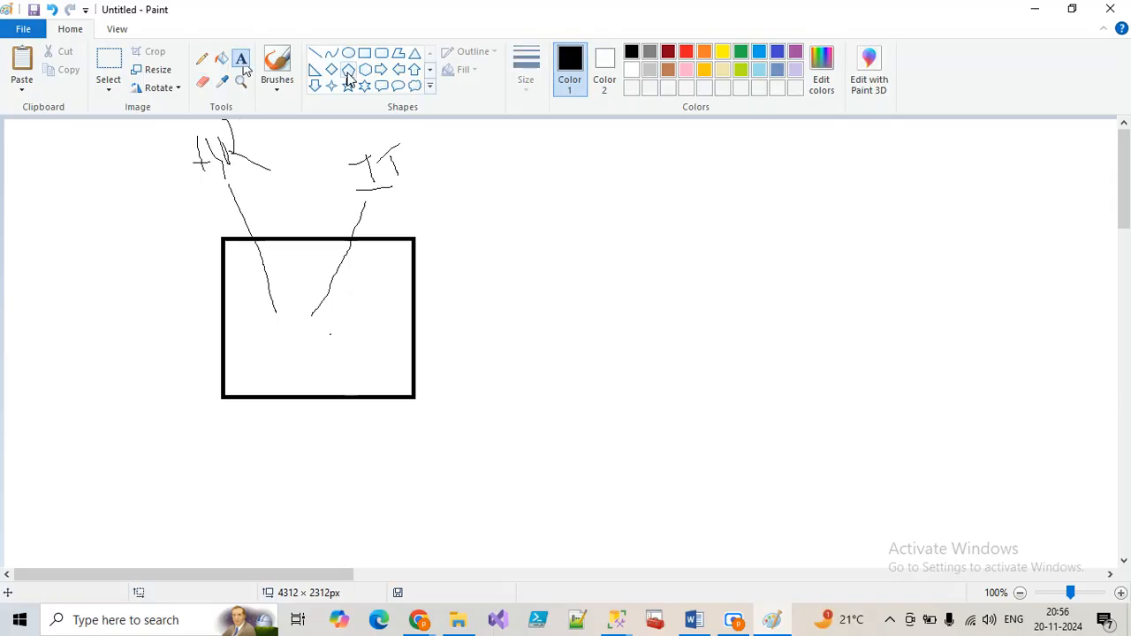
left_click(364, 53)
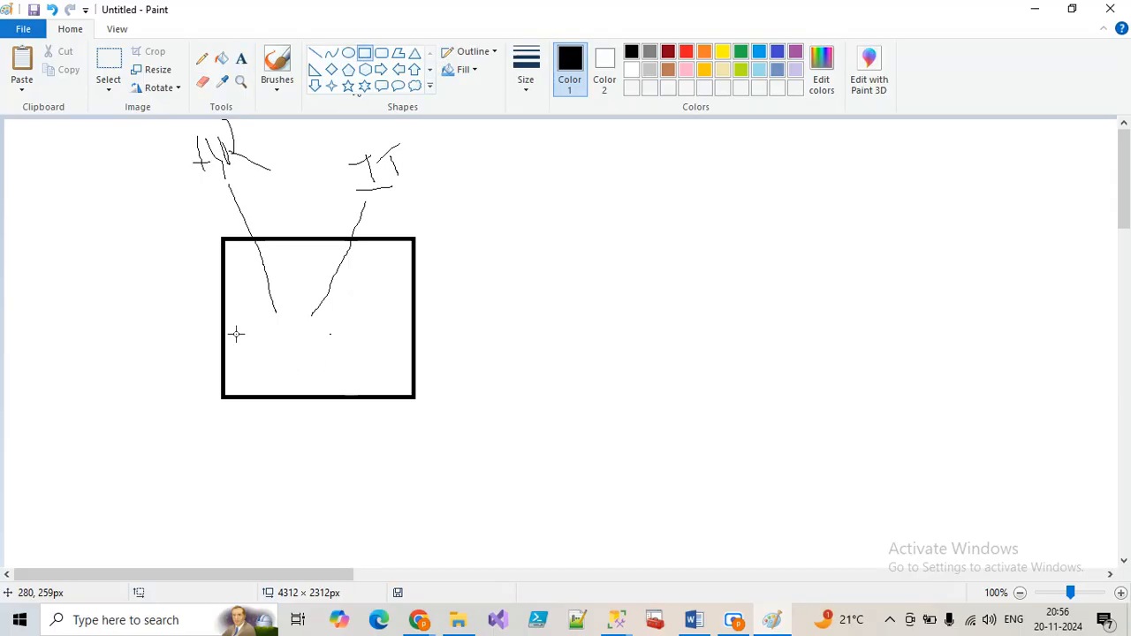
left_click_drag(236, 334, 300, 385)
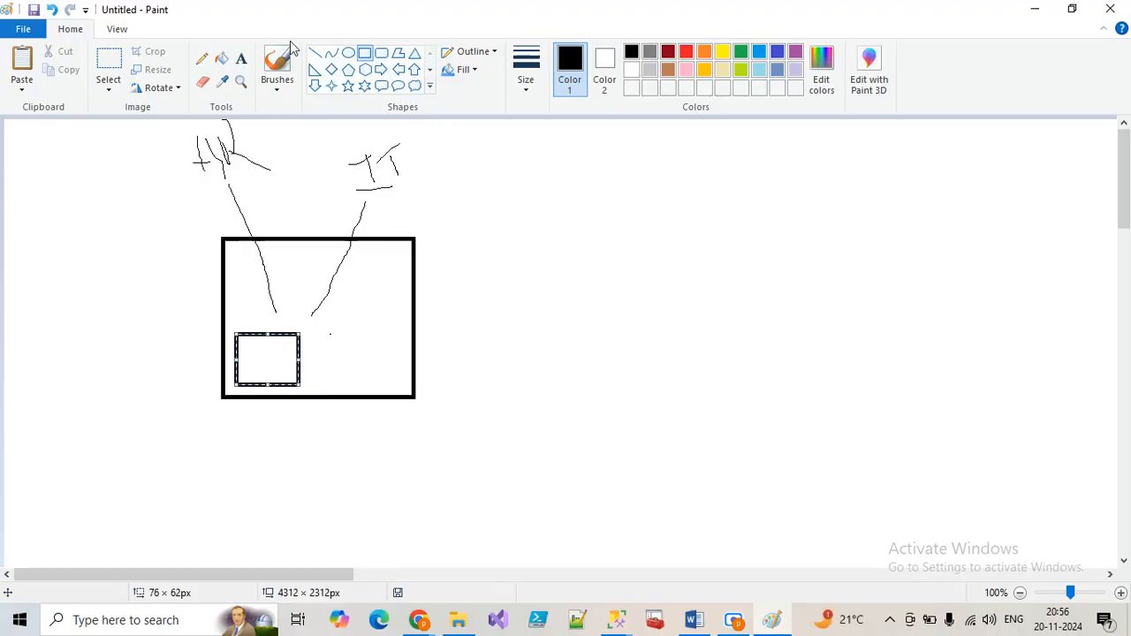
left_click(241, 59)
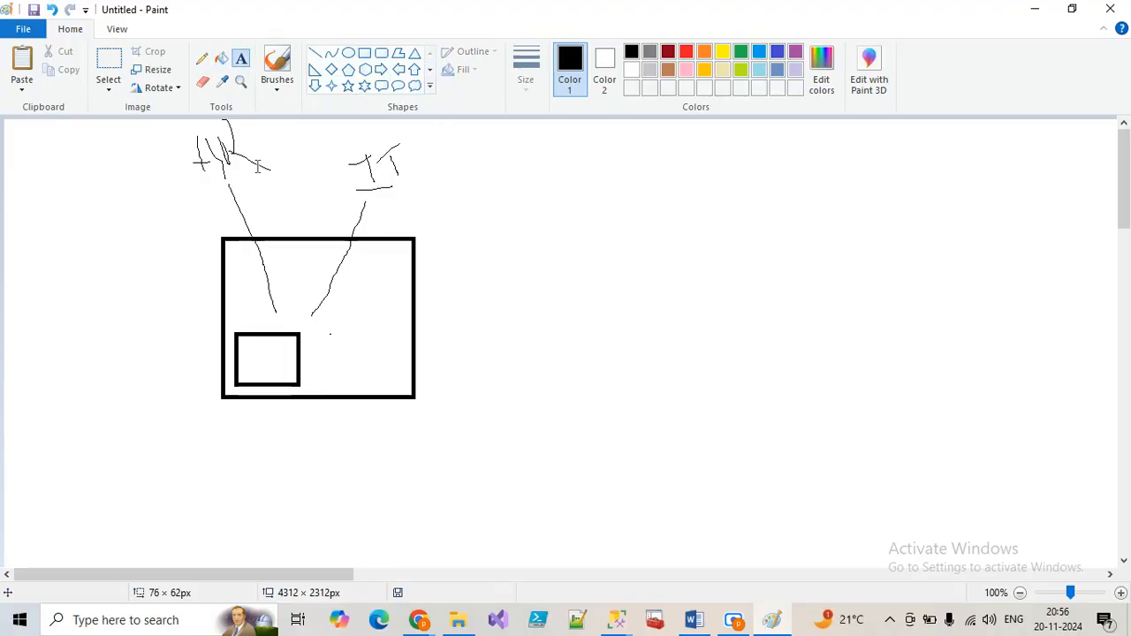
left_click(250, 363)
type("mdf")
left_click(382, 333)
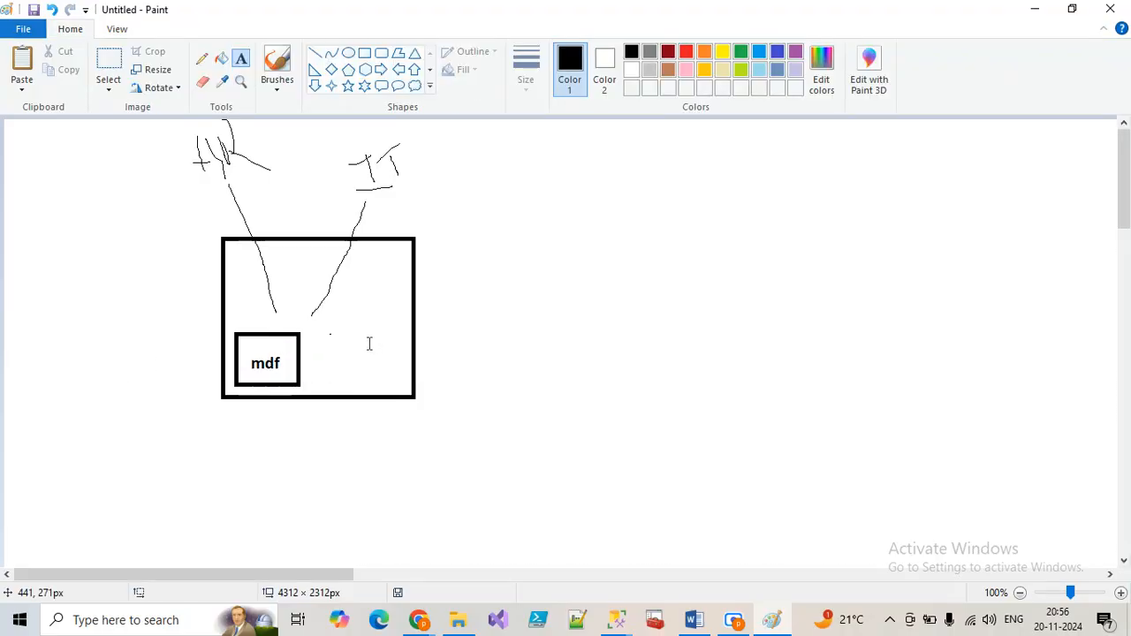
Add the text Ldf inside the large rectangle's right side and frame it with a box of about 50 × 79 px
left_click(369, 342)
type("Ldf")
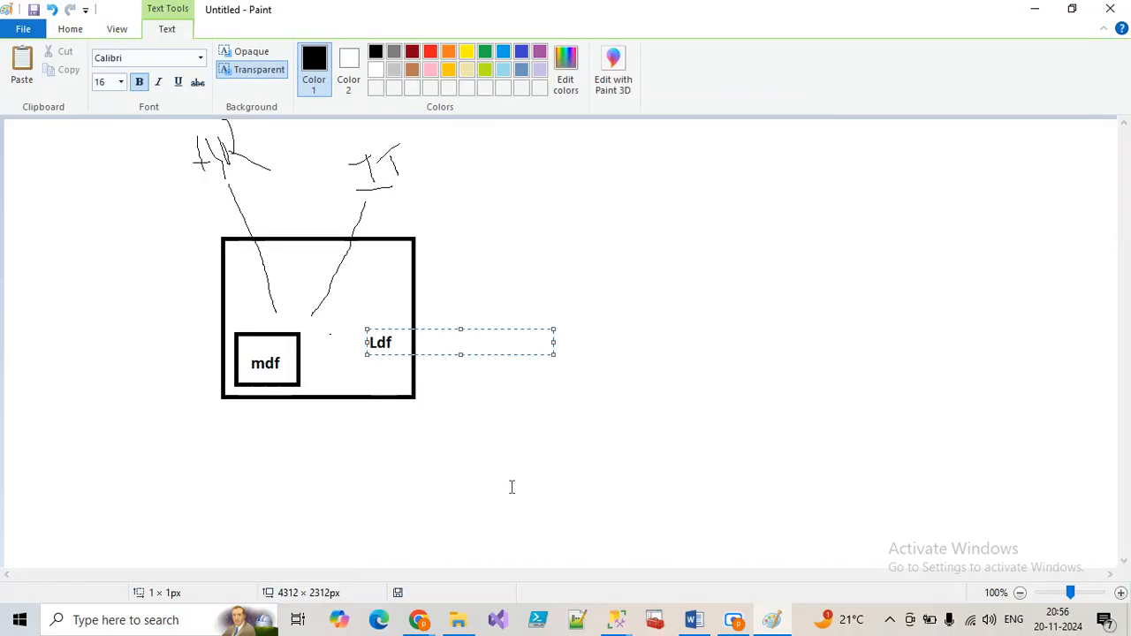
left_click(555, 512)
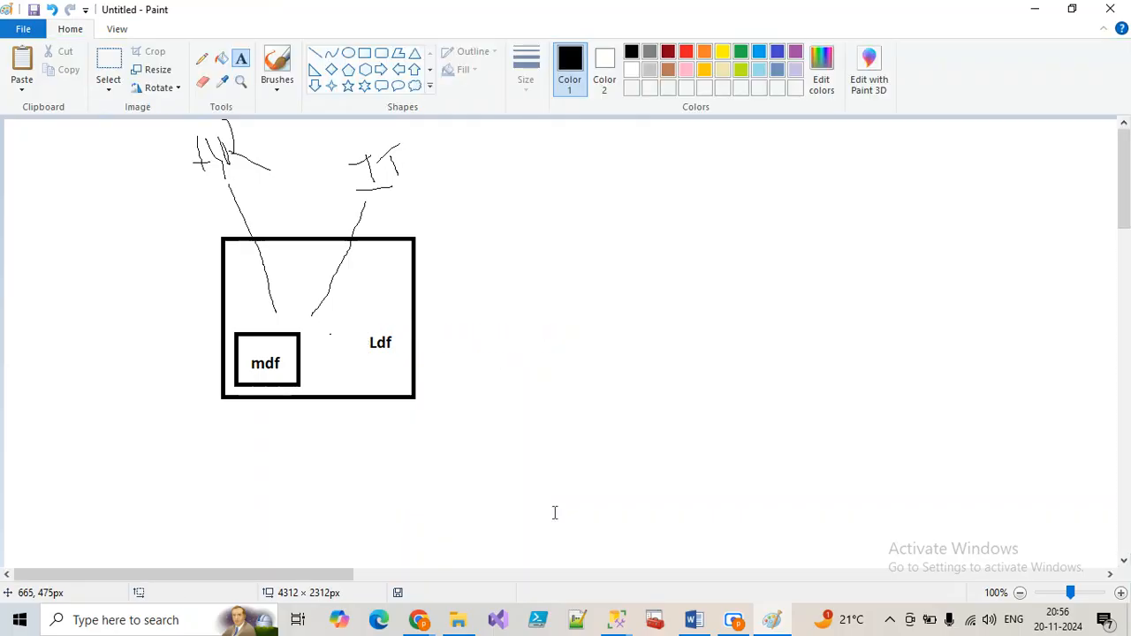
left_click(364, 53)
mouse_move(358, 318)
left_mouse_down()
mouse_move(373, 357)
mouse_move(402, 386)
left_mouse_up()
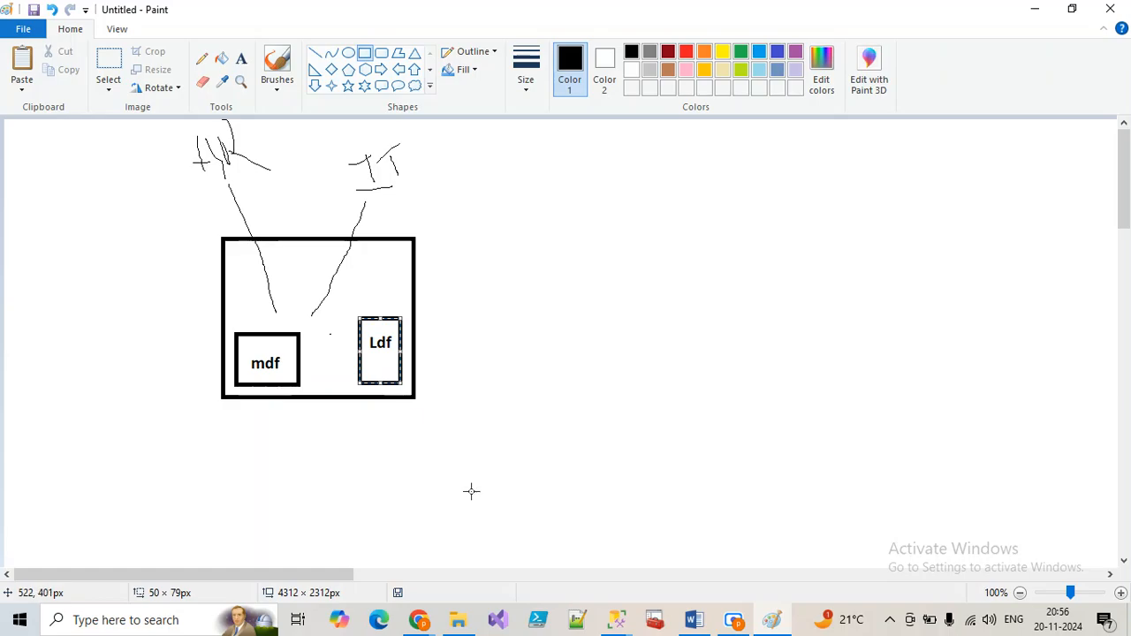
Switch to the New Database dialog, maximize it to inspect the Test and Test_log file rows, and minimize it again
mouse_move(616, 619)
left_click(685, 570)
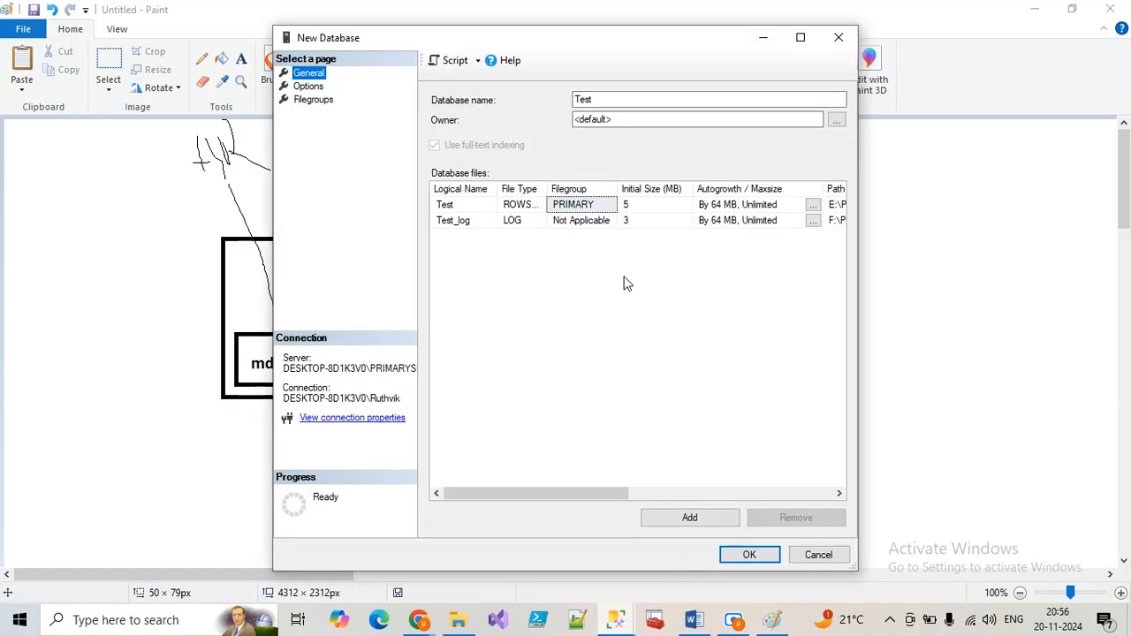
left_click(800, 37)
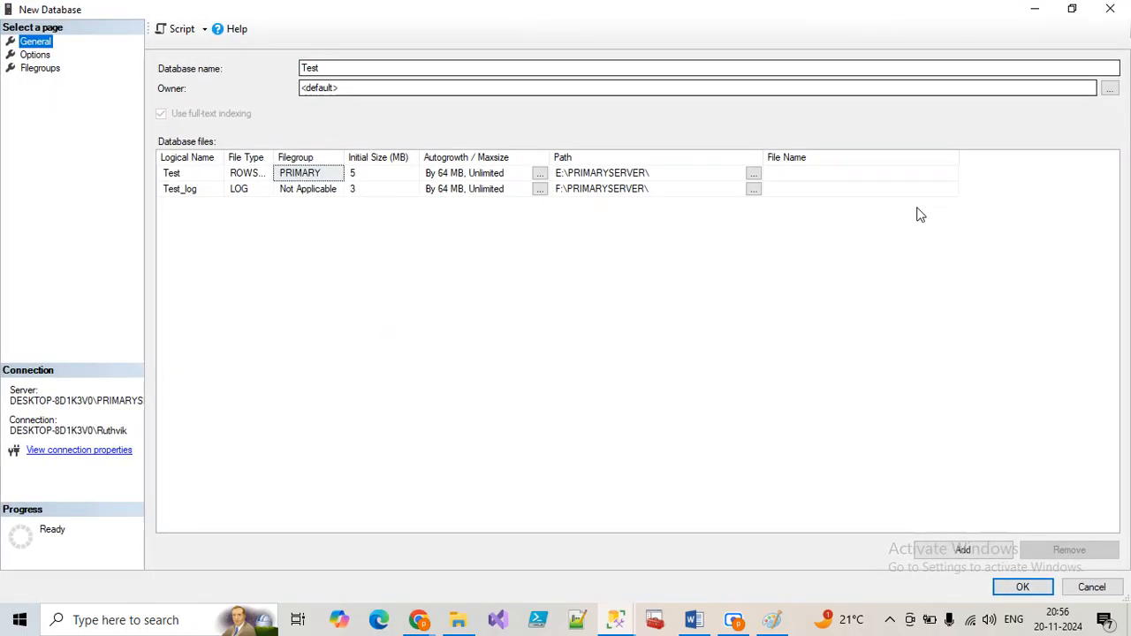
left_click(210, 174)
left_click(215, 189)
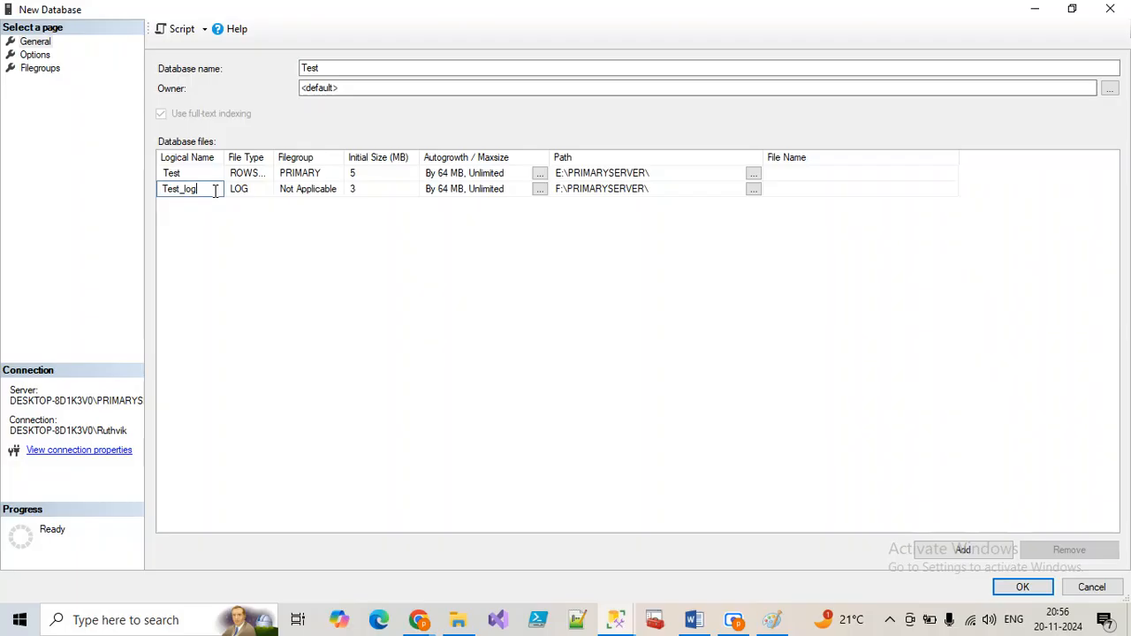
left_click(1034, 11)
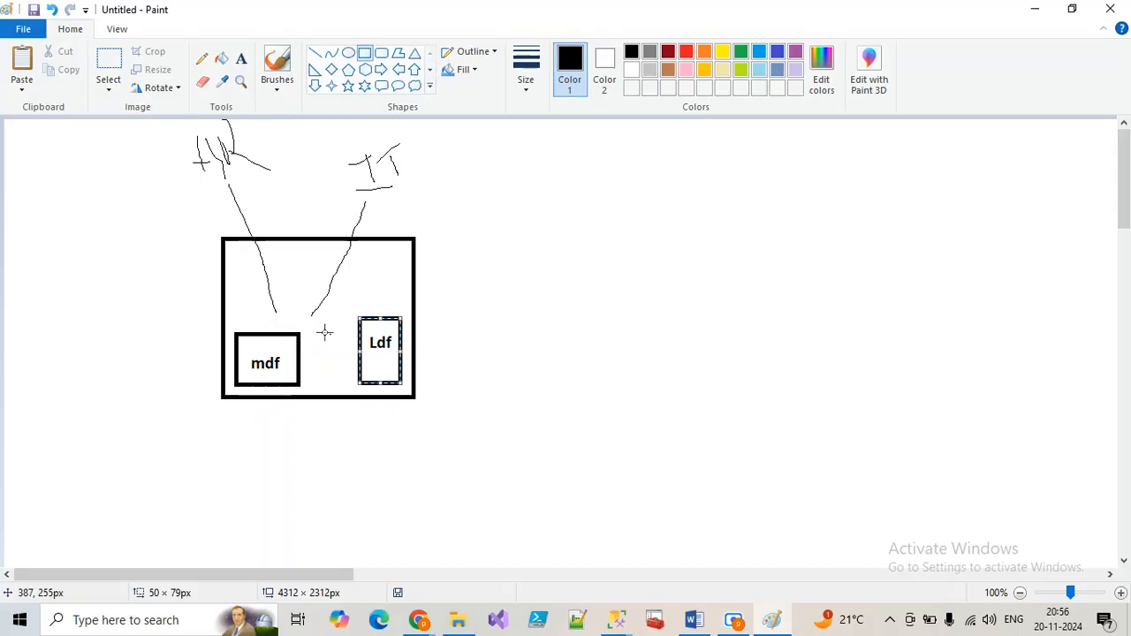
Draw a box of about 46 × 64 px between the mdf and Ldf boxes and place the label ndf inside it
left_click_drag(312, 327, 351, 382)
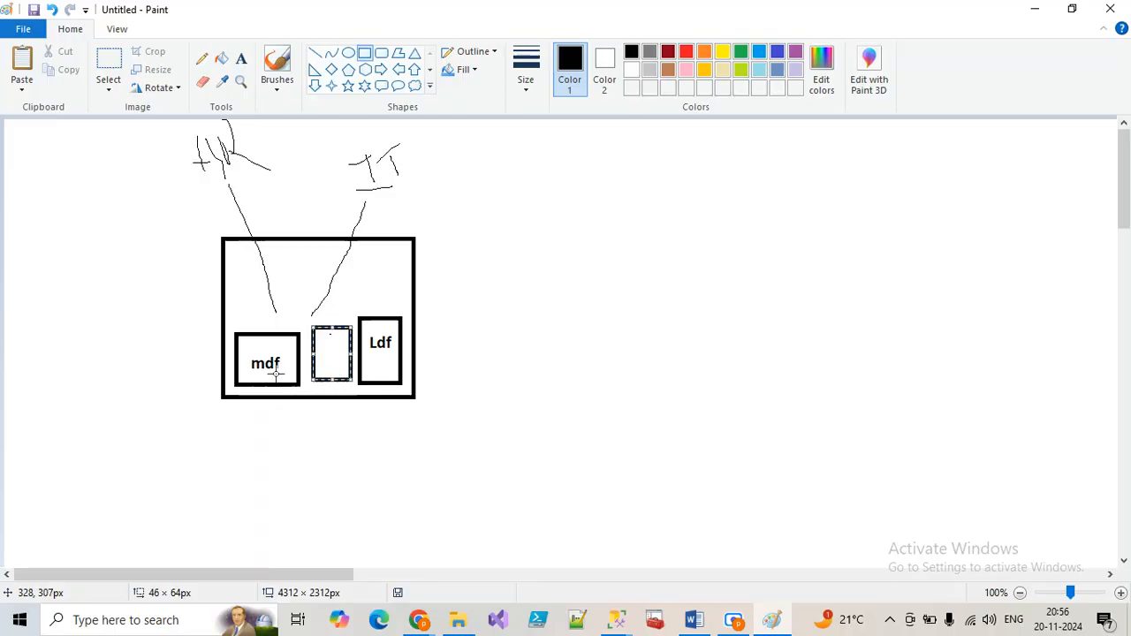
left_click(241, 60)
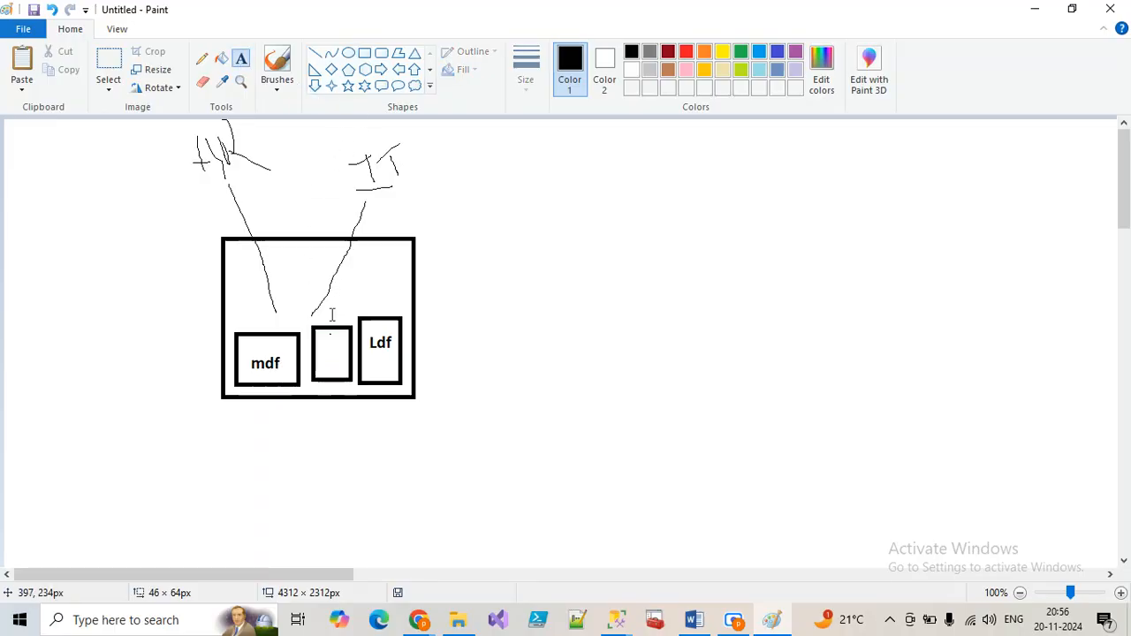
left_click(325, 343)
type("ndf")
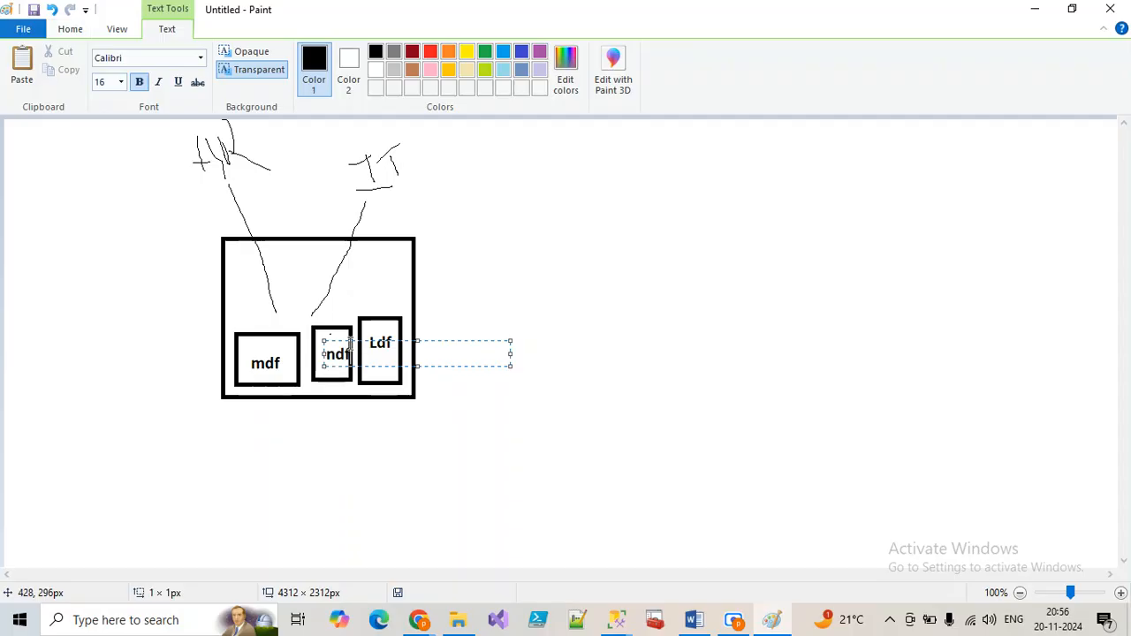
left_click_drag(348, 341, 341, 343)
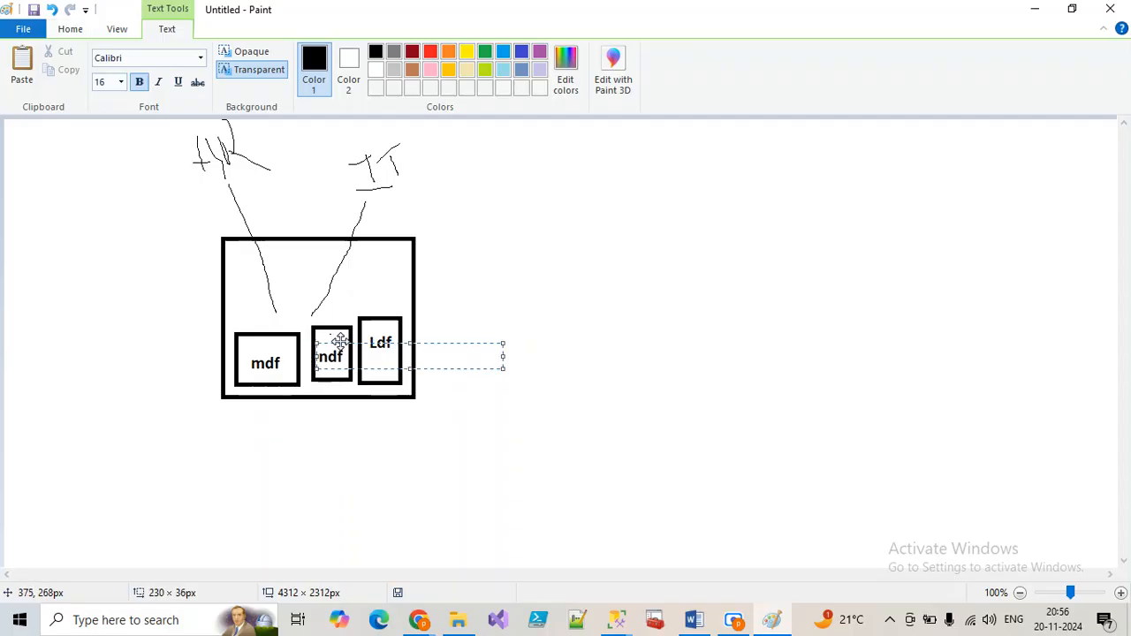
Finish the ndf label and retrace the pencil lines from IT to the ndf box and from HR to the mdf box
left_click(367, 463)
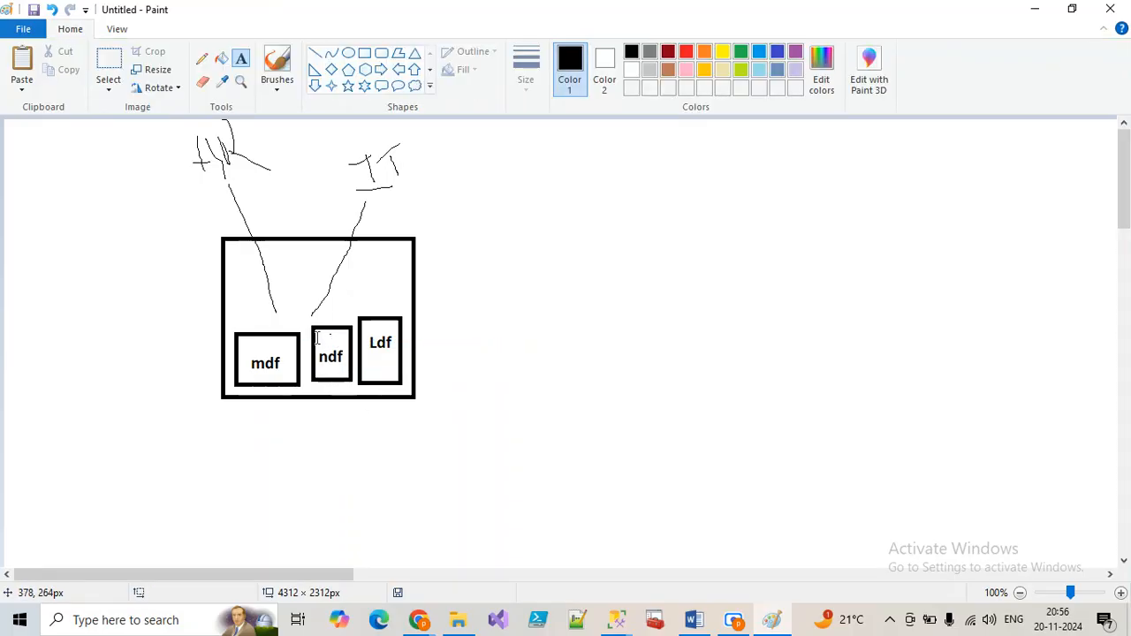
left_click(202, 58)
mouse_move(310, 314)
left_mouse_down()
mouse_move(335, 287)
mouse_move(366, 208)
mouse_move(314, 311)
left_mouse_up()
mouse_move(234, 191)
left_mouse_down()
mouse_move(279, 310)
mouse_move(248, 190)
left_mouse_up()
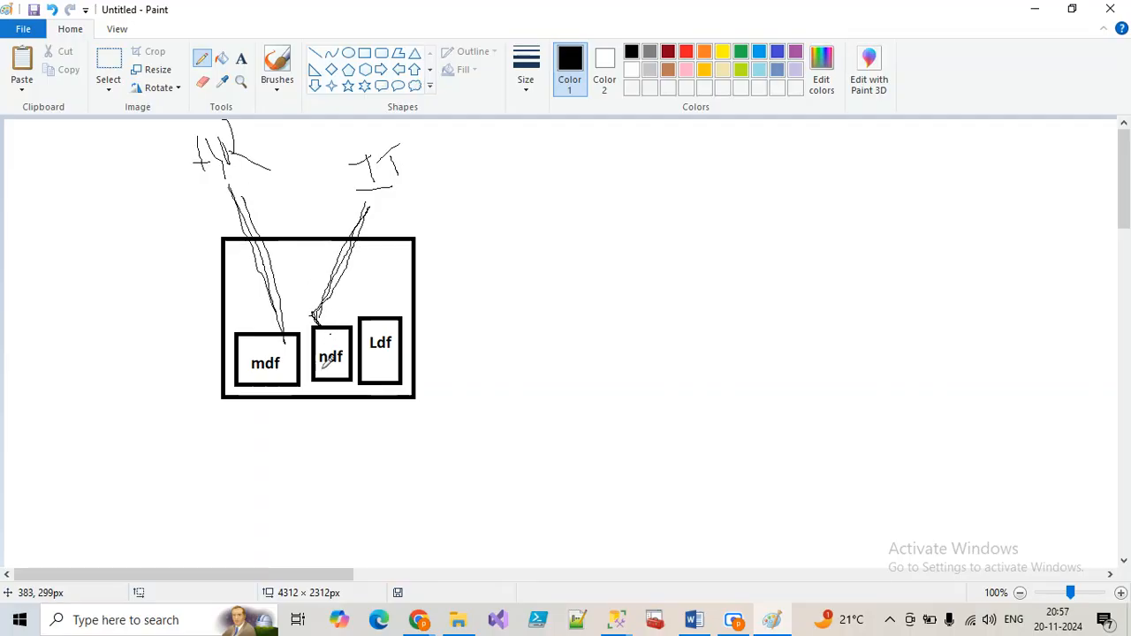
Handwrite Prim under mdf and Sec under ndf, with a circled ITFG beside Sec linked to the ndf box by a line
mouse_move(249, 427)
left_mouse_down()
mouse_move(248, 415)
mouse_move(254, 431)
mouse_move(340, 441)
mouse_move(355, 456)
left_mouse_up()
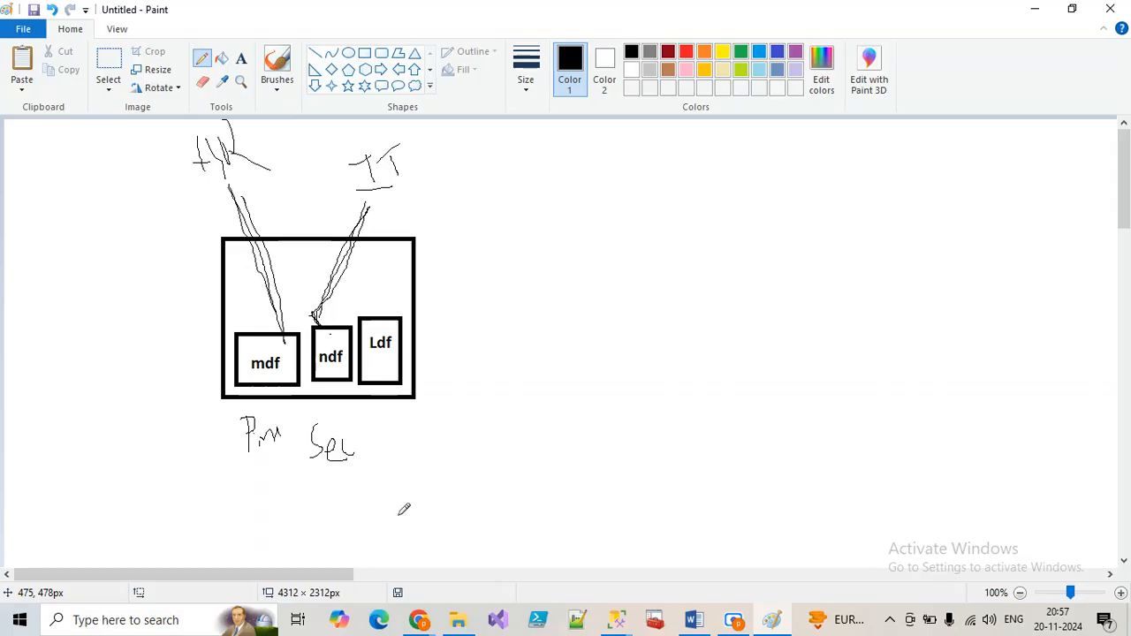
left_click_drag(327, 328, 322, 353)
mouse_move(359, 417)
left_mouse_down()
mouse_move(360, 437)
mouse_move(376, 411)
mouse_move(378, 434)
mouse_move(382, 415)
mouse_move(397, 430)
mouse_move(419, 415)
mouse_move(427, 427)
left_mouse_up()
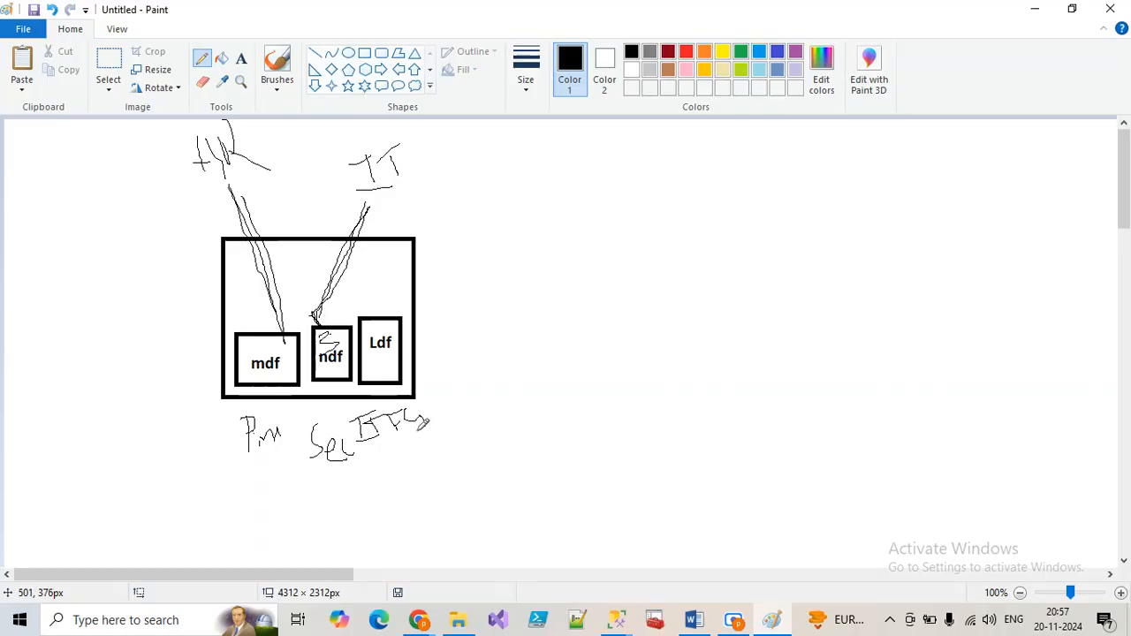
mouse_move(334, 375)
left_mouse_down()
mouse_move(335, 394)
mouse_move(374, 437)
mouse_move(446, 427)
mouse_move(369, 390)
mouse_move(394, 446)
mouse_move(437, 422)
left_mouse_up()
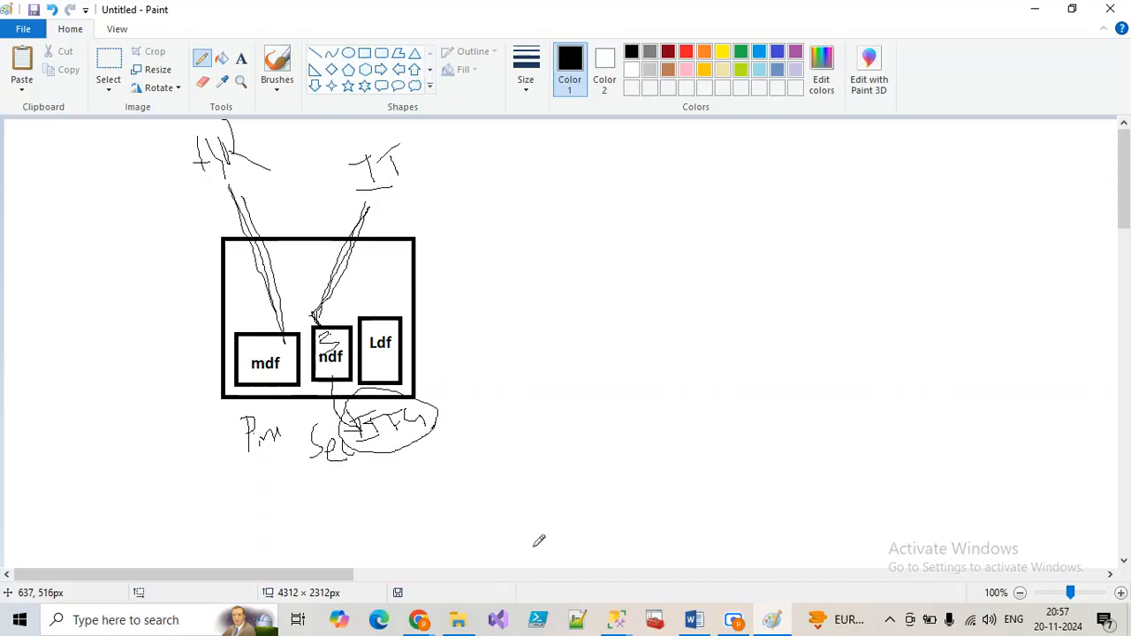
Sketch two stacked rectangles beside the database diagram, fill the lower one with short dashes, and draw an angled mark beneath them
mouse_move(615, 214)
left_mouse_down()
mouse_move(648, 247)
mouse_move(712, 214)
mouse_move(615, 215)
mouse_move(639, 235)
left_mouse_up()
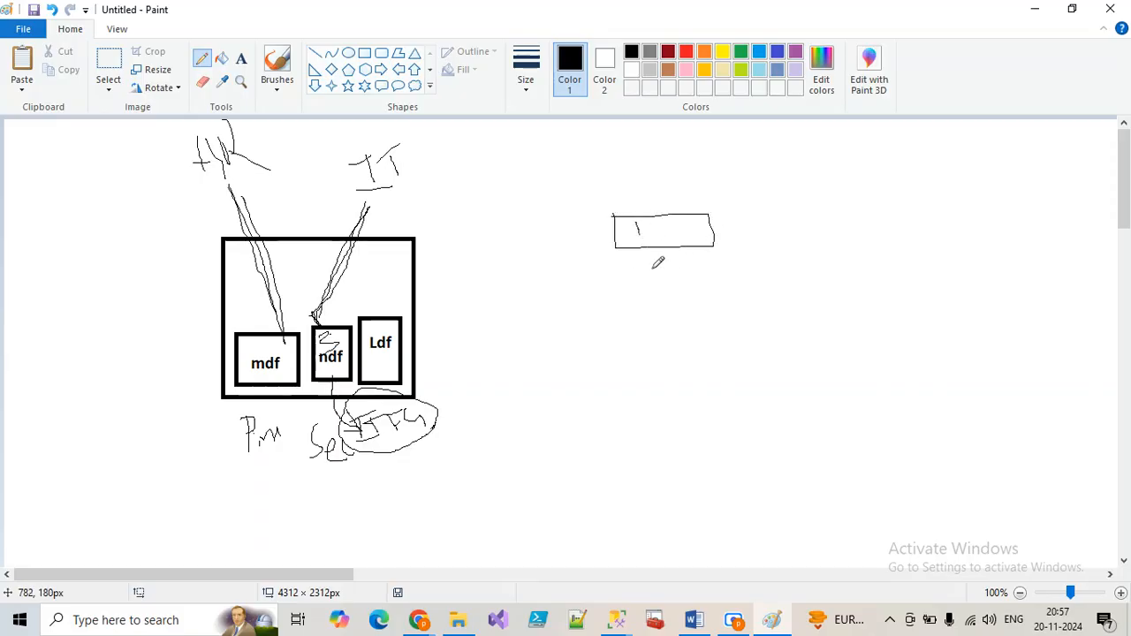
mouse_move(620, 279)
left_mouse_down()
mouse_move(730, 325)
mouse_move(606, 292)
left_mouse_up()
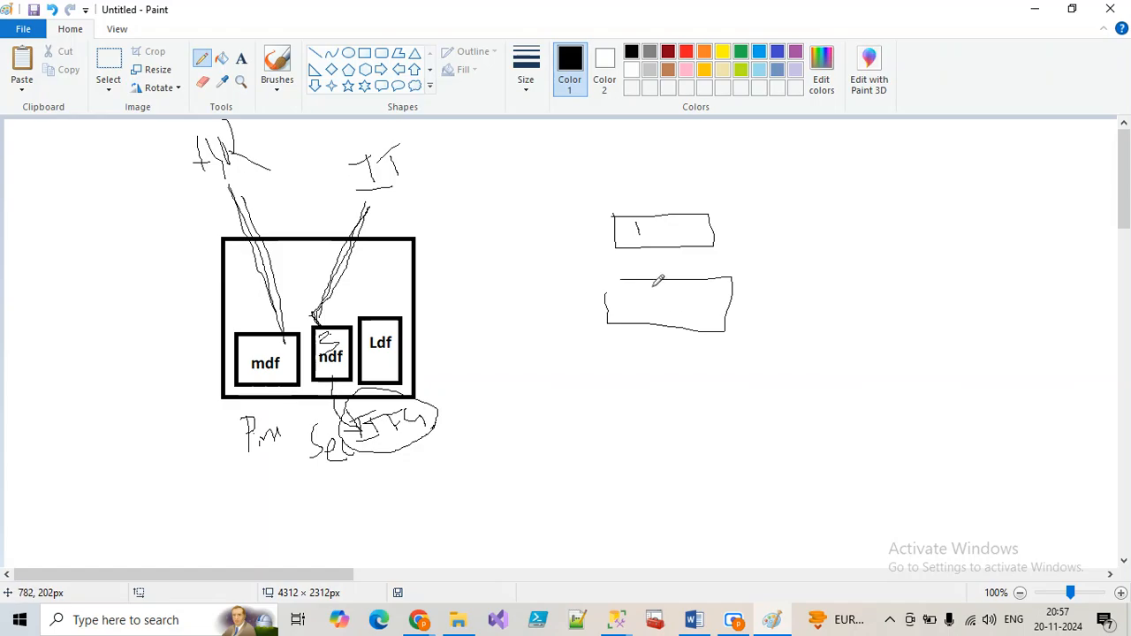
mouse_move(635, 295)
left_mouse_down()
mouse_move(680, 313)
mouse_move(678, 283)
mouse_move(667, 288)
mouse_move(695, 293)
mouse_move(717, 323)
left_mouse_up()
left_click_drag(610, 305, 612, 317)
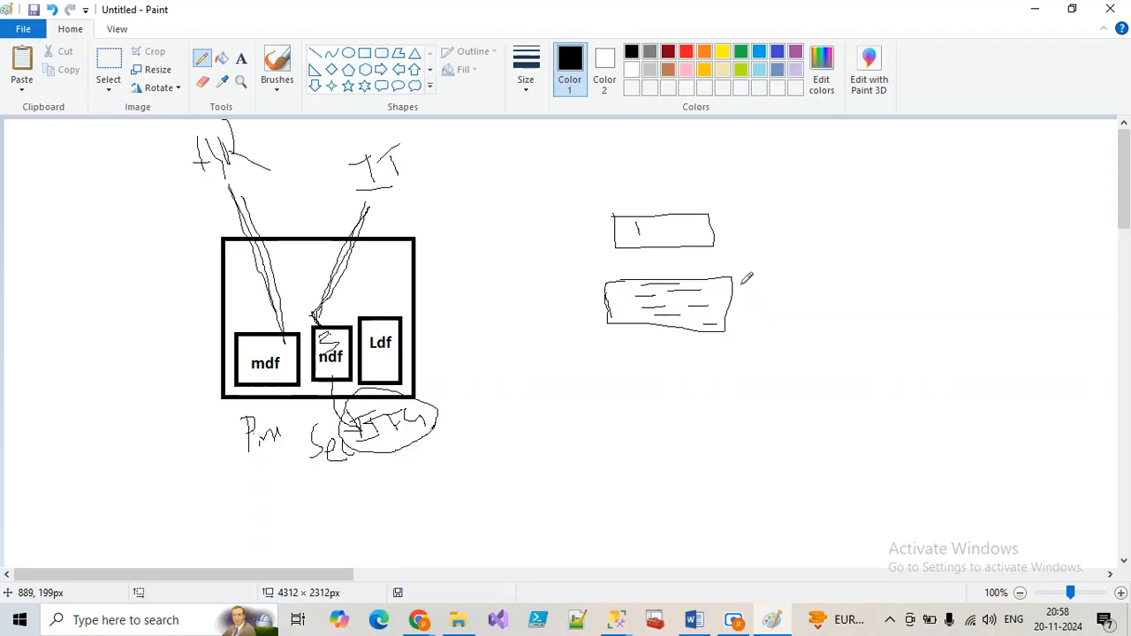
left_click_drag(742, 283, 742, 302)
mouse_move(584, 407)
left_mouse_down()
mouse_move(688, 403)
mouse_move(641, 458)
left_mouse_up()
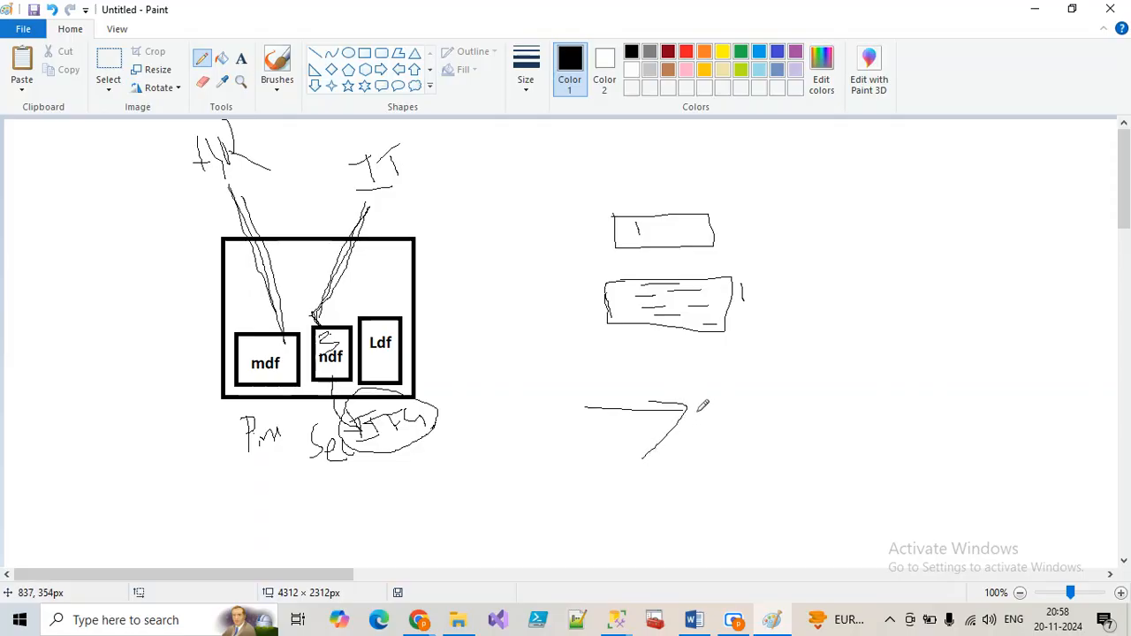
Retrace the HR line and draw two long lines from ndf toward the angled mark, with an underlined IT above them
left_click_drag(232, 200, 284, 330)
mouse_move(334, 324)
left_mouse_down()
mouse_move(373, 302)
mouse_move(457, 329)
mouse_move(518, 397)
left_mouse_up()
mouse_move(342, 295)
left_mouse_down()
mouse_move(334, 328)
mouse_move(363, 329)
left_mouse_up()
mouse_move(478, 291)
left_mouse_down()
mouse_move(480, 319)
mouse_move(492, 283)
left_mouse_up()
mouse_move(475, 323)
left_mouse_down()
mouse_move(536, 295)
mouse_move(523, 269)
left_mouse_up()
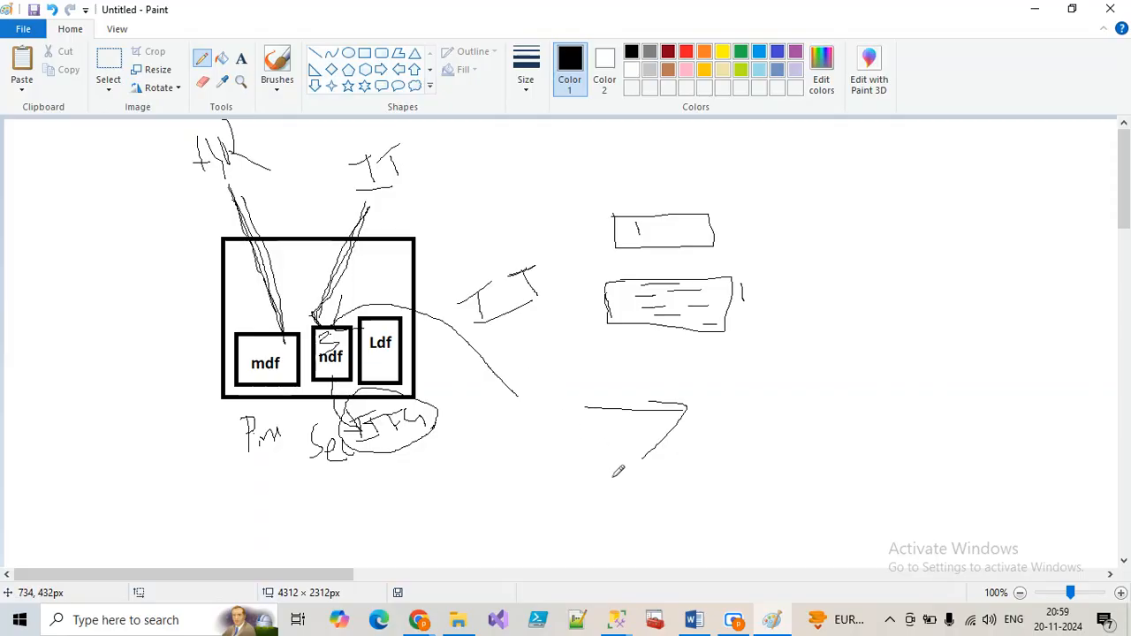
mouse_move(611, 475)
left_mouse_down()
mouse_move(550, 399)
mouse_move(484, 346)
mouse_move(358, 301)
mouse_move(335, 318)
left_mouse_up()
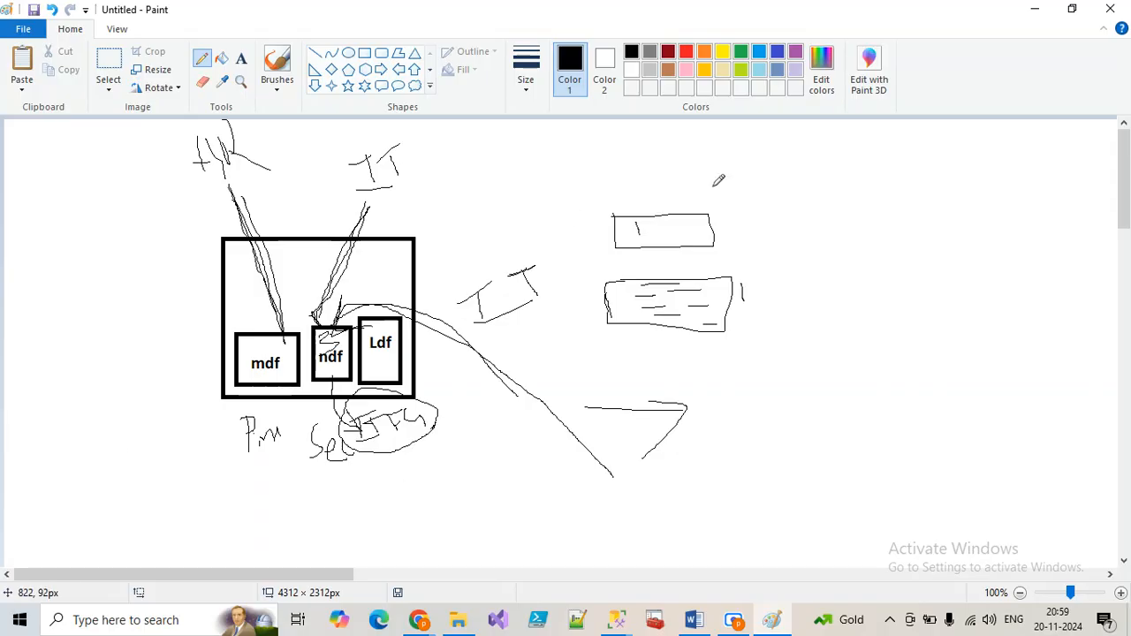
Switch to SQL Server Management Studio and discard the open New Database dialog for Test
left_click(1034, 9)
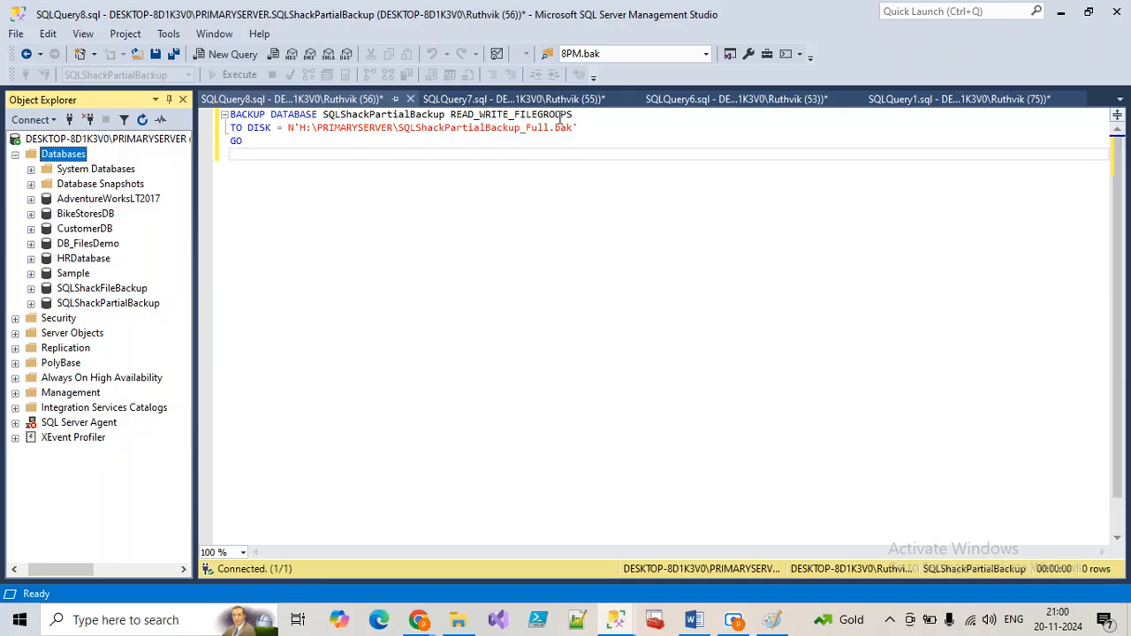
left_click(615, 621)
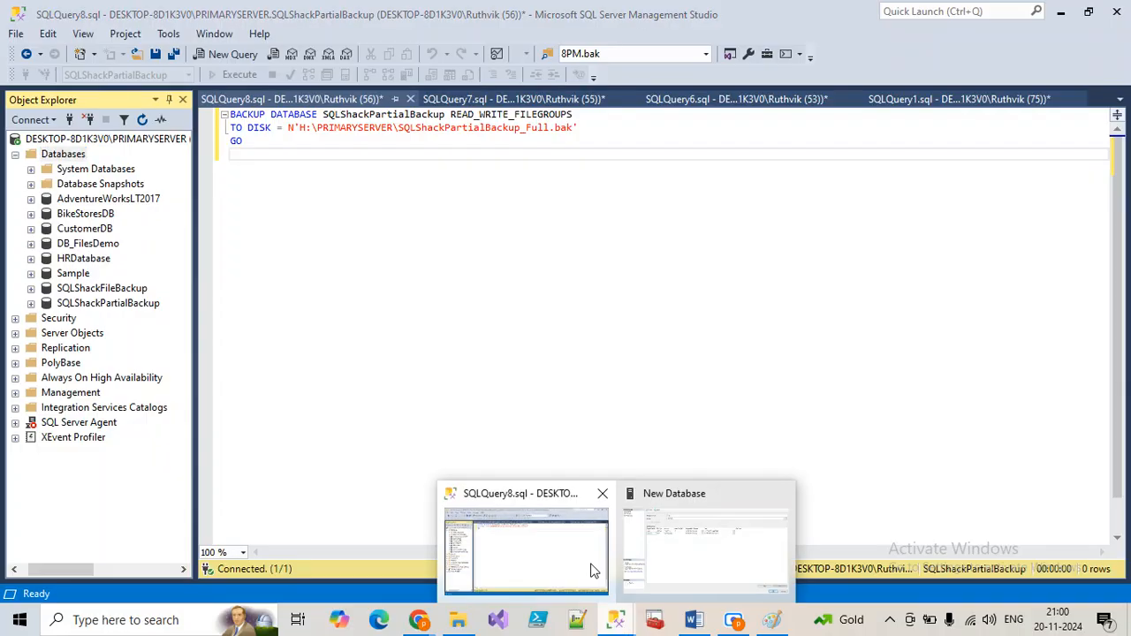
left_click(672, 565)
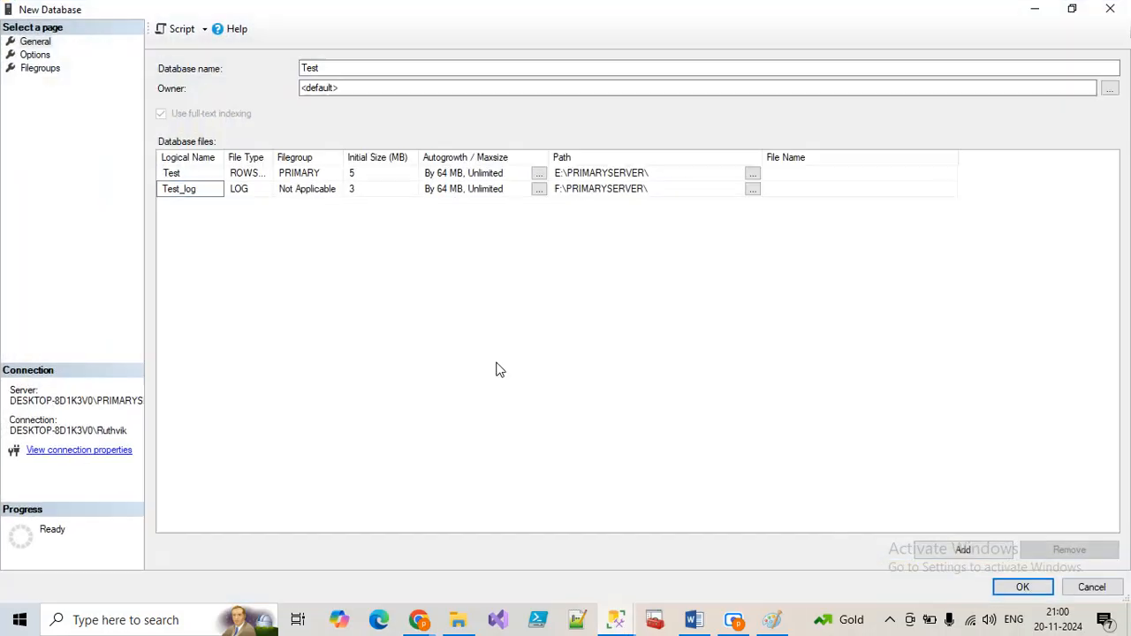
left_click(35, 54)
left_click(1093, 588)
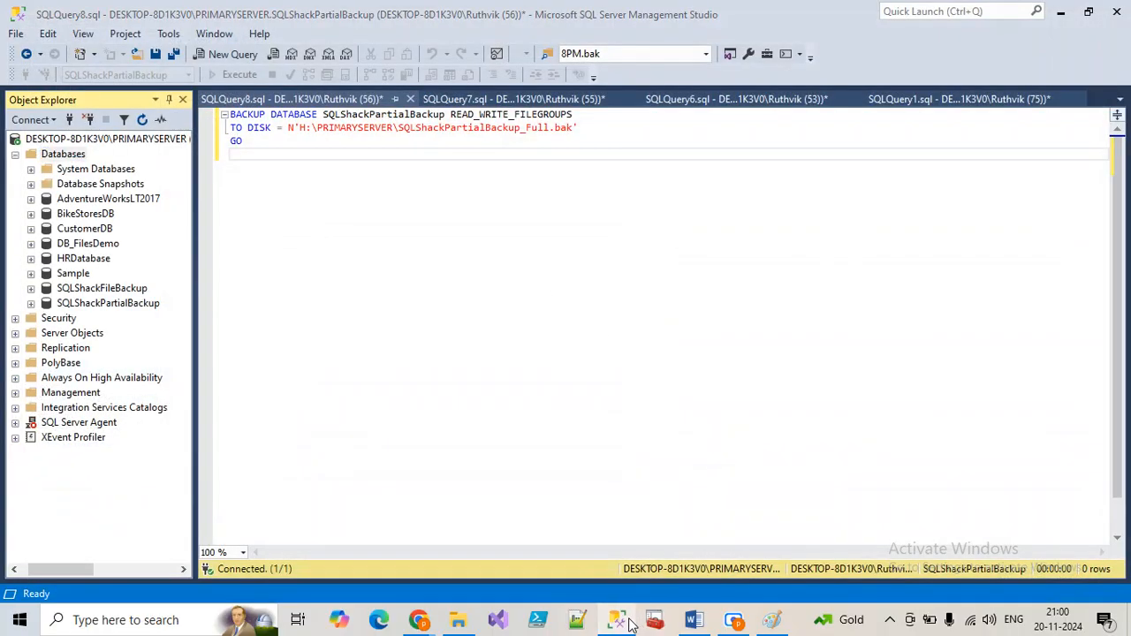
left_click(693, 619)
left_click(654, 619)
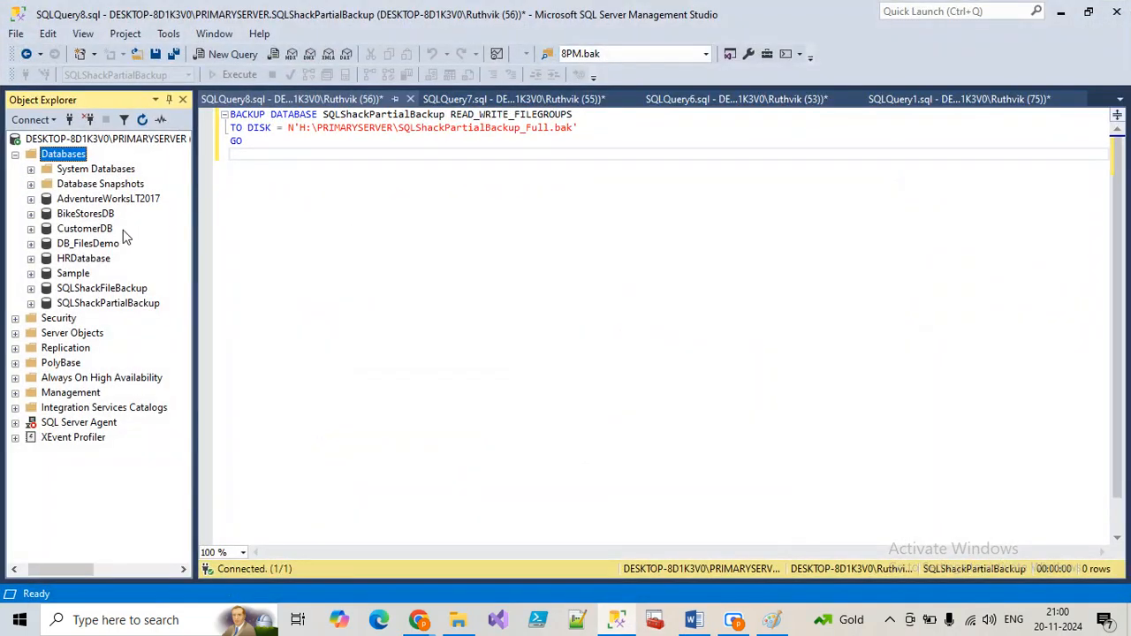
Start a new database and add a read-only row filegroup named SeCondary to it
right_click(64, 157)
left_click(97, 169)
left_click(308, 87)
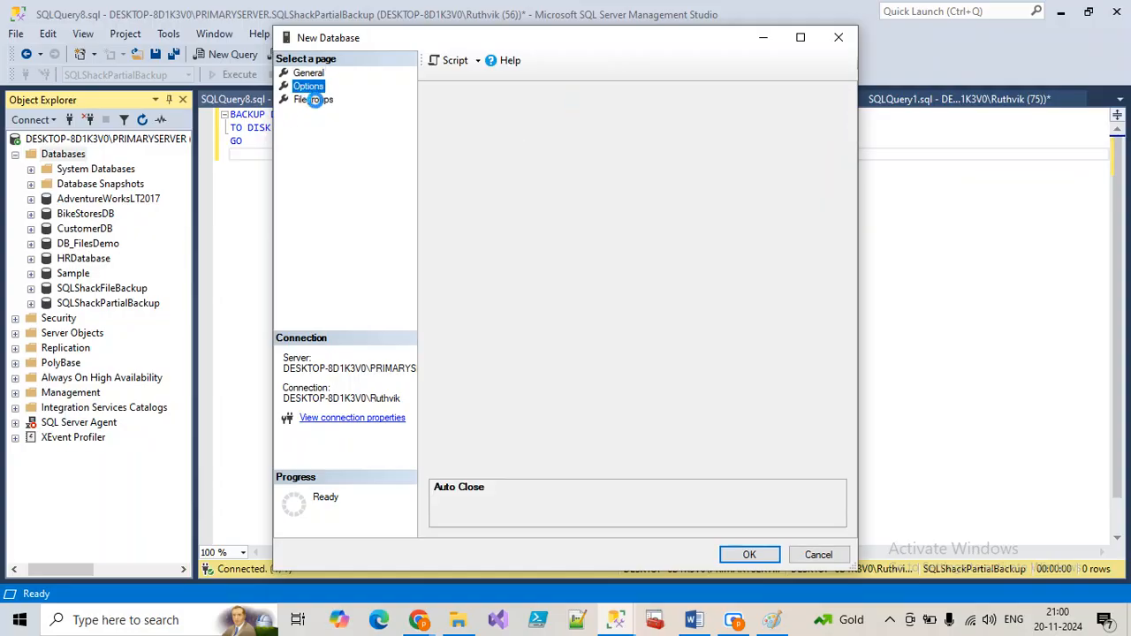
left_click(313, 100)
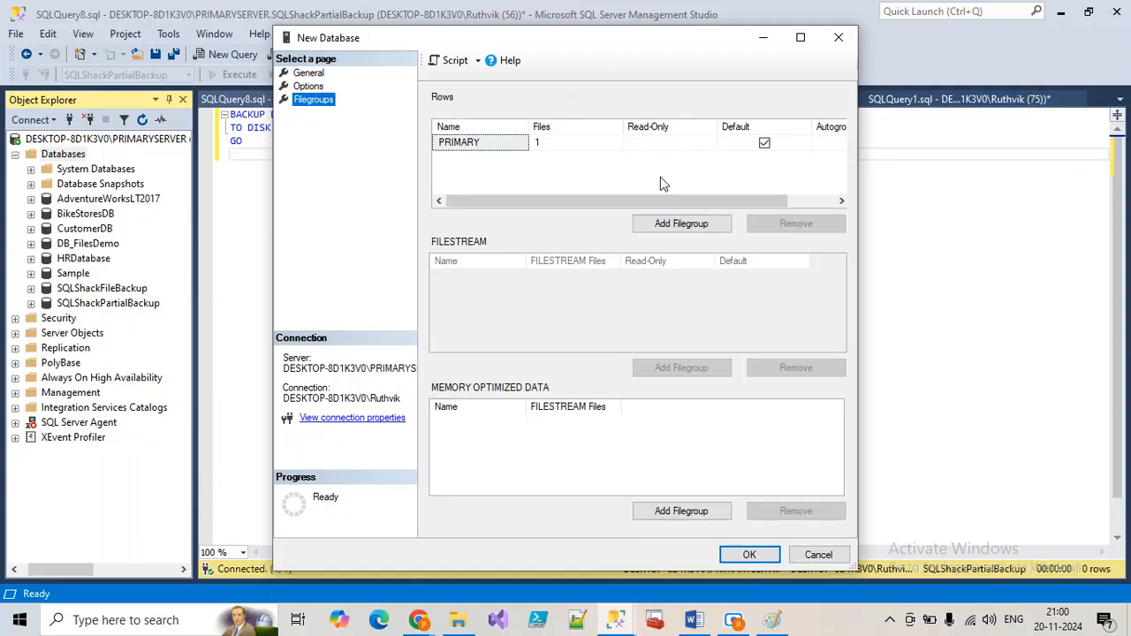
left_click(681, 223)
left_click(503, 161)
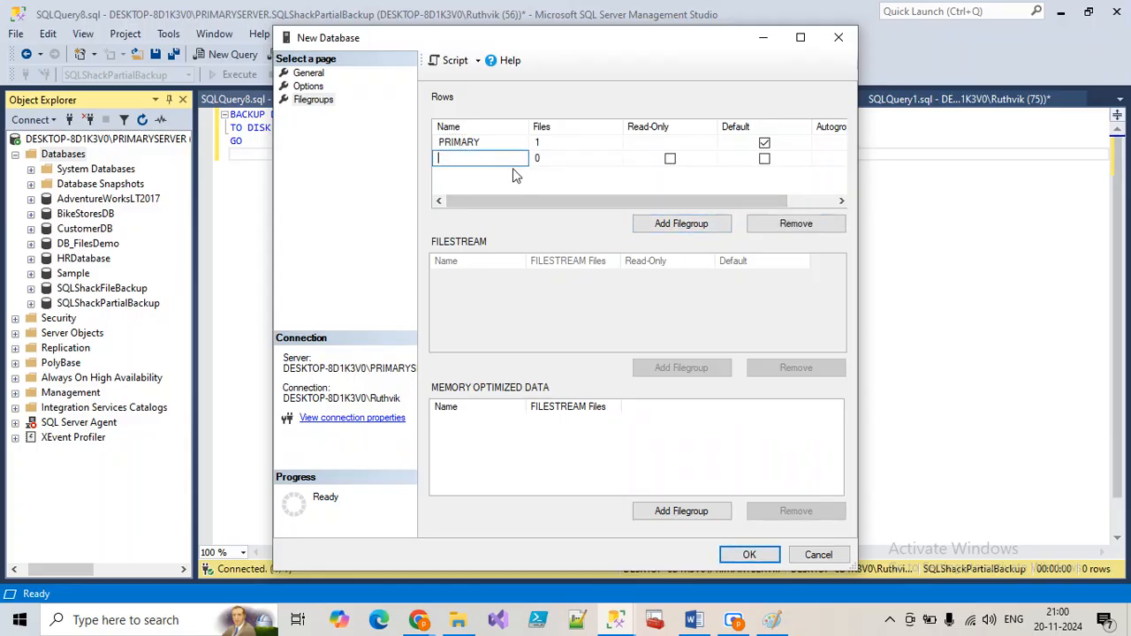
type("SeCon")
left_click(669, 160)
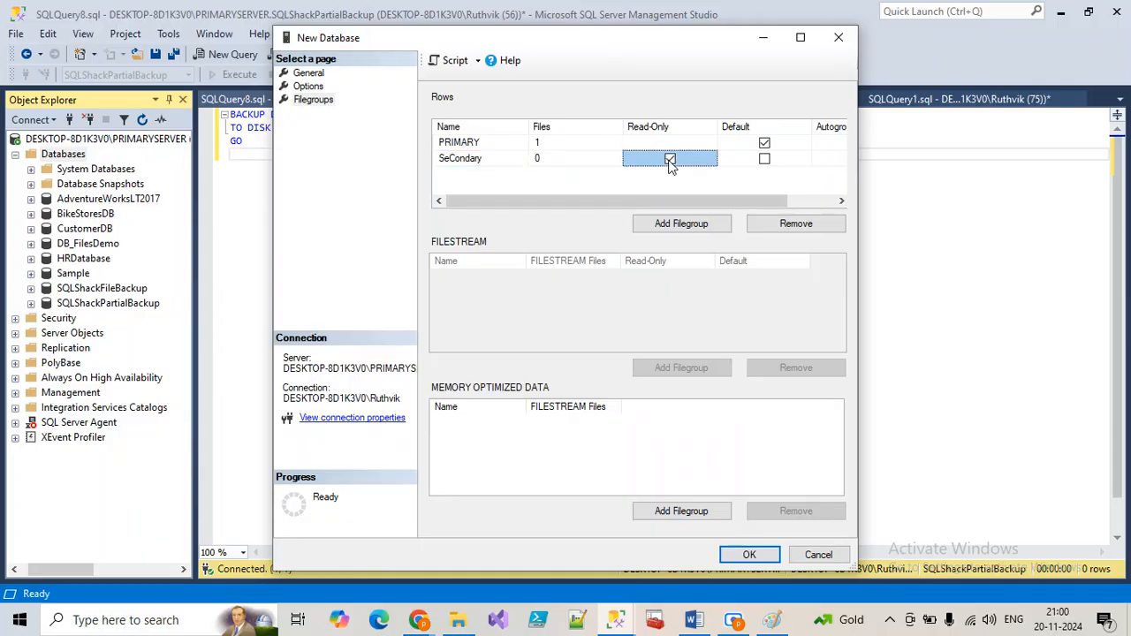
Correct the new filegroup's name to Secondary and cancel the new database
left_click(464, 163)
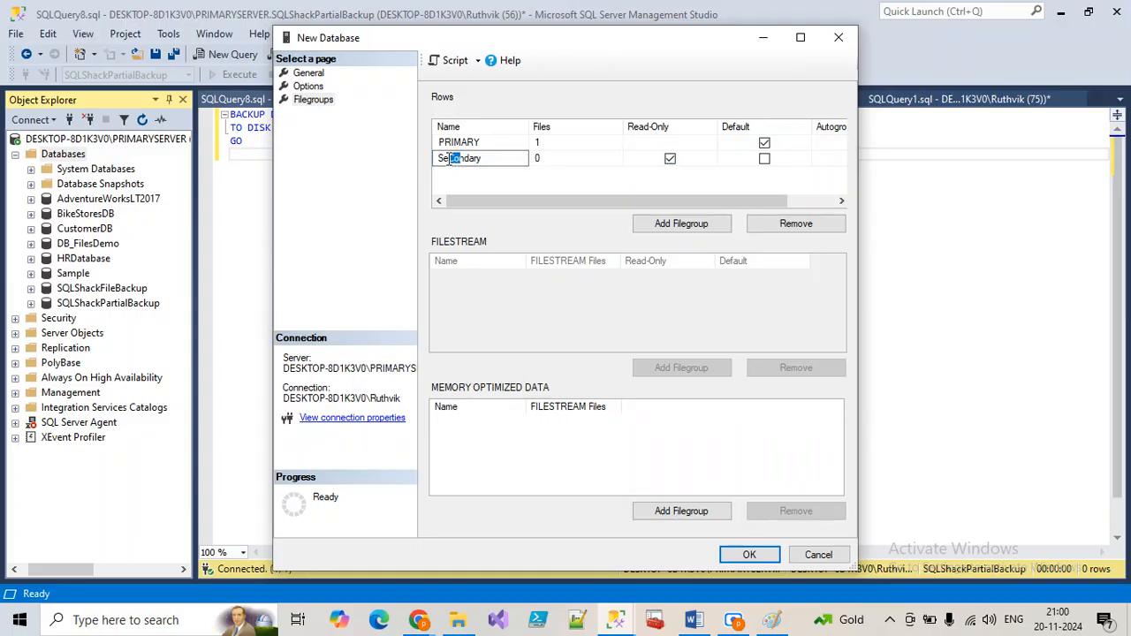
type("co")
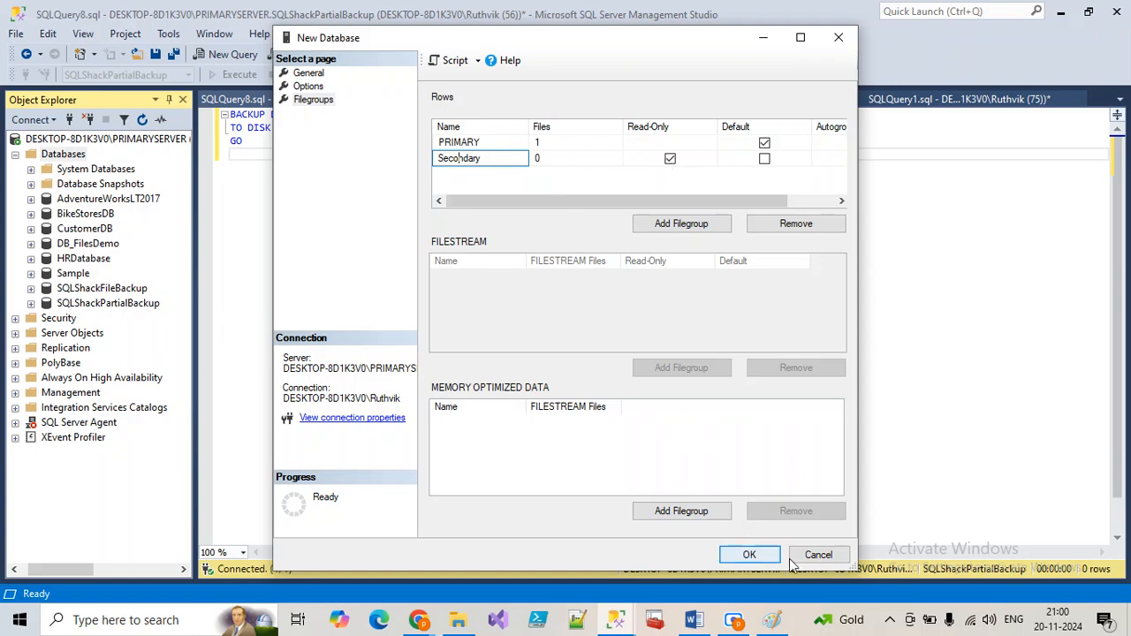
left_click(820, 552)
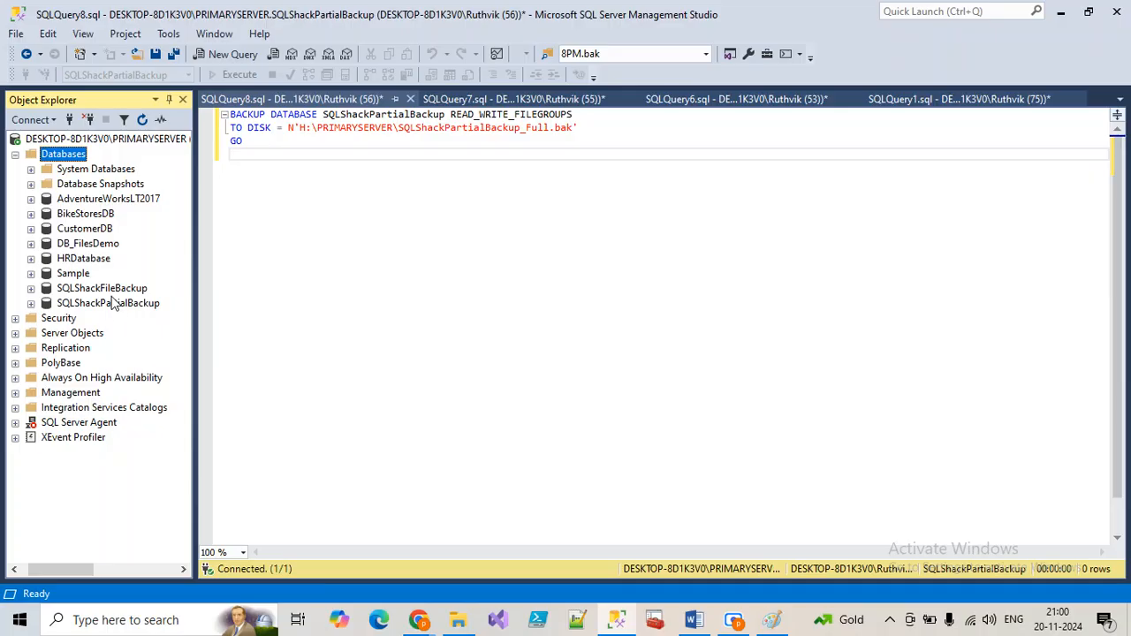
Open the properties of the SQLShackPartialBackup database and examine its filegroups and their read-only settings
right_click(124, 305)
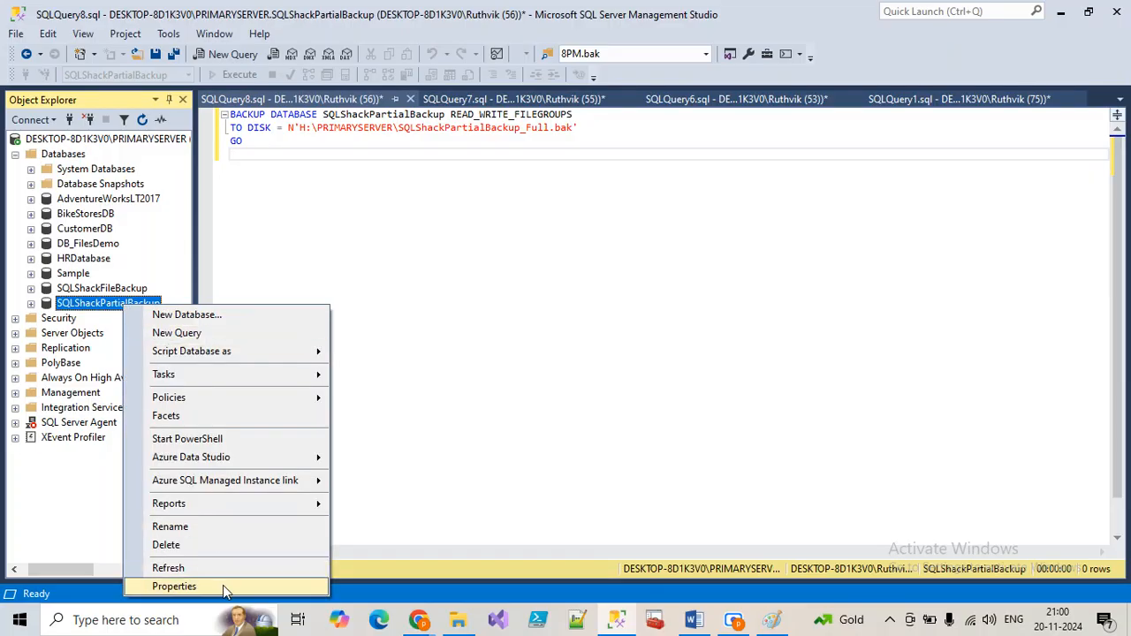
left_click(221, 587)
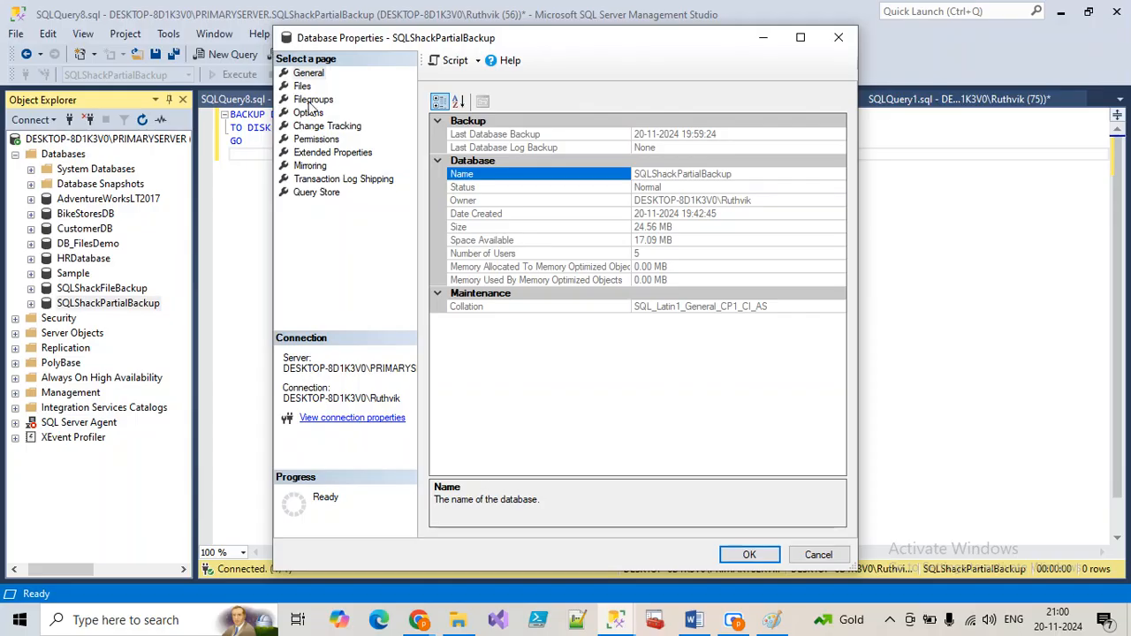
left_click(314, 100)
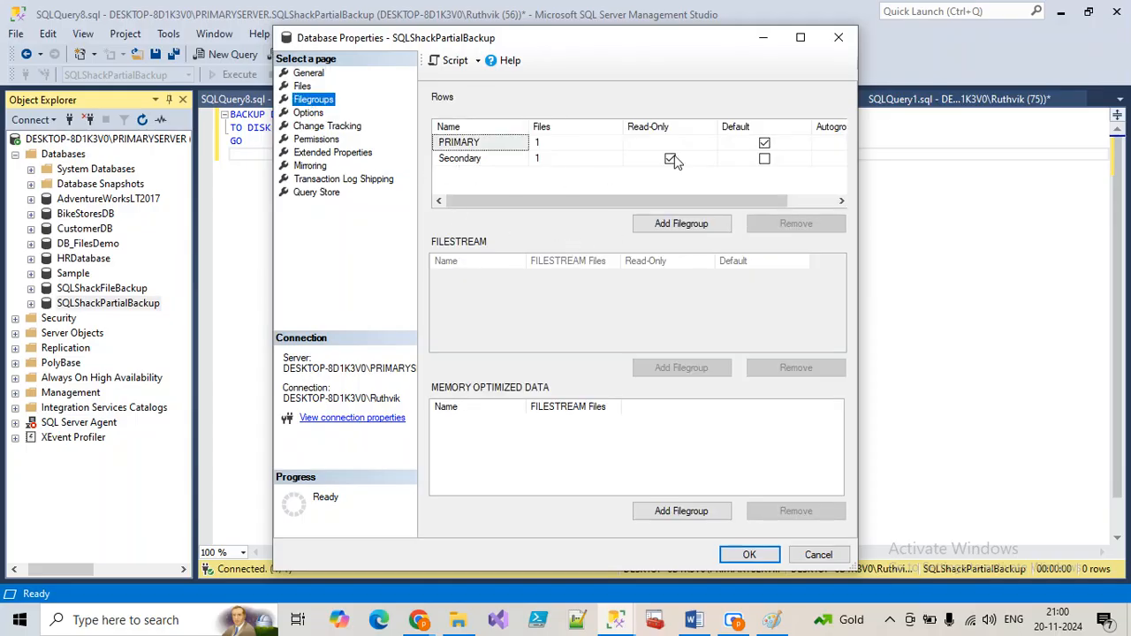
left_click(466, 145)
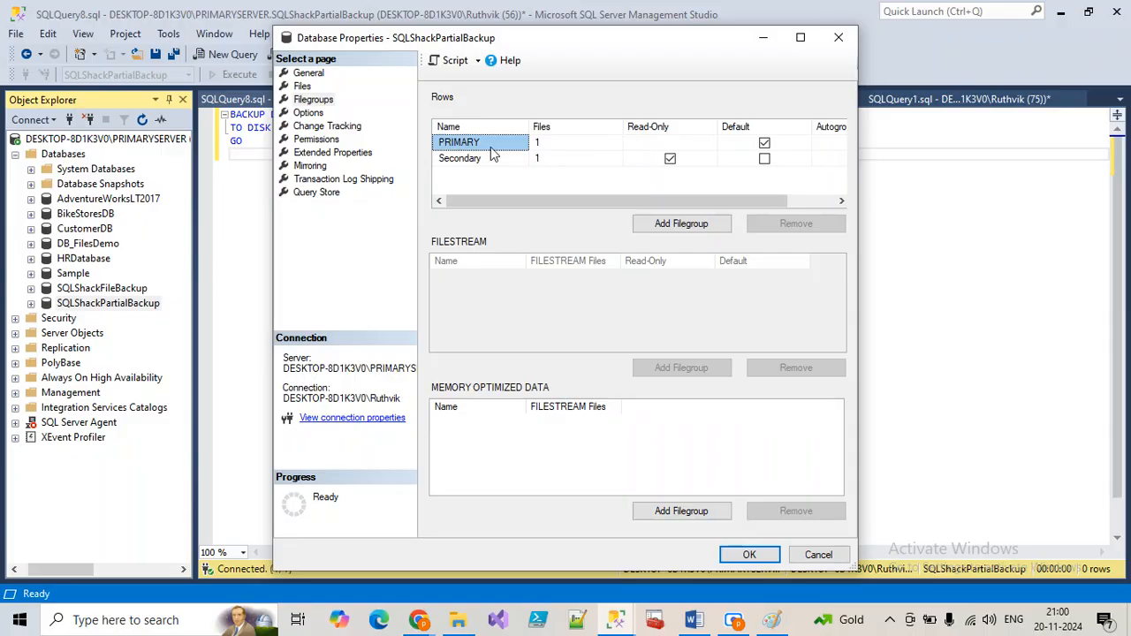
Examine which filegroup each SQLShackPartialBackup file belongs to, widening the Filegroup and Logical Name columns, and return to the backup query
left_click(302, 86)
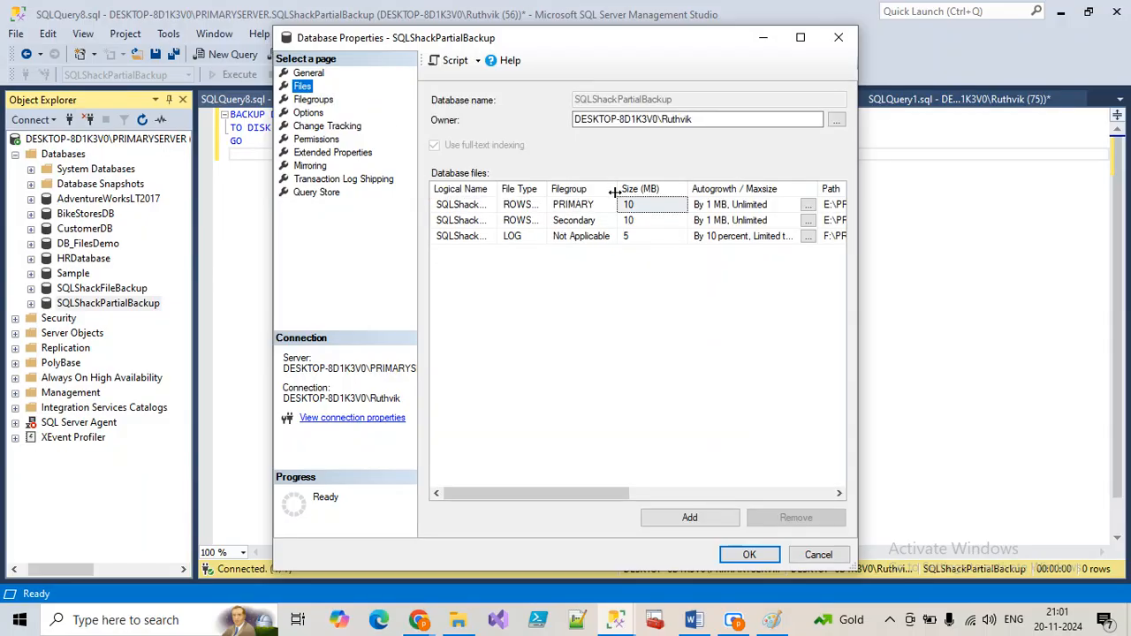
left_click_drag(619, 189, 702, 189)
left_click_drag(498, 189, 578, 190)
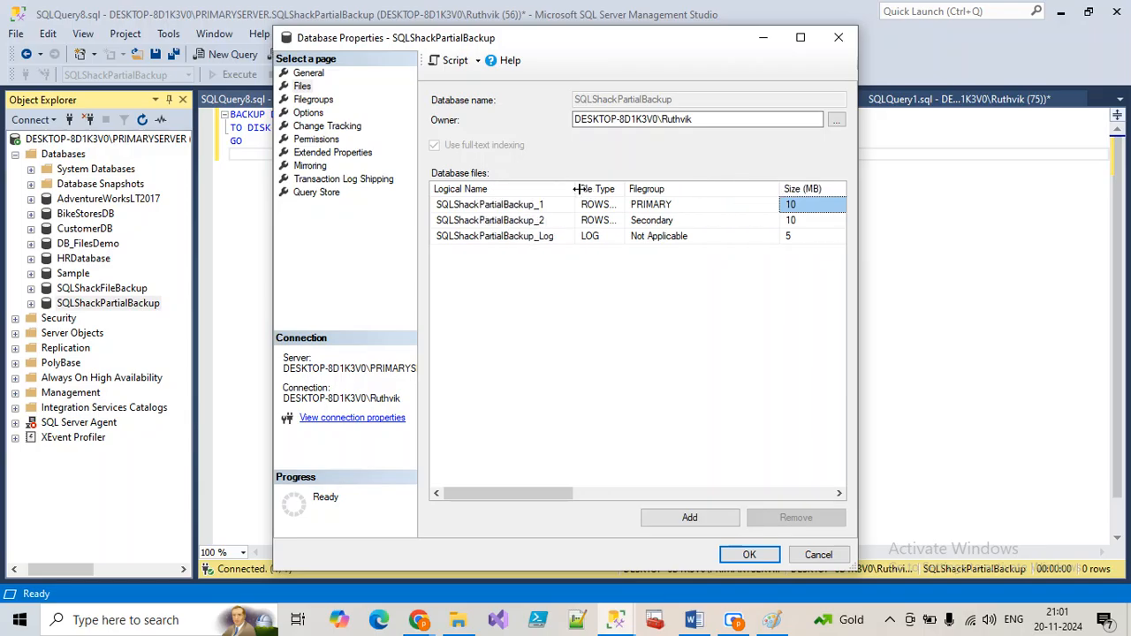
left_click(538, 208)
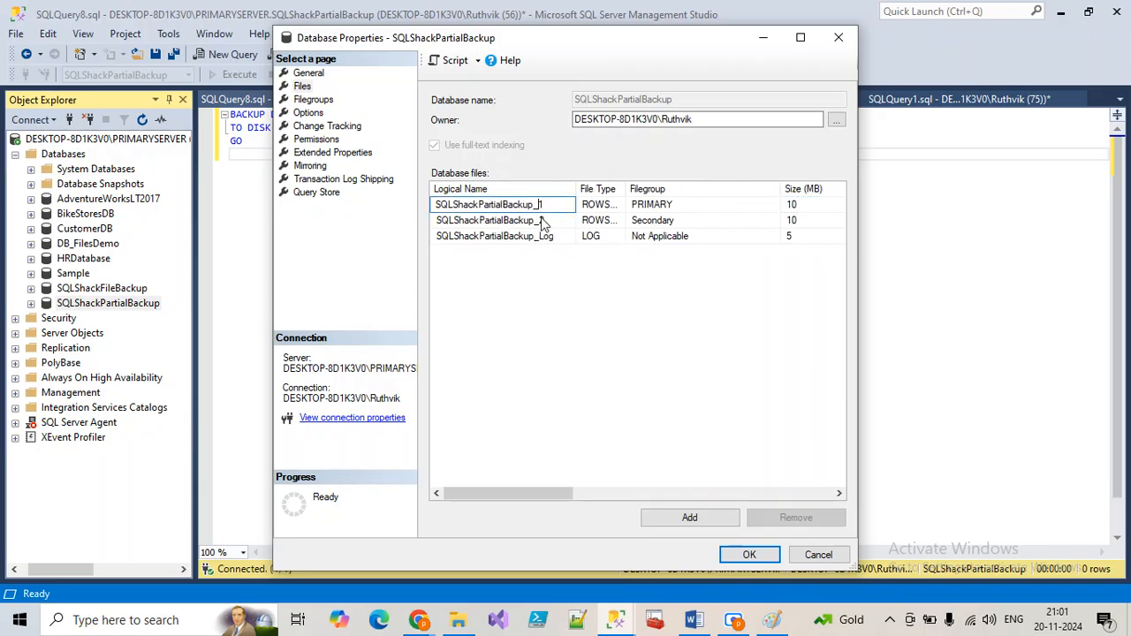
left_click(640, 226)
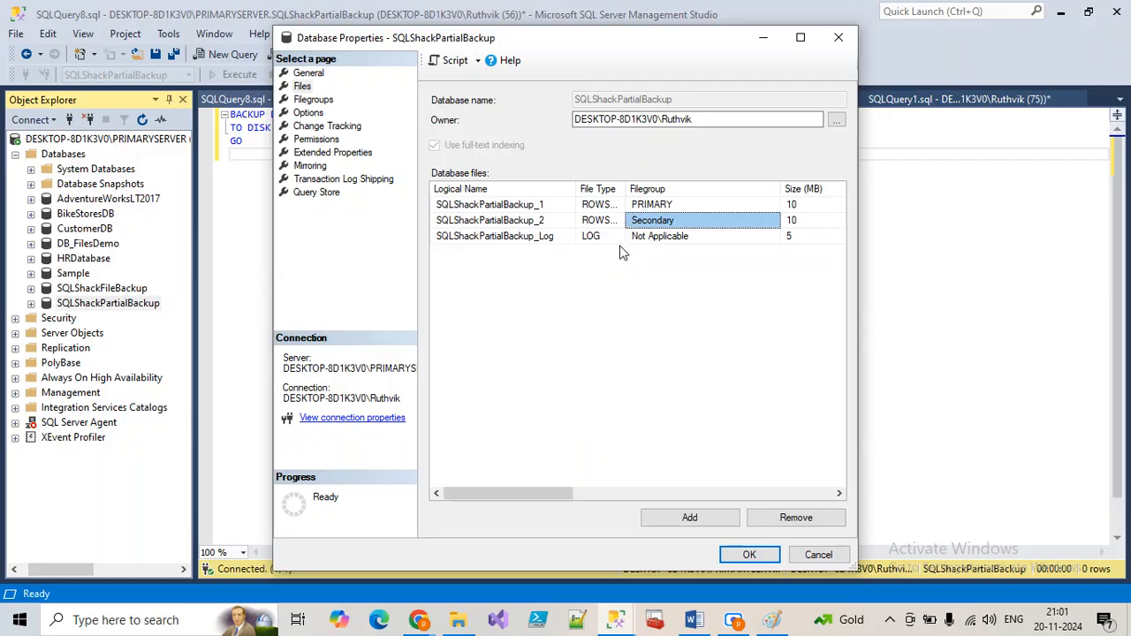
left_click(551, 205)
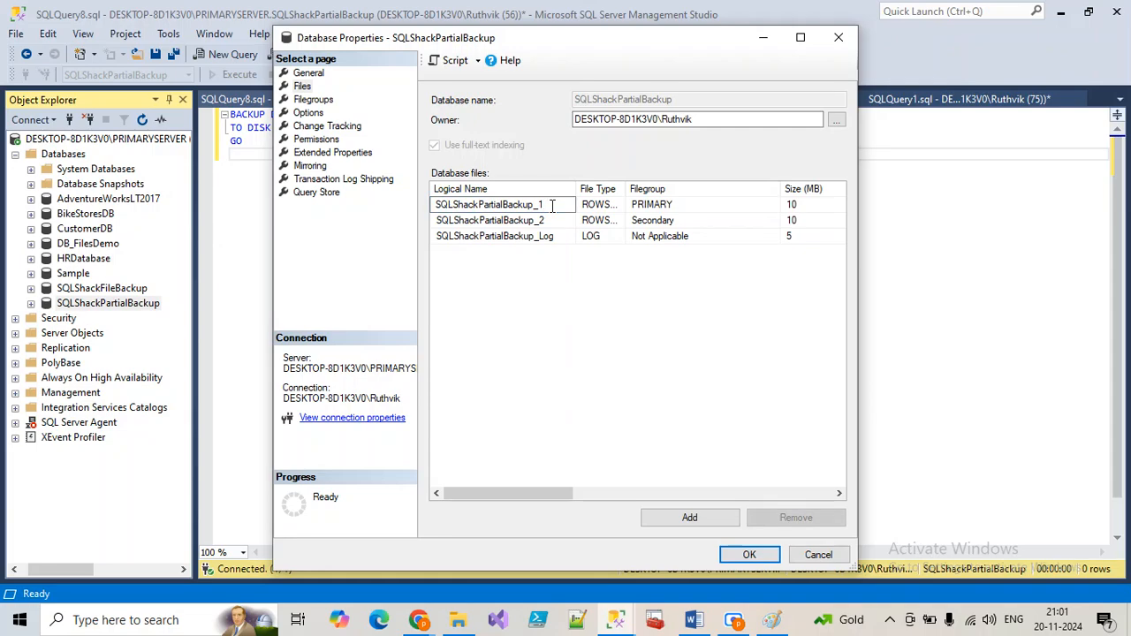
left_click(558, 236)
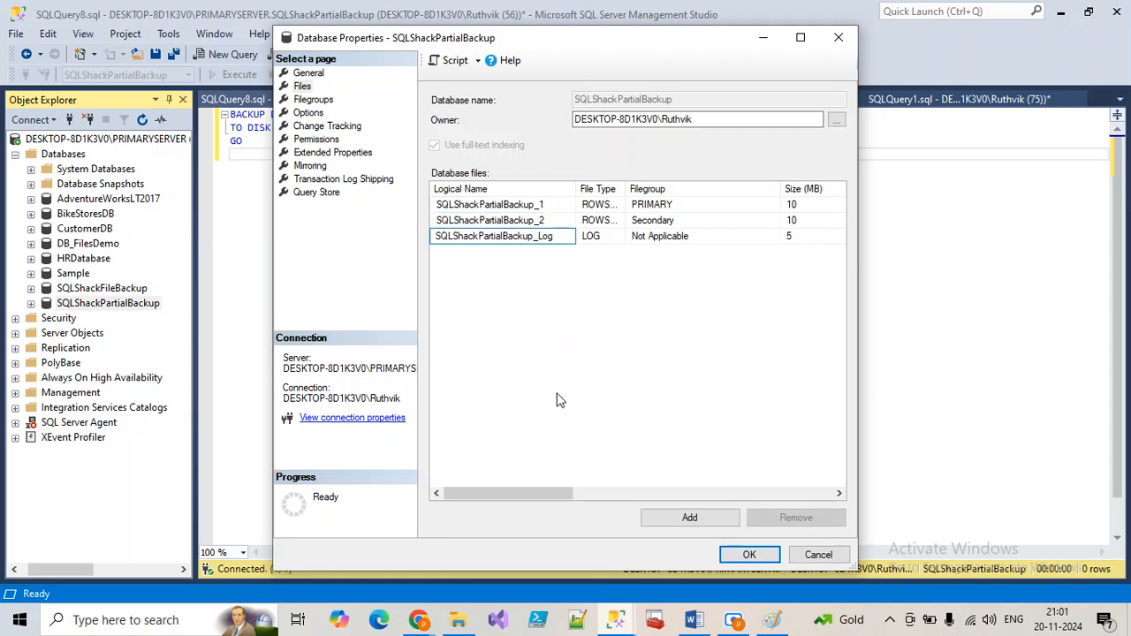
left_click(814, 555)
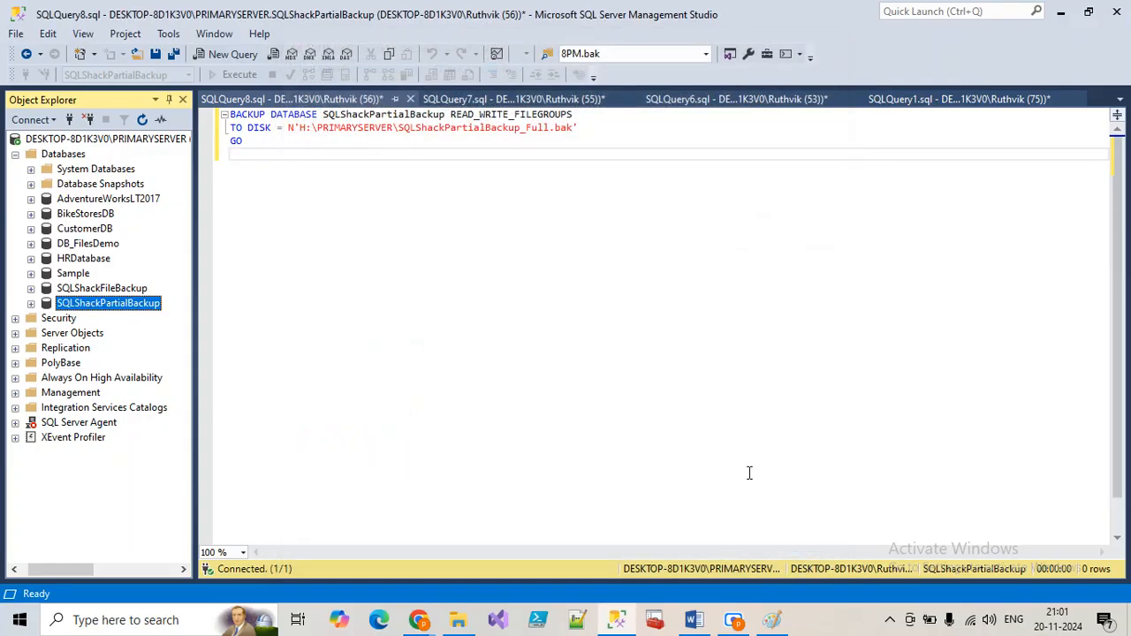
left_click(422, 173)
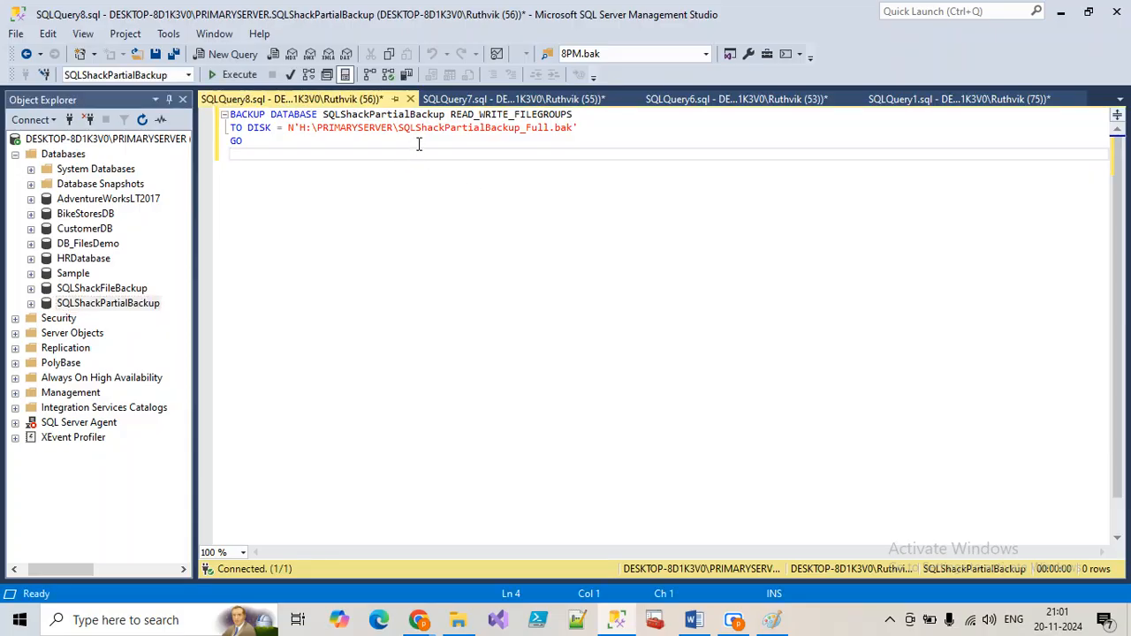
left_click_drag(450, 114, 586, 115)
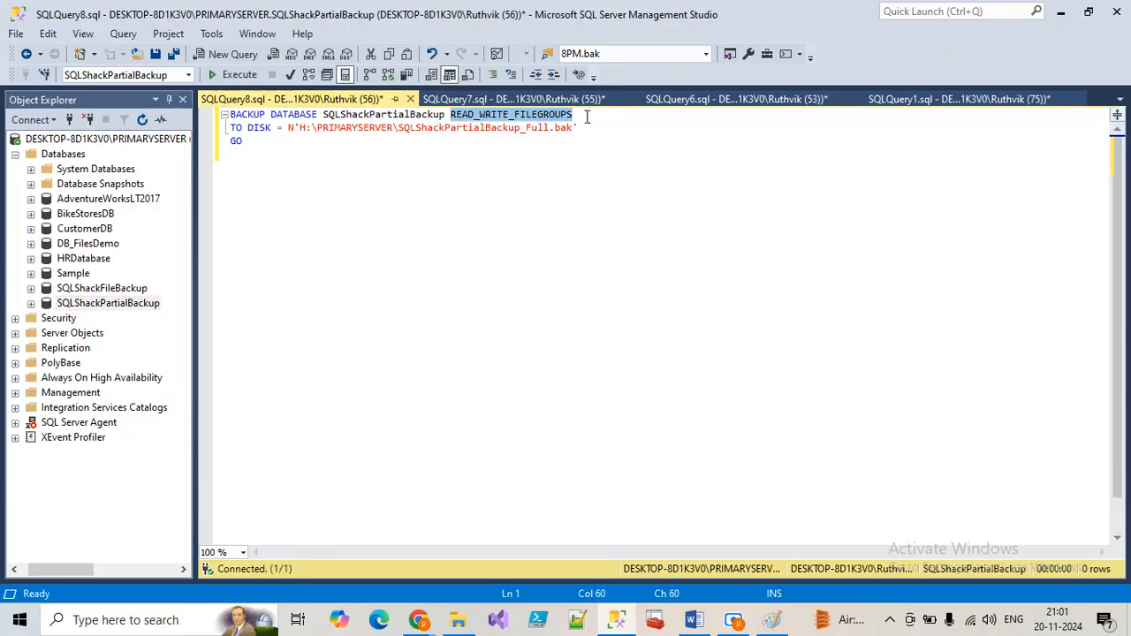
key("ctrl+z")
key("ctrl+z")
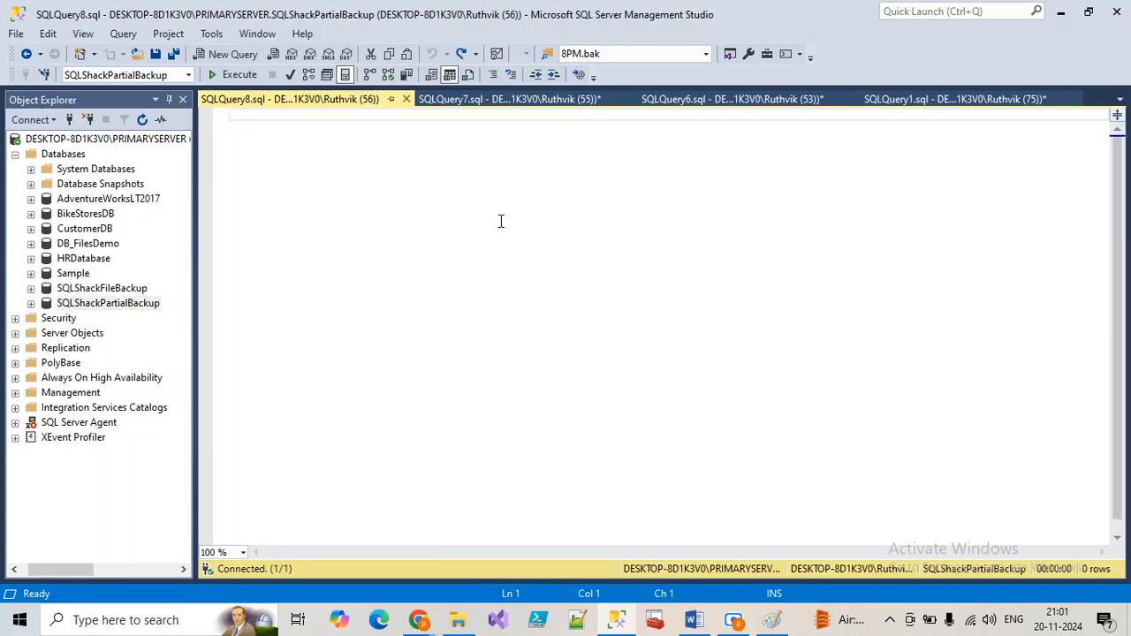
key("ctrl+y")
Copy and remove READ_WRITE_FILEGROUPS from the backup statement, and run it as a full backup of SQLShackPartialBackup
left_click(453, 115)
left_click(576, 115, "shift")
key("ctrl+c")
key("Delete")
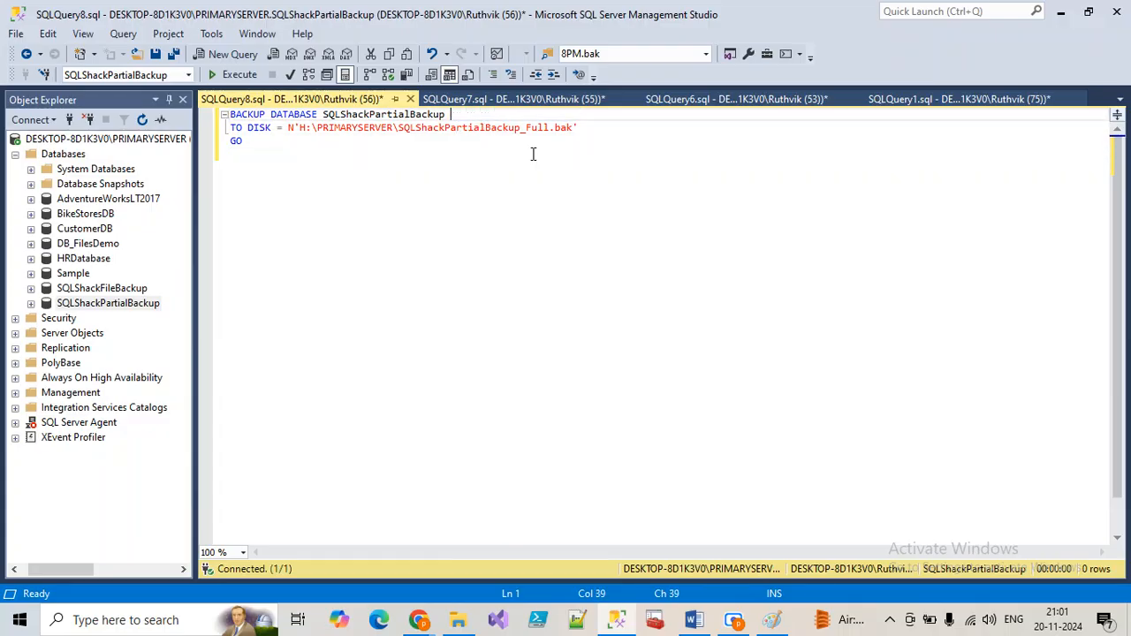
left_click_drag(434, 189, 184, 118)
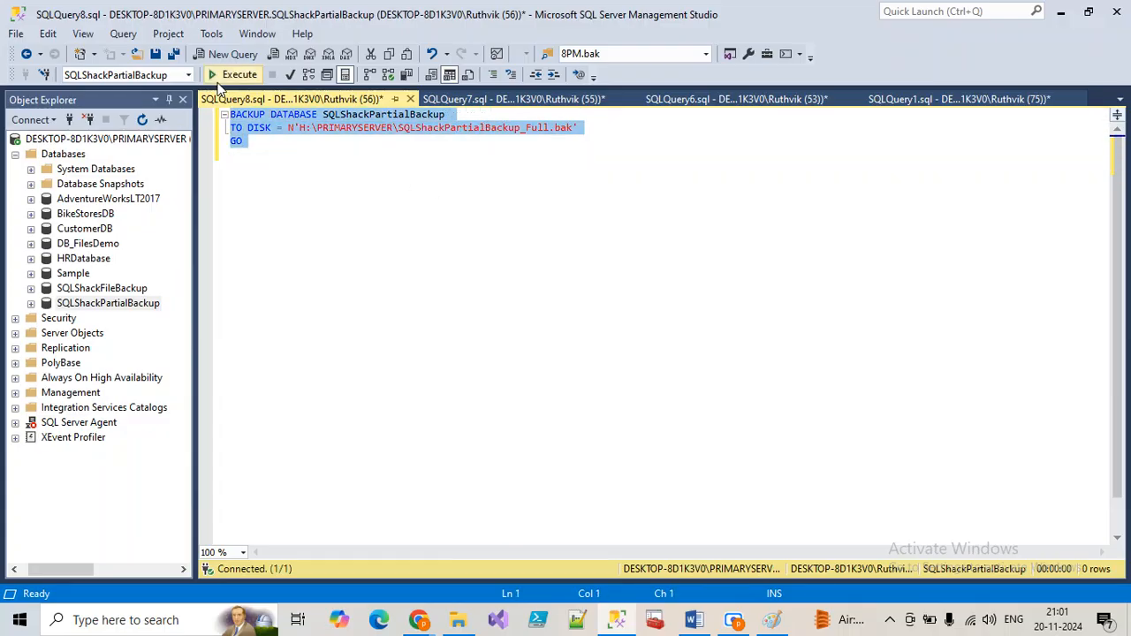
left_click(234, 74)
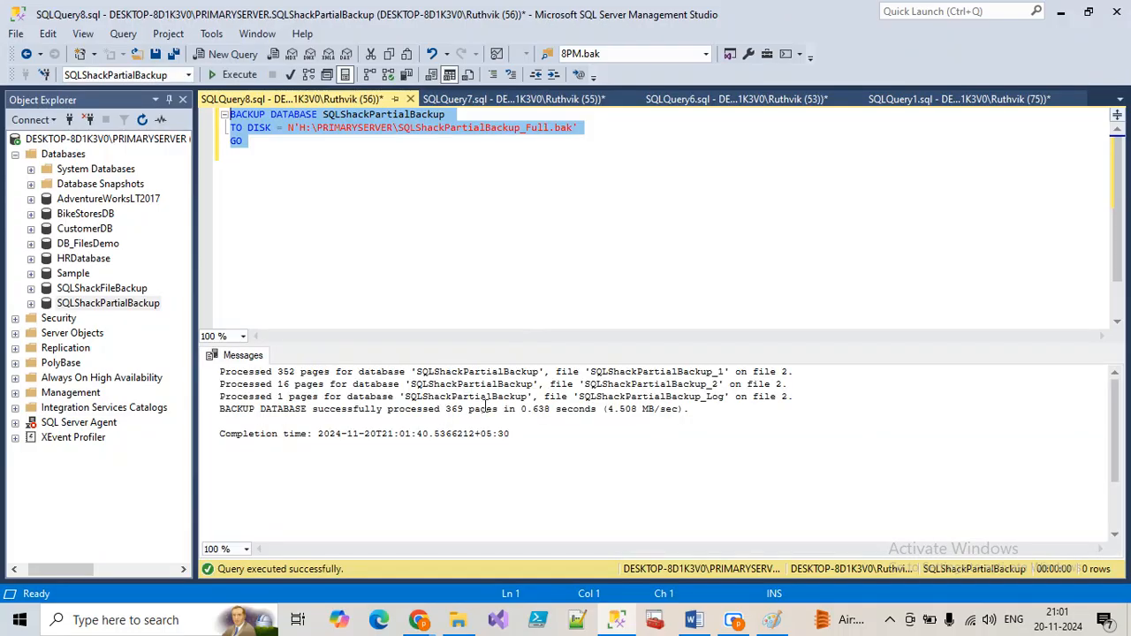
Examine the file names and processed page counts in the full backup's messages, including the log file
left_click_drag(590, 372, 719, 372)
left_click_drag(586, 384, 719, 385)
left_click_drag(581, 395, 726, 396)
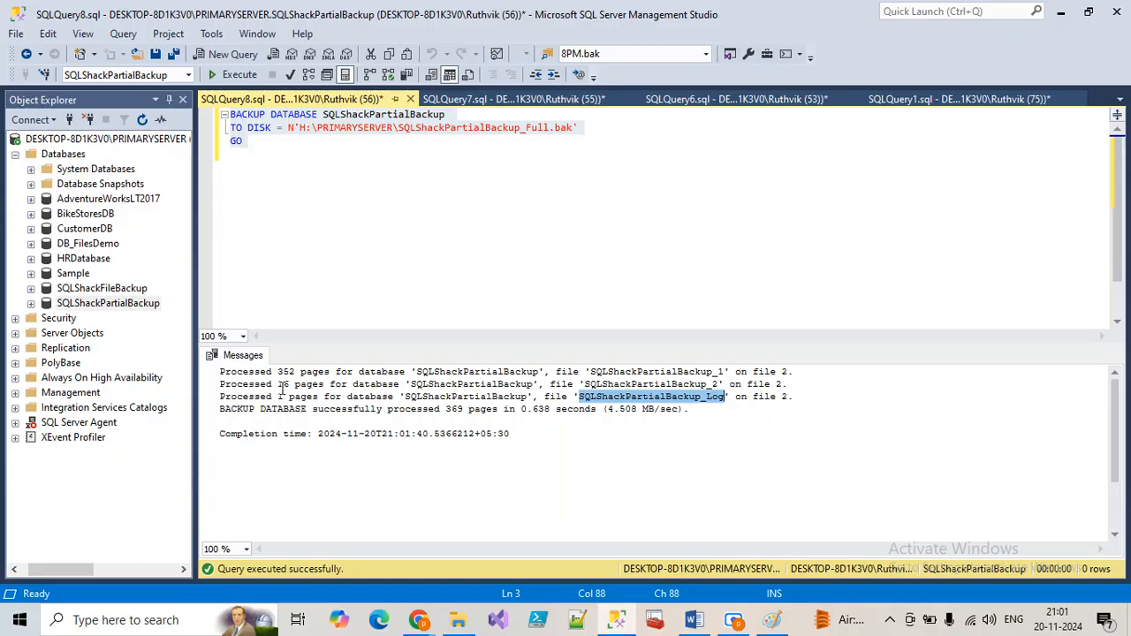
left_click_drag(277, 371, 724, 366)
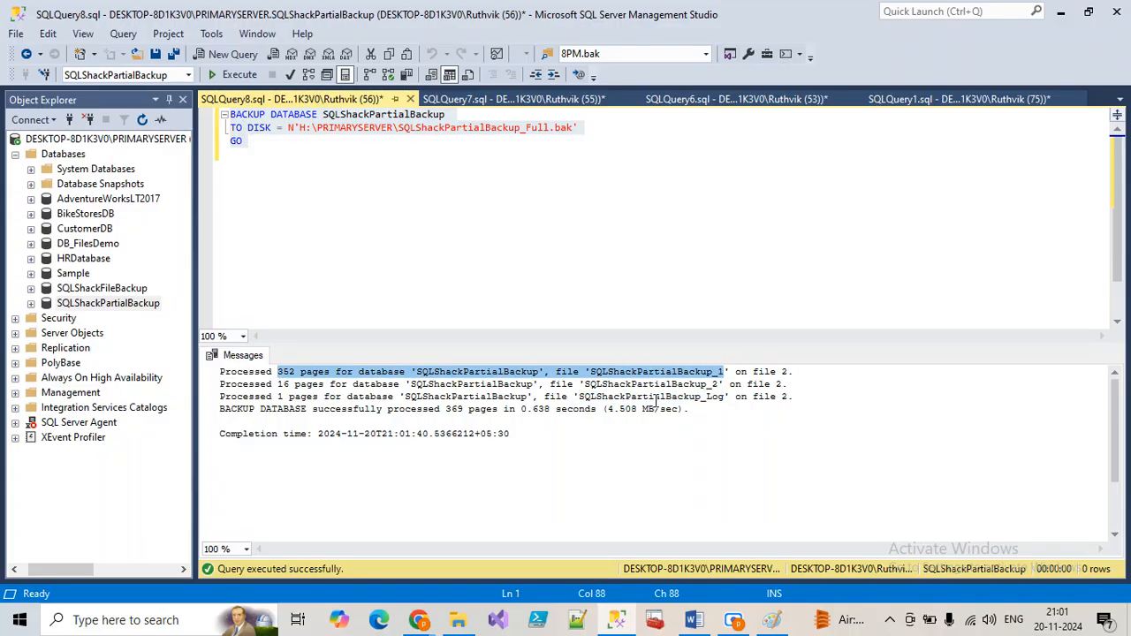
left_click_drag(279, 384, 723, 382)
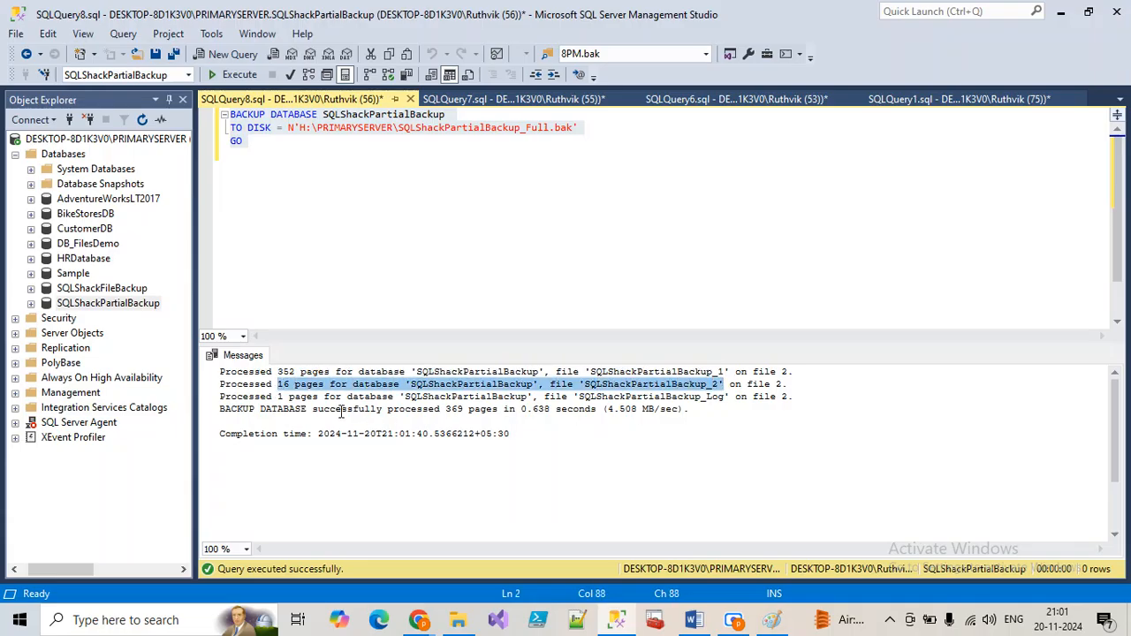
left_click_drag(276, 396, 726, 397)
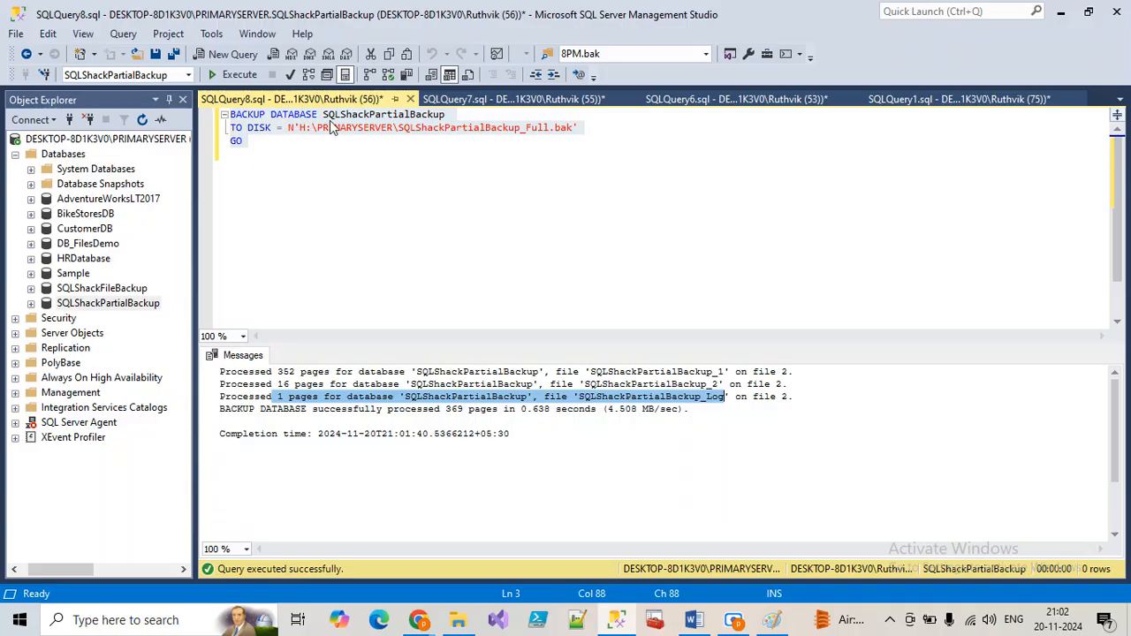
Put READ_WRITE_FILEGROUPS back after the database name and change the backup file to SQLShackPartialBackup_Full_Readewrite.bak
left_click(458, 115)
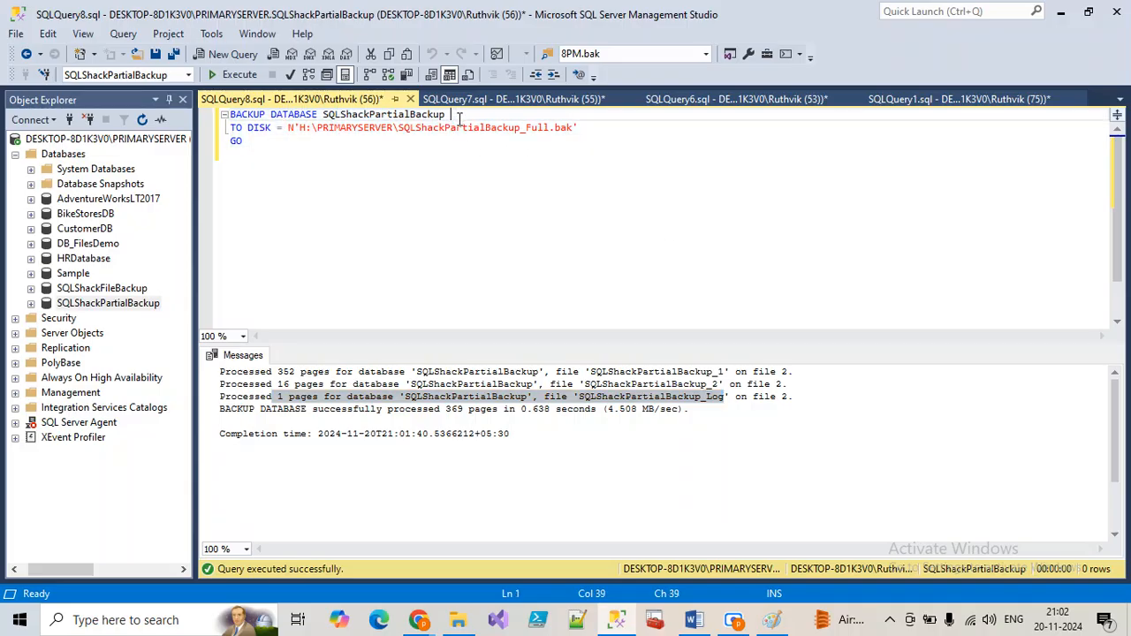
key("ctrl+v")
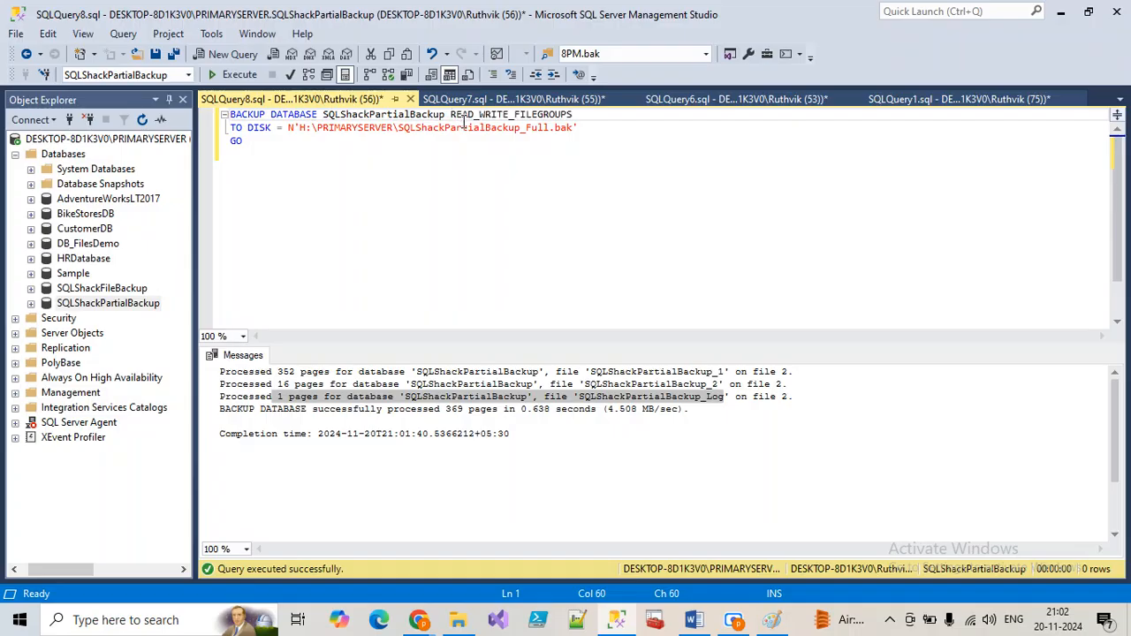
left_click(549, 129)
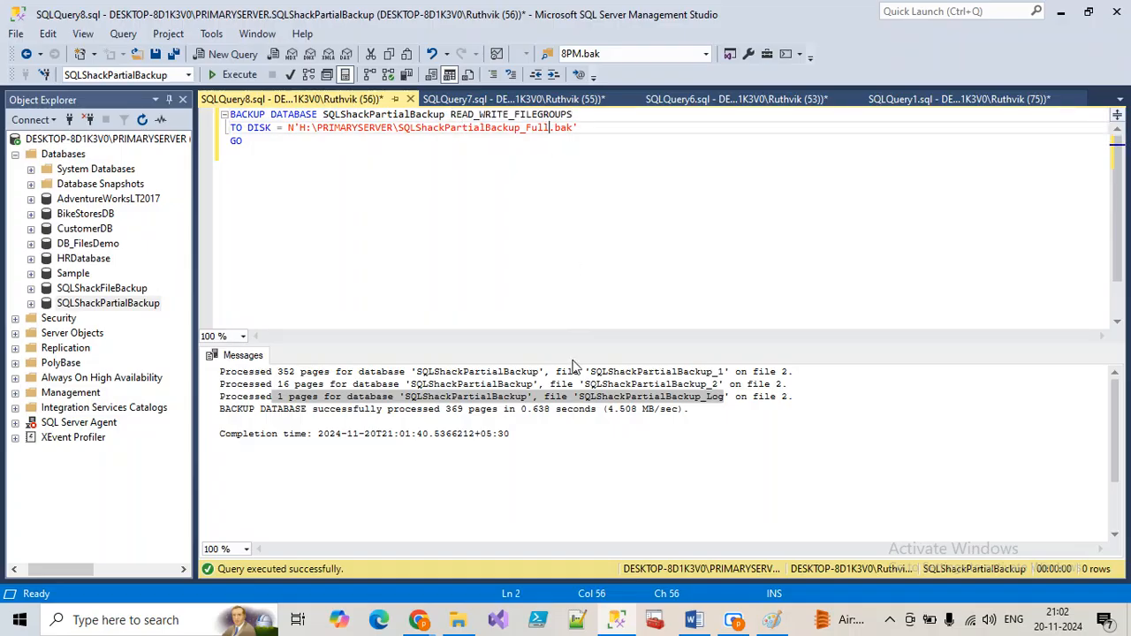
type("1")
key("Left")
type("_Readewrite")
key("Delete")
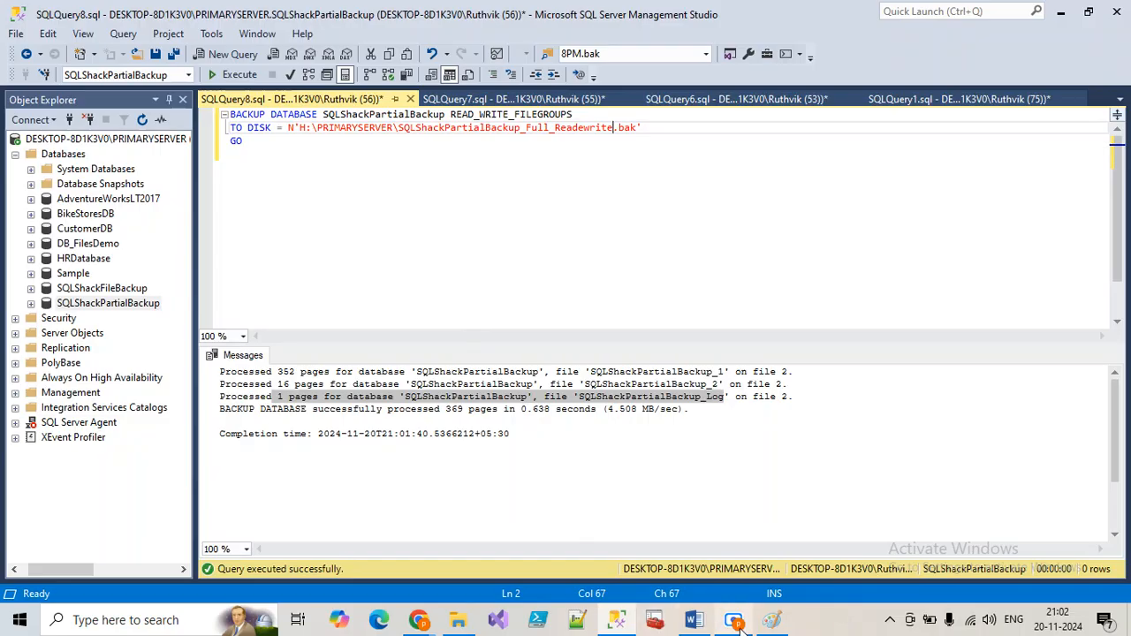
Review the READ_WRITE_FILEGROUPS option against the files in the full backup's messages and run the complete partial backup statement
mouse_move(733, 619)
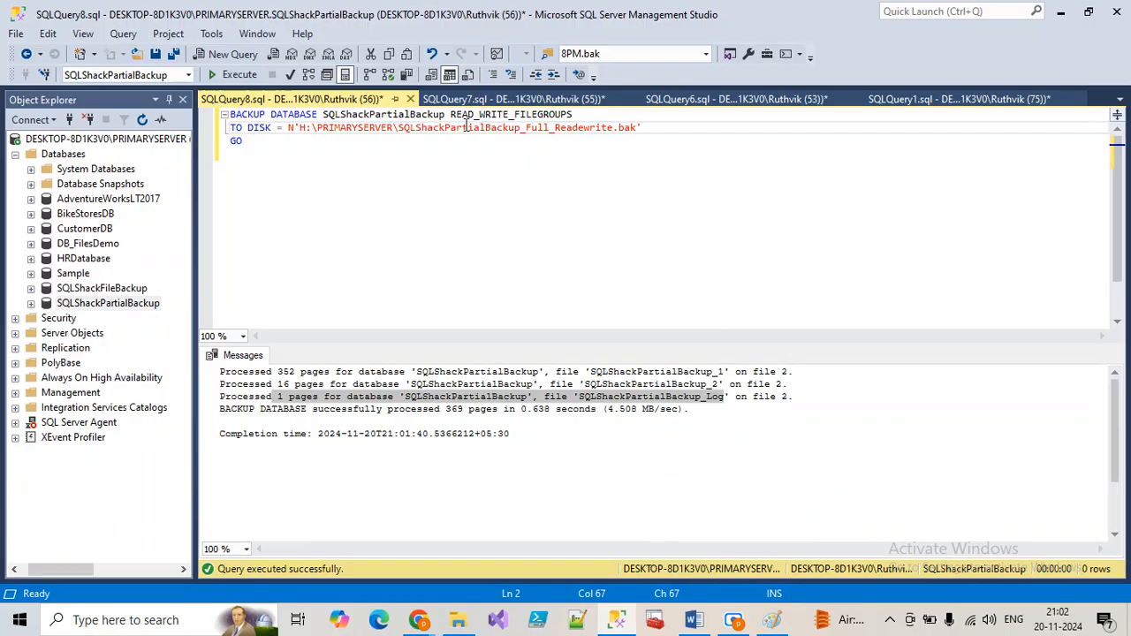
left_click_drag(451, 116, 572, 115)
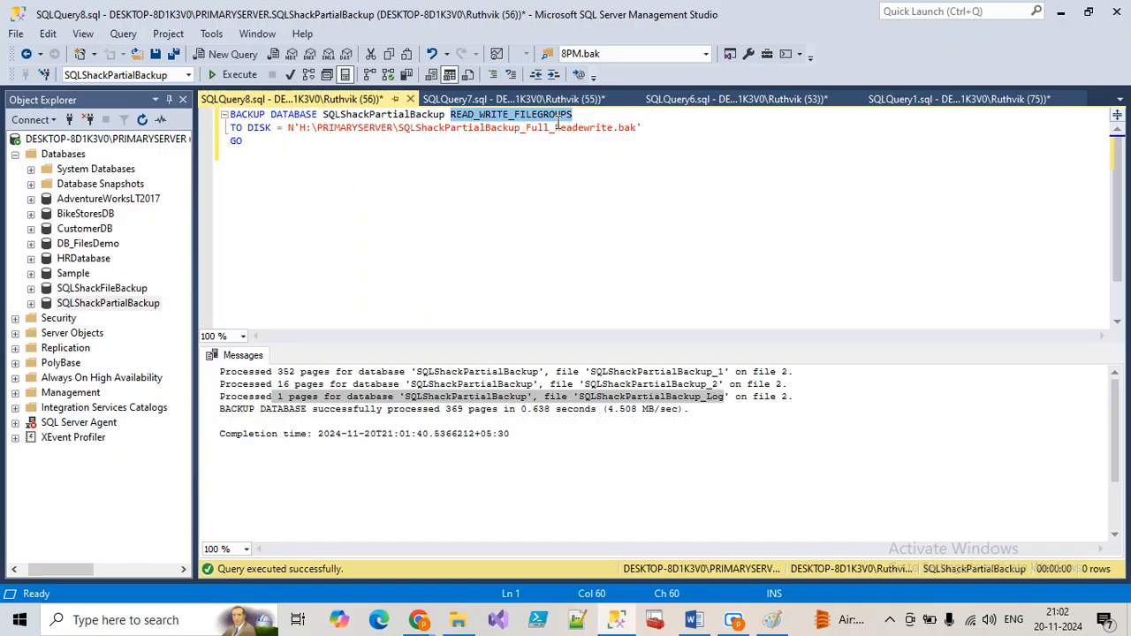
double_click(688, 397)
double_click(705, 371)
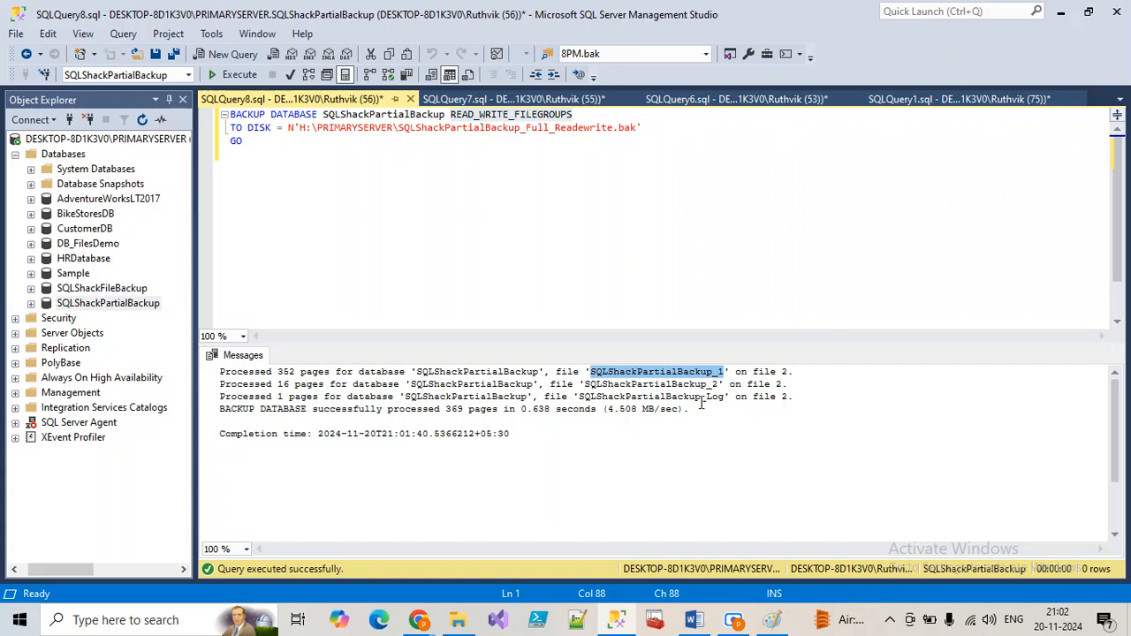
double_click(693, 386)
left_click(436, 203)
left_click_drag(245, 141, 228, 115)
left_click(224, 77)
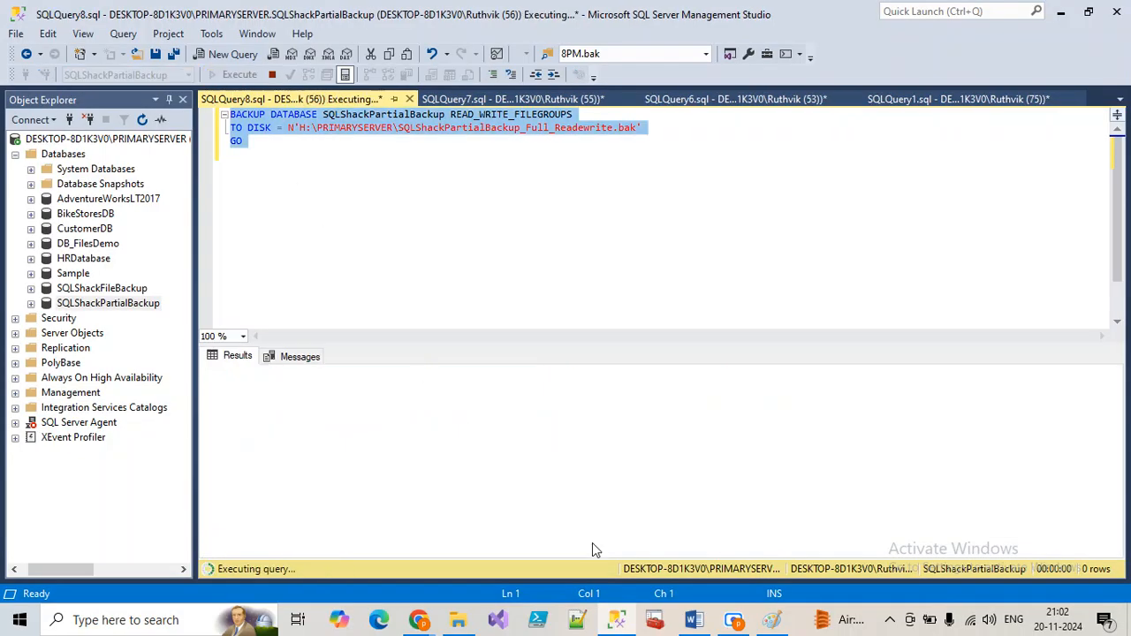
Examine which SQLShackPartialBackup files are listed in the partial backup's messages
left_click(670, 375)
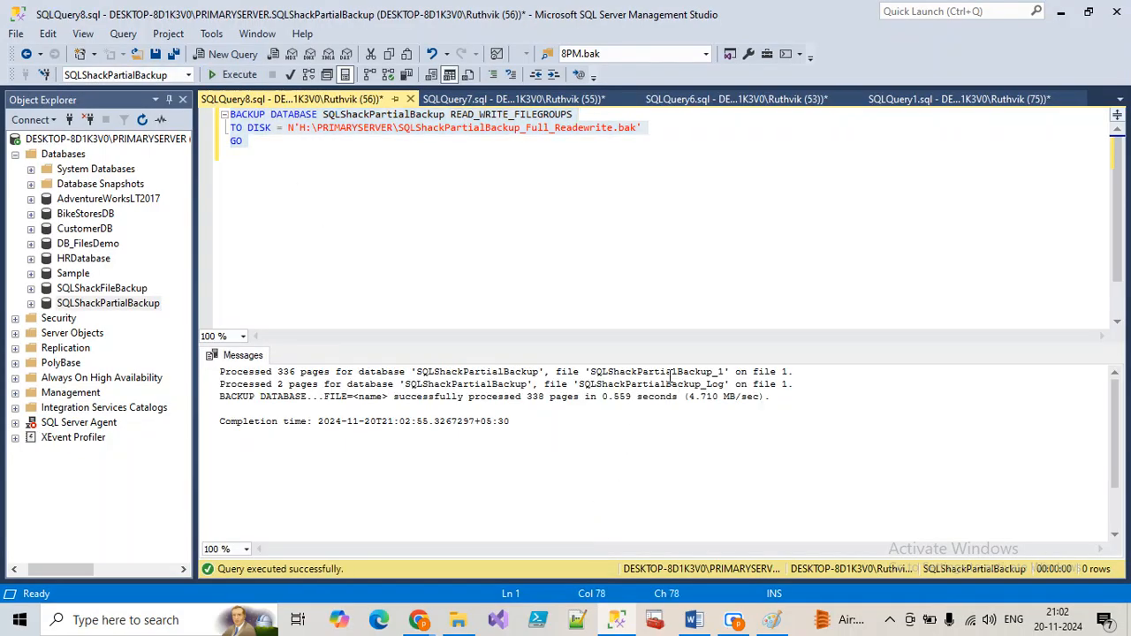
double_click(671, 374)
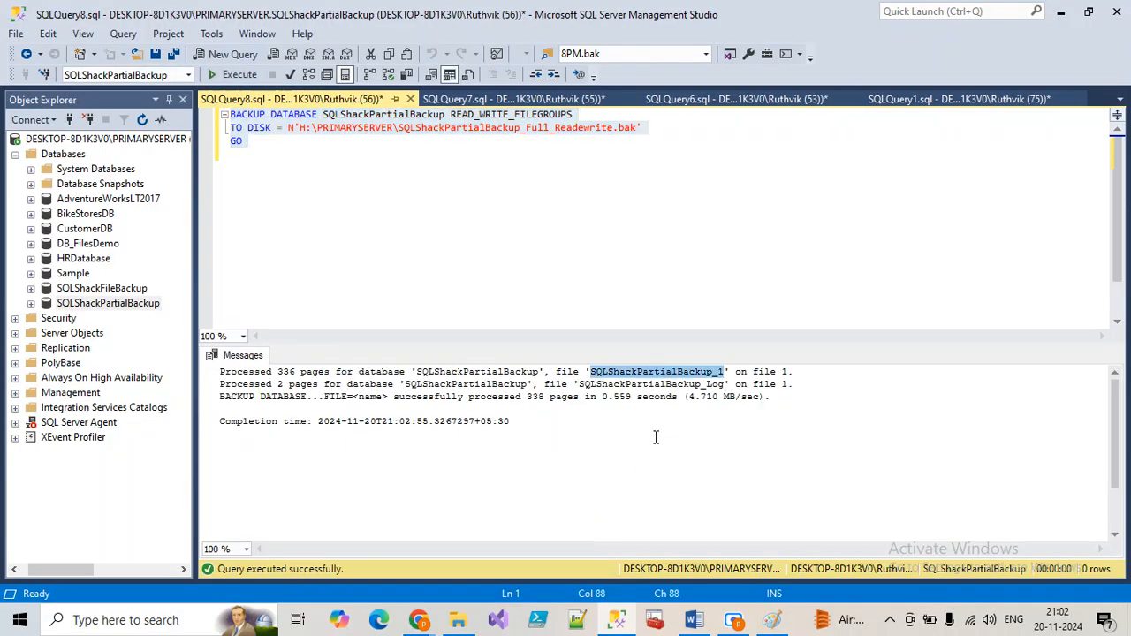
double_click(657, 384)
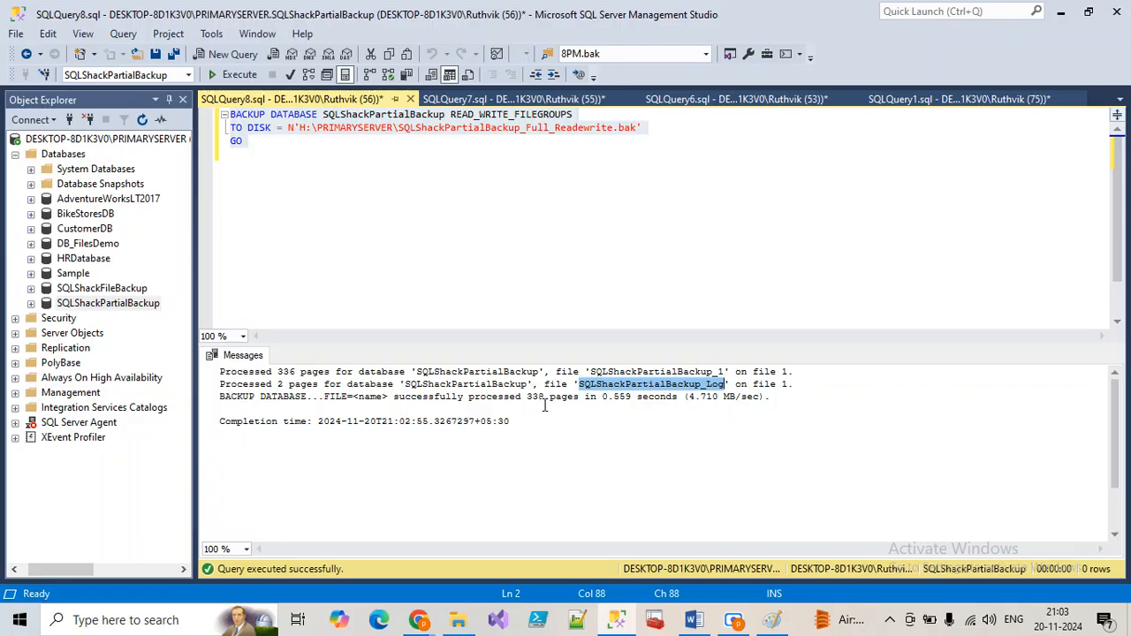
double_click(637, 372)
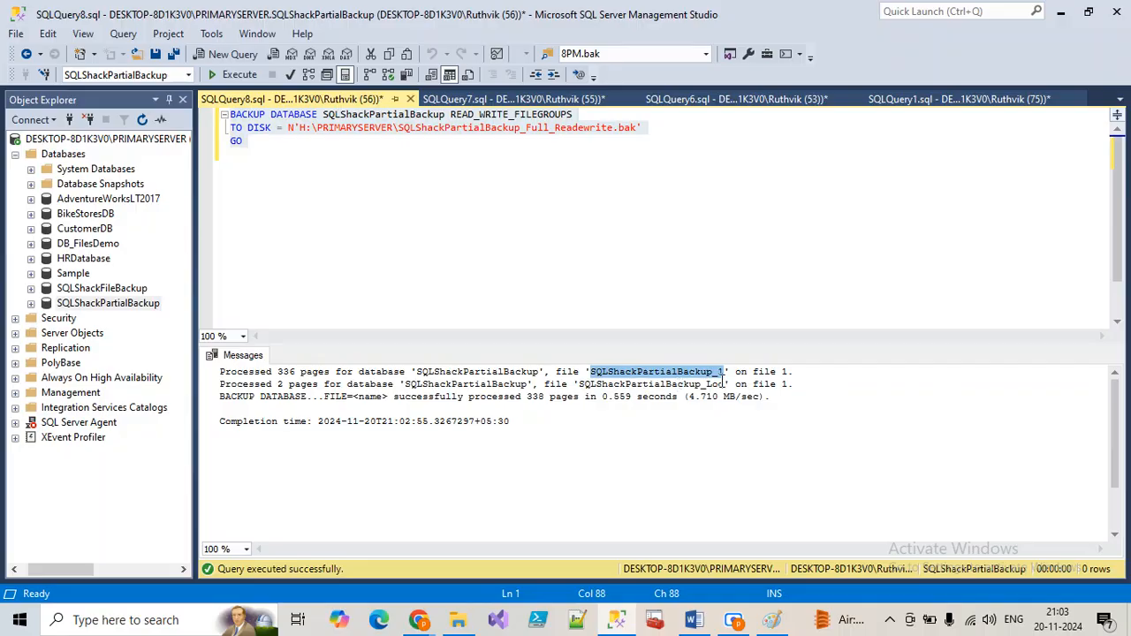
Open H:\PRIMARYSERVER in File Explorer, sort its files by newest modification date and widen the Name column
left_click(457, 619)
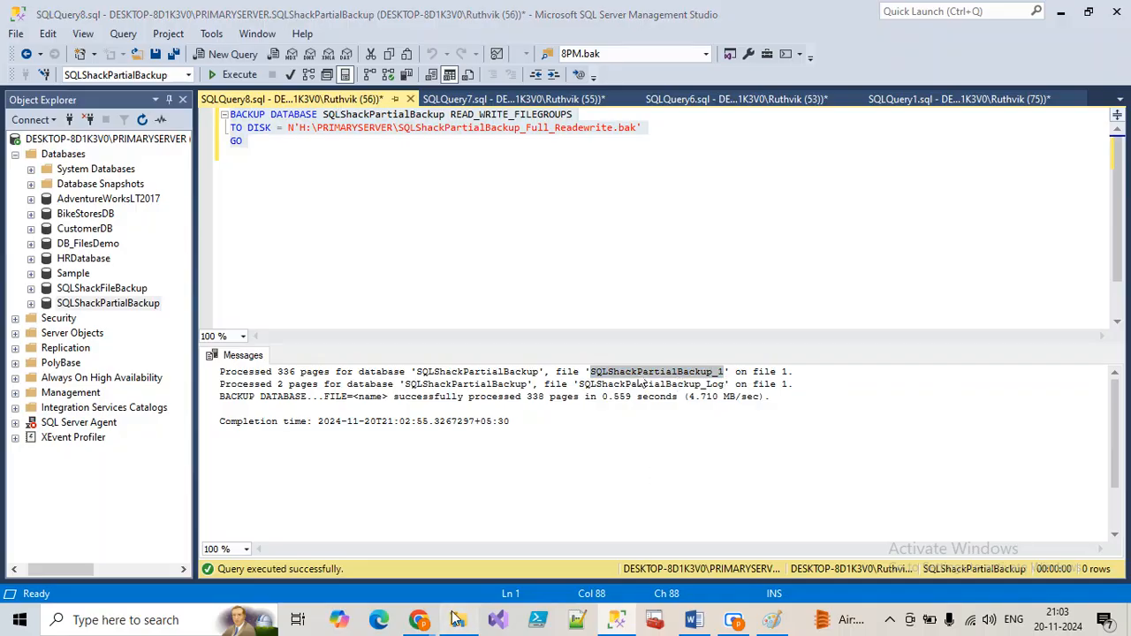
left_click(97, 578)
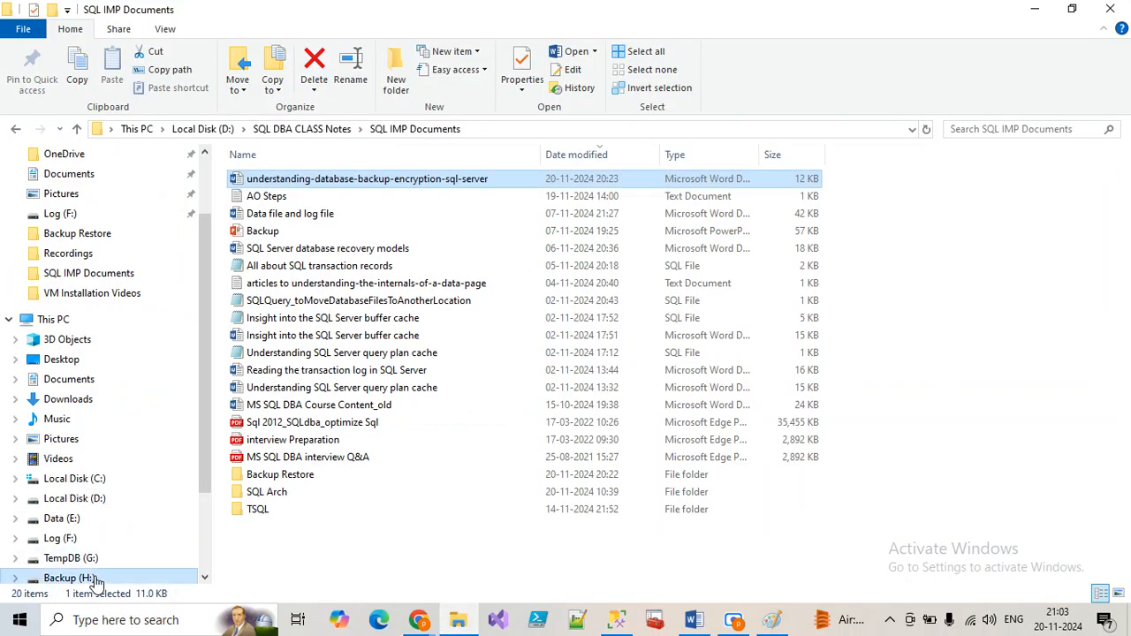
double_click(314, 300)
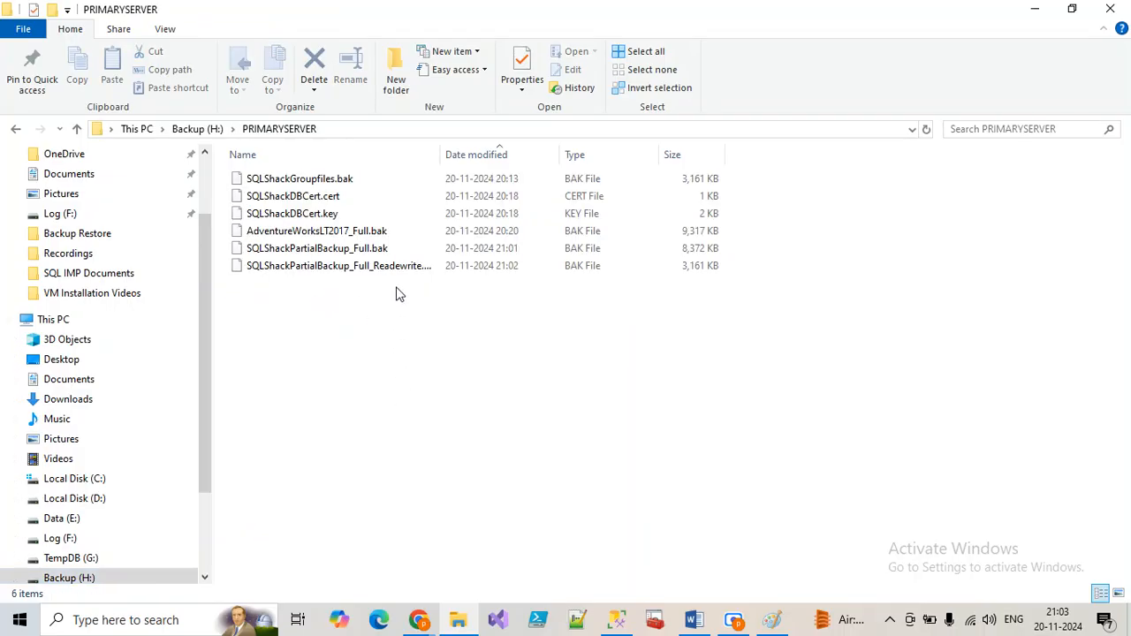
left_click(478, 156)
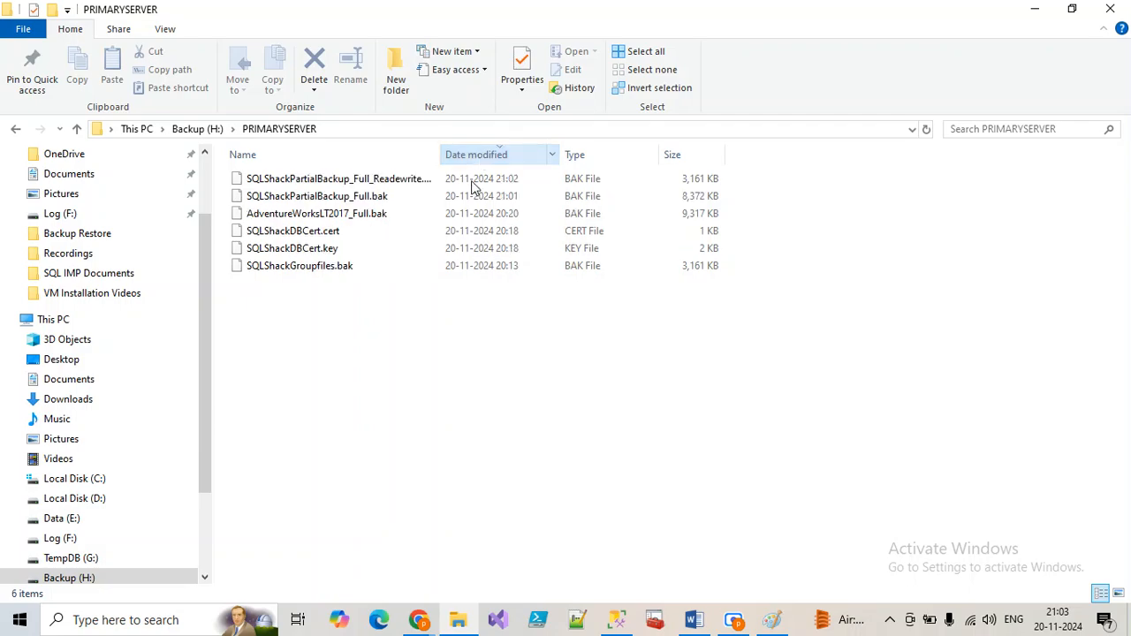
left_click_drag(437, 155, 595, 157)
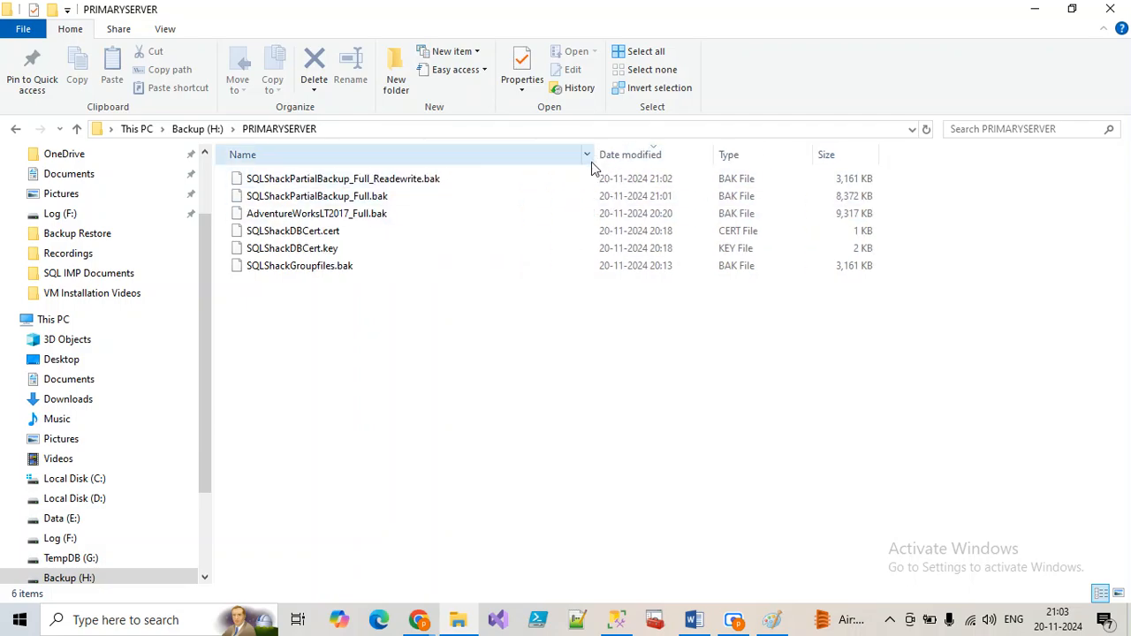
Compare the sizes of SQLShackPartialBackup_Full.bak and SQLShackPartialBackup_Full_Readewrite.bak
left_click(378, 200)
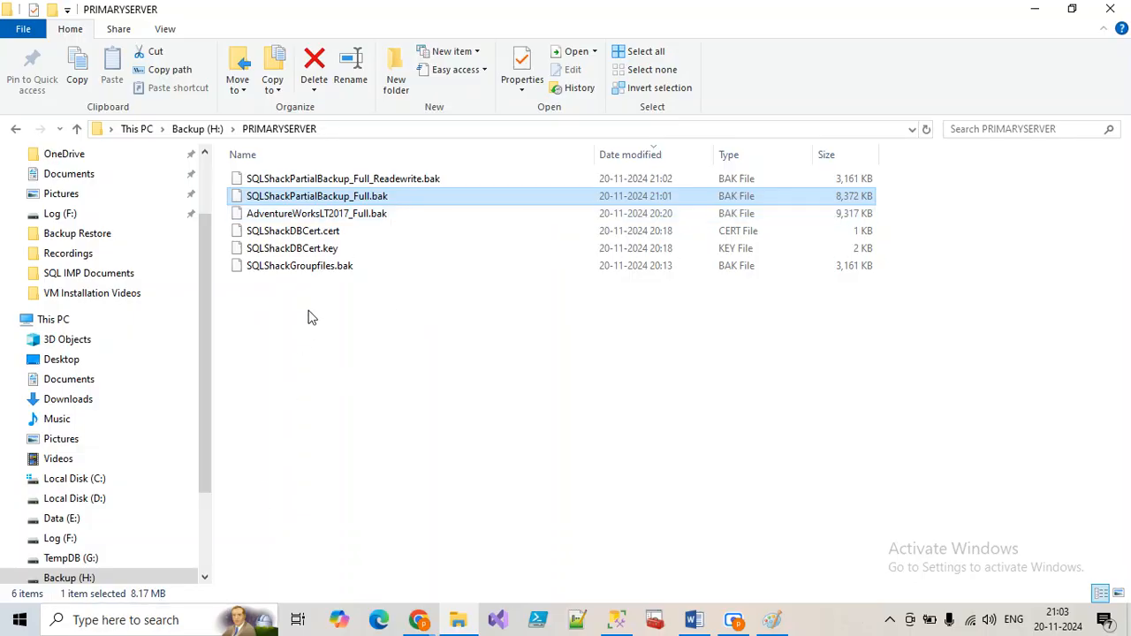
left_click(365, 180)
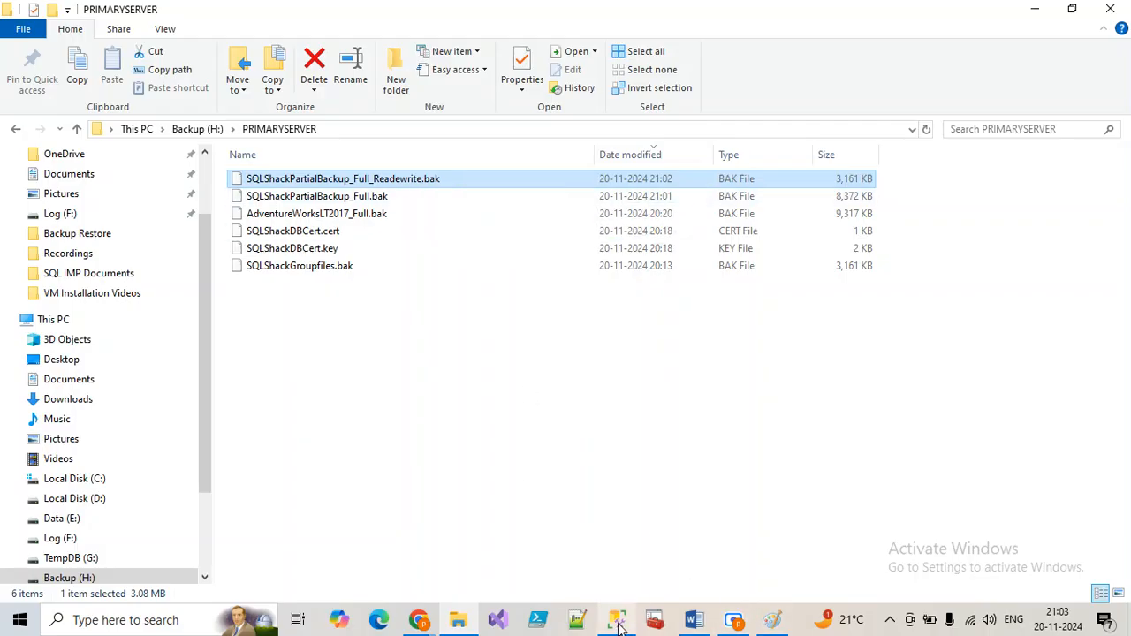
mouse_move(619, 626)
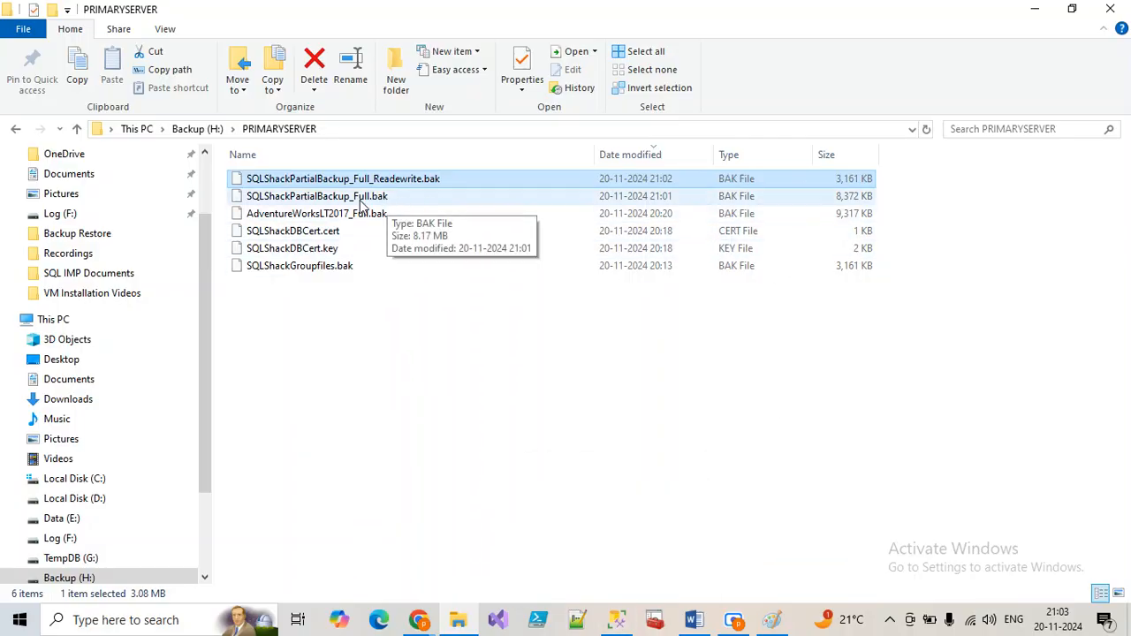
left_click(389, 203)
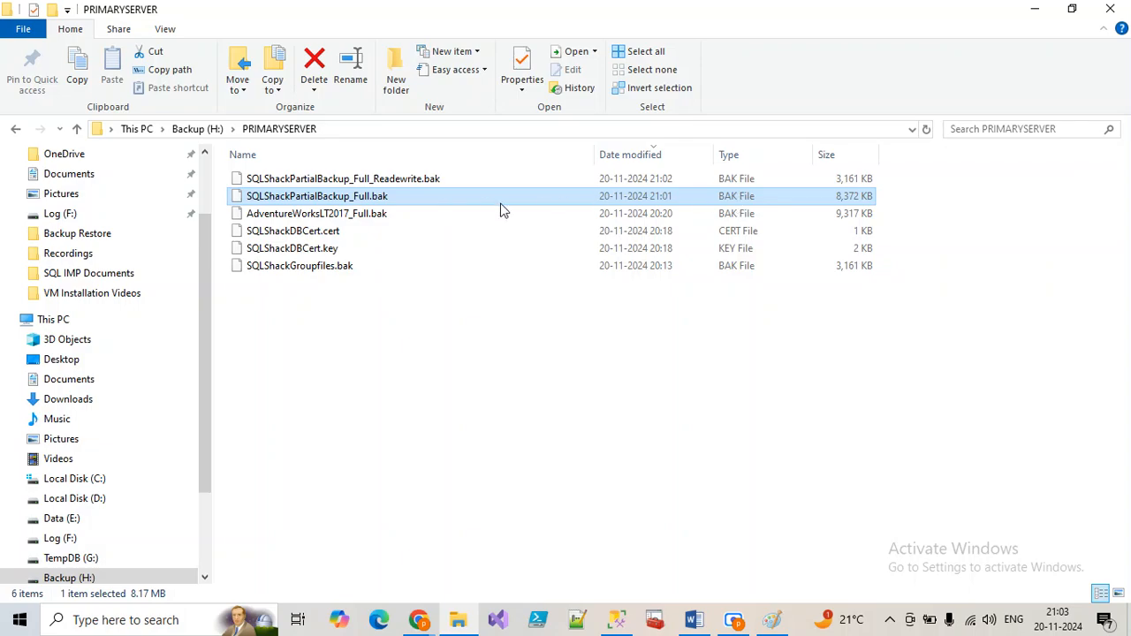
left_click(398, 184)
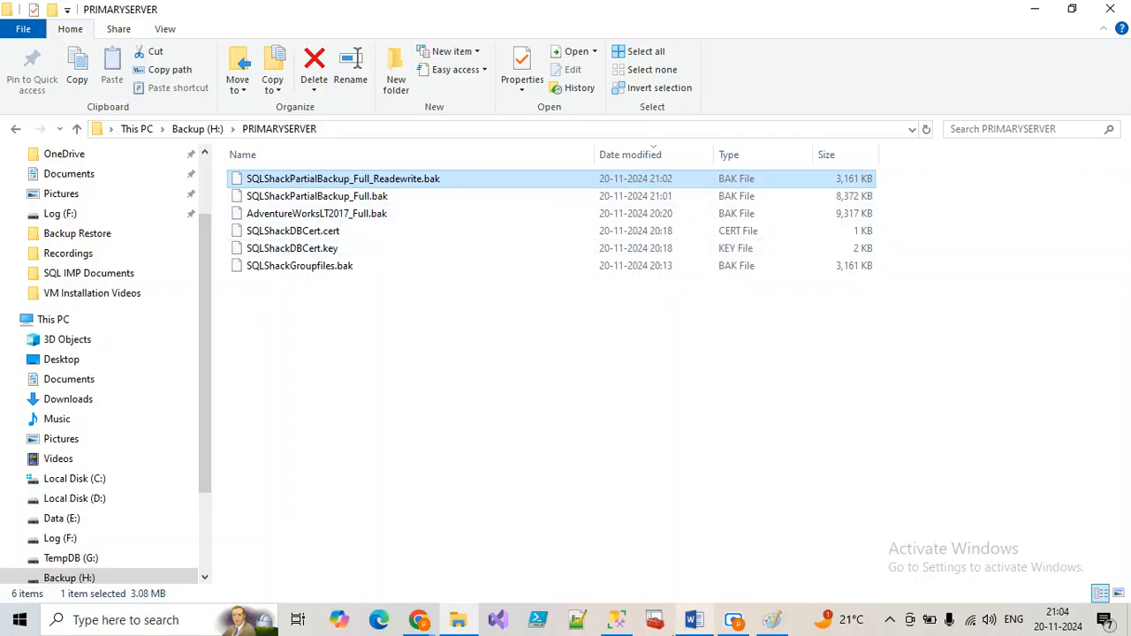
Switch to the Word notes and review the partial backup example with its SIMPLE recovery, READONLY filegroup and READ_WRITE_FILEGROUPS statements
mouse_move(631, 627)
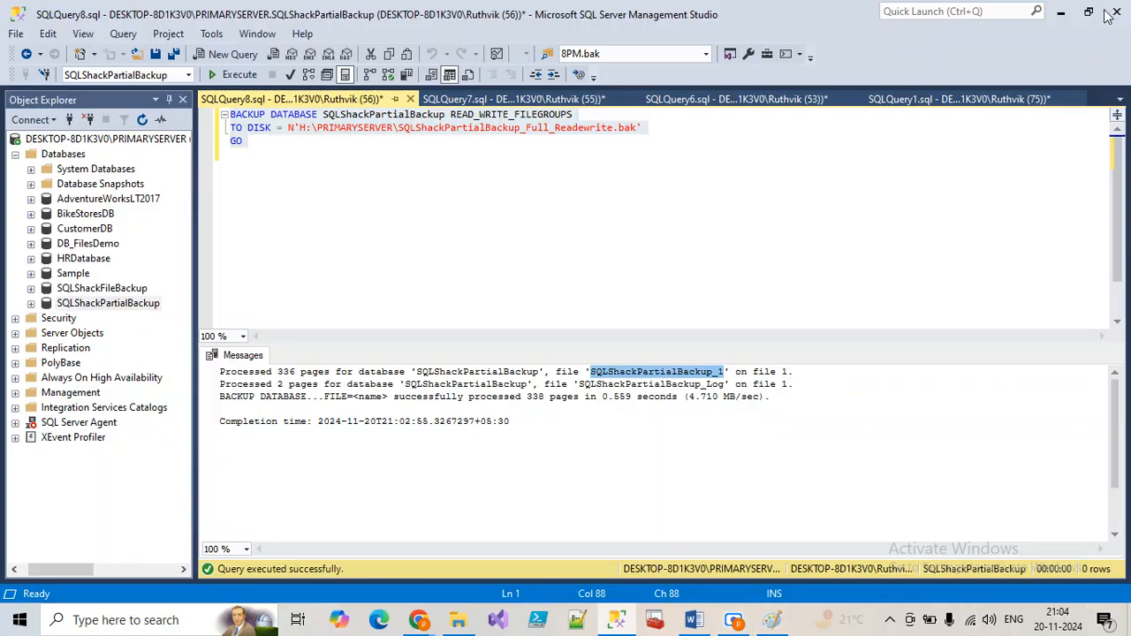
left_click(693, 619)
scroll(449, 427, "down", 3)
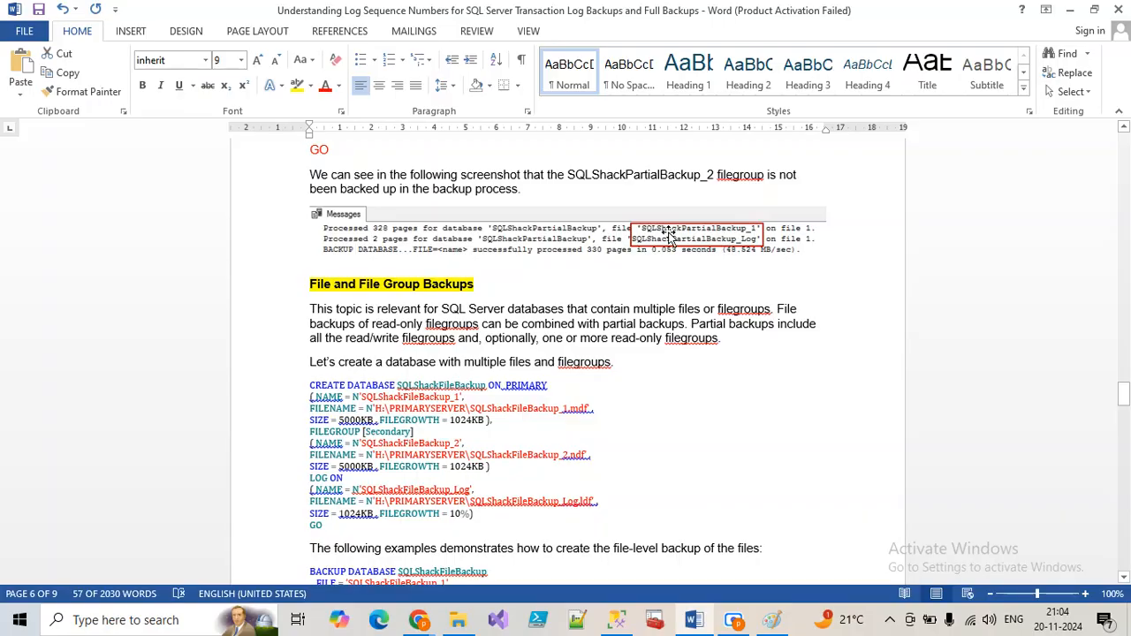
scroll(613, 256, "up", 5)
scroll(594, 329, "up", 8)
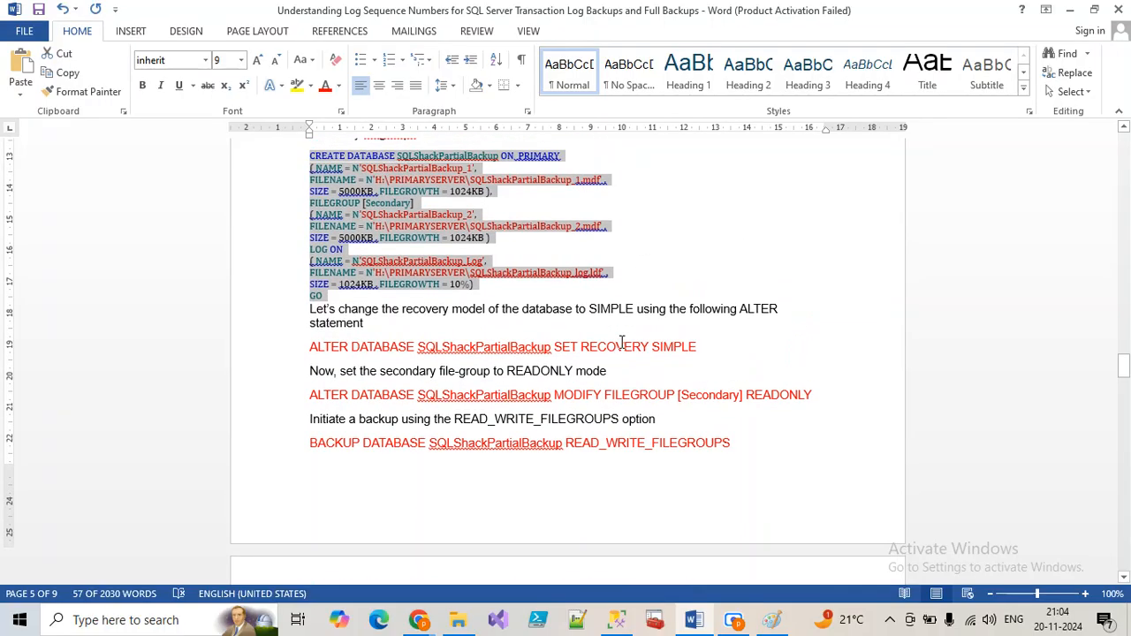
scroll(636, 326, "down", 5)
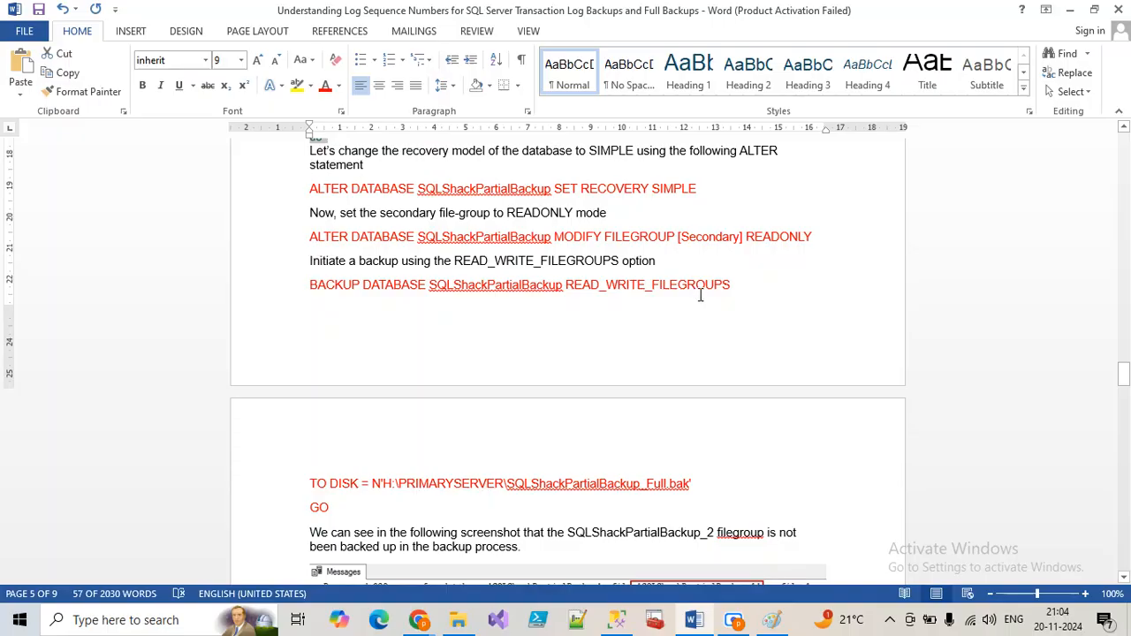
Review the File and File Group Backups section of the Word notes, including the SQLShackFileBackup creation script and backup examples
scroll(689, 305, "down", 7)
scroll(593, 290, "down", 4)
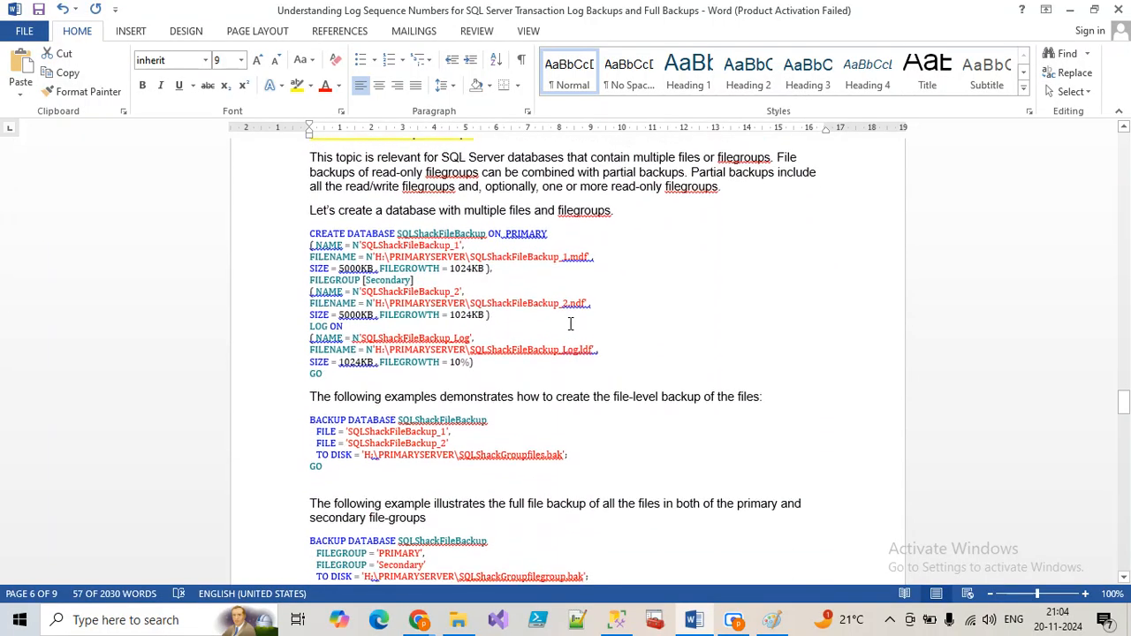
left_click_drag(311, 230, 415, 447)
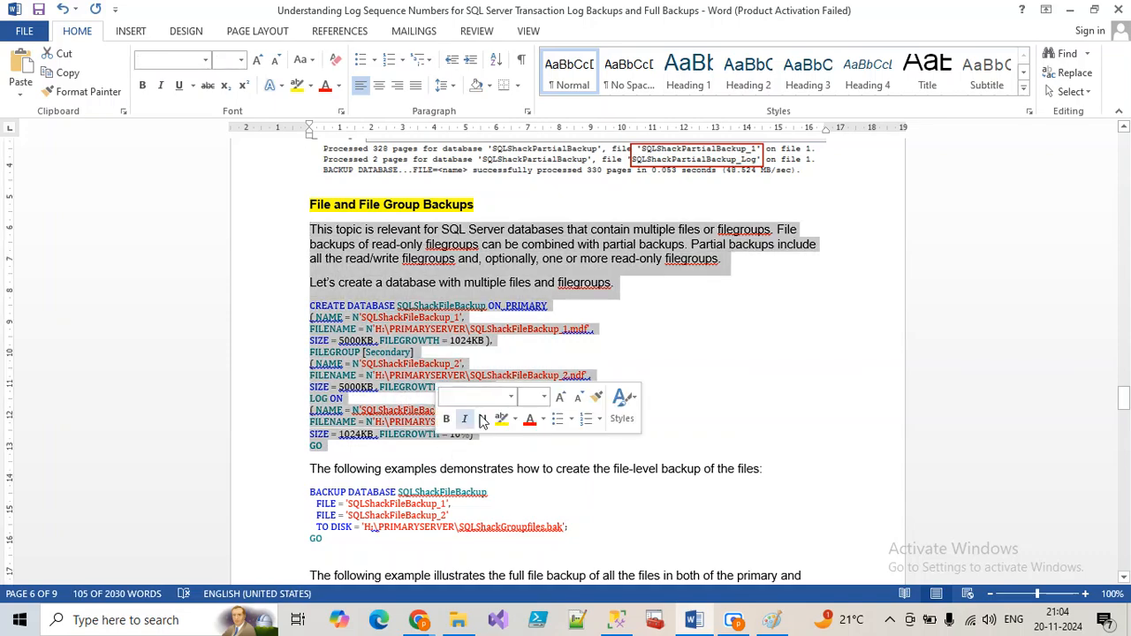
scroll(500, 380, "up", 10)
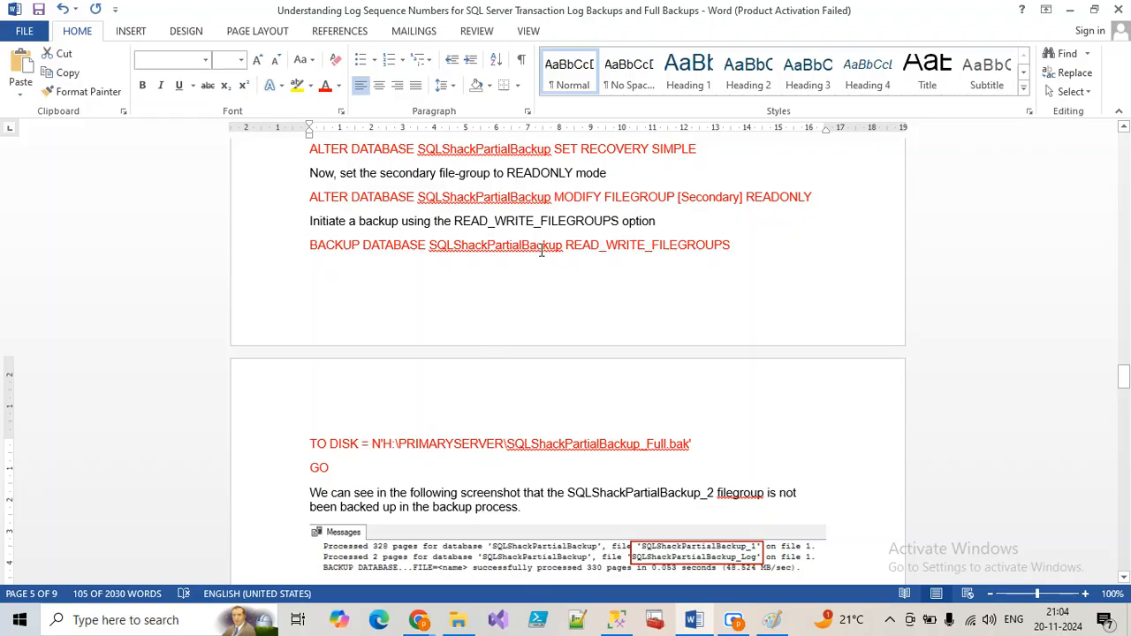
scroll(433, 292, "up", 5)
scroll(426, 330, "down", 14)
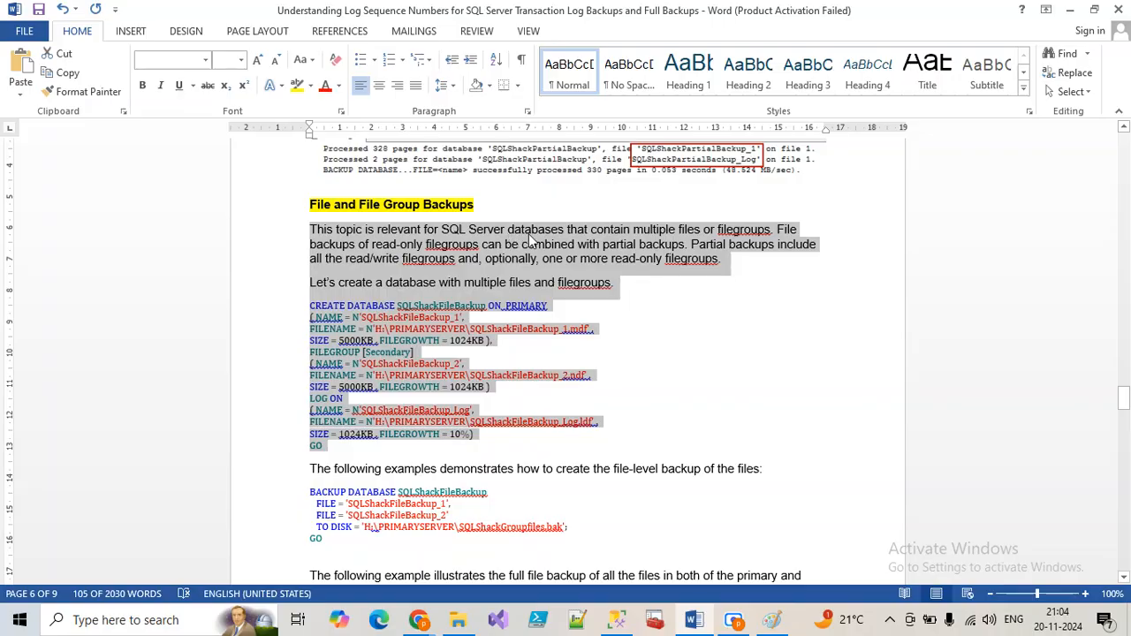
left_click(660, 233)
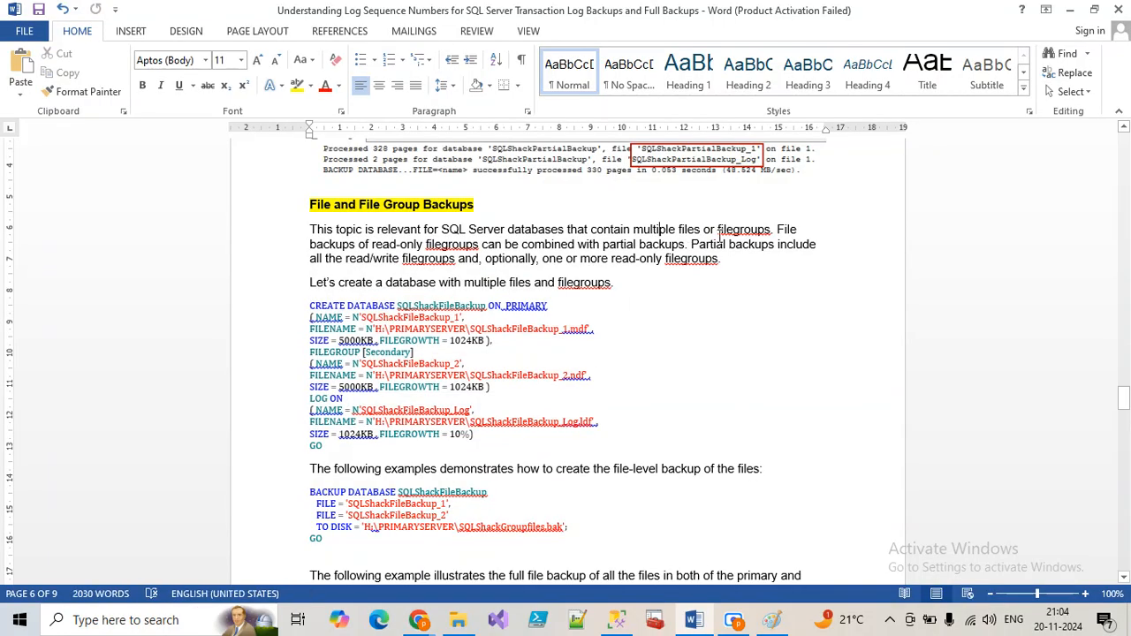
left_click_drag(775, 231, 320, 231)
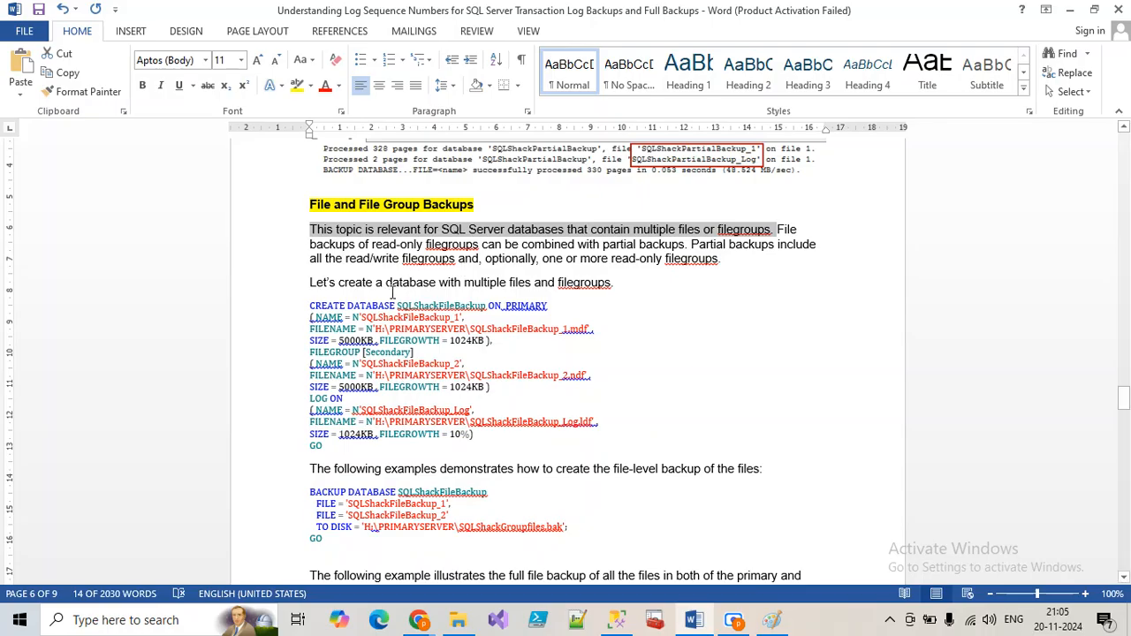
scroll(382, 314, "down", 6)
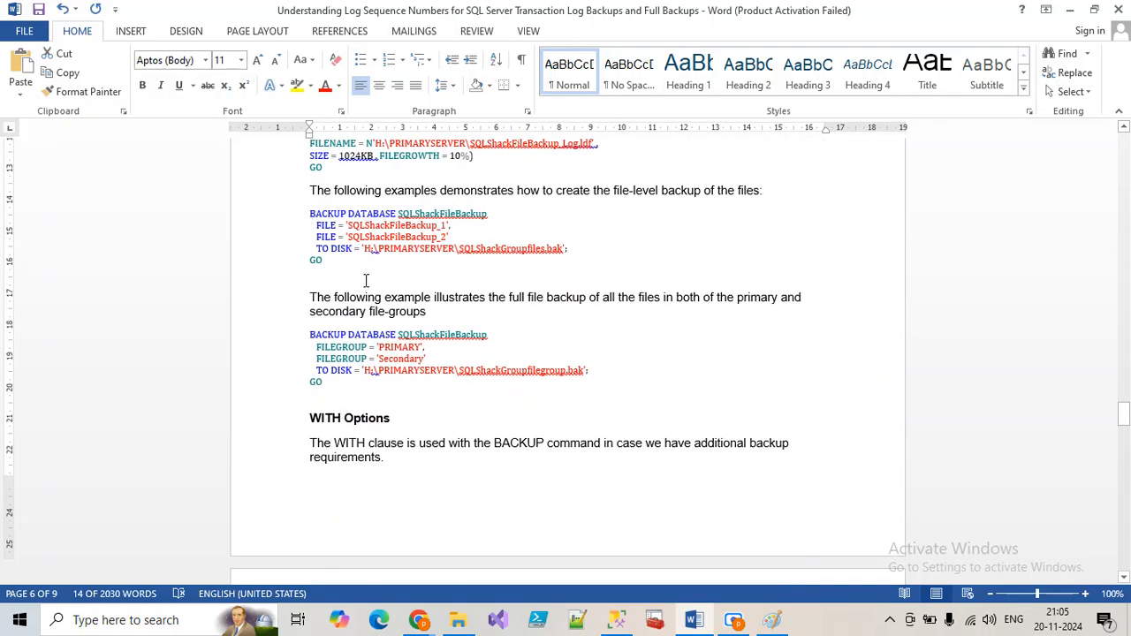
scroll(406, 254, "down", 3)
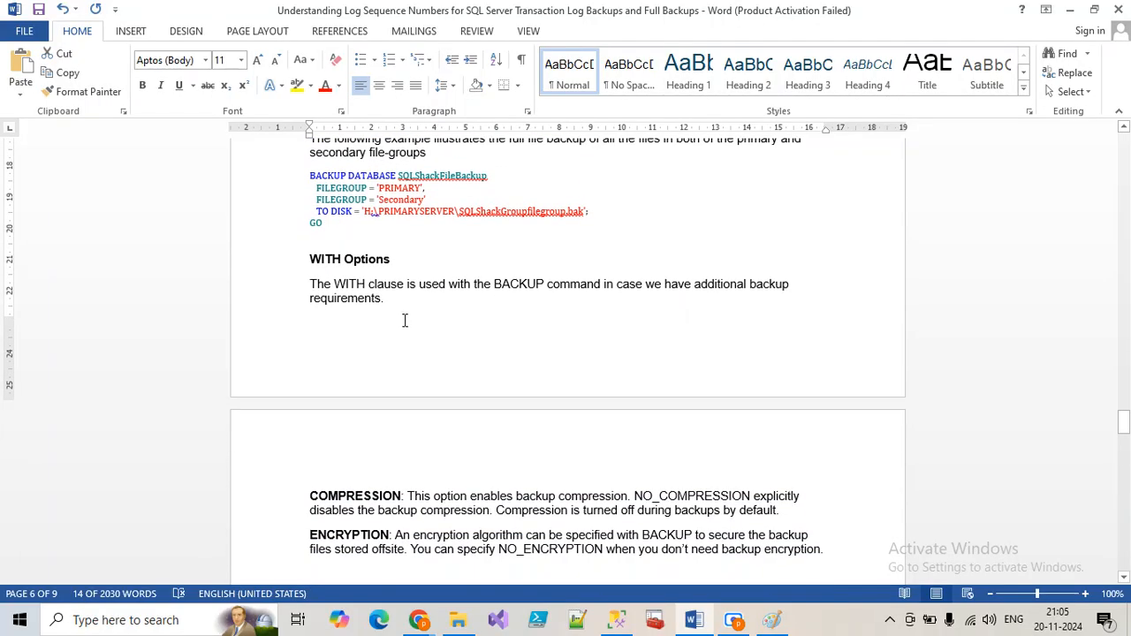
scroll(403, 320, "up", 2)
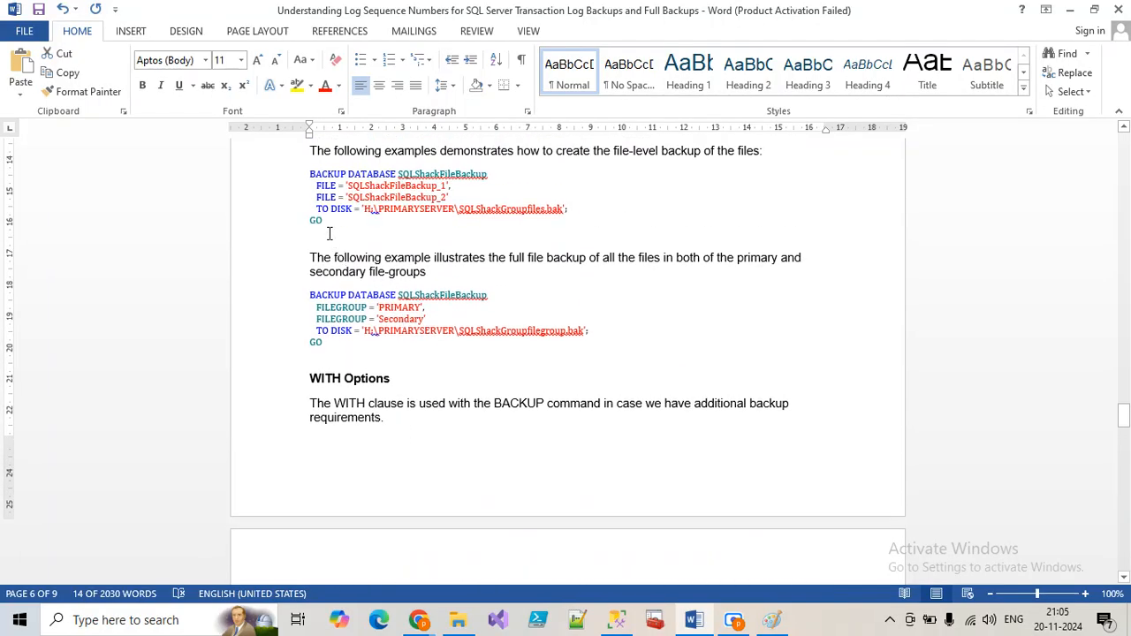
Copy the file-level and filegroup backup examples from the Word notes and replace the partial backup query in SQL Server Management Studio with them
left_click_drag(329, 228, 308, 175)
left_click_drag(364, 353, 303, 177)
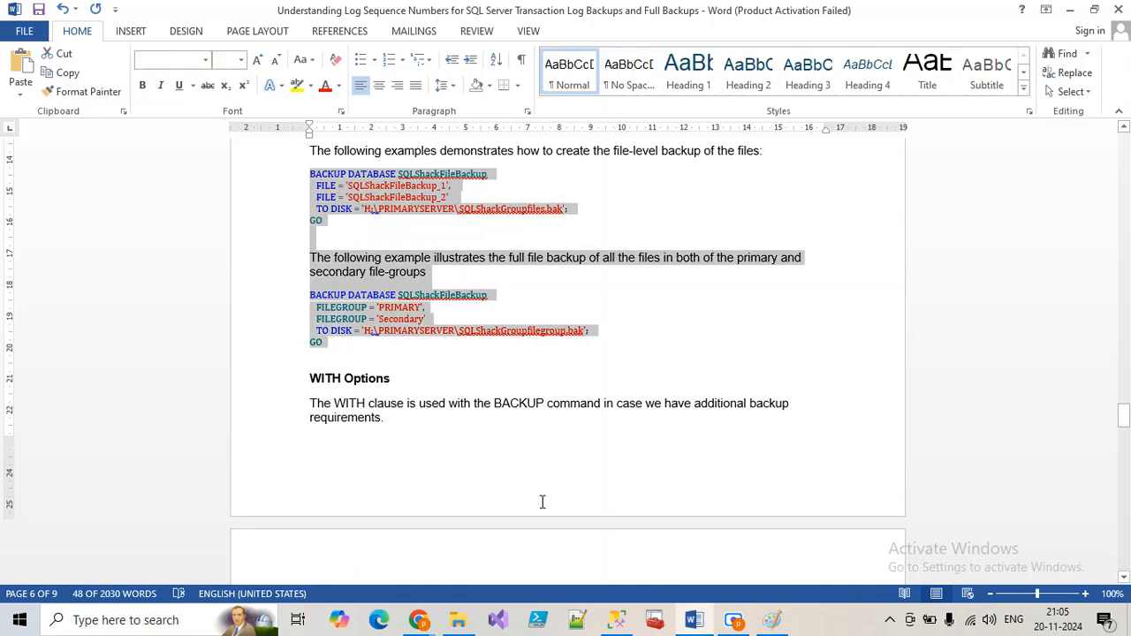
left_click(615, 619)
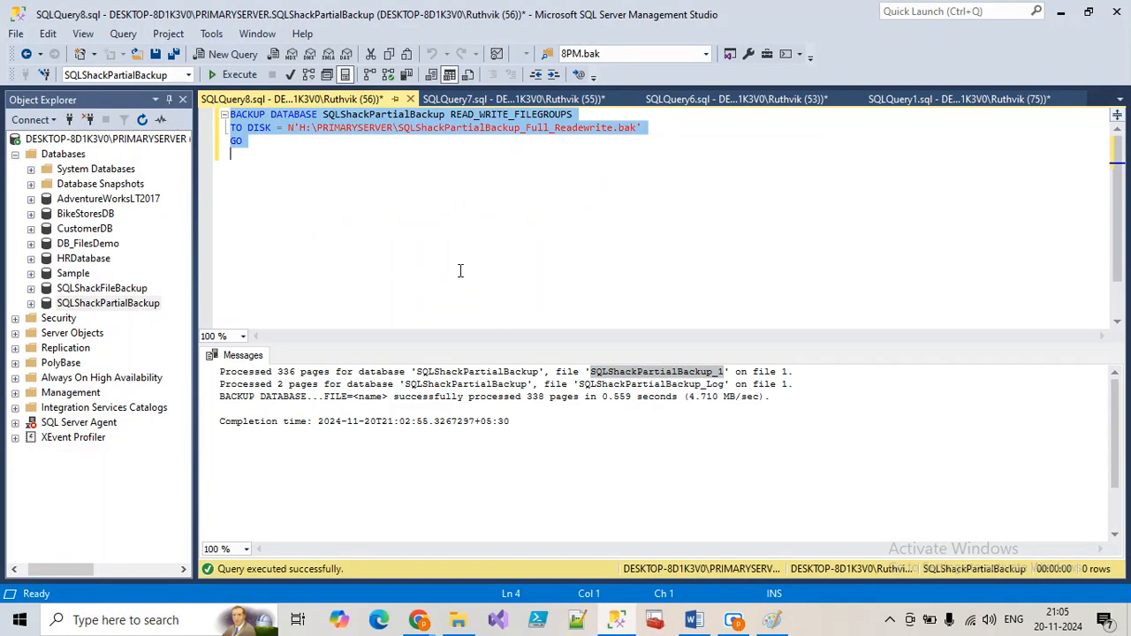
left_click(459, 273)
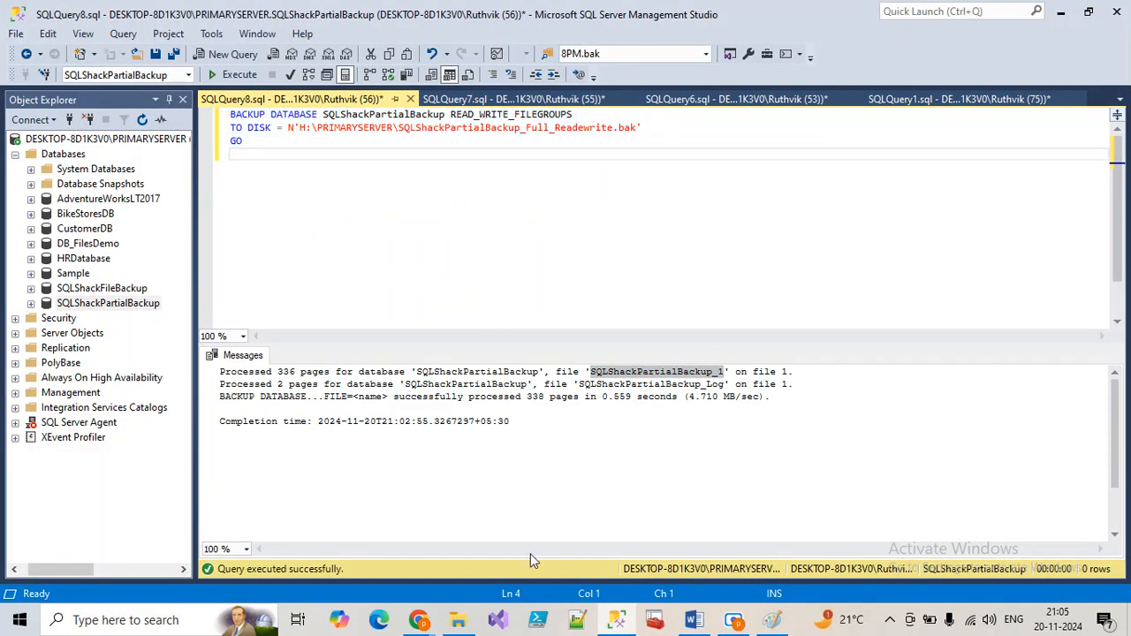
left_click(694, 619)
left_click_drag(309, 173, 323, 342)
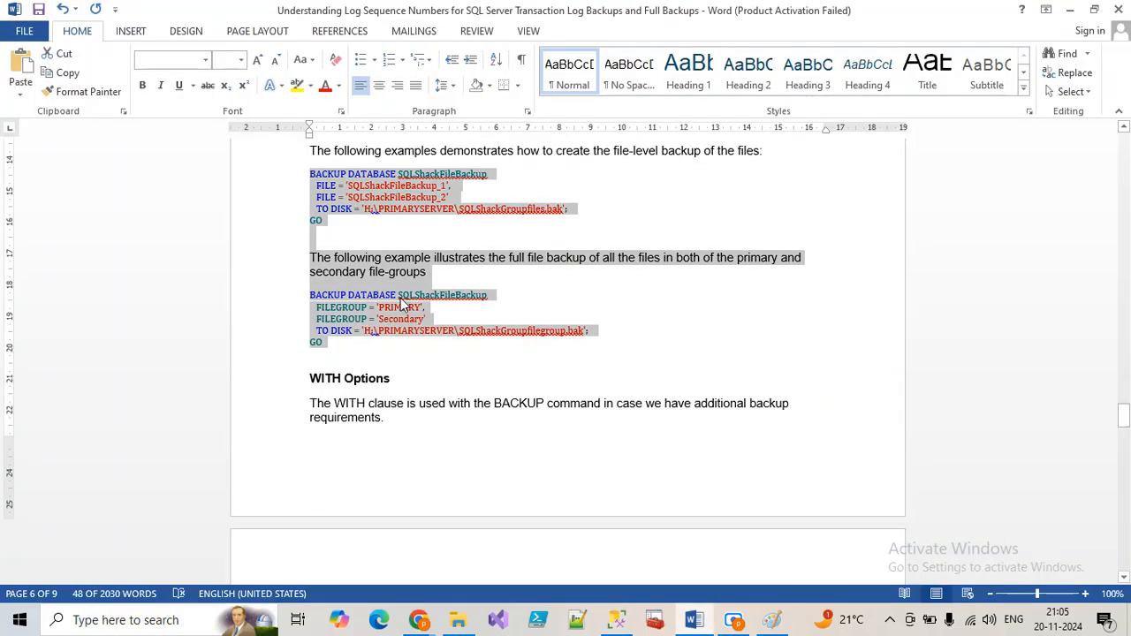
right_click(358, 305)
left_click(395, 333)
key("alt+Tab")
key("ctrl+a")
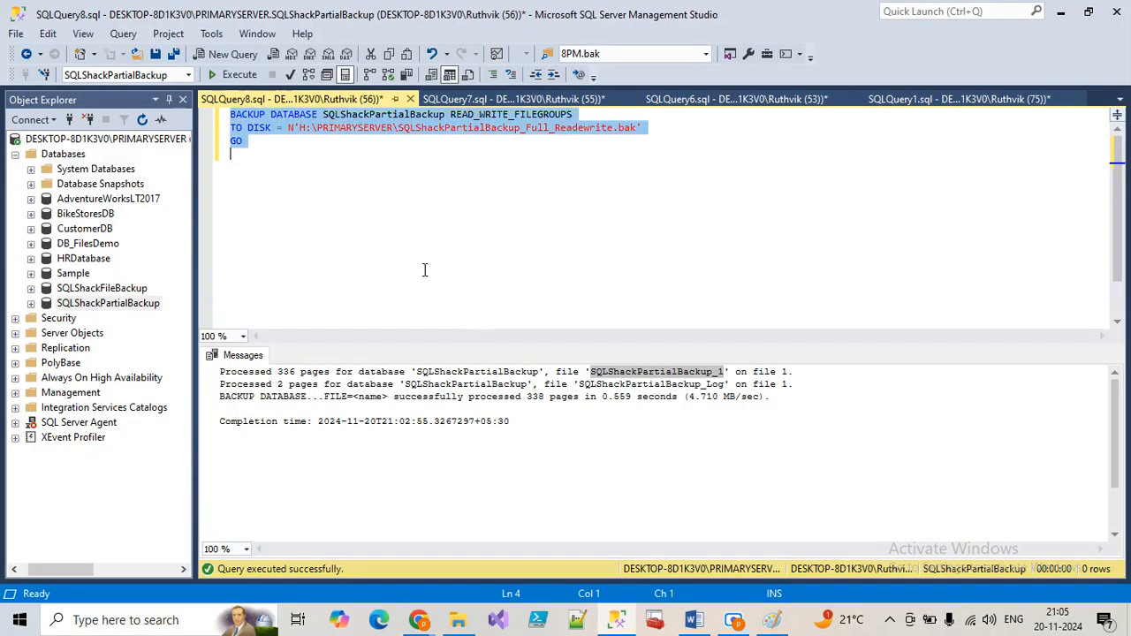
key("ctrl+v")
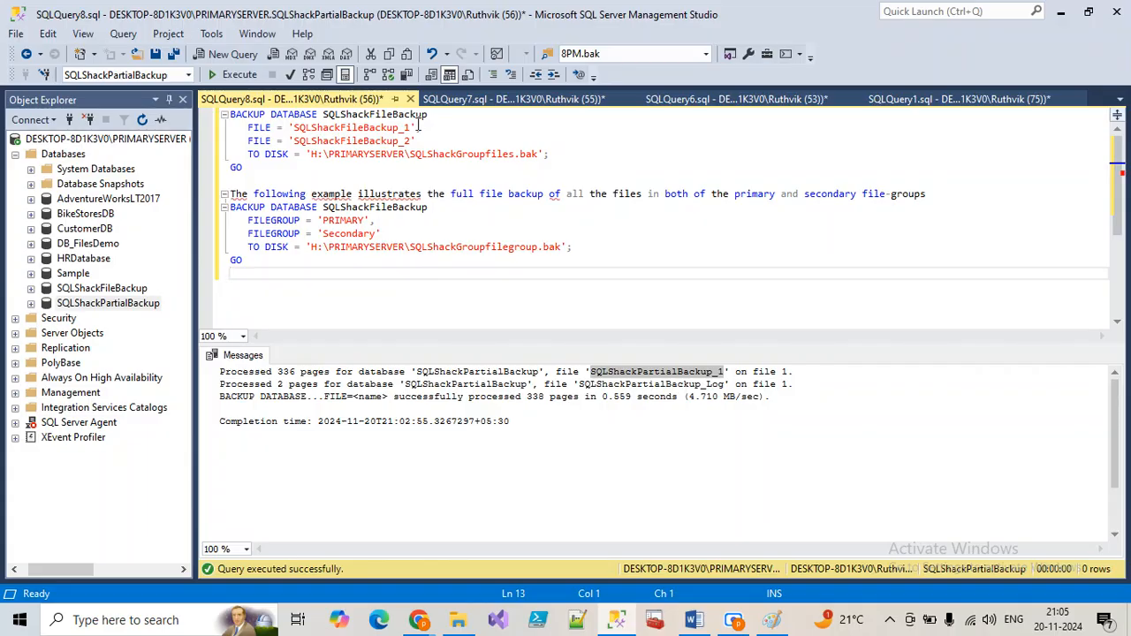
Run only the file-level backup of SQLShackFileBackup_1 and SQLShackFileBackup_2 to H:\PRIMARYSERVER\SQLShackGroupfiles.bak
left_click_drag(247, 127, 414, 131)
left_click(414, 140)
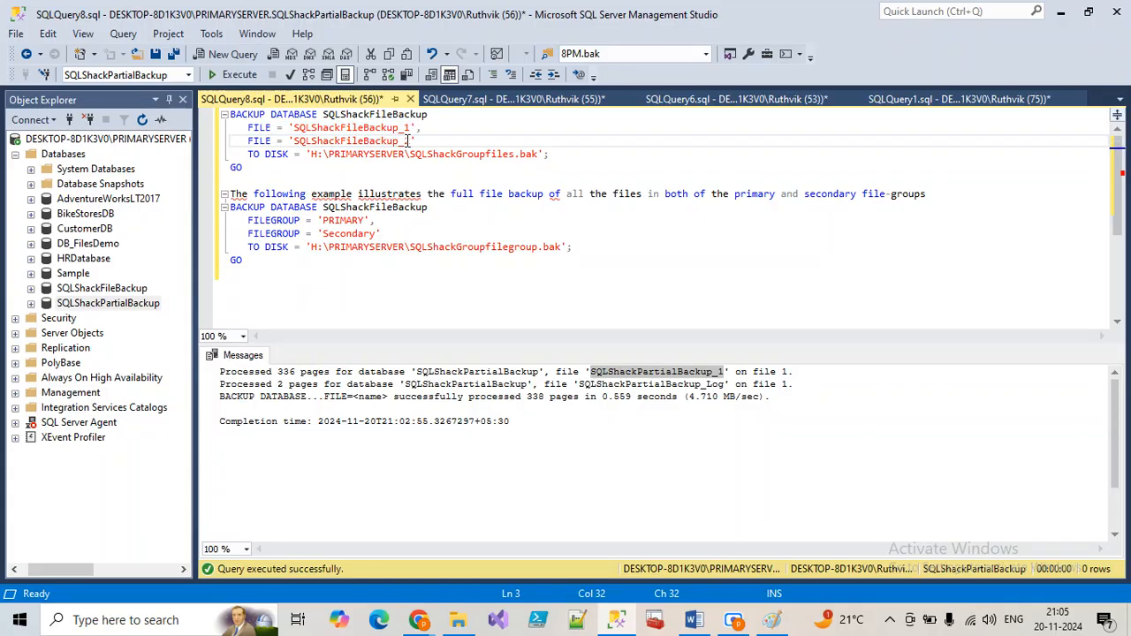
left_click(420, 130)
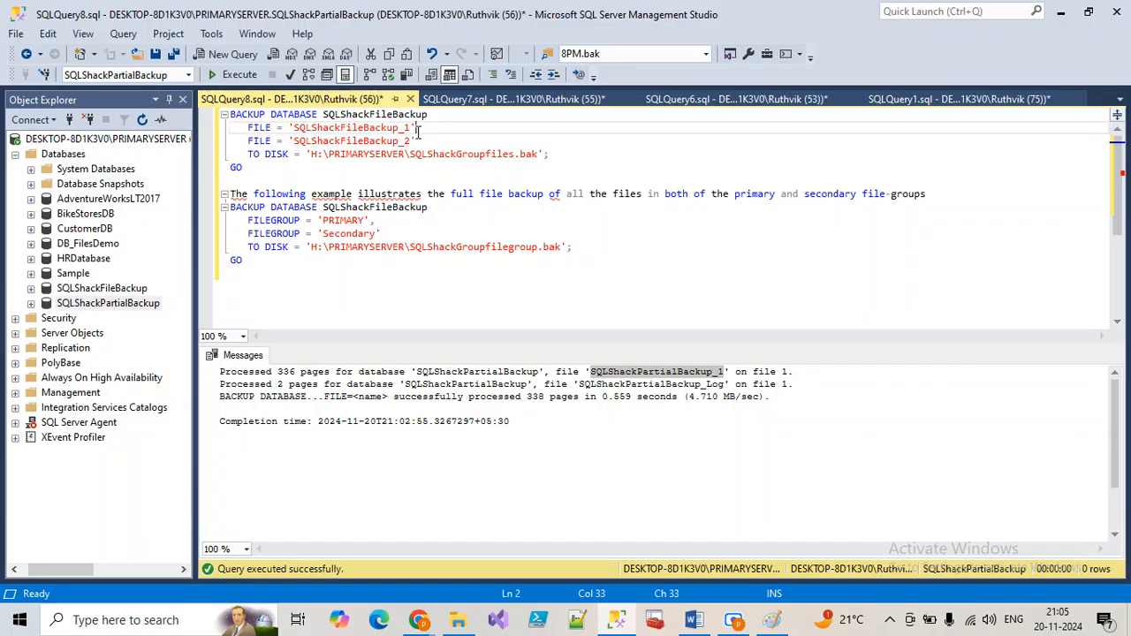
left_click_drag(419, 130, 422, 148)
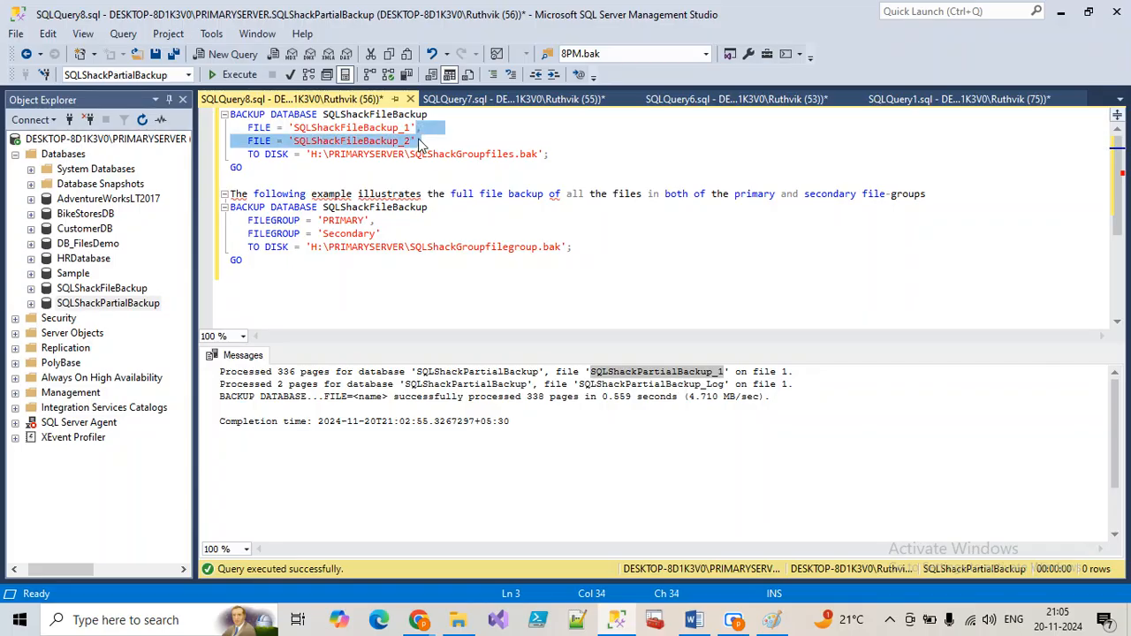
left_click(564, 155)
left_click_drag(565, 156, 219, 124)
left_click_drag(268, 170, 221, 100)
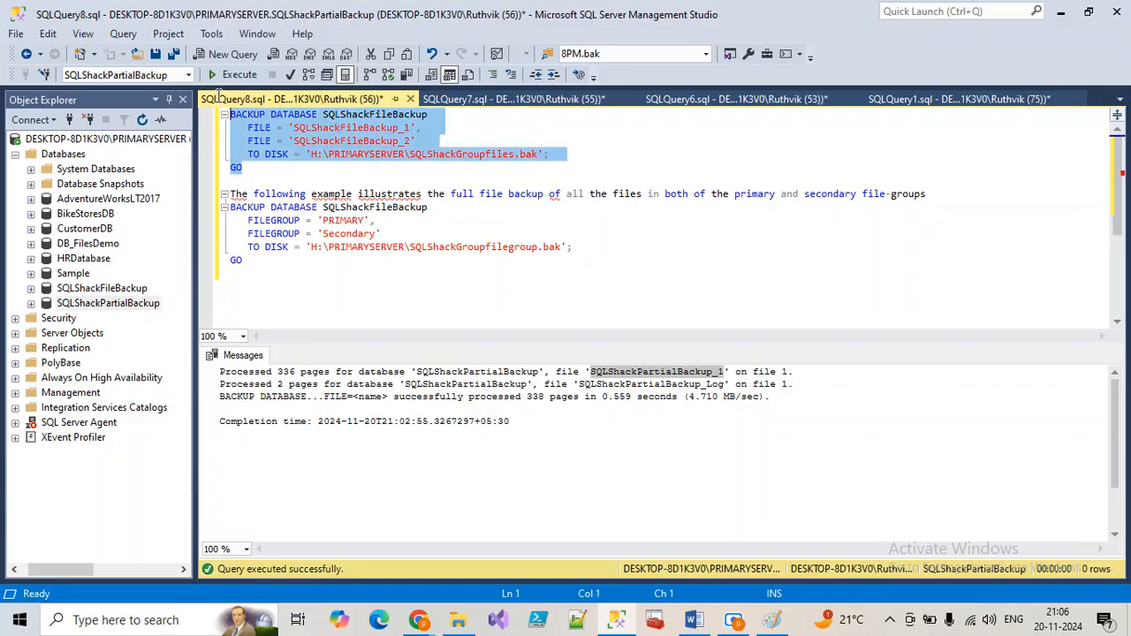
left_click(223, 74)
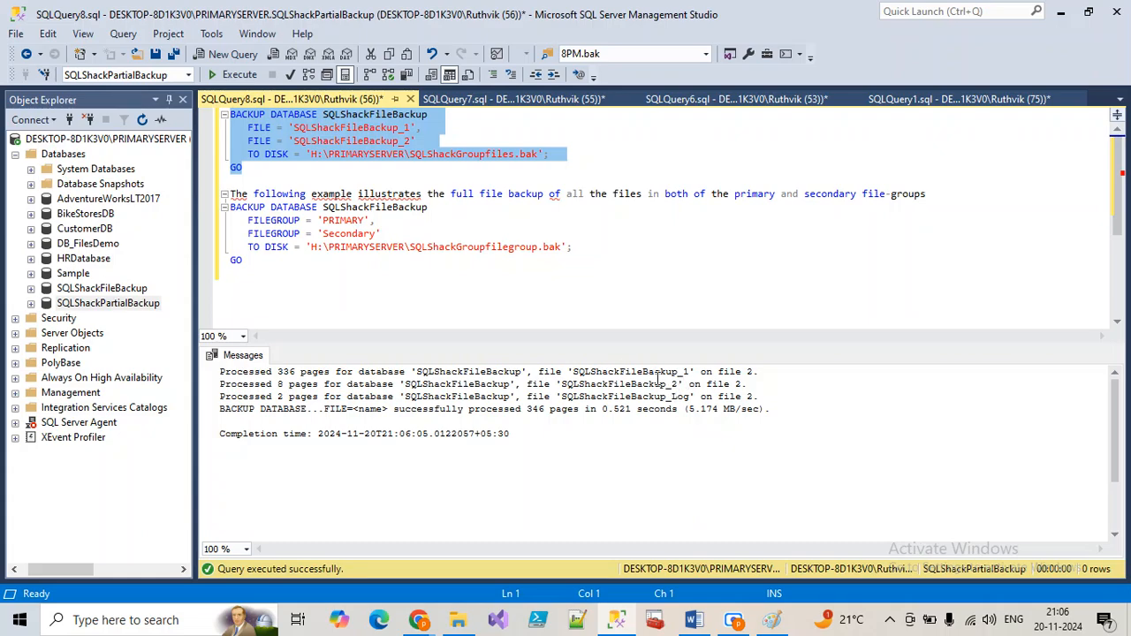
Remove SQLShackFileBackup_2 from the file-level statement, run the backup for SQLShackFileBackup_1 alone and check which files the messages list
left_click_drag(415, 128, 424, 142)
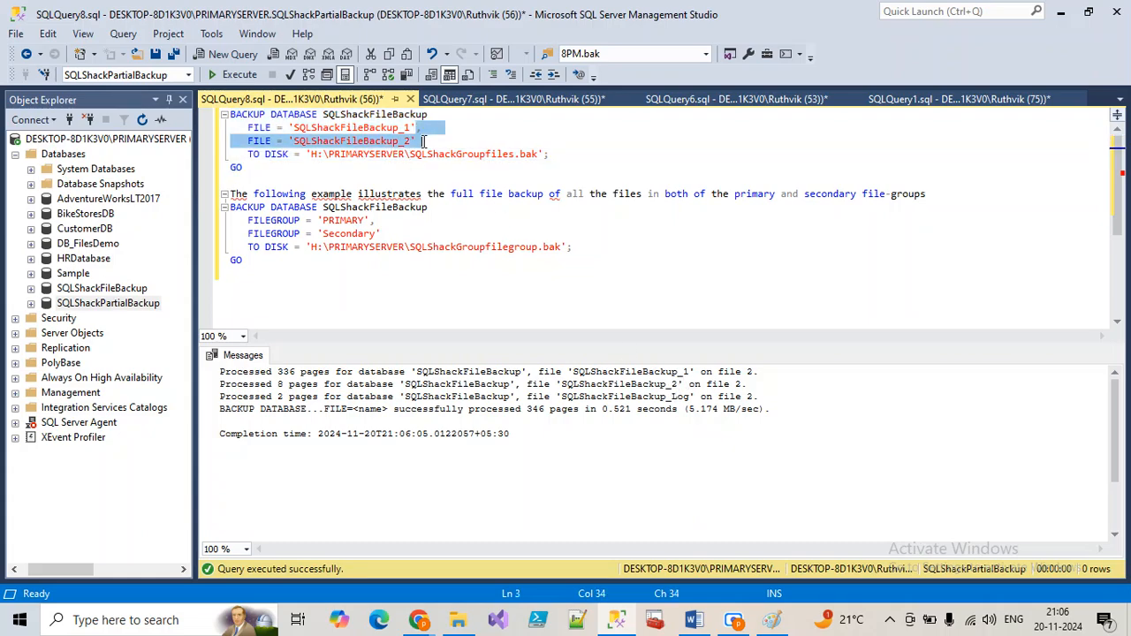
key("Delete")
left_click_drag(549, 141, 232, 114)
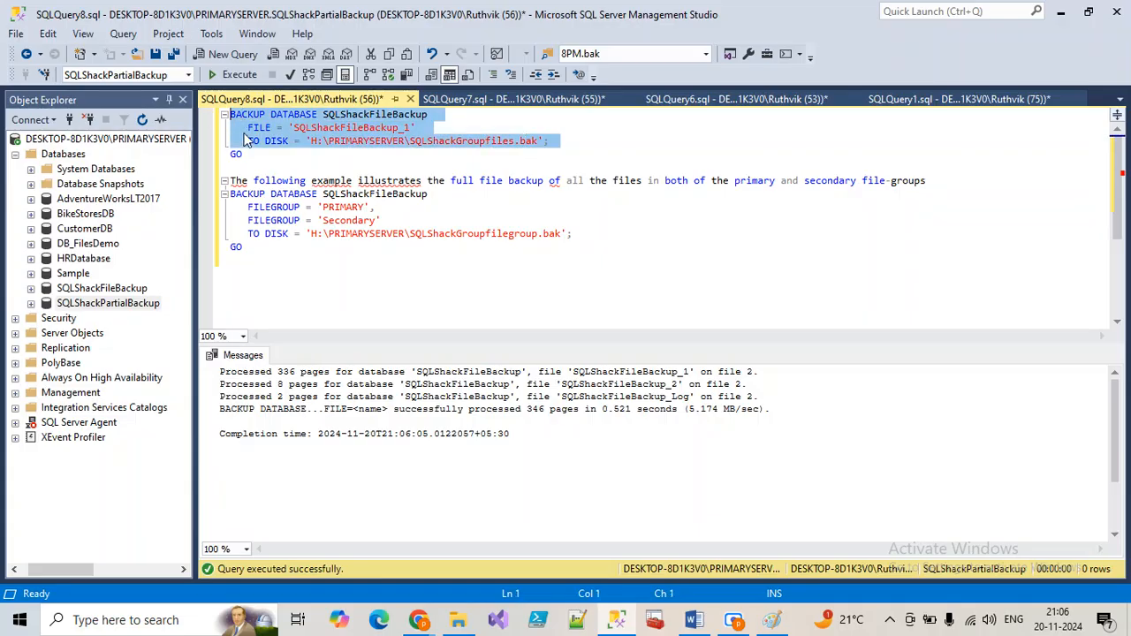
left_click(259, 157, "shift")
left_click(235, 74)
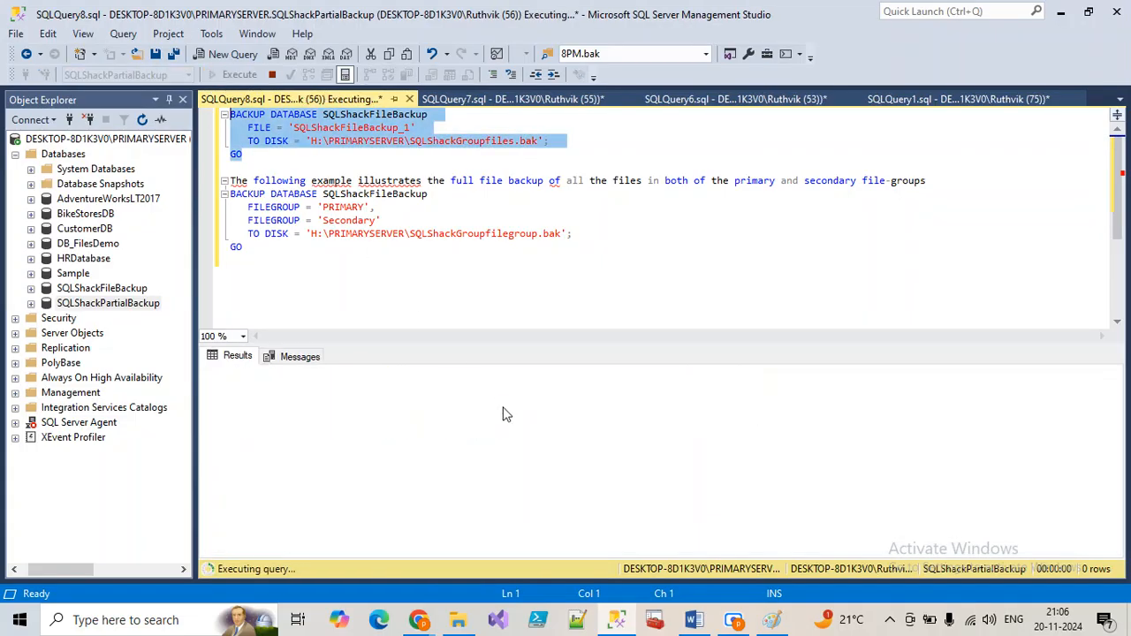
left_click(638, 387)
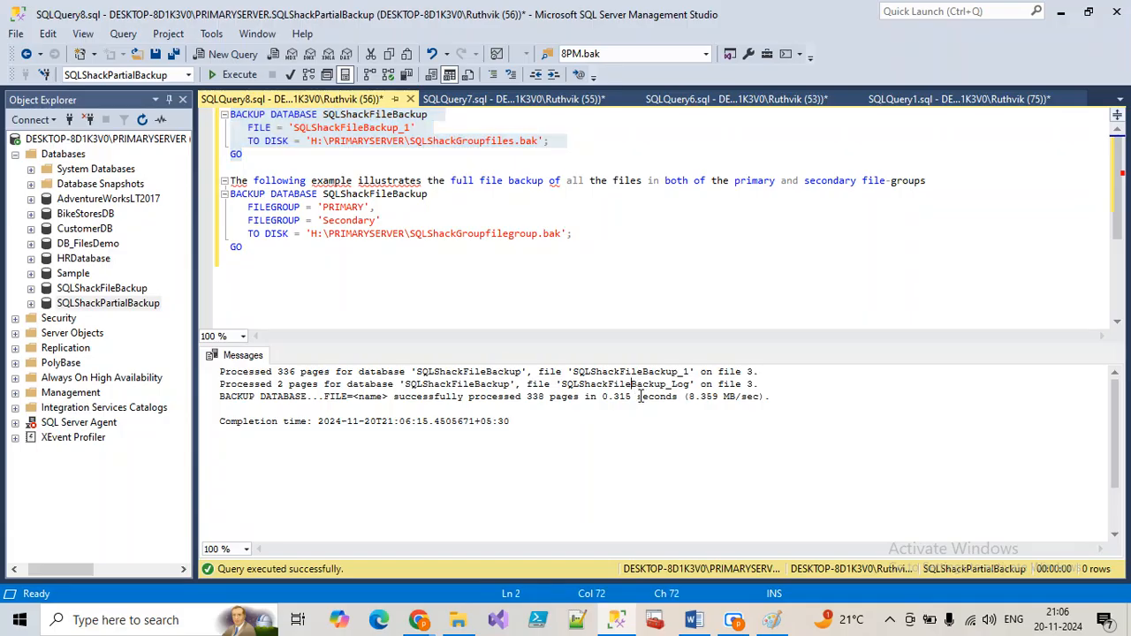
left_click_drag(690, 386, 561, 385)
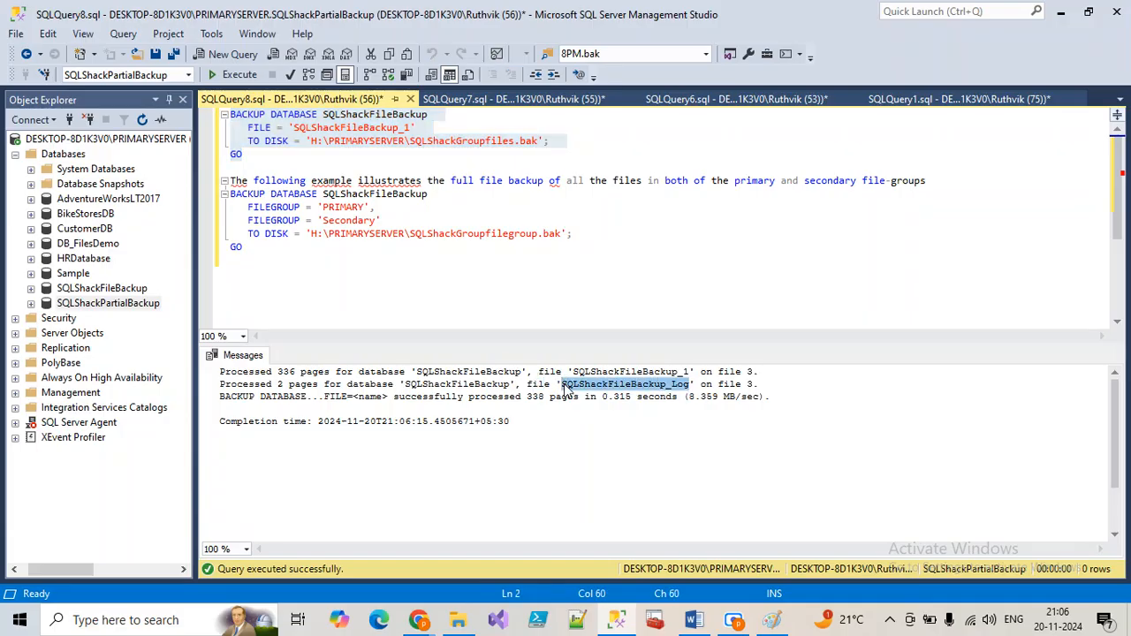
left_click_drag(690, 372, 573, 372)
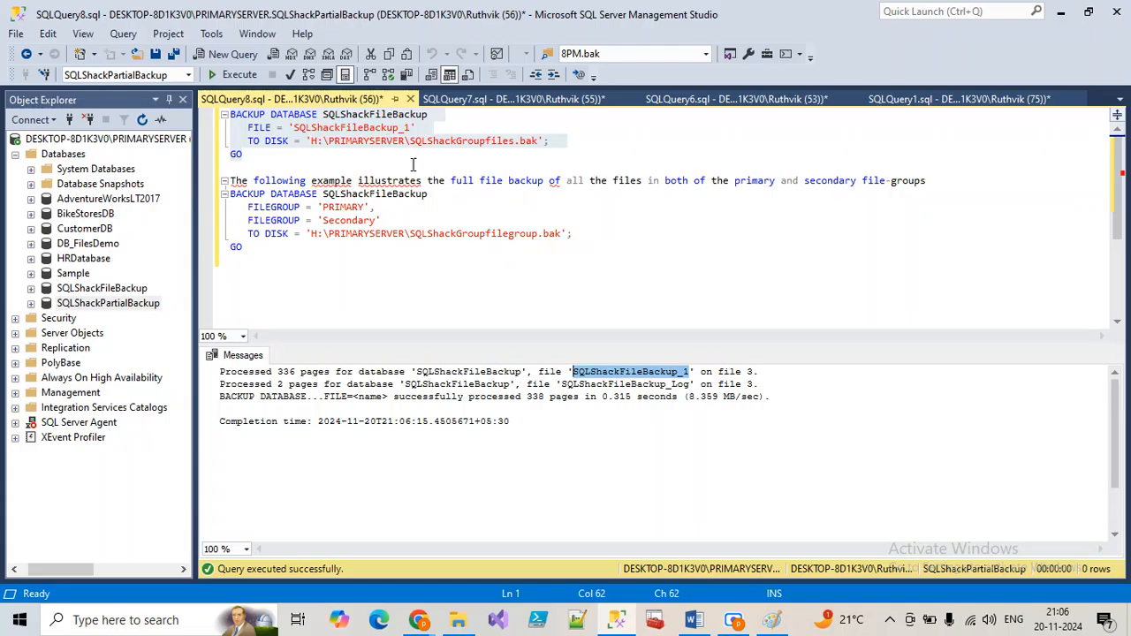
Delete the explanatory sentence between the statements and run the PRIMARY and Secondary filegroup backup to H:\PRIMARYSERVER\SQLShackGroupfilegroup.bak
left_click(938, 182)
left_click(220, 181, "shift")
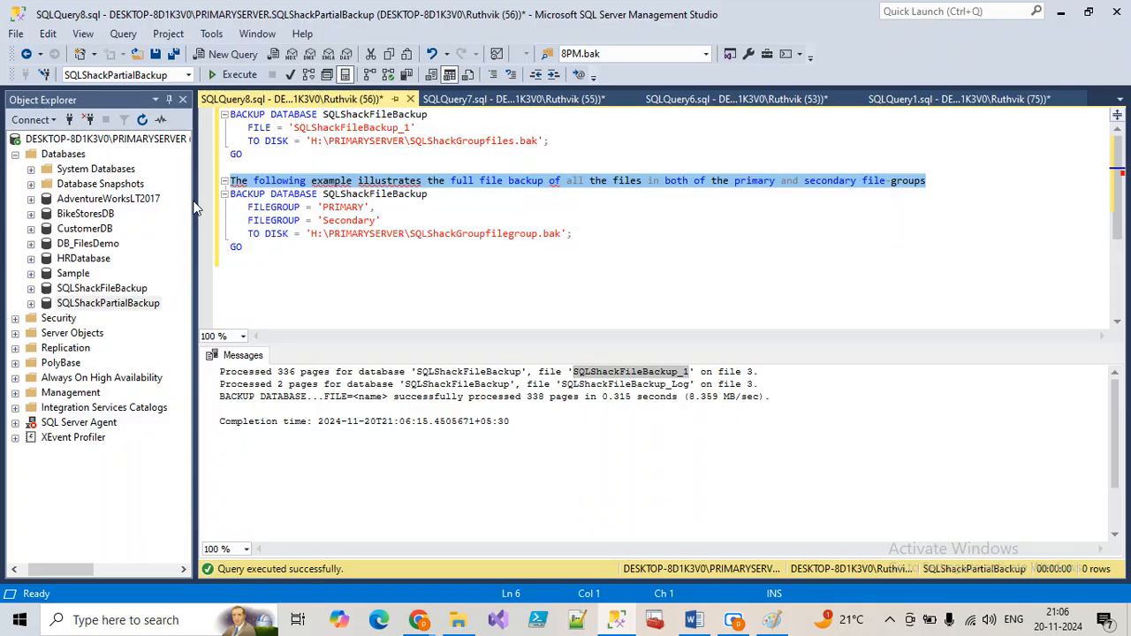
key("Delete")
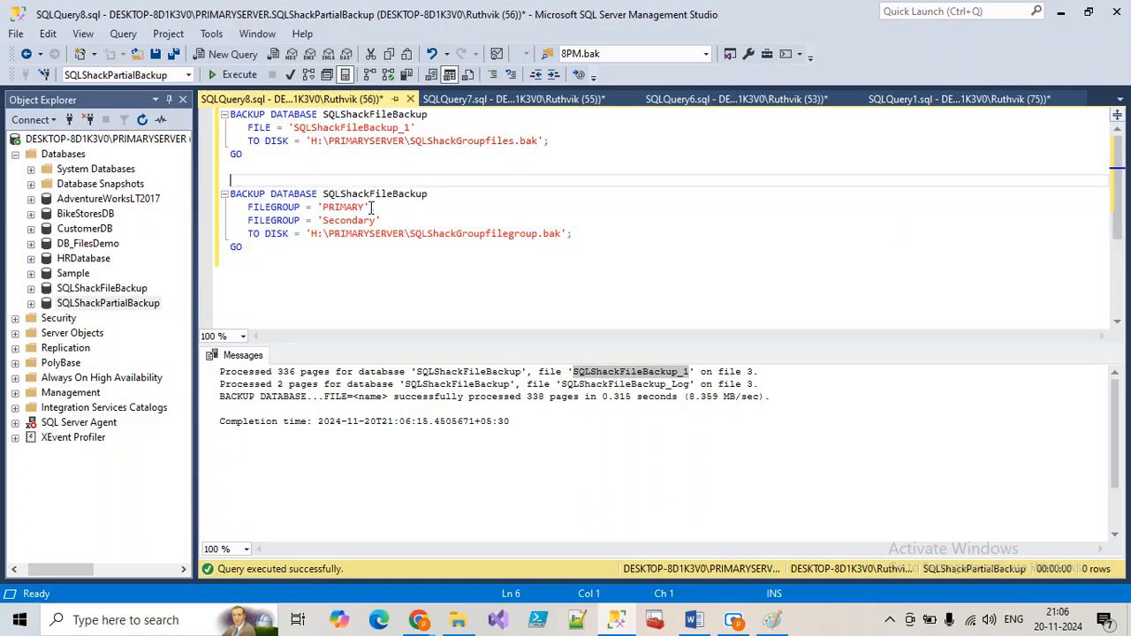
left_click_drag(371, 207, 384, 220)
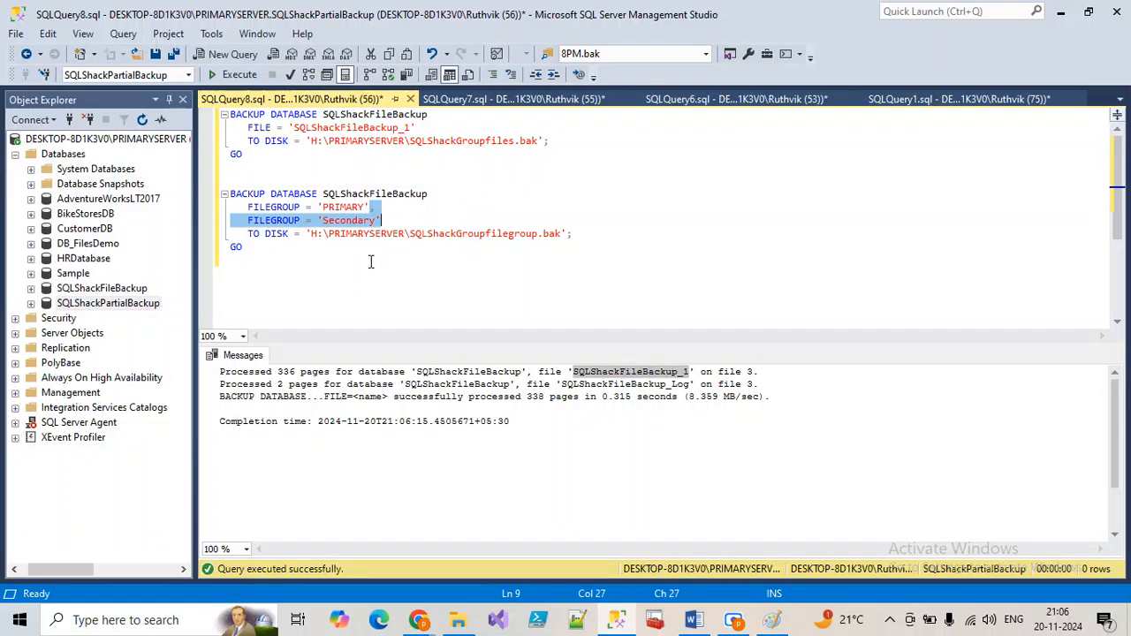
left_click(372, 259)
left_click_drag(326, 249, 210, 193)
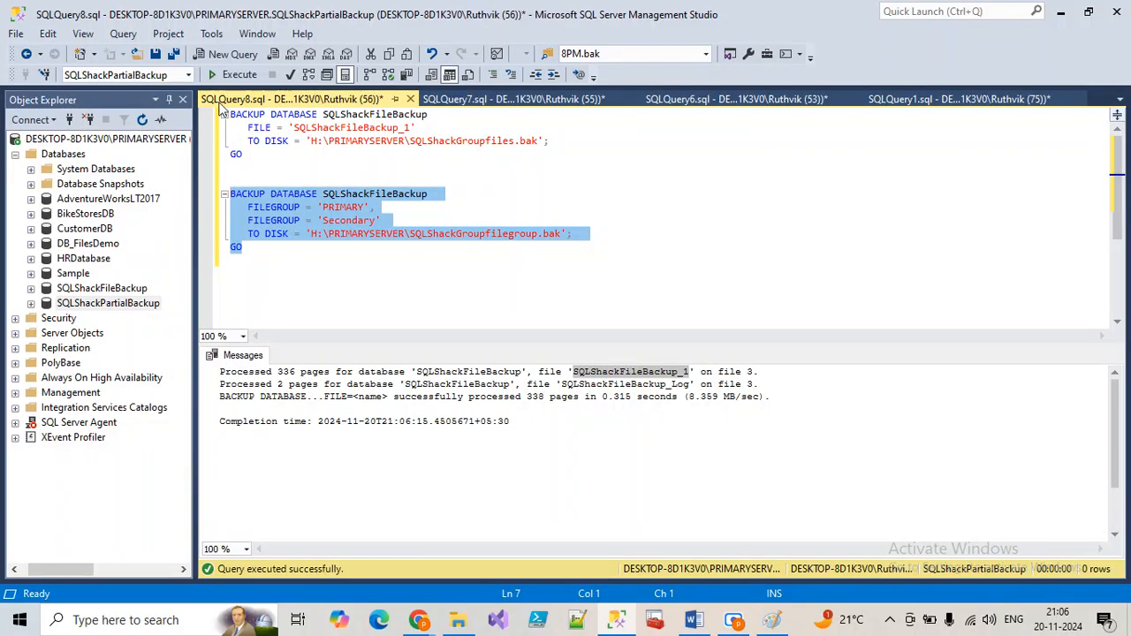
left_click(235, 74)
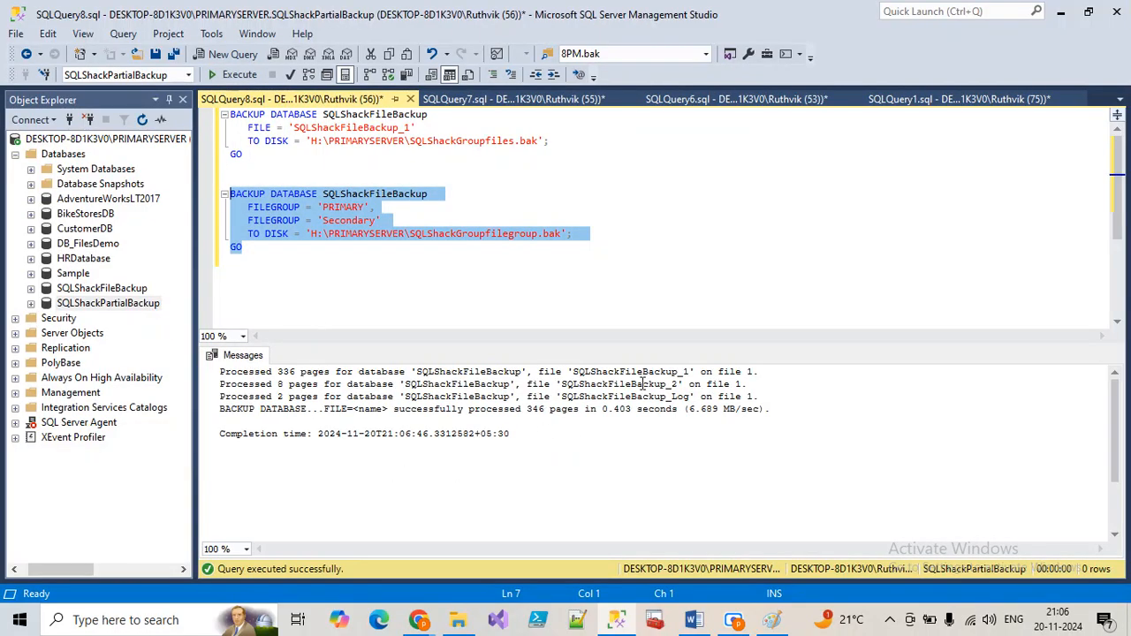
Remove the PRIMARY filegroup from the second statement and run the SQLShackFileBackup backup for the Secondary filegroup only
left_click(388, 221)
left_click_drag(379, 209, 242, 208)
key("Delete")
left_click(292, 265)
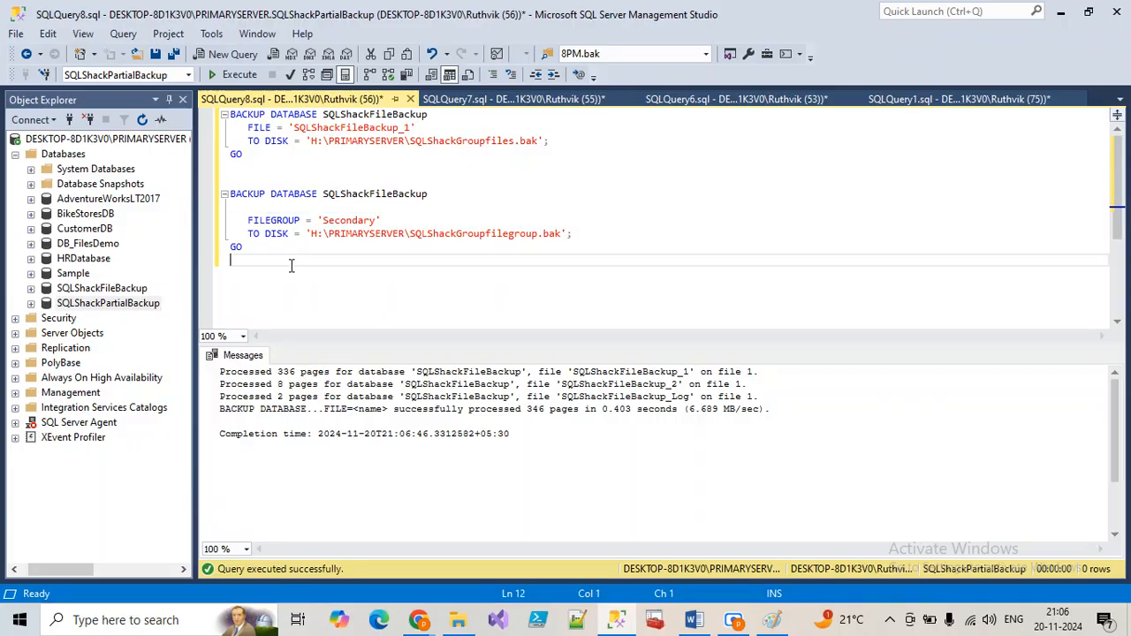
left_click_drag(277, 246, 231, 209)
left_click_drag(558, 389, 716, 396)
left_click(324, 269)
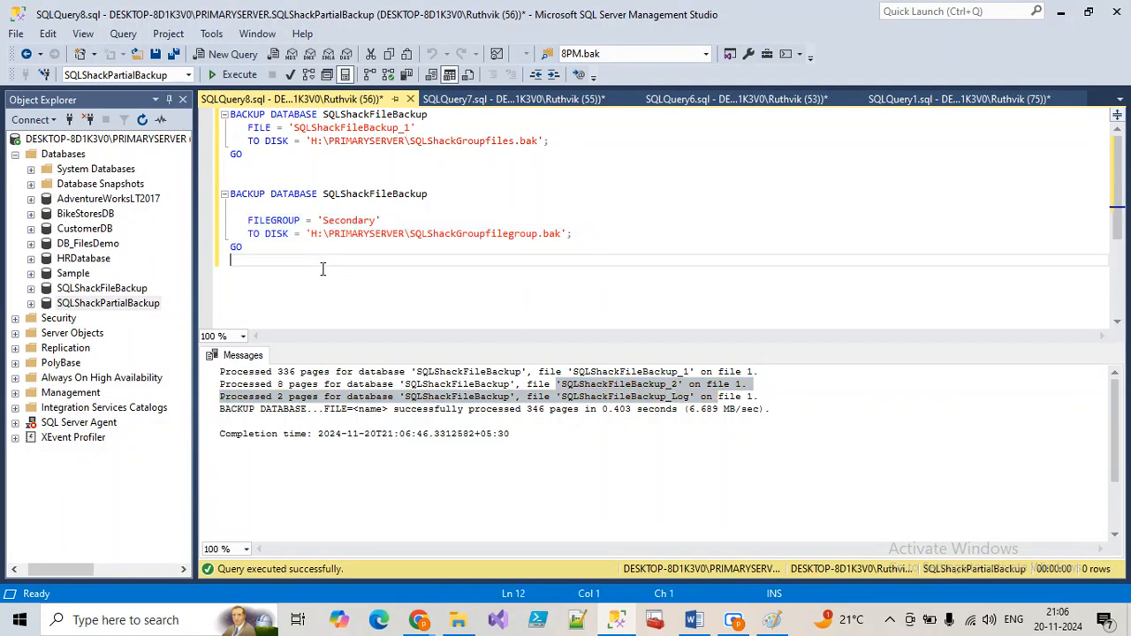
left_click_drag(323, 269, 230, 194)
left_click(232, 74)
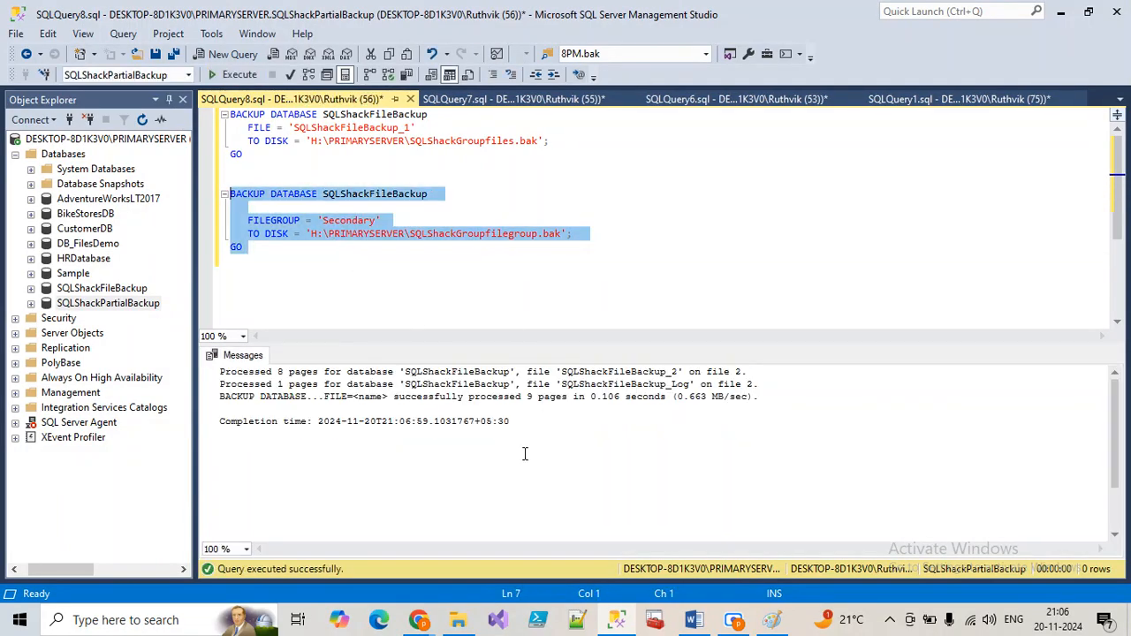
left_click(677, 373)
left_click(405, 210)
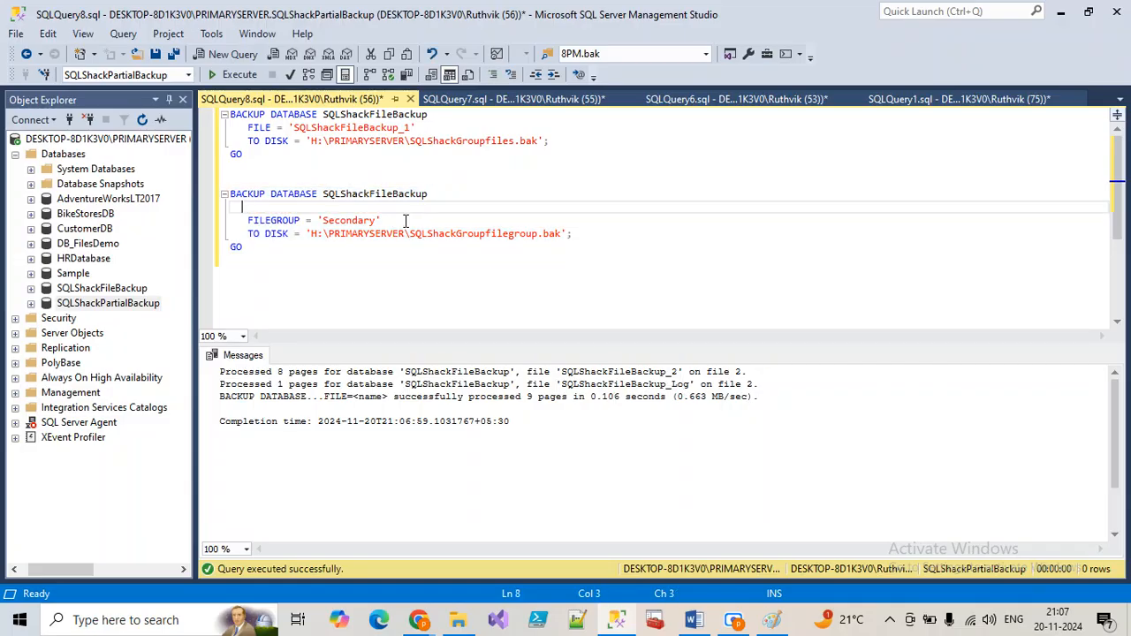
Restore the PRIMARY filegroup in the second statement, remove Secondary, and run the SQLShackFileBackup backup for PRIMARY only
key("ctrl+z")
left_click_drag(369, 209, 392, 216)
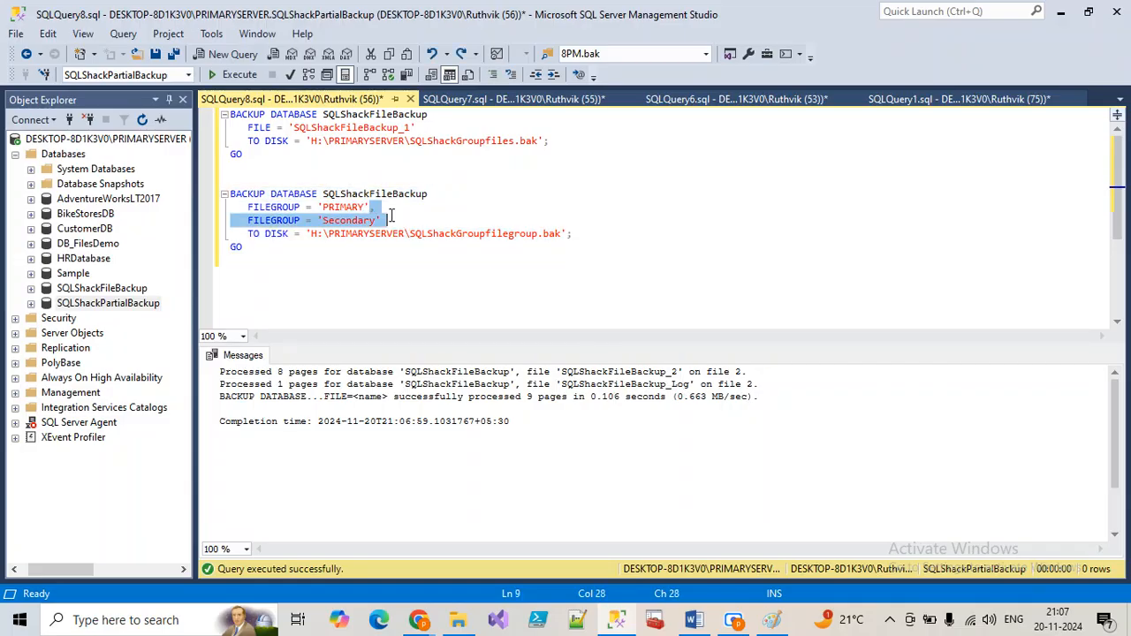
key("Delete")
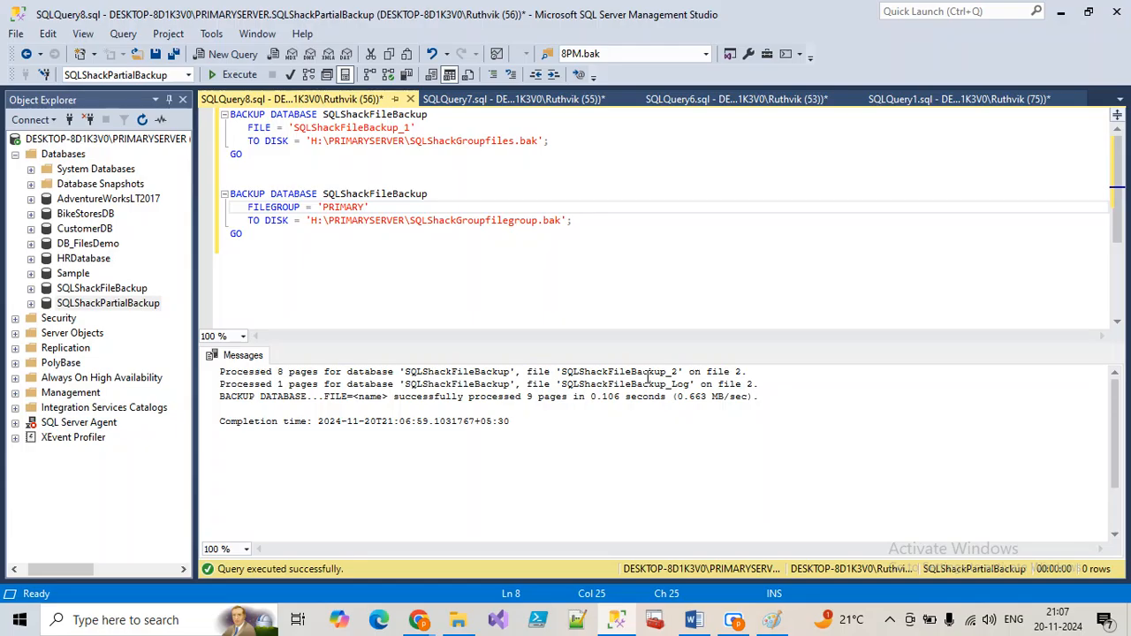
left_click_drag(432, 277, 202, 192)
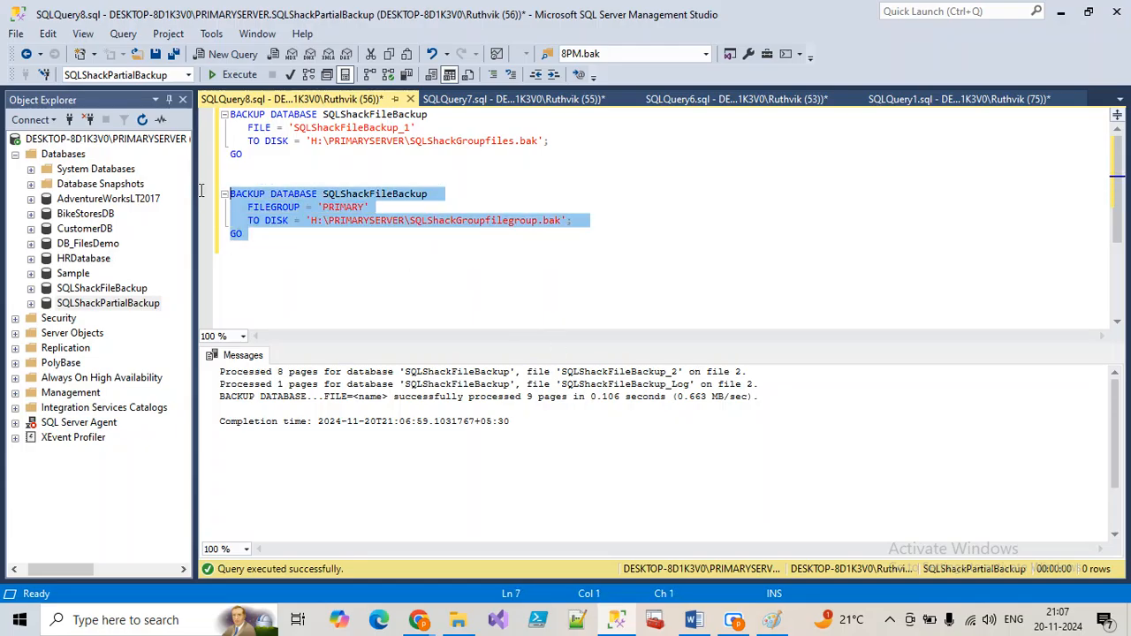
left_click(233, 74)
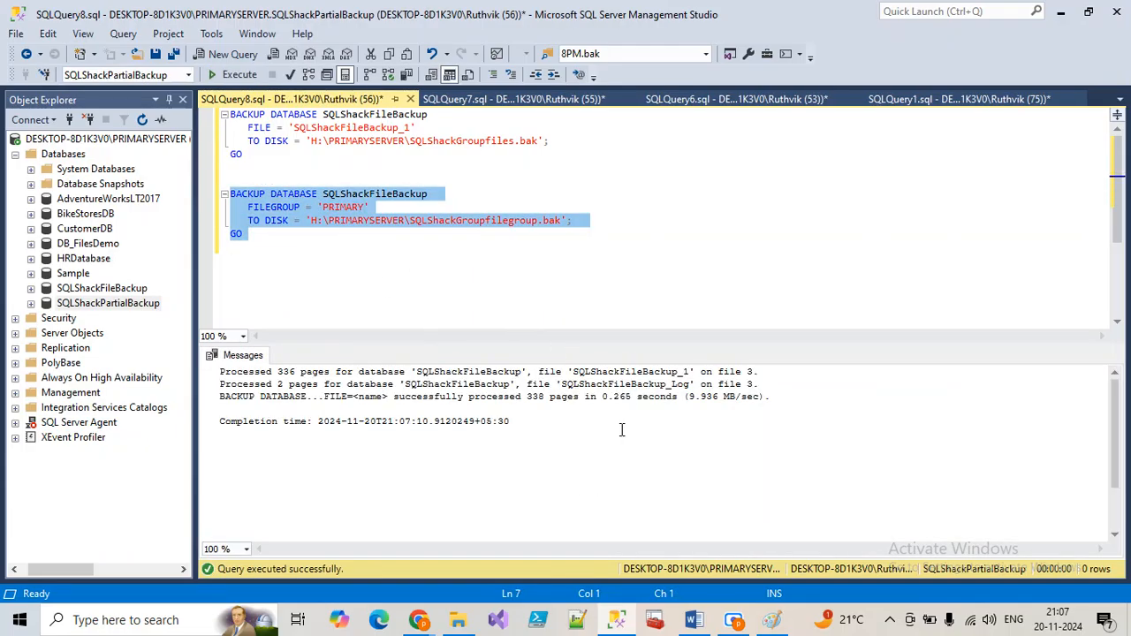
left_click(647, 371)
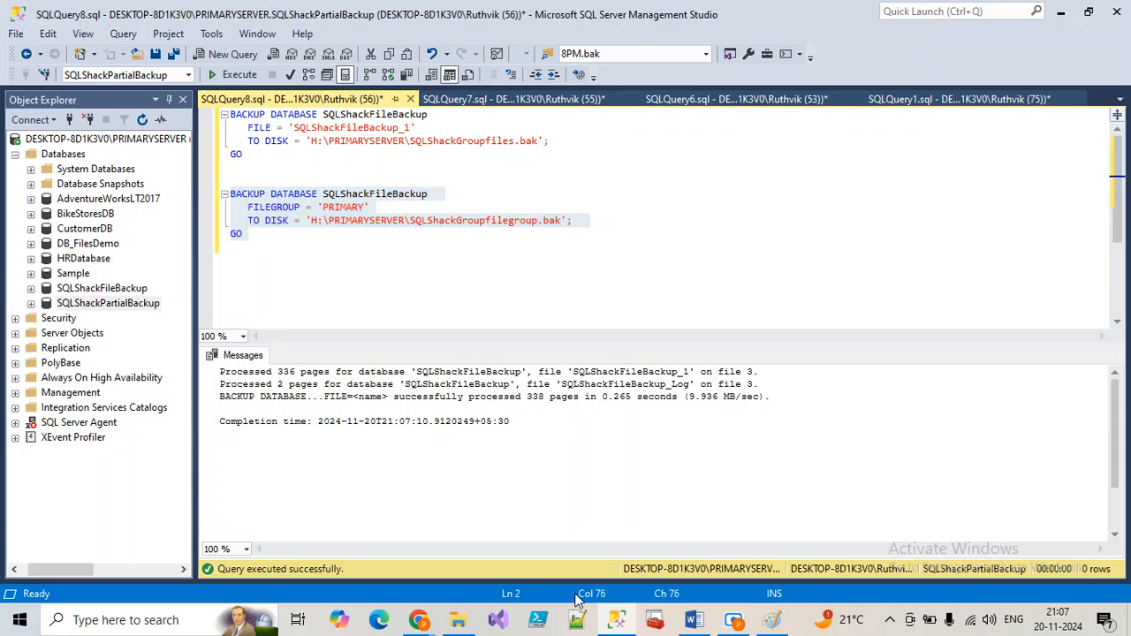
mouse_move(457, 621)
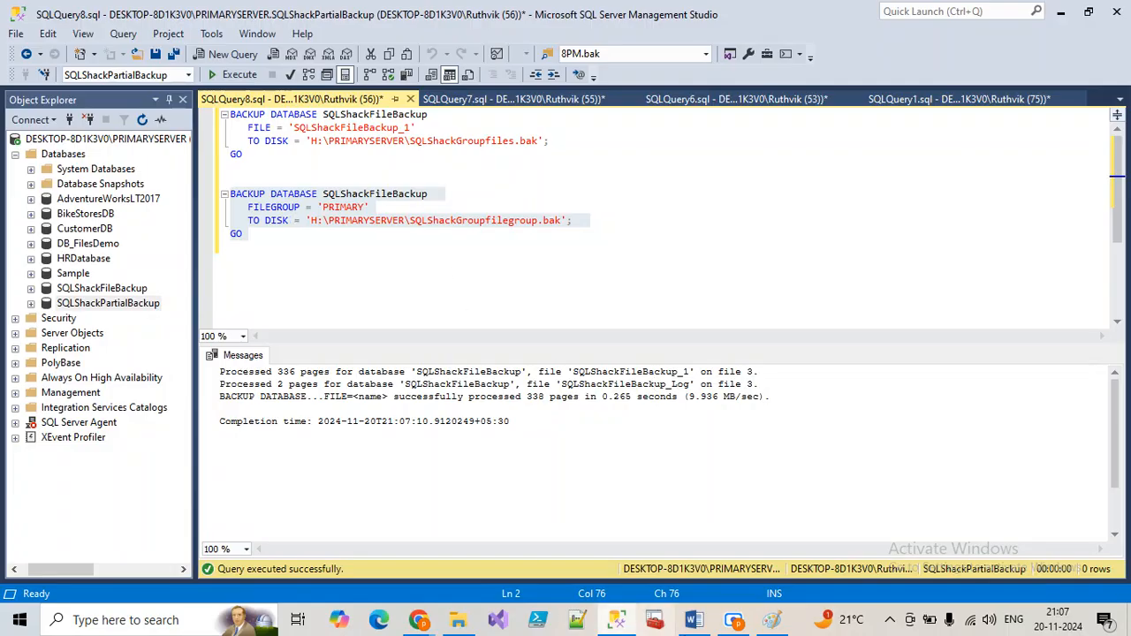
Switch to the Word notes and review the sections on partial backups, file and filegroup backups, and WITH options
left_click(697, 625)
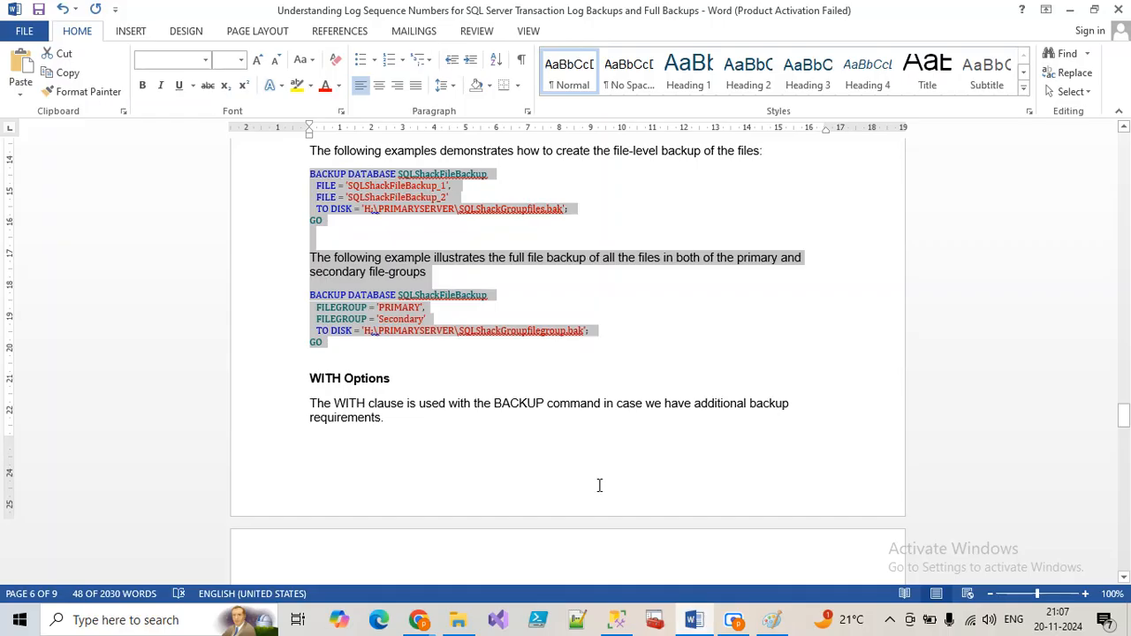
scroll(537, 408, "up", 6)
scroll(539, 428, "up", 3)
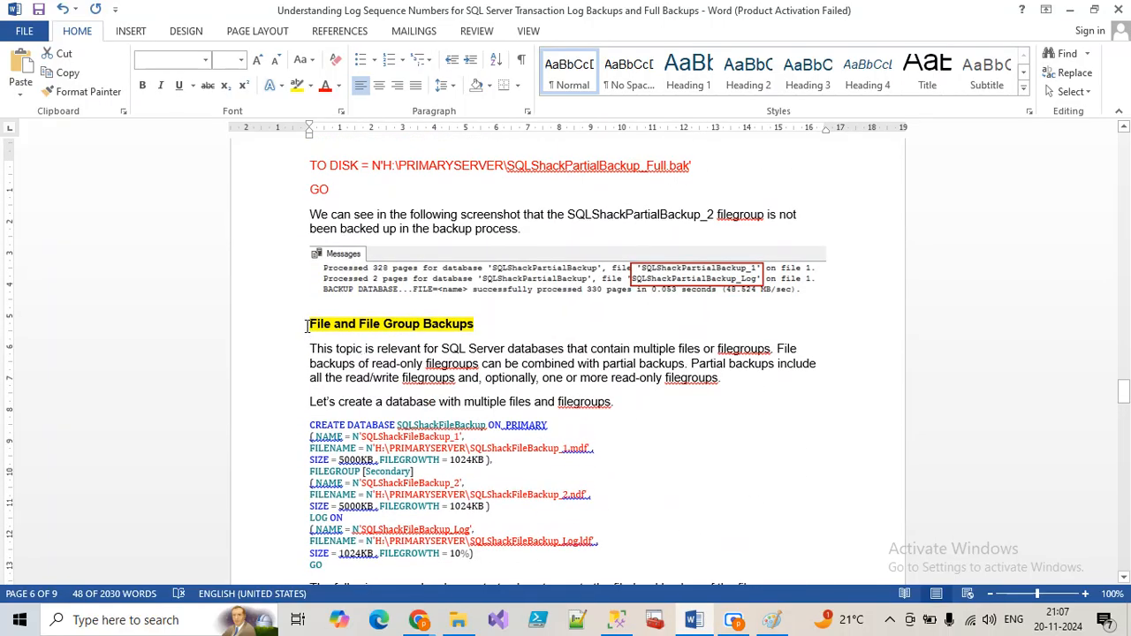
left_click_drag(306, 326, 481, 329)
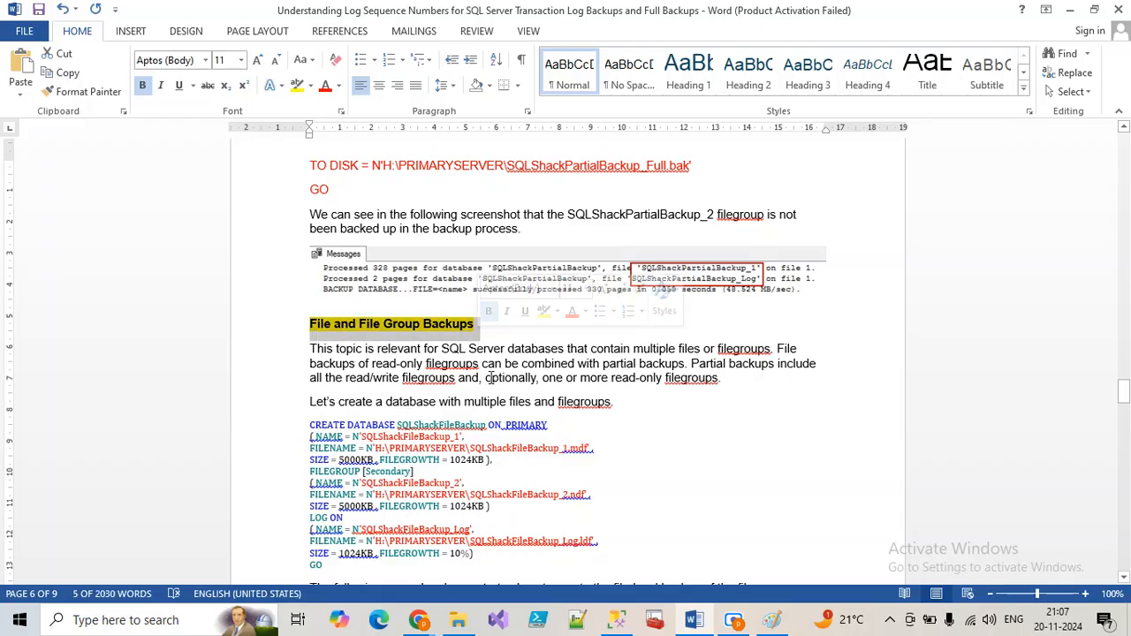
scroll(523, 489, "up", 3)
scroll(523, 488, "up", 9)
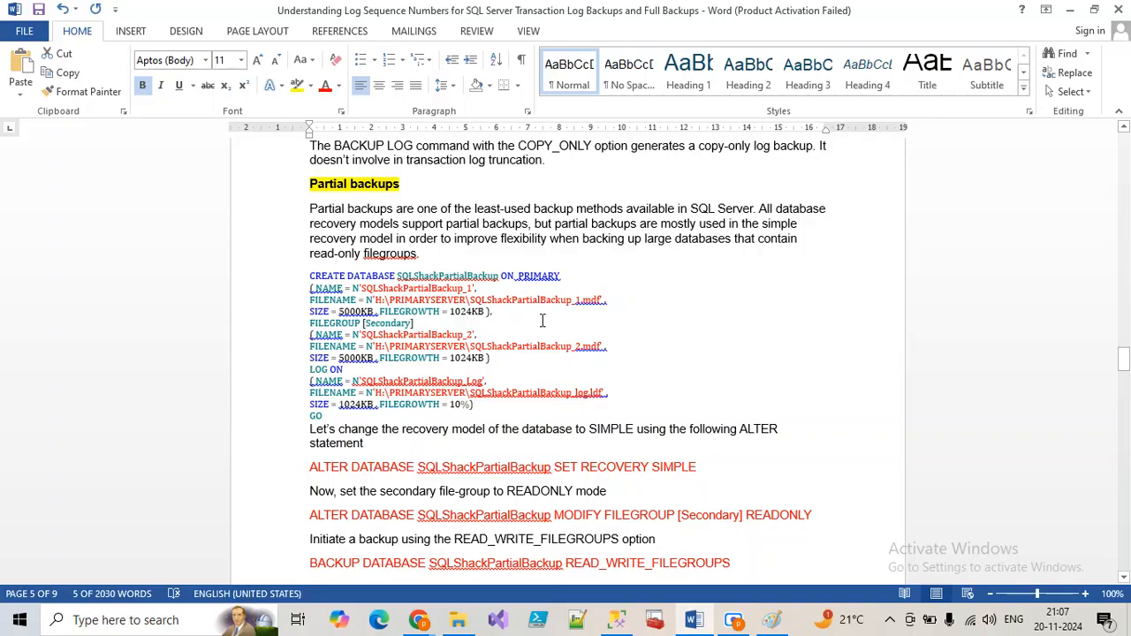
scroll(511, 395, "down", 10)
scroll(512, 394, "down", 3)
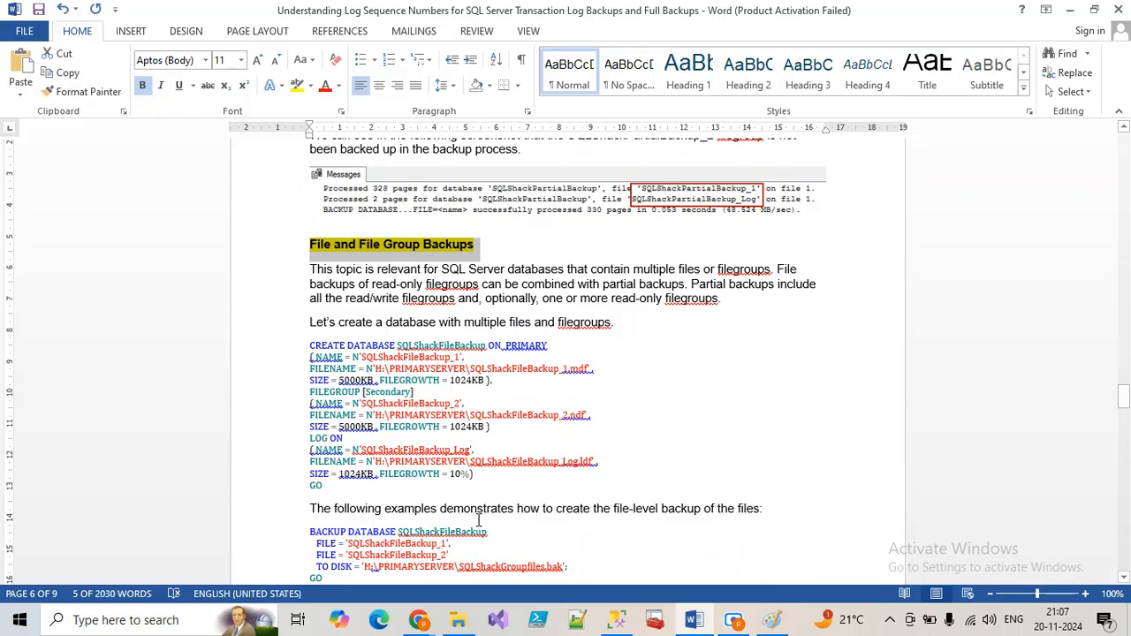
scroll(530, 560, "down", 4)
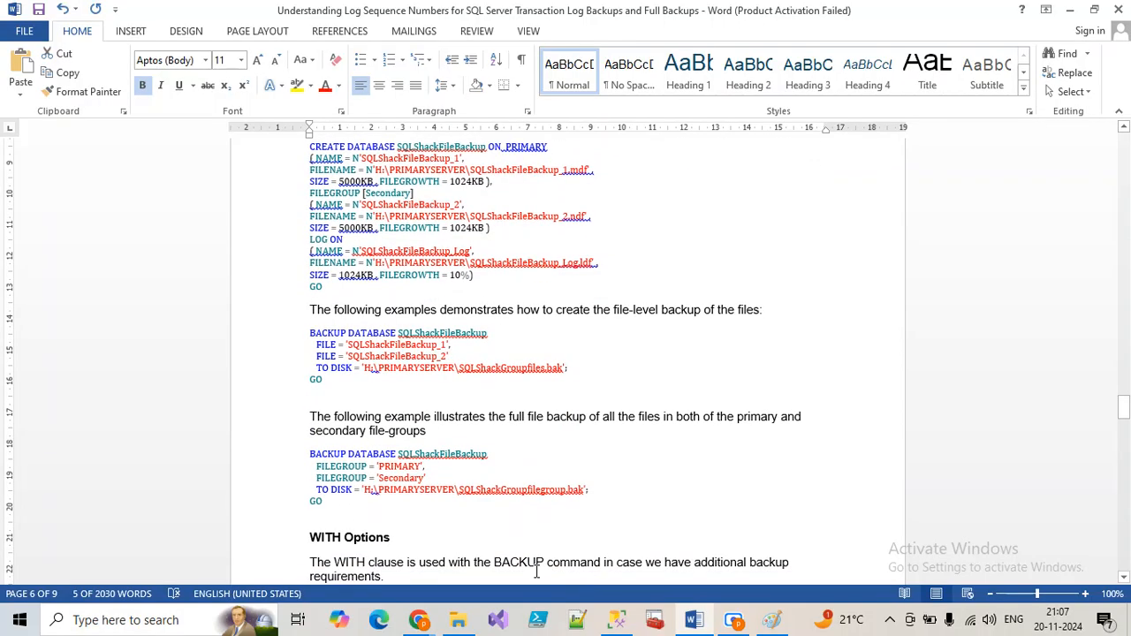
scroll(537, 571, "down", 2)
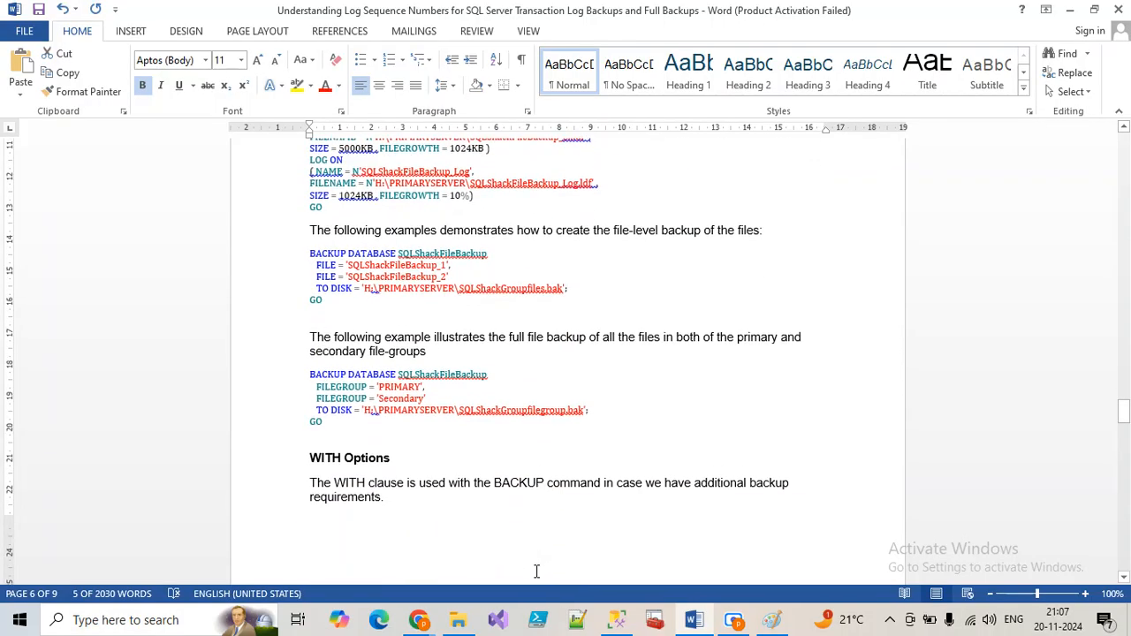
Return to Management Studio and open the backup settings for AdventureWorksLT2017 with the Full backup type
left_click(616, 619)
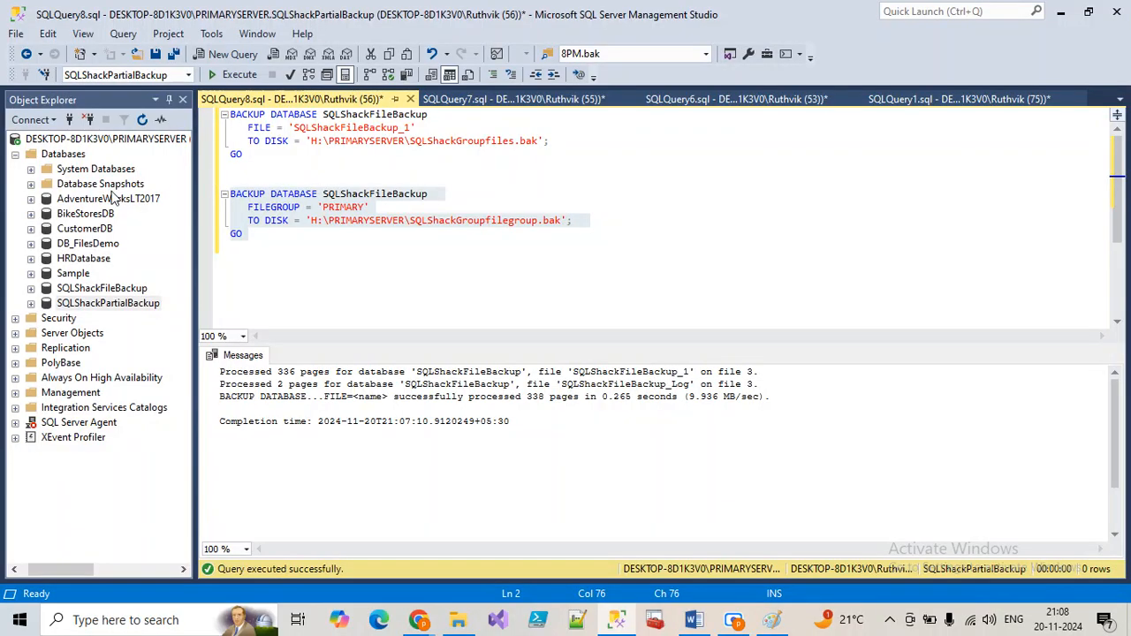
left_click(72, 201)
right_click(72, 201)
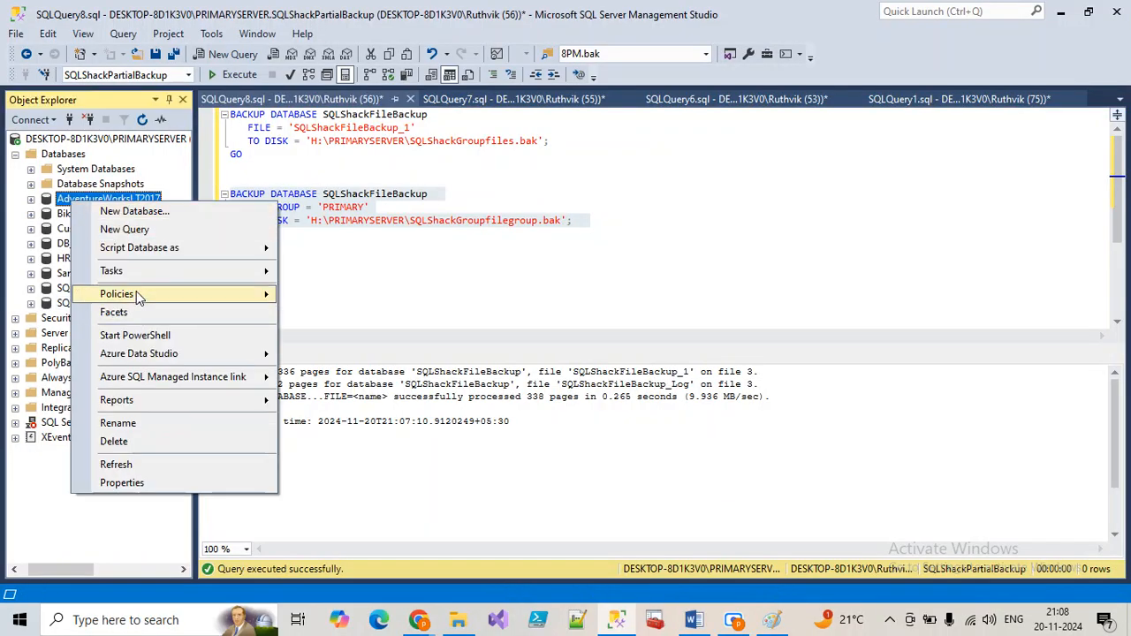
mouse_move(133, 271)
left_click(331, 233)
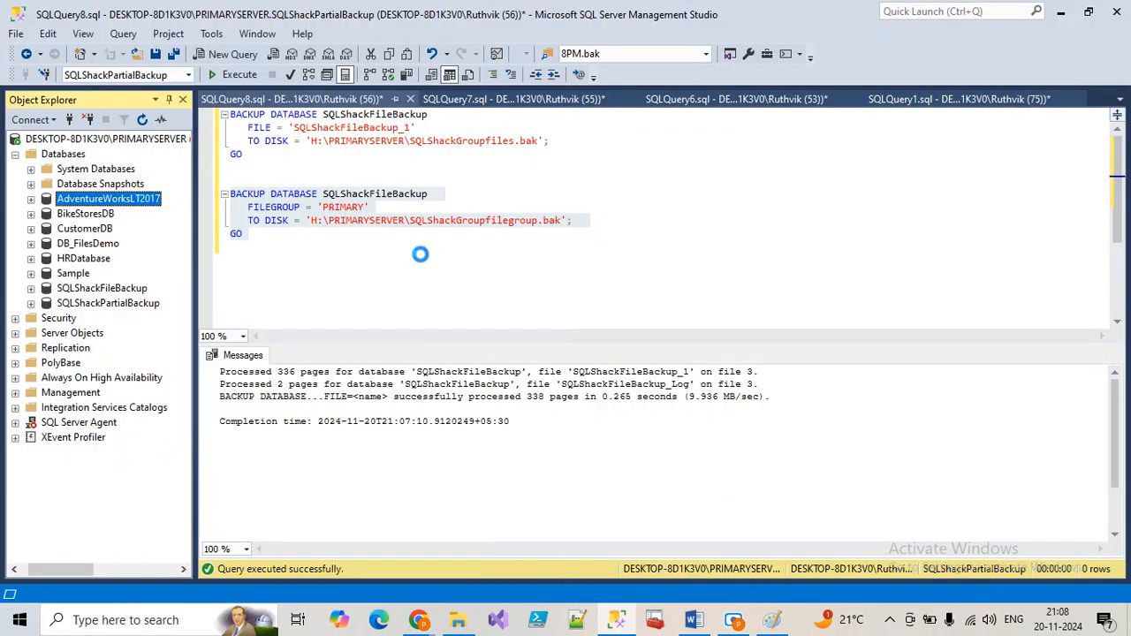
left_click(616, 160)
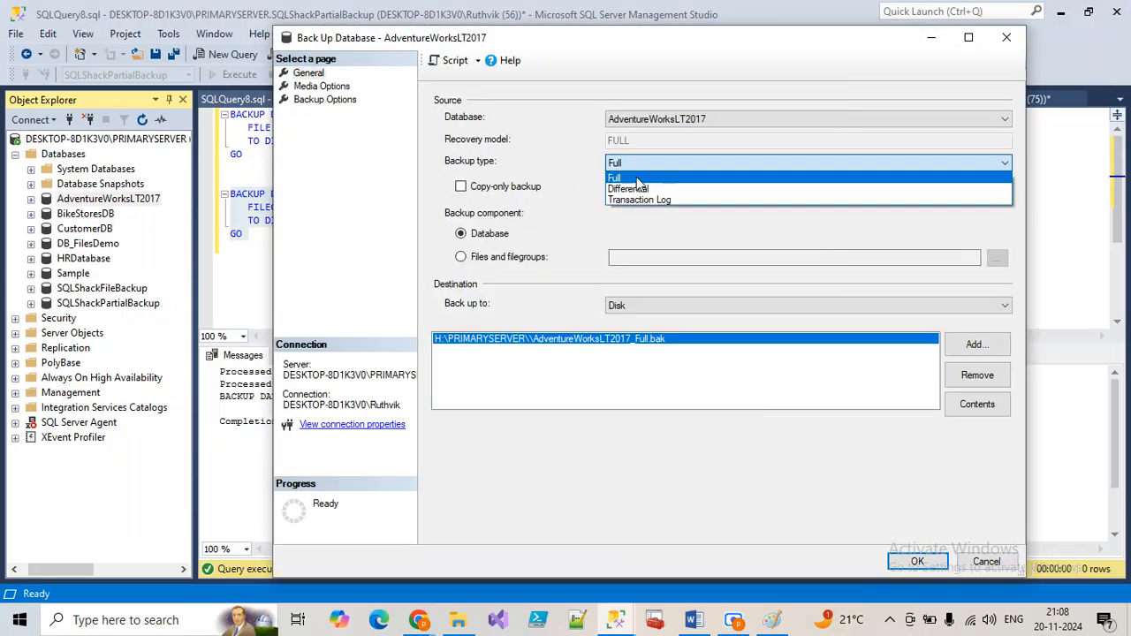
left_click(636, 174)
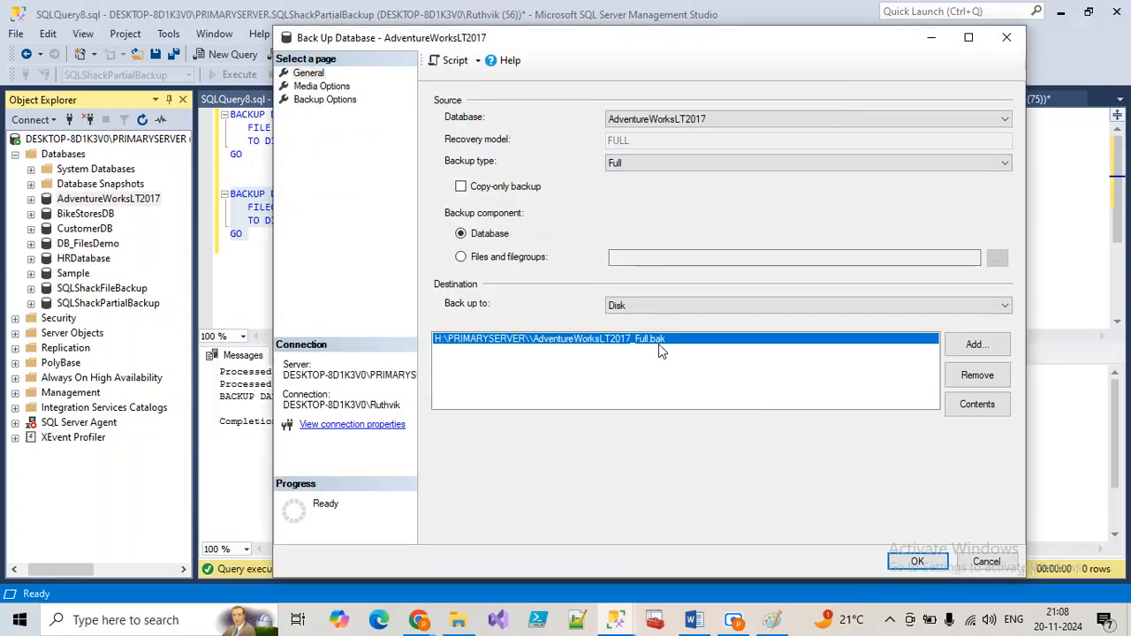
Set the AdventureWorksLT2017 backup type to Differential and generate its script in a new query window
left_click(620, 162)
left_click(630, 185)
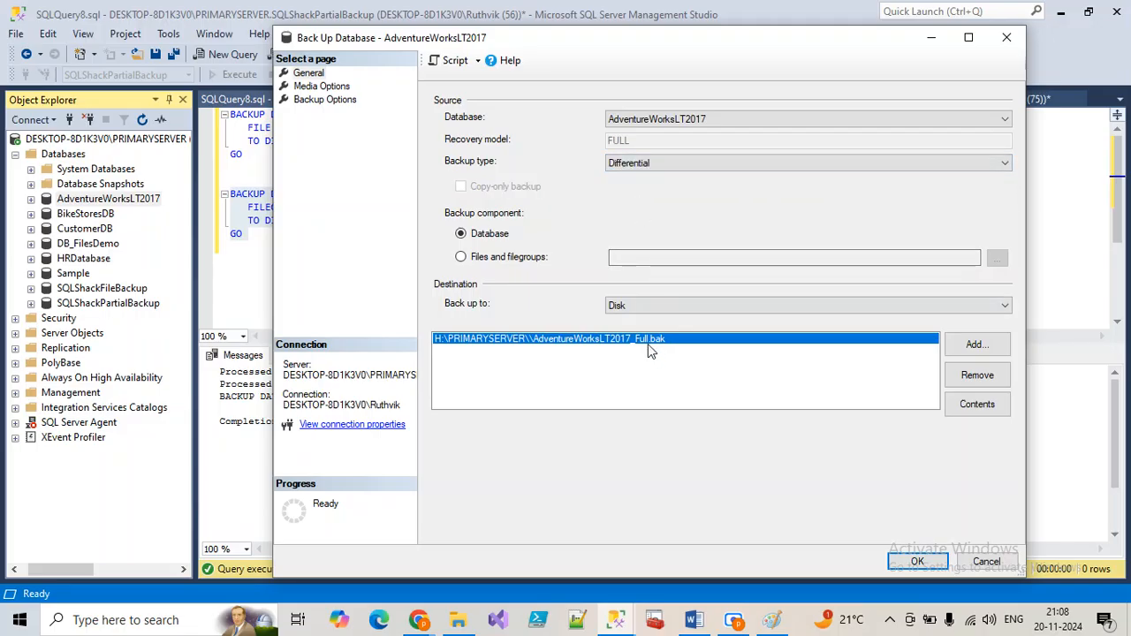
left_click(455, 60)
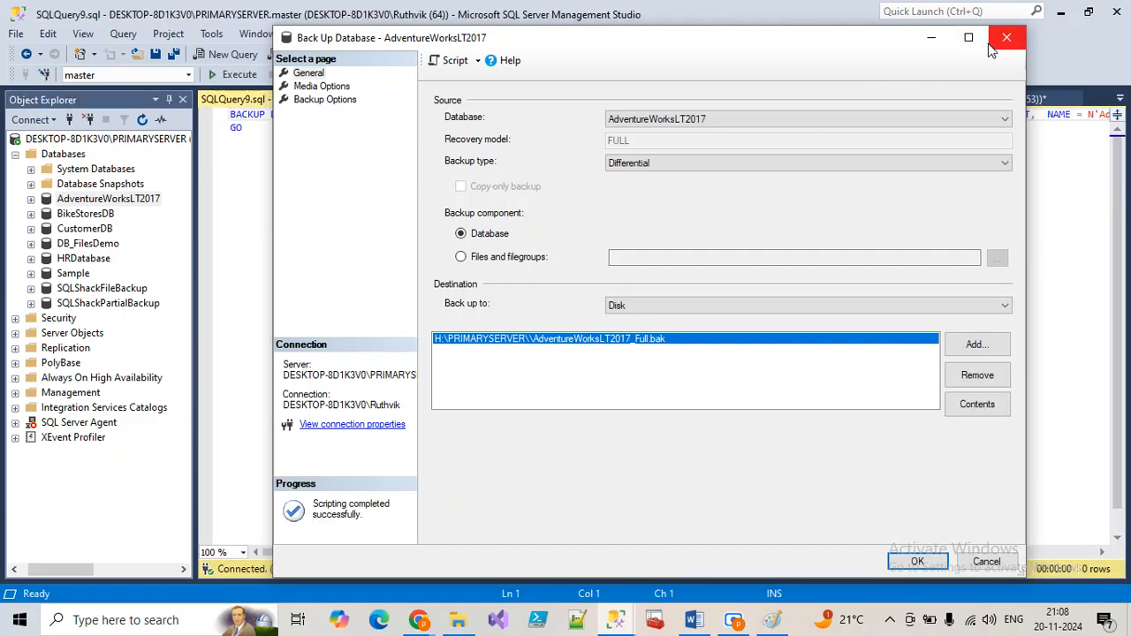
Generate separate scripts for the Full and Transaction Log backups of AdventureWorksLT2017
left_click(718, 163)
left_click(618, 179)
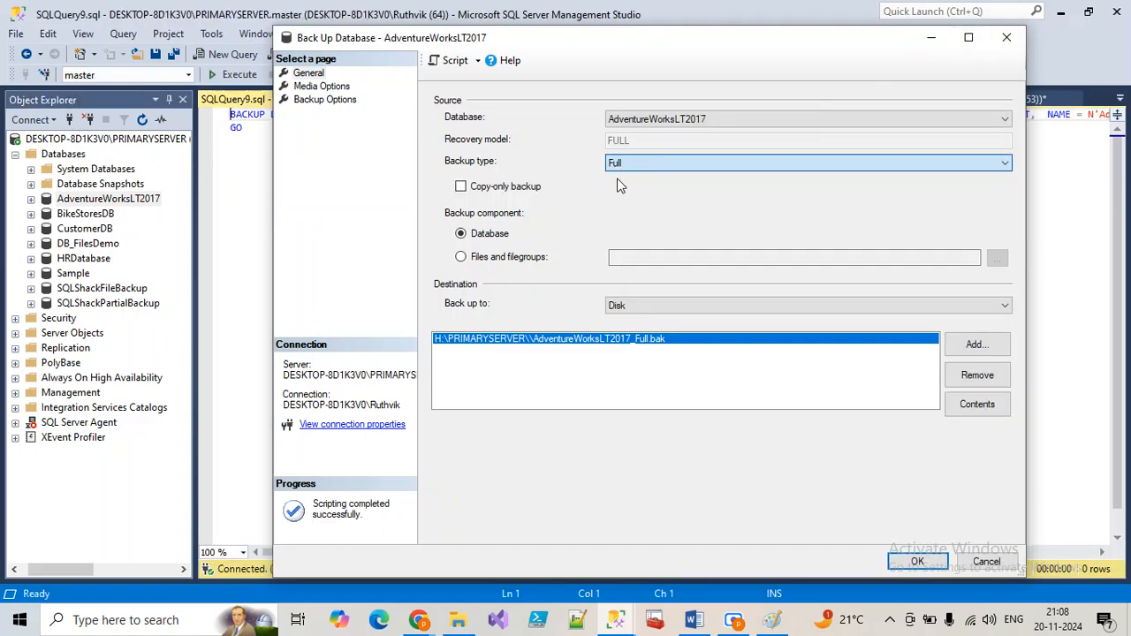
left_click(455, 60)
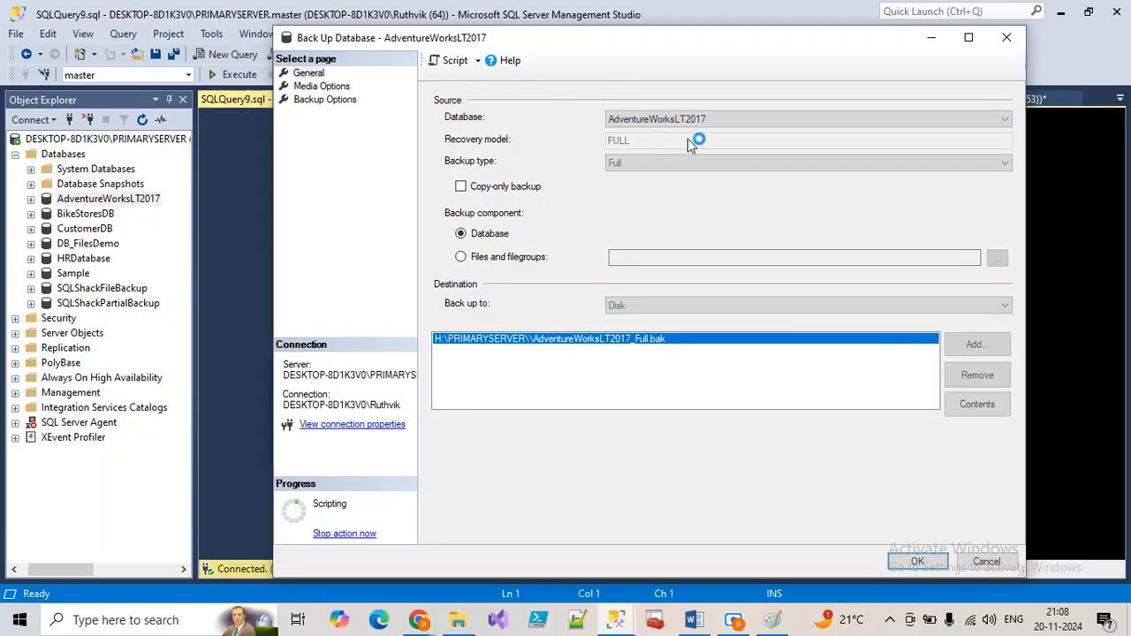
left_click(656, 162)
left_click(656, 200)
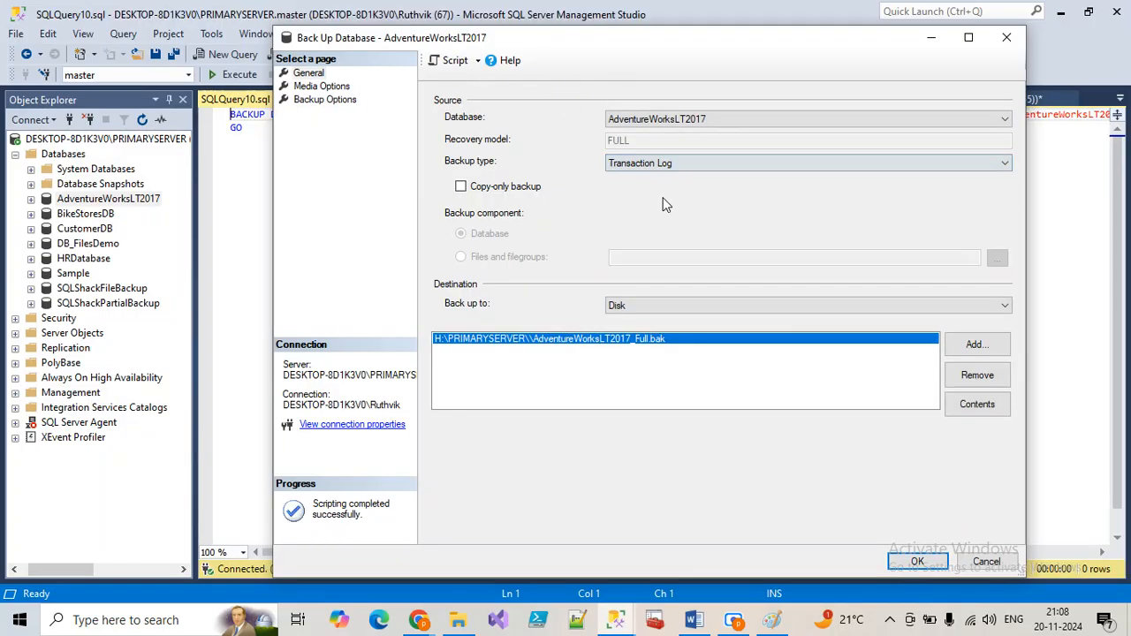
left_click(455, 60)
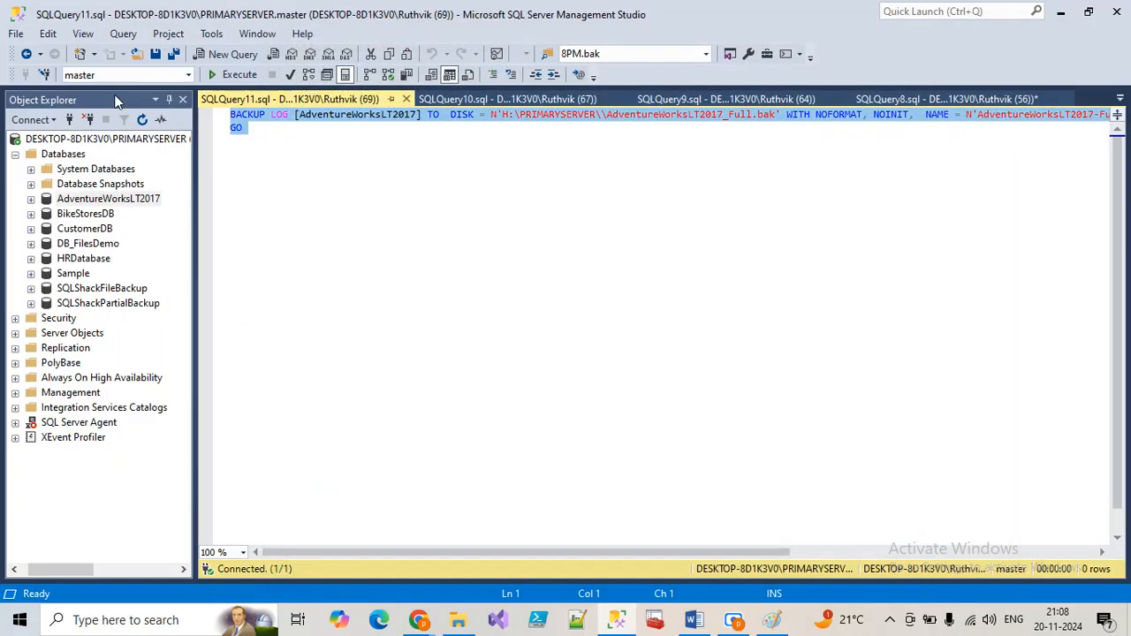
Move the BACKUP LOG script below the full backup script in SQLQuery10 and close the emptied SQLQuery11 without saving
key("Delete")
left_click(429, 99)
left_click(421, 186)
key("Return")
key("ctrl+v")
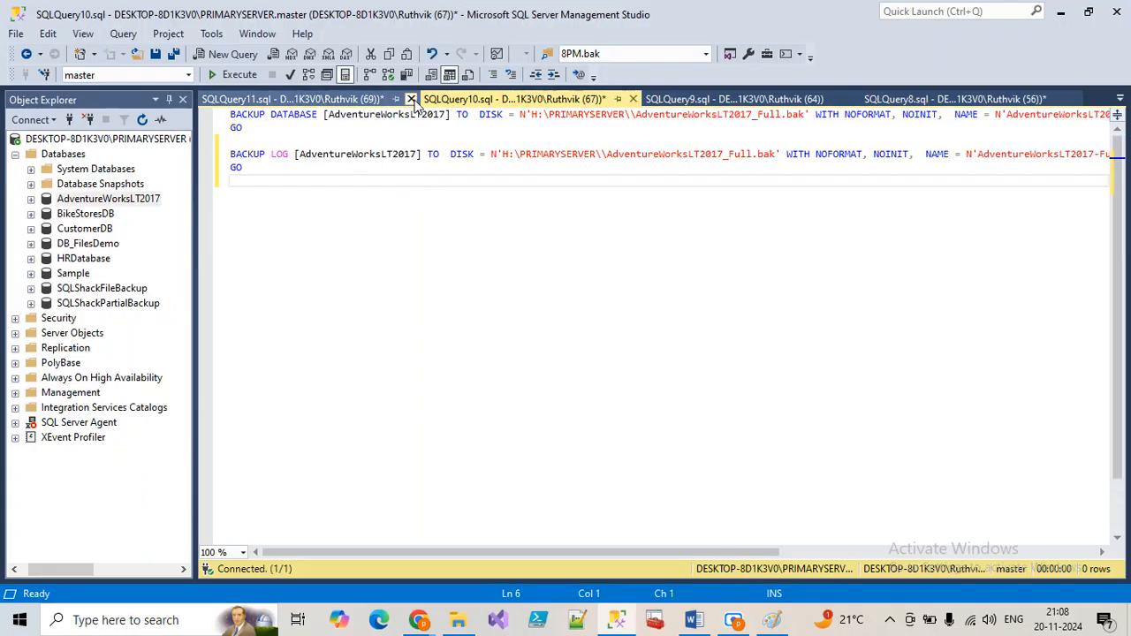
left_click(411, 99)
left_click(616, 406)
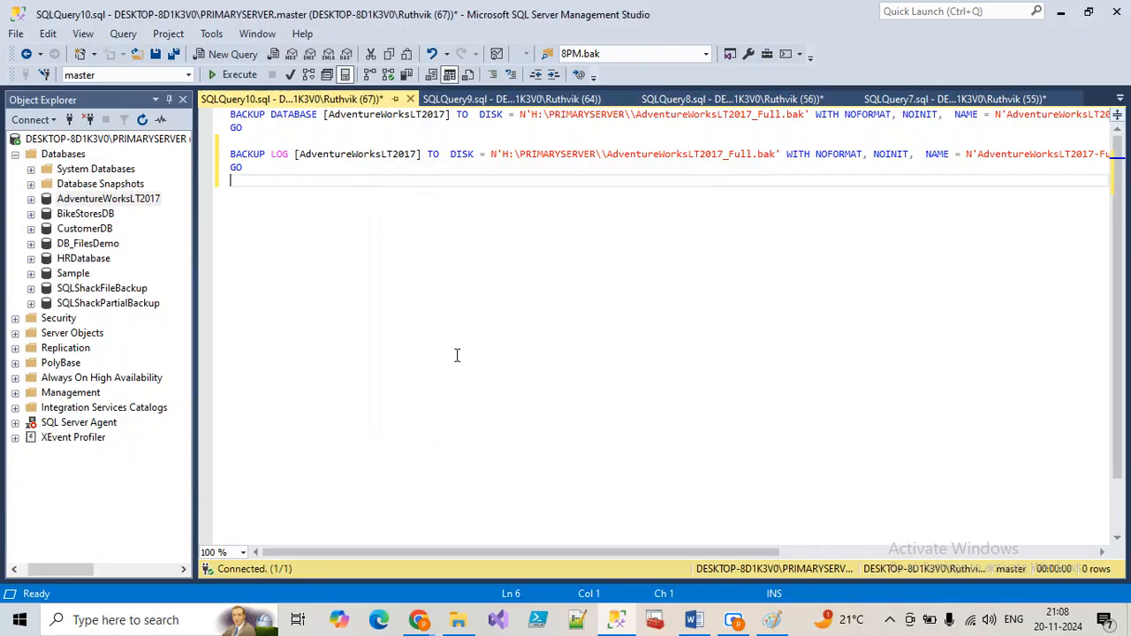
Move the full and log backup scripts below the differential one in SQLQuery9 and close the emptied SQLQuery10 without saving
key("ctrl+a")
key("ctrl+c")
key("Delete")
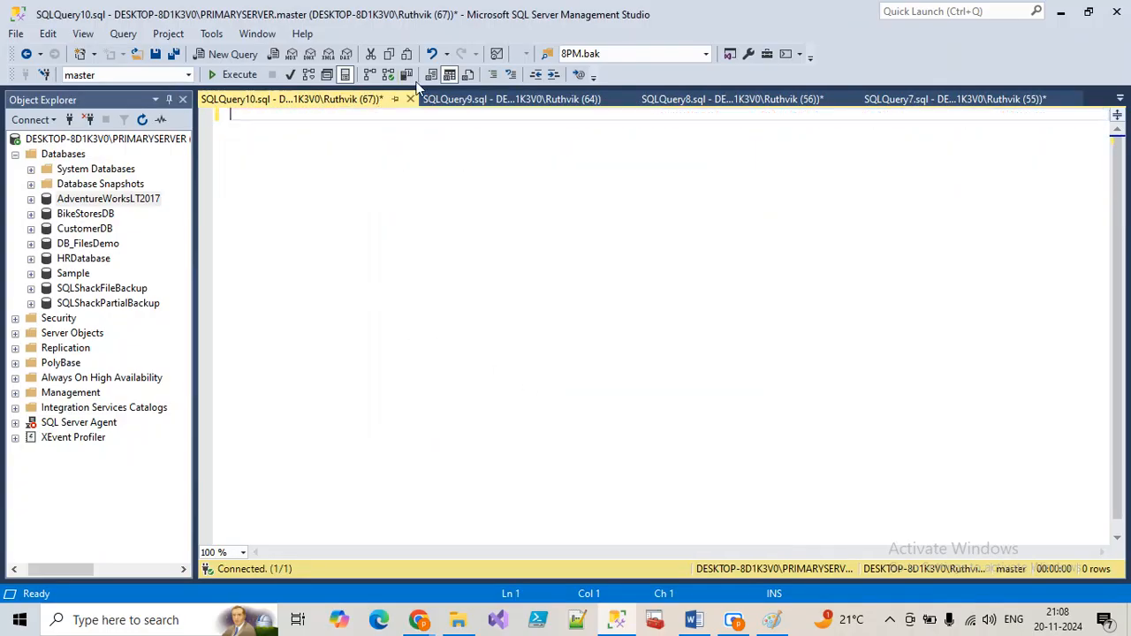
left_click(466, 101)
key("Return")
key("ctrl+v")
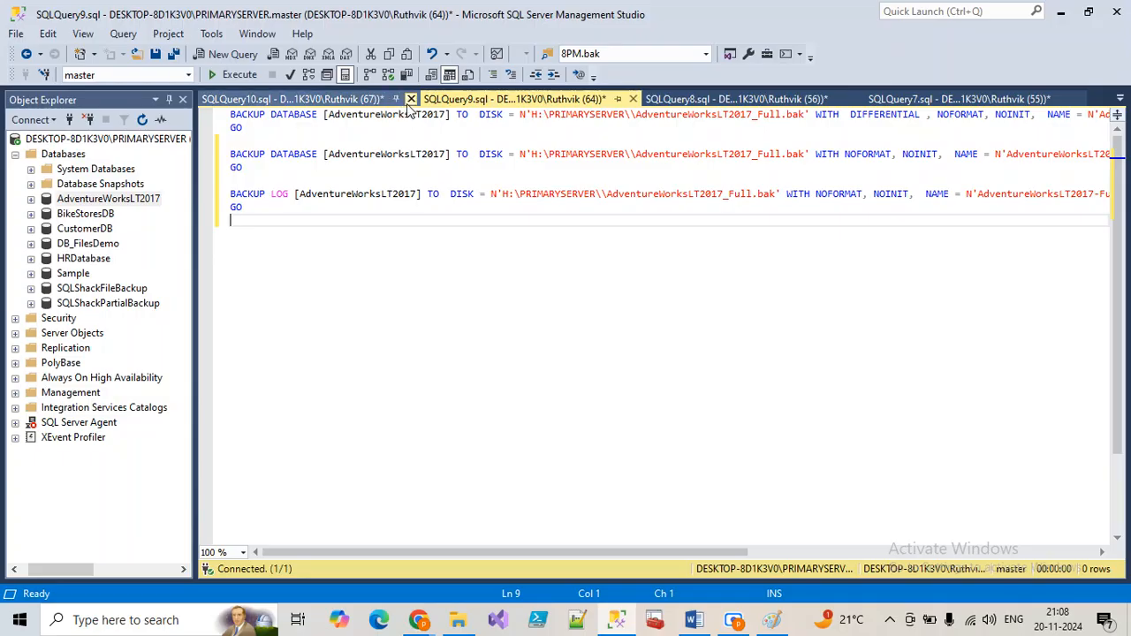
left_click(622, 414)
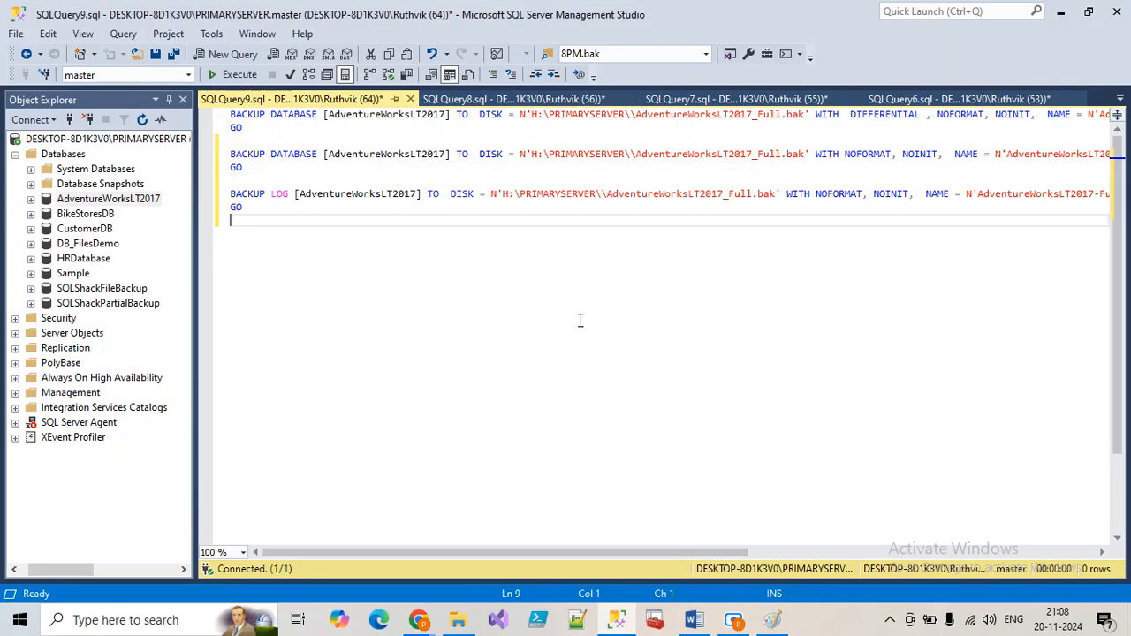
Move the differential backup statement between the full backup and log backup statements
left_click_drag(285, 131, 210, 105)
key("ctrl+c")
key("Delete")
left_click(260, 168)
key("Return")
key("ctrl+v")
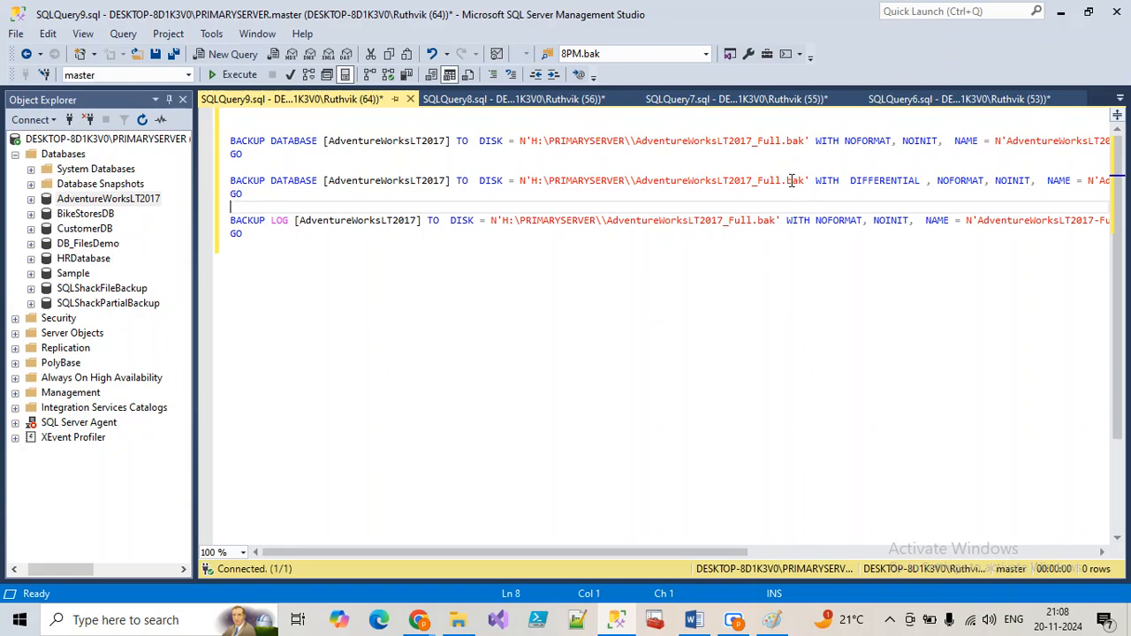
Change the file extension in the BACKUP LOG statement's disk path to trn
left_click_drag(787, 180, 804, 180)
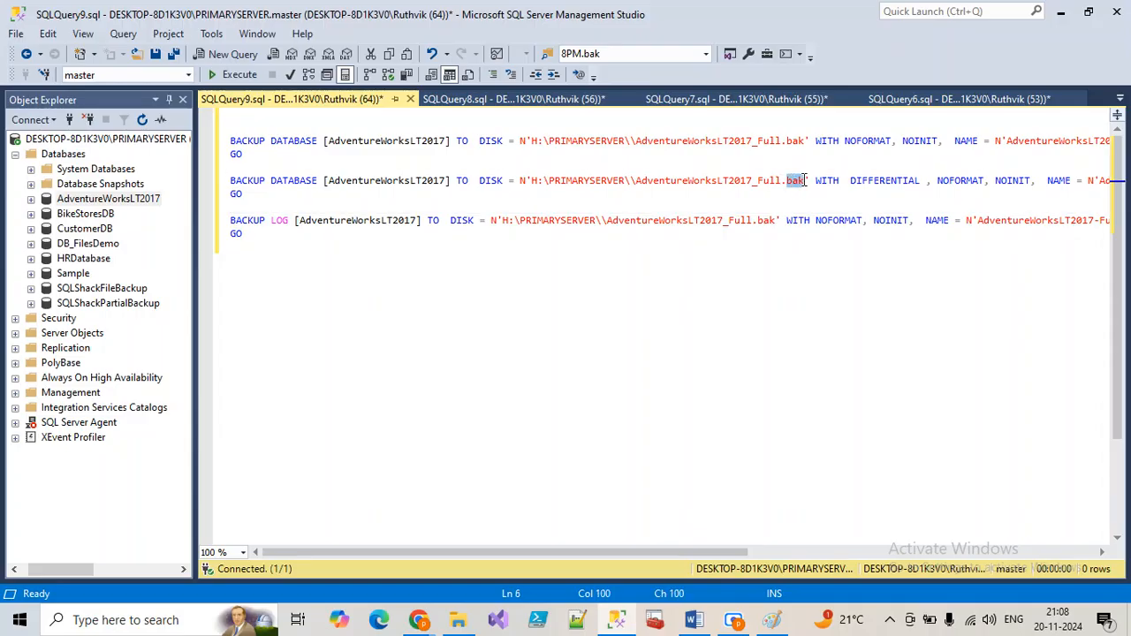
left_click(795, 142)
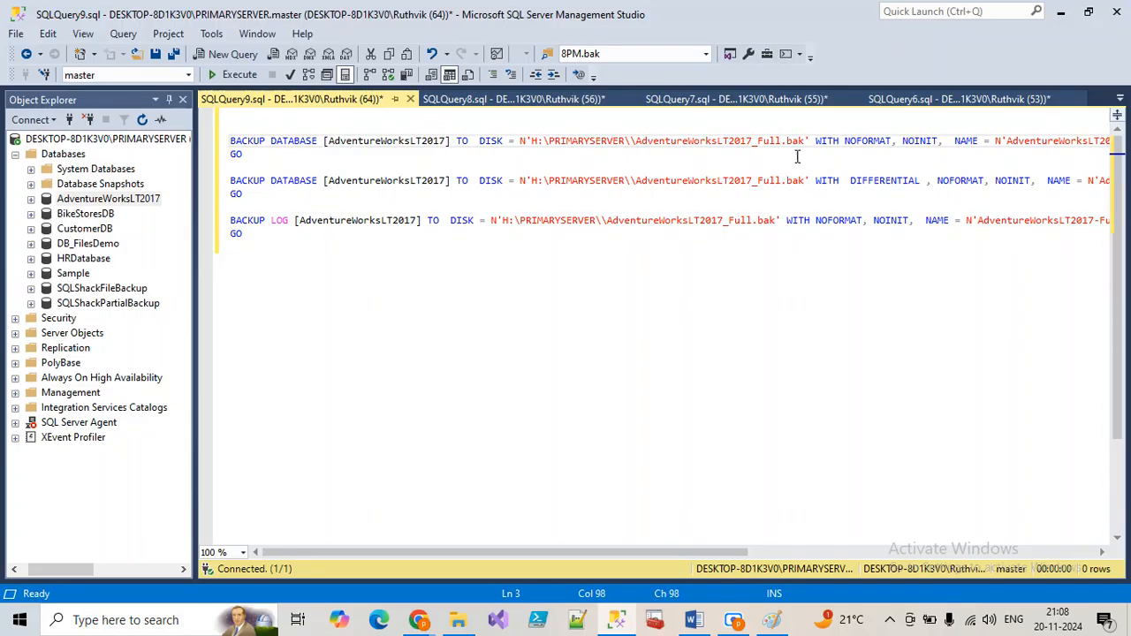
left_click(791, 168)
left_click_drag(758, 224, 779, 225)
type("trn")
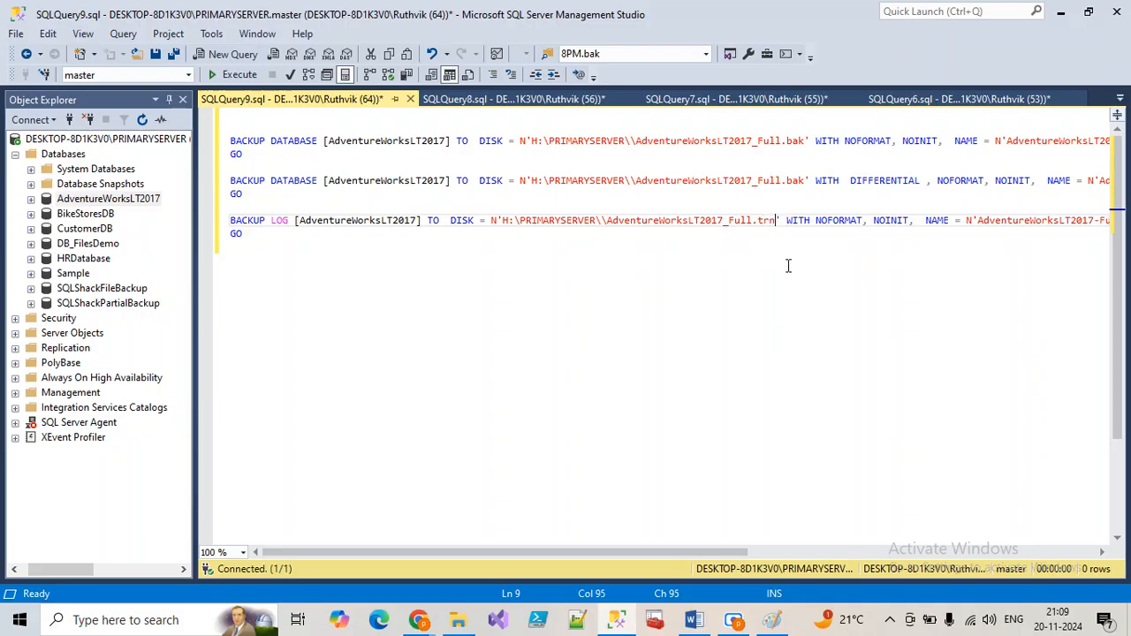
left_click(788, 275)
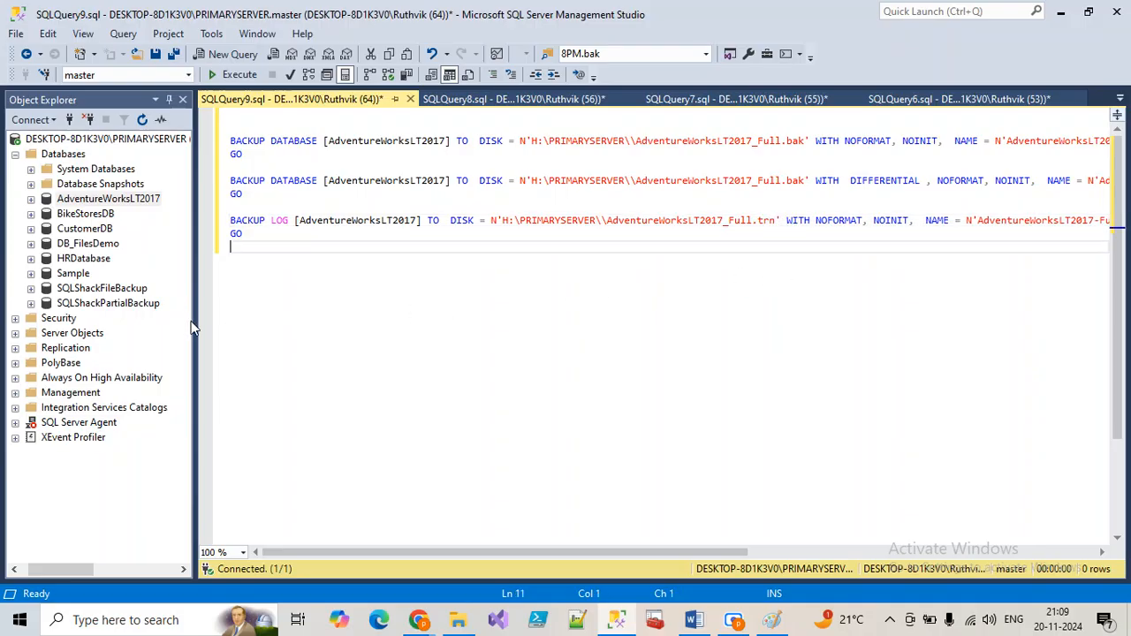
Compare the backup file extensions used in the log, differential and full backup statements
left_click_drag(755, 220, 778, 223)
left_click_drag(781, 181, 805, 183)
left_click_drag(781, 140, 805, 144)
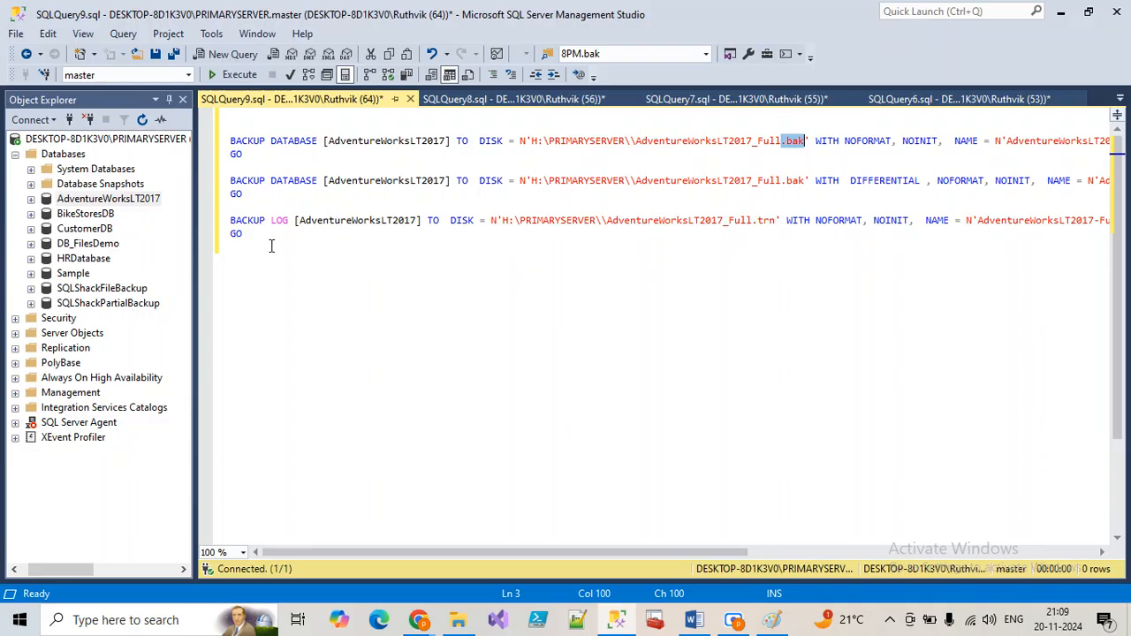
Try bak as the file extension in the log backup's disk path, then restore trn and compare it with the other statements
left_click_drag(757, 220, 777, 222)
type("bak")
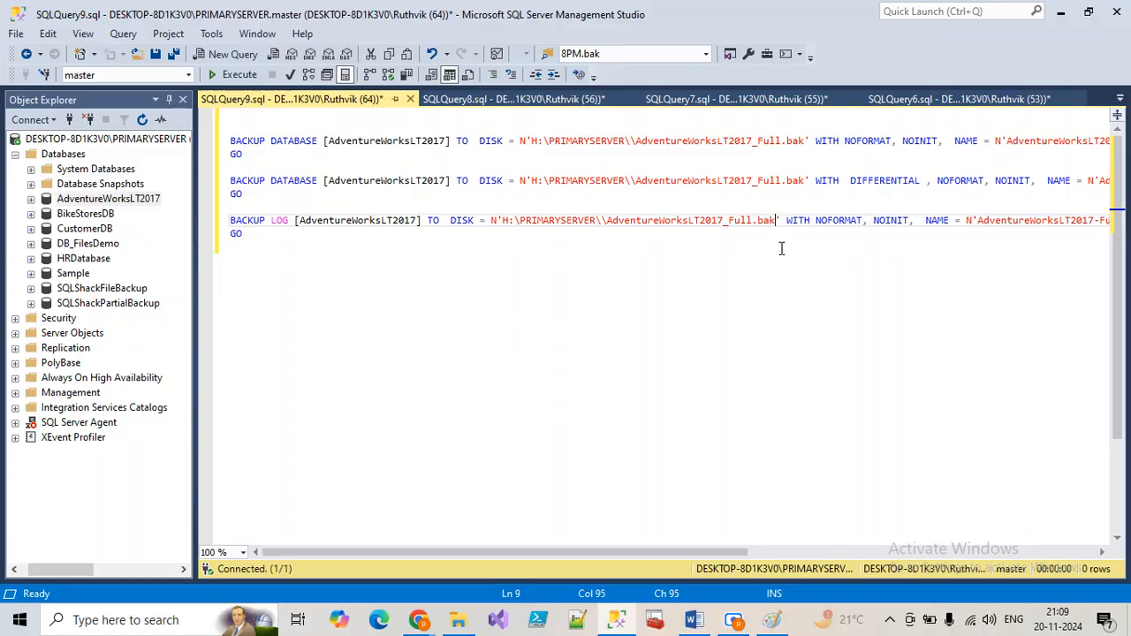
key("BackSpace")
key("ctrl+z")
left_click_drag(757, 222, 768, 221)
type("trn")
left_click_drag(449, 555, 395, 551)
left_click_drag(810, 140, 827, 235)
left_click(799, 181)
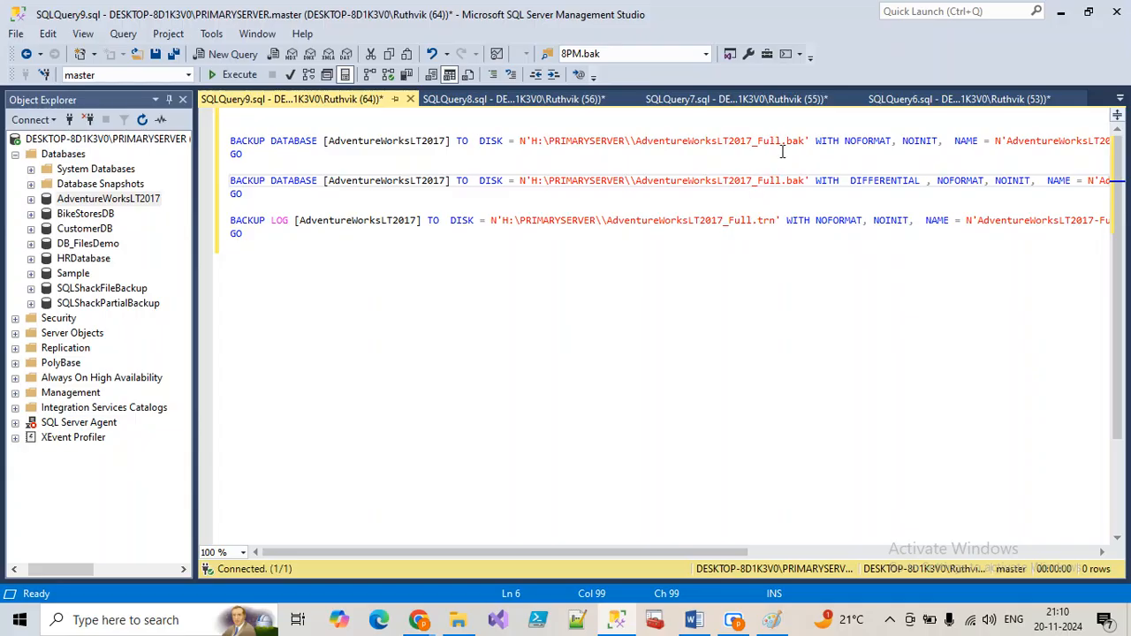
Remove the duplicate backslash after PRIMARYSERVER from the disk paths of the full, differential and log backup statements
left_click(630, 180)
key("Delete")
left_click(637, 142)
key("BackSpace")
left_click(608, 222)
key("BackSpace")
left_click(707, 316)
Examine the WITH clauses of the full, differential and log backup statements
left_click_drag(576, 554, 759, 555)
left_click_drag(482, 141, 1117, 144)
left_click_drag(441, 181, 1114, 182)
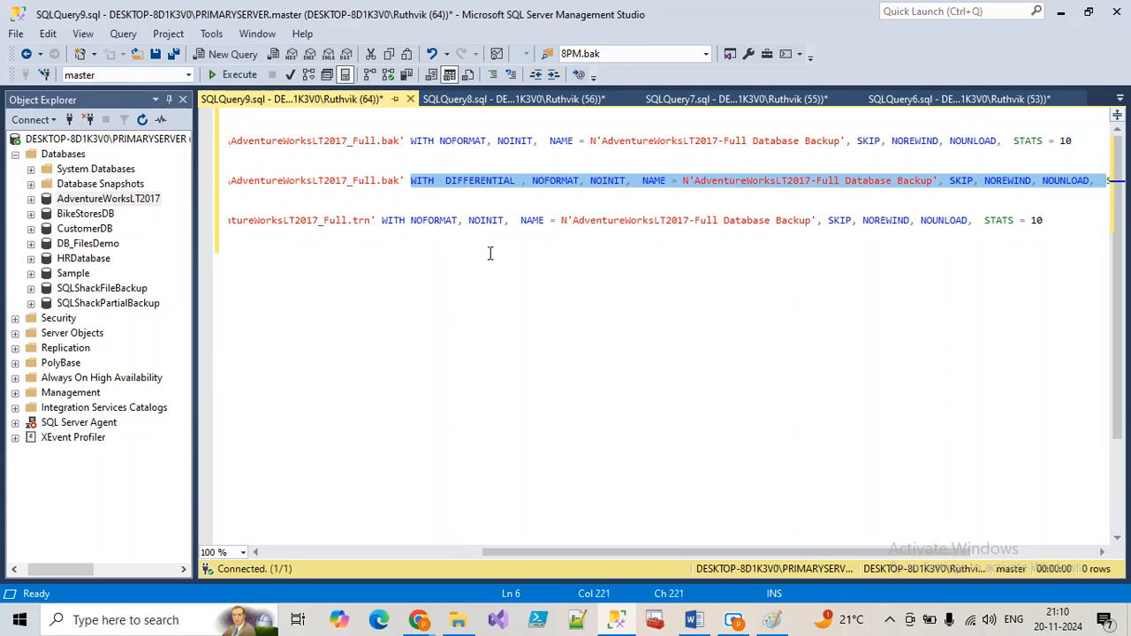
left_click_drag(384, 224, 525, 240)
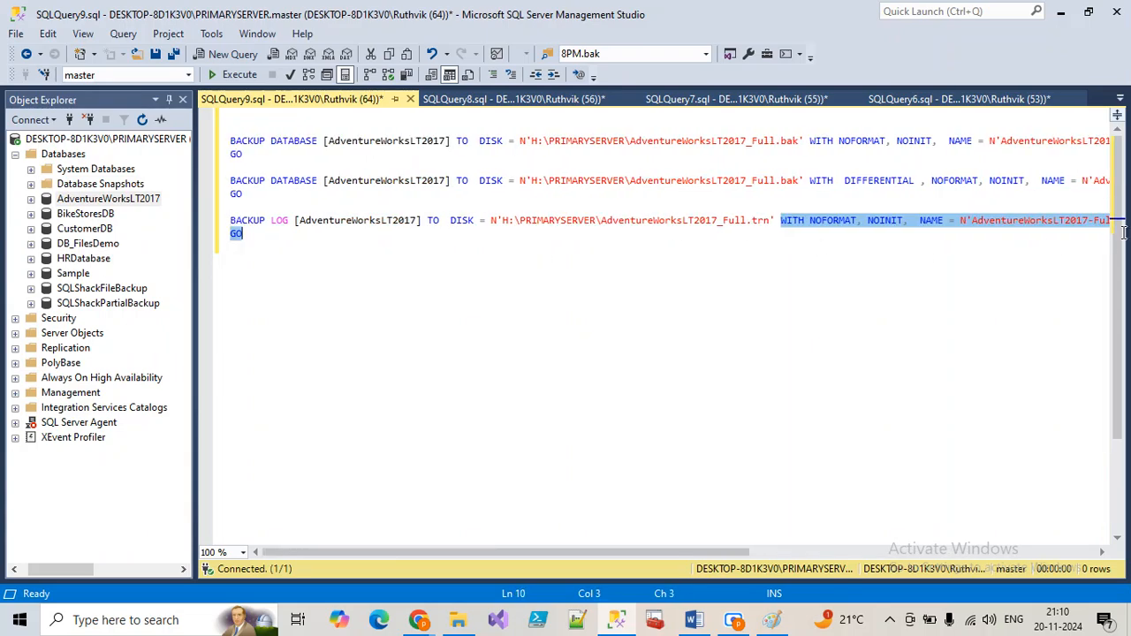
left_click_drag(448, 553, 656, 553)
left_click(414, 425)
triple_click(444, 146)
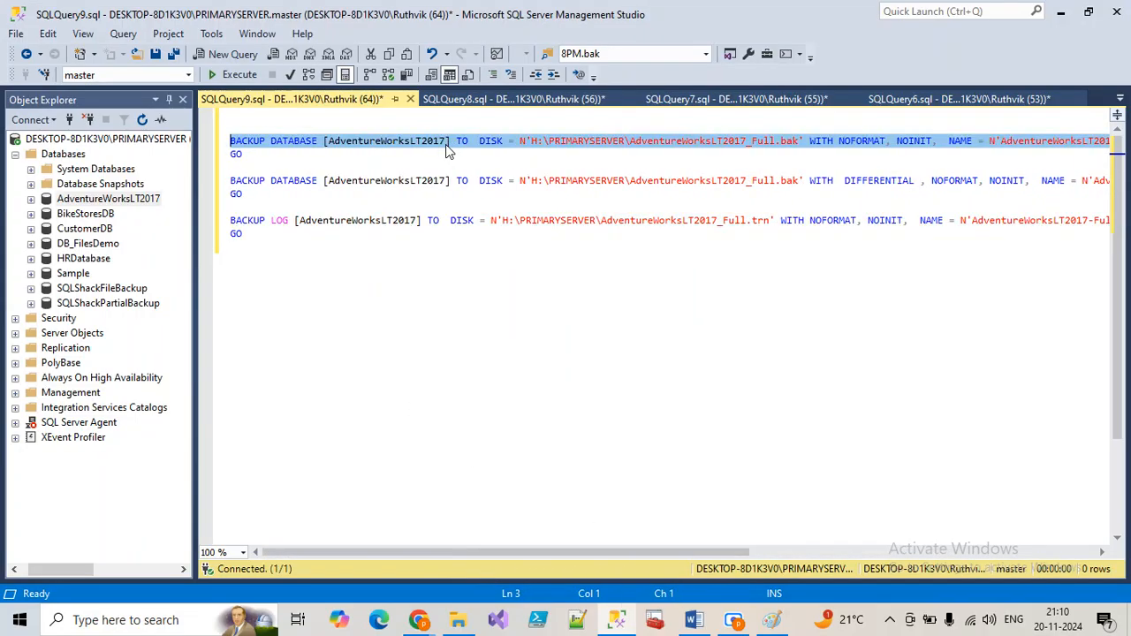
left_click(385, 319)
Try to run the AdventureWorksLT2017 full backup statement only up to its disk path, leaving out the WITH options
double_click(822, 144)
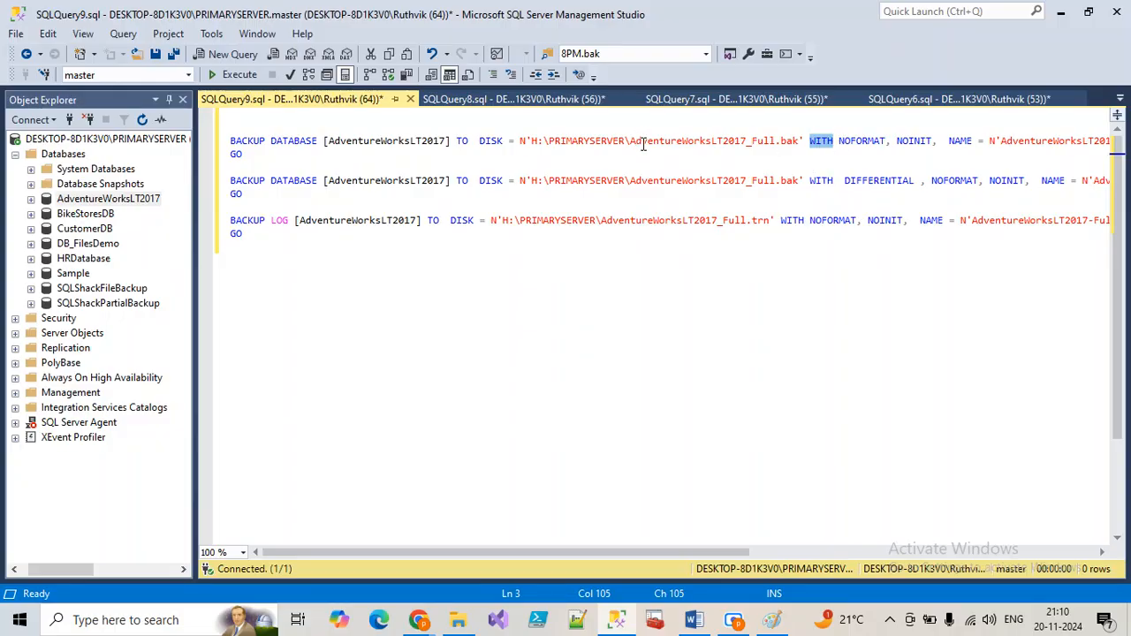
left_click(803, 141)
key("shift+Down")
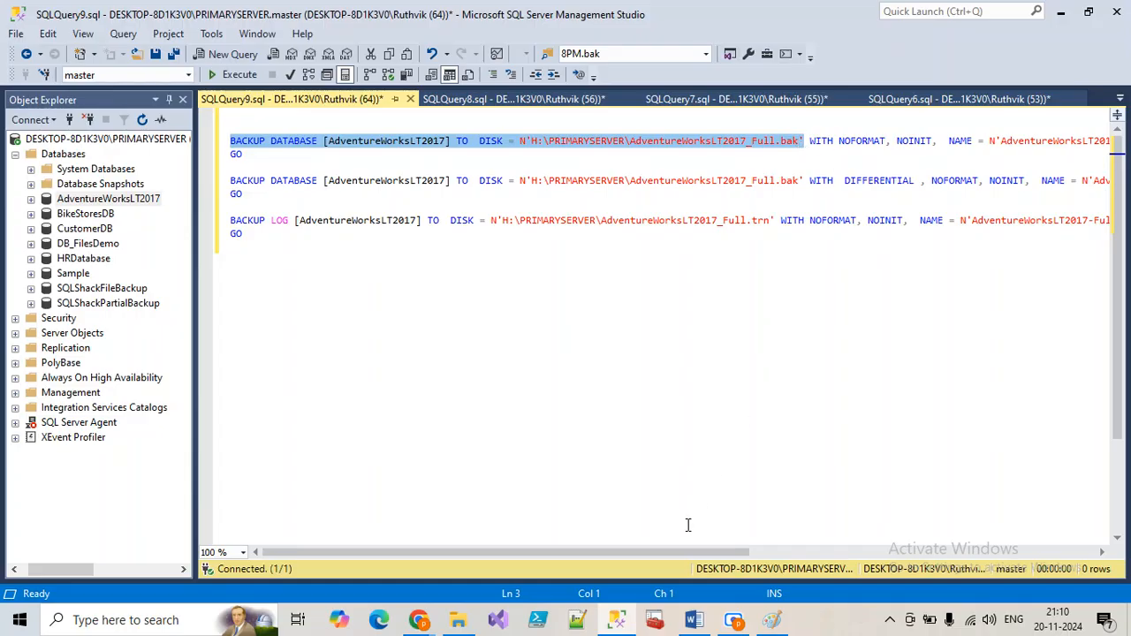
left_click_drag(670, 555, 875, 554)
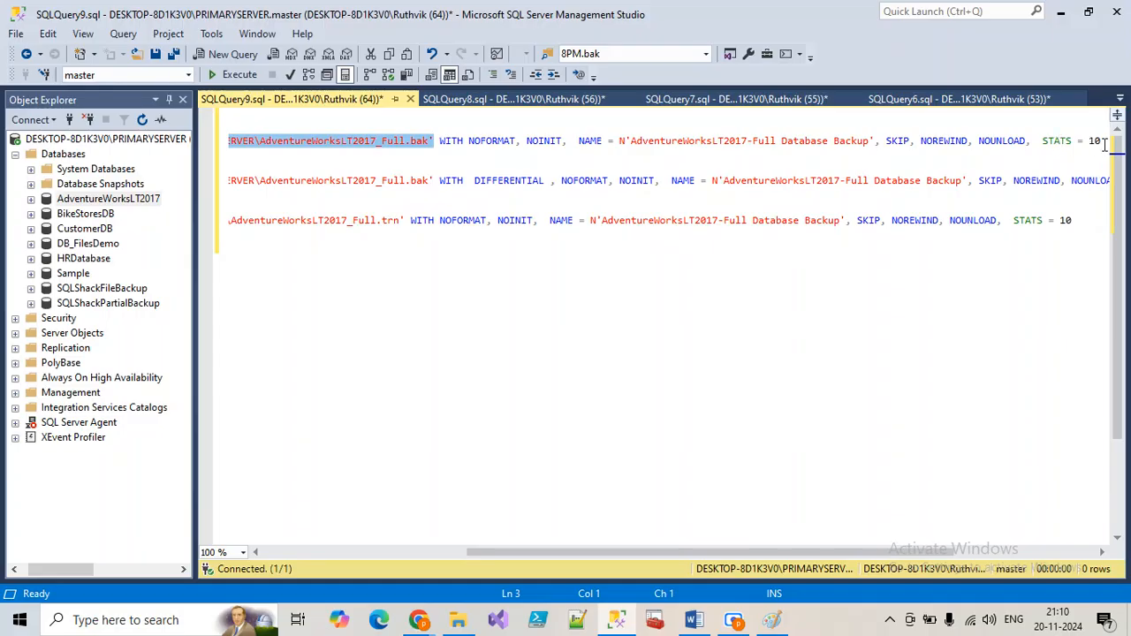
left_click_drag(1101, 141, 1046, 145)
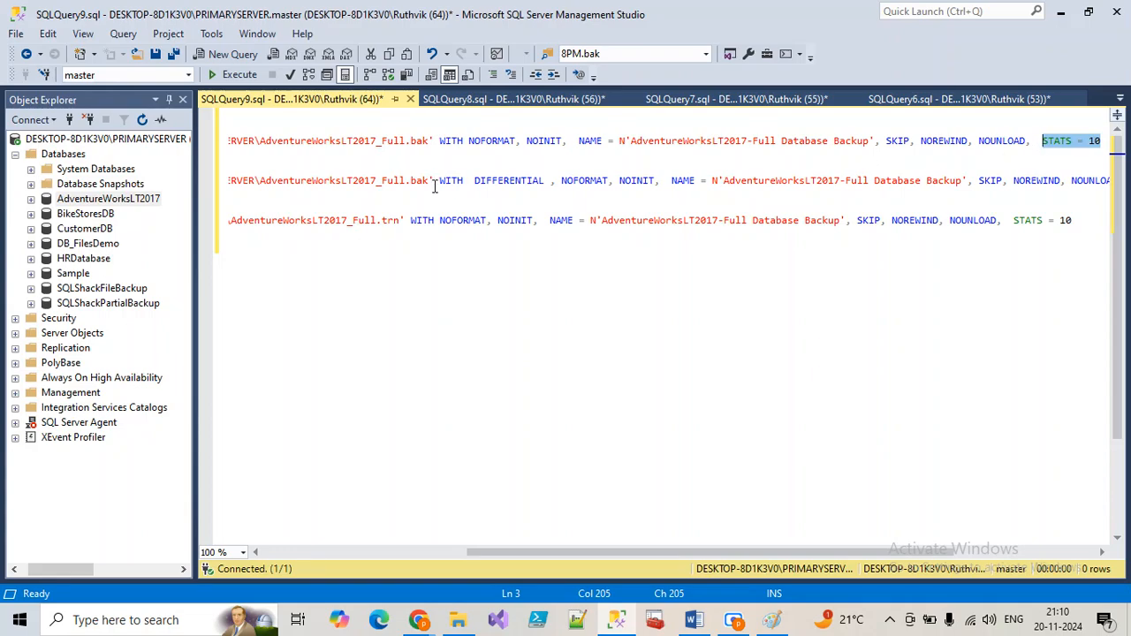
left_click_drag(432, 141, 177, 146)
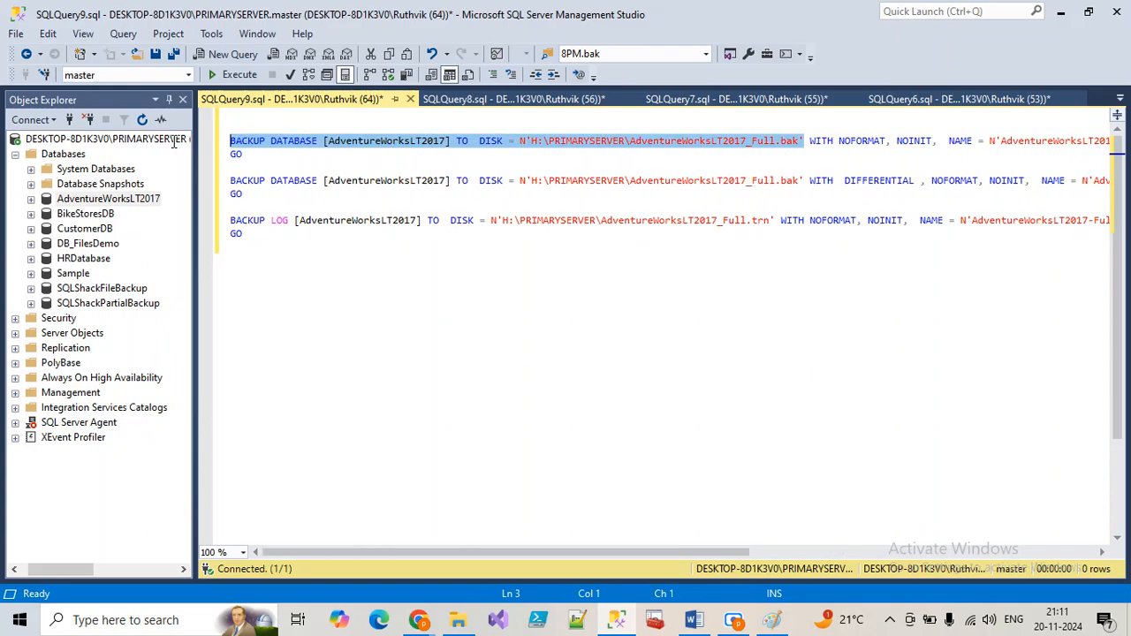
left_click(231, 74)
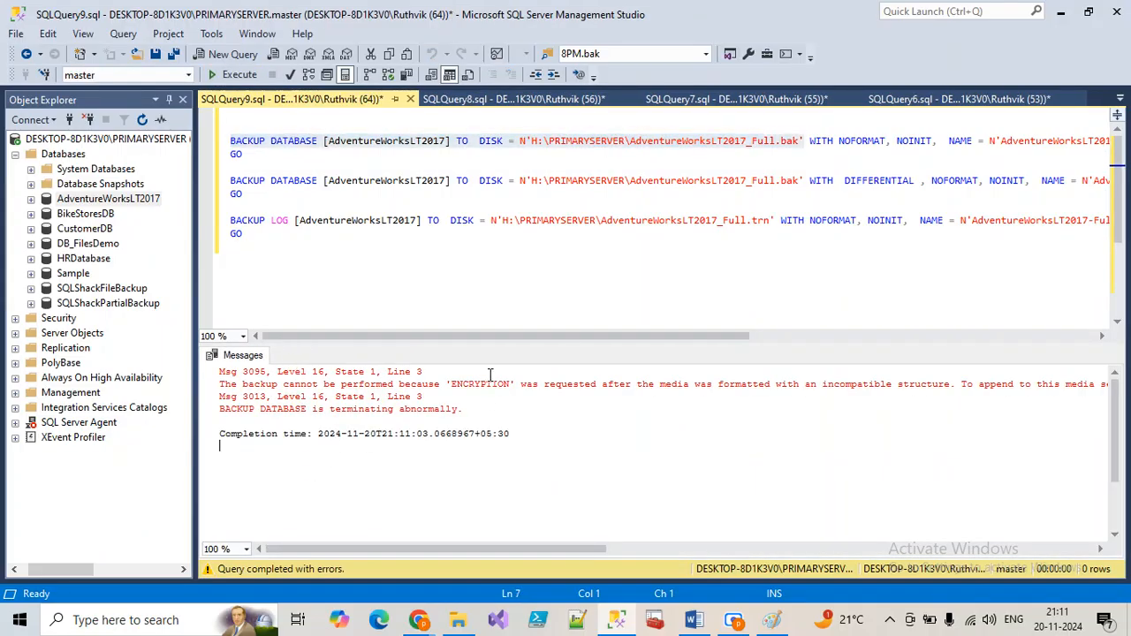
Replace the database name with BikeStoresDB in the full, differential and log backup statements
left_click(85, 214)
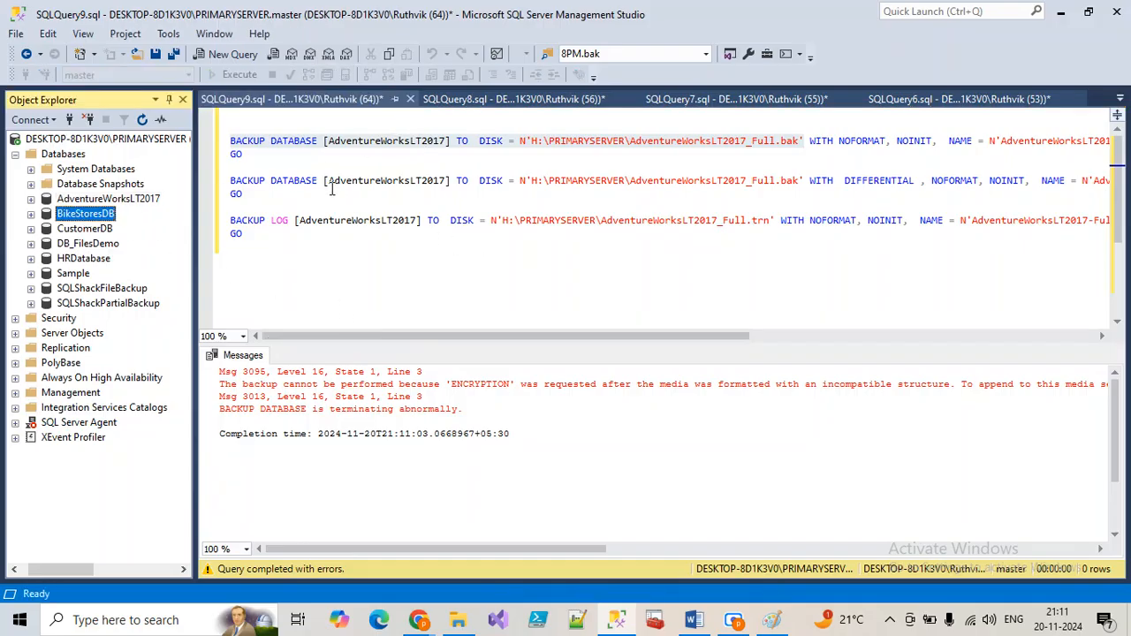
left_click(387, 151)
left_click(99, 216)
key("ctrl+c")
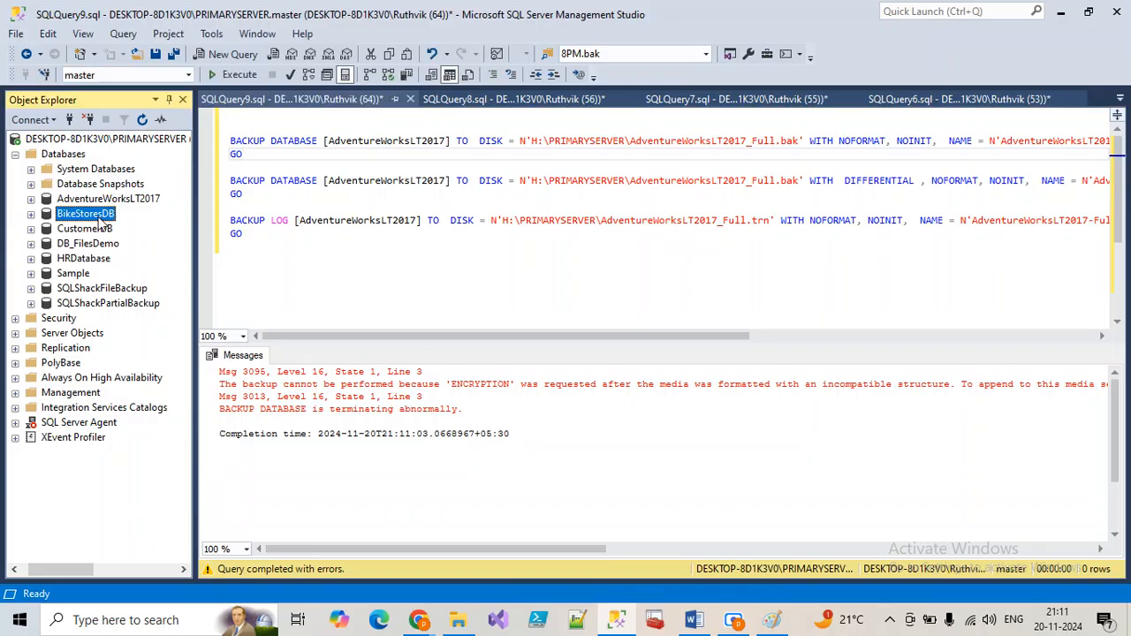
double_click(382, 141)
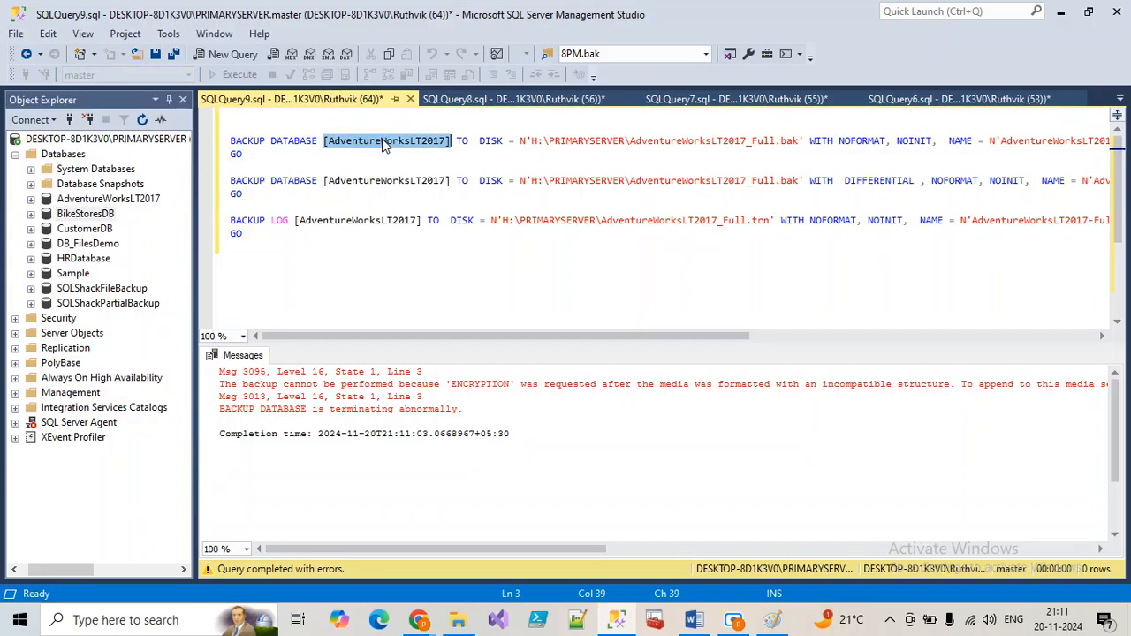
key("ctrl+v")
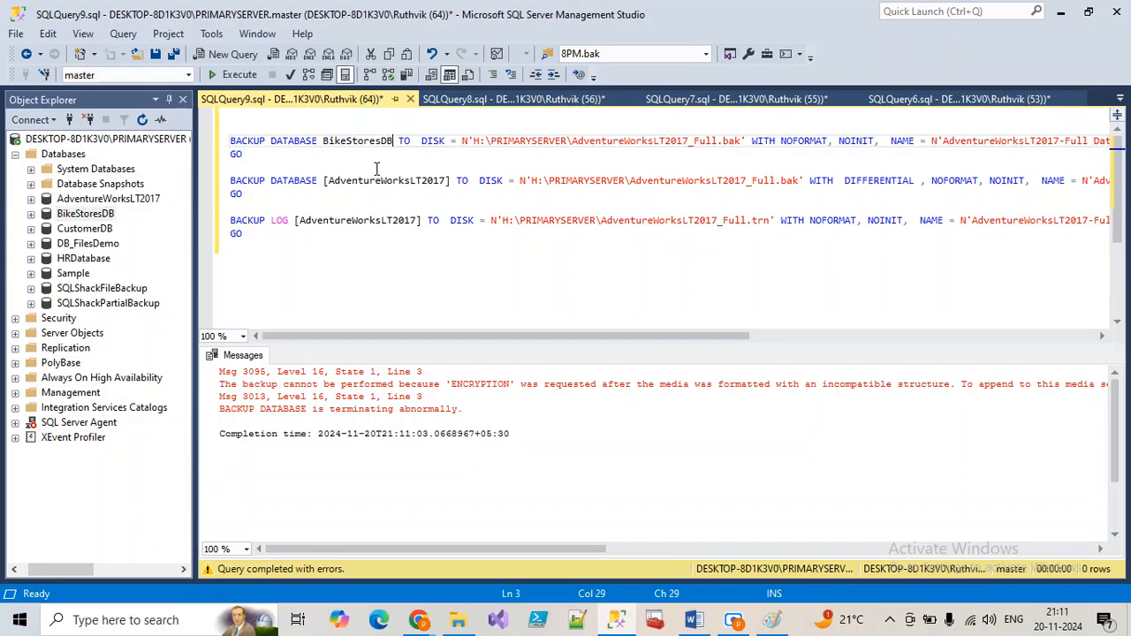
double_click(380, 181)
key("ctrl+v")
double_click(378, 220)
key("ctrl+v")
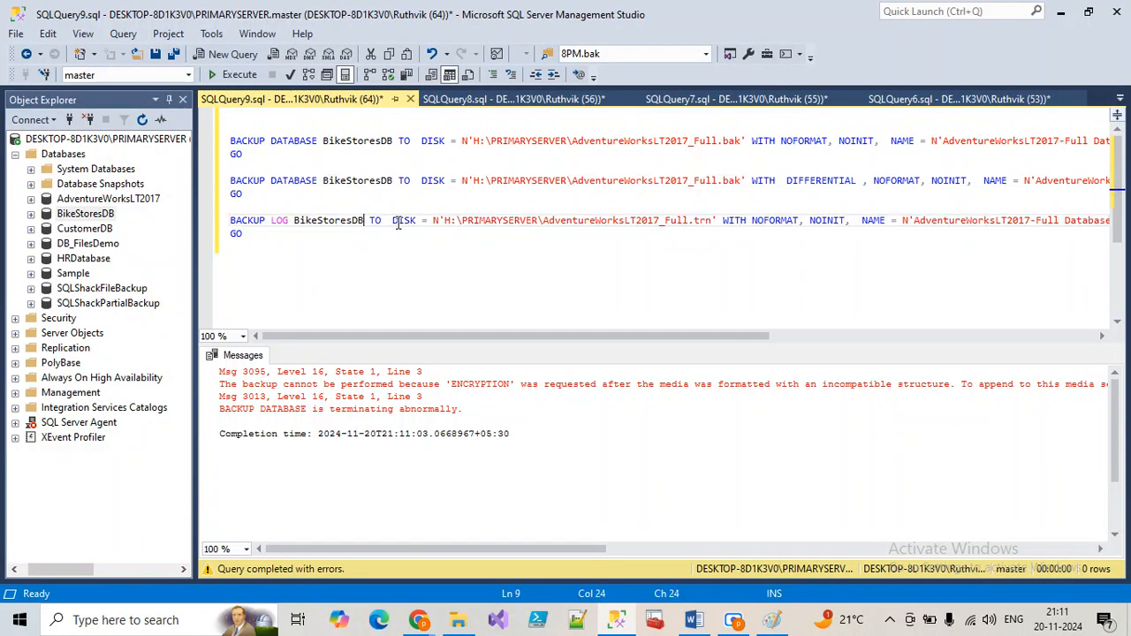
Try to run the BikeStoresDB full backup statement without its WITH options and read the resulting messages
left_click(741, 141)
key("shift+End")
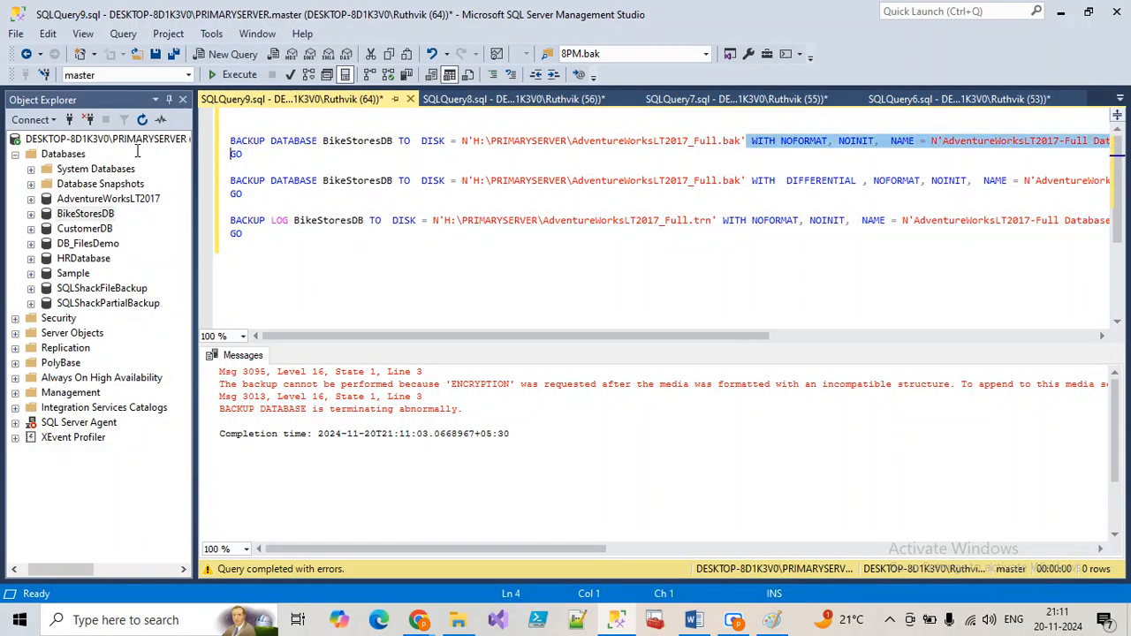
key("shift+Home")
left_click(221, 76)
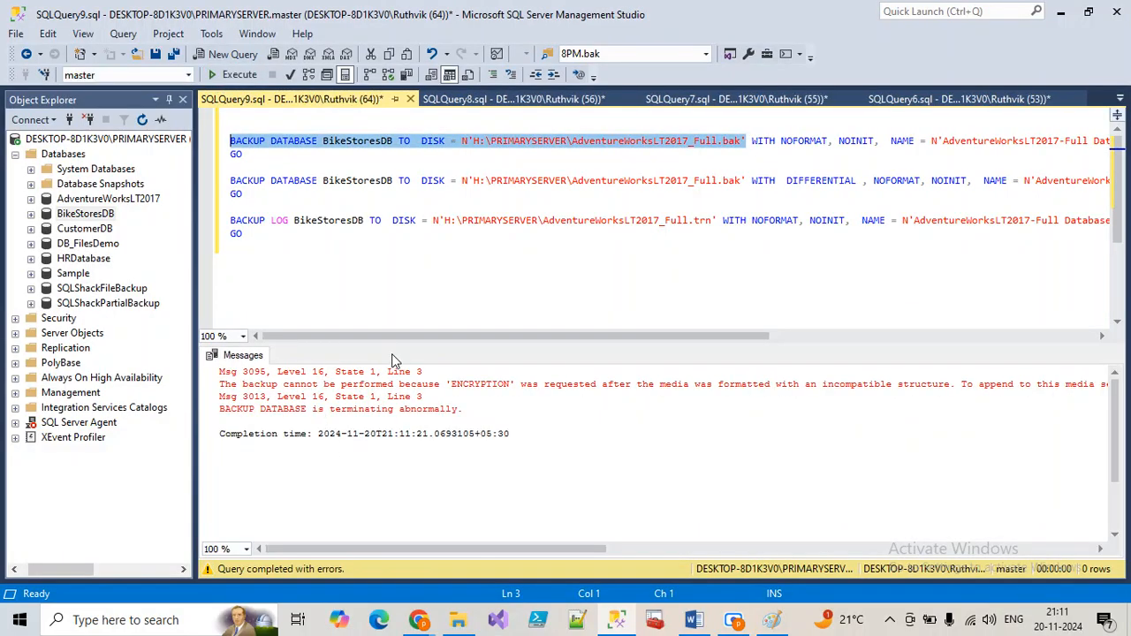
scroll(367, 344, "right", 3)
scroll(322, 353, "left", 3)
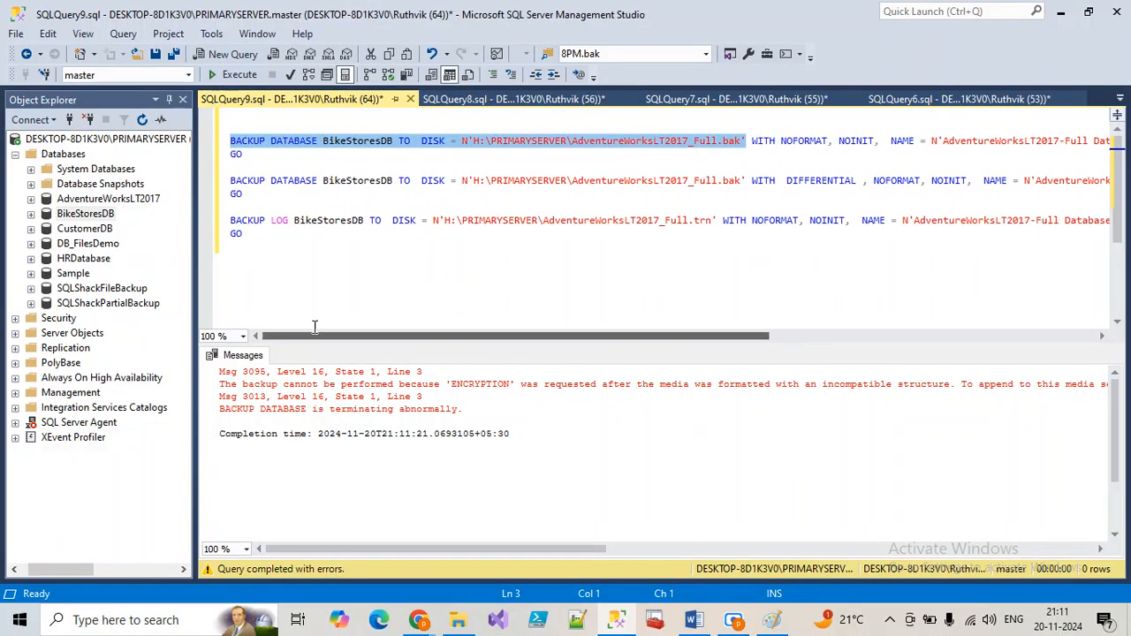
Switch to File Explorer and delete AdventureWorksLT2017_Full.bak from the PRIMARYSERVER folder
left_click(461, 621)
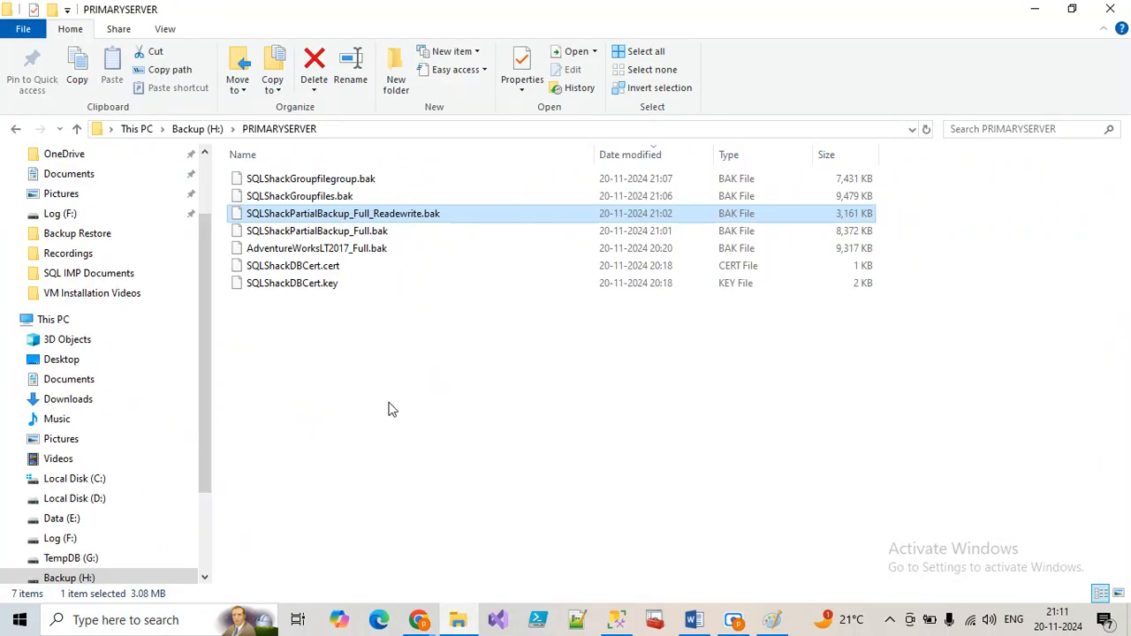
left_click(358, 256)
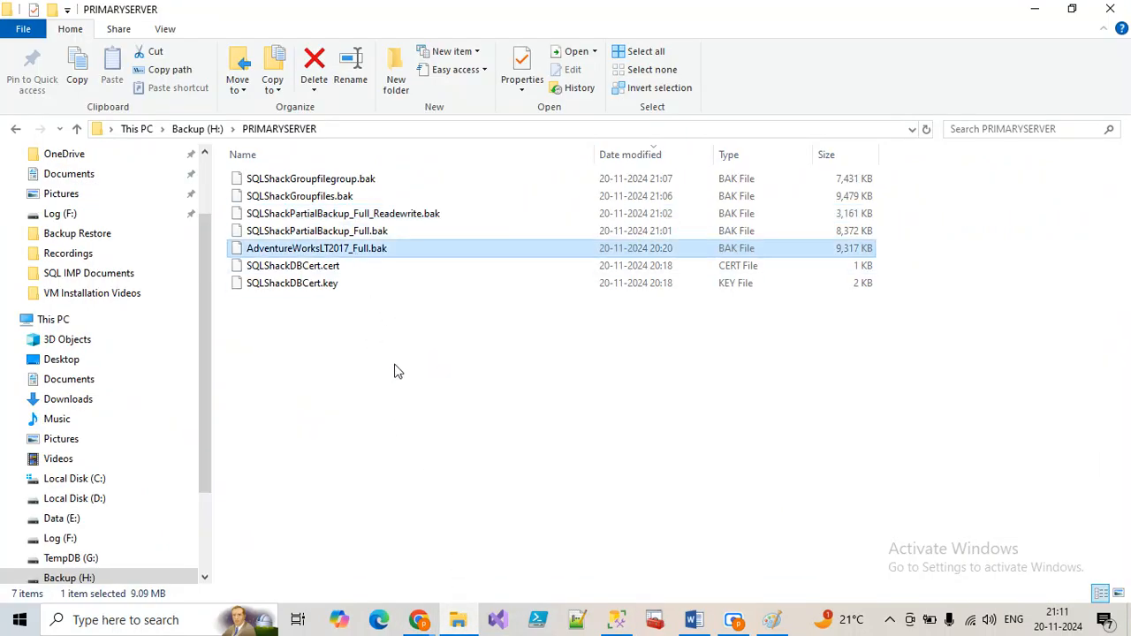
key("Delete")
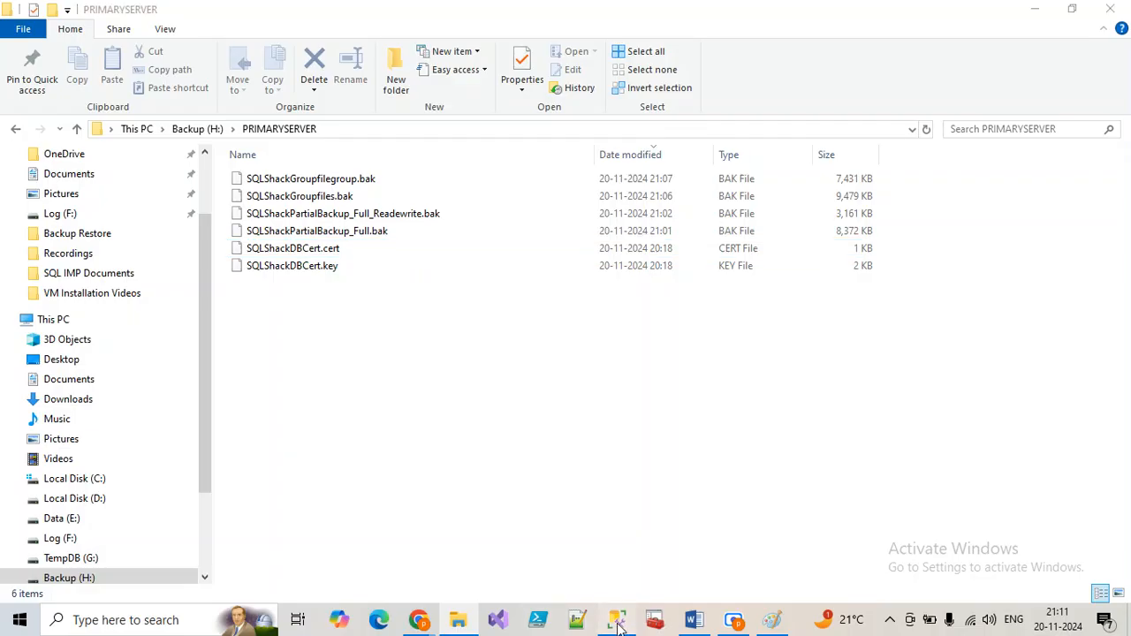
Return to SQL Server Management Studio and undo the BikeStoresDB name replacements in the three backup statements
left_click(615, 621)
left_click(464, 314)
key("ctrl+z")
key("ctrl+z")
key("ctrl+z")
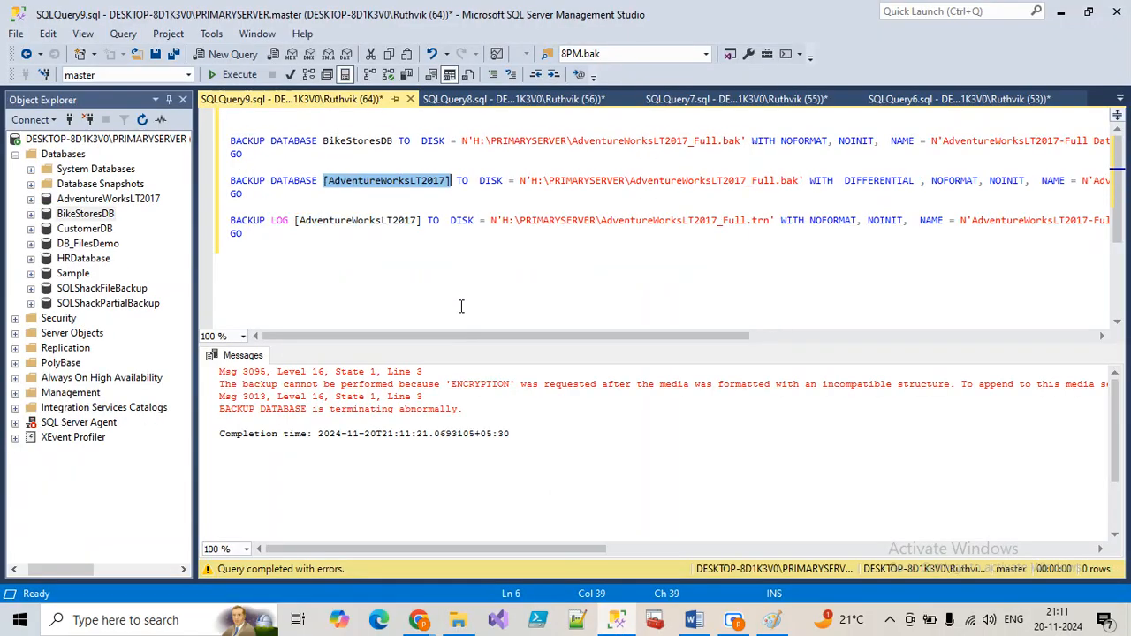
Run the AdventureWorksLT2017 full backup without its WITH options, and run it again as the complete statement with them
left_click(460, 306)
left_click_drag(803, 141, 219, 141)
left_click(231, 75)
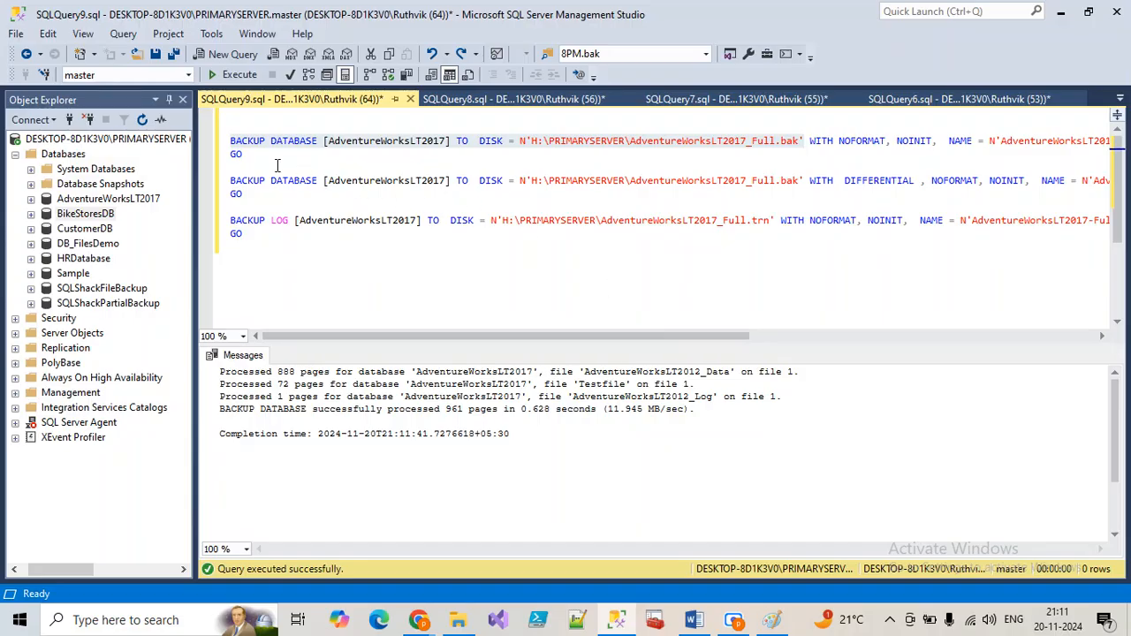
left_click_drag(278, 167, 228, 142)
left_click(226, 78)
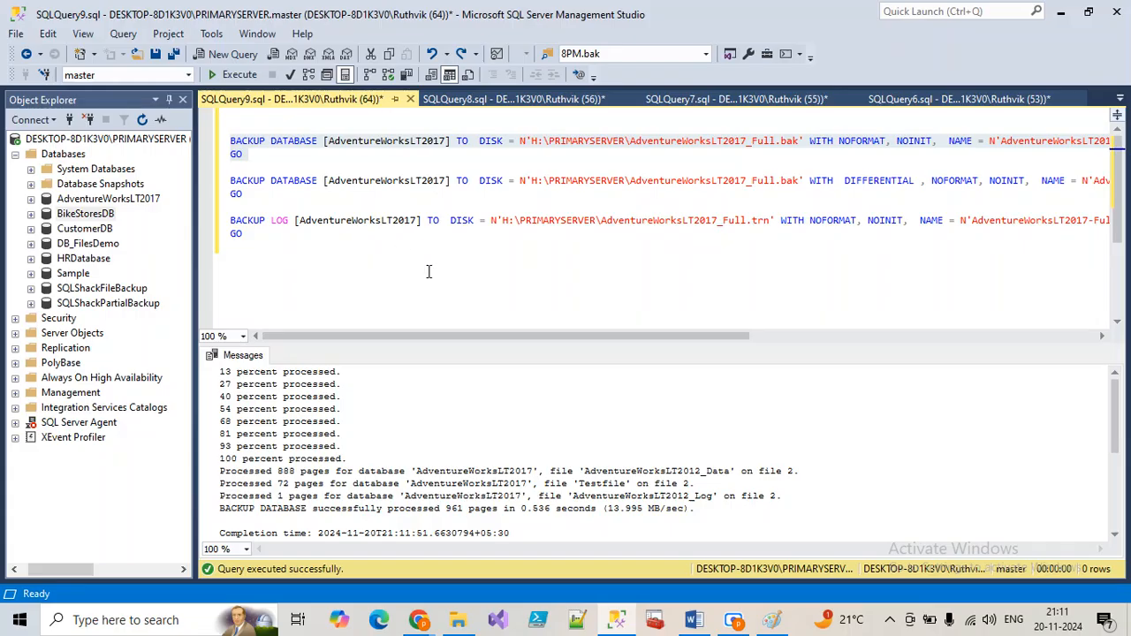
Examine the full backup statement's WITH options, including STATS and NAME, alongside the percent-processed messages
left_click_drag(497, 336, 365, 380)
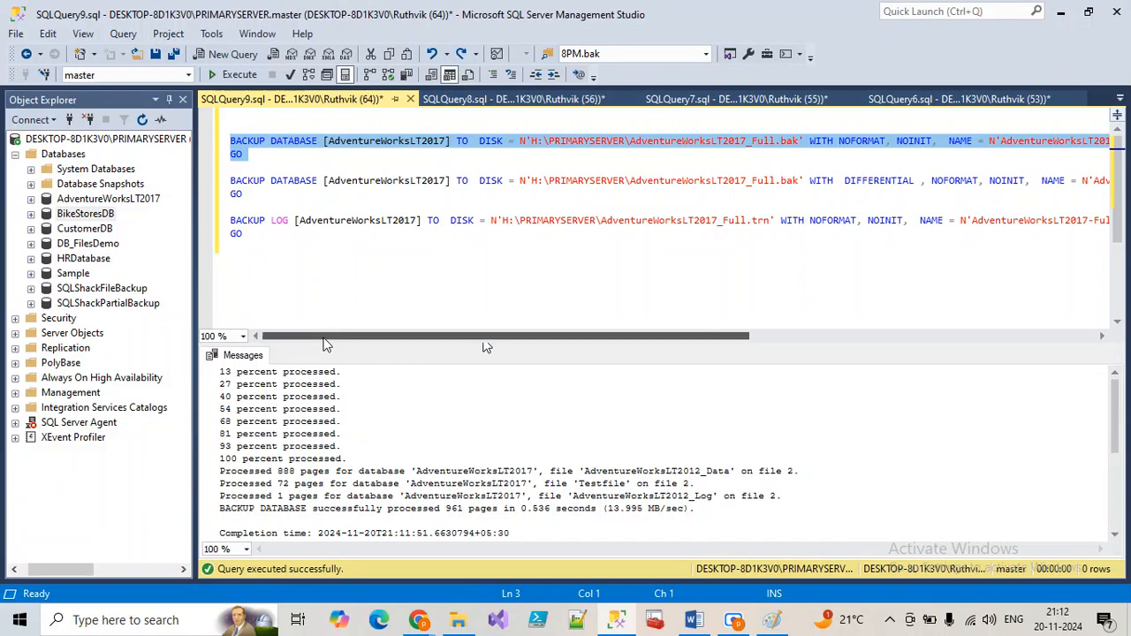
left_click_drag(303, 341, 234, 338)
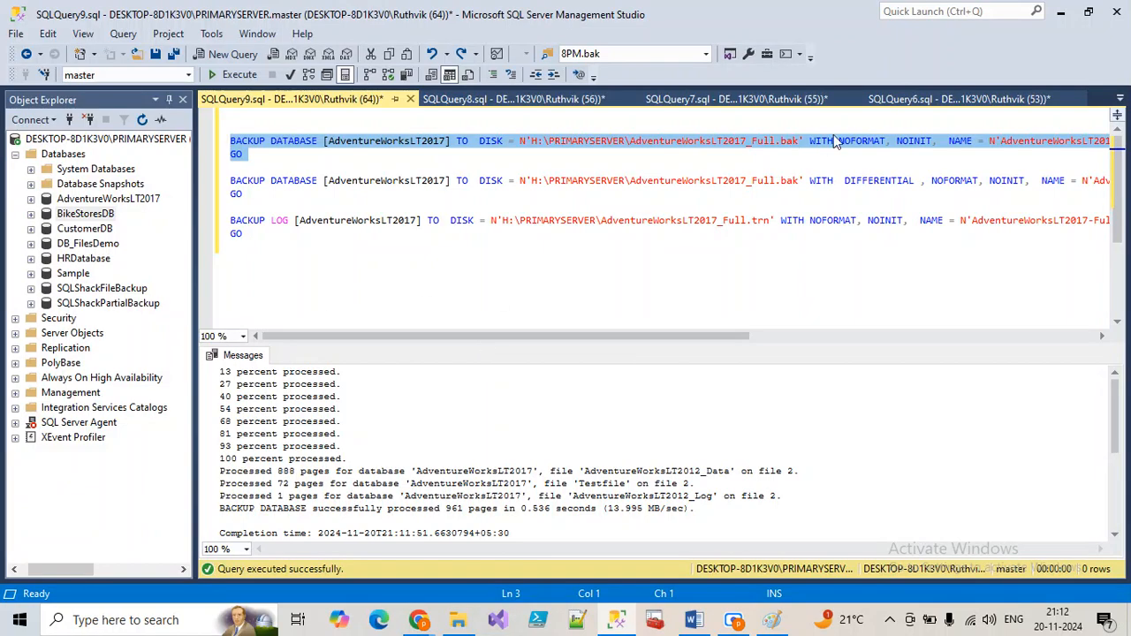
left_click_drag(696, 338, 1055, 285)
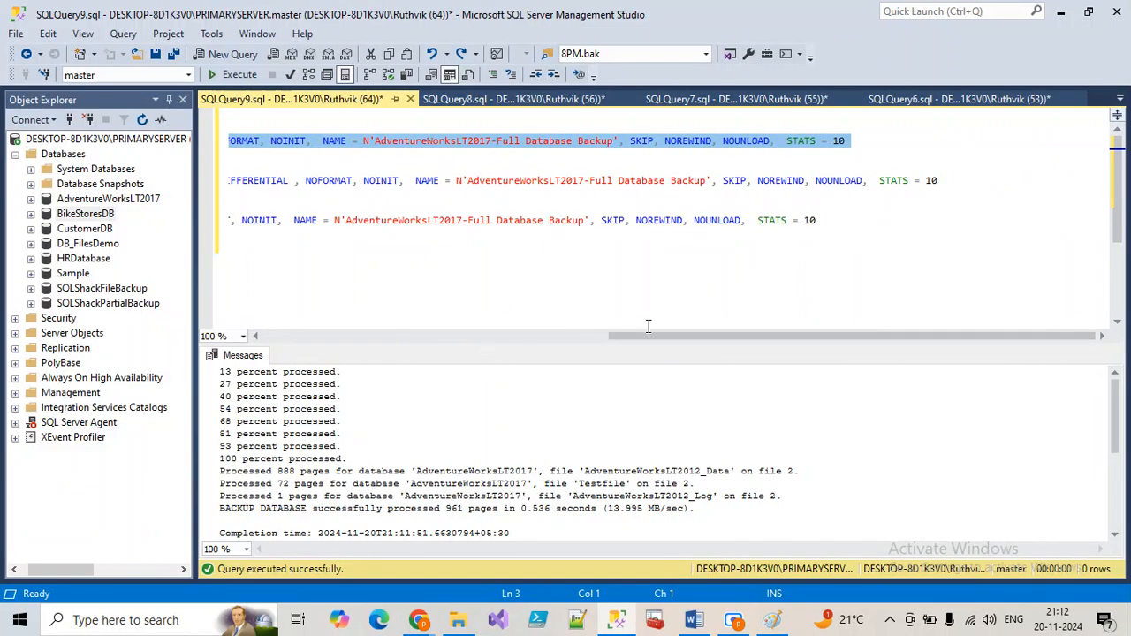
left_click(518, 339)
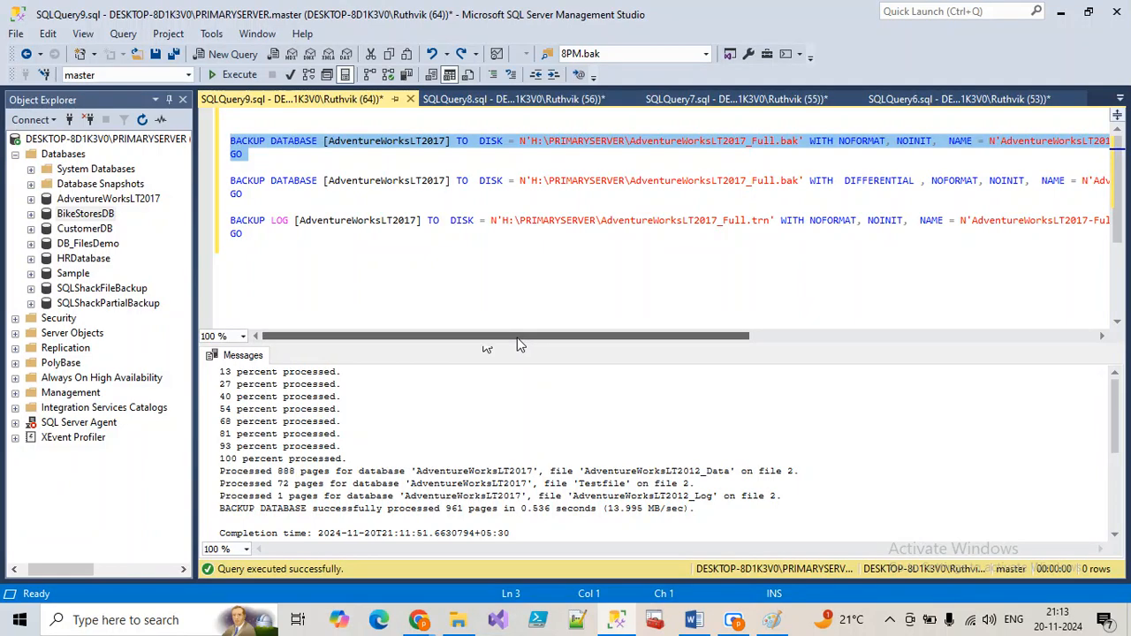
mouse_move(527, 343)
left_mouse_down()
mouse_move(911, 323)
mouse_move(759, 340)
mouse_move(521, 335)
left_mouse_up()
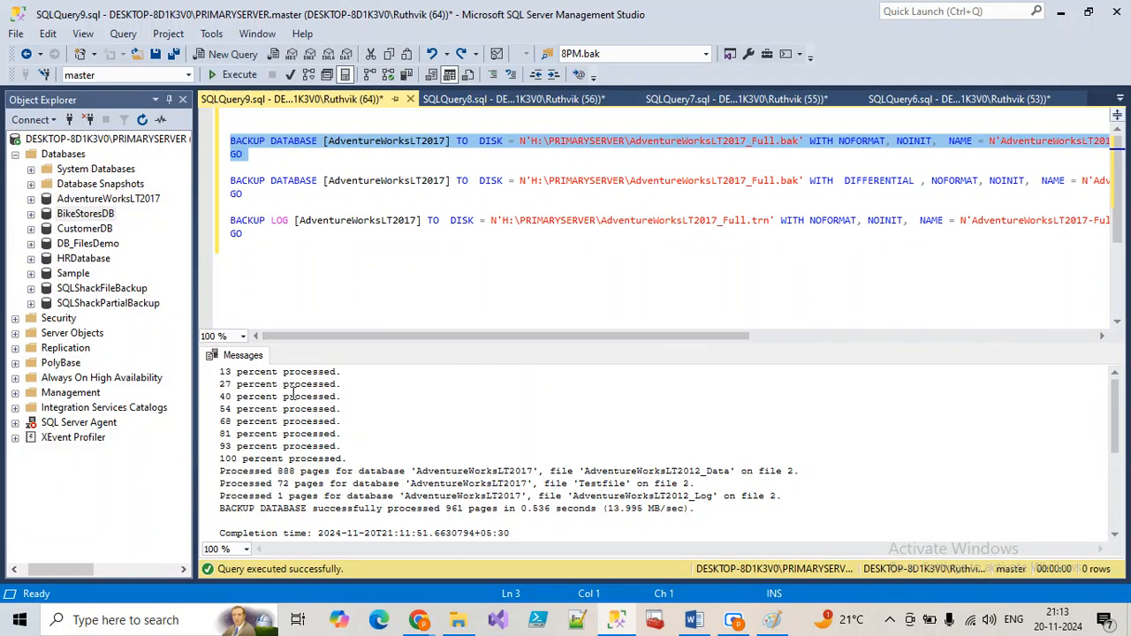
left_click_drag(346, 372, 215, 374)
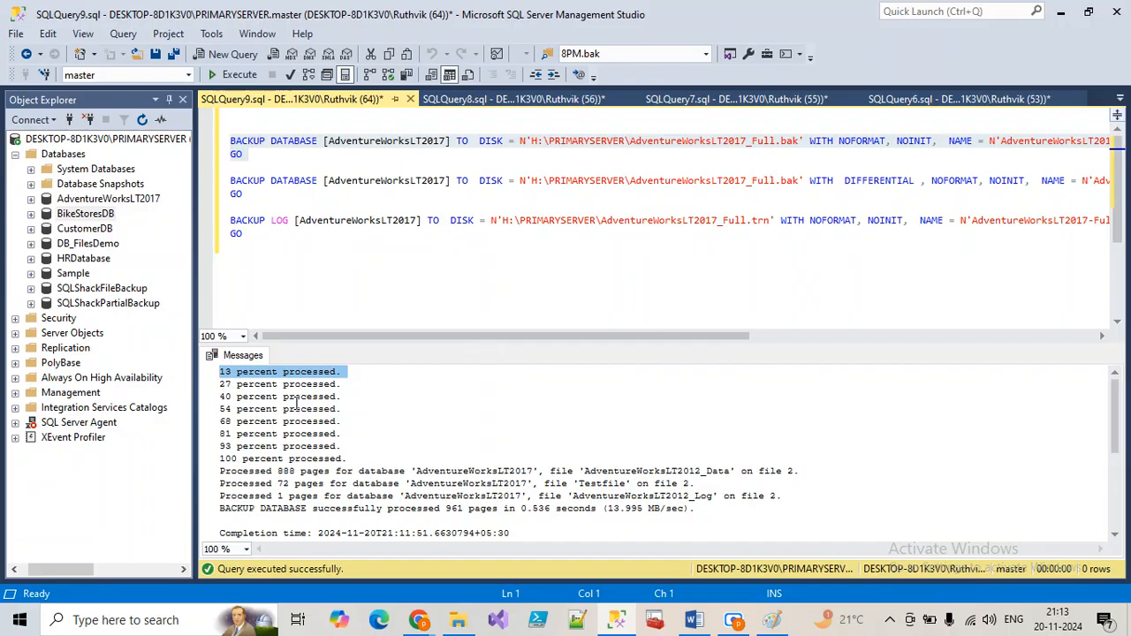
left_click_drag(327, 336, 660, 318)
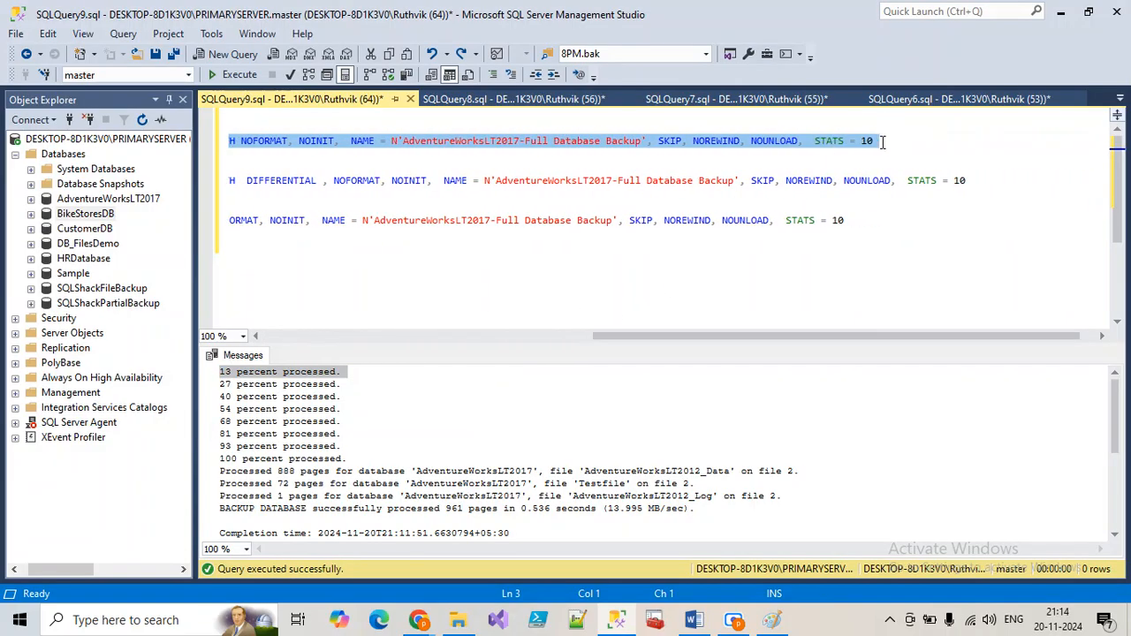
left_click(873, 140)
left_click_drag(873, 141, 809, 141)
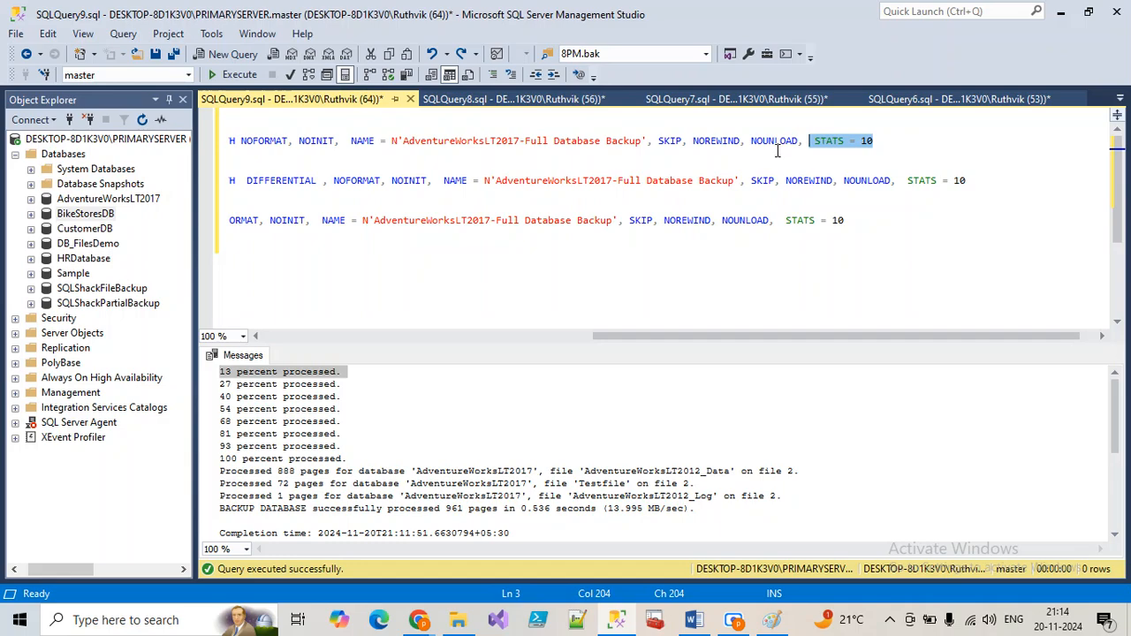
left_click(584, 337)
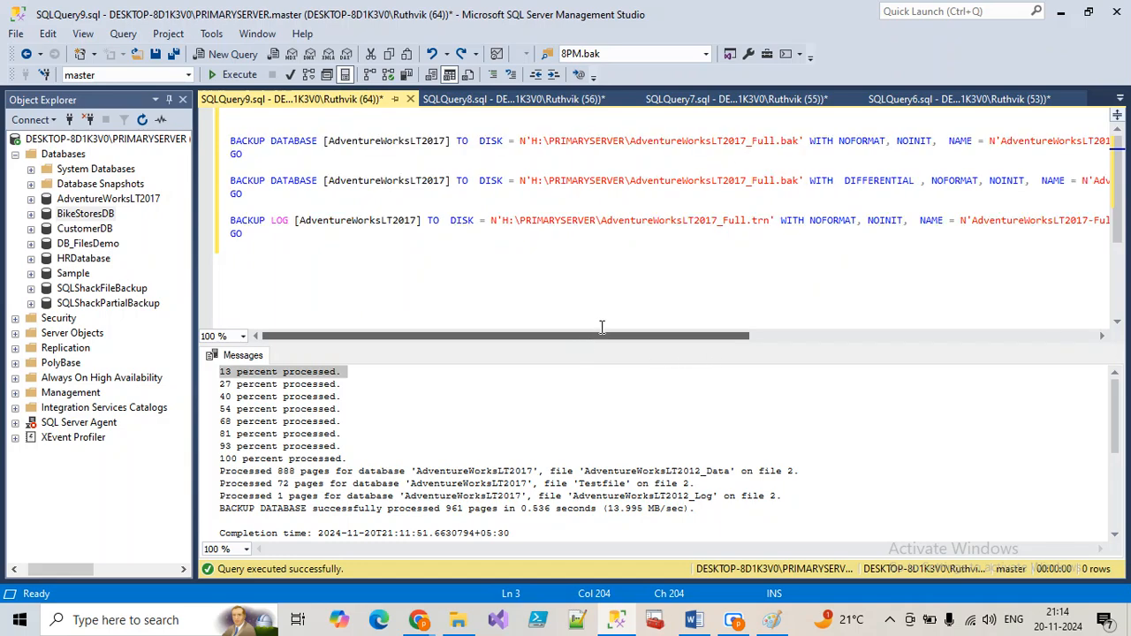
left_click_drag(948, 141, 1070, 141)
left_click_drag(541, 336, 645, 336)
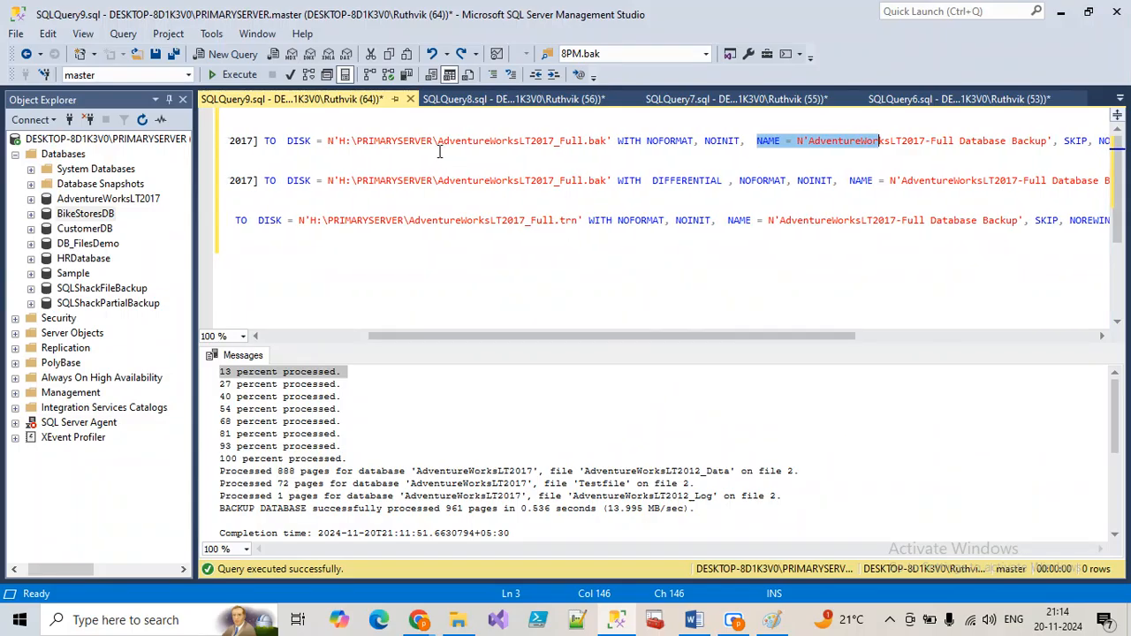
left_click_drag(439, 141, 608, 141)
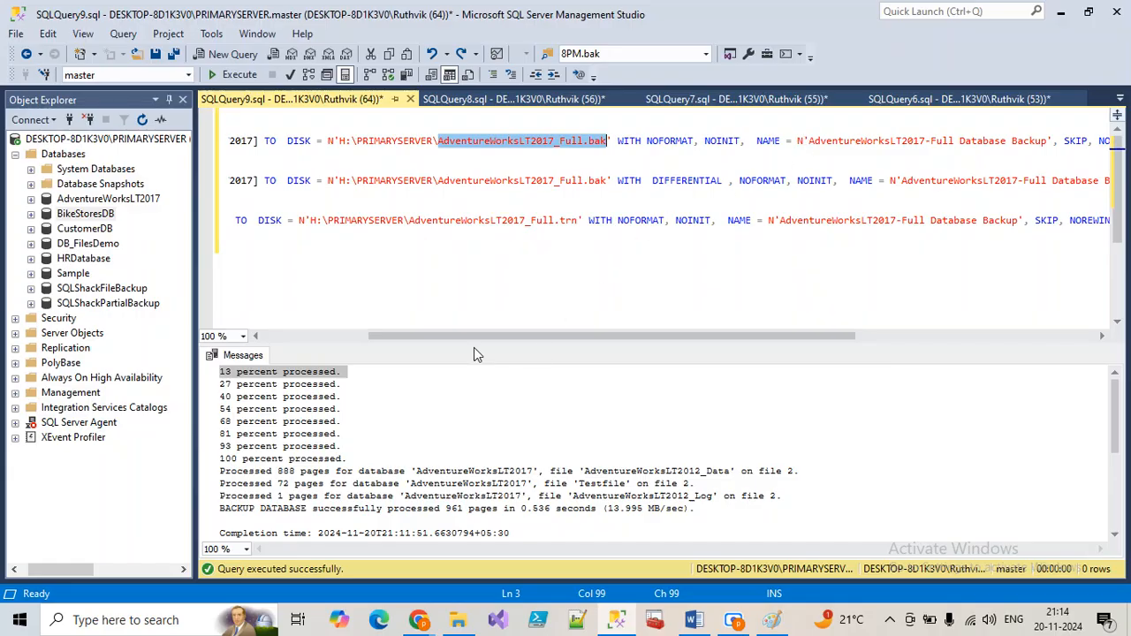
left_click_drag(474, 337, 360, 336)
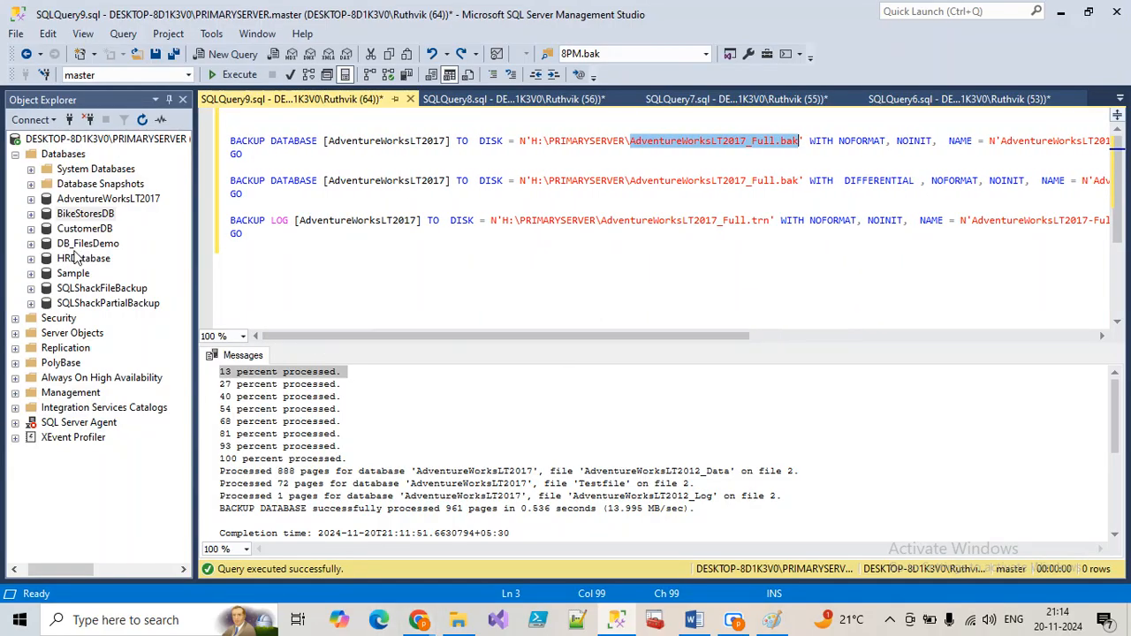
right_click(68, 156)
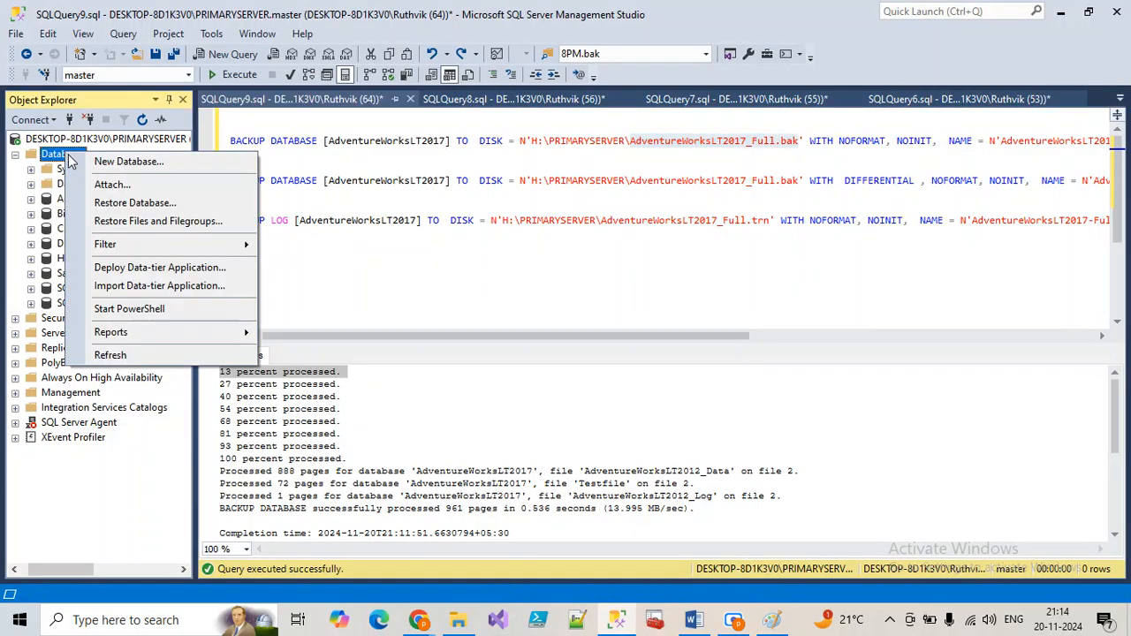
left_click(547, 239)
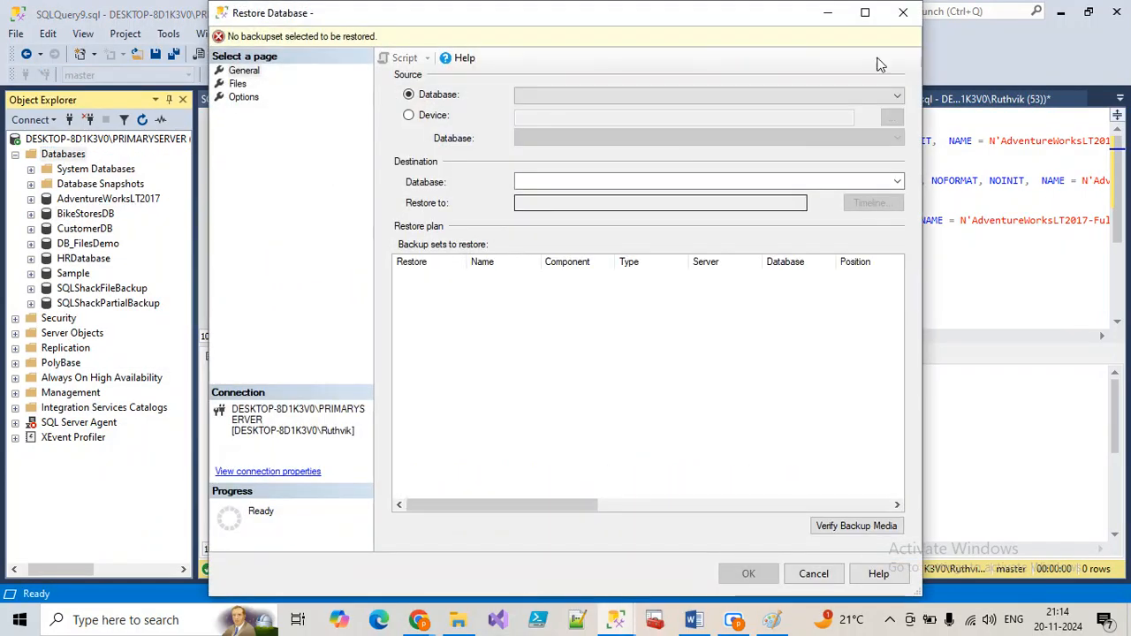
left_click(904, 14)
Go through the other open backup queries and close SQLQuery6.sql, which holds the SQLShackFileBackup file backup statement
left_click(567, 99)
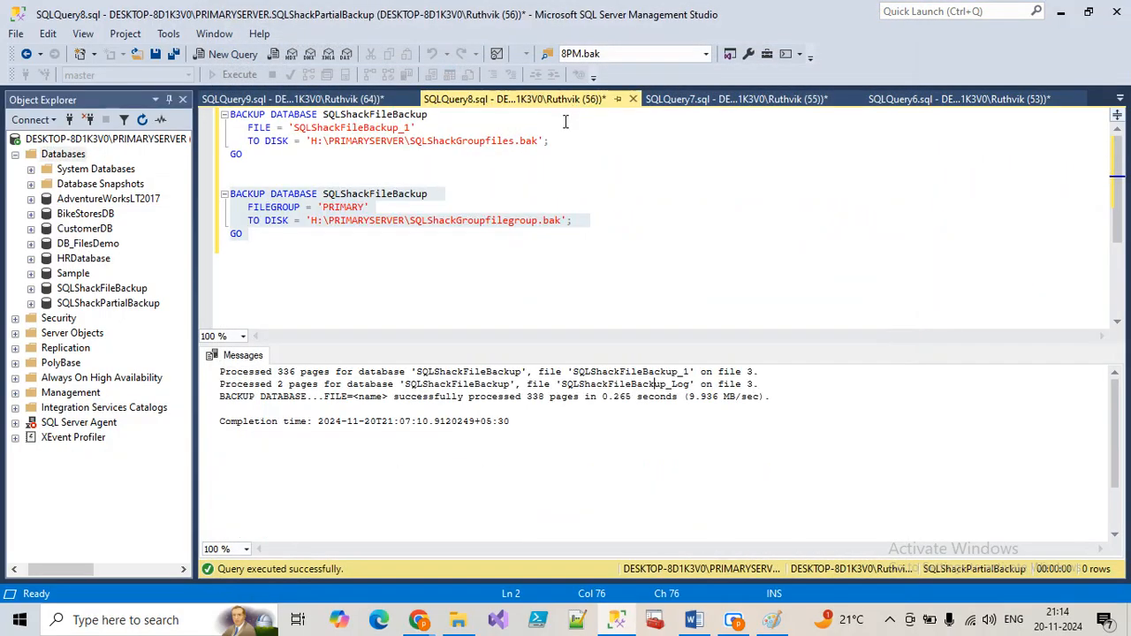
left_click(698, 100)
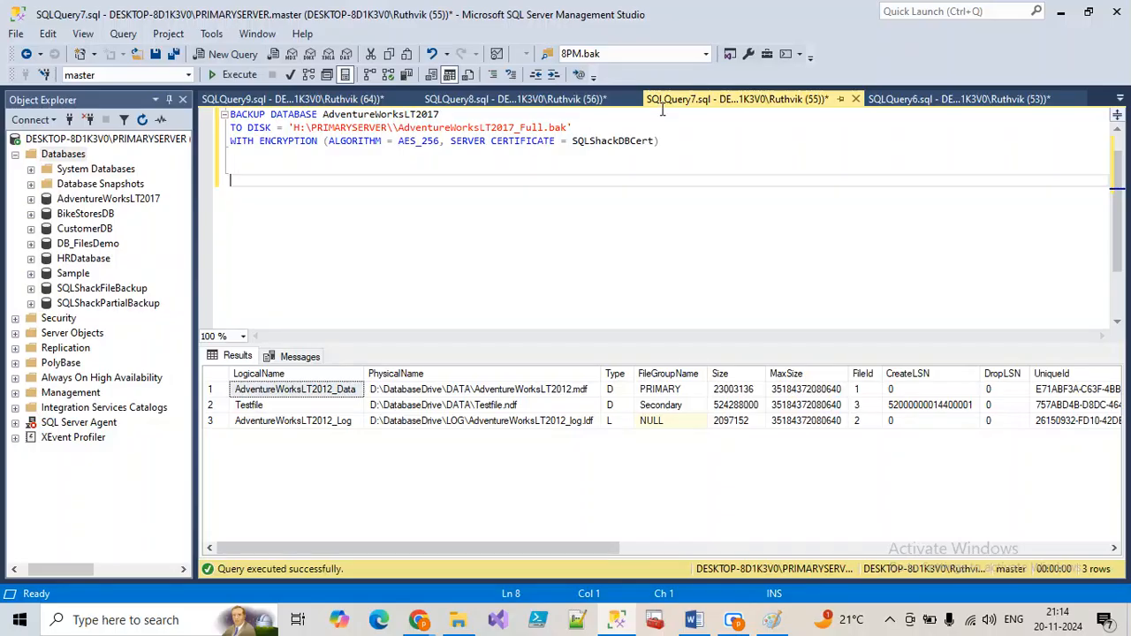
left_click(892, 99)
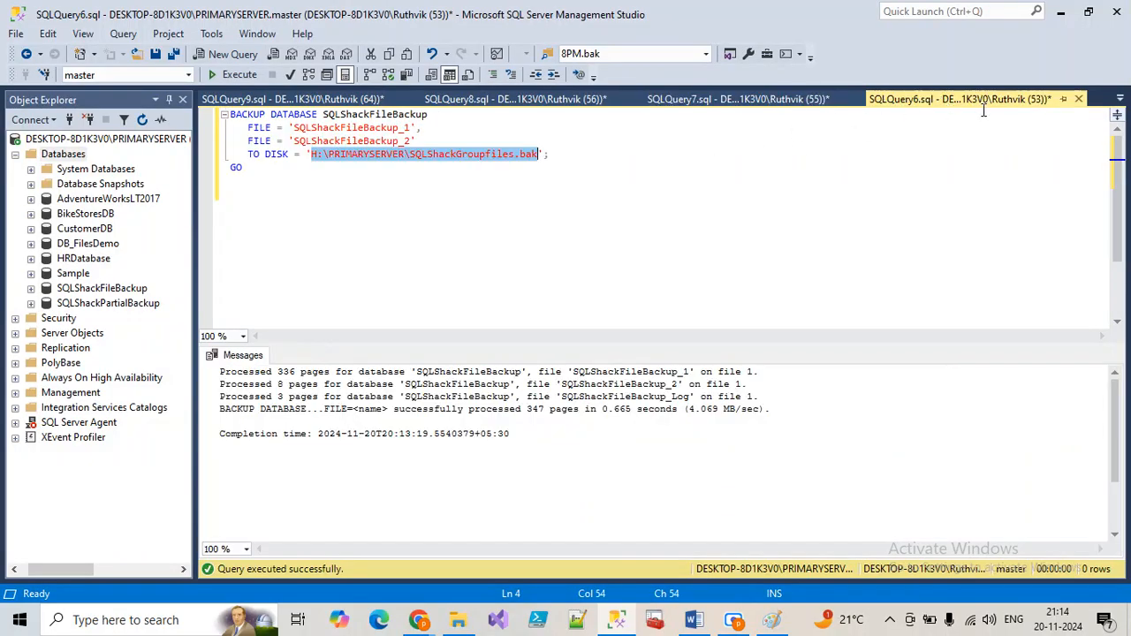
left_click(1077, 99)
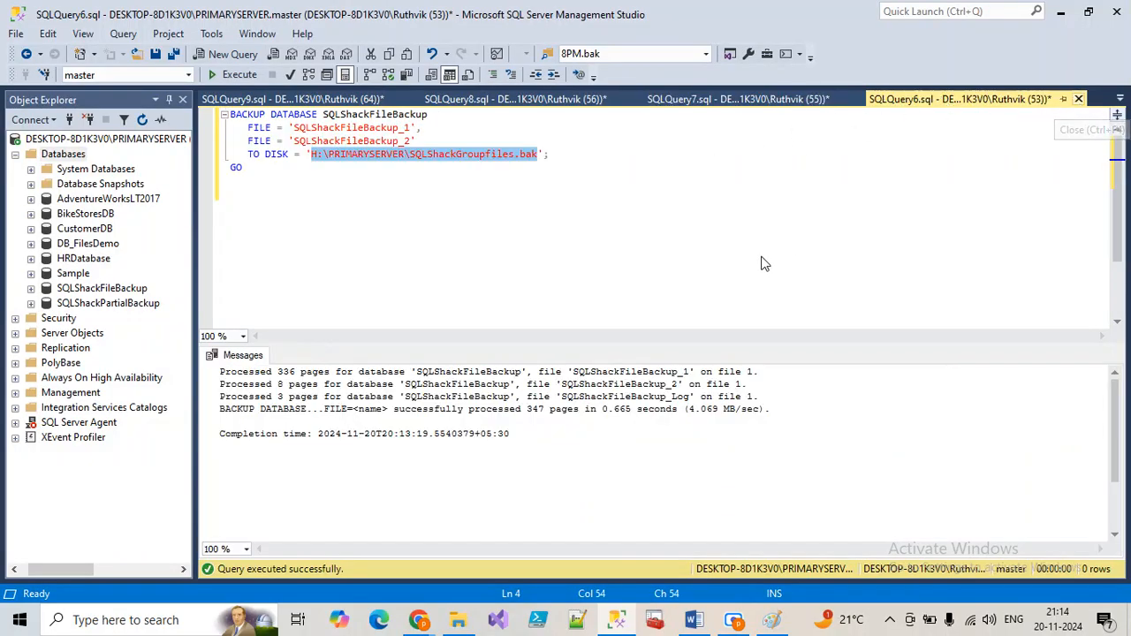
left_click(634, 413)
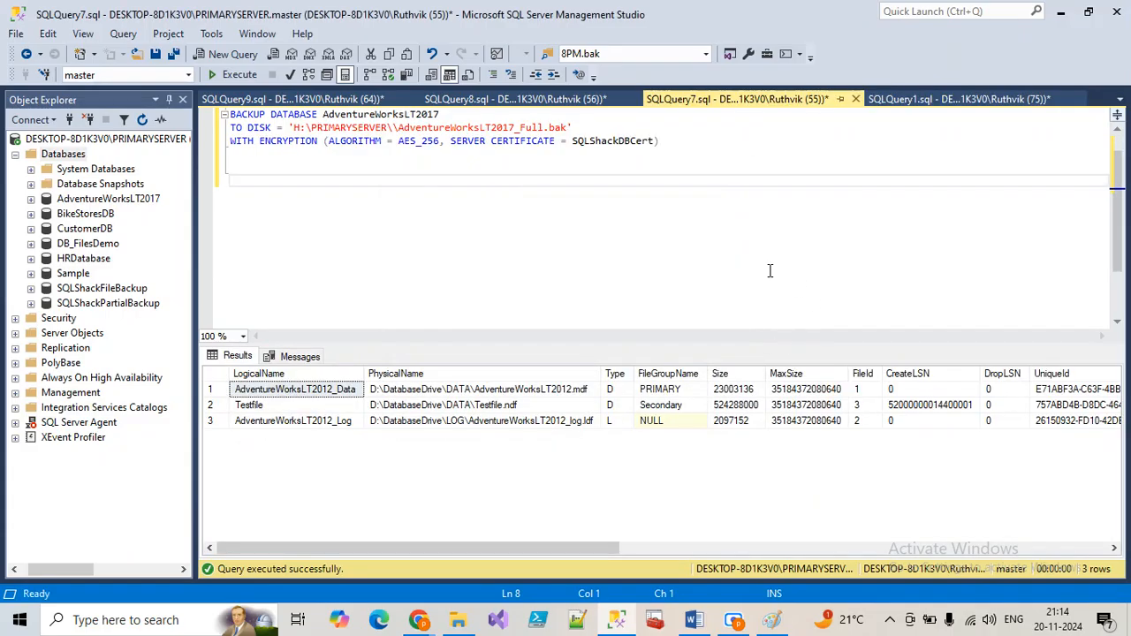
Run the restore headeronly statement on H:\PRIMARYSERVER\SQLShackGroupfiles.bak in SQLQuery1.sql and look through the returned header columns
left_click(1016, 101)
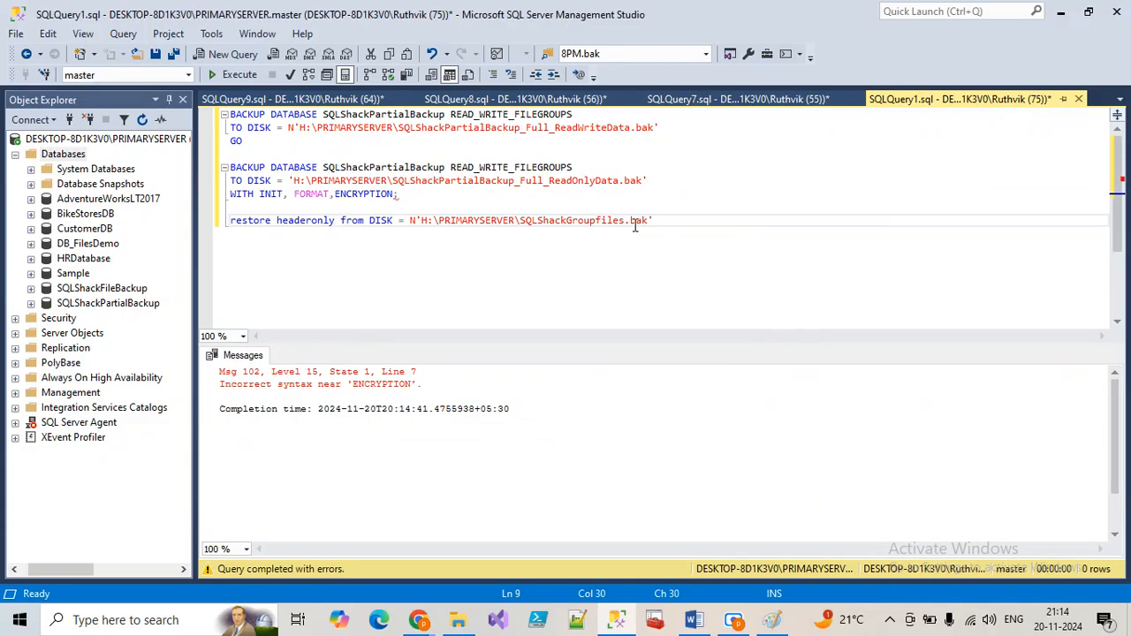
left_click_drag(670, 221, 224, 222)
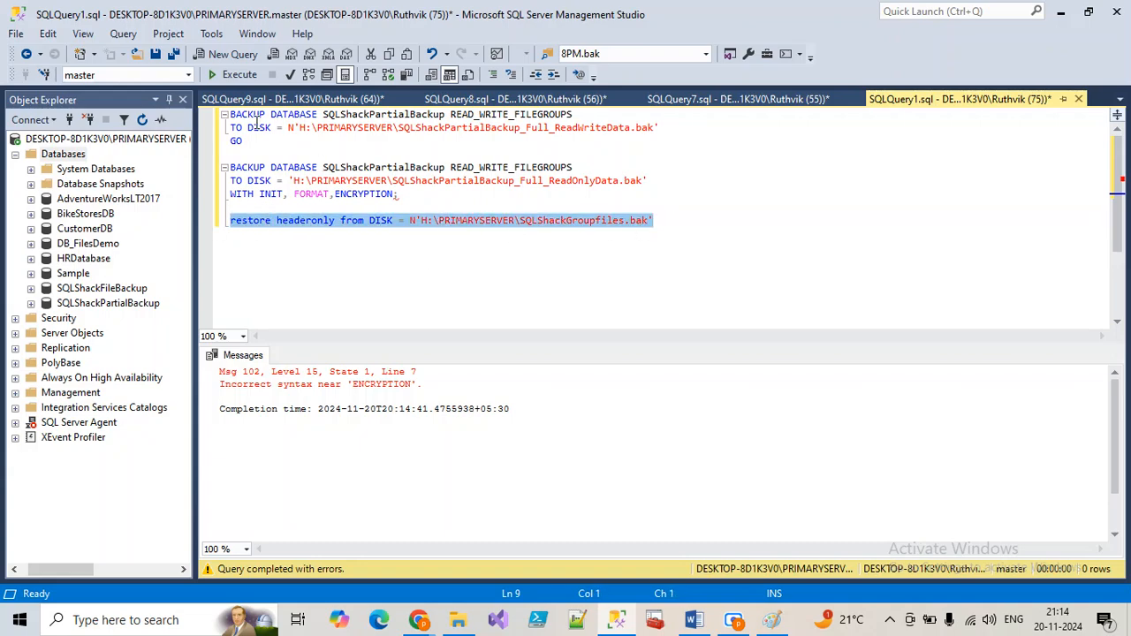
left_click(235, 79)
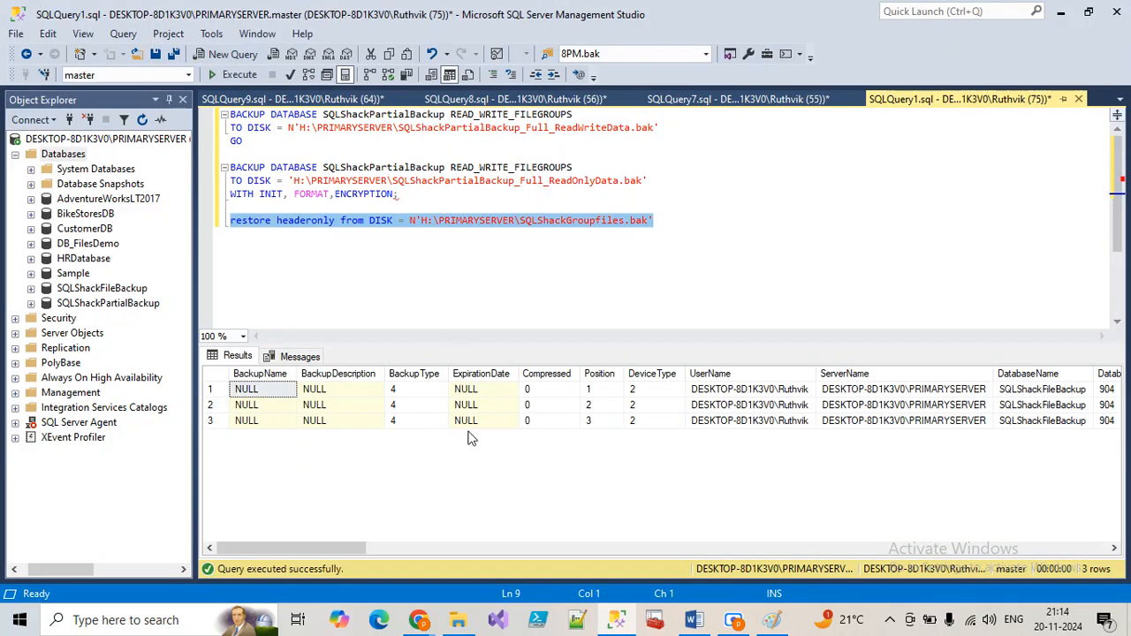
left_click_drag(369, 548, 805, 583)
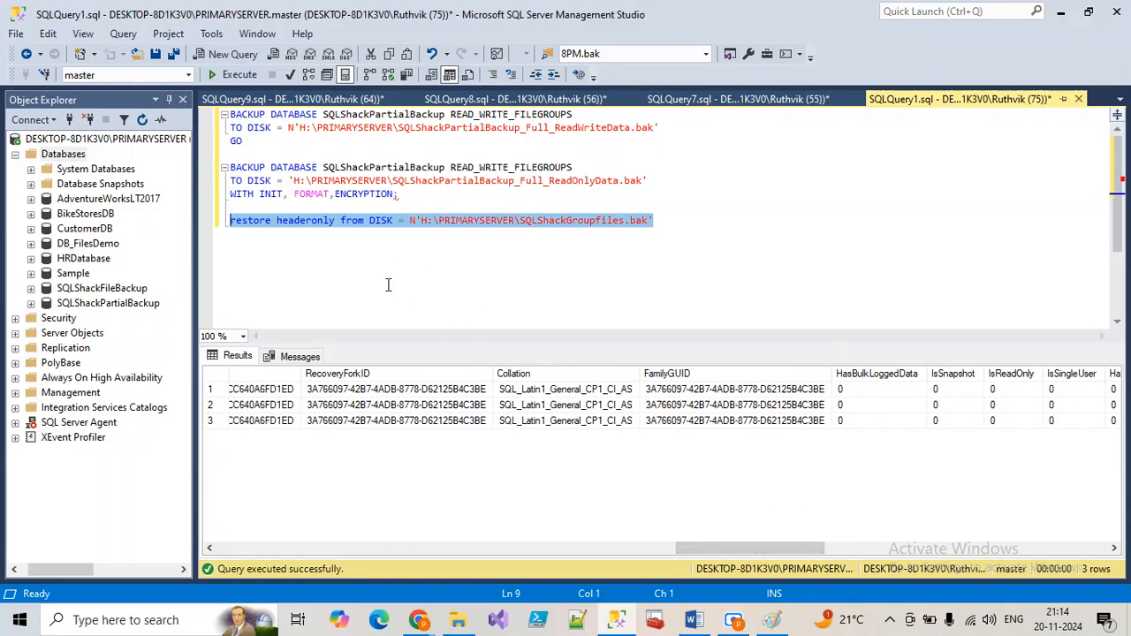
Change headeronly to filelistonly in the SQLShackGroupfiles.bak restore statement, run it, and look through the returned file columns
double_click(299, 221)
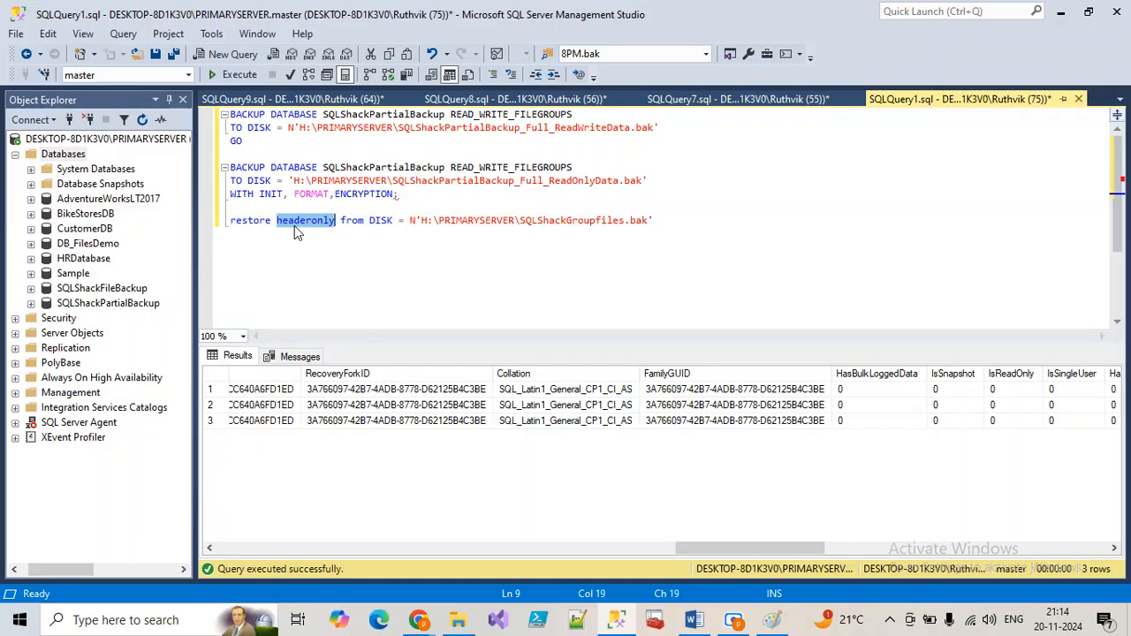
type("filelisto")
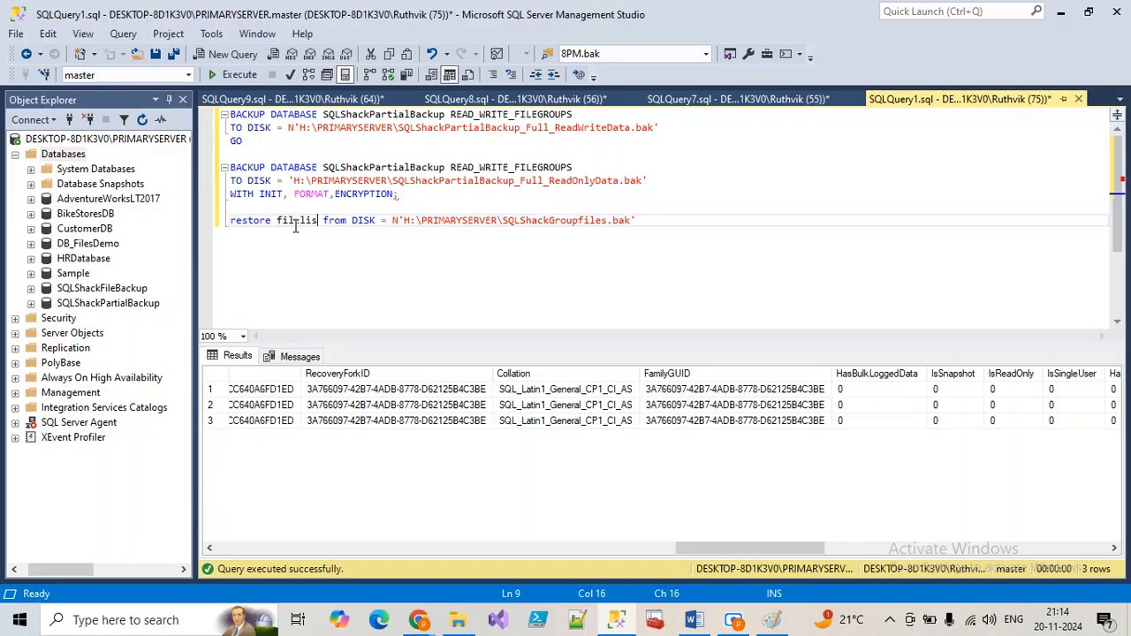
type("nly")
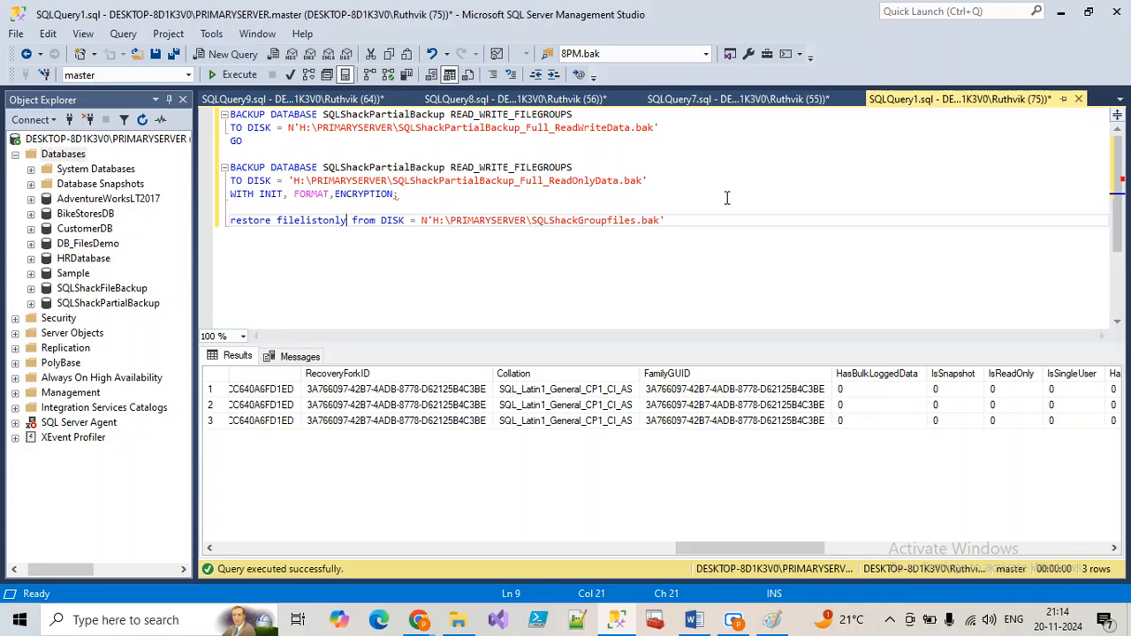
left_click_drag(738, 215, 221, 220)
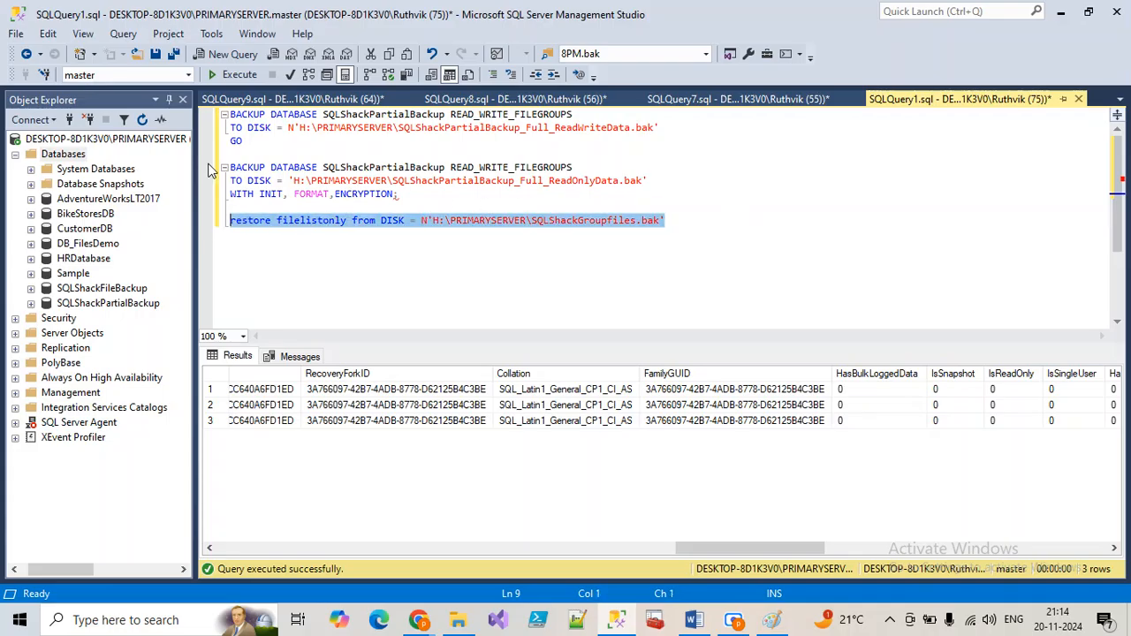
left_click(226, 75)
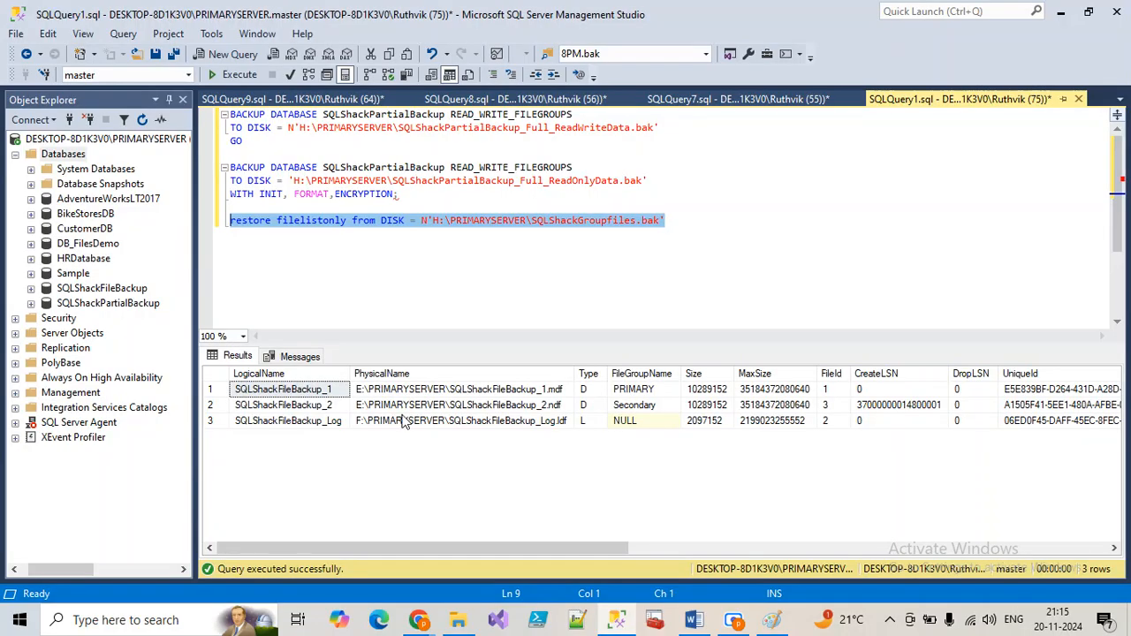
left_click_drag(370, 542, 714, 556)
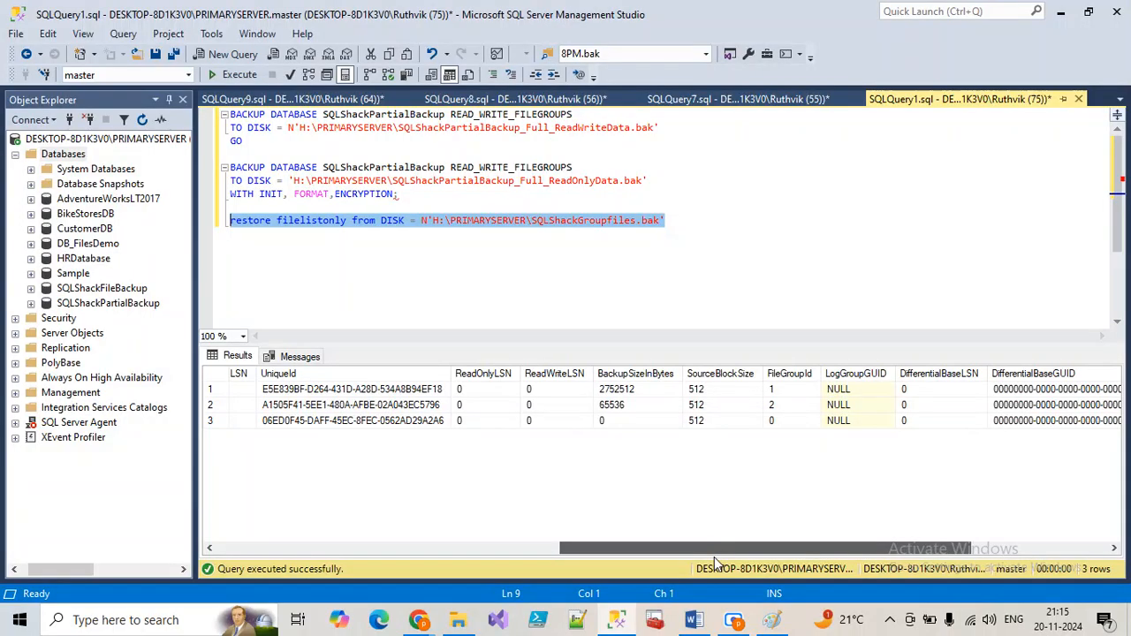
left_click(390, 265)
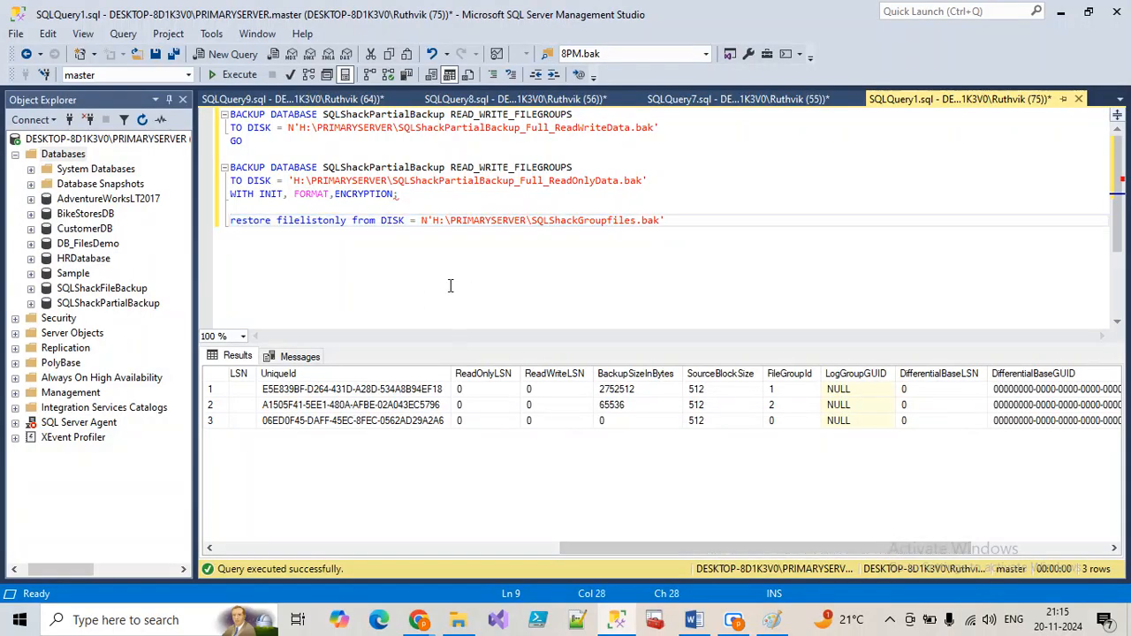
Start a database restore from the device file H:\PRIMARYSERVER\AdventureWorksLT2017_Full.bak and maximize the restore dialog
right_click(49, 153)
left_click(121, 212)
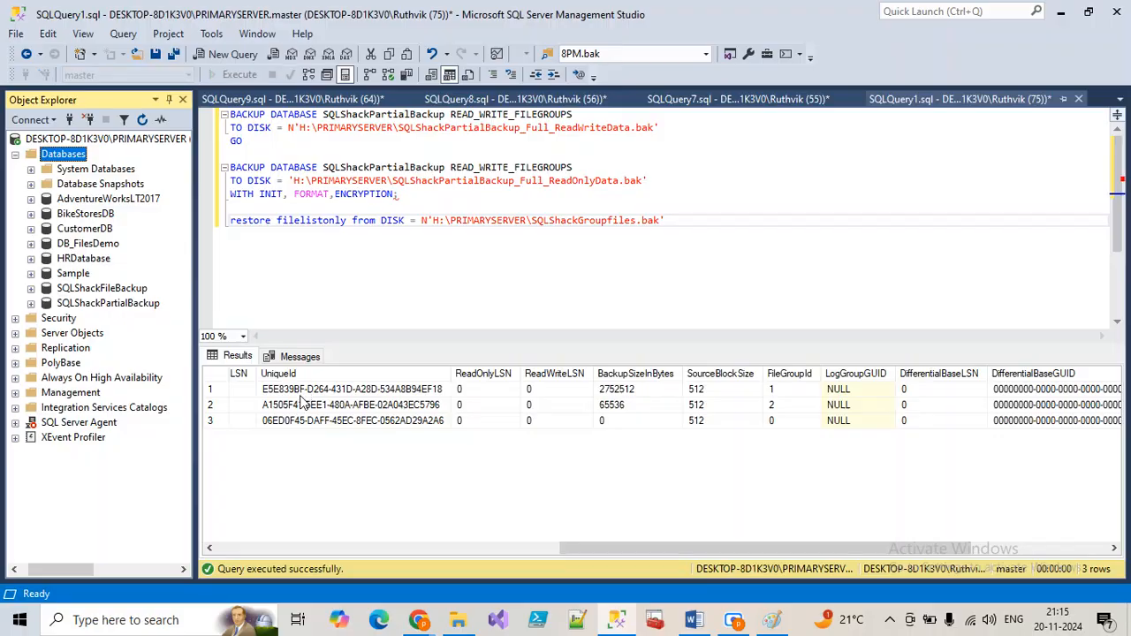
left_click(425, 117)
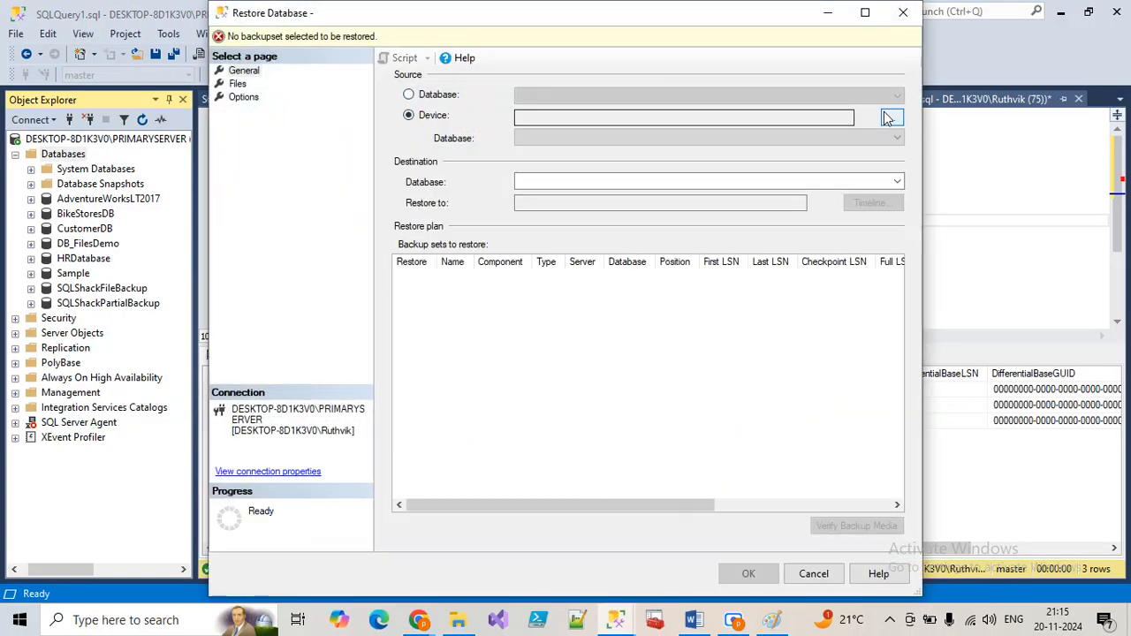
left_click(891, 117)
left_click(706, 261)
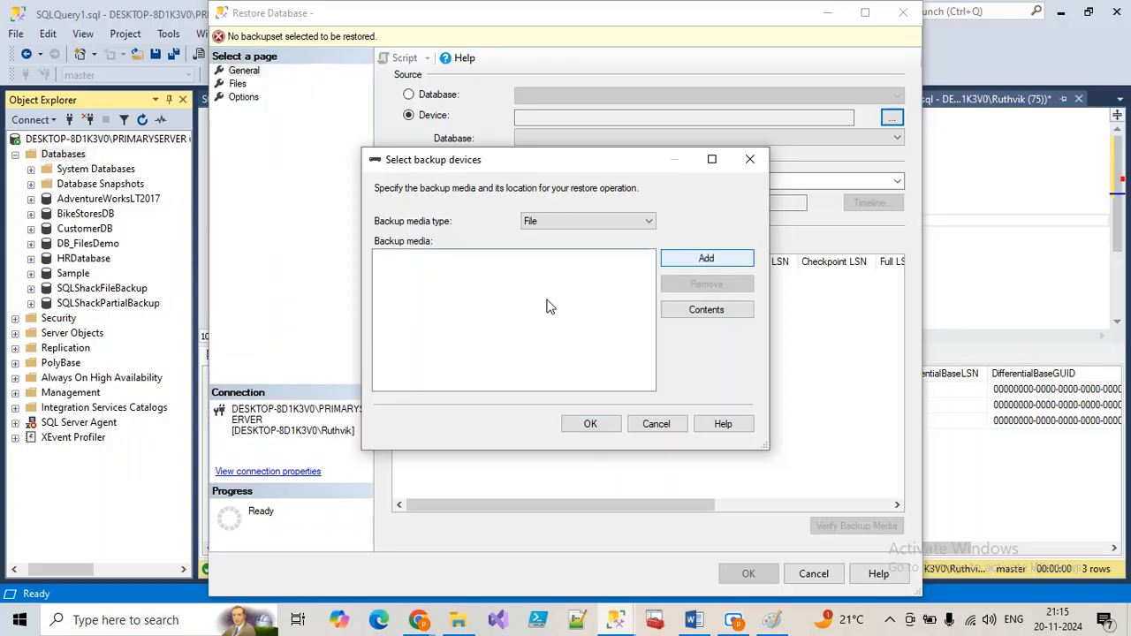
left_click(590, 169)
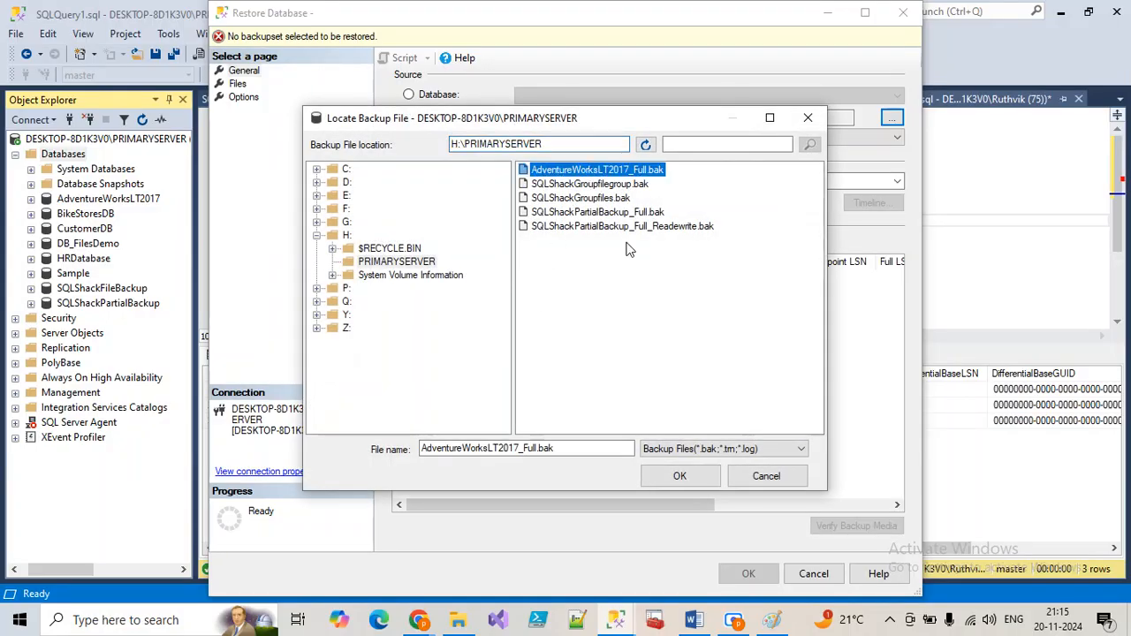
left_click(684, 475)
left_click(590, 424)
left_click(870, 14)
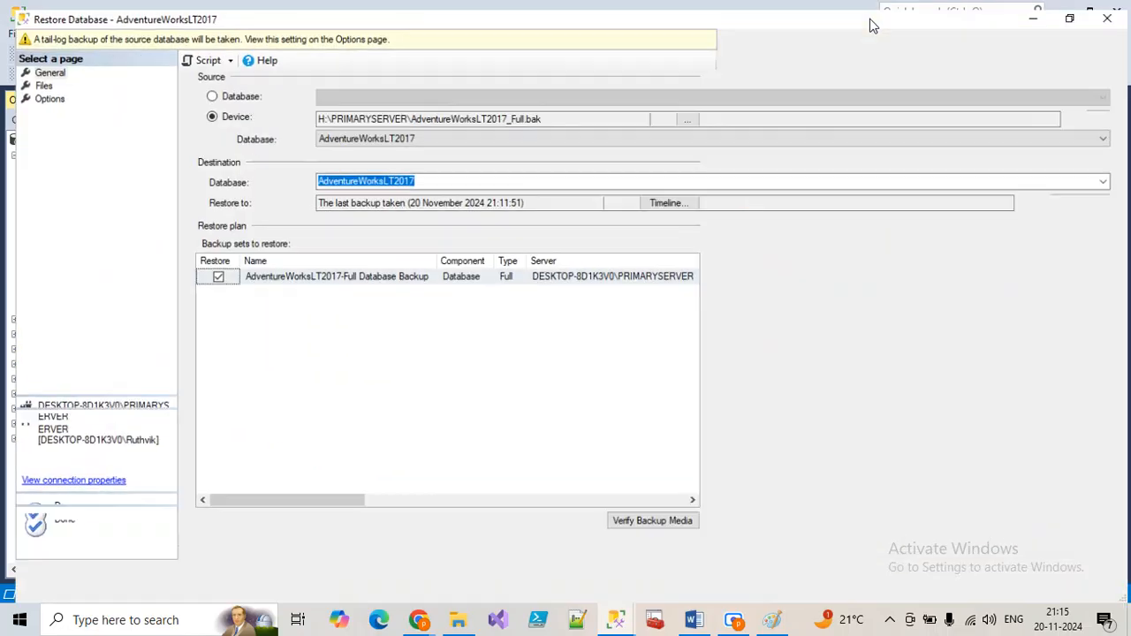
Compare the backup set name in the restore plan with the NAME option of SQLQuery9.sql's full backup statement, and cancel the restore
left_click(345, 268)
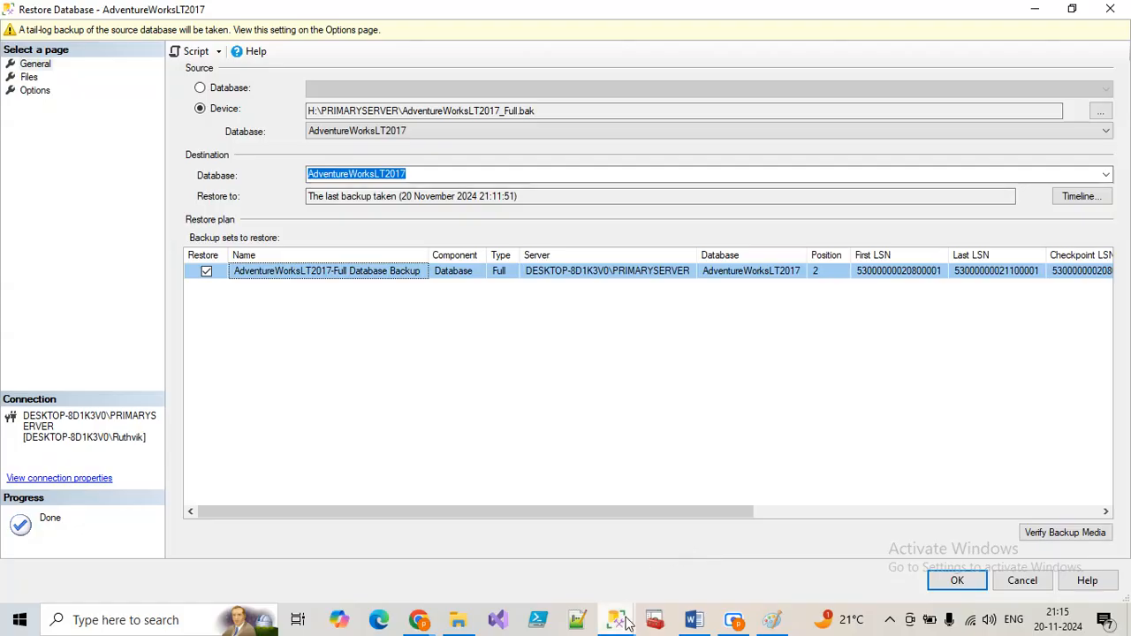
mouse_move(616, 621)
left_click(565, 580)
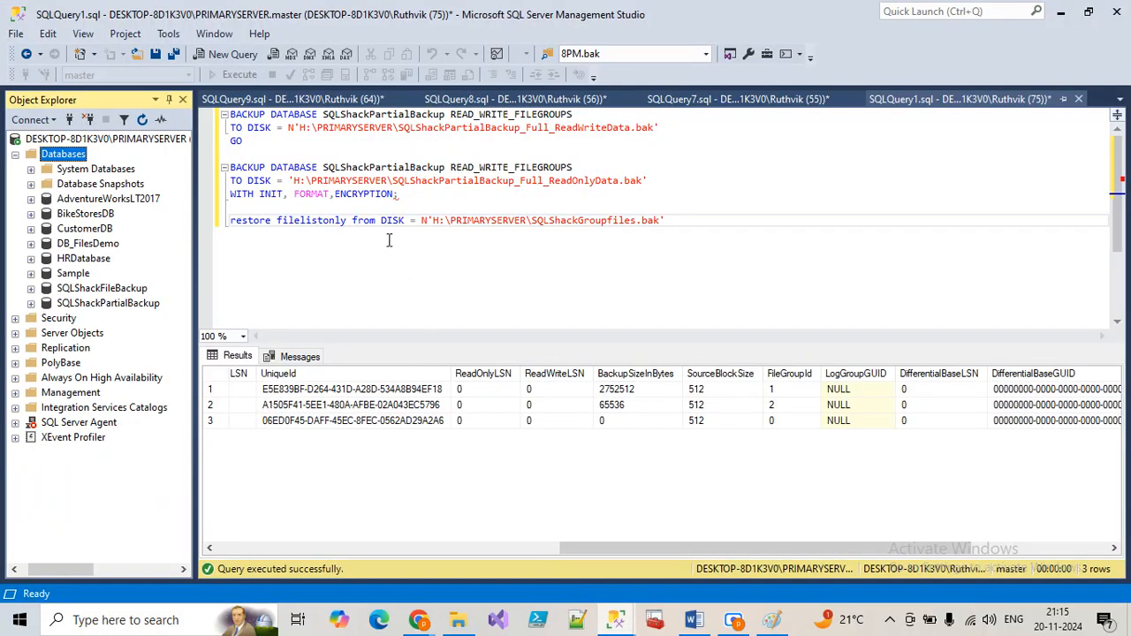
left_click(251, 102)
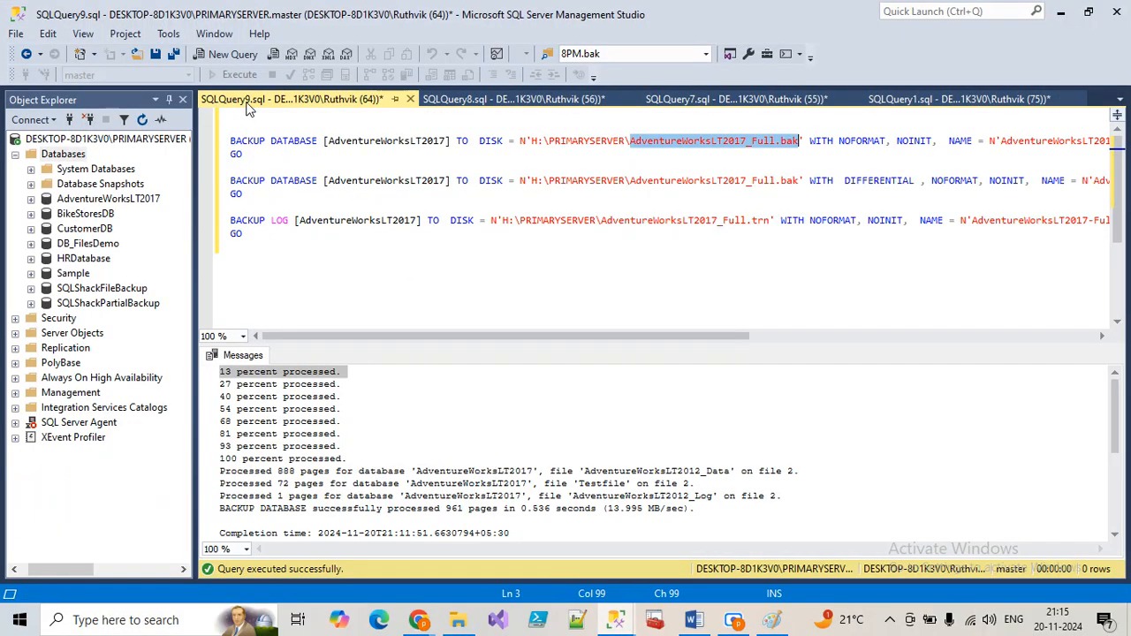
left_click(1002, 141)
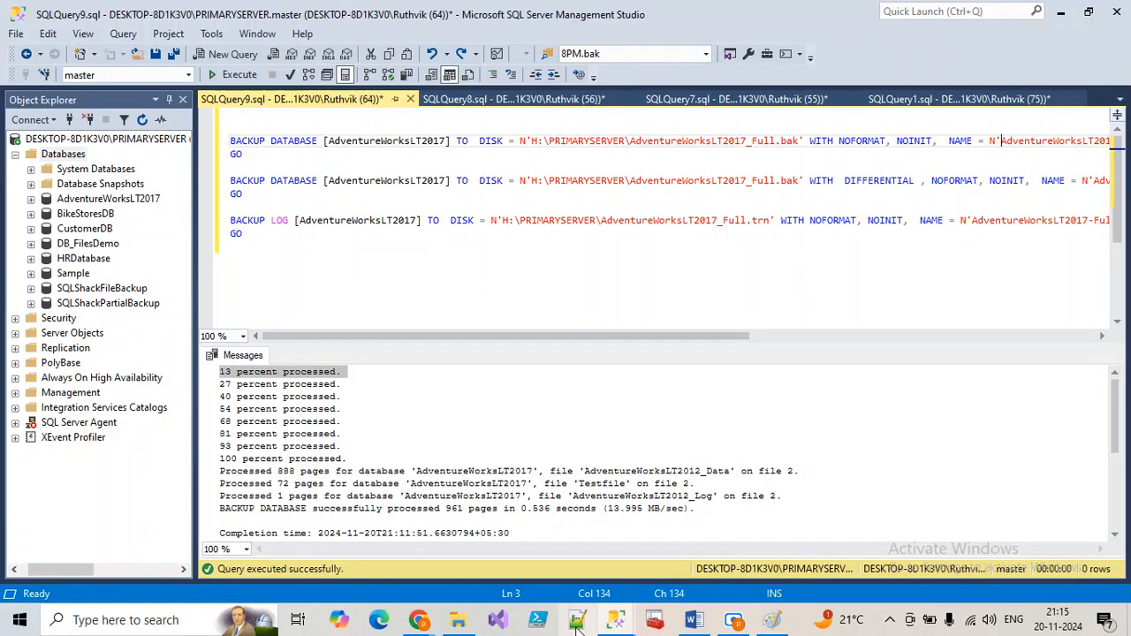
mouse_move(616, 620)
left_click(680, 554)
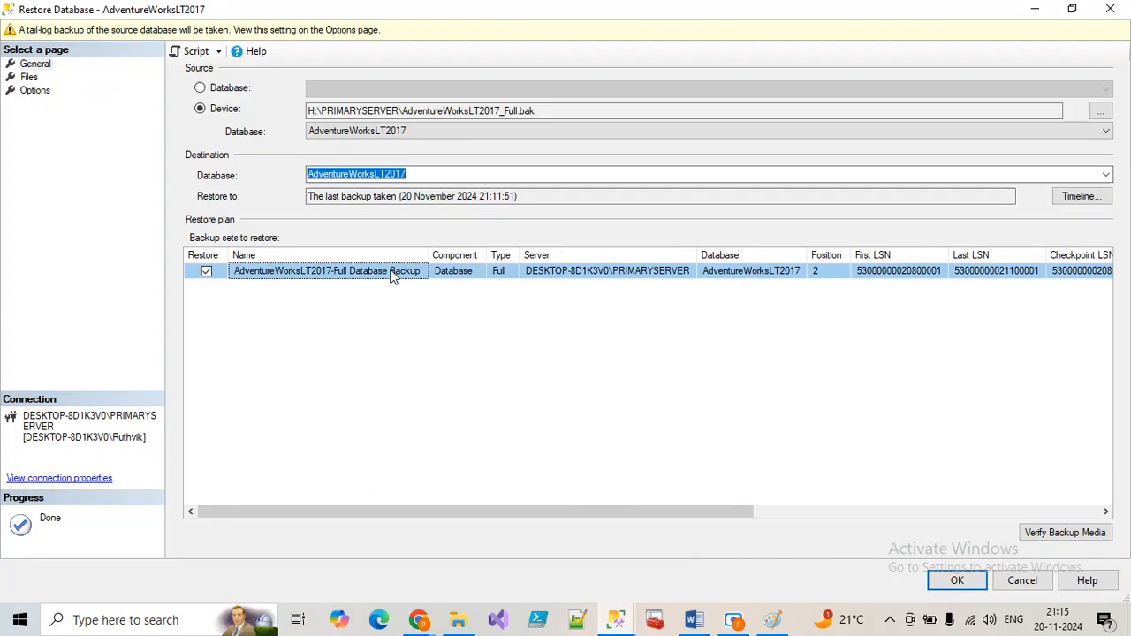
left_click(1022, 579)
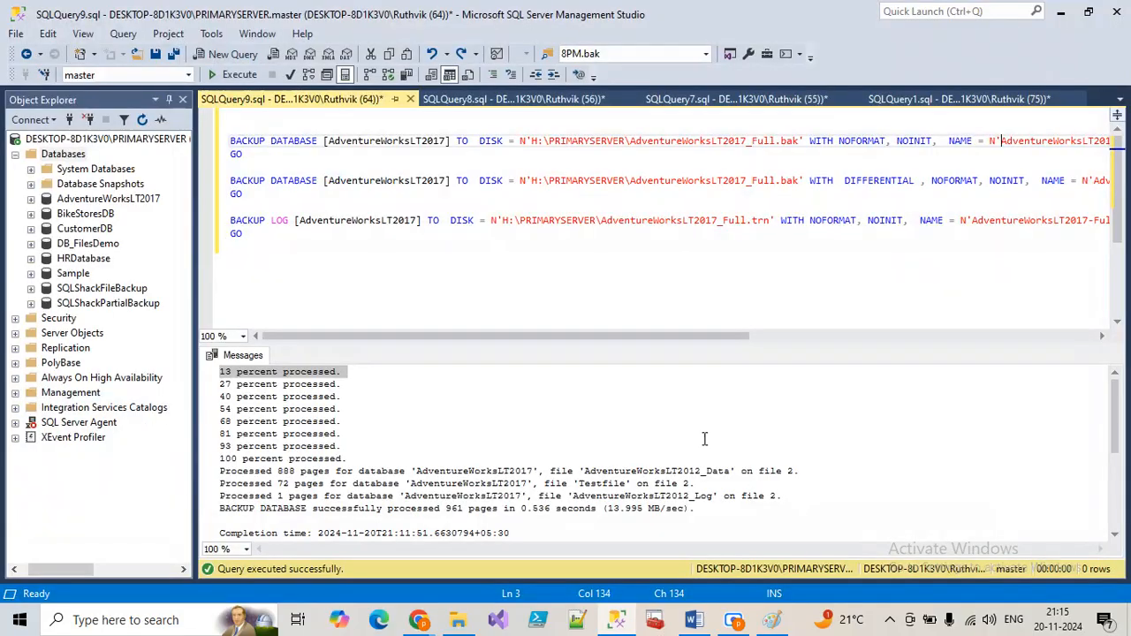
Generate a script of the full AdventureWorksLT2017 backup without running it, and select the backup file's base name in the new query
right_click(92, 196)
mouse_move(174, 263)
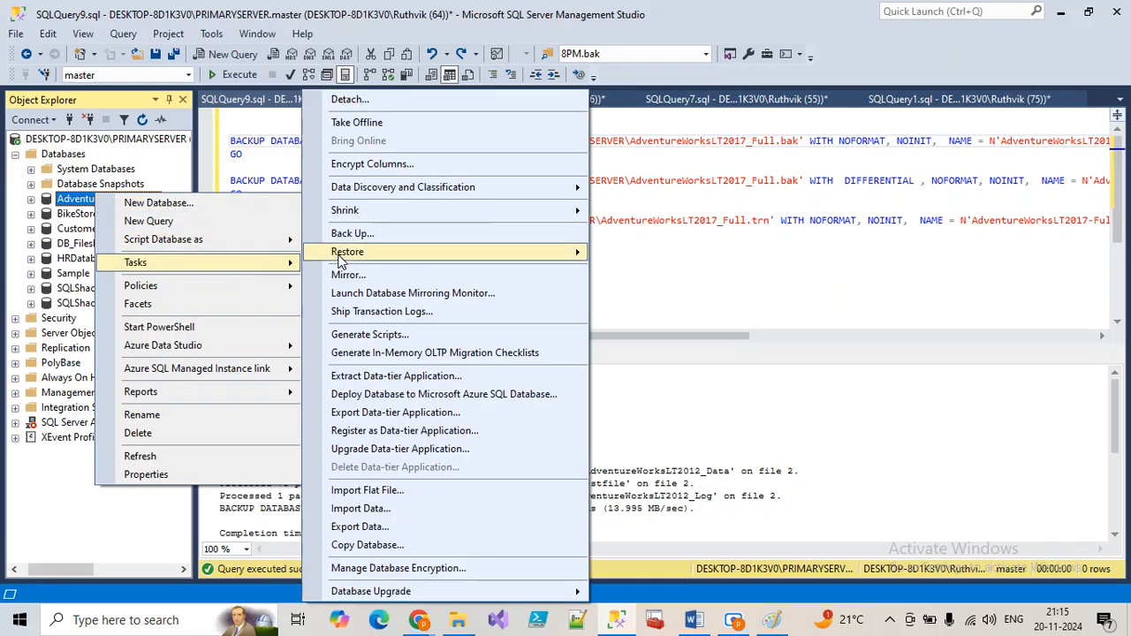
left_click(415, 272)
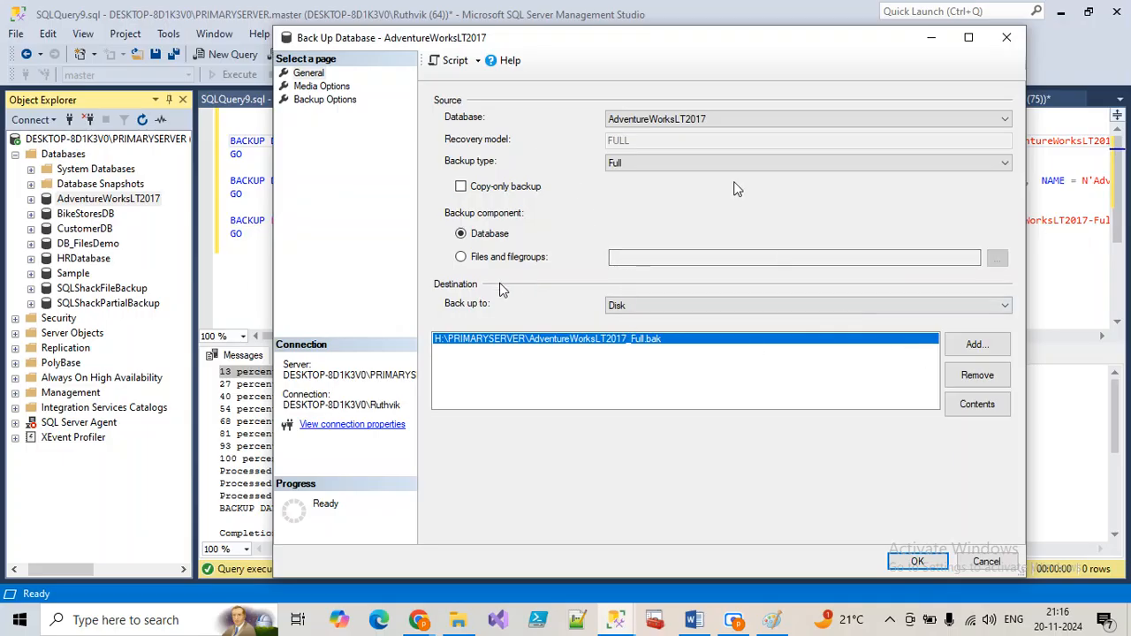
left_click(447, 63)
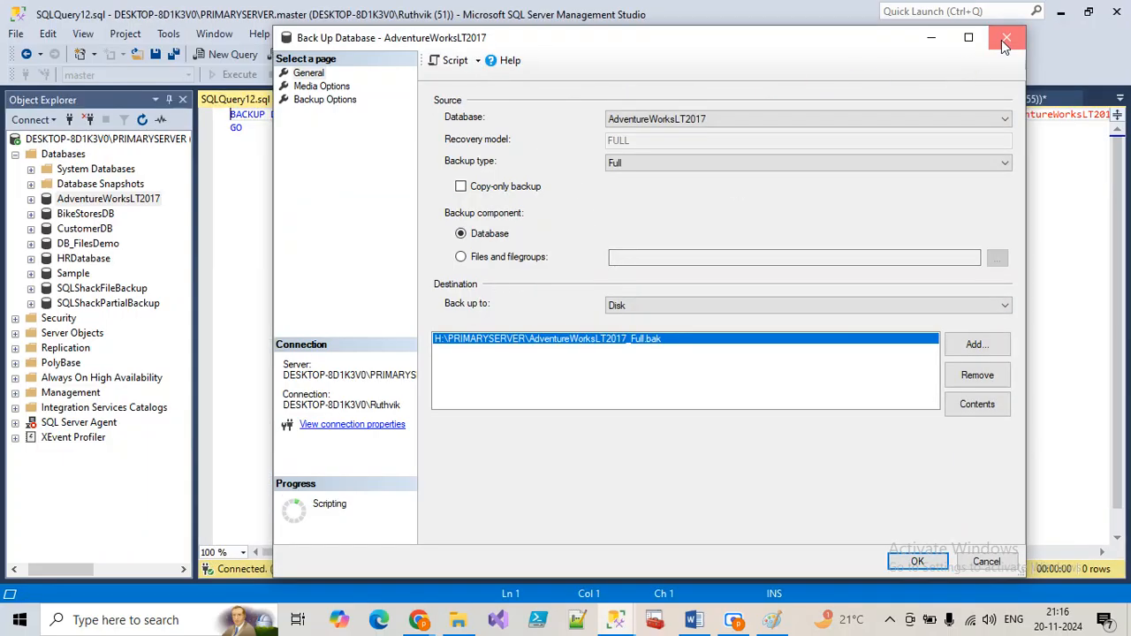
left_click(1006, 37)
left_click_drag(632, 115, 781, 115)
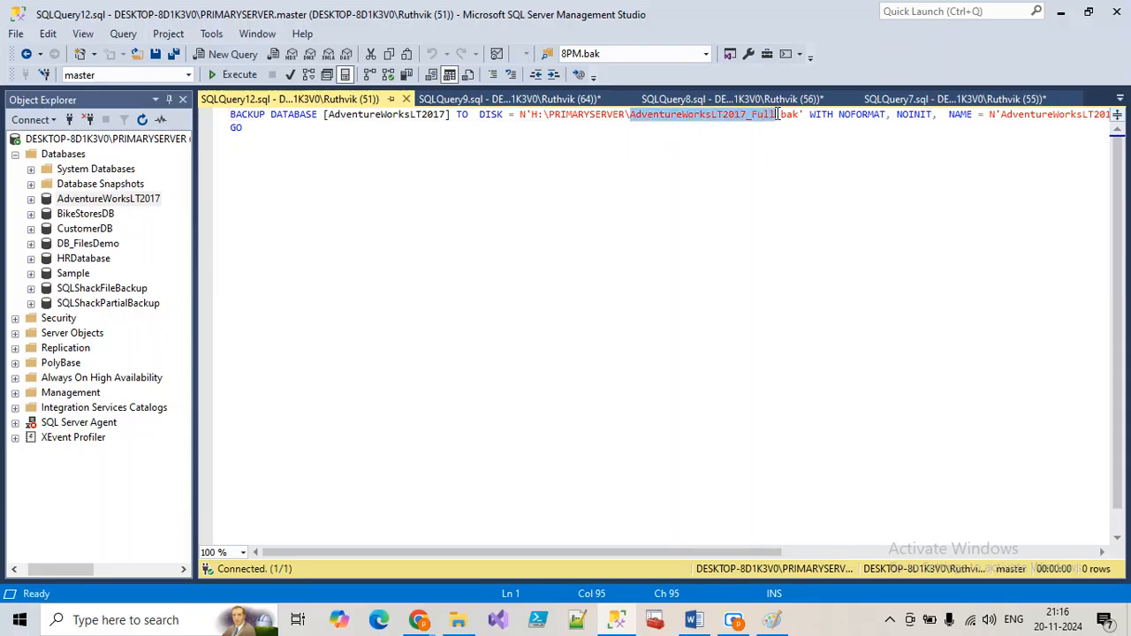
Change the backup file name in the script to 201120242116.bak and run only the BACKUP DATABASE statement's part before the WITH clause
type("20")
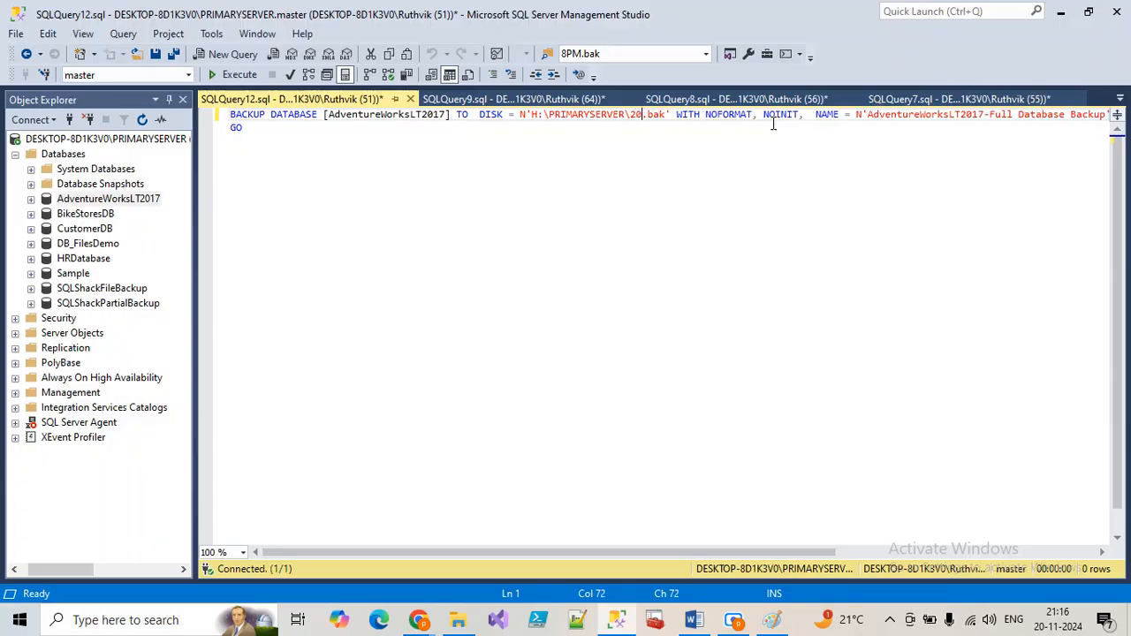
type("112024")
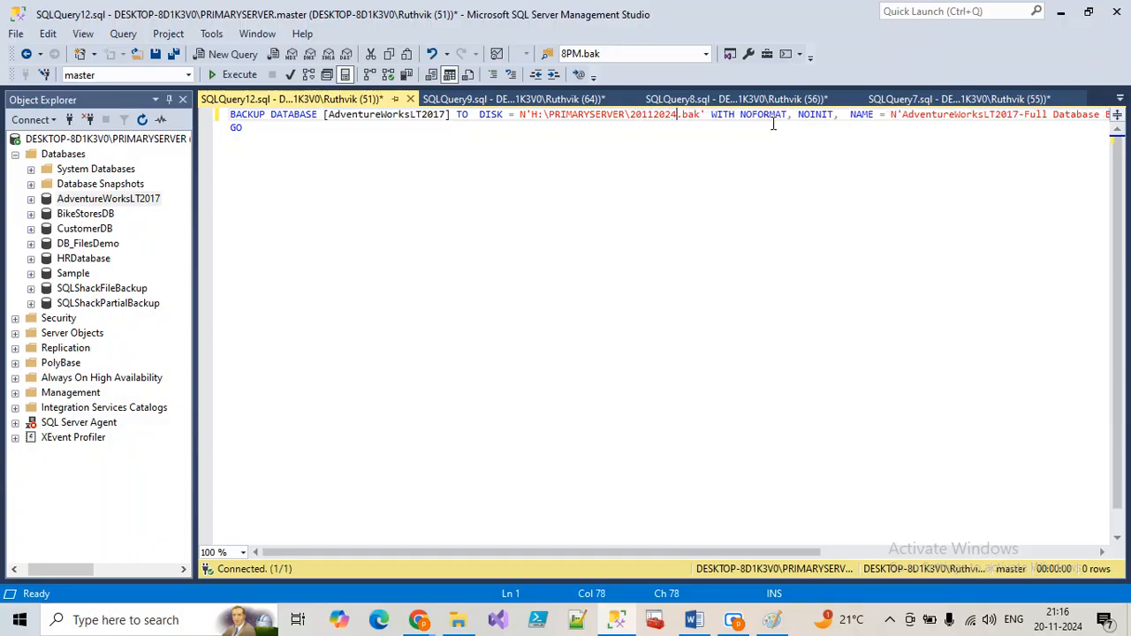
type("2116")
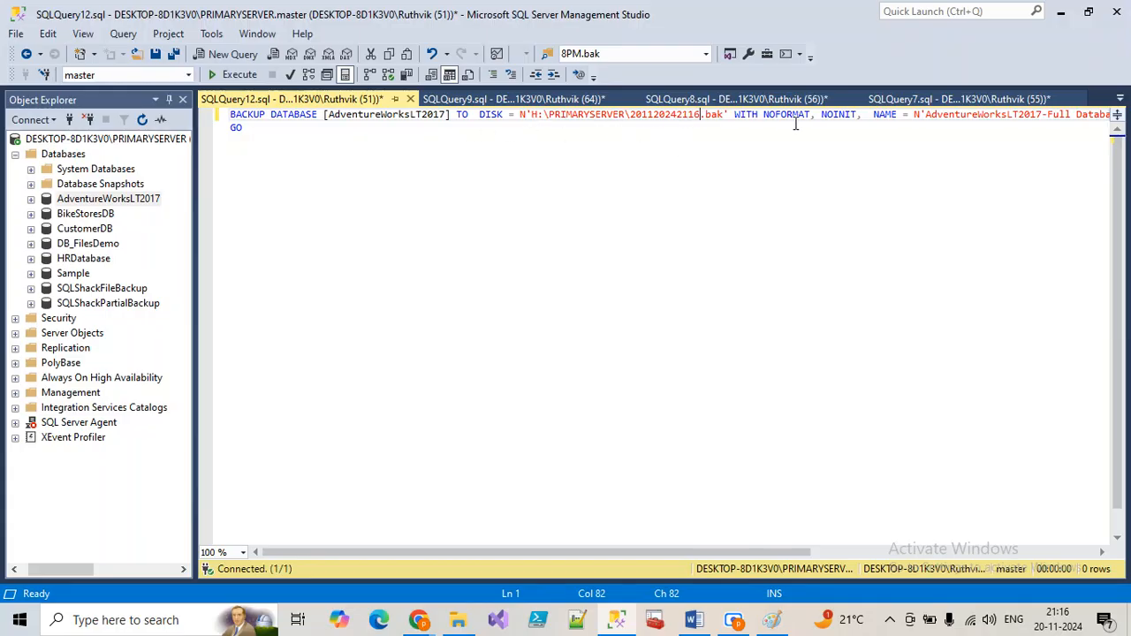
left_click_drag(732, 116, 230, 116)
left_click(234, 75)
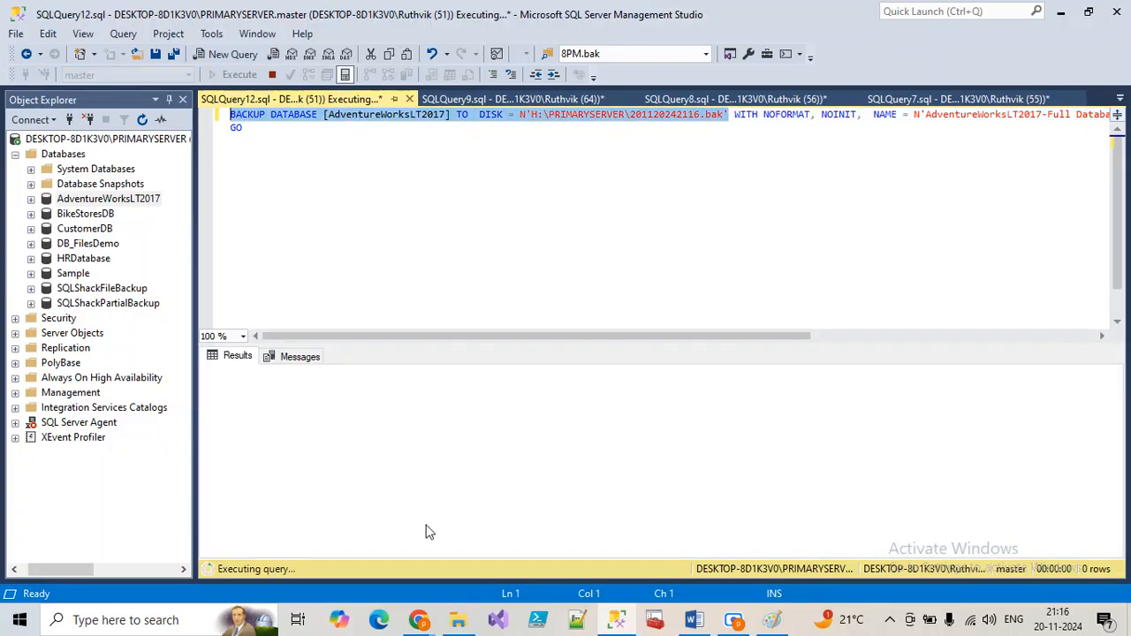
Check the new 201120242116.bak file in File Explorer's PRIMARYSERVER folder, and return to the backup script in SQL Server Management Studio
left_click(457, 619)
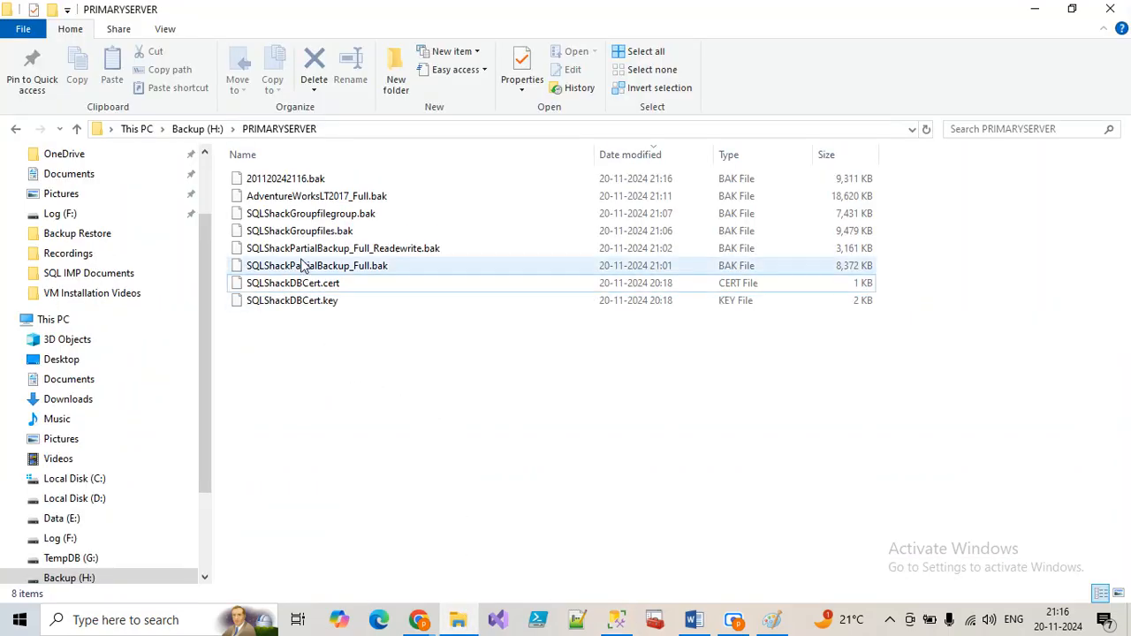
left_click(293, 181)
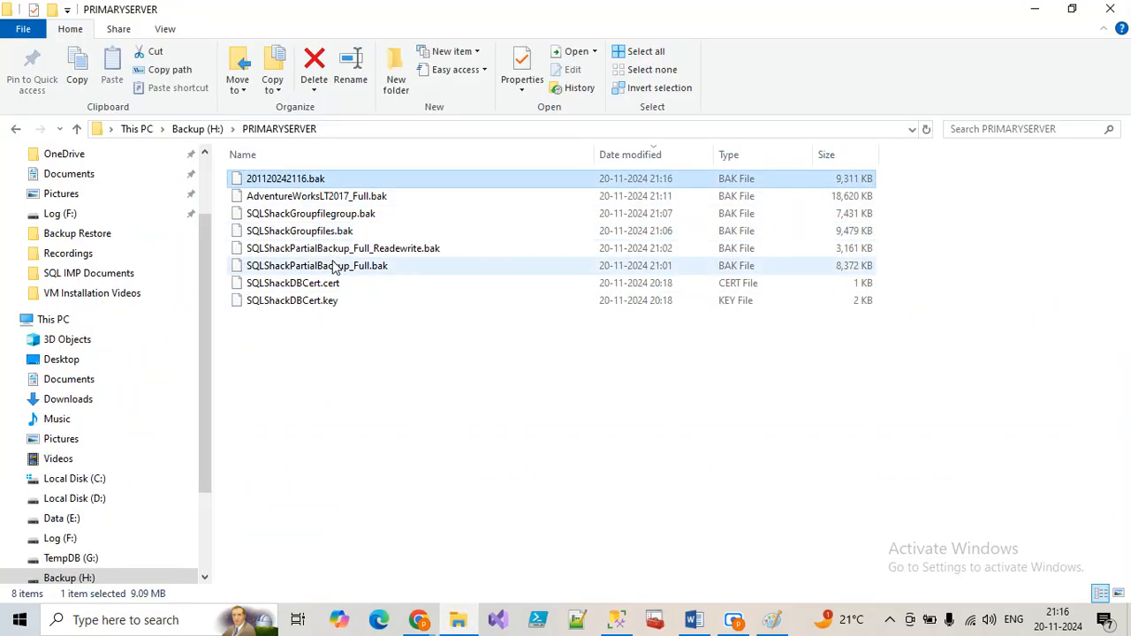
left_click(287, 182)
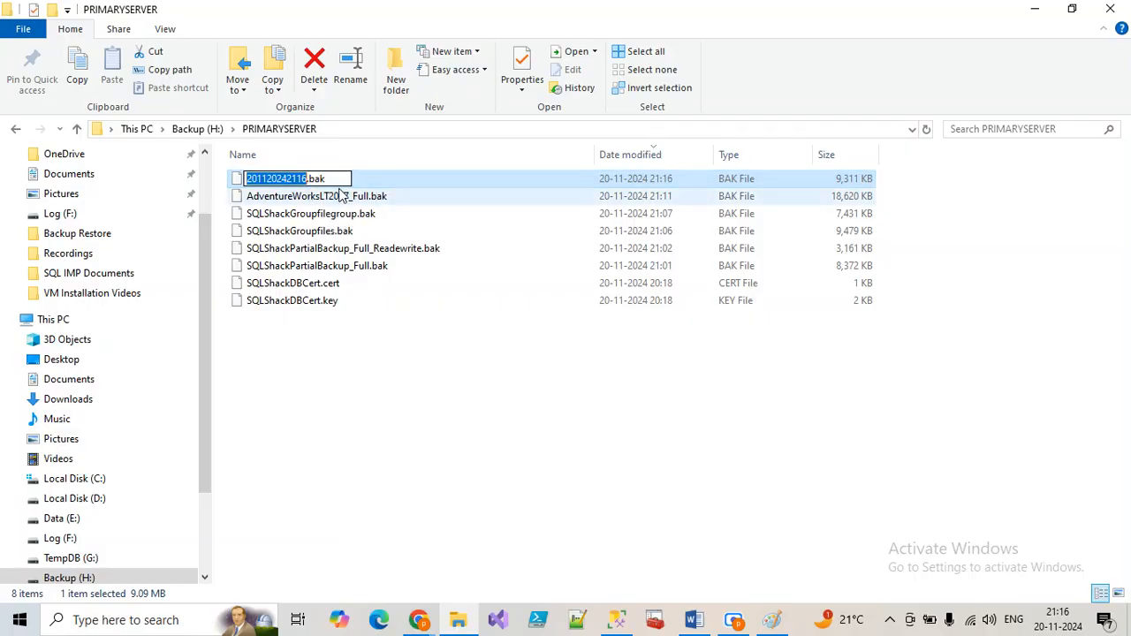
key("Escape")
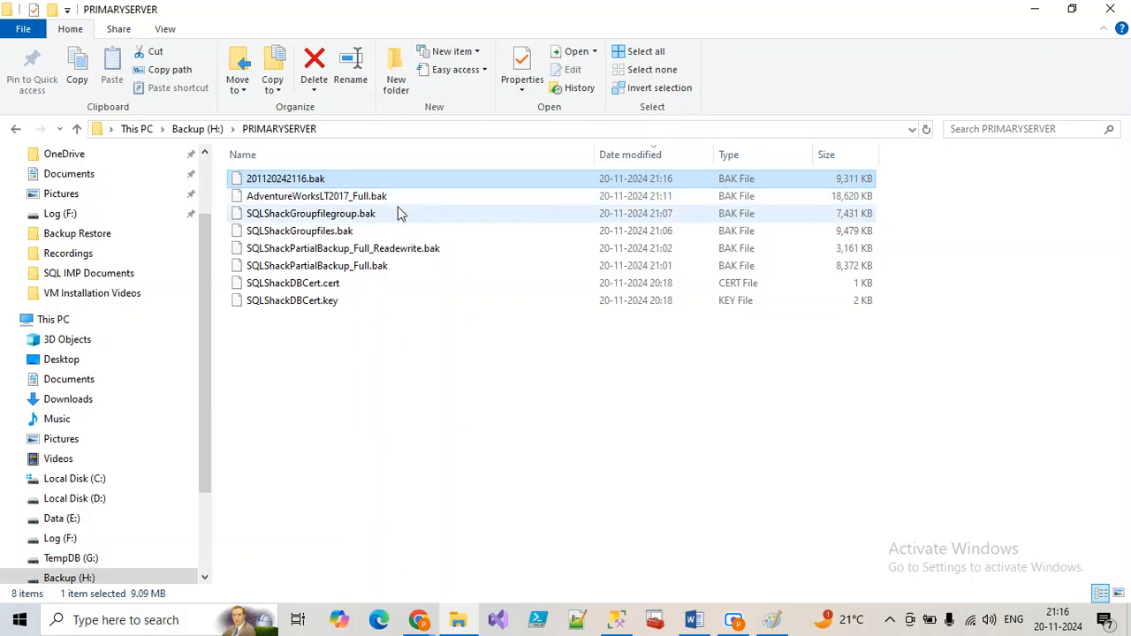
left_click(473, 625)
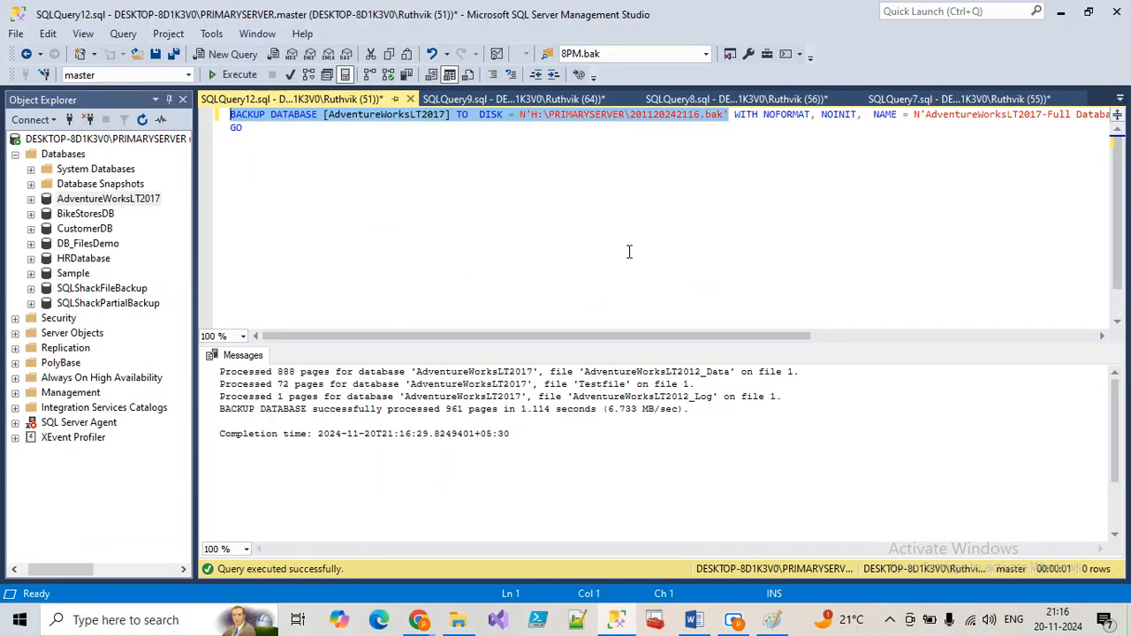
left_click_drag(355, 137, 223, 114)
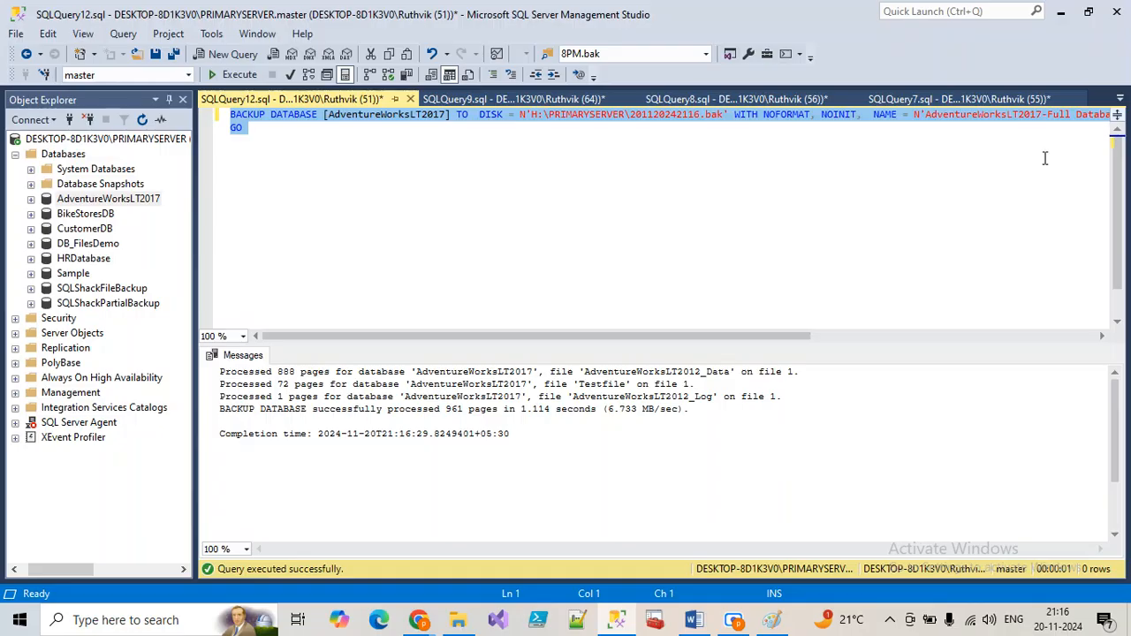
left_click(742, 160)
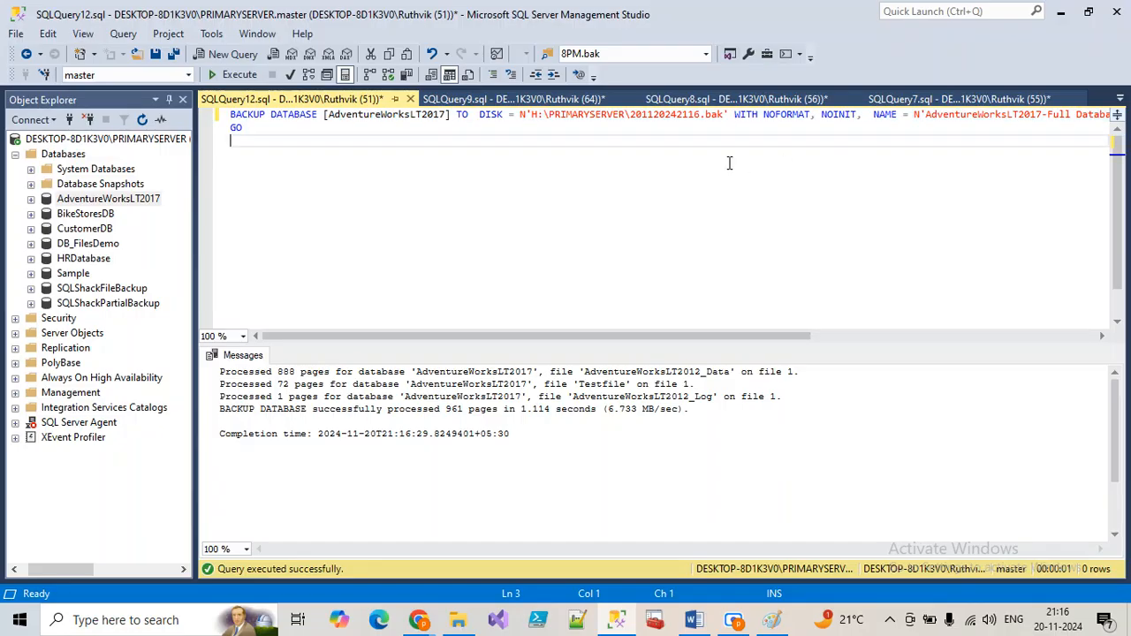
Start a database restore from the device file H:\PRIMARYSERVER\201120242116.bak
right_click(77, 158)
left_click(145, 202)
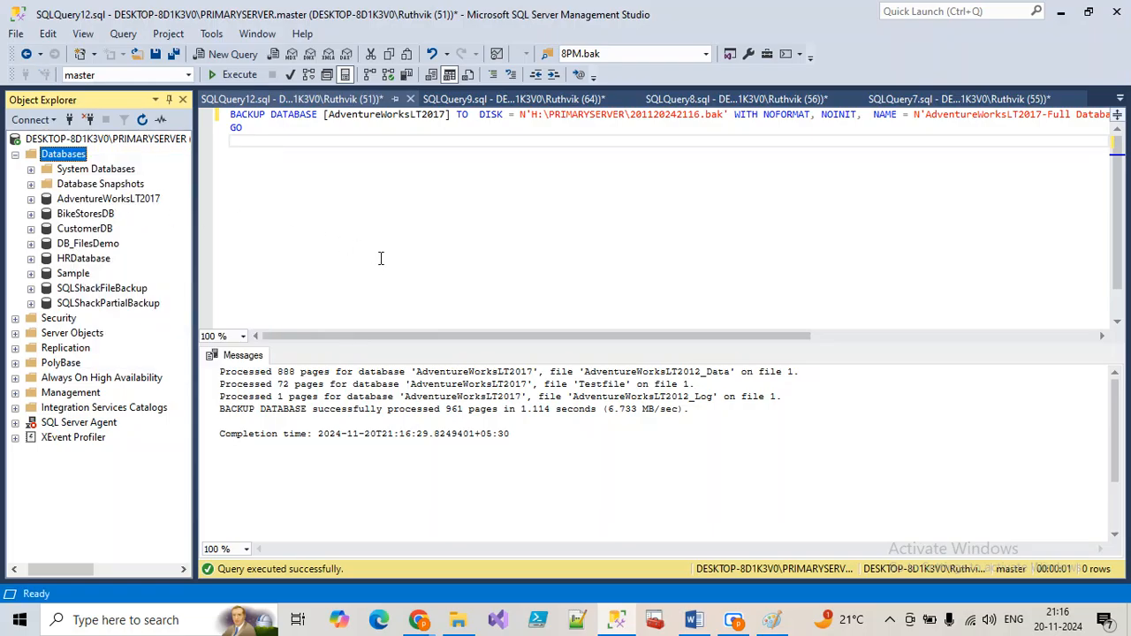
left_click(428, 118)
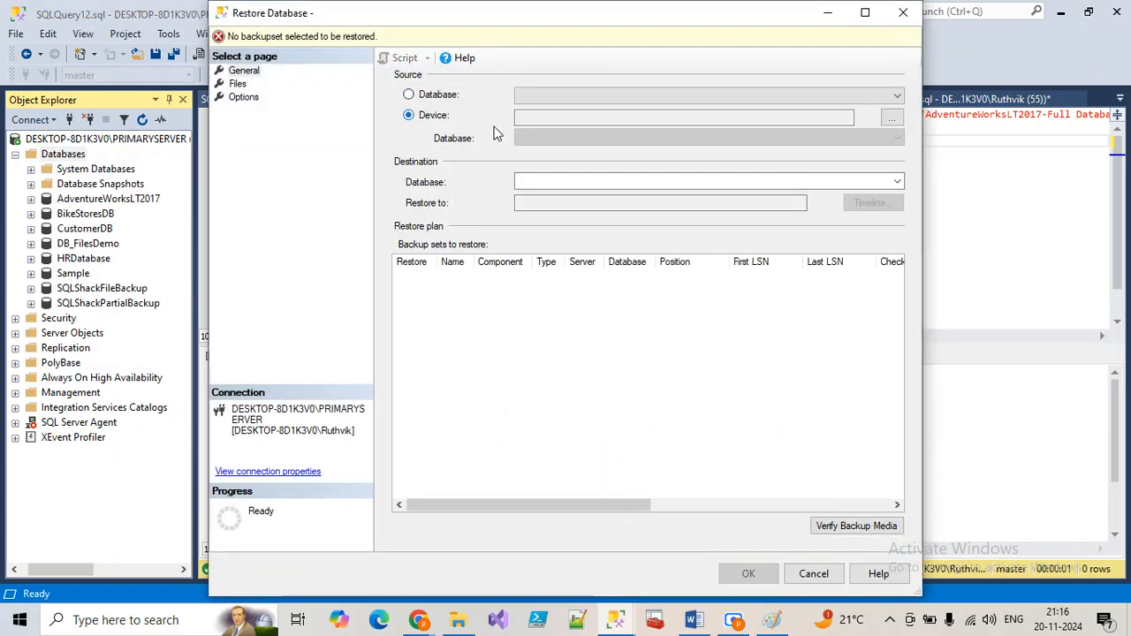
left_click(891, 118)
left_click(675, 260)
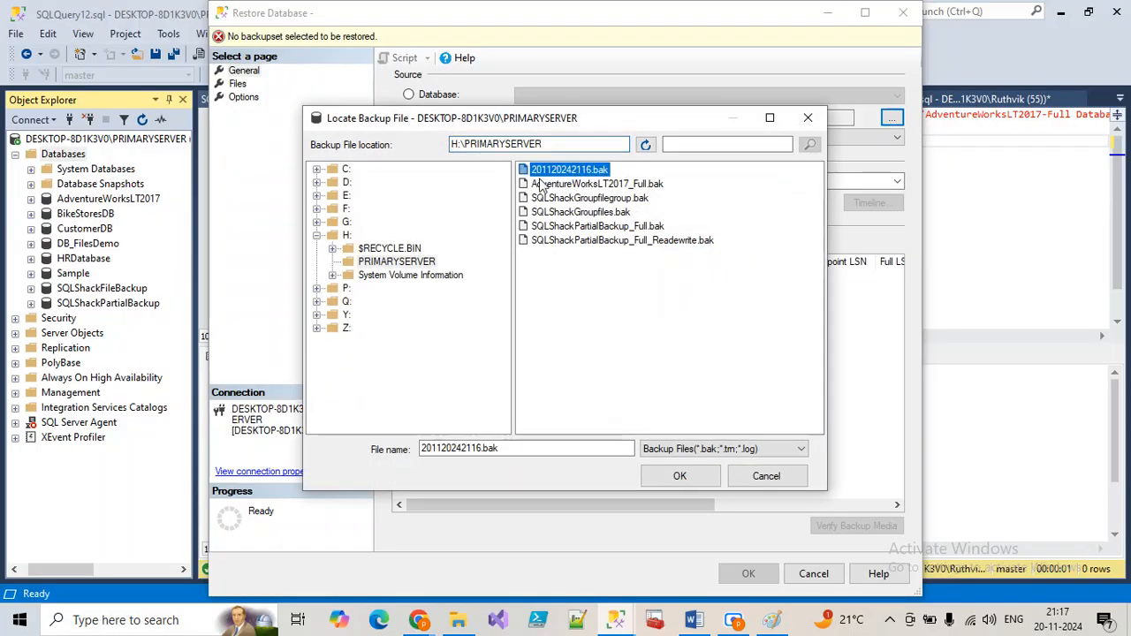
left_click(677, 473)
left_click(592, 424)
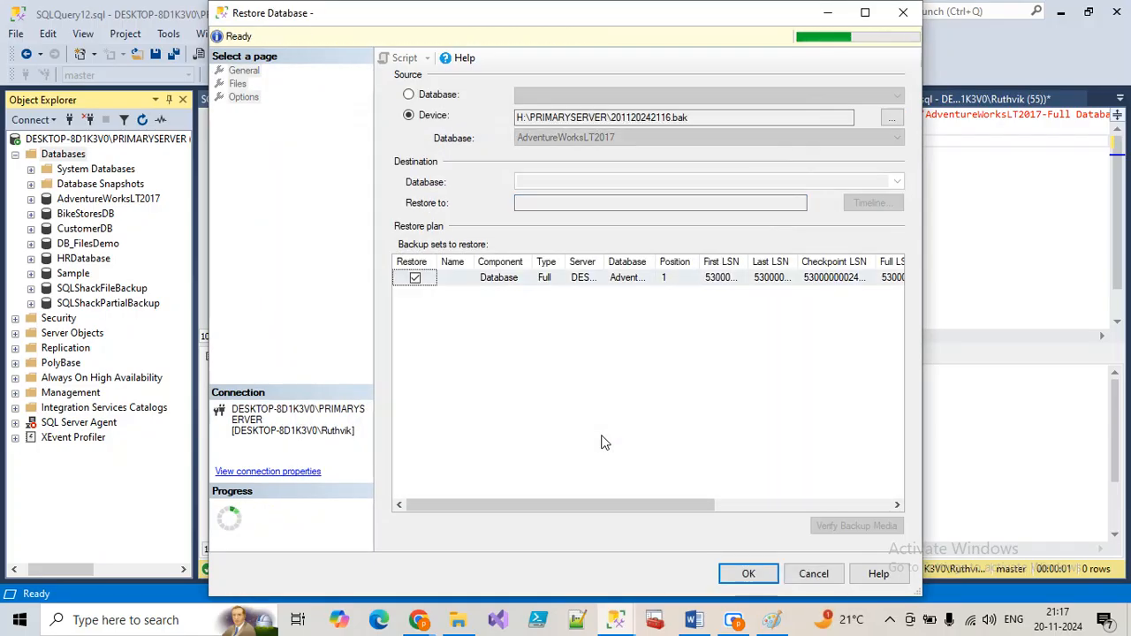
Examine the backup set's Name and Database entries in the restore plan, and cancel the restore
left_click(449, 278)
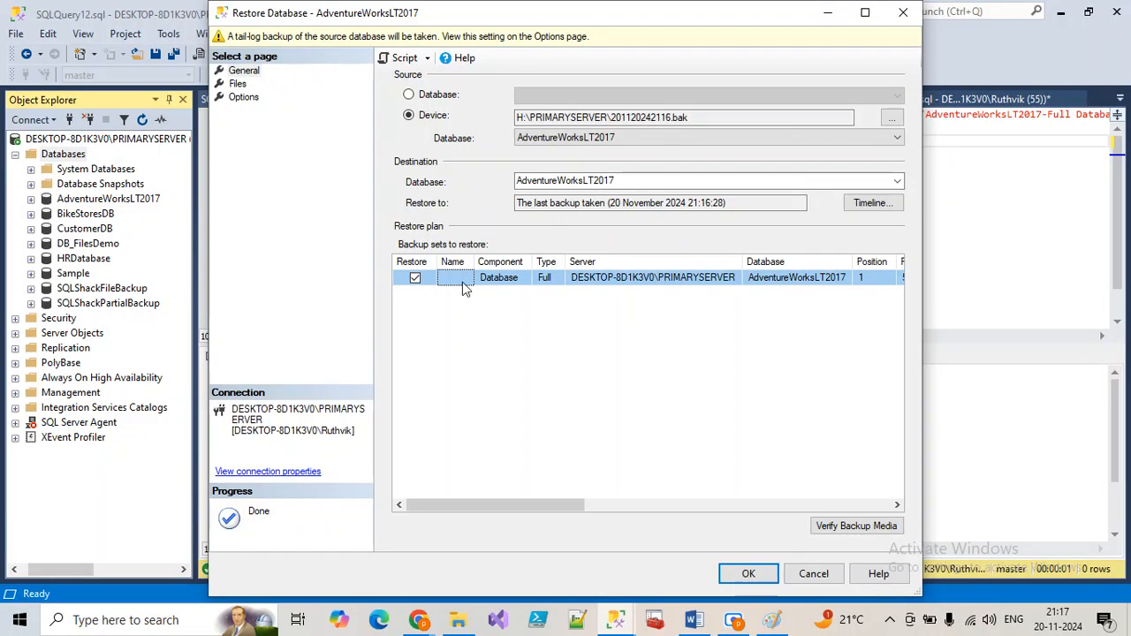
left_click(782, 279)
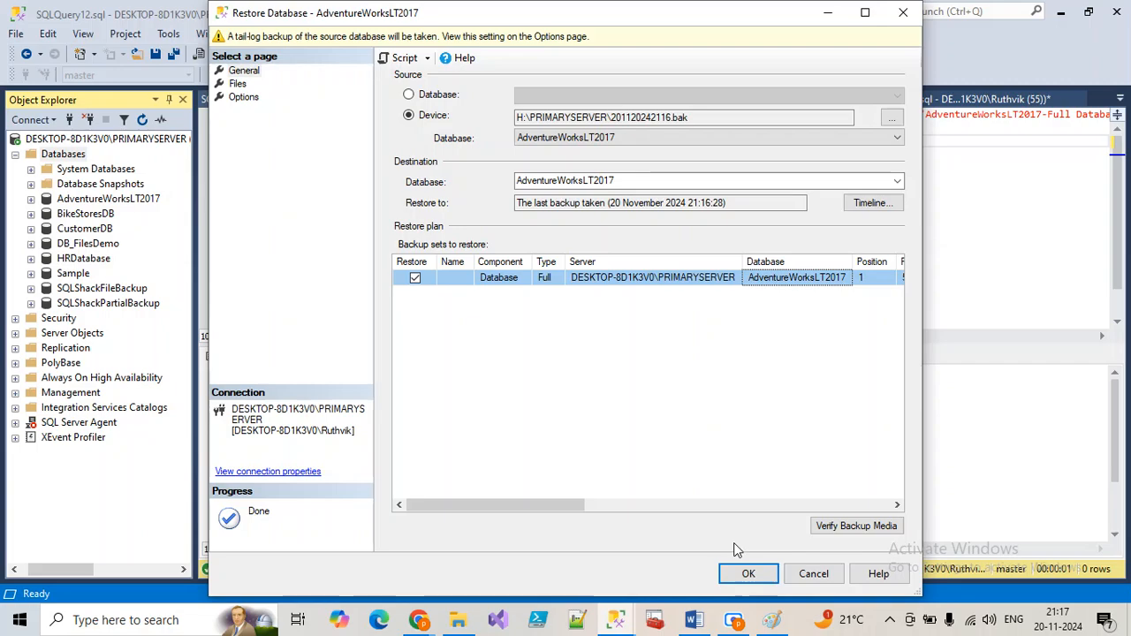
left_click(810, 574)
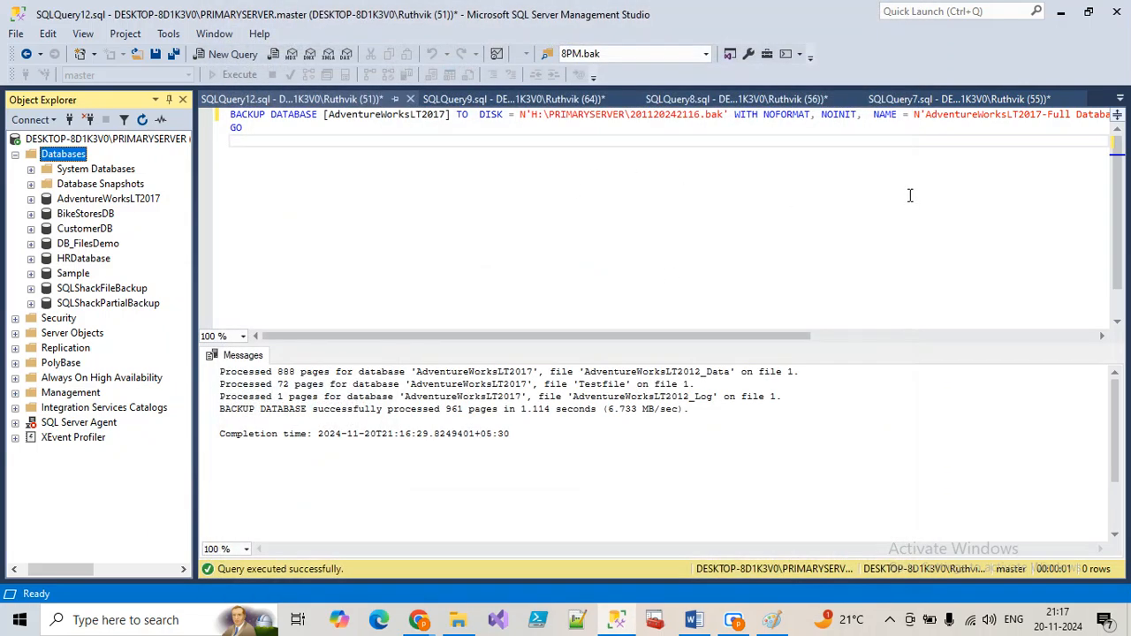
Examine the backup set name given by the NAME option in SQLQuery12.sql's backup statement
left_click_drag(654, 343, 804, 342)
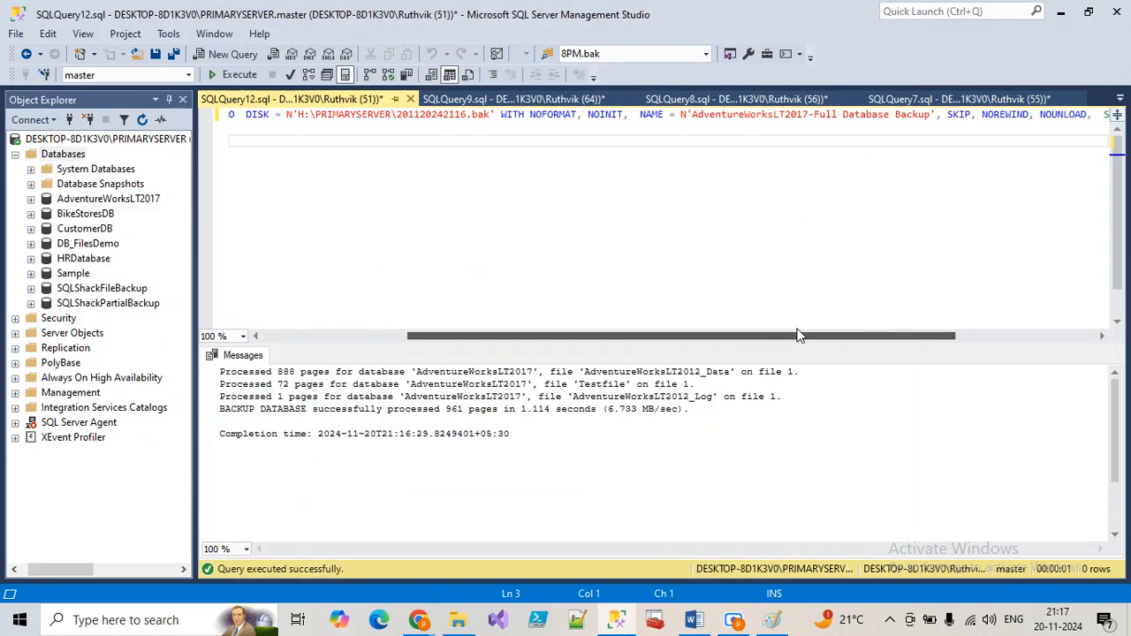
left_click_drag(924, 118, 811, 116)
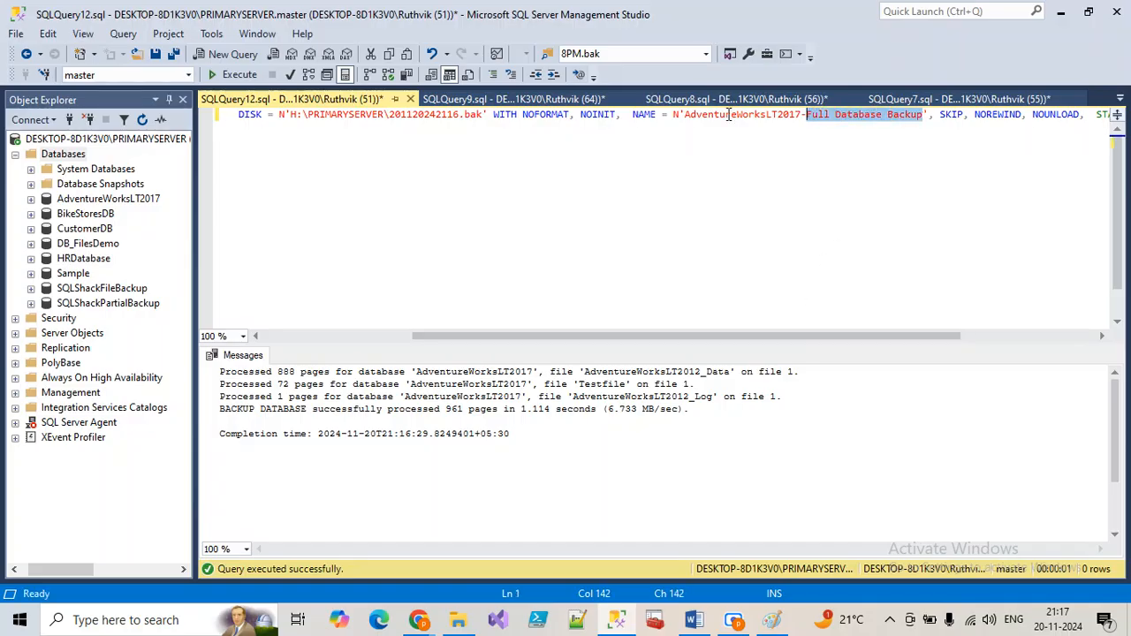
left_click_drag(684, 118, 716, 118)
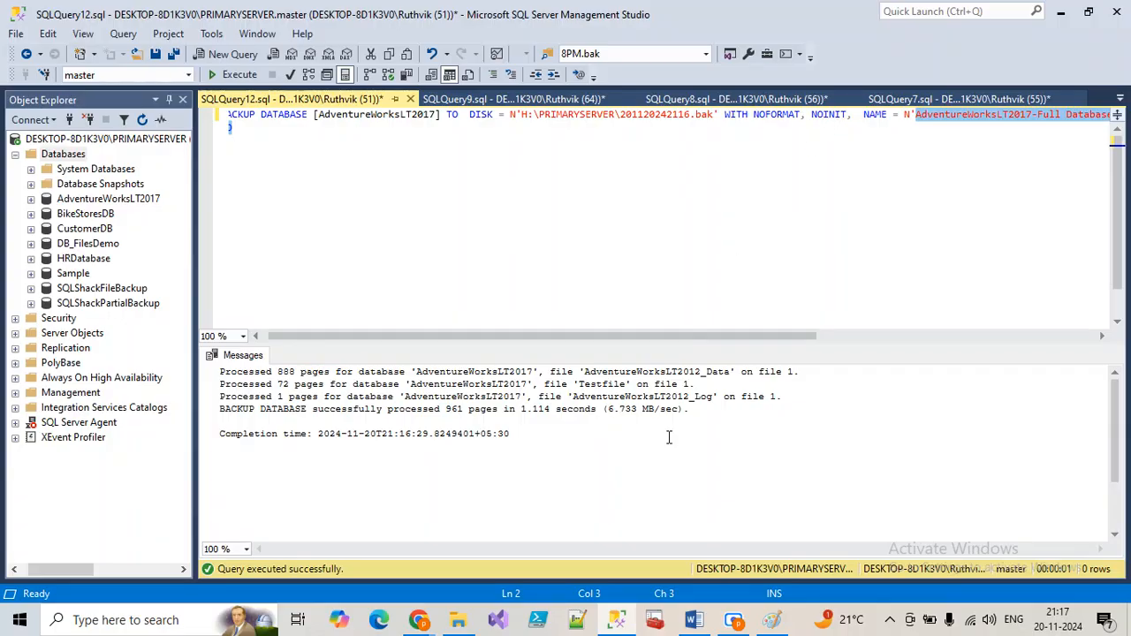
left_click(620, 621)
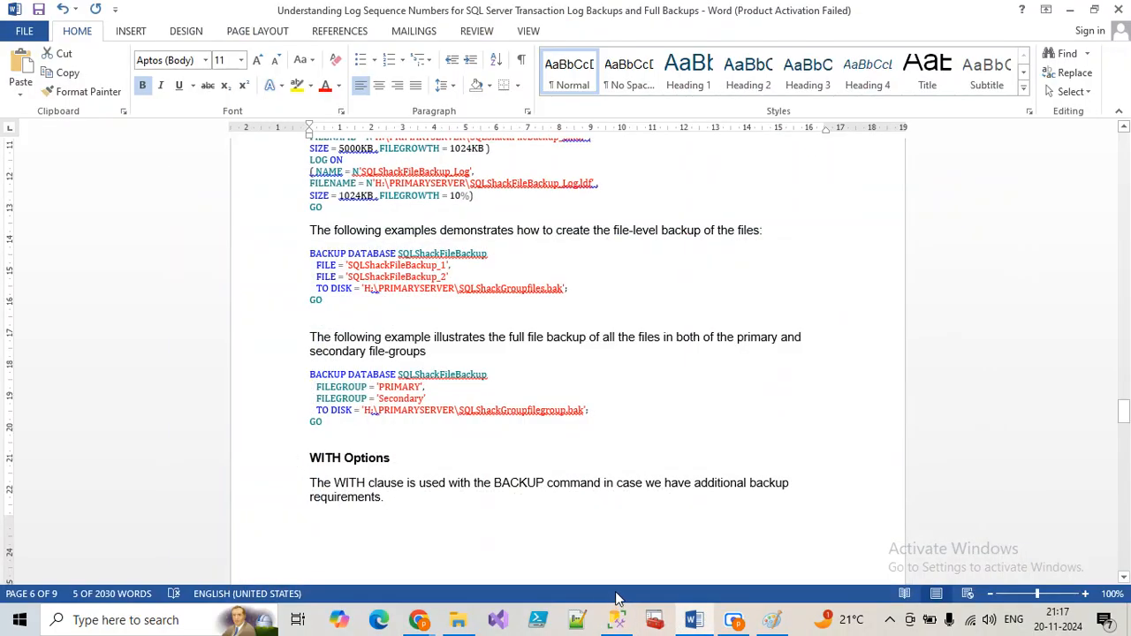
left_click(621, 621)
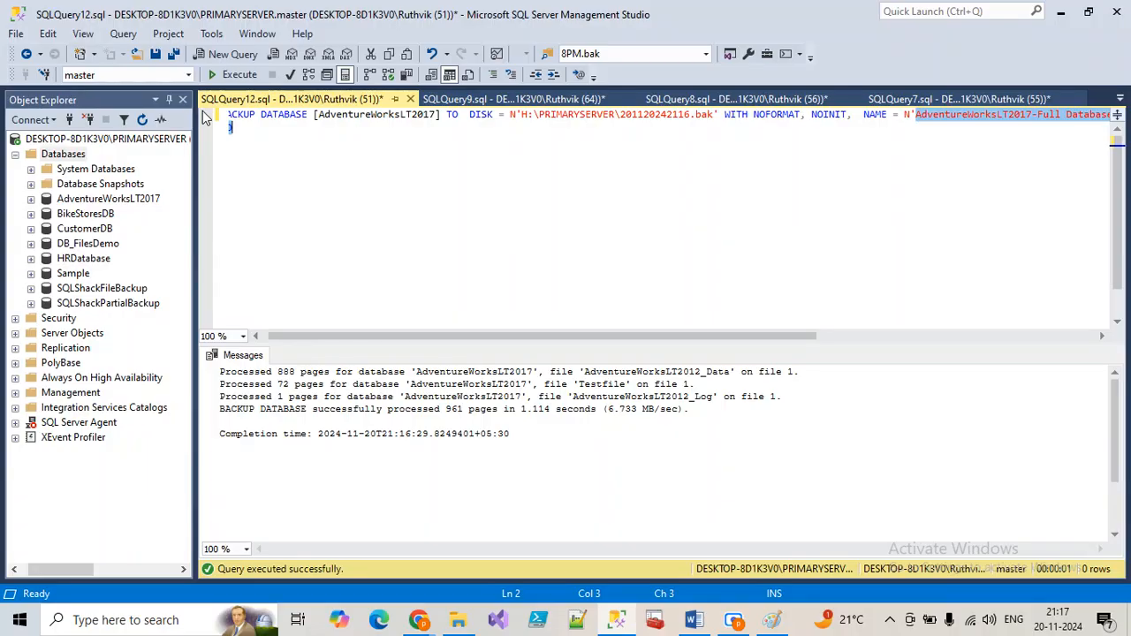
right_click(84, 156)
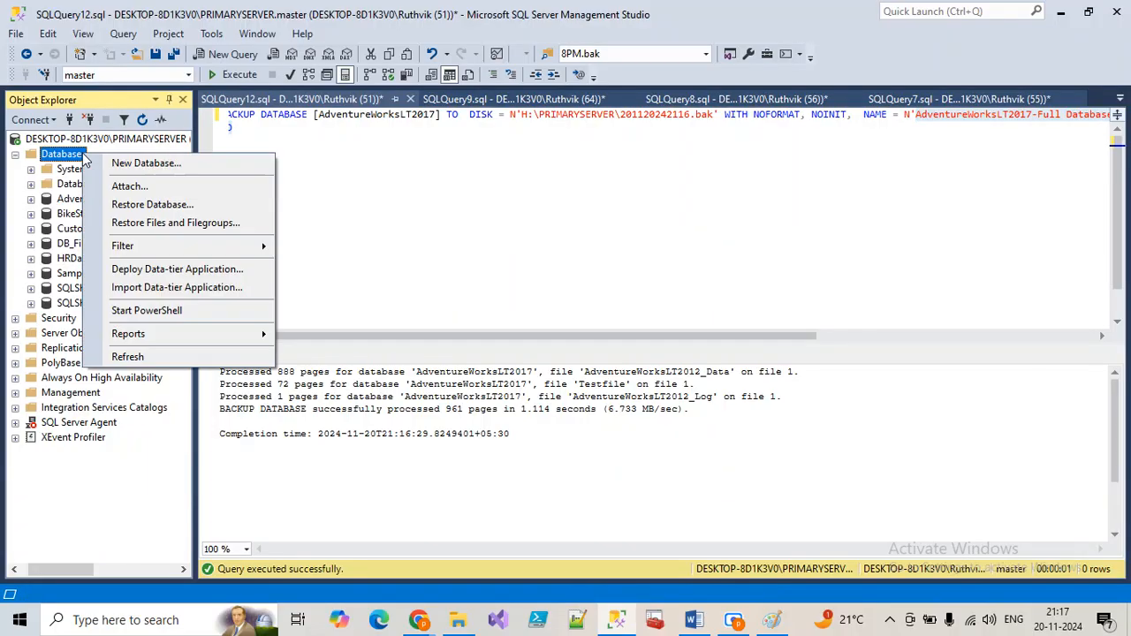
left_click(152, 205)
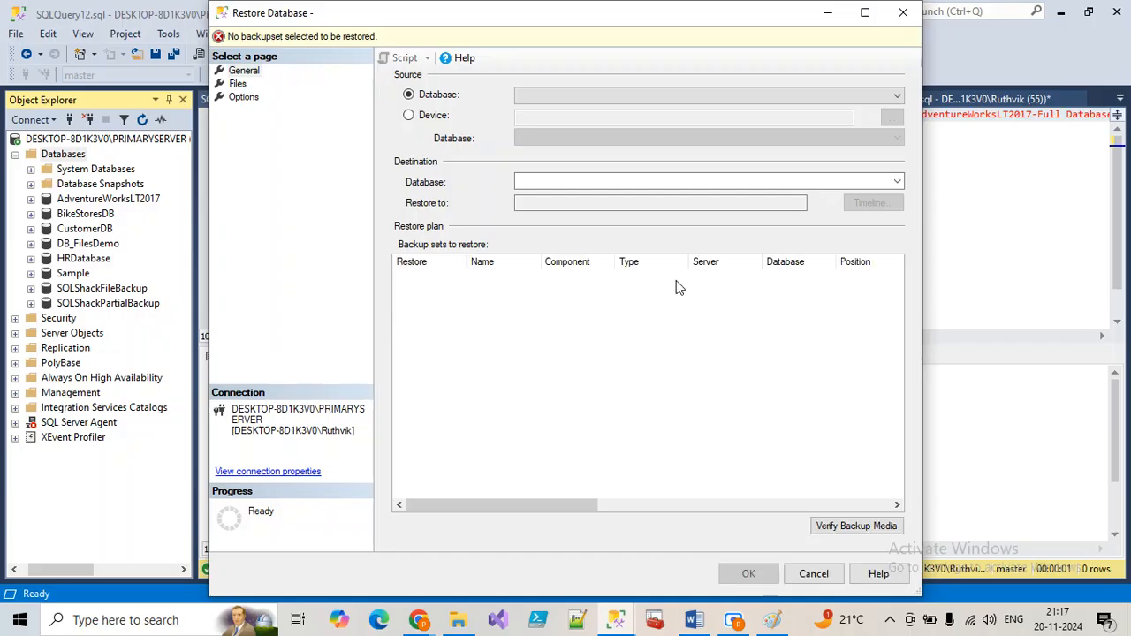
left_click(431, 116)
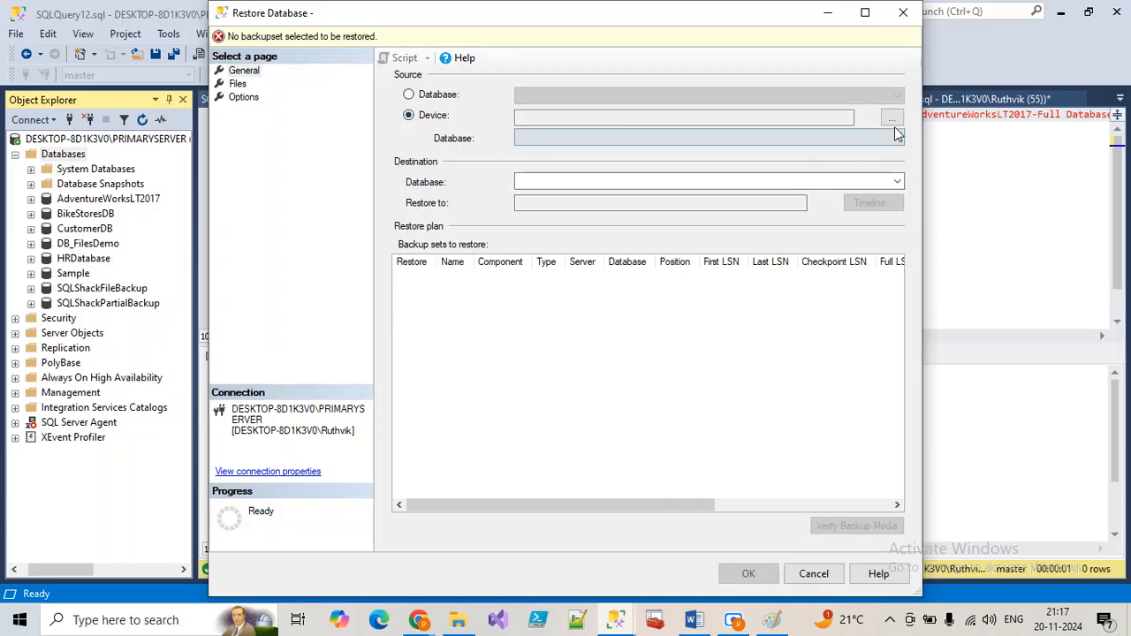
left_click(891, 118)
left_click(657, 424)
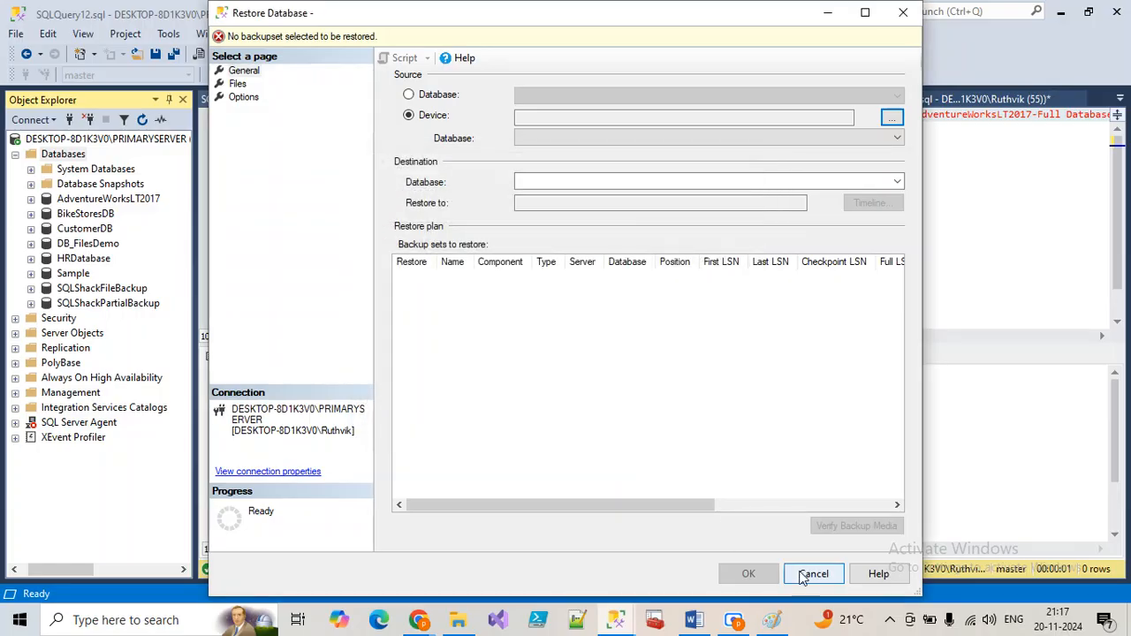
left_click(812, 573)
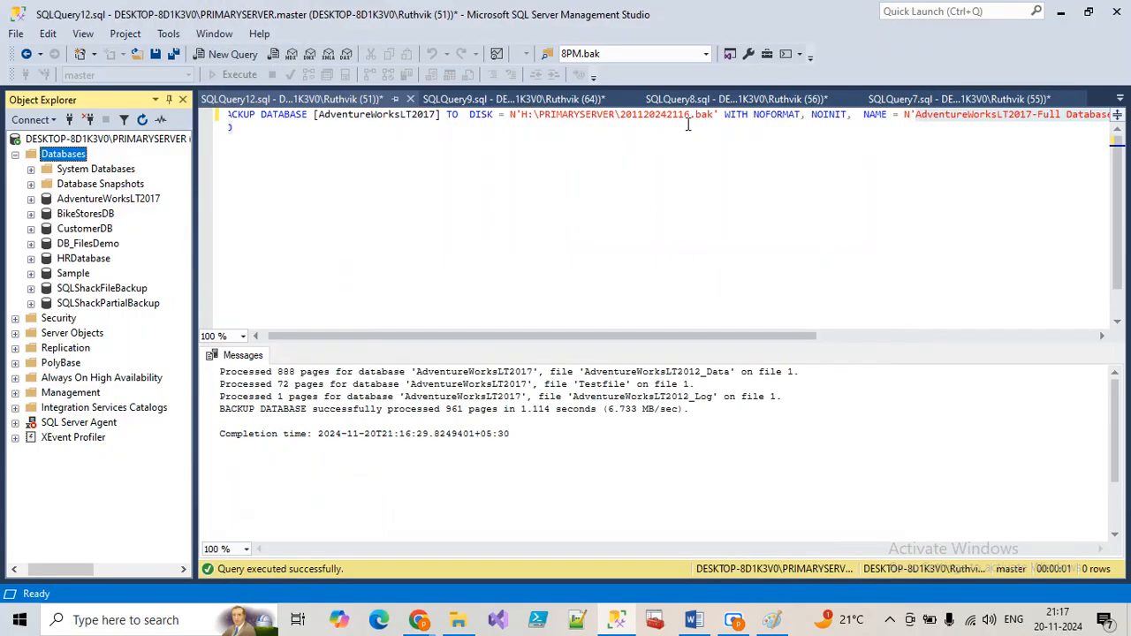
Run the entire AdventureWorksLT2017 full backup script to 201120242116.bak, including all its WITH options
left_click_drag(368, 292, 223, 114)
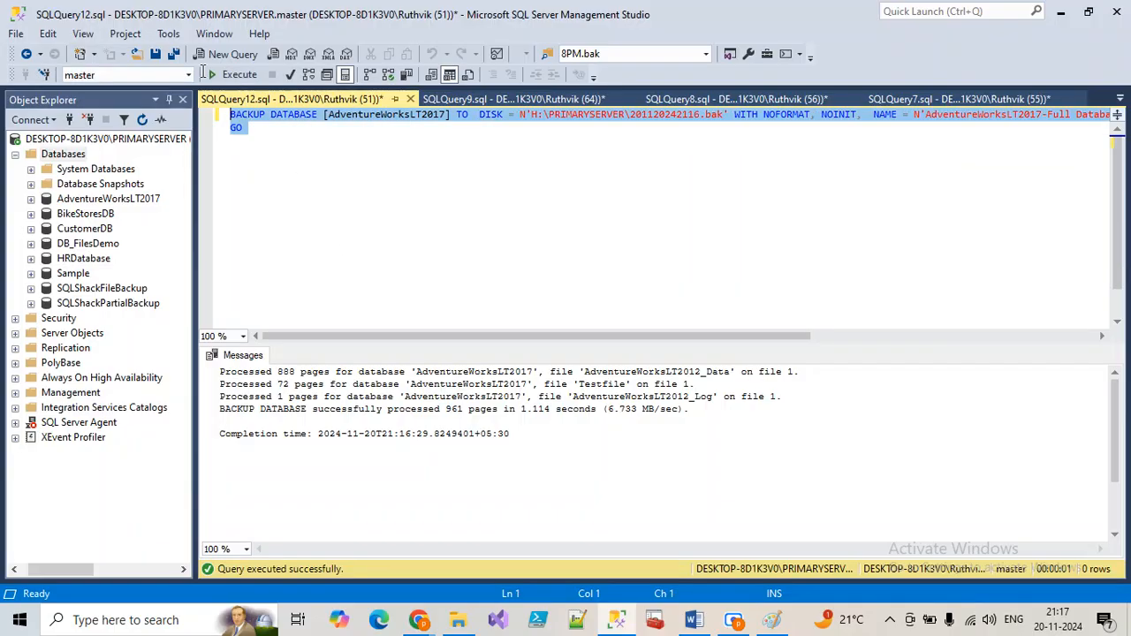
left_click(228, 76)
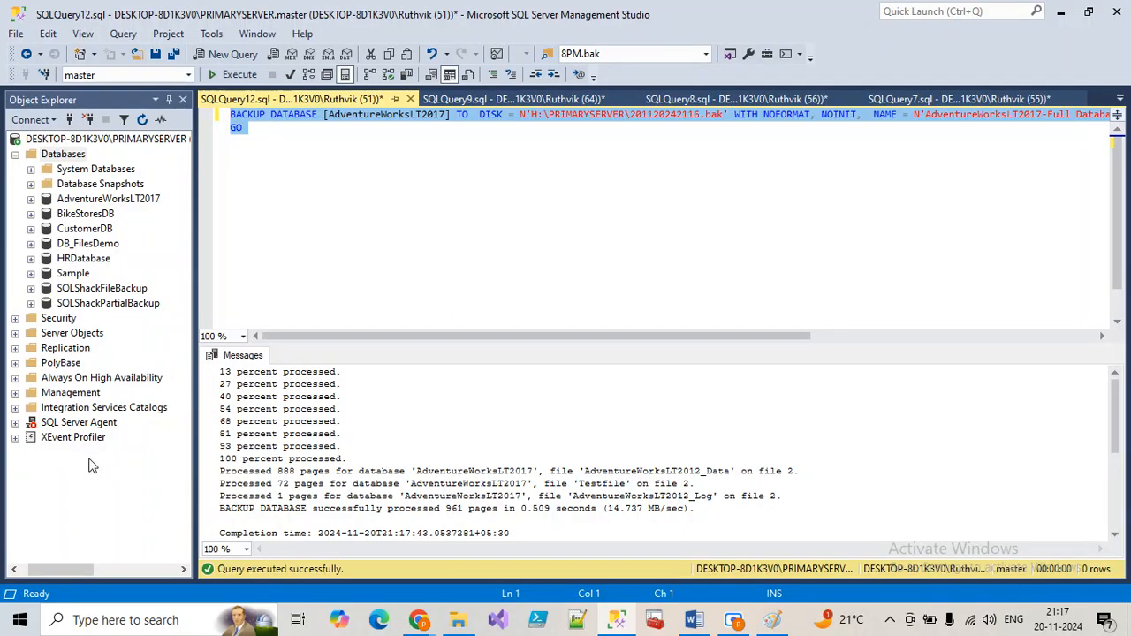
Start a database restore using the device file H:\PRIMARYSERVER\201120242116.bak as the source
right_click(46, 154)
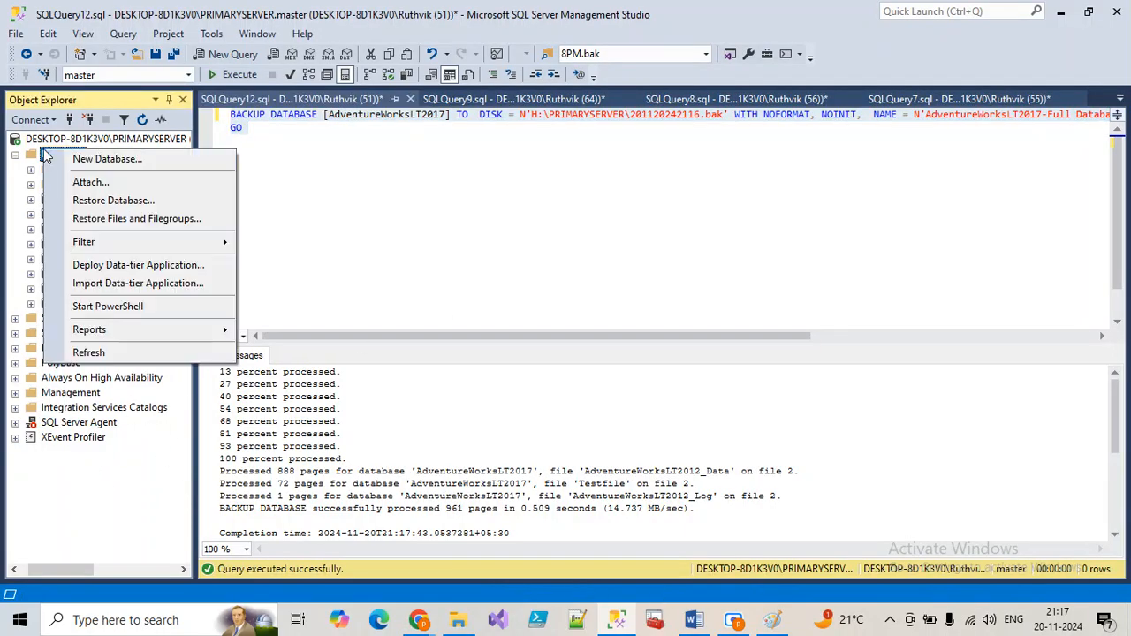
left_click(110, 201)
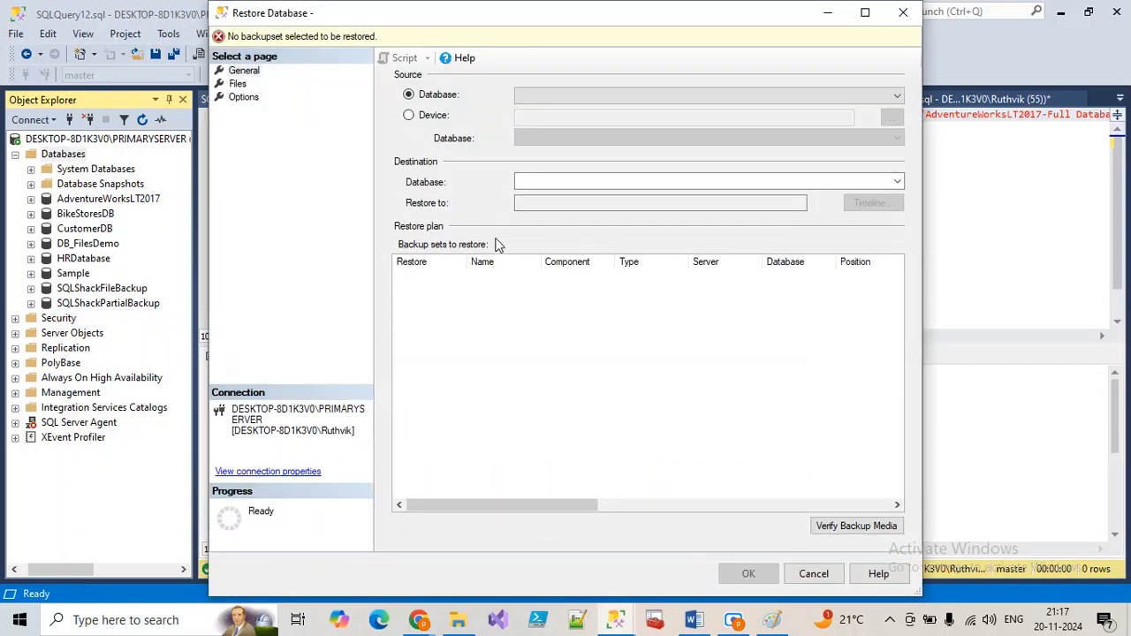
left_click(408, 115)
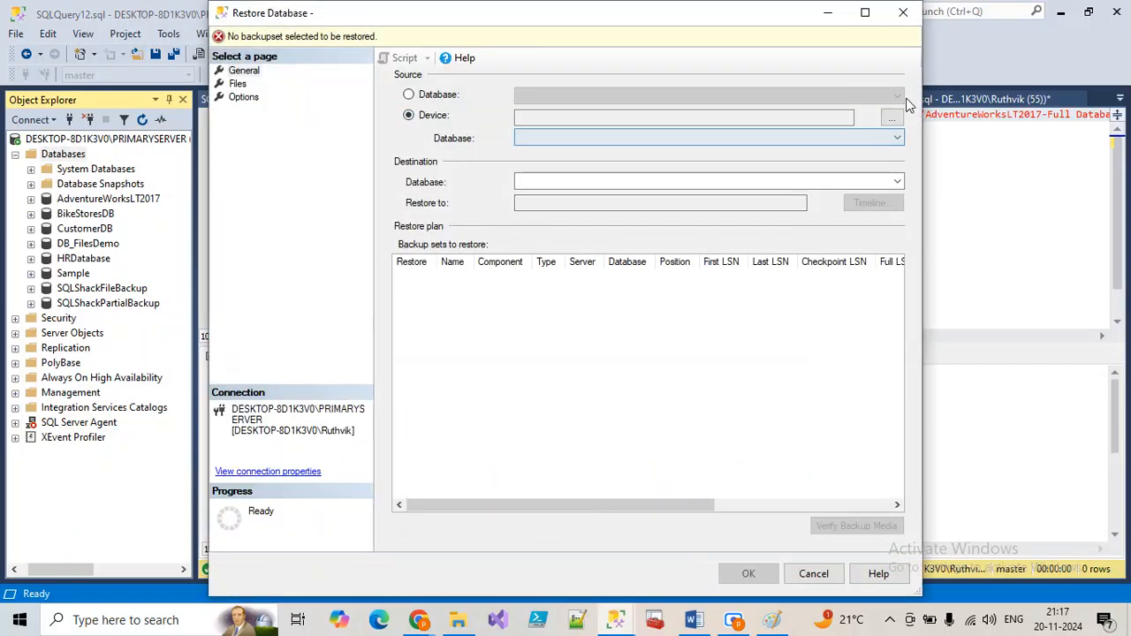
left_click(891, 119)
left_click(706, 257)
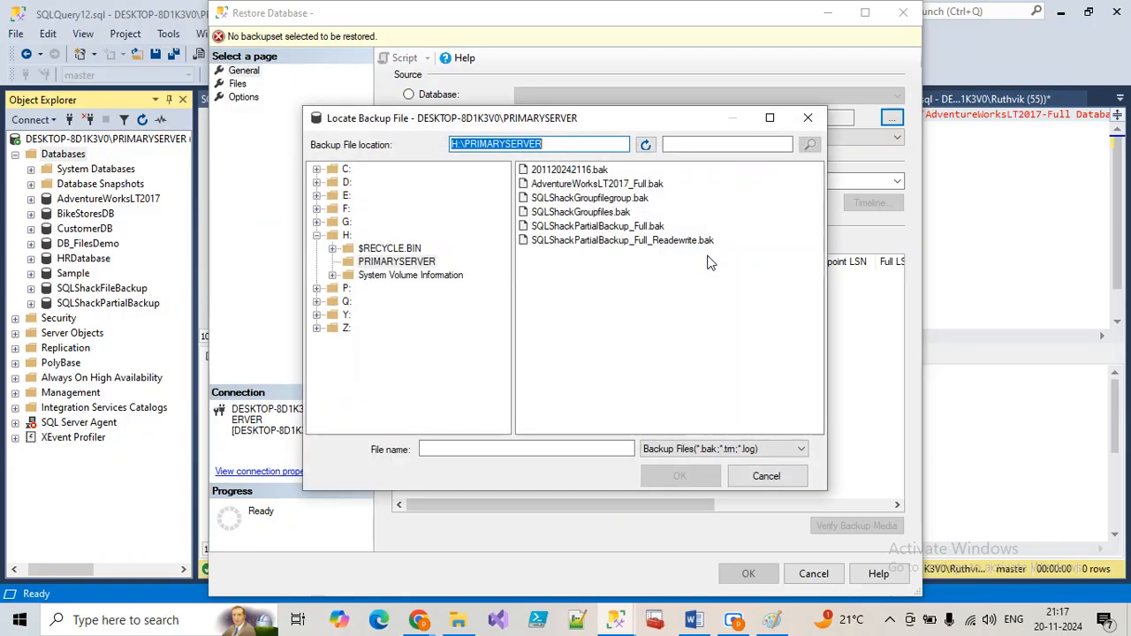
left_click(569, 169)
left_click(680, 475)
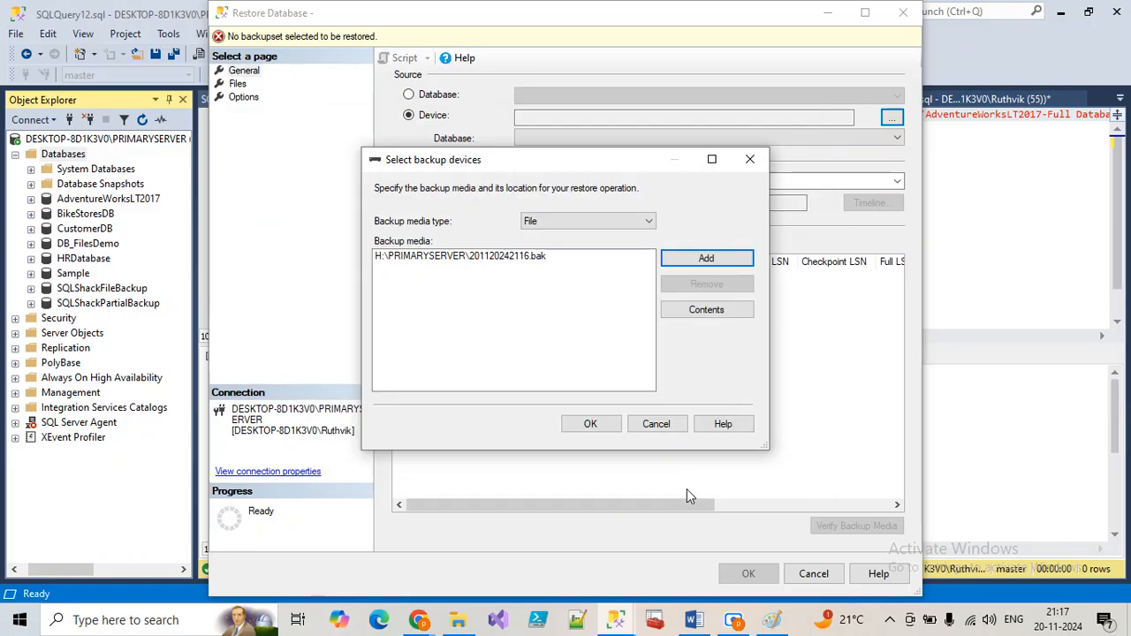
left_click(591, 423)
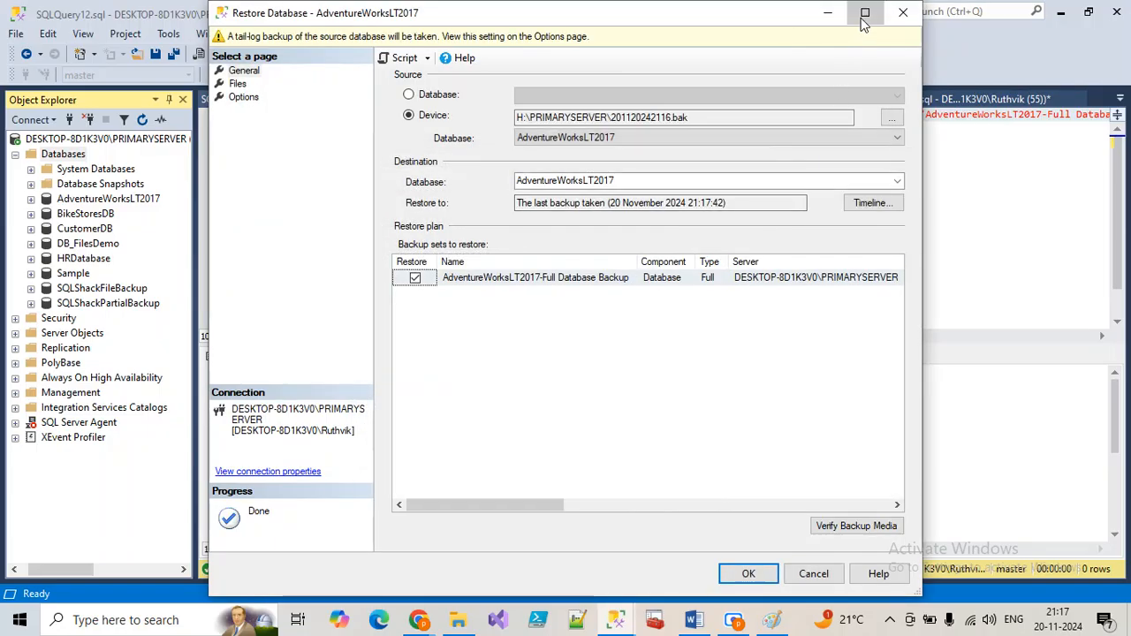
Maximize the restore dialog, examine the backup set's name, type, database, position and date columns in the restore plan, and cancel the restore
left_click(864, 14)
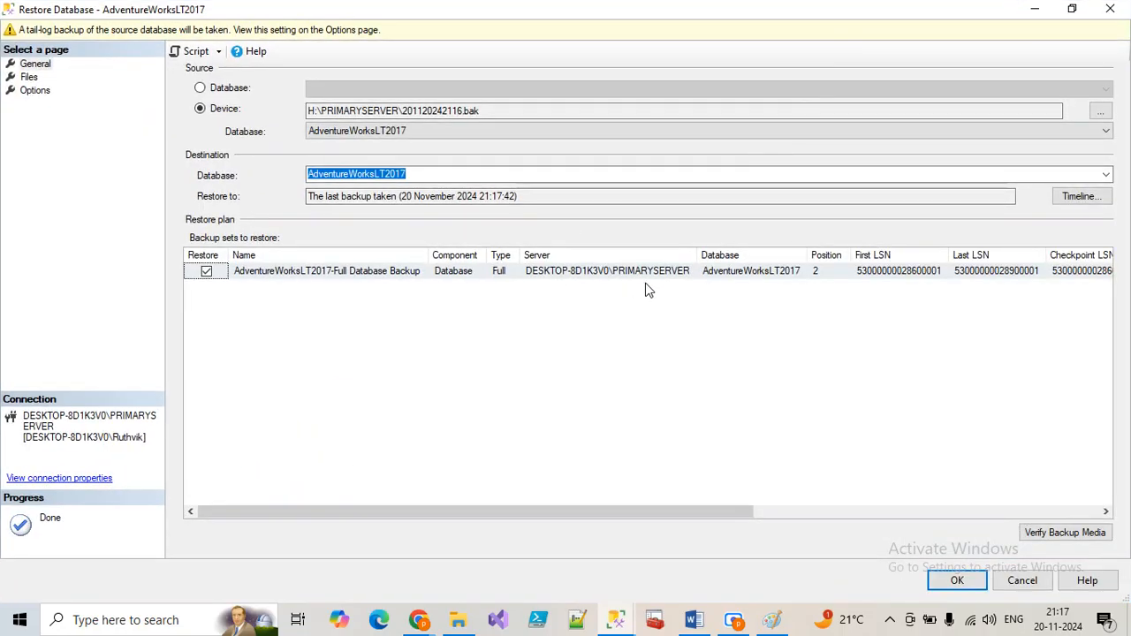
left_click(737, 279)
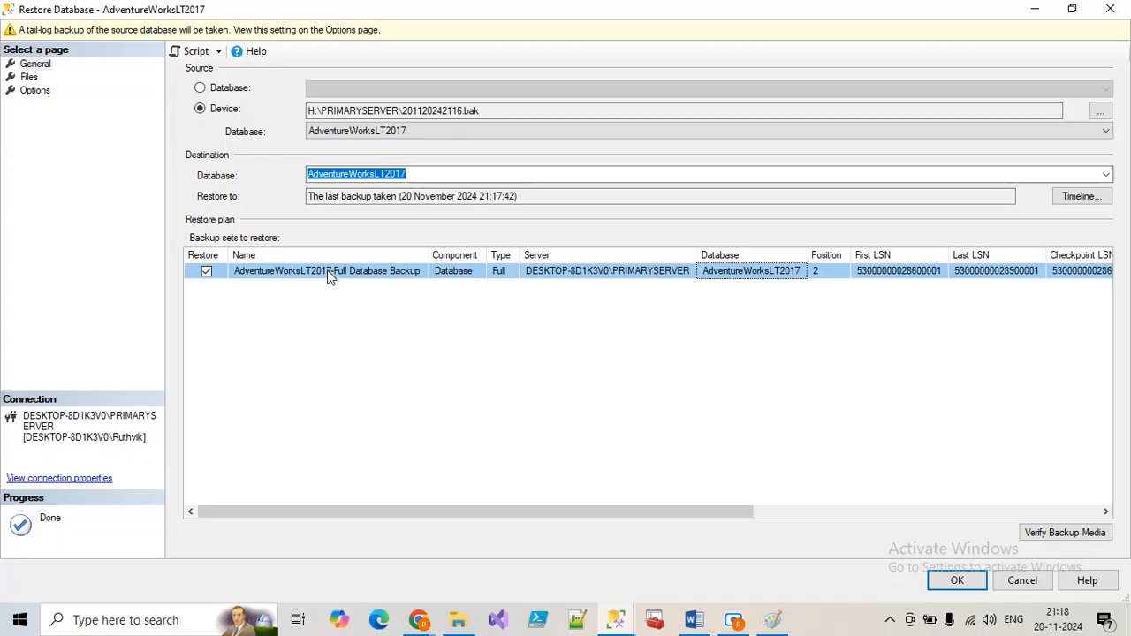
left_click(508, 271)
left_click_drag(579, 518, 1024, 497)
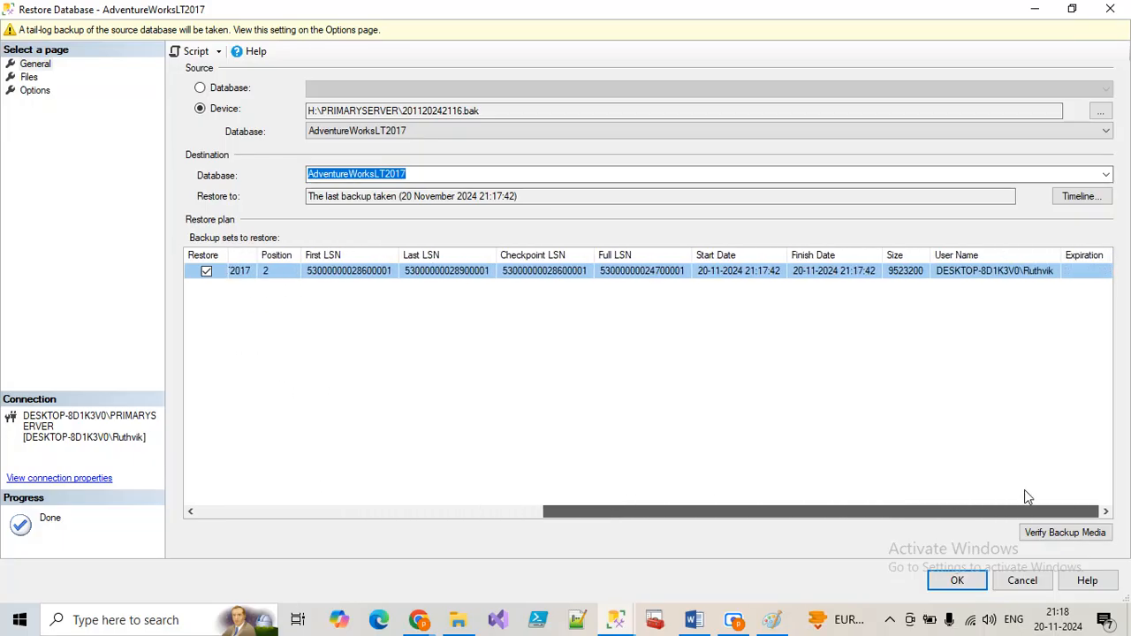
left_click(1022, 580)
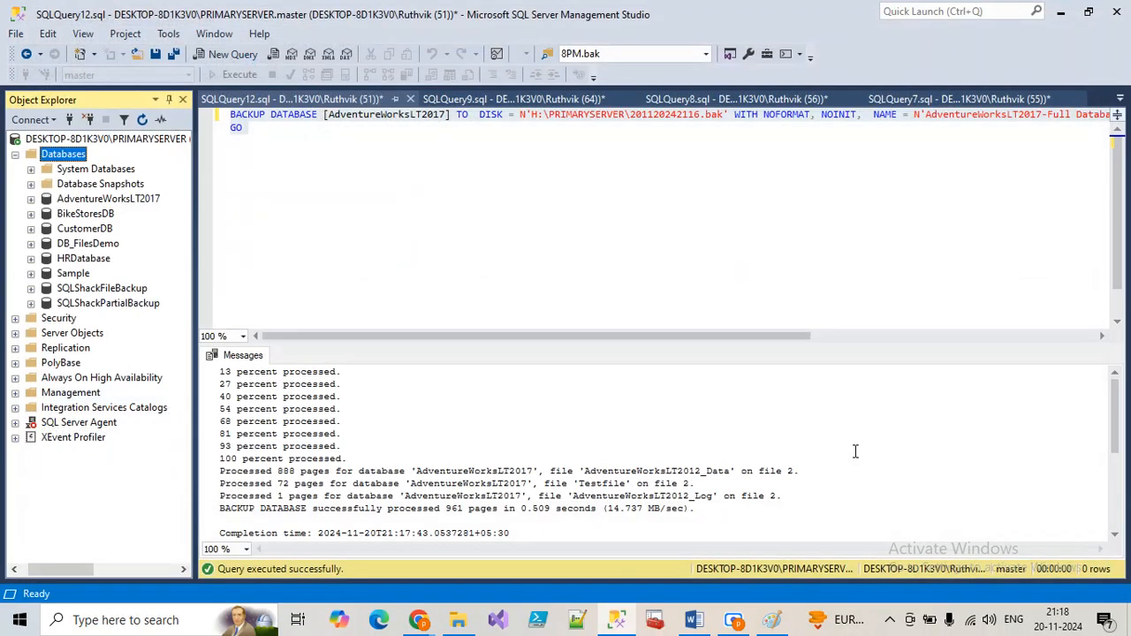
Switch to the Word notes and review the Media set Options section, covering FORMAT, INIT, NAME and STATS
left_click(749, 176)
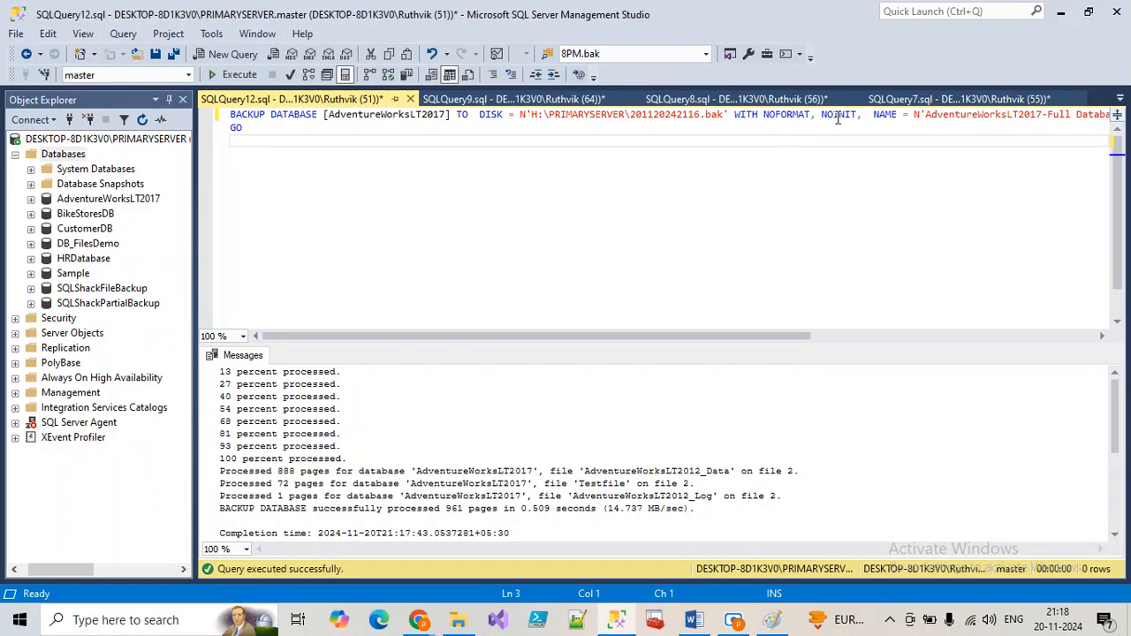
left_click(693, 619)
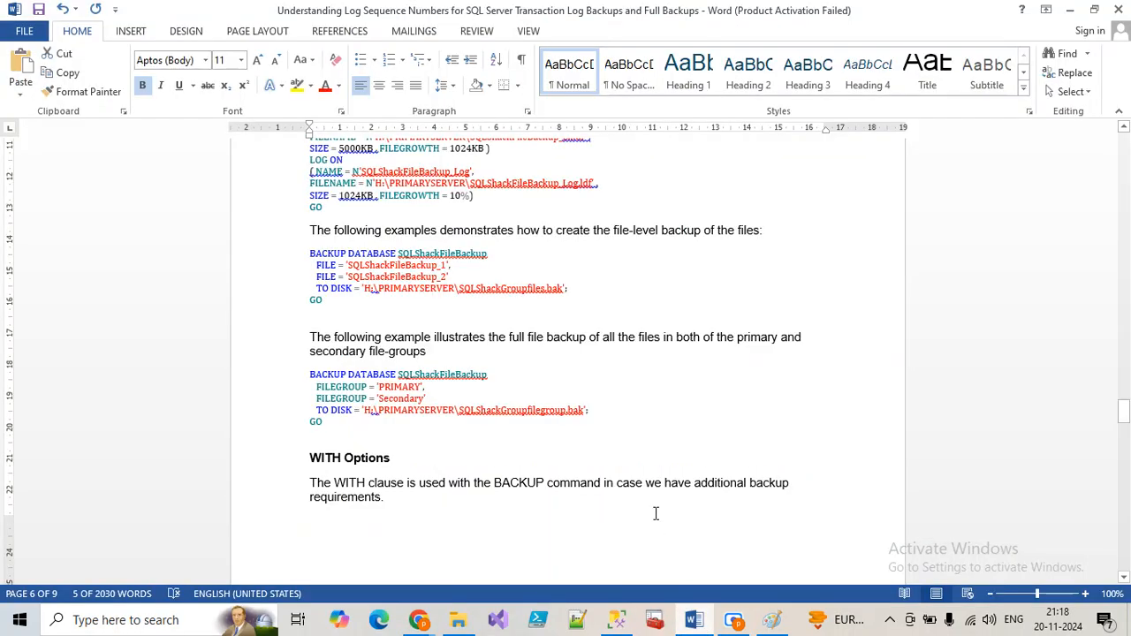
scroll(484, 389, "down", 20)
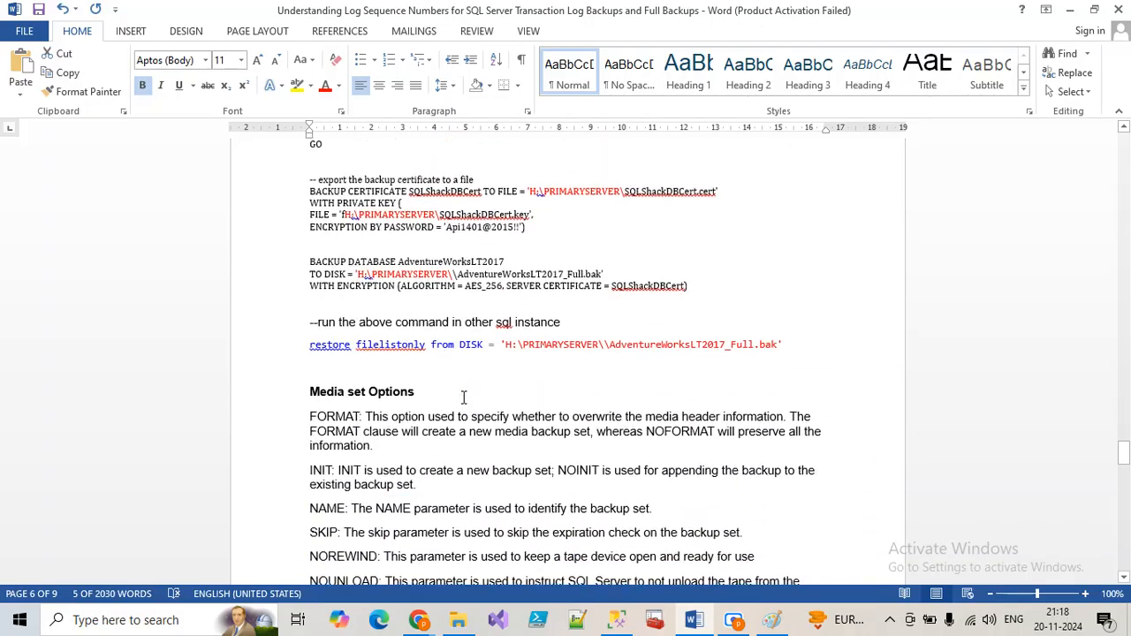
scroll(395, 349, "up", 3)
left_click_drag(311, 221, 371, 233)
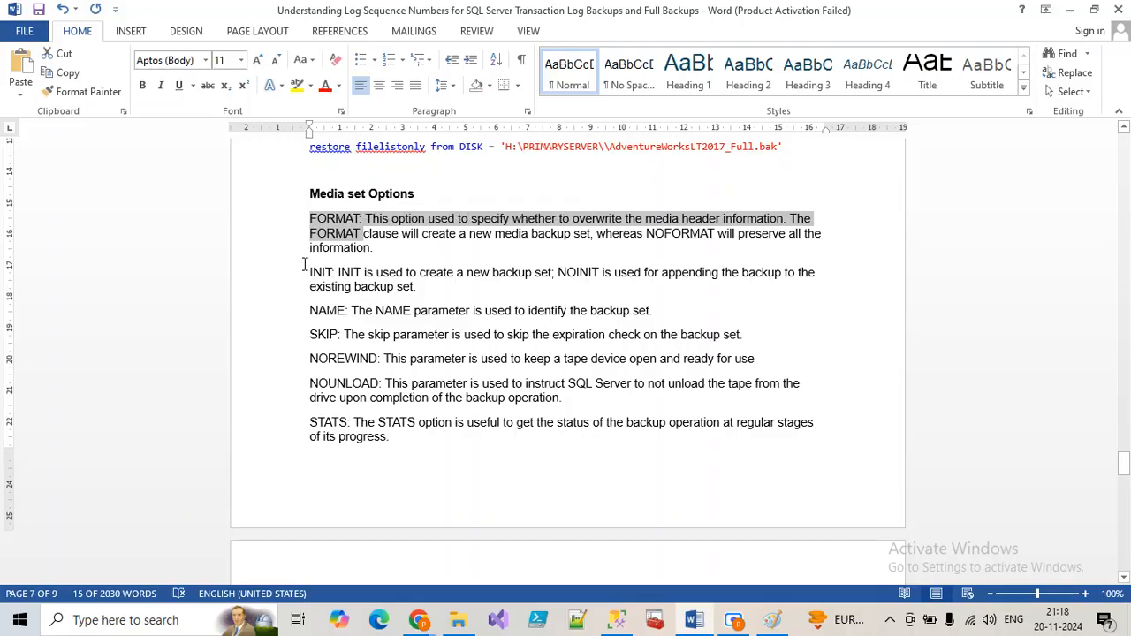
key("Left")
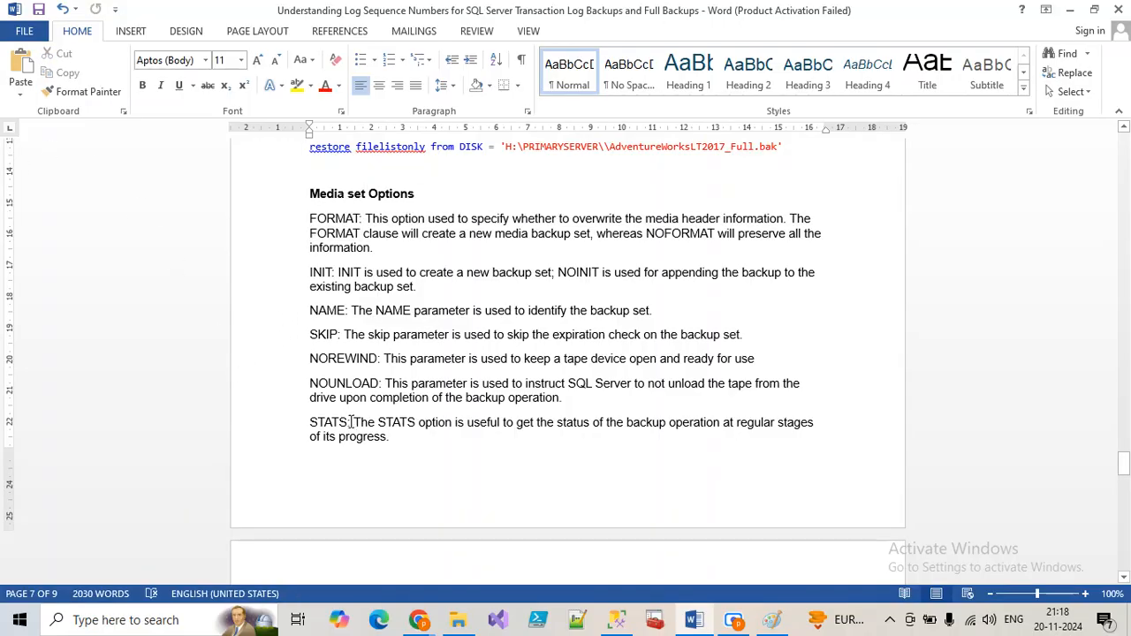
left_click_drag(394, 440, 322, 429)
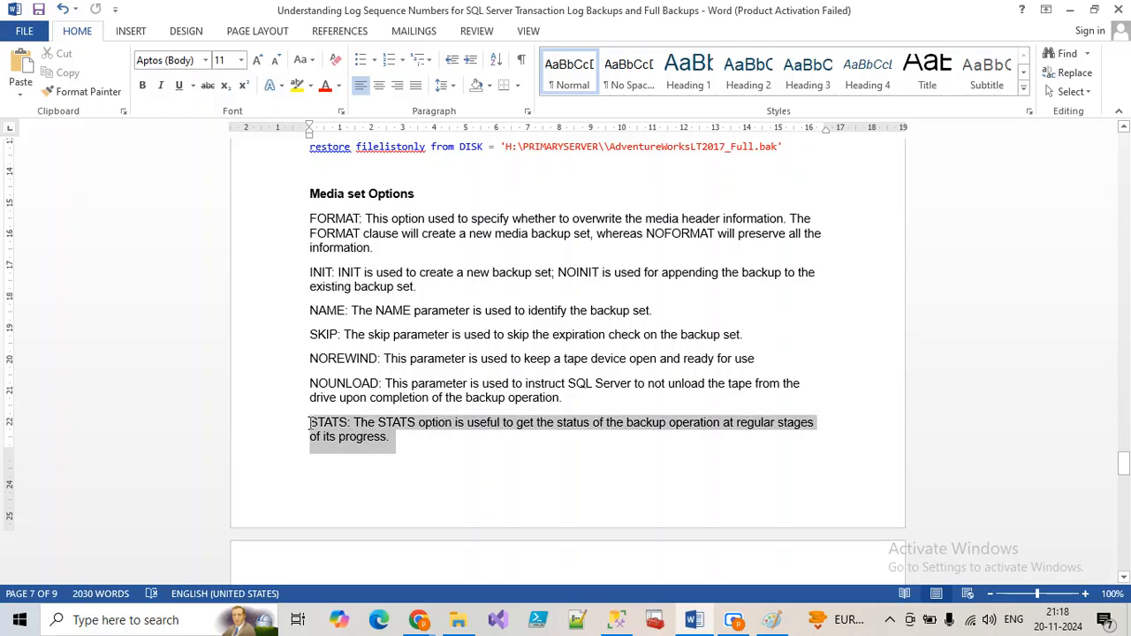
scroll(339, 467, "up", 1)
left_click_drag(653, 350, 332, 347)
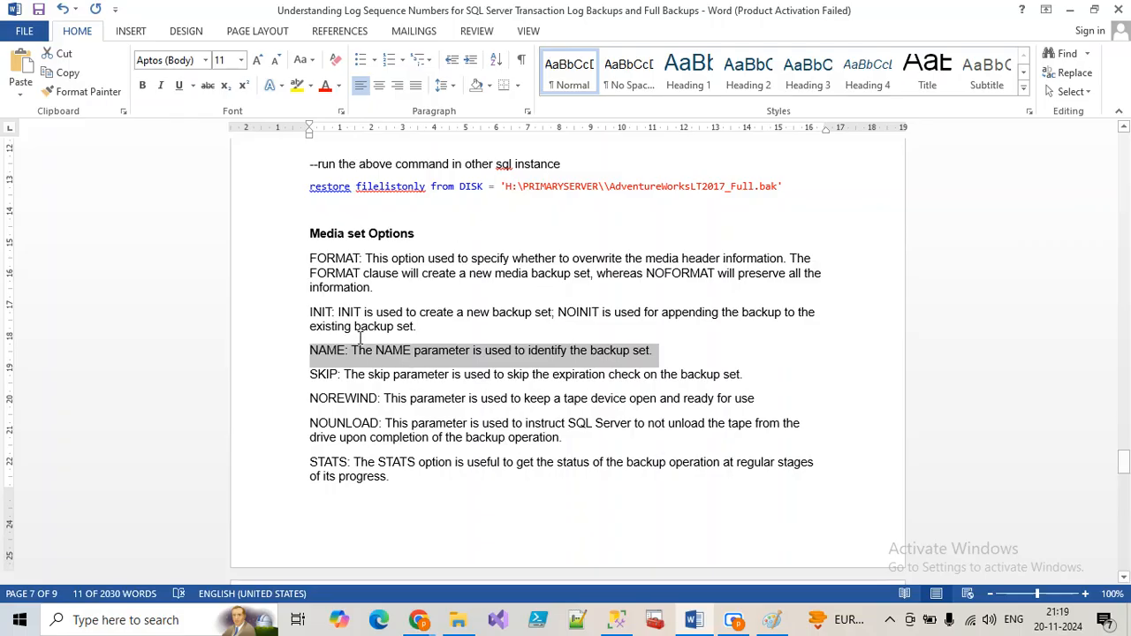
left_click_drag(309, 314, 657, 345)
Review the COMPRESSION and ENCRYPTION descriptions under WITH Options in the notes
scroll(527, 414, "up", 15)
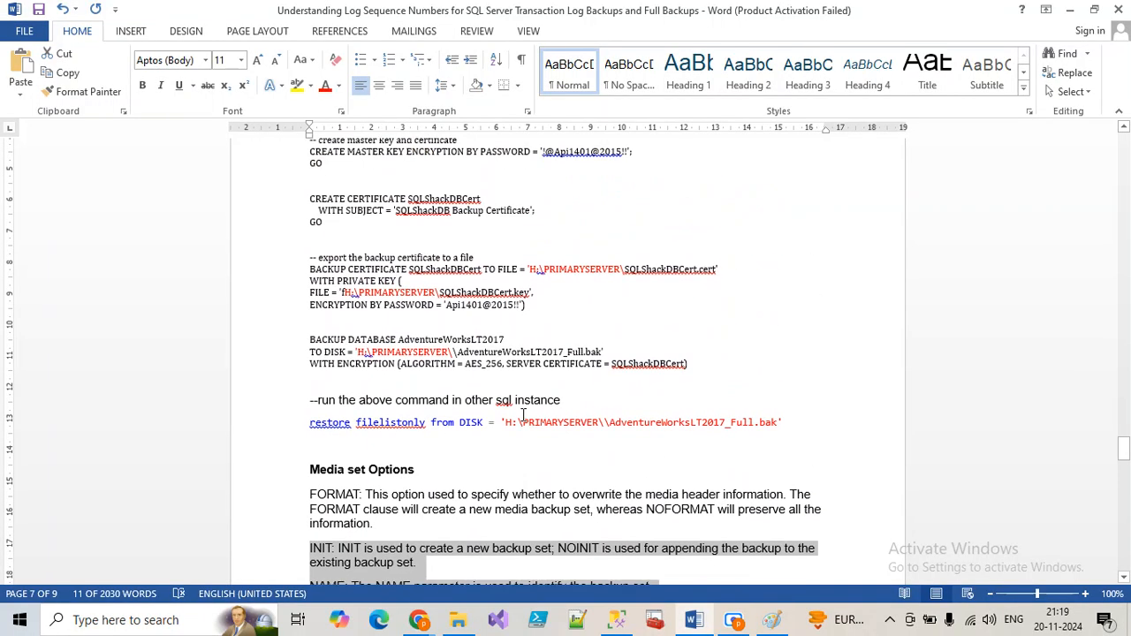
scroll(530, 413, "down", 5)
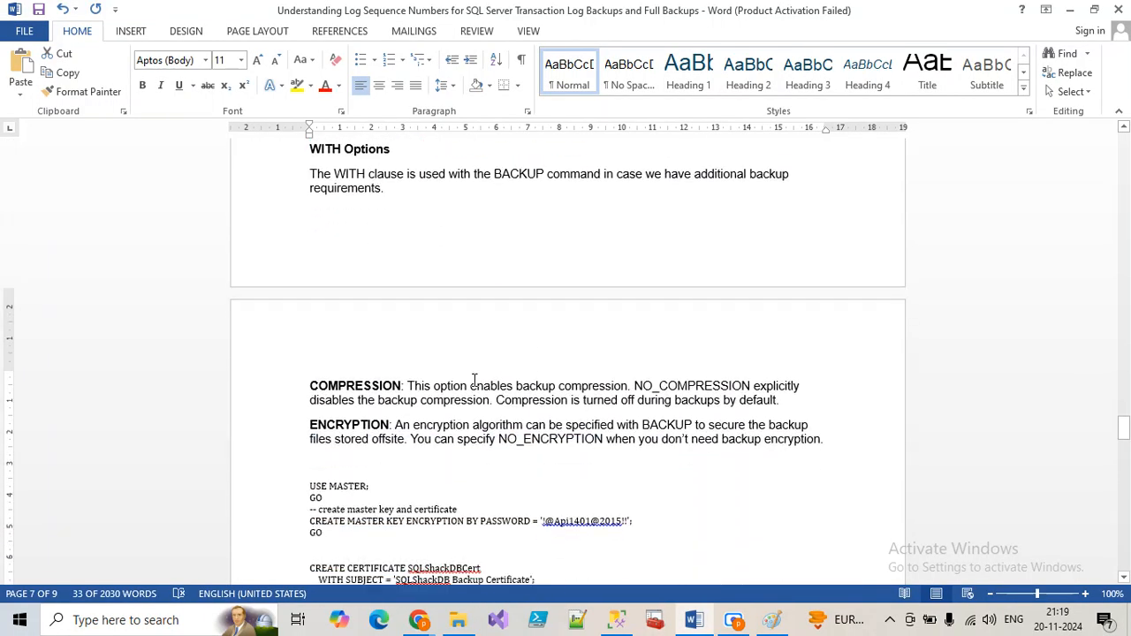
left_click_drag(310, 340, 855, 394)
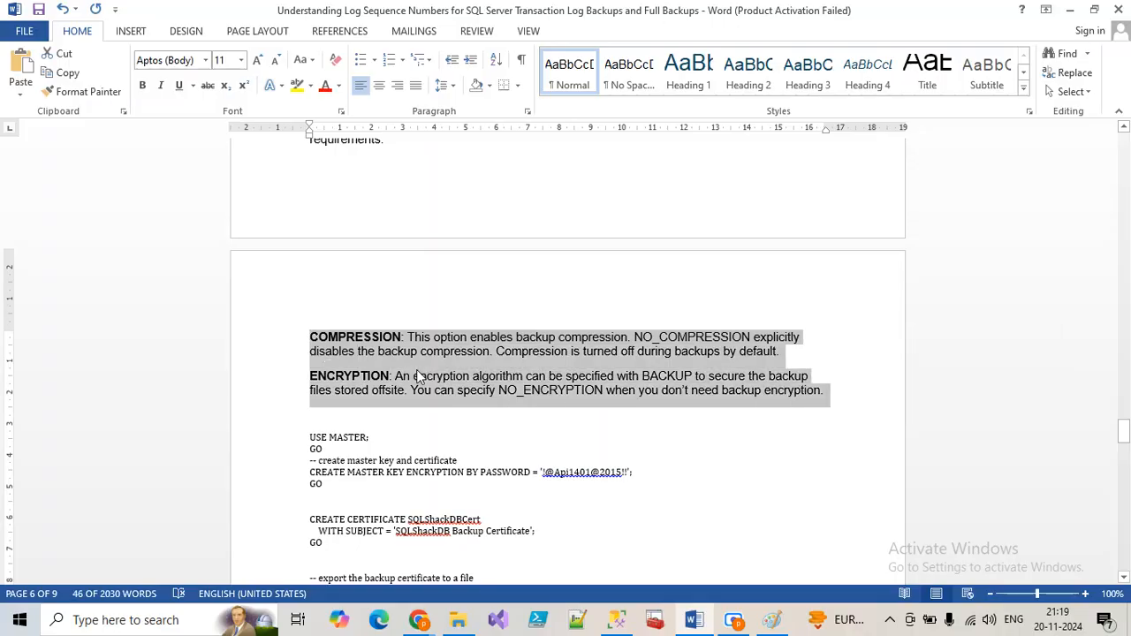
left_click(395, 354)
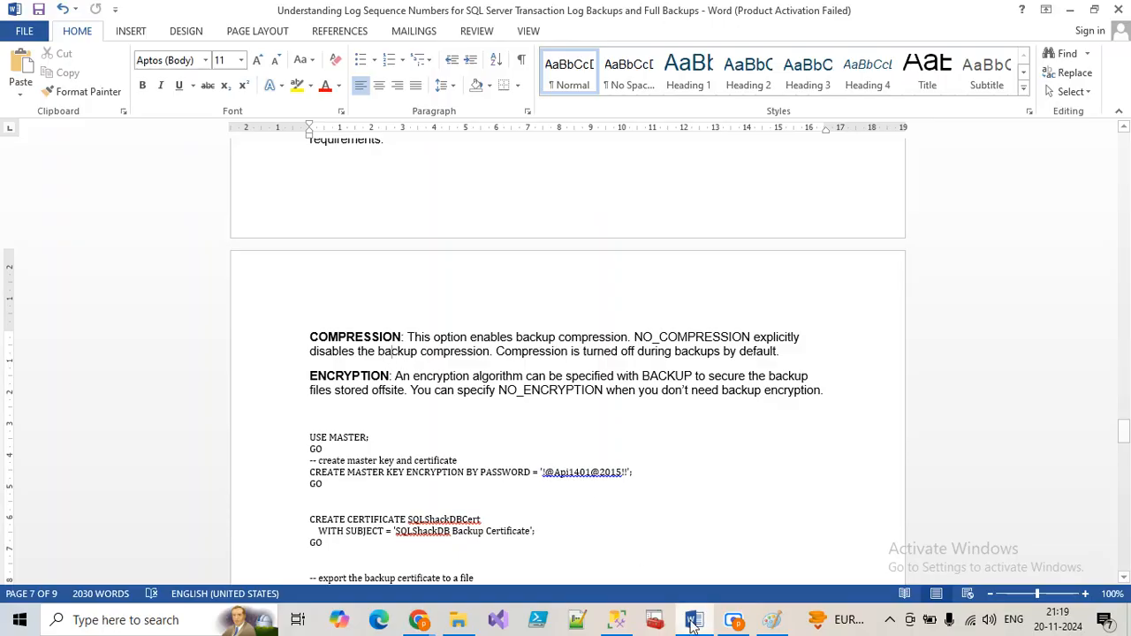
left_click(616, 624)
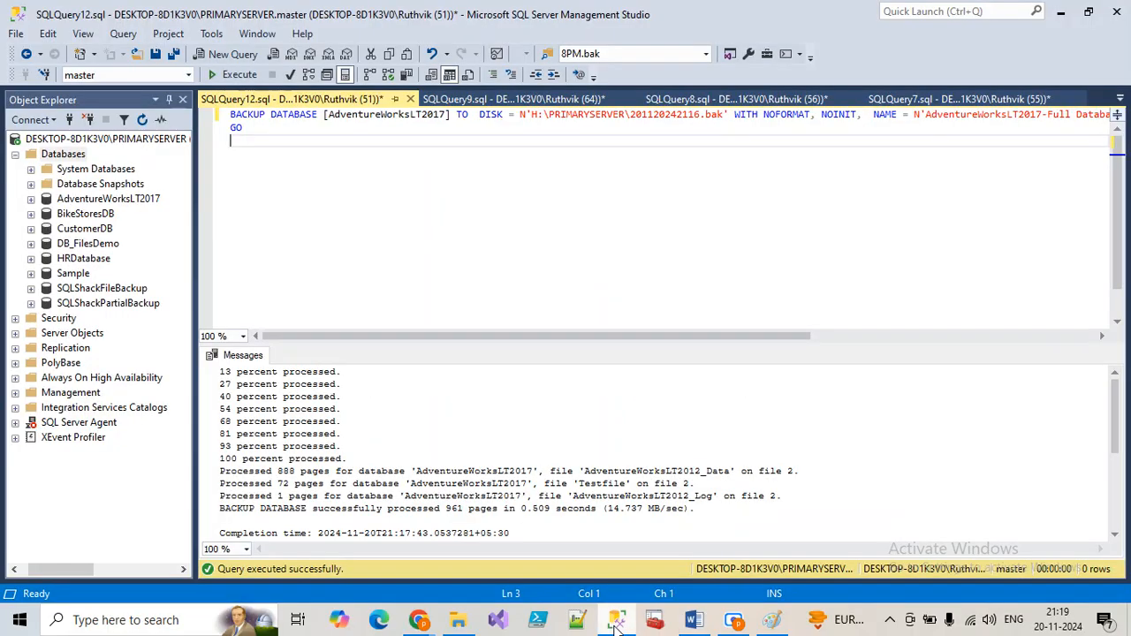
left_click_drag(765, 116, 811, 116)
type("compres")
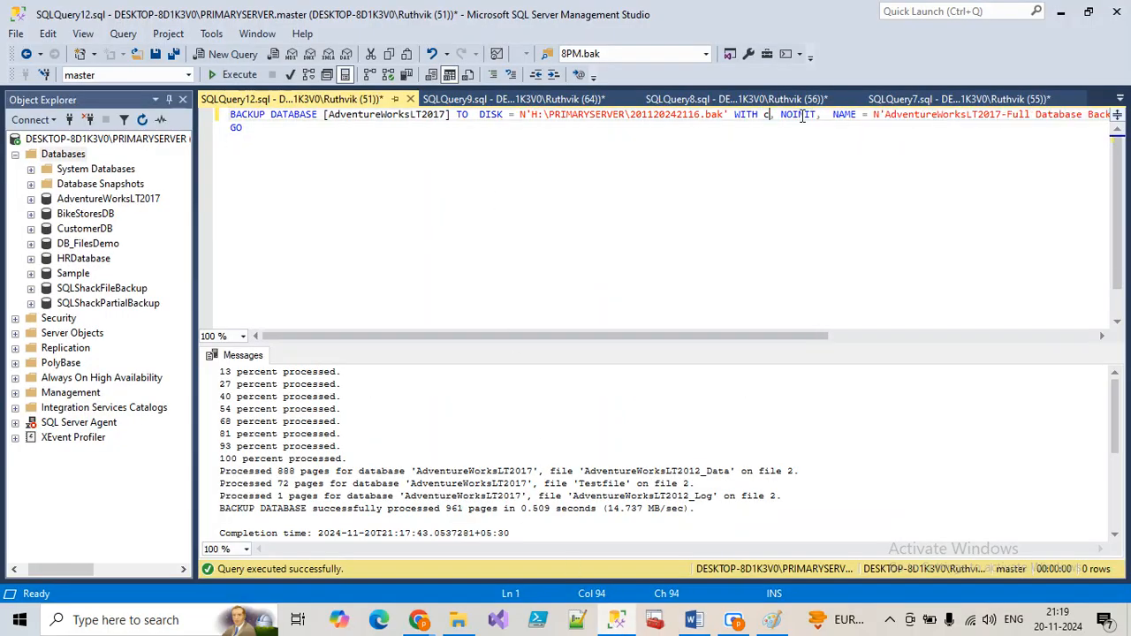
type("sion")
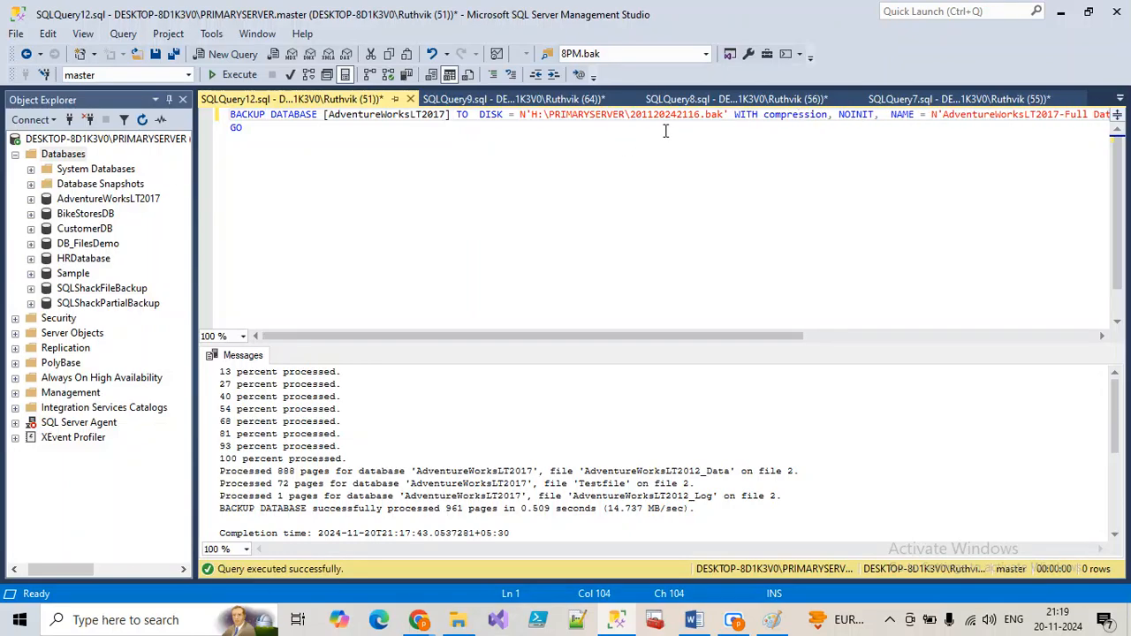
type("_01")
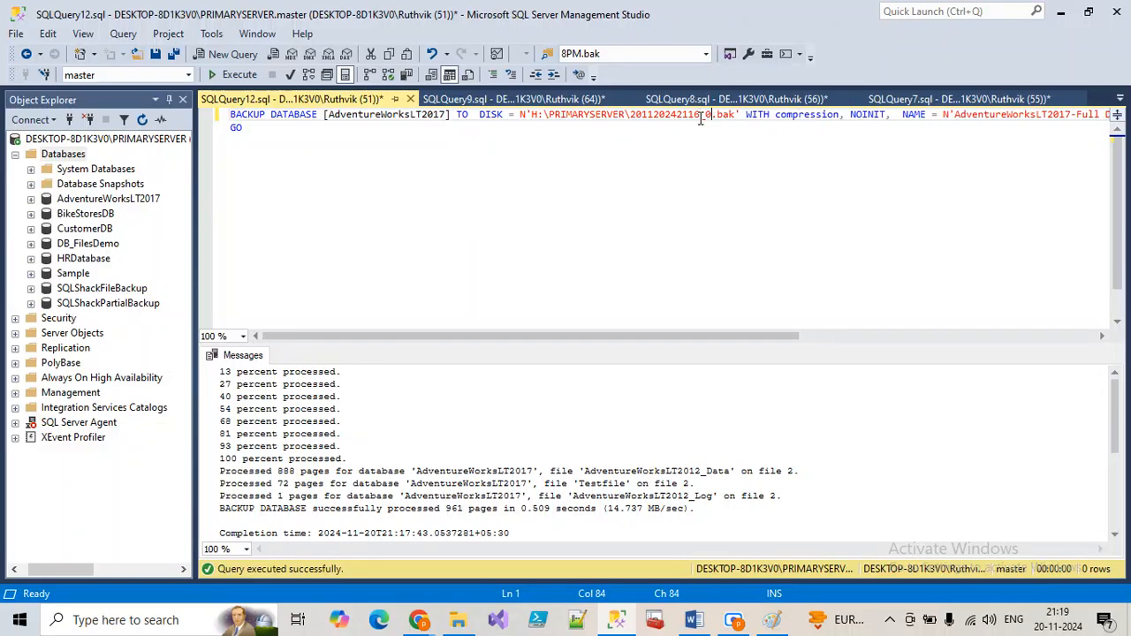
left_click_drag(846, 115, 230, 115)
left_click(235, 76)
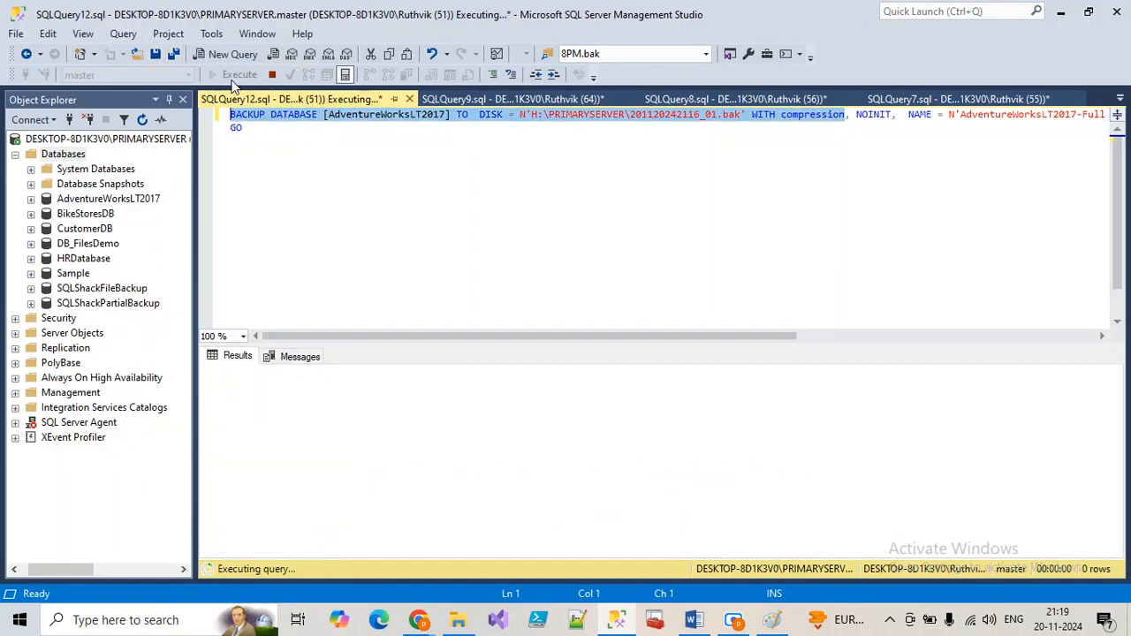
left_click(446, 623)
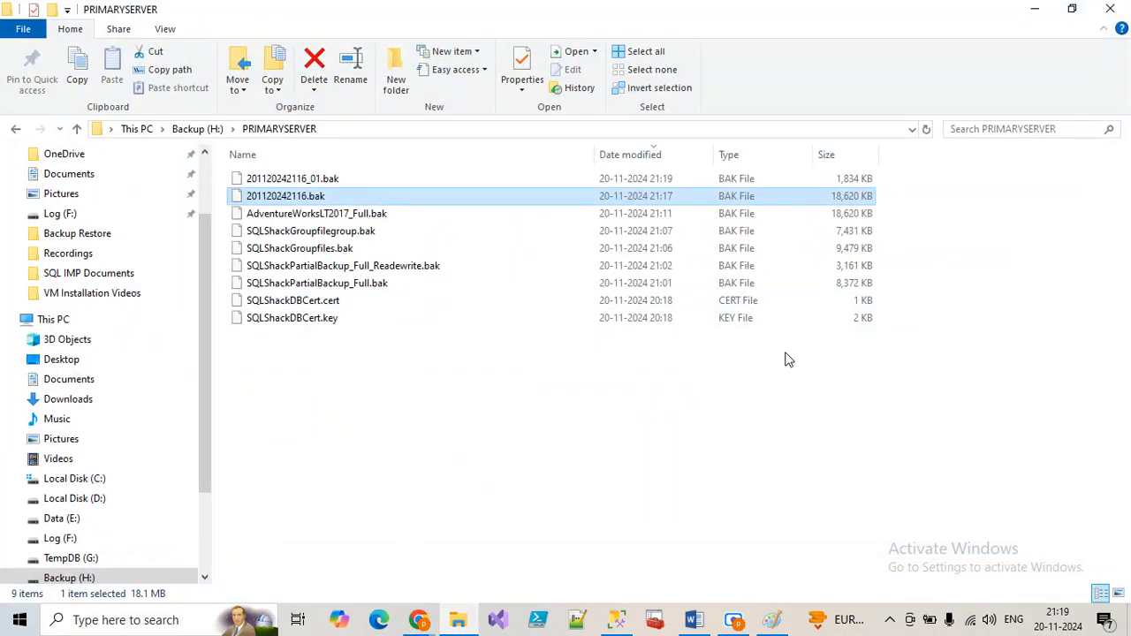
left_click(316, 181)
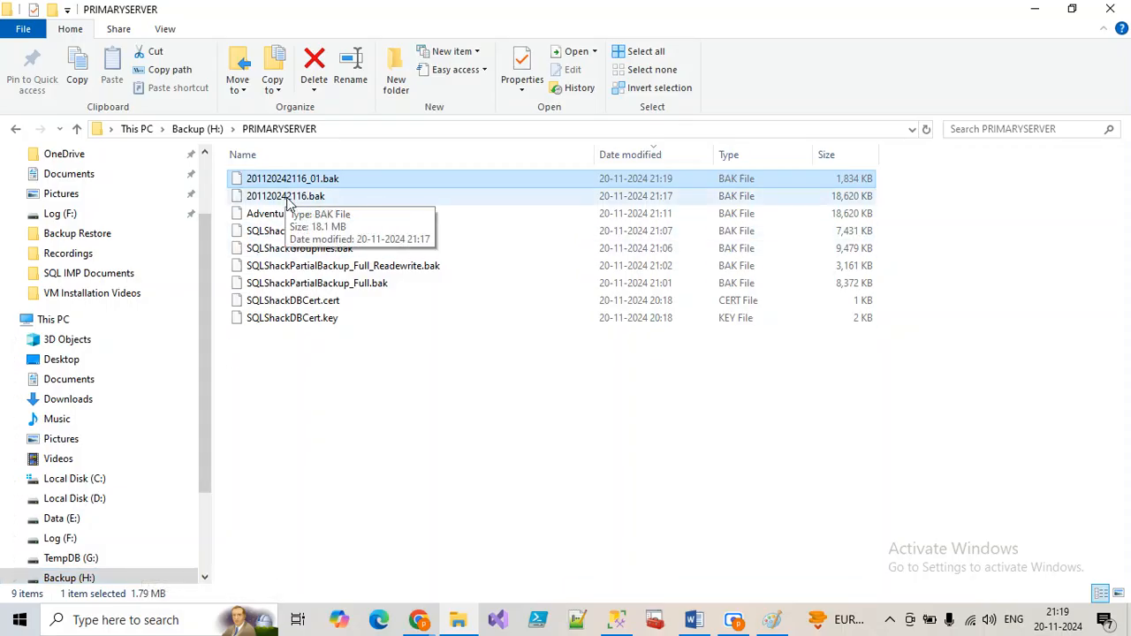
left_click(615, 622)
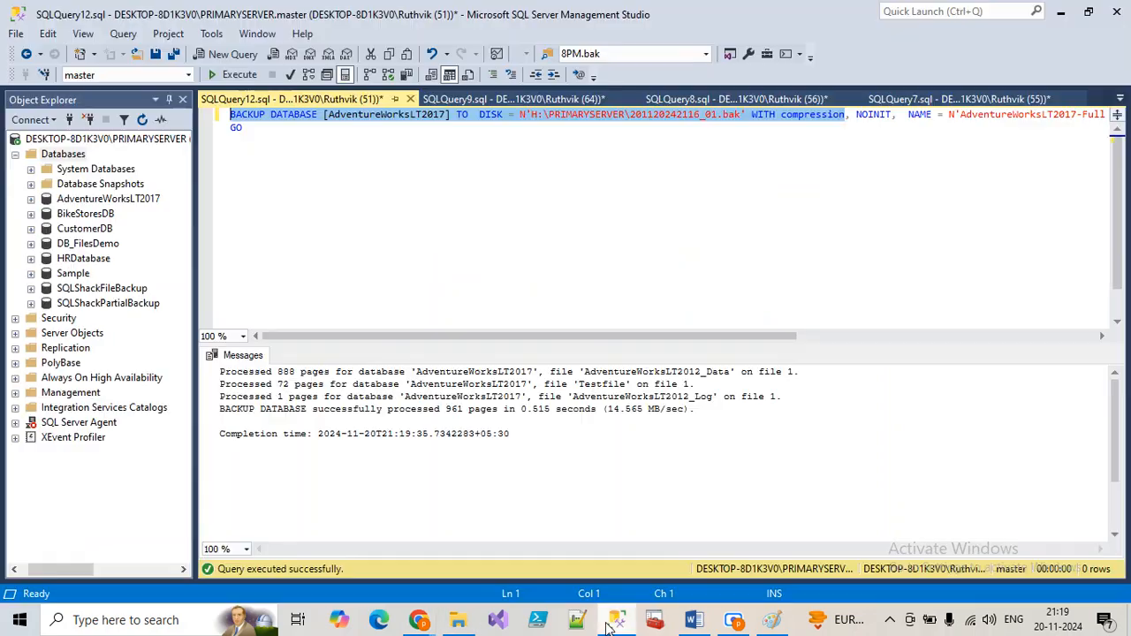
Examine the size and space available in the AdventureWorksLT2017 database properties, and close them
right_click(100, 198)
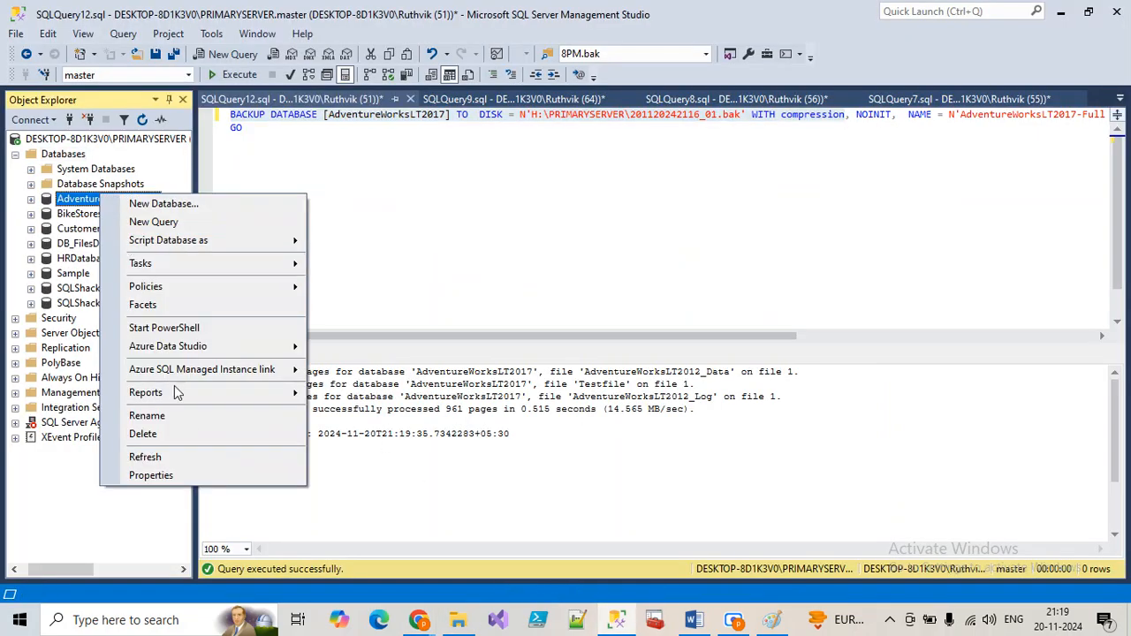
left_click(186, 470)
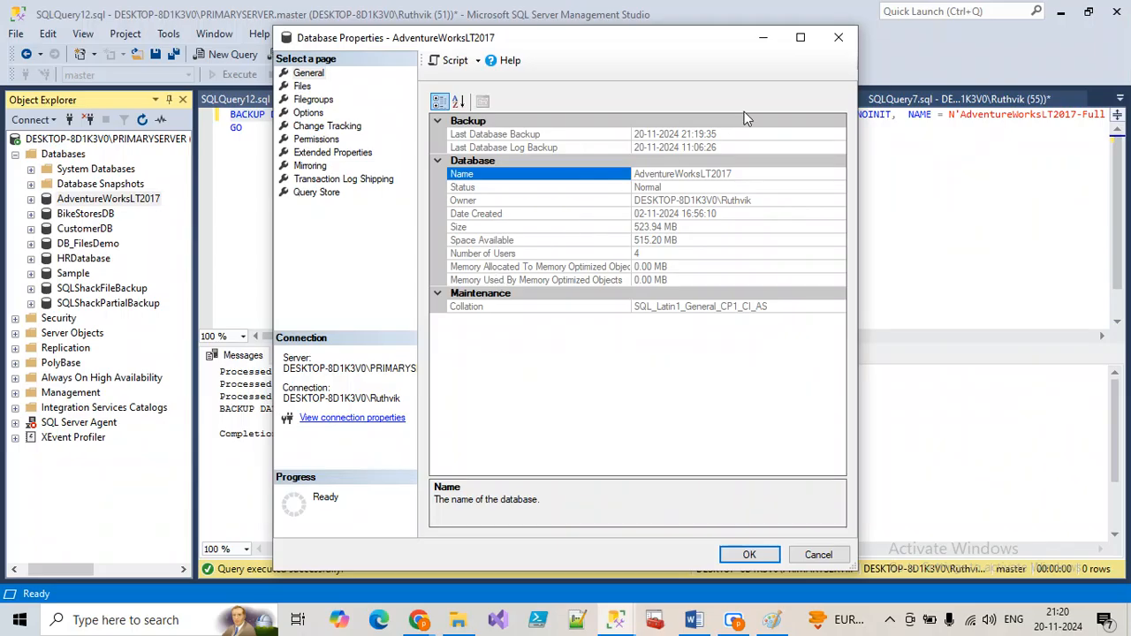
left_click(855, 37)
Create a new query containing sp_helpdb [AdventureWorksLT2017] and run it to list the database's files and sizes
left_click(212, 59)
type("sp")
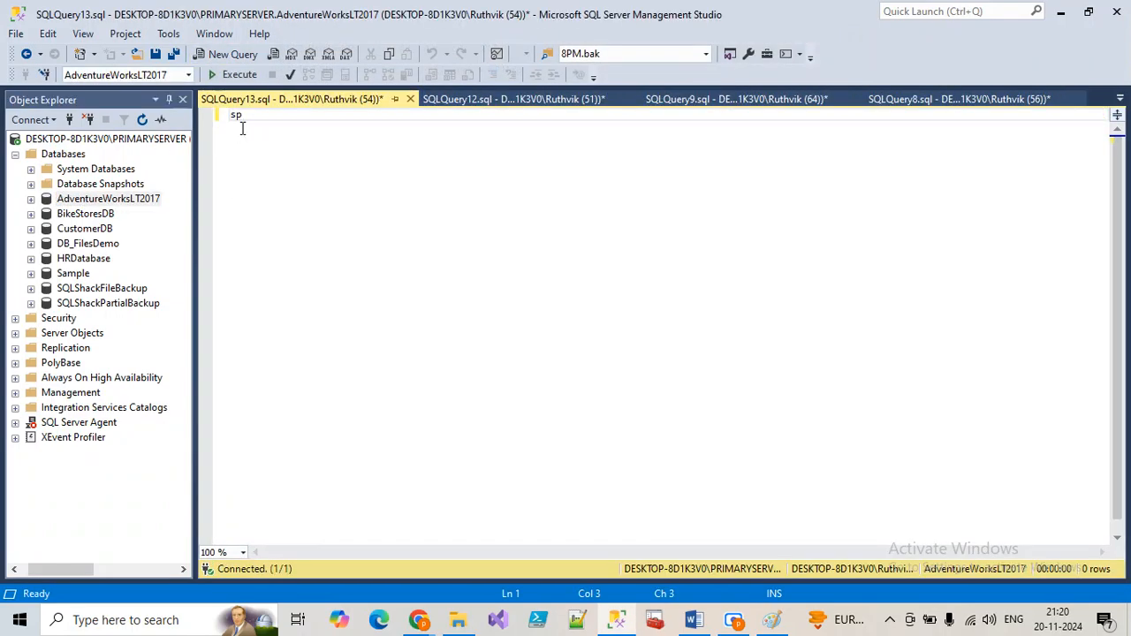
type("_helpdb")
left_click(106, 199)
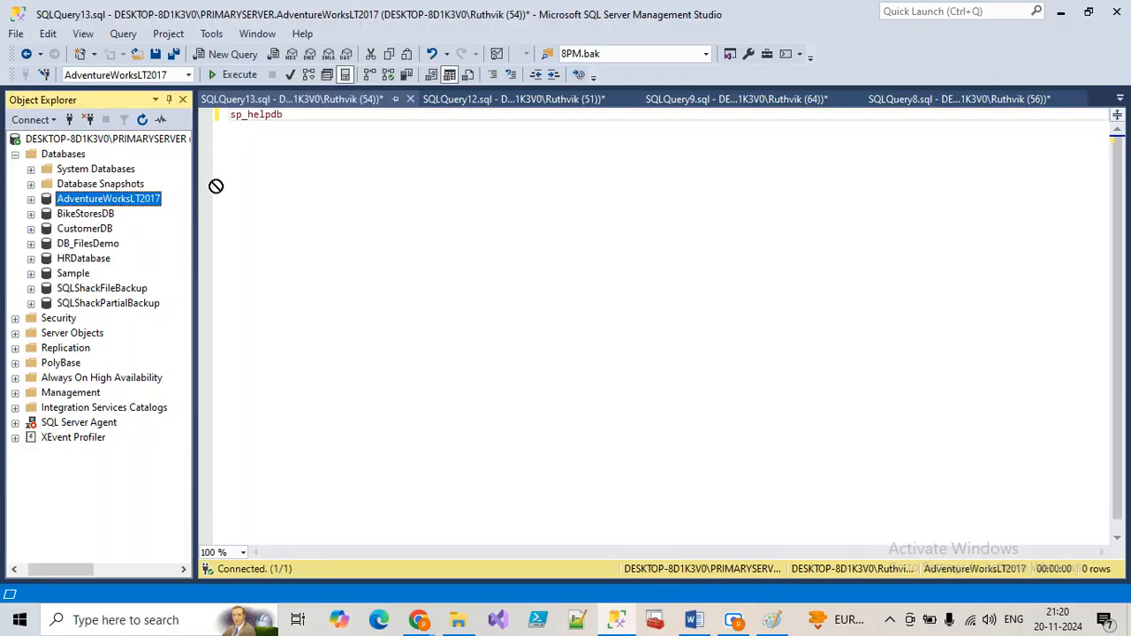
left_click_drag(342, 172, 290, 148)
left_click(290, 149)
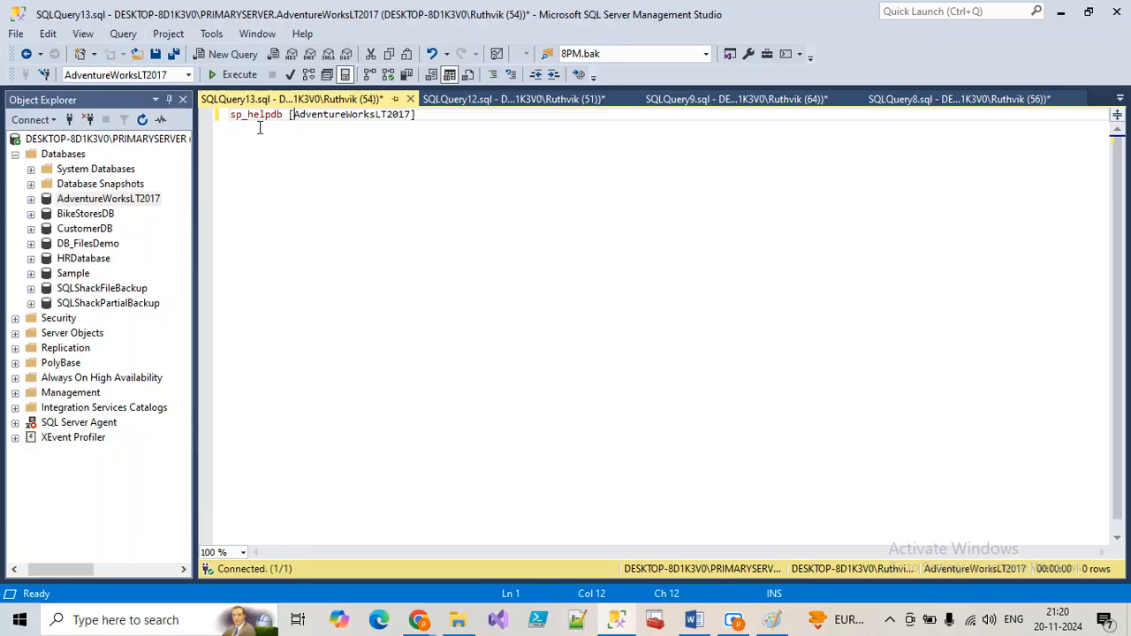
left_click(233, 74)
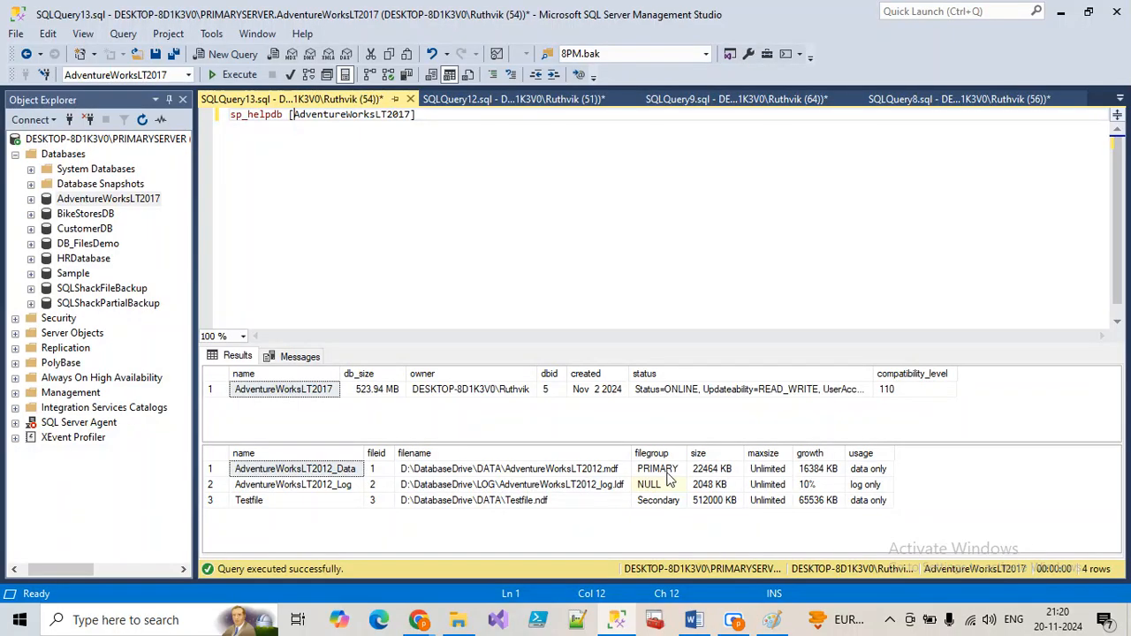
Examine the PRIMARY data file size and the total database size in the sp_helpdb results
left_click(708, 472)
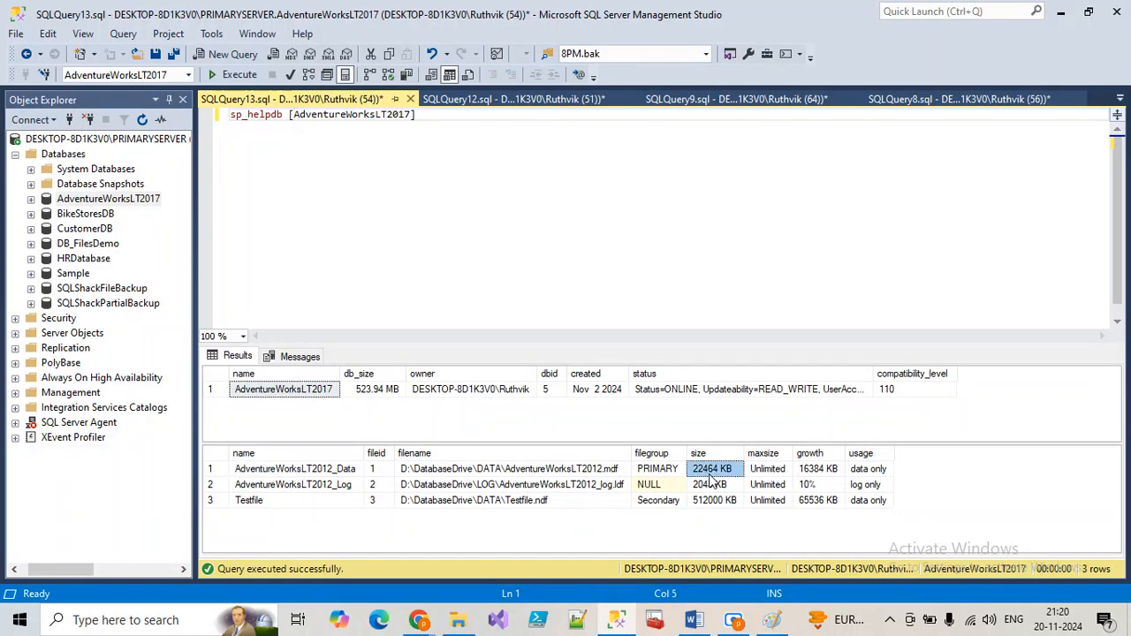
left_click_drag(284, 116, 213, 112)
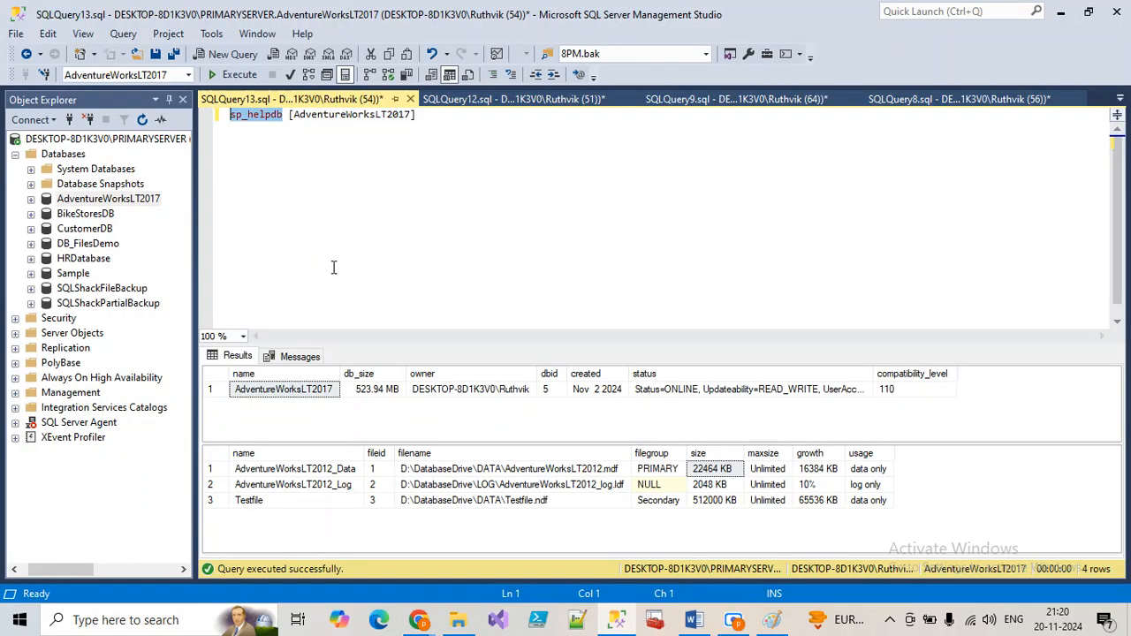
left_click(380, 393)
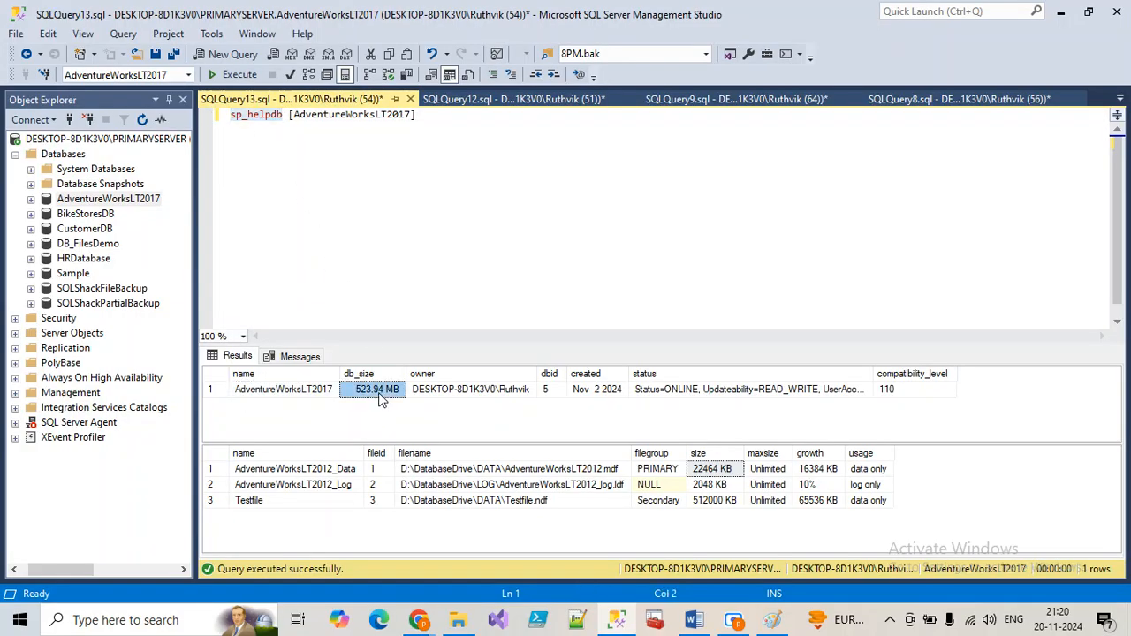
Examine the database files and their sizes in the AdventureWorksLT2017 database properties, and close them without changes
right_click(130, 196)
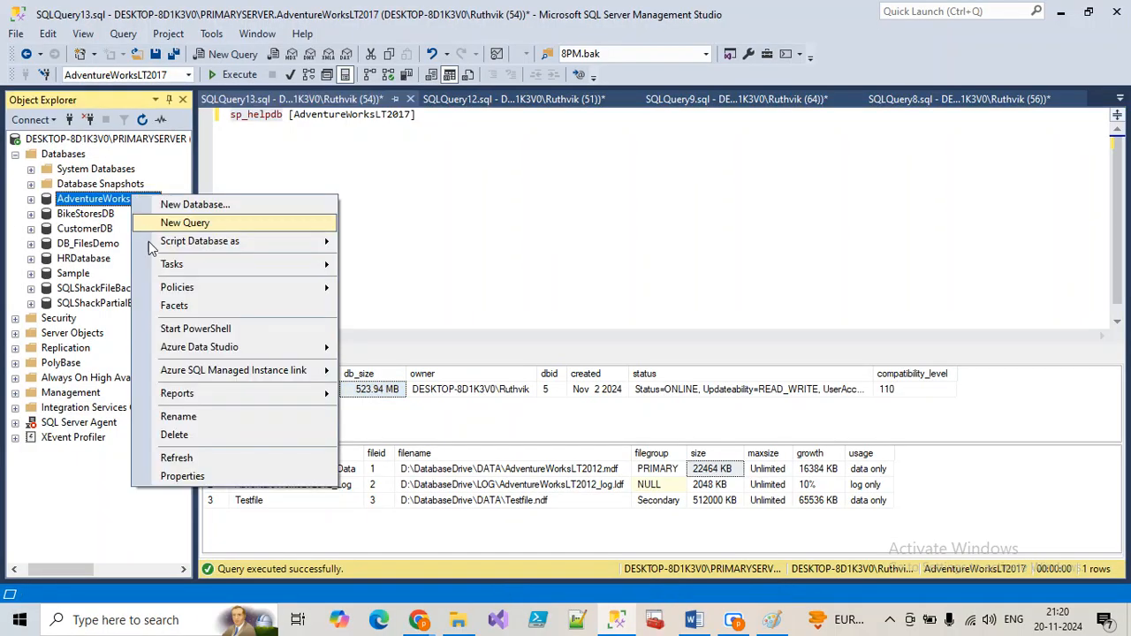
left_click(222, 475)
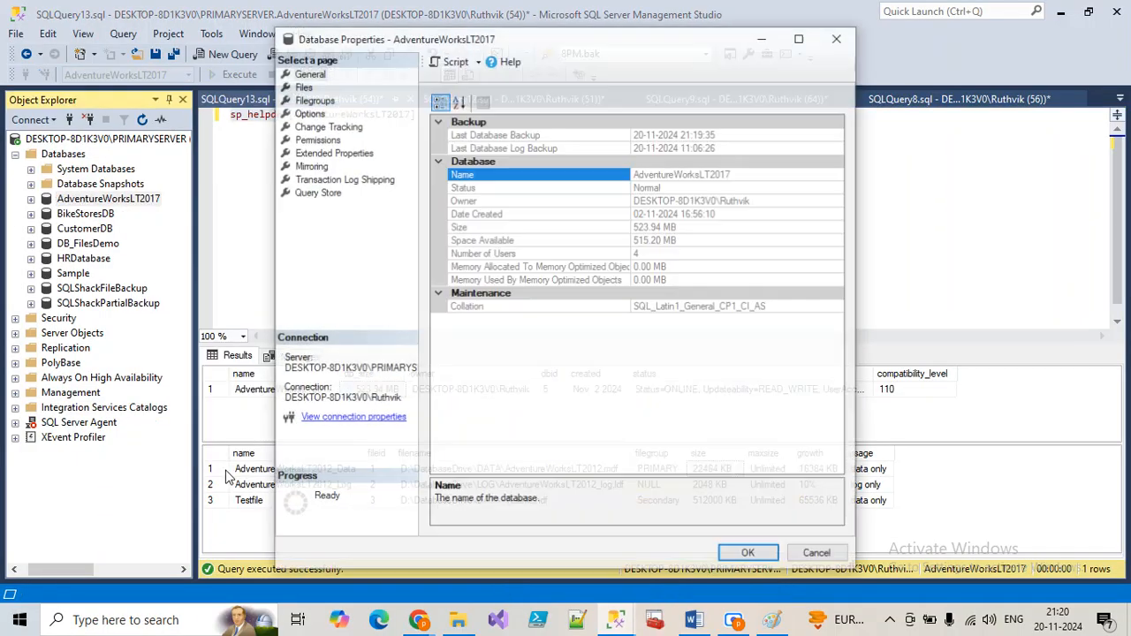
left_click(303, 87)
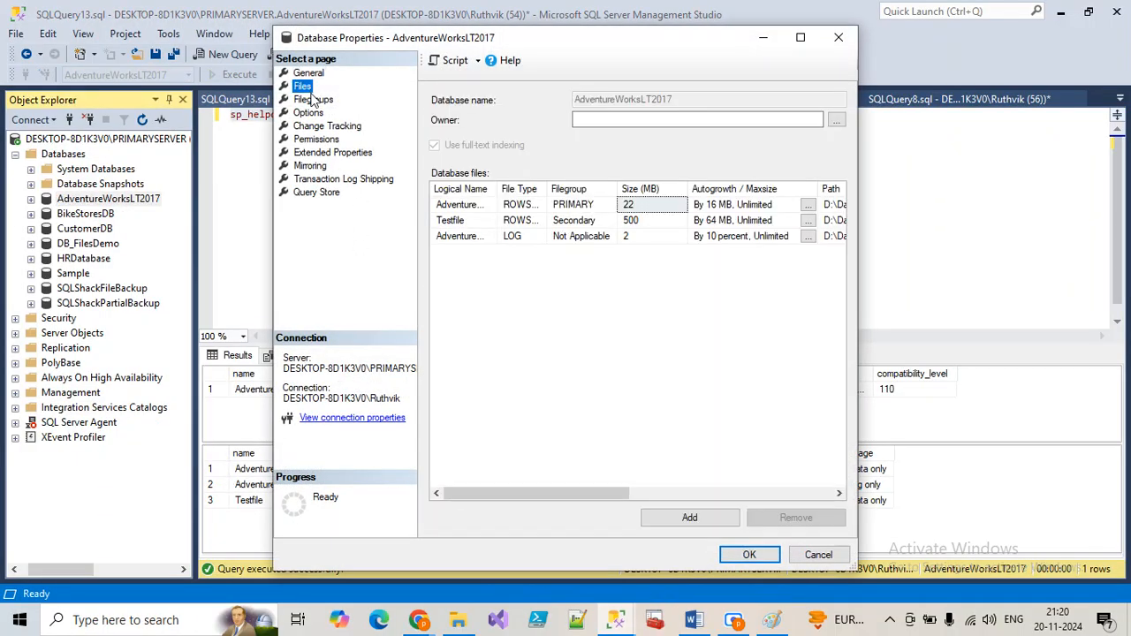
left_click(800, 37)
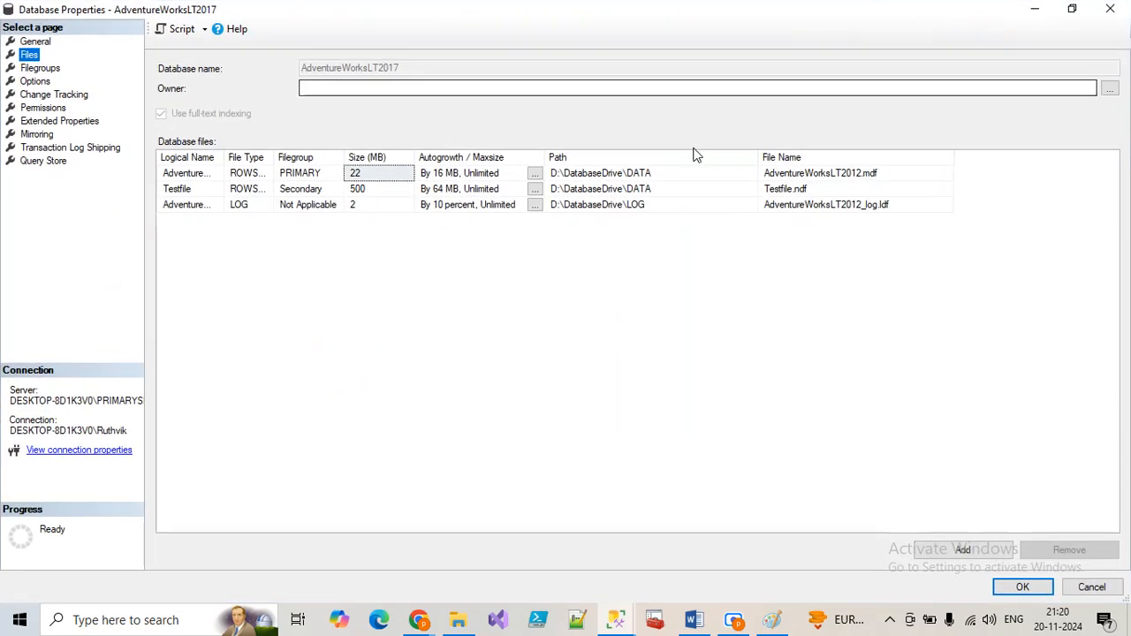
left_click(35, 69)
left_click(37, 83)
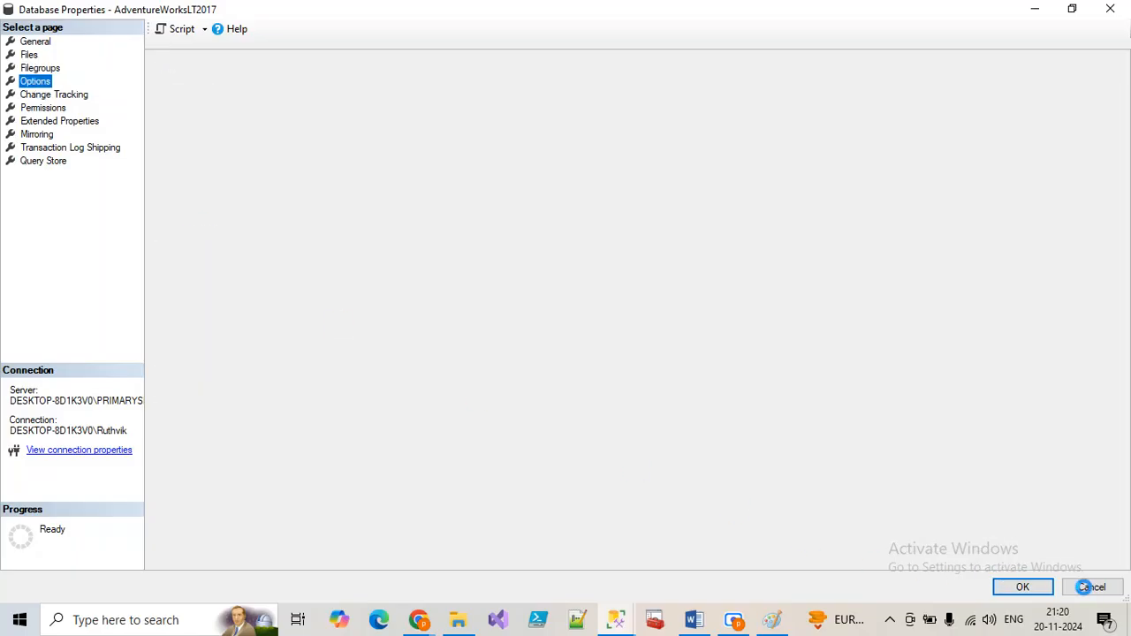
left_click(1093, 587)
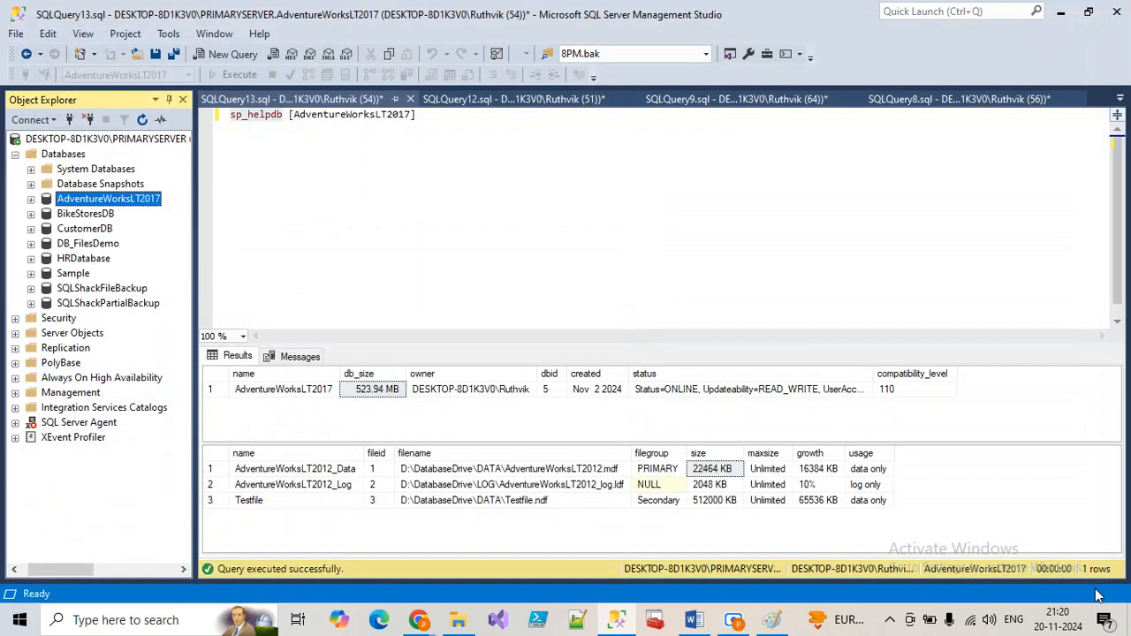
Compare allocated and free space of the AdventureWorksLT2017 data and log files in the Shrink File dialog, and cancel without shrinking
right_click(88, 203)
mouse_move(169, 269)
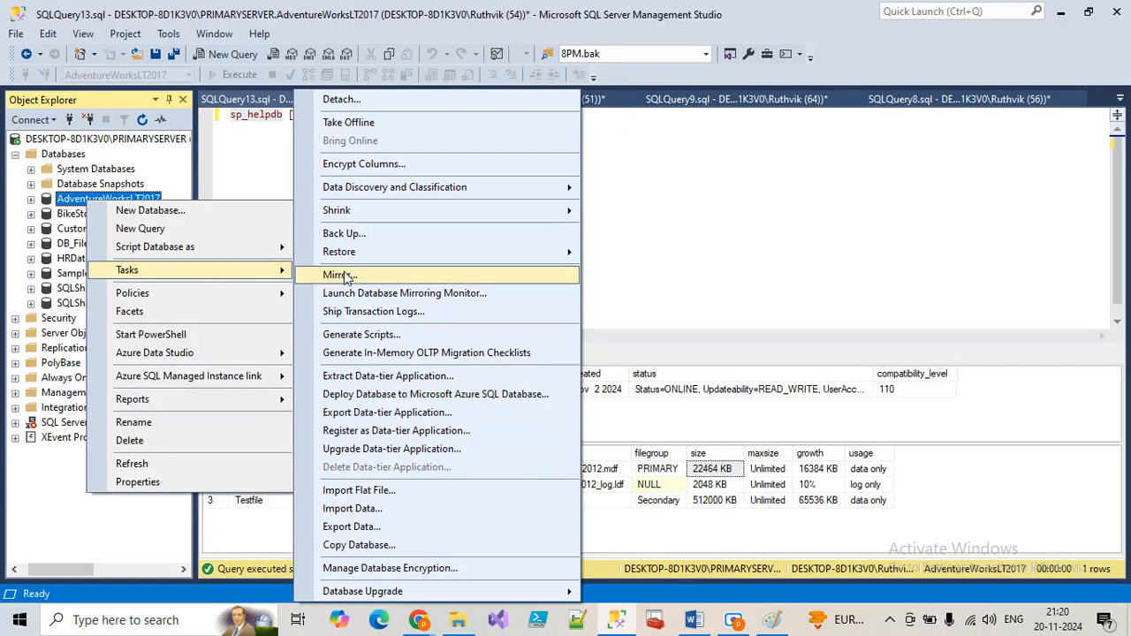
mouse_move(344, 212)
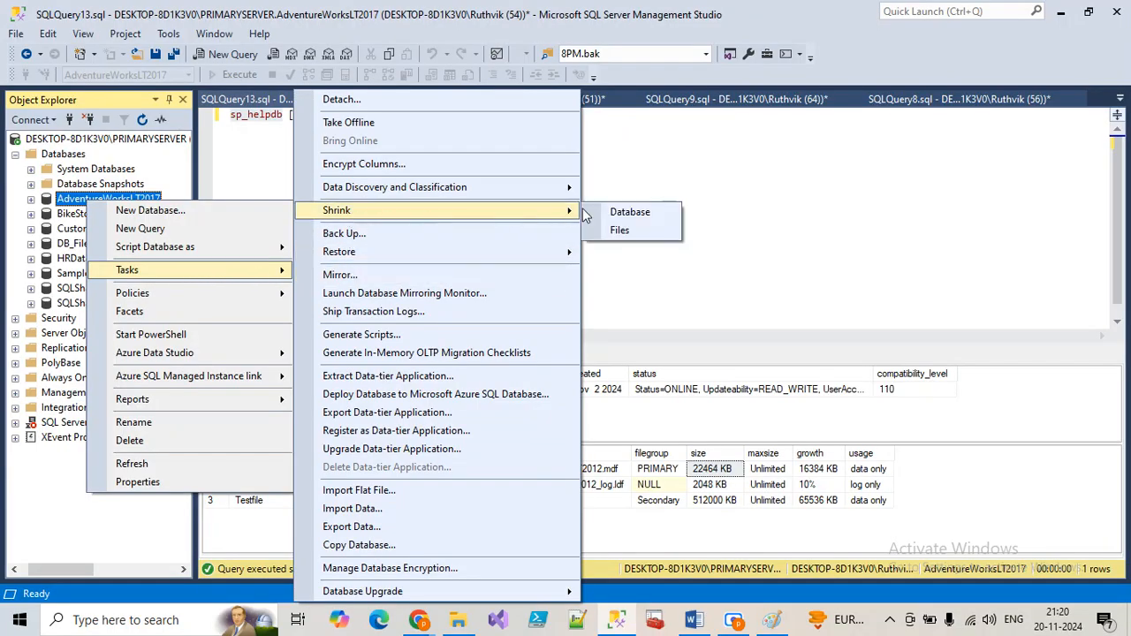
left_click(623, 230)
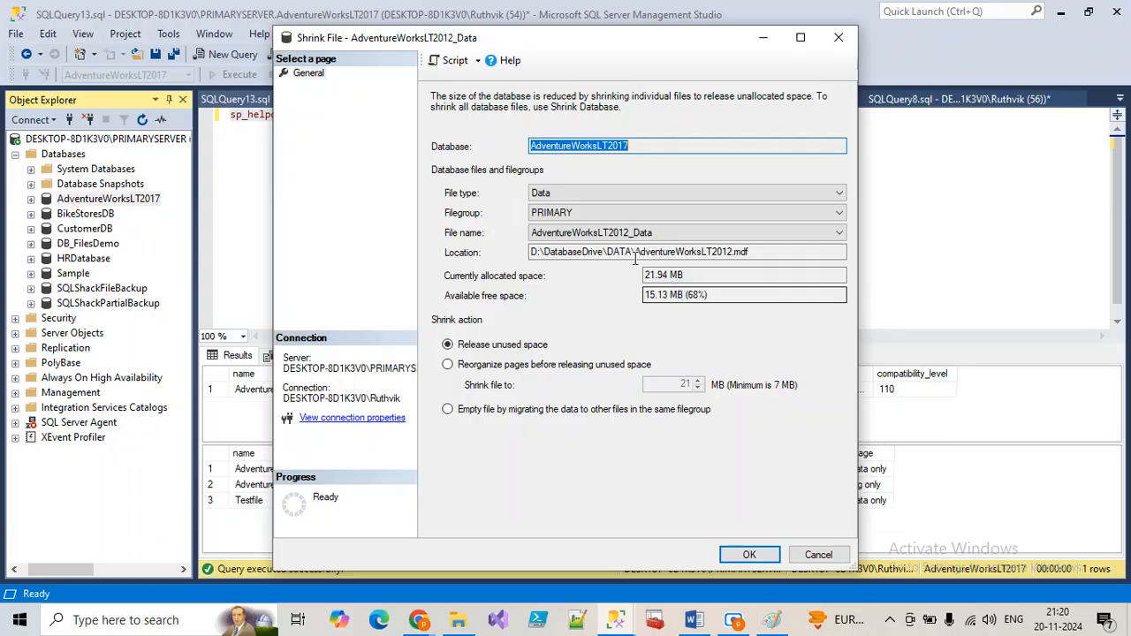
left_click(548, 193)
left_click(548, 220)
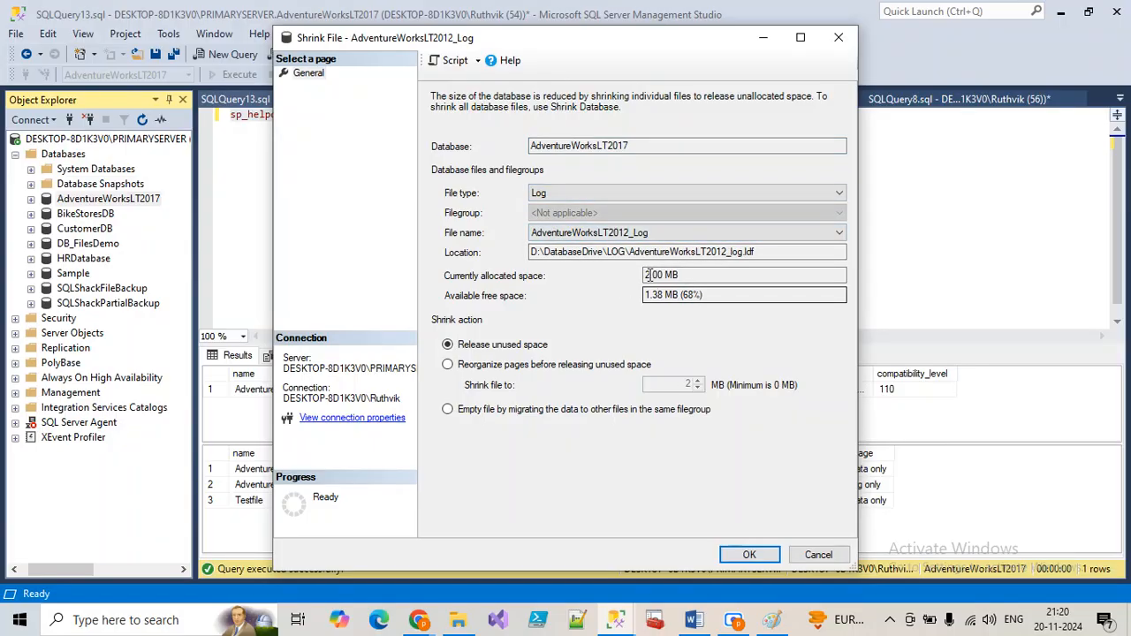
left_click(548, 193)
left_click(540, 208)
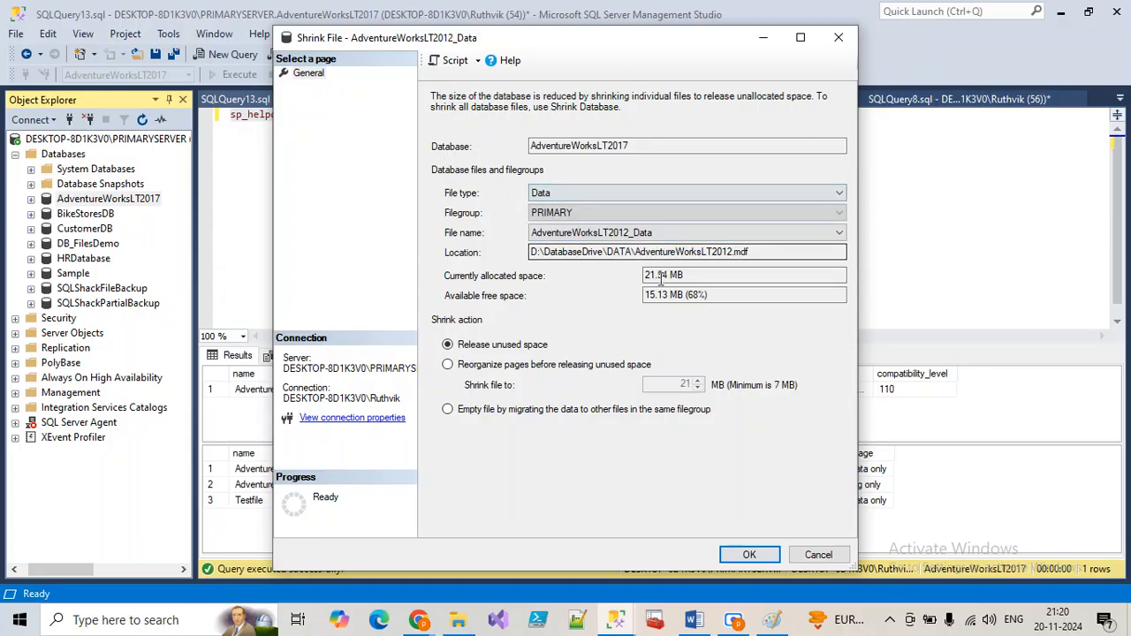
left_click(817, 555)
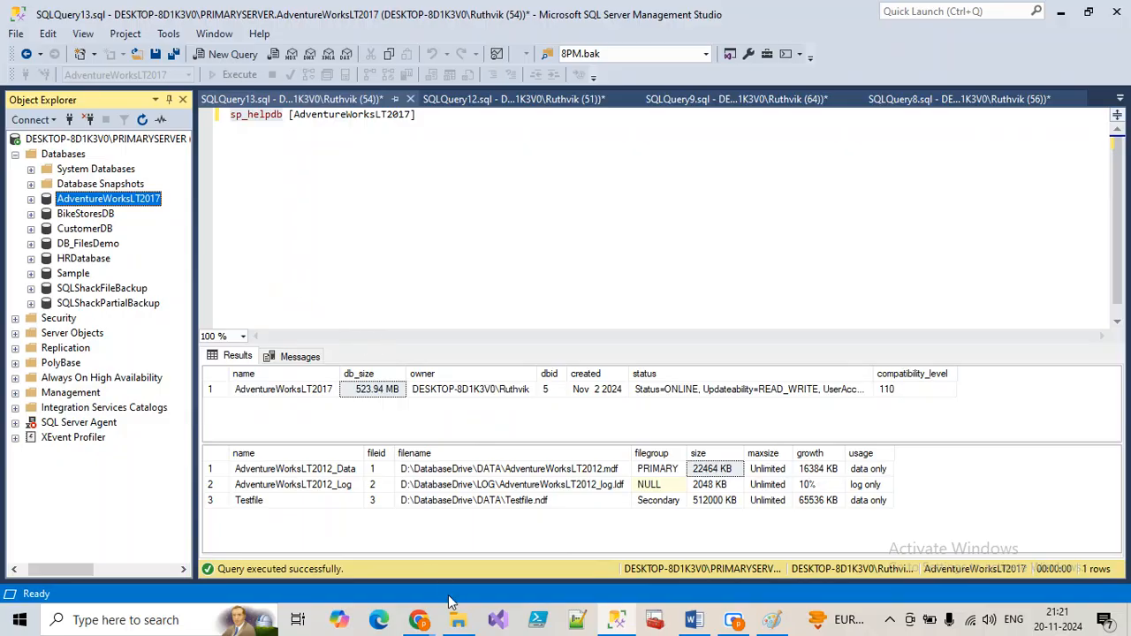
Switch to File Explorer's PRIMARYSERVER folder and check the size of the uncompressed backup 201120242116.bak
left_click(457, 620)
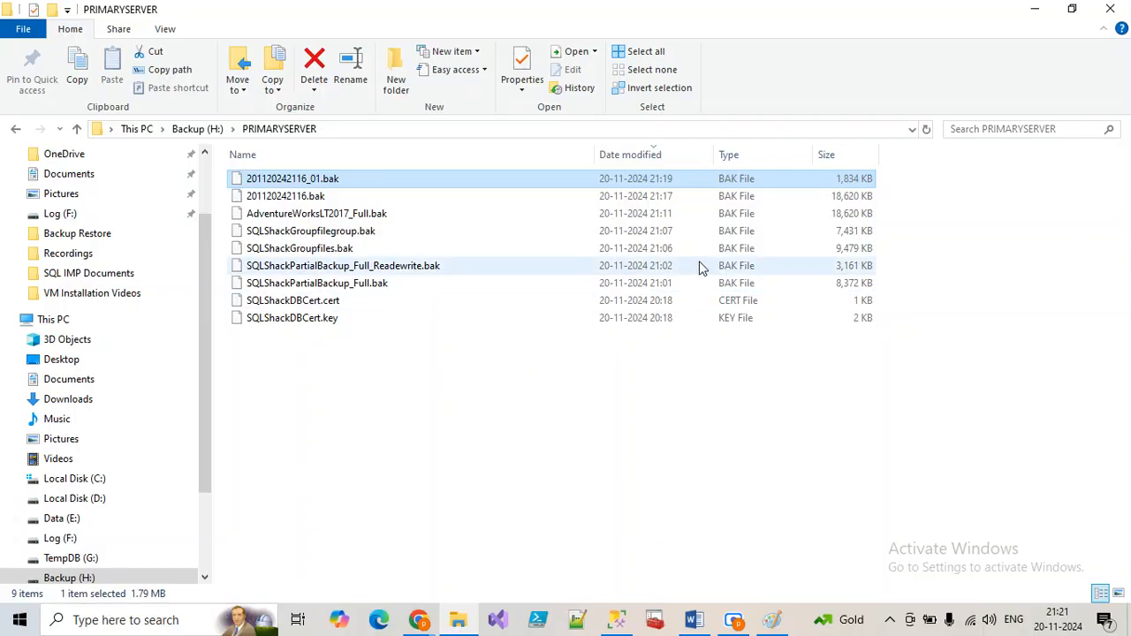
left_click(699, 200)
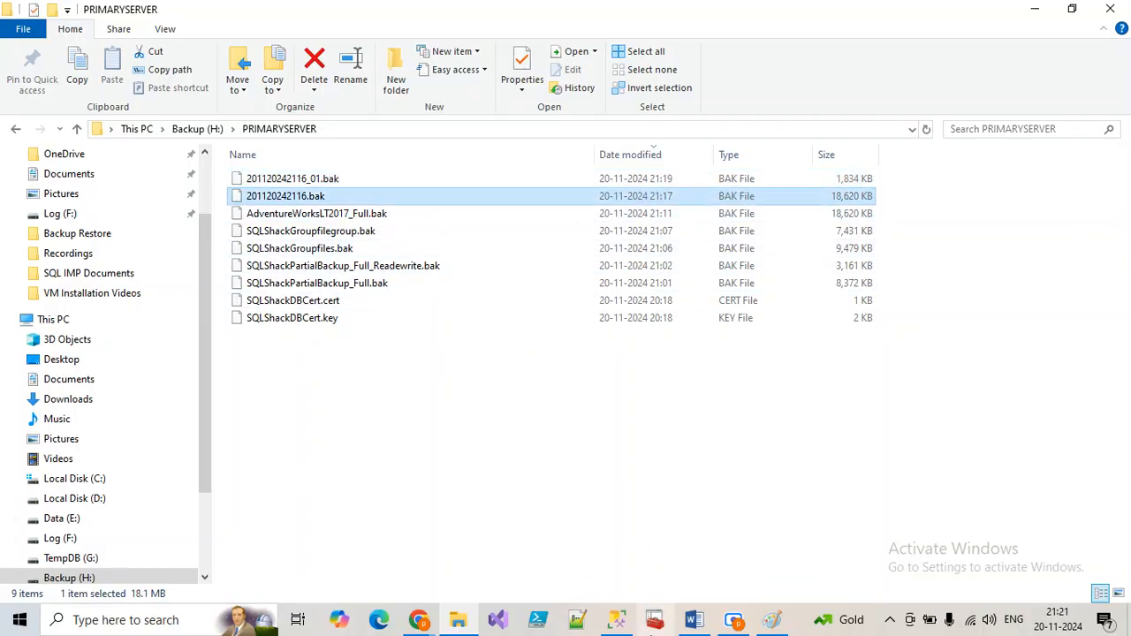
Switch to the Word document and review the COMPRESSION paragraph, including the NO_COMPRESSION option and the default behaviour
left_click(694, 620)
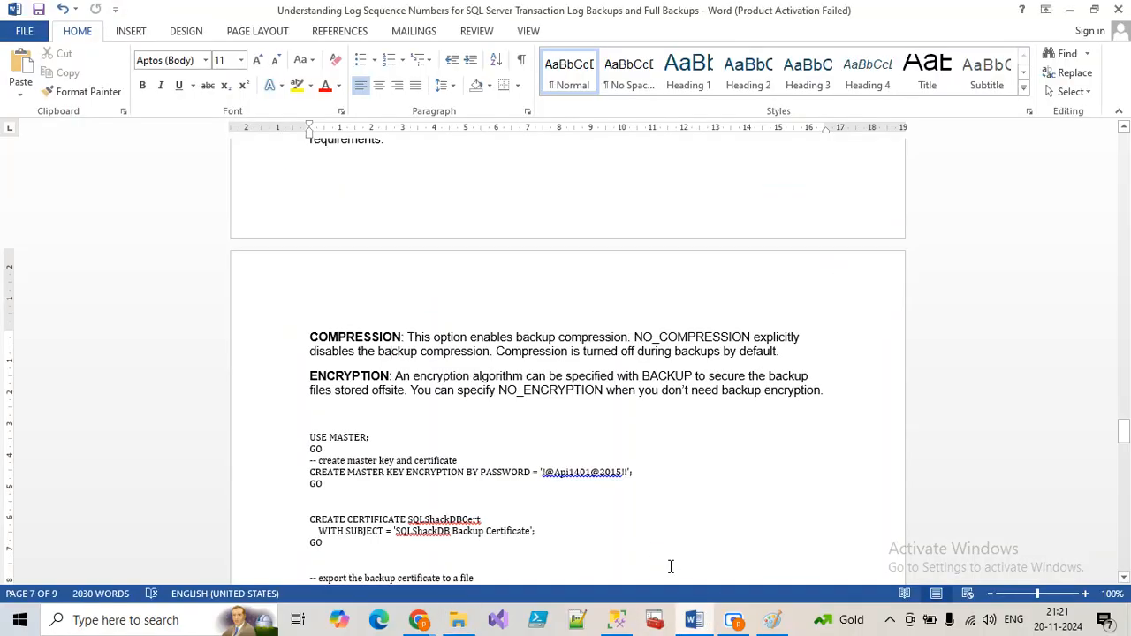
triple_click(358, 344)
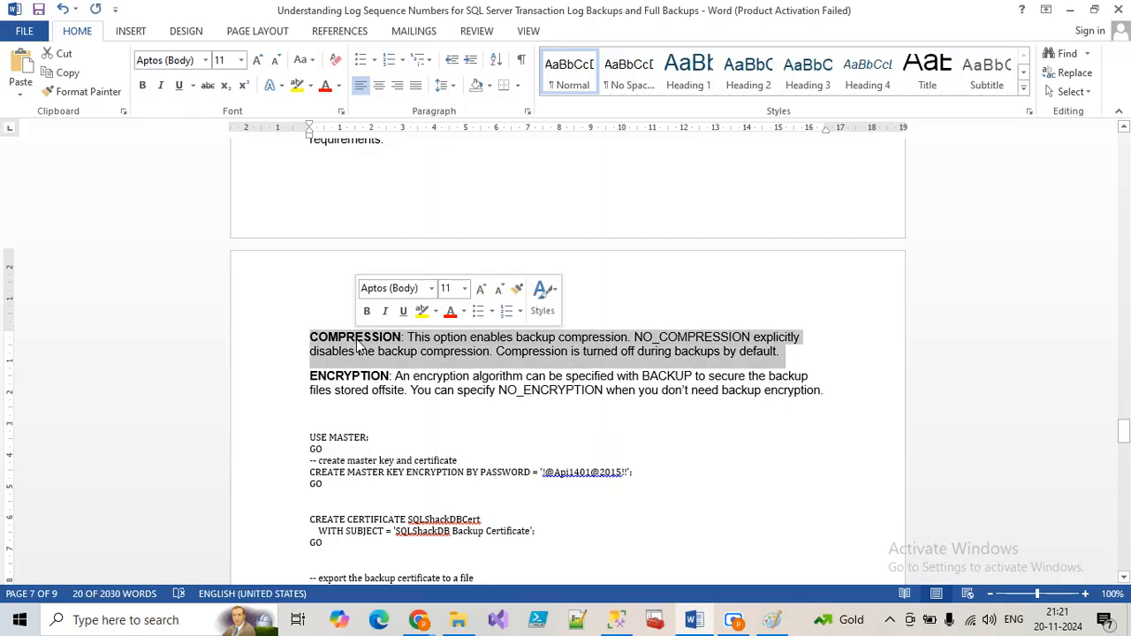
left_click(636, 339)
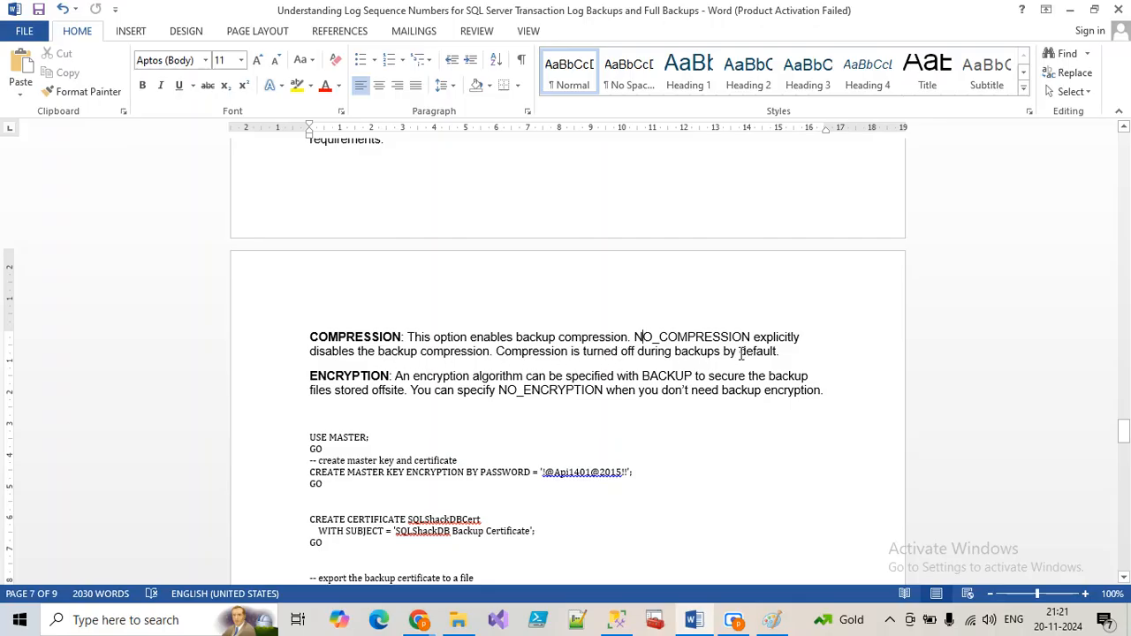
left_click_drag(777, 350, 630, 333)
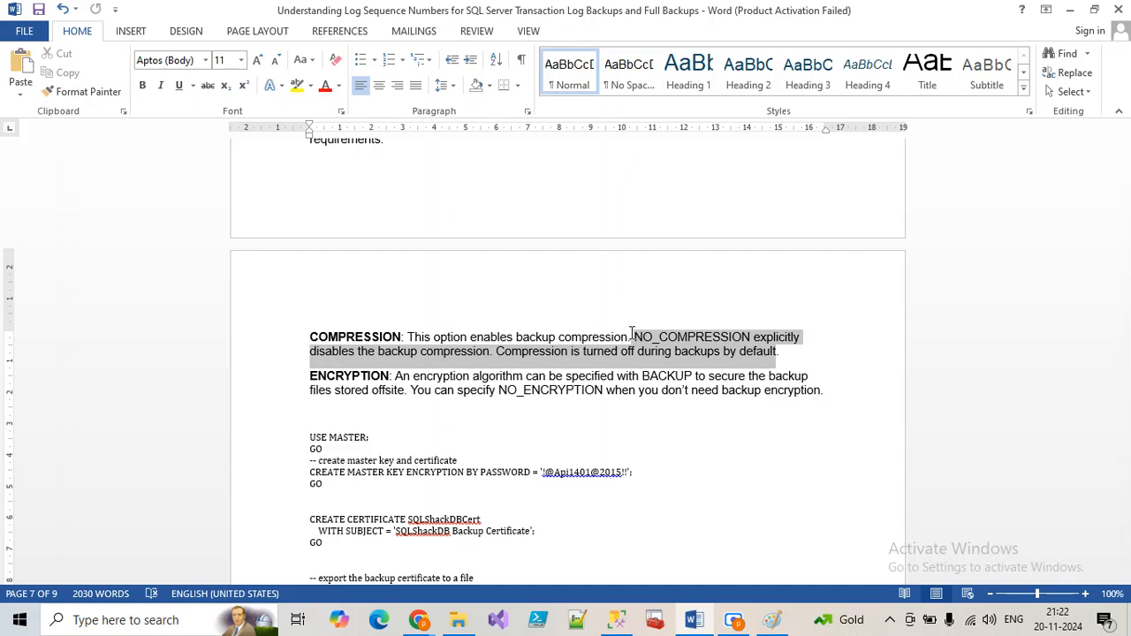
left_click_drag(631, 332, 631, 332)
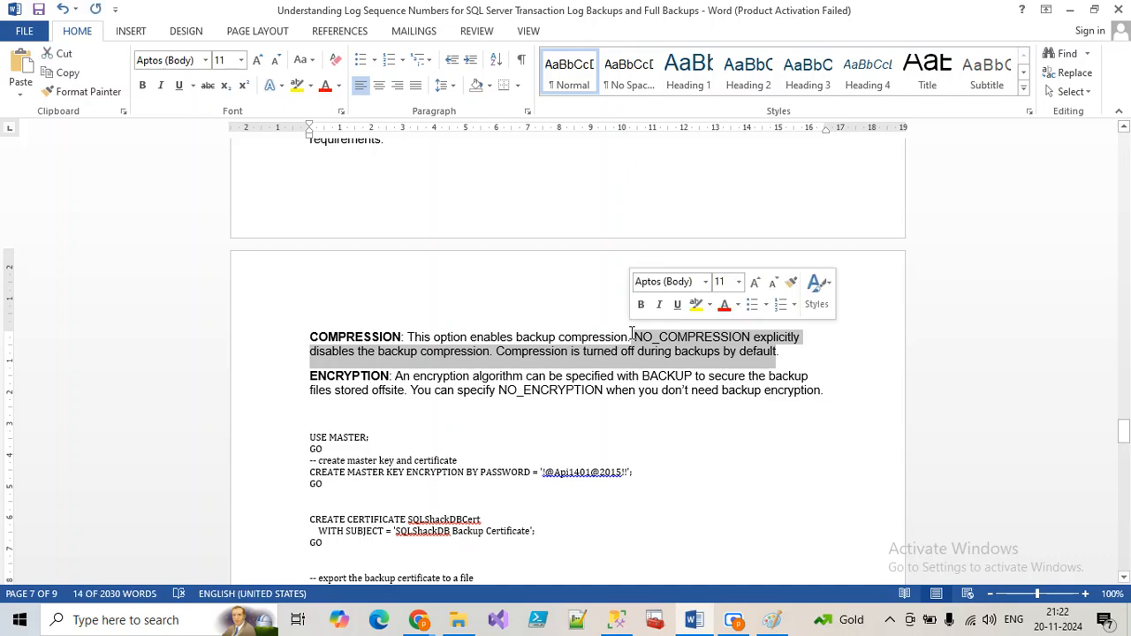
left_click(378, 337)
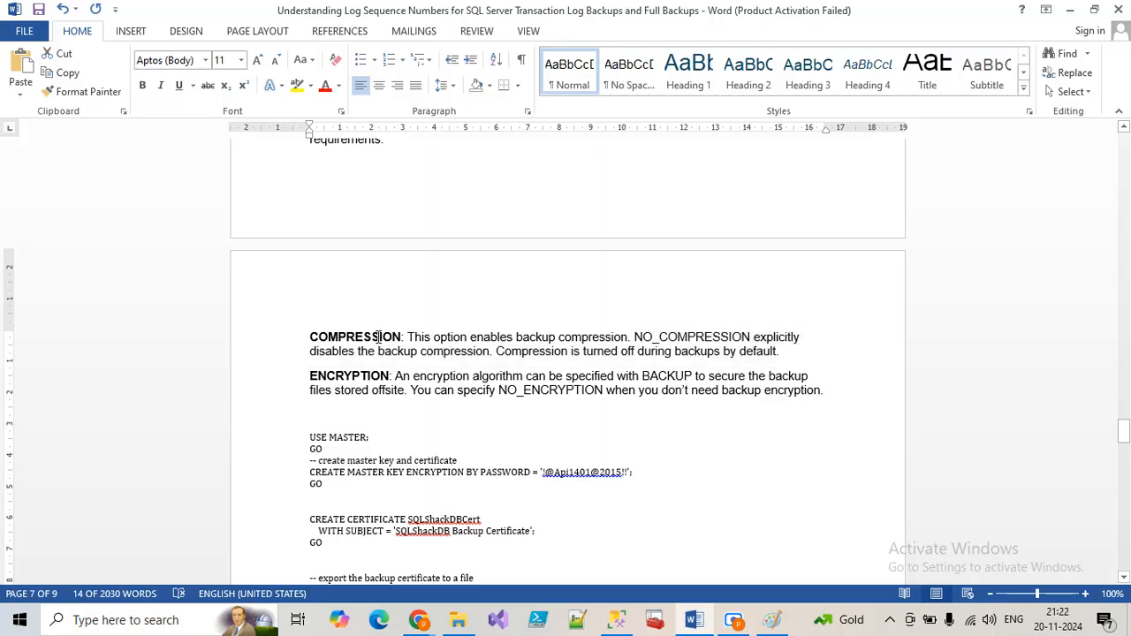
triple_click(378, 336)
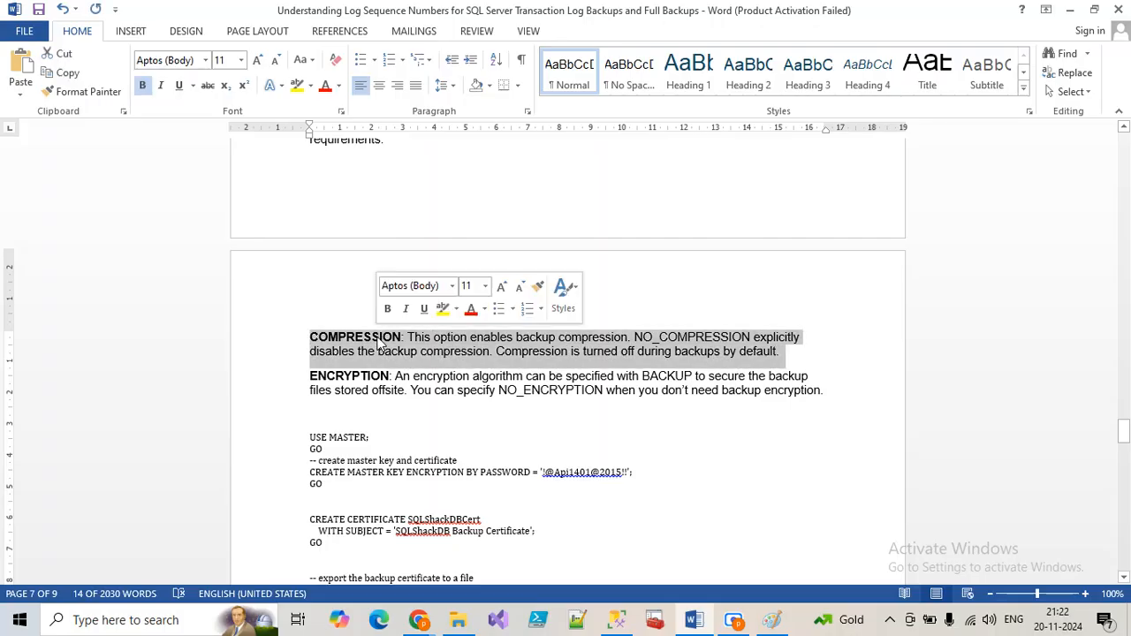
Select the ENCRYPTION paragraph in the Word document to review the backup encryption option and NO_ENCRYPTION
left_click(447, 416)
scroll(354, 389, "down", 3)
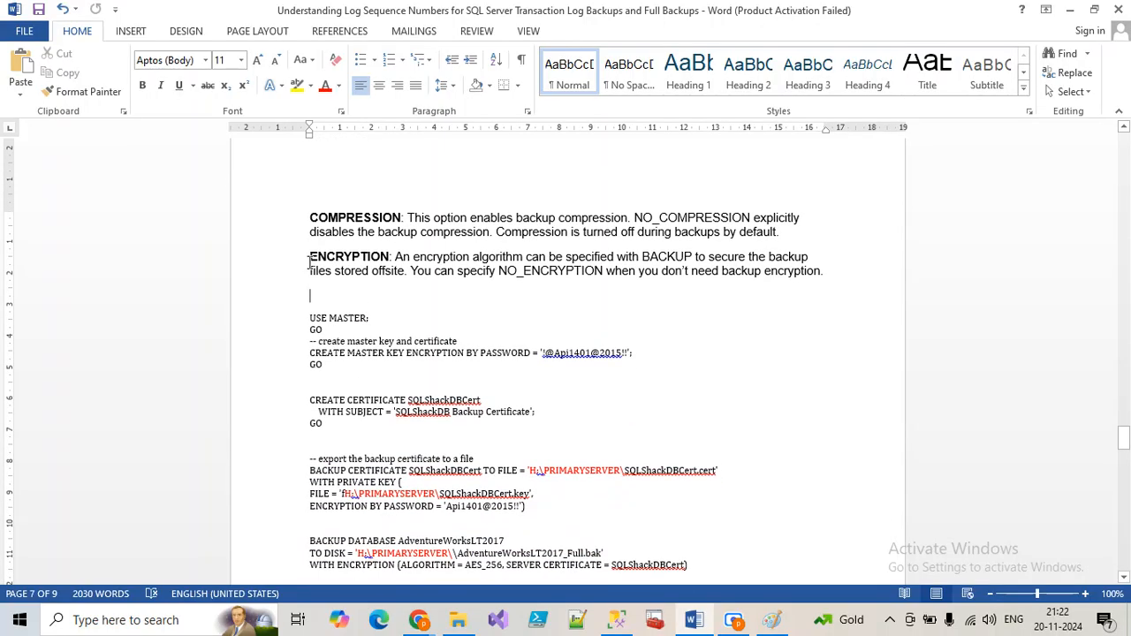
left_click_drag(311, 262, 822, 272)
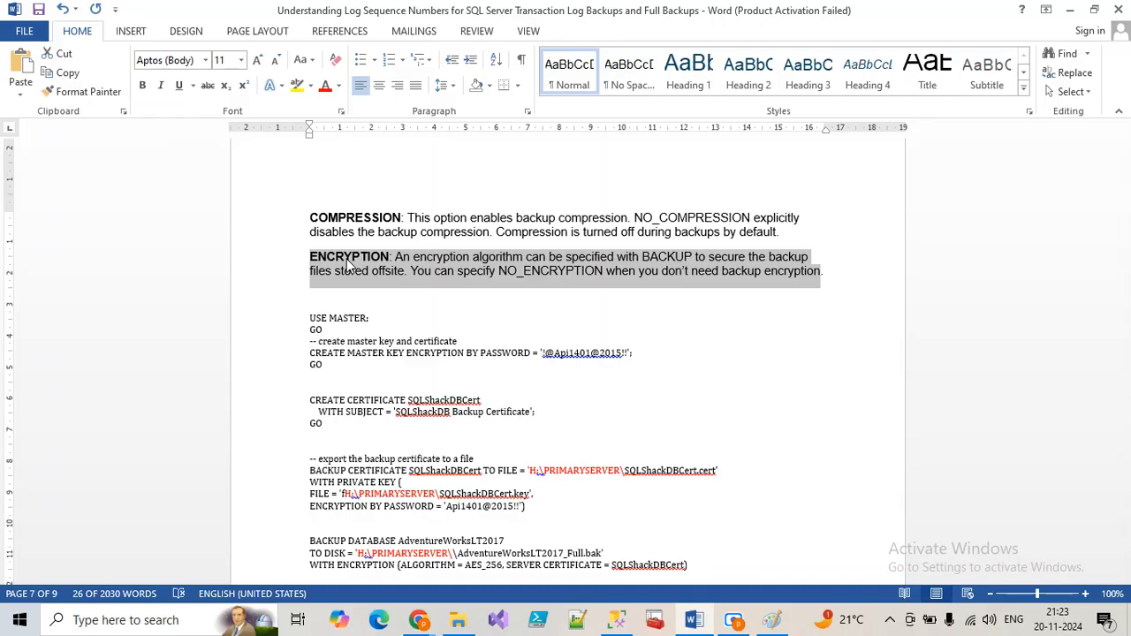
Copy the backup encryption script, including its master key and private key passwords, from Word into a new PRIMARYSERVER query in SQL Server Management Studio
scroll(349, 266, "down", 3)
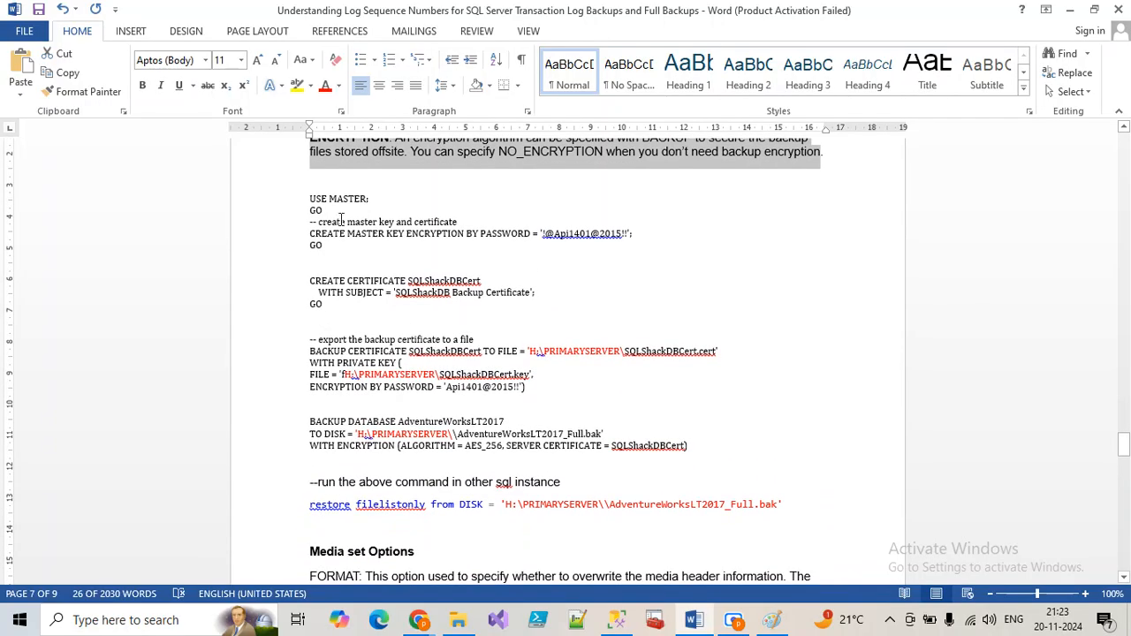
left_click_drag(310, 196, 771, 512)
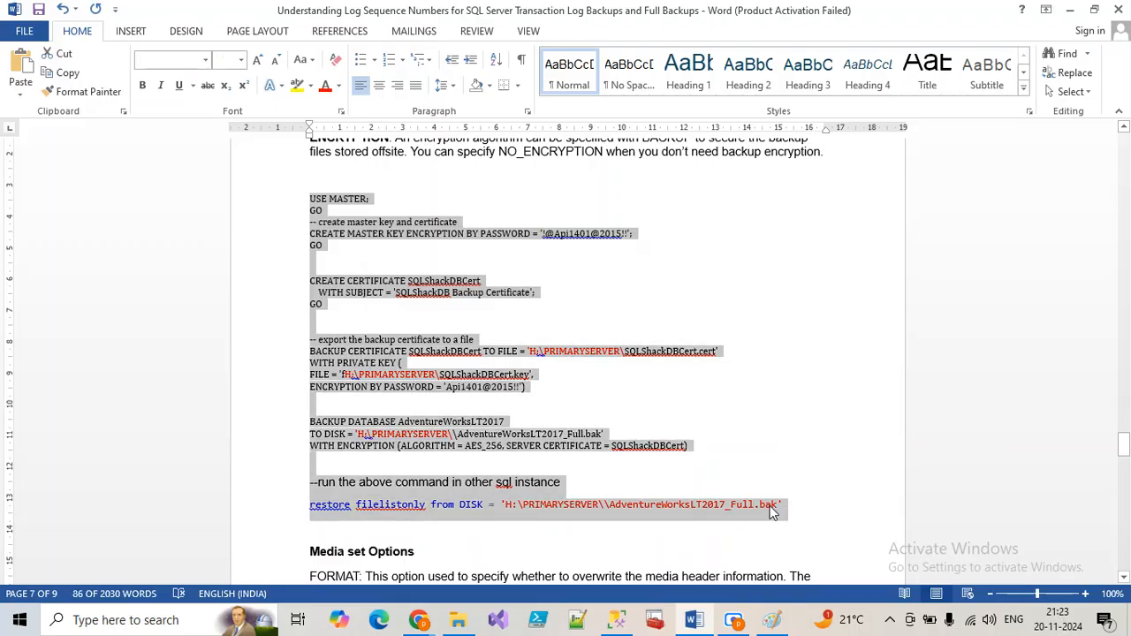
left_click(615, 619)
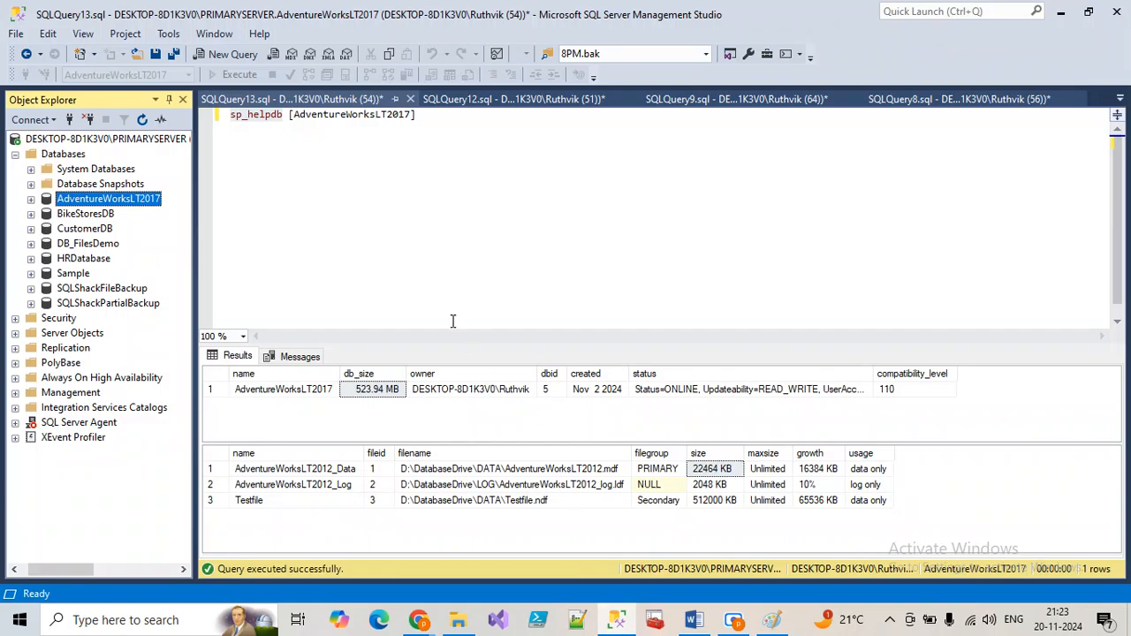
left_click(89, 139)
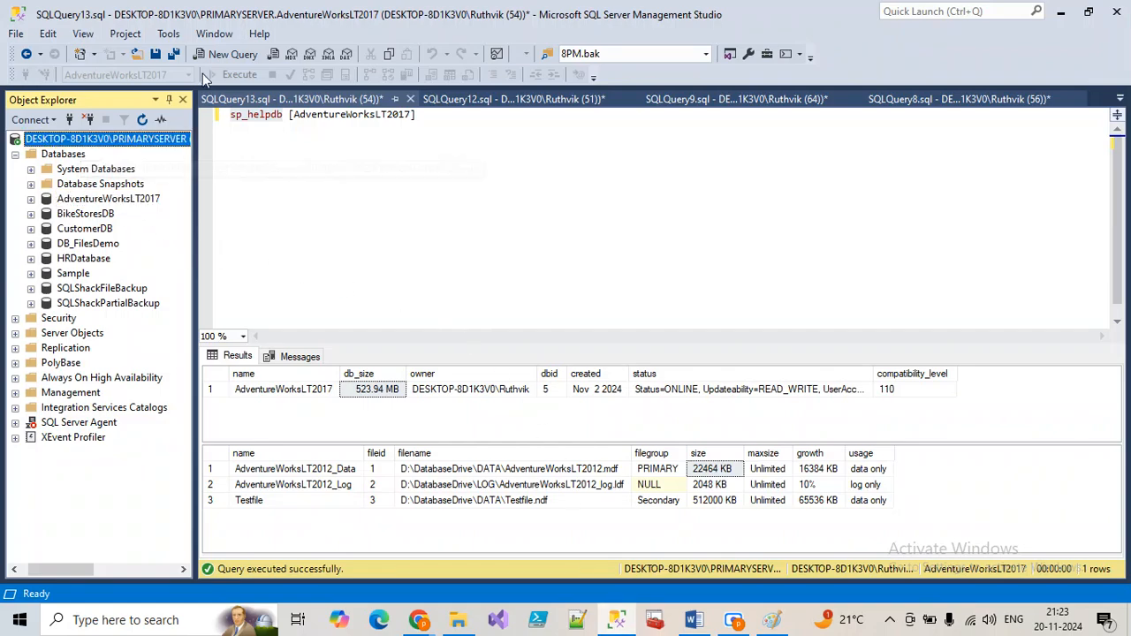
left_click(217, 53)
key("ctrl+v")
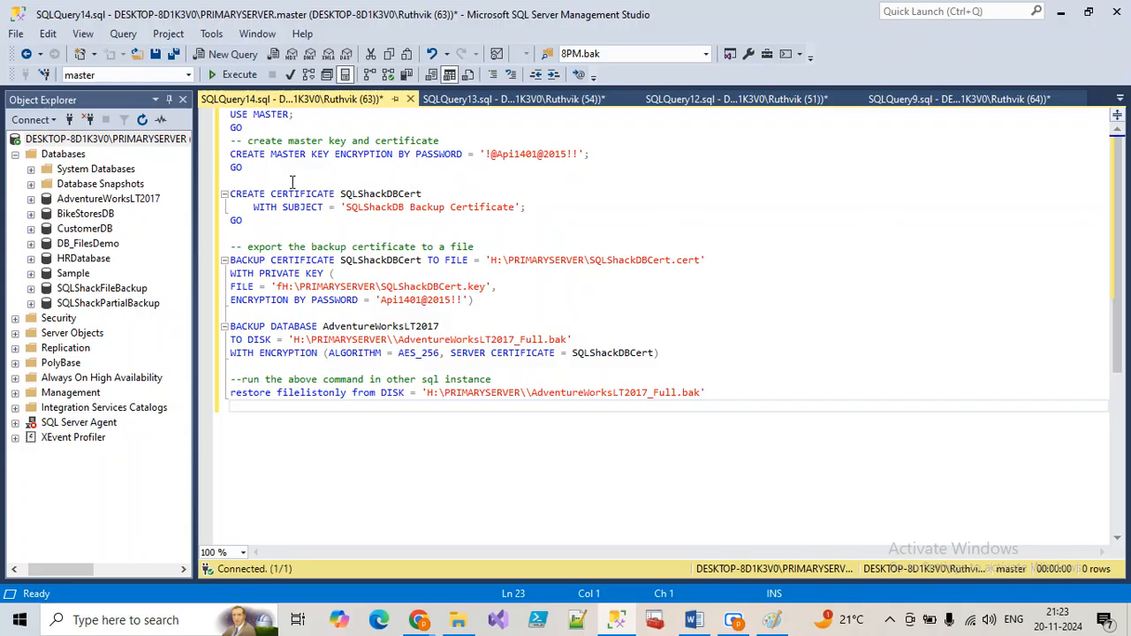
Try to create the database master key in master by running only the first block of the script
left_click(250, 171)
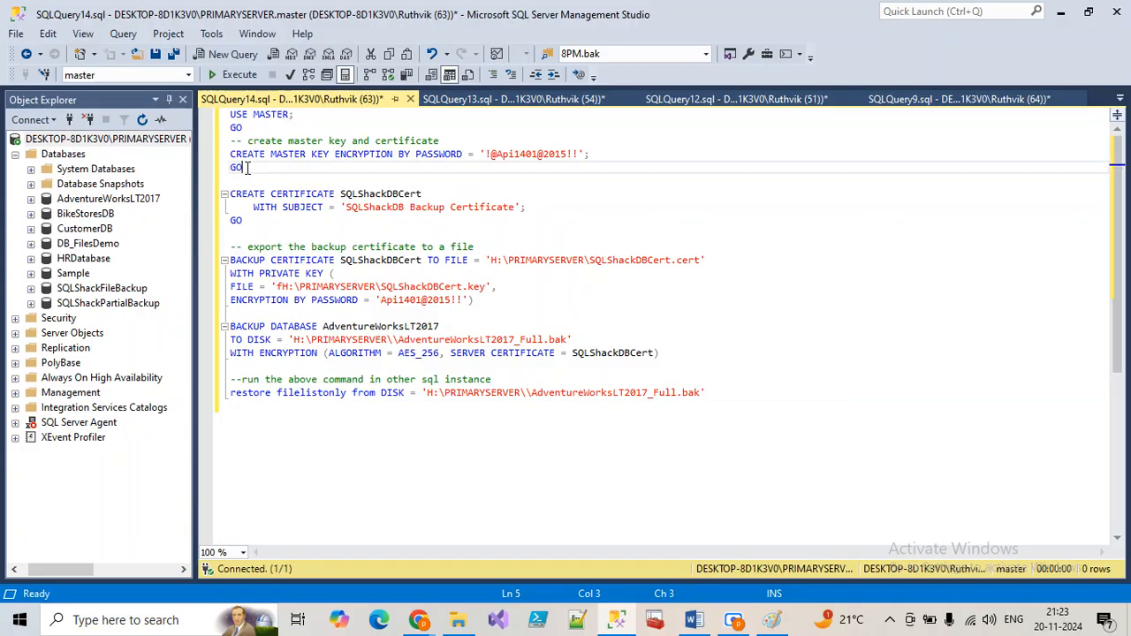
left_click_drag(250, 171, 228, 113)
left_click(234, 74)
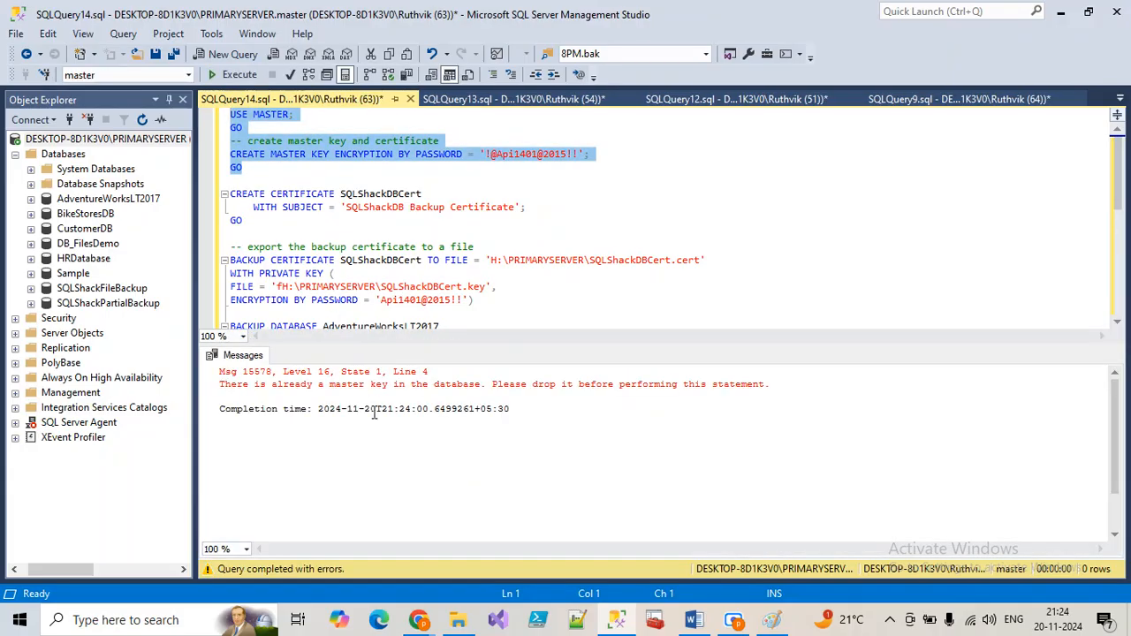
left_click(429, 408)
Try to create the certificate SQLShackDBCert with subject 'SQLShackDB Backup Certificate' by running only that block
left_click_drag(255, 228, 221, 192)
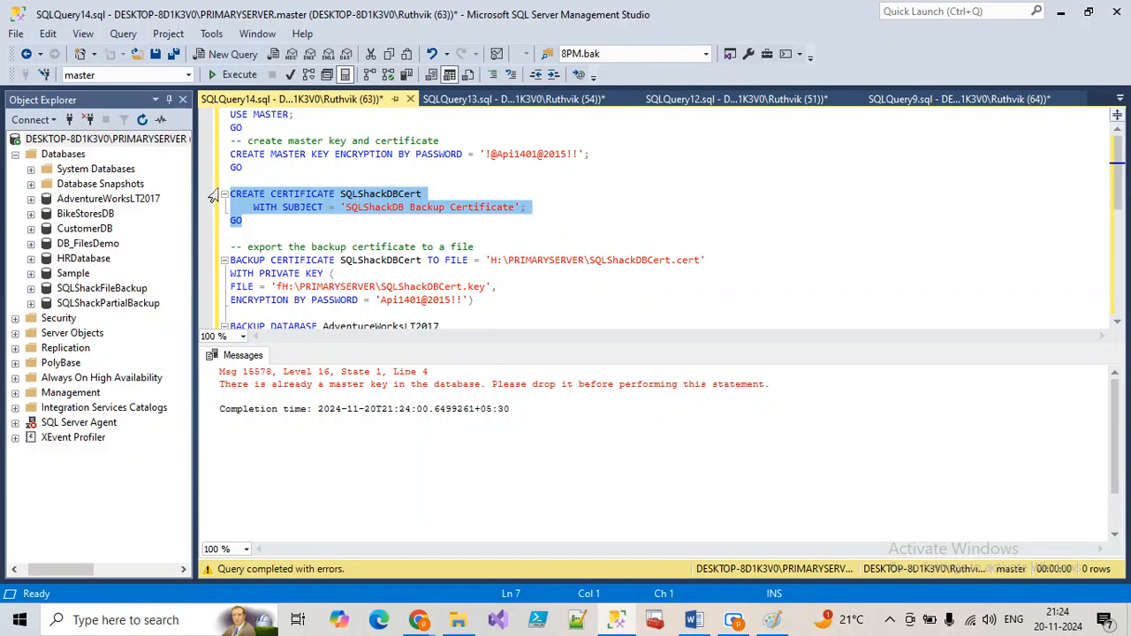
left_click(226, 54)
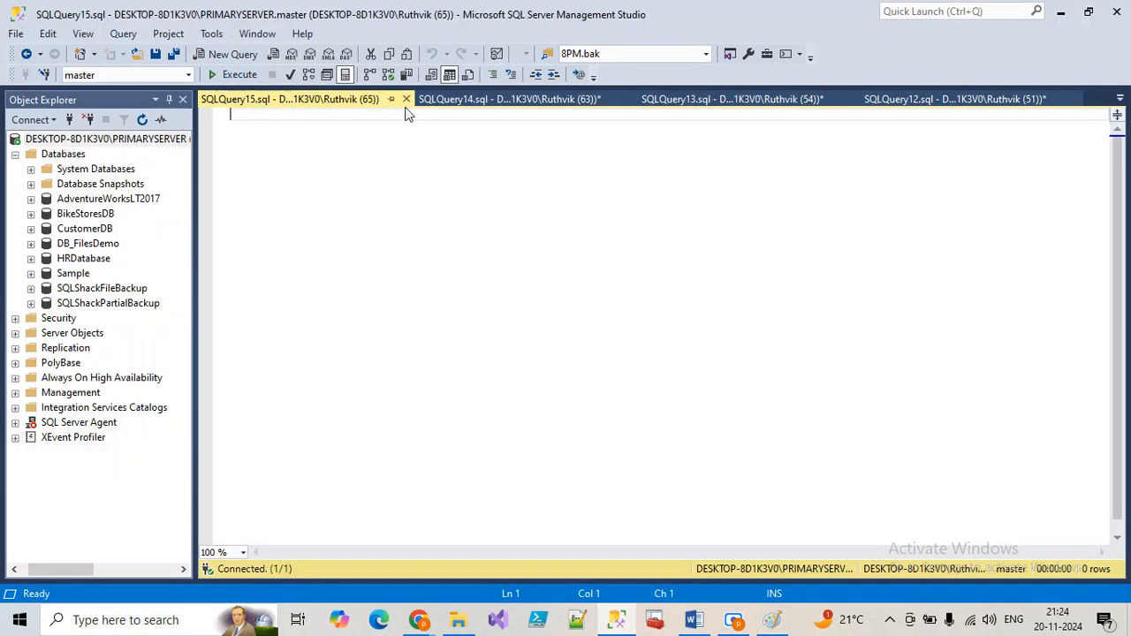
left_click(406, 99)
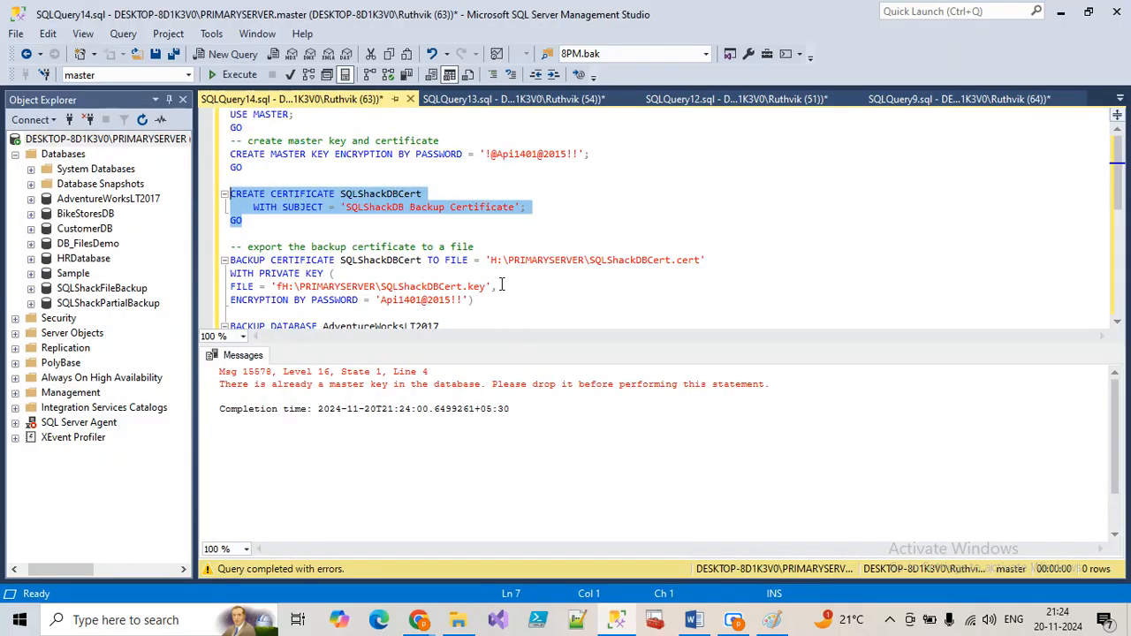
left_click_drag(289, 223, 212, 189)
left_click(219, 81)
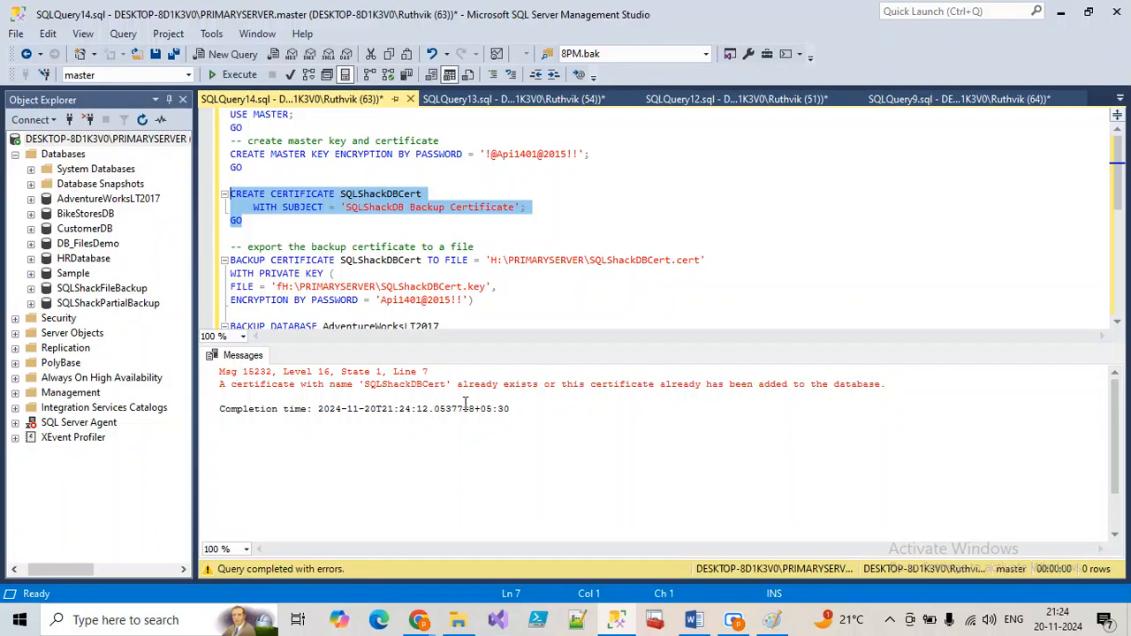
scroll(571, 388, "down", 2)
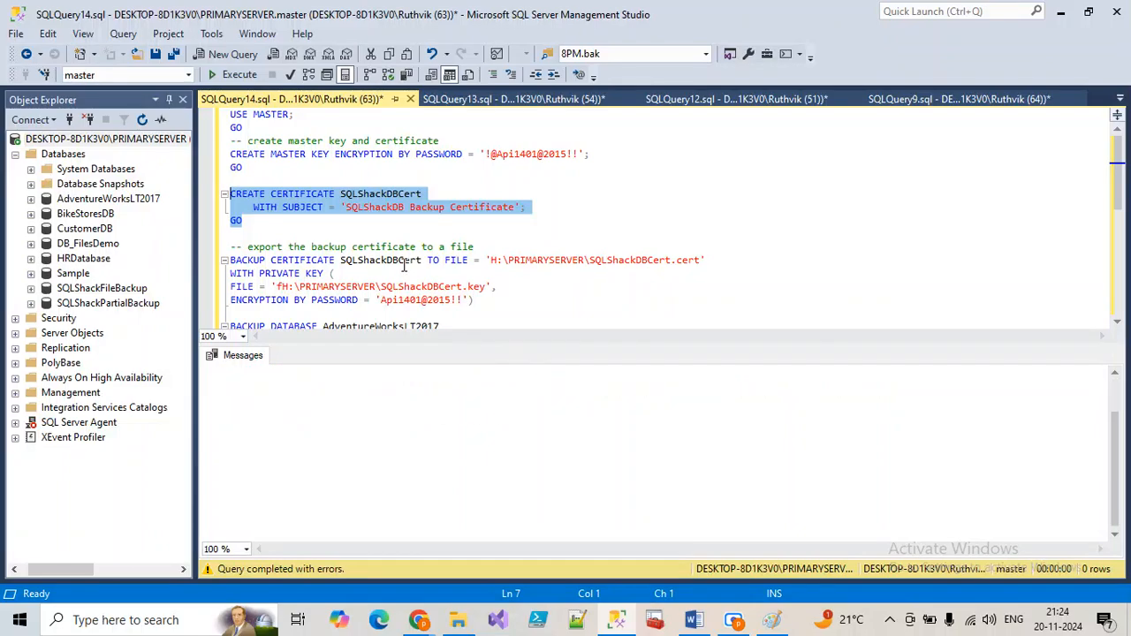
scroll(407, 267, "down", 4)
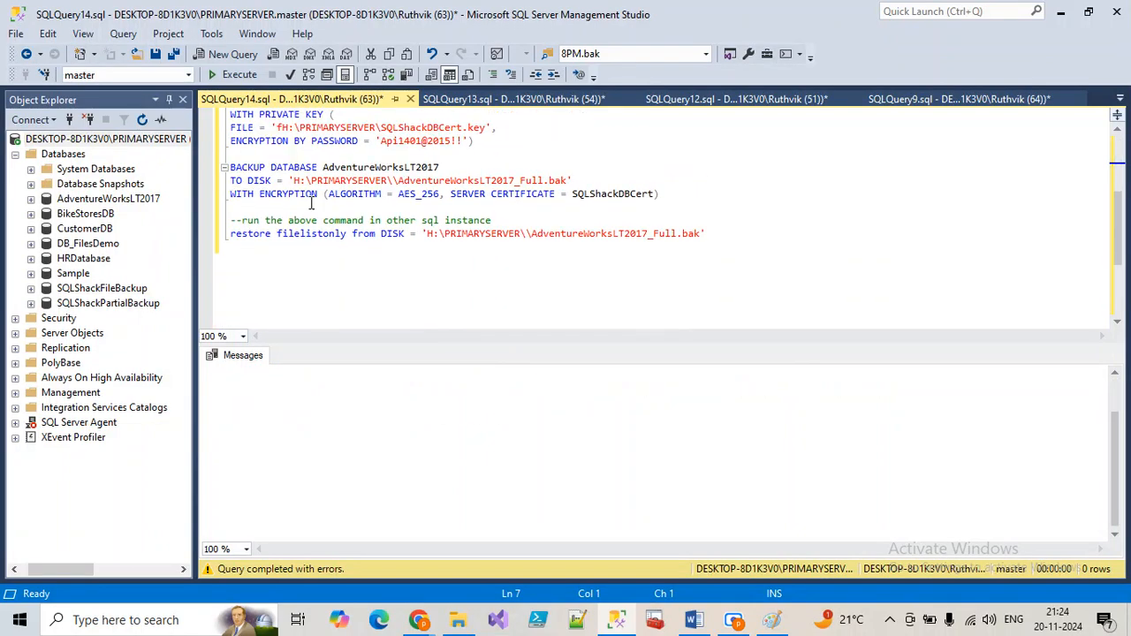
left_click_drag(228, 155, 677, 192)
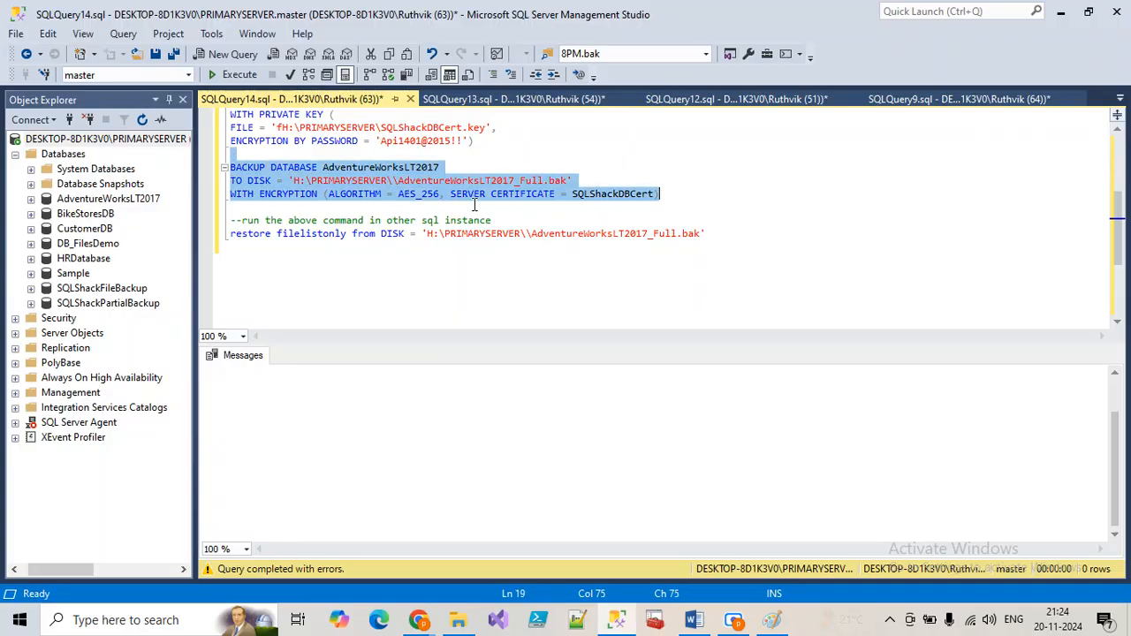
scroll(477, 203, "up", 3)
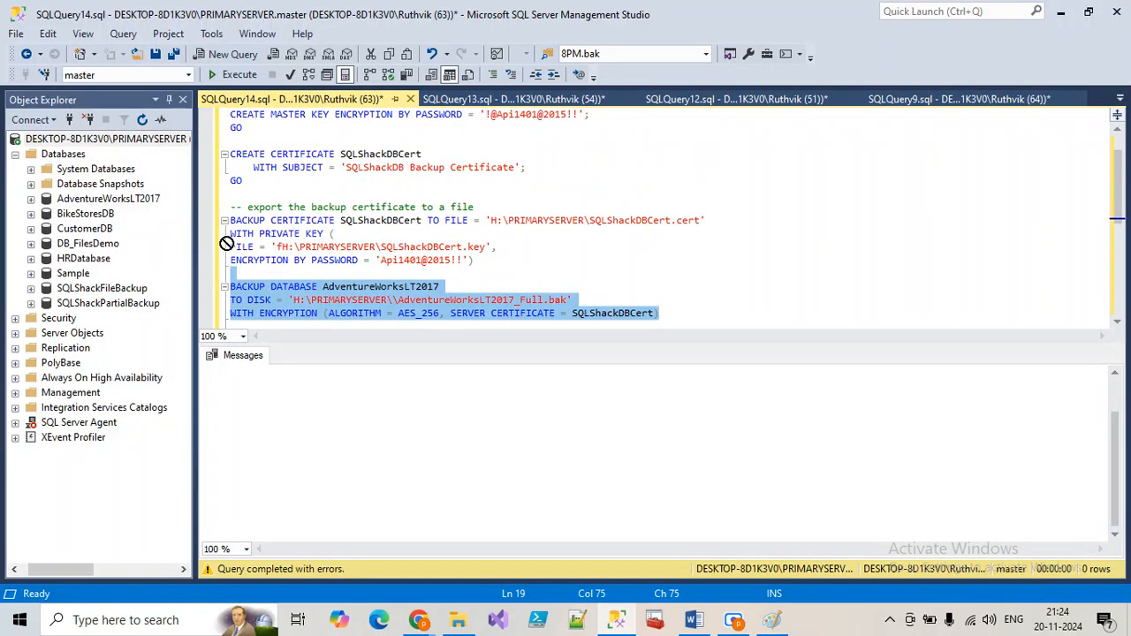
left_click_drag(473, 261, 236, 207)
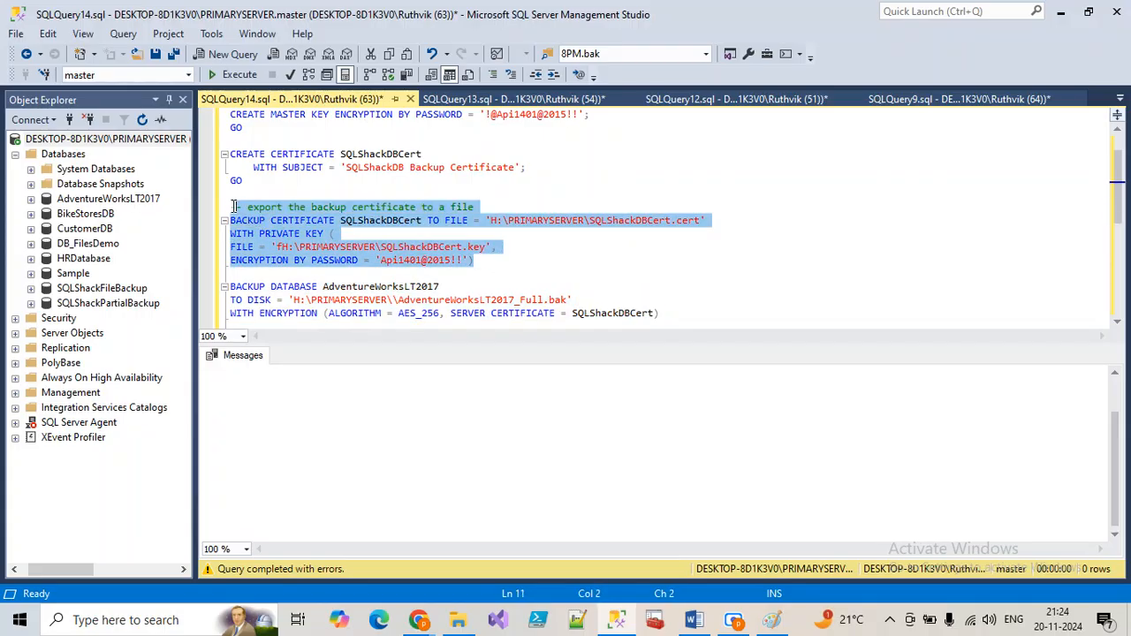
key("Delete")
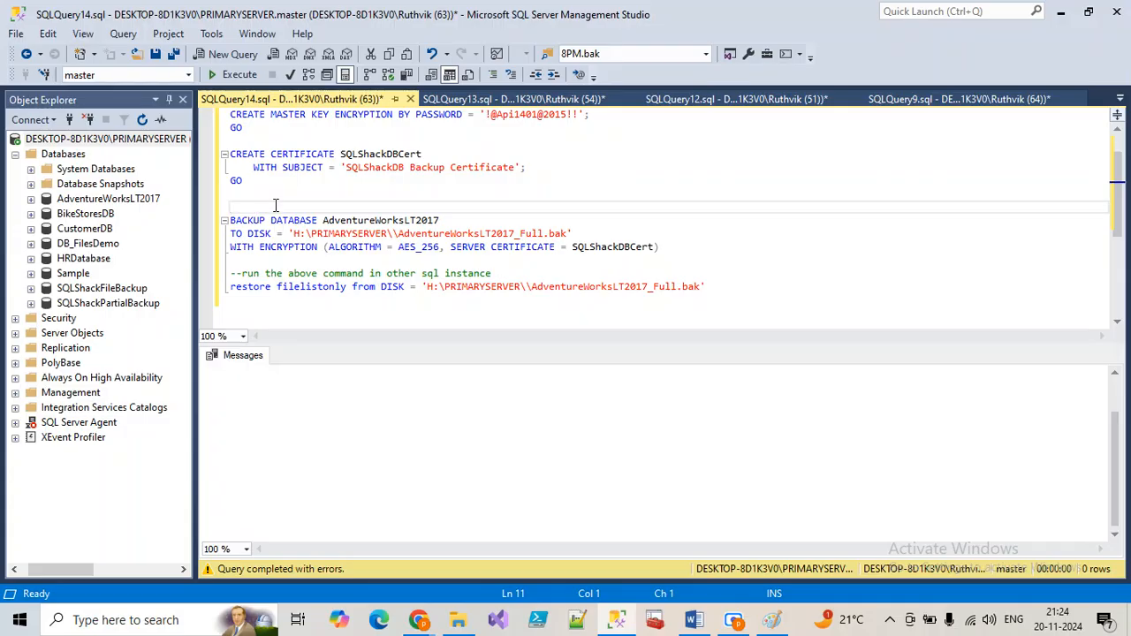
key("ctrl+z")
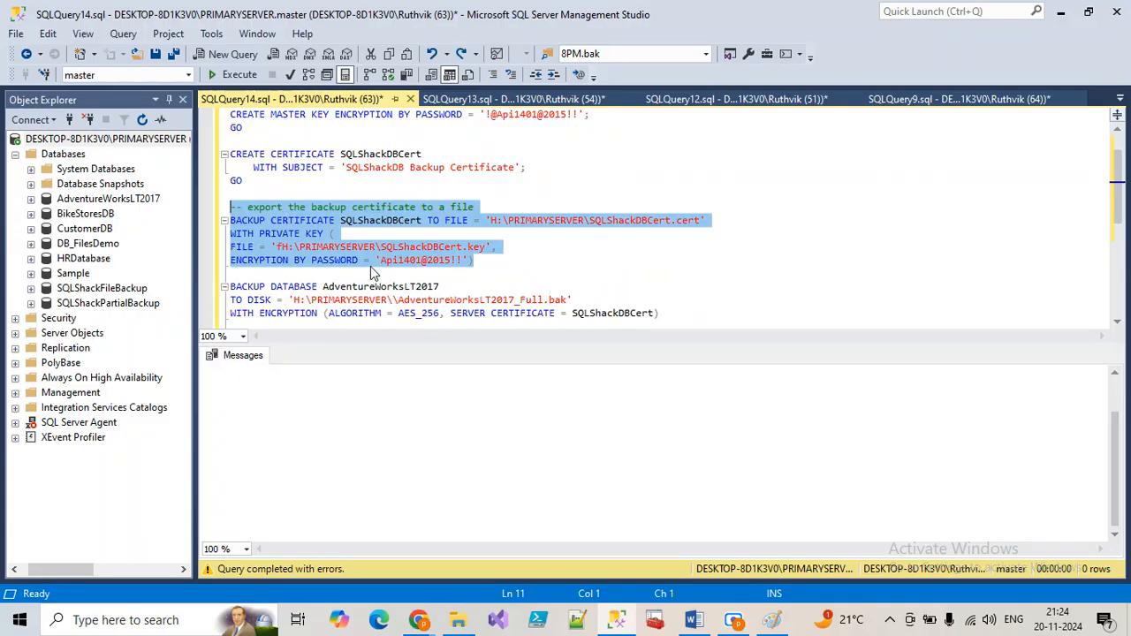
Remove the stray "f" from the private key file path and delete the whole certificate export block from the script
left_click_drag(474, 259, 236, 217)
left_click(274, 247)
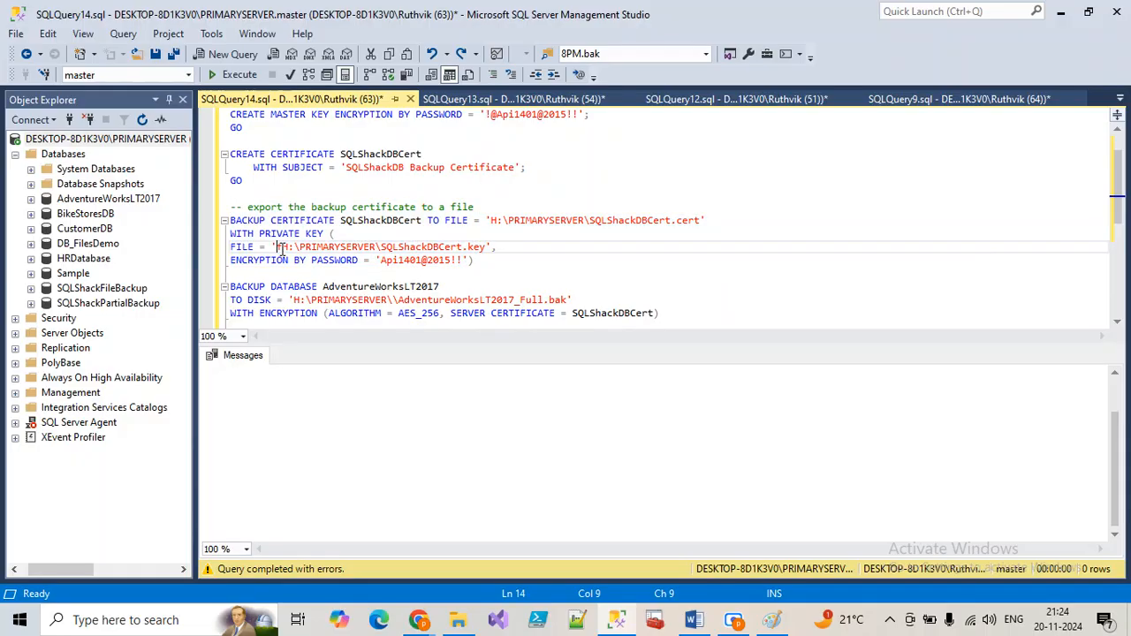
key("BackSpace")
left_click_drag(483, 269, 210, 209)
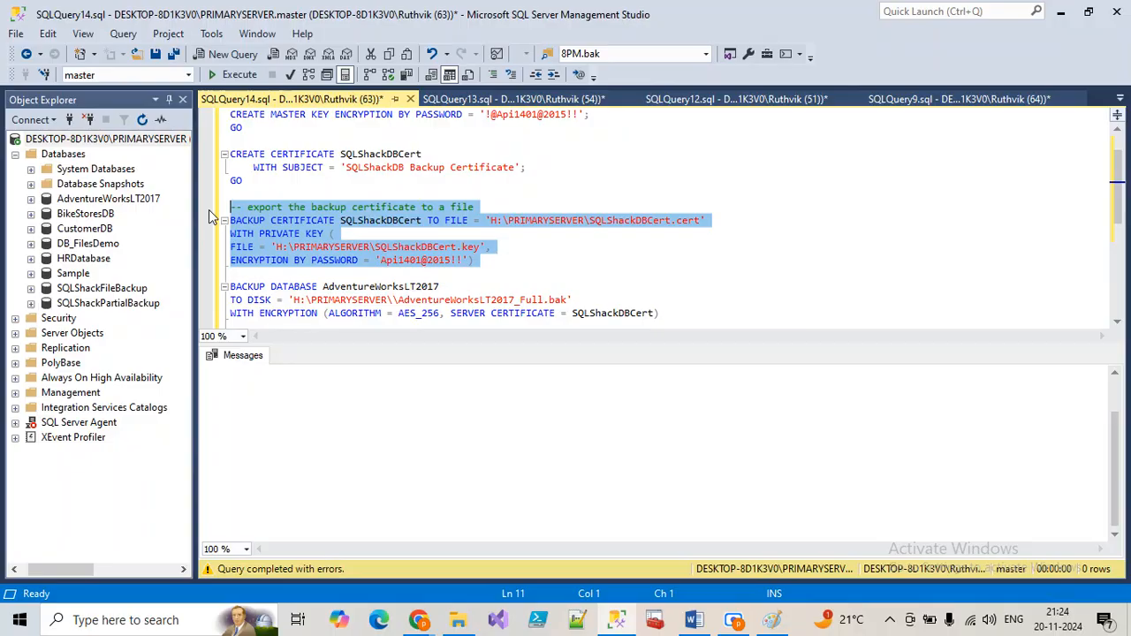
key("Delete")
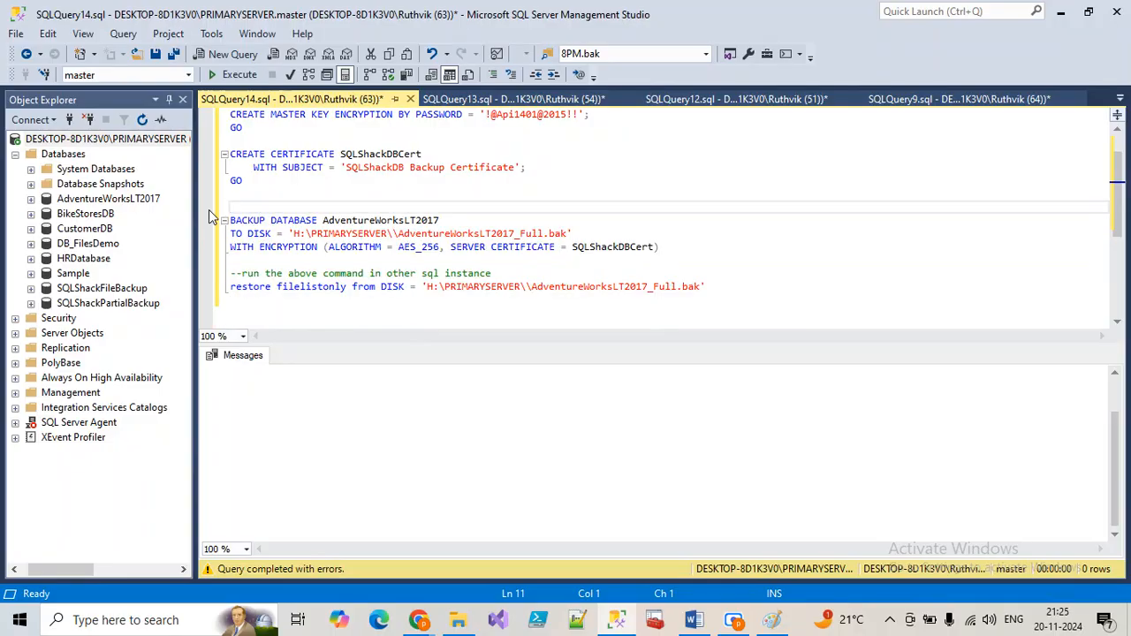
Try to back up AdventureWorksLT2017 to AdventureWorksLT2017_Full.bak with AES_256 encryption and the SQLShackDBCert certificate
left_click_drag(669, 251, 204, 226)
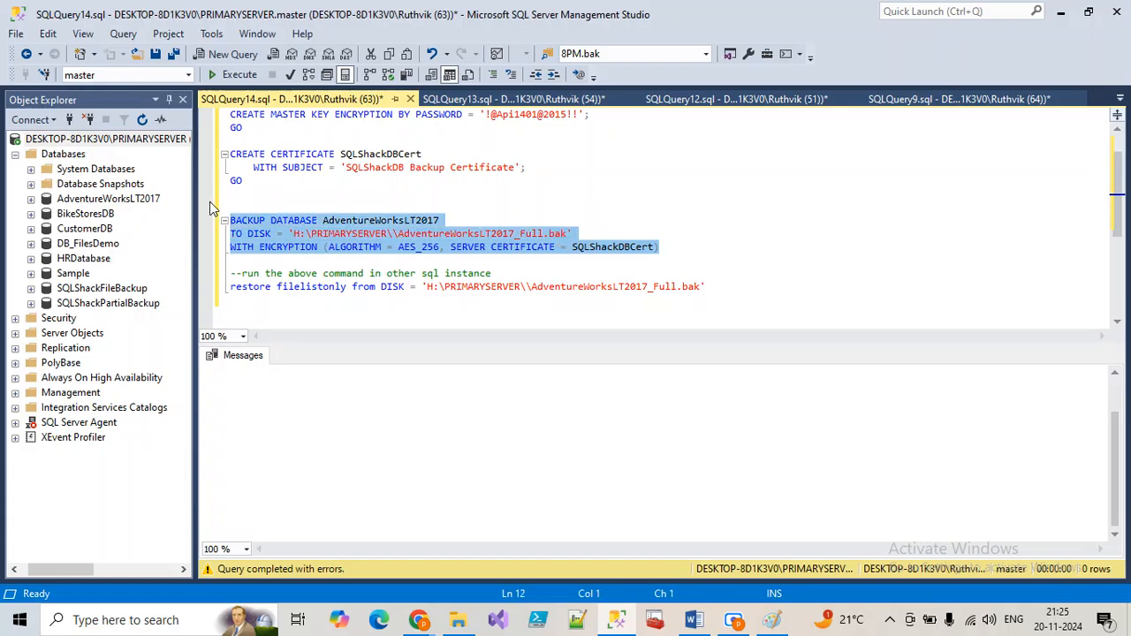
left_click(231, 74)
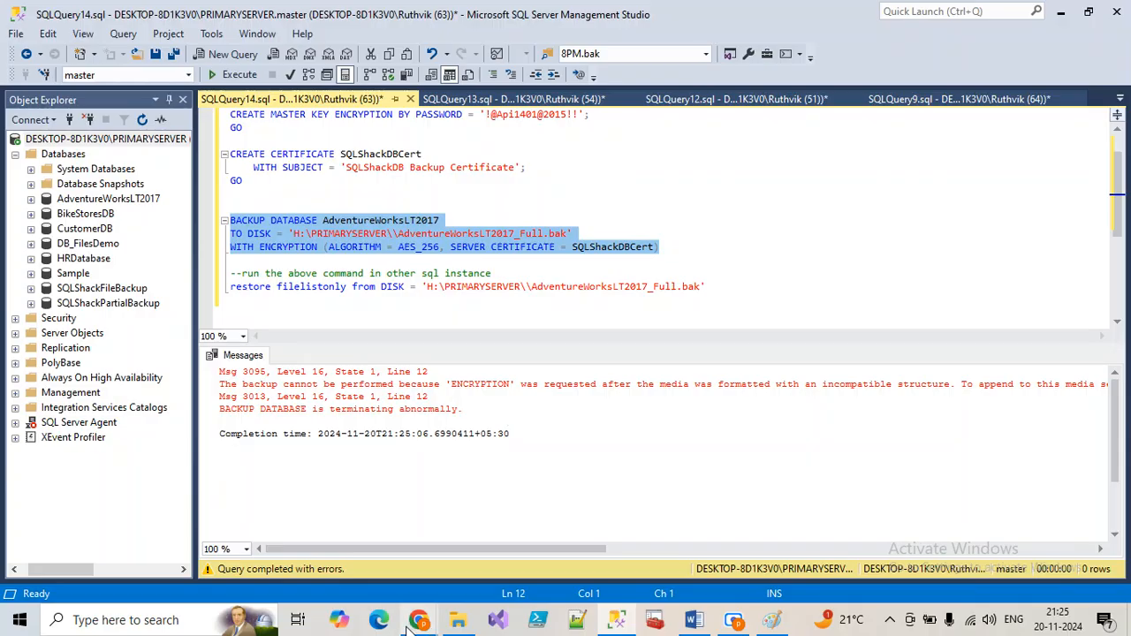
Delete AdventureWorksLT2017_Full.bak from H:\PRIMARYSERVER in File Explorer and rerun the encrypted AdventureWorksLT2017 backup in SQL Server Management Studio
left_click(457, 619)
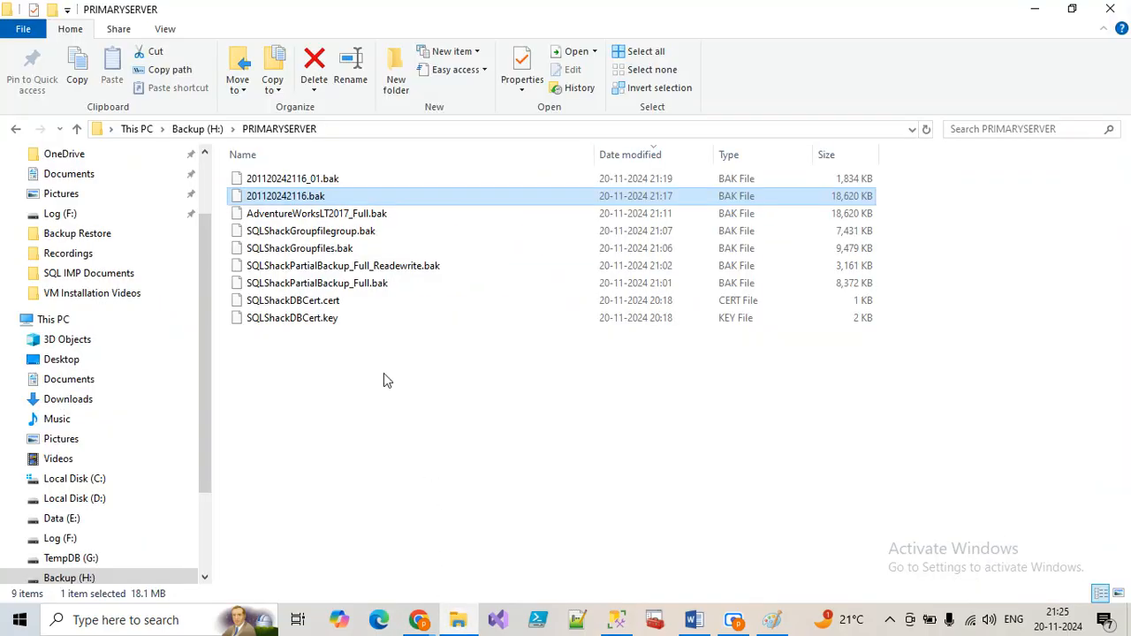
left_click(357, 214)
key("Delete")
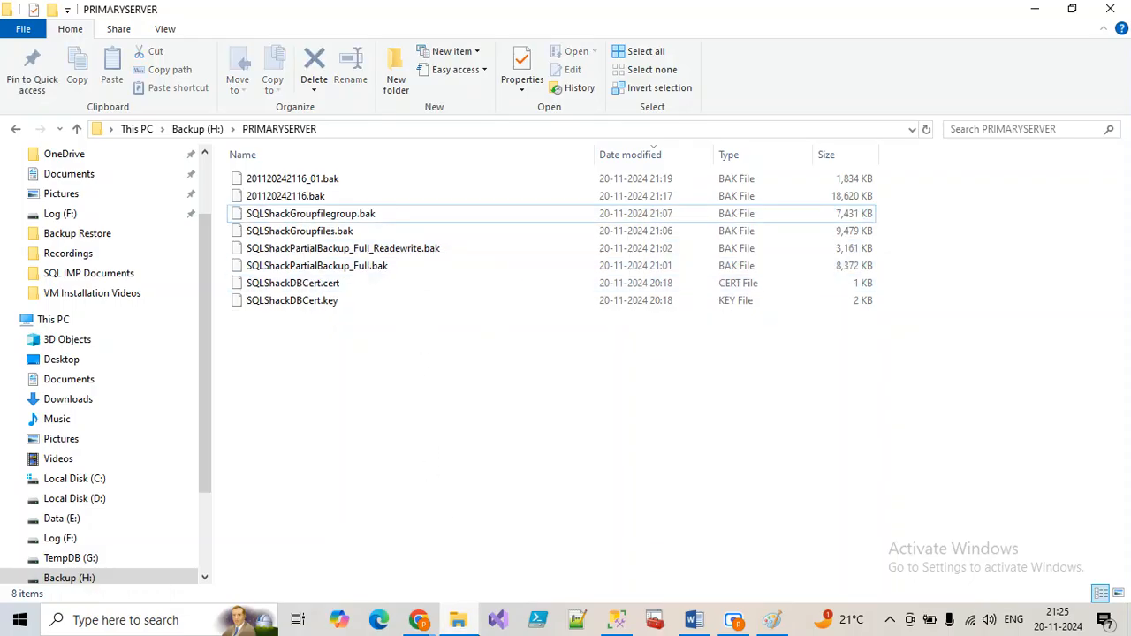
left_click(463, 620)
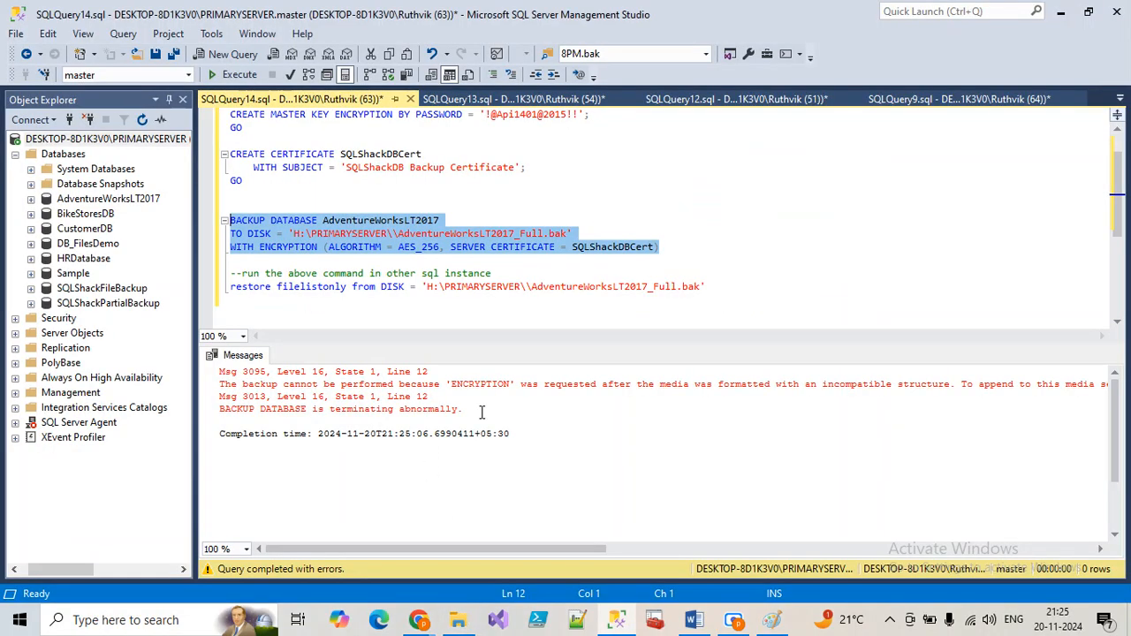
left_click(234, 75)
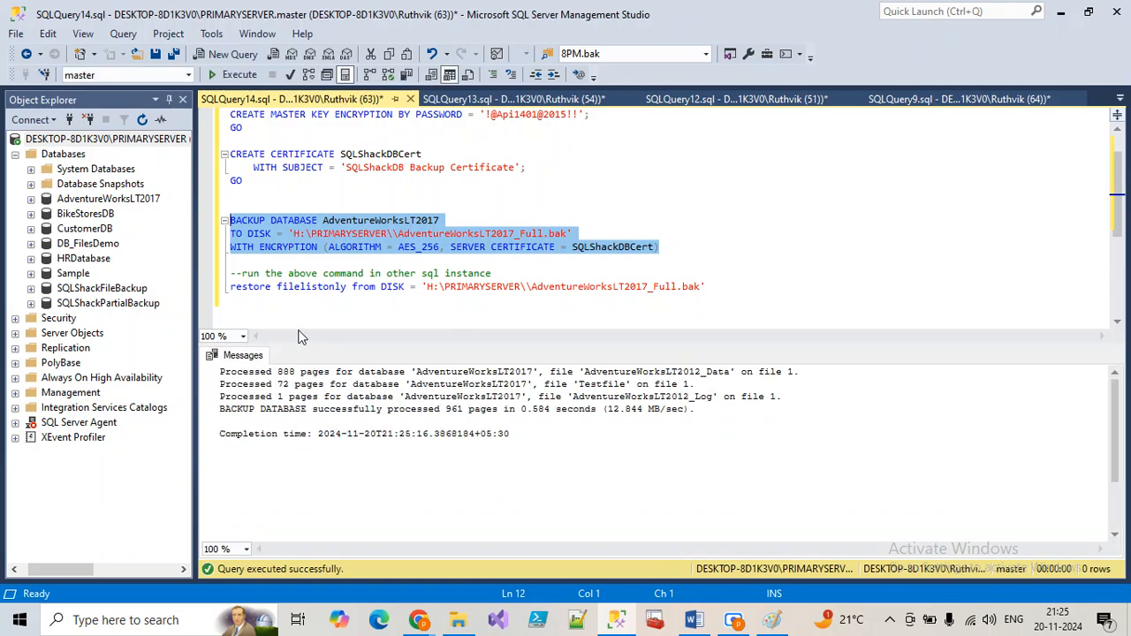
List the files inside the AdventureWorksLT2017_Full.bak backup on PRIMARYSERVER by running the restore filelistonly statement
left_click(143, 139)
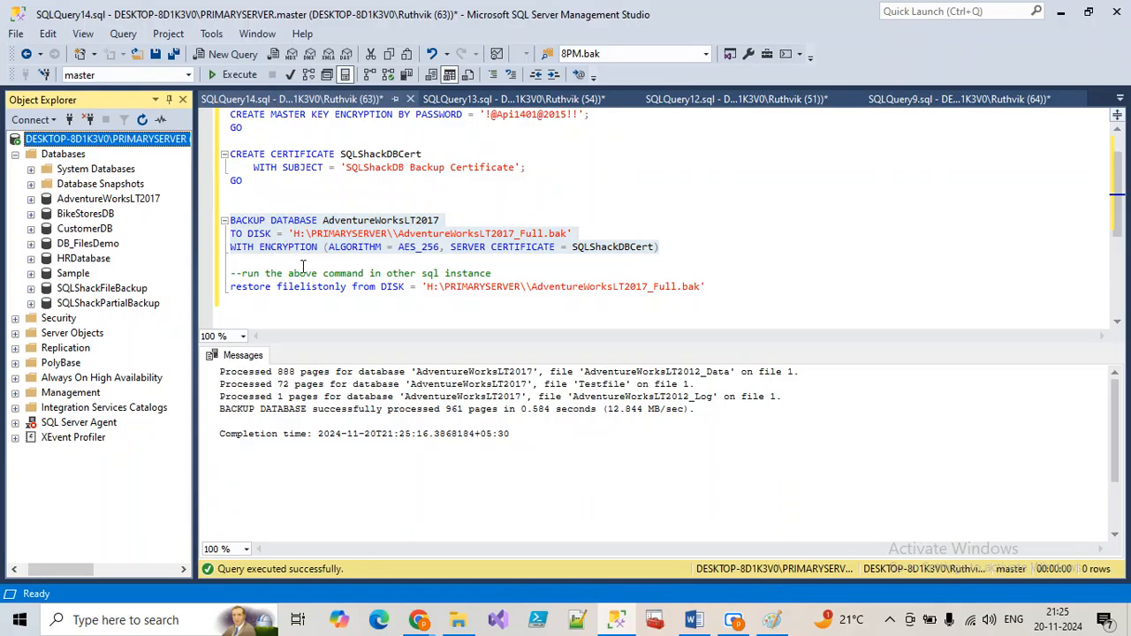
left_click_drag(707, 287, 217, 288)
left_click(234, 74)
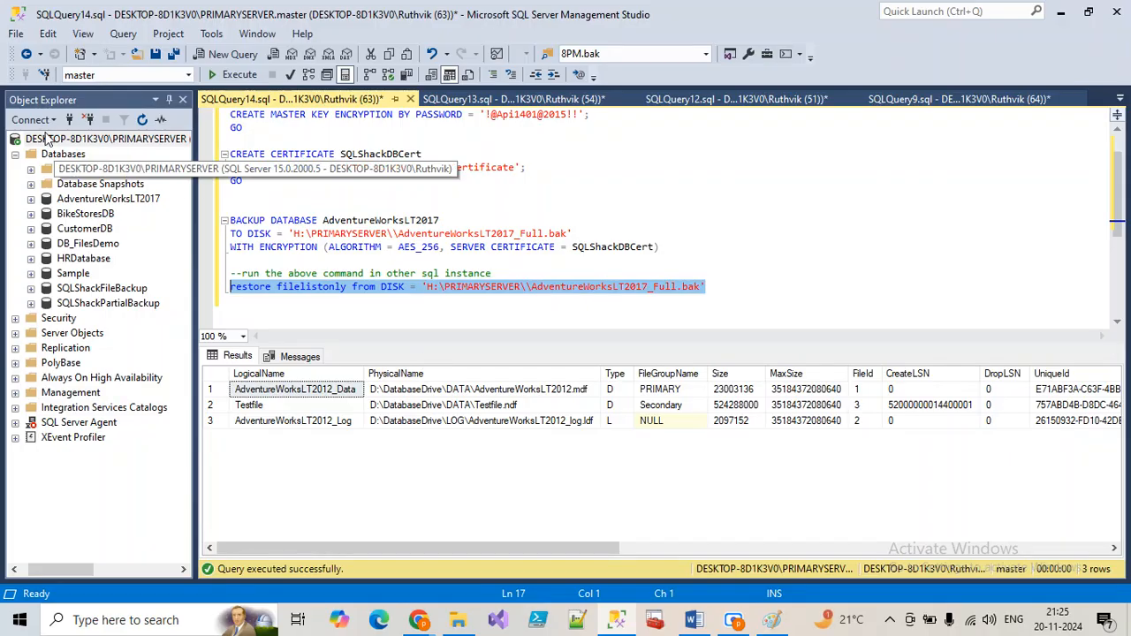
Start the SQL Server (SECONDARYSERVER) service in SQL Server Configuration Manager
left_click(654, 620)
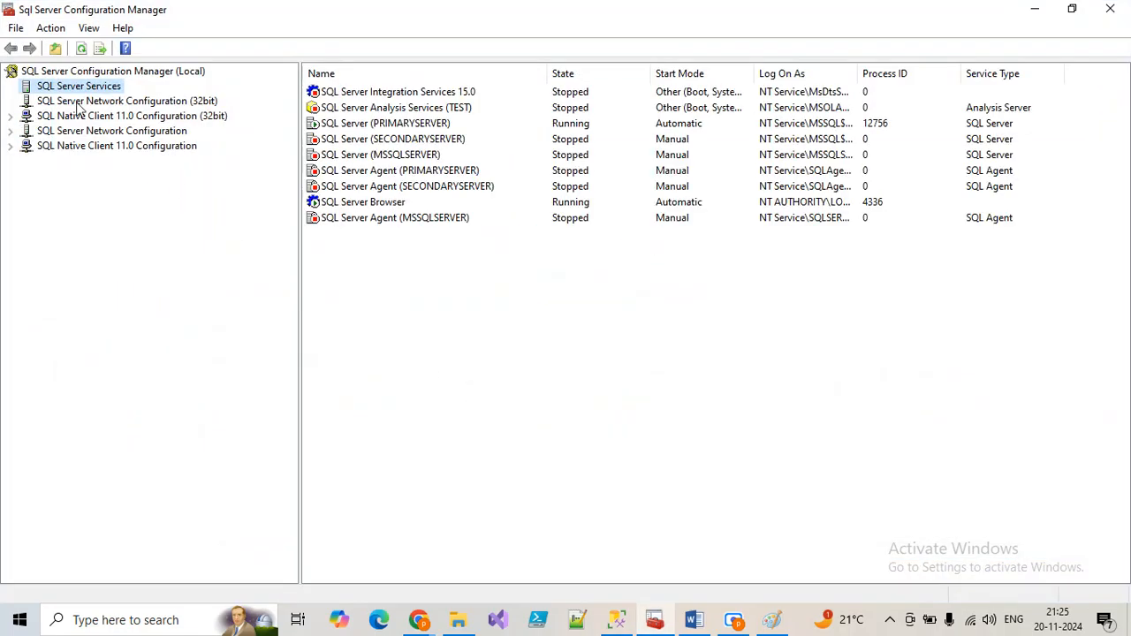
right_click(373, 141)
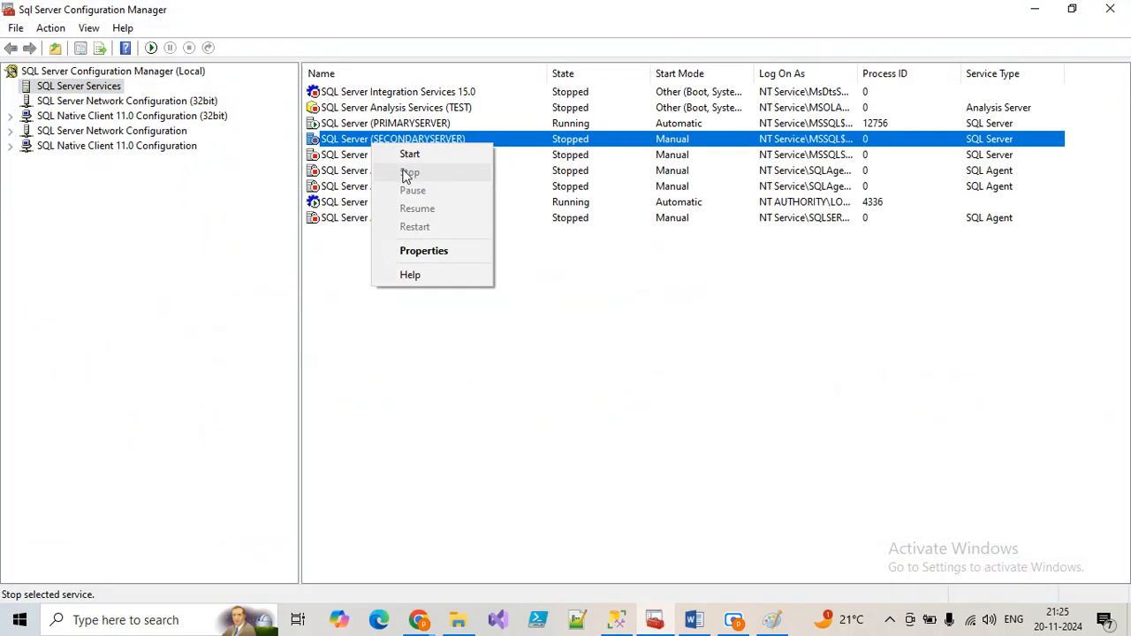
left_click(409, 157)
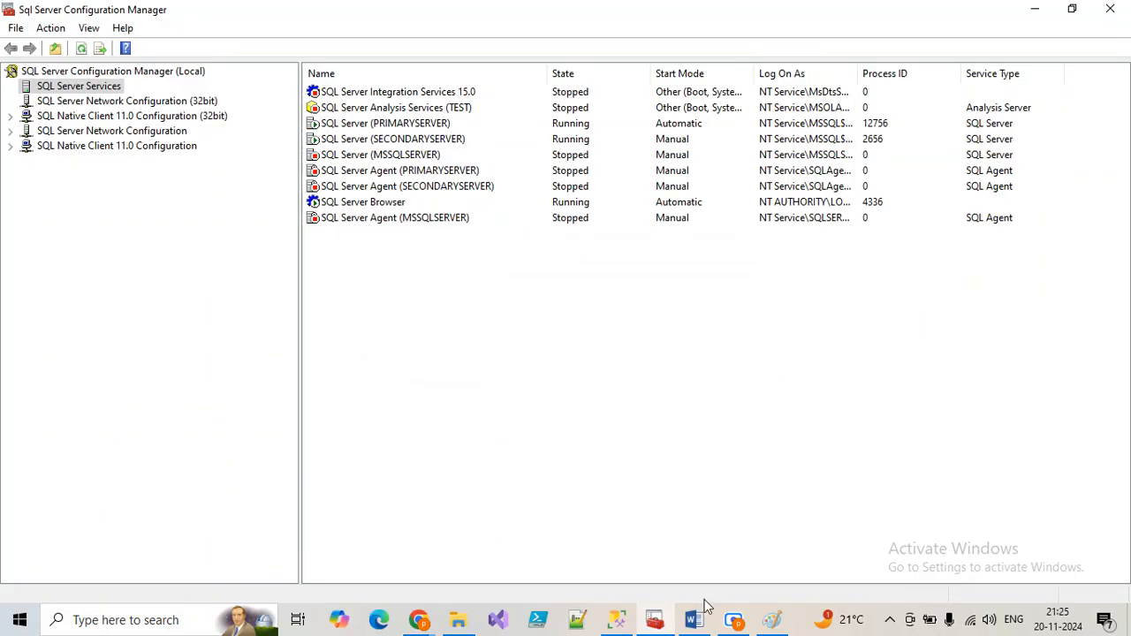
Switch to SQL Server Management Studio and copy the restore filelistonly statement for AdventureWorksLT2017_Full.bak
left_click(616, 619)
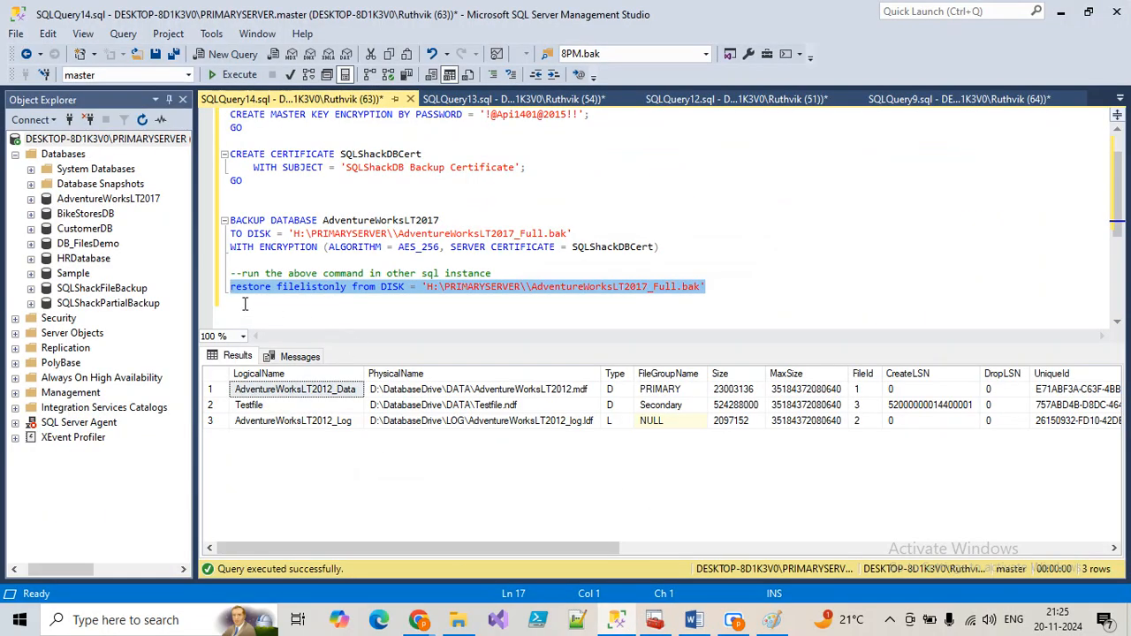
left_click(260, 306)
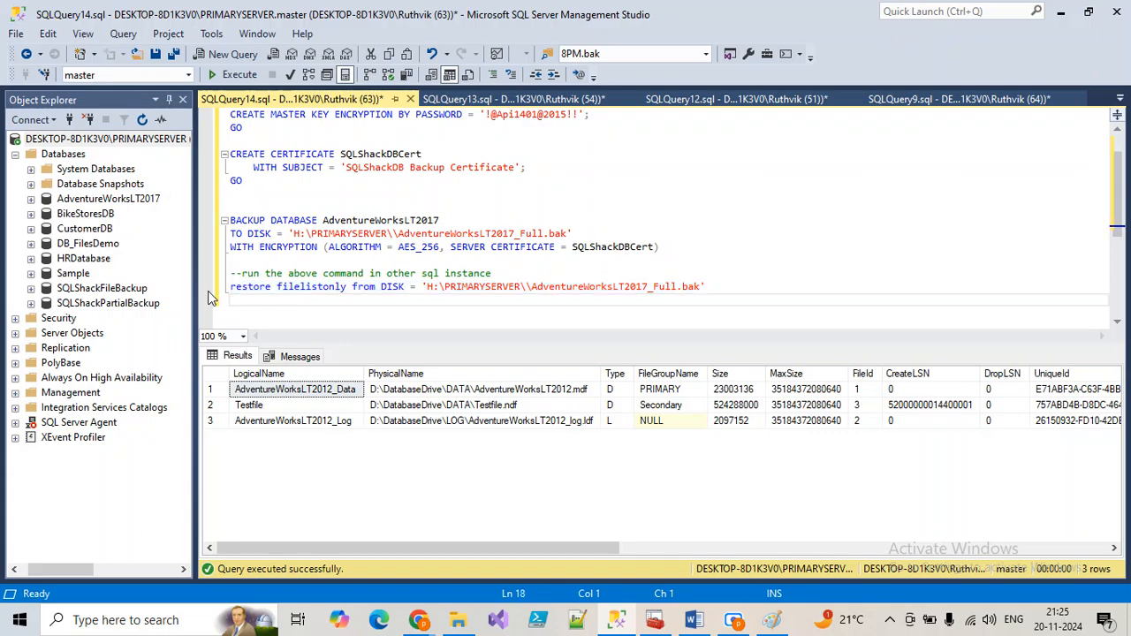
left_click_drag(226, 297, 231, 293)
key("ctrl+c")
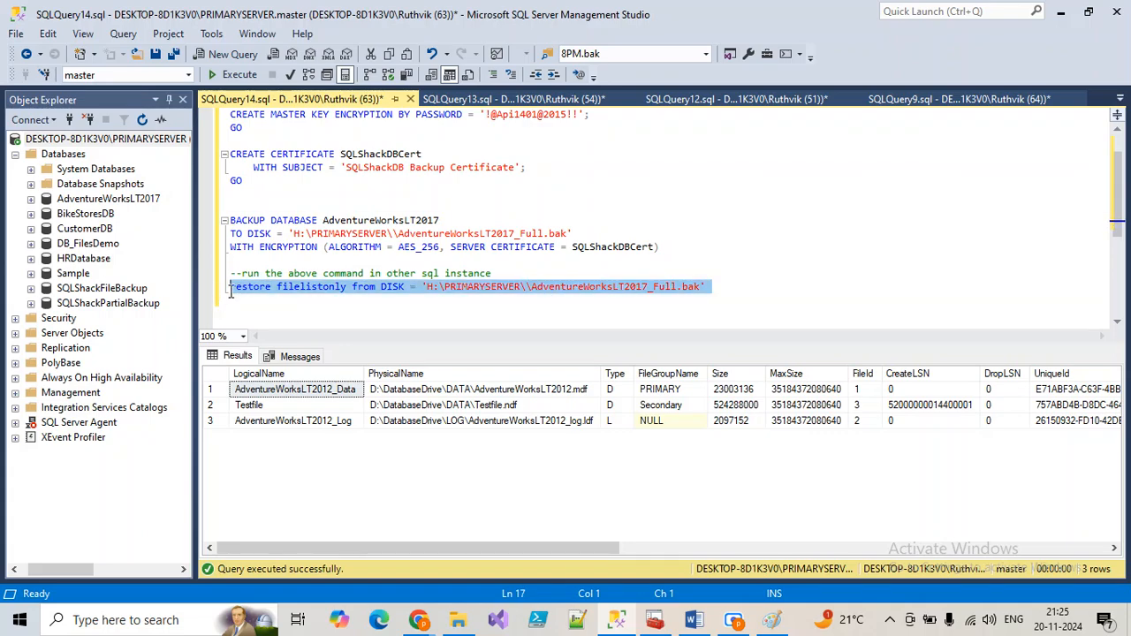
Connect Object Explorer to the DESKTOP-8D1K3V0\SECONDARYSERVER instance
left_click(55, 139)
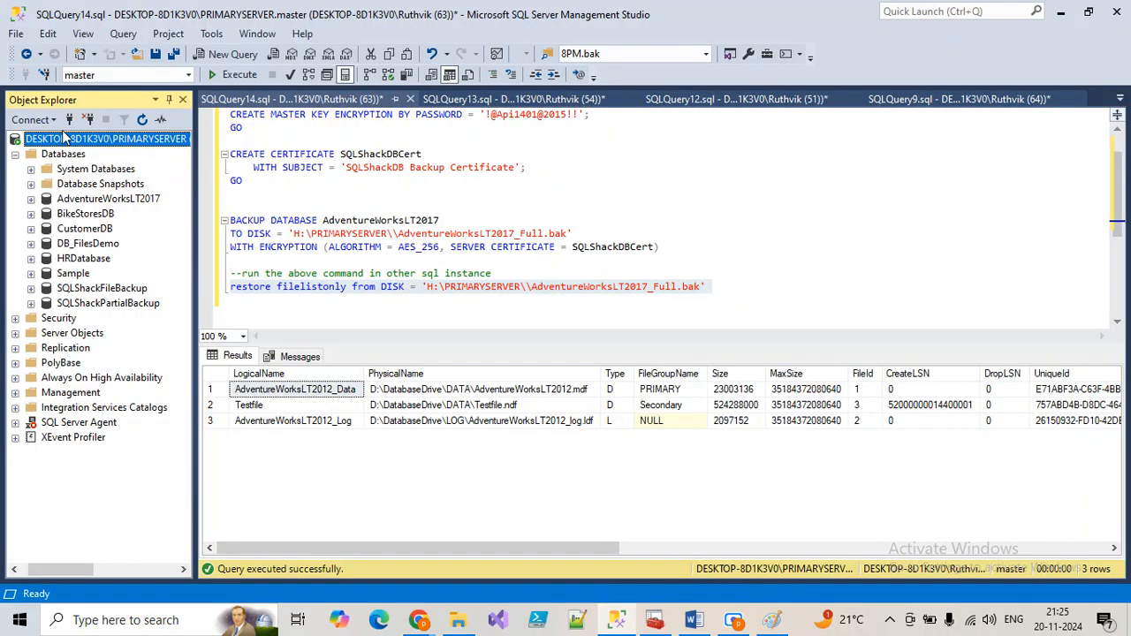
left_click(730, 253)
left_click(685, 280)
left_click(500, 493)
Run the copied restore filelistonly statement for AdventureWorksLT2017_Full.bak in a new query on SECONDARYSERVER
key("ctrl+n")
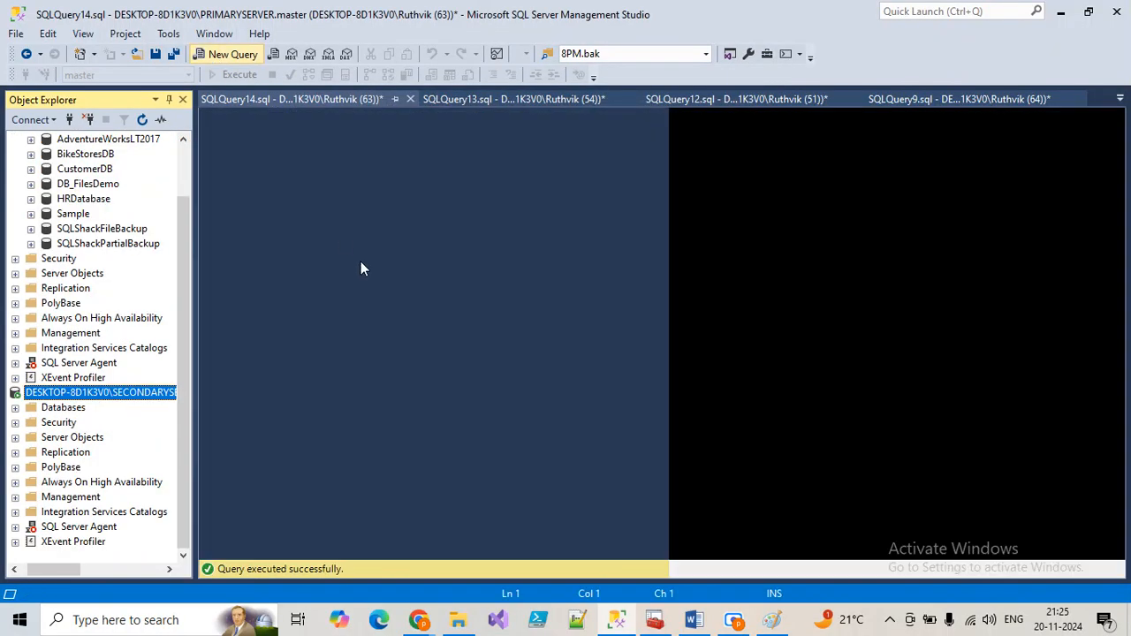
key("ctrl+v")
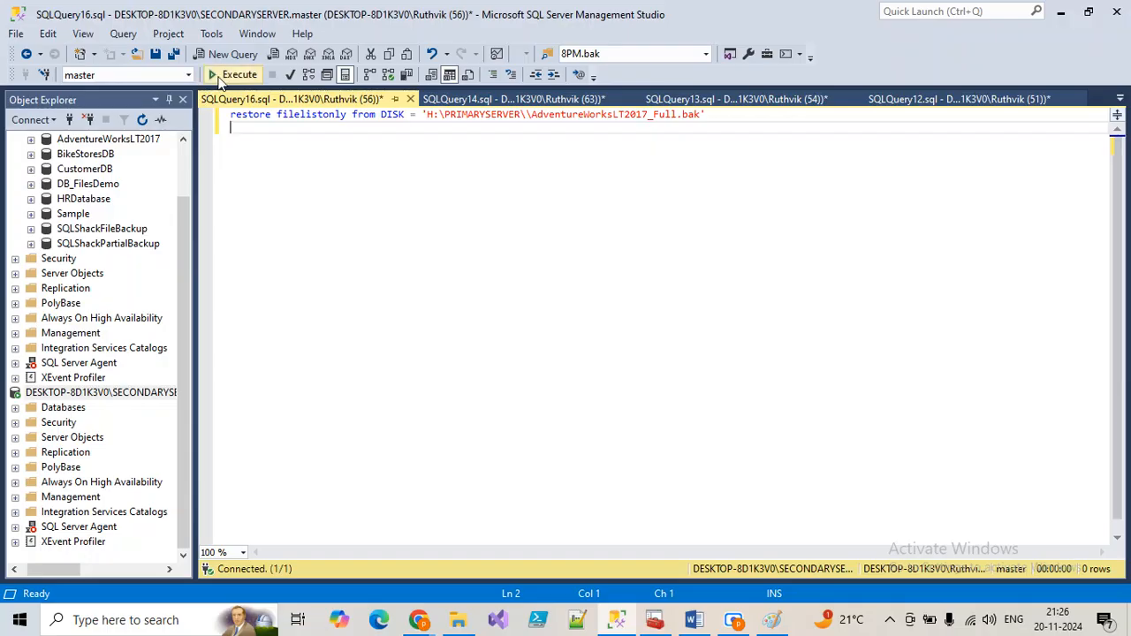
left_click(234, 76)
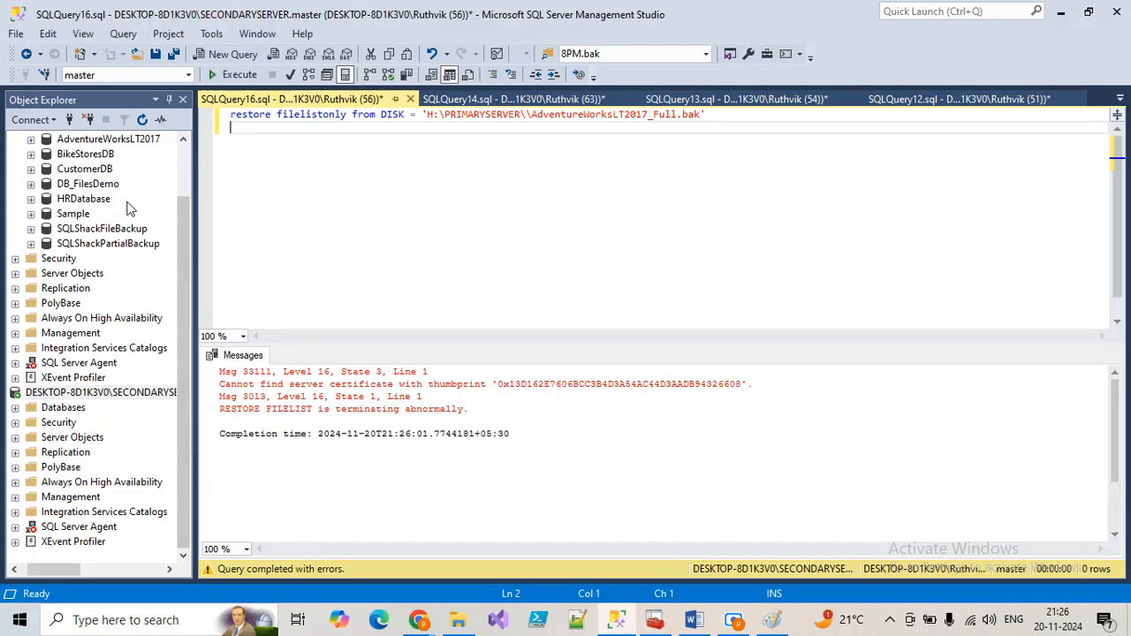
Look up SQLShackDBCert among the certificates of PRIMARYSERVER's master database, widening Object Explorer to read the full names
scroll(172, 233, "up", 2)
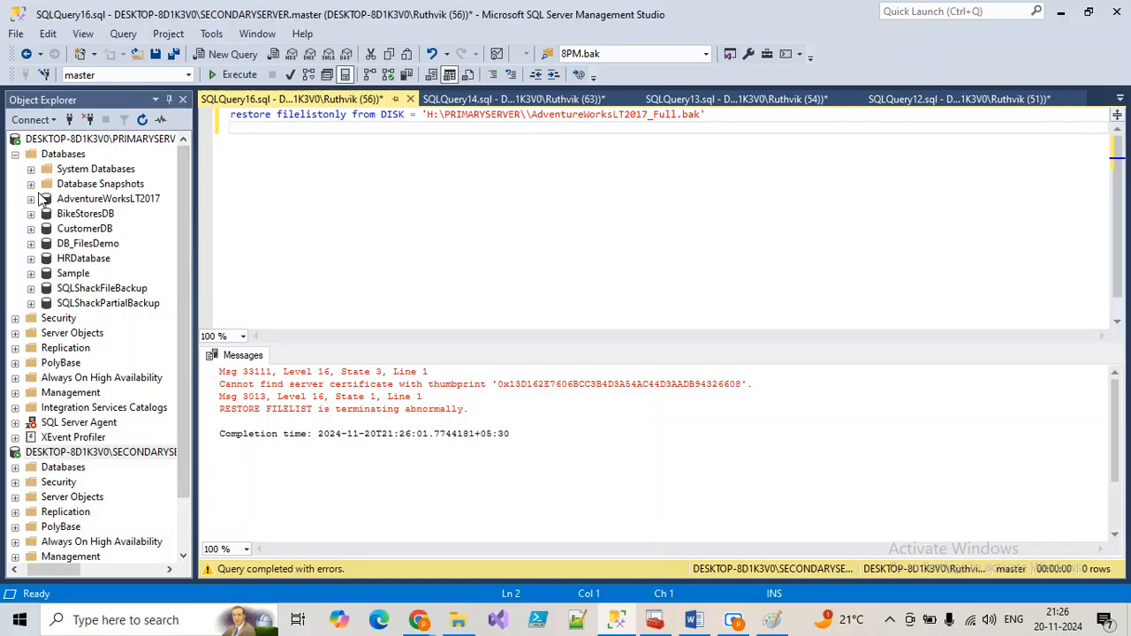
left_click(31, 169)
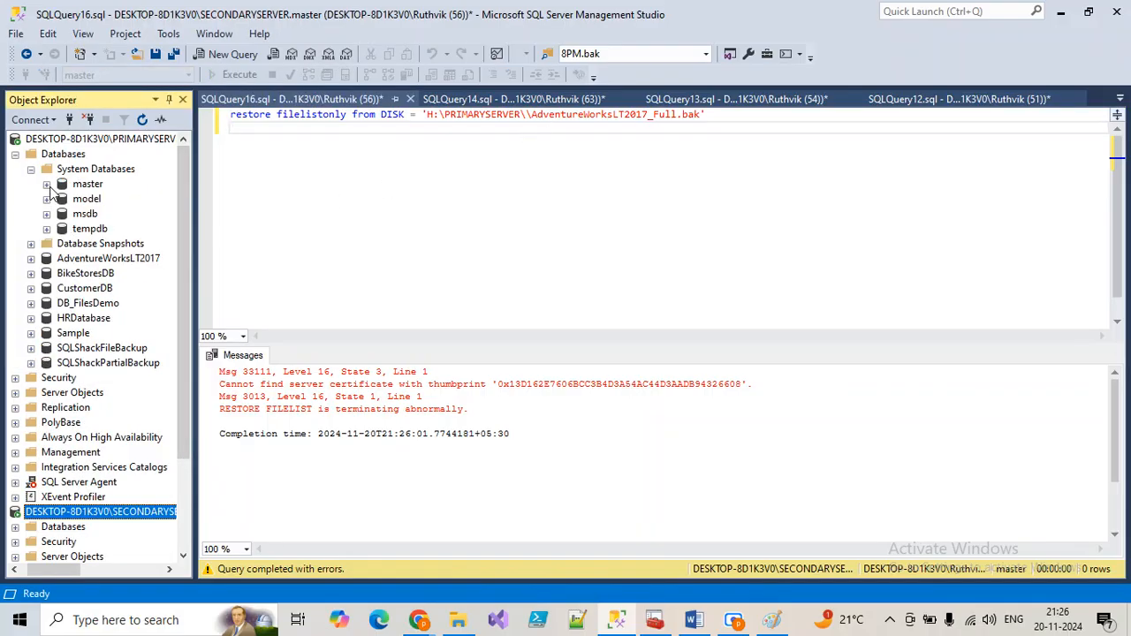
left_click(47, 184)
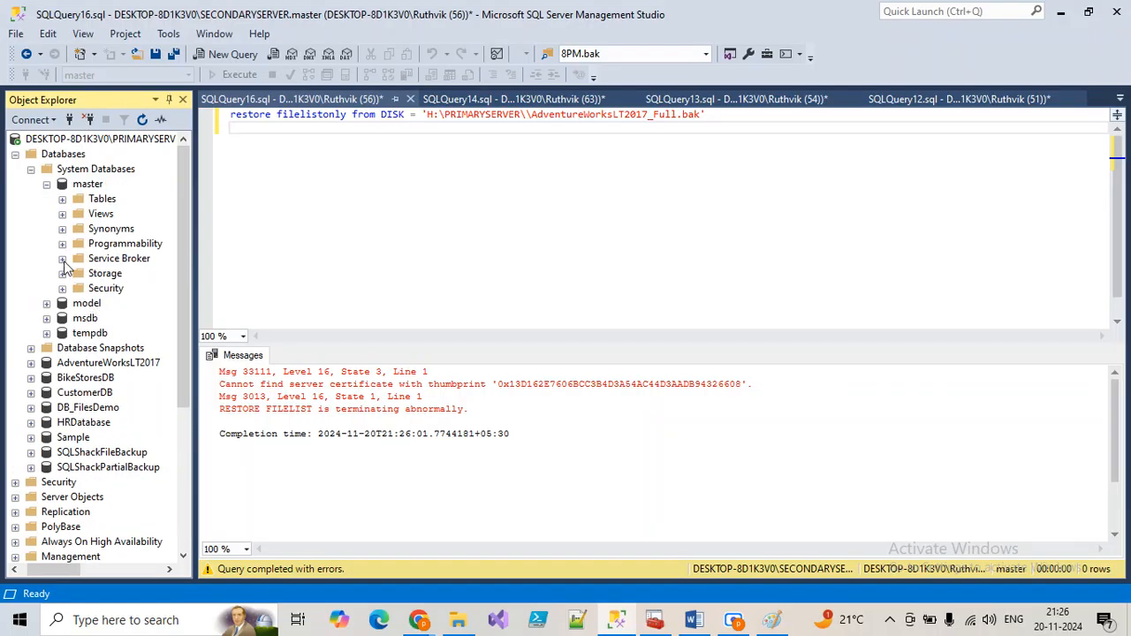
left_click(62, 288)
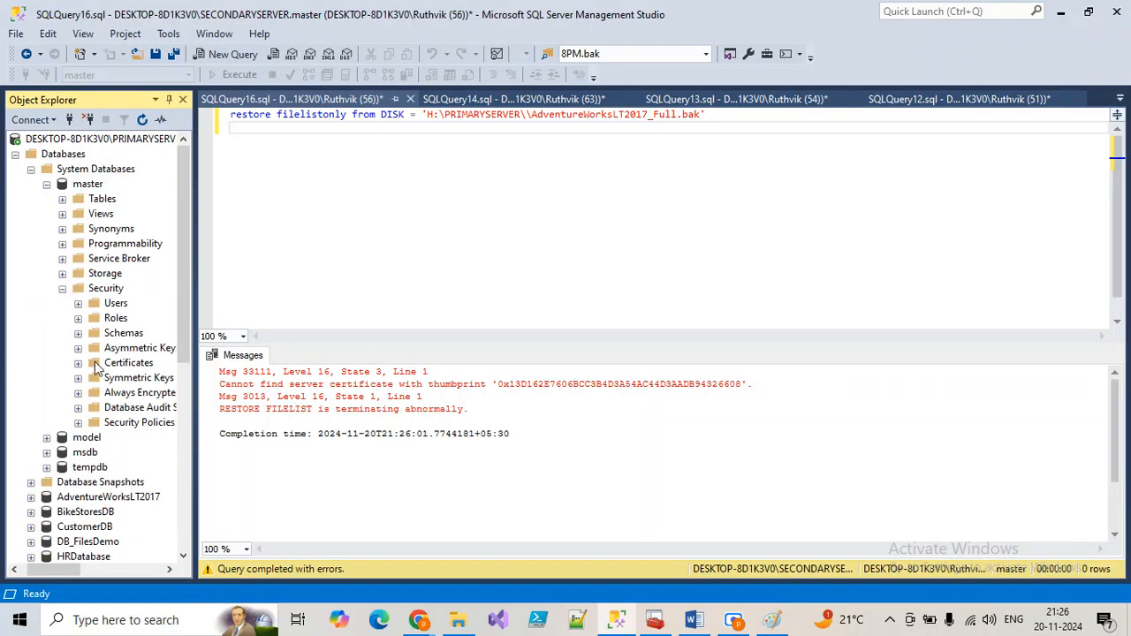
left_click(78, 362)
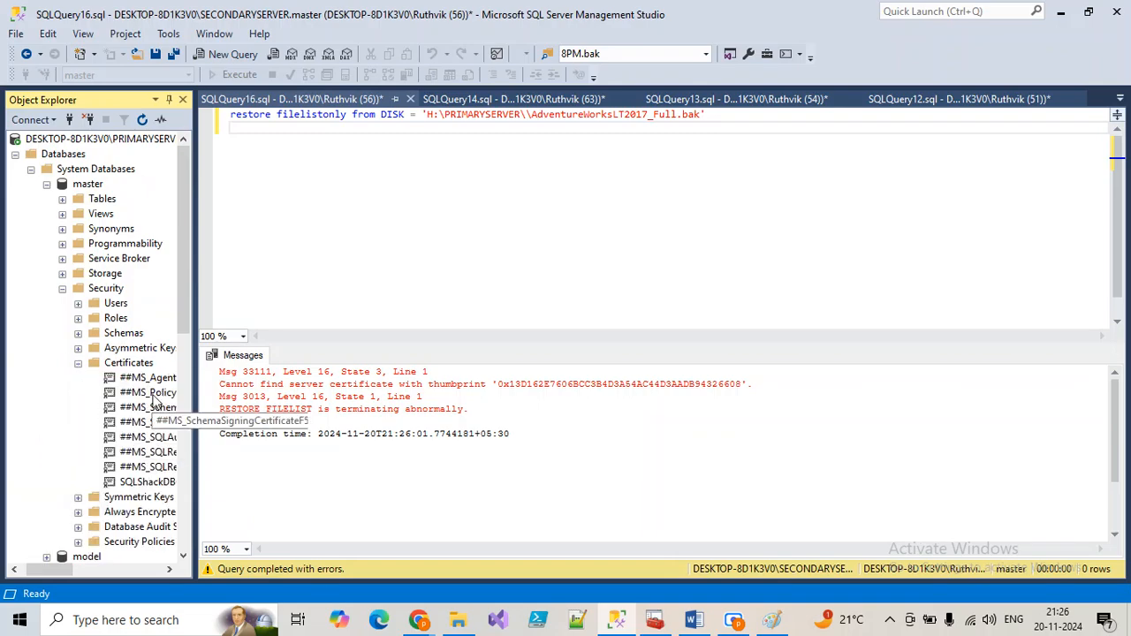
left_click_drag(194, 380, 429, 380)
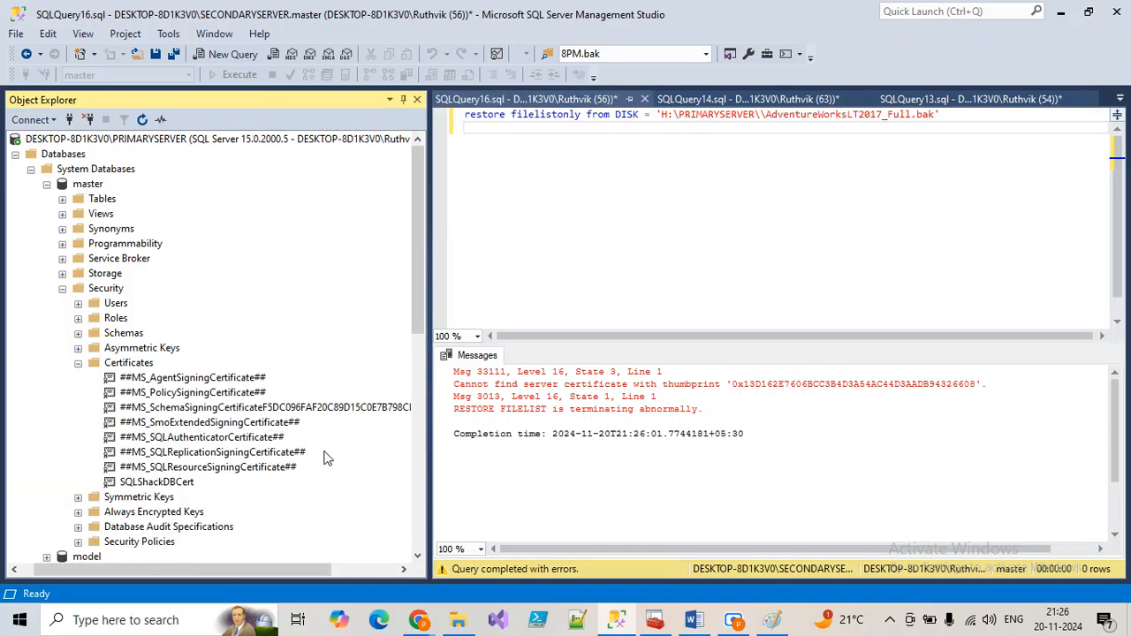
left_click(178, 484)
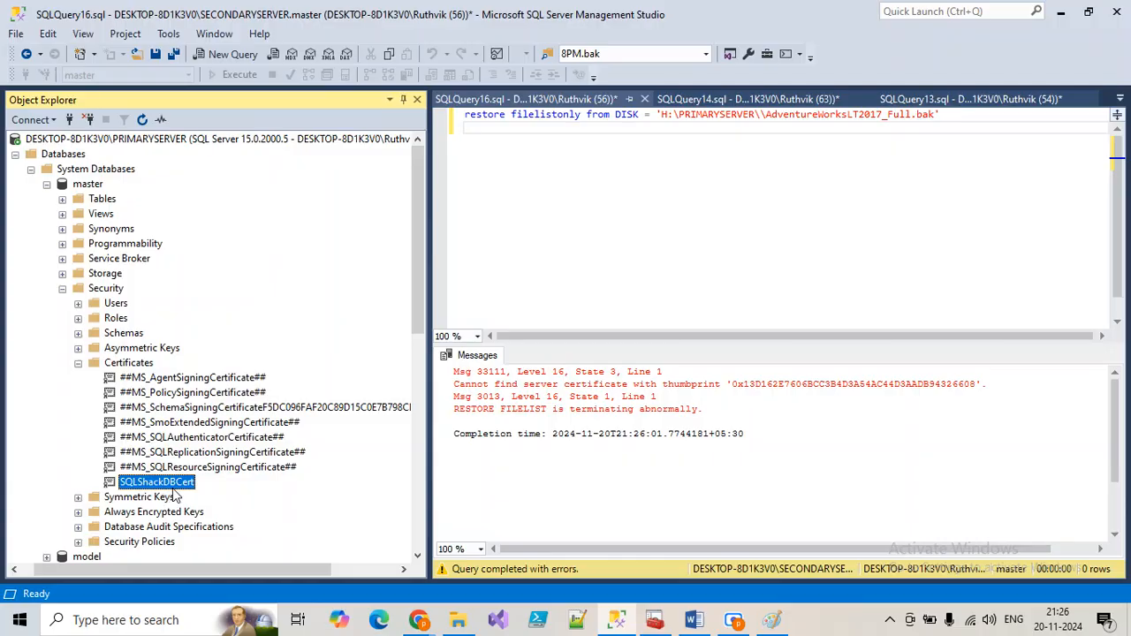
Return to the PRIMARYSERVER backup script and expand the certificates under the master database's security on SECONDARYSERVER
left_click(711, 99)
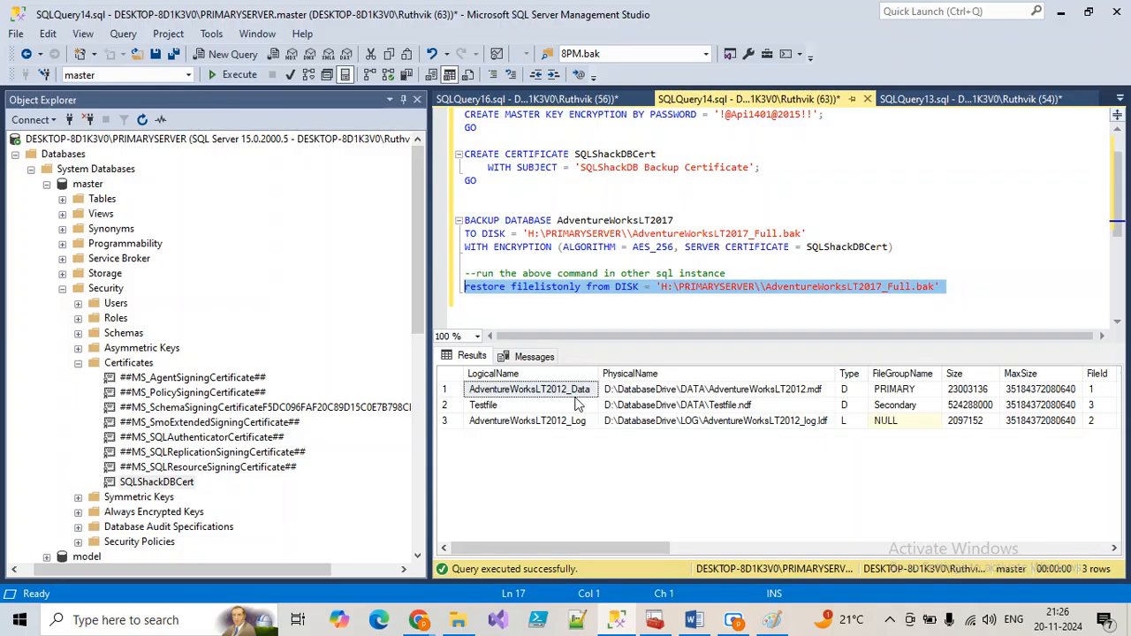
left_click(31, 169)
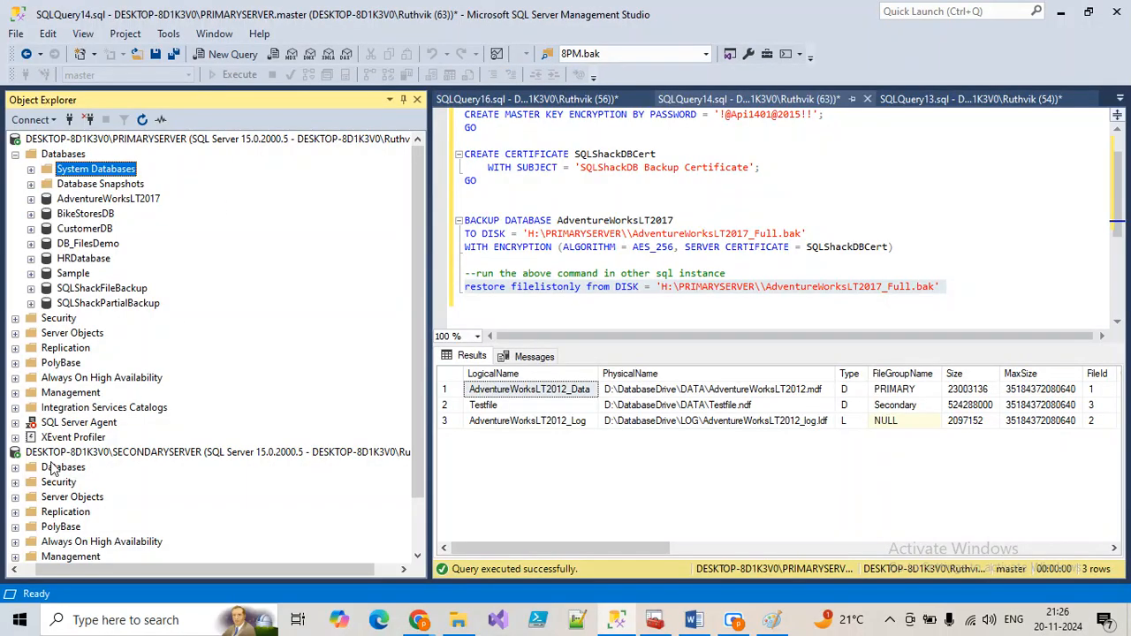
left_click(15, 466)
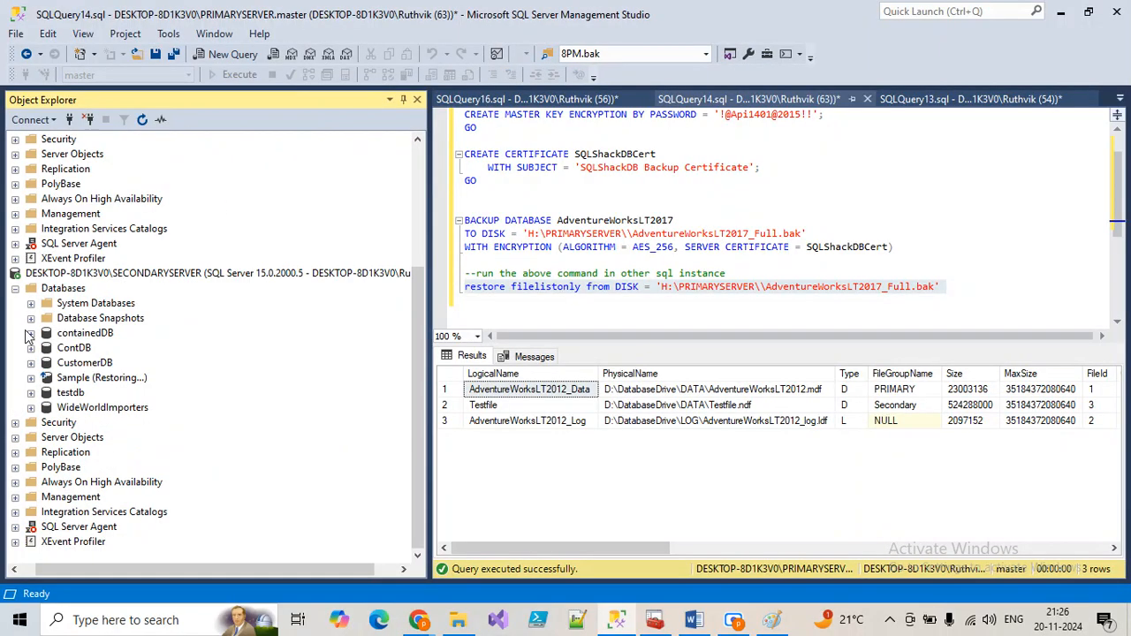
left_click(31, 303)
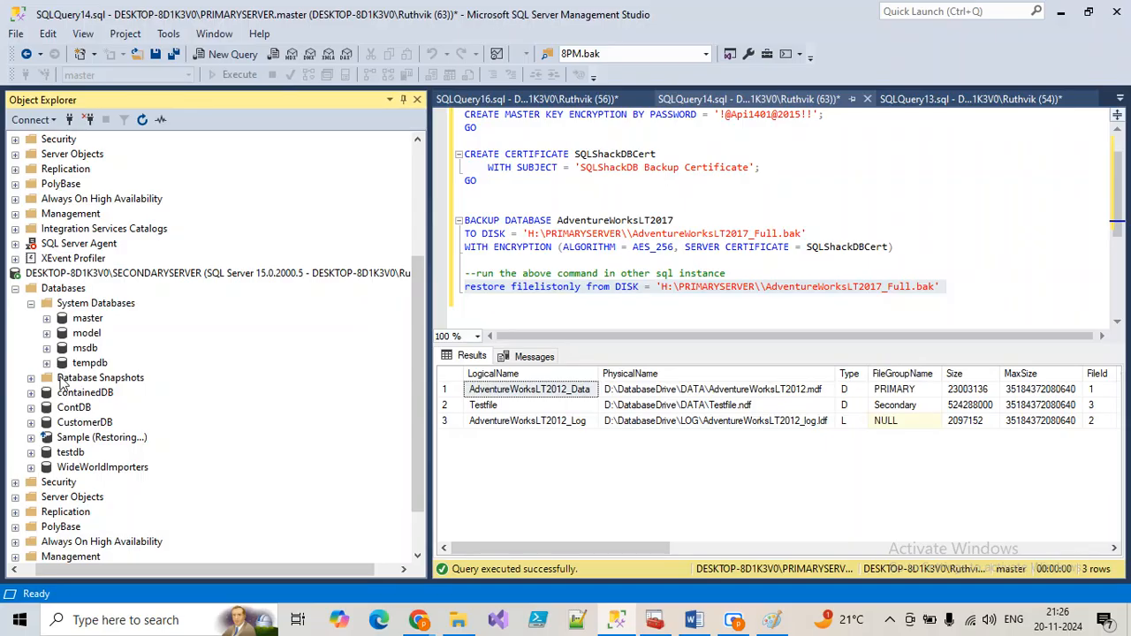
left_click(46, 318)
left_click(61, 408)
left_click(62, 407)
left_click(62, 422)
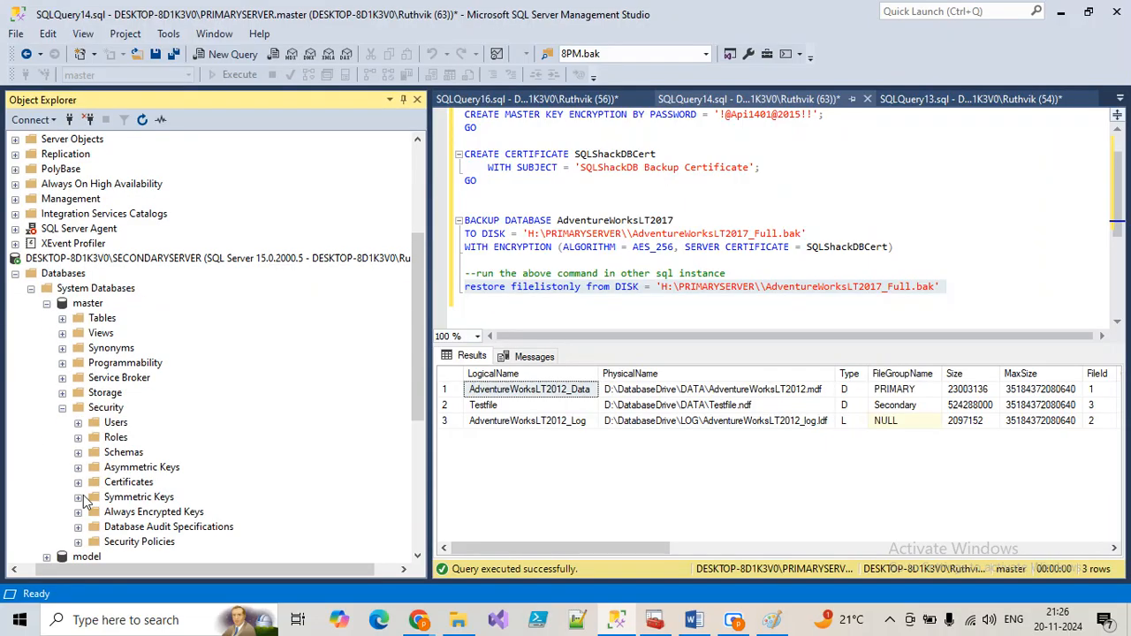
left_click(78, 482)
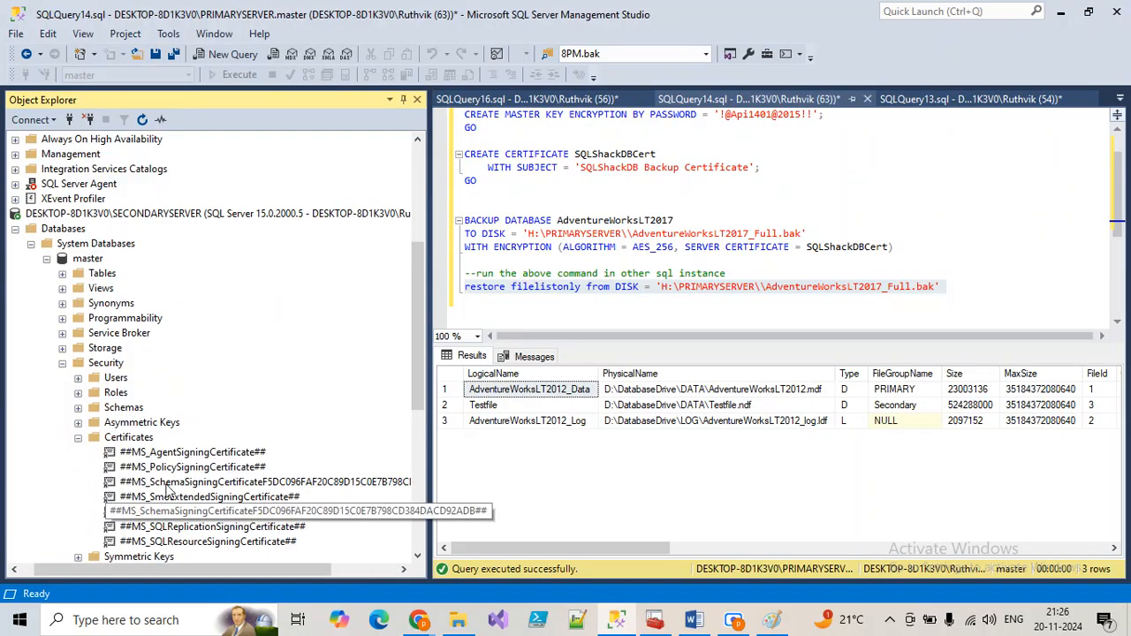
Go through SECONDARYSERVER's master certificates one by one to check for SQLShackDBCert, and examine the actions offered for the Certificates folder
left_click(184, 544)
key("Up")
key("Up")
key("Up")
key("Up")
key("Up")
key("Up")
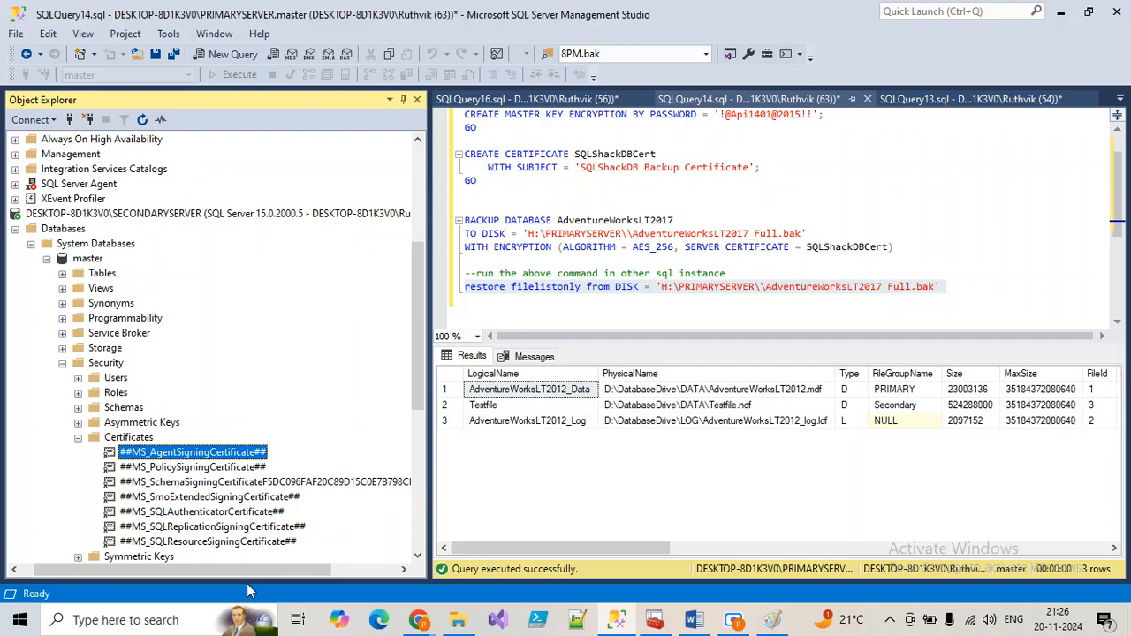
right_click(128, 439)
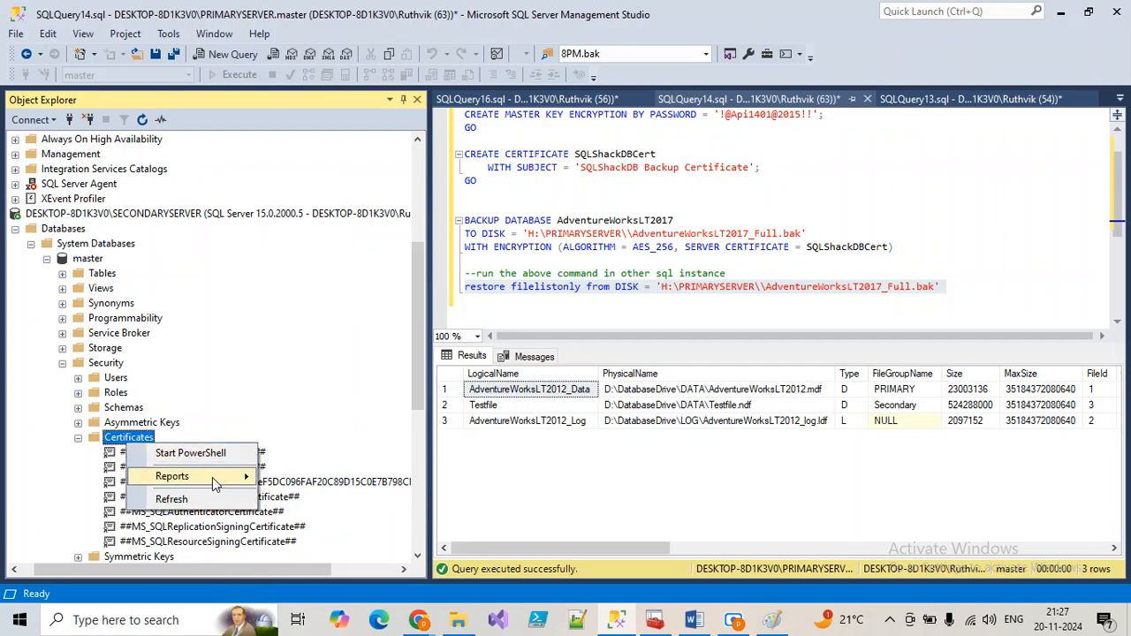
mouse_move(220, 486)
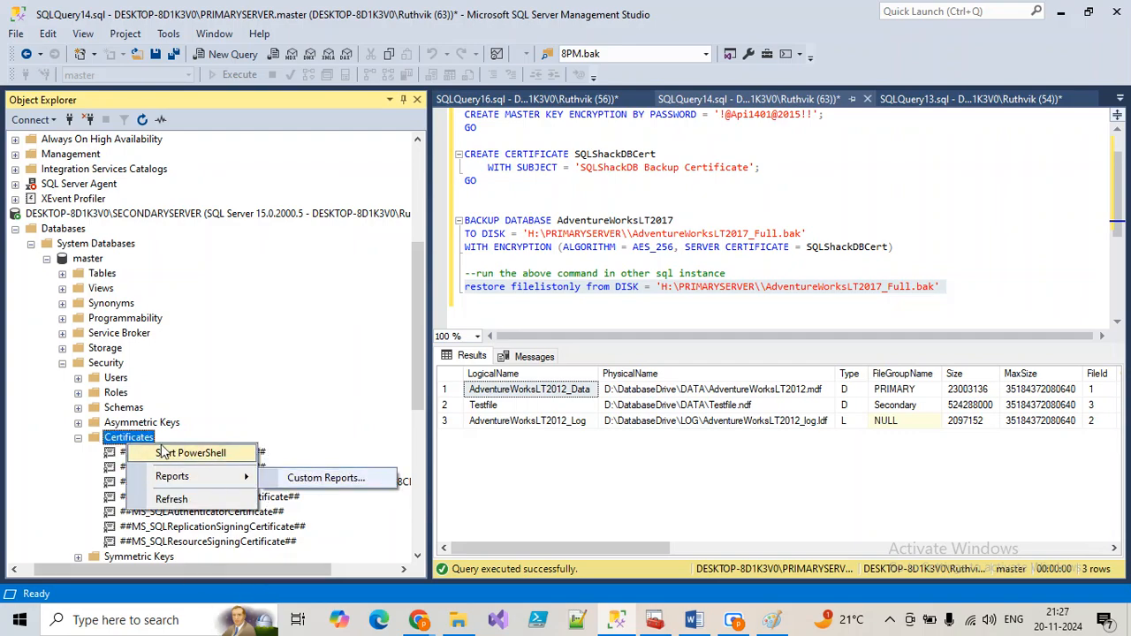
left_click(212, 387)
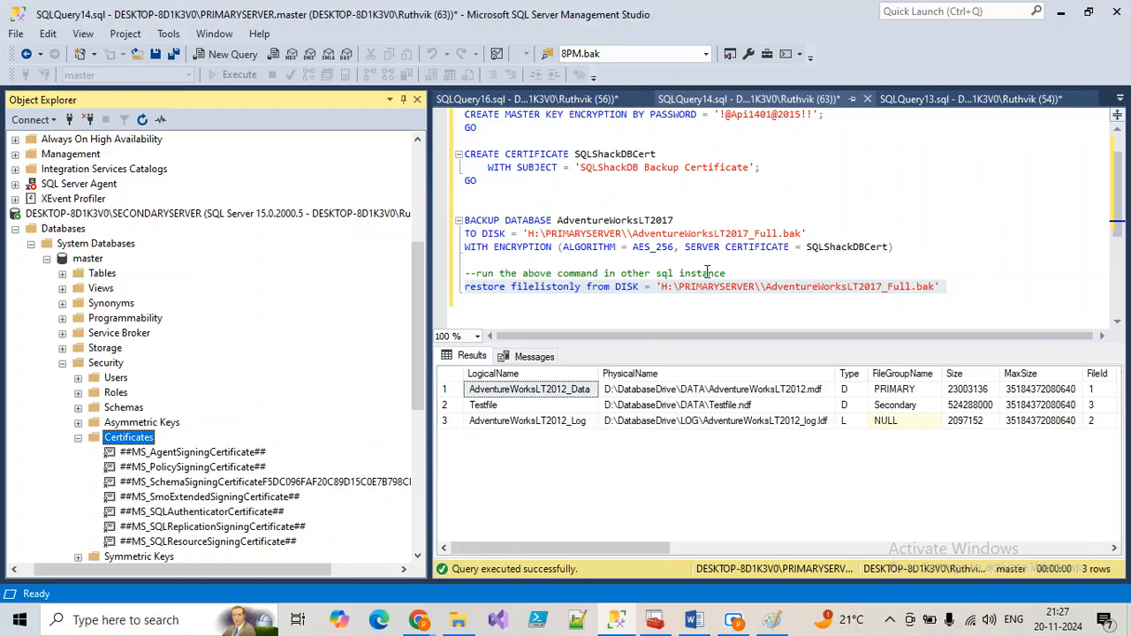
Copy the CREATE MASTER KEY statement with its encryption password and the CREATE CERTIFICATE SQLShackDBCert statement into the SECONDARYSERVER query
left_click(560, 200)
left_click_drag(547, 200, 456, 113)
key("ctrl+c")
left_click(526, 99)
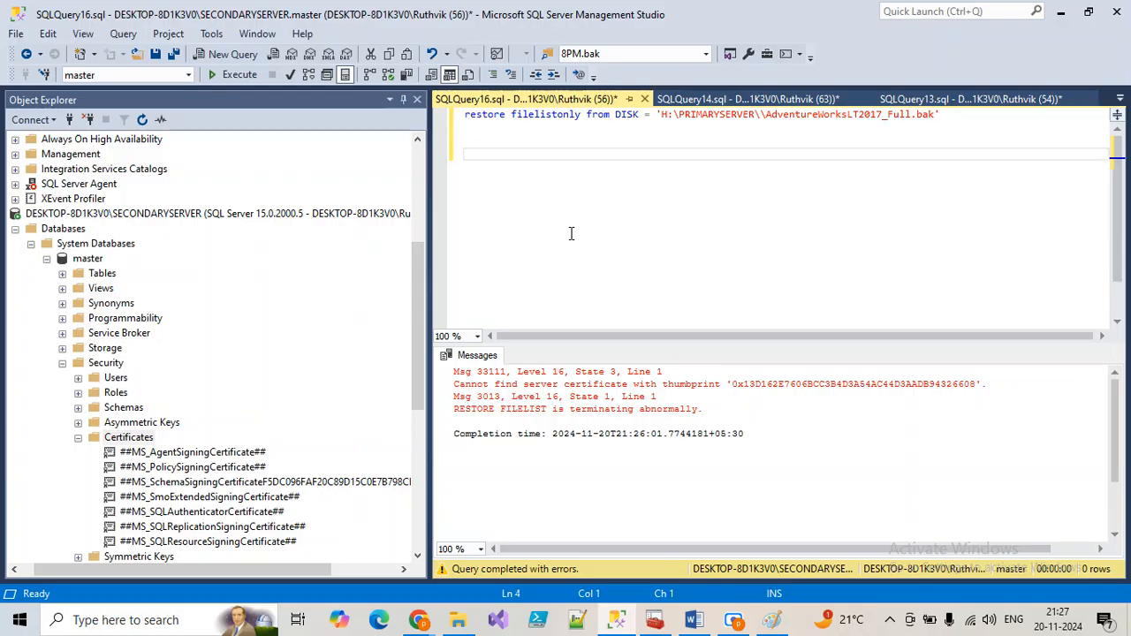
key("ctrl+v")
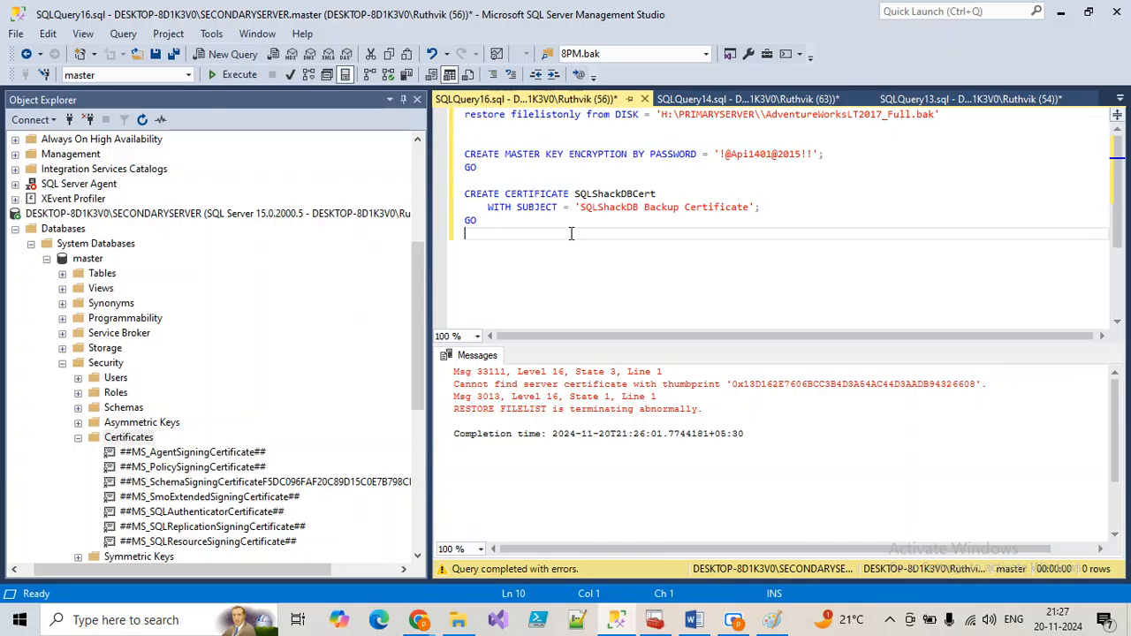
Start a database restore on SECONDARYSERVER with a device as the source and browse for a backup file to add
right_click(65, 231)
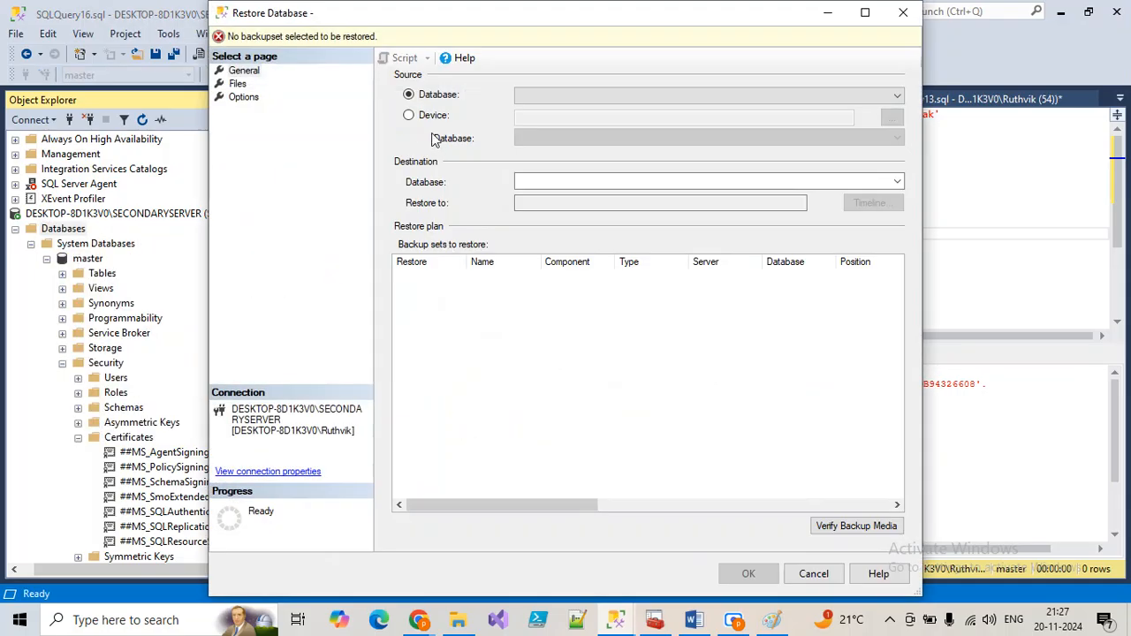
left_click(415, 117)
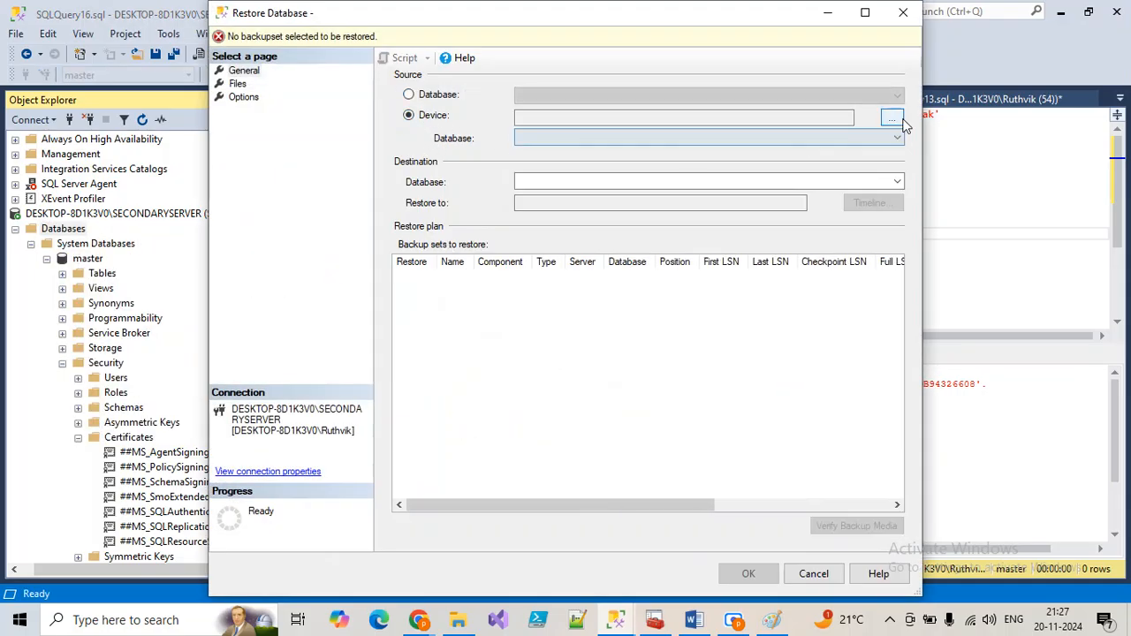
left_click(892, 117)
left_click(746, 259)
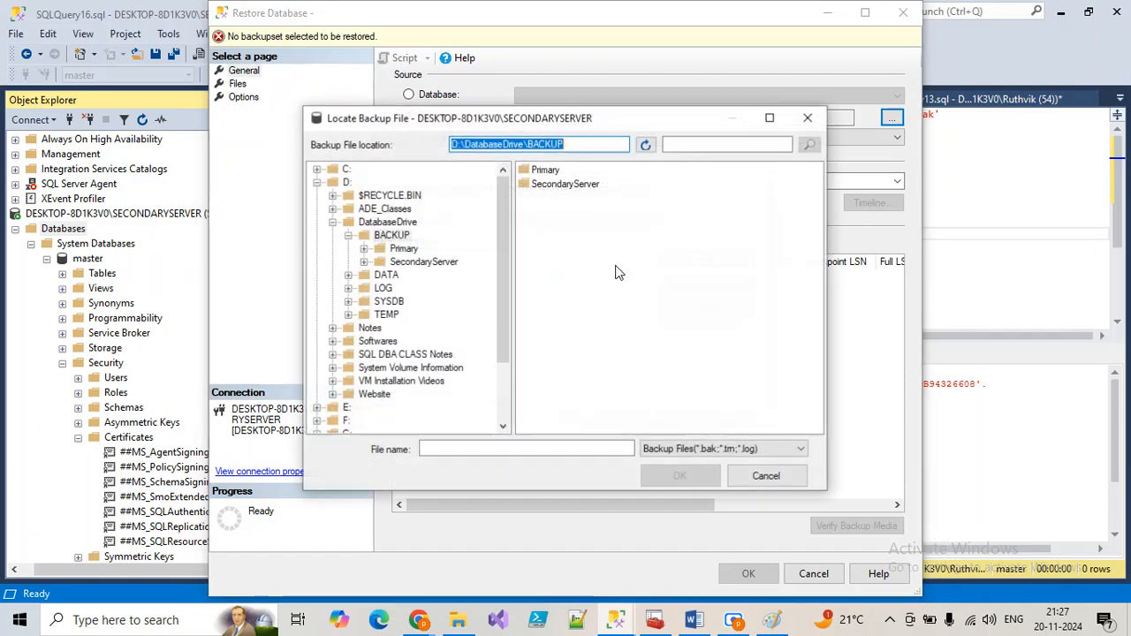
Choose H:\PRIMARYSERVER\AdventureWorksLT2017_Full.bak as the restore device and open the details of the reported exception
left_click(332, 222)
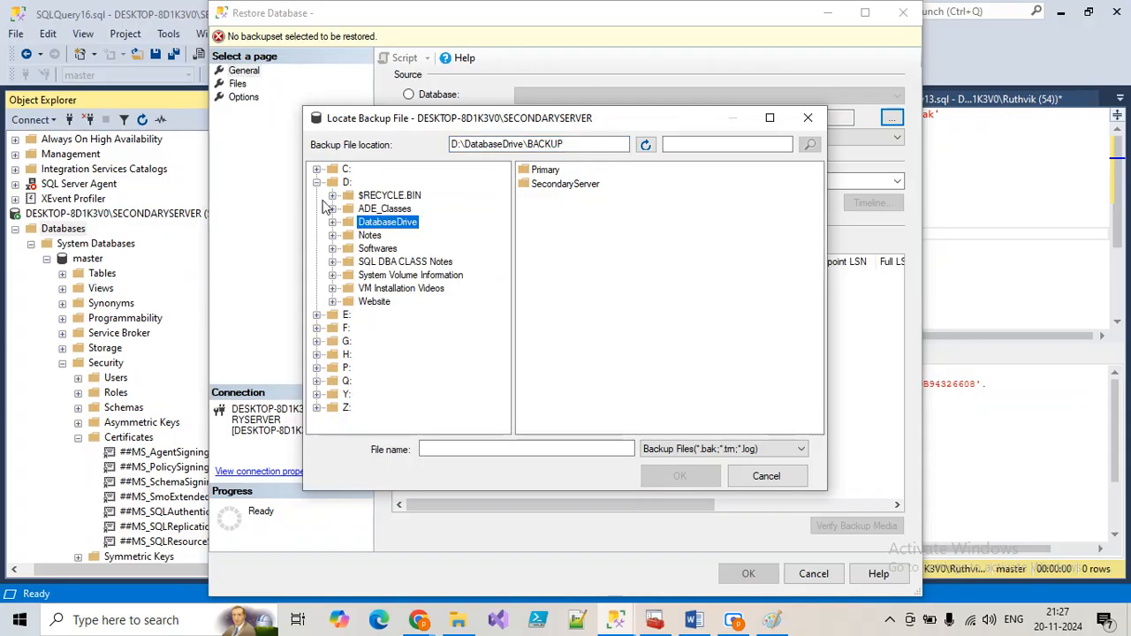
left_click(317, 182)
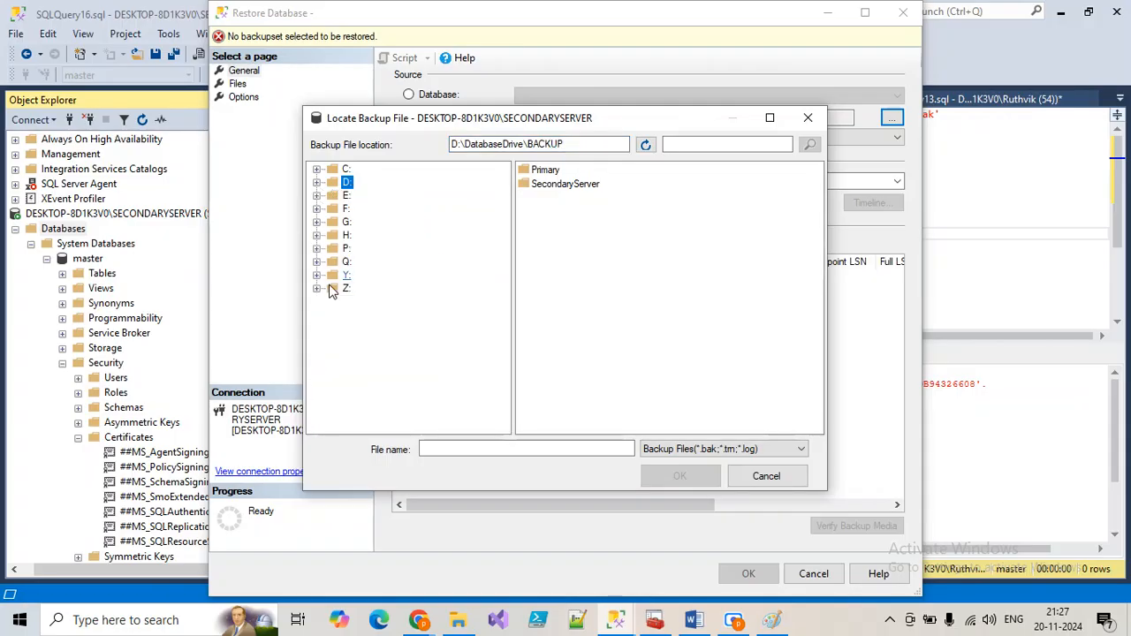
left_click(316, 235)
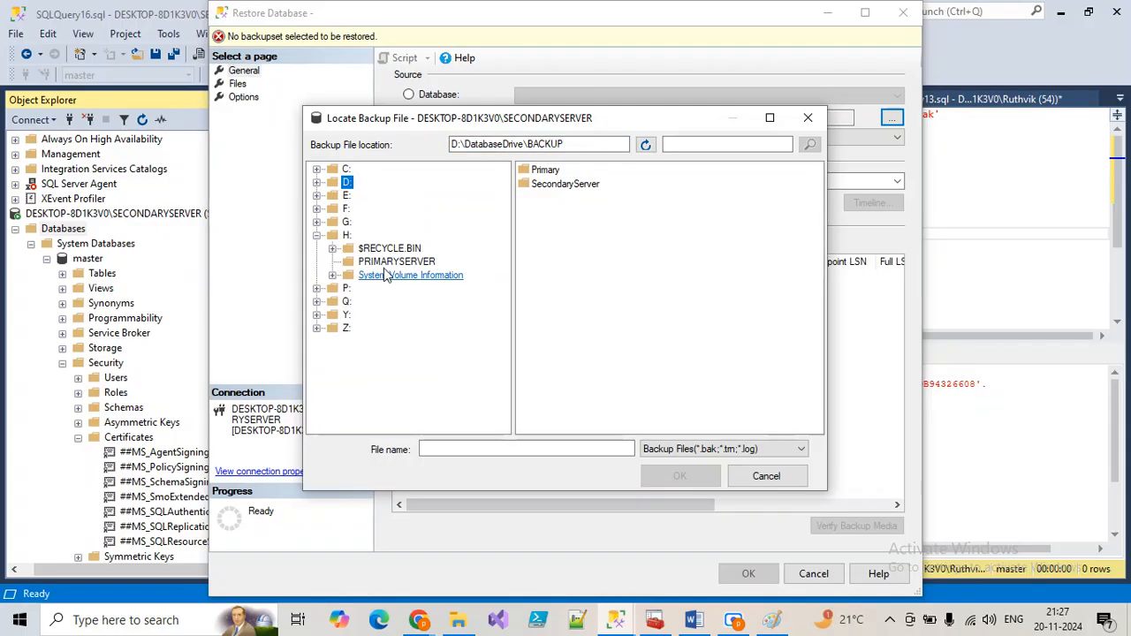
left_click(396, 261)
left_click(596, 199)
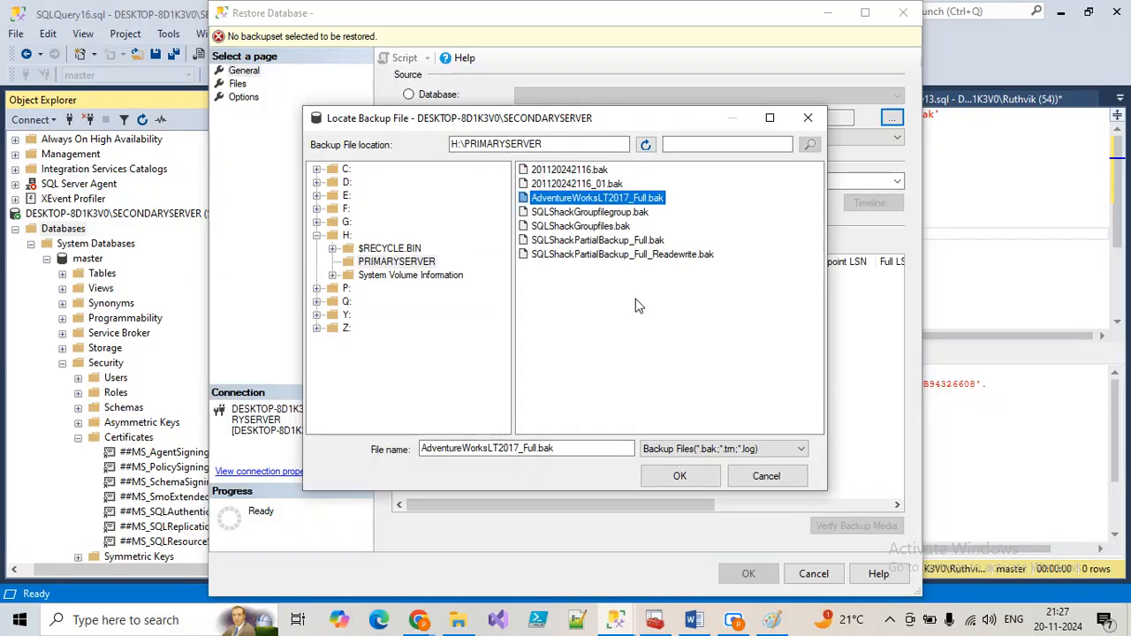
left_click(680, 475)
left_click(588, 422)
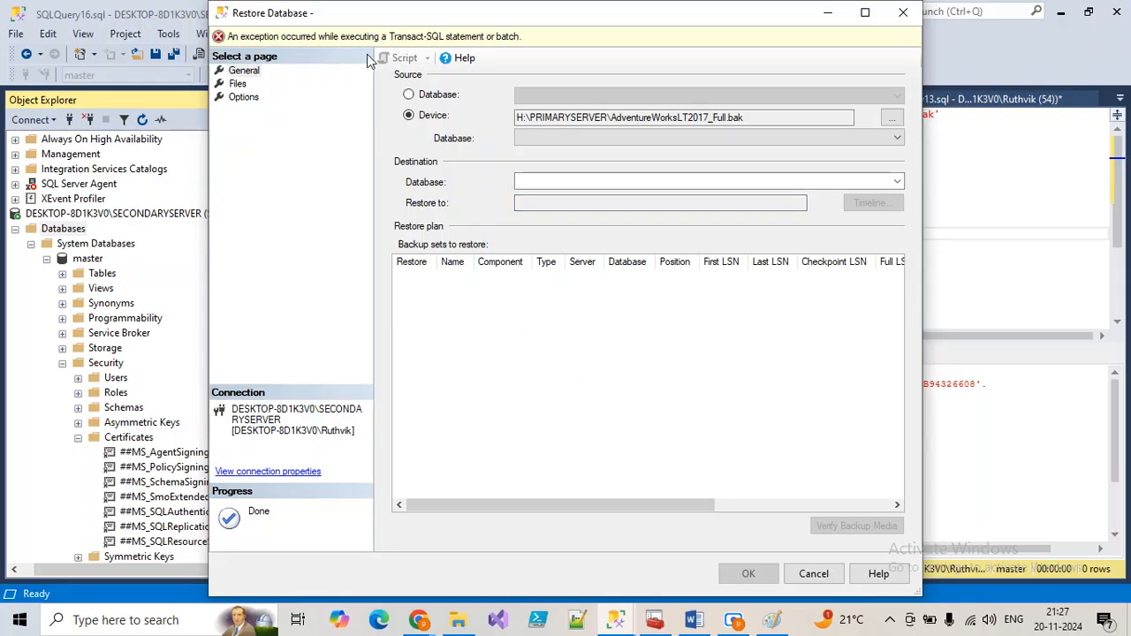
left_click(491, 41)
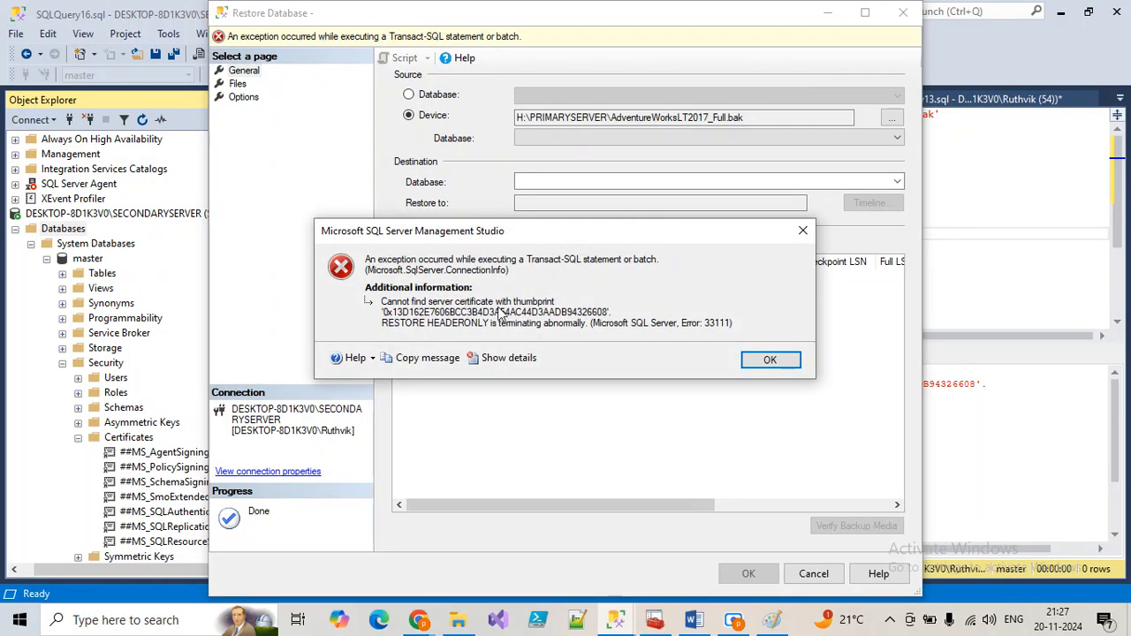
Dismiss the exception, cancel the restore, and execute the CREATE MASTER KEY and CREATE CERTIFICATE SQLShackDBCert statements on SECONDARYSERVER
left_click(765, 364)
left_click(813, 572)
left_click_drag(656, 283, 466, 159)
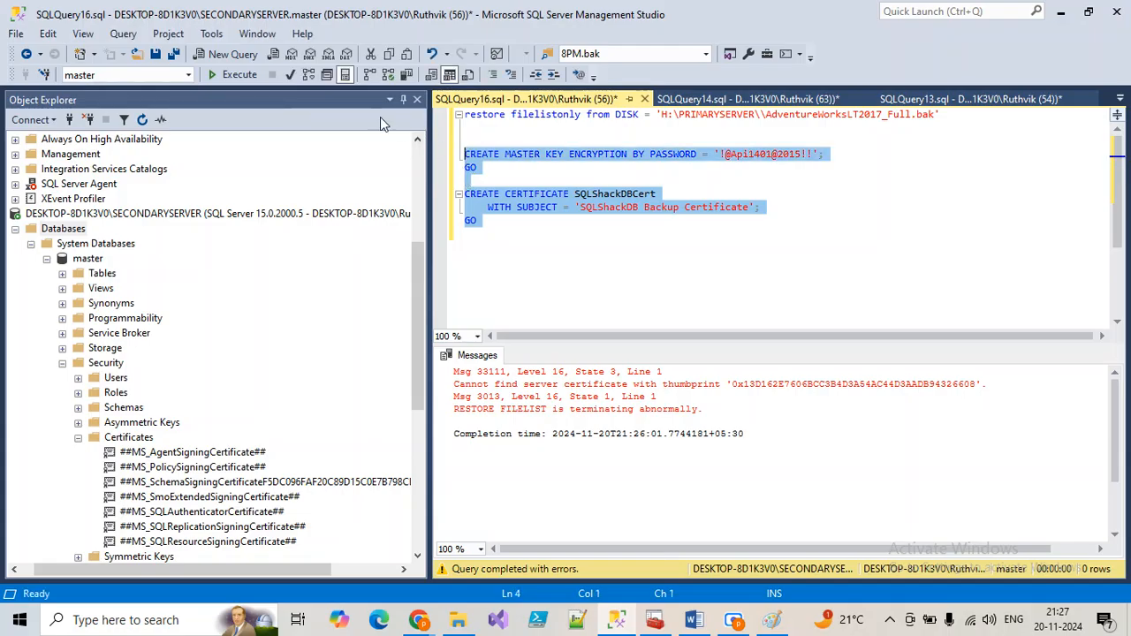
left_click(233, 74)
Run only the restore filelistonly statement for H:\PRIMARYSERVER\\AdventureWorksLT2017_Full.bak again on SECONDARYSERVER
left_click_drag(466, 128, 465, 115)
left_click(239, 77)
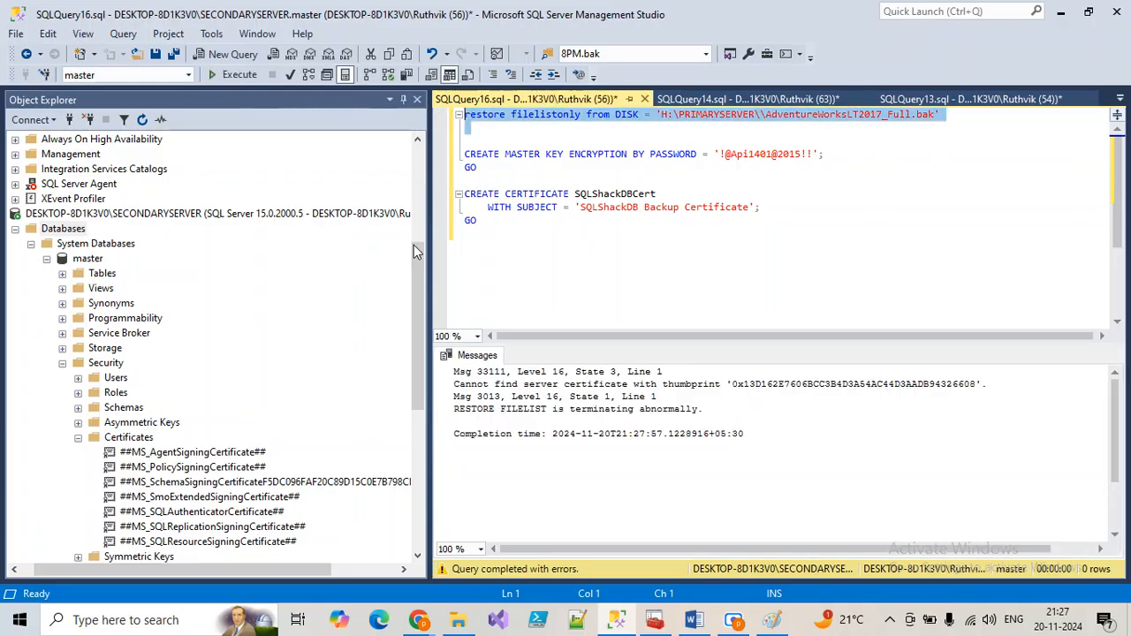
left_click(758, 127)
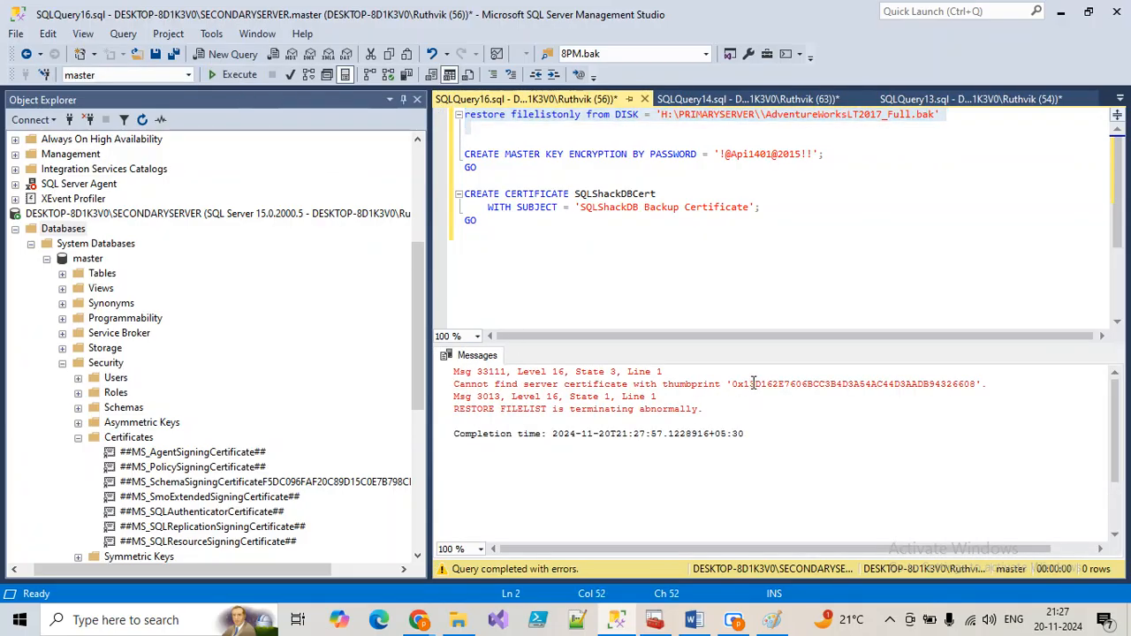
Remove the master key and certificate statements from the query and delete SQLShackDBCert from the certificates of SECONDARYSERVER's master database
left_click_drag(530, 225, 452, 158)
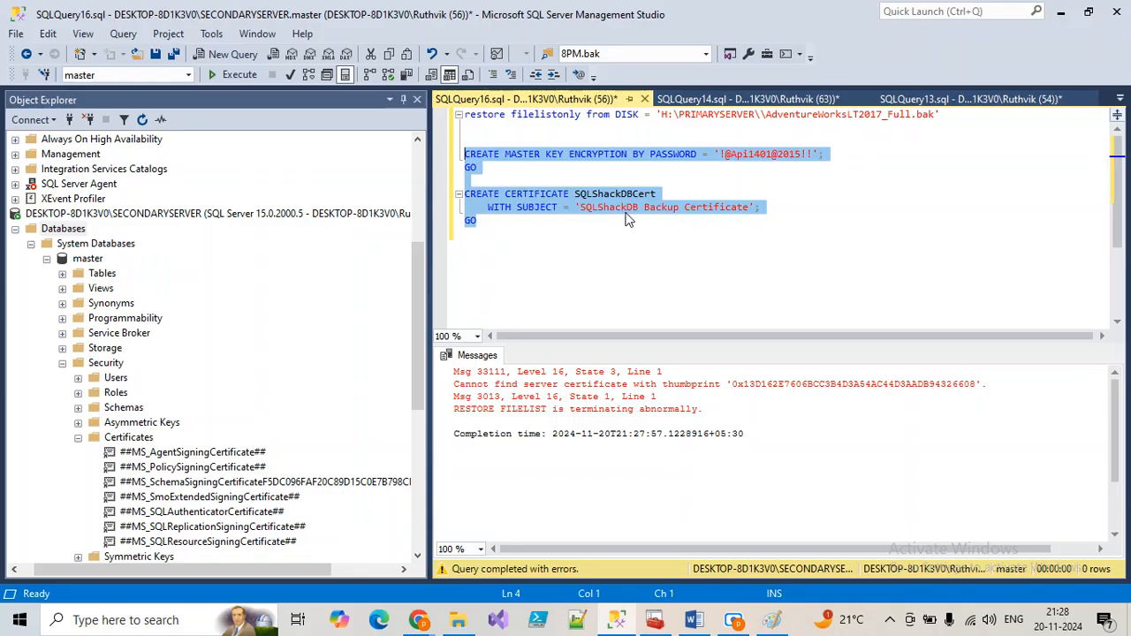
key("Delete")
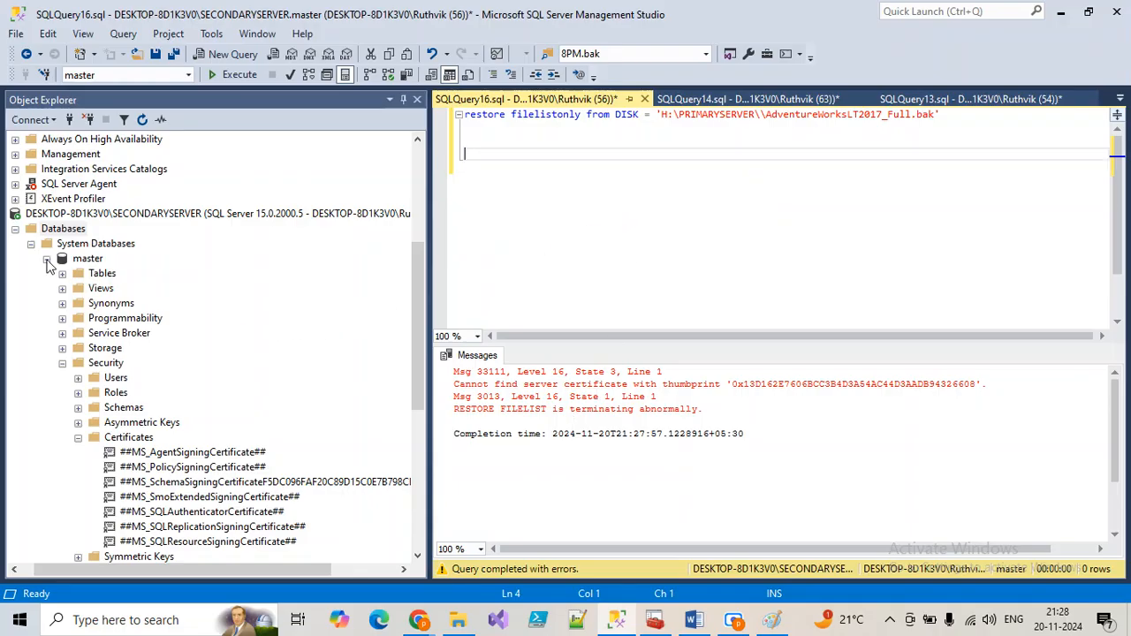
scroll(137, 477, "down", 2)
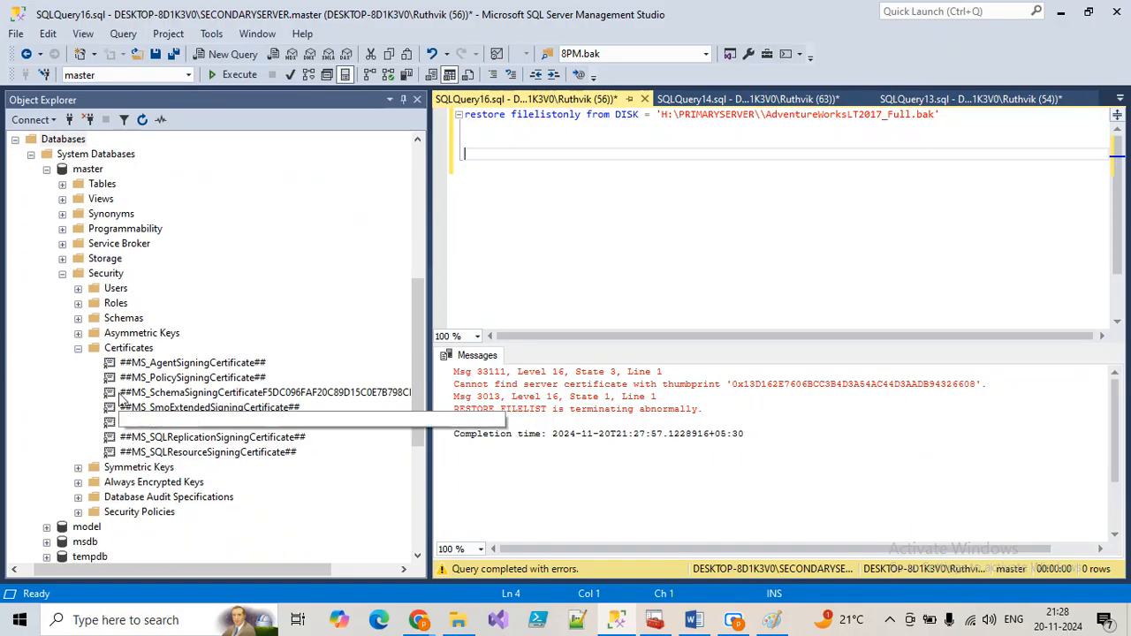
left_click(128, 348)
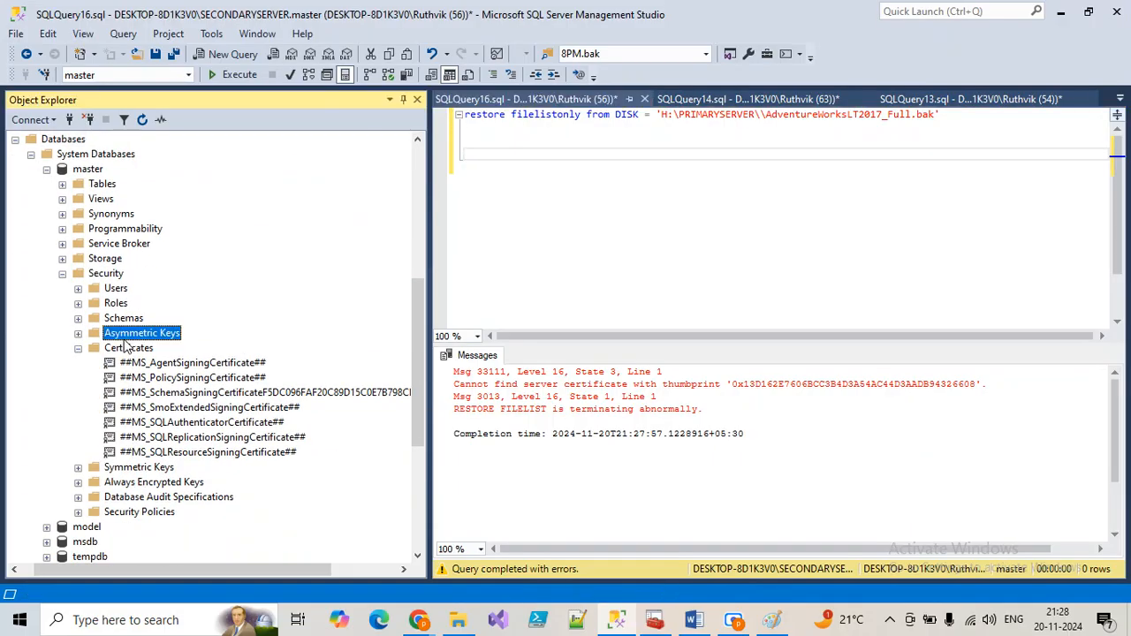
left_click(142, 119)
right_click(172, 469)
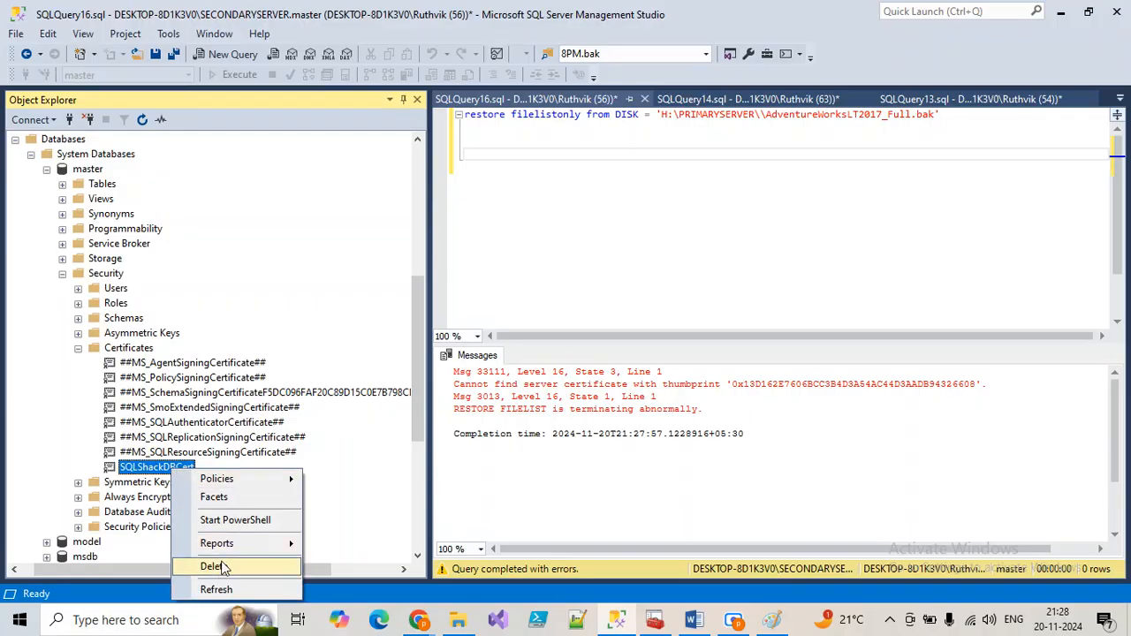
left_click(214, 566)
left_click(729, 556)
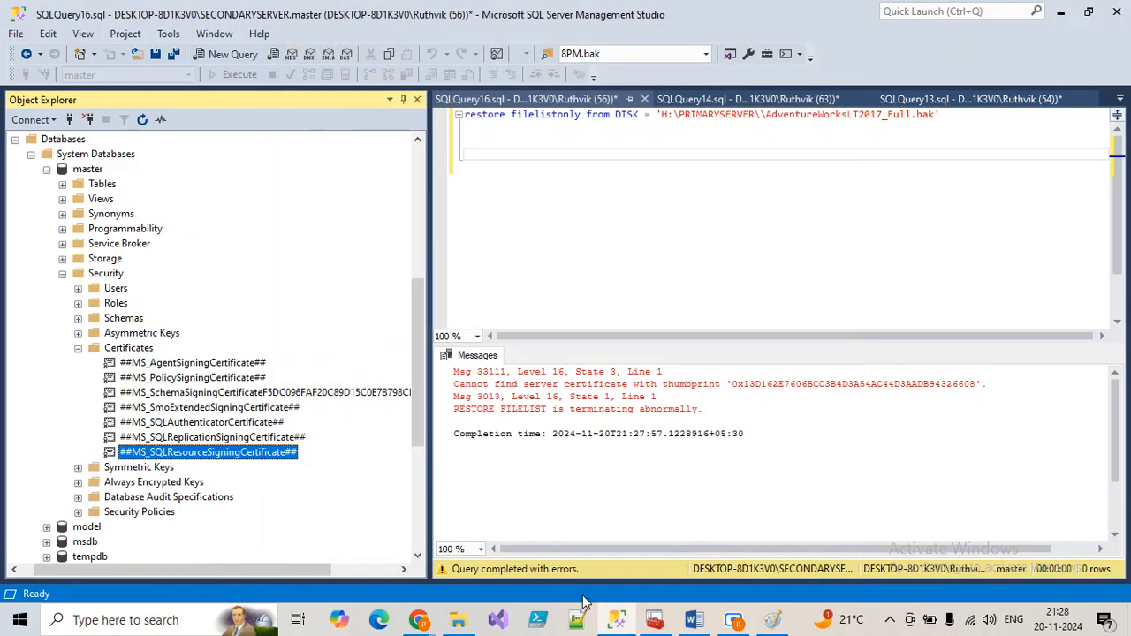
Switch to File Explorer, point out SQLShackDBCert.cert and SQLShackDBCert.key in H:\PRIMARYSERVER, and return to the restore filelistonly query in SQL Server Management Studio
left_click(458, 616)
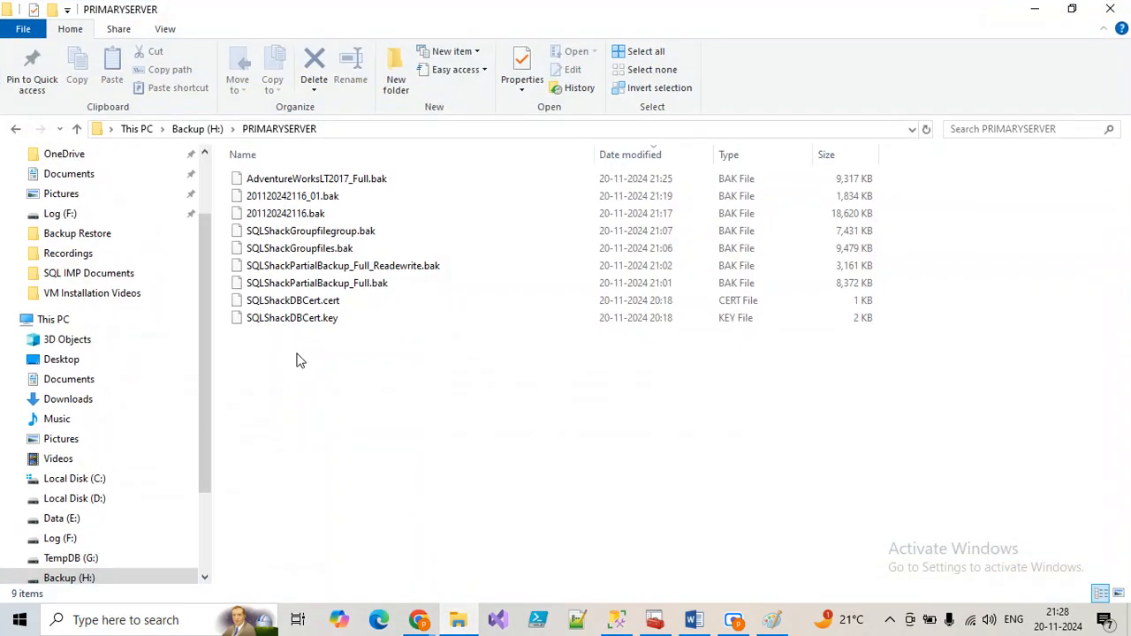
left_click_drag(364, 338, 283, 302)
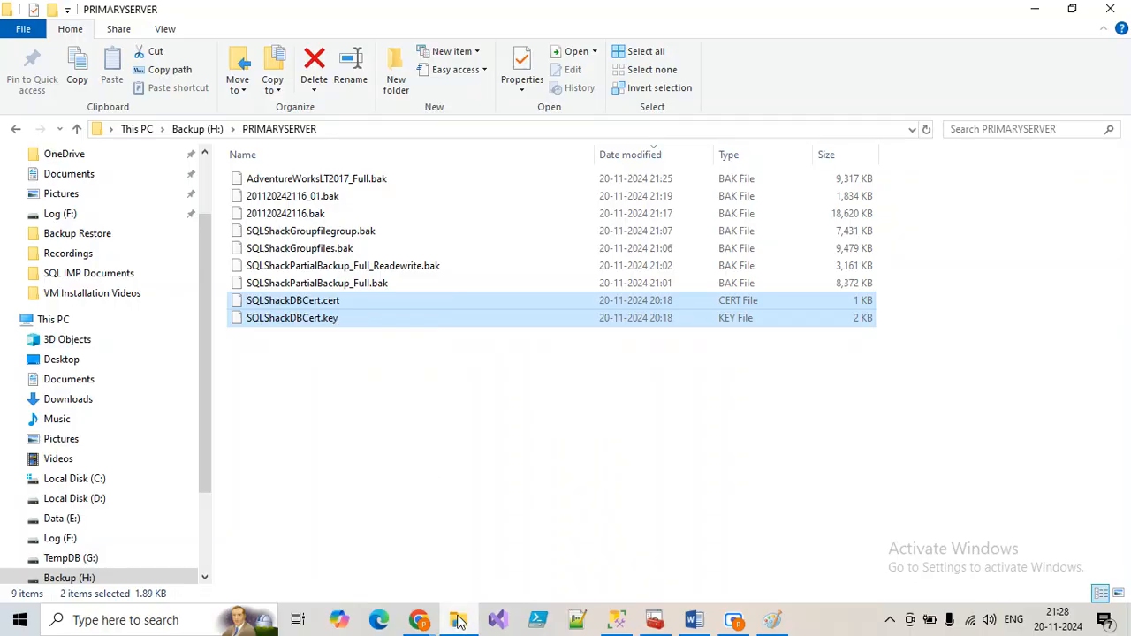
left_click(616, 620)
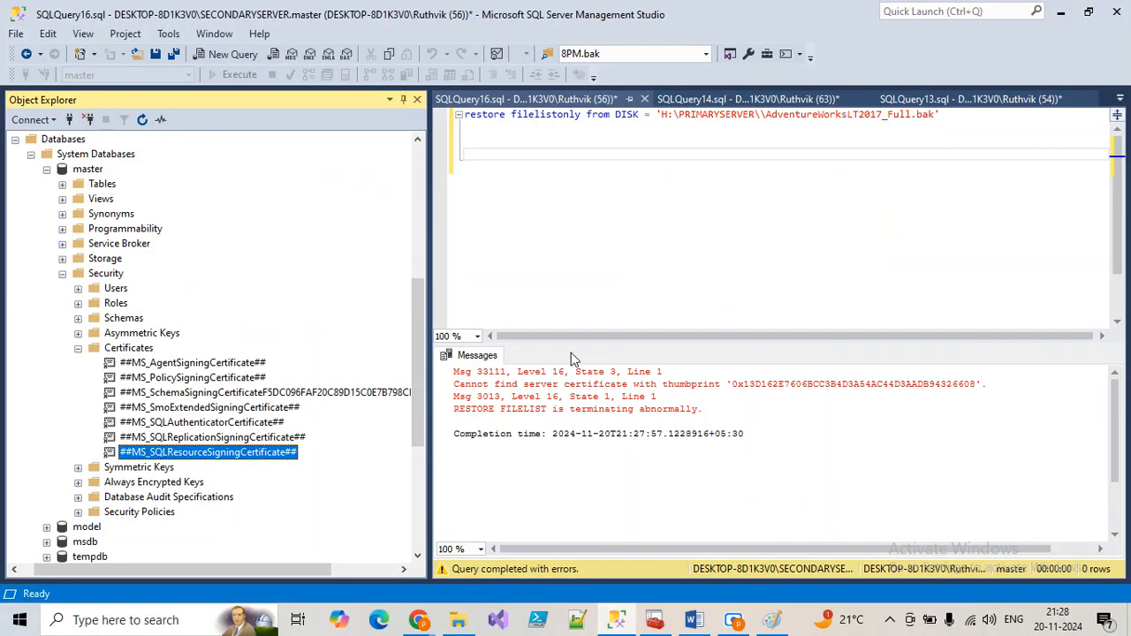
left_click_drag(559, 174, 453, 120)
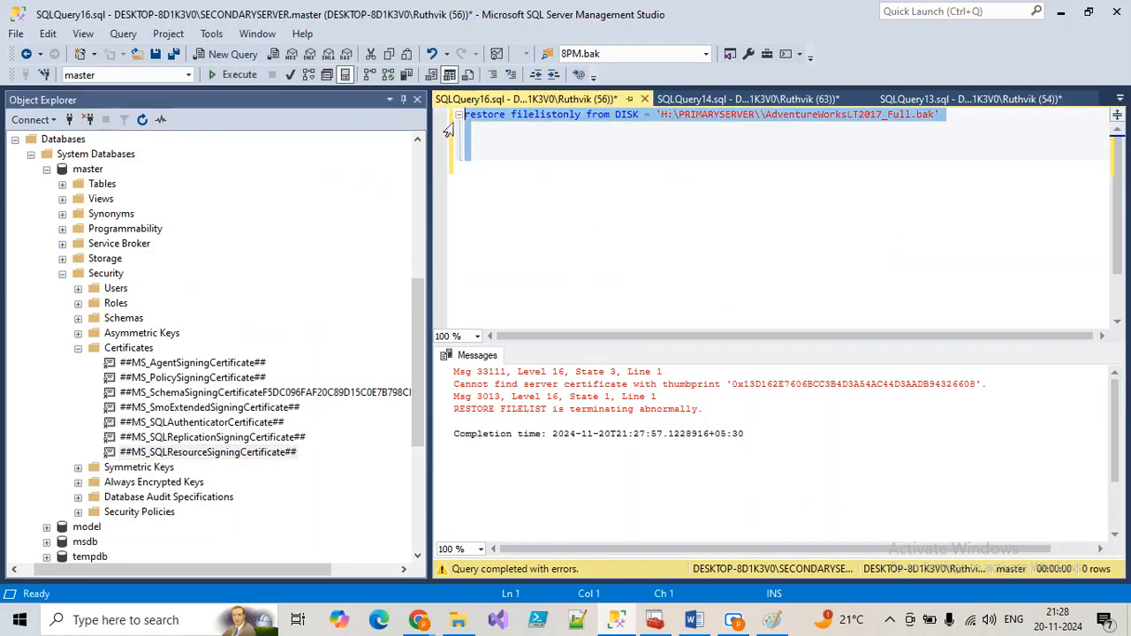
Collapse the expanded master and System Databases nodes and disconnect SECONDARYSERVER from Object Explorer
left_click(77, 348)
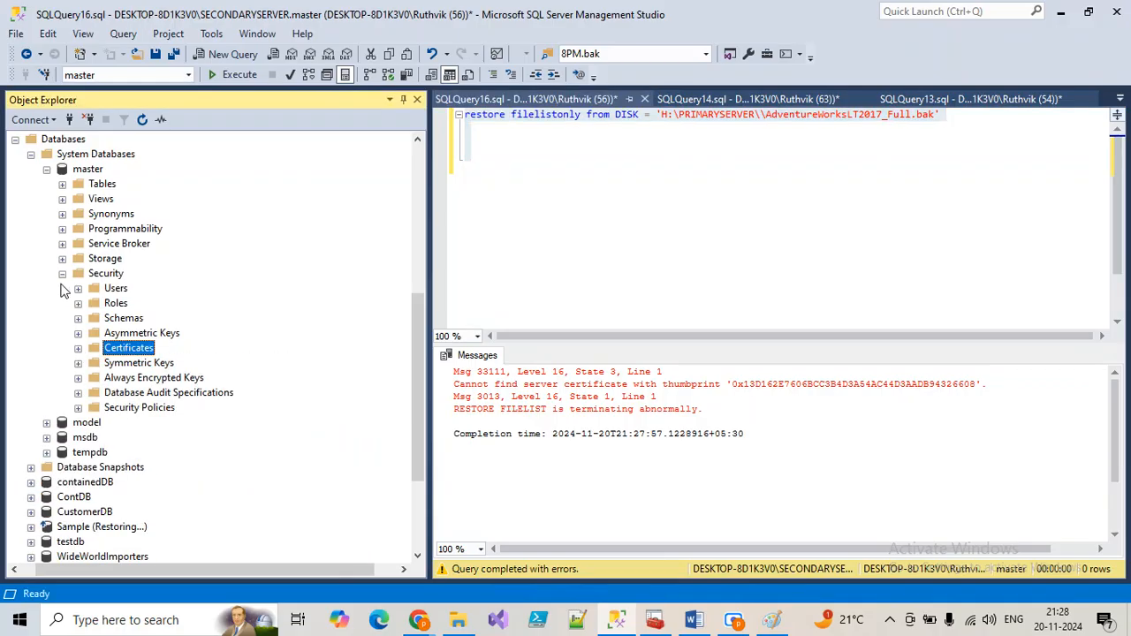
left_click(62, 274)
left_click(46, 169)
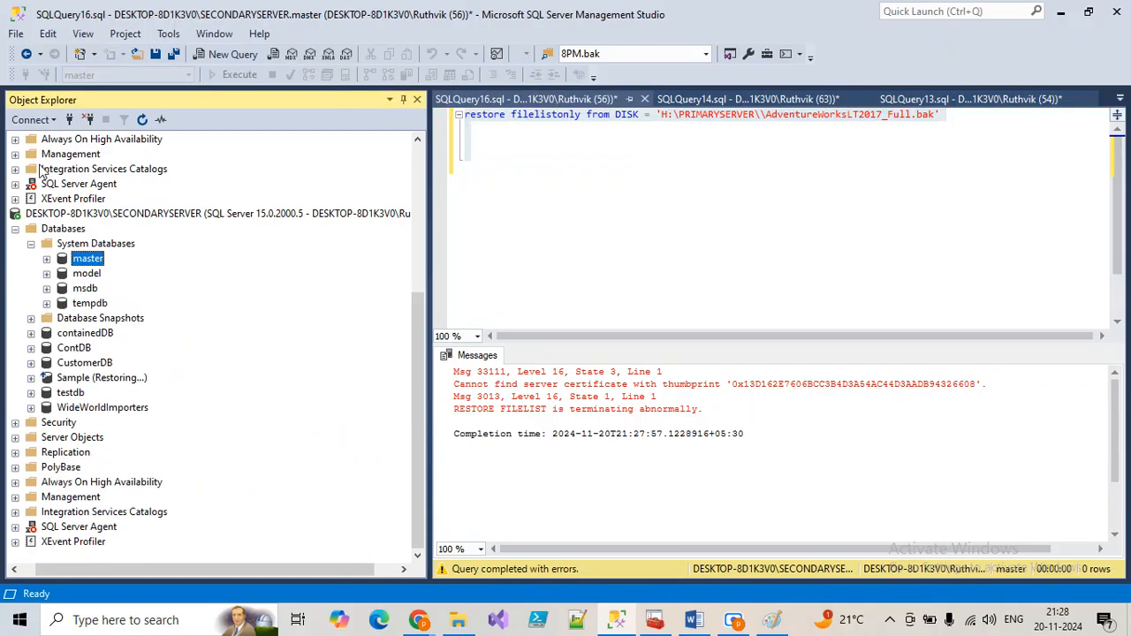
left_click(31, 244)
left_click(79, 273)
scroll(132, 371, "up", 4)
left_click(89, 119)
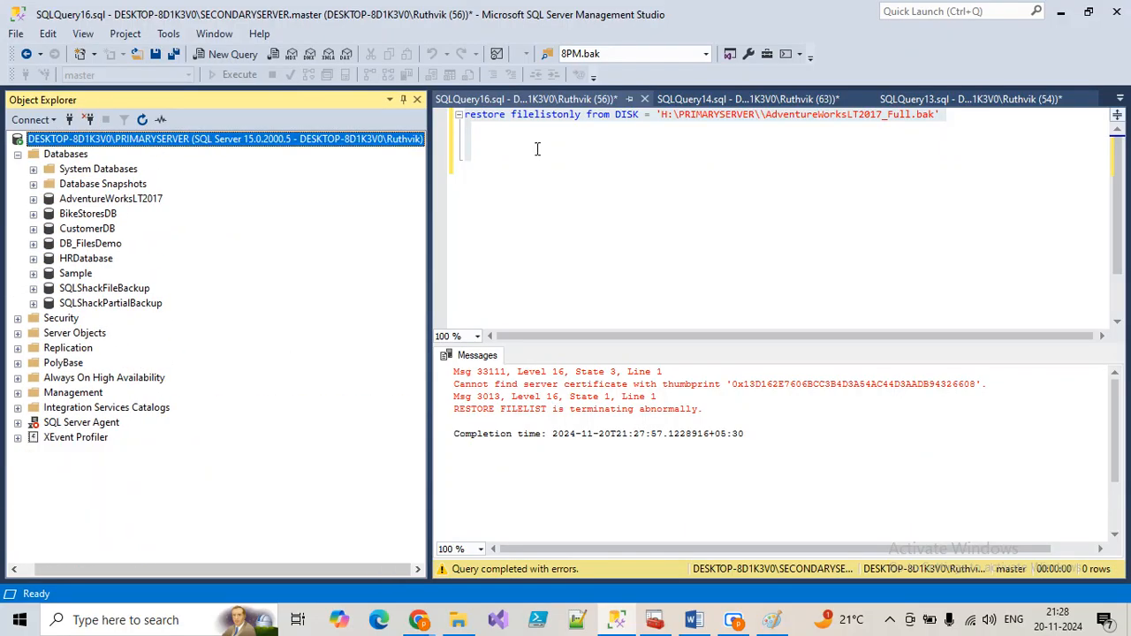
Close SQLQuery16.sql without saving its changes and return to the PRIMARYSERVER query
left_click(594, 103)
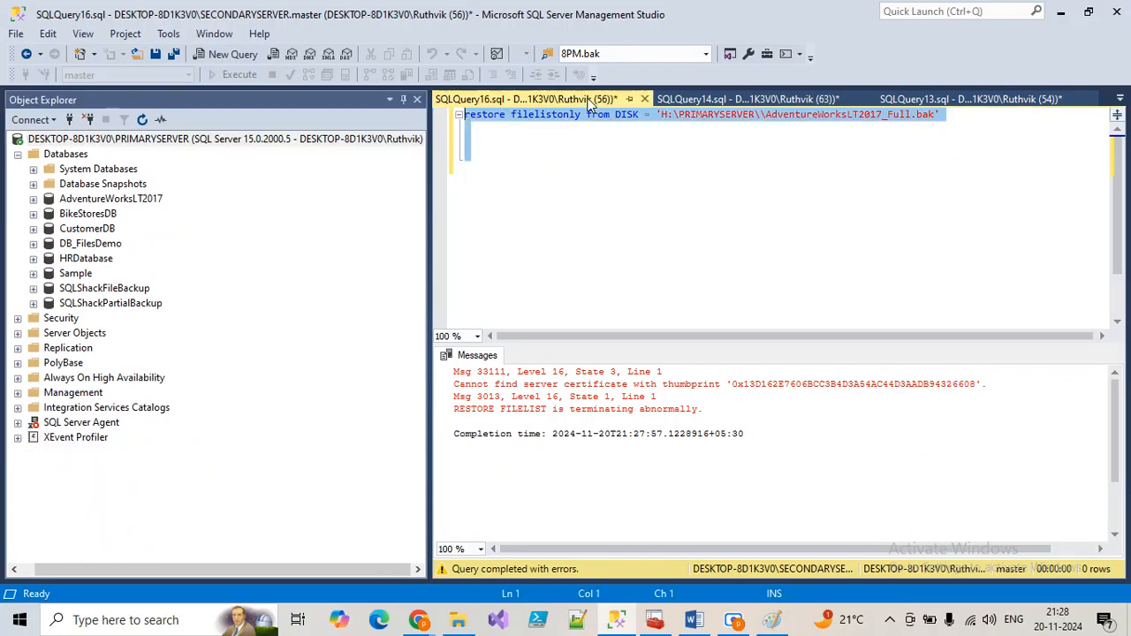
left_click(644, 99)
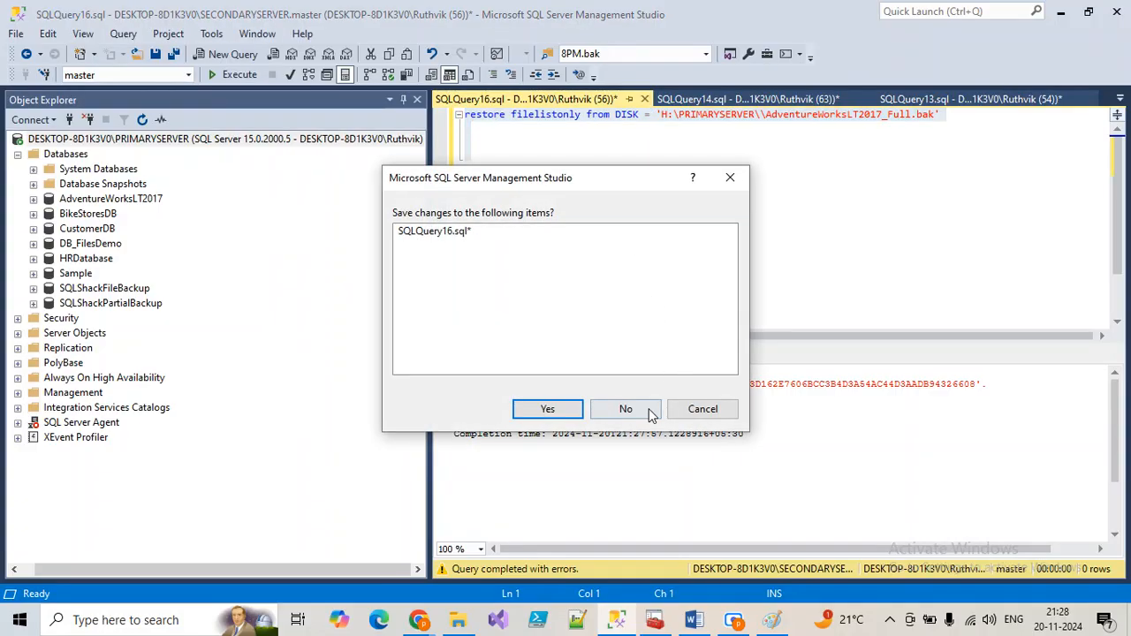
left_click(624, 407)
left_click(667, 192)
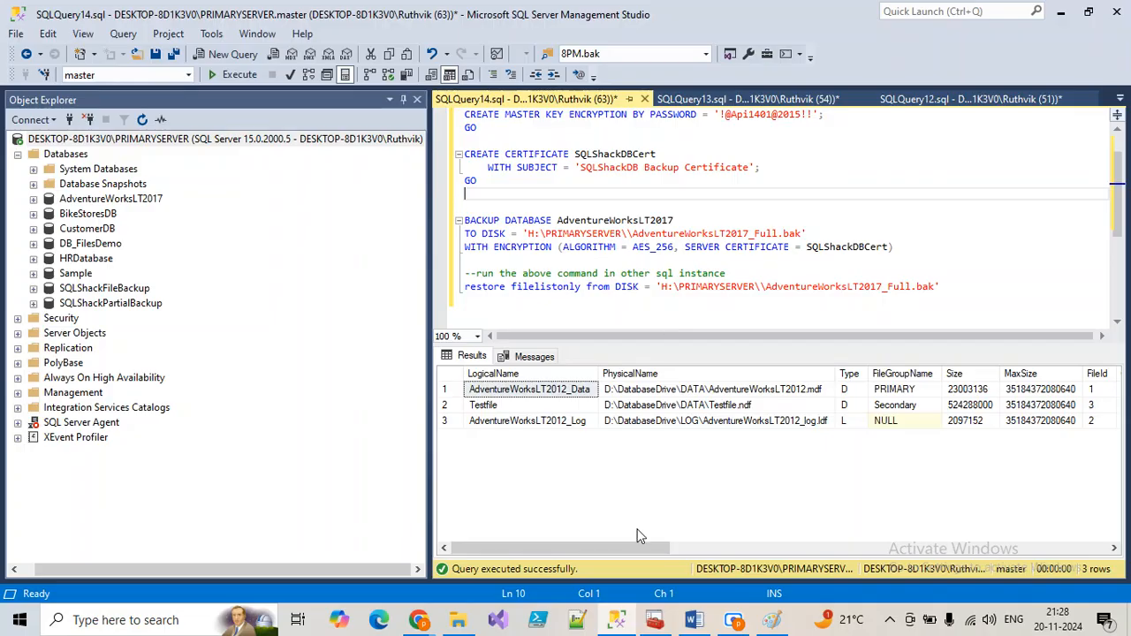
Switch to the Word notes and remove the stray "f" before H:\PRIMARYSERVER\SQLShackDBCert.key in the certificate backup statement
left_click(694, 620)
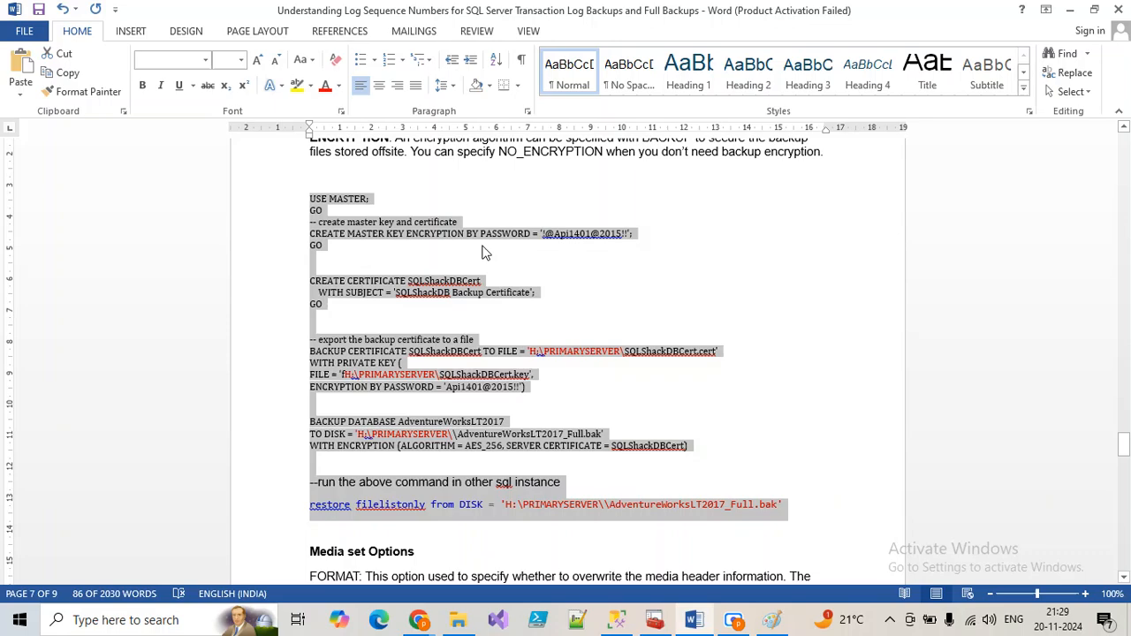
scroll(470, 270, "up", 3)
scroll(470, 269, "up", 2)
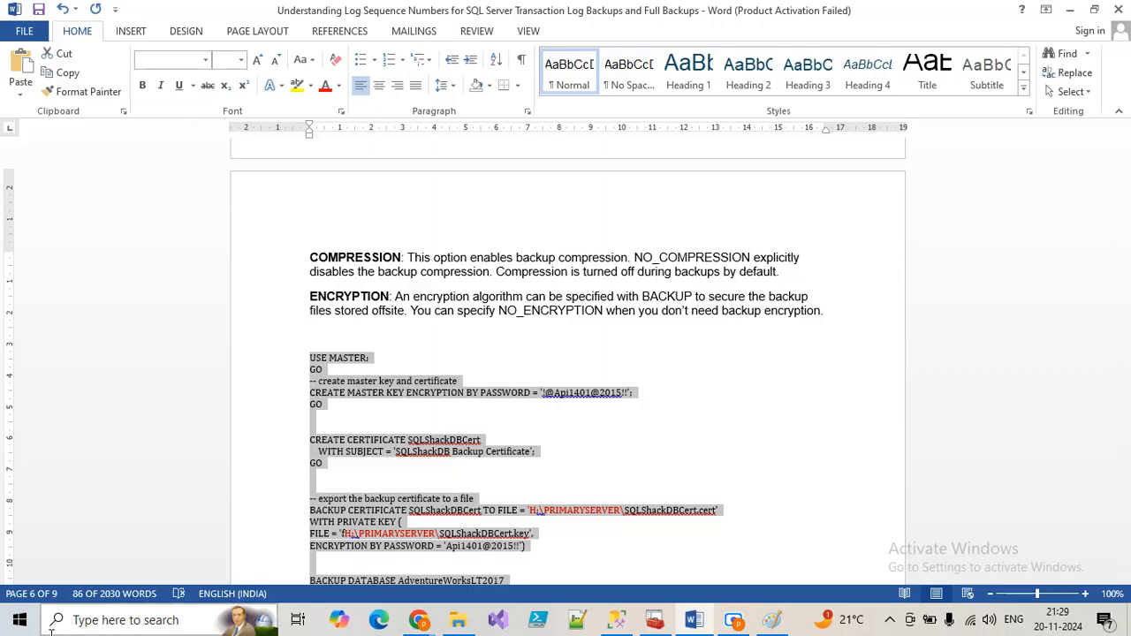
left_click(340, 536)
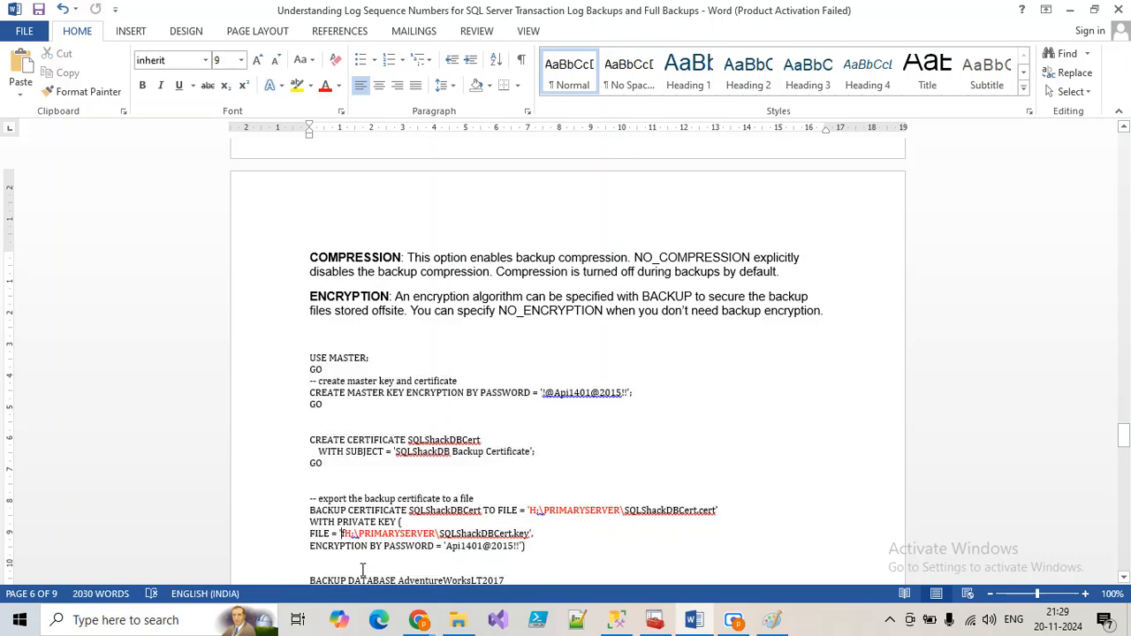
key("ctrl+z")
Select the notes from the "Partial backups" heading through the end of the STATS description under "Media set Options" for copying
scroll(444, 428, "down", 4)
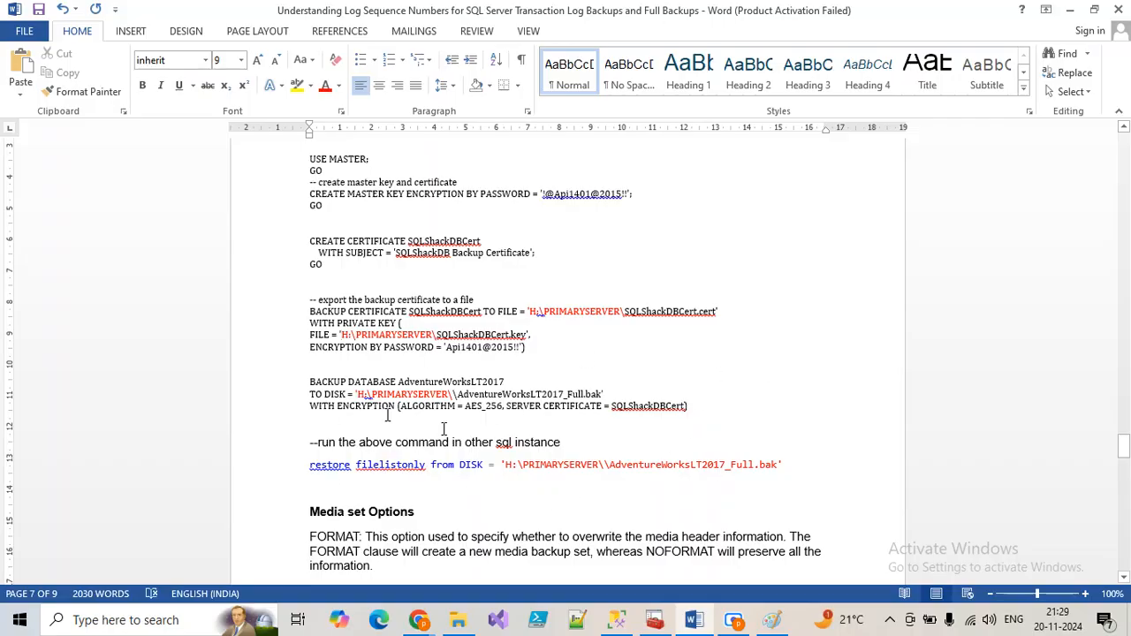
scroll(419, 482, "down", 12)
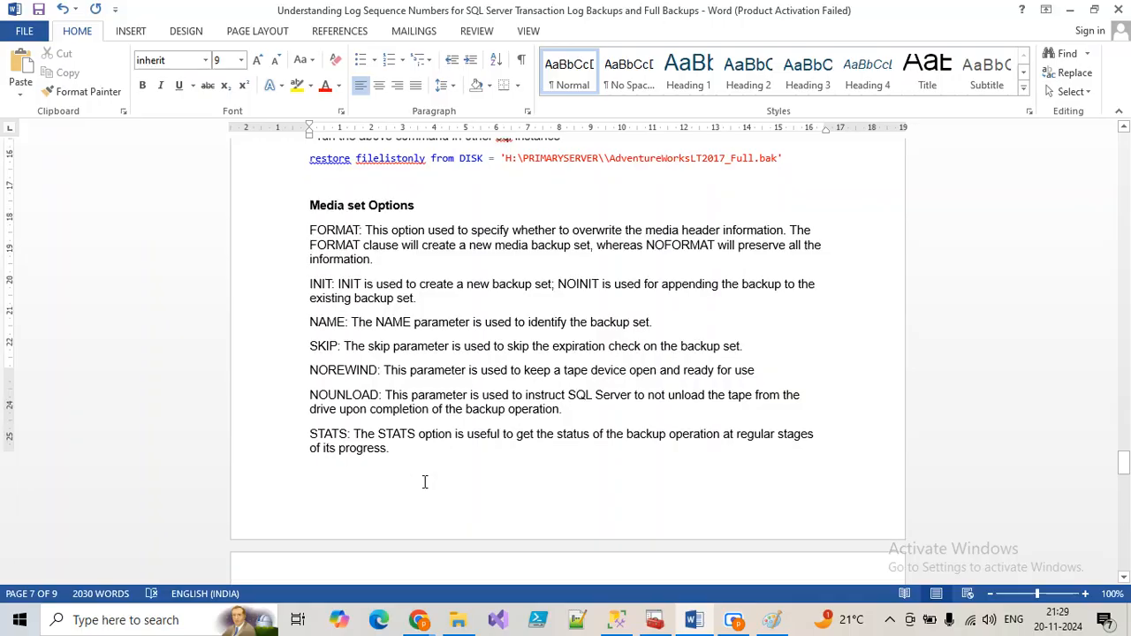
scroll(430, 480, "up", 5)
left_click_drag(430, 480, 313, 169)
scroll(357, 346, "up", 5)
scroll(357, 346, "up", 20)
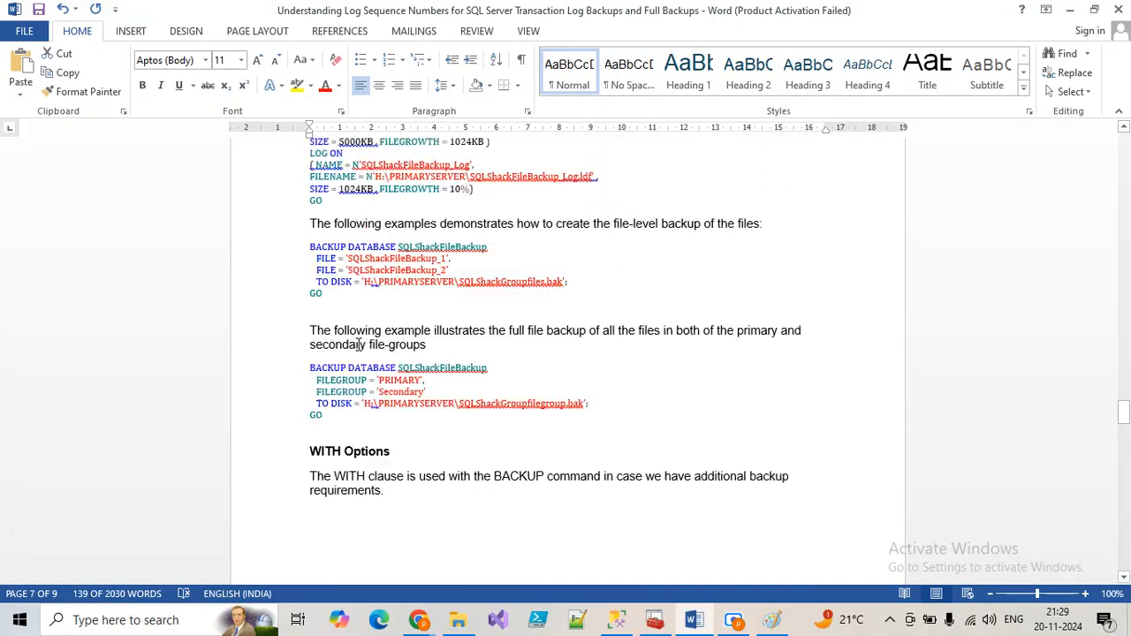
scroll(360, 351, "up", 1)
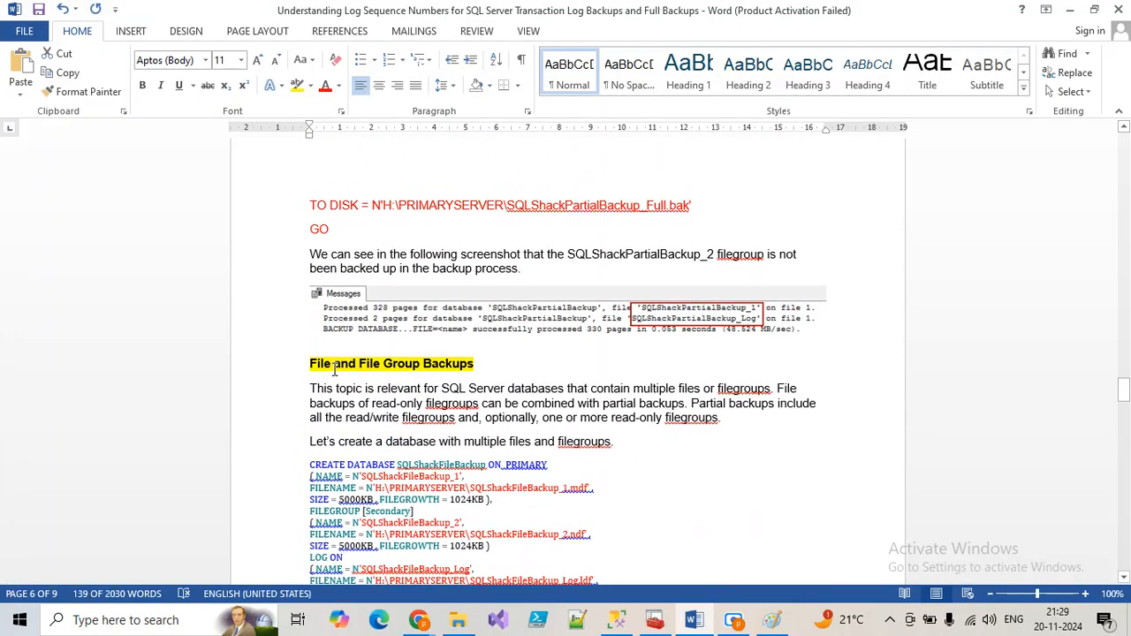
scroll(334, 369, "up", 2)
scroll(336, 386, "up", 11)
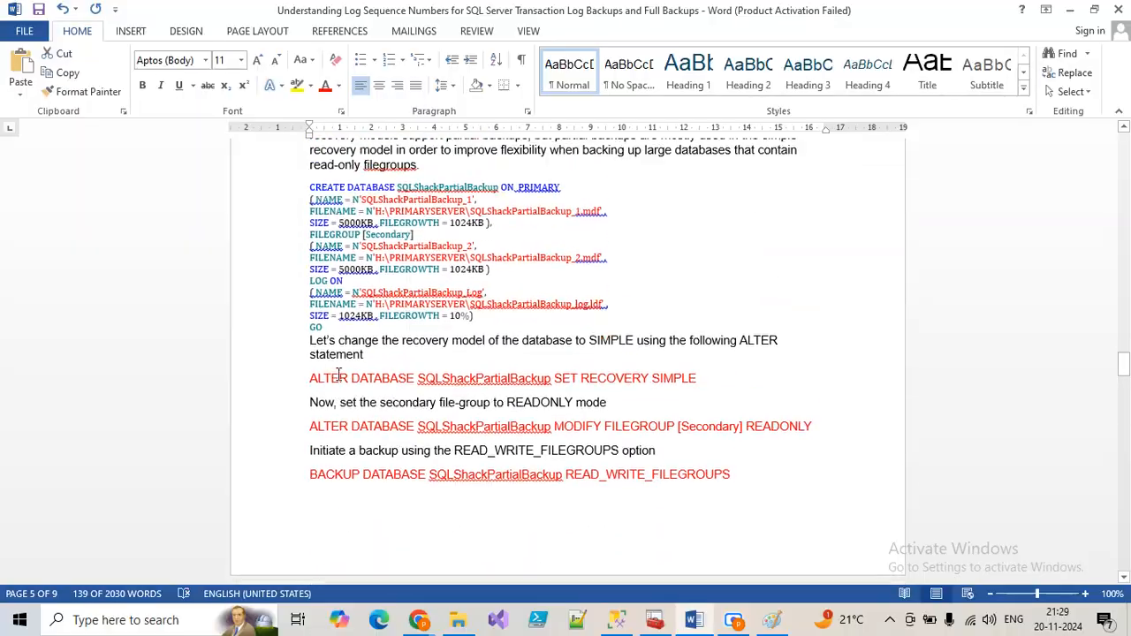
left_click(311, 422, "shift")
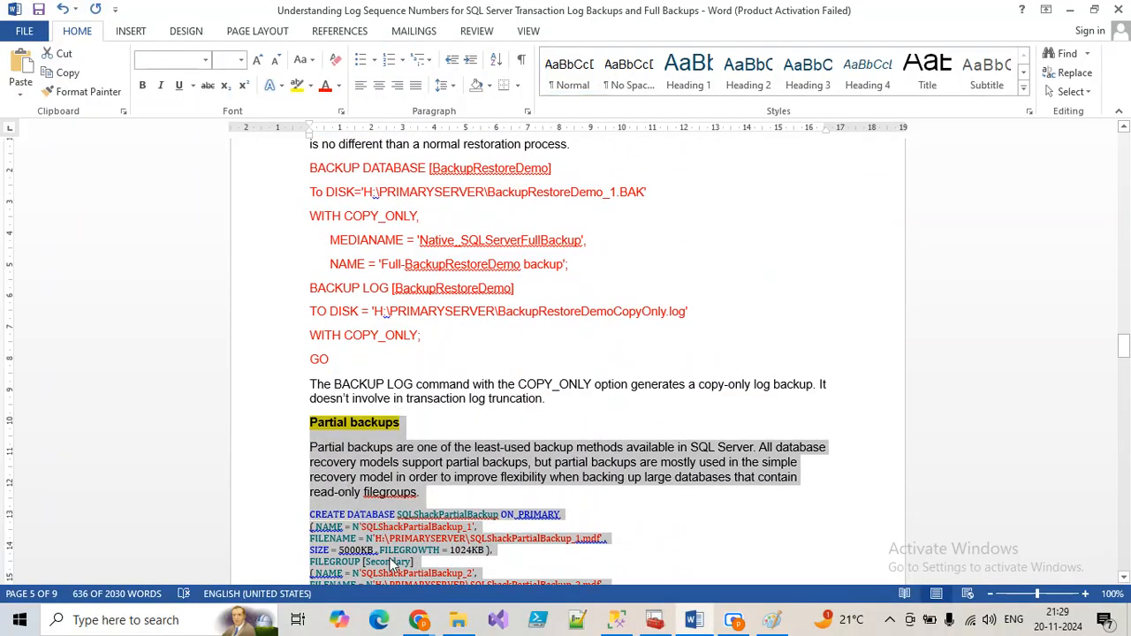
Switch to File Explorer, create a new Word document in the SQL DBA CLASS Notes\Recordings folder, and paste the copied notes into it
left_click(458, 620)
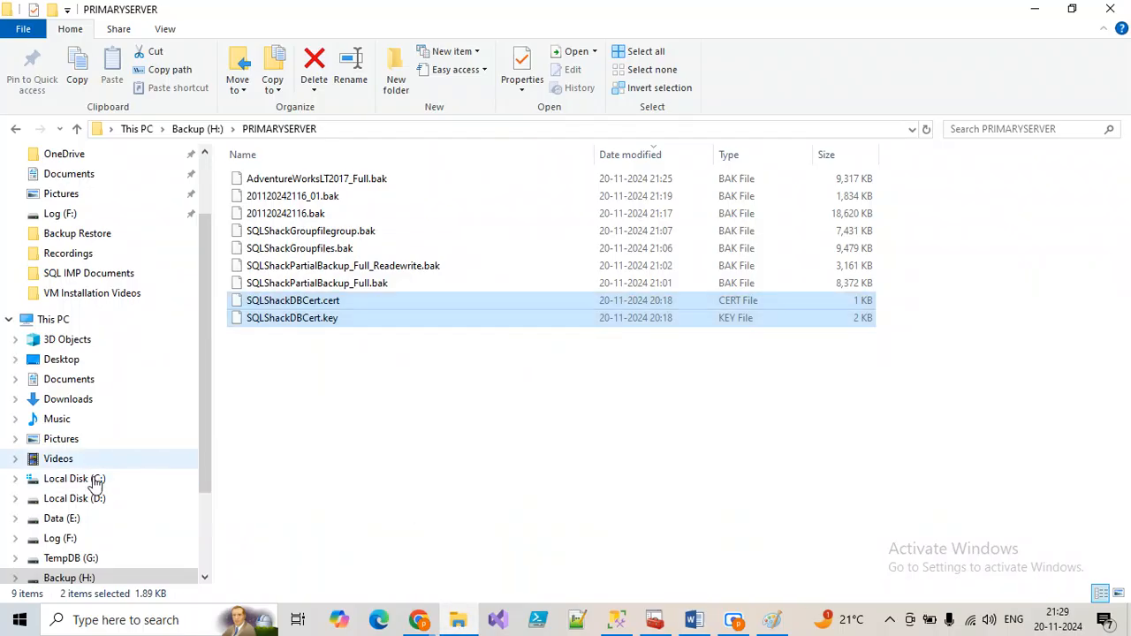
left_click(77, 257)
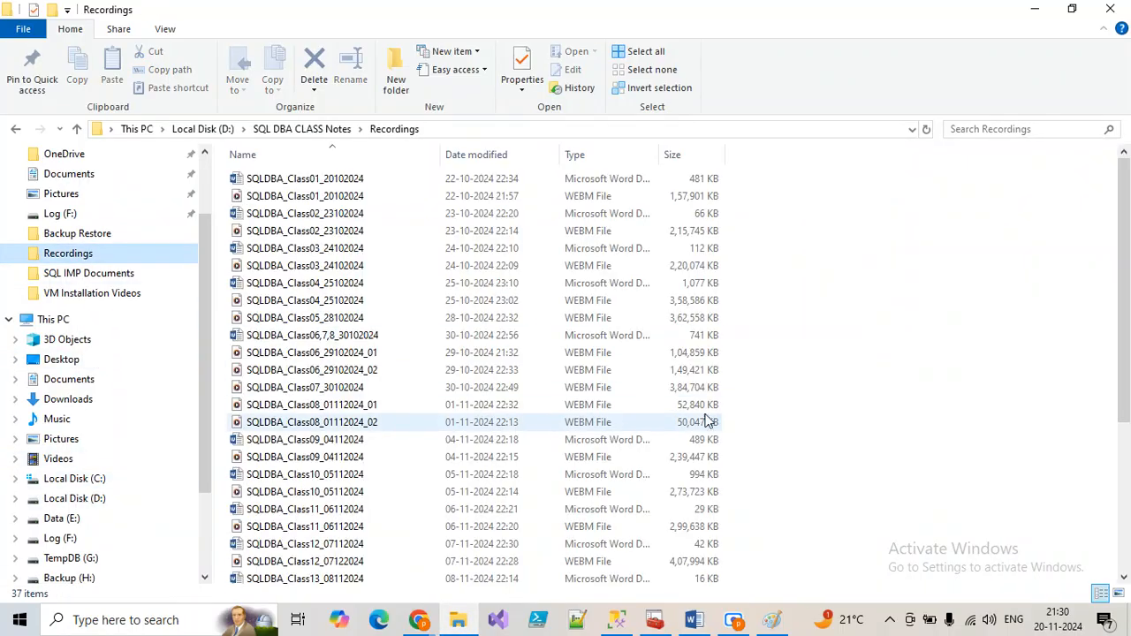
right_click(939, 331)
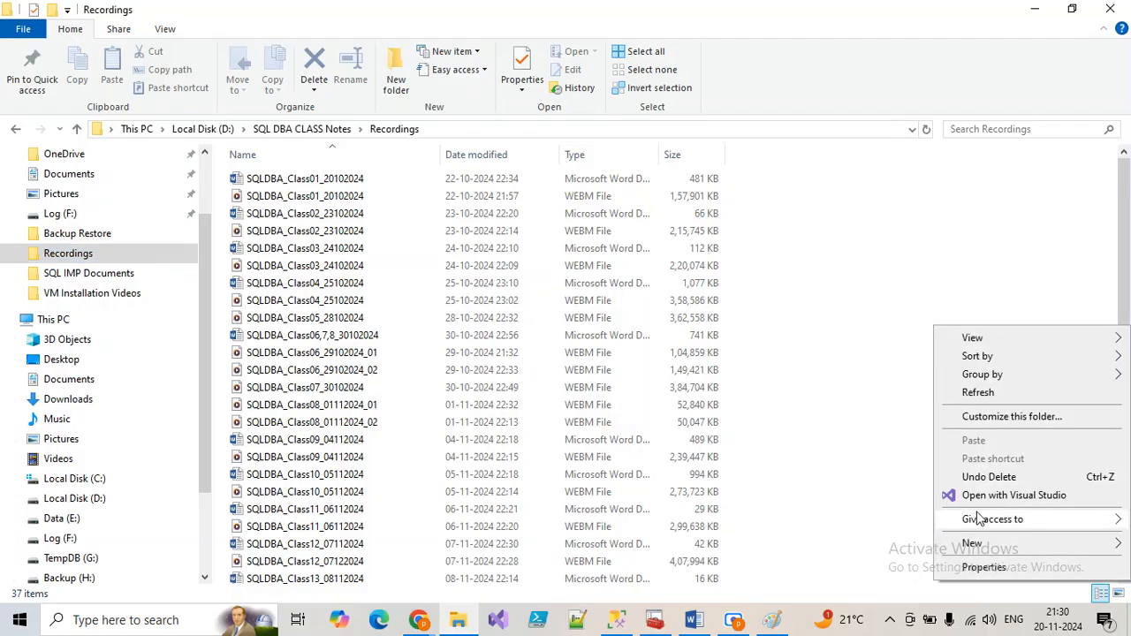
mouse_move(1008, 553)
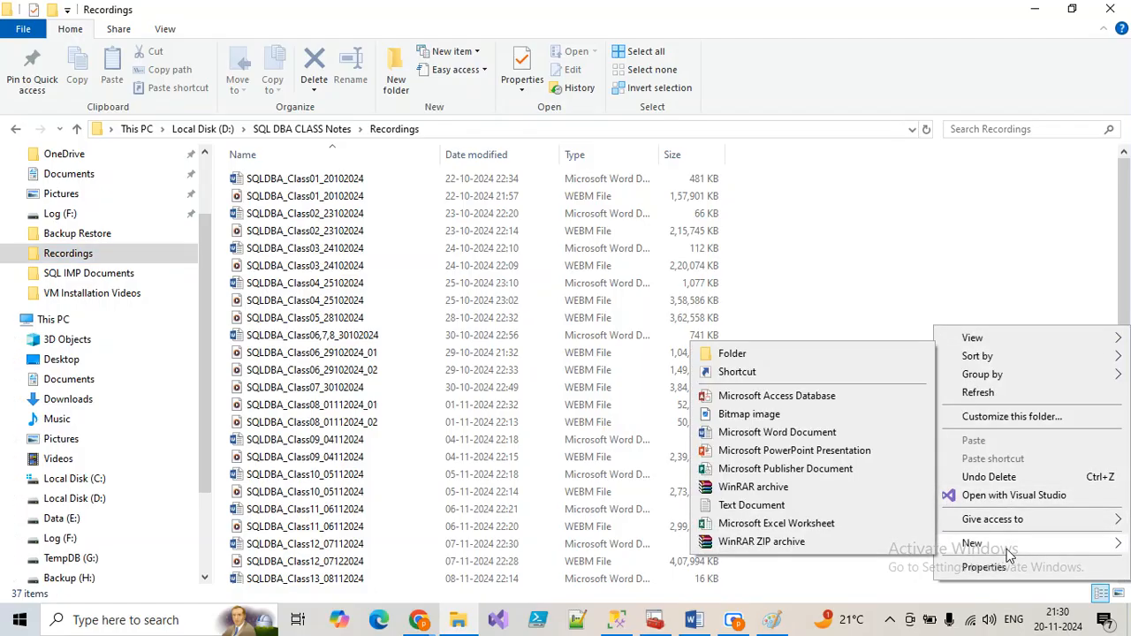
left_click(765, 432)
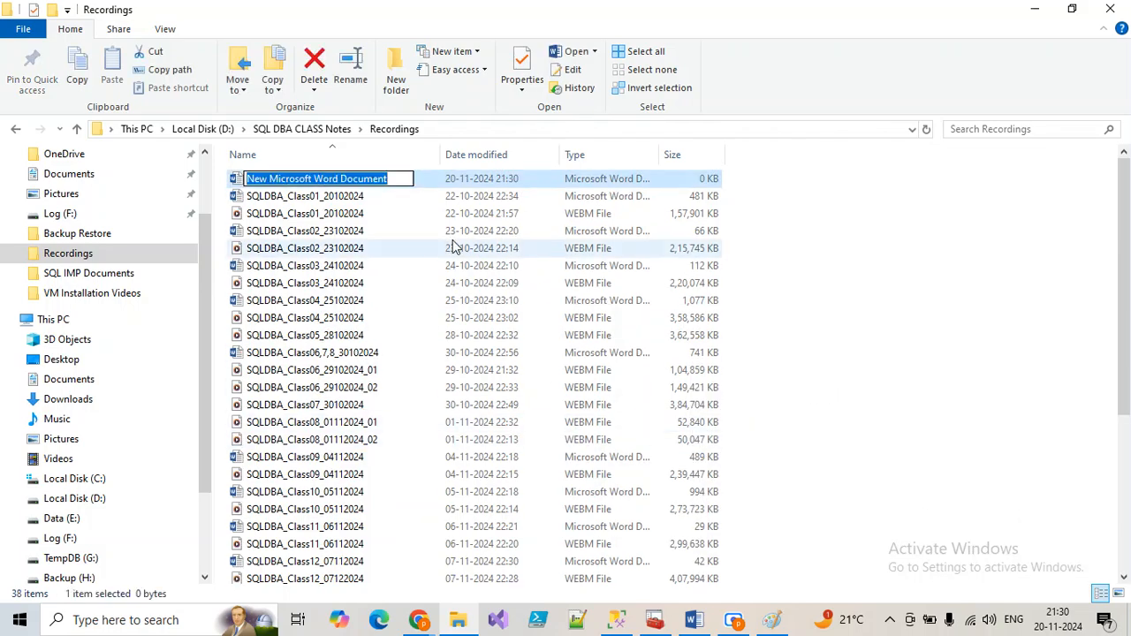
left_click(417, 185)
double_click(400, 178)
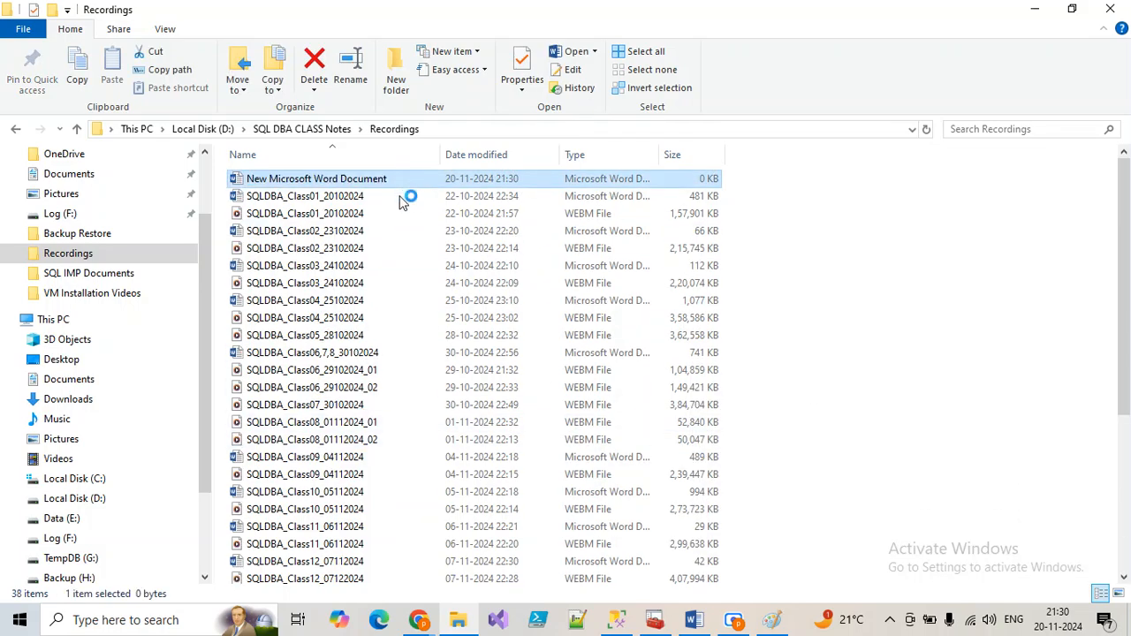
key("ctrl+v")
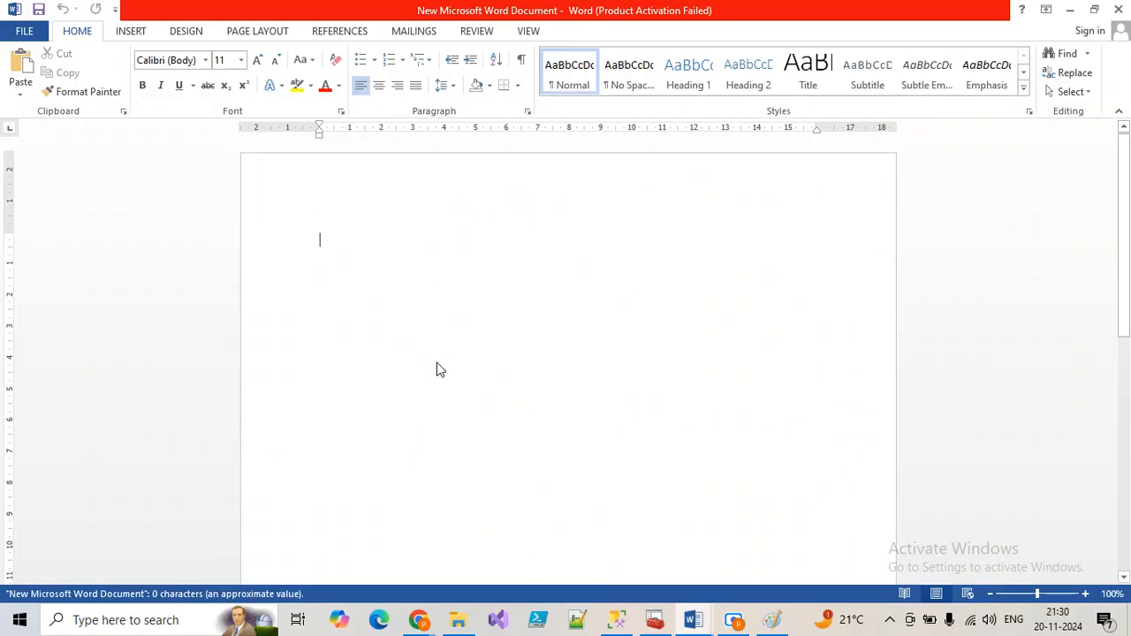
Start saving the pasted notes under a new name in the Recordings folder, taking SQLDBA_Class19_19112024_01 as the base file name
scroll(457, 376, "up", 5)
scroll(525, 320, "up", 10)
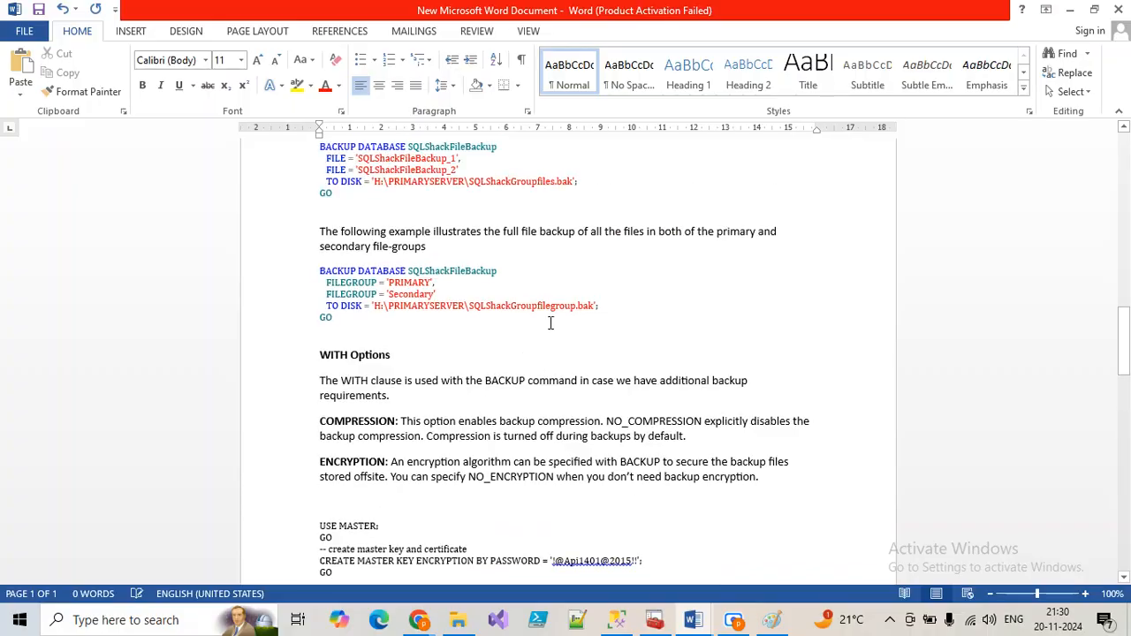
left_click_drag(1123, 349, 1129, 119)
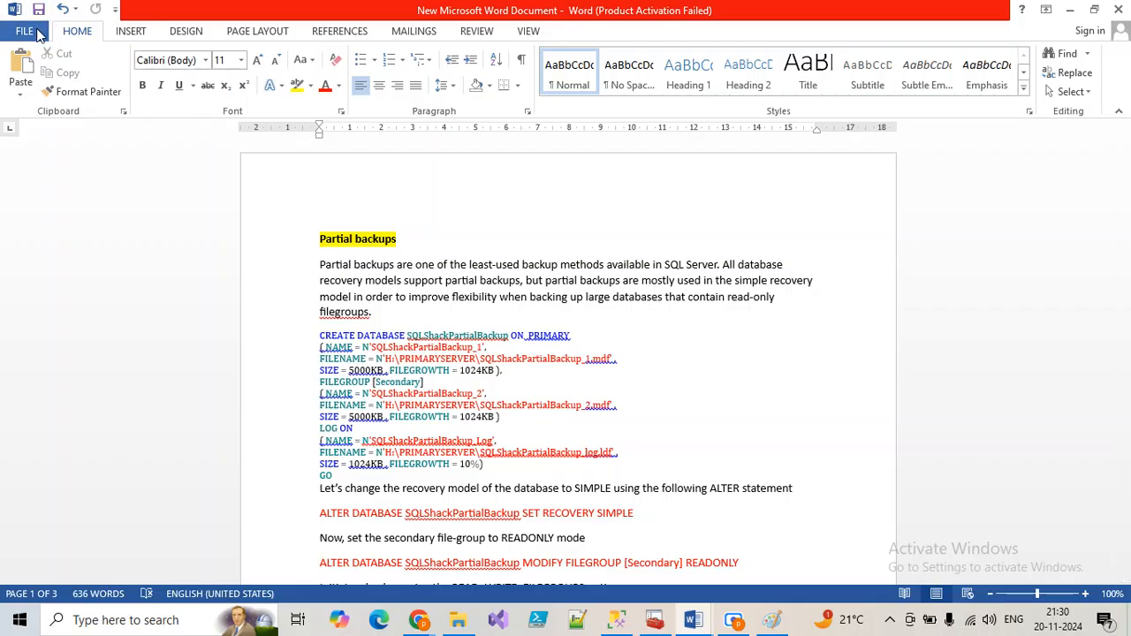
left_click(24, 31)
left_click(58, 193)
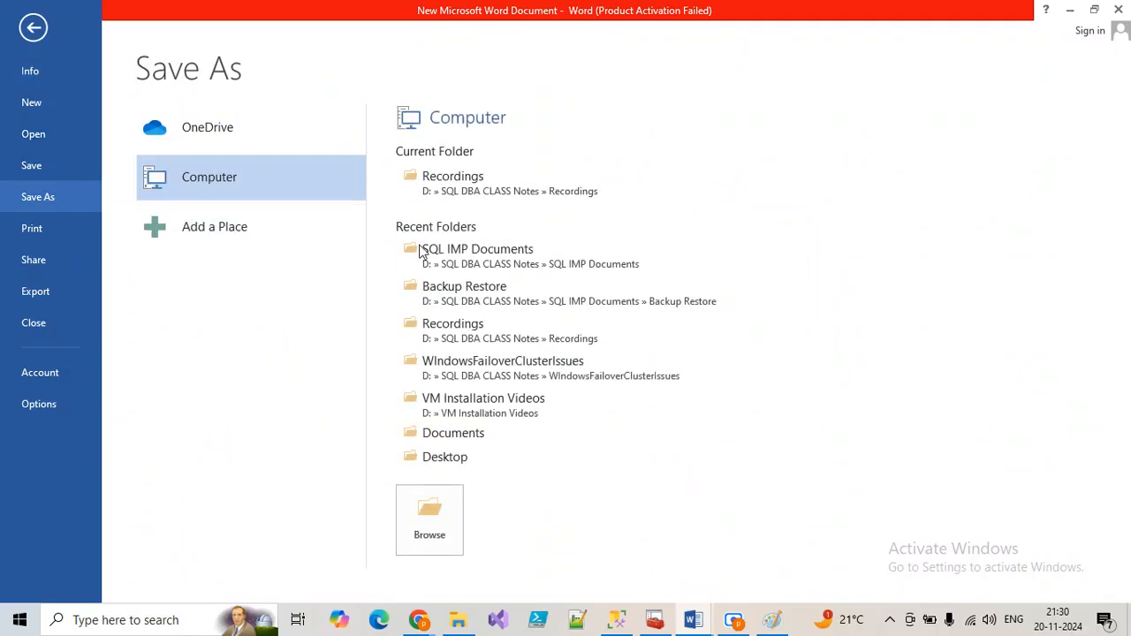
left_click(482, 332)
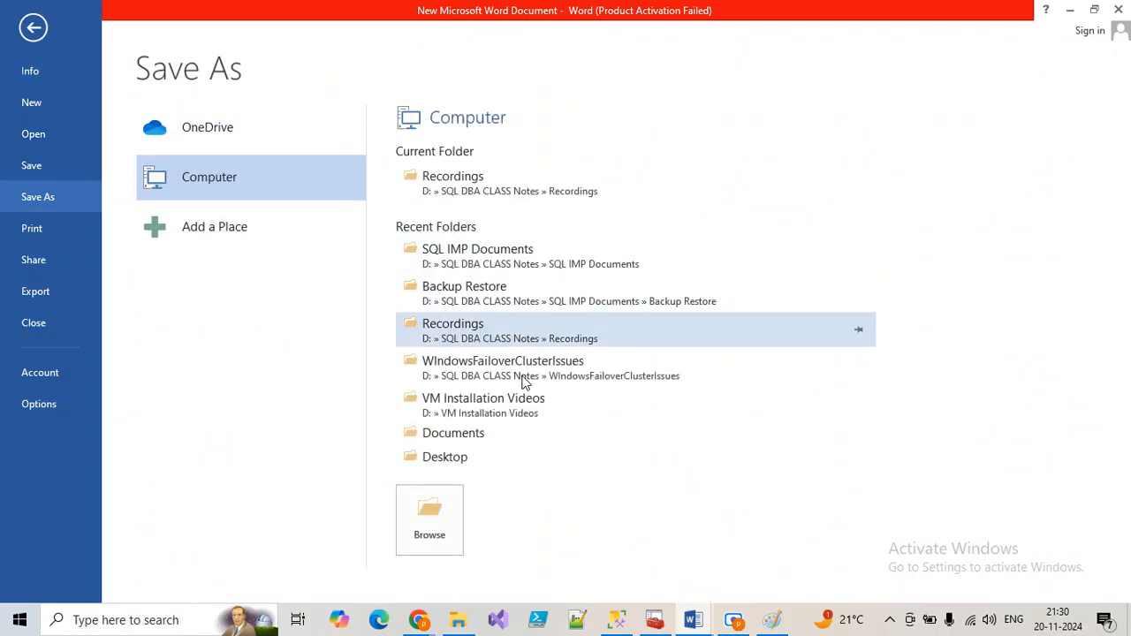
scroll(290, 220, "down", 3)
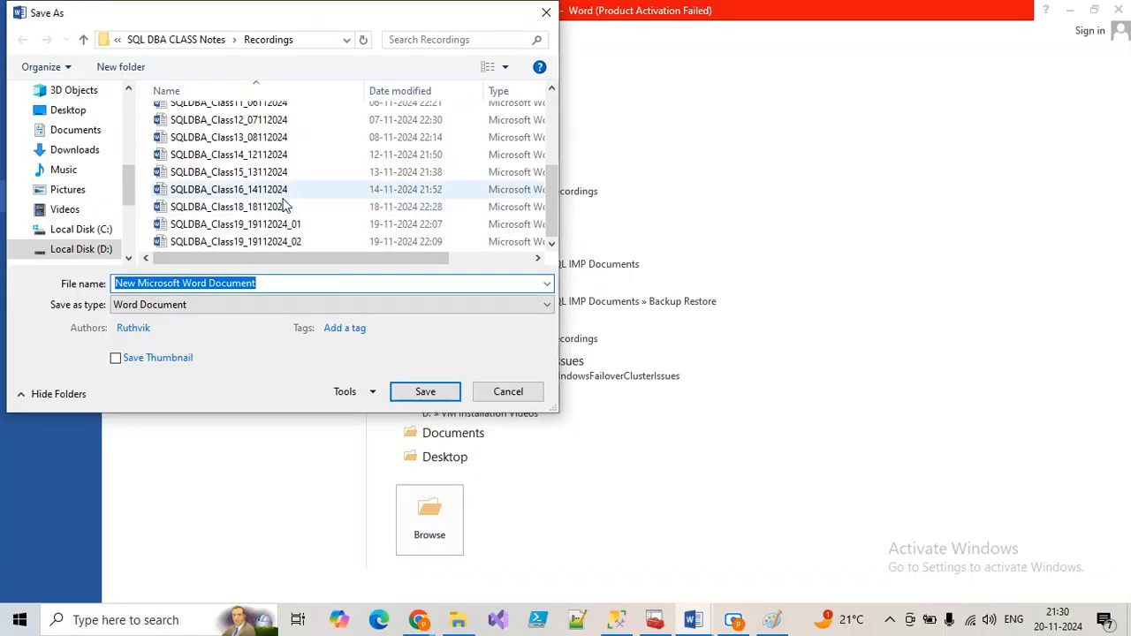
left_click(265, 242)
left_click(262, 225)
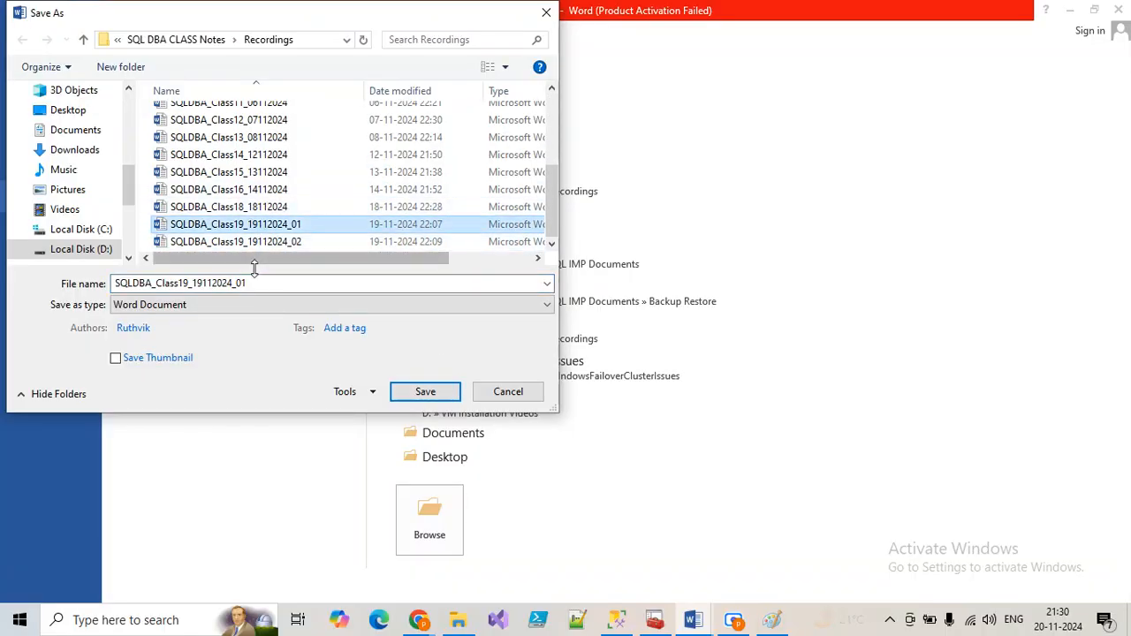
Change the file name to SQLDBA_Class20_20112024_01 and save the notes as a Word document
left_click(204, 282)
left_click(204, 283)
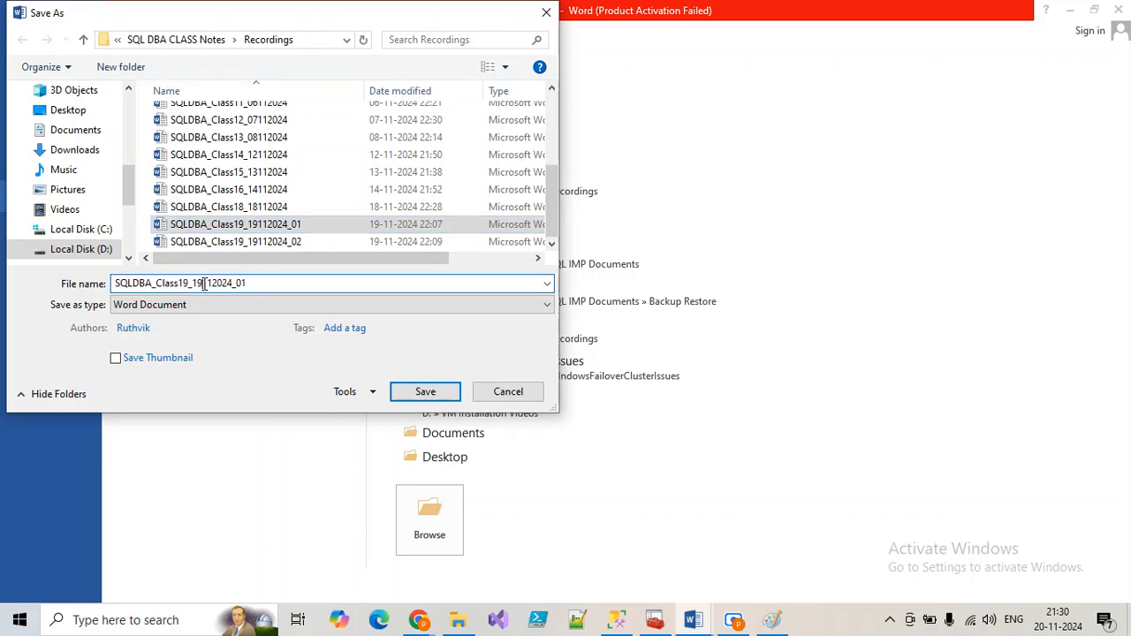
type("20")
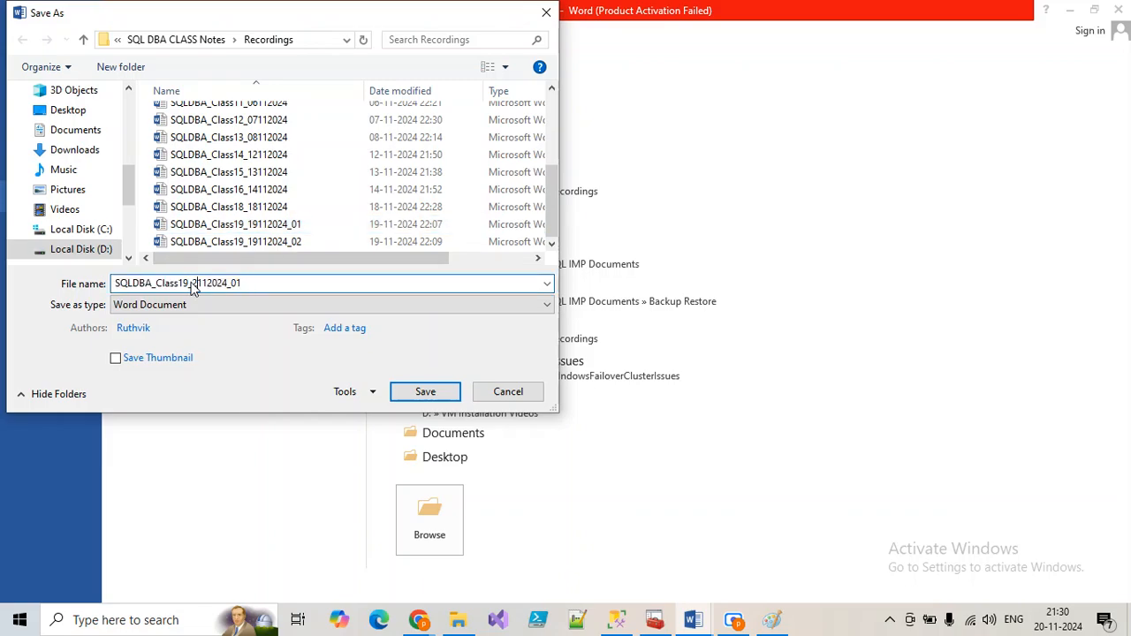
left_click_drag(181, 282, 186, 283)
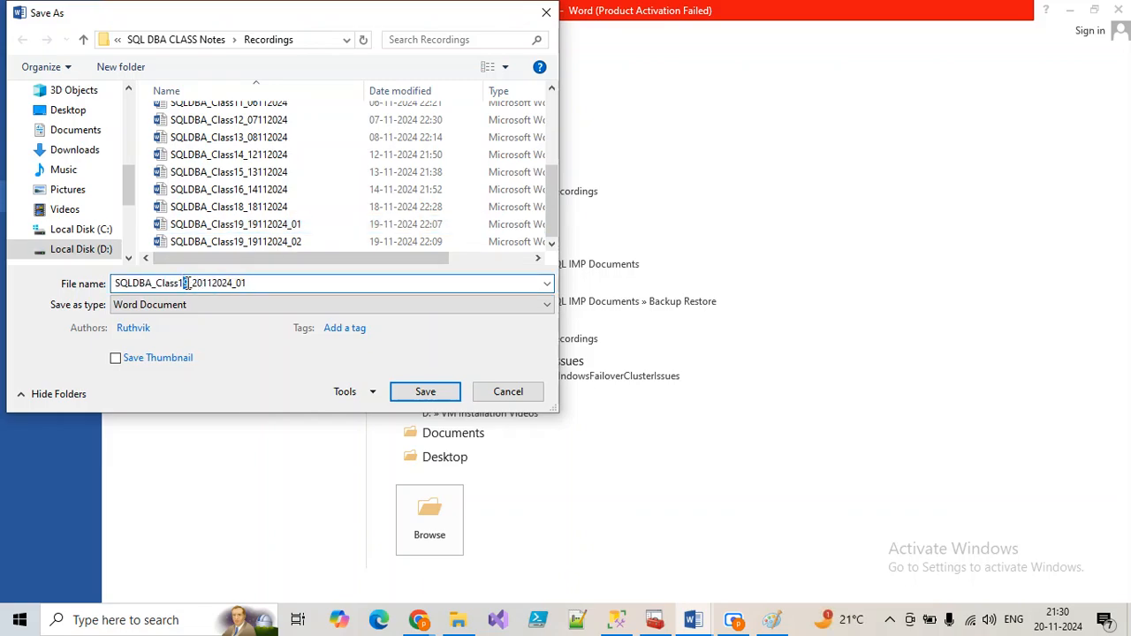
key("BackSpace")
key("BackSpace")
type("20")
left_click(421, 396)
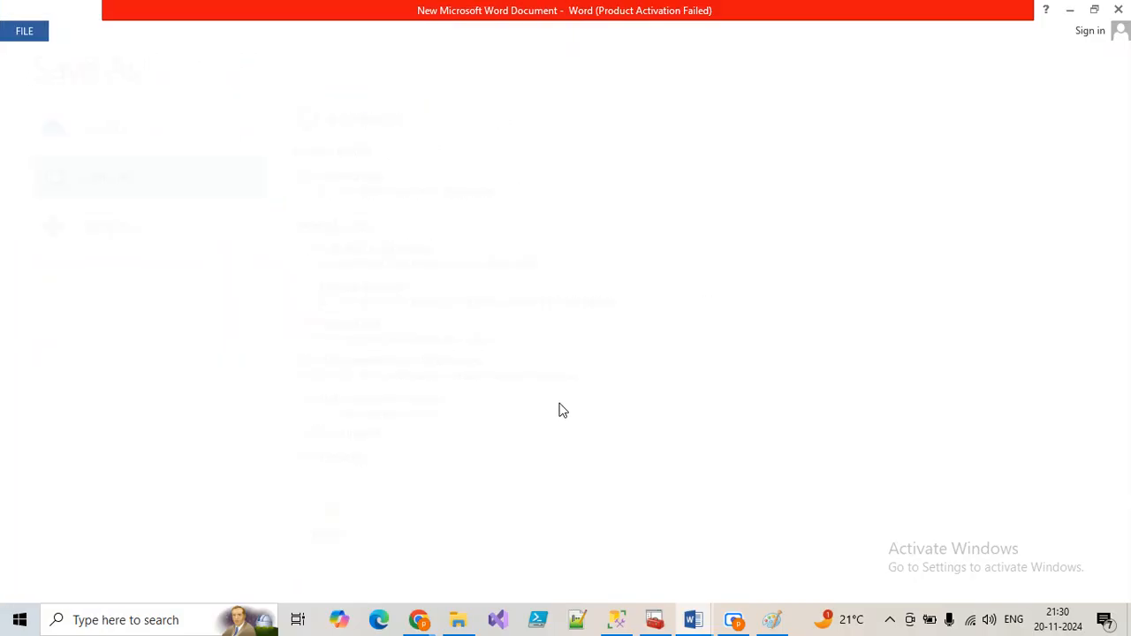
Close both Word documents, saving the log sequence notes and keeping the copied item, and delete New Microsoft Word Document from the Recordings folder
left_click(1119, 9)
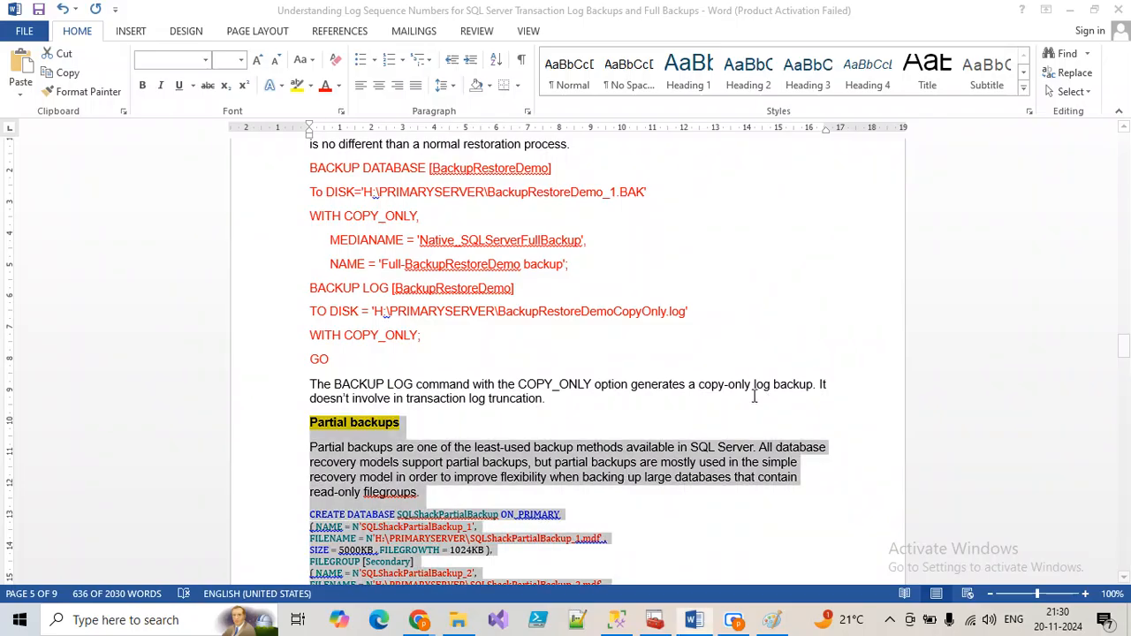
left_click(1118, 11)
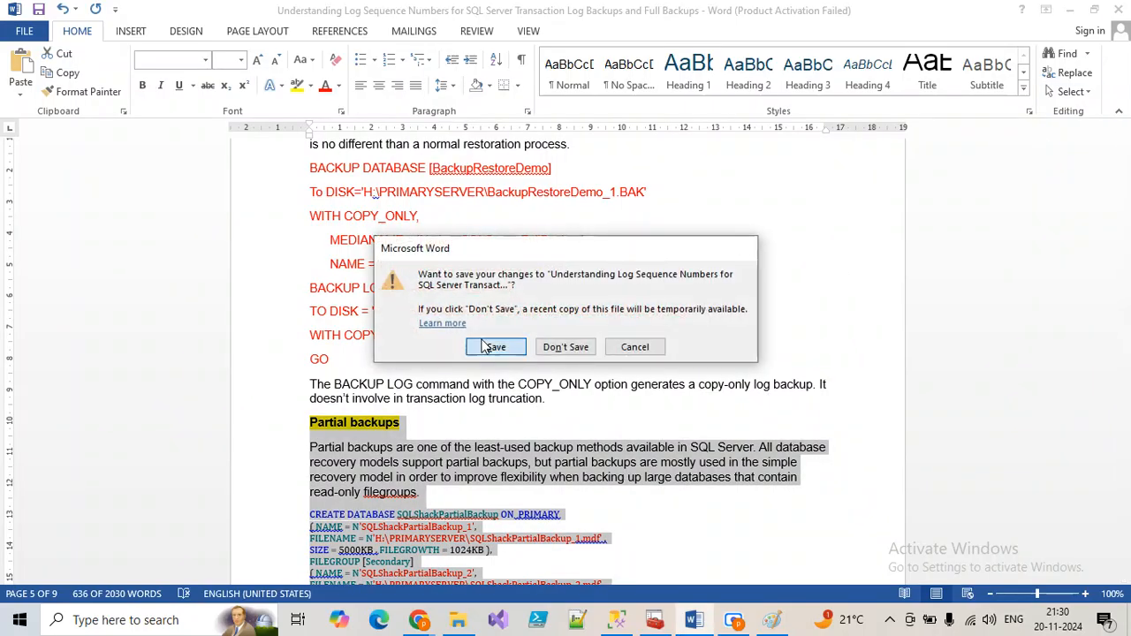
left_click(484, 346)
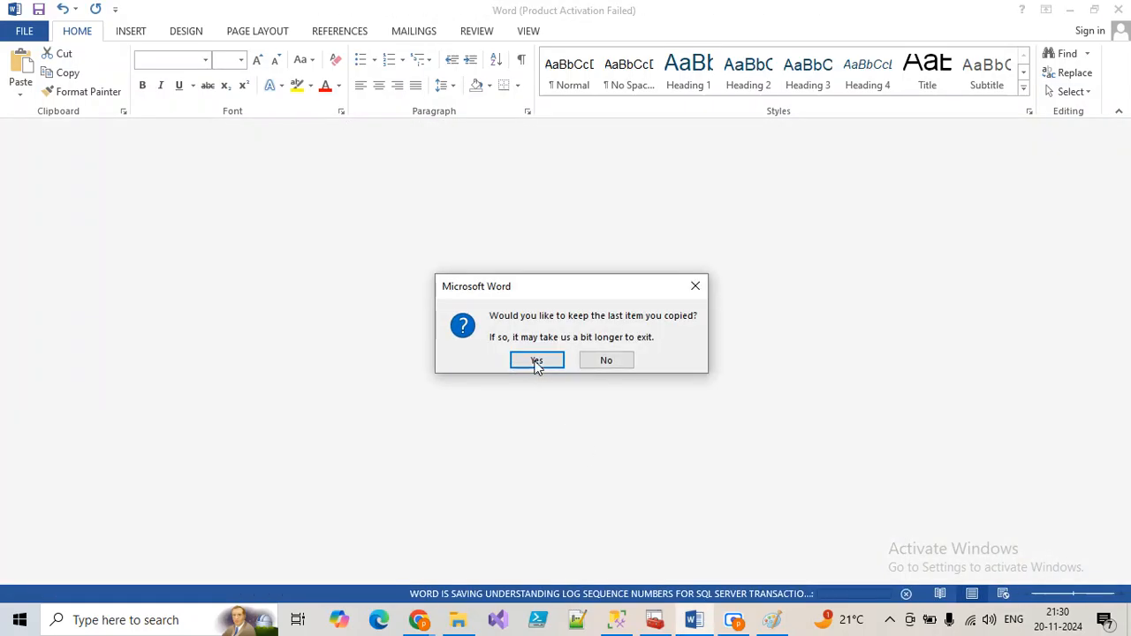
left_click(536, 364)
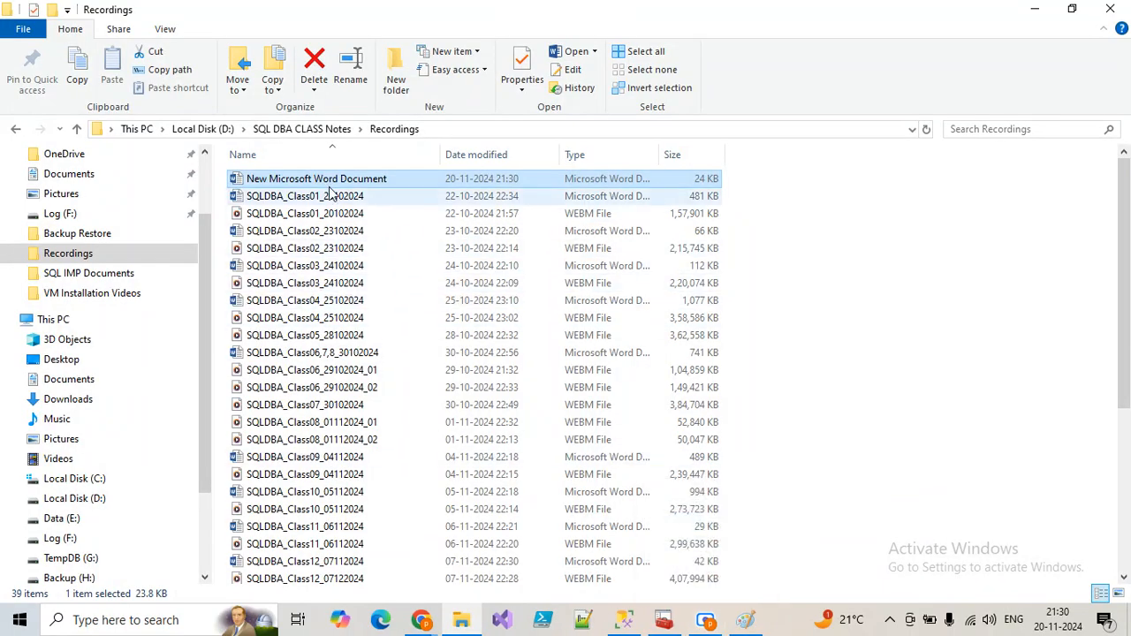
key("Delete")
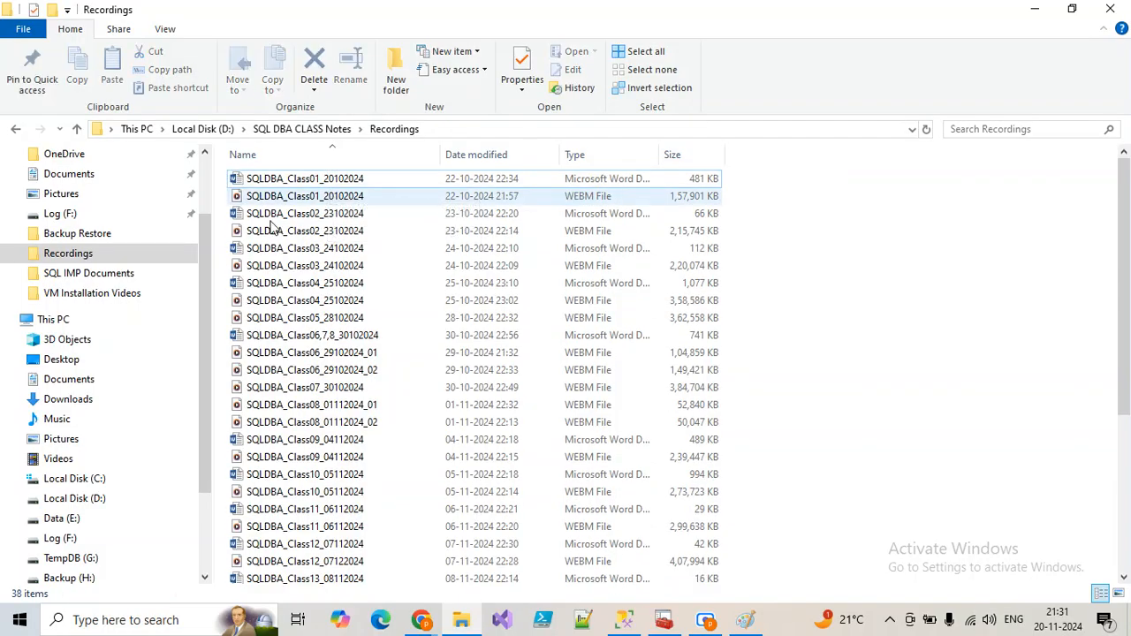
Open the Backup Restore Word document from D:\SQL DBA CLASS Notes\SQL IMP Documents\Backup Restore and dismiss the Office activation notice
left_click(69, 508)
double_click(325, 318)
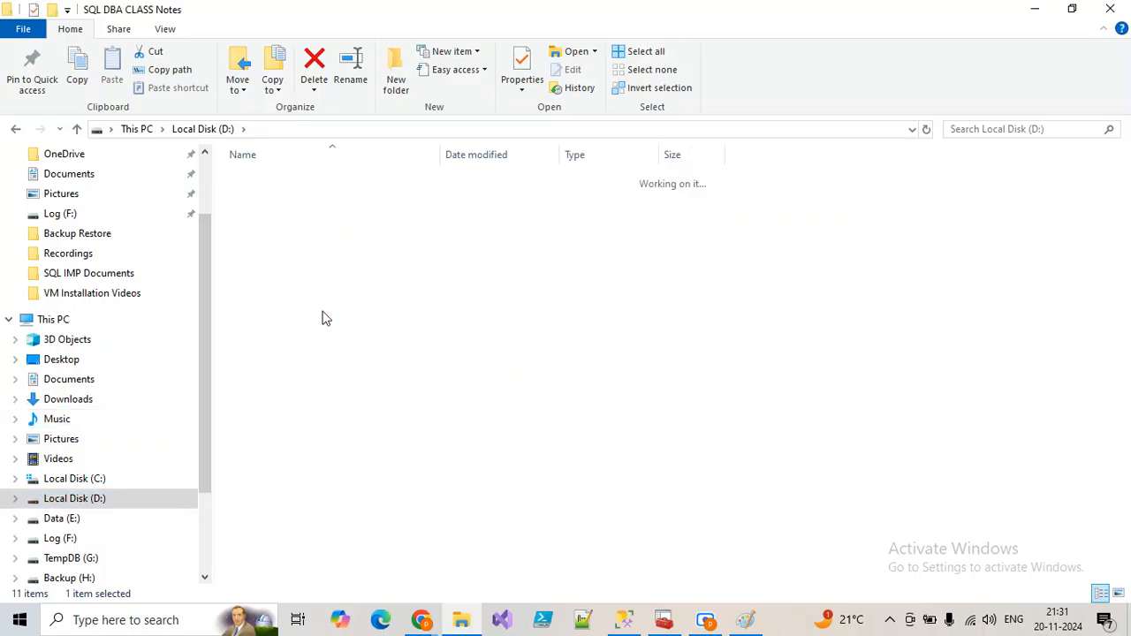
double_click(298, 286)
left_click(297, 285)
double_click(309, 475)
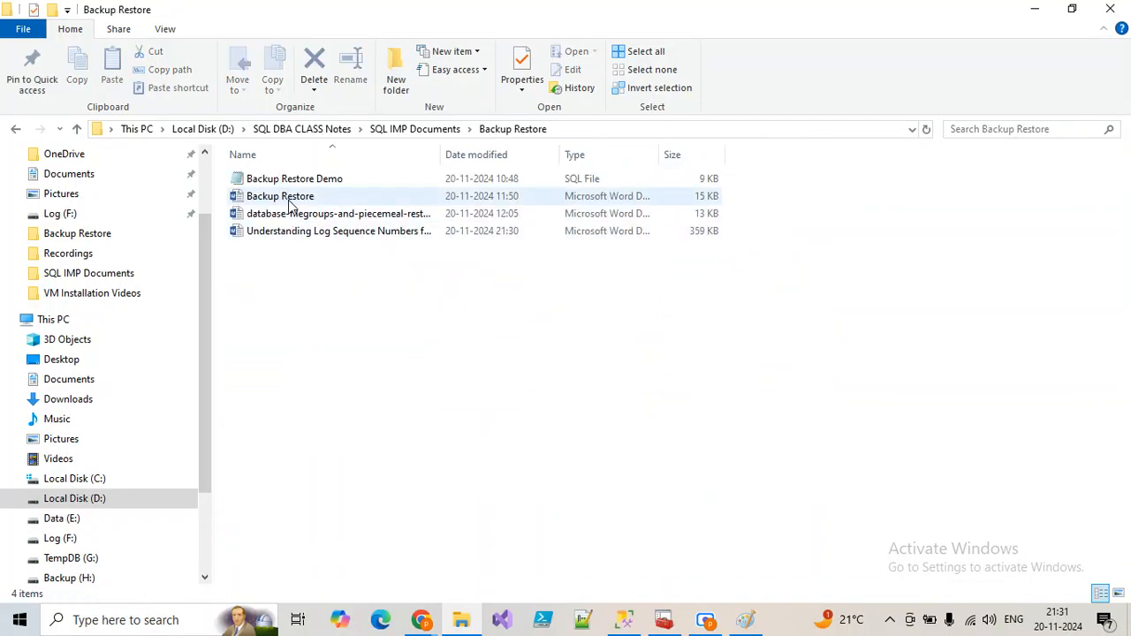
double_click(290, 203)
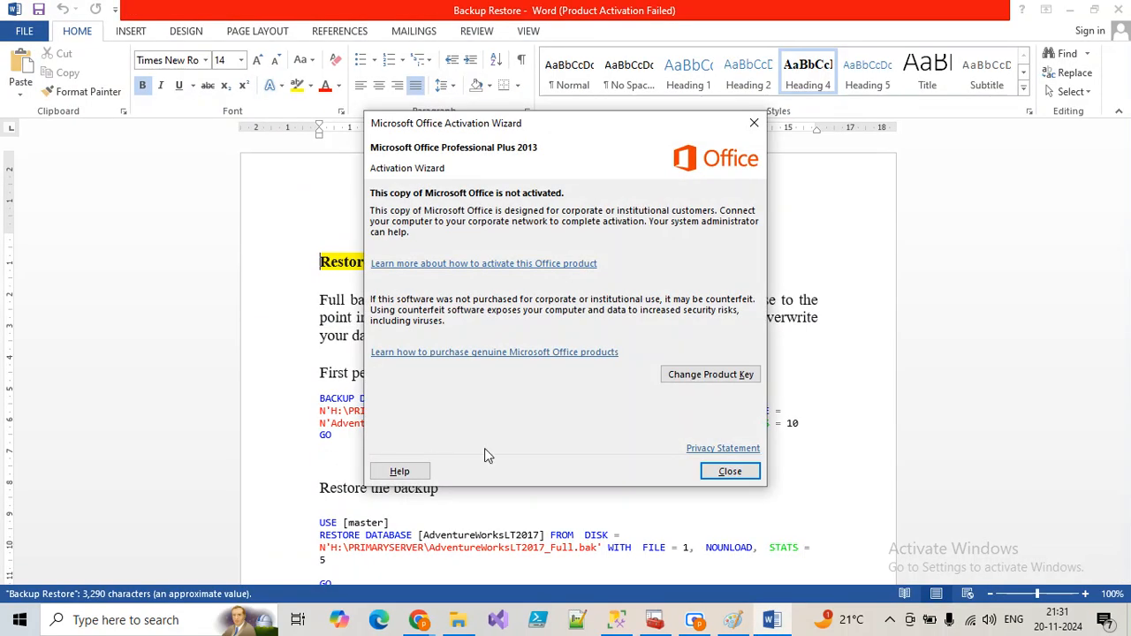
left_click(728, 471)
scroll(357, 352, "down", 2)
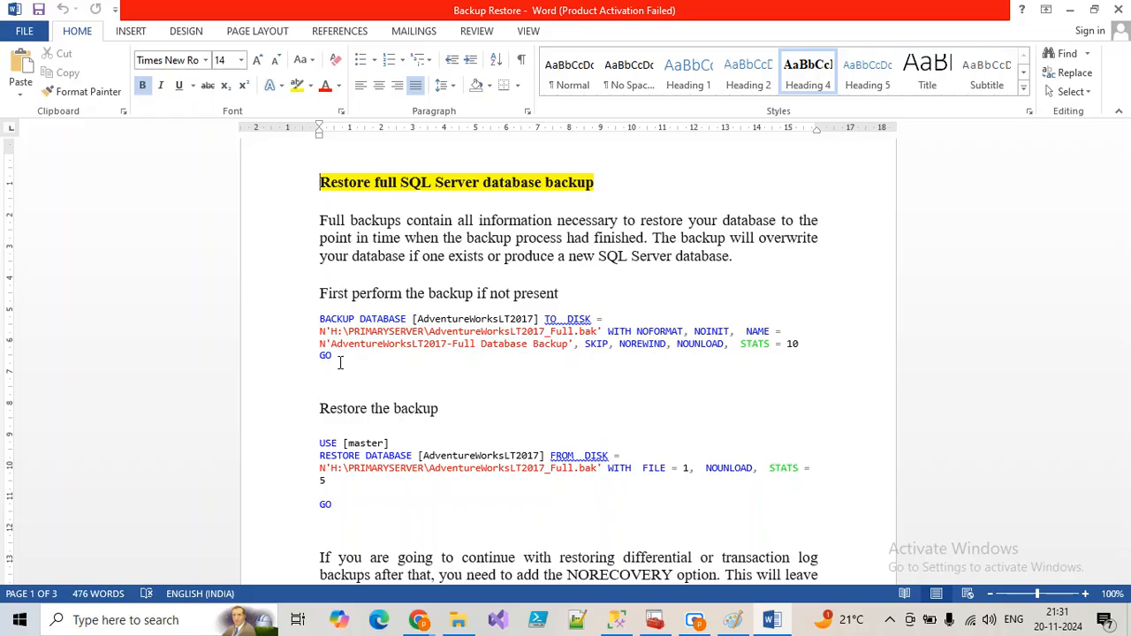
Switch to Paint, erase the entire old drawing from the canvas, and select the Text tool
left_click(734, 622)
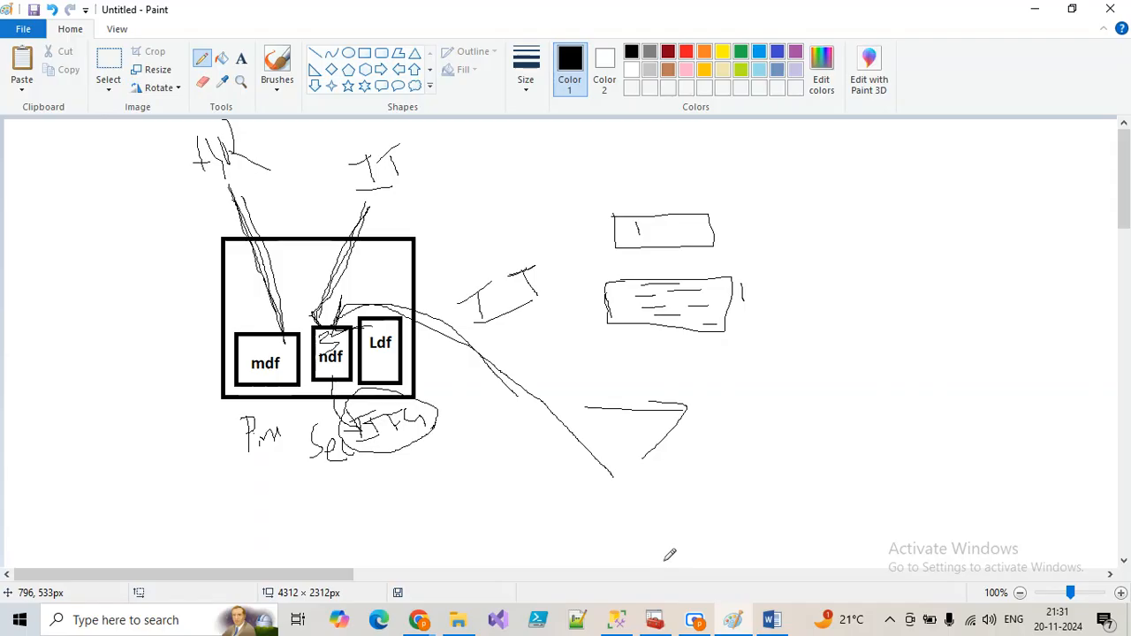
key("ctrl+a")
key("Delete")
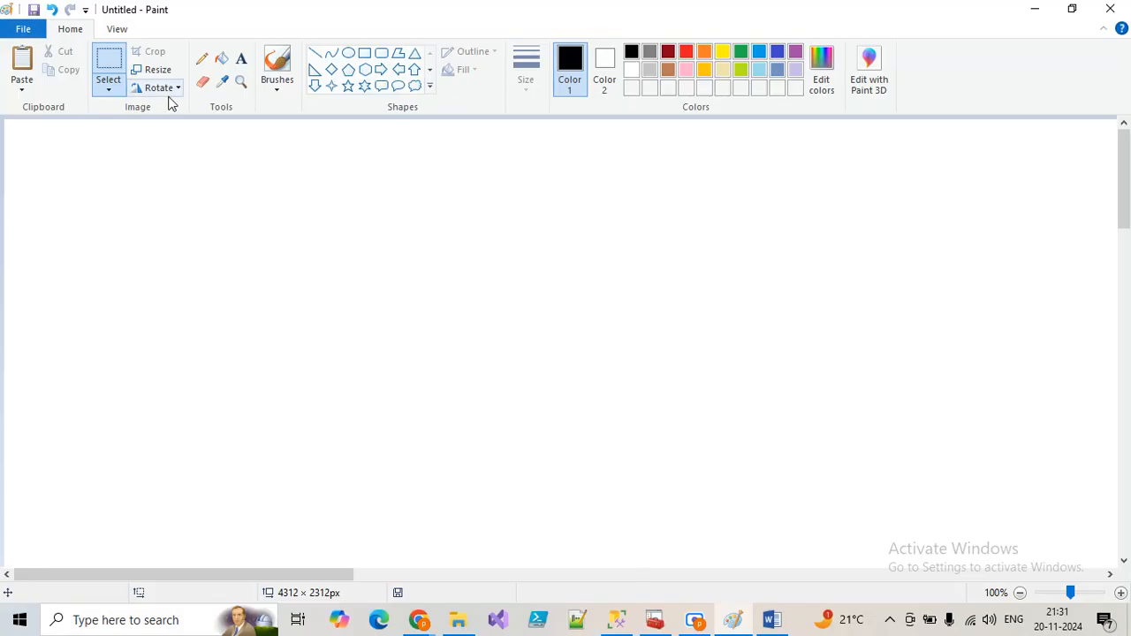
left_click(239, 65)
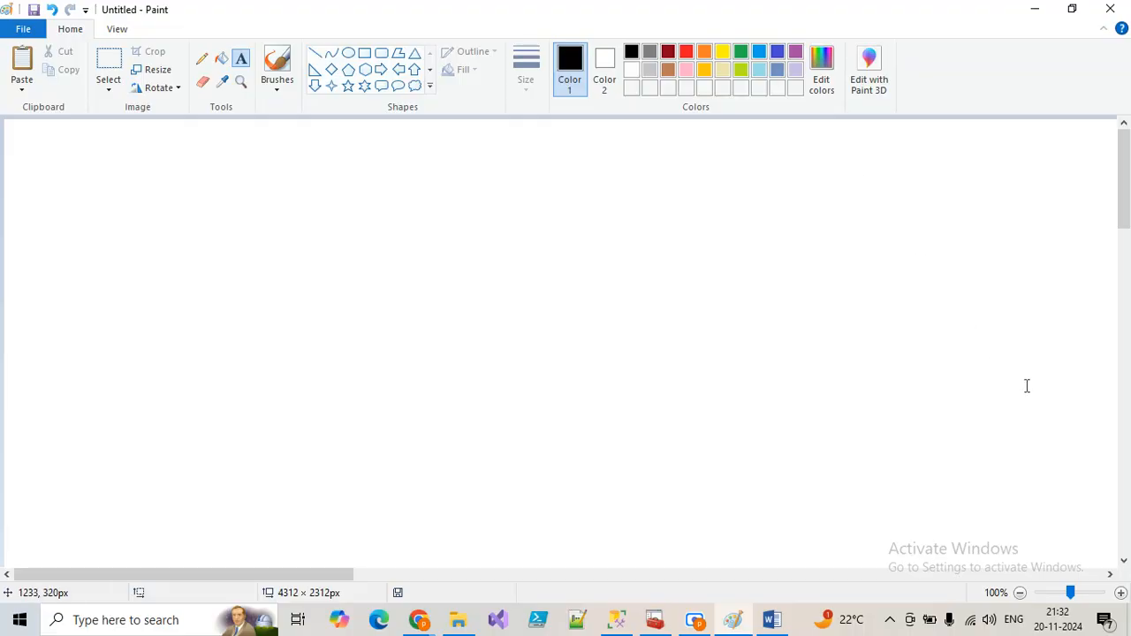
Switch to File Explorer and view the Backup (H:) drive where the PRIMARYSERVER backup folder is stored
mouse_move(469, 618)
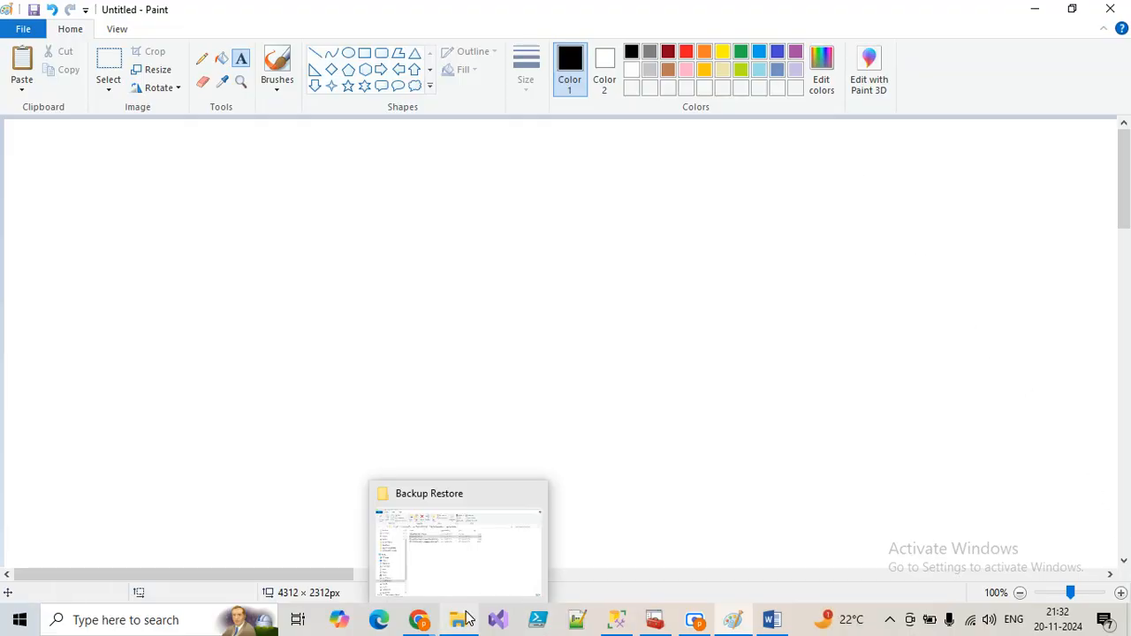
left_click(484, 556)
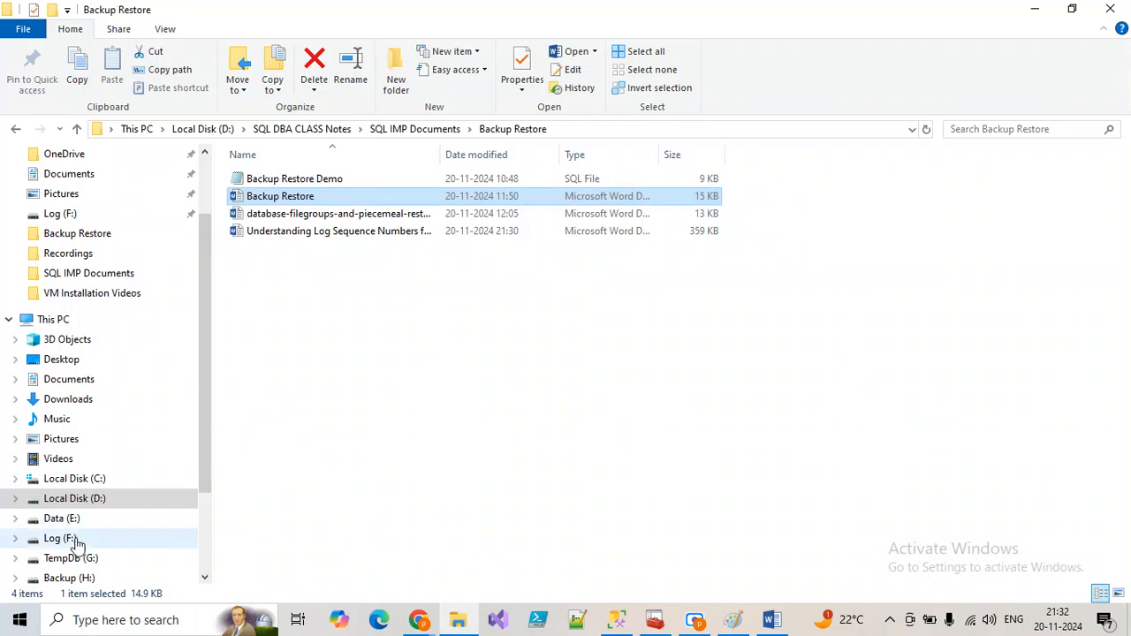
left_click(81, 576)
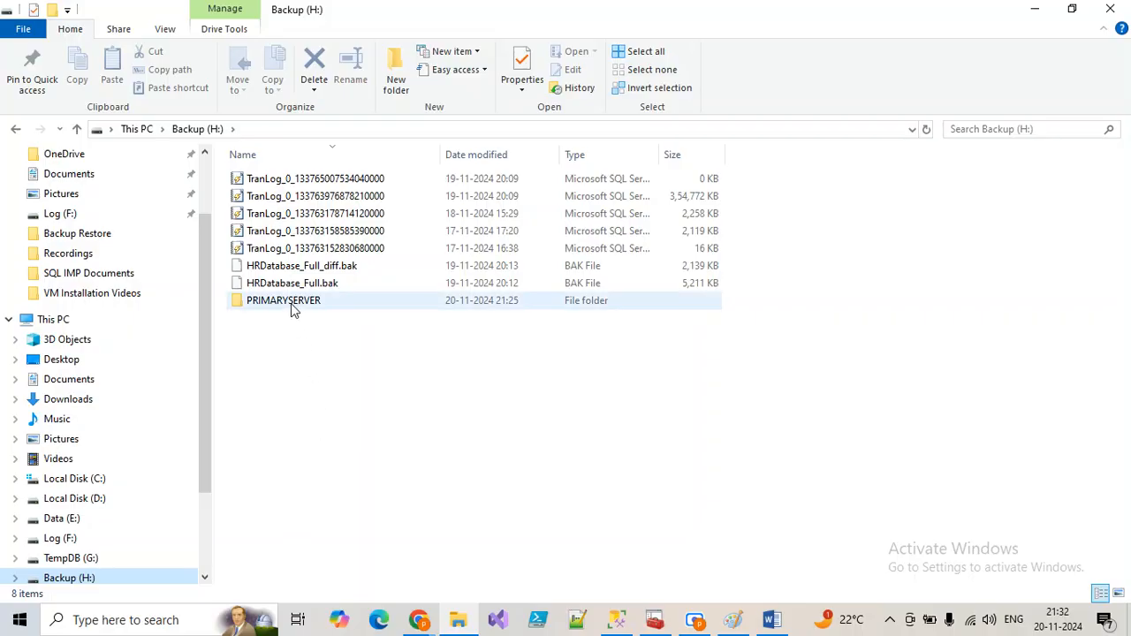
mouse_move(291, 303)
Switch back to Paint and handwrite "CH" with the Pencil, with an arrow leading to a circled "Backup" label
left_click(733, 619)
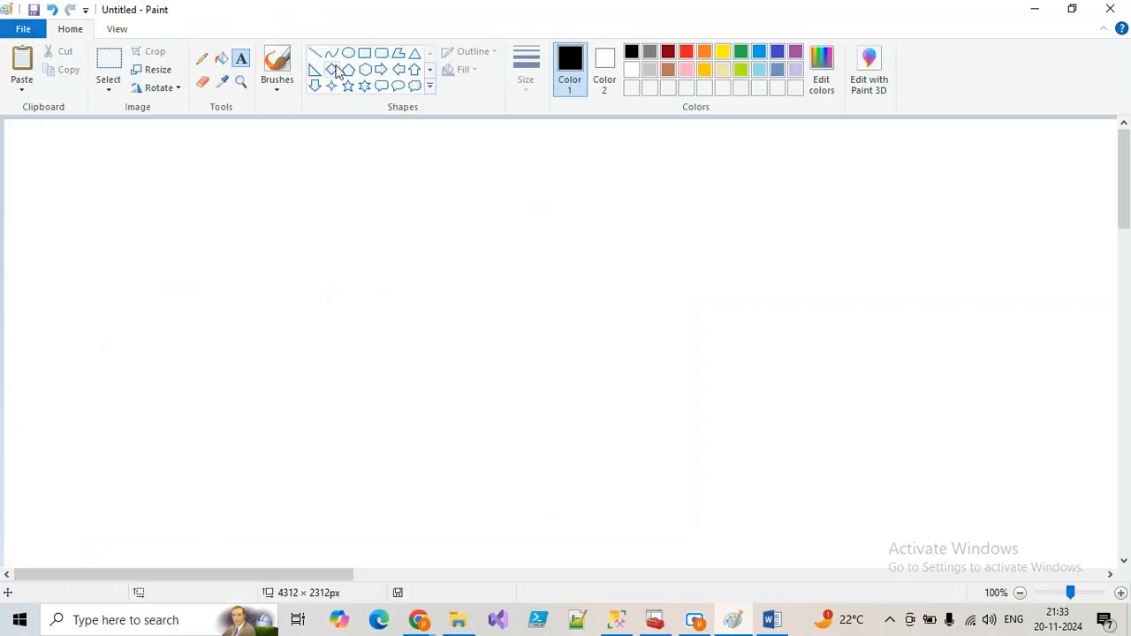
left_click(203, 60)
left_click_drag(198, 171, 201, 231)
mouse_move(240, 165)
left_mouse_down()
mouse_move(229, 219)
mouse_move(270, 198)
left_mouse_up()
left_click_drag(267, 174, 255, 263)
mouse_move(298, 220)
left_mouse_down()
mouse_move(455, 192)
mouse_move(489, 202)
mouse_move(460, 227)
left_mouse_up()
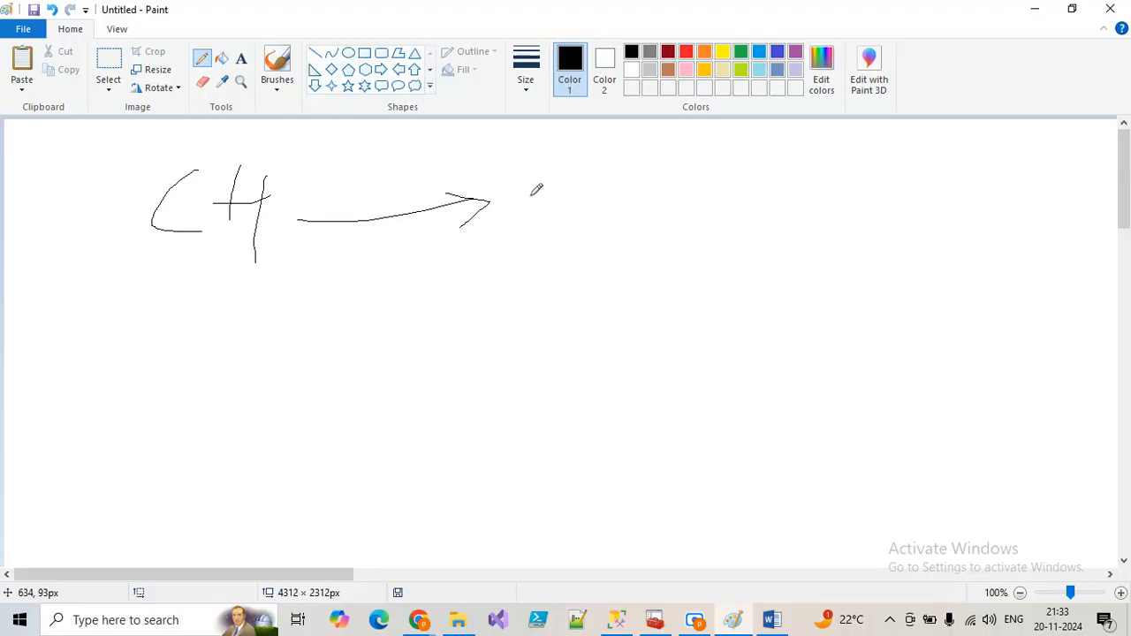
mouse_move(532, 187)
left_mouse_down()
mouse_move(535, 232)
mouse_move(548, 174)
mouse_move(545, 244)
left_mouse_up()
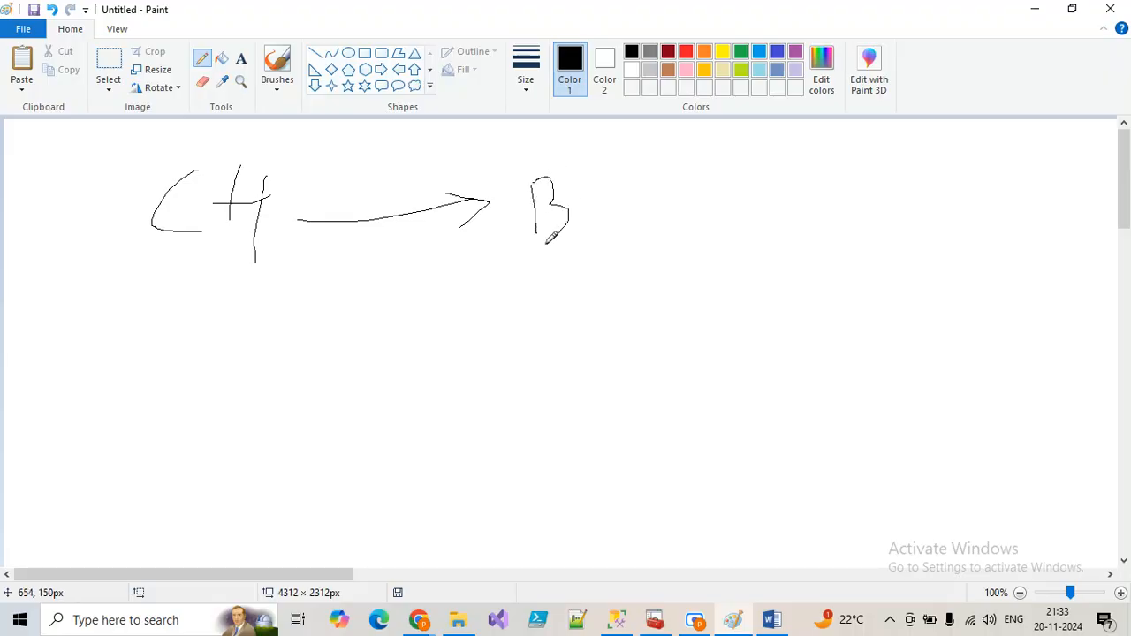
mouse_move(591, 213)
left_mouse_down()
mouse_move(644, 161)
mouse_move(662, 172)
mouse_move(712, 123)
left_mouse_up()
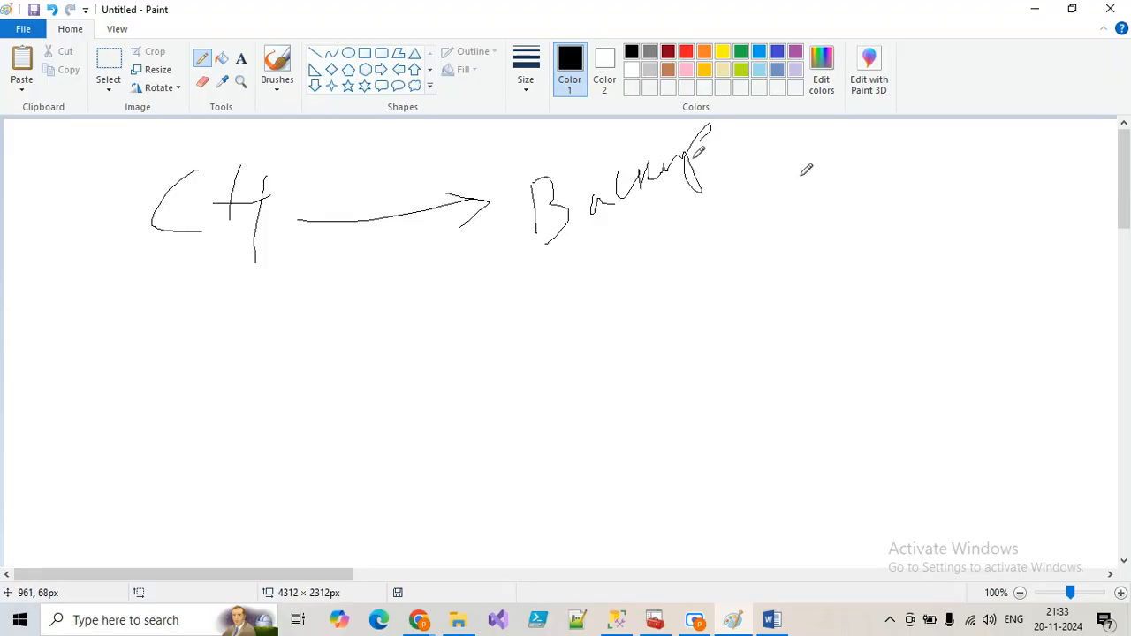
mouse_move(691, 228)
left_mouse_down()
mouse_move(689, 124)
mouse_move(502, 195)
mouse_move(559, 240)
mouse_move(702, 226)
left_mouse_up()
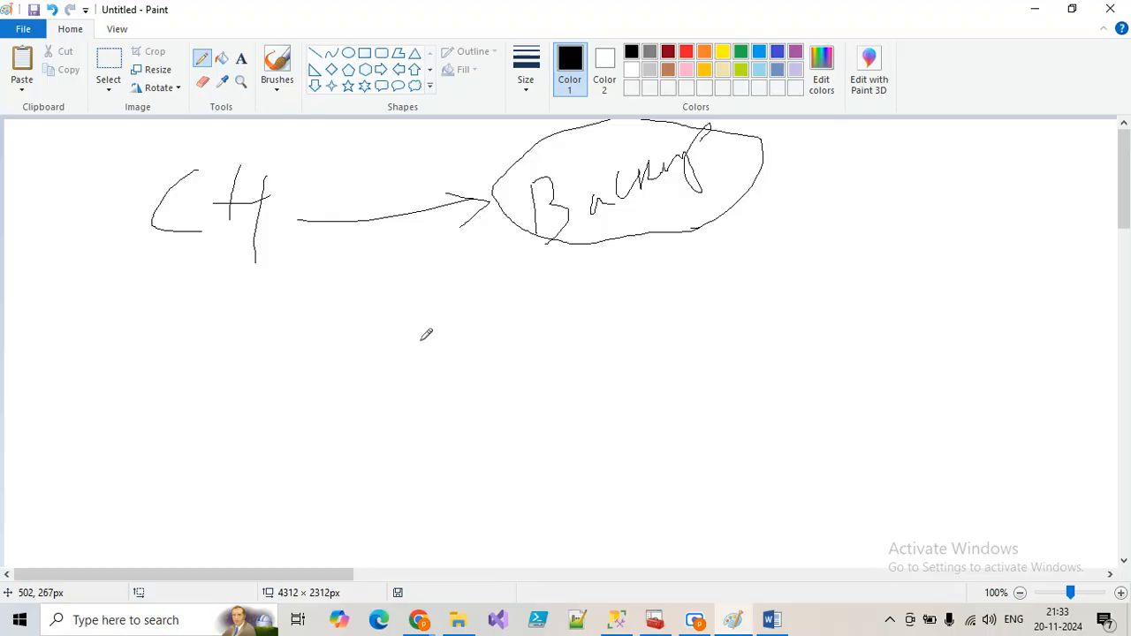
Draw branches under "CH" to handwritten "Task1" and "Task2", add marks beside them, circle Task1, and extend its check mark into an arrow
left_click_drag(221, 276, 216, 348)
mouse_move(220, 305)
left_mouse_down()
mouse_move(279, 299)
mouse_move(270, 307)
left_mouse_up()
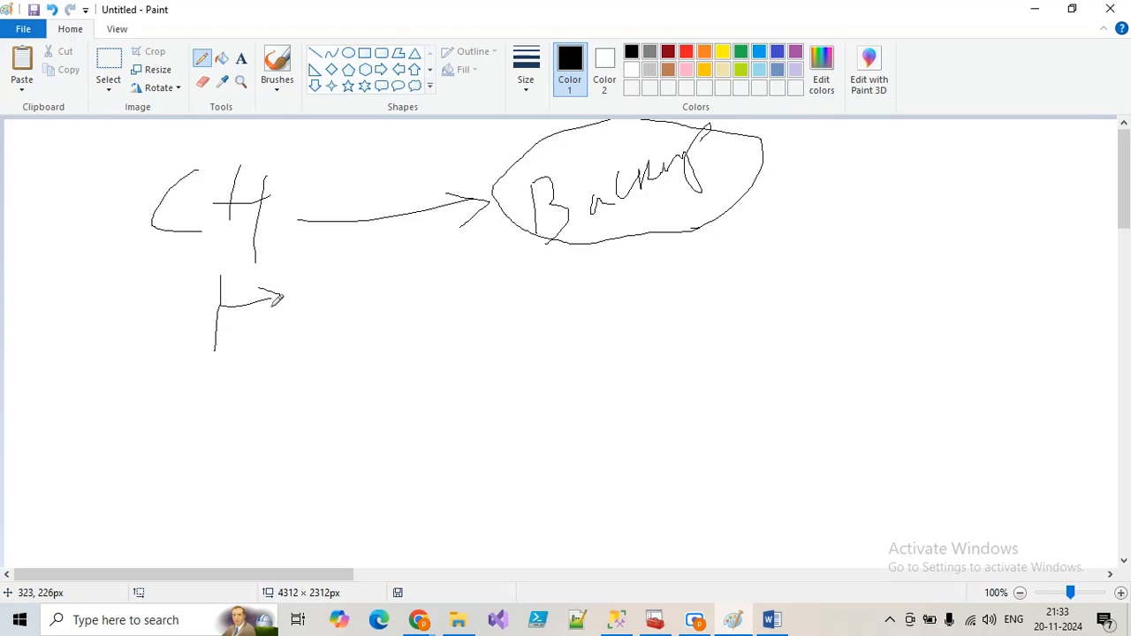
mouse_move(300, 272)
left_mouse_down()
mouse_move(301, 297)
mouse_move(312, 269)
mouse_move(317, 287)
mouse_move(341, 293)
left_mouse_up()
mouse_move(346, 246)
left_mouse_down()
mouse_move(348, 284)
mouse_move(348, 269)
mouse_move(377, 276)
left_mouse_up()
mouse_move(216, 351)
left_mouse_down()
mouse_move(293, 345)
mouse_move(271, 362)
left_mouse_up()
mouse_move(320, 332)
left_mouse_down()
mouse_move(320, 359)
mouse_move(347, 336)
mouse_move(365, 353)
left_mouse_up()
mouse_move(362, 311)
left_mouse_down()
mouse_move(362, 346)
mouse_move(389, 316)
mouse_move(411, 324)
left_mouse_up()
left_click_drag(409, 254, 426, 265)
left_click_drag(430, 311, 432, 345)
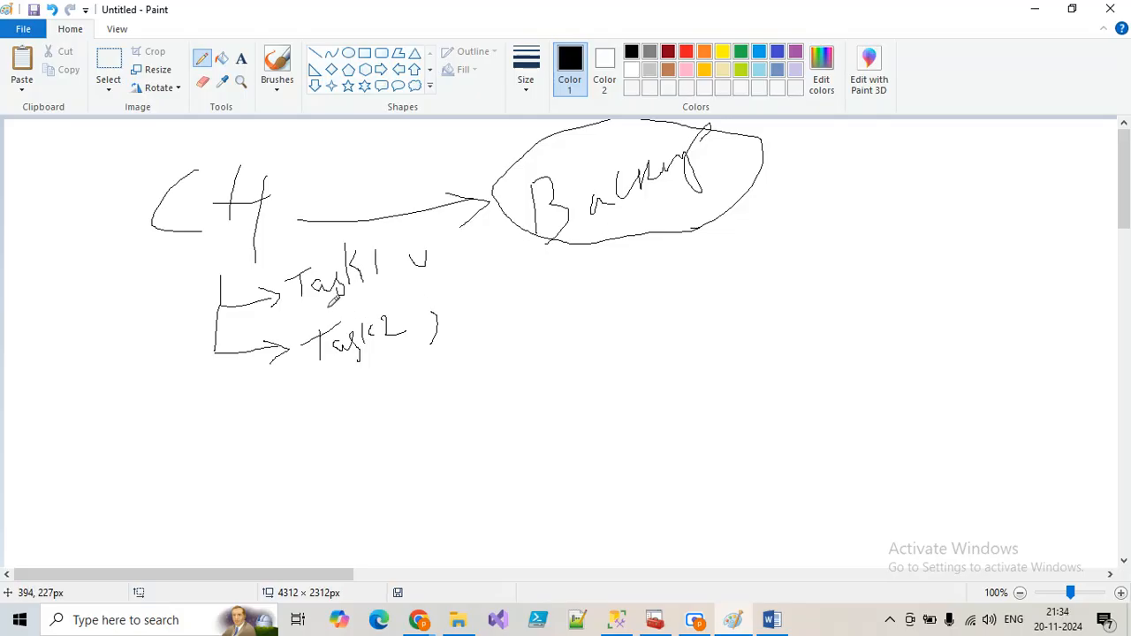
mouse_move(328, 308)
left_mouse_down()
mouse_move(394, 280)
mouse_move(367, 222)
mouse_move(284, 236)
mouse_move(328, 309)
mouse_move(366, 296)
left_mouse_up()
mouse_move(415, 262)
left_mouse_down()
mouse_move(478, 237)
mouse_move(475, 271)
left_mouse_up()
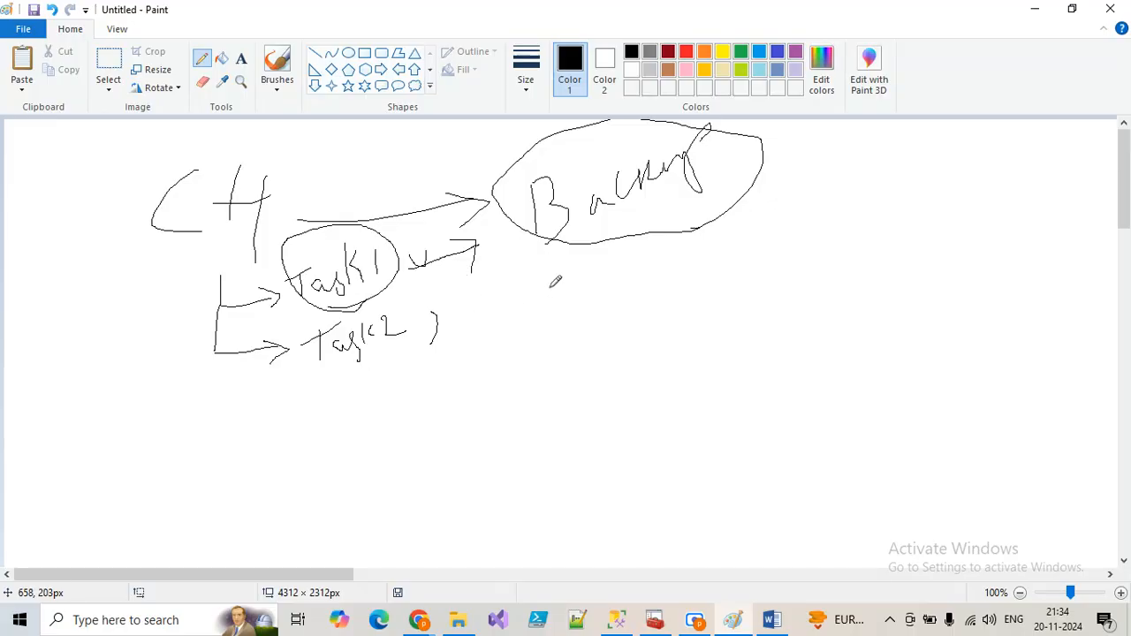
Handwrite "15days", "Ba" and "DB" beside the task branches, circle "15days", and draw two long arrows from it to the Backup label
mouse_move(99, 435)
left_mouse_down()
mouse_move(109, 460)
mouse_move(131, 430)
mouse_move(121, 459)
mouse_move(144, 403)
mouse_move(186, 411)
mouse_move(182, 399)
mouse_move(202, 386)
mouse_move(213, 404)
left_mouse_up()
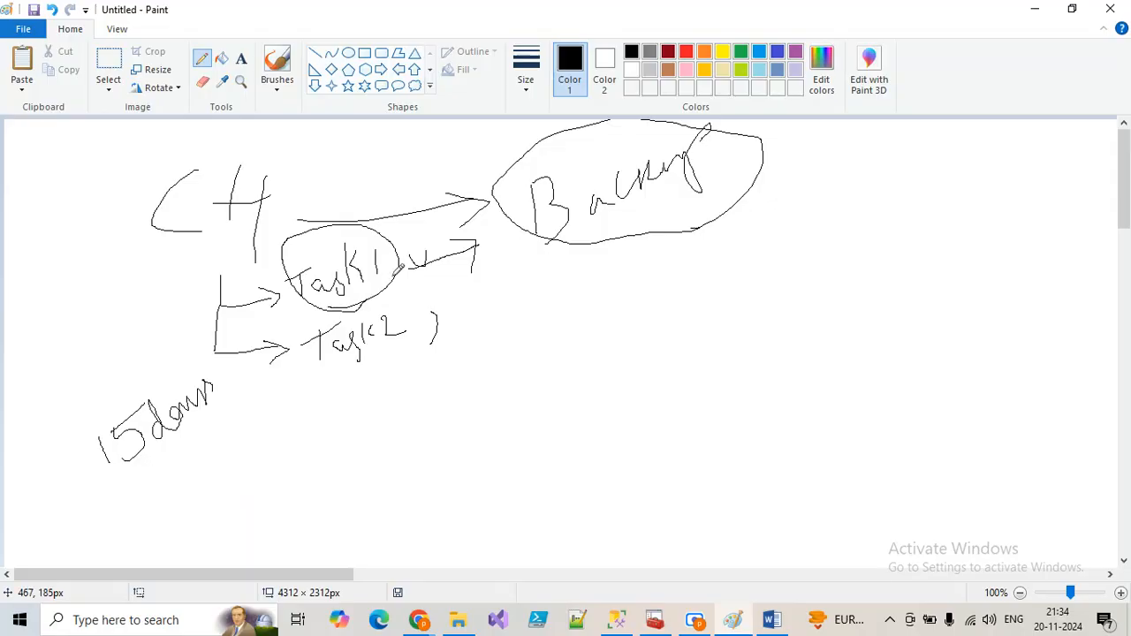
mouse_move(103, 285)
left_mouse_down()
mouse_move(127, 306)
mouse_move(122, 273)
mouse_move(192, 297)
left_mouse_up()
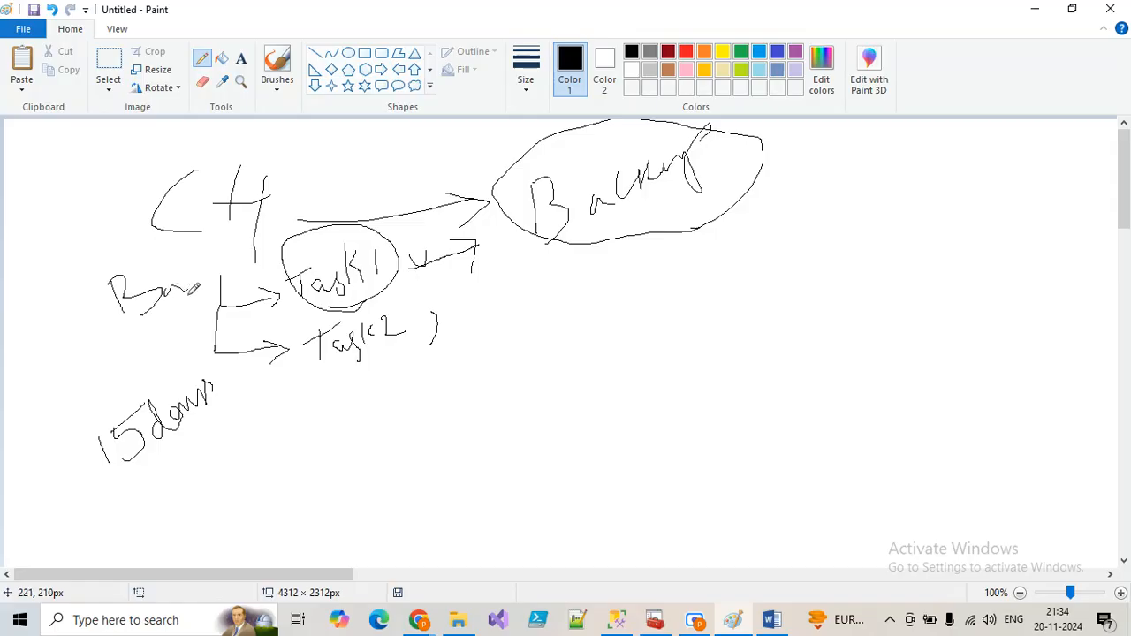
mouse_move(159, 350)
left_mouse_down()
mouse_move(178, 362)
mouse_move(161, 372)
left_mouse_up()
left_click_drag(179, 332, 184, 353)
left_click_drag(179, 333, 186, 351)
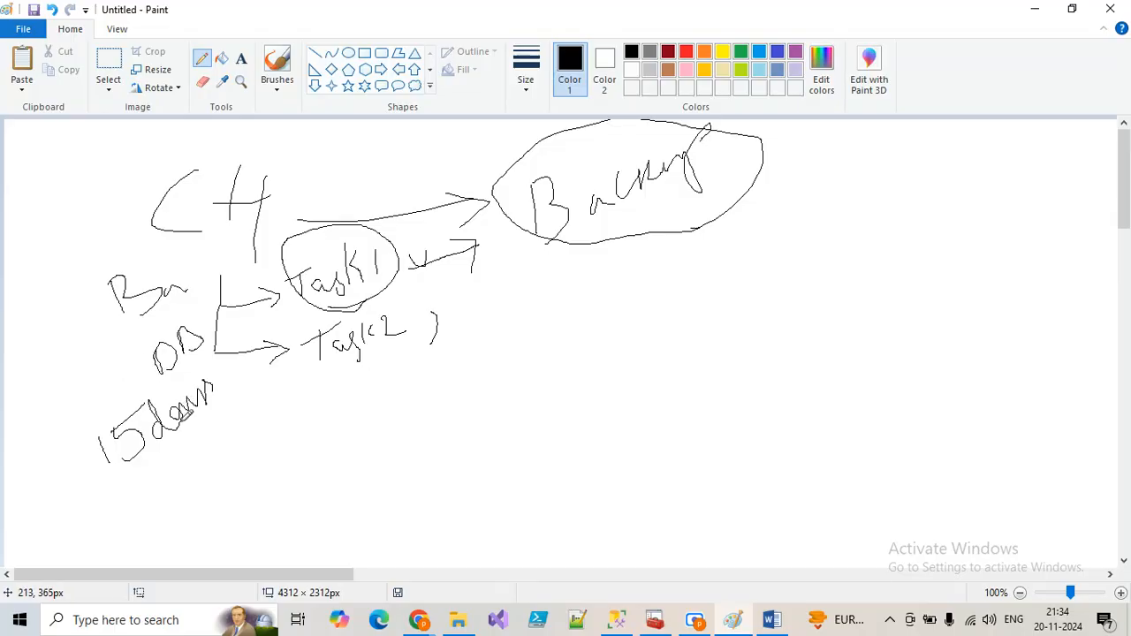
mouse_move(139, 462)
left_mouse_down()
mouse_move(211, 418)
mouse_move(232, 364)
mouse_move(113, 387)
mouse_move(73, 453)
mouse_move(144, 468)
left_mouse_up()
mouse_move(232, 398)
left_mouse_down()
mouse_move(362, 397)
mouse_move(555, 248)
mouse_move(533, 257)
mouse_move(553, 274)
left_mouse_up()
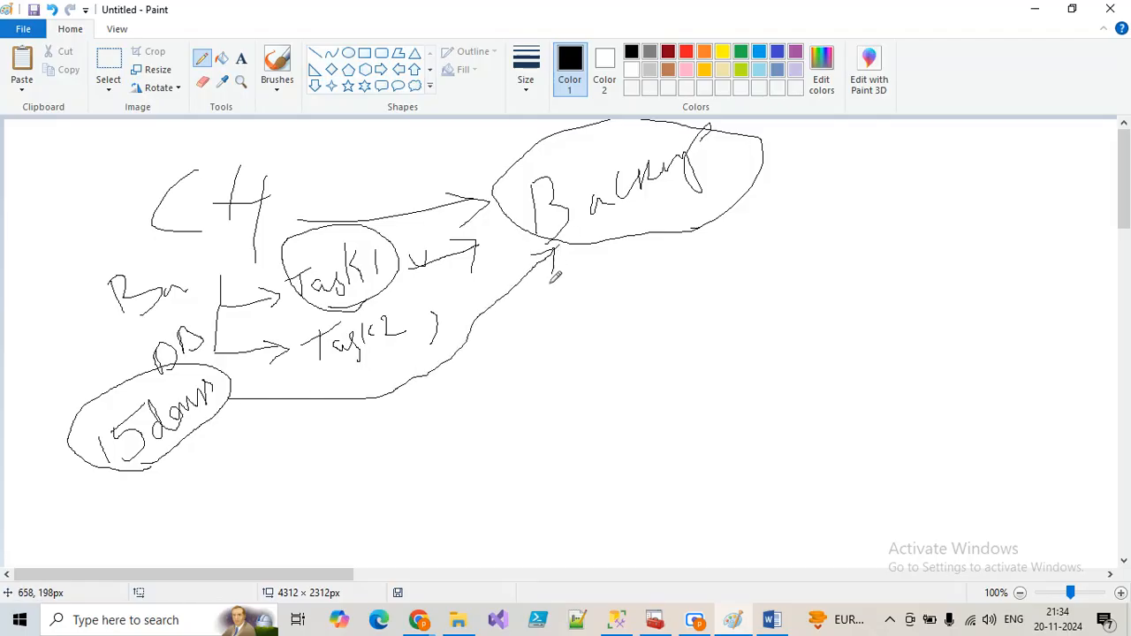
mouse_move(165, 350)
left_mouse_down()
mouse_move(39, 446)
mouse_move(309, 459)
mouse_move(534, 290)
mouse_move(554, 251)
mouse_move(533, 258)
mouse_move(553, 309)
left_mouse_up()
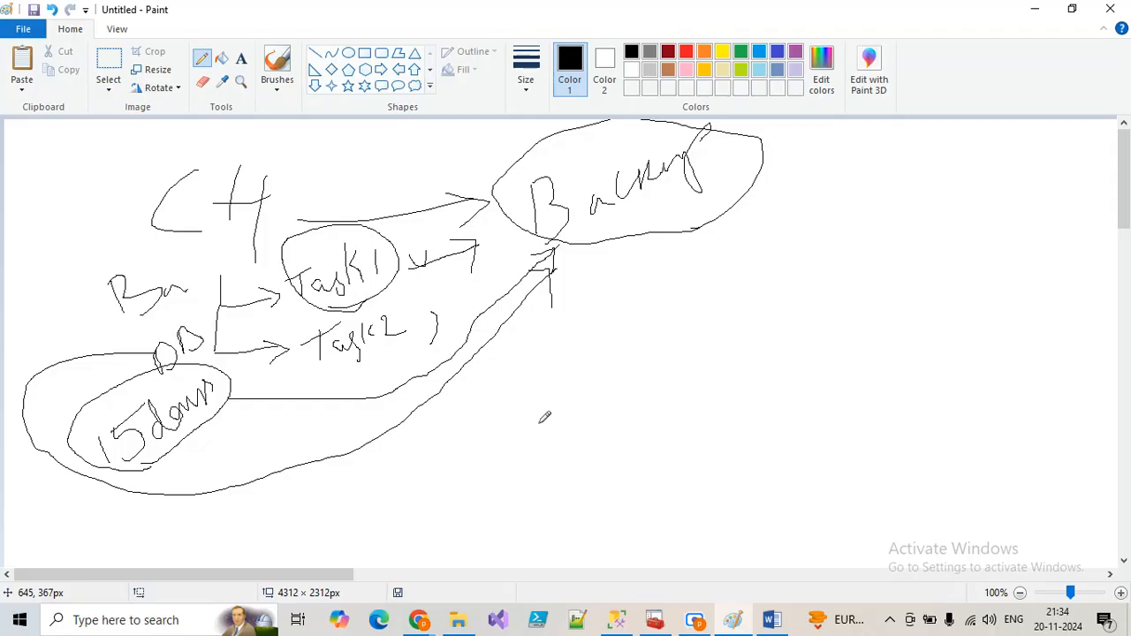
Handwrite "Re" below Backup, sketch a circle enclosing small shapes with an arrow to "50days", and strike through that label
mouse_move(562, 344)
left_mouse_down()
mouse_move(570, 369)
mouse_move(561, 344)
mouse_move(571, 368)
mouse_move(602, 364)
left_mouse_up()
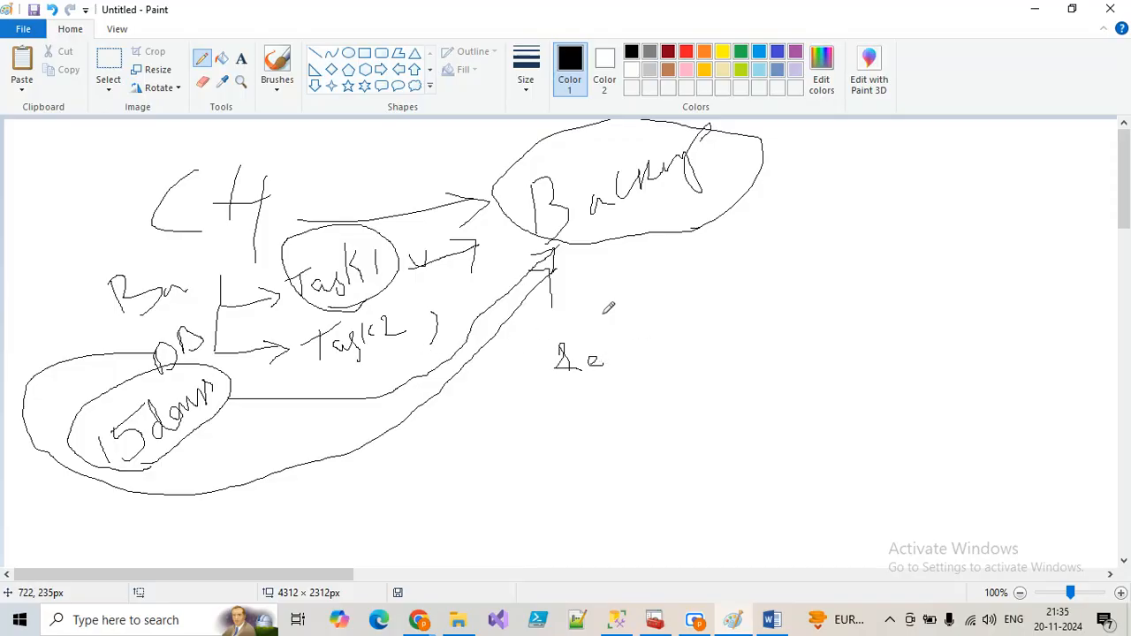
mouse_move(607, 304)
left_mouse_down()
mouse_move(647, 311)
mouse_move(624, 341)
left_mouse_up()
mouse_move(673, 281)
left_mouse_down()
mouse_move(609, 304)
mouse_move(702, 334)
mouse_move(683, 254)
mouse_move(734, 260)
mouse_move(785, 230)
mouse_move(771, 259)
left_mouse_up()
mouse_move(783, 221)
left_mouse_down()
mouse_move(782, 235)
mouse_move(795, 205)
mouse_move(806, 210)
mouse_move(819, 189)
mouse_move(864, 196)
mouse_move(799, 226)
left_mouse_up()
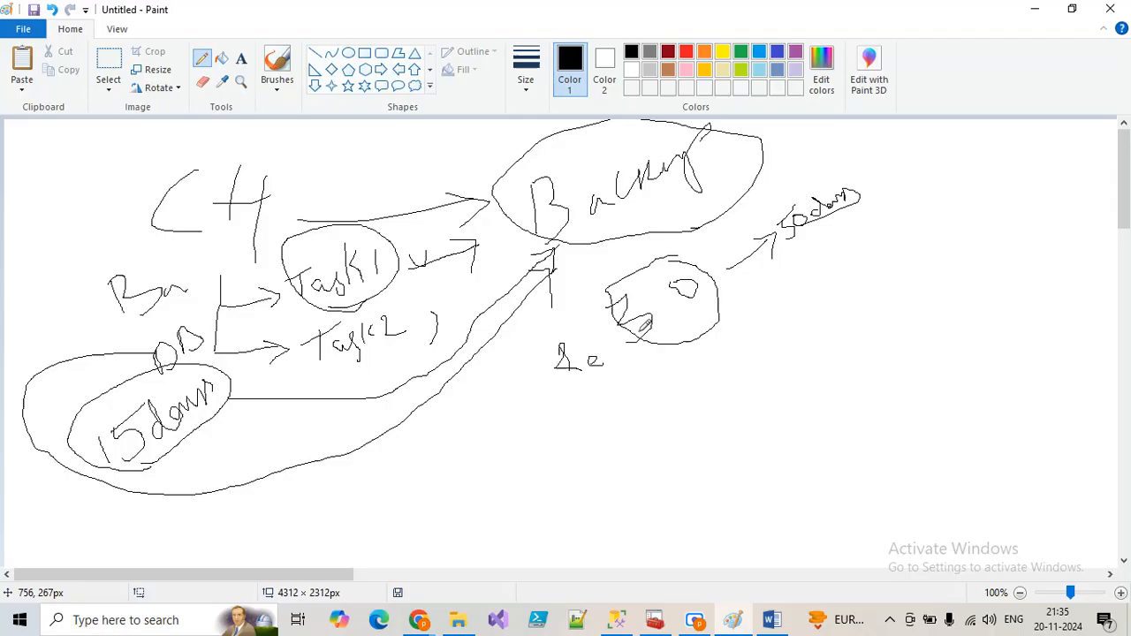
left_click_drag(794, 180, 835, 212)
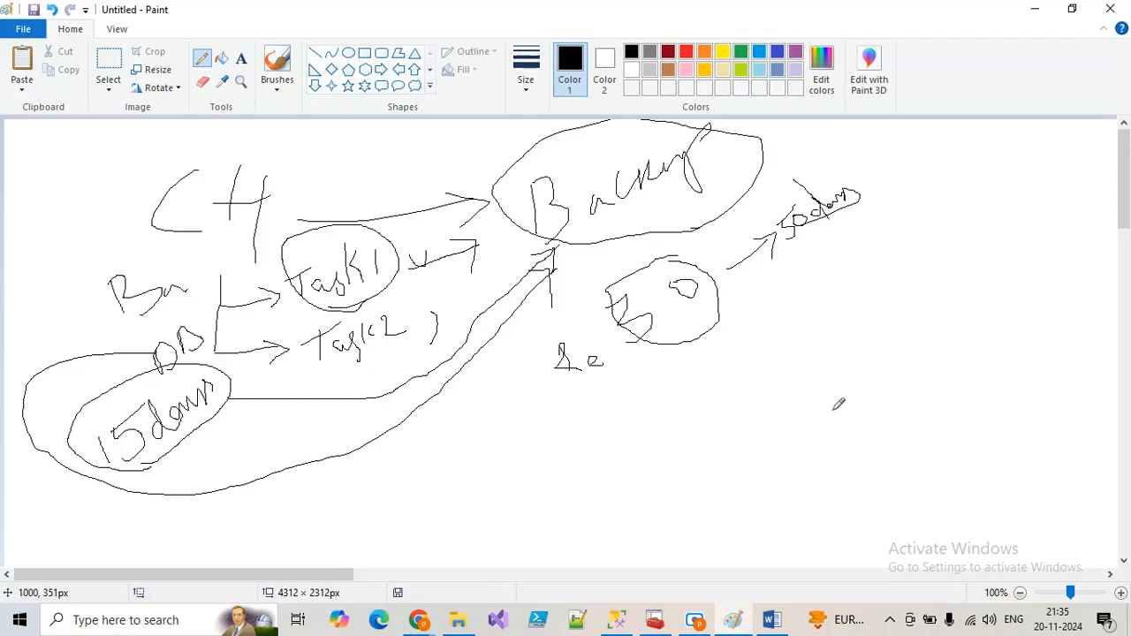
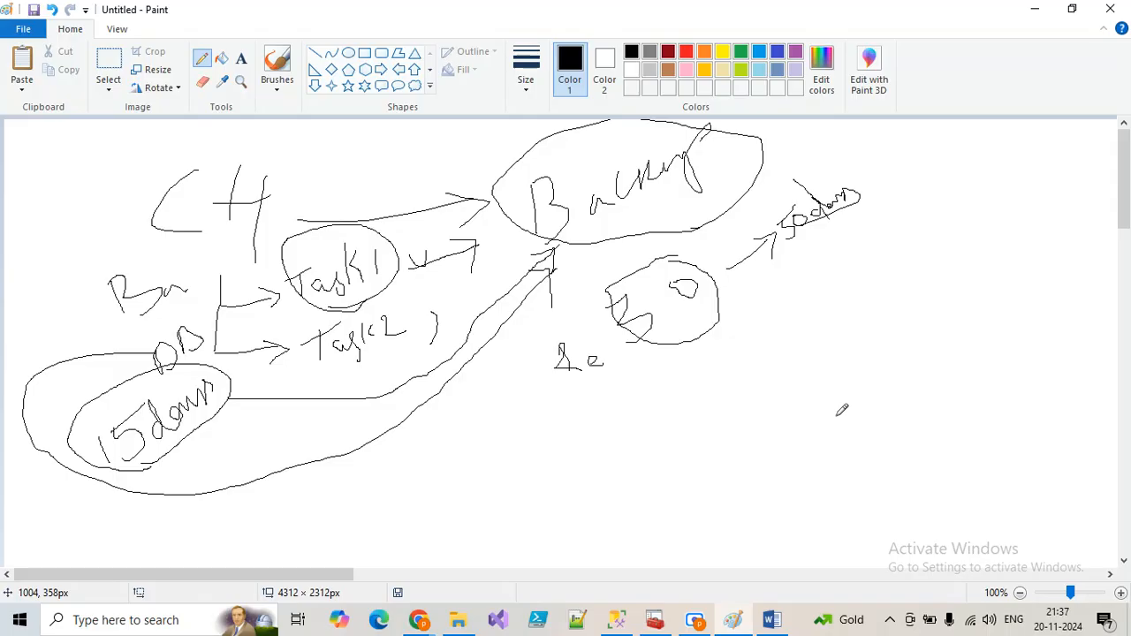
Erase the entire sketch from the Paint canvas and switch to the Backup Restore notes in Word
key("ctrl+a")
key("Delete")
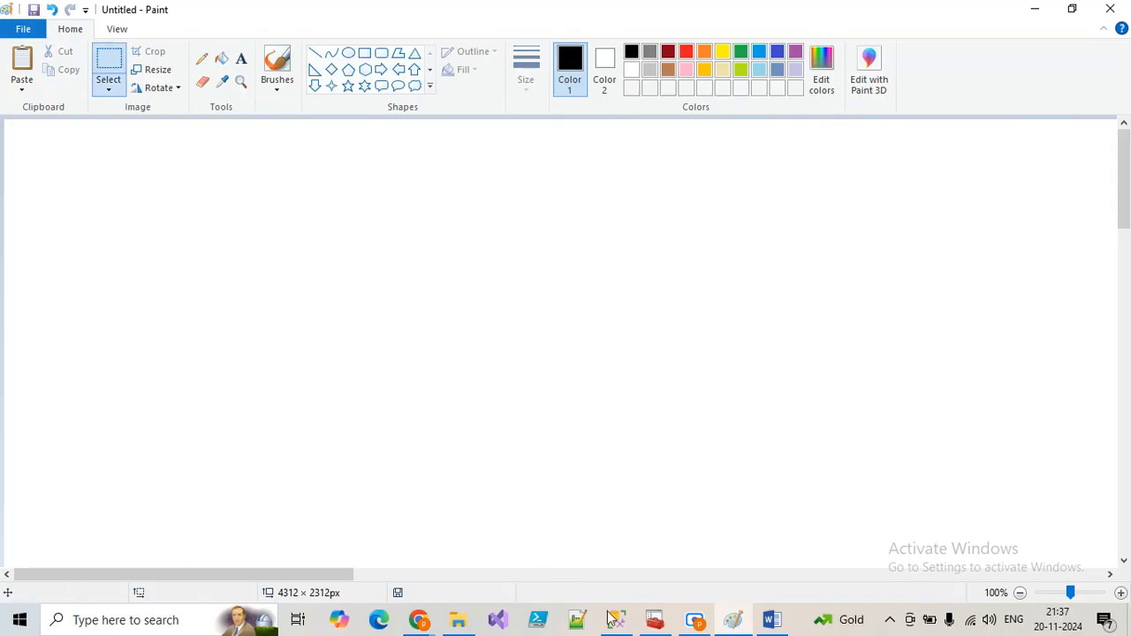
left_click(629, 625)
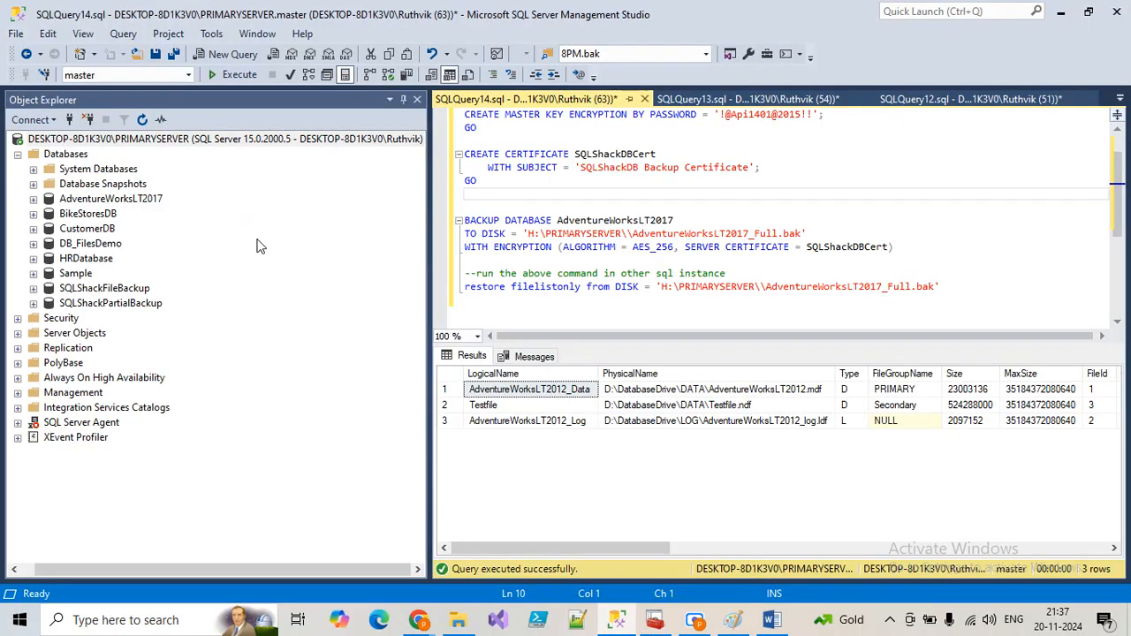
left_click(765, 619)
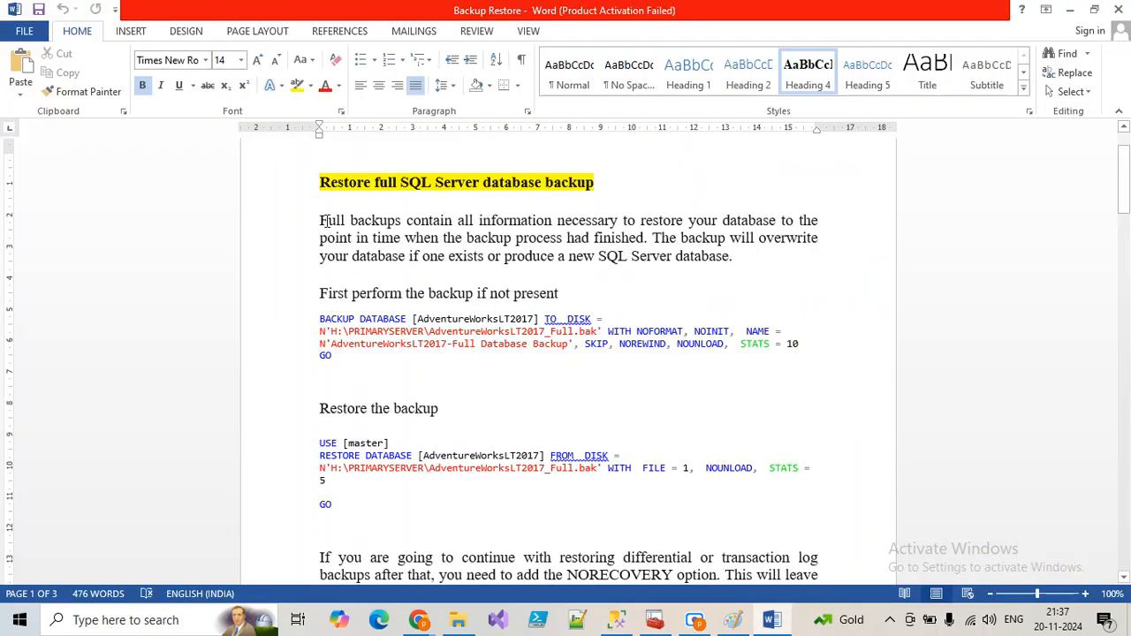
Read the paragraph under "Restore full SQL Server database backup", highlighting the parts on overwriting an existing database or producing a new one
left_click_drag(321, 221, 754, 256)
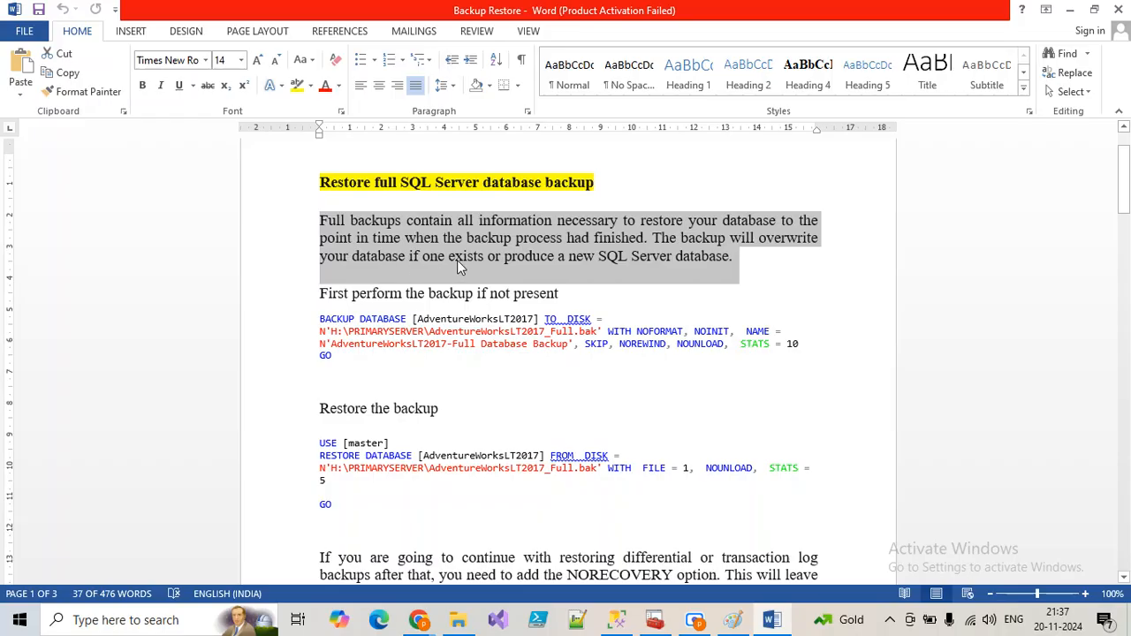
left_click(488, 262)
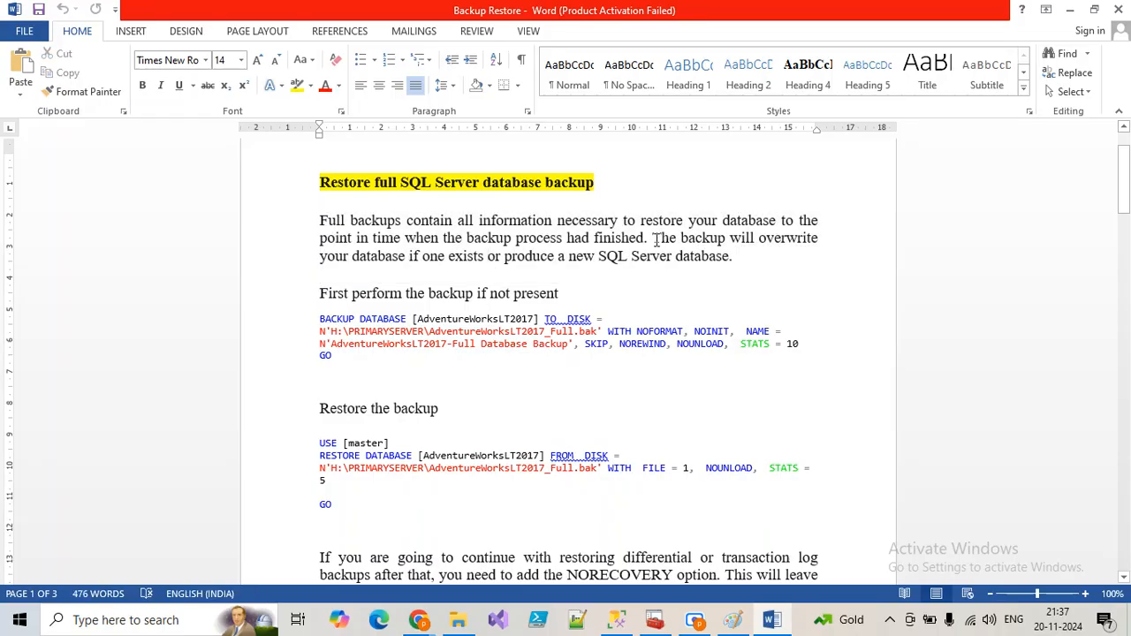
left_click_drag(650, 240, 732, 256)
left_click(488, 256)
left_click_drag(493, 248, 652, 238)
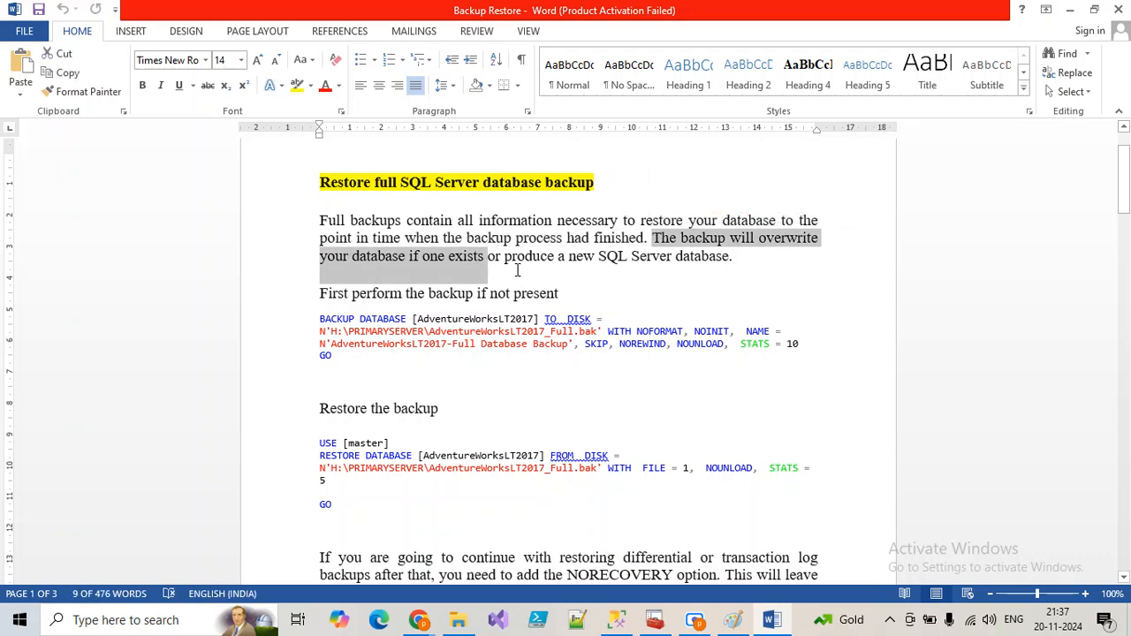
left_click_drag(505, 261, 745, 253)
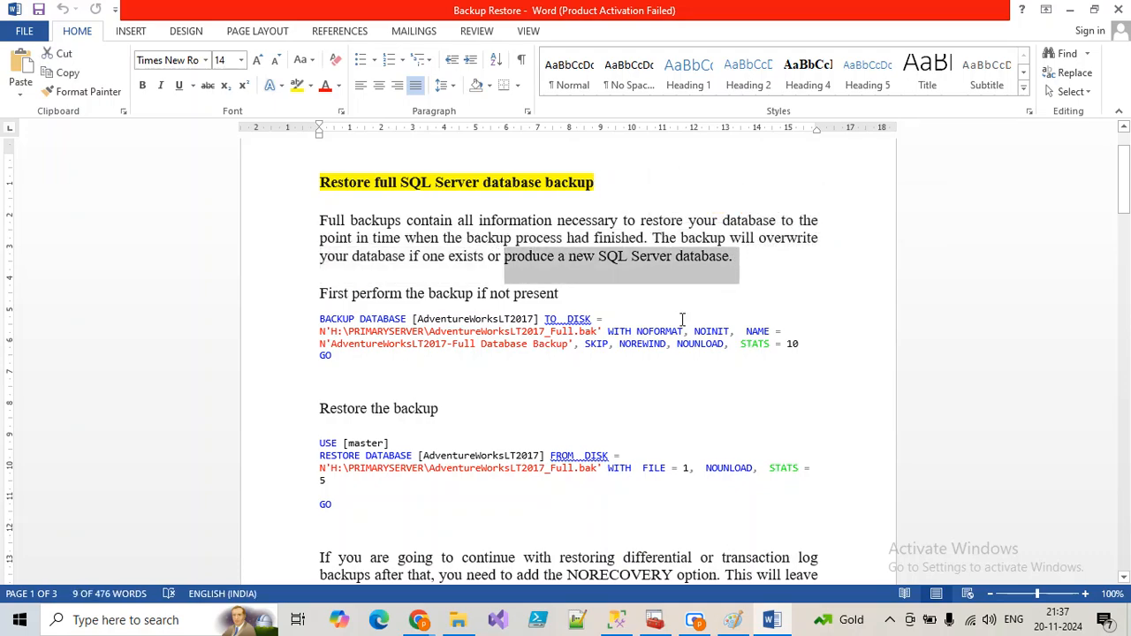
Switch to SQL Server Management Studio and generate a full disk backup script for CustomerDB from its Back Up Database dialog
mouse_move(616, 619)
left_click(619, 539)
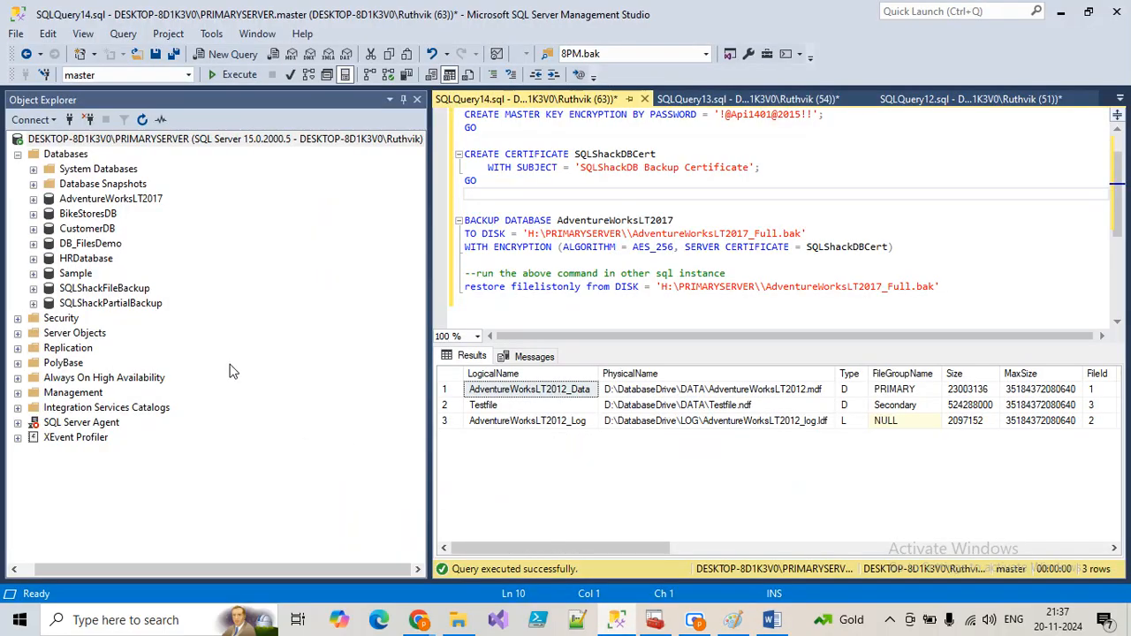
right_click(74, 157)
left_click(350, 386)
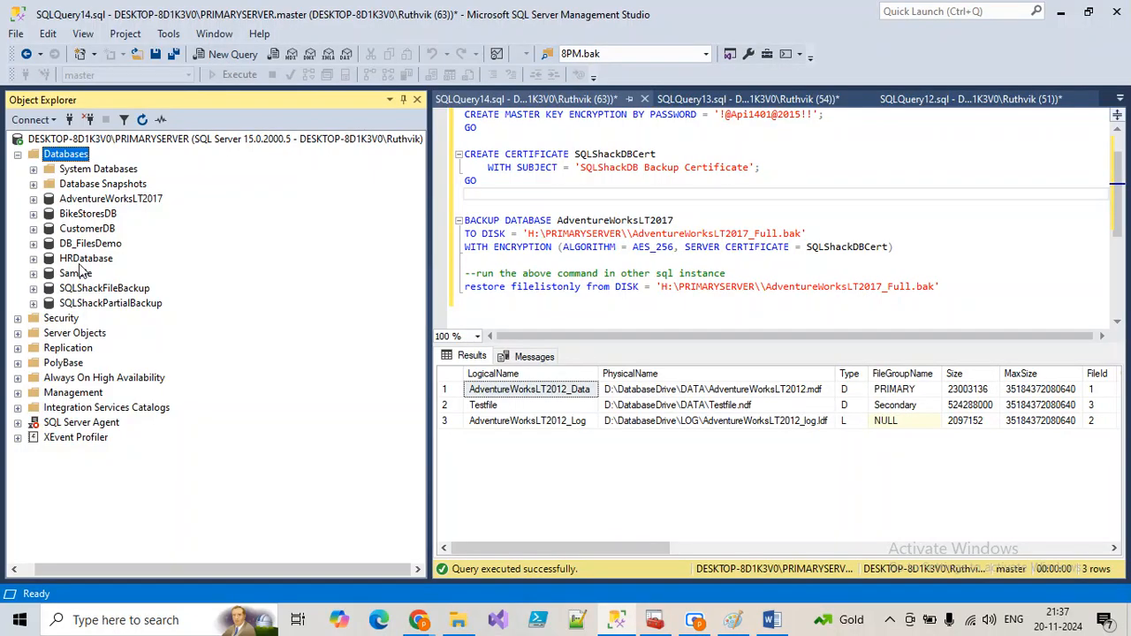
right_click(79, 231)
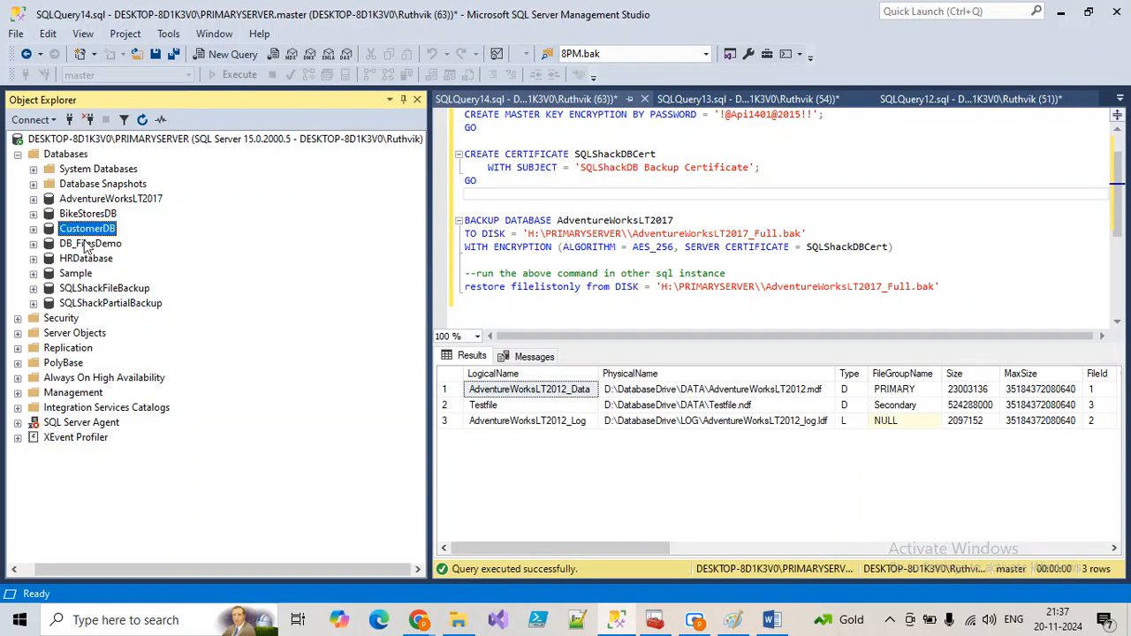
mouse_move(150, 280)
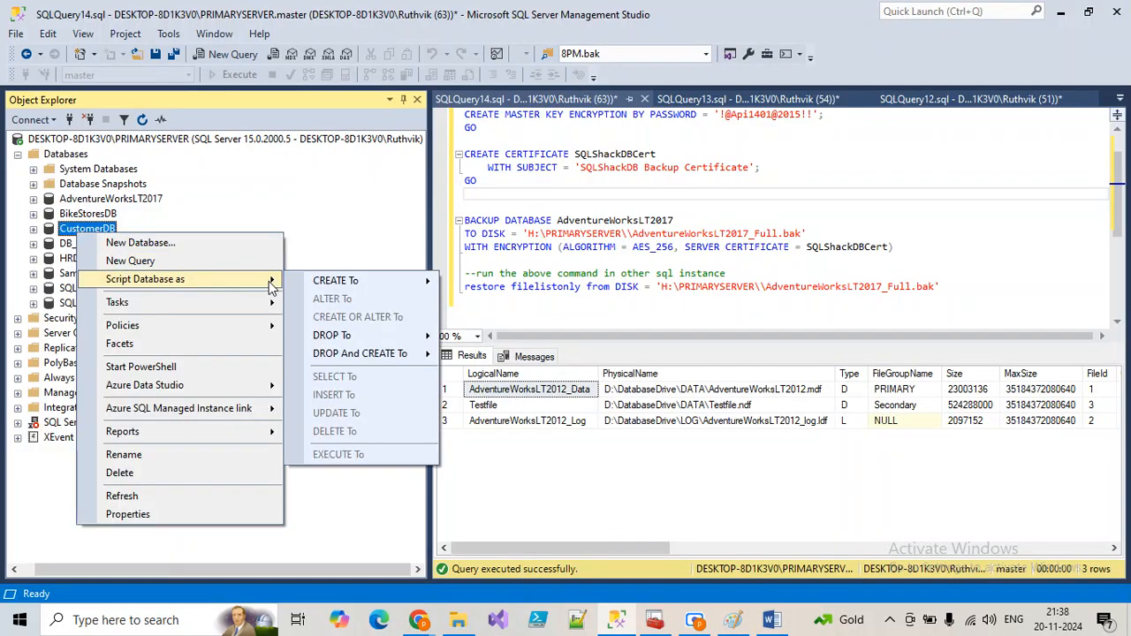
mouse_move(221, 303)
left_click(332, 234)
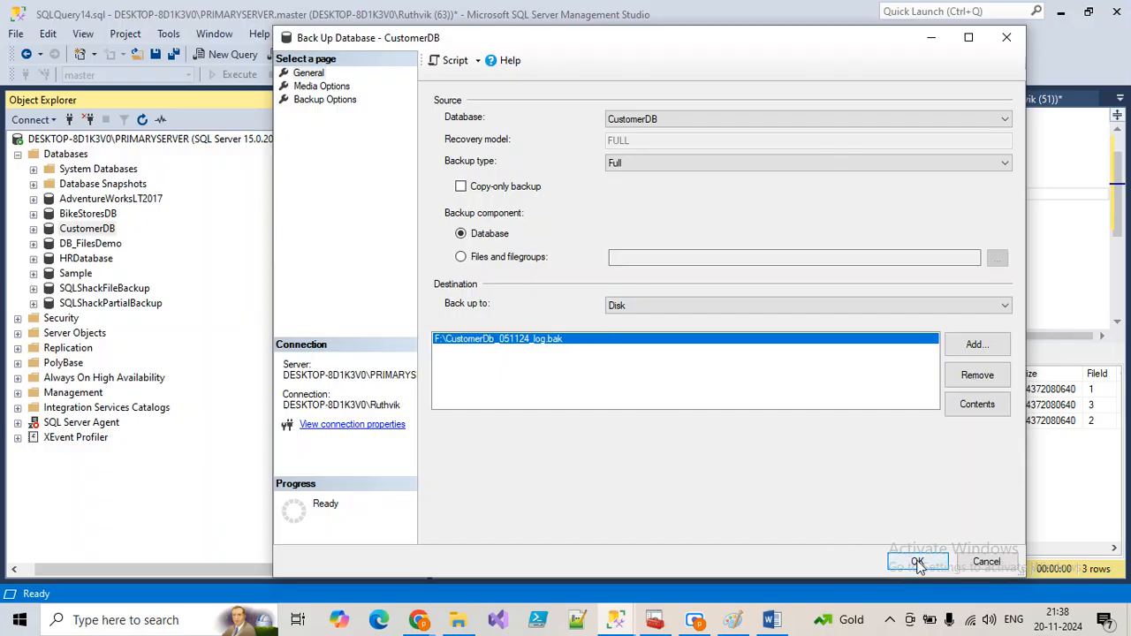
left_click(455, 61)
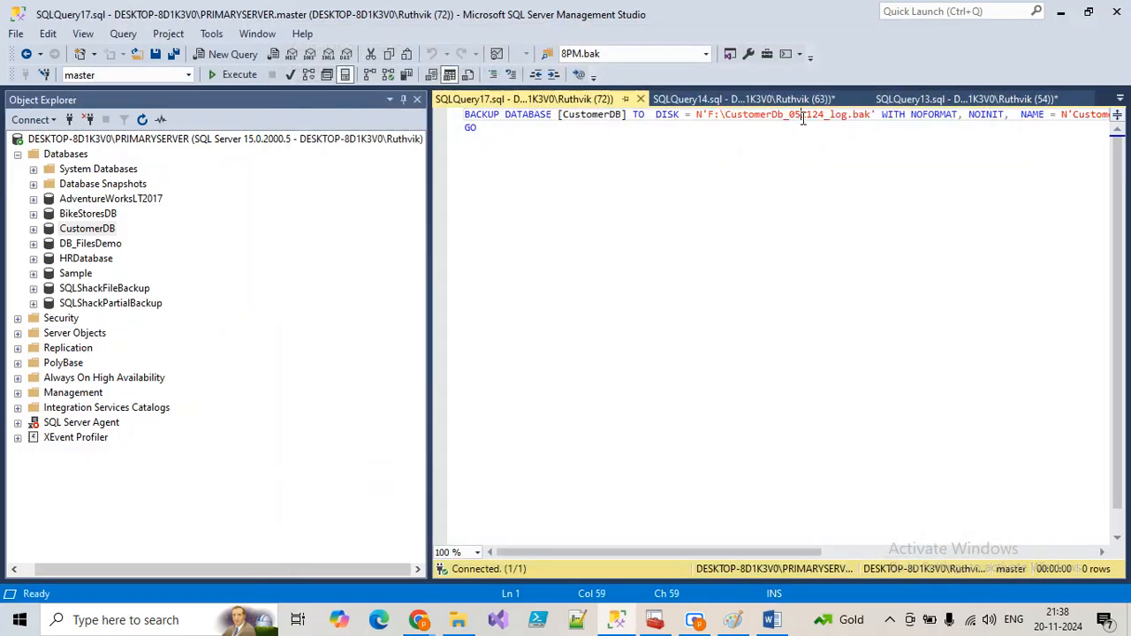
Change the backup file name in the script to CustomerDb_201124_log.bak and execute the CustomerDB backup
left_click(794, 119)
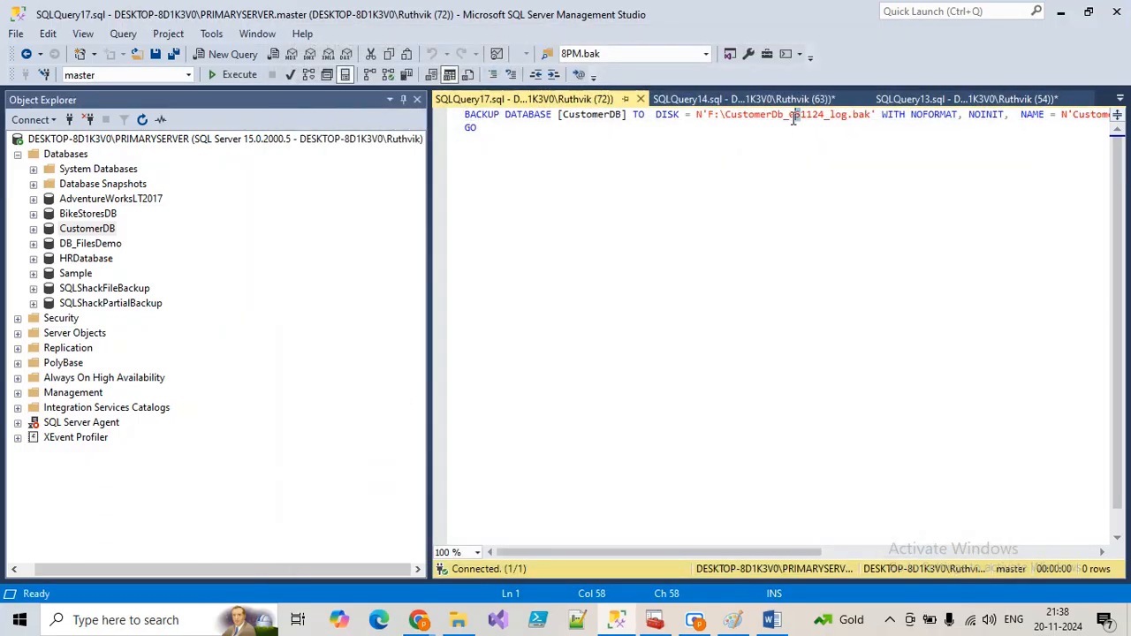
type("2011")
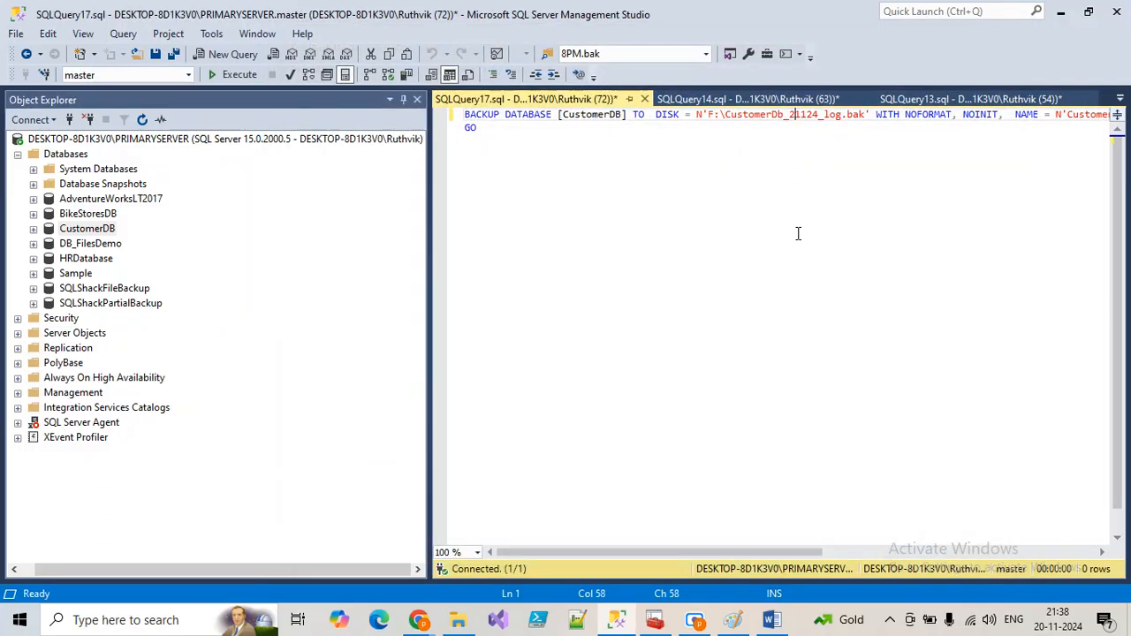
key("Delete")
key("Delete")
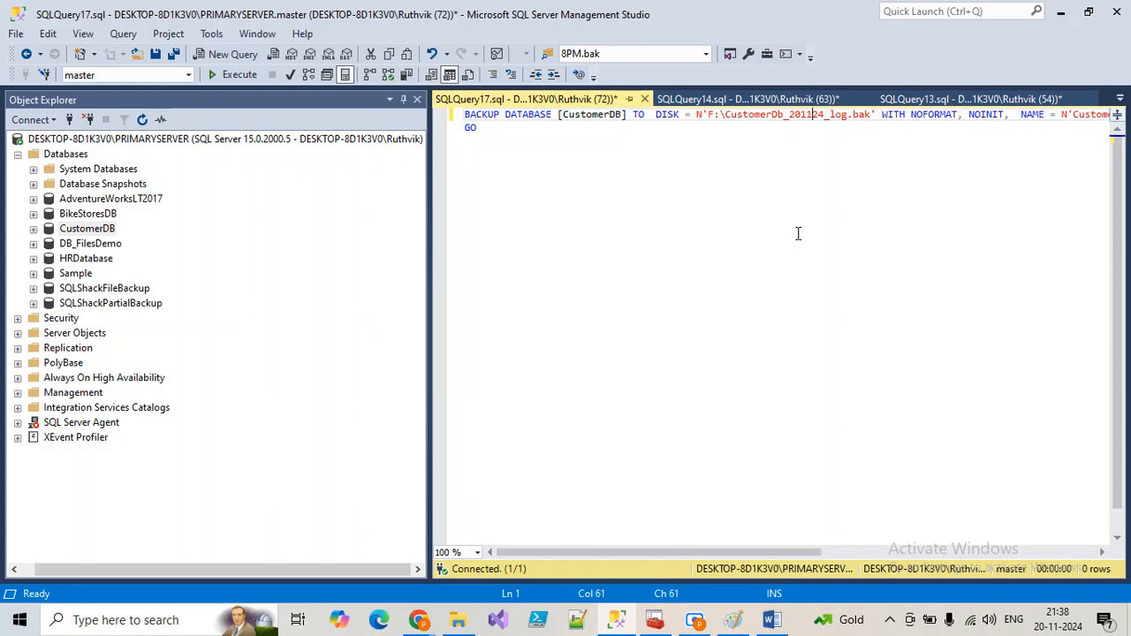
left_click(248, 75)
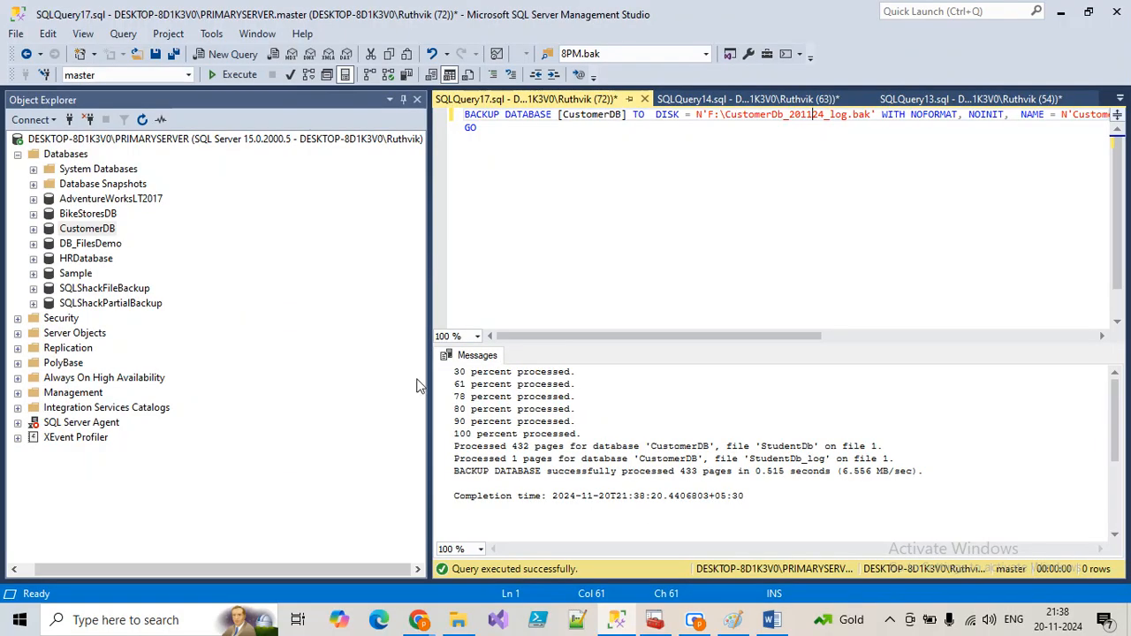
right_click(71, 157)
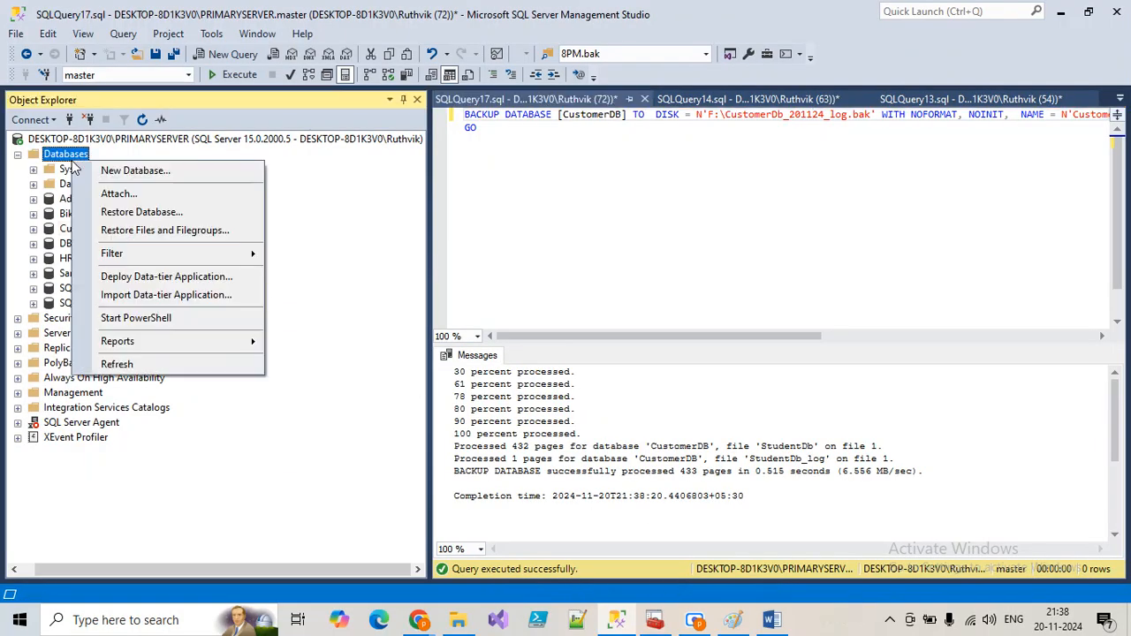
left_click(63, 161)
right_click(64, 161)
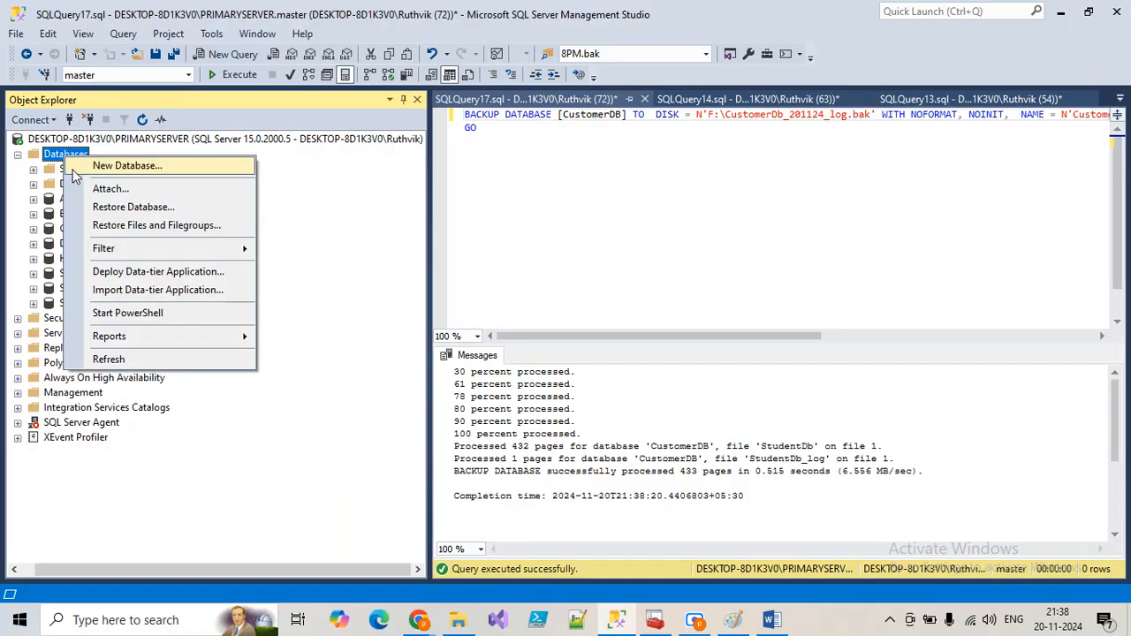
left_click(389, 329)
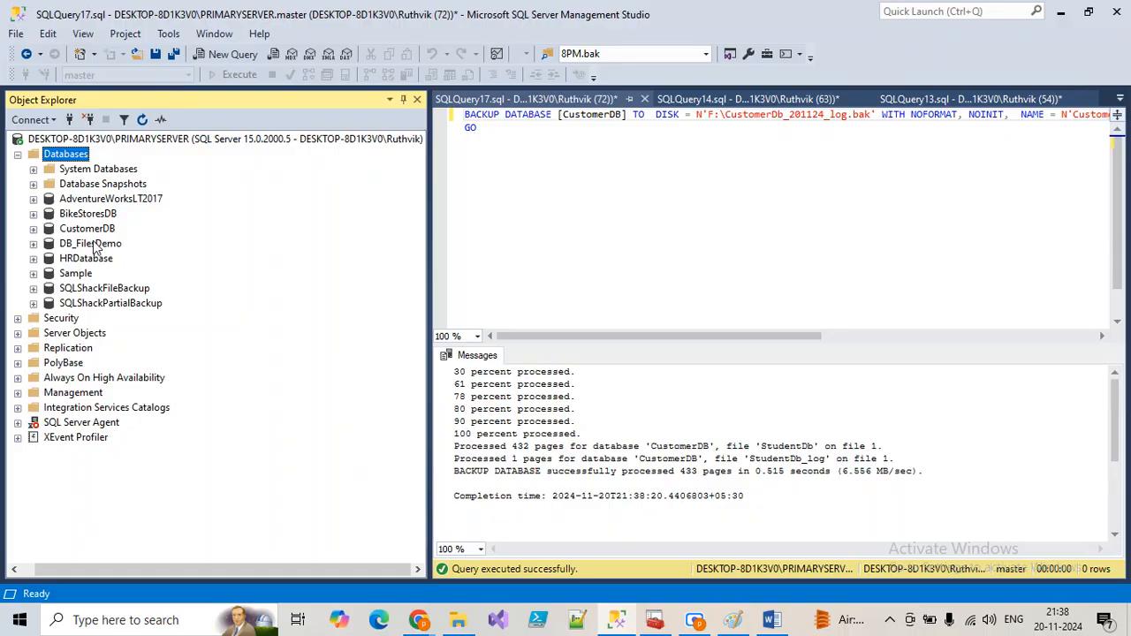
right_click(94, 230)
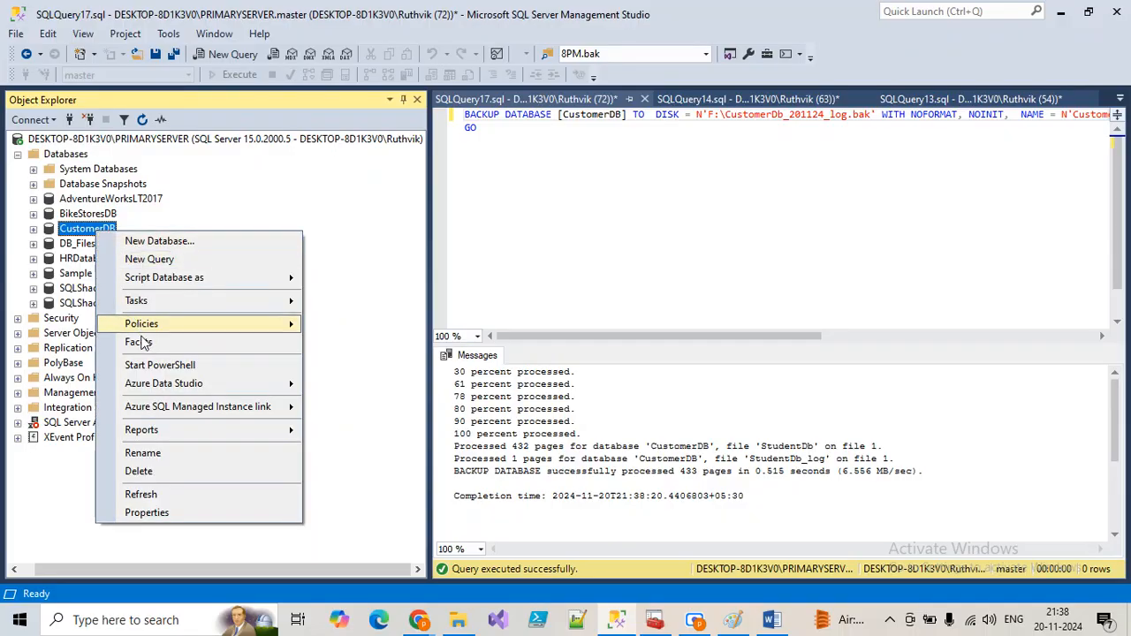
mouse_move(181, 303)
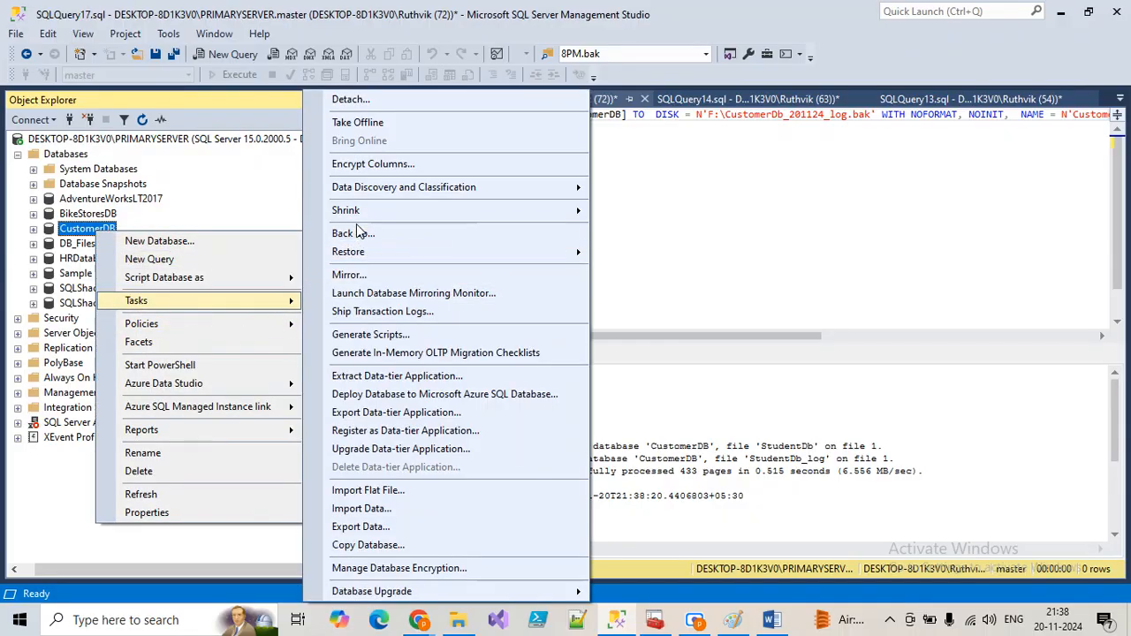
mouse_move(351, 253)
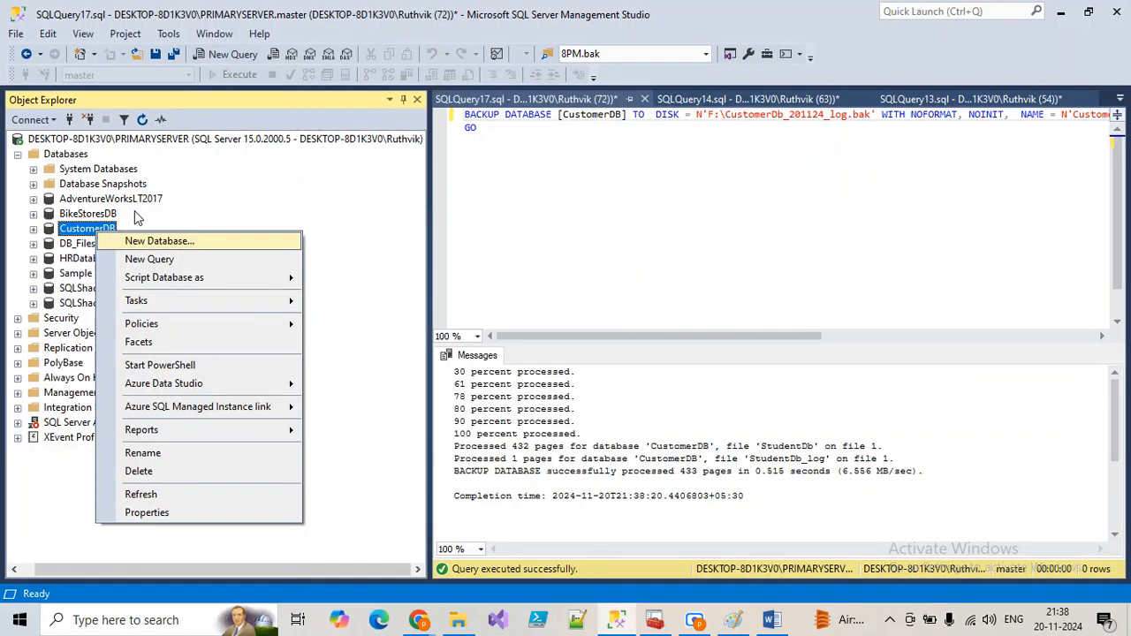
right_click(72, 156)
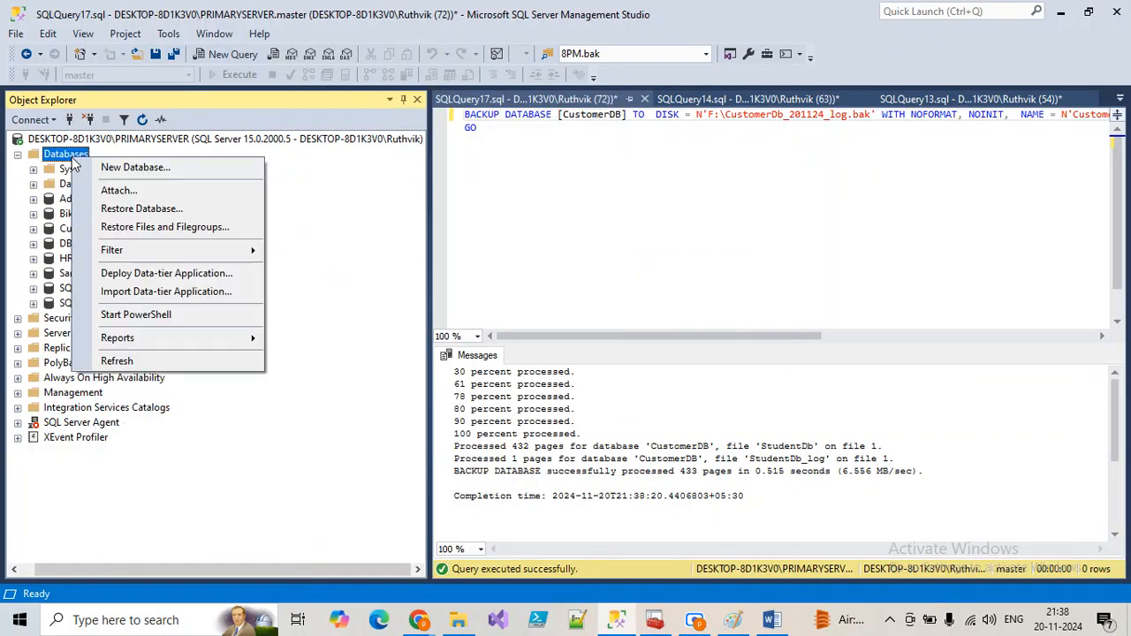
left_click(113, 212)
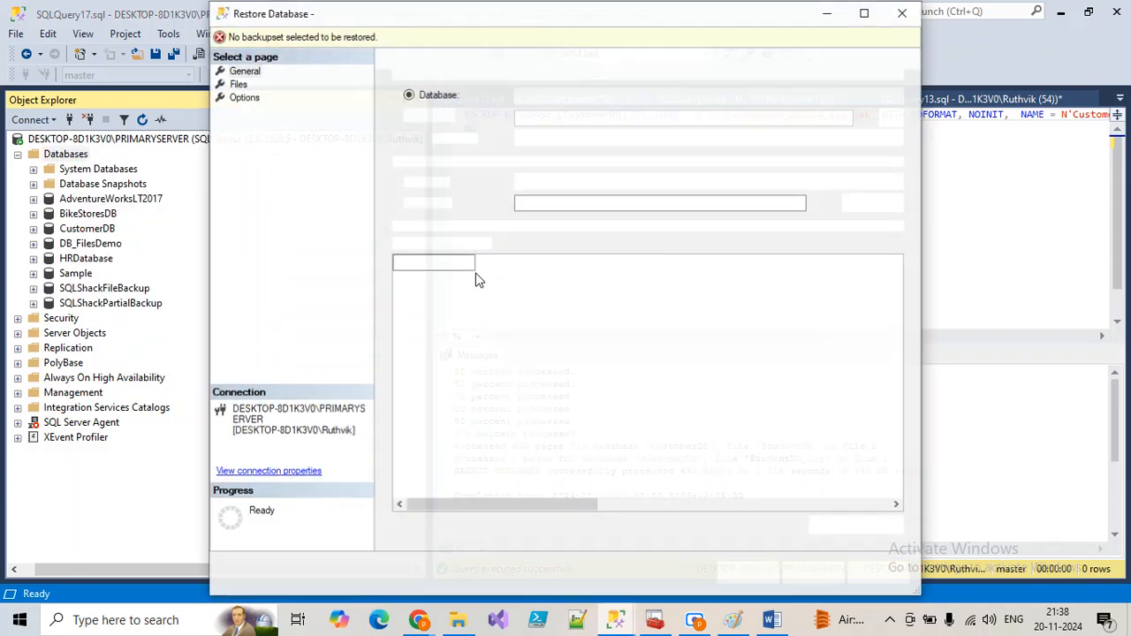
left_click(429, 115)
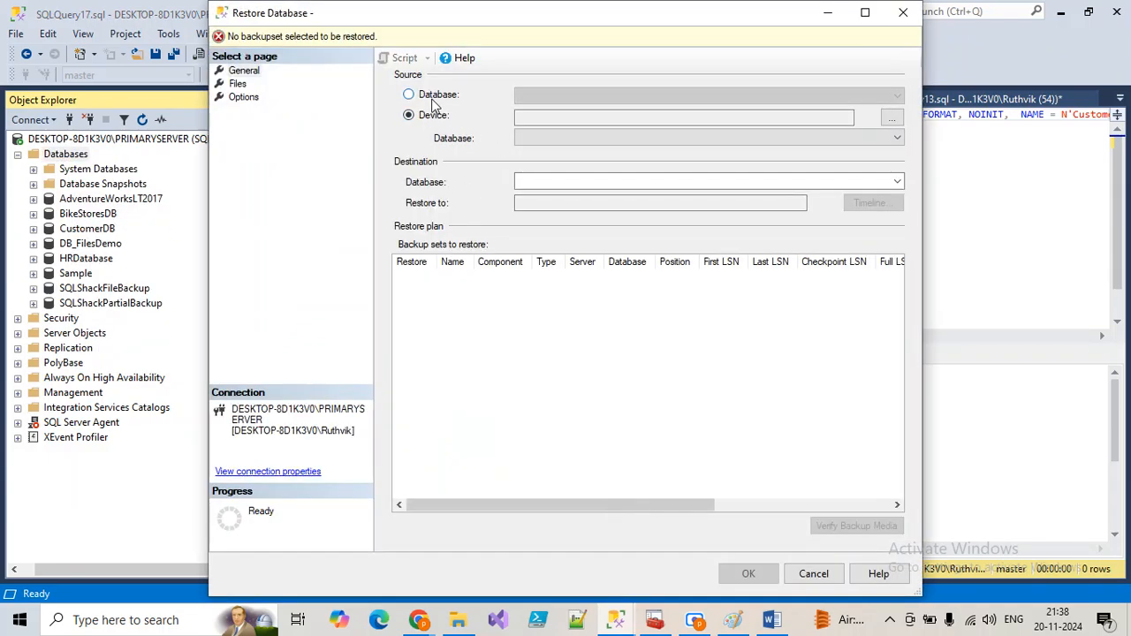
left_click(409, 94)
left_click(770, 95)
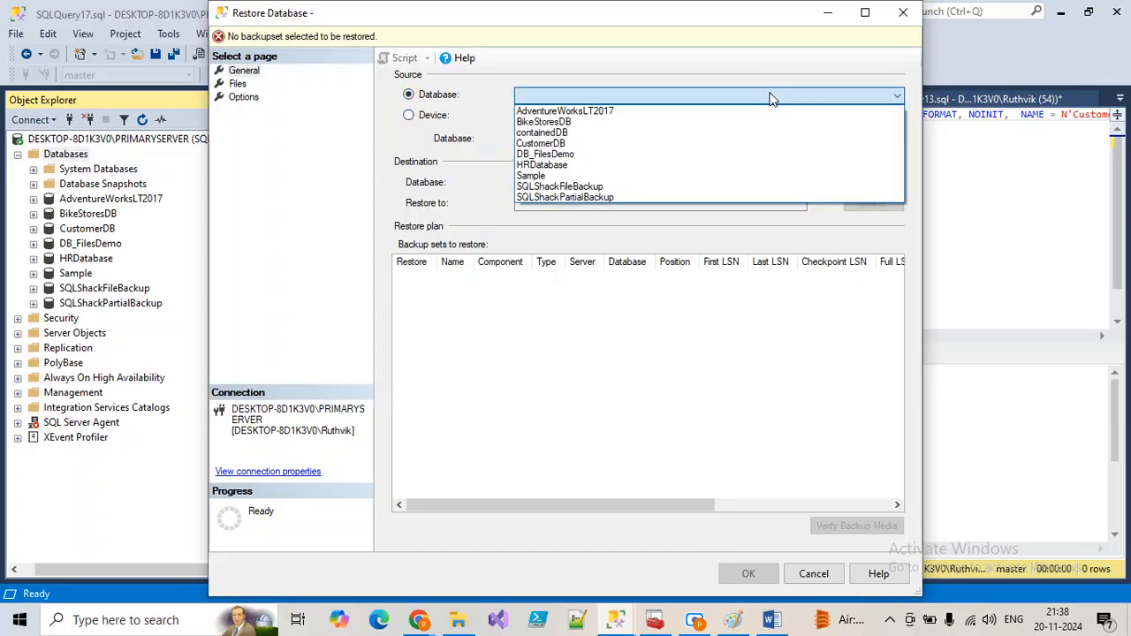
left_click(434, 113)
left_click(450, 122)
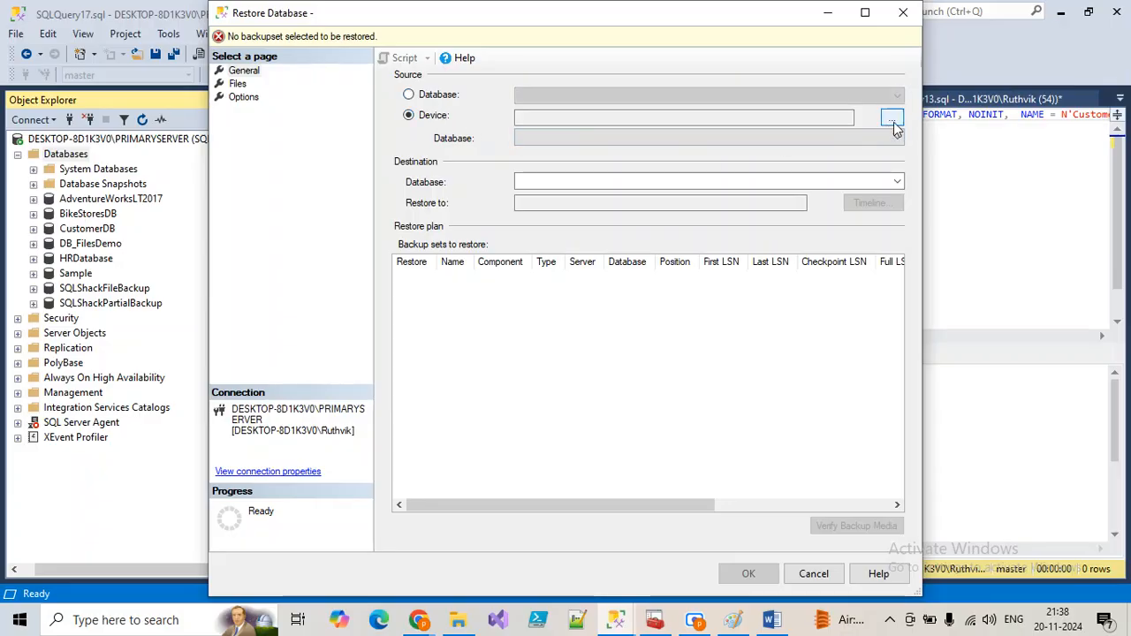
left_click(893, 118)
left_click(697, 258)
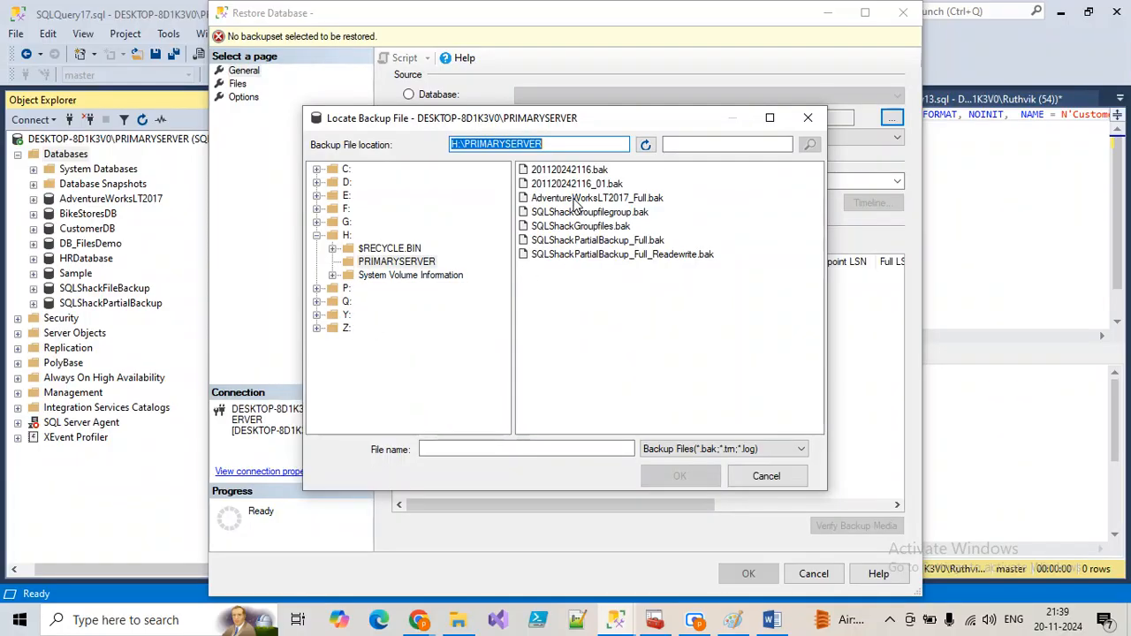
left_click(347, 236)
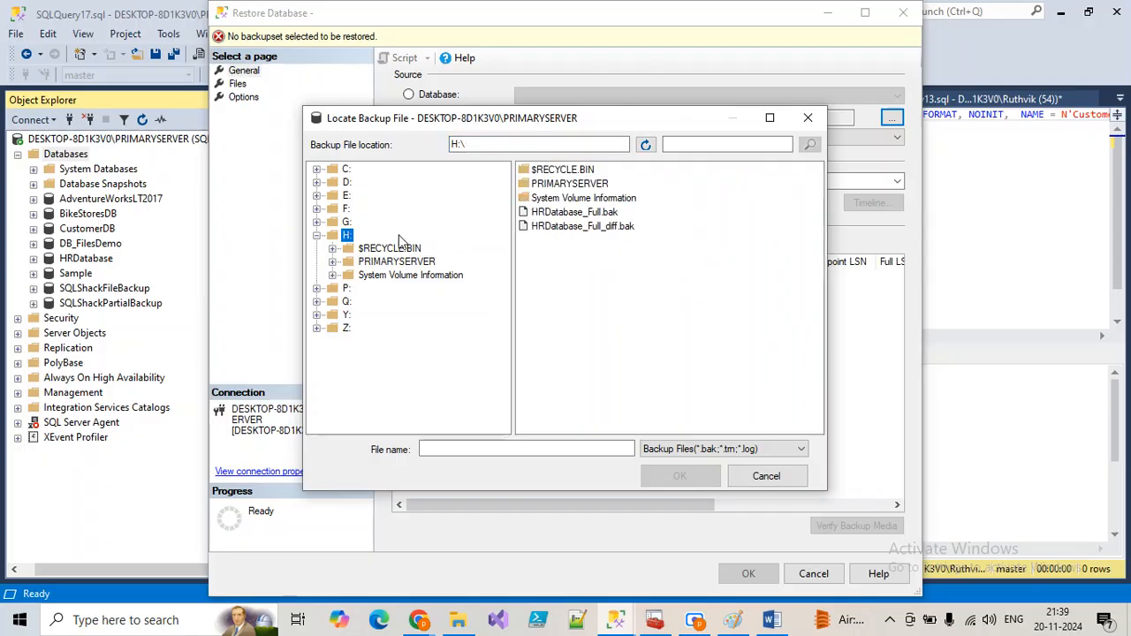
double_click(574, 184)
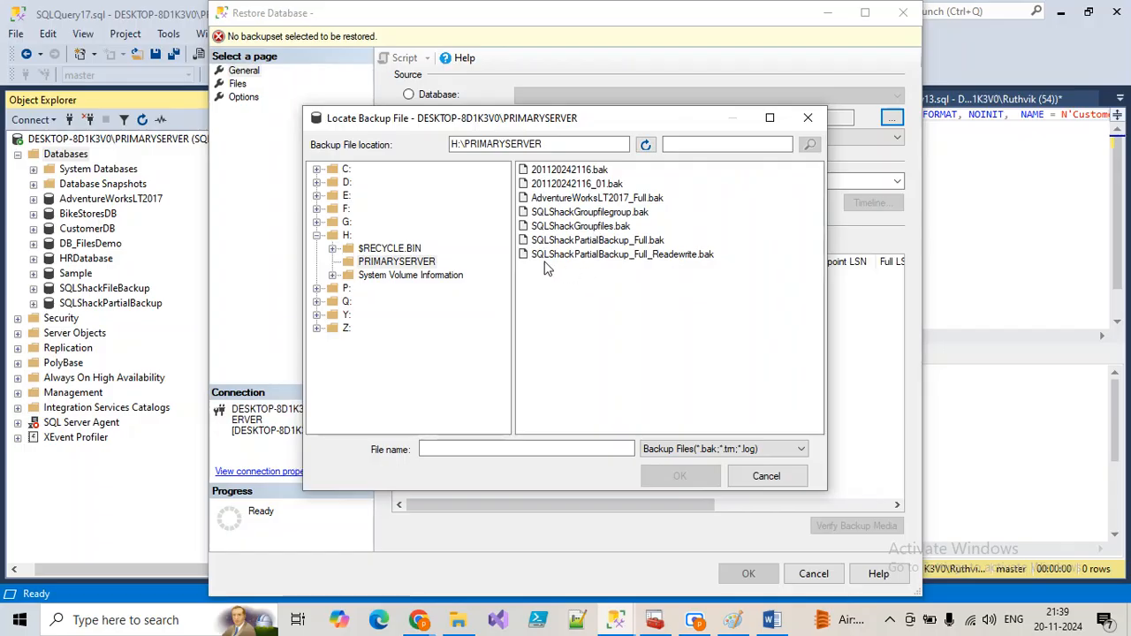
left_click(345, 209)
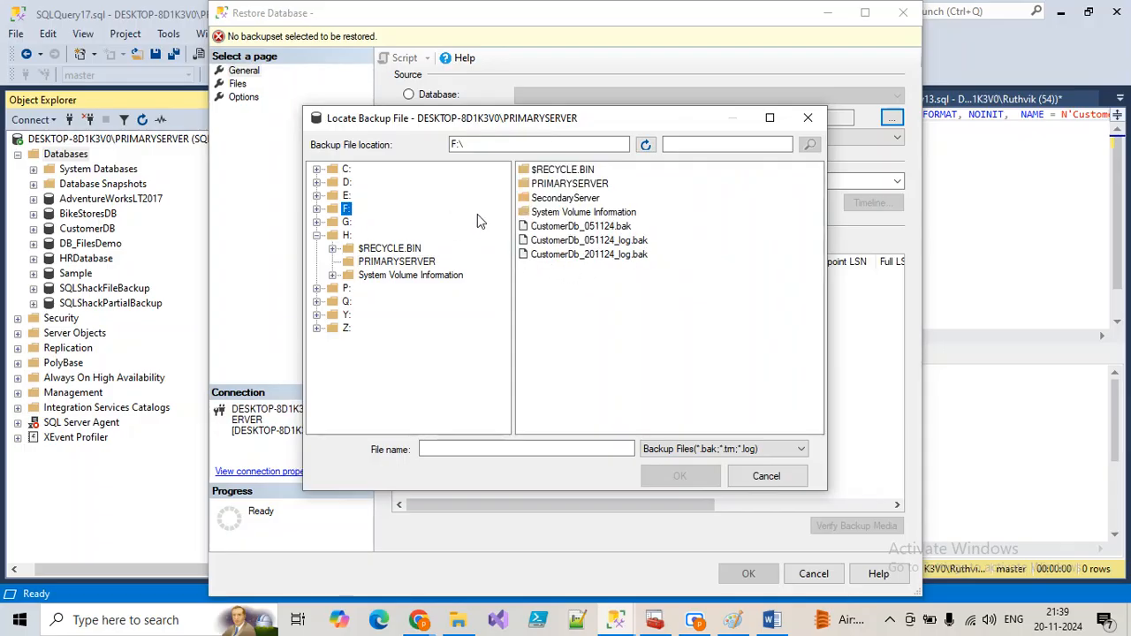
left_click(600, 255)
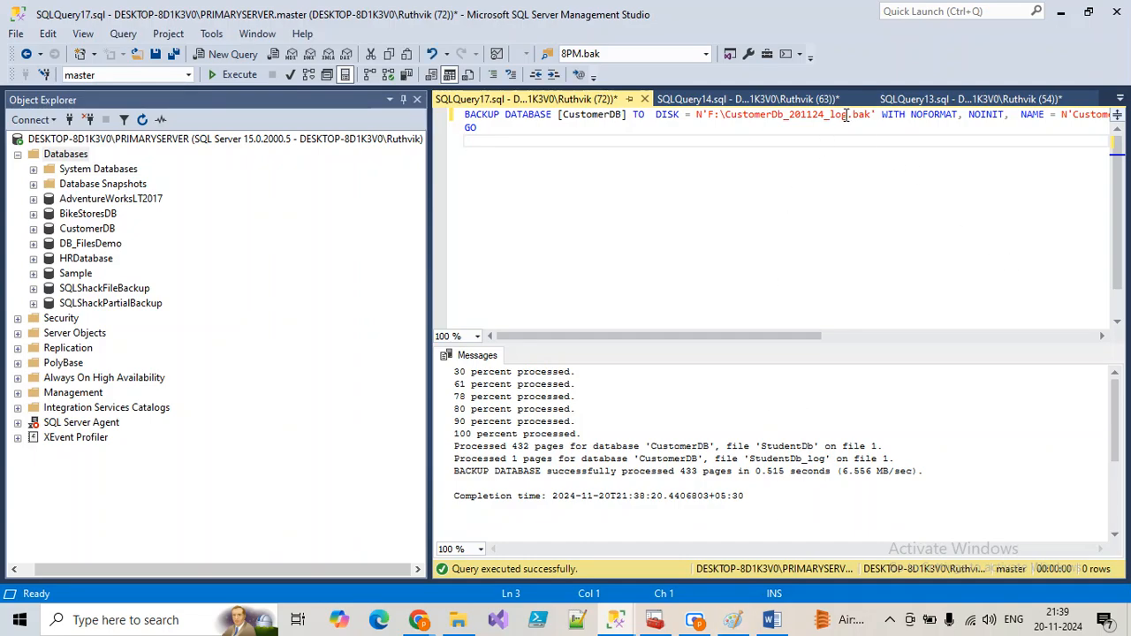
Change the backup path in the script to H:\CustomerDb_201124_full.bak and execute the CustomerDB backup
left_click_drag(845, 115, 831, 116)
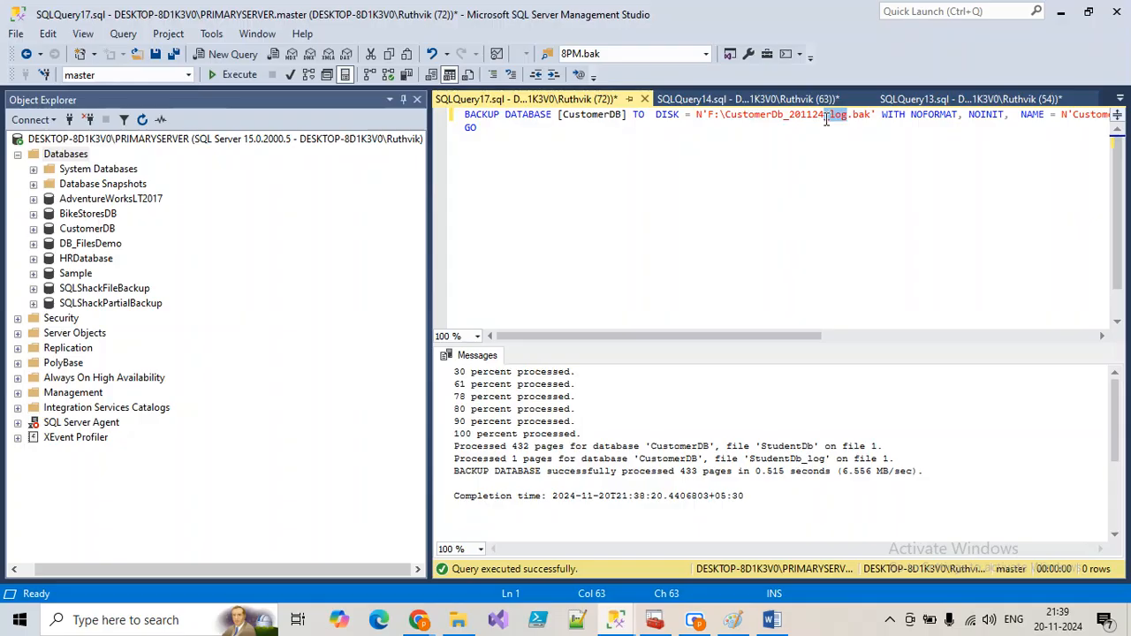
key("BackSpace")
type("F")
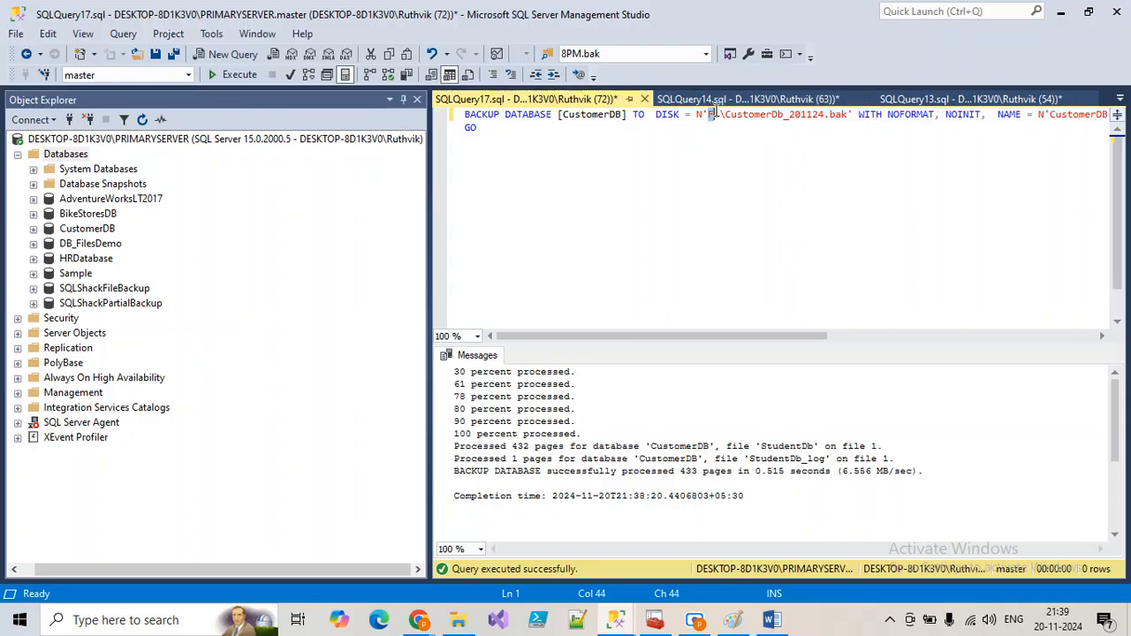
type("H")
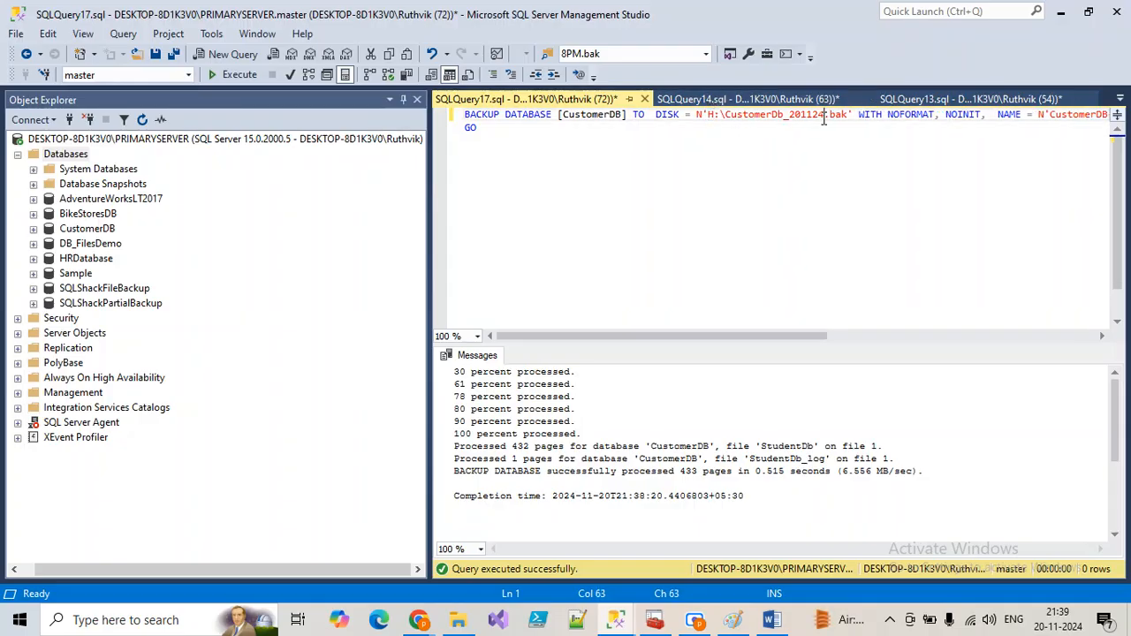
type("_full")
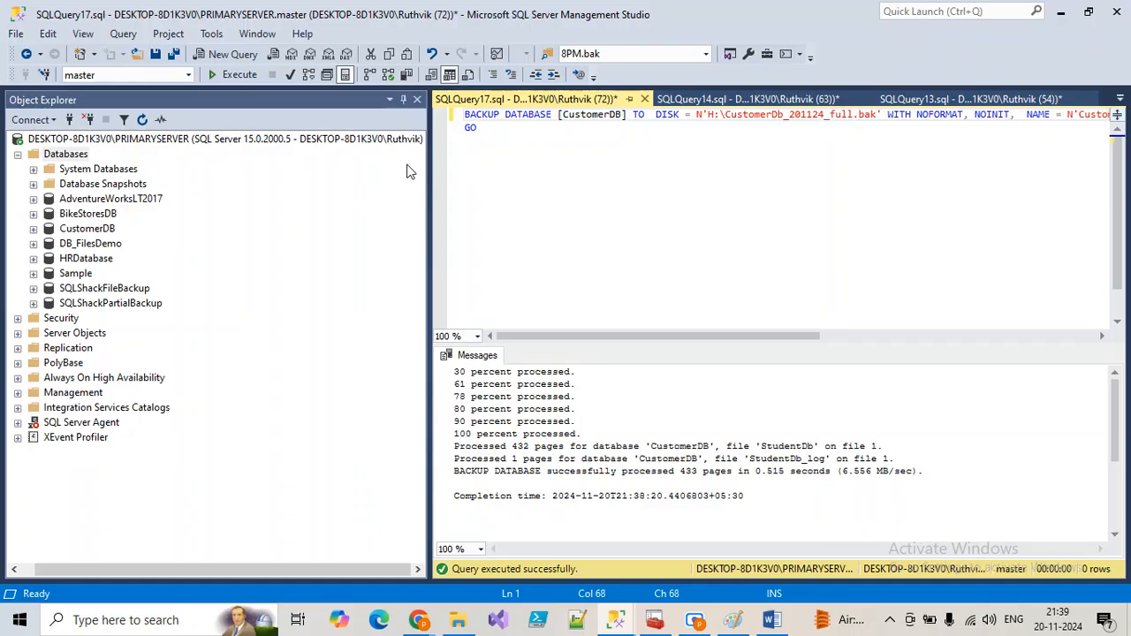
left_click(239, 77)
mouse_move(615, 620)
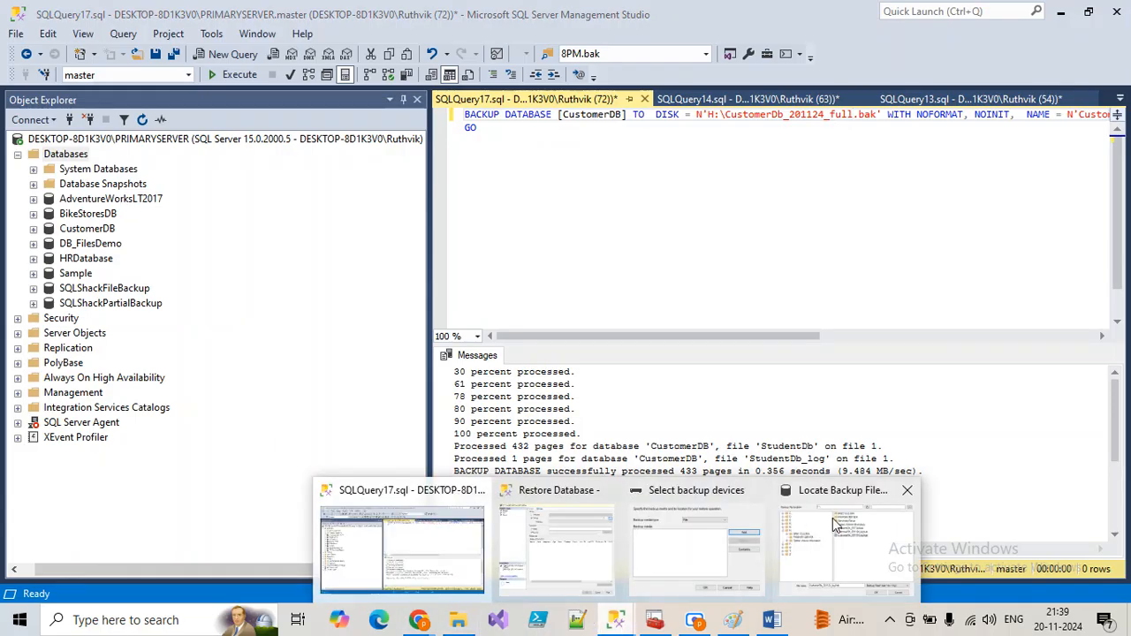
left_click(824, 524)
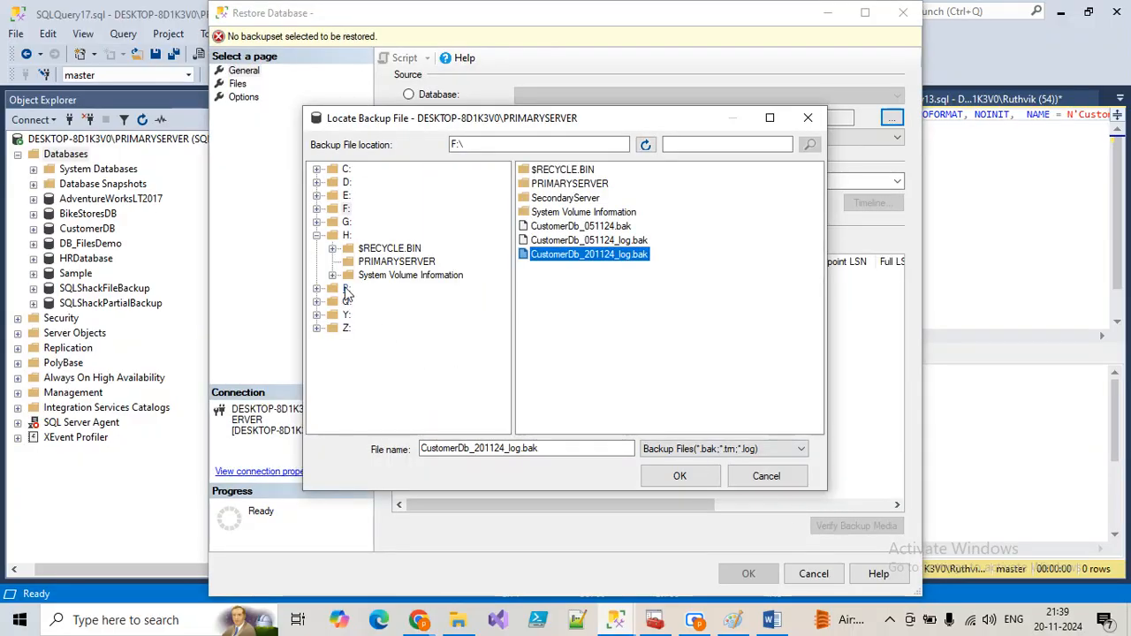
left_click(393, 261)
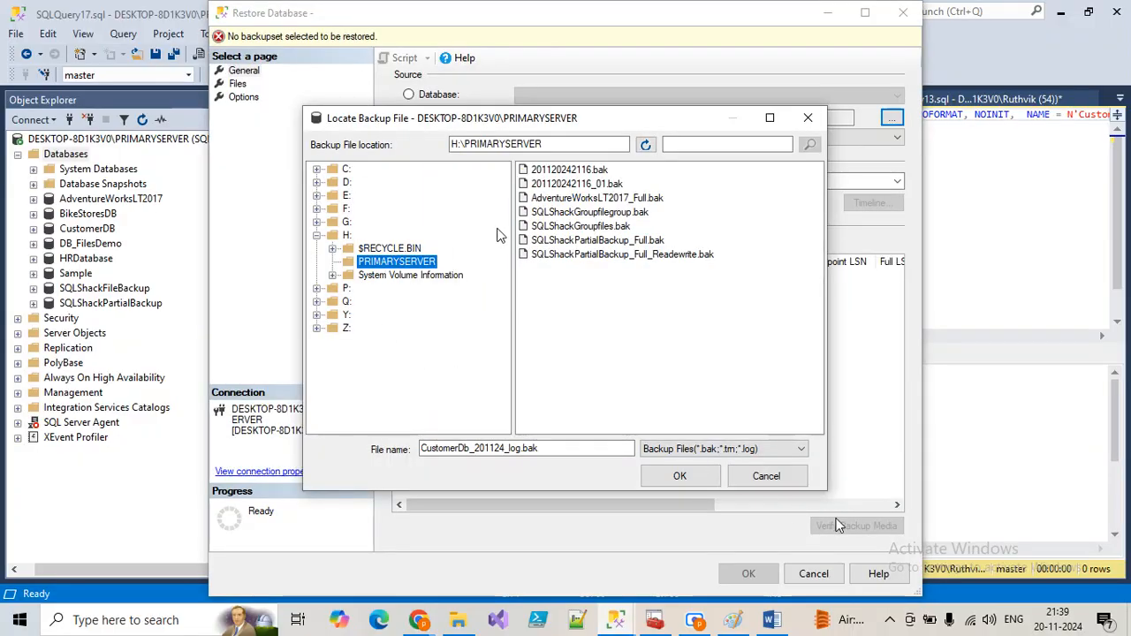
left_click(346, 235)
left_click(380, 264)
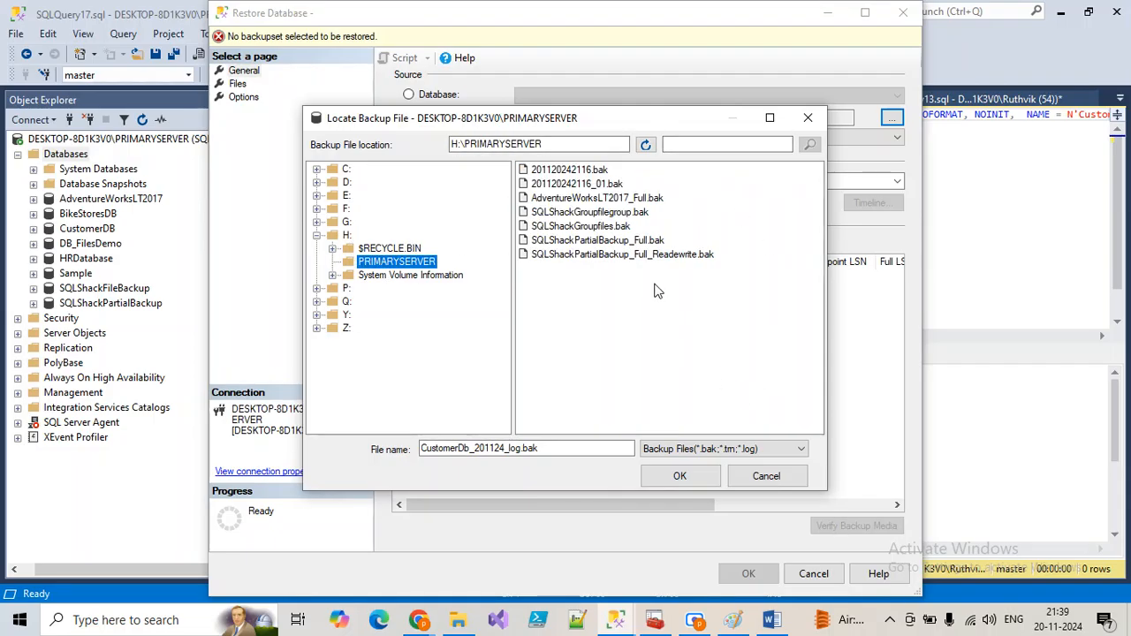
left_click(679, 476)
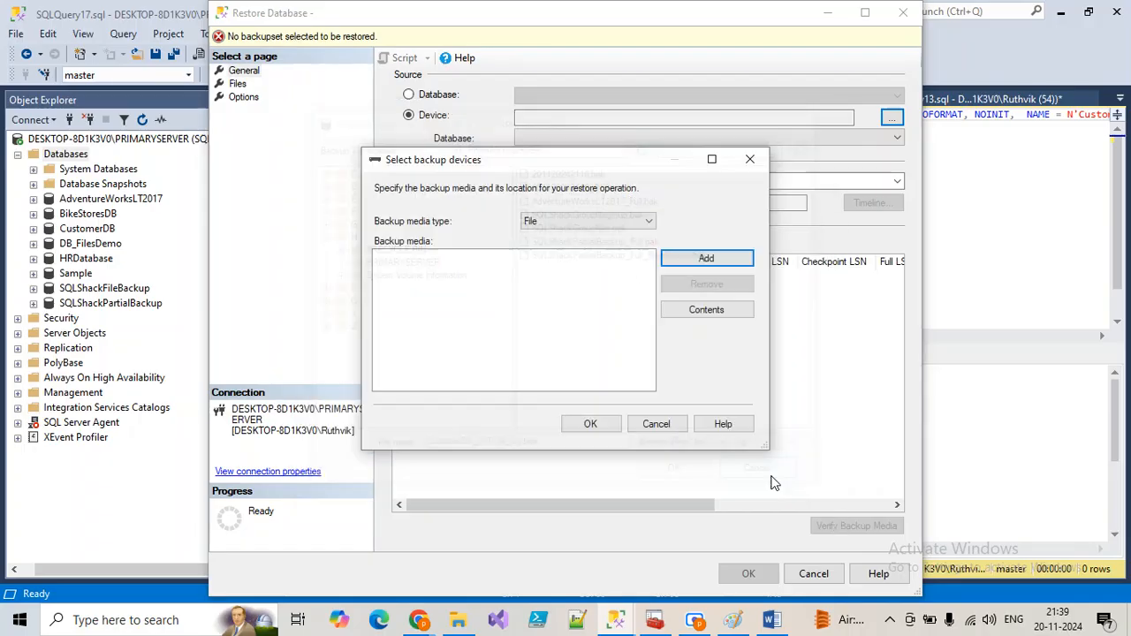
left_click(657, 426)
left_click(813, 575)
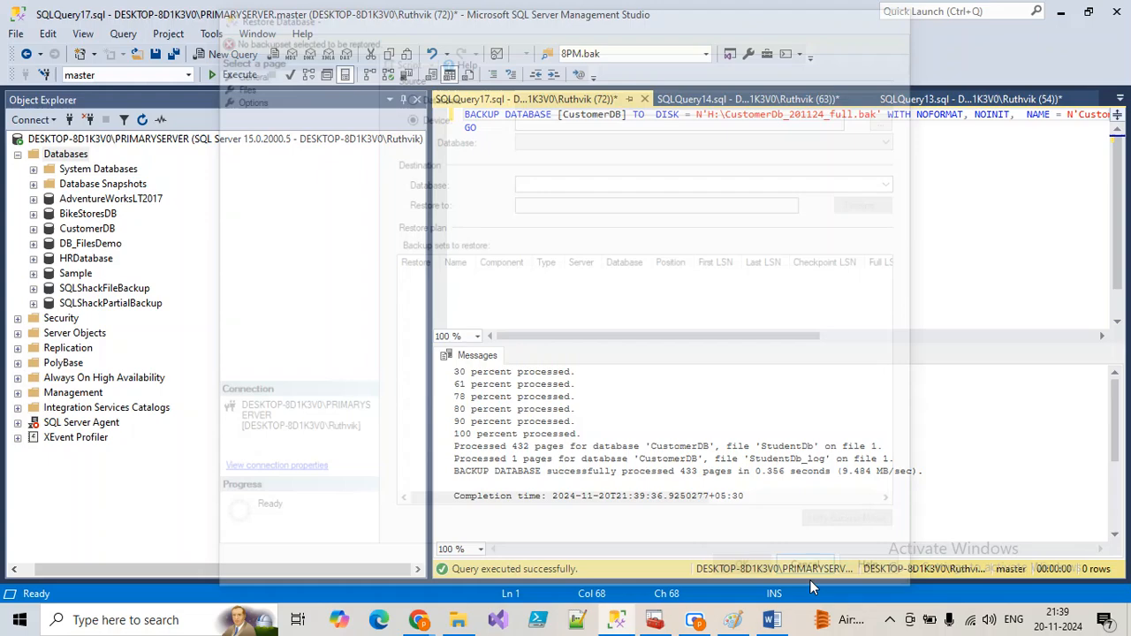
Start a database restore from a device and load H:\CustomerDb_201124_full.bak as the backup media
left_click(725, 115)
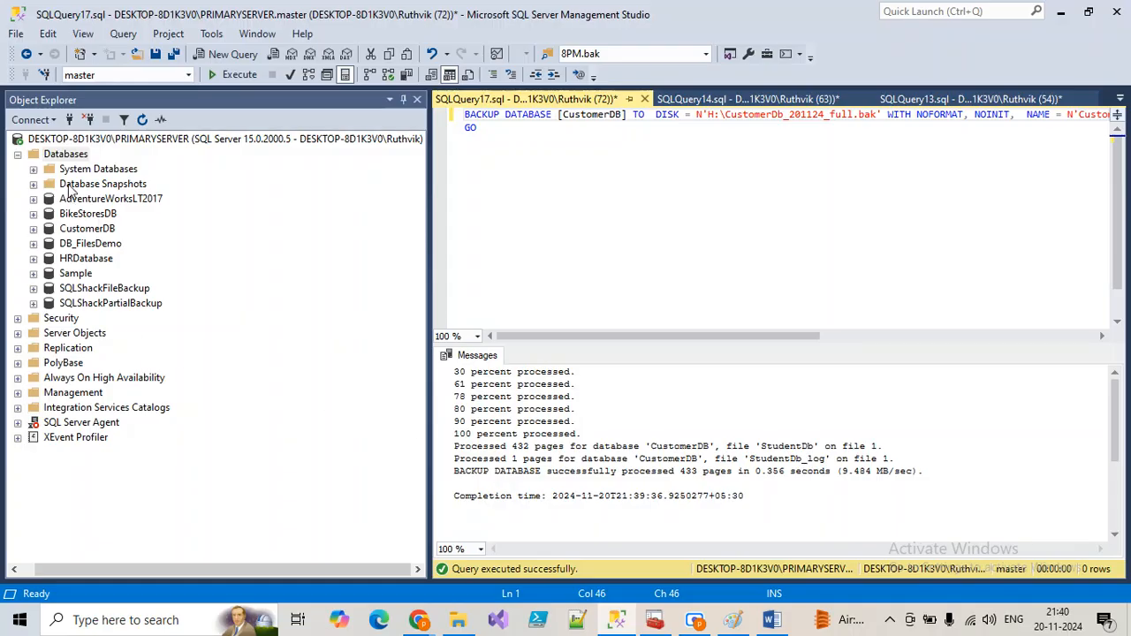
right_click(67, 154)
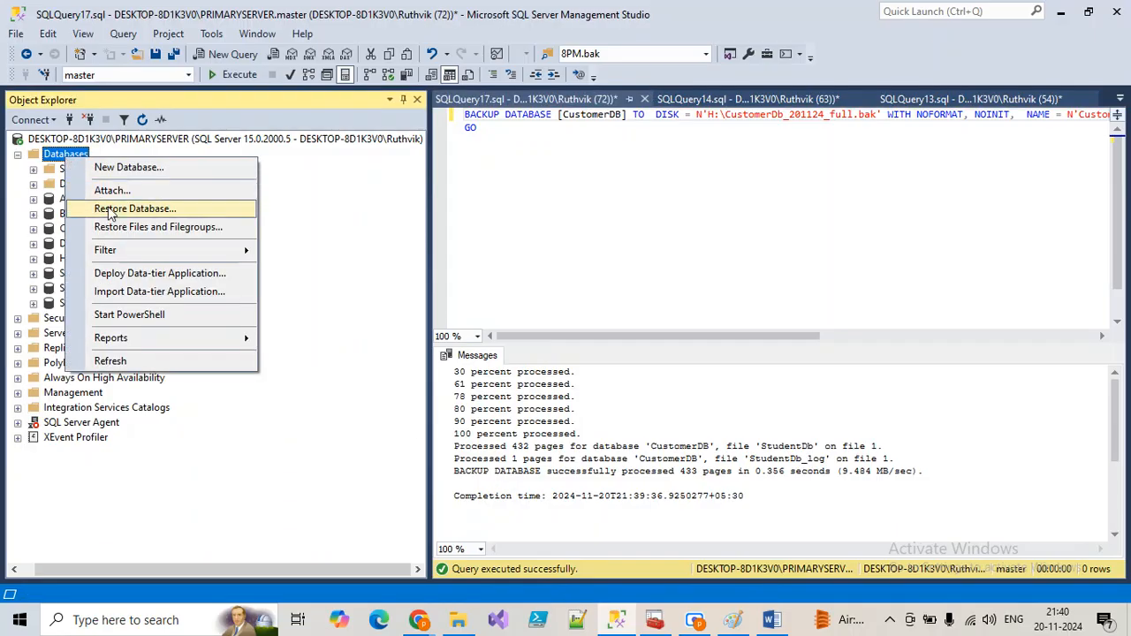
left_click(111, 210)
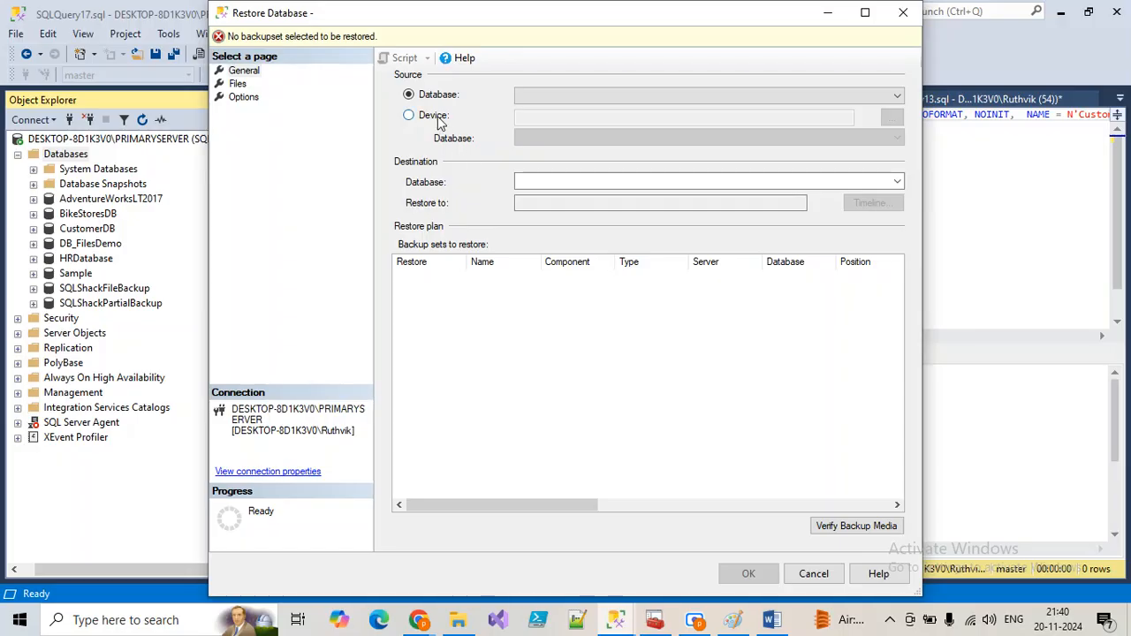
left_click(437, 118)
left_click(891, 117)
left_click(698, 262)
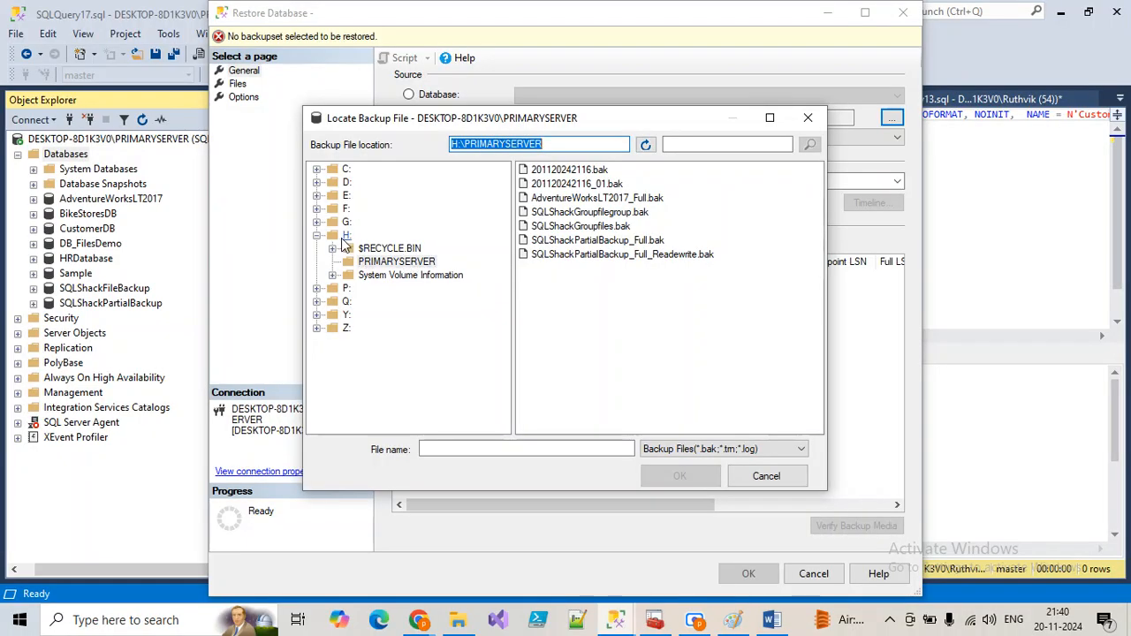
left_click(344, 236)
left_click(587, 213)
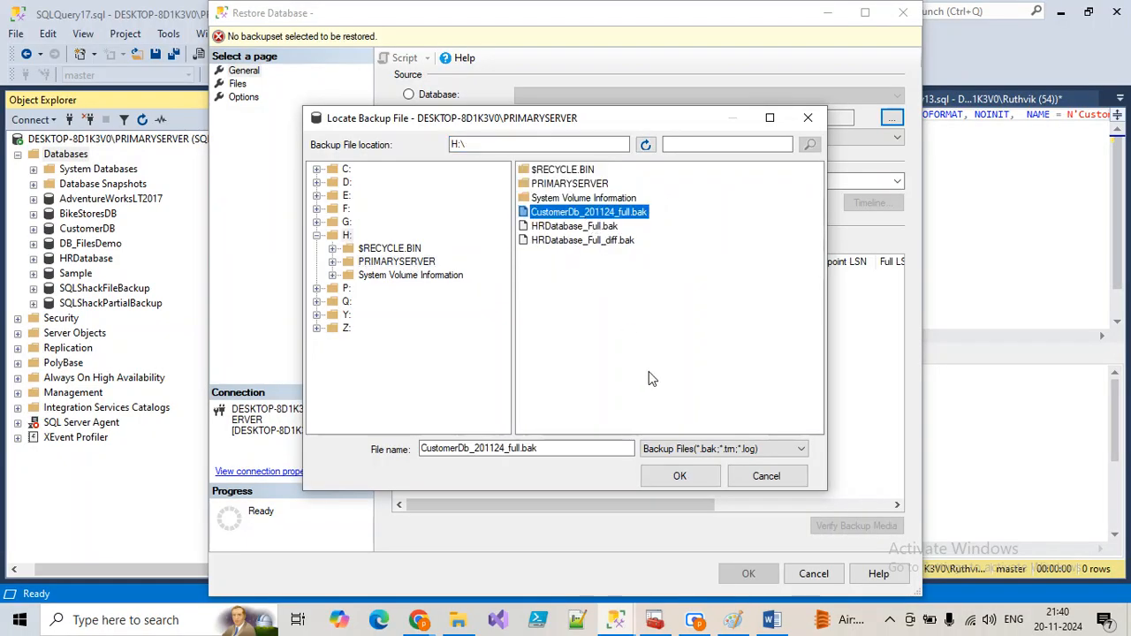
left_click(678, 475)
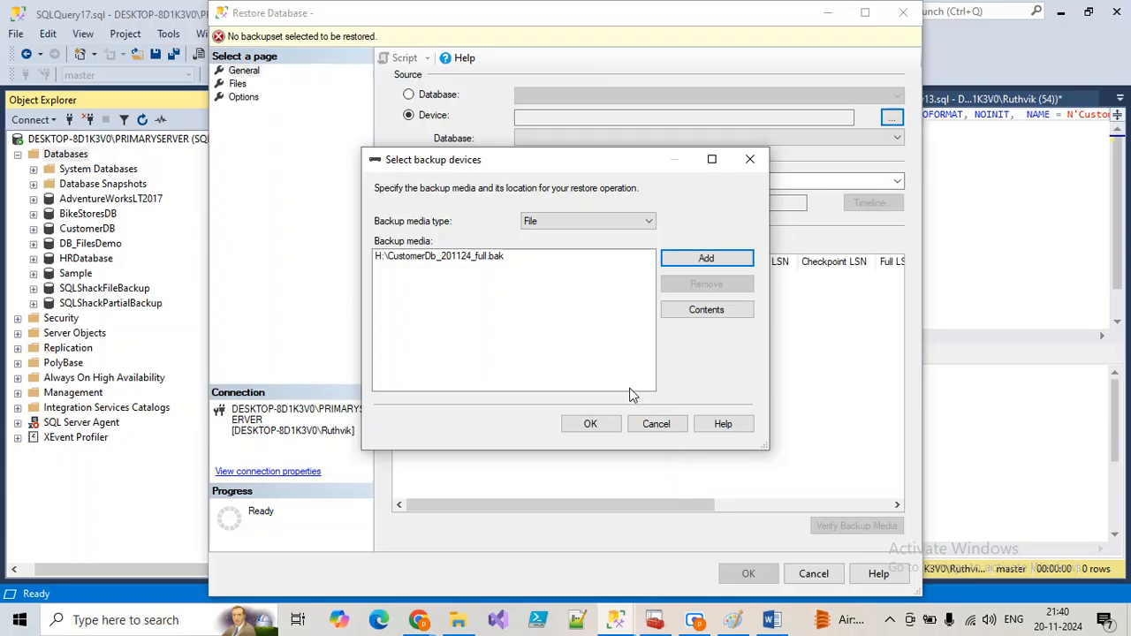
left_click(584, 424)
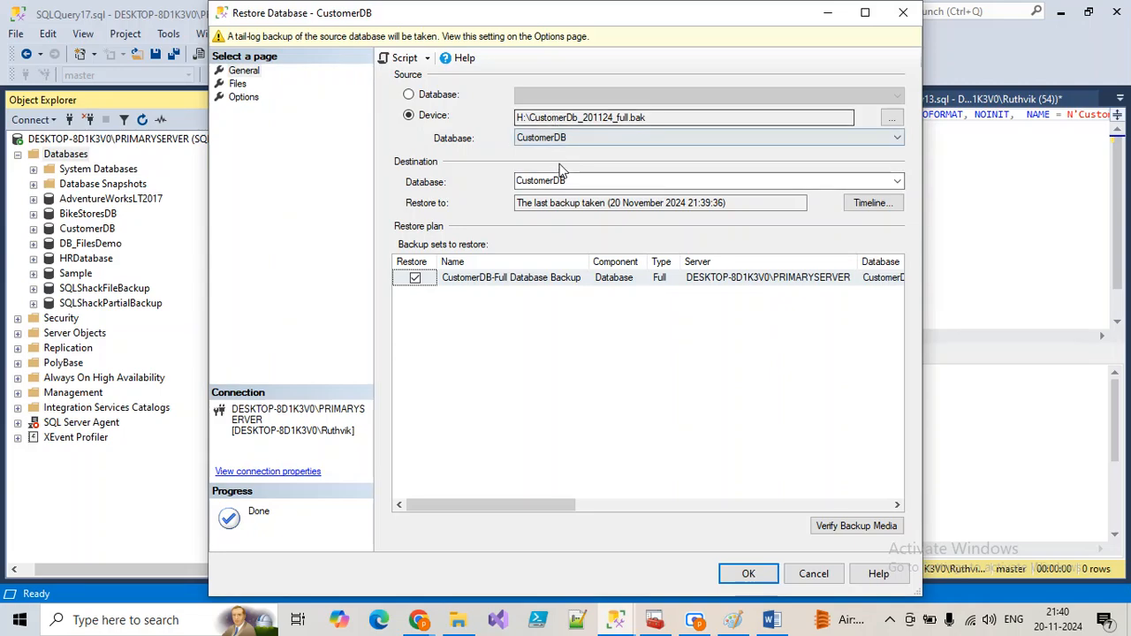
Keep CustomerDB as the restore destination, disable the tail-log backup before restore and enable overwriting the existing database (WITH REPLACE)
double_click(570, 181)
left_click(570, 181)
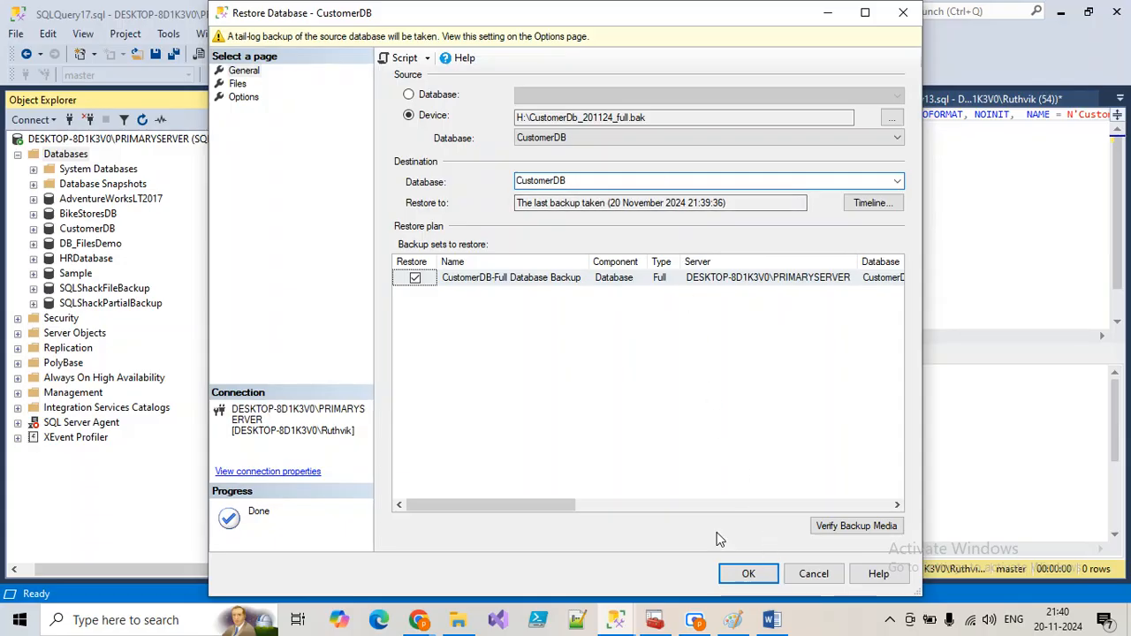
left_click(252, 92)
left_click(243, 96)
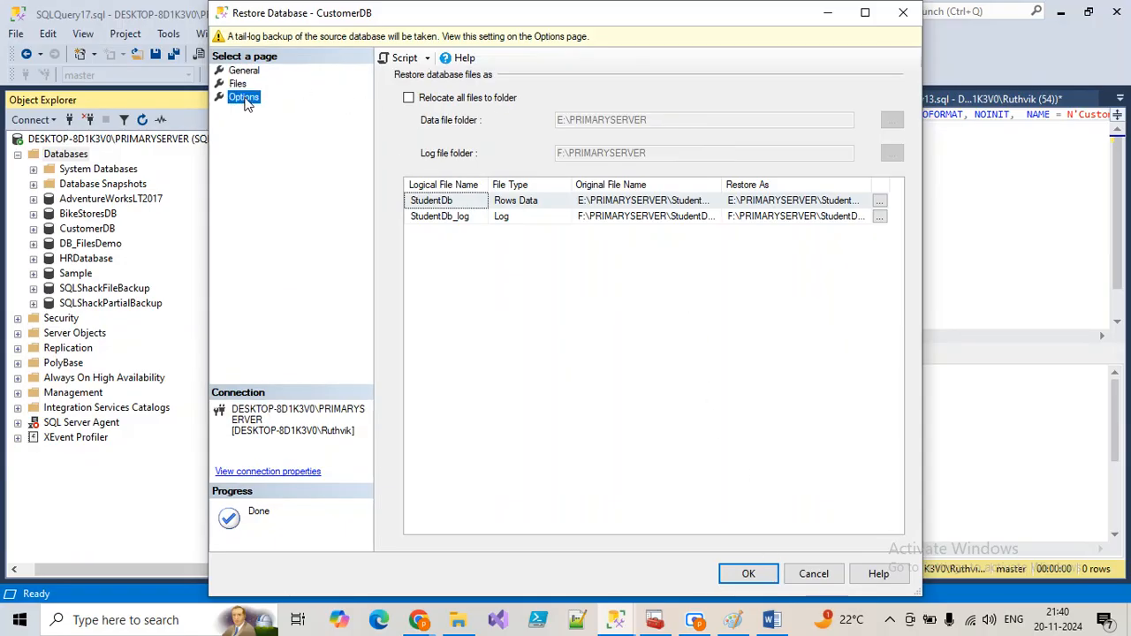
left_click(408, 242)
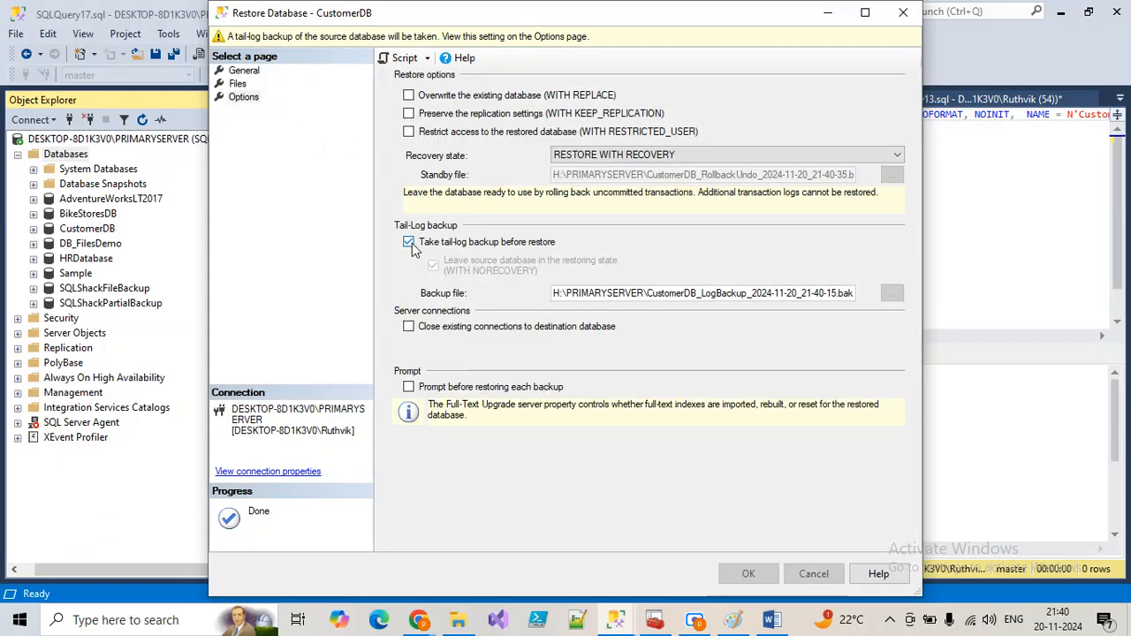
left_click(408, 94)
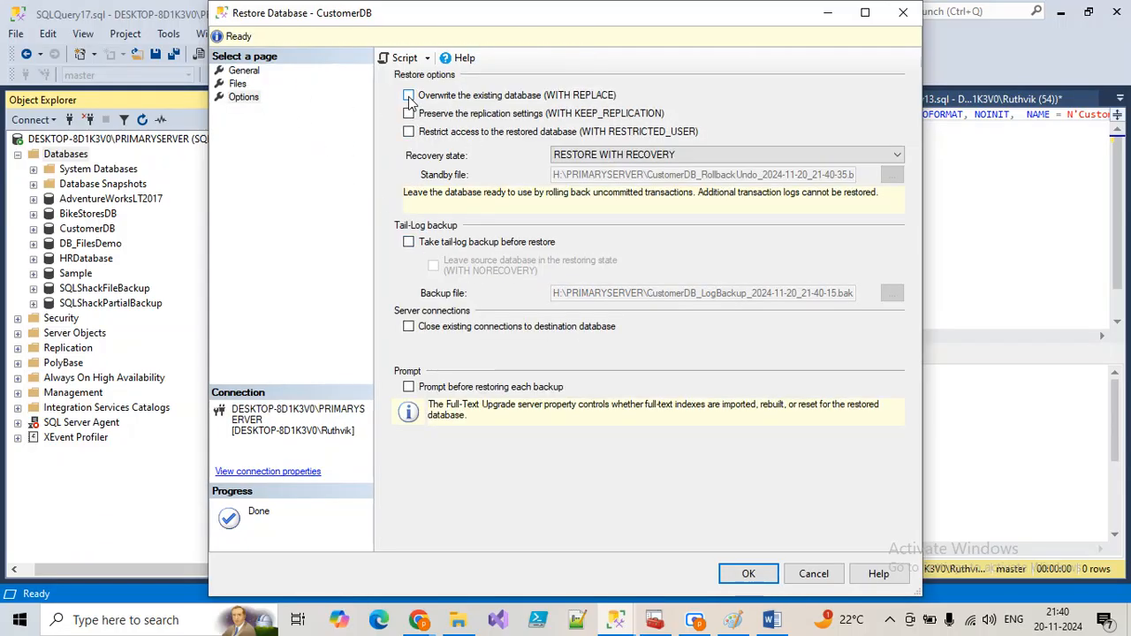
Run the CustomerDB restore from the general settings and select CustomerDB in Object Explorer
left_click(259, 75)
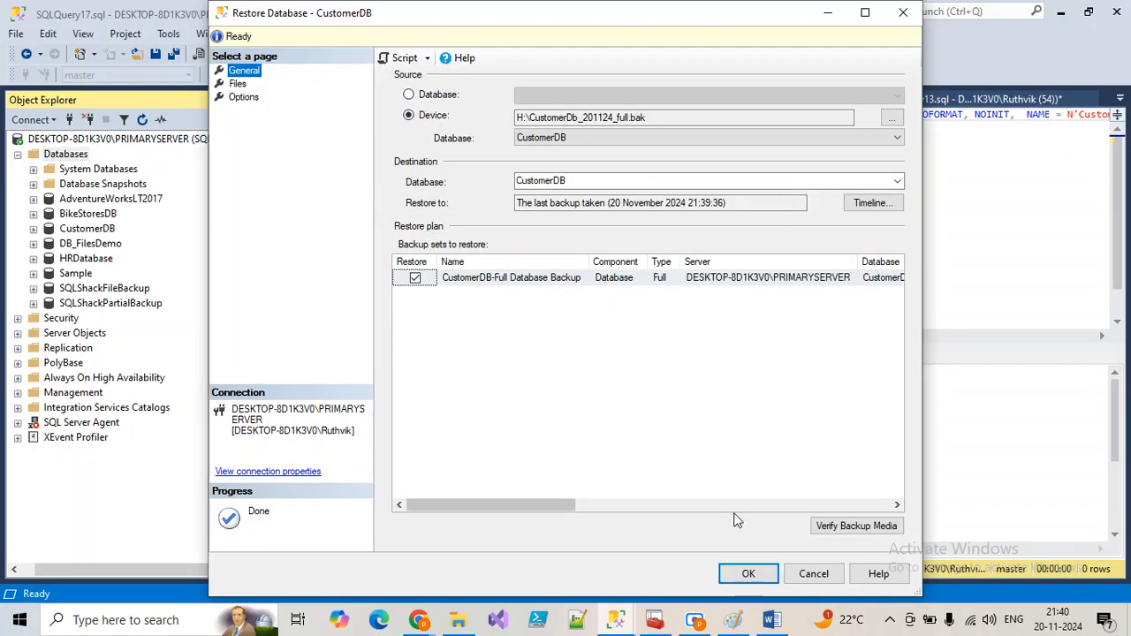
left_click(748, 573)
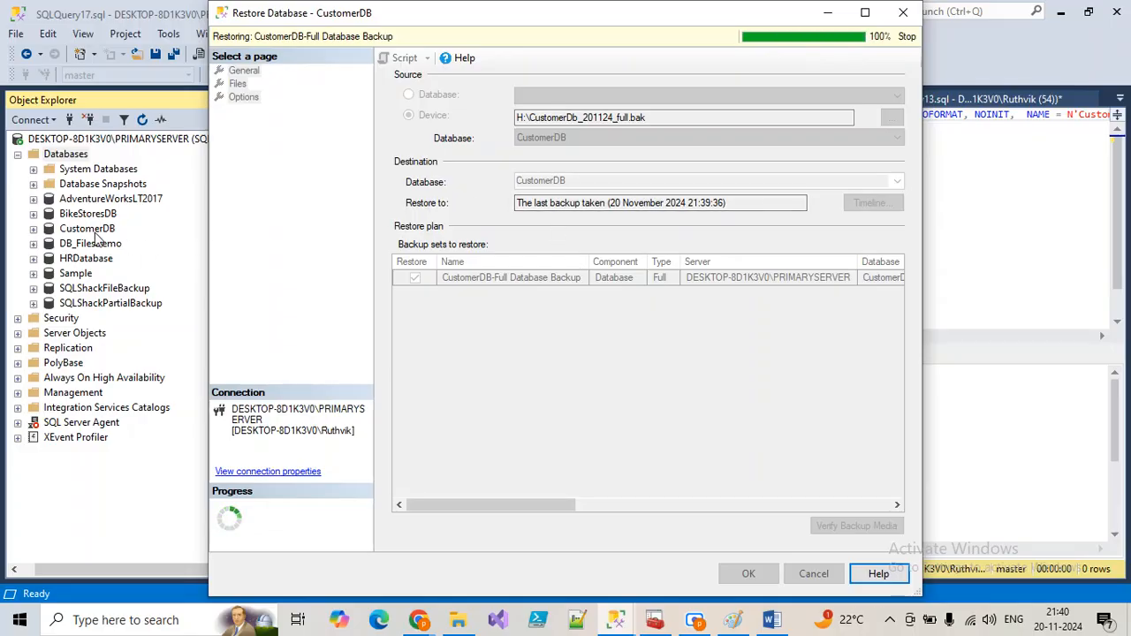
left_click(662, 371)
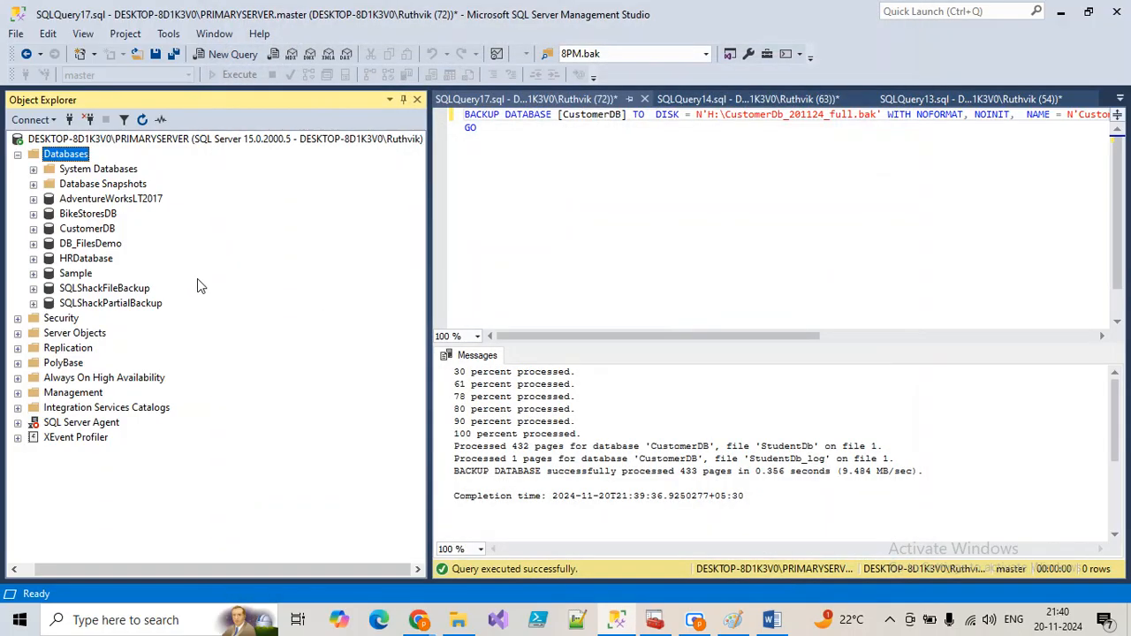
left_click(103, 231)
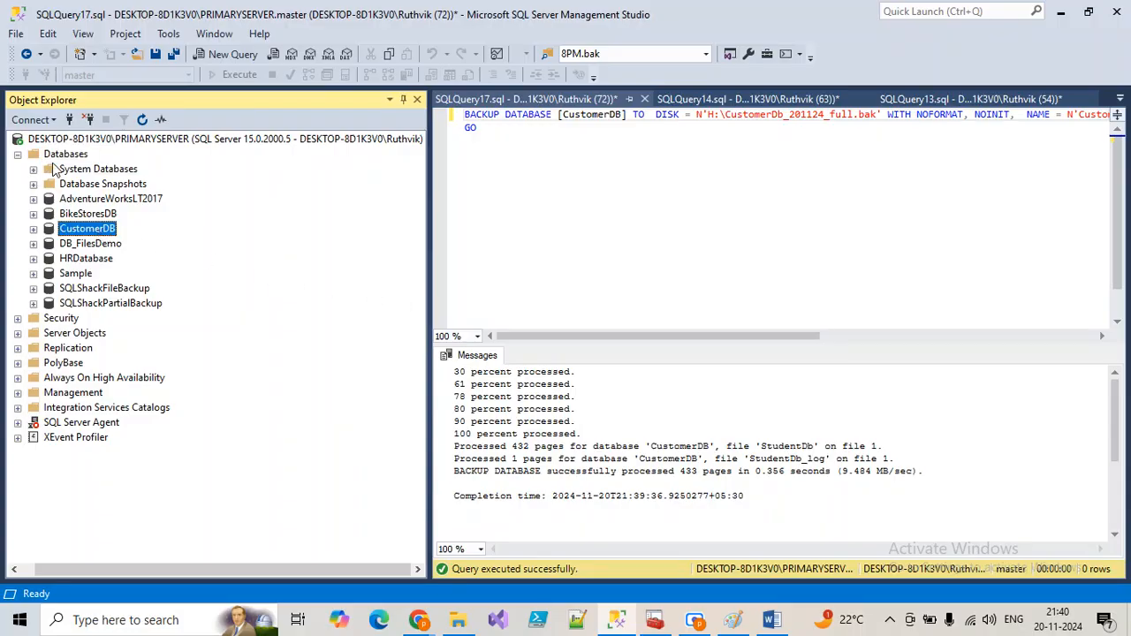
Start a new database restore from a device and load H:\CustomerDb_201124_full.bak as the backup media
right_click(60, 156)
left_click(209, 230)
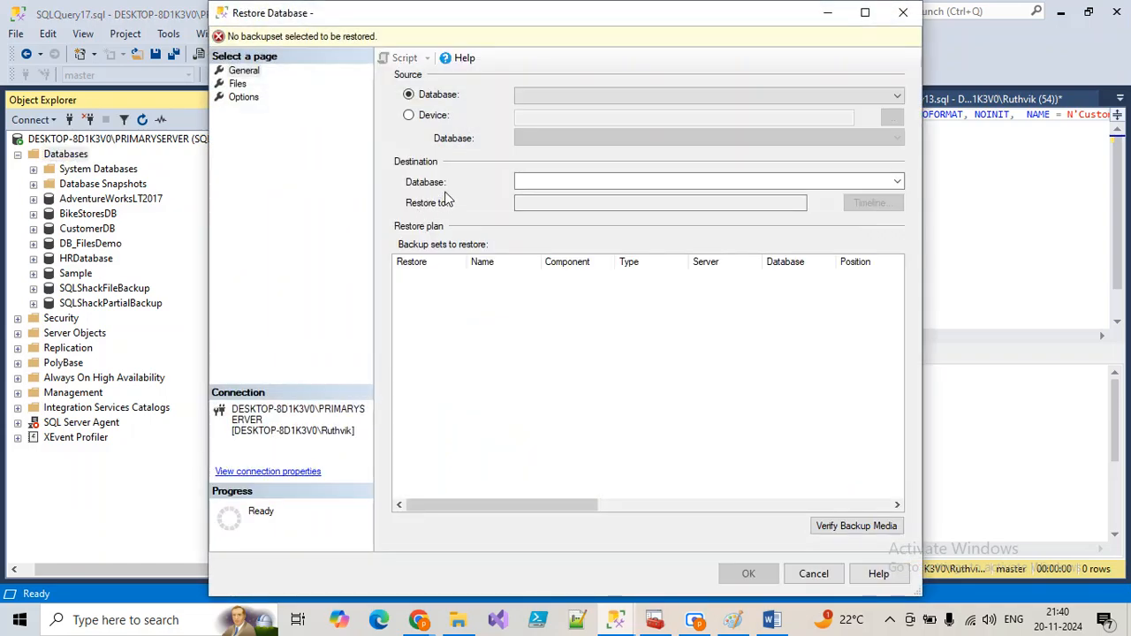
left_click(408, 115)
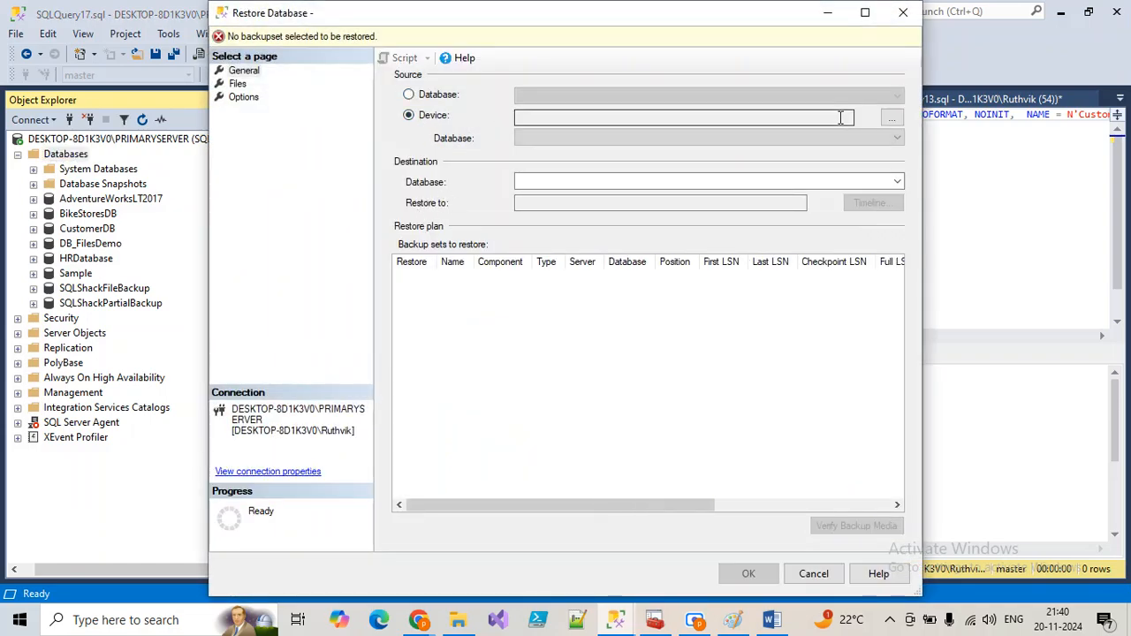
left_click(891, 118)
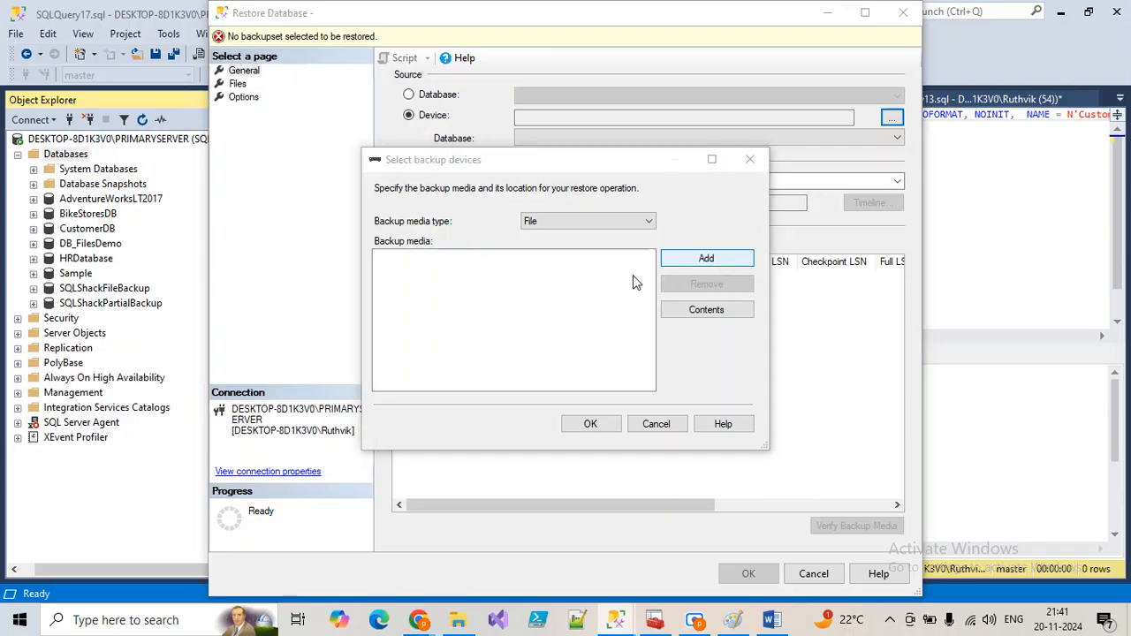
left_click(707, 258)
left_click(345, 236)
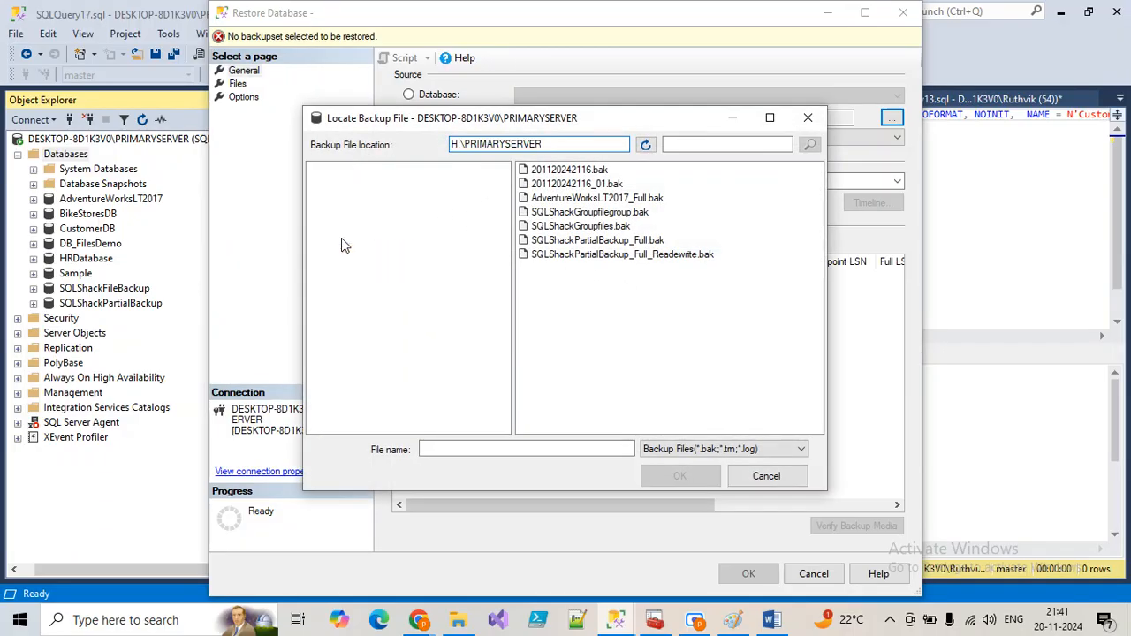
left_click(578, 212)
left_click(673, 477)
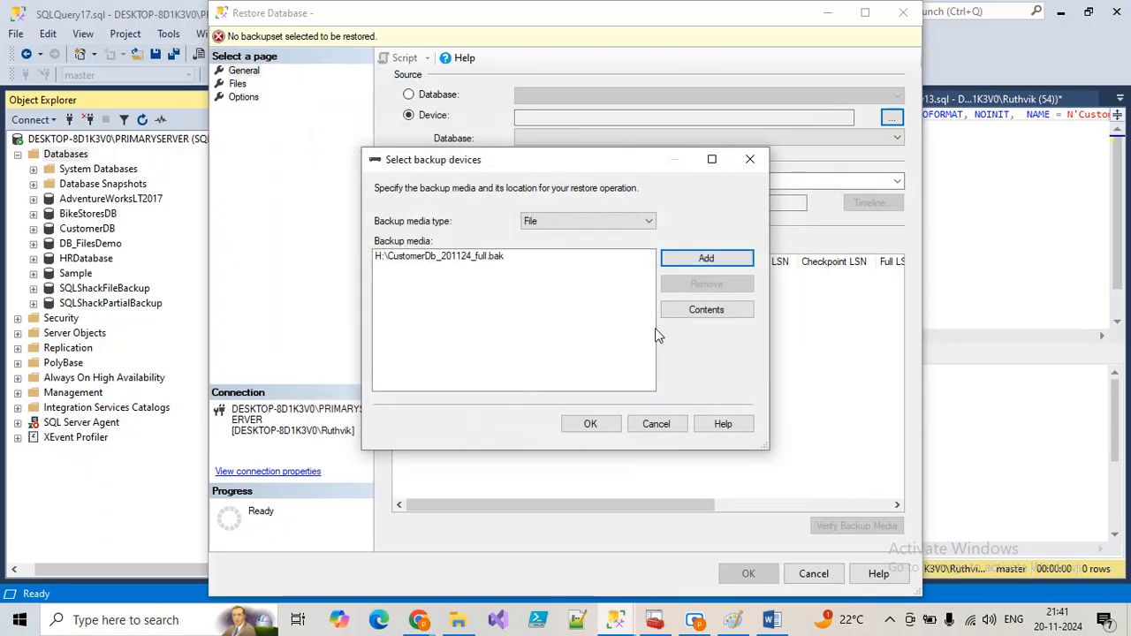
left_click(590, 423)
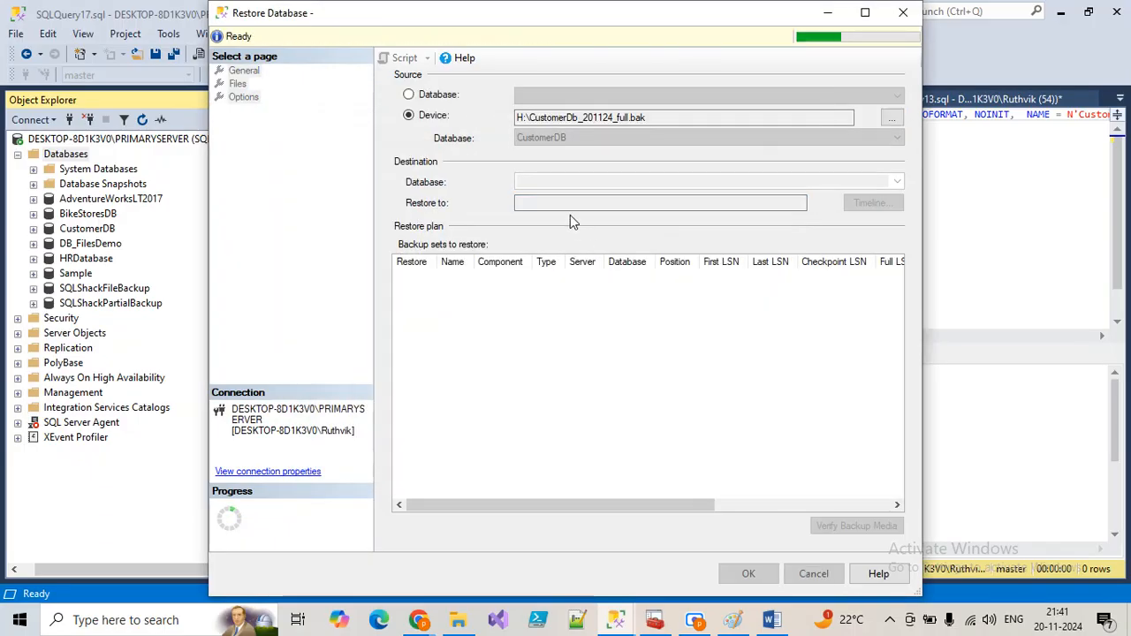
Name the destination database CustomerDB01 and disable the tail-log backup before restore
left_click(575, 183)
left_click(573, 184)
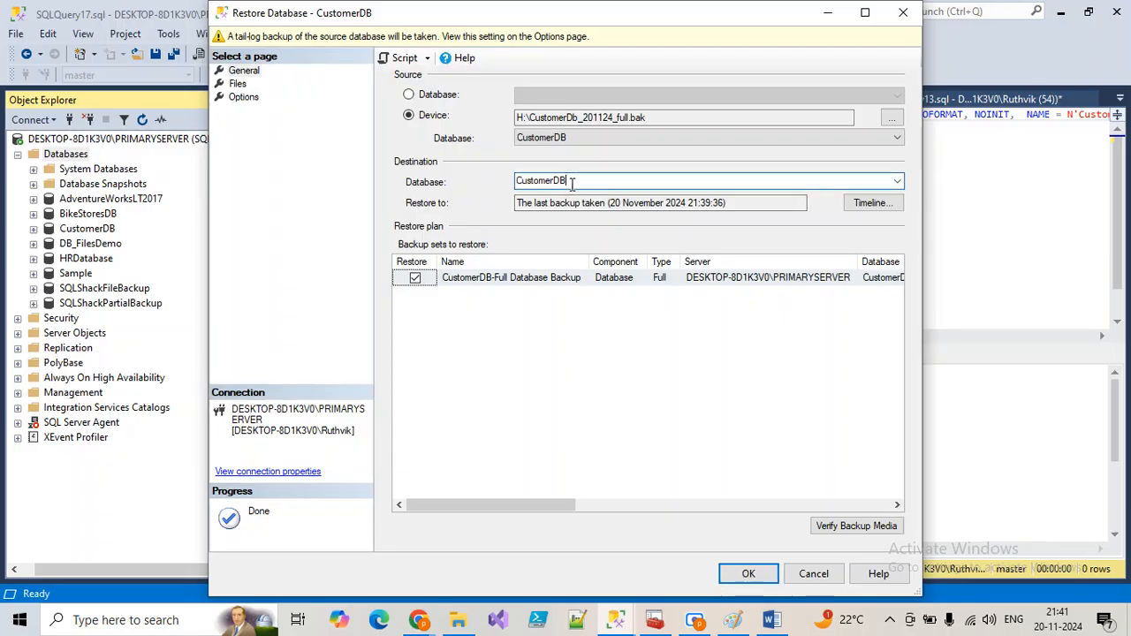
type("01")
left_click(238, 85)
left_click(243, 97)
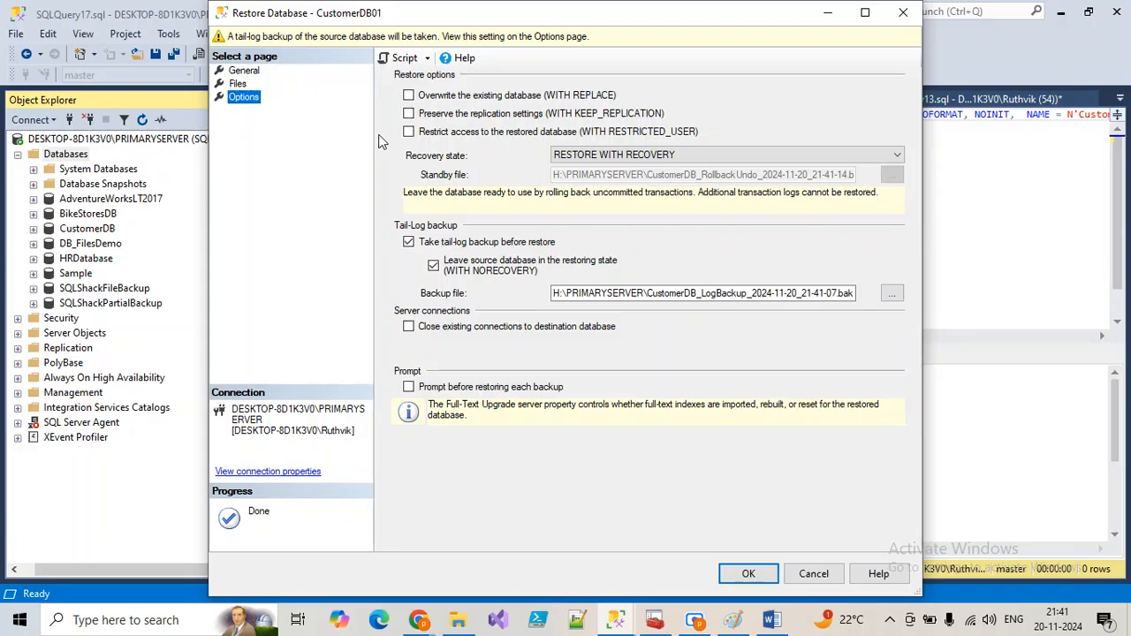
left_click(411, 243)
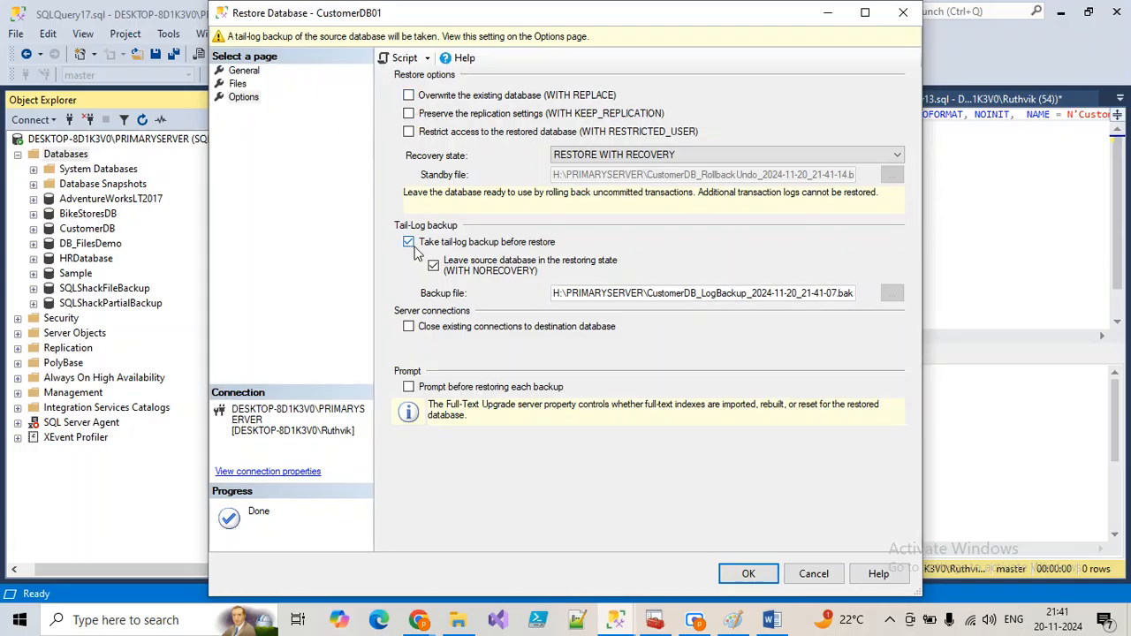
Try to run the restore to CustomerDB01 and examine the details of its outcome
left_click(748, 573)
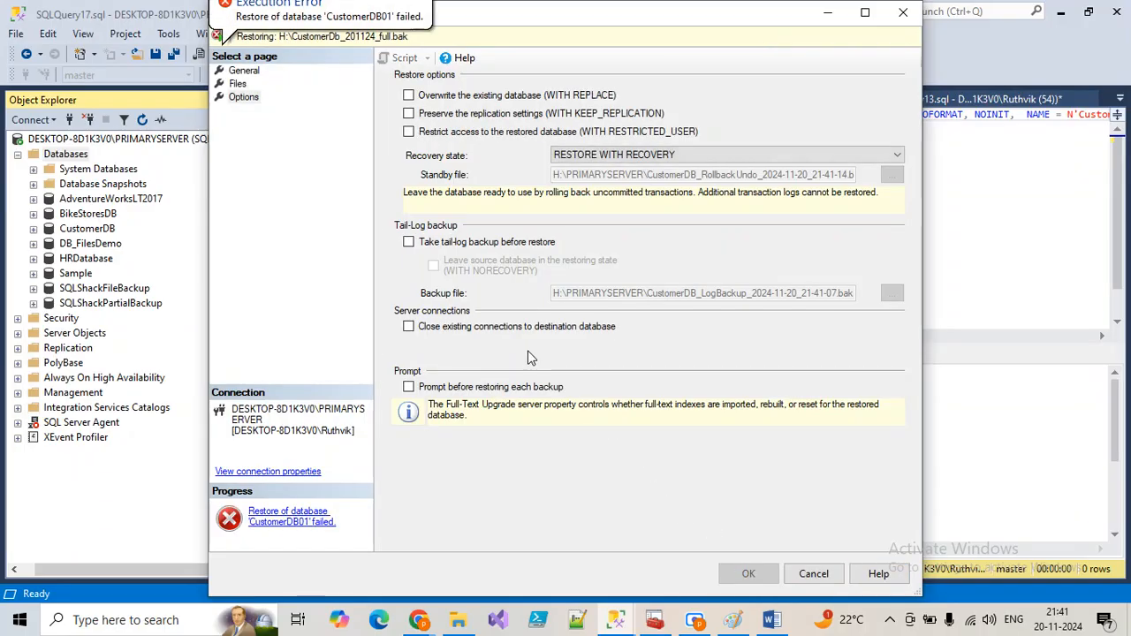
left_click(288, 517)
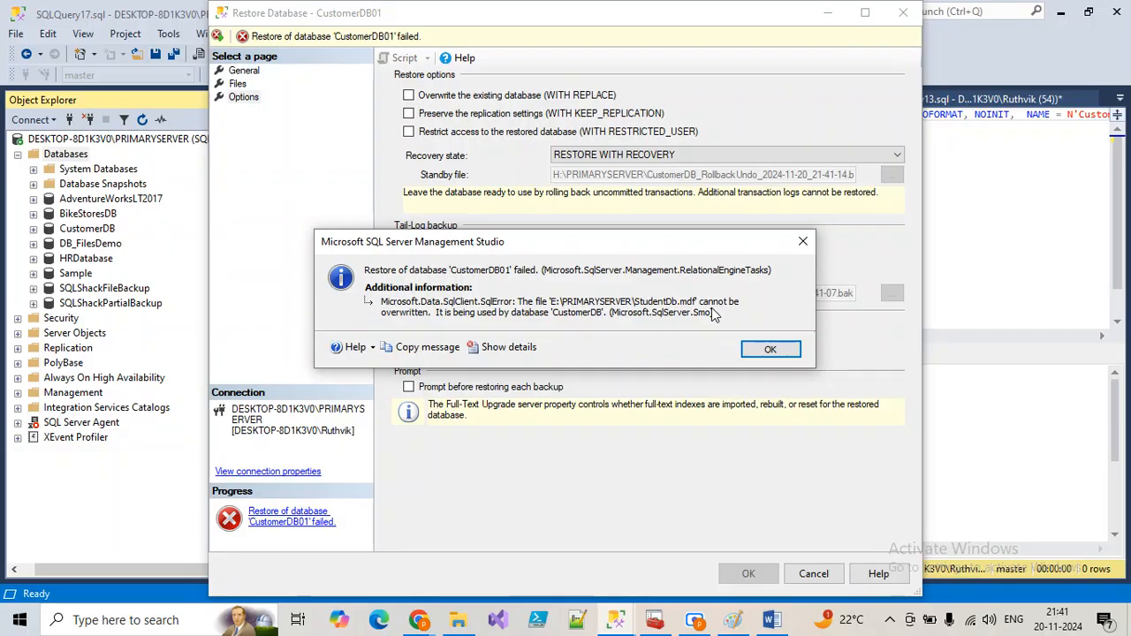
left_click(769, 350)
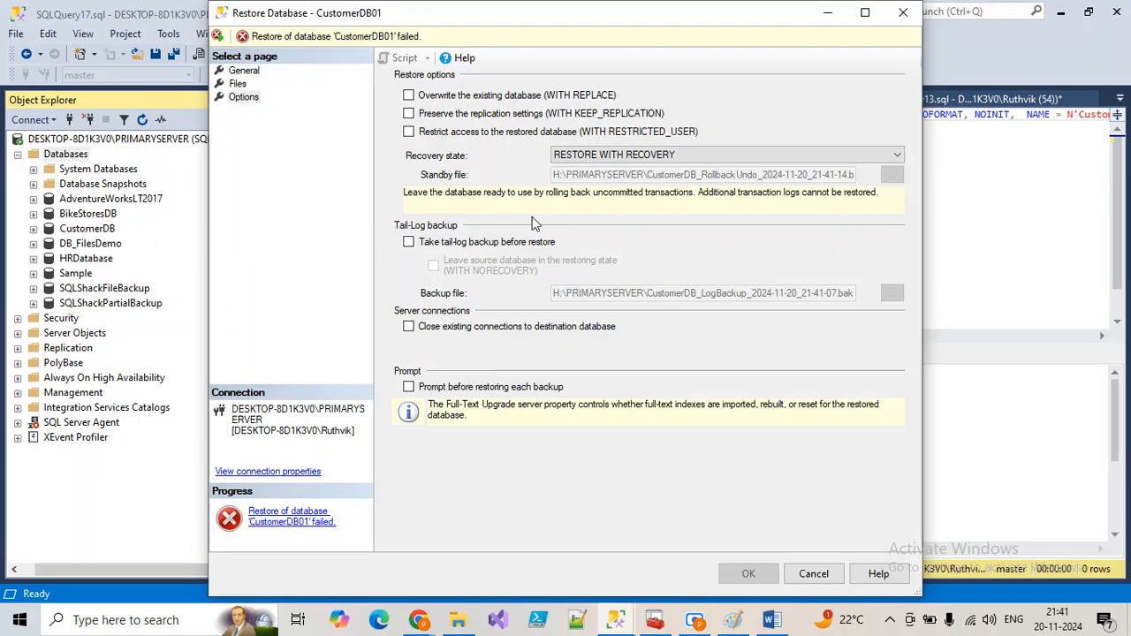
Review the general restore settings in the enlarged dialog, highlighting CustomerDB in the destination database name
left_click(244, 72)
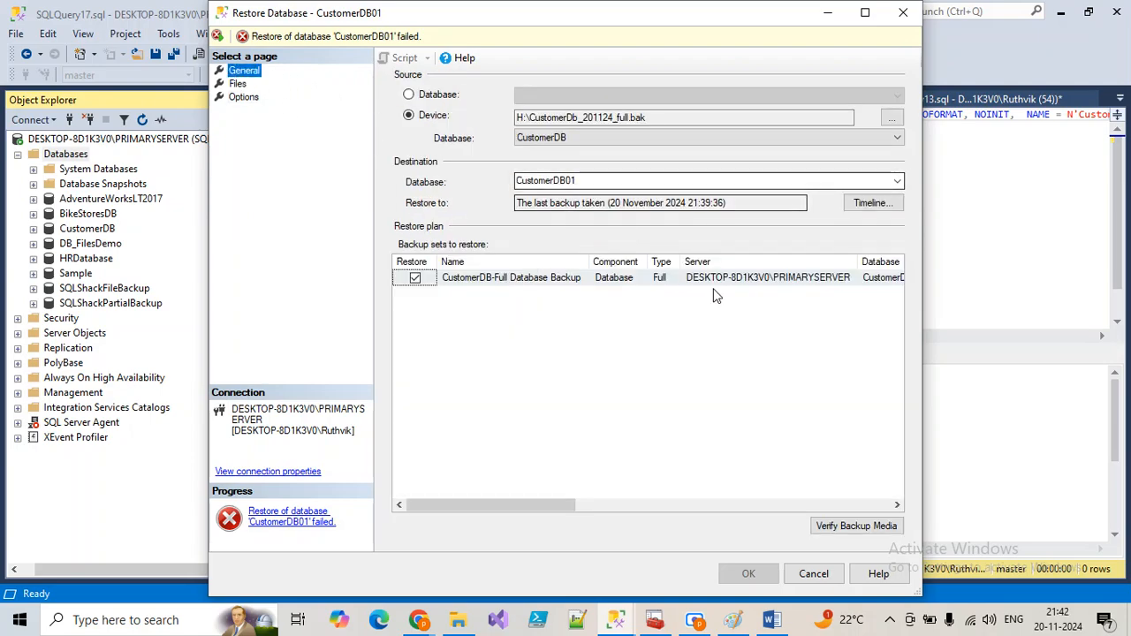
left_click(866, 14)
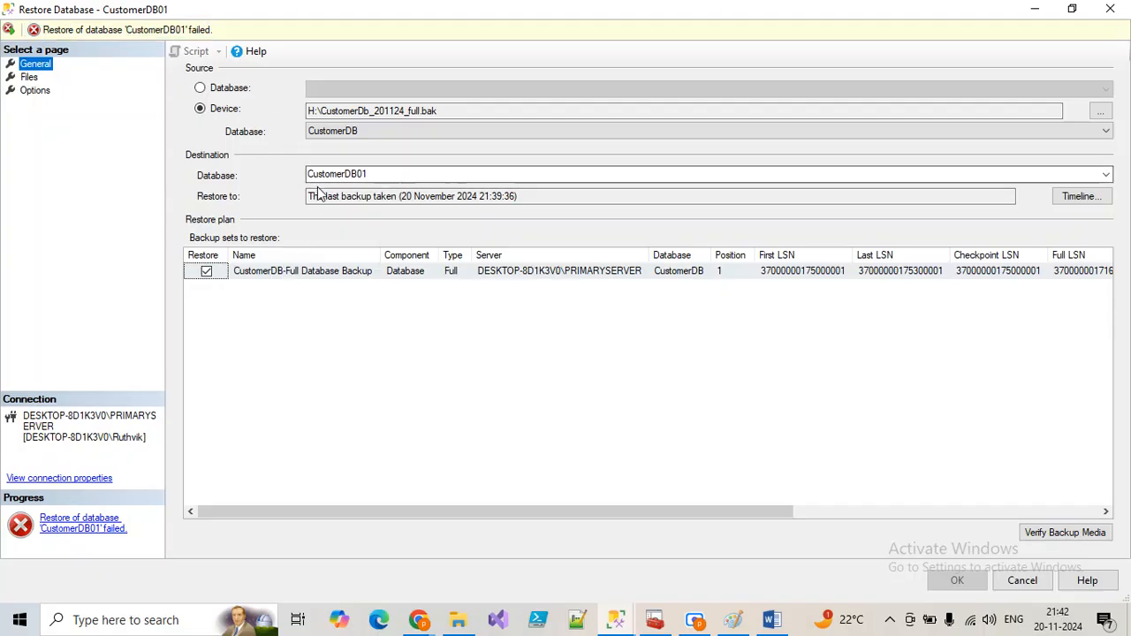
left_click(356, 174)
left_click(352, 175)
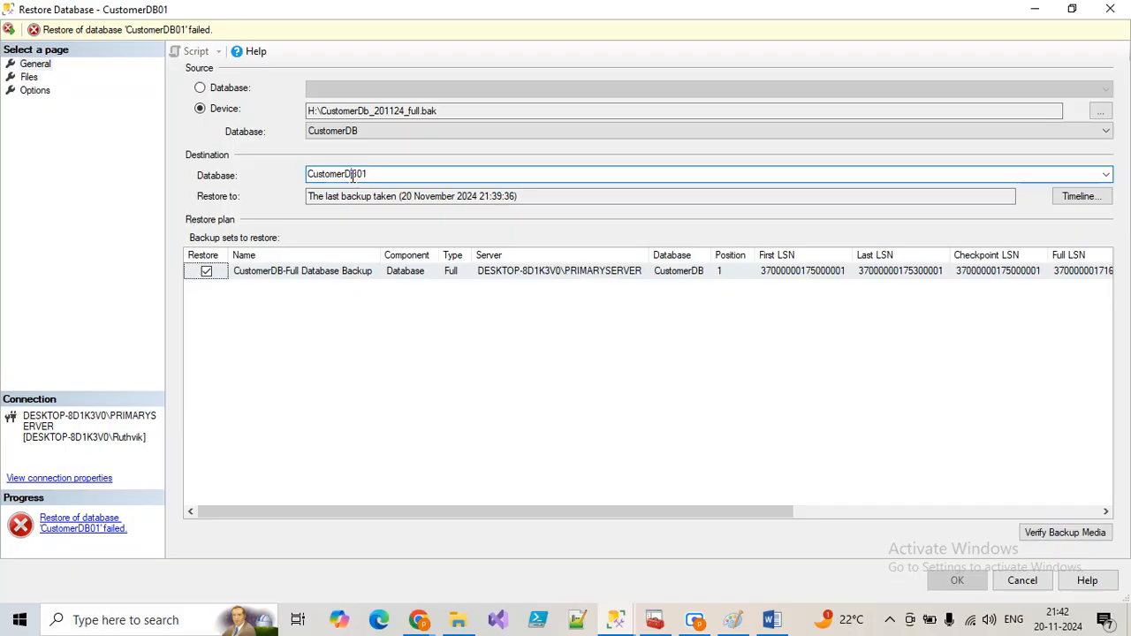
left_click_drag(358, 174, 297, 179)
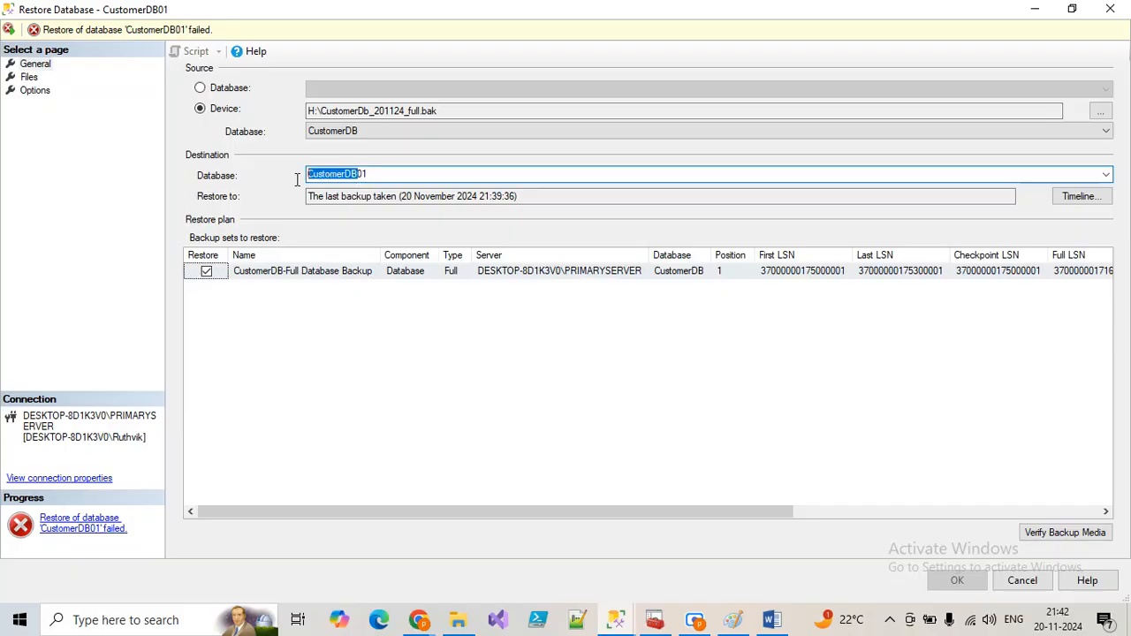
Enable relocating all files to a folder and set the StudentDb data file to restore as E:\PRIMARYSERVER\Custdn.mdf
left_click(31, 79)
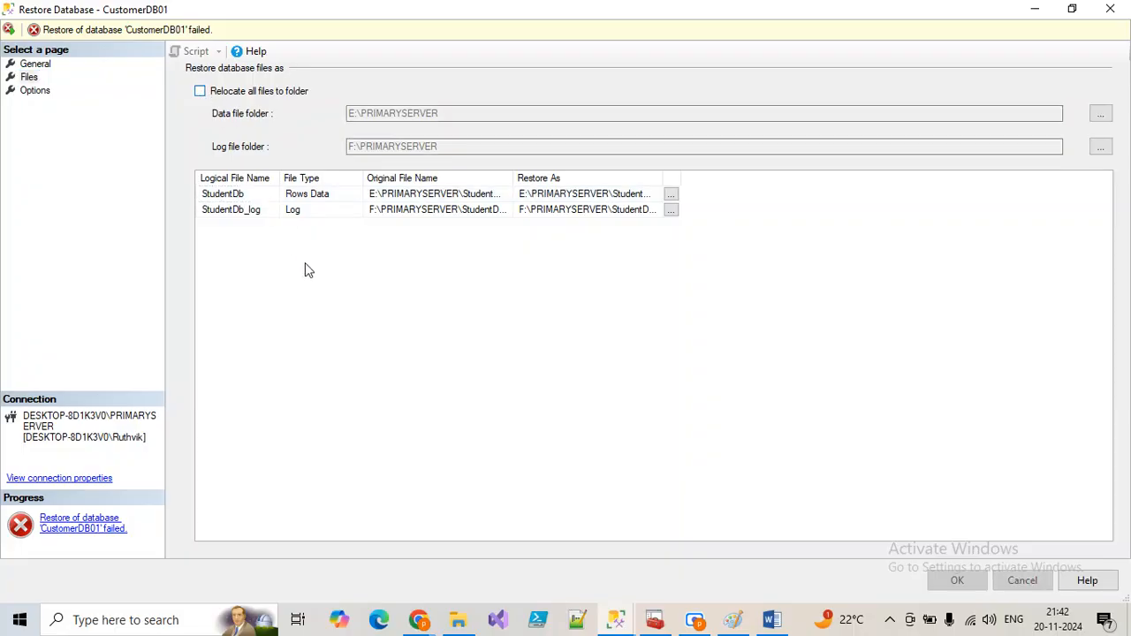
left_click(201, 91)
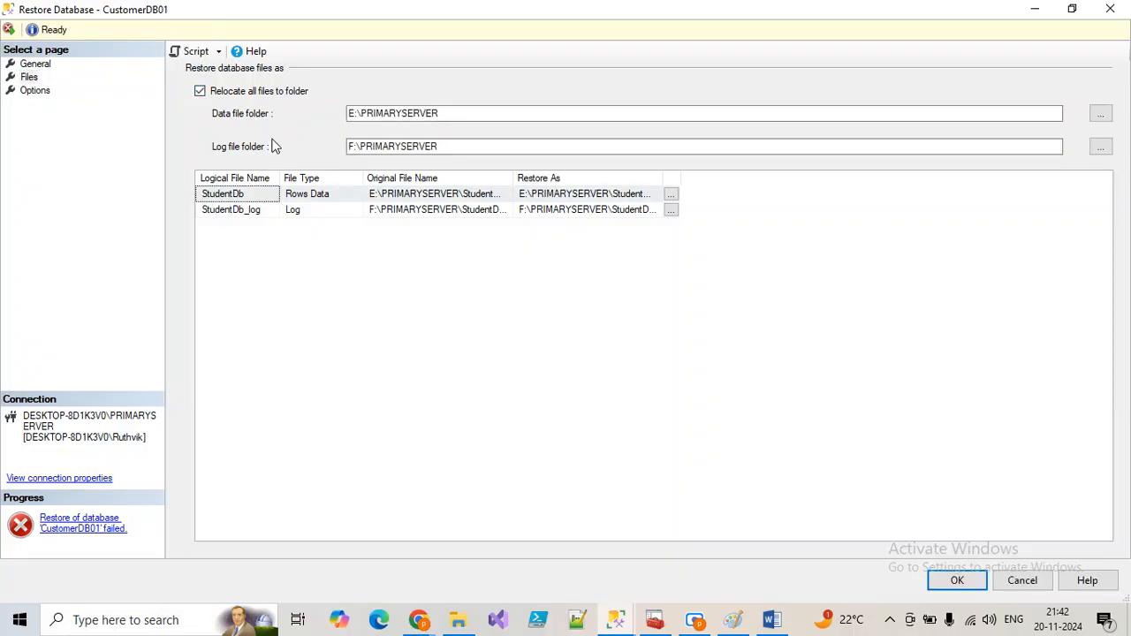
left_click(670, 200)
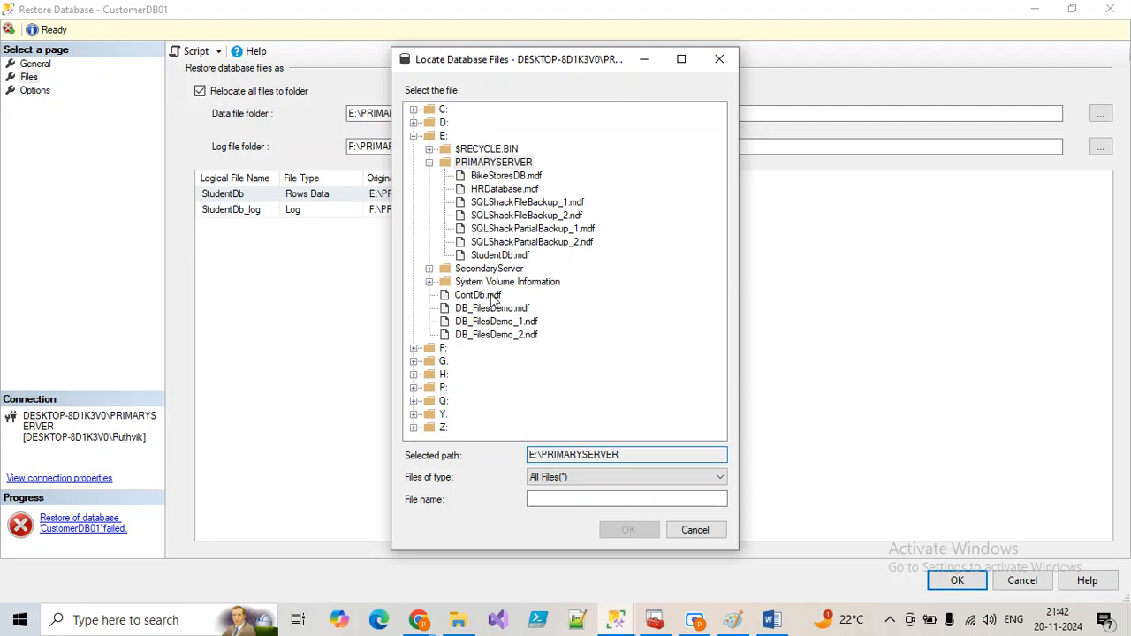
left_click(555, 500)
type("Custd")
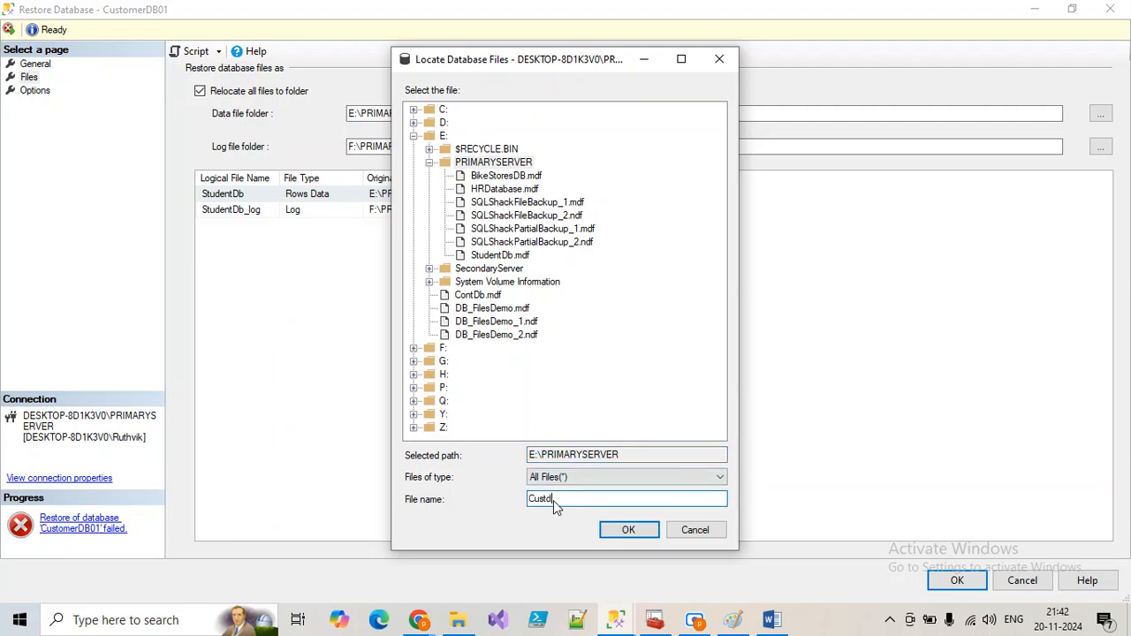
type("n.mdf")
left_click(628, 535)
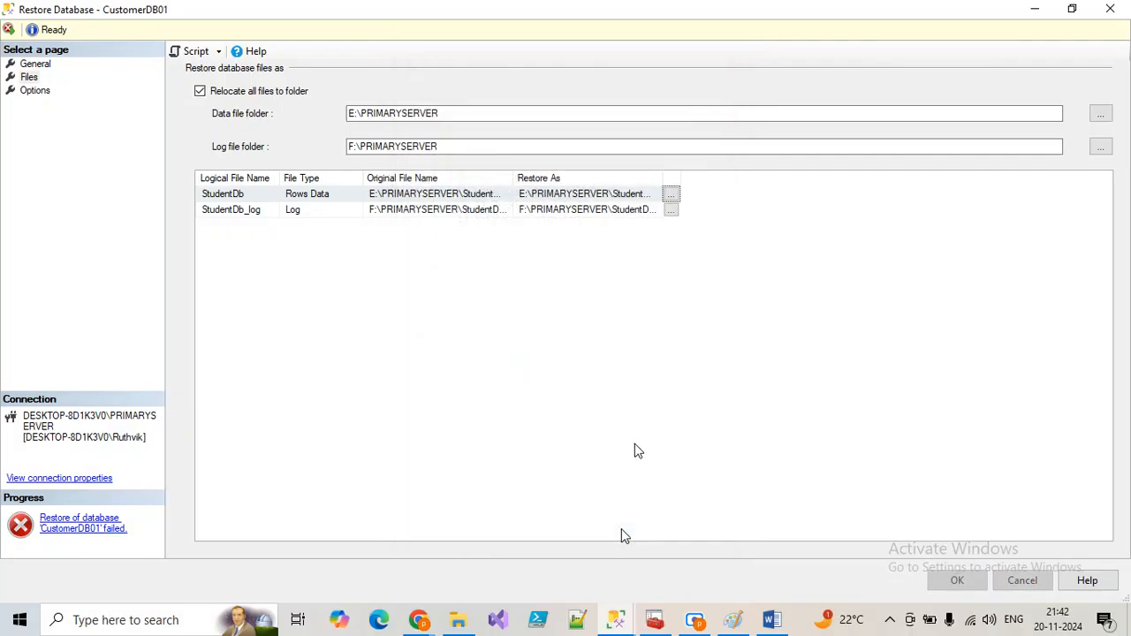
Set the StudentDb_log file to restore as F:\PRIMARYSERVER\Custdb_log.ldf and run the CustomerDB01 restore
left_click(674, 212)
left_click(541, 498)
type("Cu")
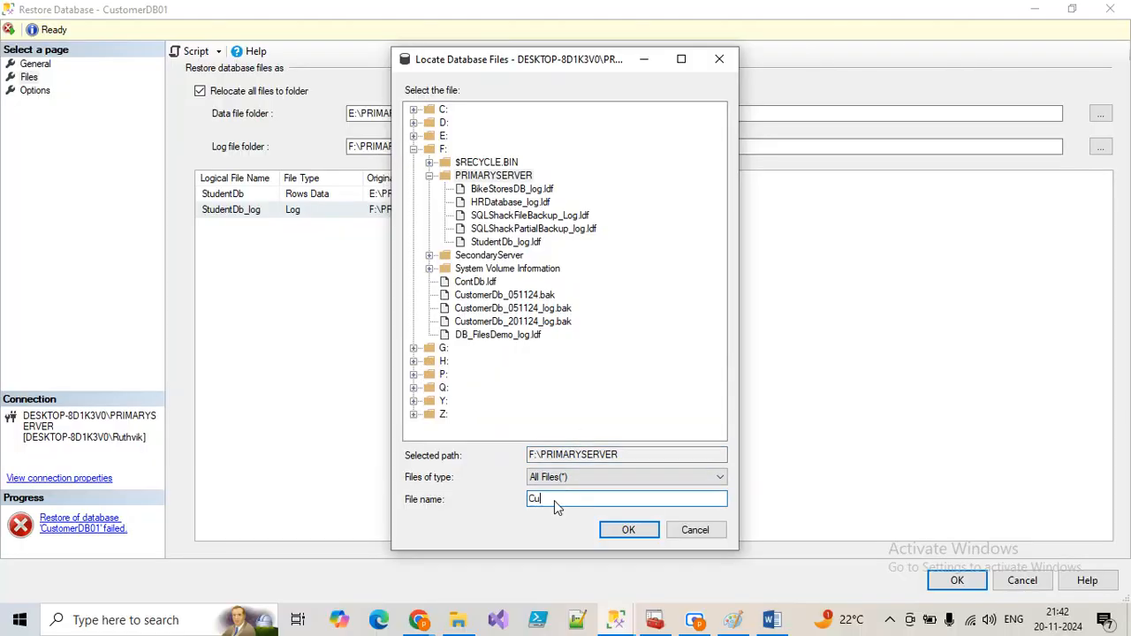
type("stdb_log.ldf")
left_click(629, 530)
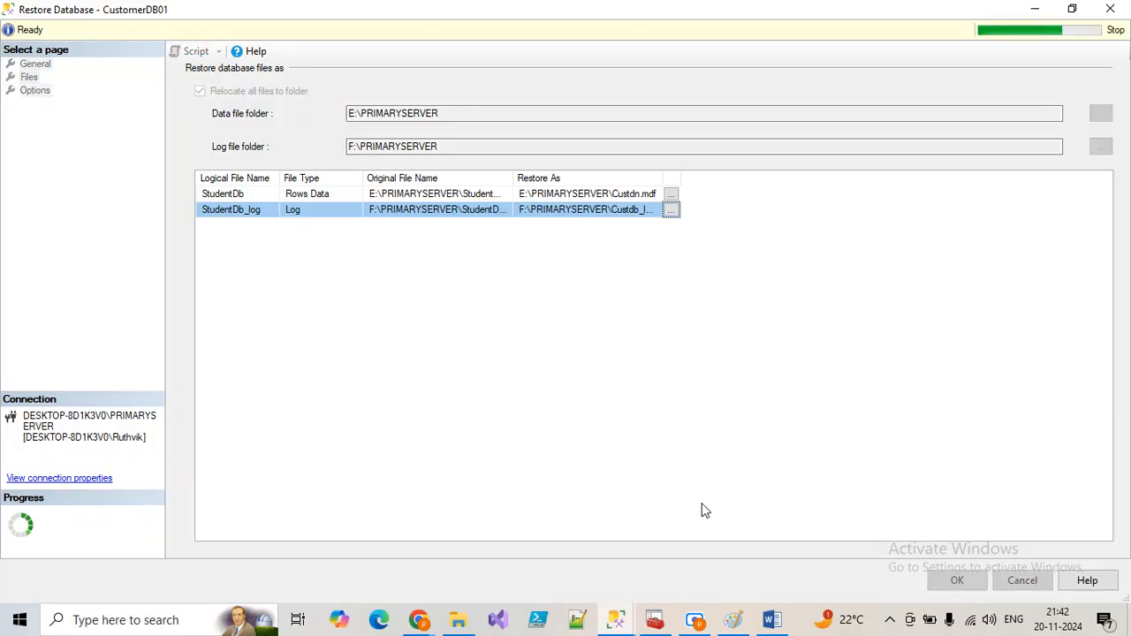
left_click(959, 585)
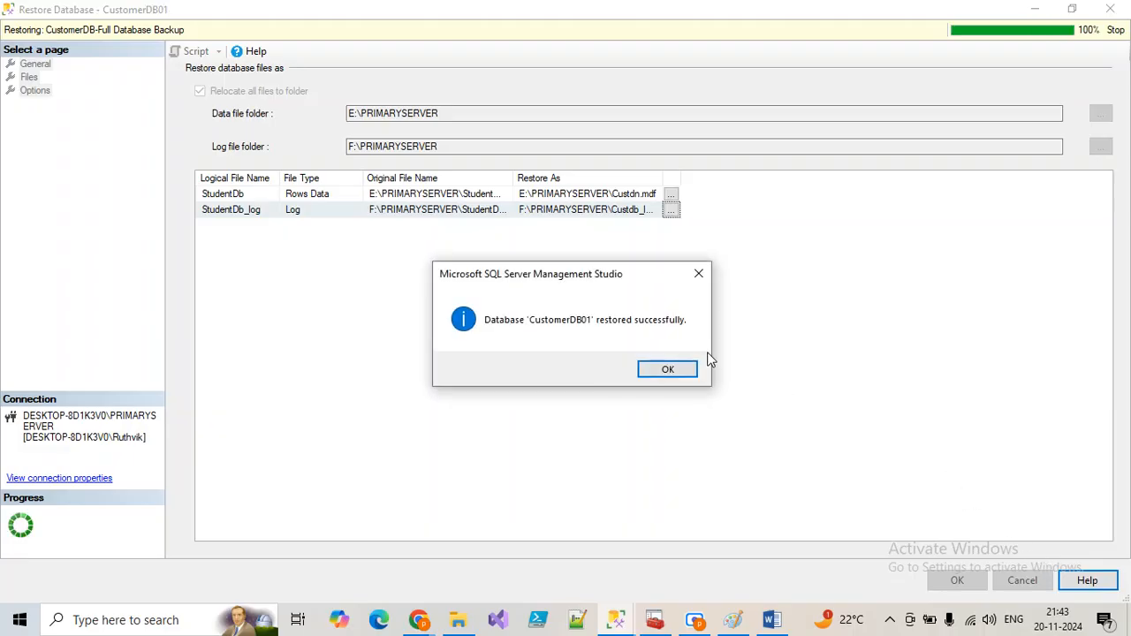
left_click(667, 367)
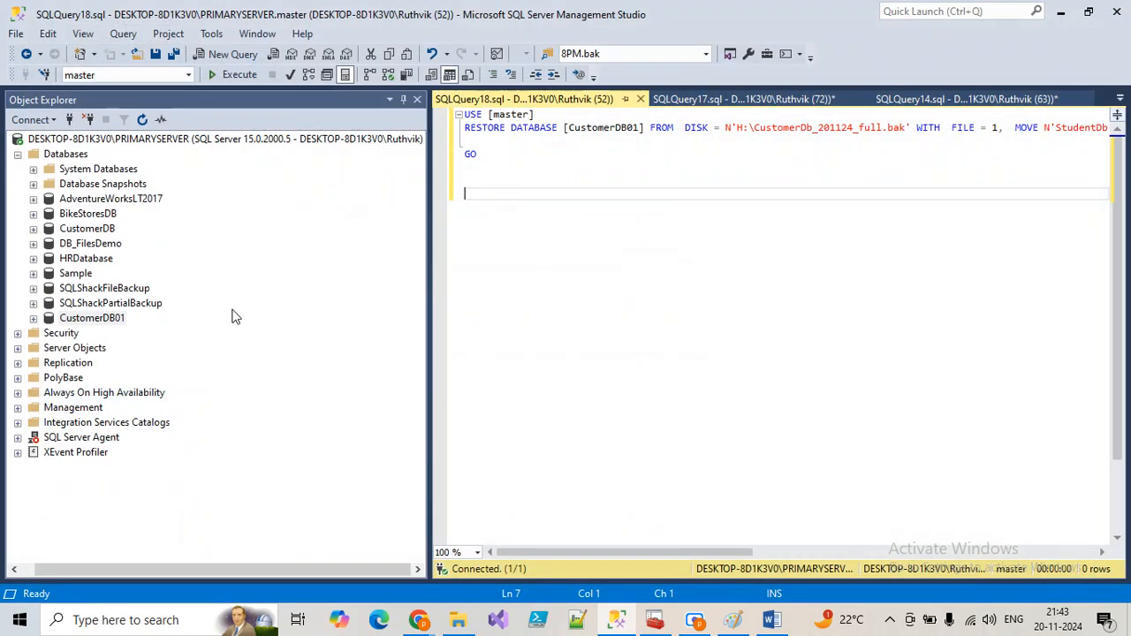
Examine the database files in the CustomerDB properties and close them without changes
left_click(95, 233)
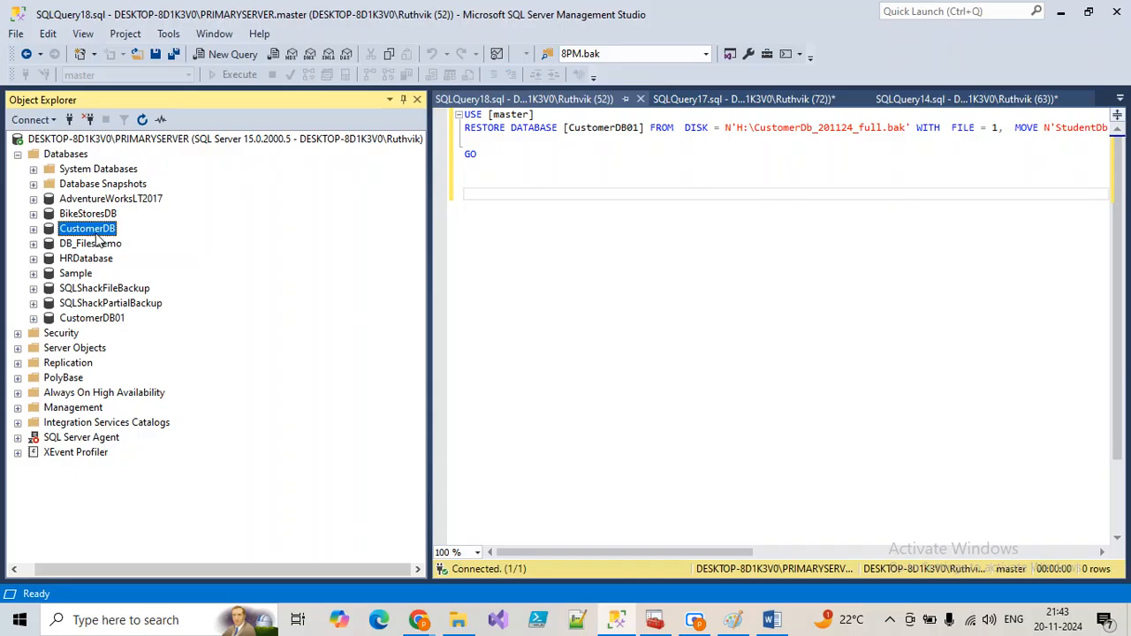
right_click(97, 235)
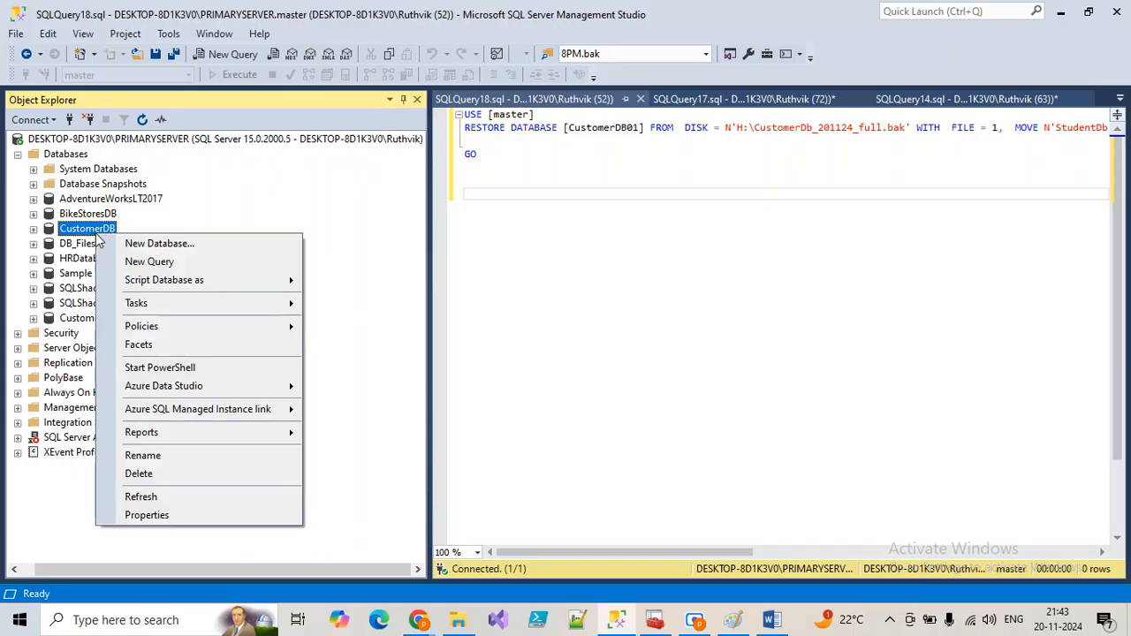
left_click(157, 515)
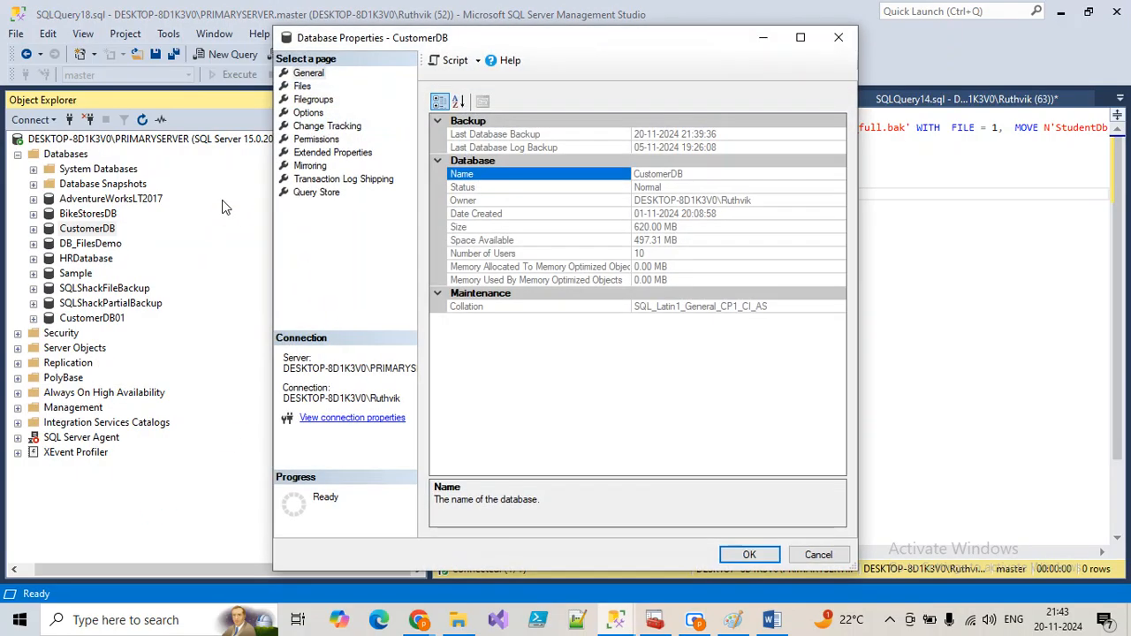
left_click(302, 86)
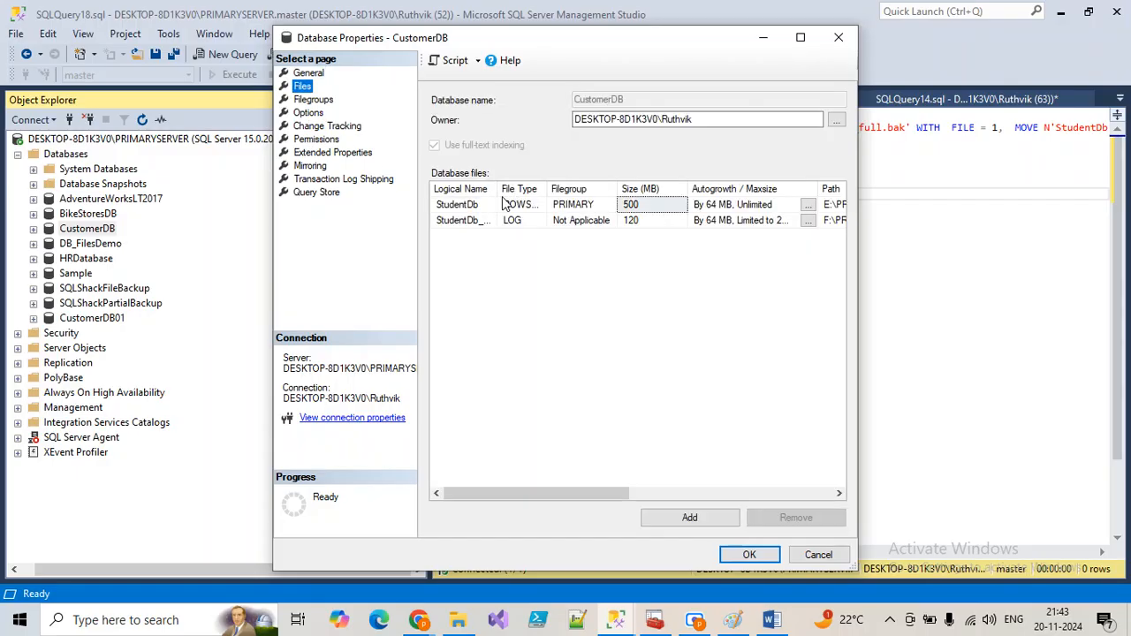
left_click(809, 554)
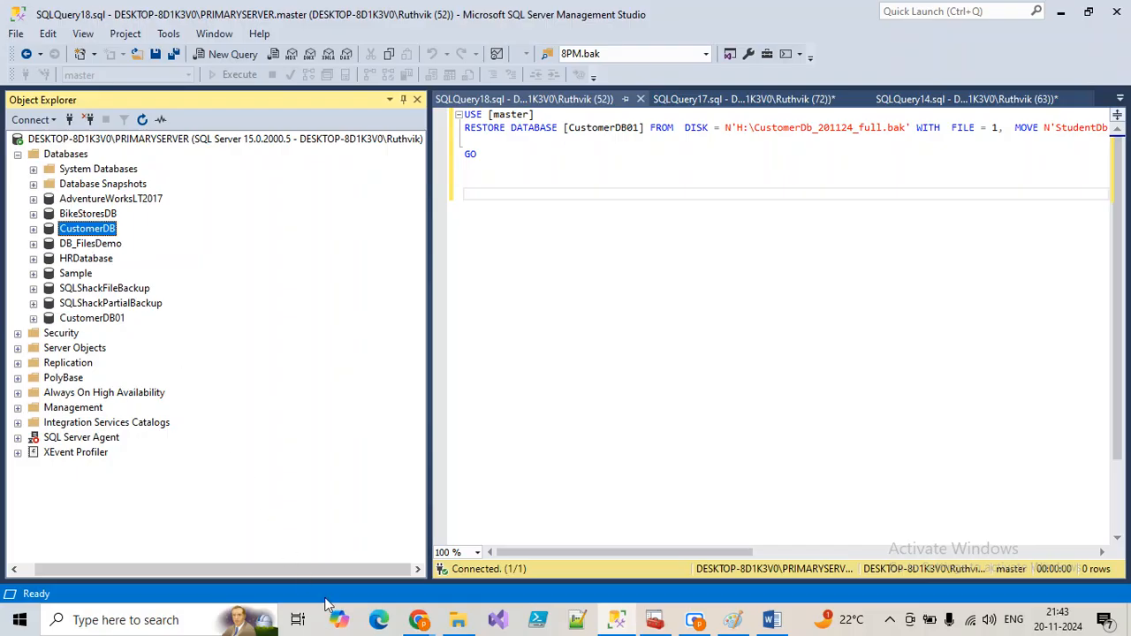
Put each MOVE clause of the CustomerDB01 restore script on its own line and highlight the Custdn and Custdb_log file names
mouse_move(460, 621)
left_click(1013, 129)
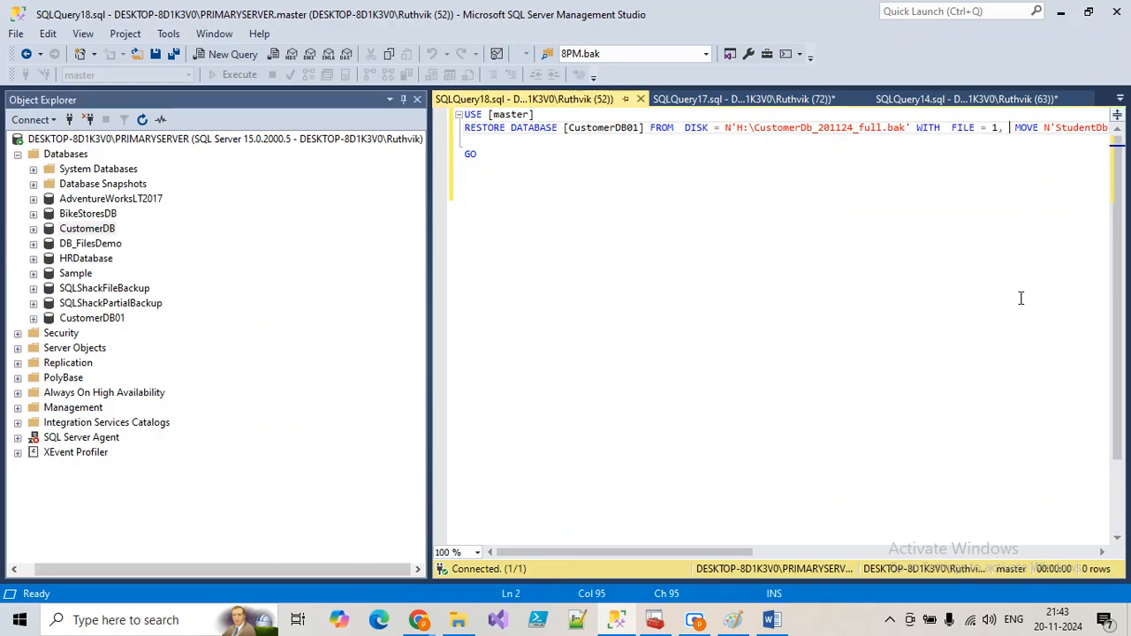
key("Return")
left_click(775, 141)
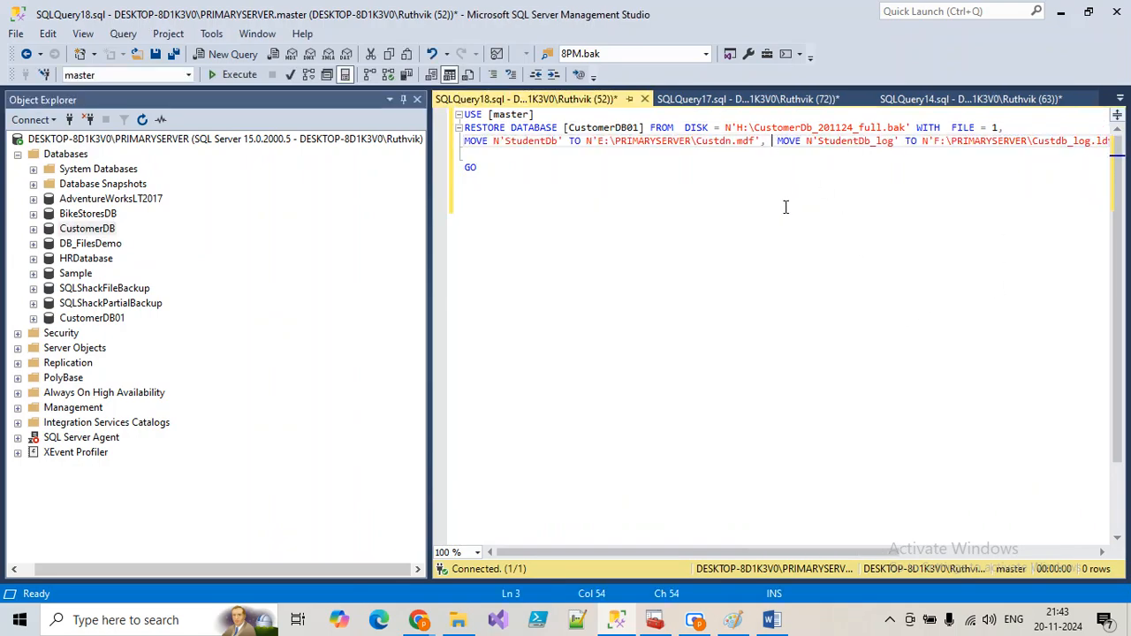
key("Return")
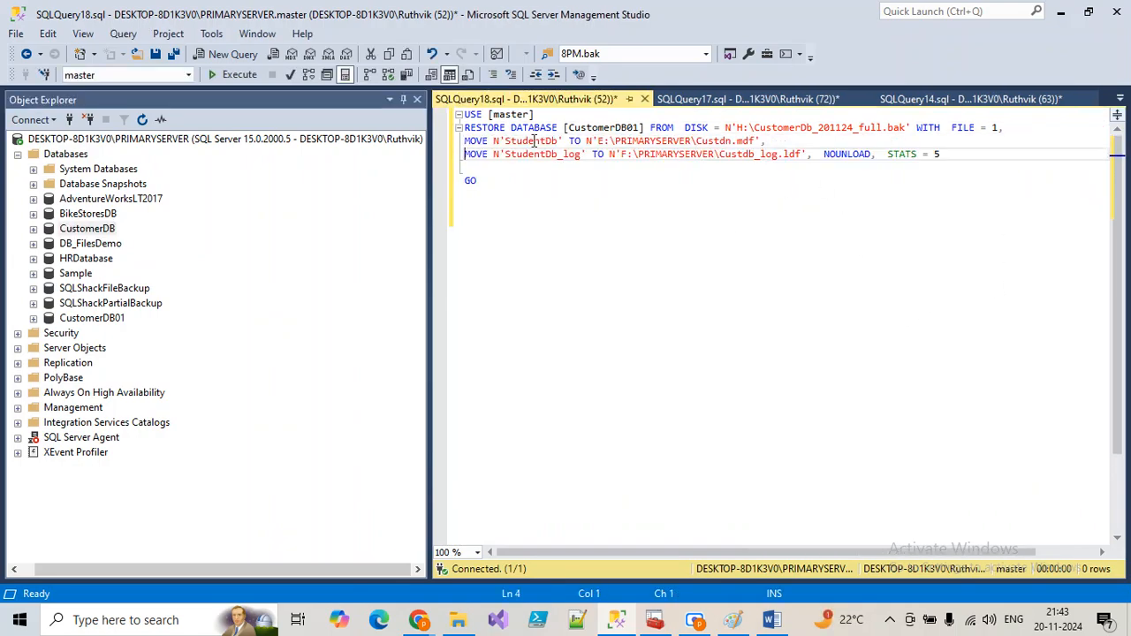
left_click_drag(733, 142, 693, 142)
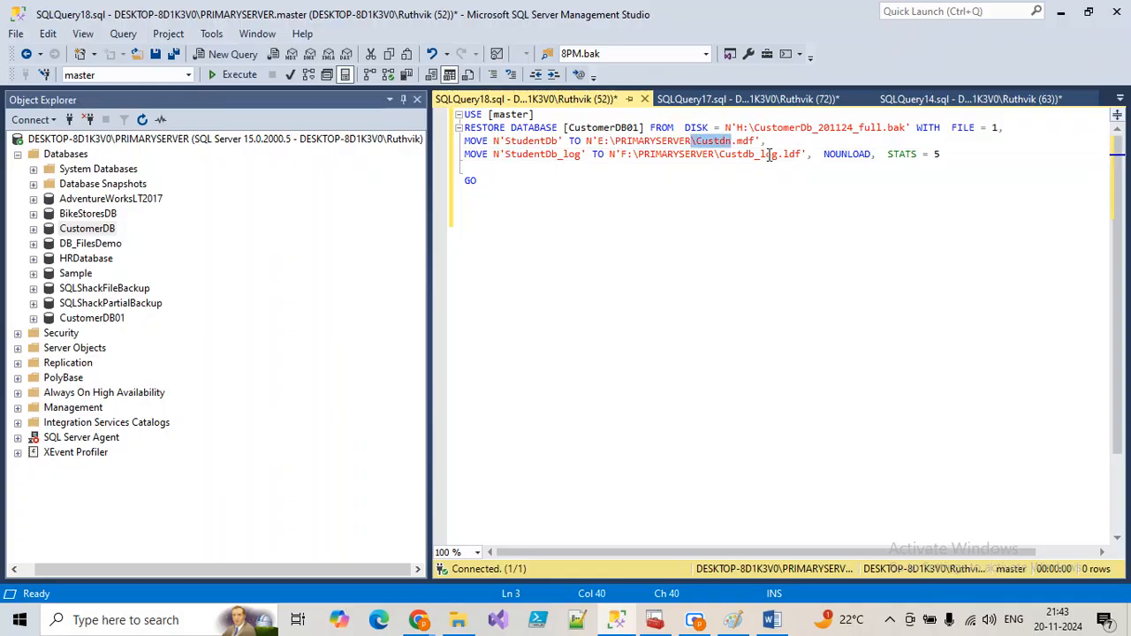
double_click(773, 155)
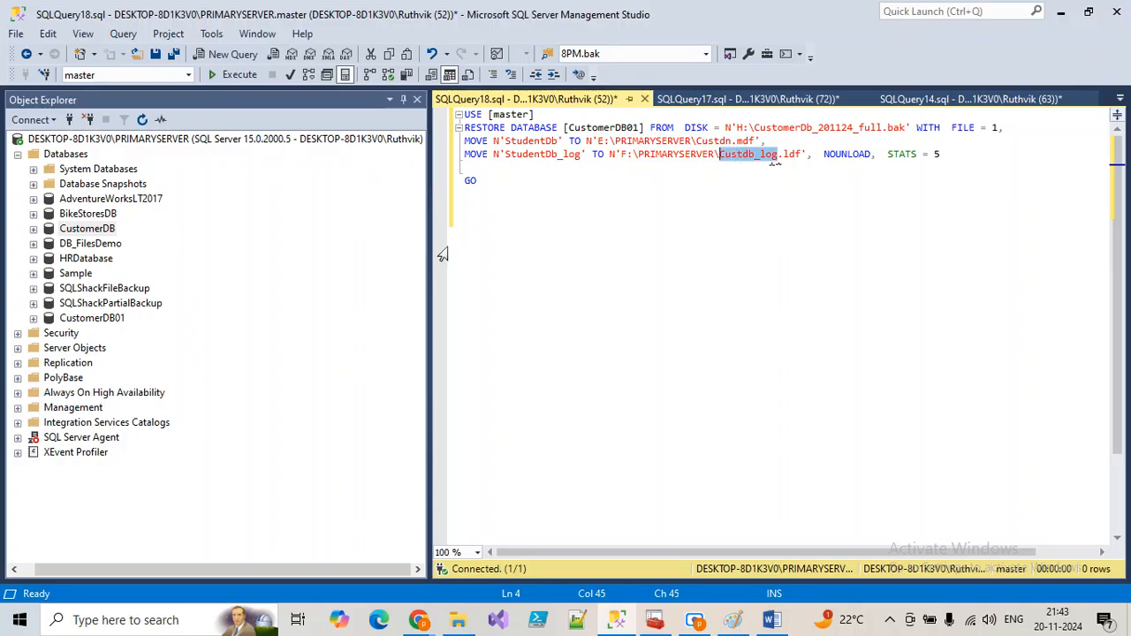
Expand the restored CustomerDB01 database to view its object folders, compare it with CustomerDB, and collapse it
left_click(106, 322)
left_click(34, 318)
left_click(70, 231)
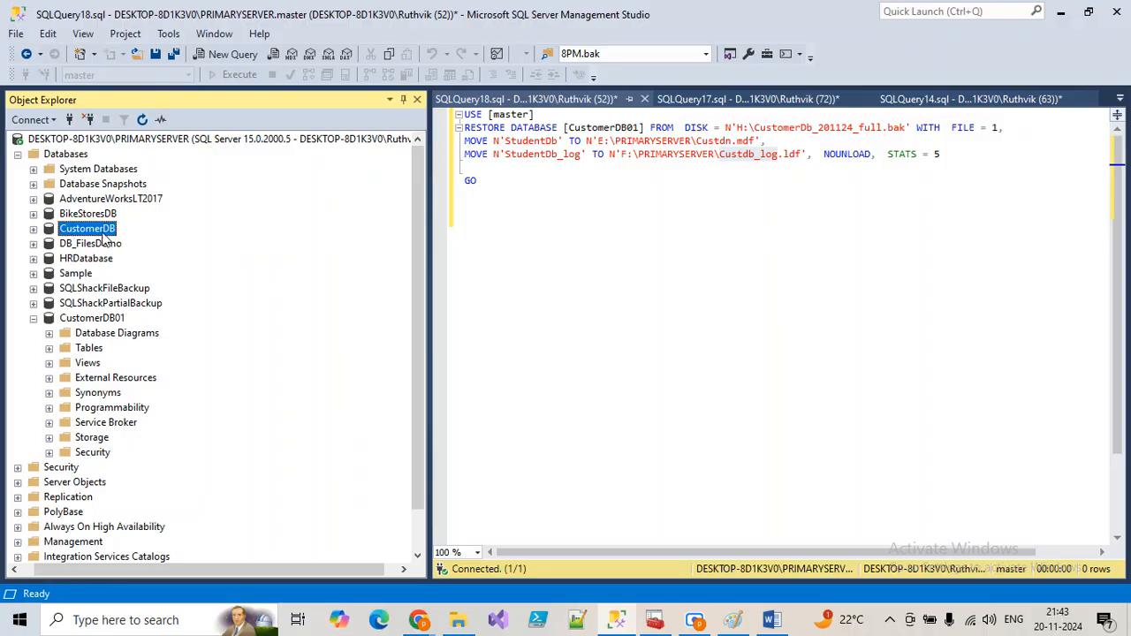
left_click(118, 321)
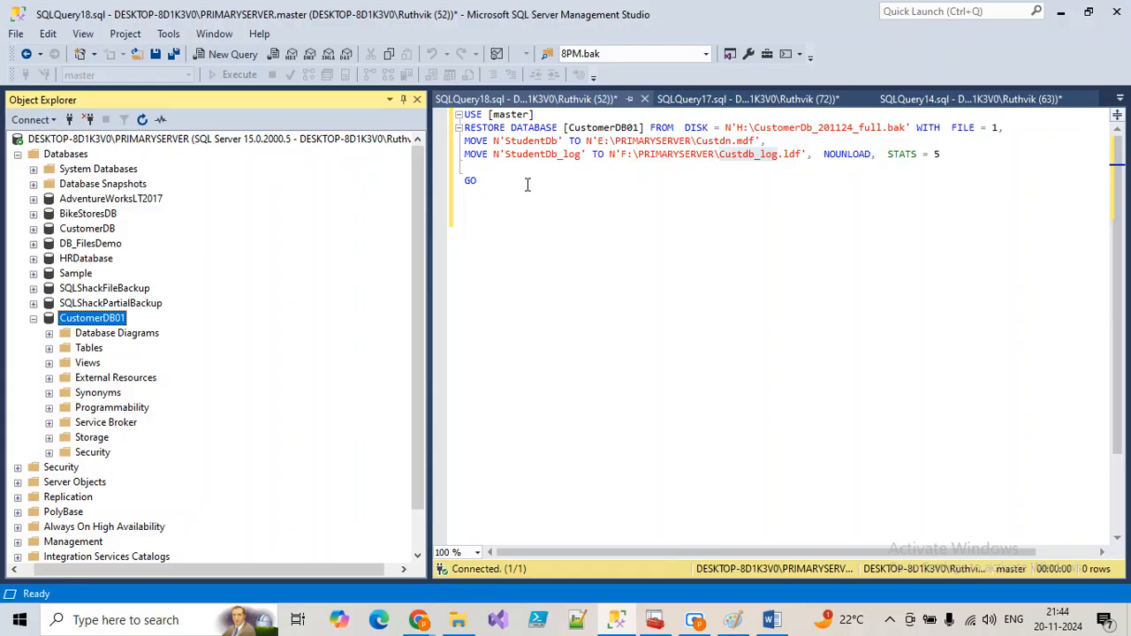
left_click(33, 318)
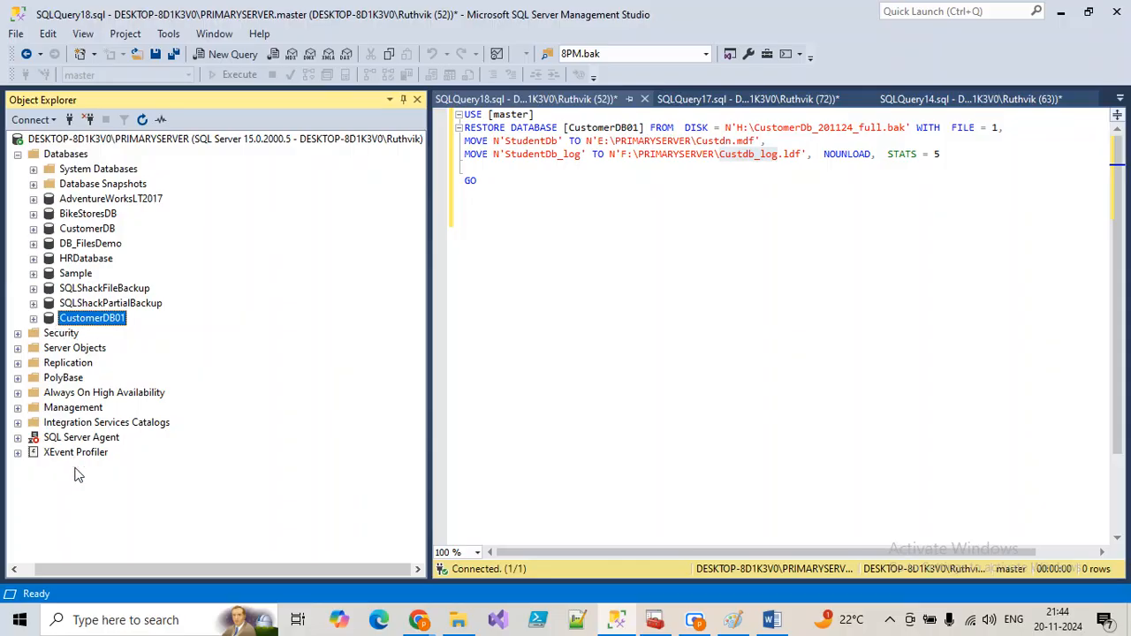
Highlight the whole CustomerDB01 restore script and point out the CustomerDB and CustomerDB01 databases it relates to
left_click(555, 187)
key("ctrl+a")
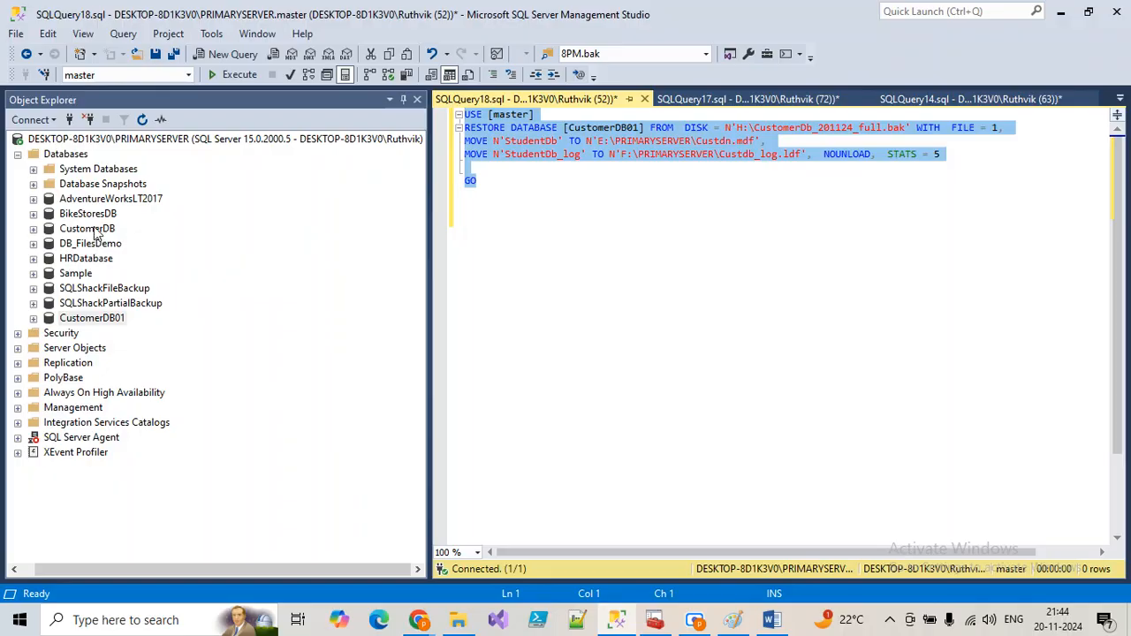
left_click(92, 229)
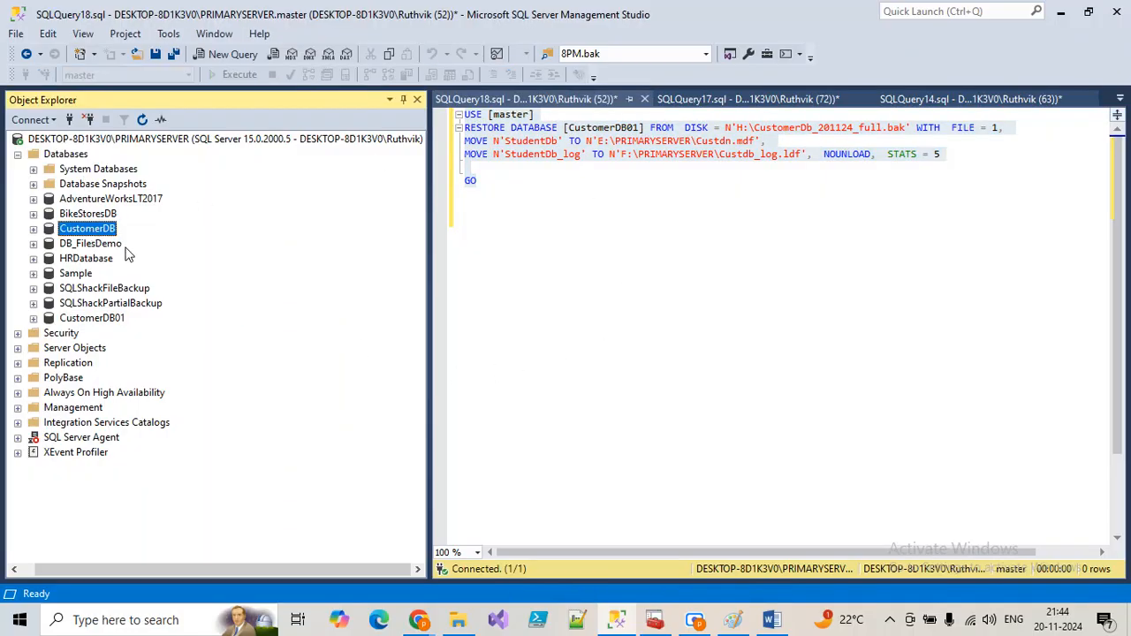
left_click_drag(543, 202, 448, 127)
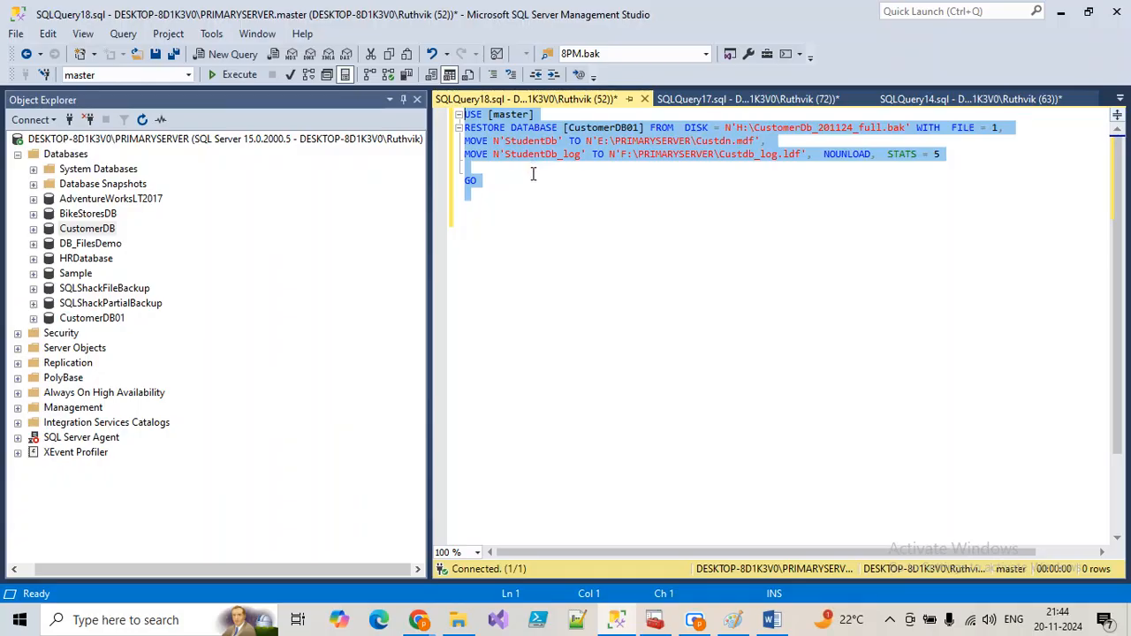
left_click(88, 233)
left_click(88, 232)
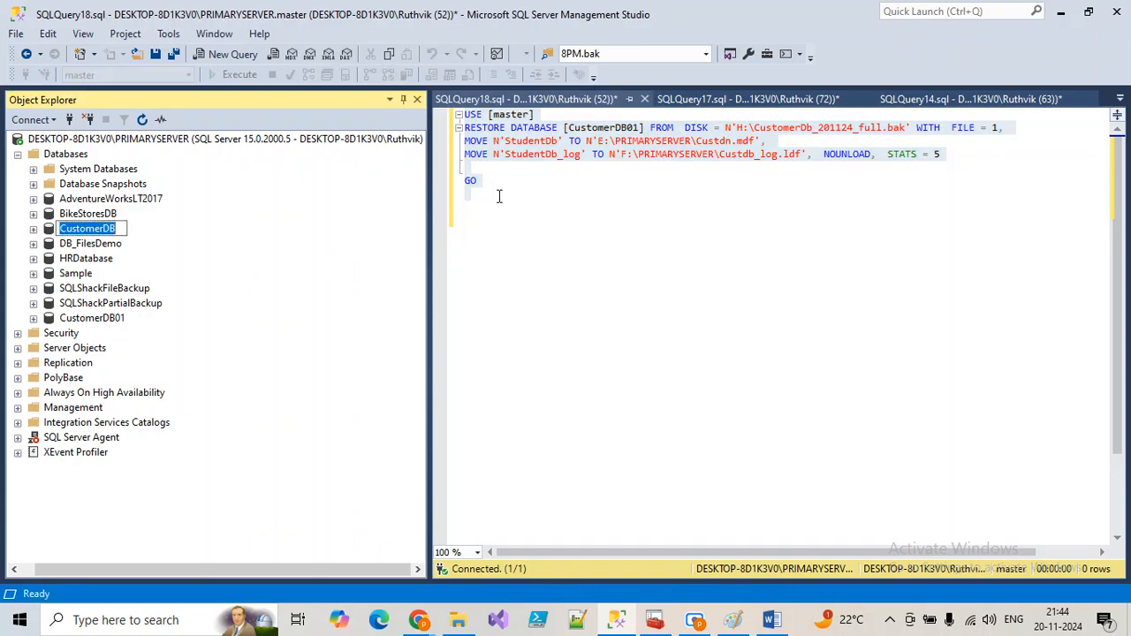
key("Escape")
left_click(99, 323)
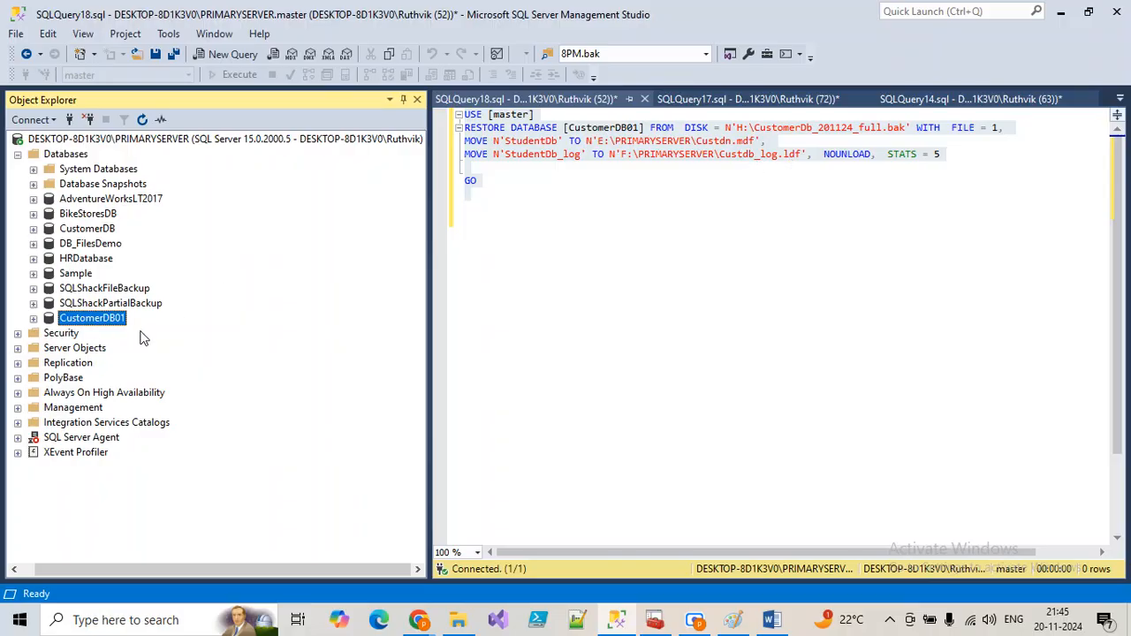
Start a database restore from the device file H:\CustomerDb_201124_full.bak with CustomerDB as the destination database
right_click(65, 155)
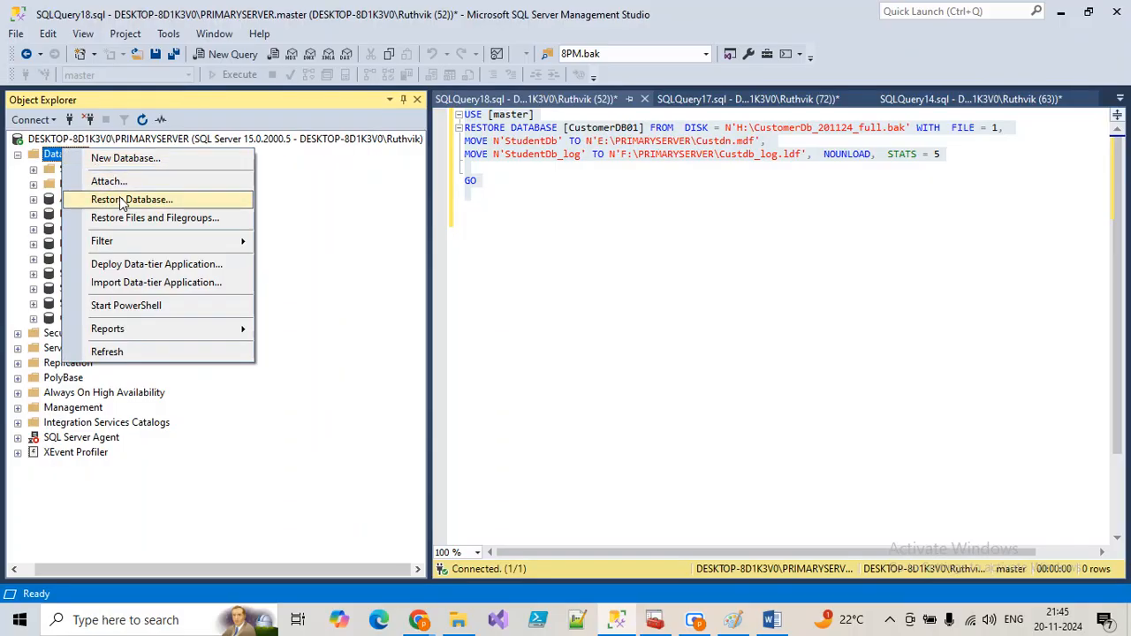
left_click(122, 202)
left_click(408, 115)
left_click(891, 117)
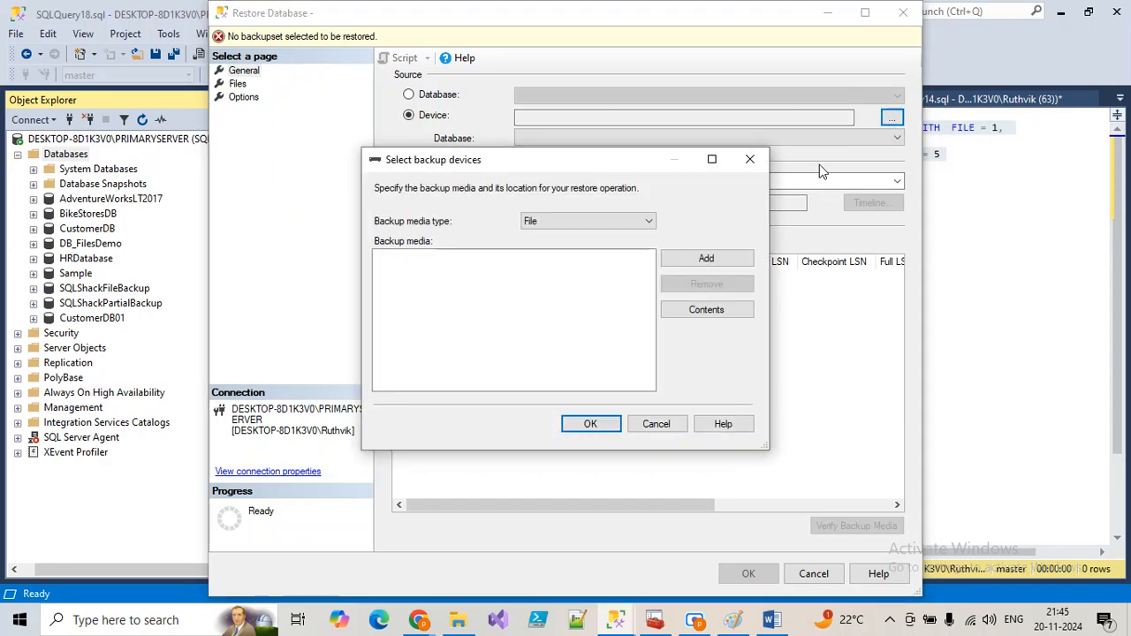
left_click(712, 261)
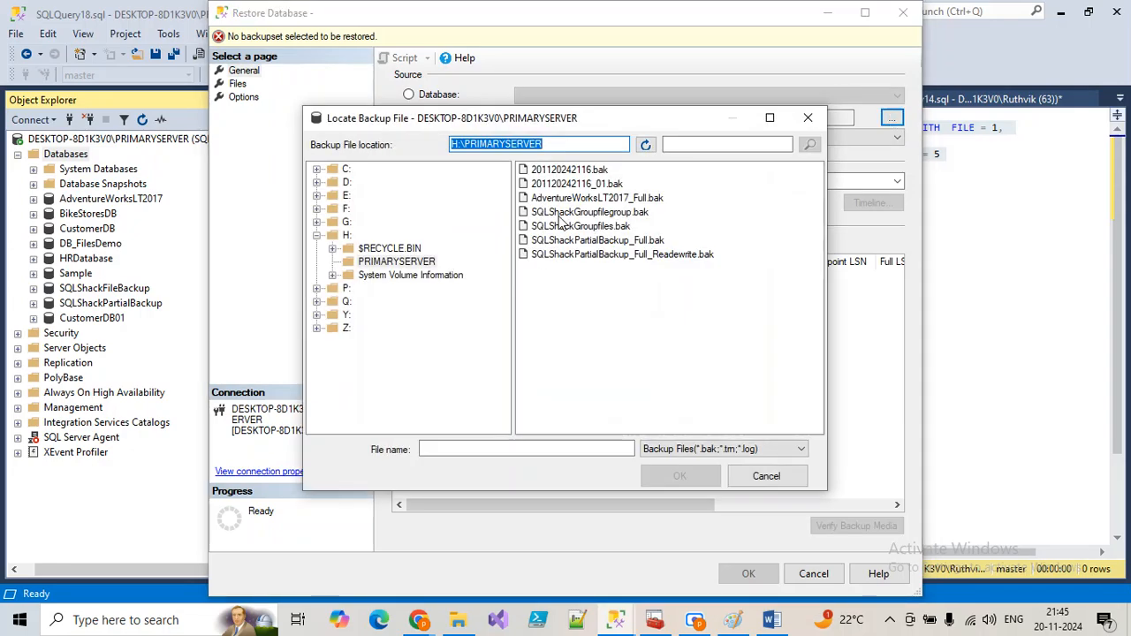
left_click(346, 235)
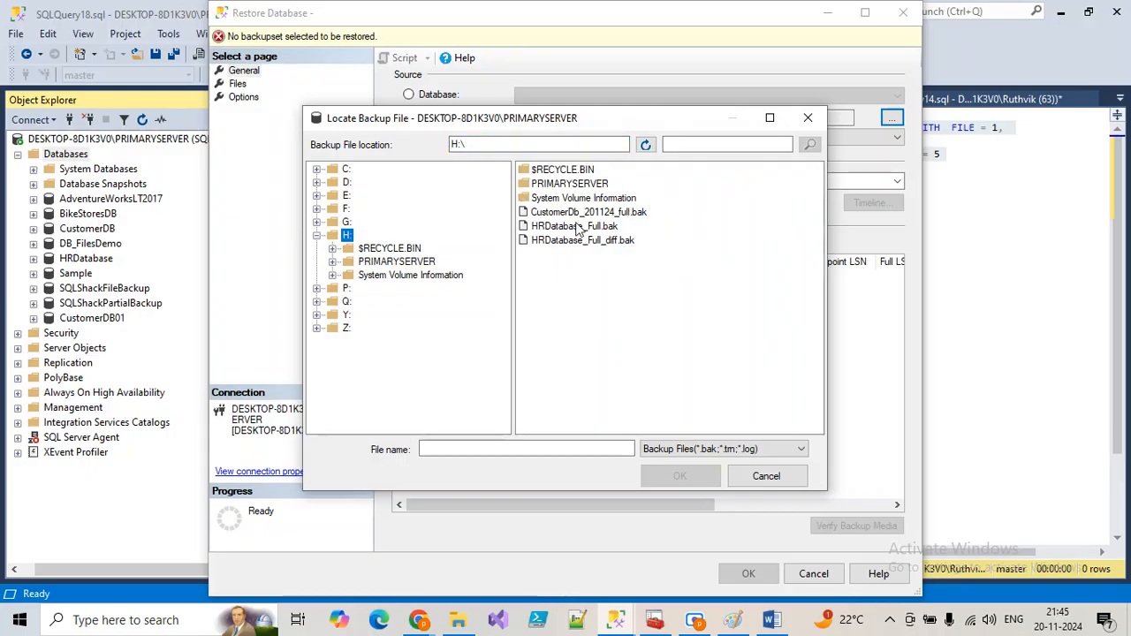
left_click(585, 212)
left_click(678, 476)
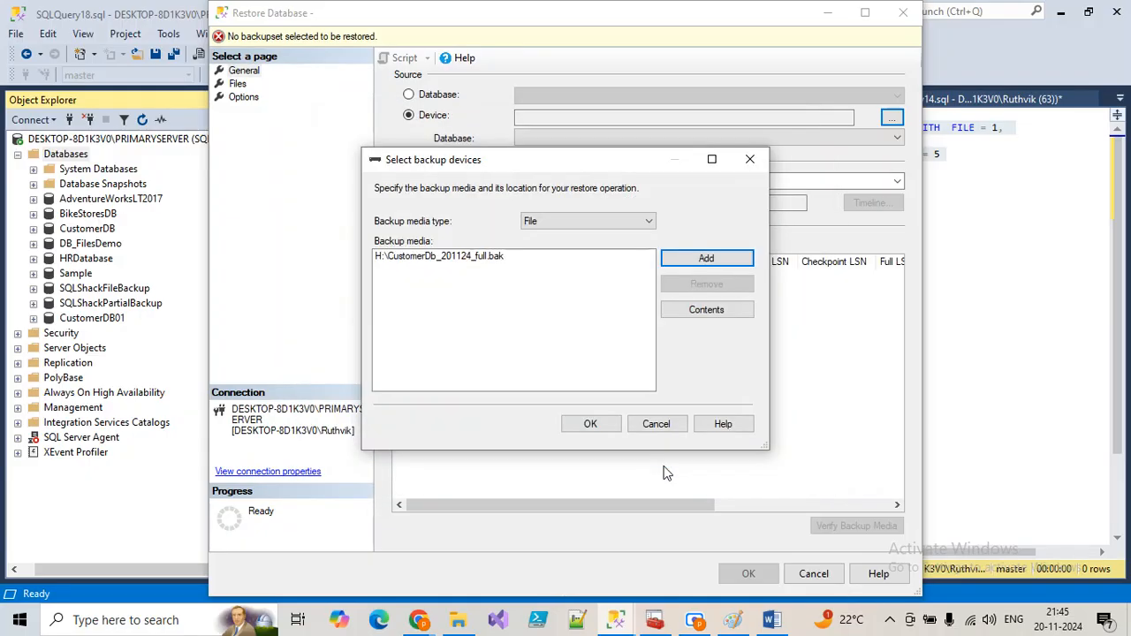
left_click(590, 424)
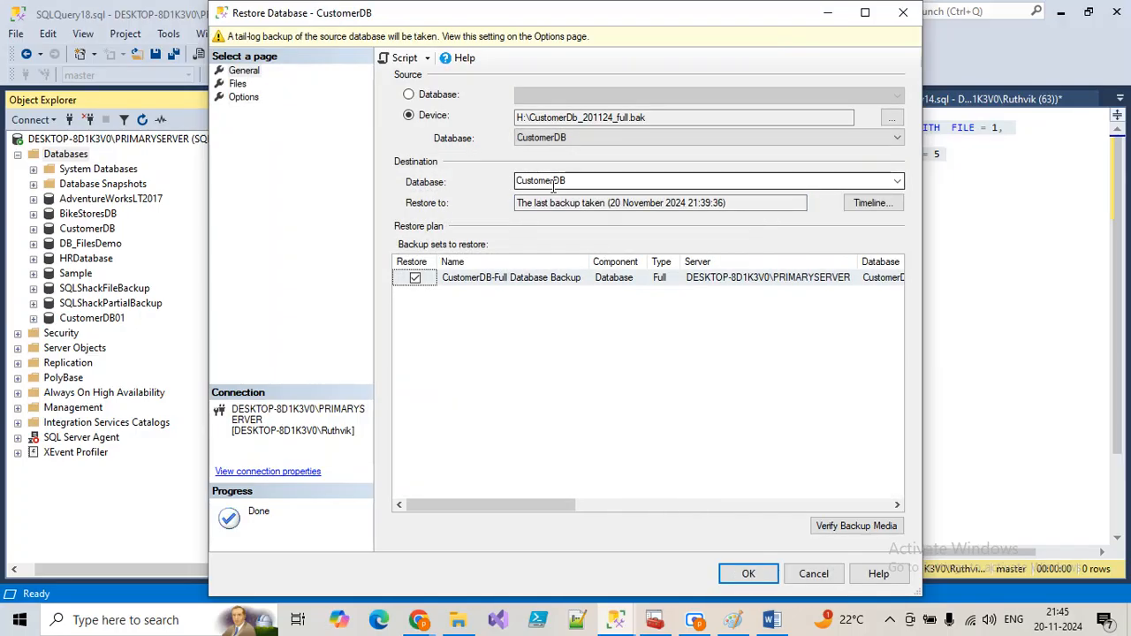
left_click(897, 180)
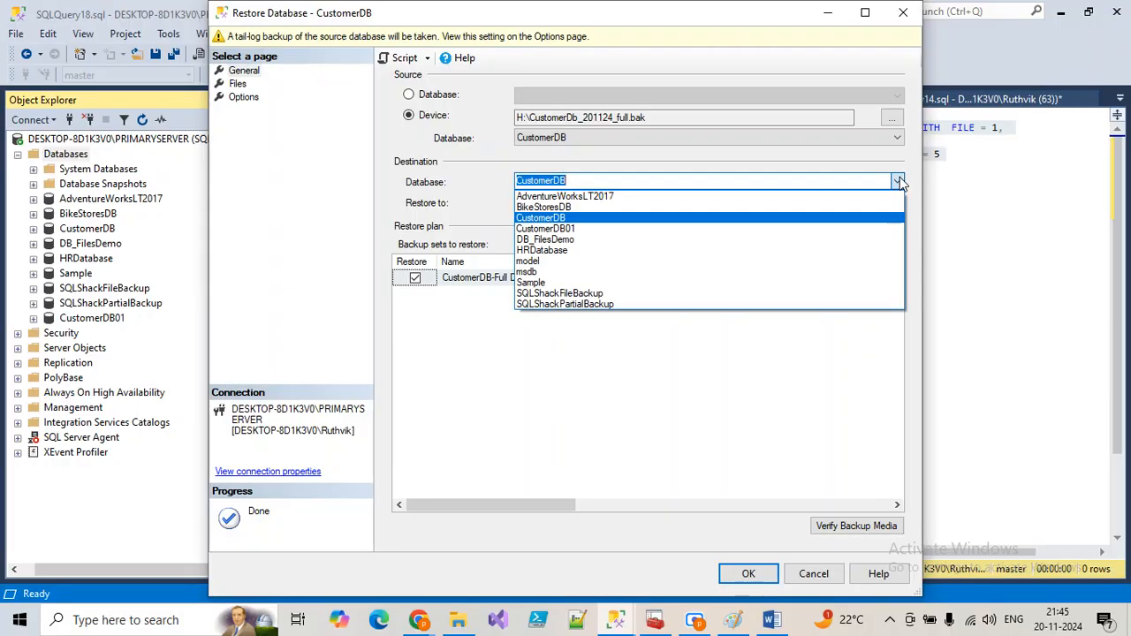
left_click(560, 221)
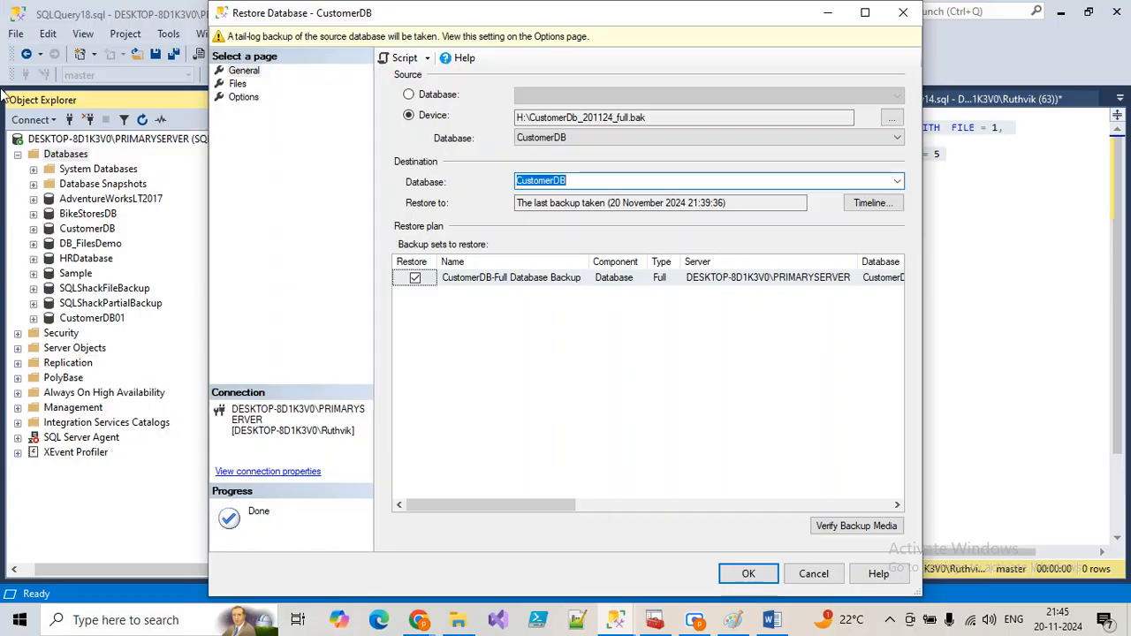
Open the backup timeline of the restore and choose a specific date and time as the restore point
left_click(879, 203)
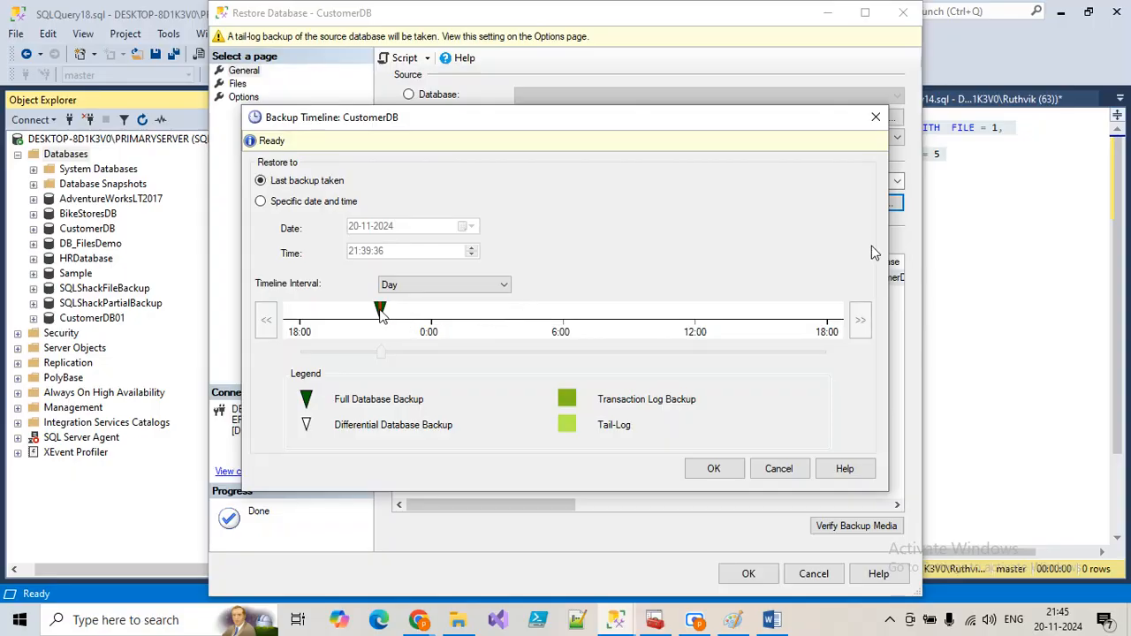
left_click(260, 202)
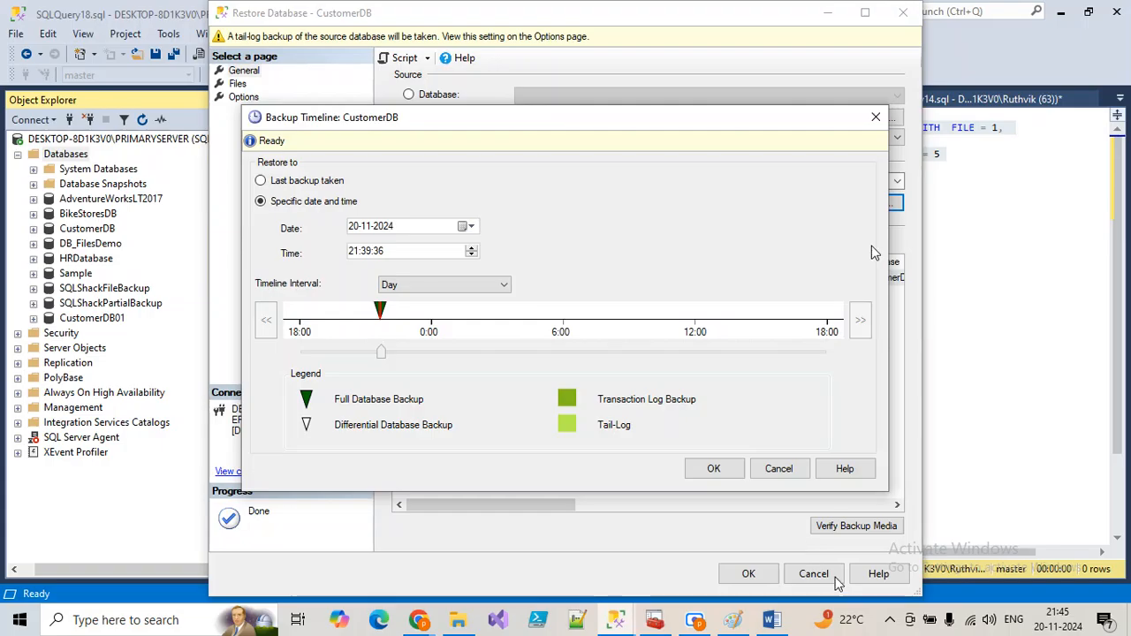
Switch to Paint and sketch a freehand timeline labelled 10 at its start and 1pm at its end, with tick marks along it
left_click(733, 620)
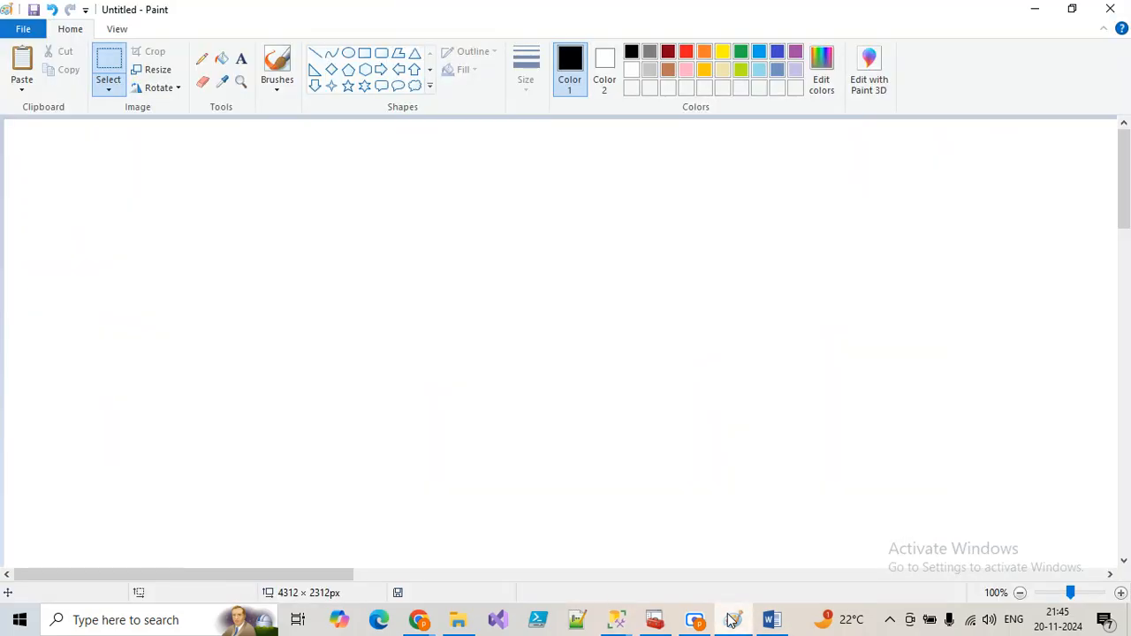
left_click(222, 81)
left_click(202, 58)
left_click_drag(185, 237, 187, 336)
mouse_move(179, 202)
left_mouse_down()
mouse_move(180, 225)
mouse_move(199, 198)
left_mouse_up()
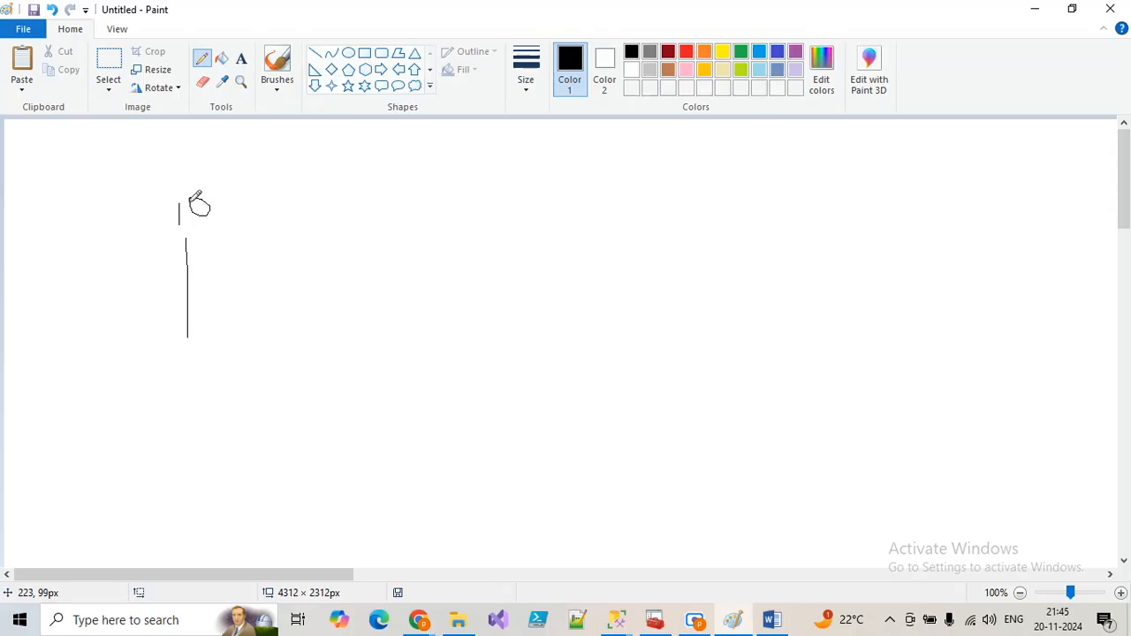
mouse_move(187, 241)
left_mouse_down()
mouse_move(421, 244)
mouse_move(783, 209)
mouse_move(851, 211)
mouse_move(905, 245)
mouse_move(927, 196)
mouse_move(952, 209)
left_mouse_up()
left_click_drag(334, 211, 357, 268)
left_click_drag(398, 216, 444, 273)
left_click_drag(554, 200, 623, 273)
left_click_drag(738, 185, 775, 248)
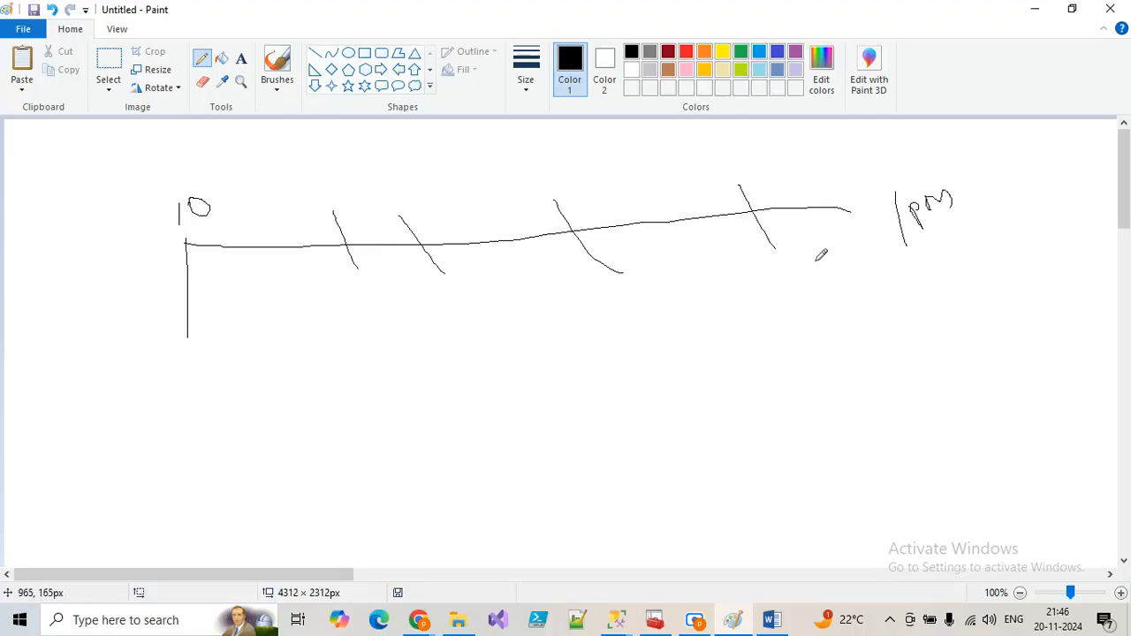
Add a tick labelled 12pm to the sketched timeline, circle the 1pm label, and return to the backup timeline
left_click_drag(661, 186, 688, 277)
mouse_move(699, 344)
left_mouse_down()
mouse_move(701, 357)
mouse_move(739, 347)
mouse_move(744, 361)
mouse_move(758, 314)
mouse_move(768, 329)
left_mouse_up()
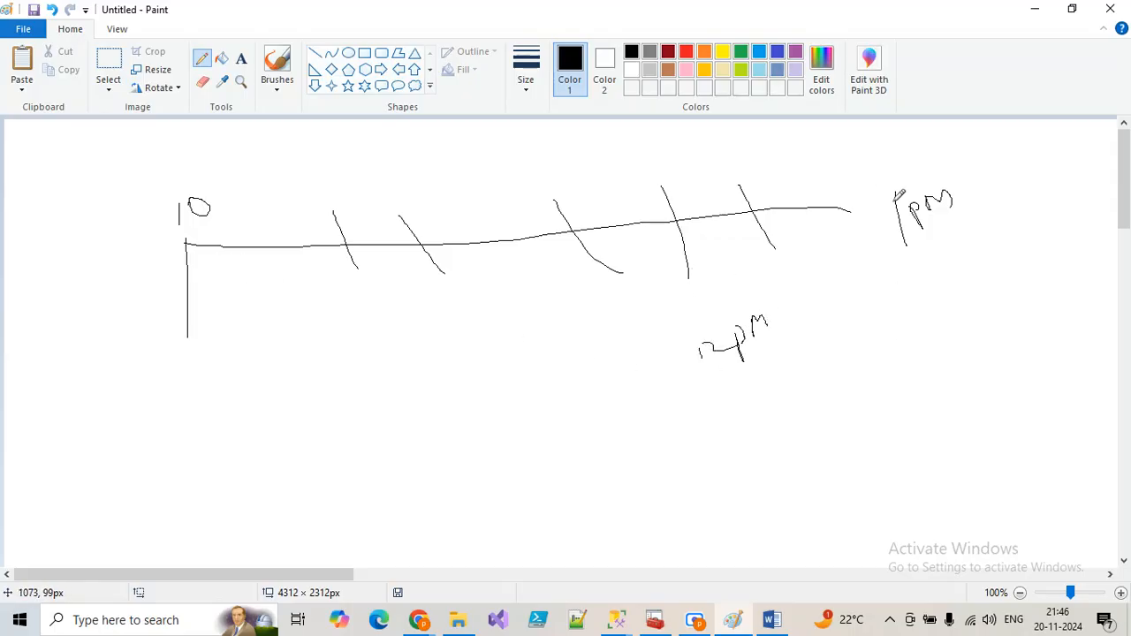
mouse_move(892, 172)
left_mouse_down()
mouse_move(858, 240)
mouse_move(1005, 252)
mouse_move(875, 144)
mouse_move(871, 170)
left_mouse_up()
left_click(1033, 11)
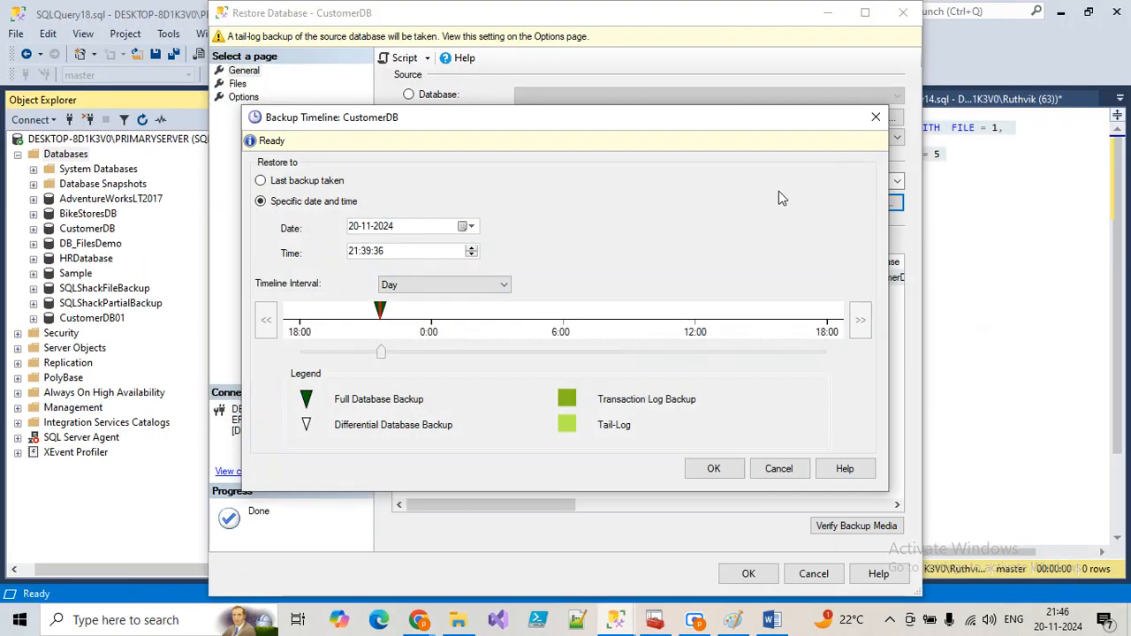
Try a restore point time of 12:00:00 on 20-11-2024 in the backup timeline
left_click(378, 252)
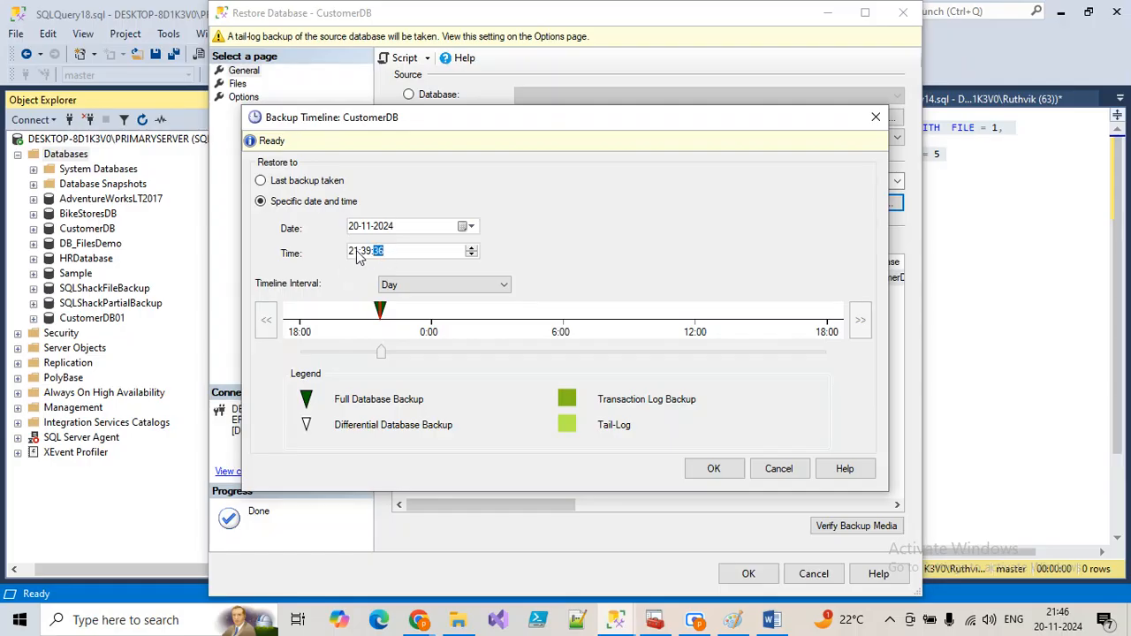
left_click(354, 251)
type("12:")
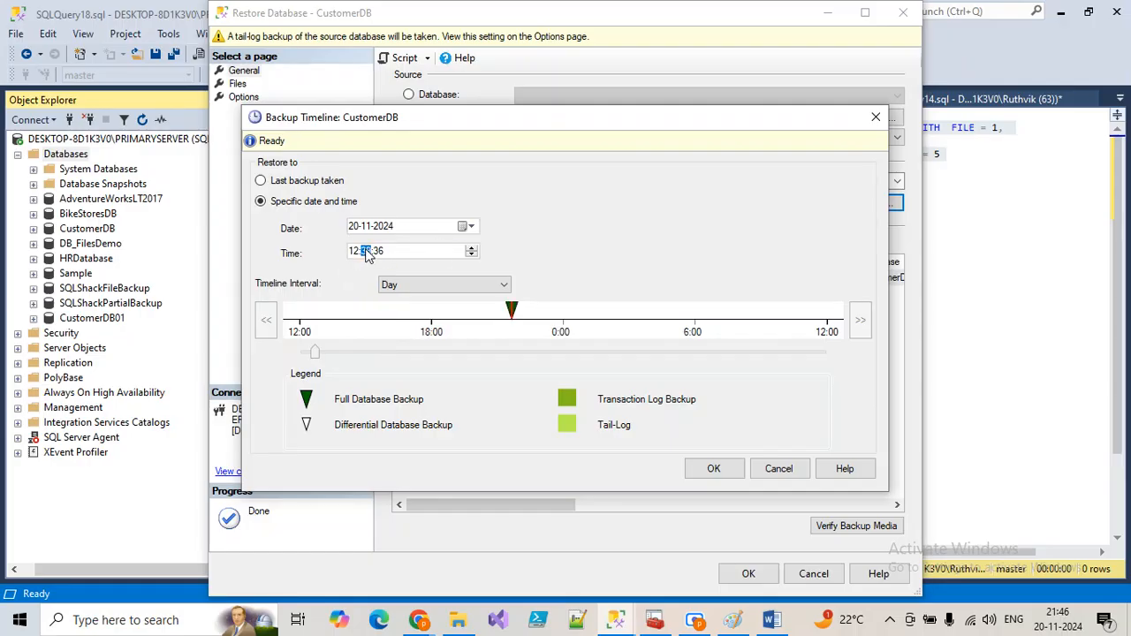
type("00:00")
left_click(777, 469)
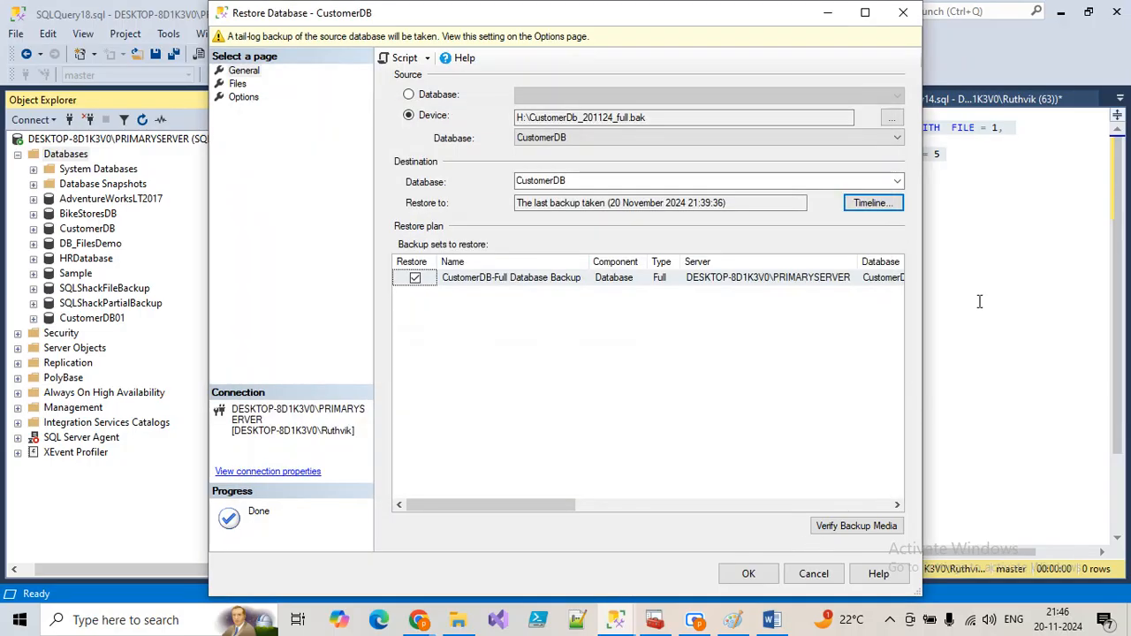
In Paint, emphasize the 12pm mark, draw arrows between 12pm and 1pm, and add check marks above the earlier intervals
left_click(732, 620)
mouse_move(664, 143)
left_mouse_down()
mouse_move(687, 296)
mouse_move(671, 163)
mouse_move(861, 159)
mouse_move(832, 207)
left_mouse_up()
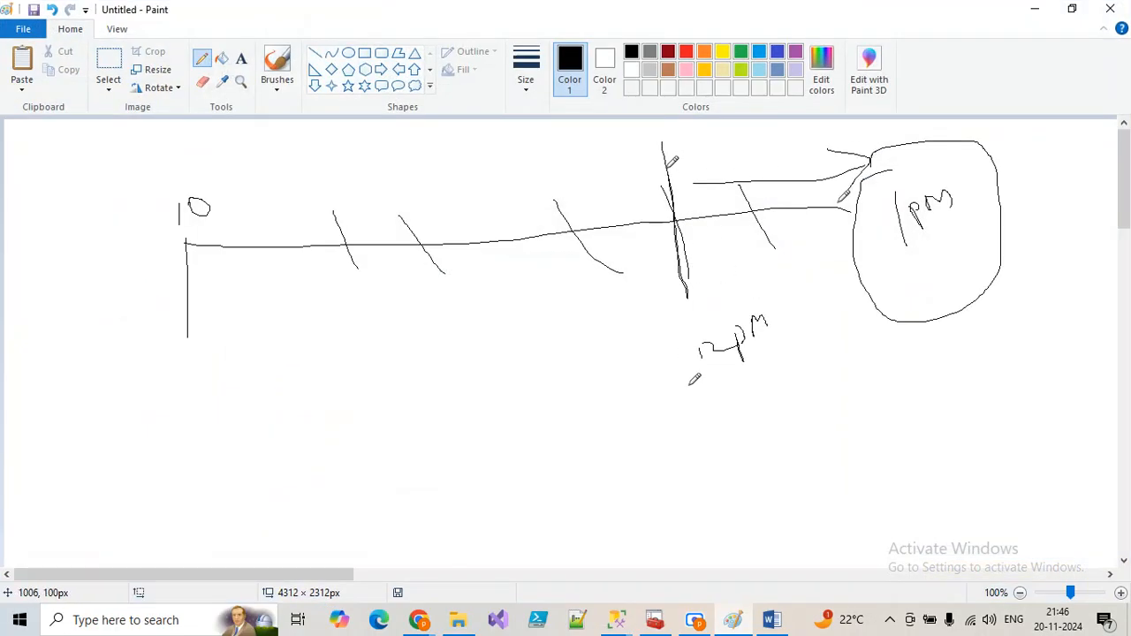
left_click_drag(712, 152, 714, 198)
mouse_move(227, 192)
left_mouse_down()
mouse_move(240, 206)
mouse_move(318, 139)
left_mouse_up()
mouse_move(341, 181)
left_mouse_down()
mouse_move(415, 120)
mouse_move(472, 153)
mouse_move(504, 119)
left_mouse_up()
mouse_move(558, 155)
left_mouse_down()
mouse_move(574, 161)
mouse_move(616, 120)
left_mouse_up()
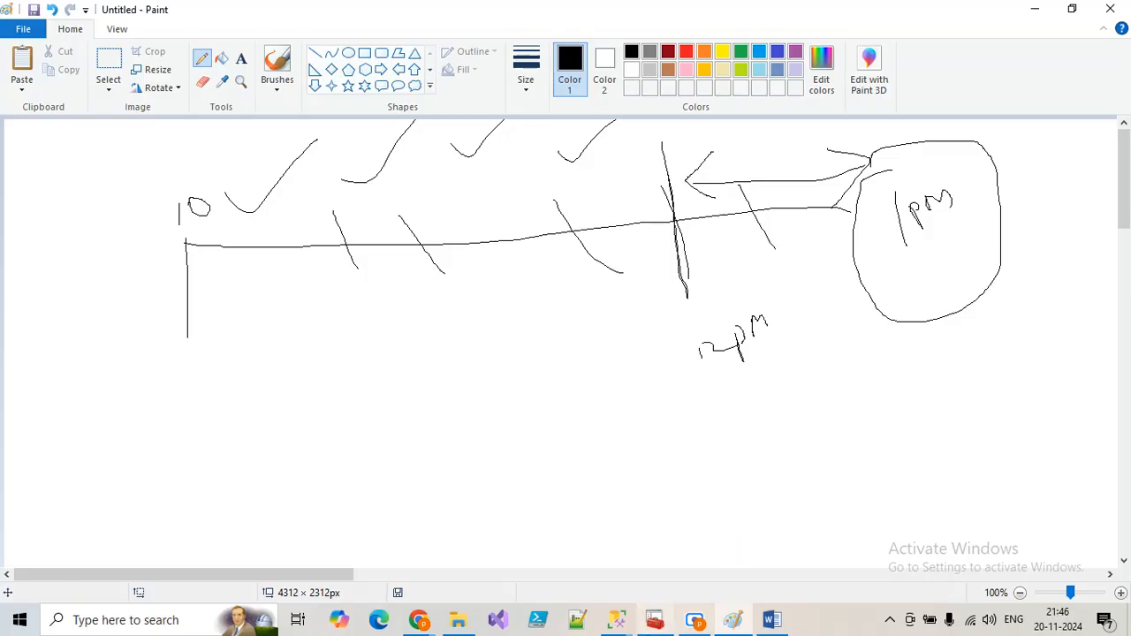
Switch back to the CustomerDB restore in SQL Server Management Studio and accept the last backup taken as its restore point
mouse_move(621, 620)
left_click(677, 542)
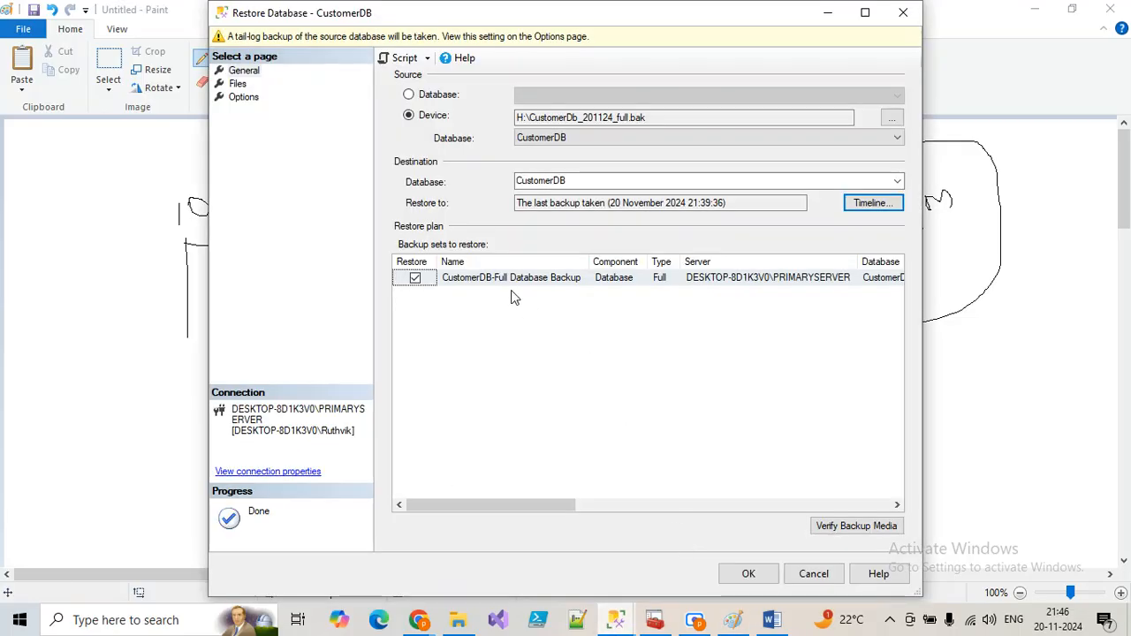
left_click(771, 205)
left_click(870, 203)
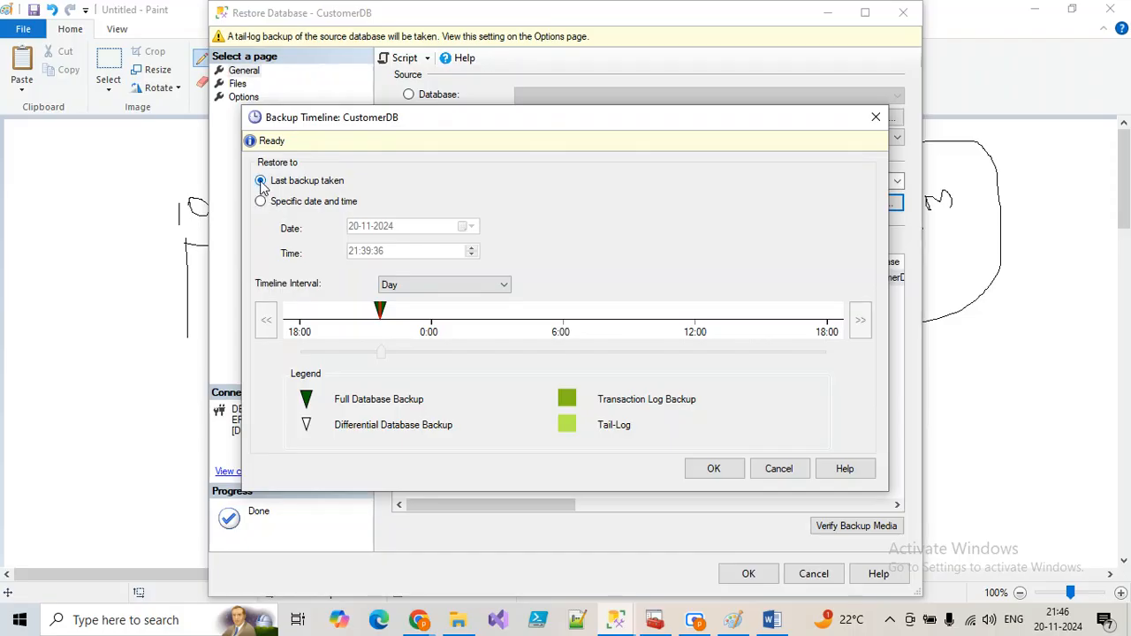
left_click(717, 470)
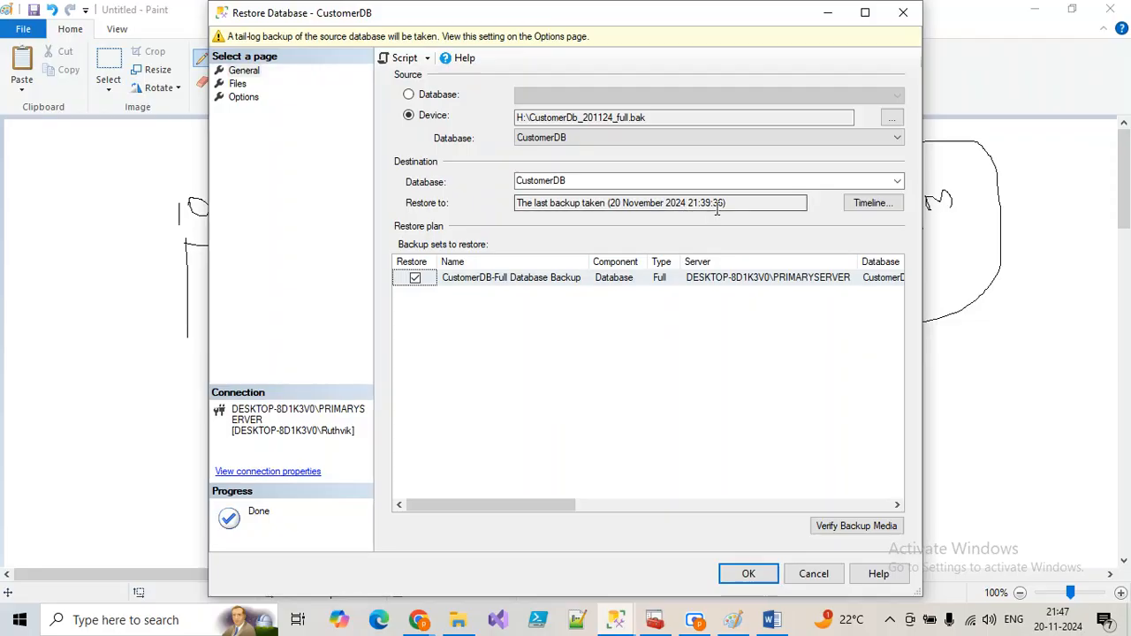
Highlight the restore point description and review the backup timeline options without changing them
left_click_drag(733, 207, 481, 212)
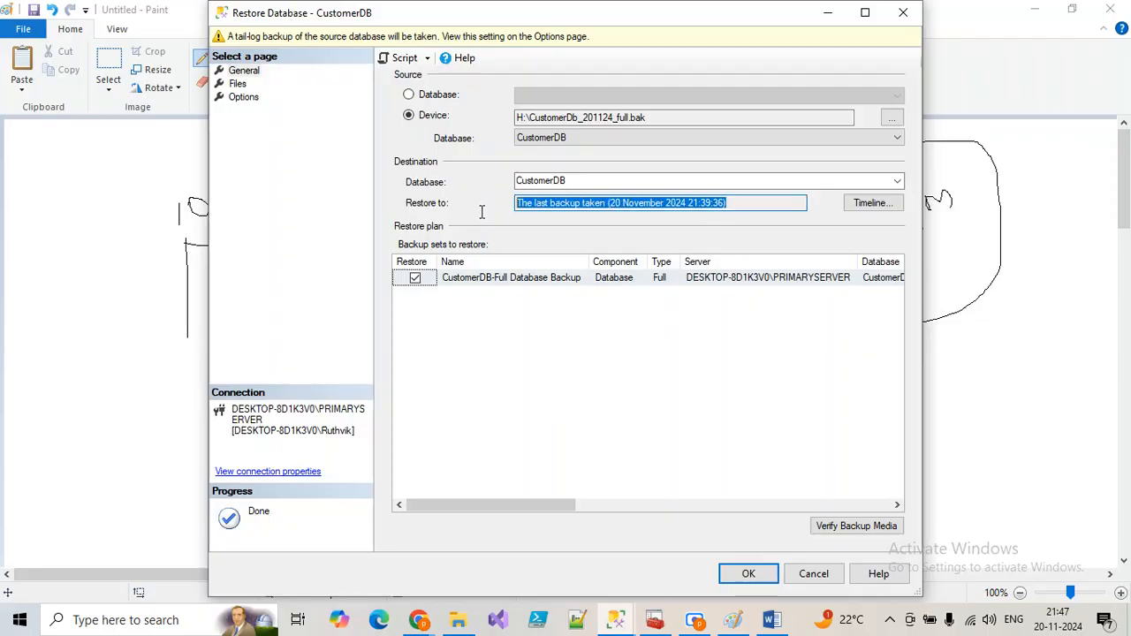
left_click(870, 203)
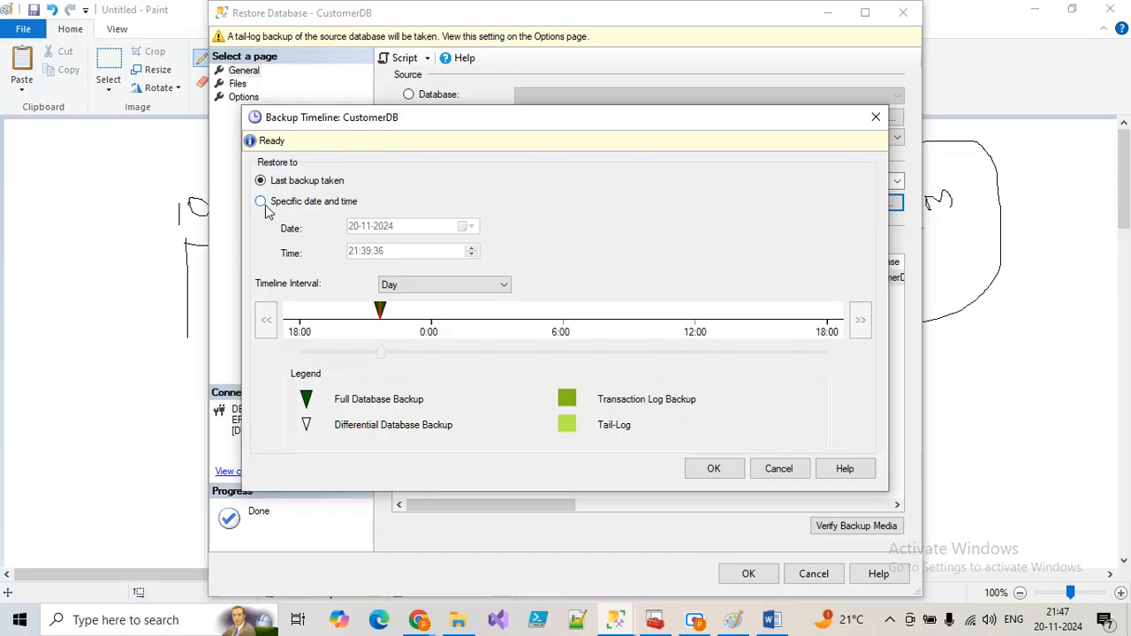
left_click(775, 473)
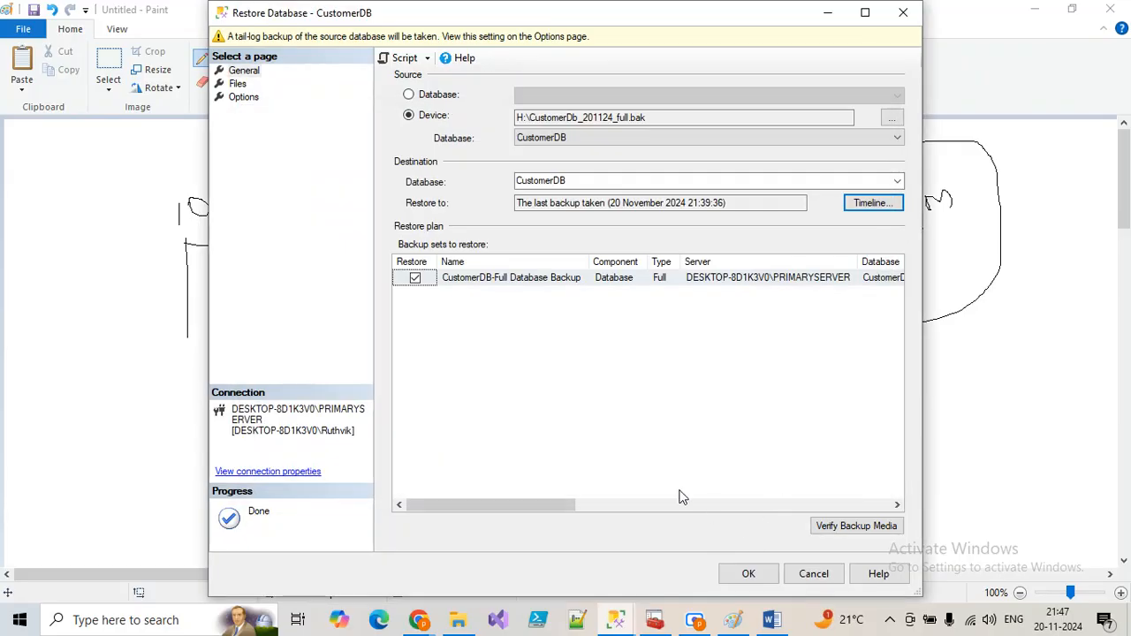
Demonstrate the option to relocate all files to a folder for the CustomerDB restore, leave it off, and cancel the restore
left_click(236, 84)
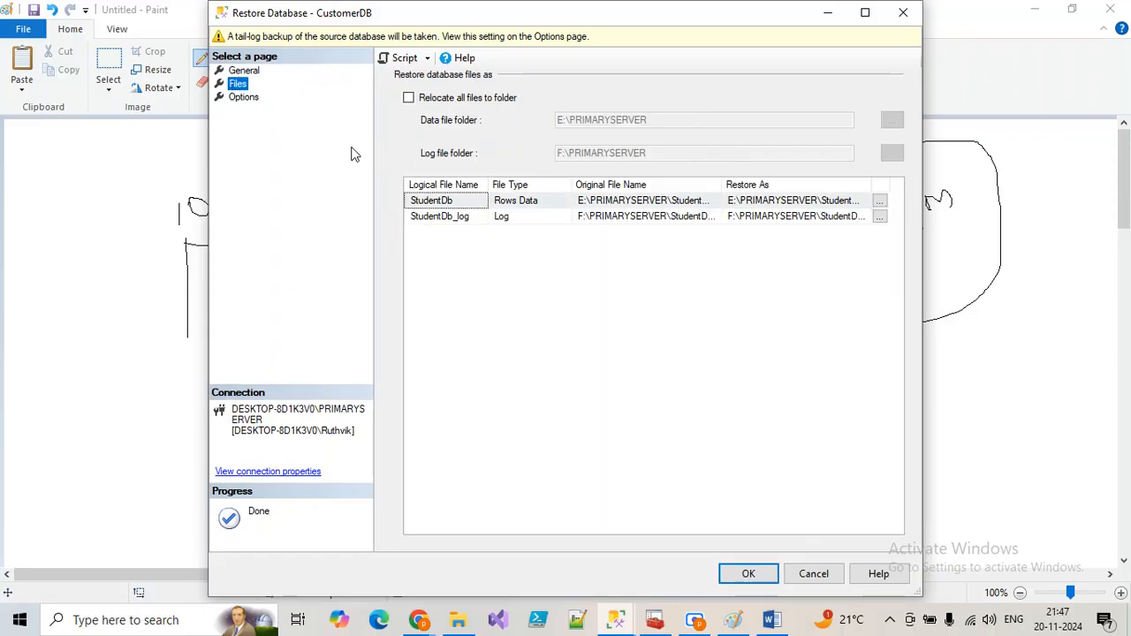
left_click(408, 97)
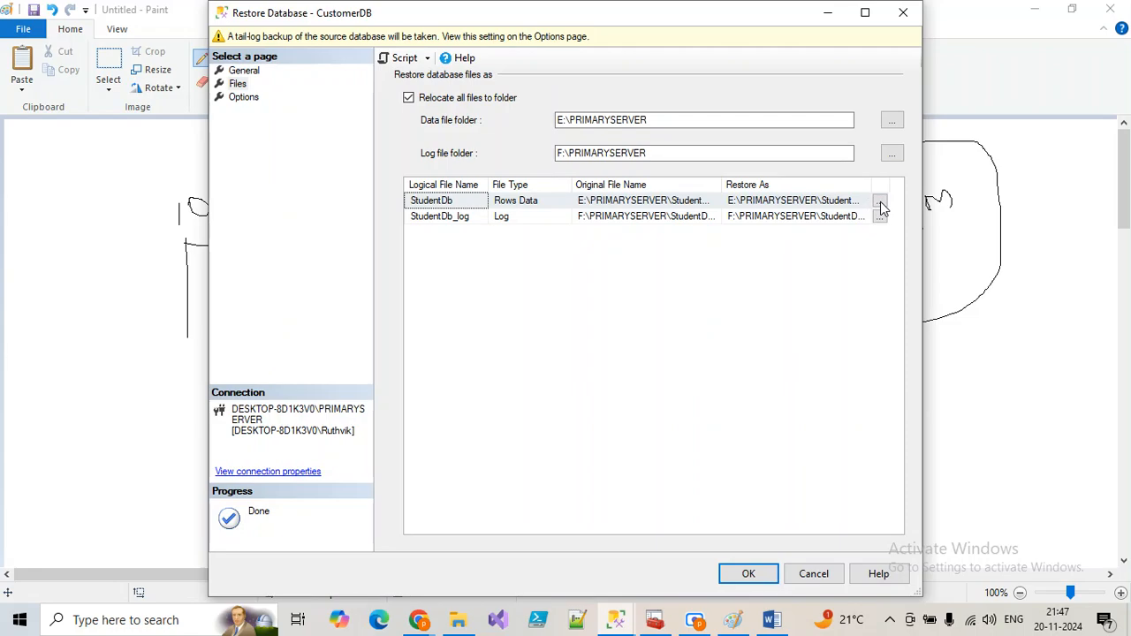
left_click(409, 98)
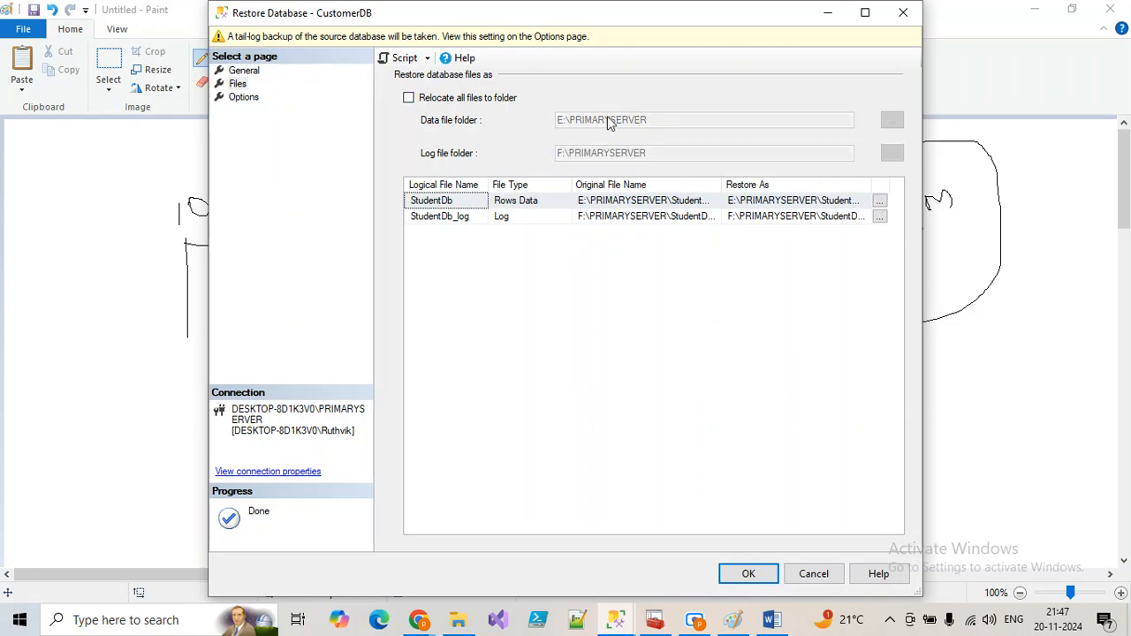
left_click(409, 99)
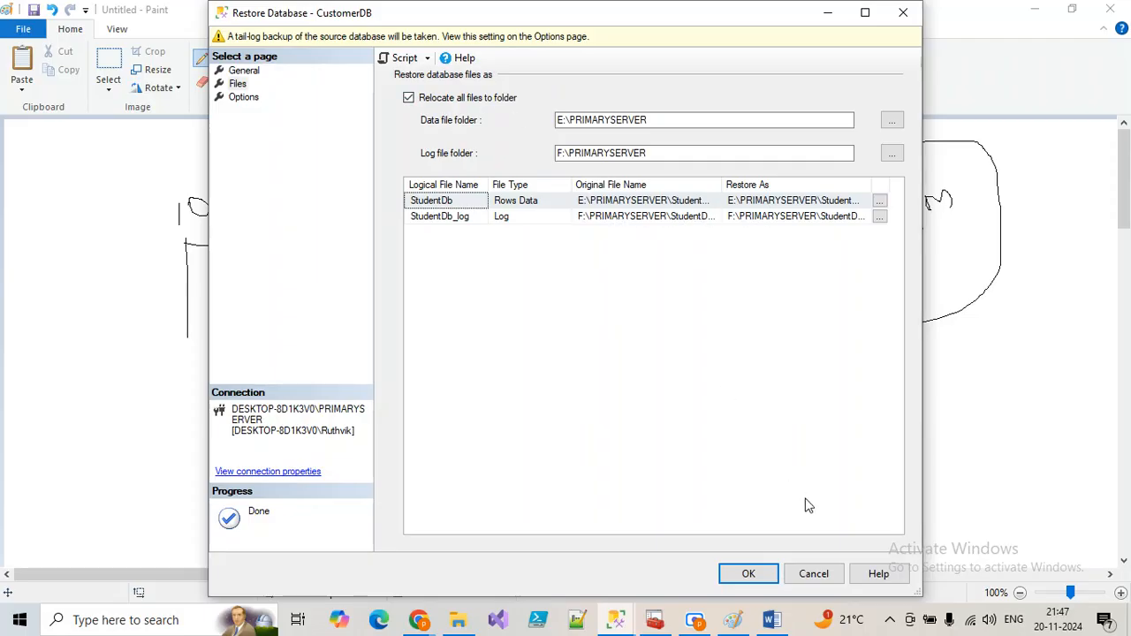
left_click(409, 99)
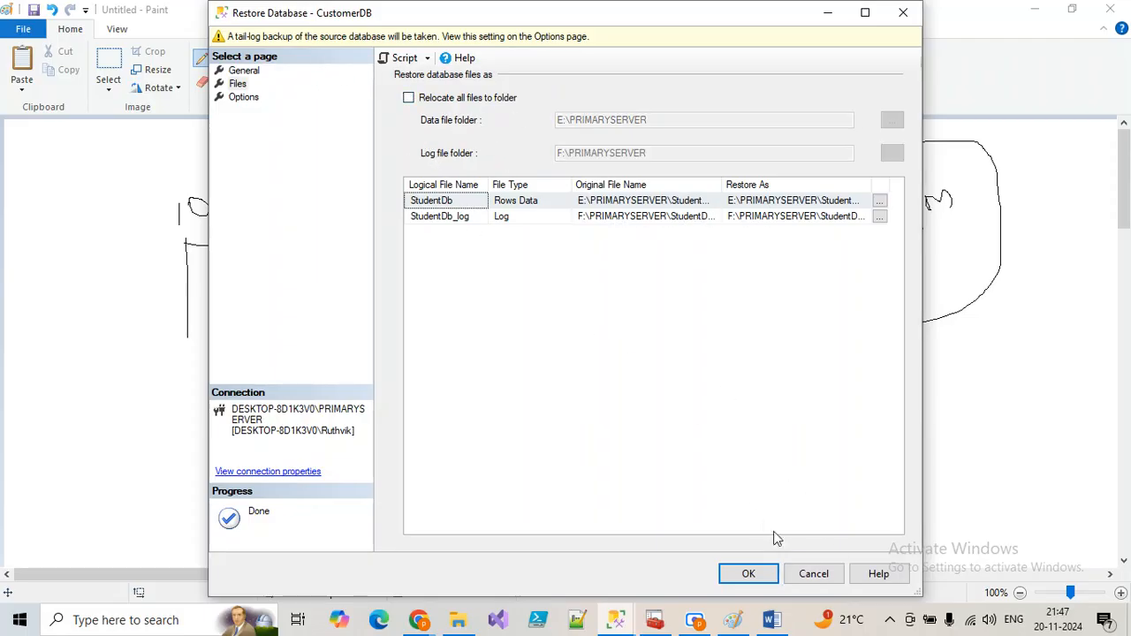
left_click(818, 579)
In SQL Server Management Studio, collapse the primary server's databases and connect to the DESKTOP-8D1K3V0\SECONDARYSERVER instance as well
left_click(618, 621)
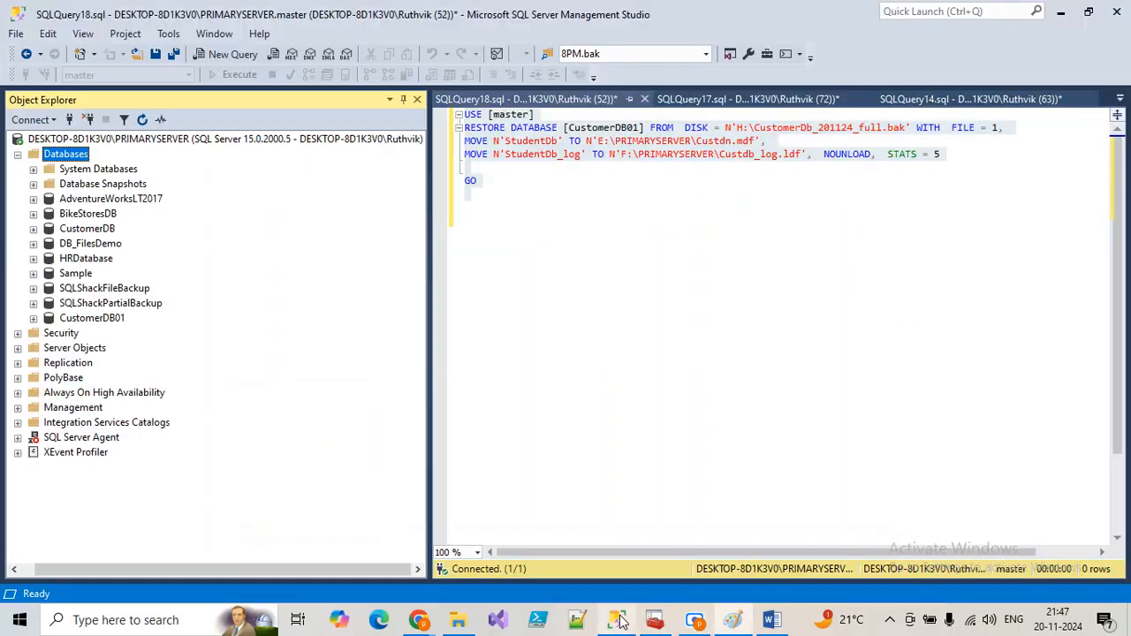
left_click(18, 154)
left_click(69, 121)
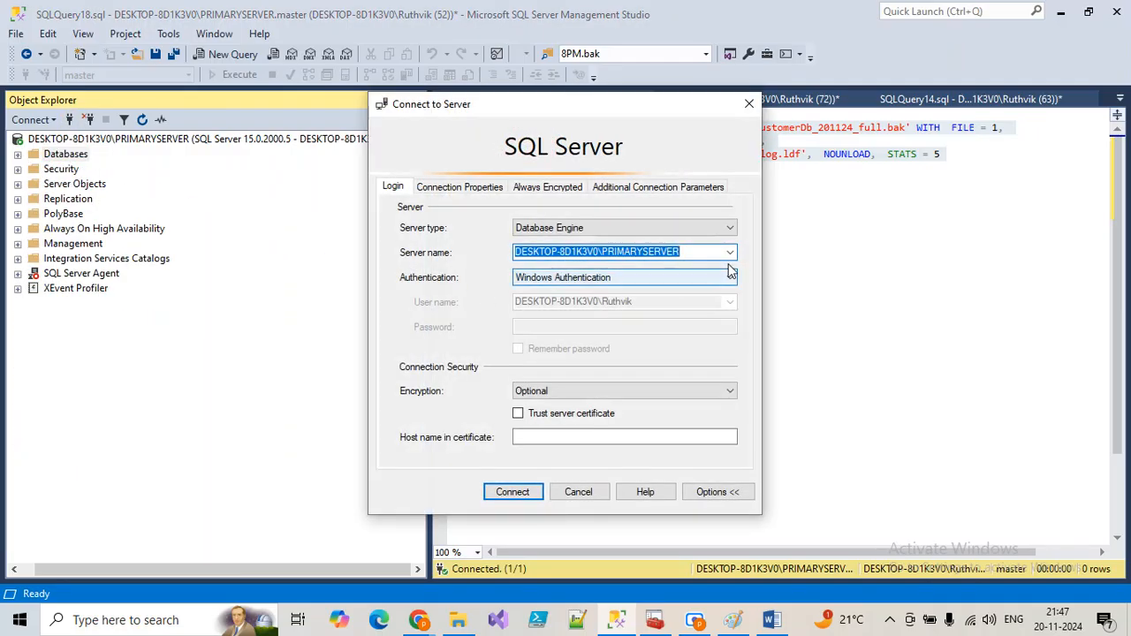
left_click(729, 252)
left_click(676, 283)
left_click(523, 492)
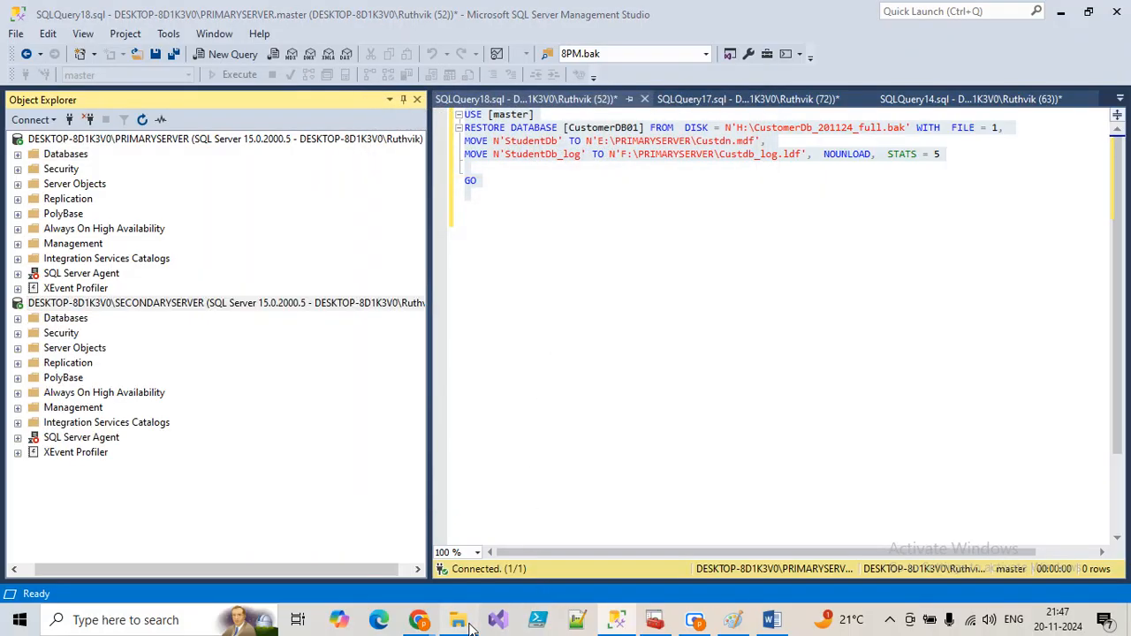
In File Explorer, copy the PRIMARYSERVER folder's name on Backup (H:) and paste it as the name of a new folder there
left_click(459, 621)
left_click(311, 329)
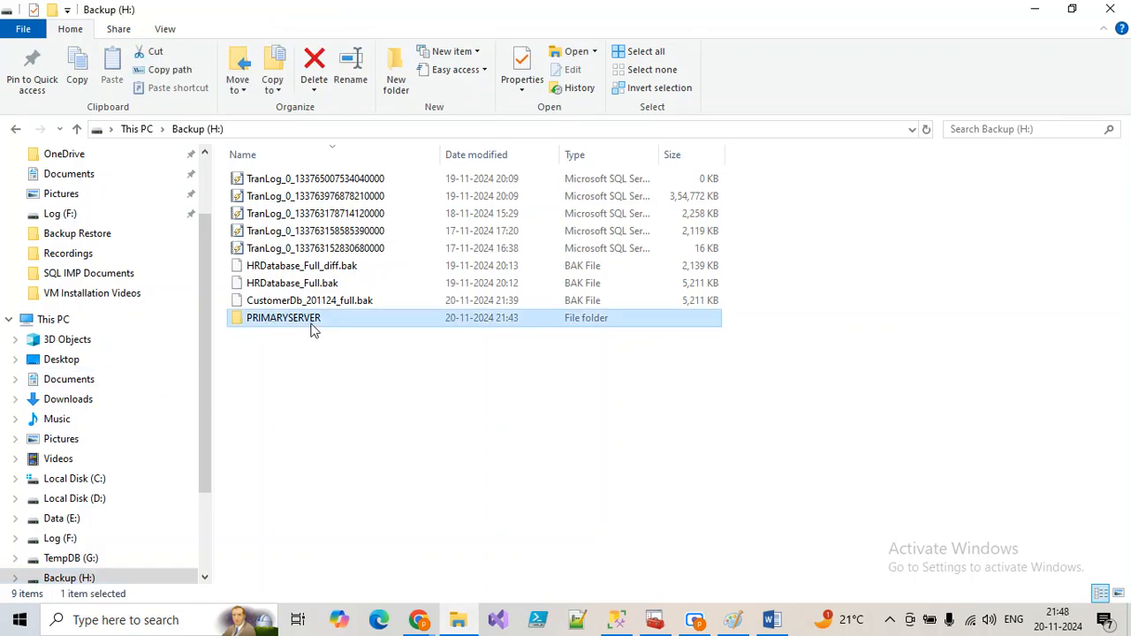
key("F2")
key("ctrl+c")
left_click(350, 371)
right_click(350, 371)
mouse_move(407, 327)
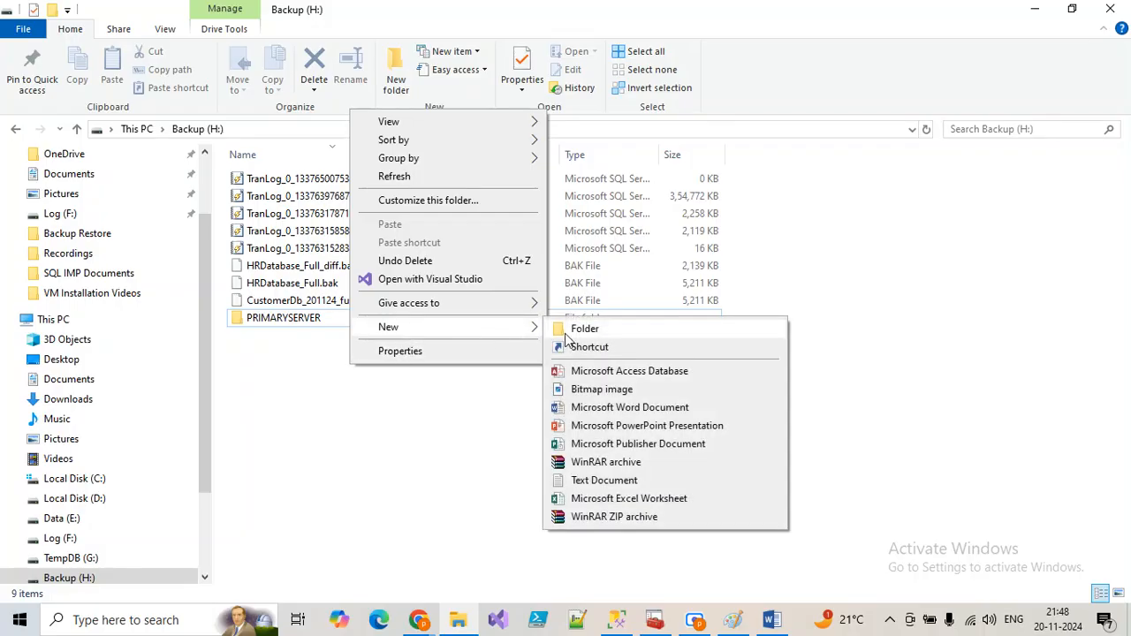
left_click(579, 327)
key("ctrl+v")
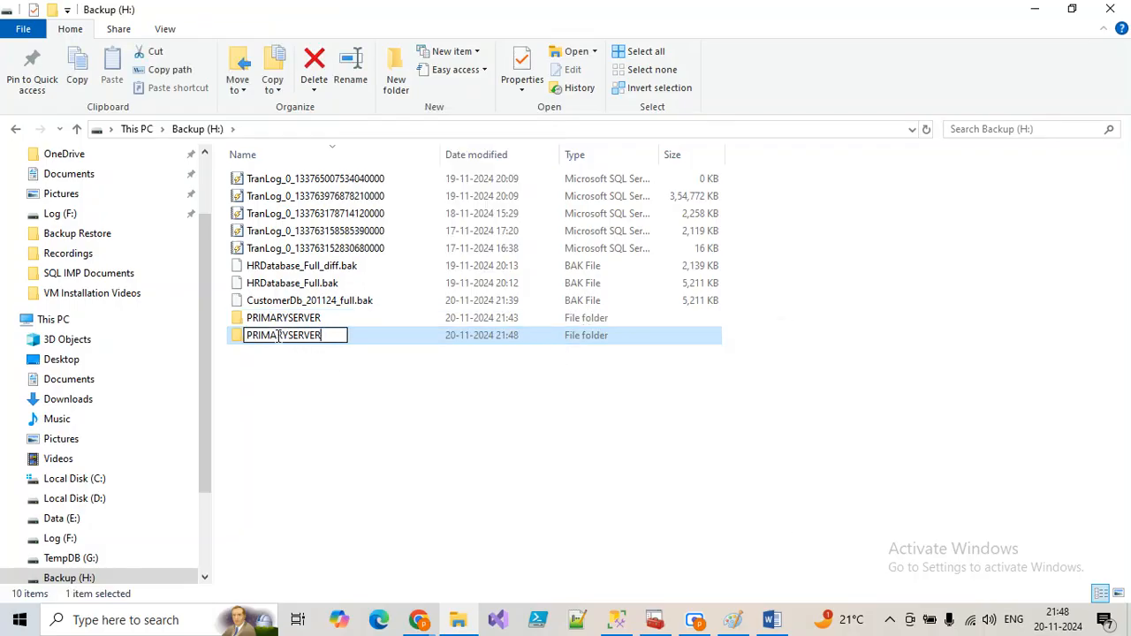
Change the new folder's name to SECONDARYSERVER
left_click_drag(292, 336, 242, 336)
type("Se")
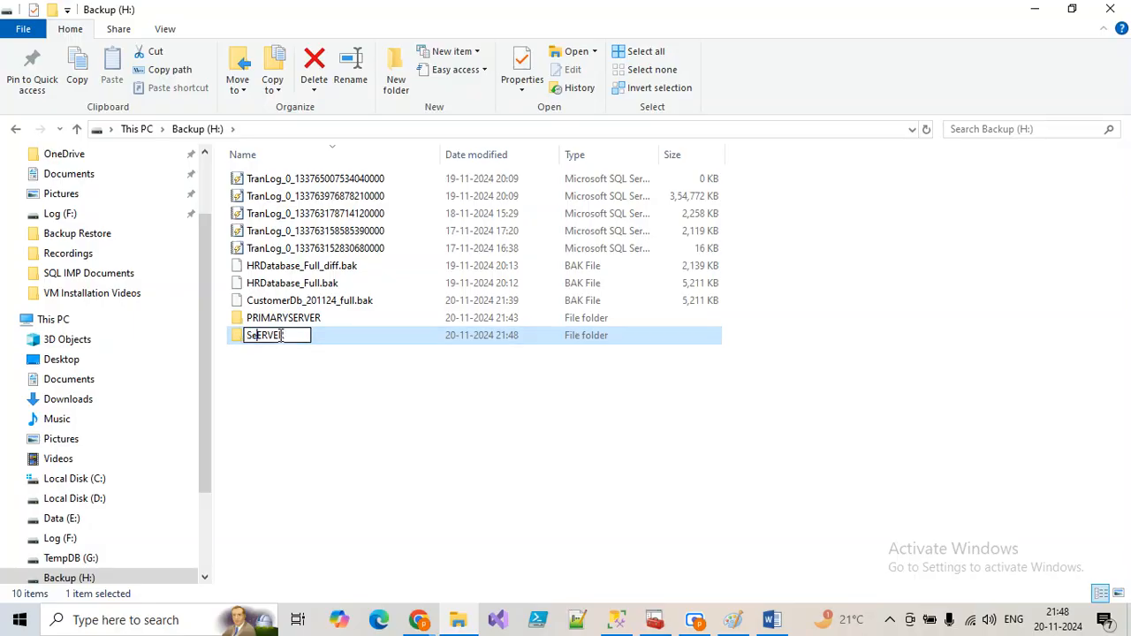
key("BackSpace")
type("ECONDARY")
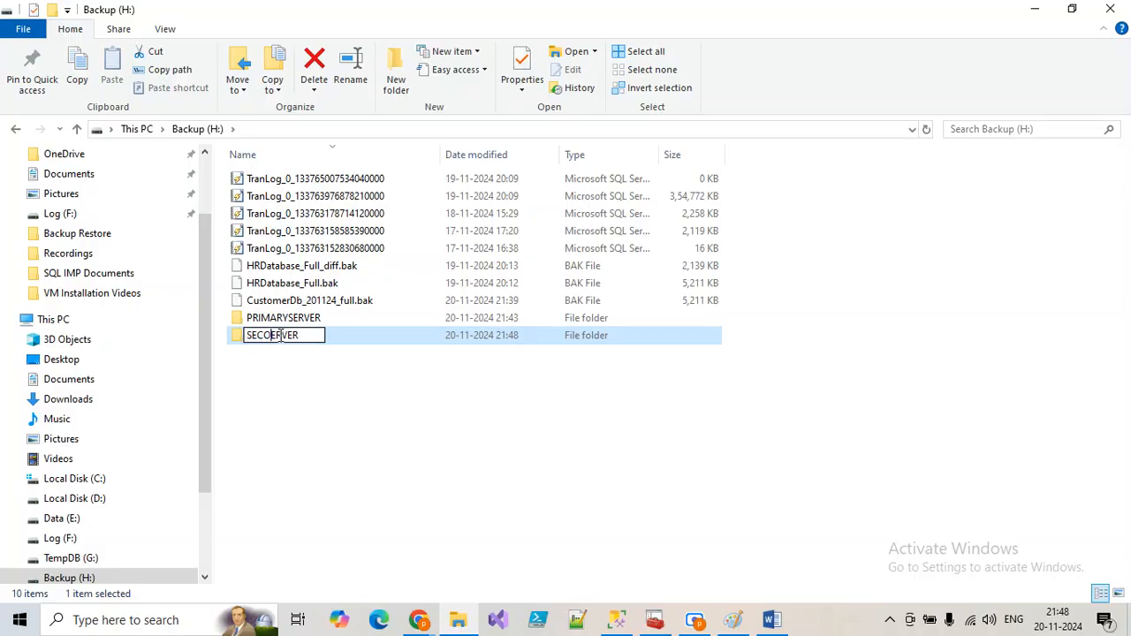
type("S")
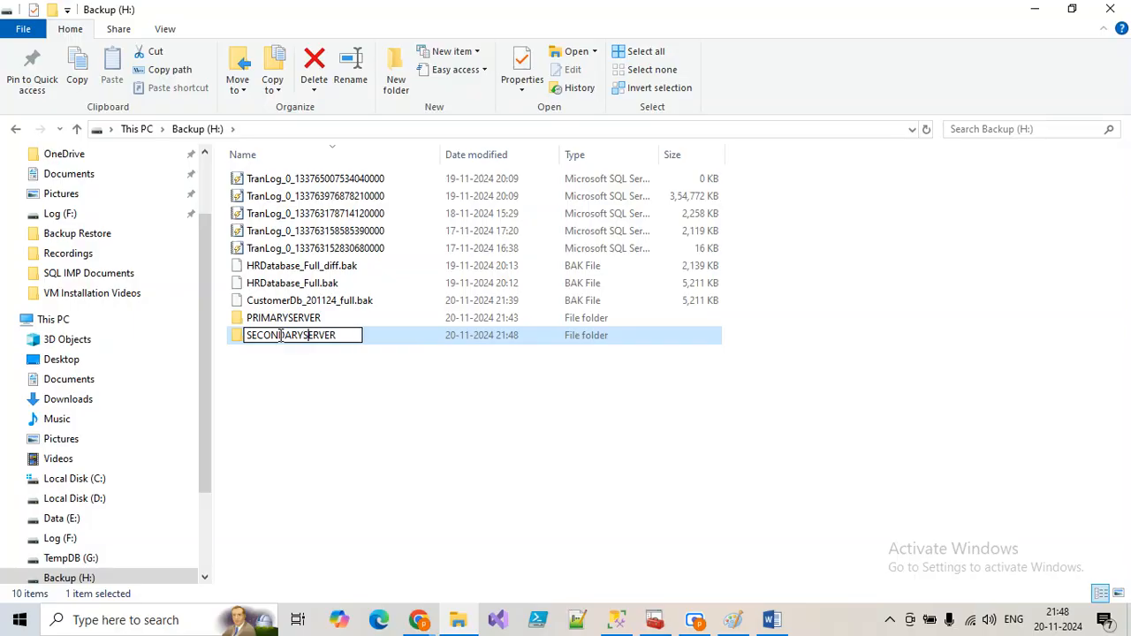
left_click(344, 371)
left_click(328, 343)
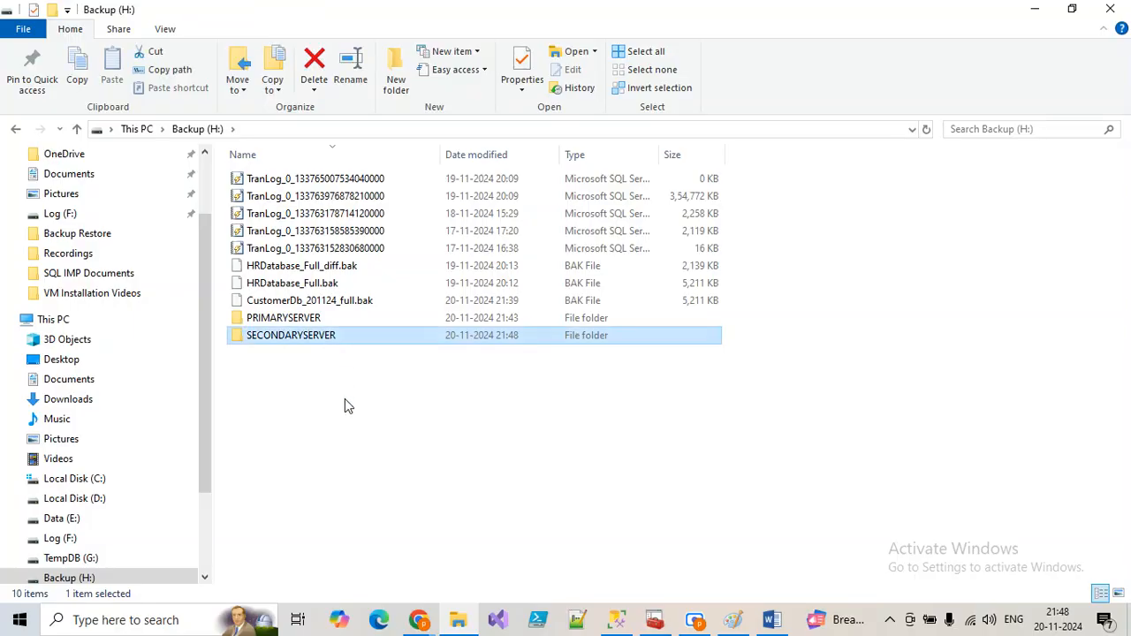
Check the TempDB (G:), Log (F:) and Data (E:) drives for a secondary server folder
left_click(89, 558)
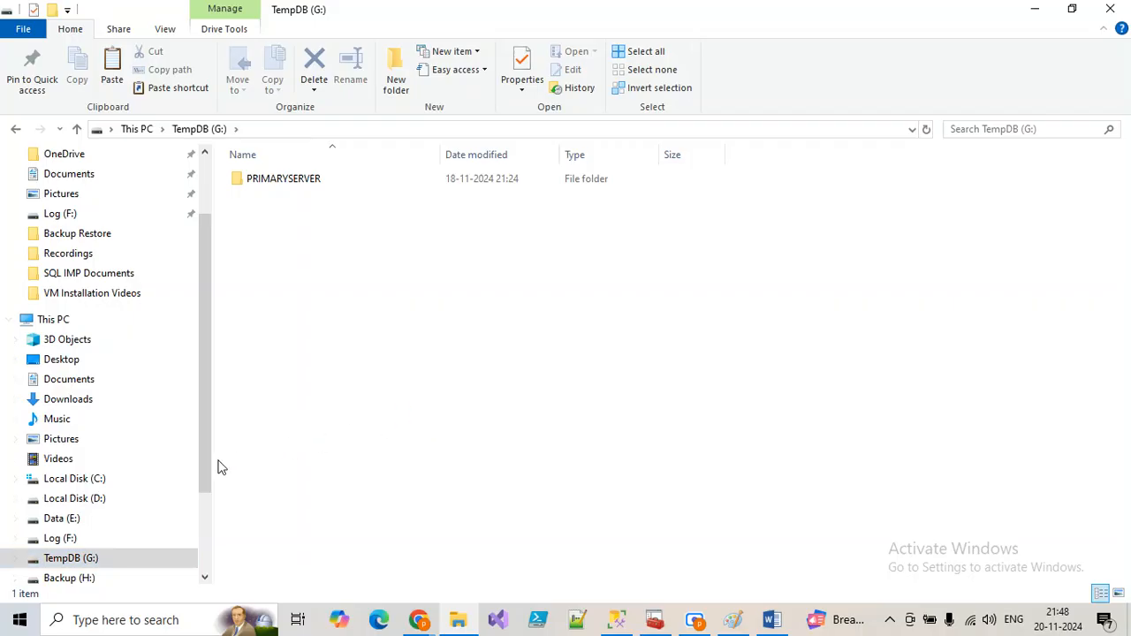
left_click(89, 538)
left_click(131, 517)
key("s")
left_click(419, 421)
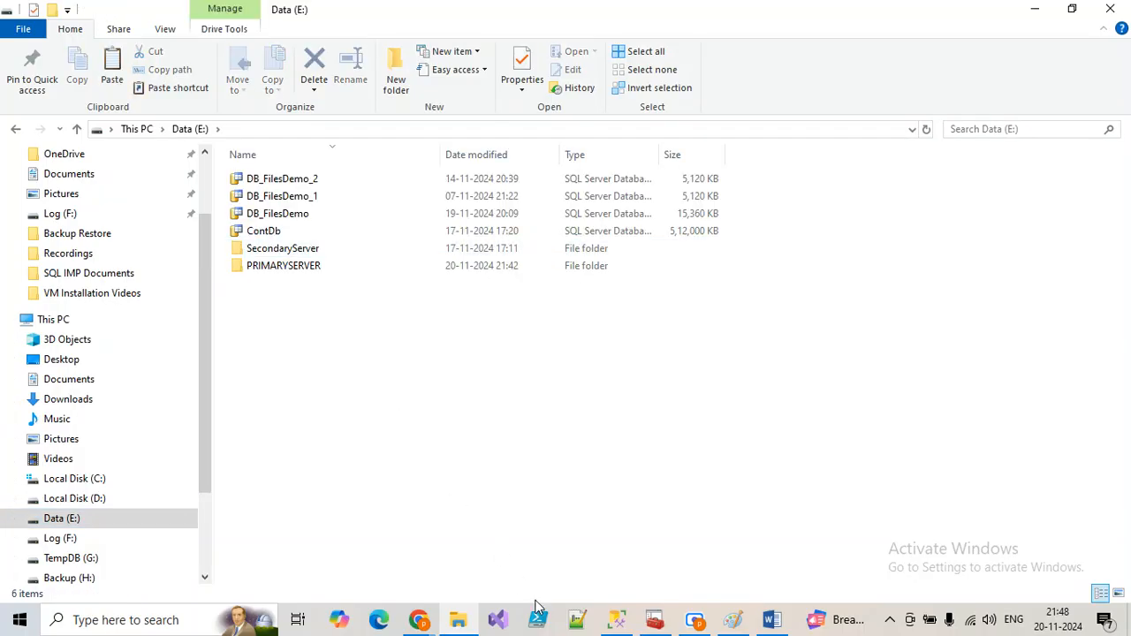
Back in SQL Server Management Studio, start a database restore on SECONDARYSERVER with a device as its source
left_click(616, 619)
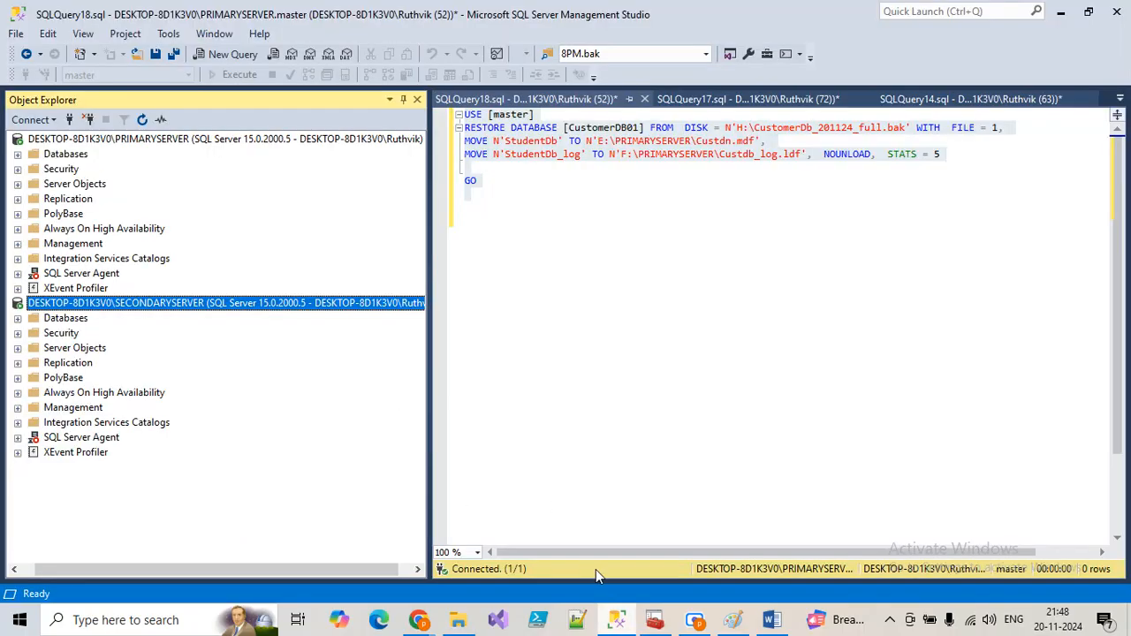
right_click(69, 320)
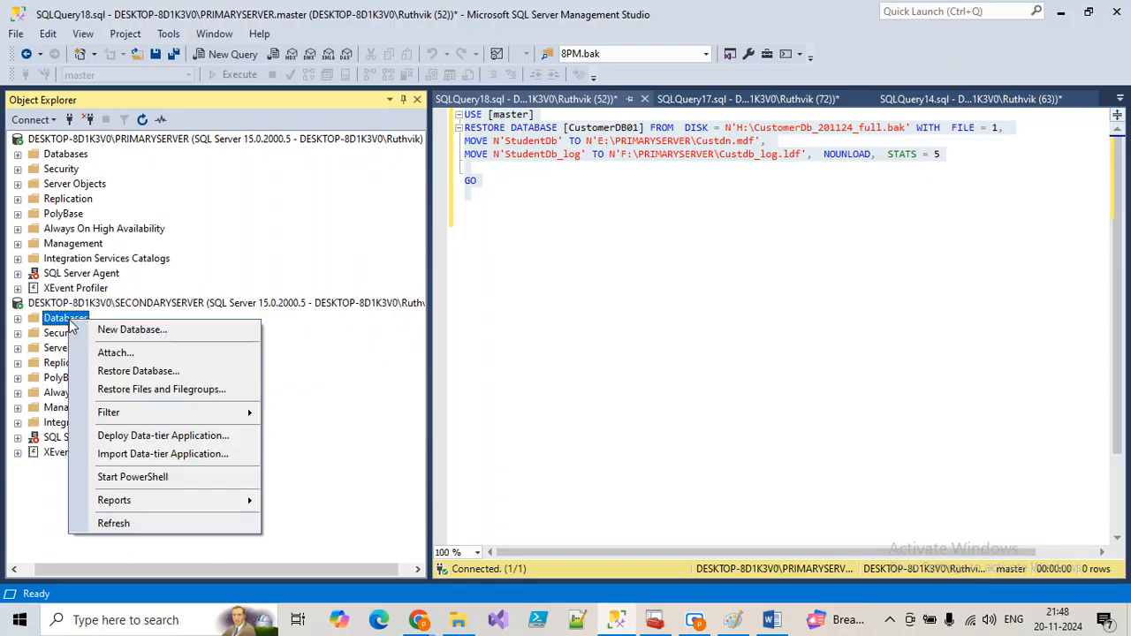
left_click(135, 371)
left_click(422, 117)
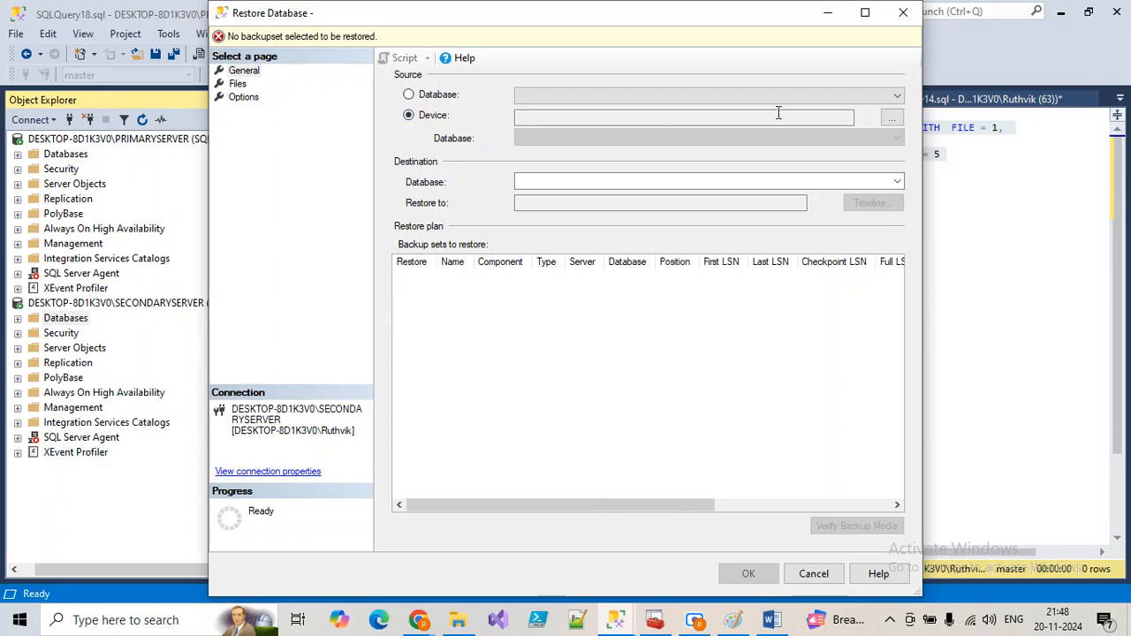
Add H:\CustomerDb_201124_full.bak as the backup media for the SECONDARYSERVER restore
left_click(890, 117)
left_click(705, 258)
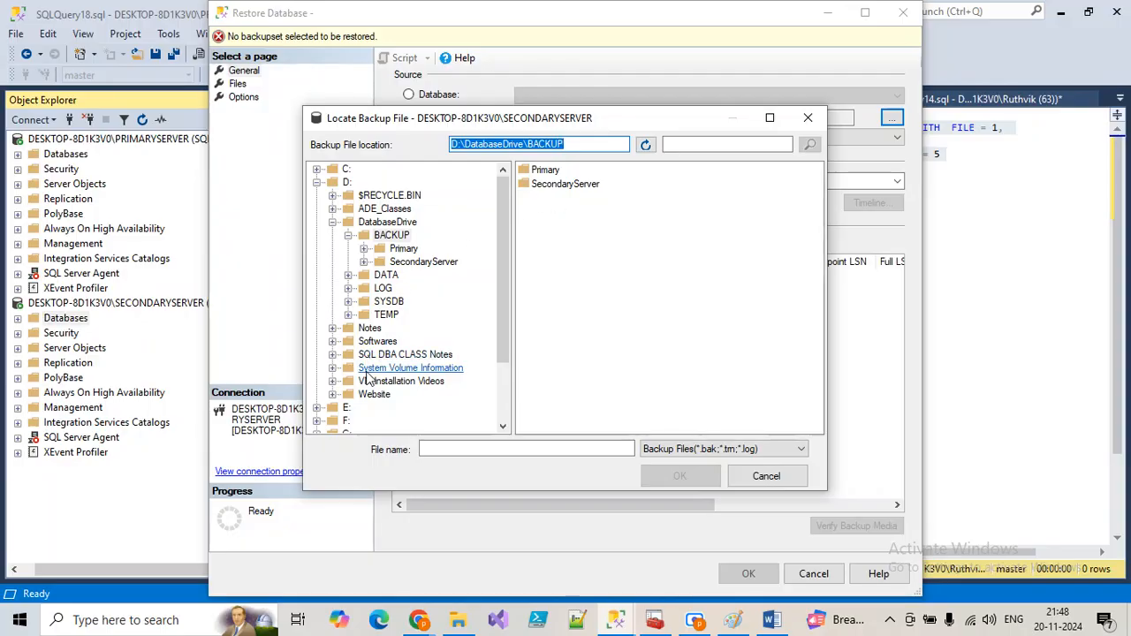
left_click(315, 183)
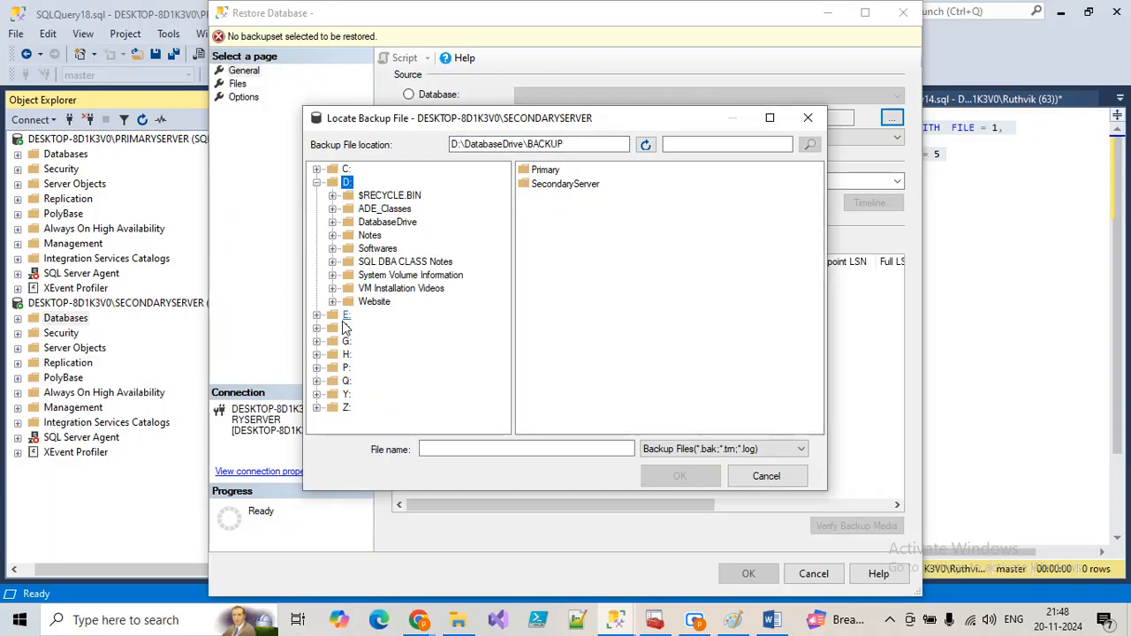
left_click(346, 354)
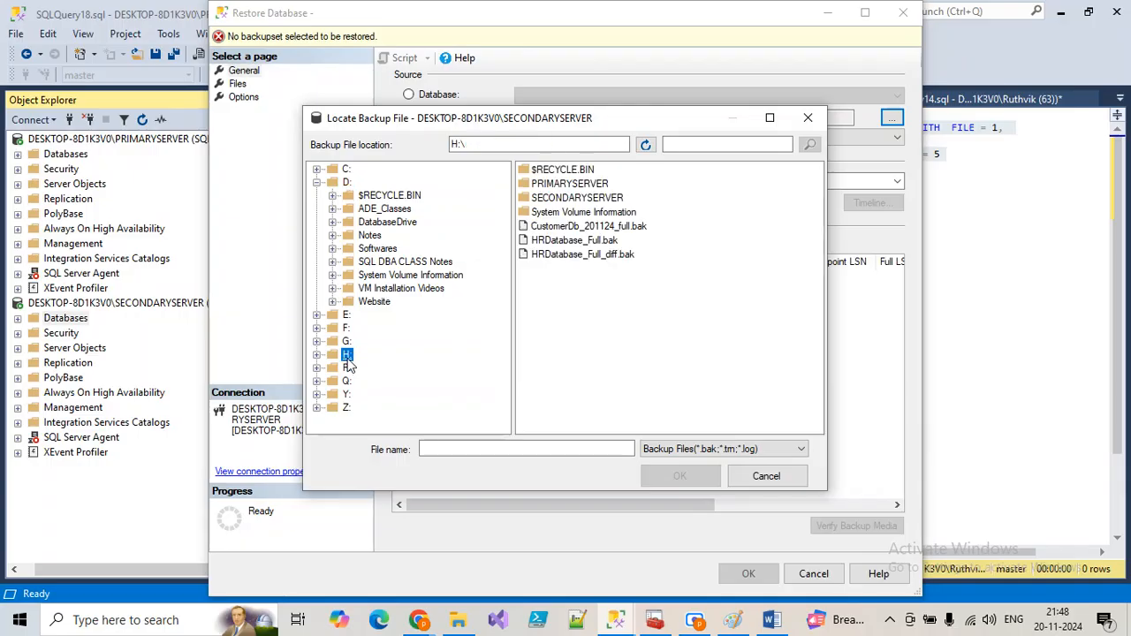
left_click(569, 228)
left_click(678, 476)
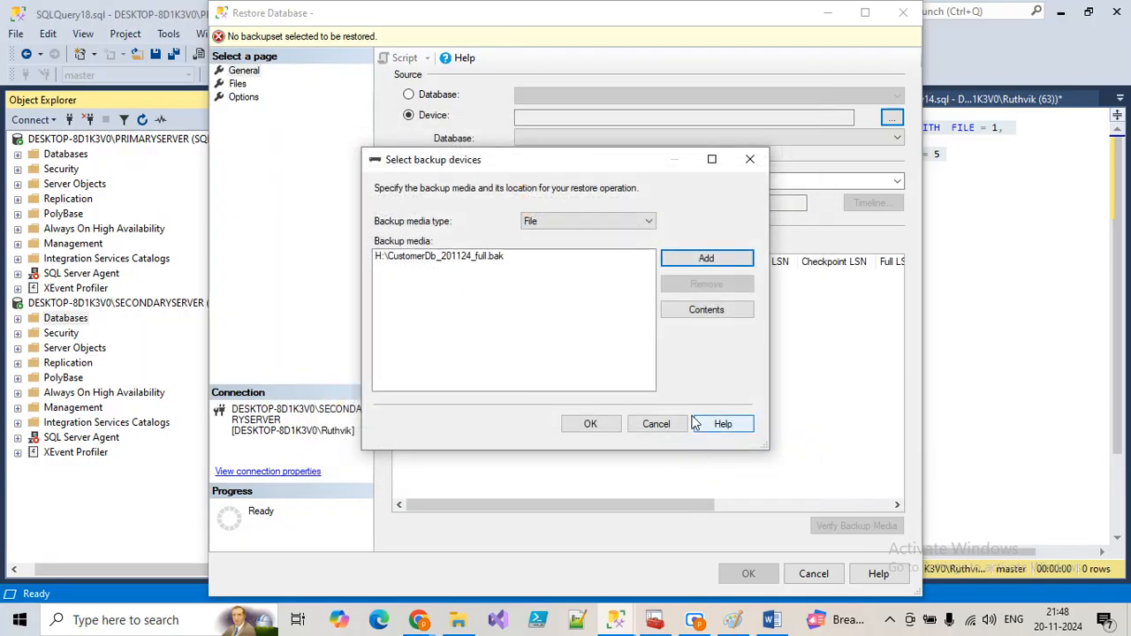
left_click(606, 425)
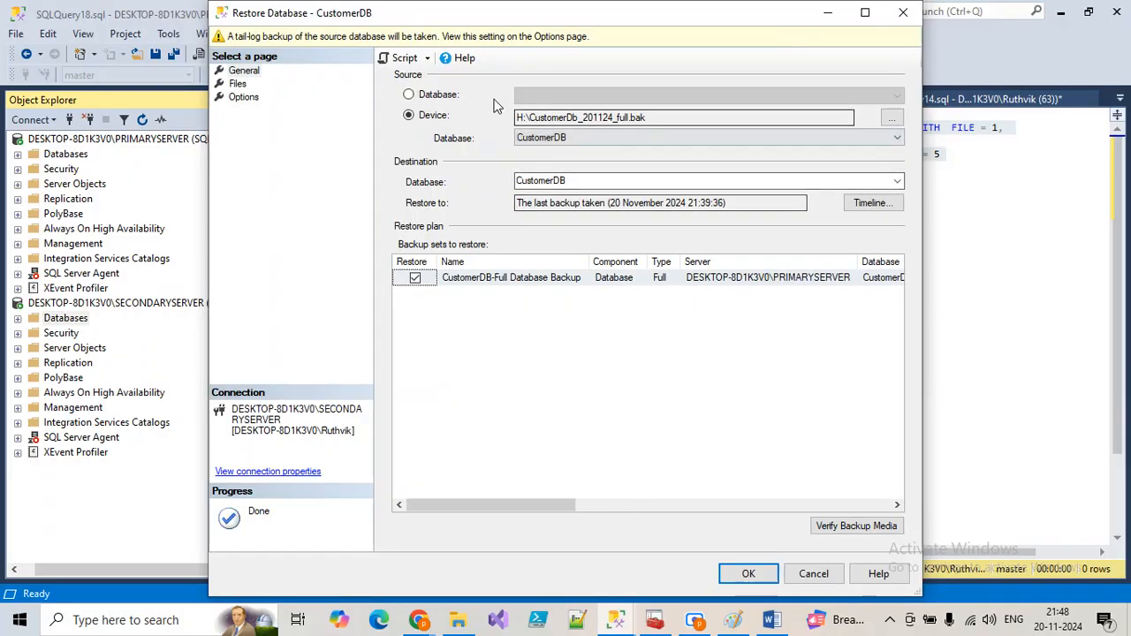
Turn off the tail-log backup before restore, review the general restore settings, and cancel the restore
left_click(244, 98)
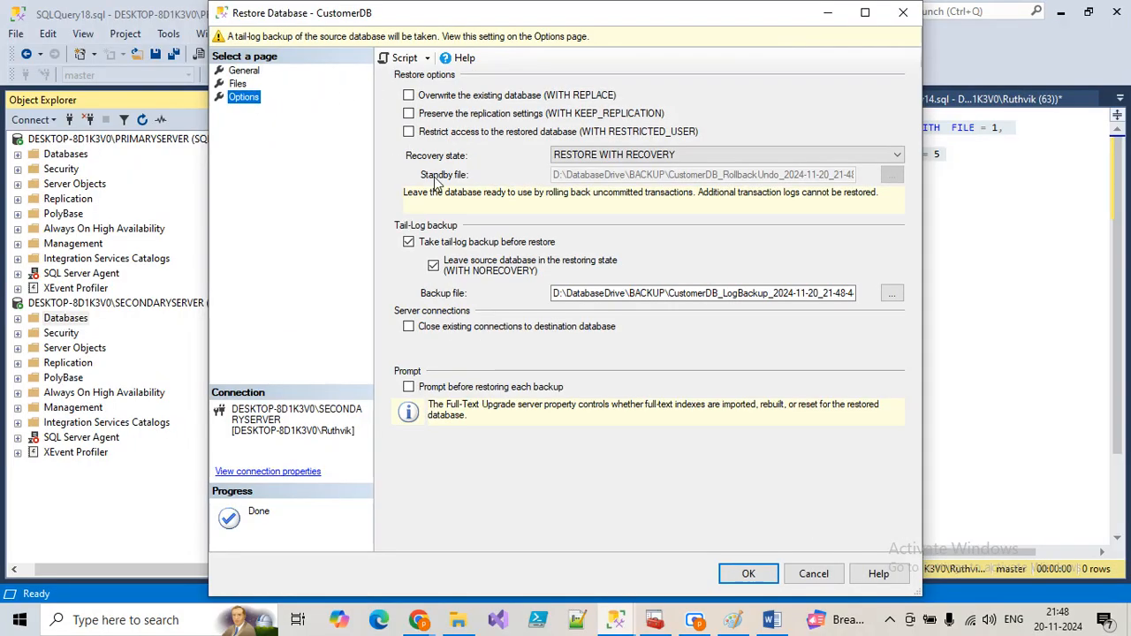
left_click(408, 241)
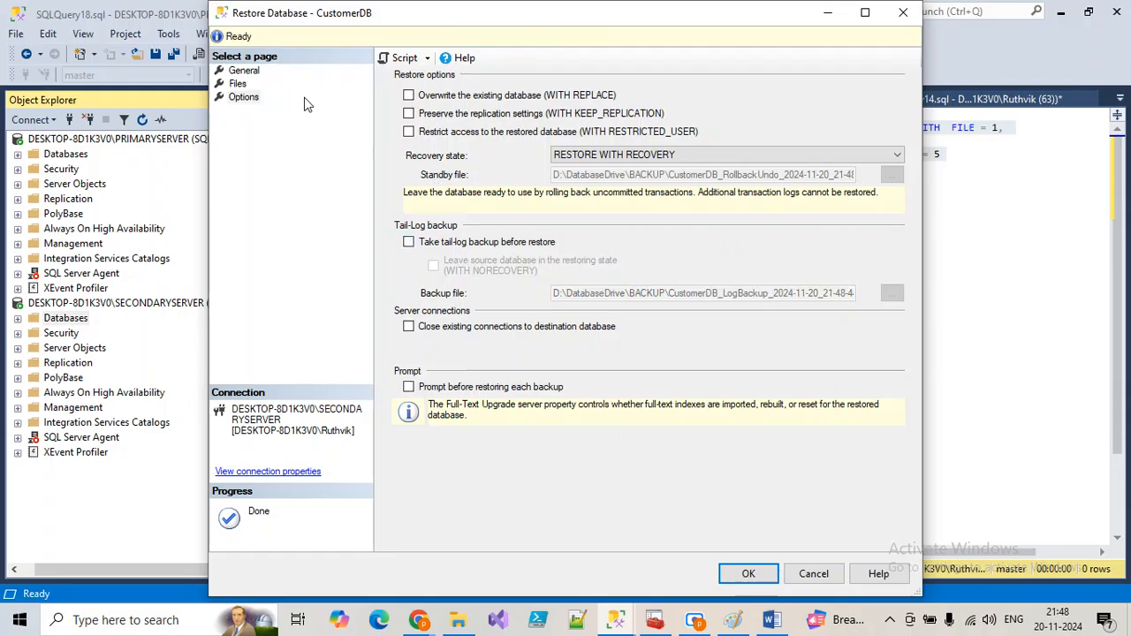
left_click(245, 72)
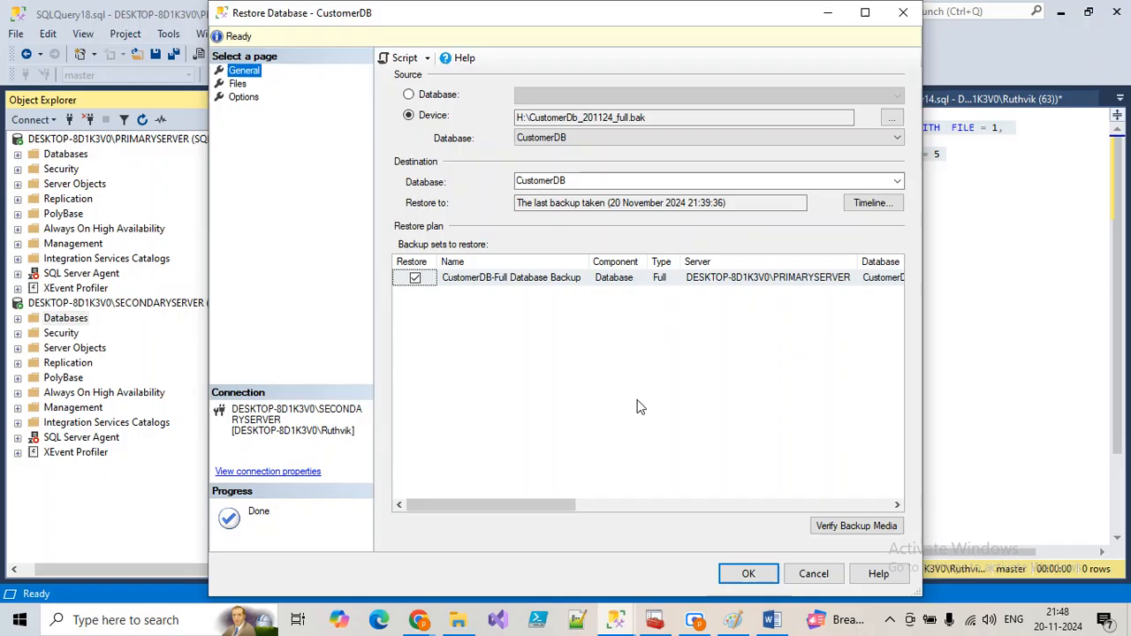
left_click(817, 573)
Minimize all open windows, including Paint, Word, SQL Server Configuration Manager and the browser, to reach the desktop
left_click(1069, 15)
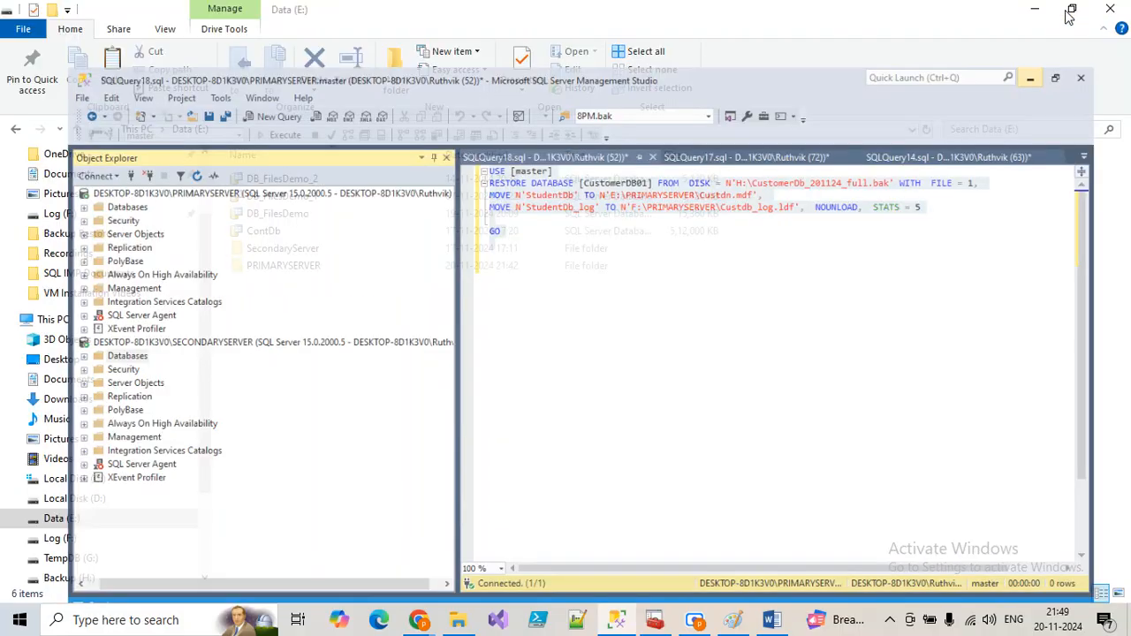
left_click(1068, 12)
left_click(643, 186)
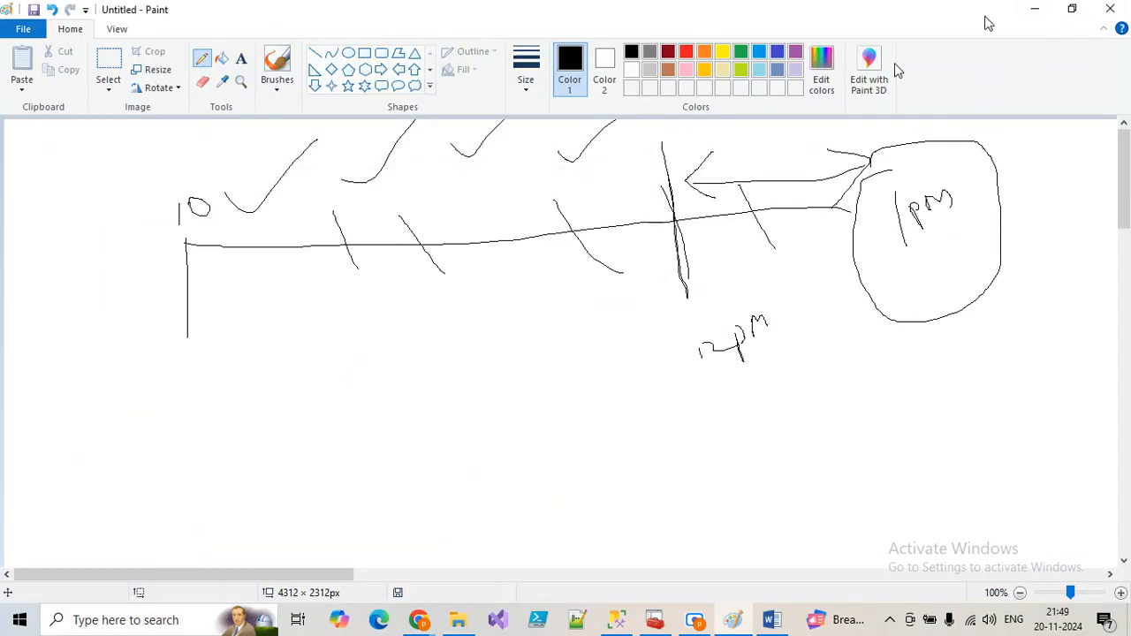
left_click(1034, 9)
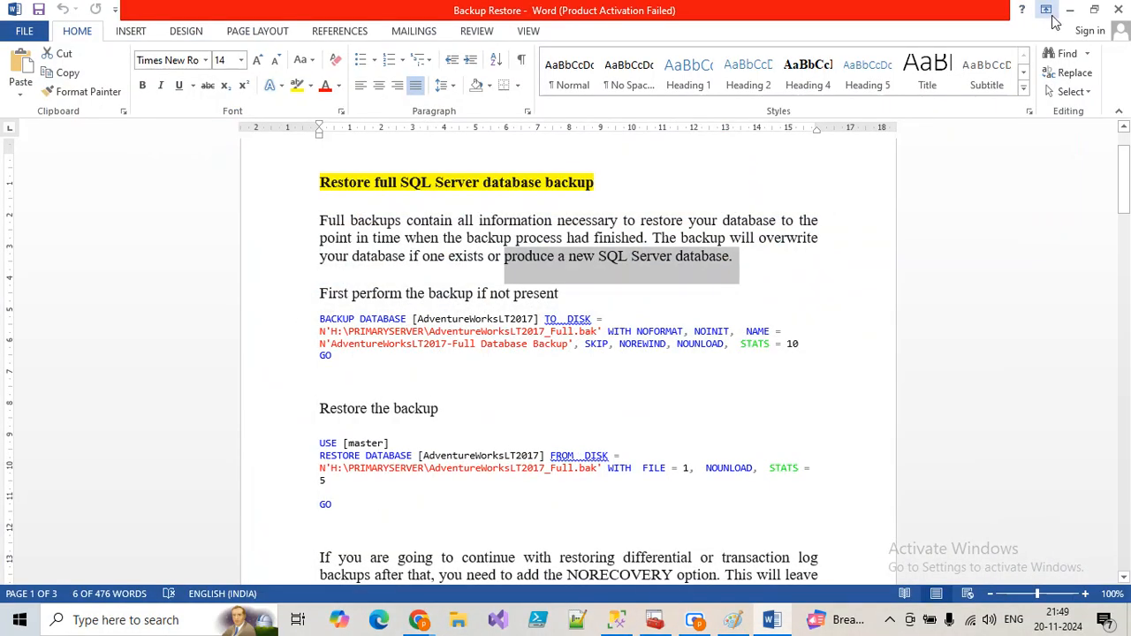
left_click(1069, 9)
left_click(1070, 10)
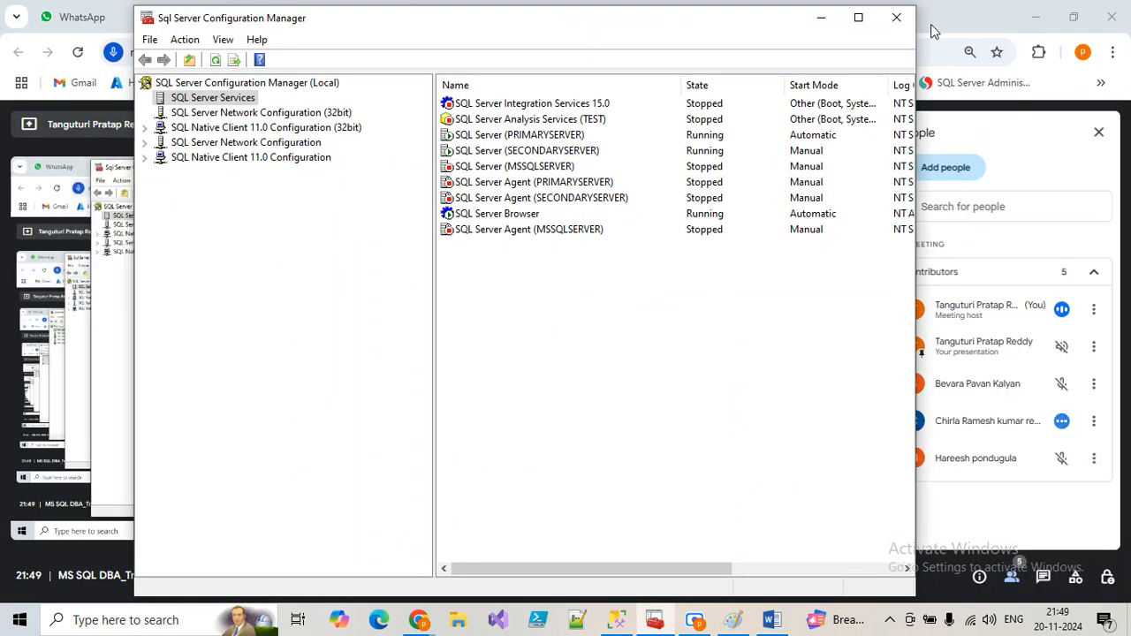
left_click(821, 17)
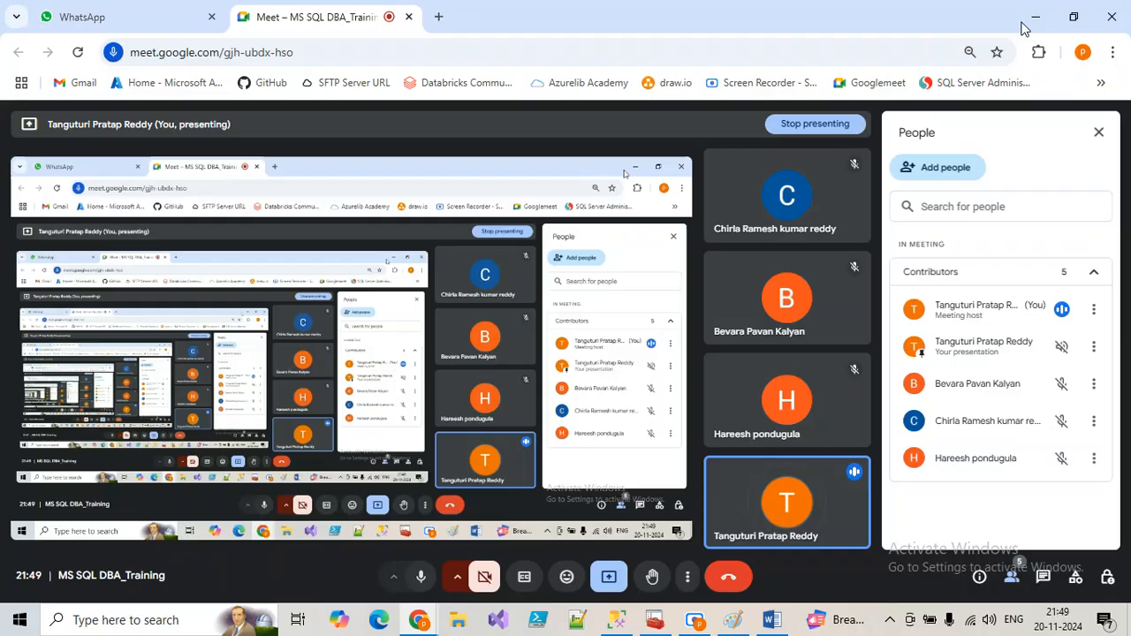
left_click(1034, 17)
Launch VMware Workstation Pro and empty the Recycle Bin on the desktop
double_click(218, 110)
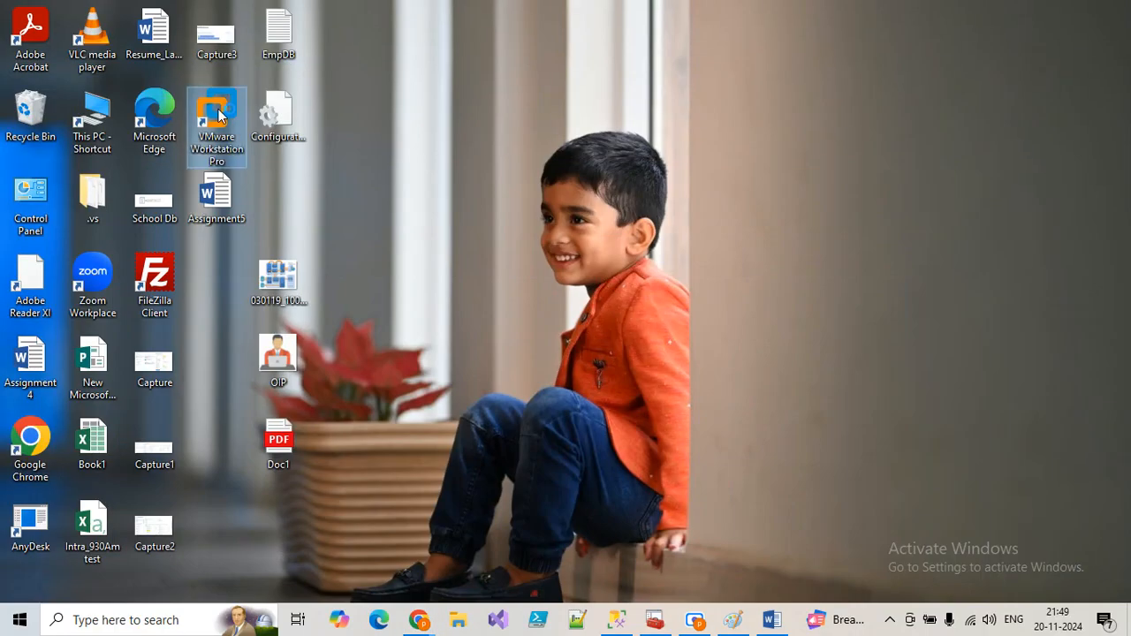
right_click(39, 117)
left_click(92, 141)
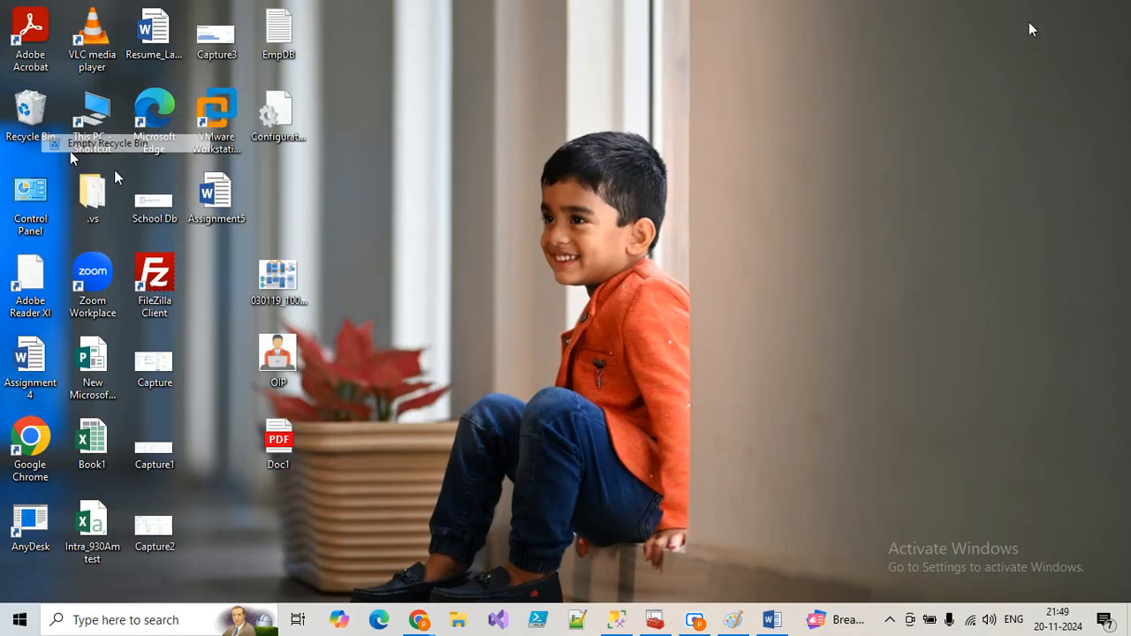
left_click(626, 321)
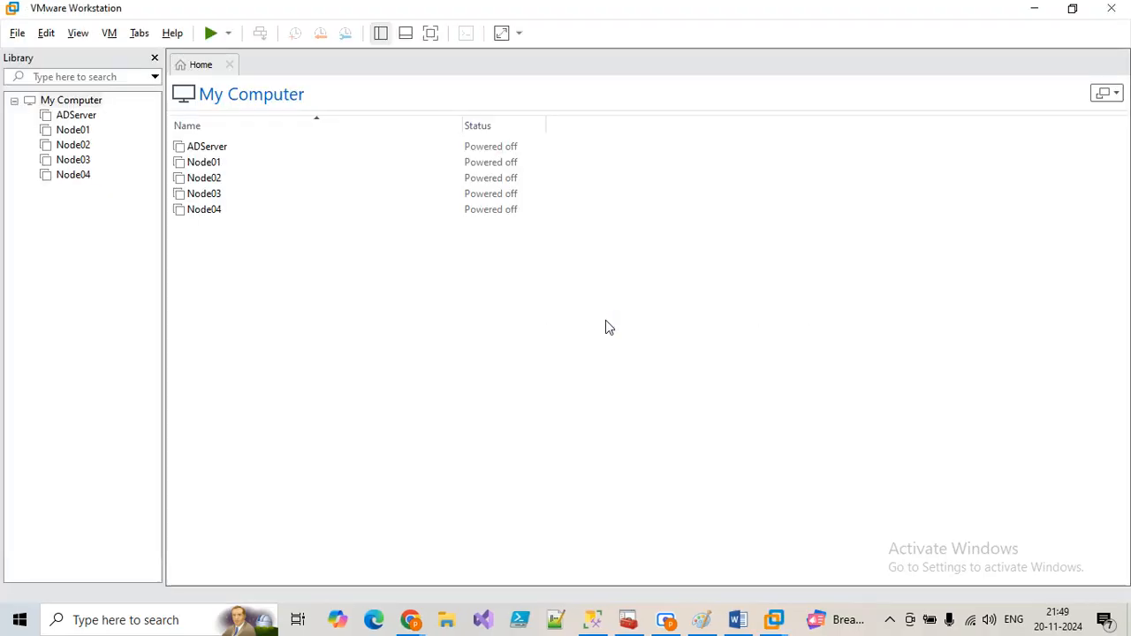
Open Node01 and Node03 in the virtual machine library and power on Node03
left_click(76, 131)
left_click(79, 160)
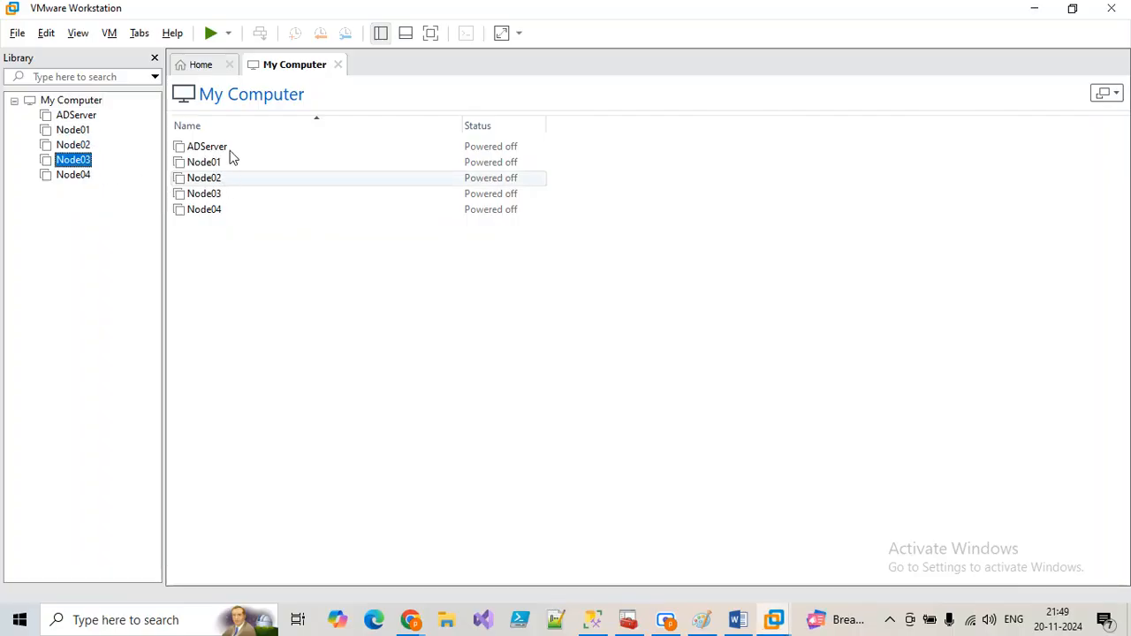
left_click(105, 117)
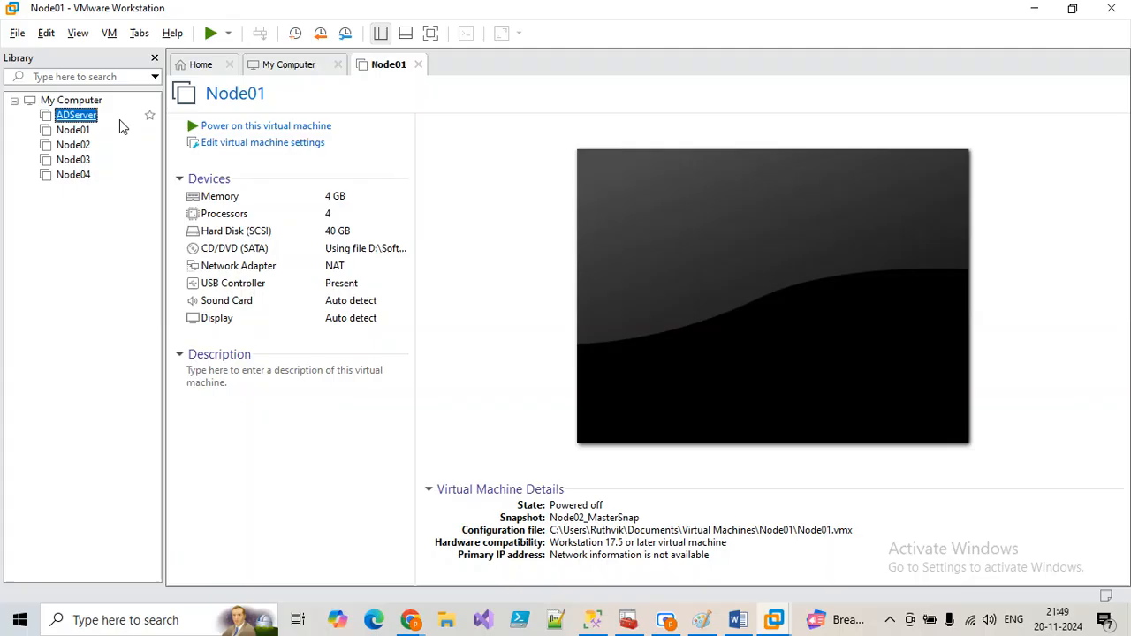
left_click(223, 128)
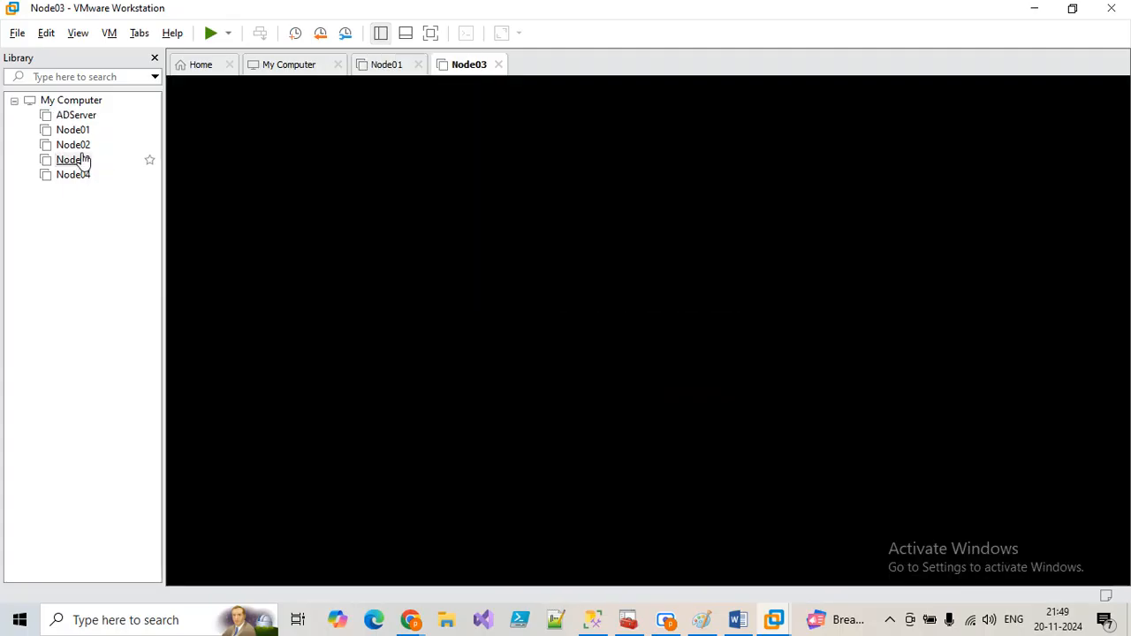
left_click(84, 163)
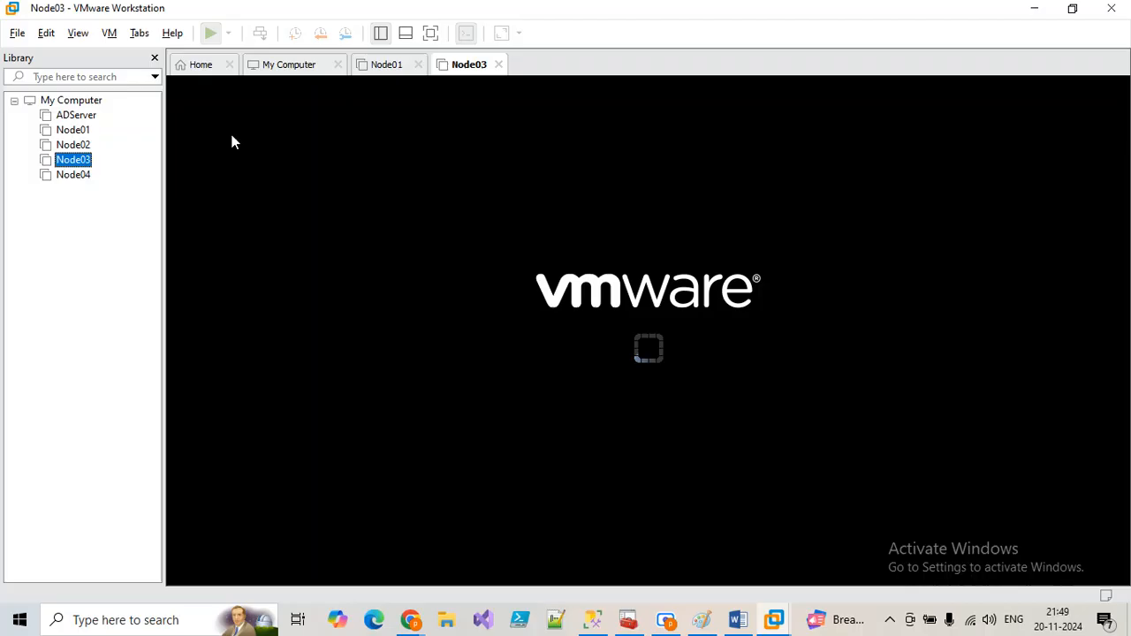
Close the Node01 view and power on the ADServer and Node04 virtual machines
left_click(87, 117)
left_click(418, 65)
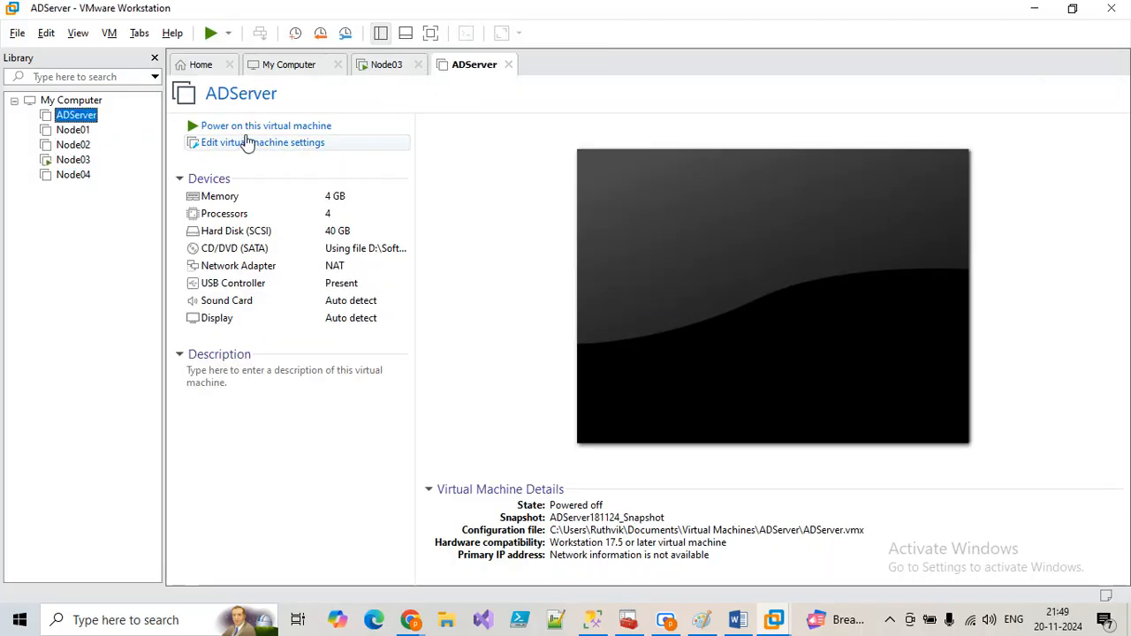
left_click(240, 128)
left_click(383, 68)
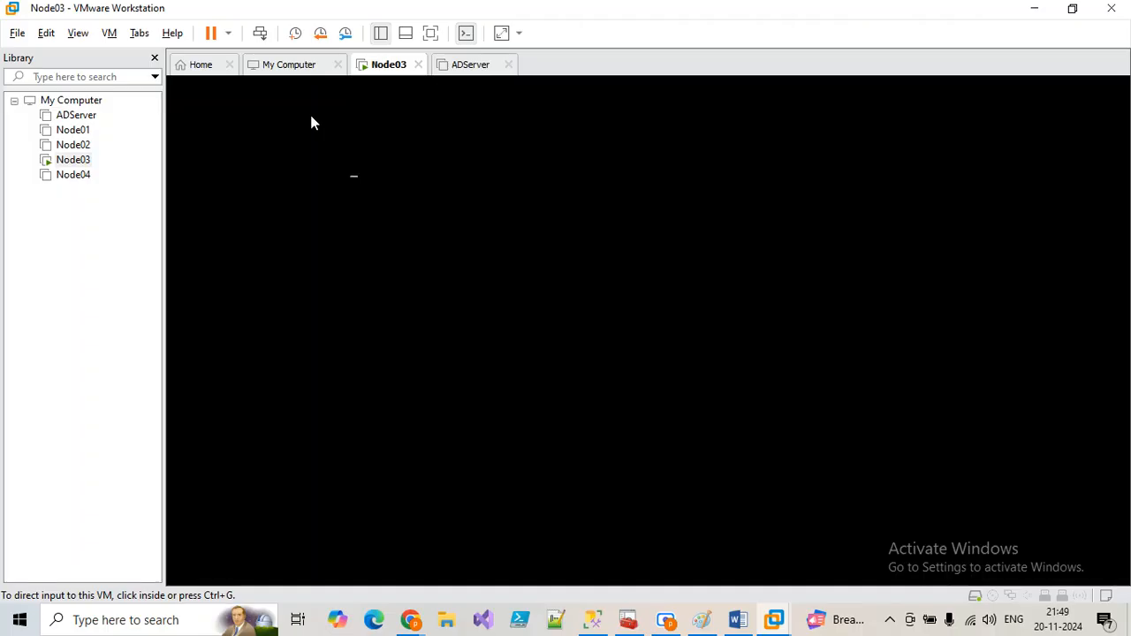
left_click(74, 174)
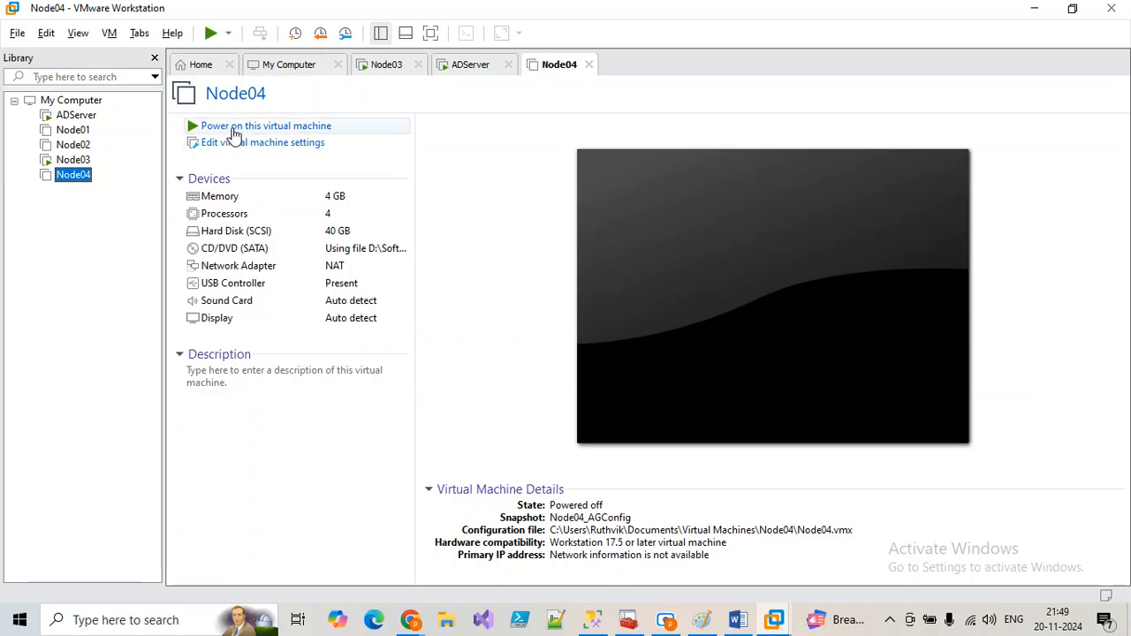
left_click(234, 127)
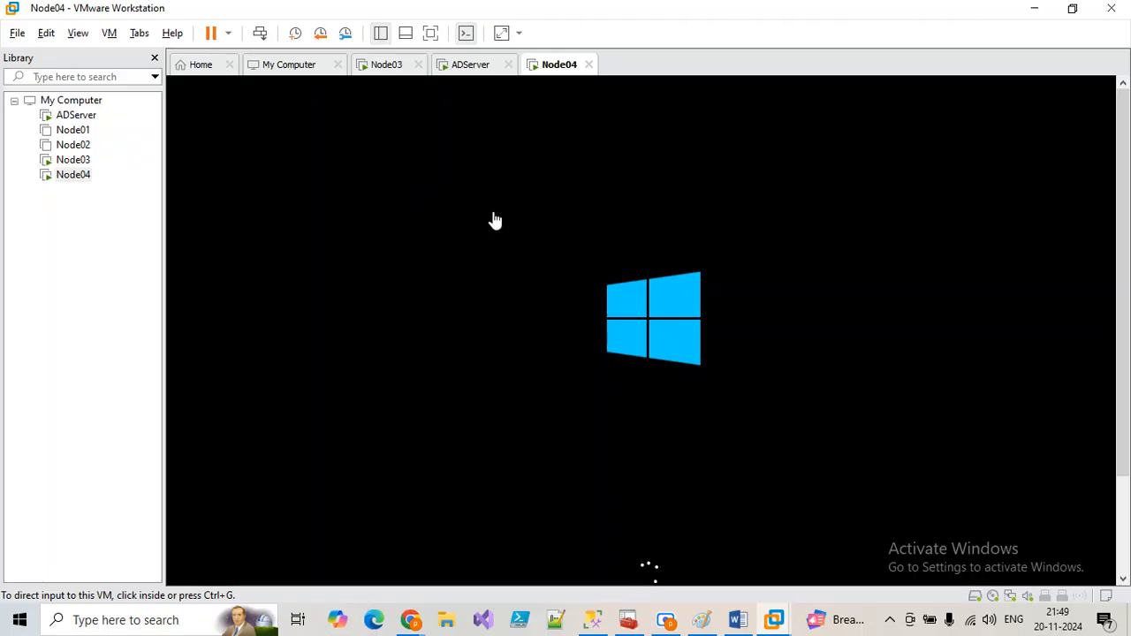
Switch to SQL Server Management Studio, open a new query on SECONDARYSERVER, and begin a restore filelistonly statement
left_click(1037, 11)
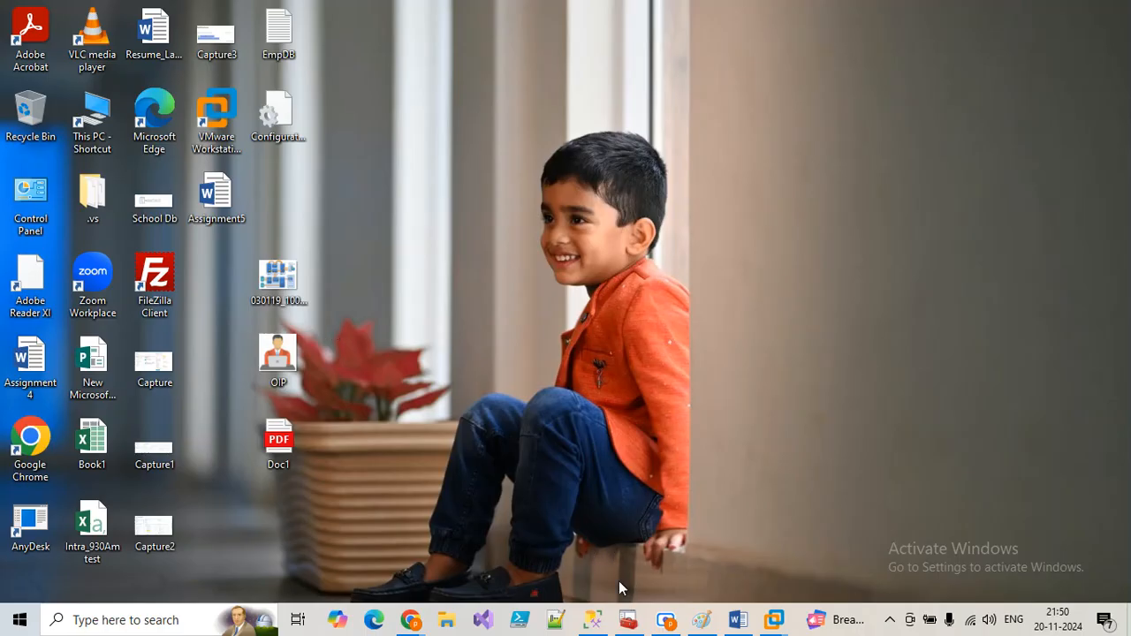
left_click(592, 619)
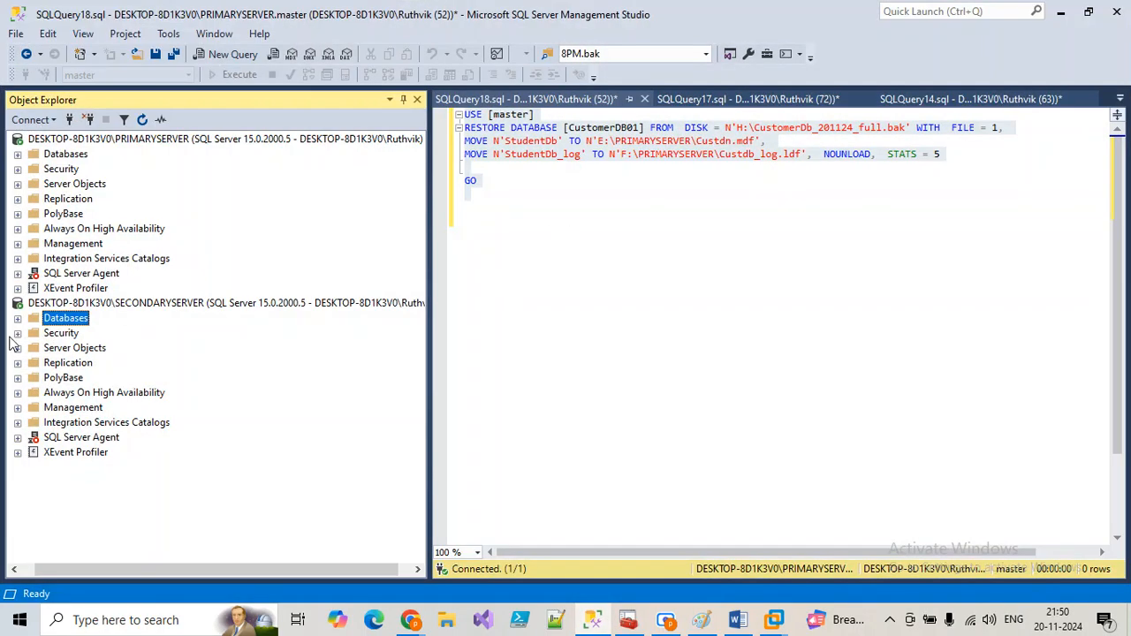
left_click(84, 303)
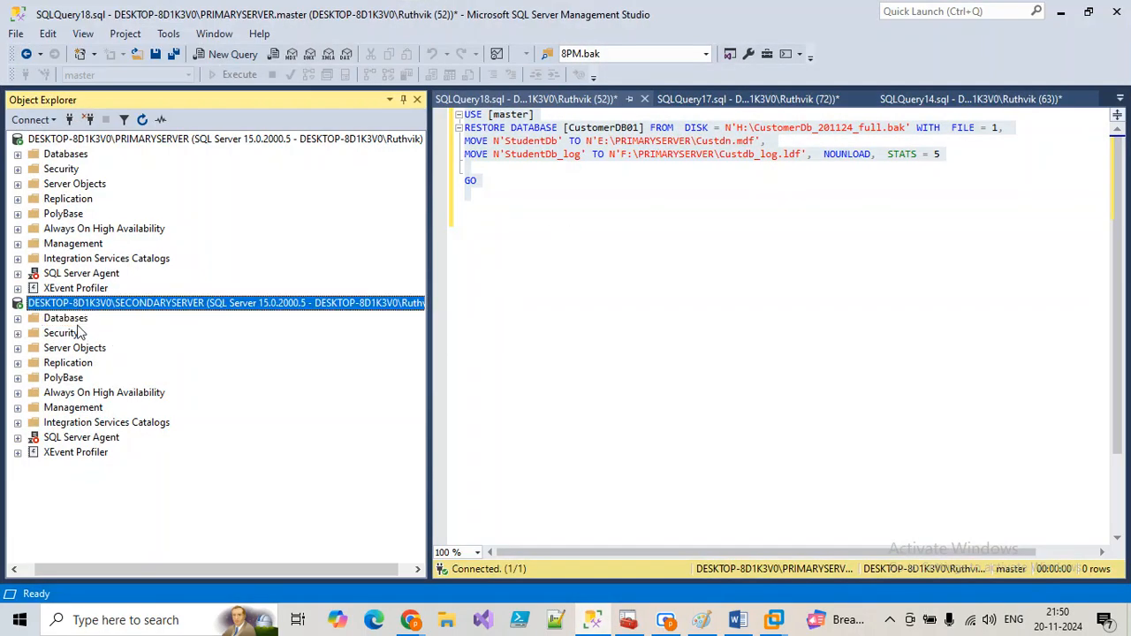
left_click(234, 54)
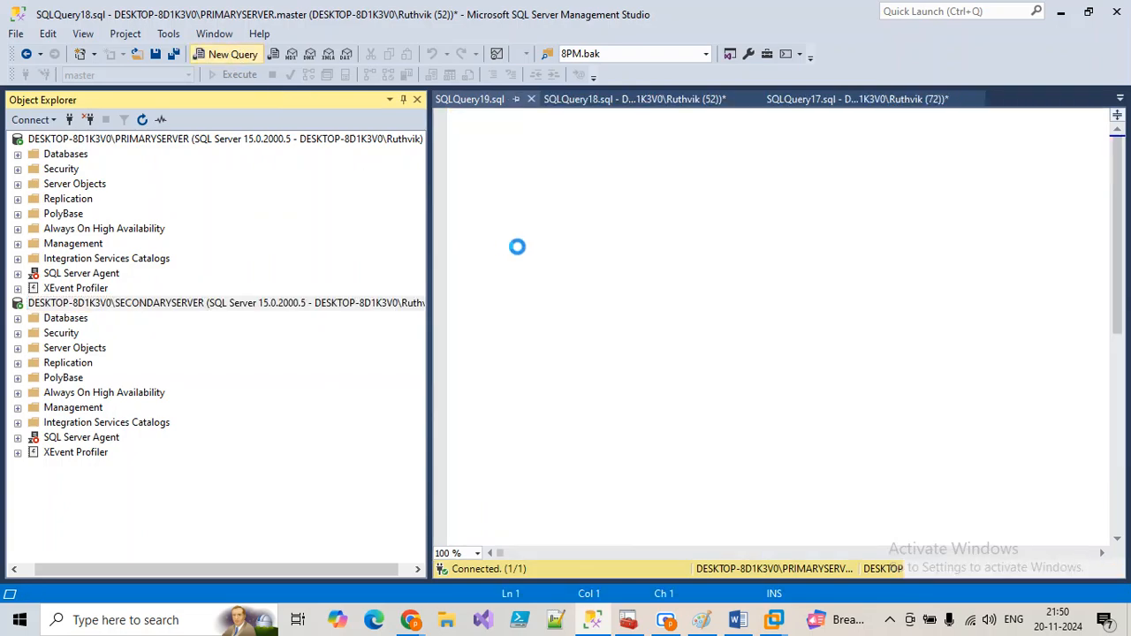
type("restore fi")
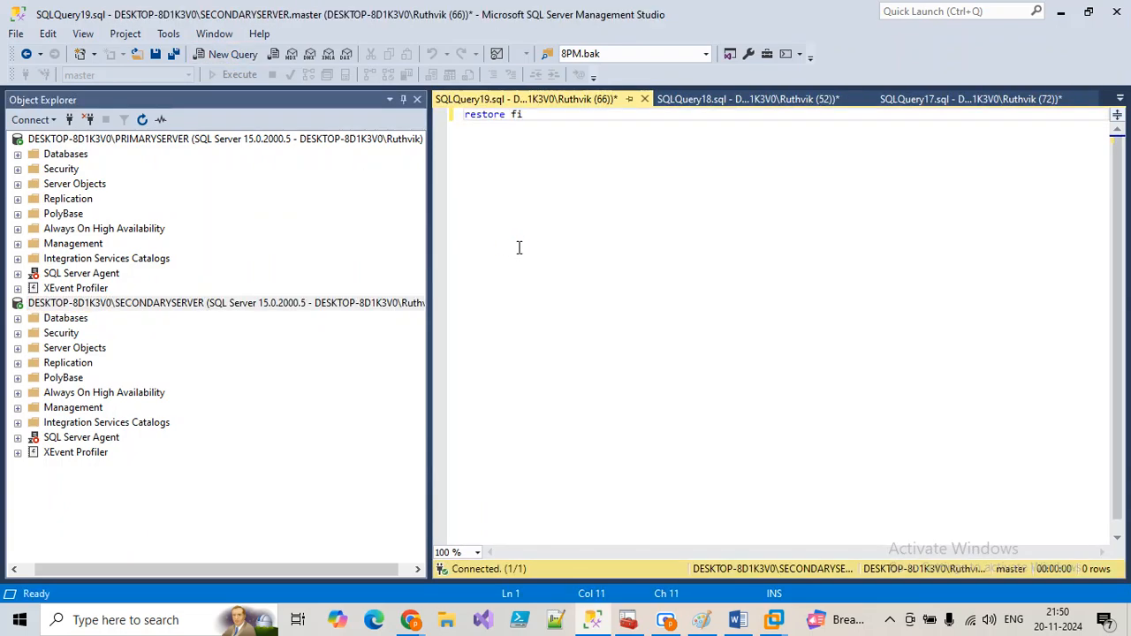
type("lelistonly from sidk")
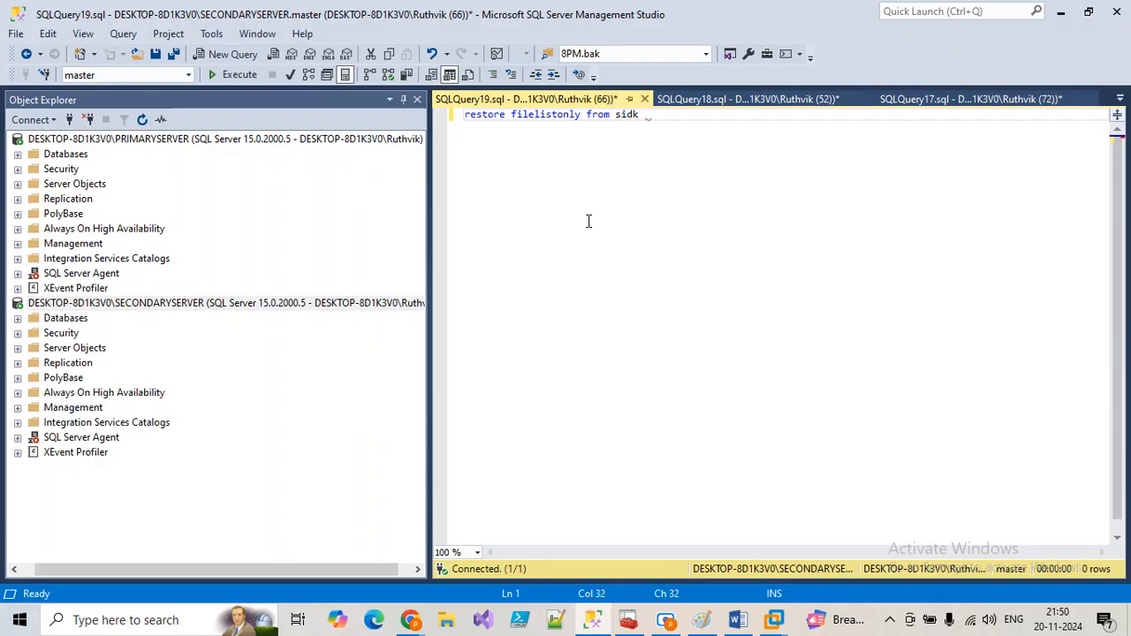
Complete the statement with disk = N'H:\CustomerDb_201124_full.bak', reusing the path from the SQLQuery18 restore script, and run it
left_click(698, 99)
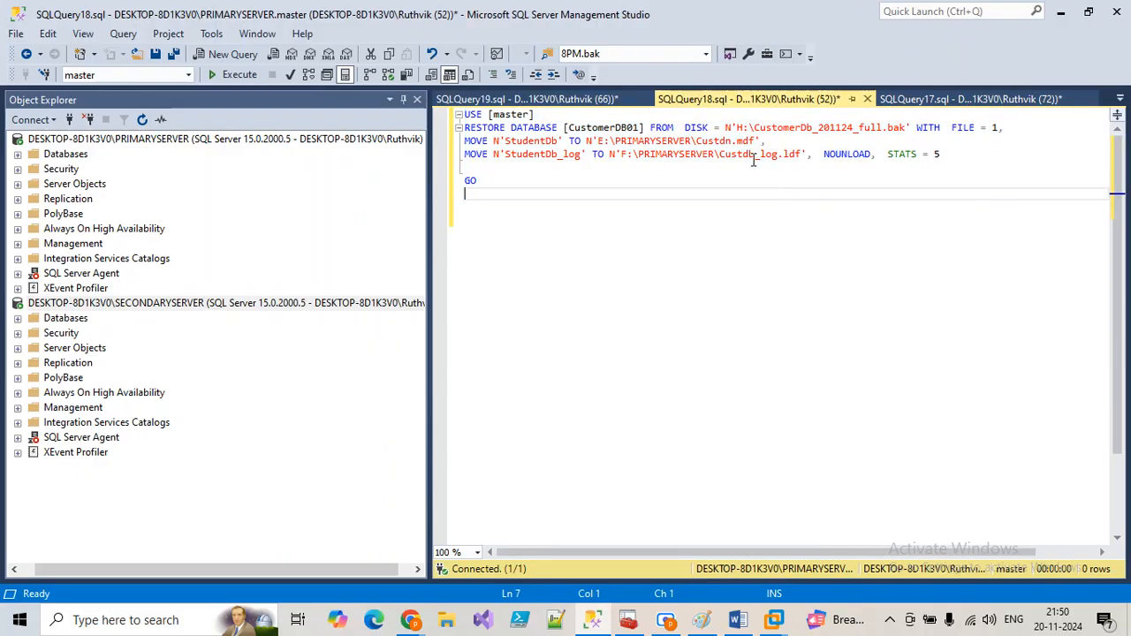
left_click_drag(714, 127, 911, 121)
key("ctrl+c")
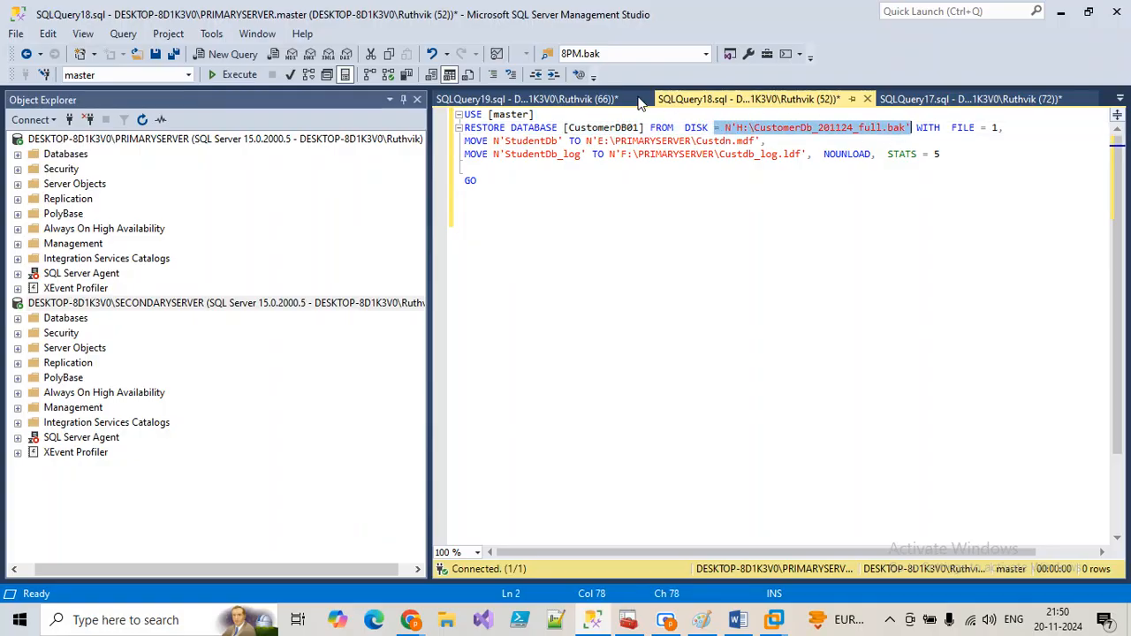
left_click(606, 103)
key("ctrl+v")
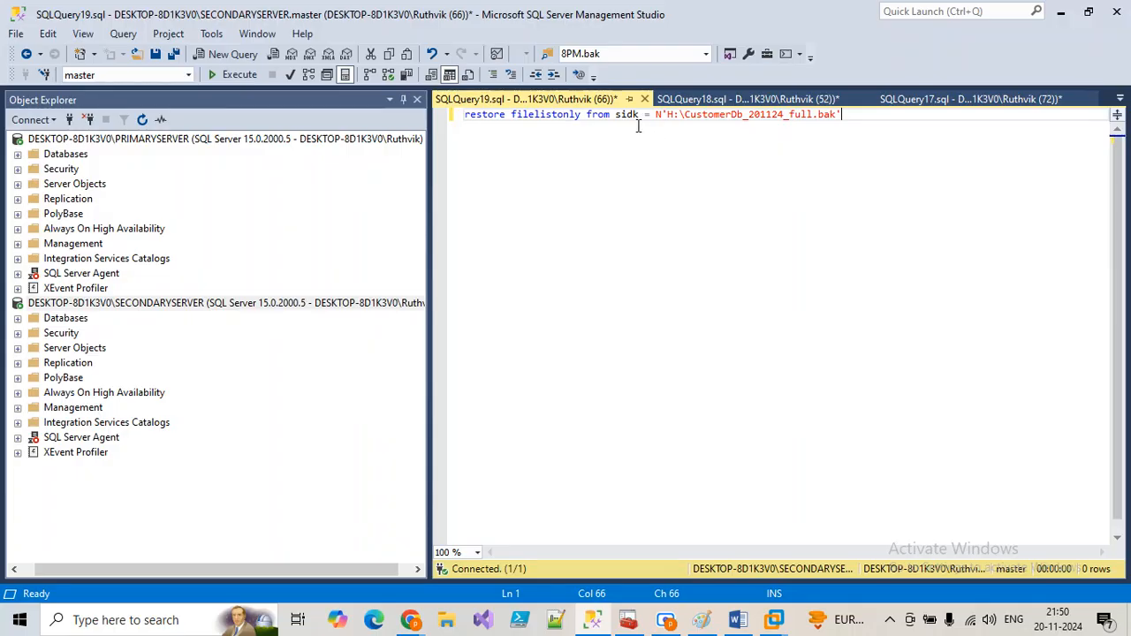
left_click_drag(616, 116, 640, 117)
type("disk")
key("F5")
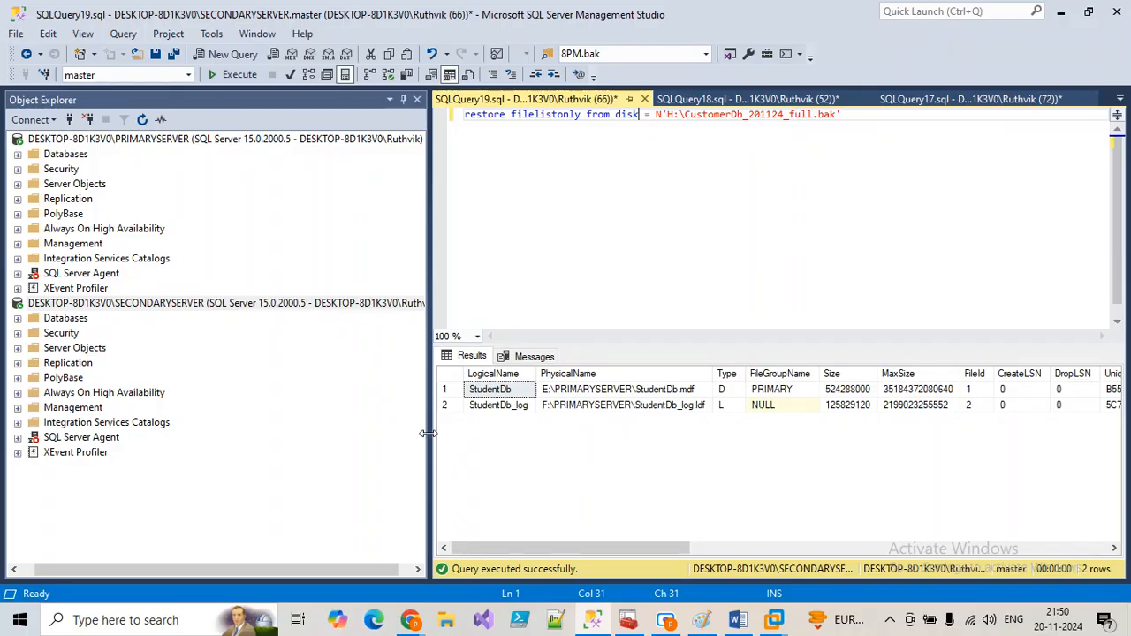
Widen the query area and examine the logical and physical names of the backup's data and log files
left_click_drag(430, 436, 244, 425)
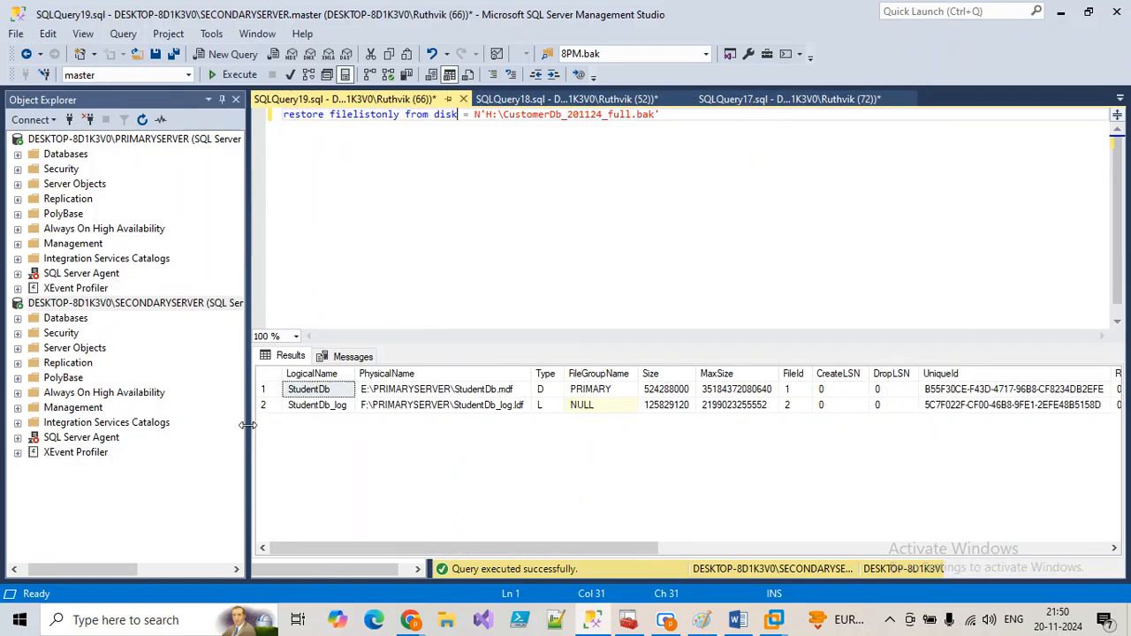
left_click(368, 396)
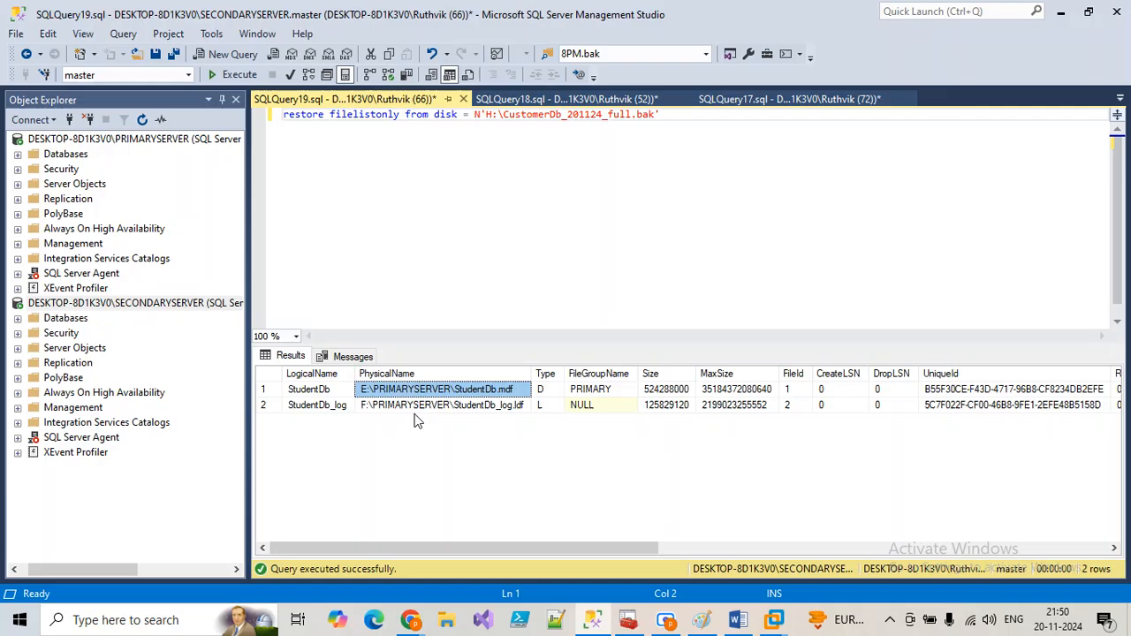
left_click(386, 406)
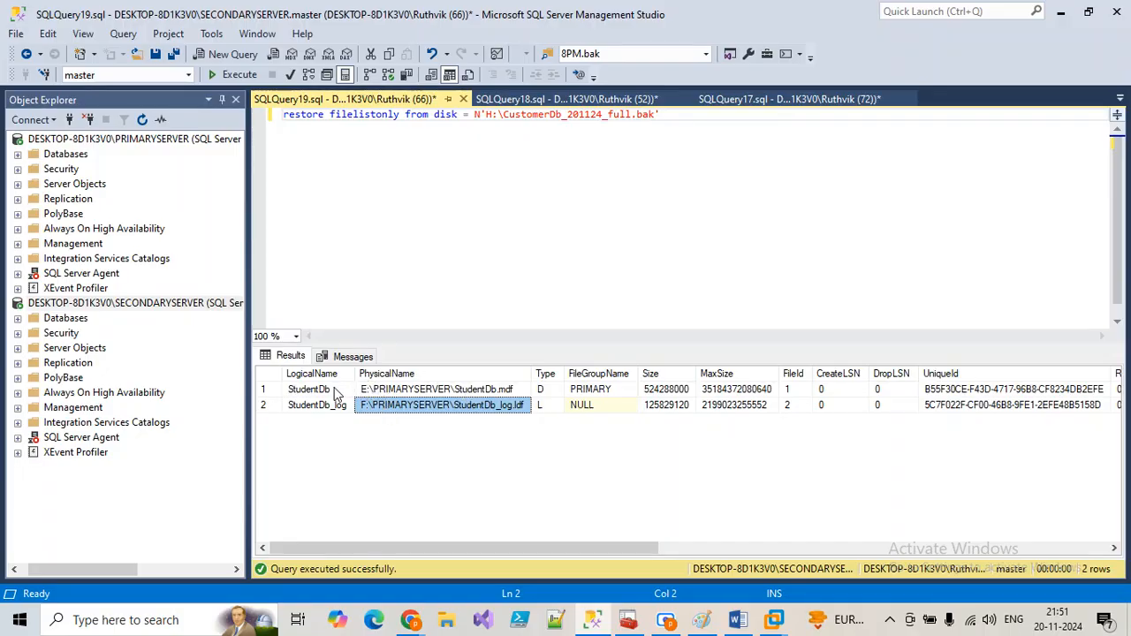
left_click(386, 390)
left_click(386, 406)
left_click(375, 394)
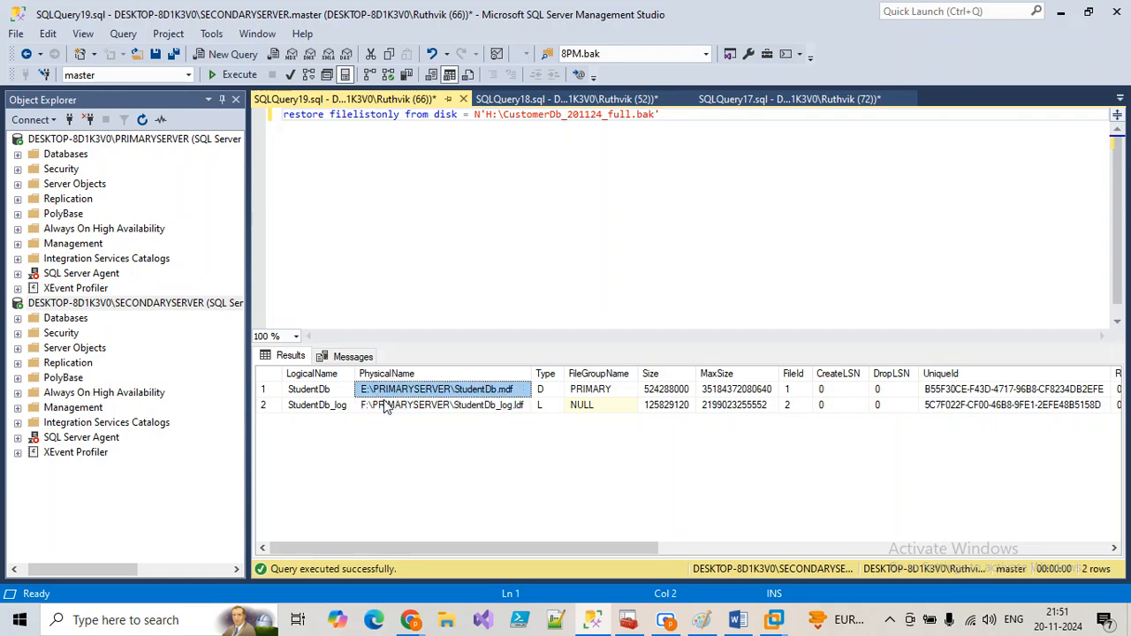
left_click(385, 405)
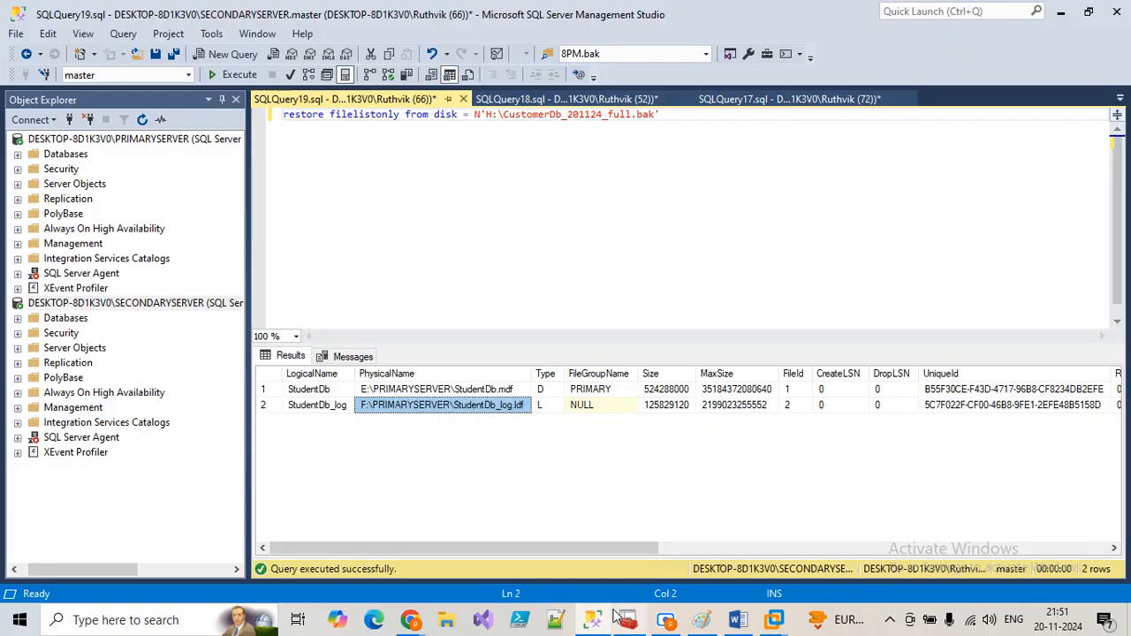
Minimize the Management Studio and screen recorder windows, and return to the Node03 console in VMware Workstation
left_click(590, 623)
left_click(665, 620)
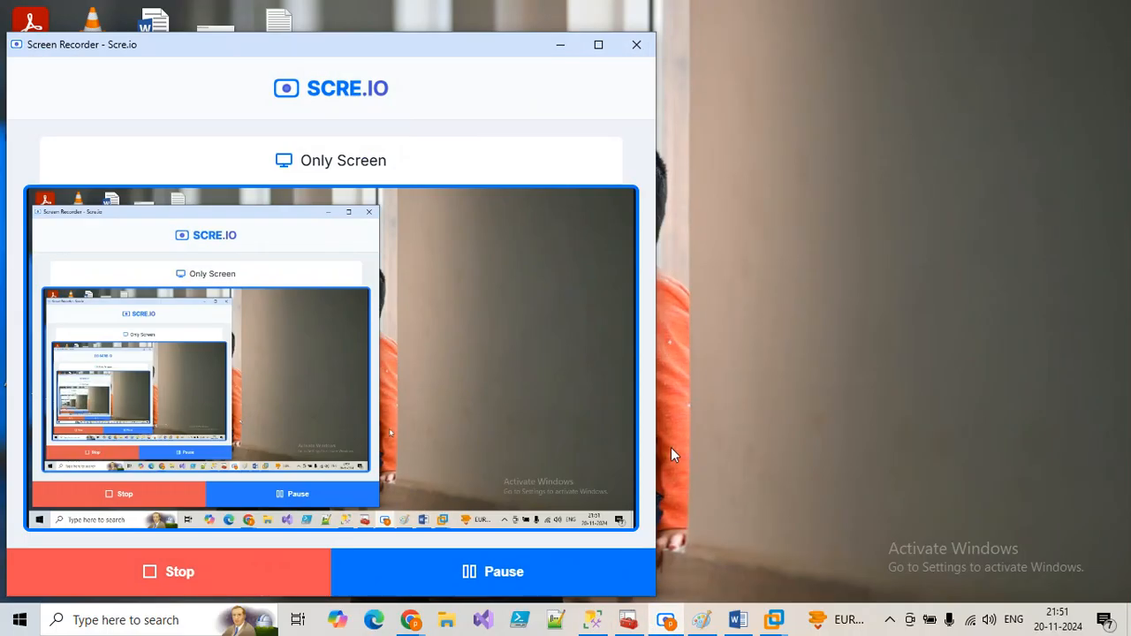
left_click(560, 45)
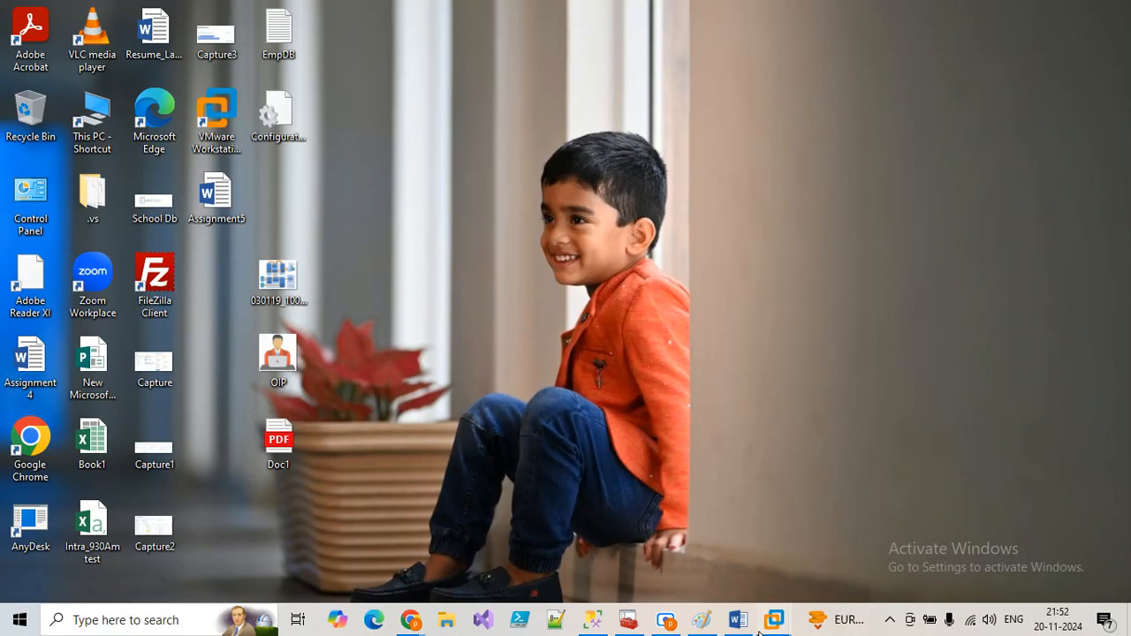
mouse_move(775, 620)
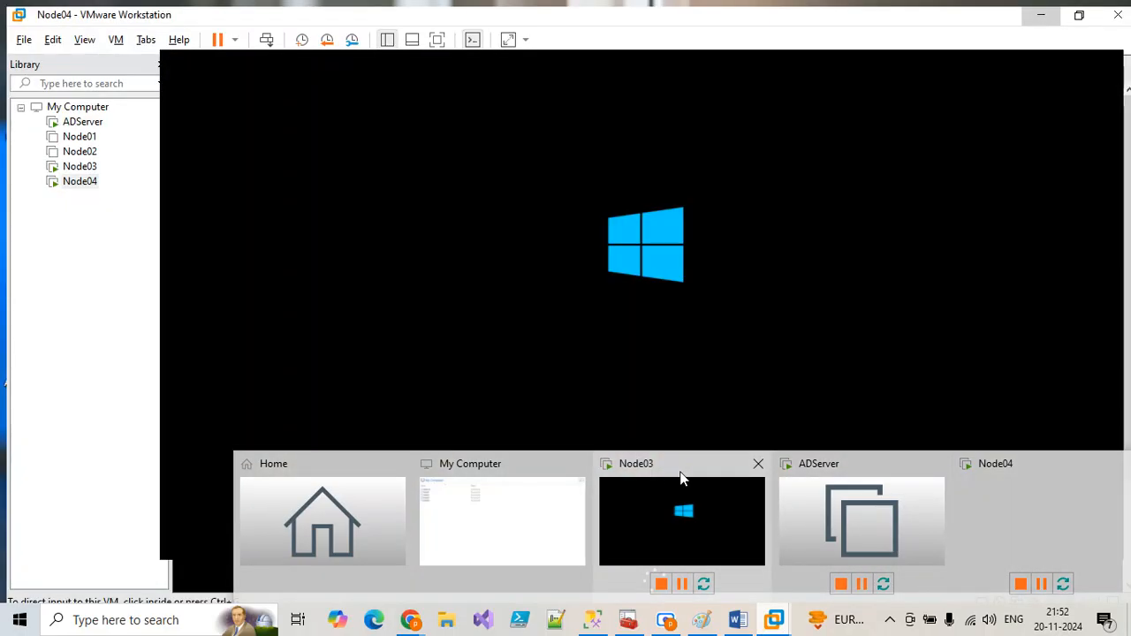
left_click(654, 472)
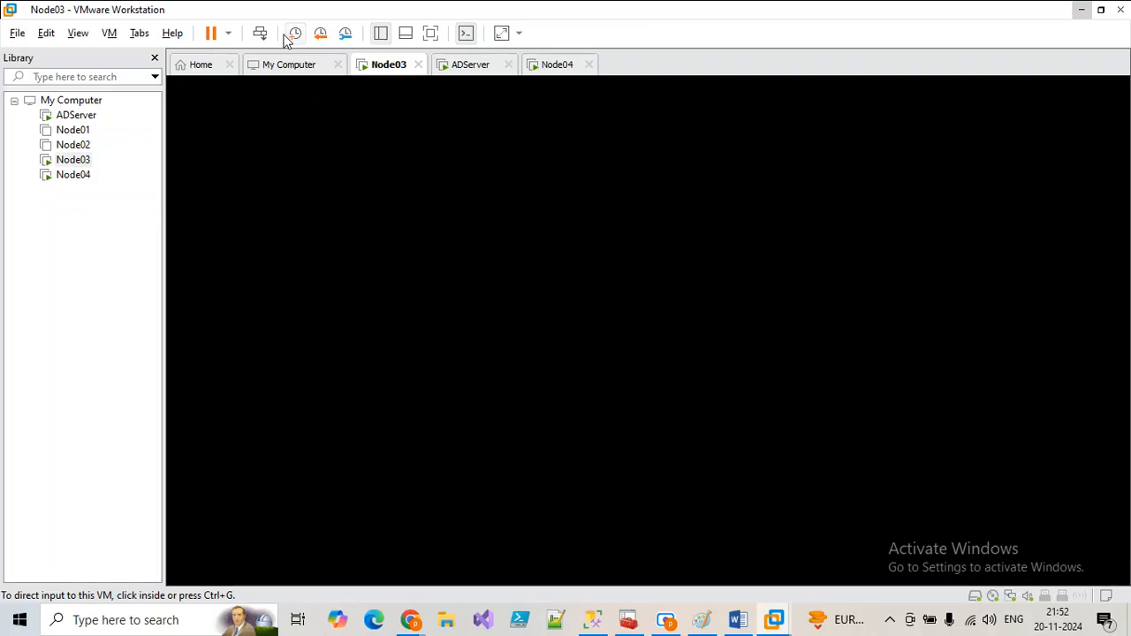
Sign in to the Node04 virtual machine with the SQLAdmin account by entering its password
left_click(556, 66)
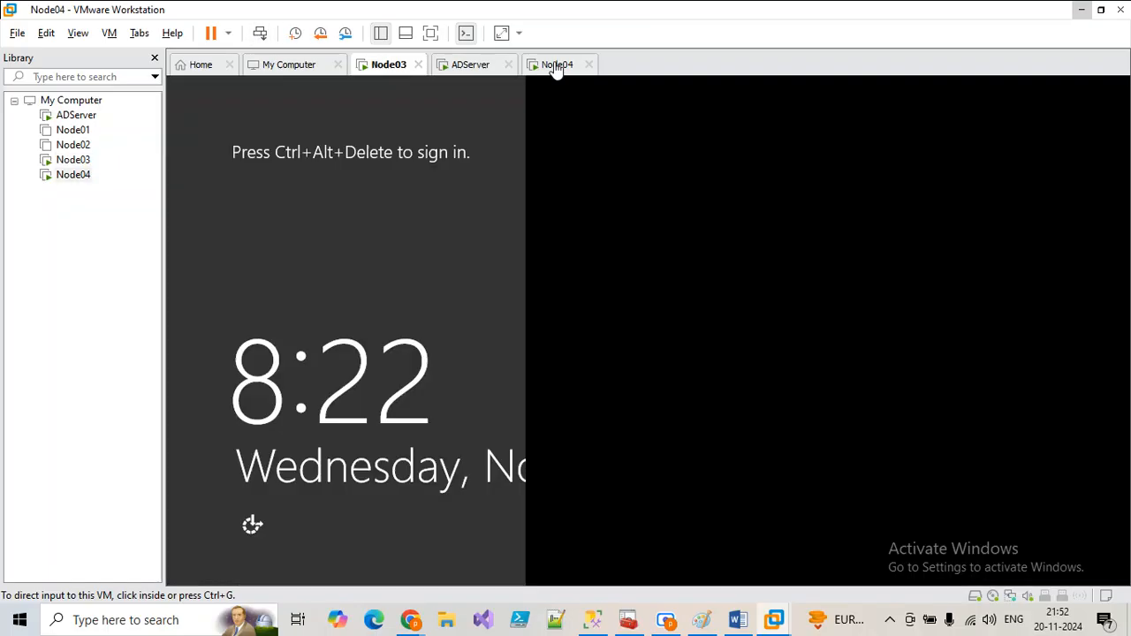
left_click(260, 35)
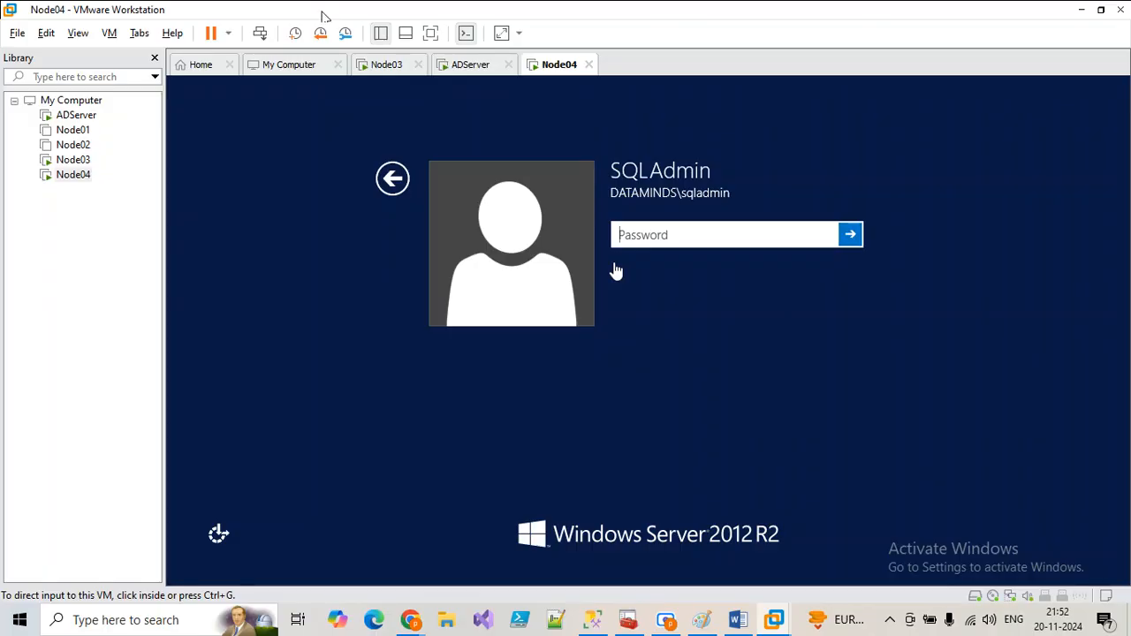
left_click(639, 254)
type("***")
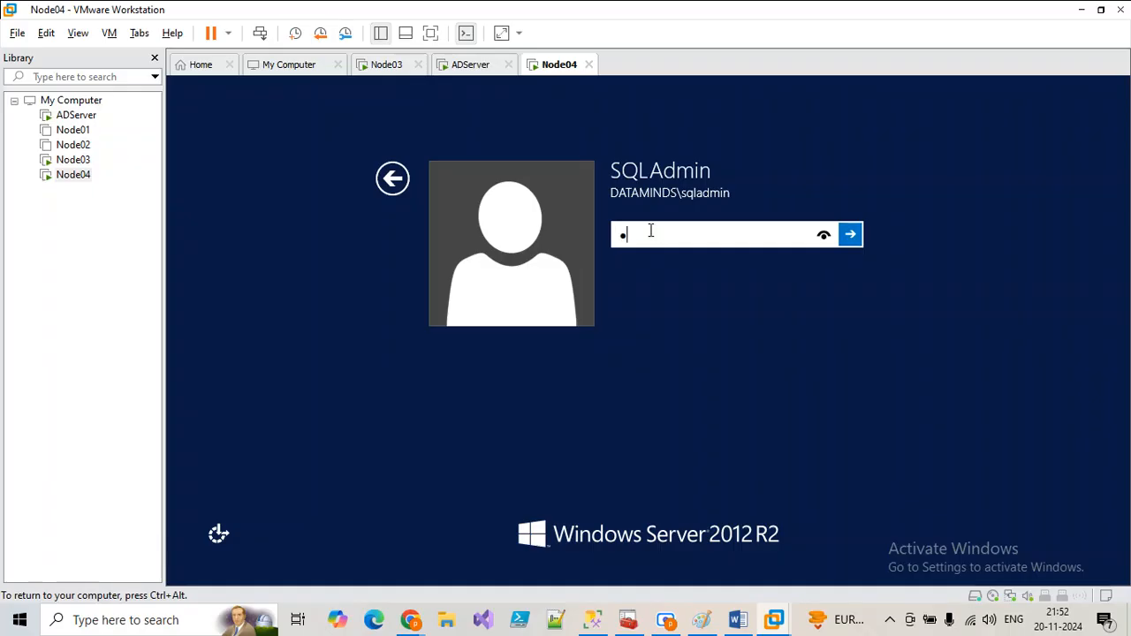
type("*********")
key("Return")
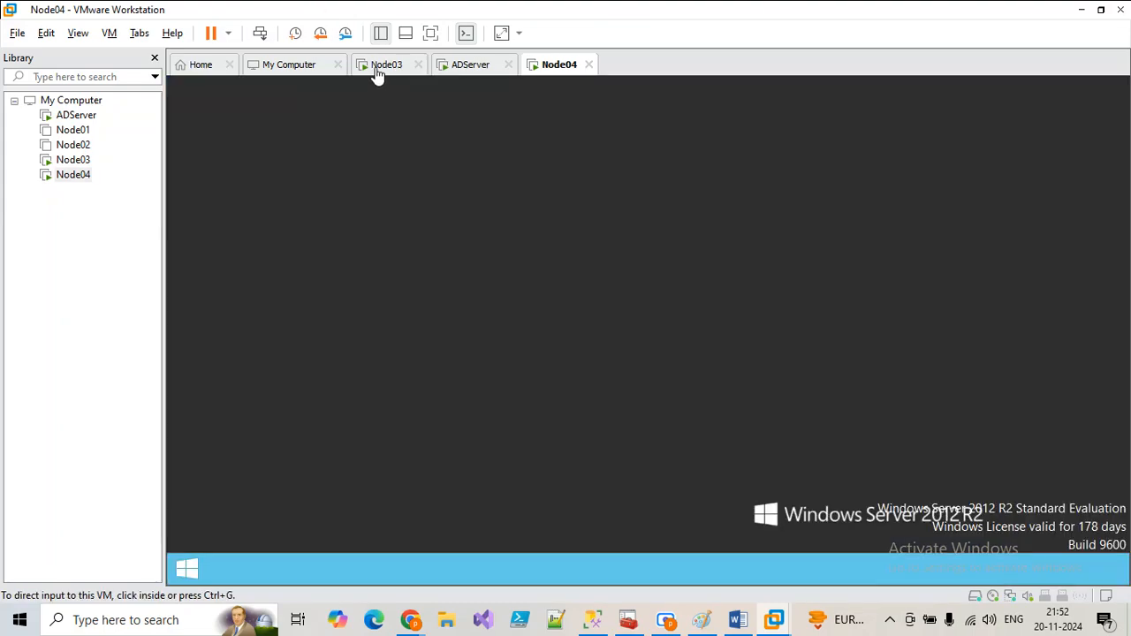
Sign in to the Node03 virtual machine with the SQLAdmin account password and dismiss the Shutdown Event Tracker
left_click(381, 67)
left_click(671, 244)
type("*****")
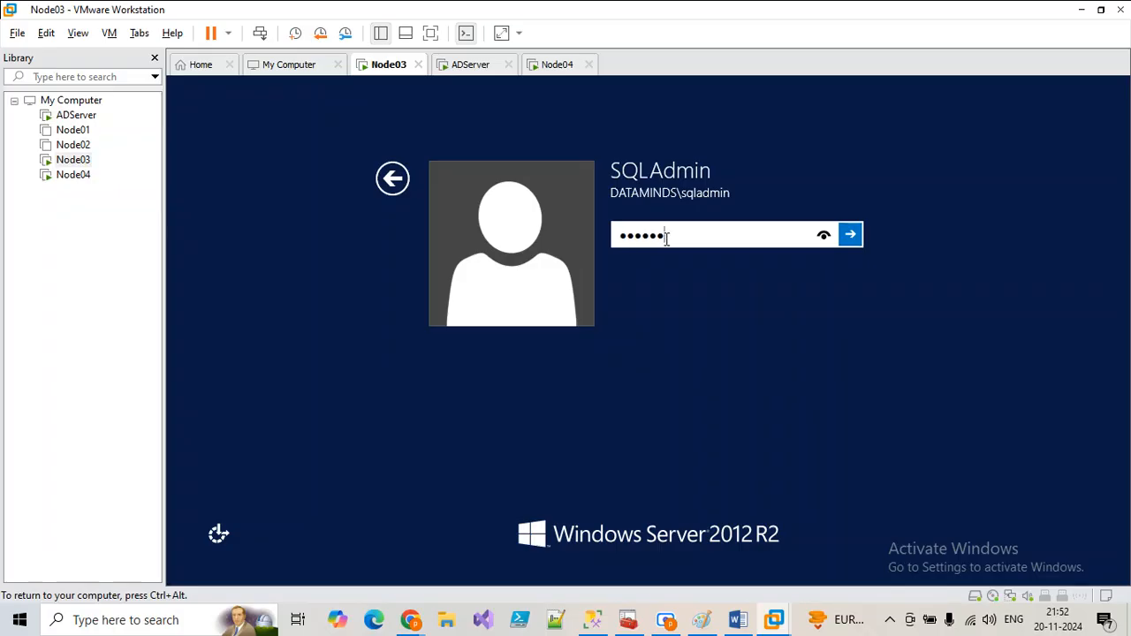
type("*********")
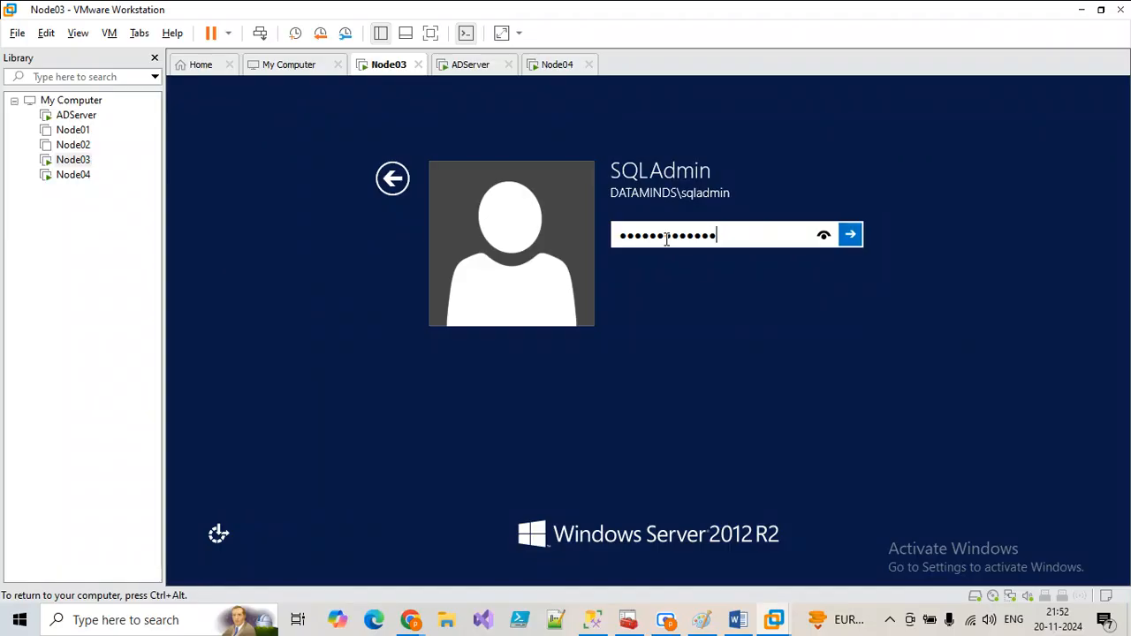
key("Return")
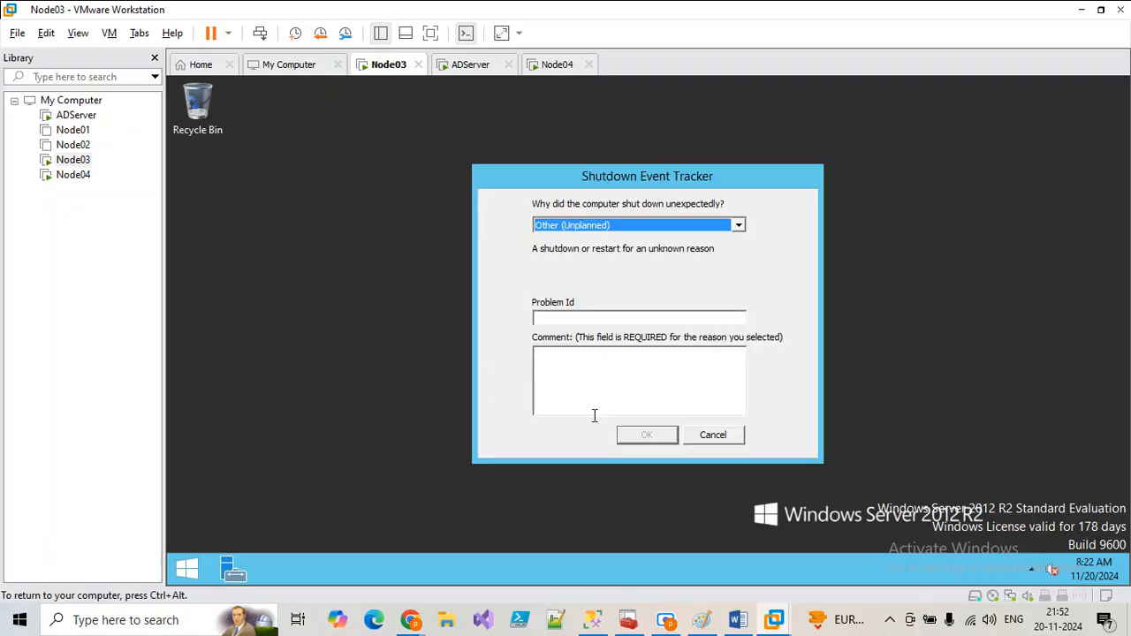
left_click(714, 440)
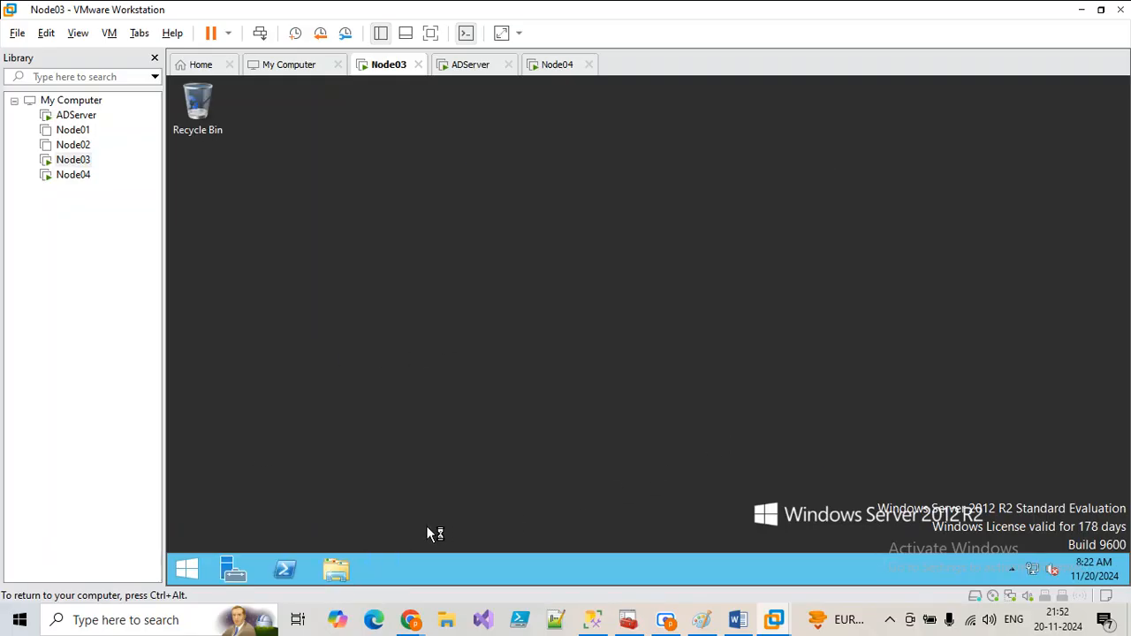
Check the Node04 desktop, return to Node03 and search its apps for "ss" to launch SQL Server Management Studio
left_click(546, 69)
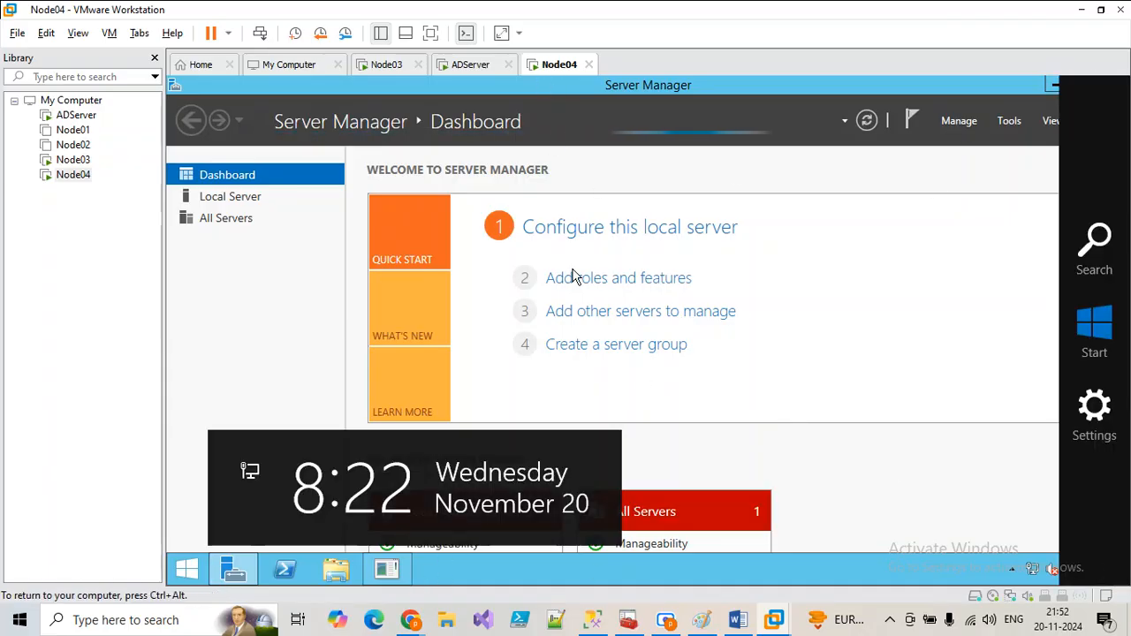
left_click(386, 67)
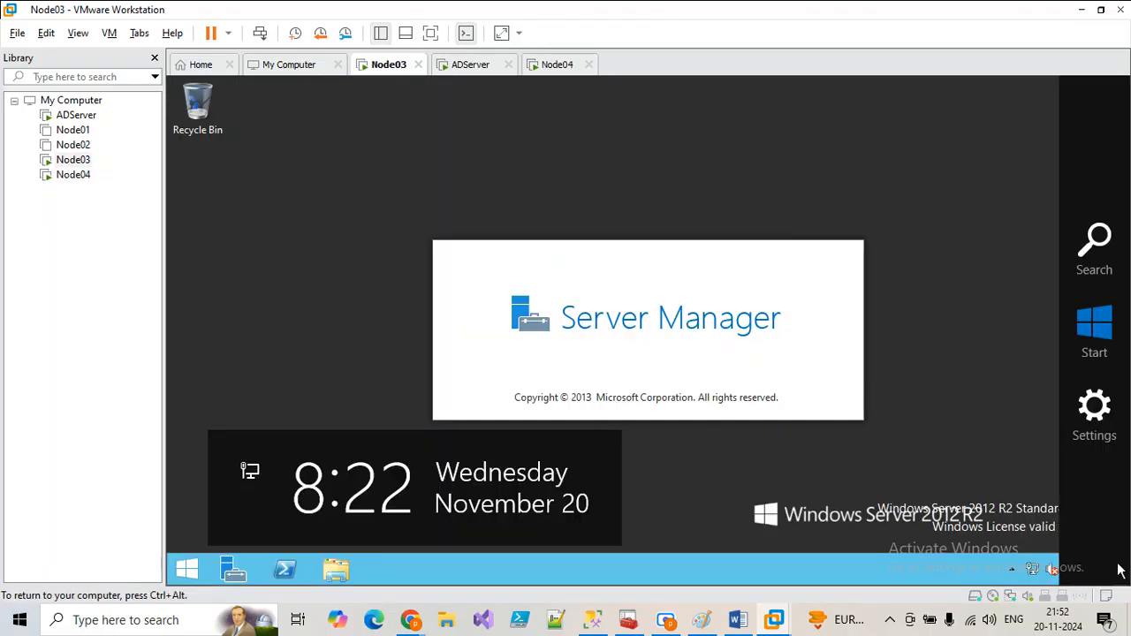
key("super+s")
type("ss")
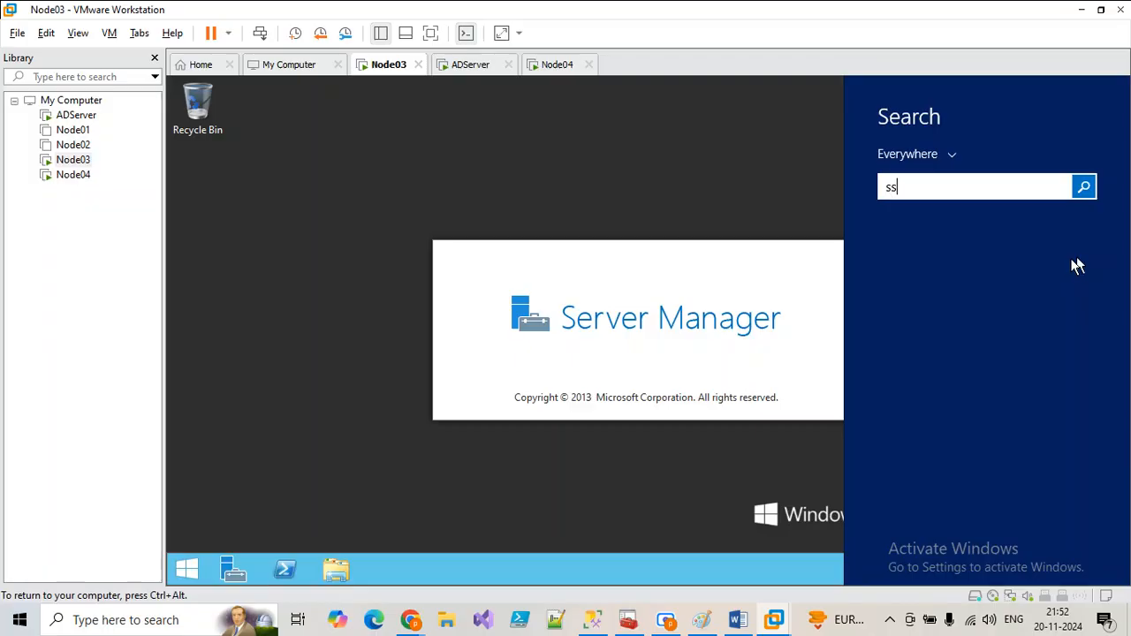
left_click(987, 247)
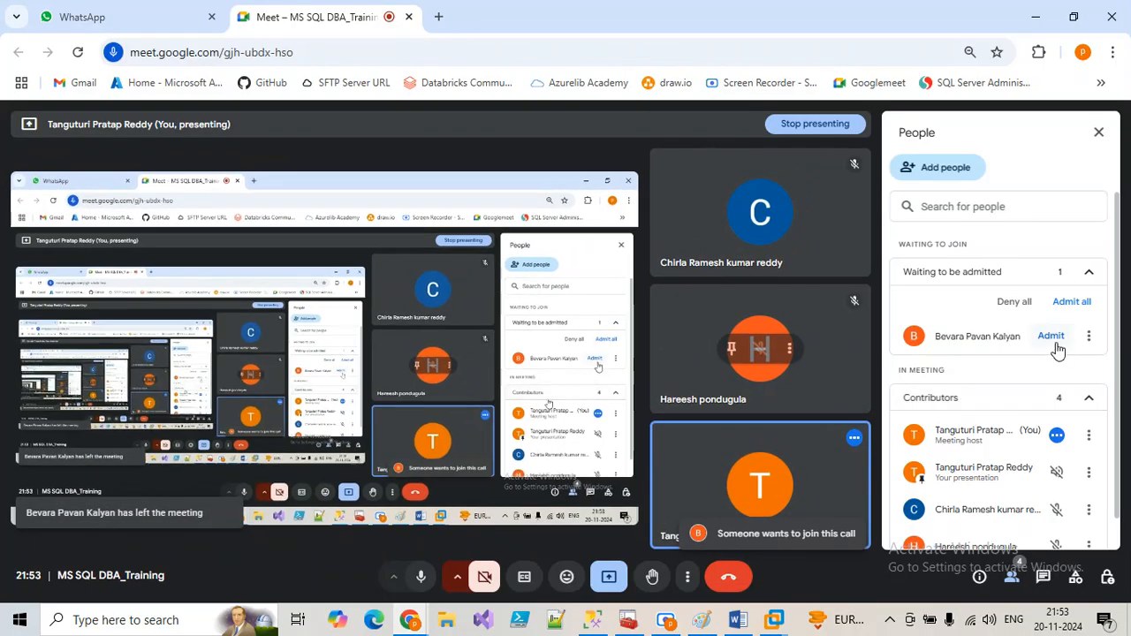
Admit the waiting participant to the Google Meet call and switch back to the Node03 console in VMware Workstation
left_click(1051, 336)
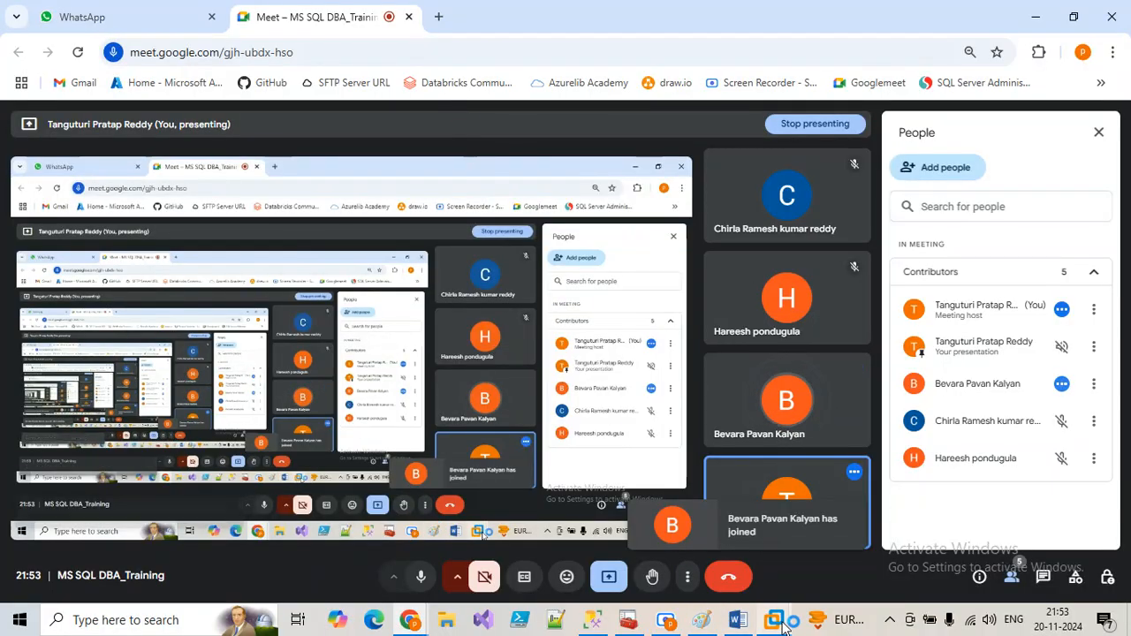
mouse_move(777, 622)
left_click(648, 511)
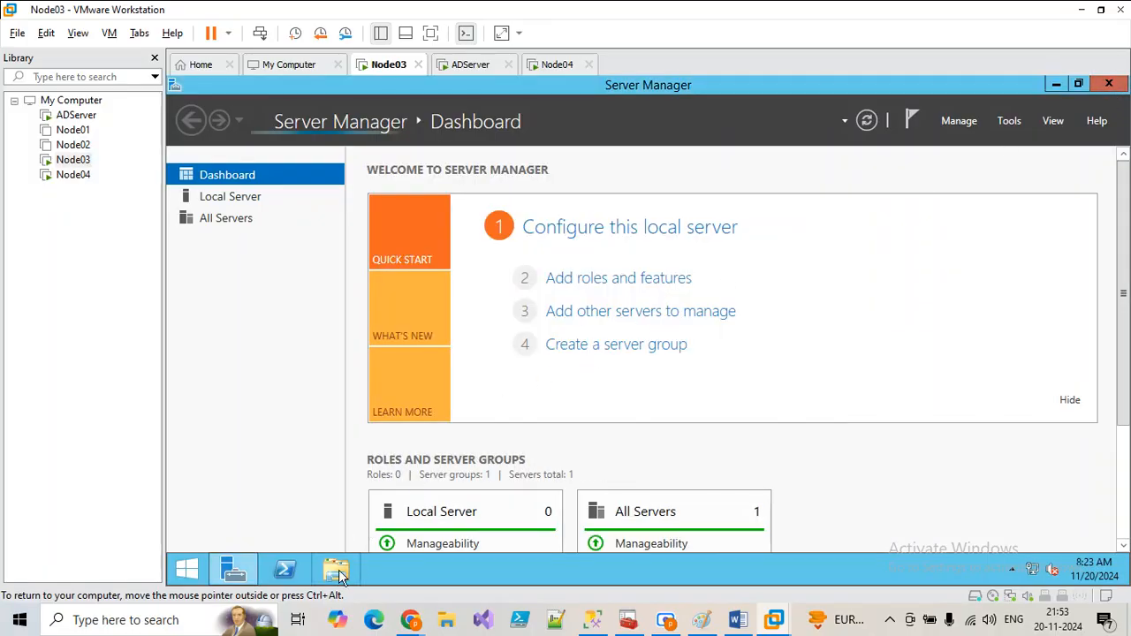
Close Server Manager on Node03 and connect Management Studio to NODE03\INPROD01 using Windows Authentication
left_click(1109, 92)
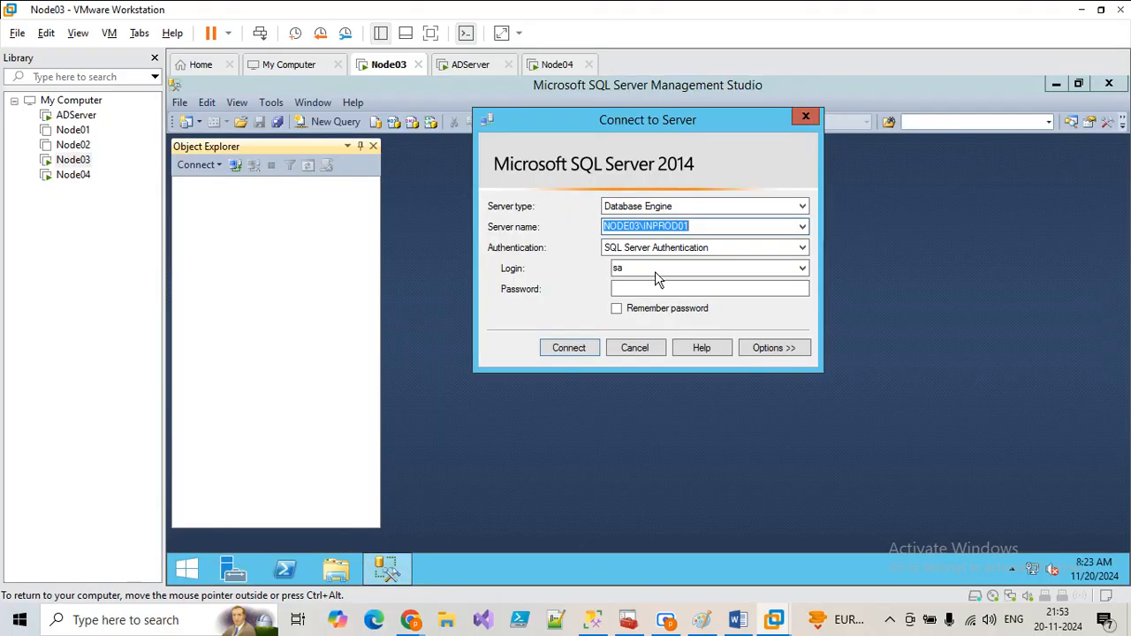
left_click(661, 249)
left_click(649, 258)
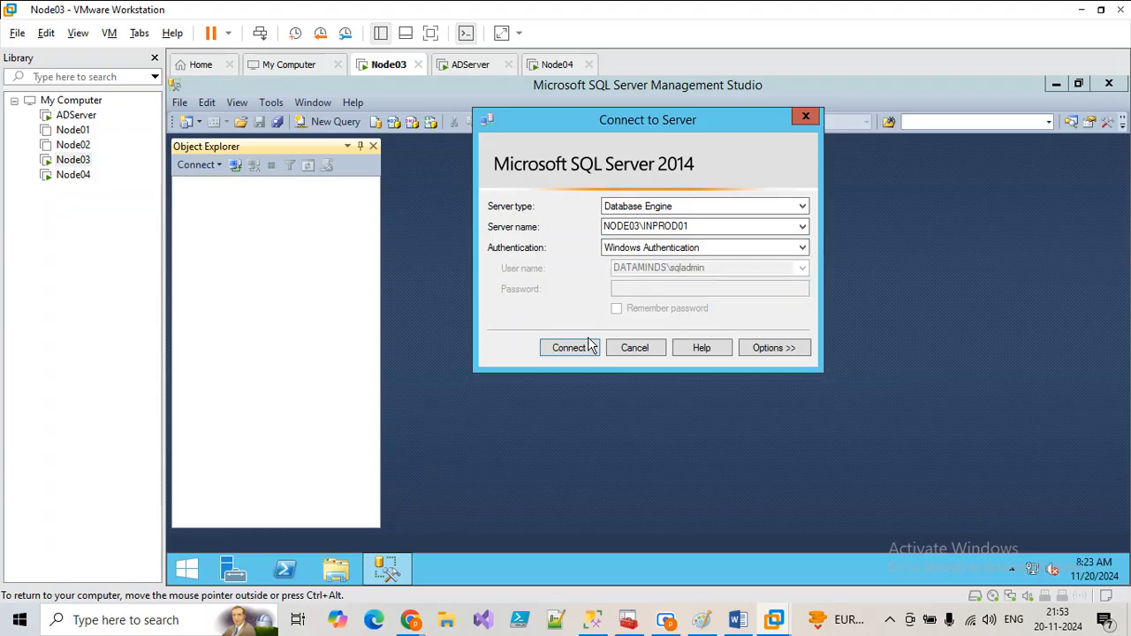
left_click(568, 349)
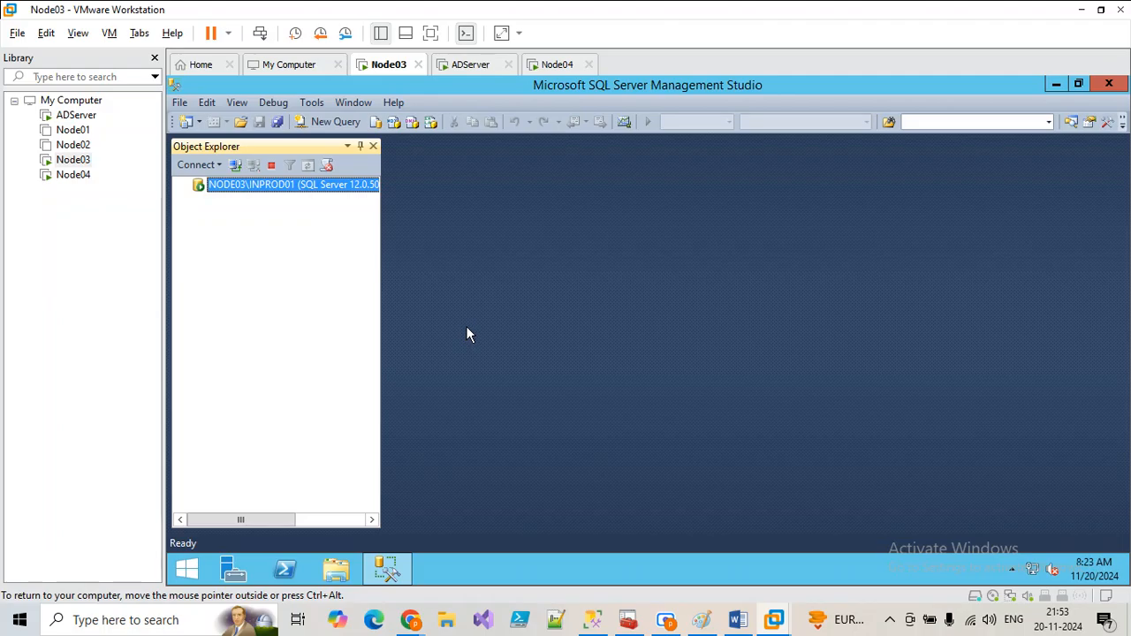
Create a new database named TestDB on NODE03\INPROD01, keeping the default files in E:\INPROD01\ and F:\INPROD01\
left_click(198, 201)
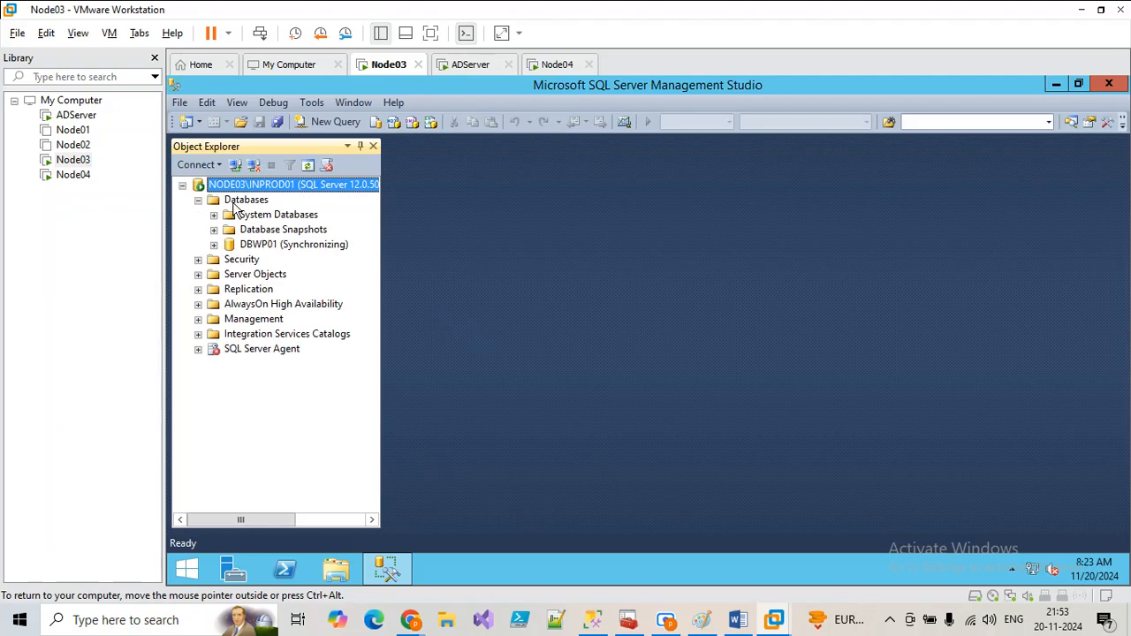
right_click(235, 202)
left_click(291, 212)
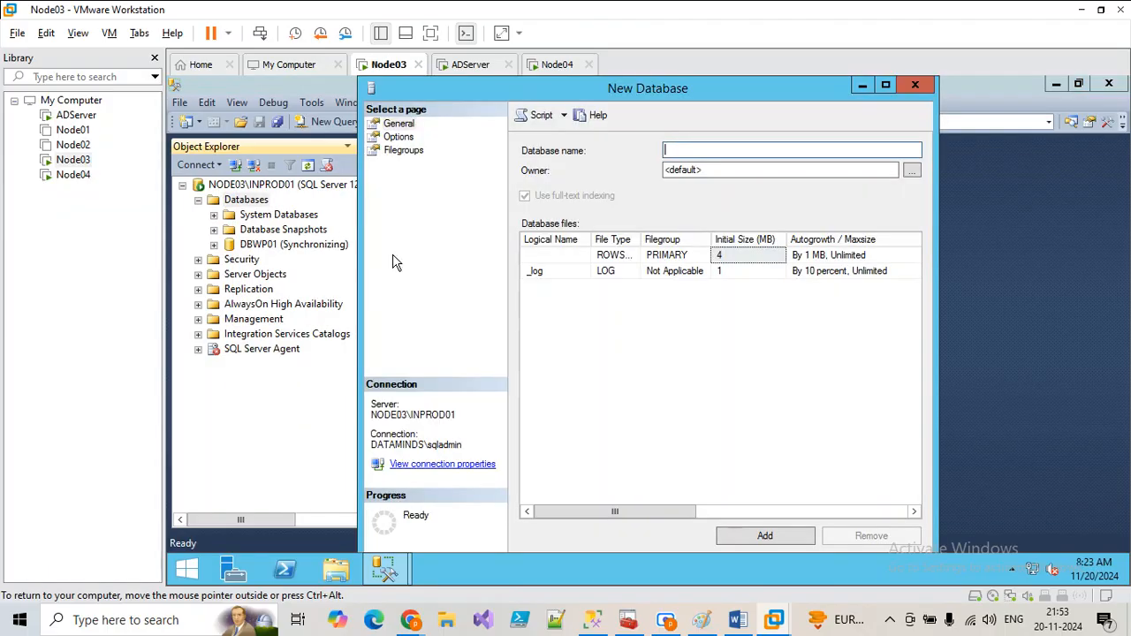
type("Test")
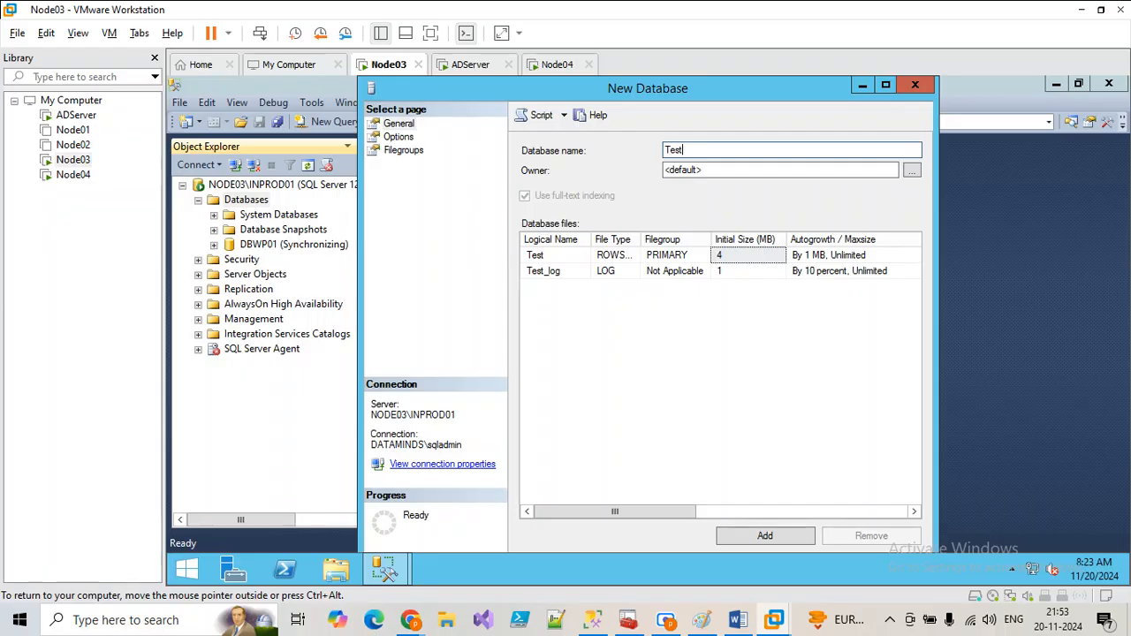
type("DB")
left_click(884, 85)
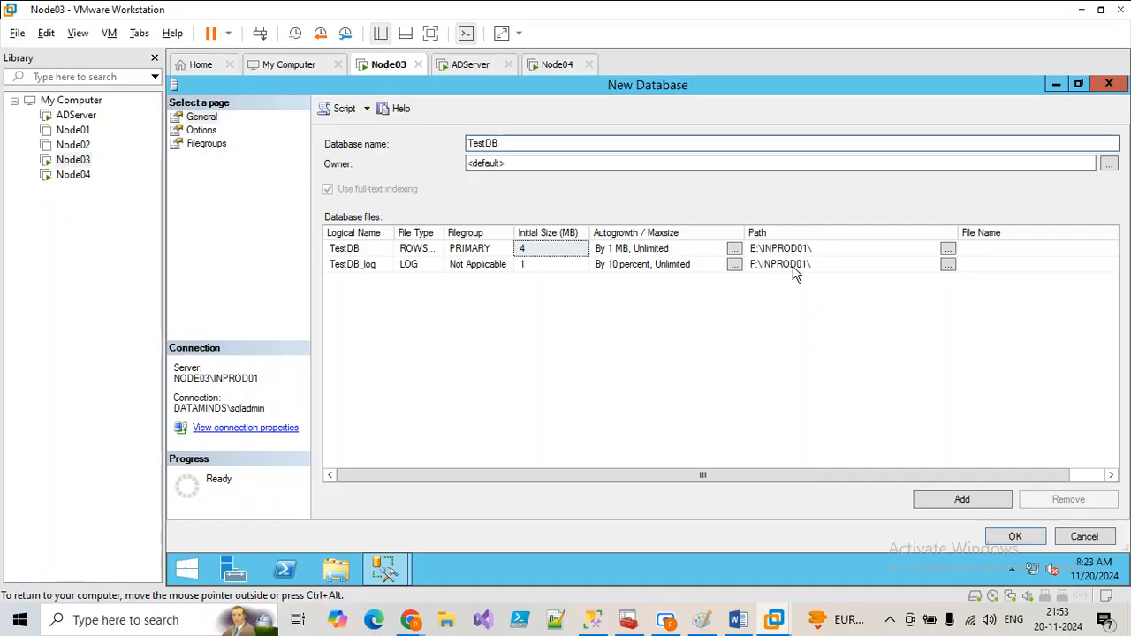
left_click(1005, 537)
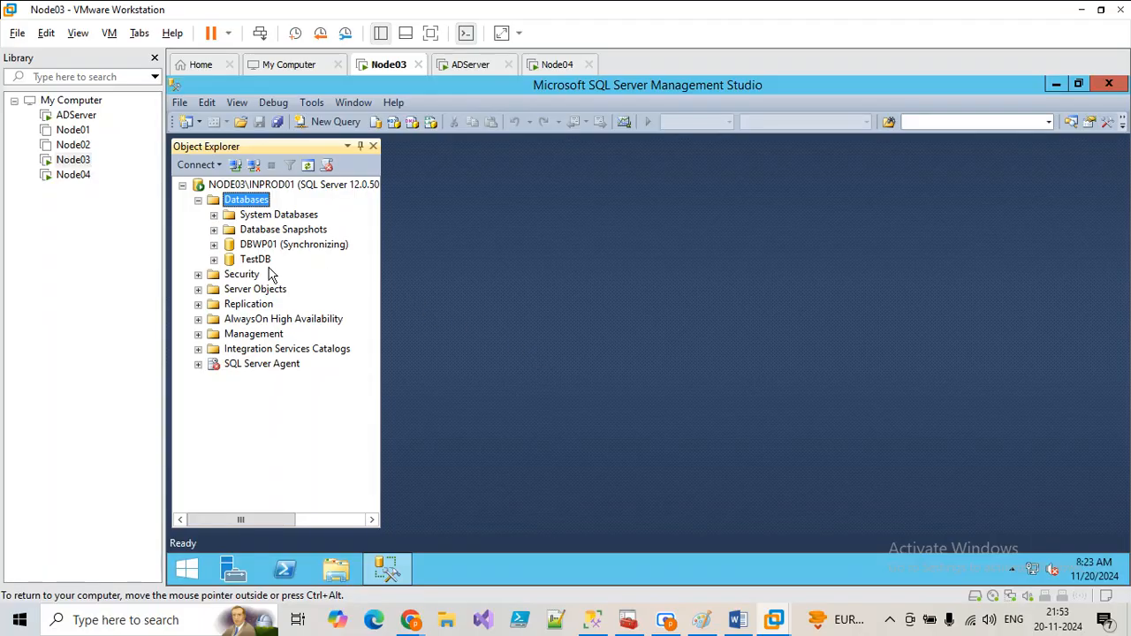
Take a full backup of TestDB to disk at H:\INPROD01\TestDB.bak
right_click(258, 261)
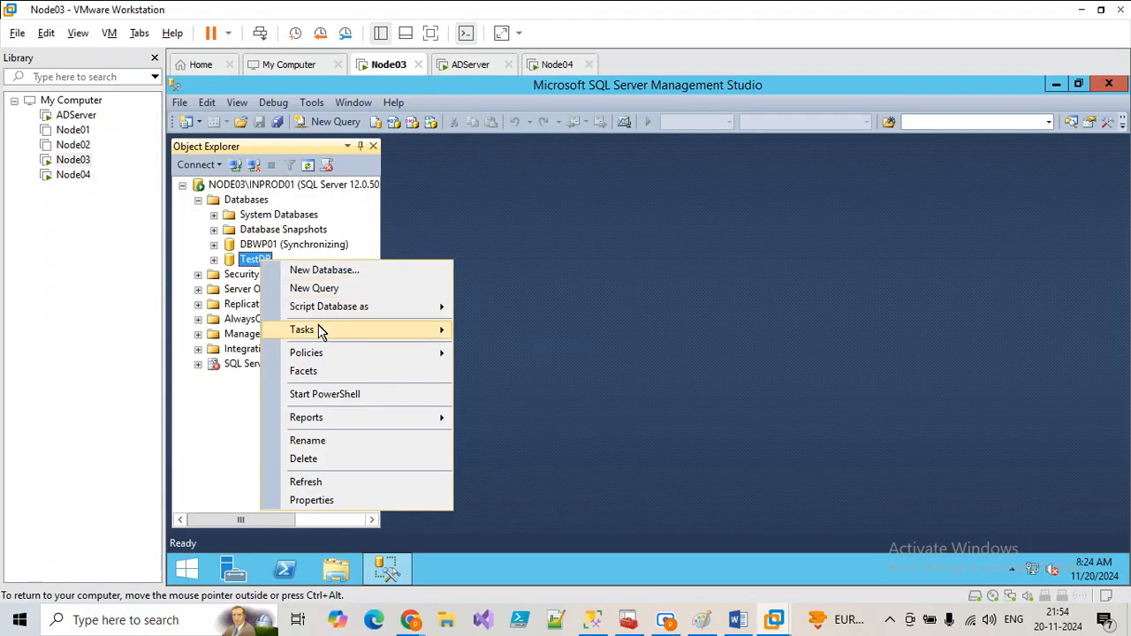
mouse_move(425, 334)
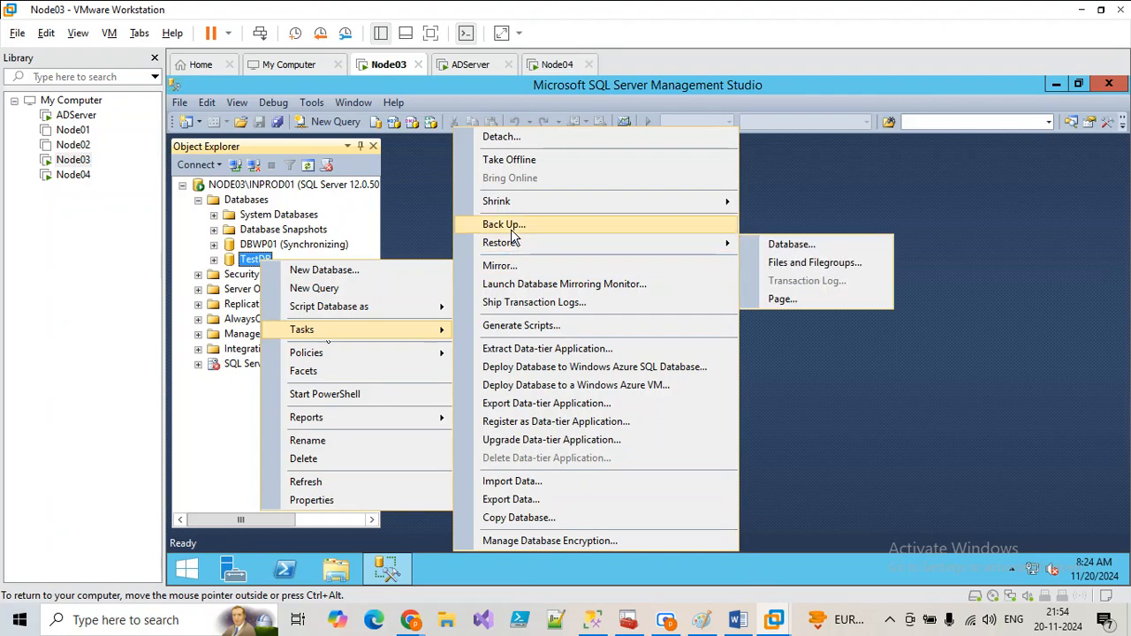
left_click(511, 227)
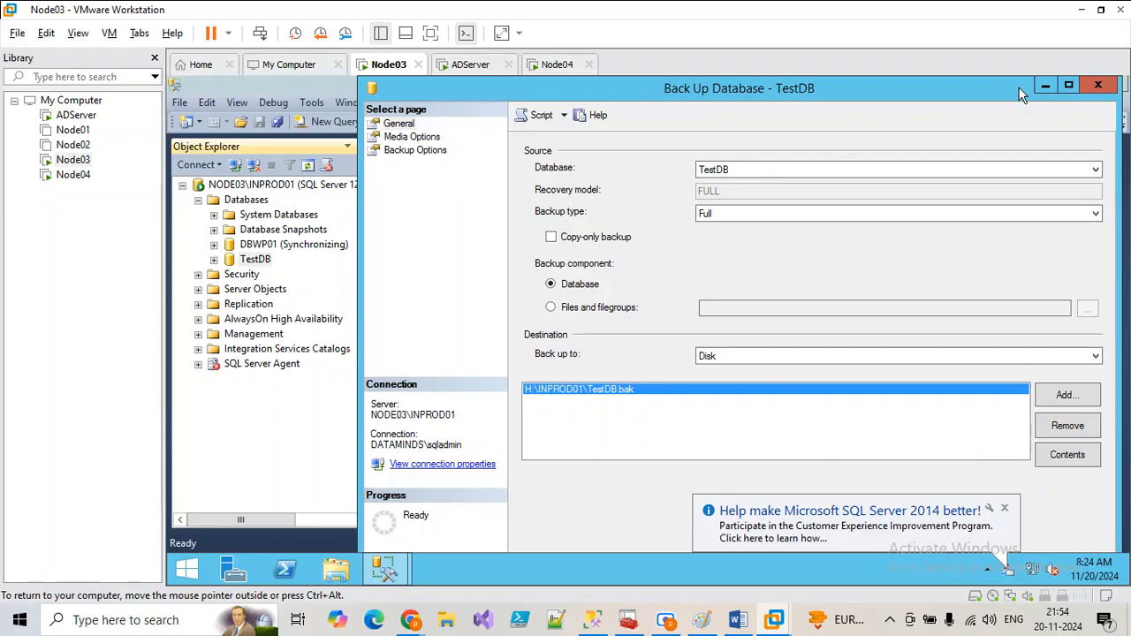
left_click(1064, 86)
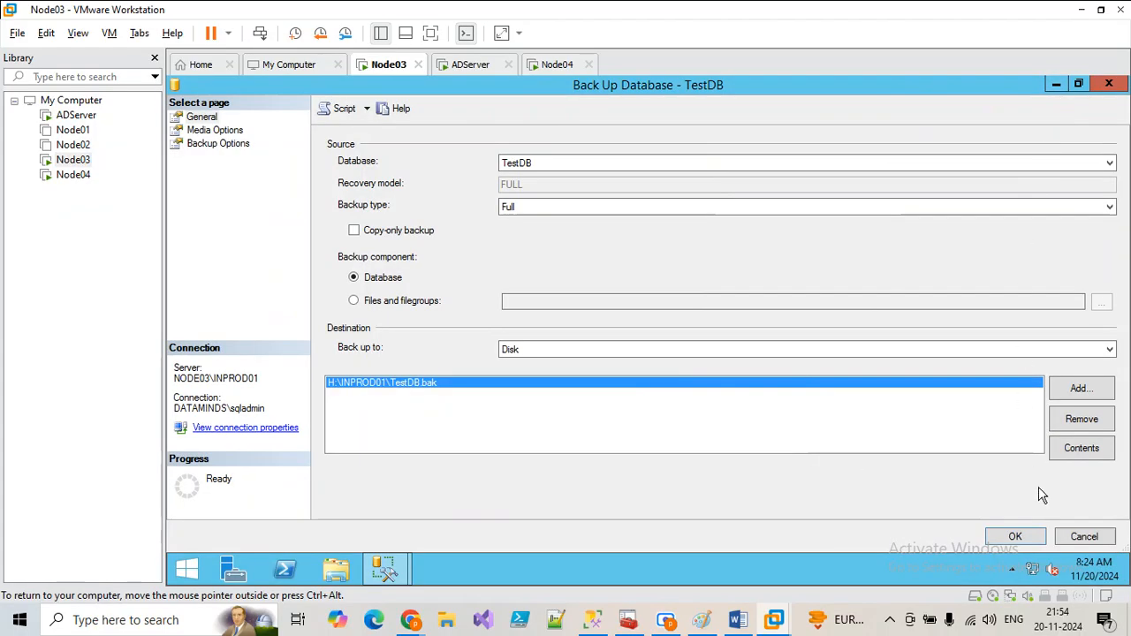
left_click(1027, 539)
left_click(833, 352)
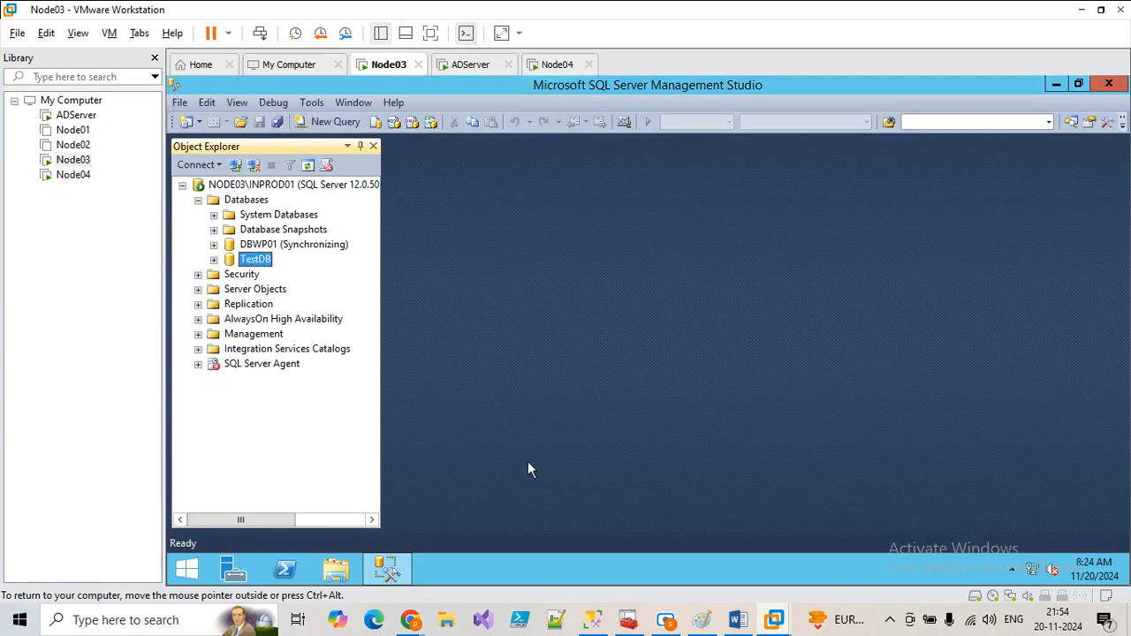
Open File Explorer on Node03, look inside the INPROD01 folder on TEMPDB (G:), and return to This PC
left_click(320, 574)
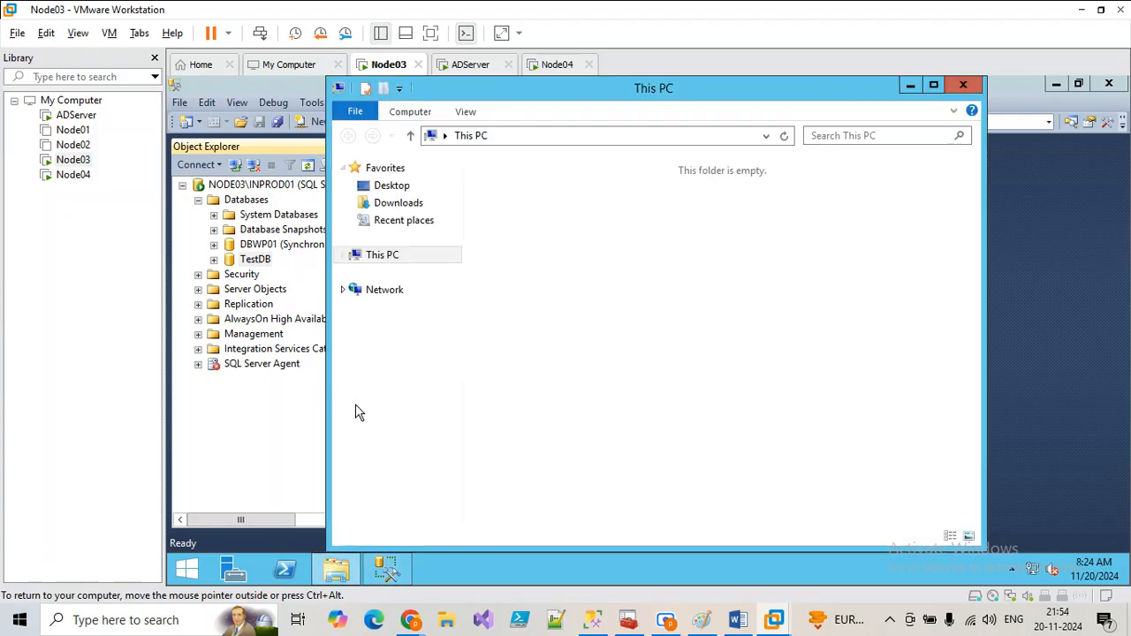
double_click(644, 461)
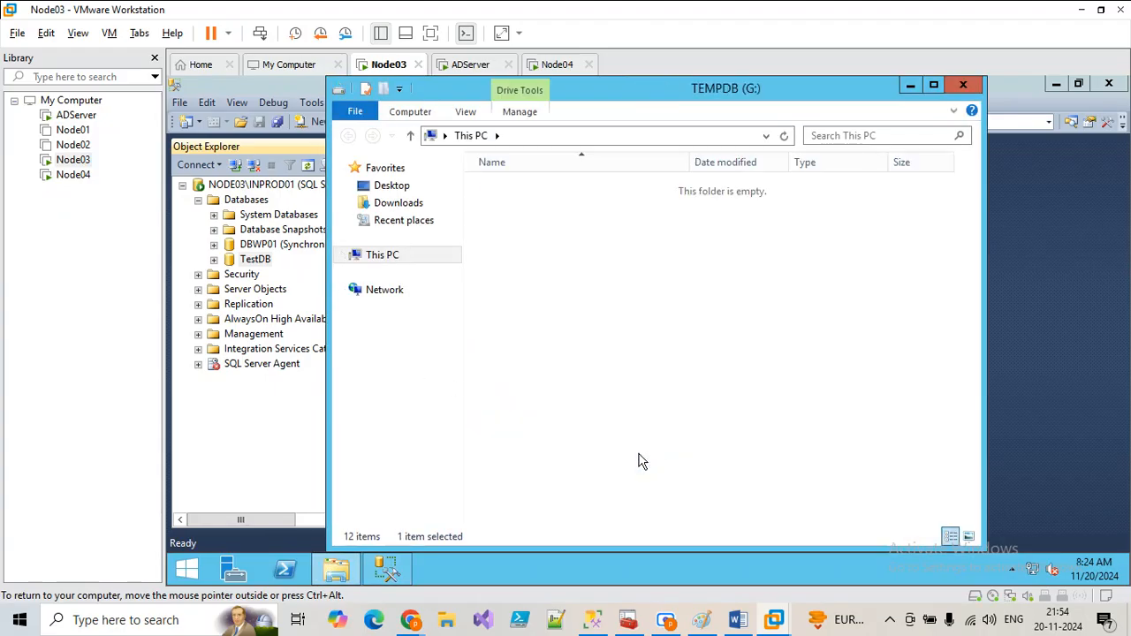
double_click(518, 187)
left_click(665, 345)
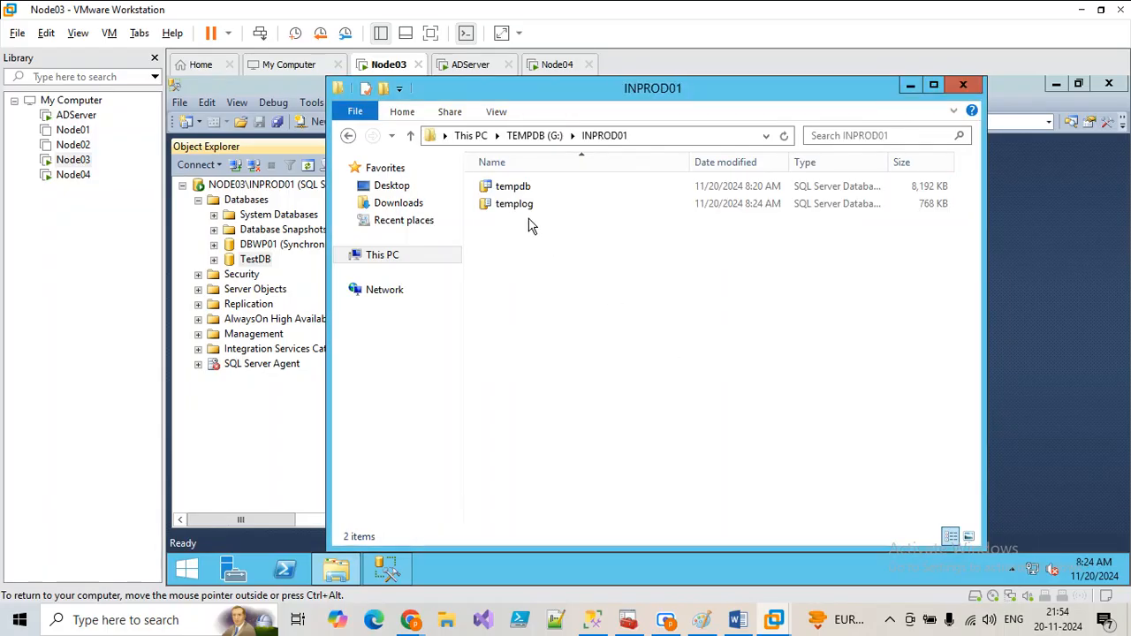
left_click(534, 136)
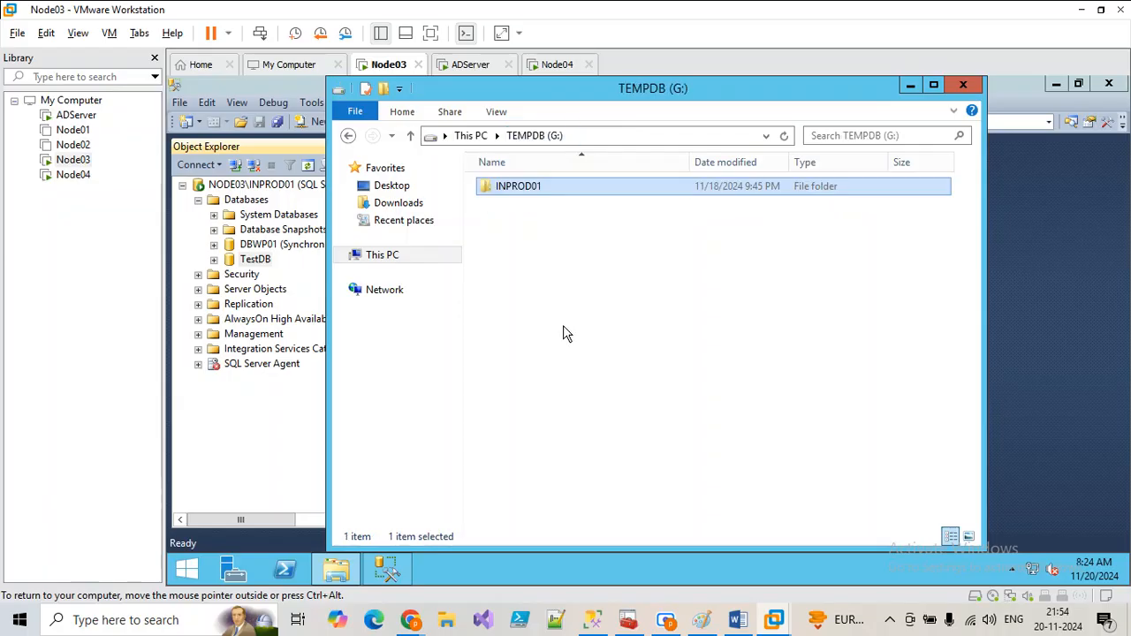
left_click(470, 135)
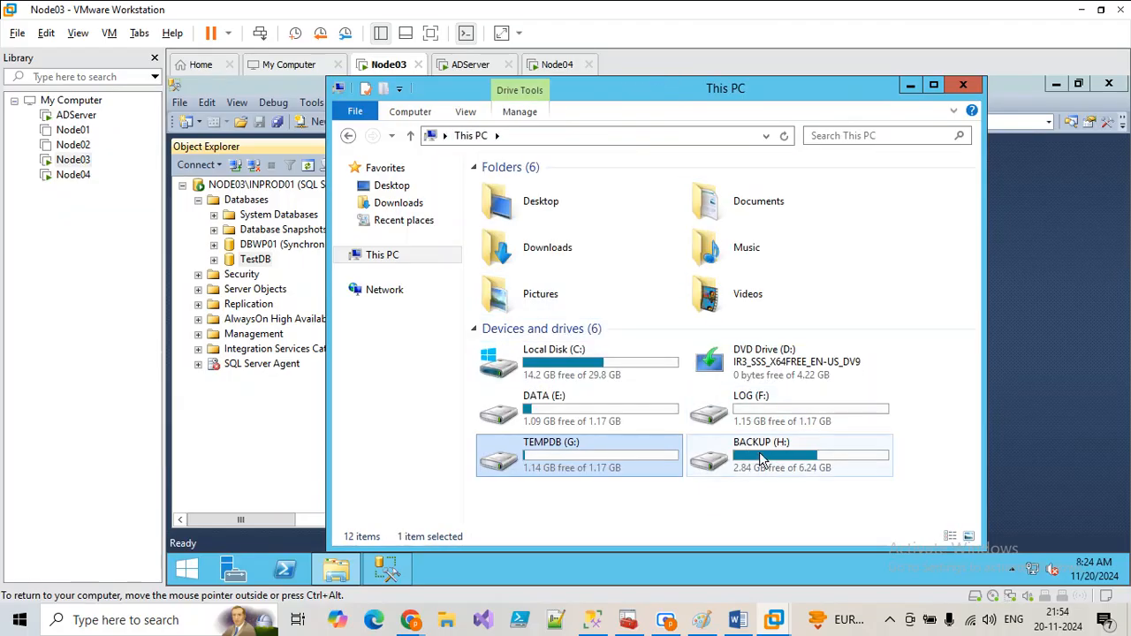
Open the INPROD01 folder on BACKUP (H:), accepting permanent folder access, and select TestDB.bak
double_click(759, 452)
double_click(526, 187)
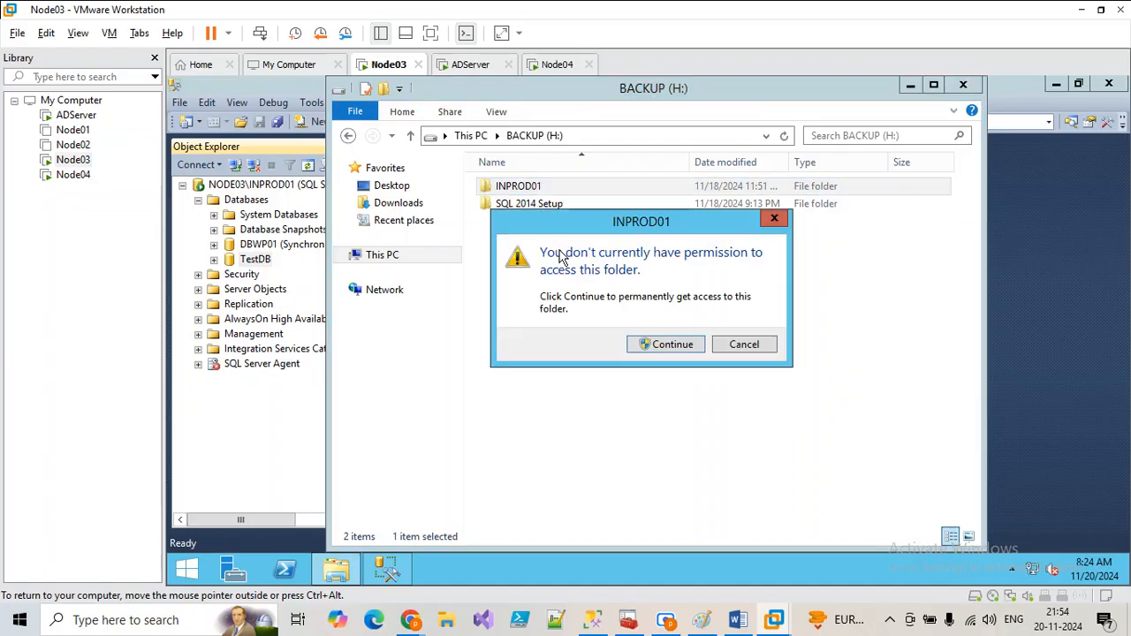
left_click(672, 346)
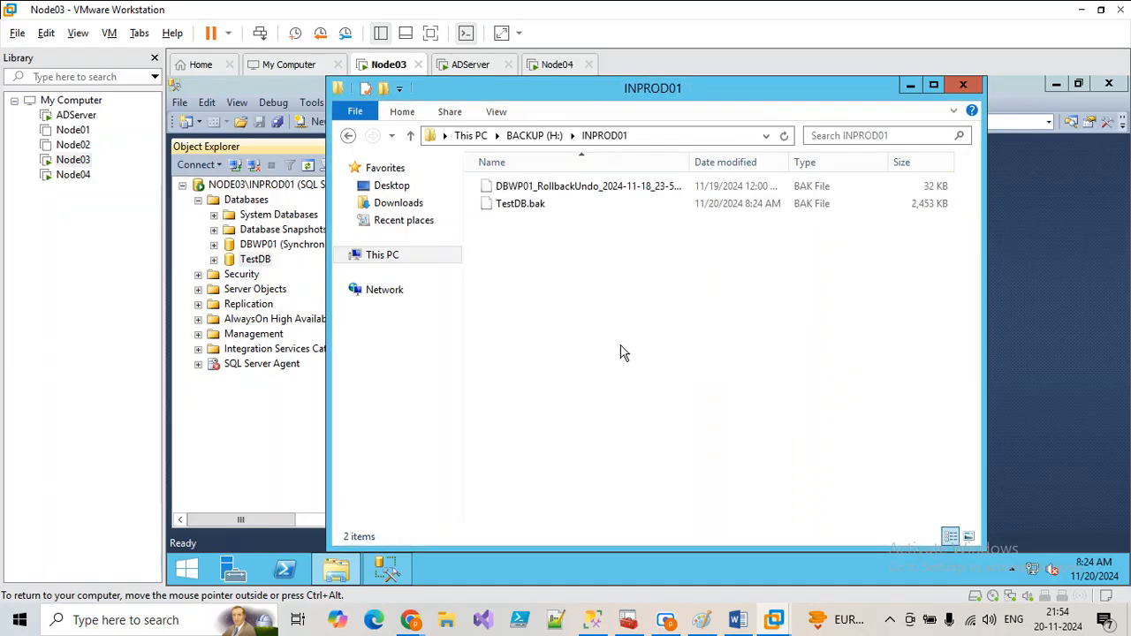
left_click(539, 205)
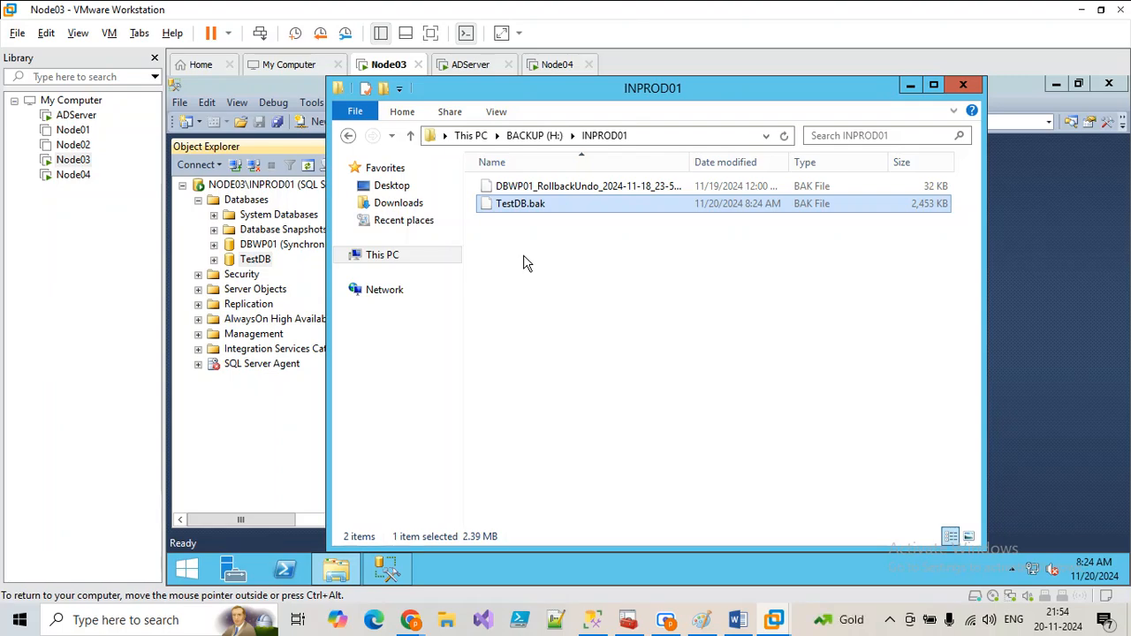
Switch to the Node04 virtual machine and open its Backup (H:) drive in File Explorer
left_click(547, 66)
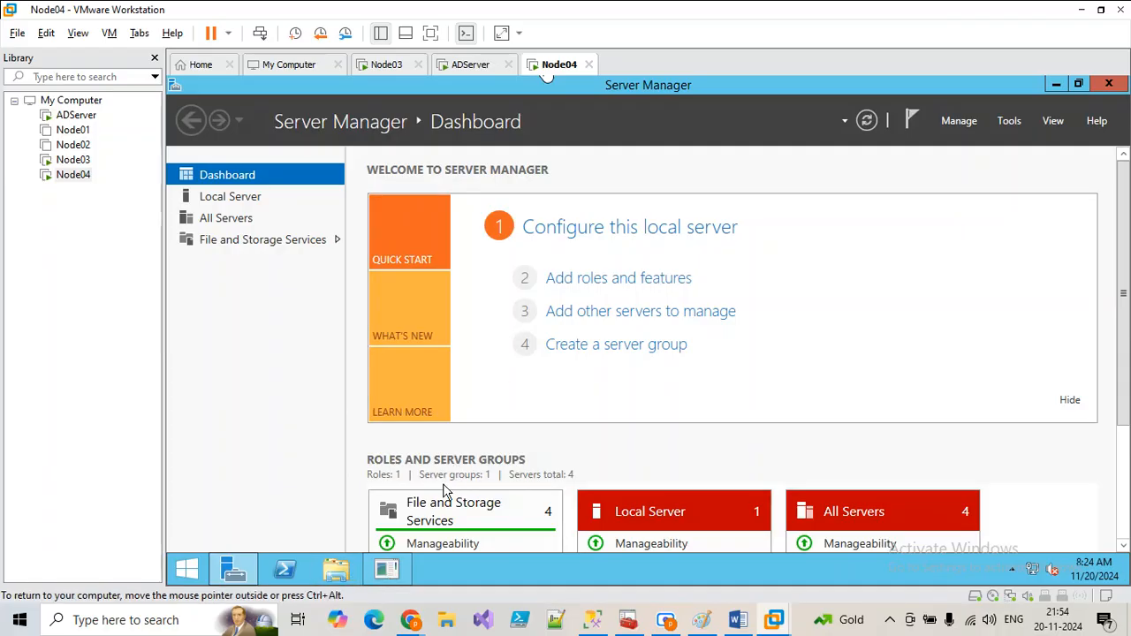
left_click(341, 570)
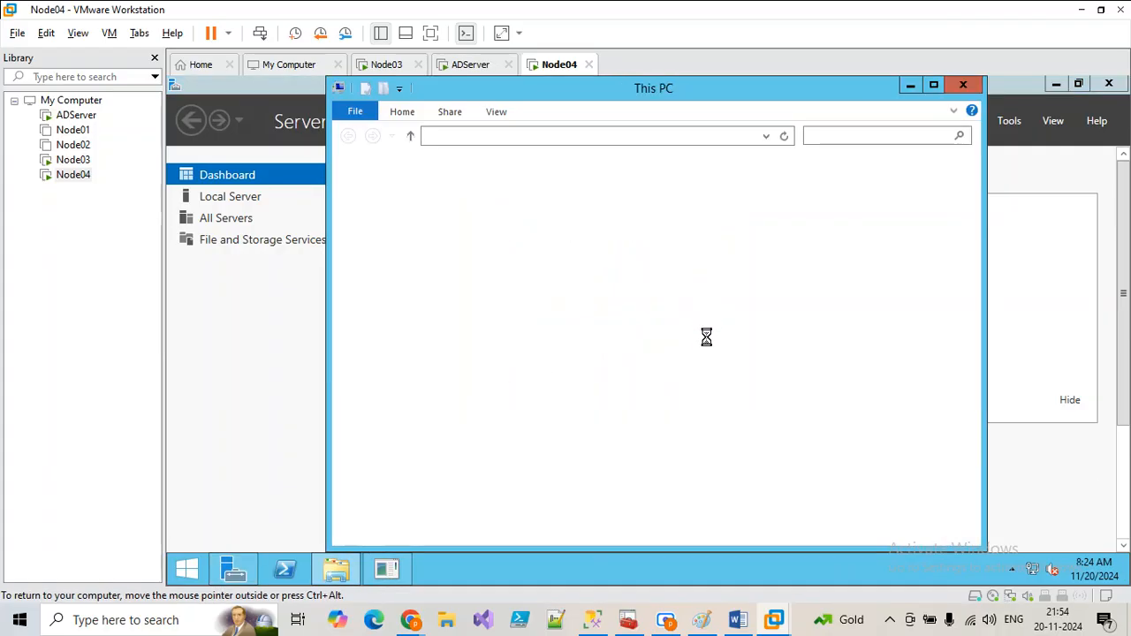
double_click(694, 473)
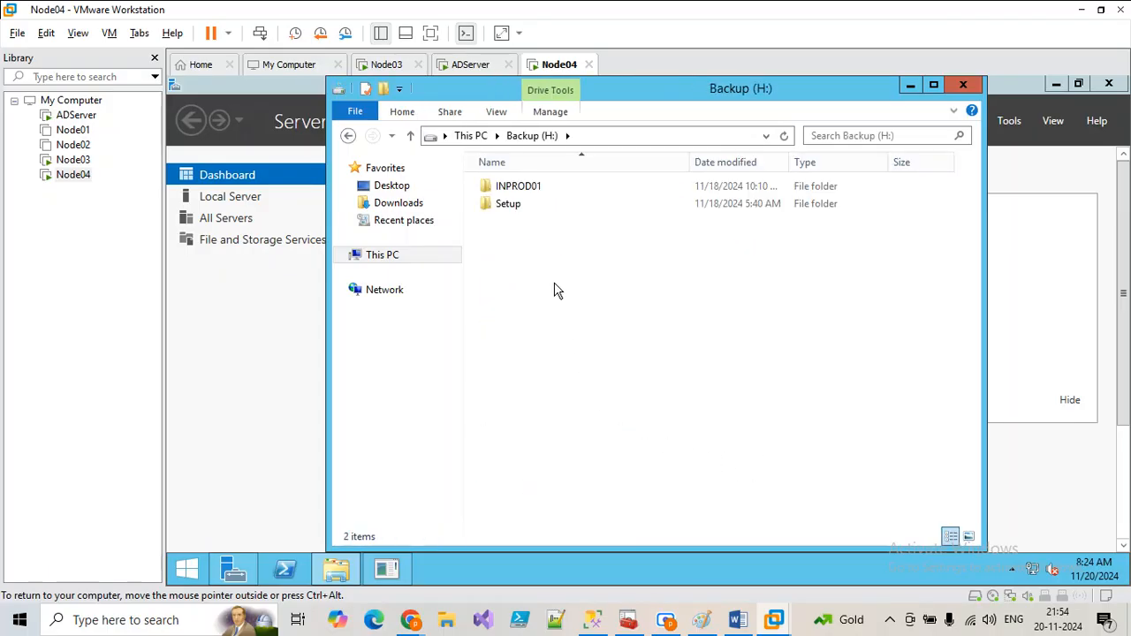
Paste the copied TestDB.bak backup into the INPROD01 folder on drive H: and close Server Manager
double_click(519, 187)
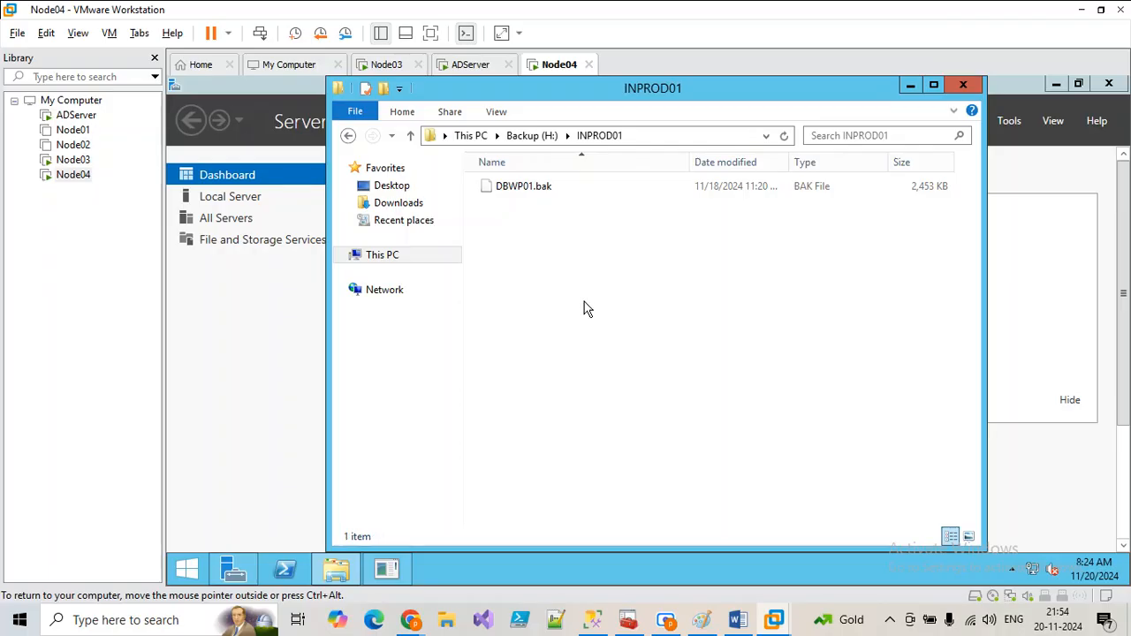
key("ctrl+v")
left_click(1108, 83)
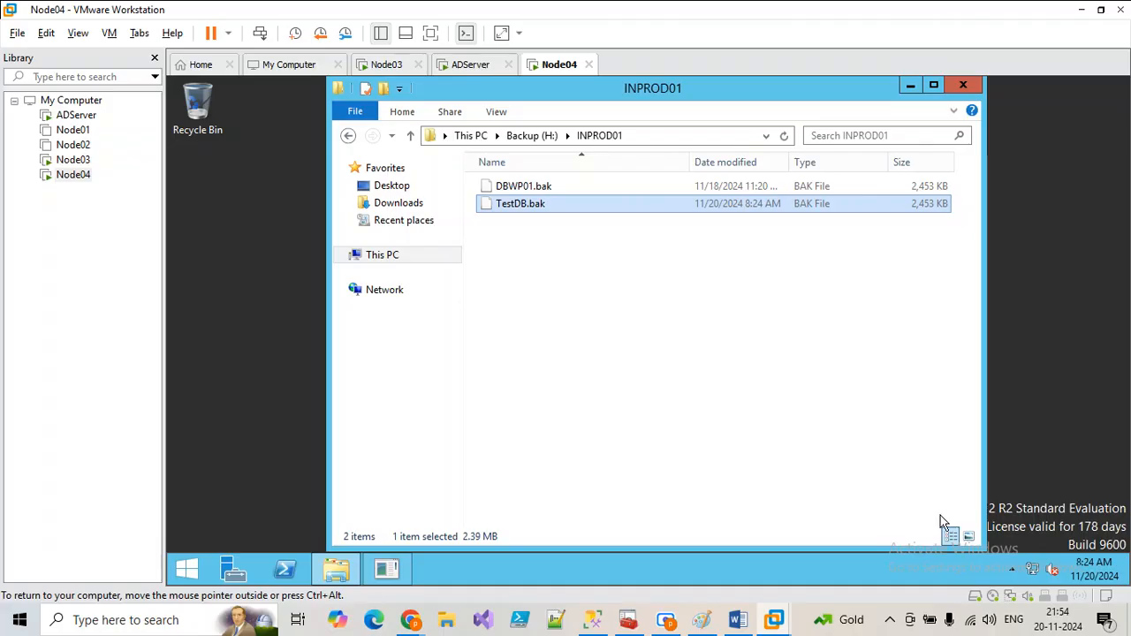
Search the guest machine's programs for "ss" and launch SQL Server 2014 Management Studio
mouse_move(1127, 570)
left_click(1095, 252)
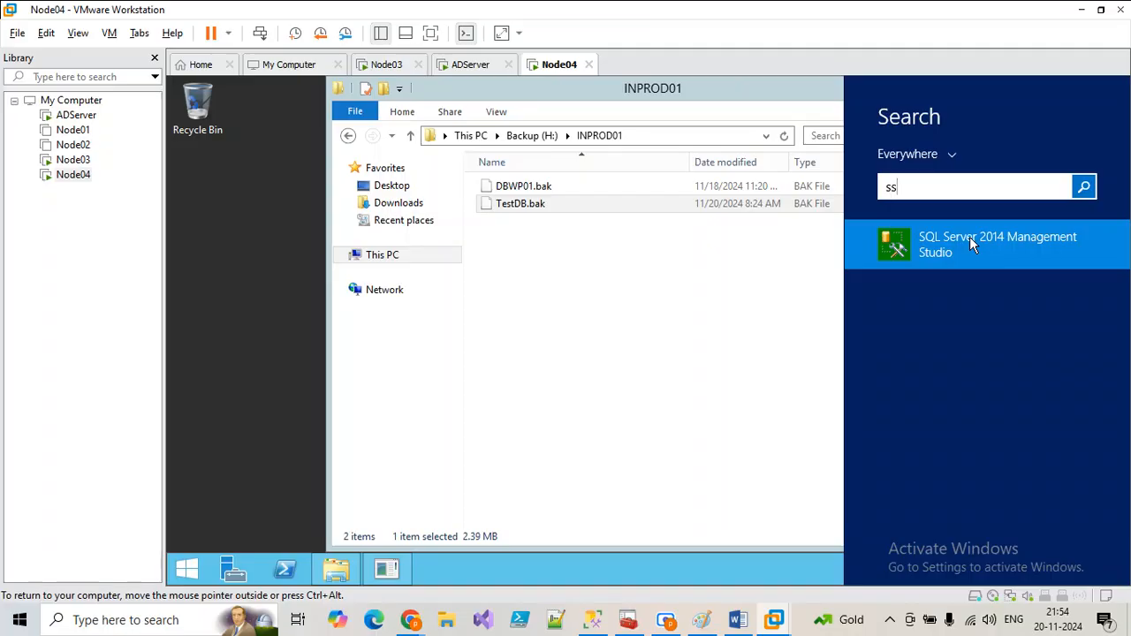
left_click(969, 239)
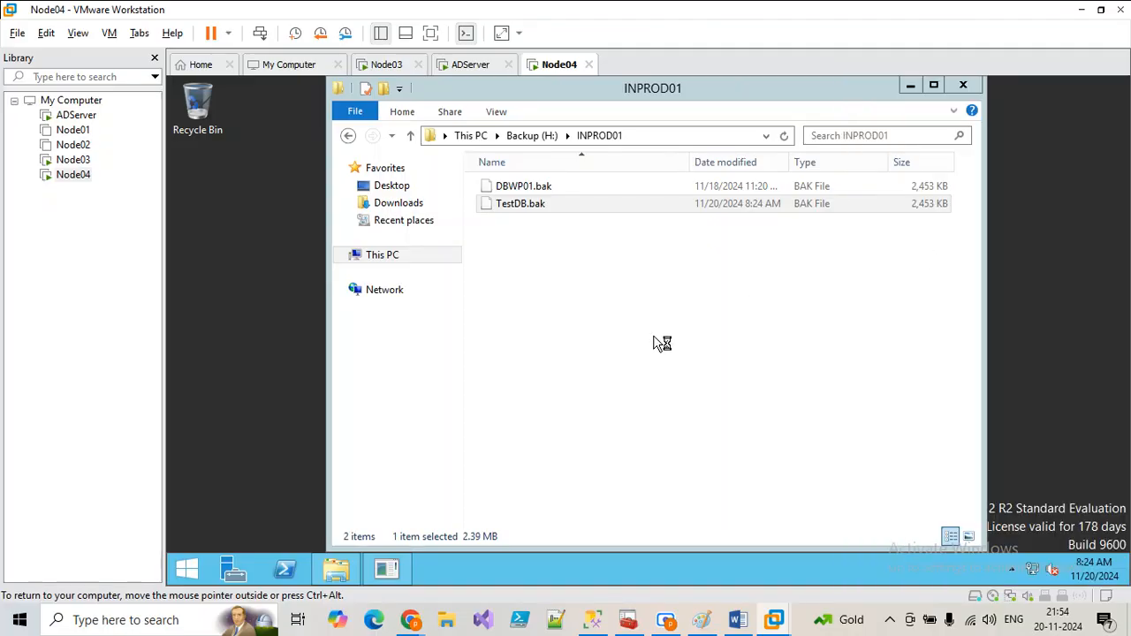
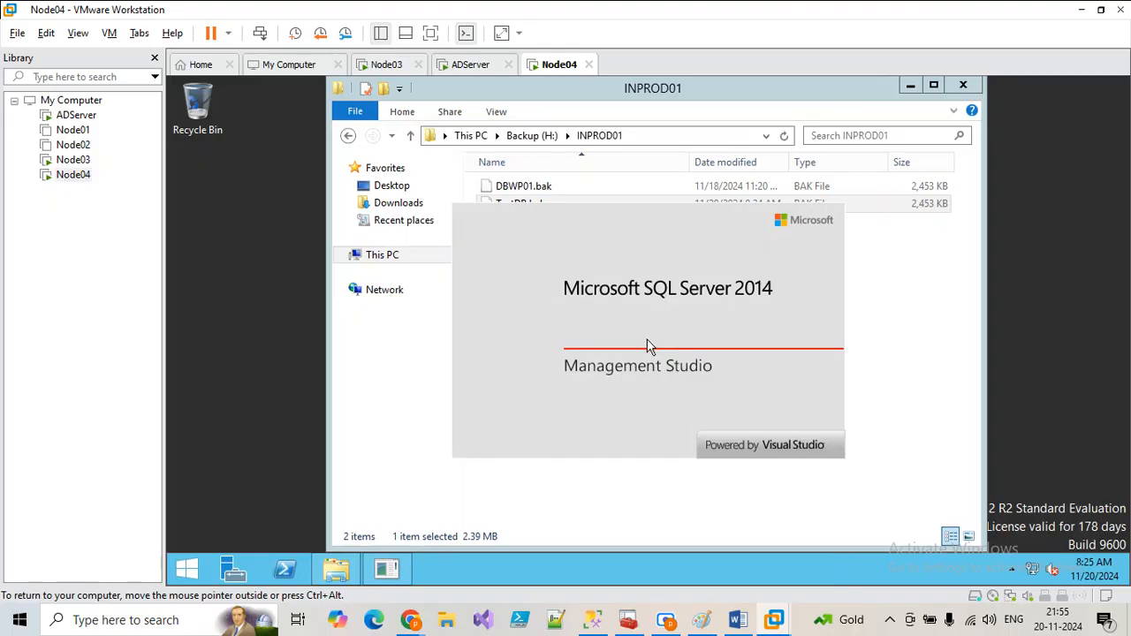
Reorder the virtual machines so ADServer comes before Node03, and return to Node04
left_click(469, 64)
left_click_drag(469, 64, 396, 64)
left_click(541, 68)
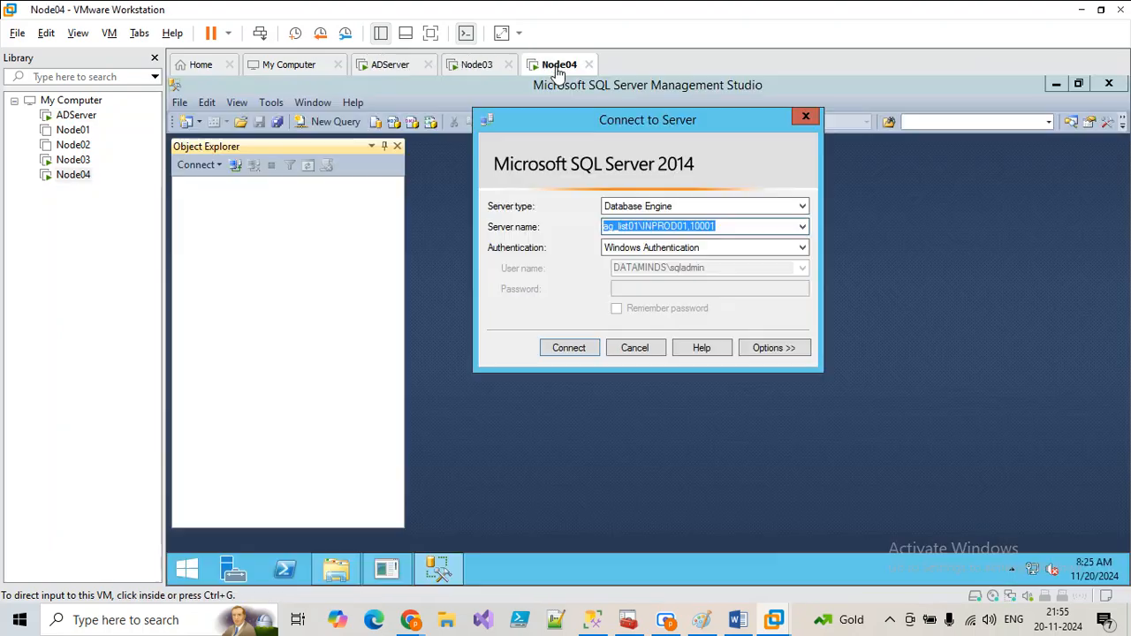
Connect to the server NODE04\INPROD01,10001 using SQL Server Authentication with the saved sa login
left_click(801, 228)
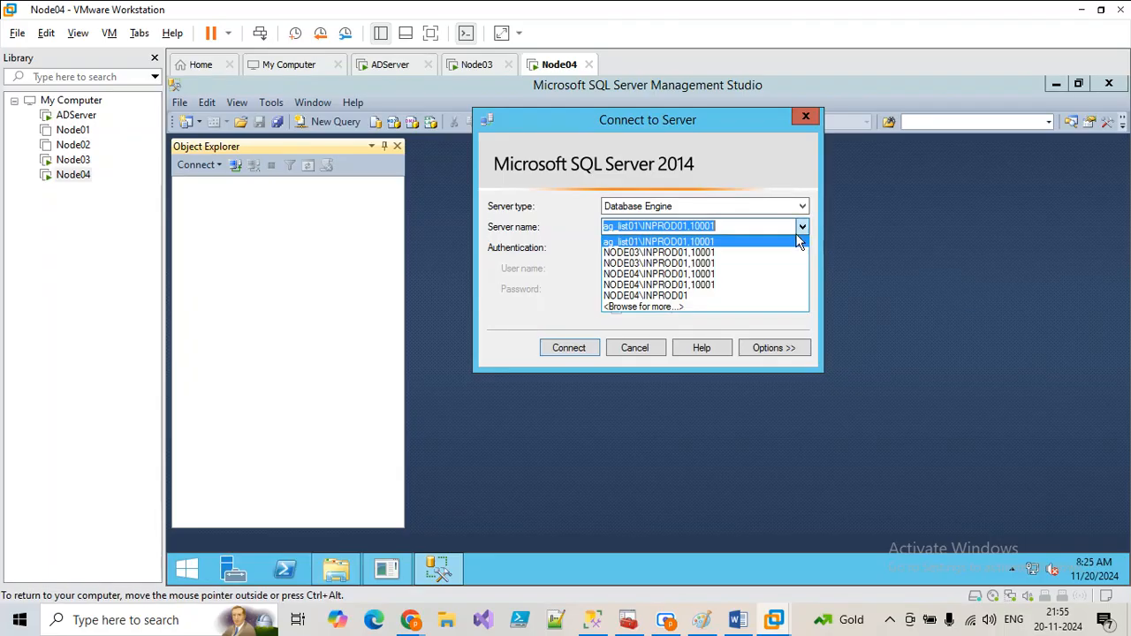
left_click(707, 275)
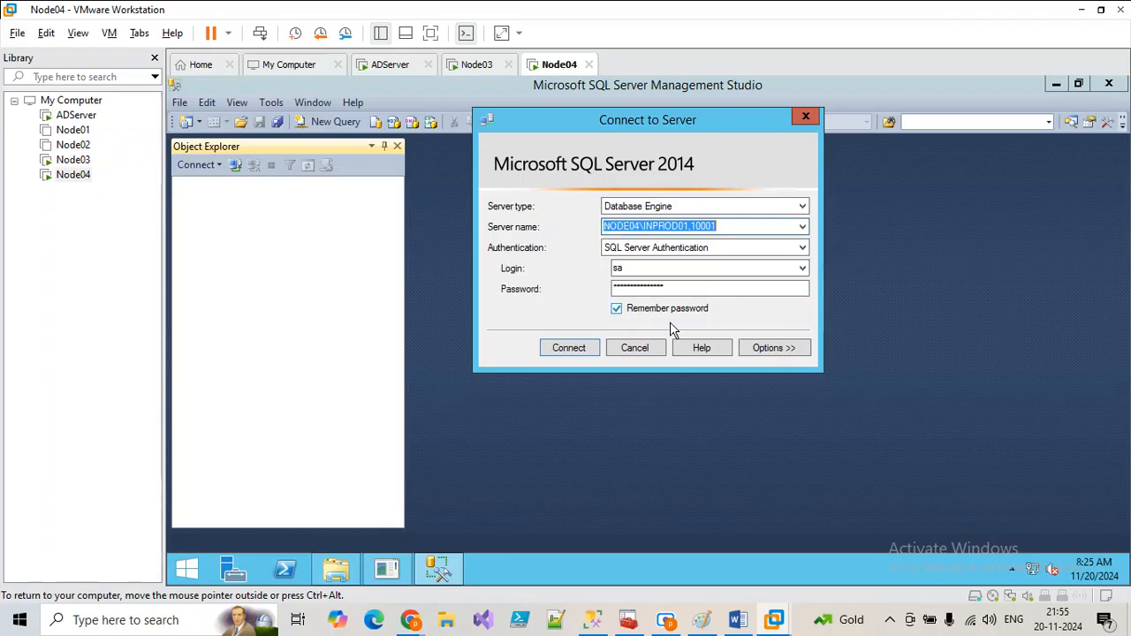
left_click(583, 347)
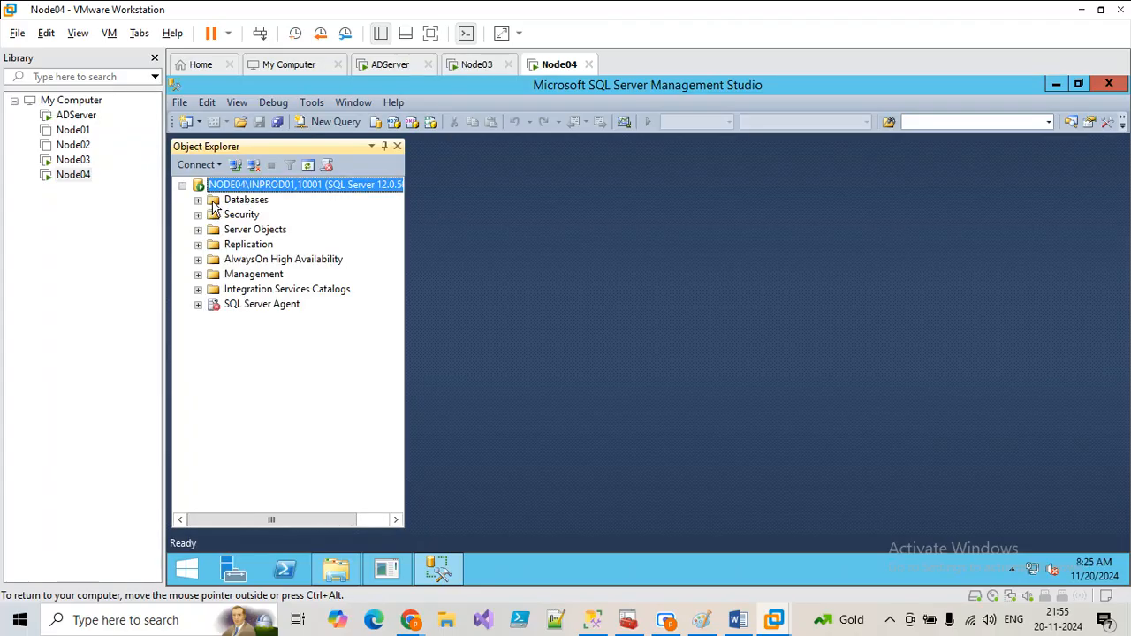
Start a database restore from device and choose the backup file H:\INPROD01\TestDB.bak as its source
right_click(216, 204)
left_click(265, 253)
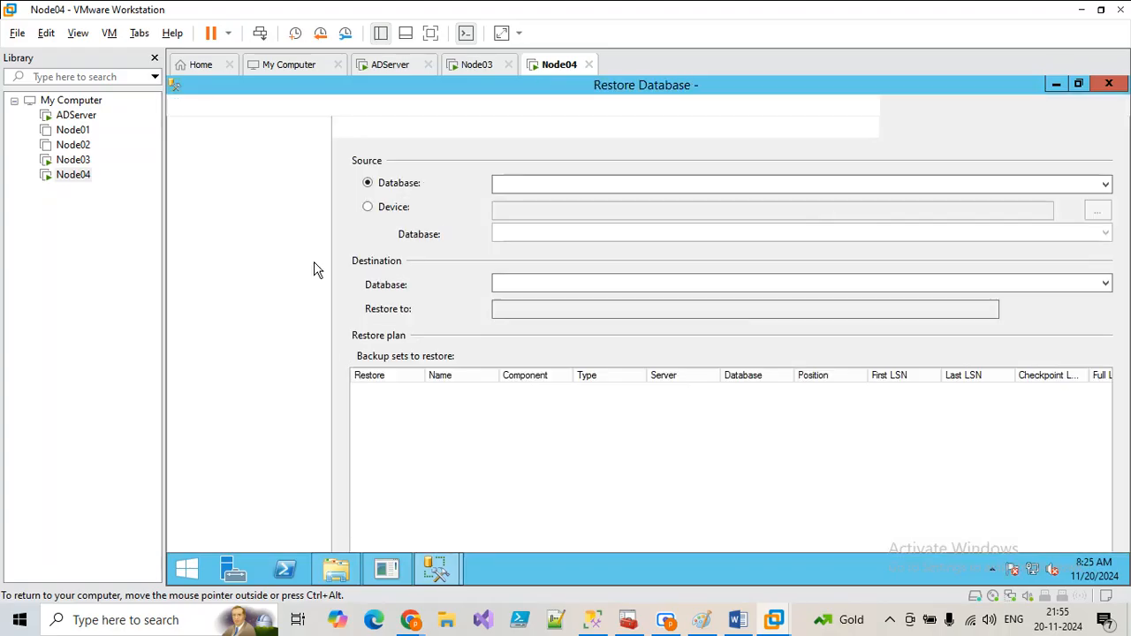
left_click(392, 212)
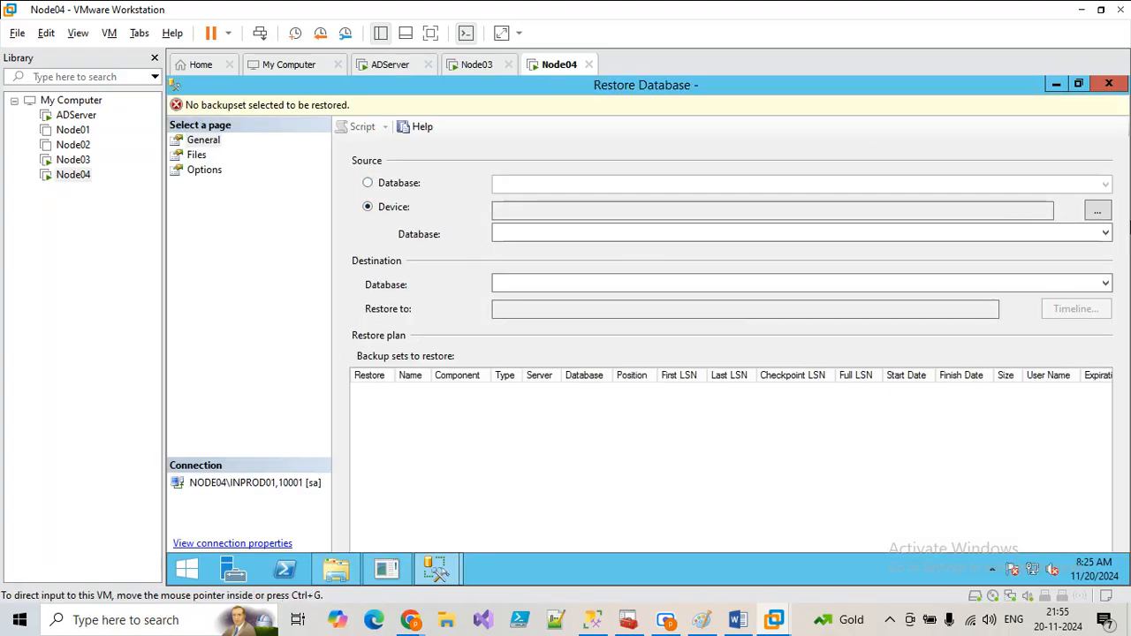
left_click(1096, 211)
left_click(796, 272)
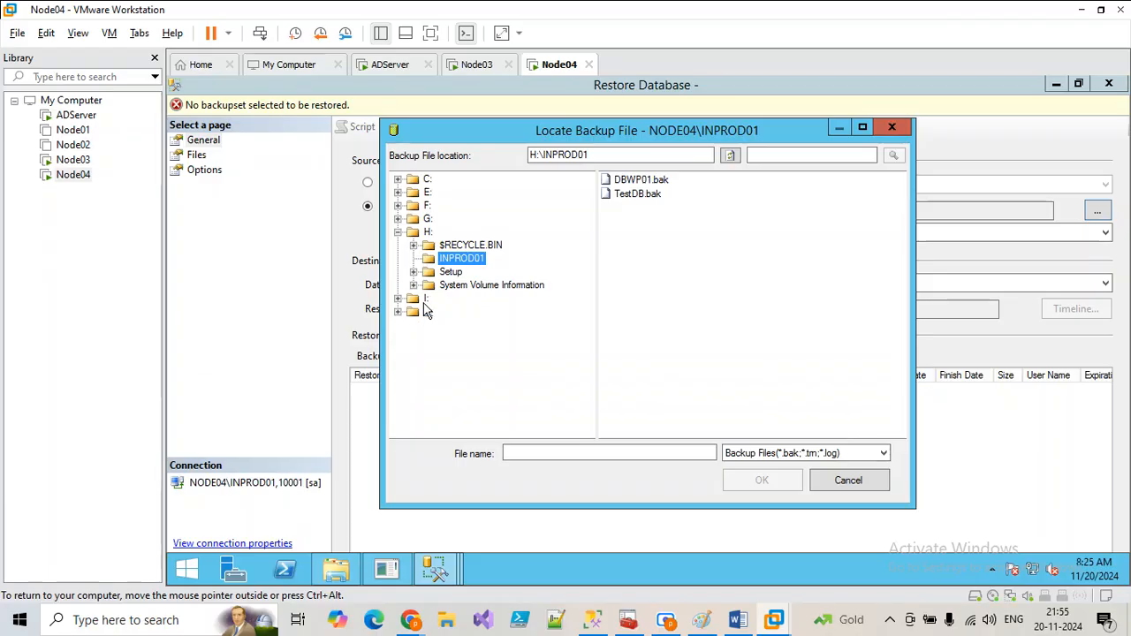
left_click(651, 201)
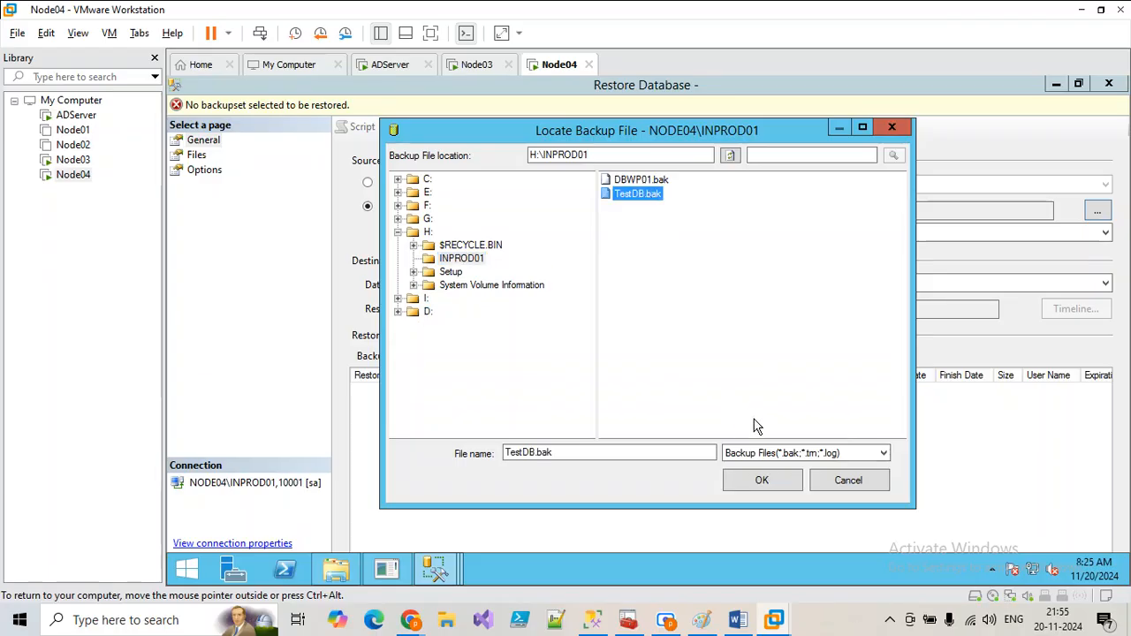
left_click(762, 480)
left_click(673, 437)
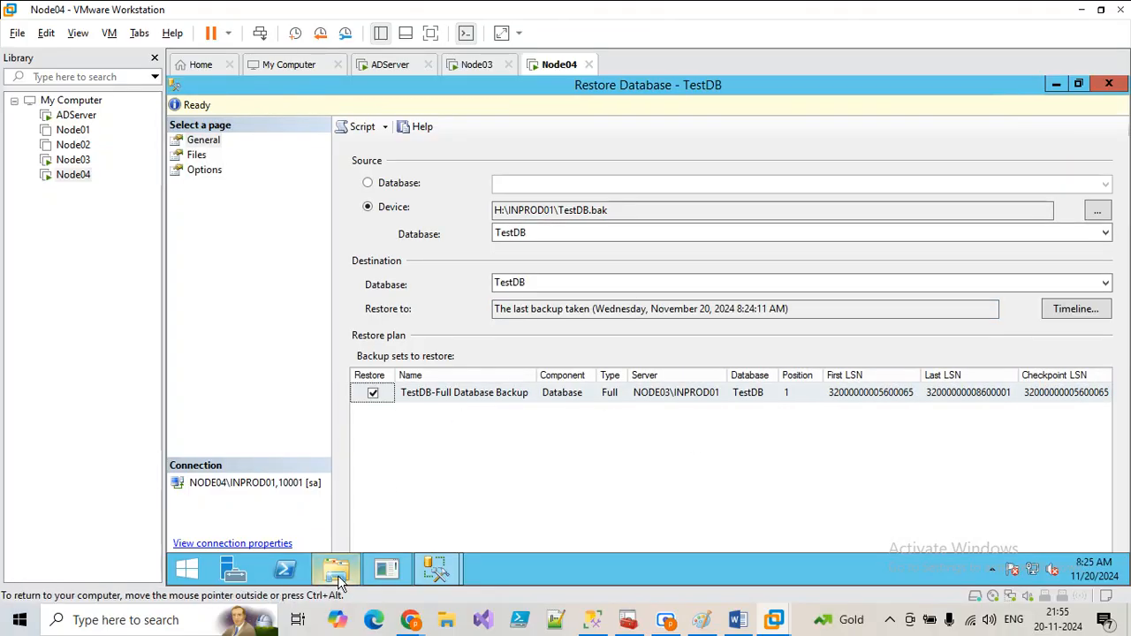
Examine the INPROD01 folder on Node04's Data (E:) drive and the backup folder on Node03, then return to Node04's restore window
mouse_move(337, 576)
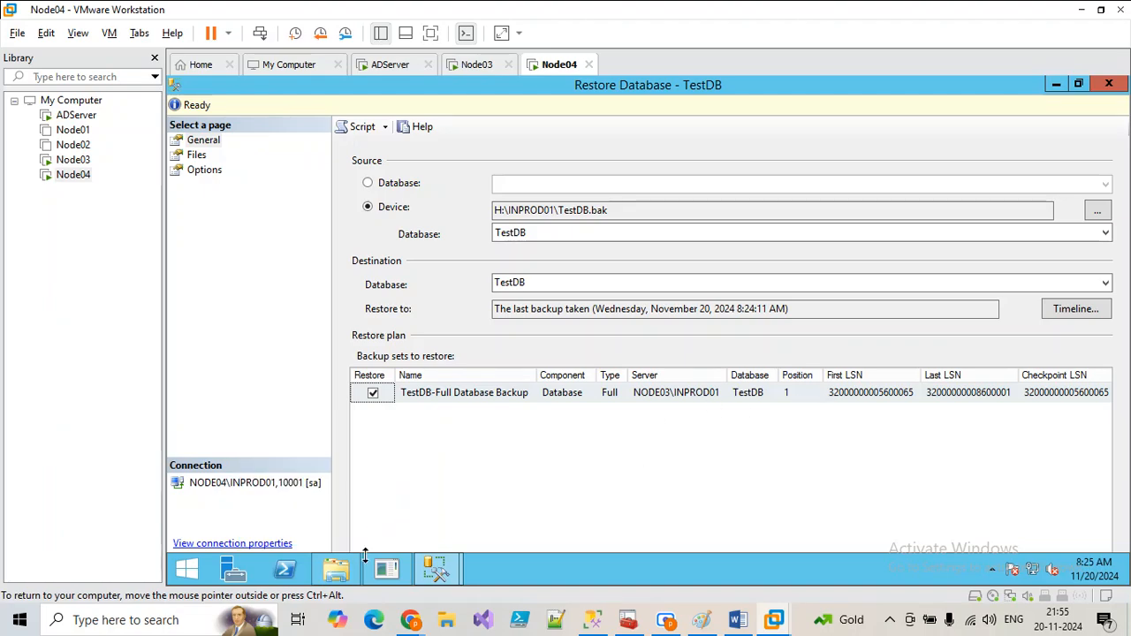
left_click(336, 570)
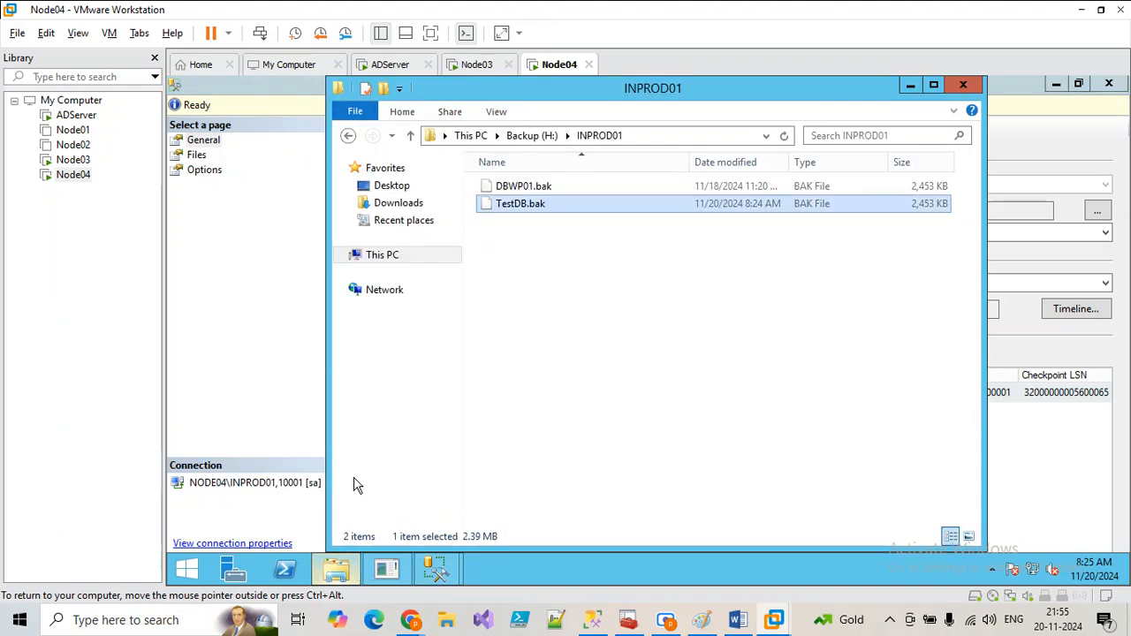
left_click(389, 256)
left_click(651, 412)
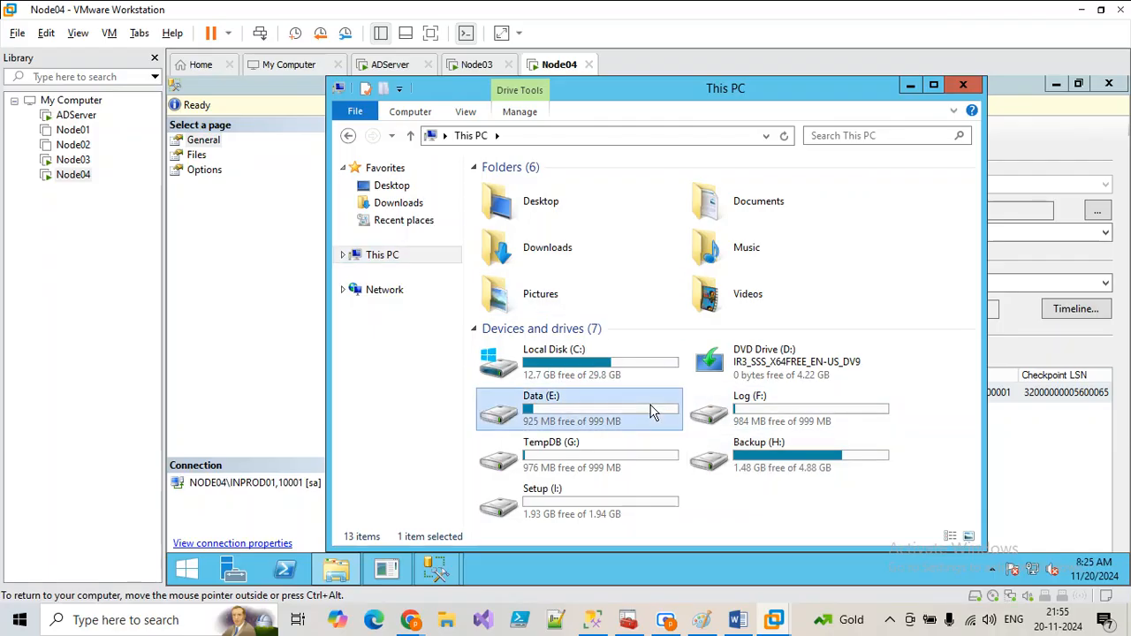
double_click(651, 412)
double_click(522, 189)
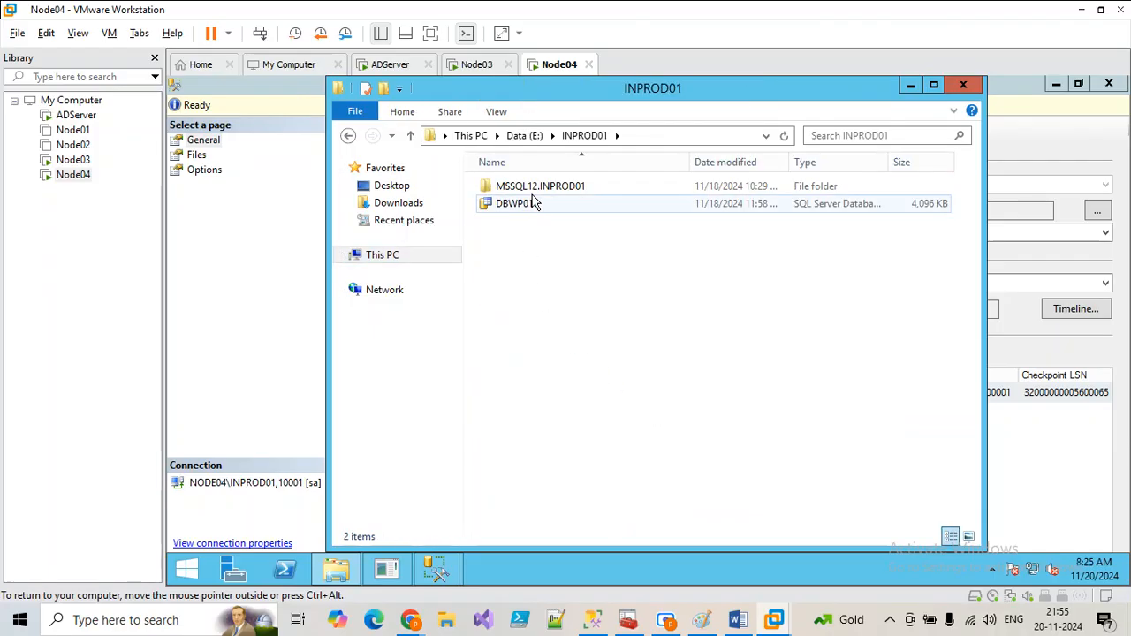
left_click(525, 136)
left_click(476, 65)
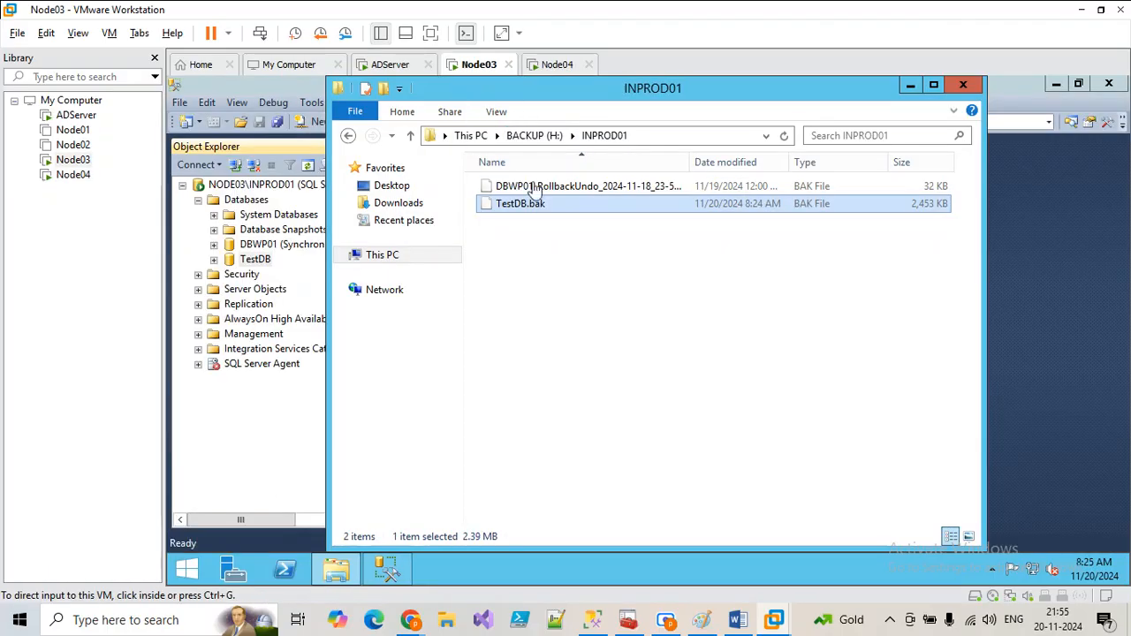
left_click(545, 67)
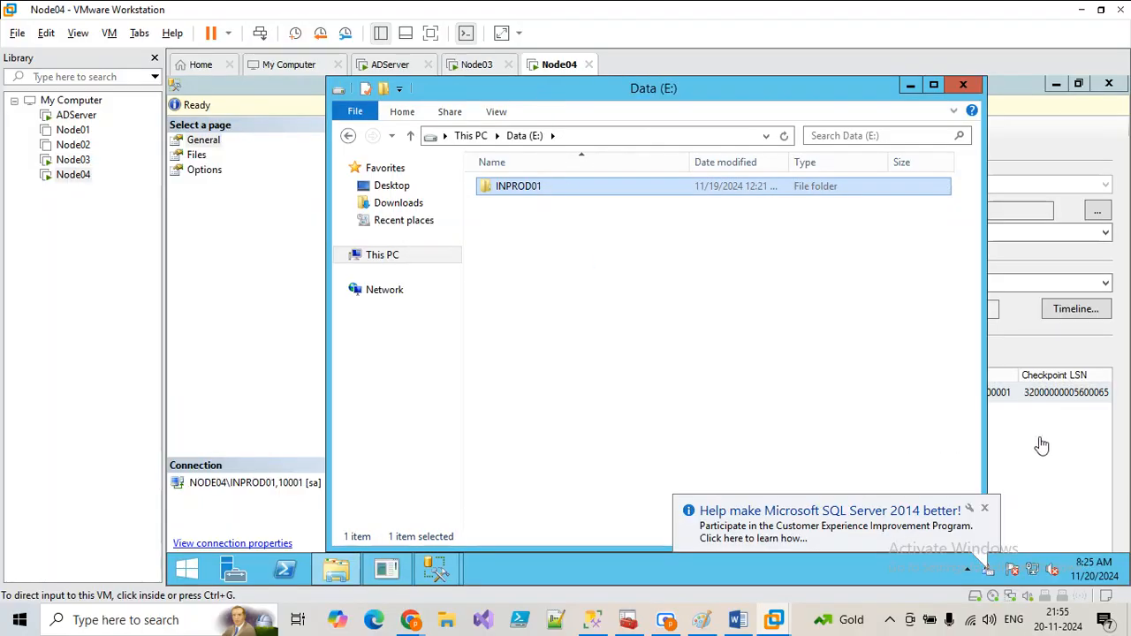
left_click(911, 87)
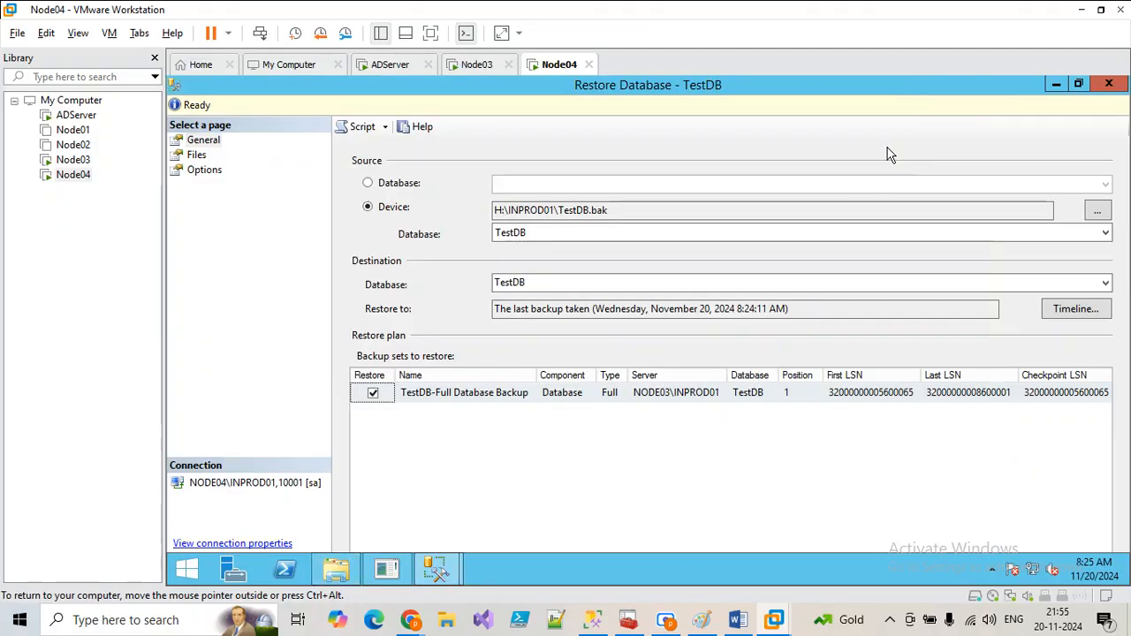
Check the existing databases on the NODE04 instance and return to the TestDB restore window
mouse_move(427, 566)
left_click(365, 477)
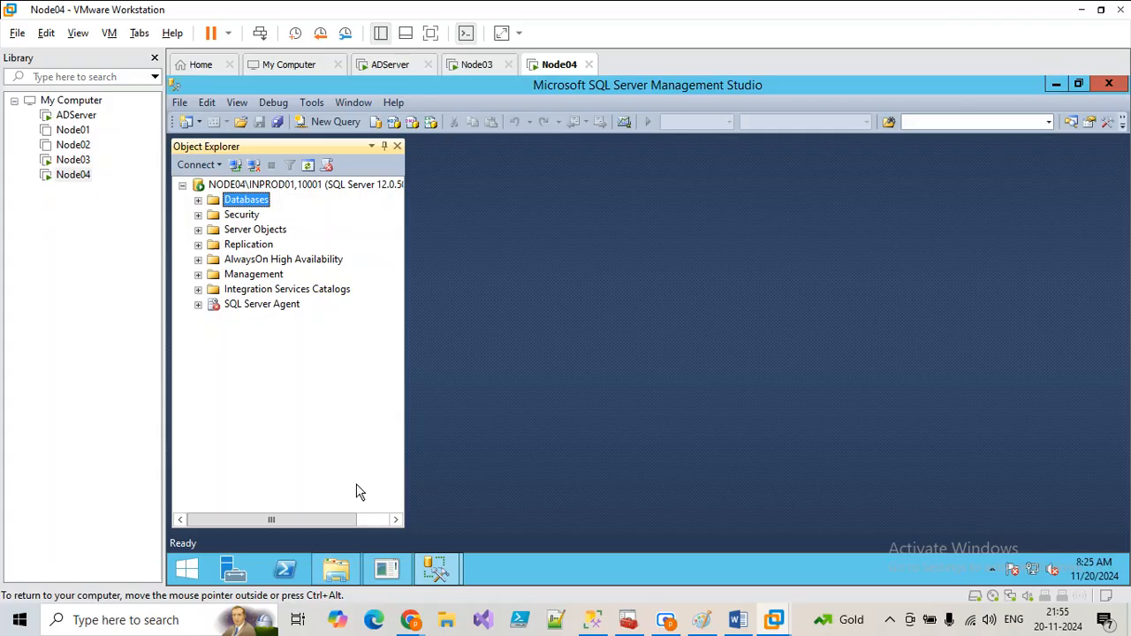
left_click(198, 200)
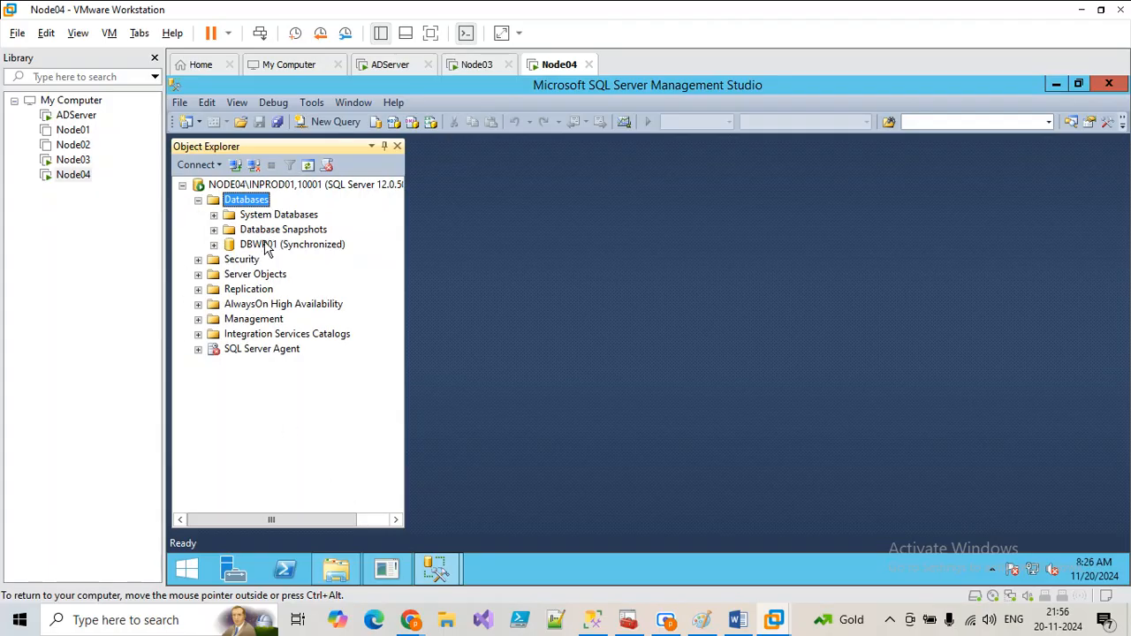
mouse_move(434, 568)
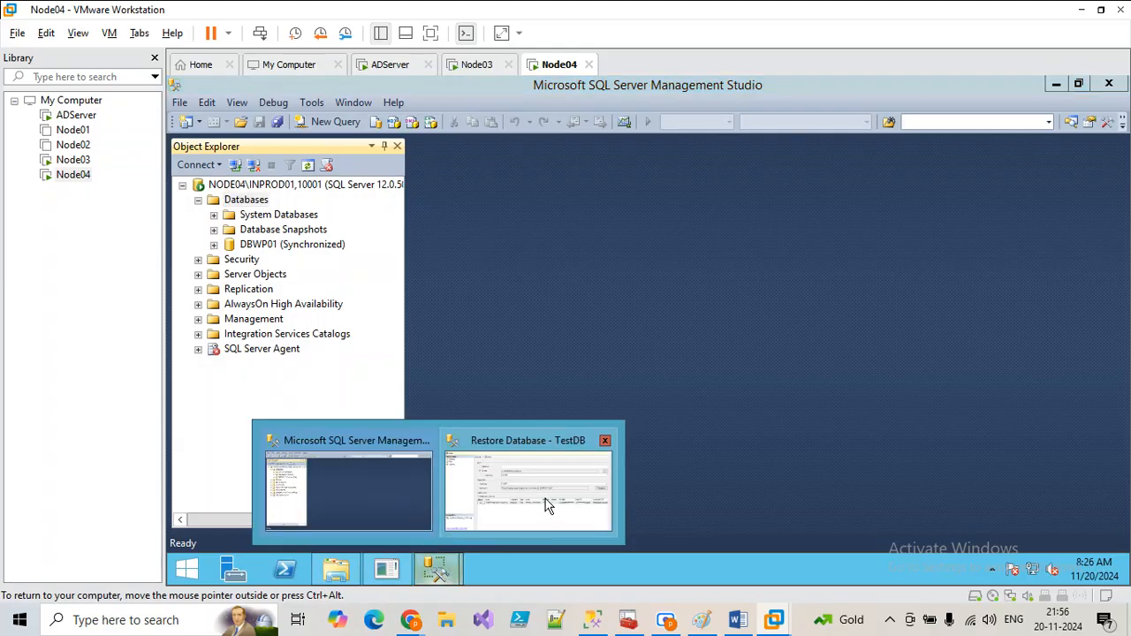
left_click(542, 506)
left_click(1078, 84)
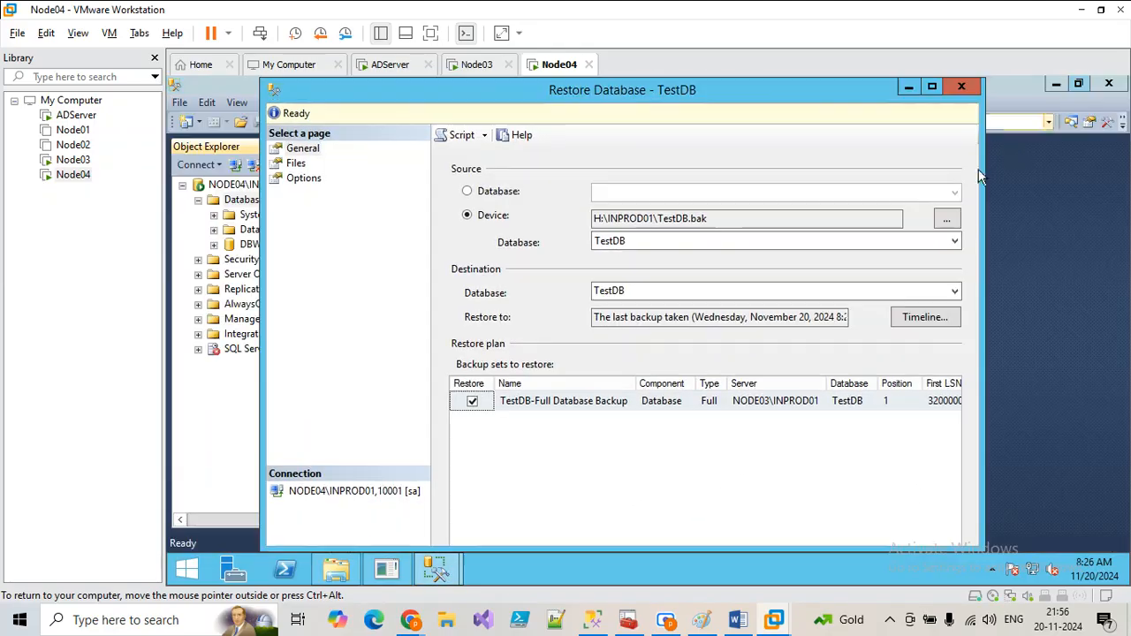
left_click(931, 86)
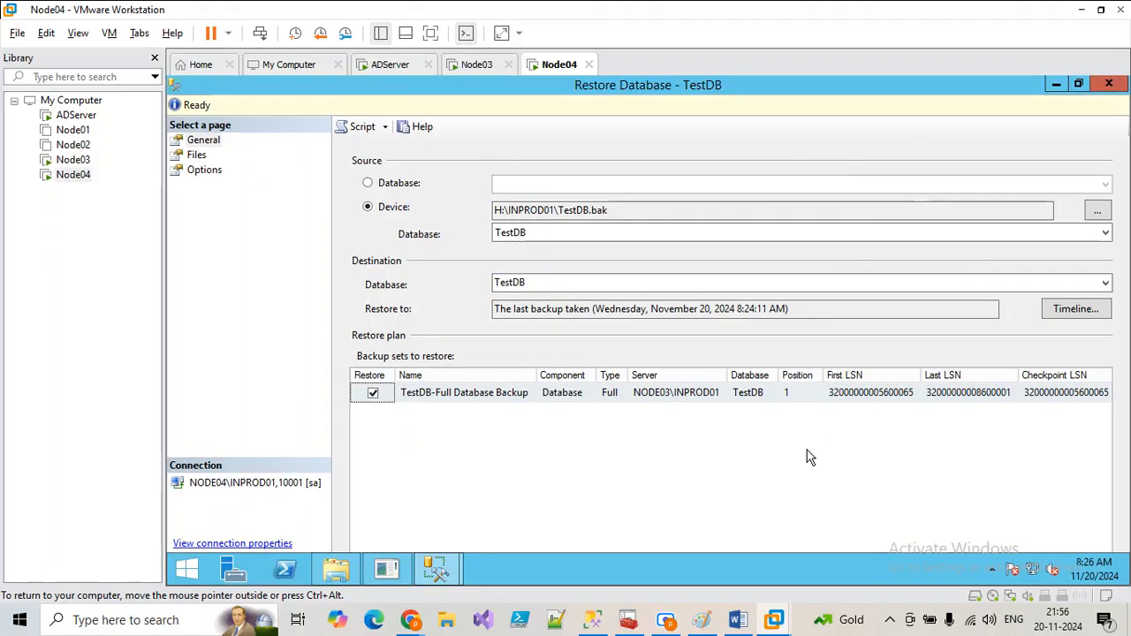
left_click(1079, 86)
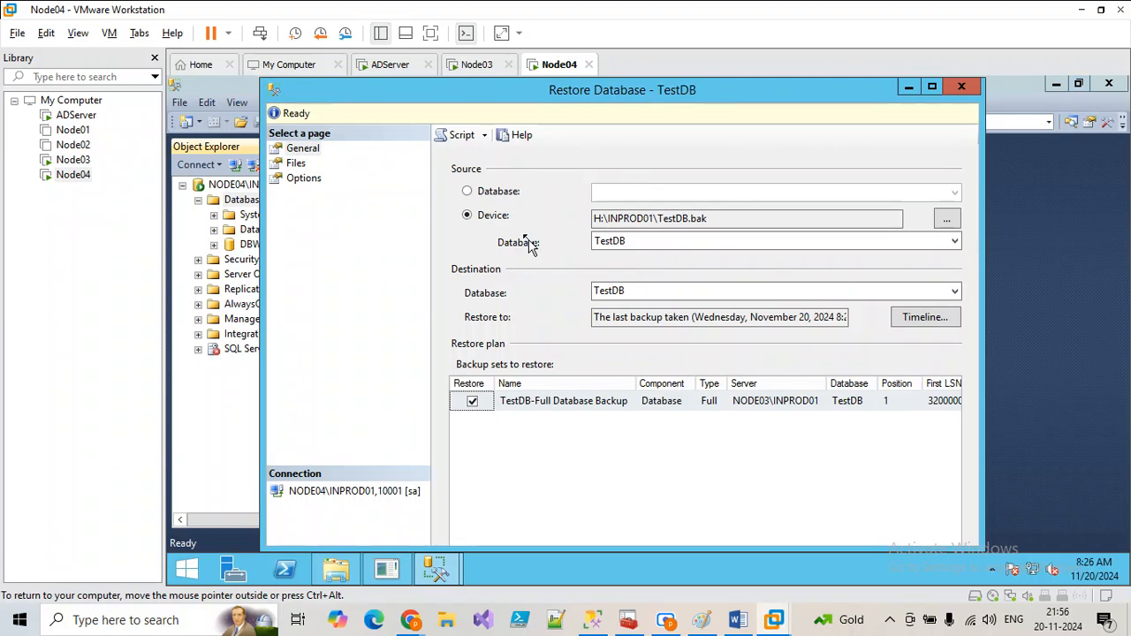
double_click(589, 87)
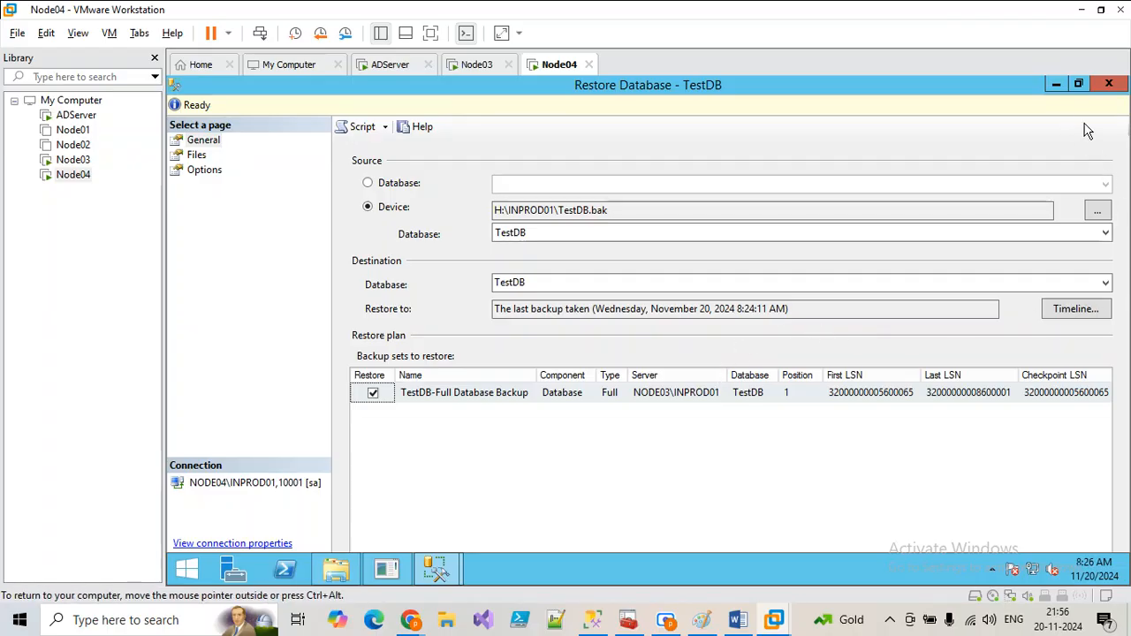
left_click(1079, 84)
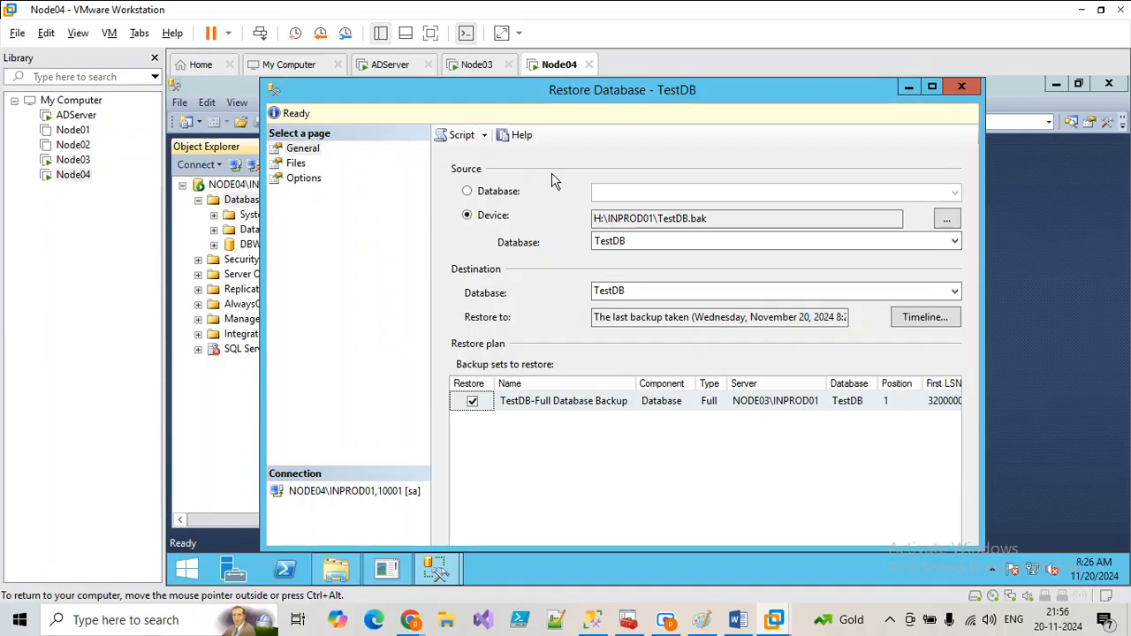
left_click_drag(310, 95, 384, 78)
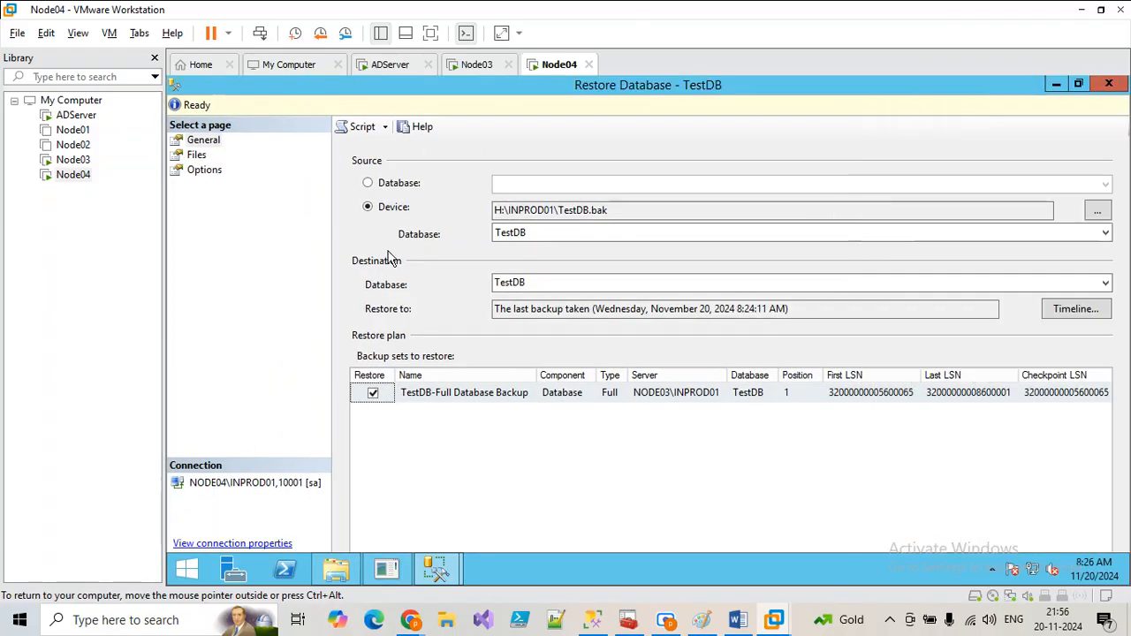
left_click(252, 420)
Script the TestDB restore to a query, close the restore window and execute the RESTORE DATABASE script
left_click(359, 129)
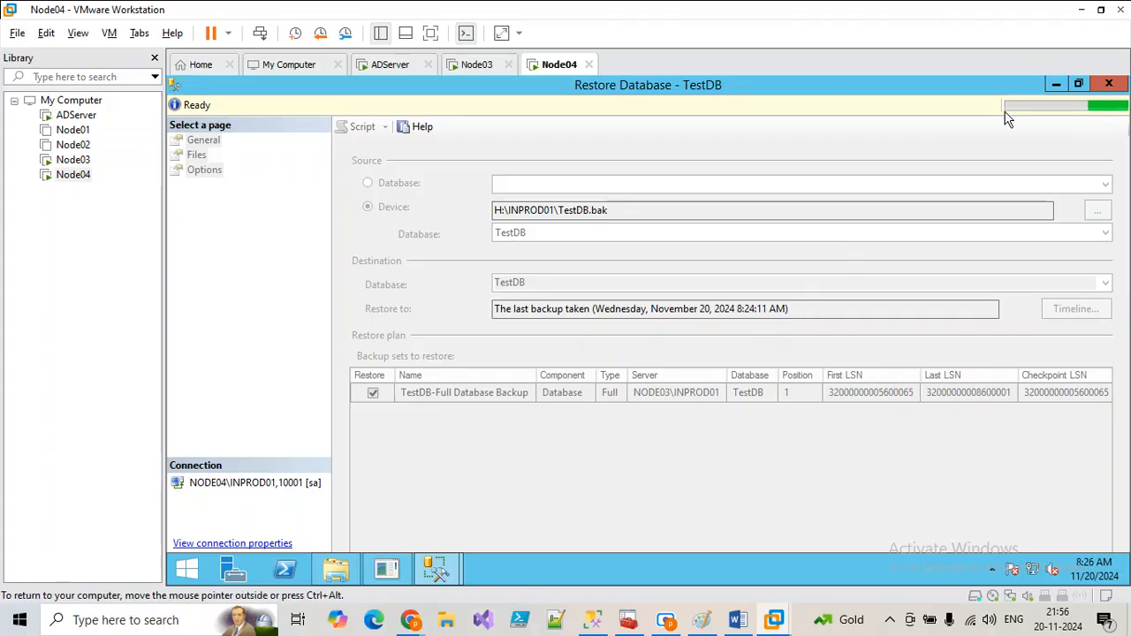
left_click(1108, 85)
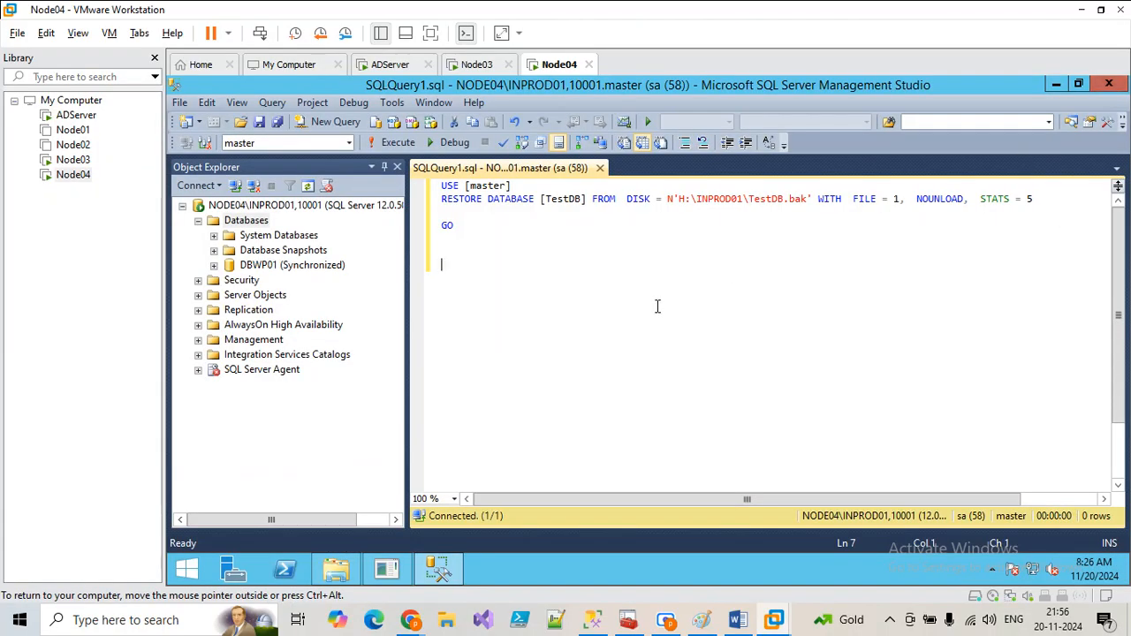
left_click(385, 144)
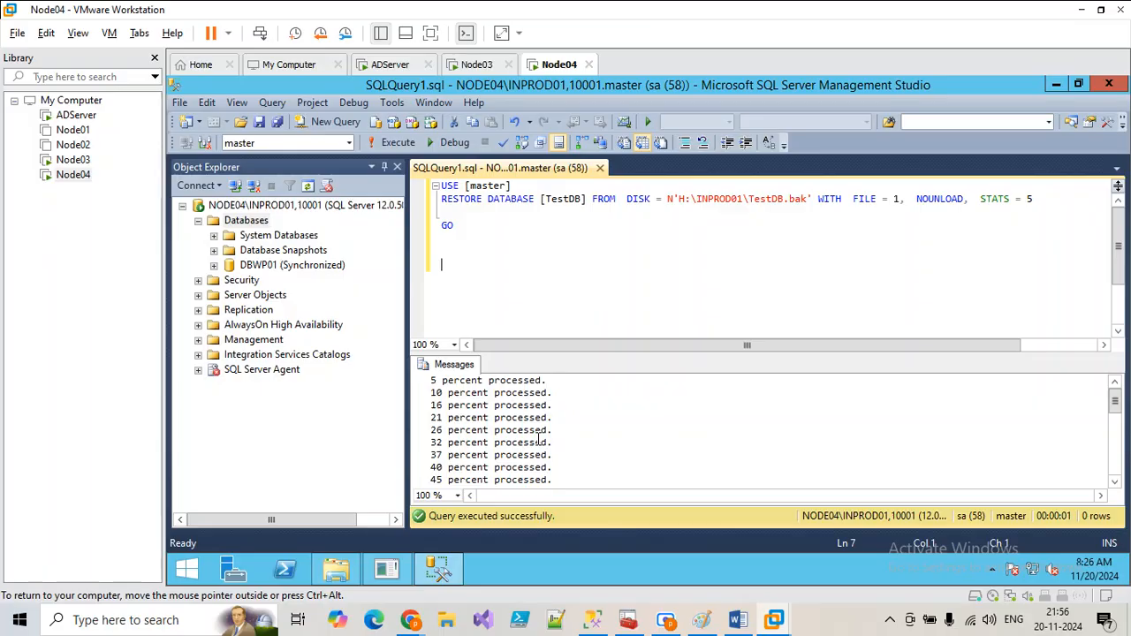
Refresh the Databases list of the NODE04 instance and select TestDB
left_click(252, 220)
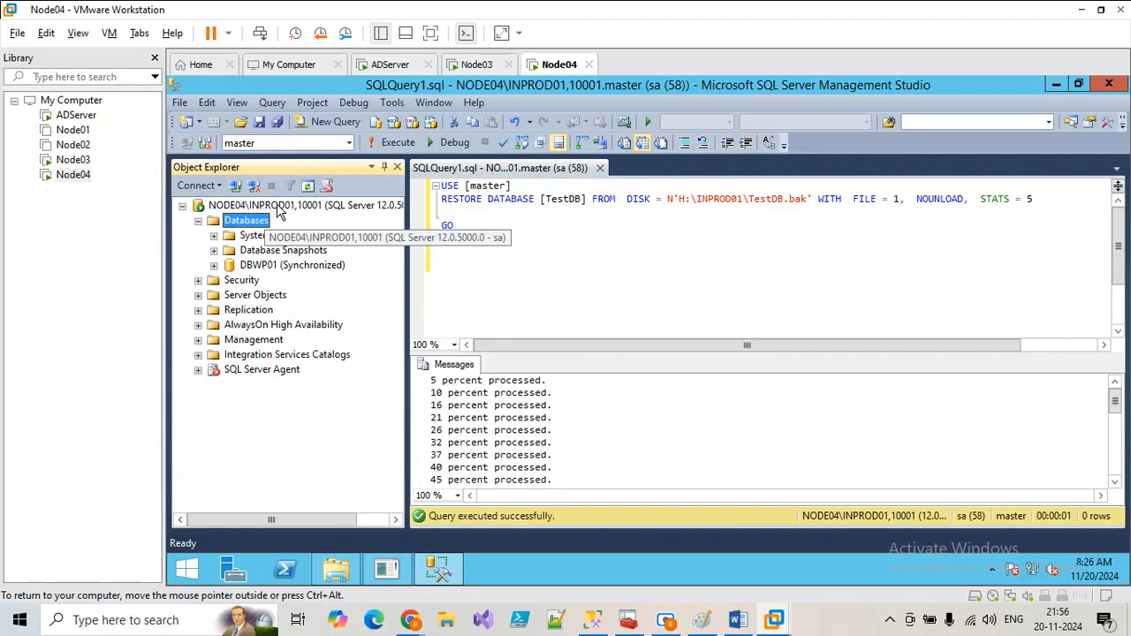
key("F5")
left_click(255, 280)
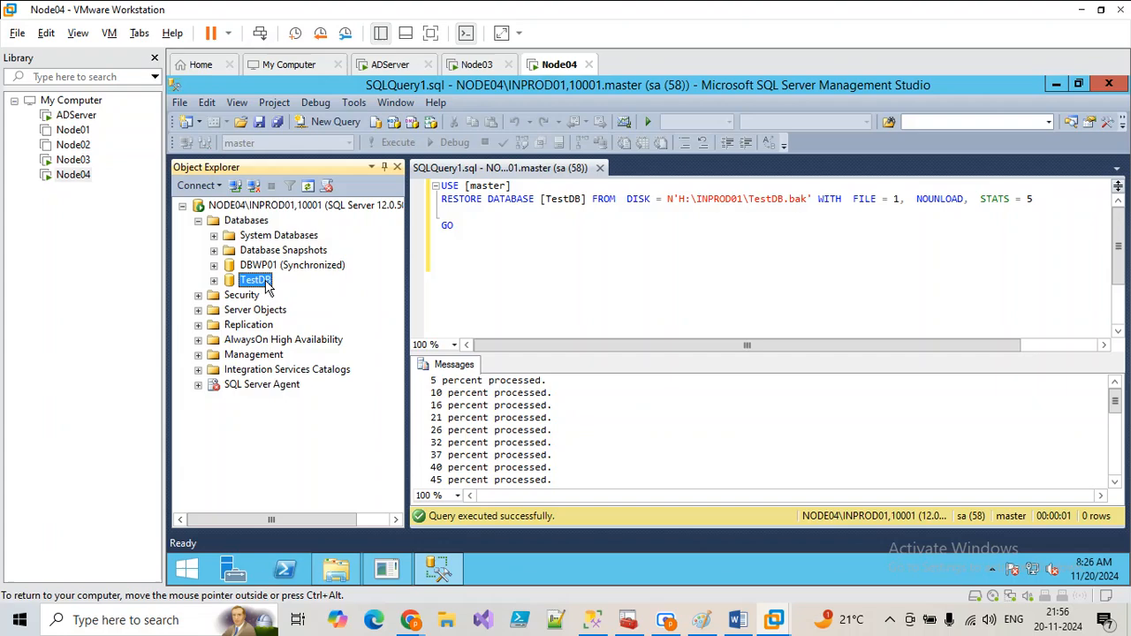
Close the RESTORE DATABASE query on Node04 and switch to Node03's INPROD01 backup folder
left_click(598, 169)
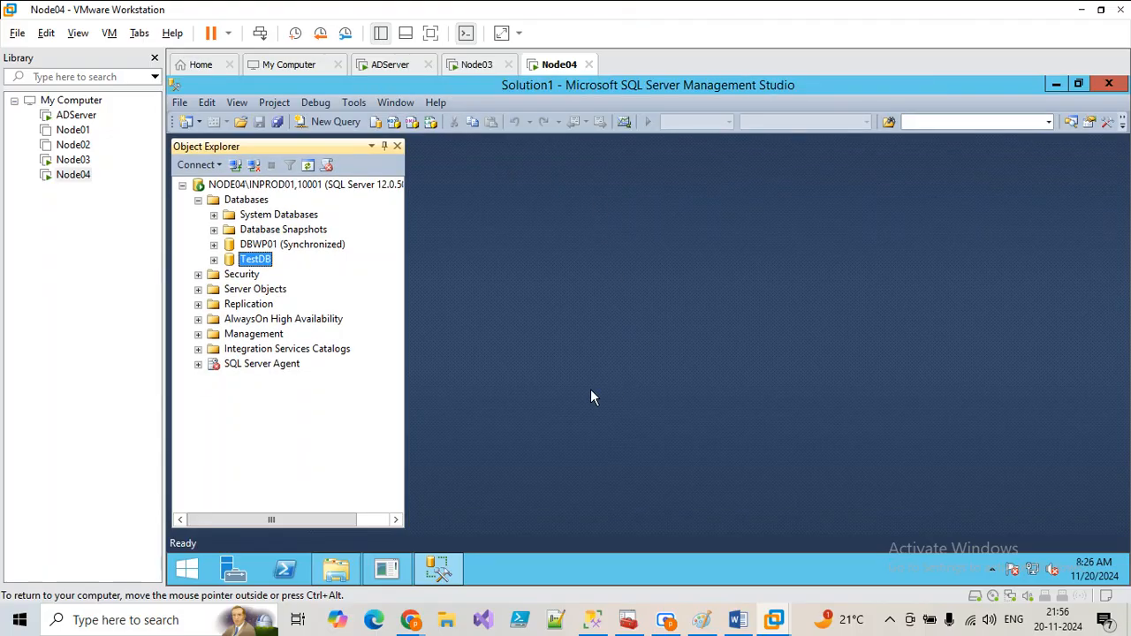
left_click(473, 66)
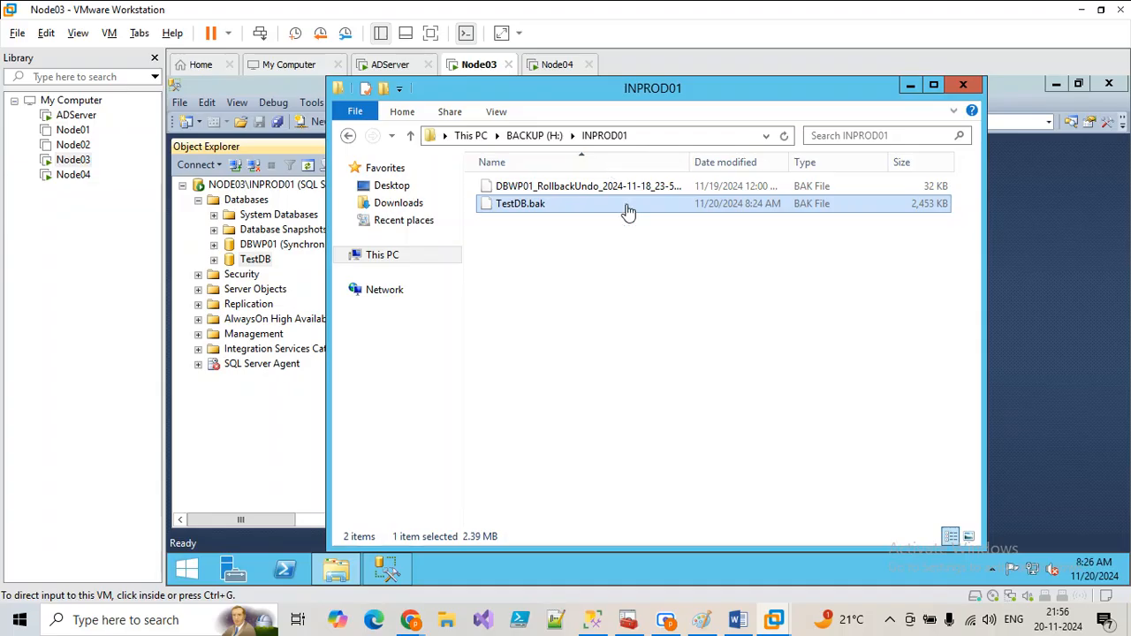
left_click(554, 64)
left_click(474, 64)
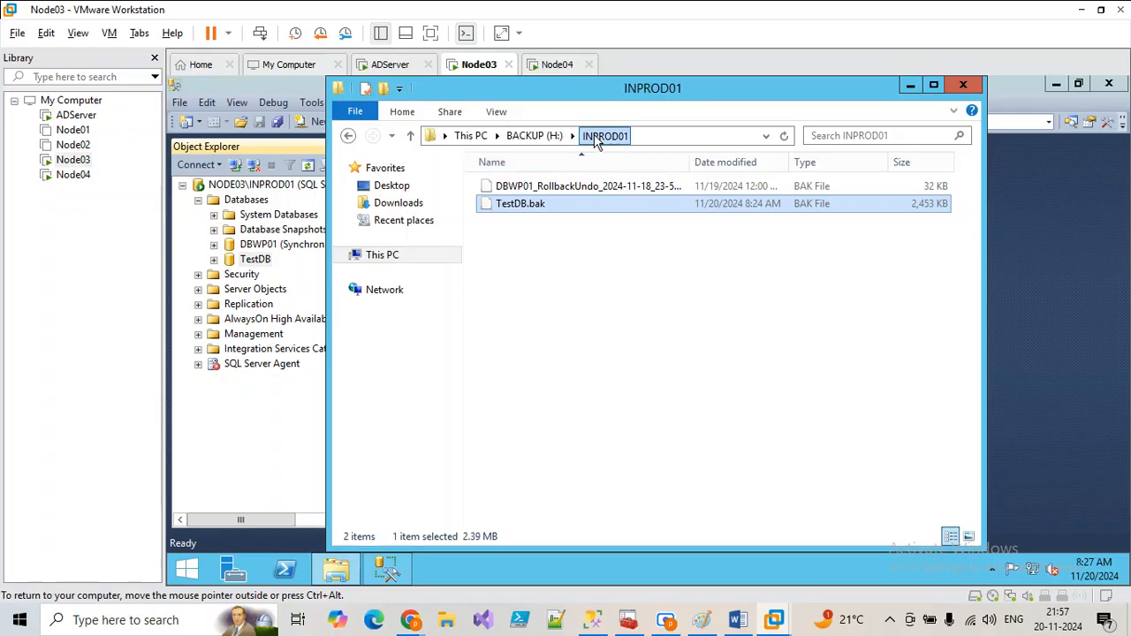
Create a folder named Test in INPROD01 on Node03's BACKUP (H:) drive, and close the file window
right_click(570, 261)
mouse_move(633, 429)
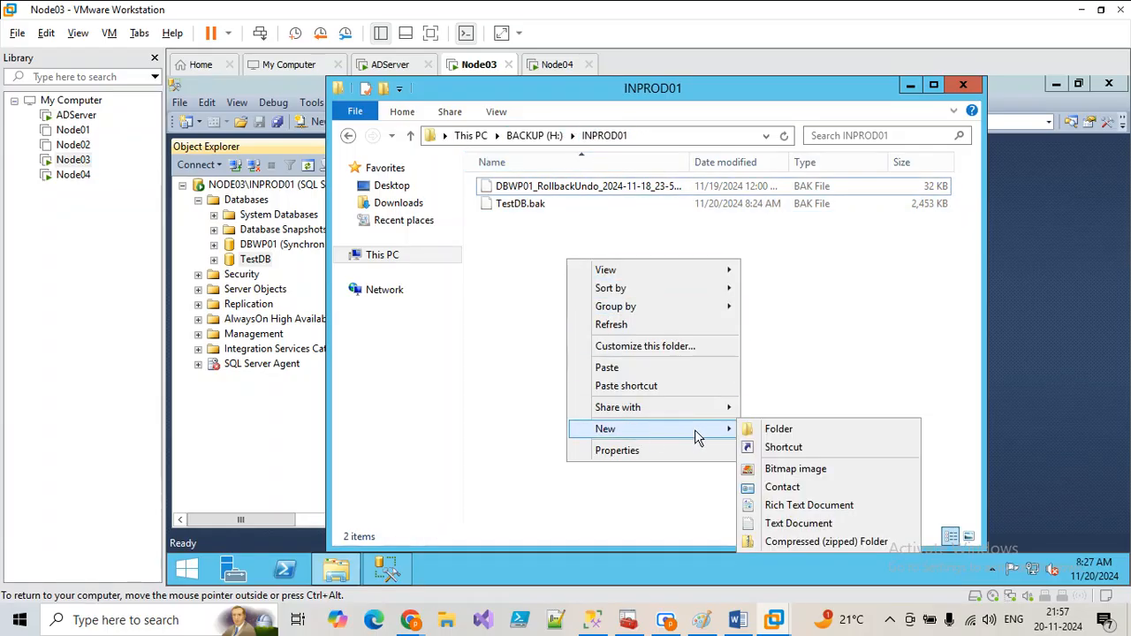
left_click(767, 431)
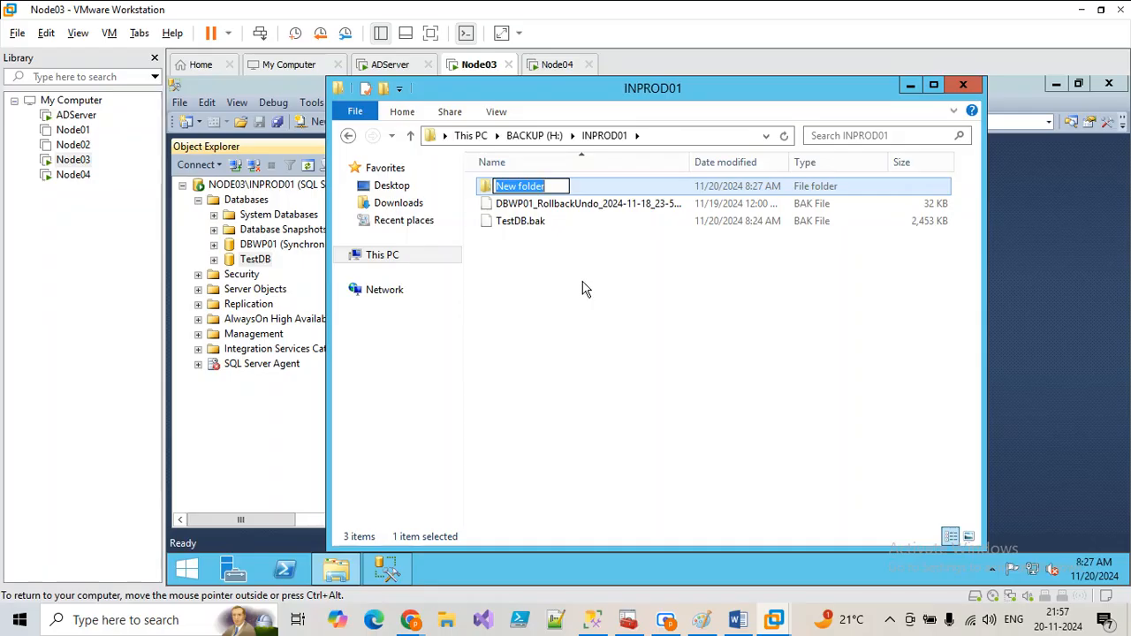
type("Test")
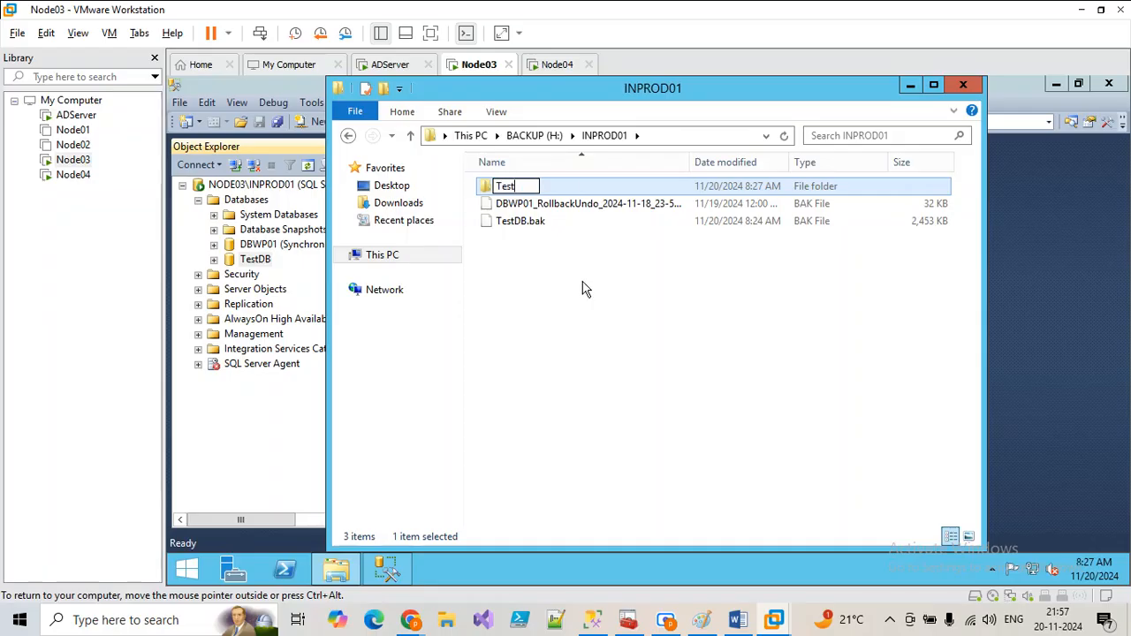
key("Return")
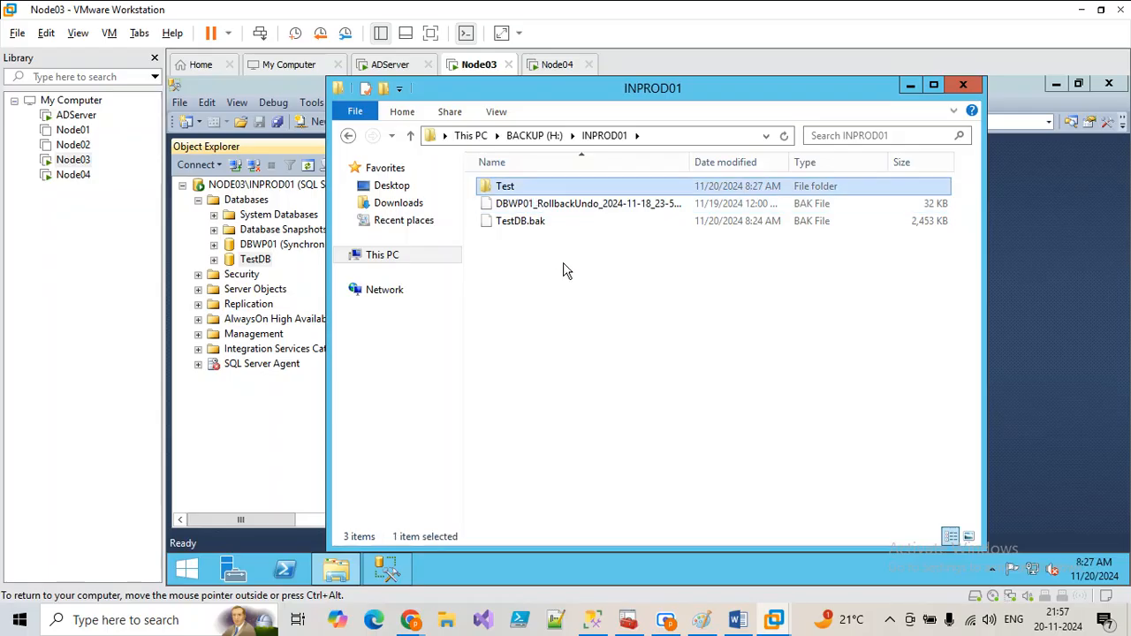
left_click(963, 86)
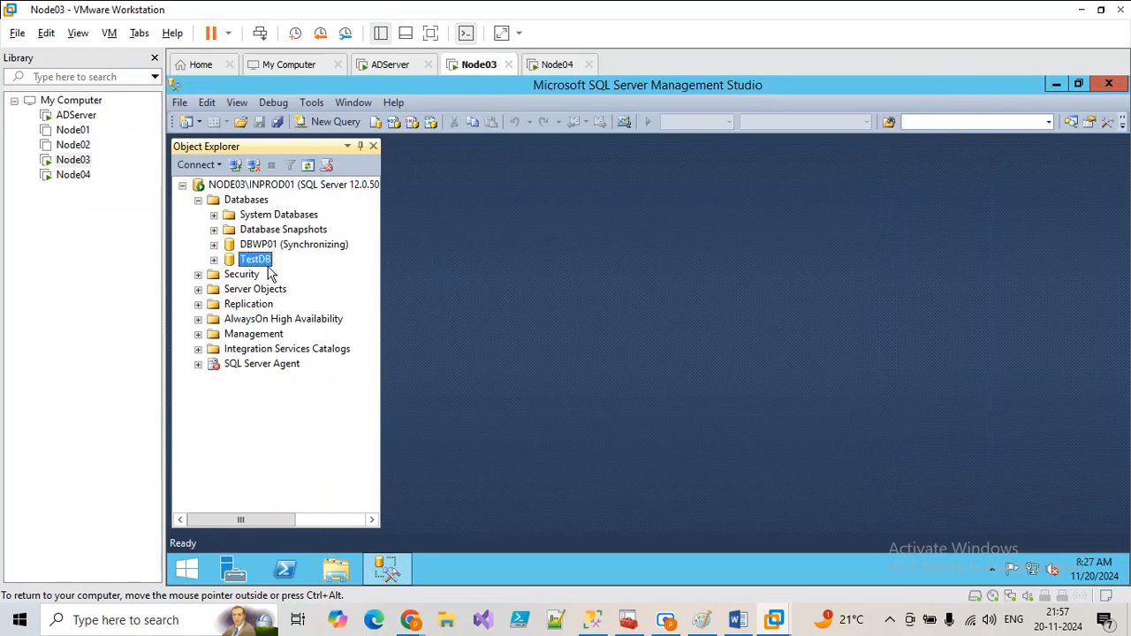
Start a new database named TestDB2 on the NODE03\INPROD01 instance
right_click(240, 202)
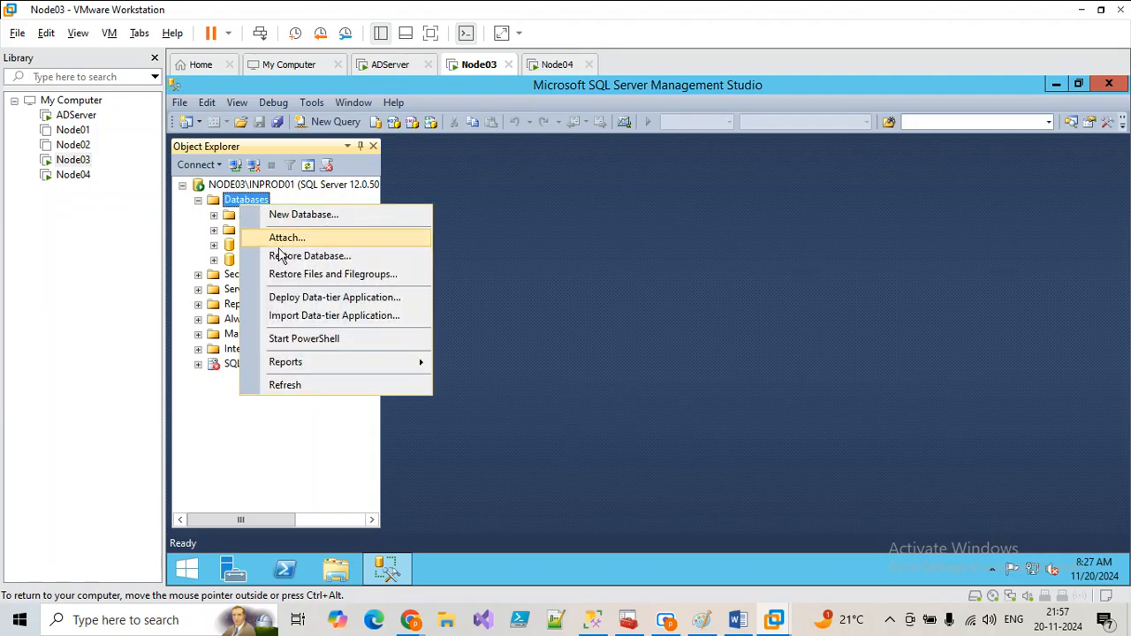
left_click(287, 215)
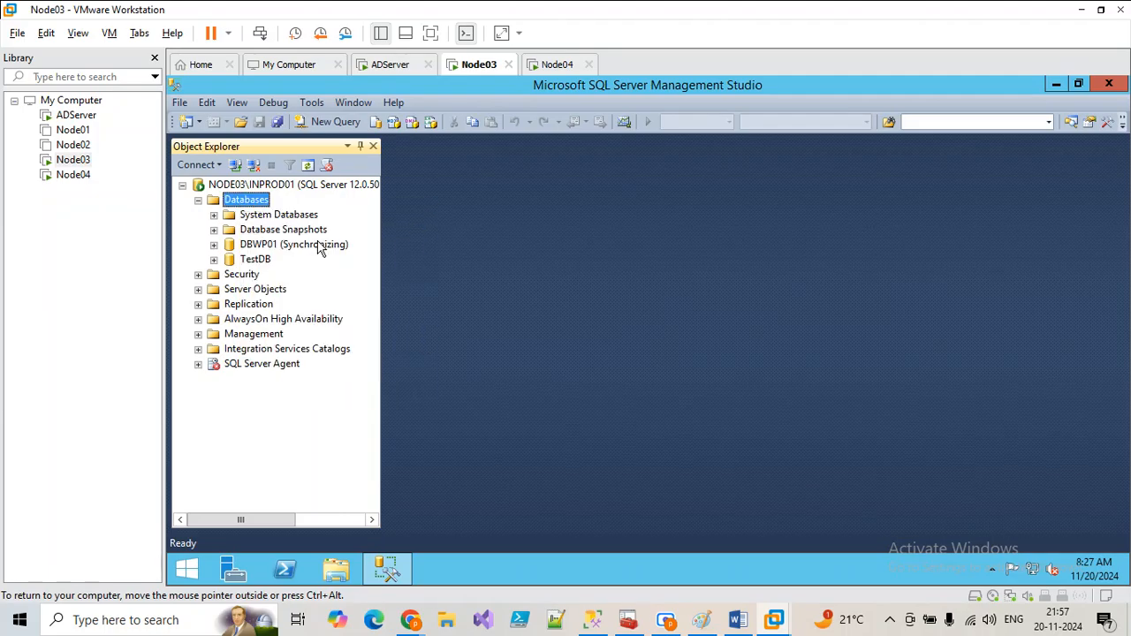
type("TestDB2")
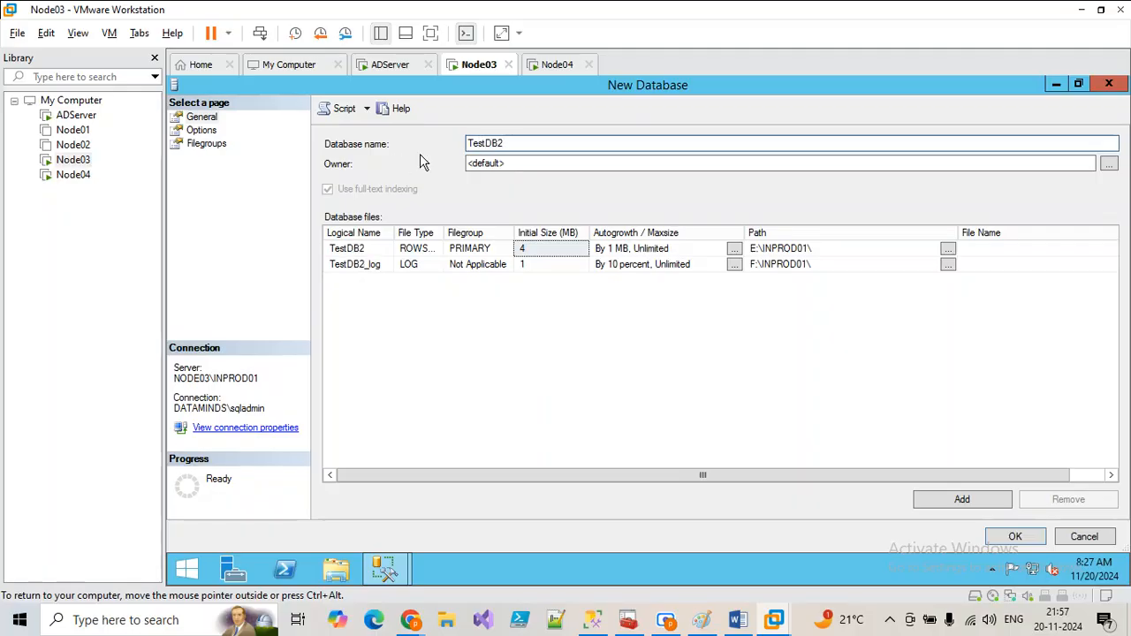
Set TestDB2's data file path to E:\INPROD01, and script its creation to a query instead of creating it from the dialog
left_click(947, 249)
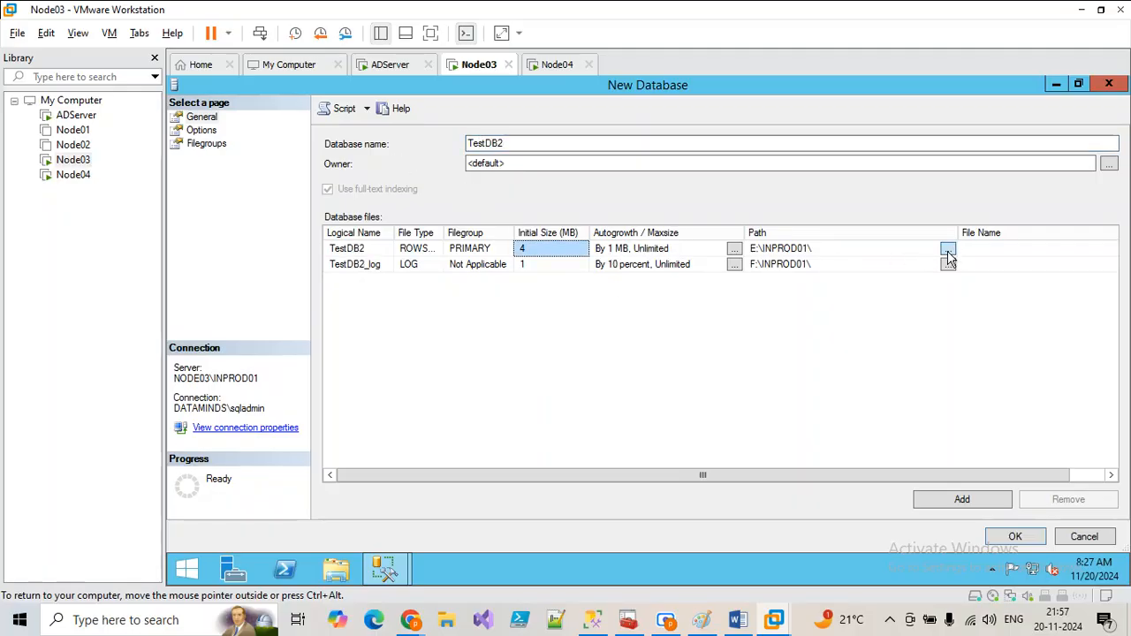
left_click(852, 385)
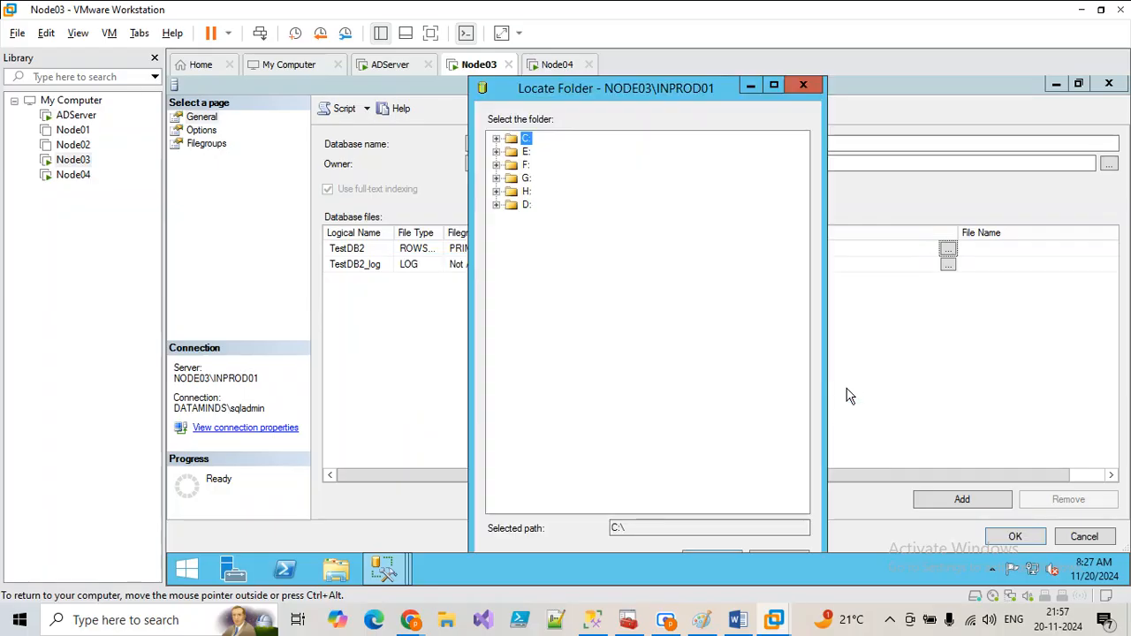
left_click(495, 152)
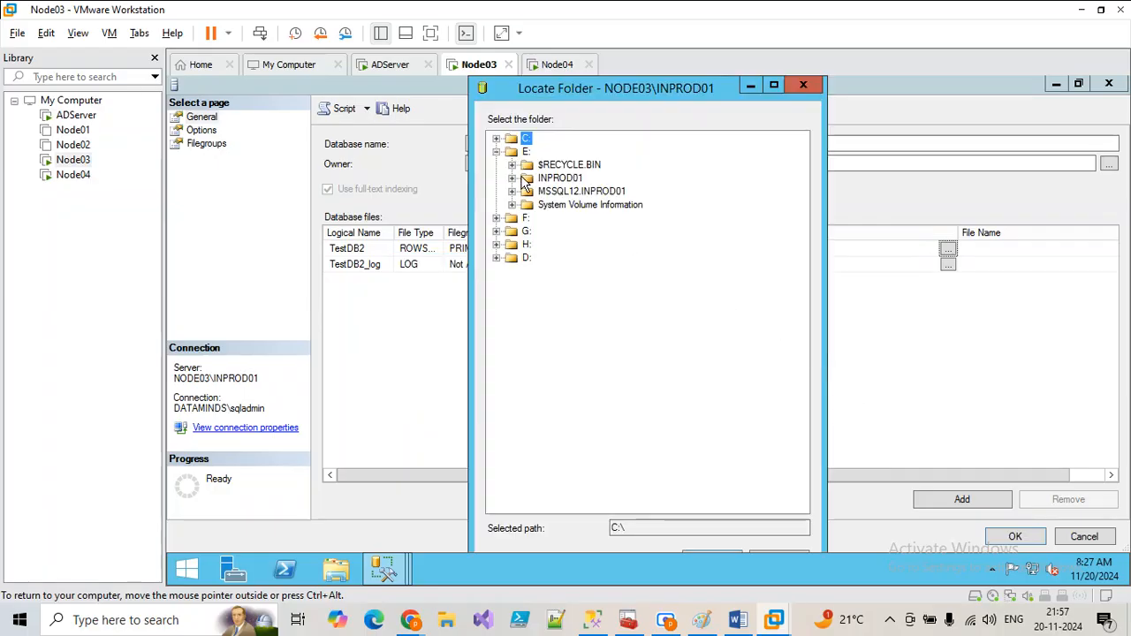
left_click(548, 179)
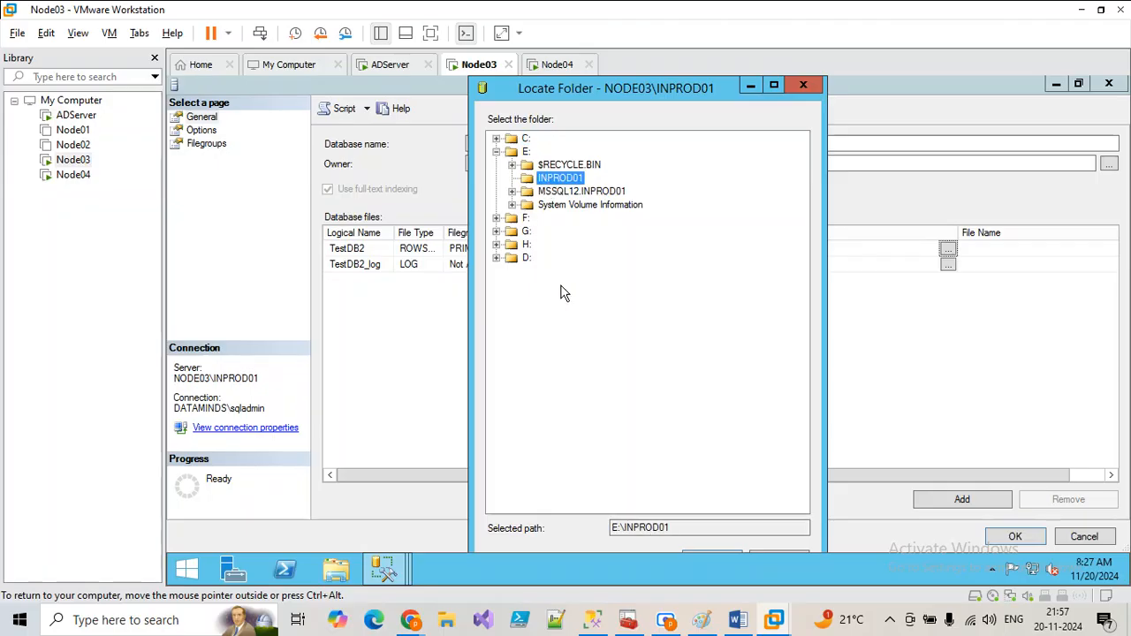
left_click(684, 527)
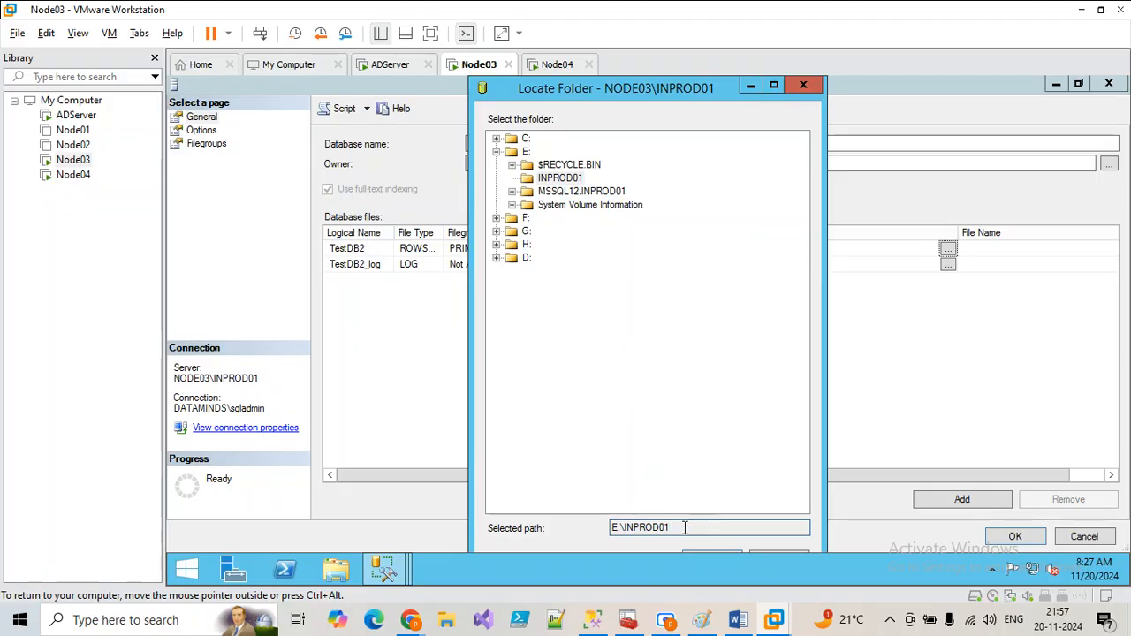
left_click(734, 554)
left_click(344, 108)
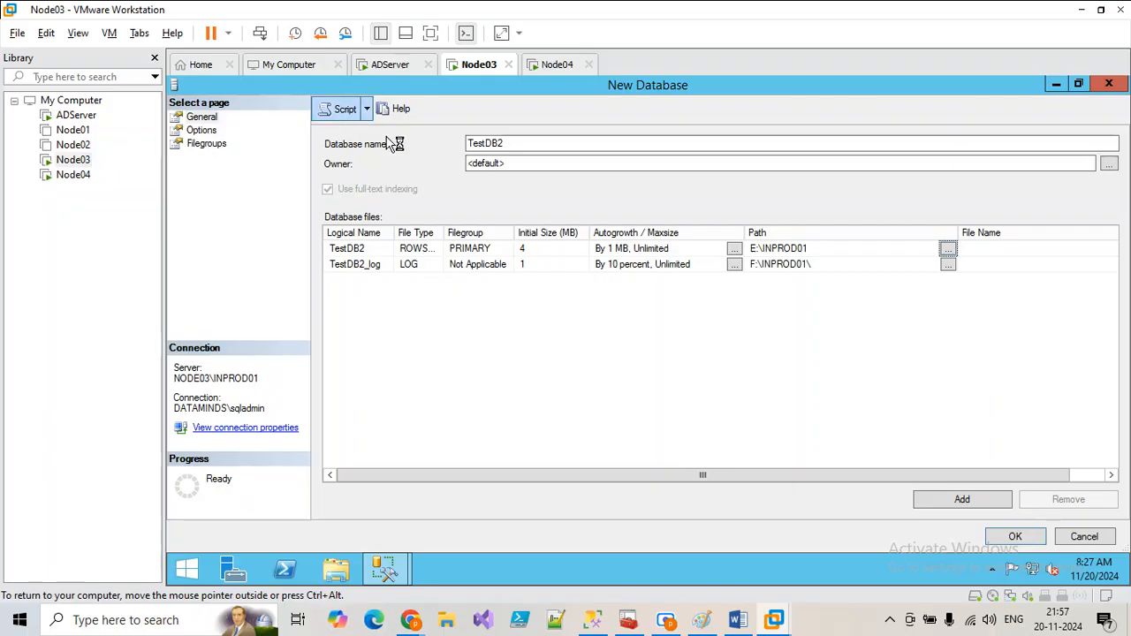
left_click(1084, 536)
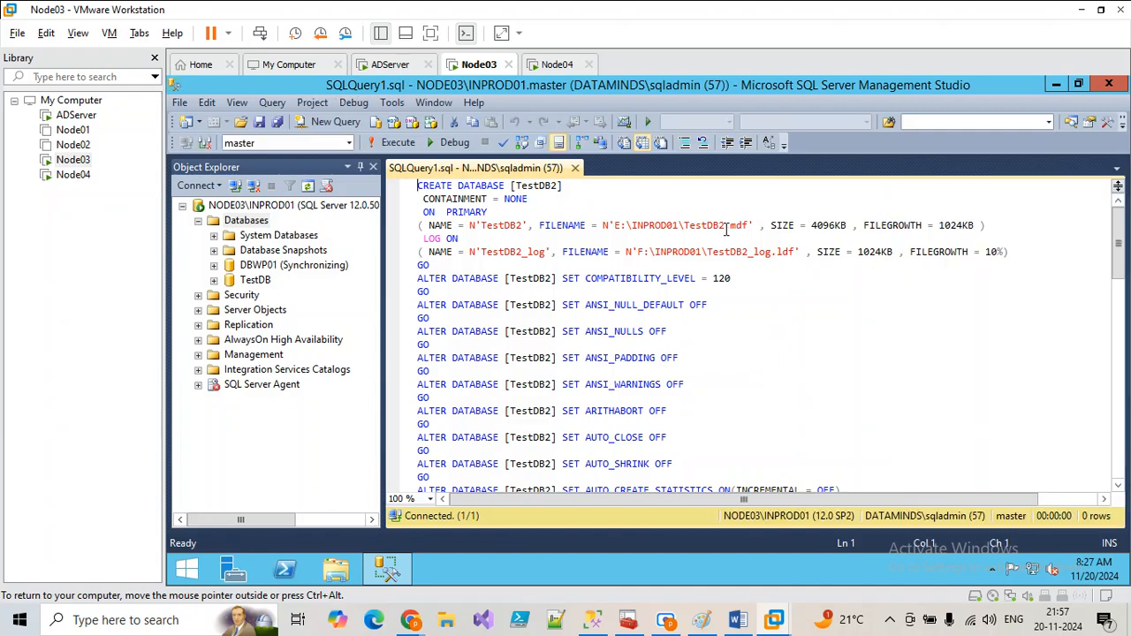
Change the data file name in the CREATE DATABASE script to E:\INPROD01\Test\TestDB2.mdf and execute the script
left_click(685, 226)
type("Test\\")
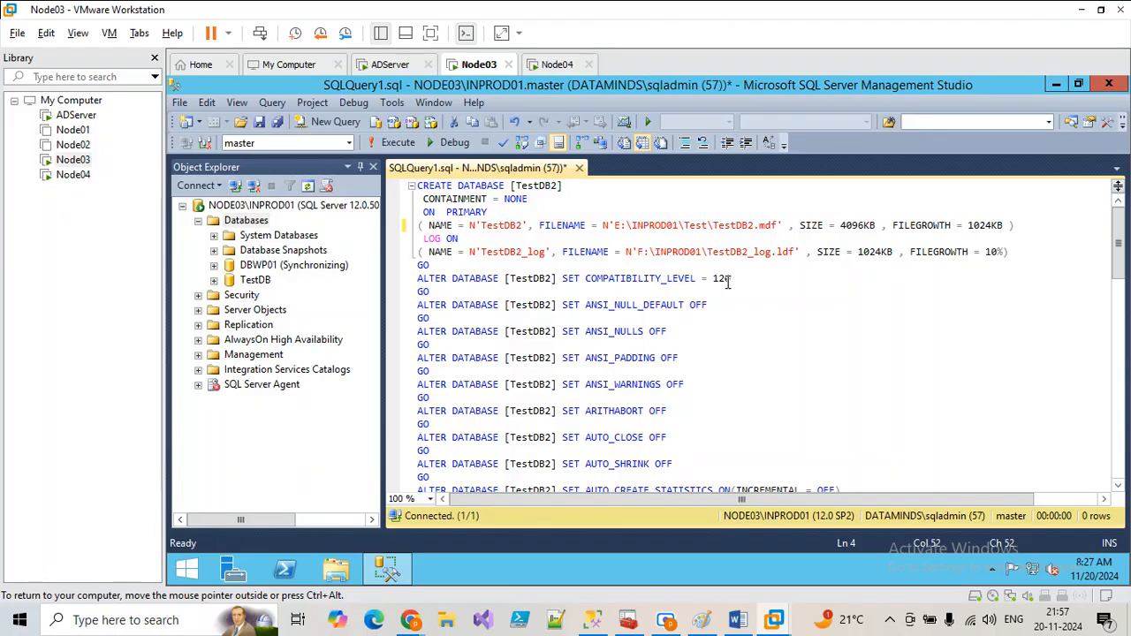
left_click(398, 142)
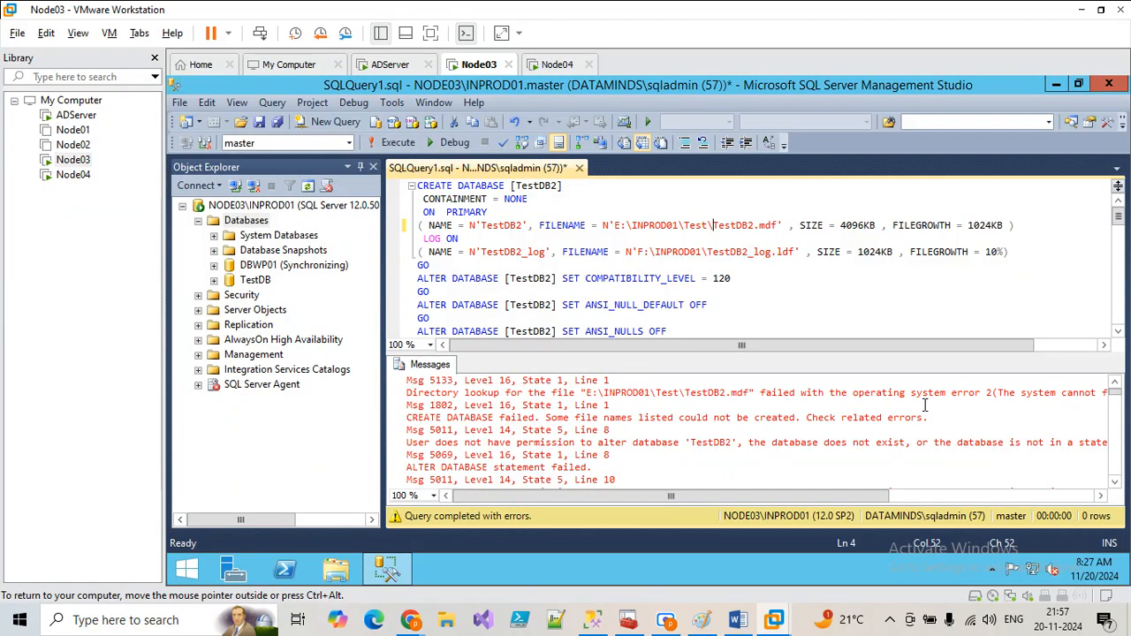
Open INPROD01 on Node03's DATA (E:) drive with permanent access granted, and check its data files
left_click(336, 570)
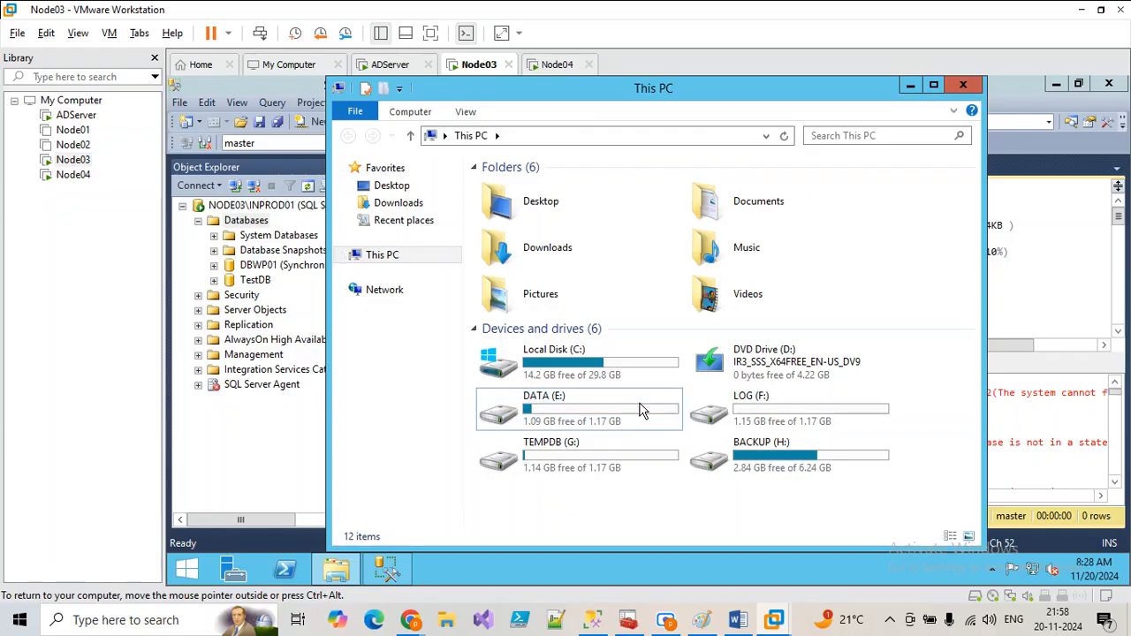
double_click(535, 404)
left_click(515, 191)
double_click(515, 190)
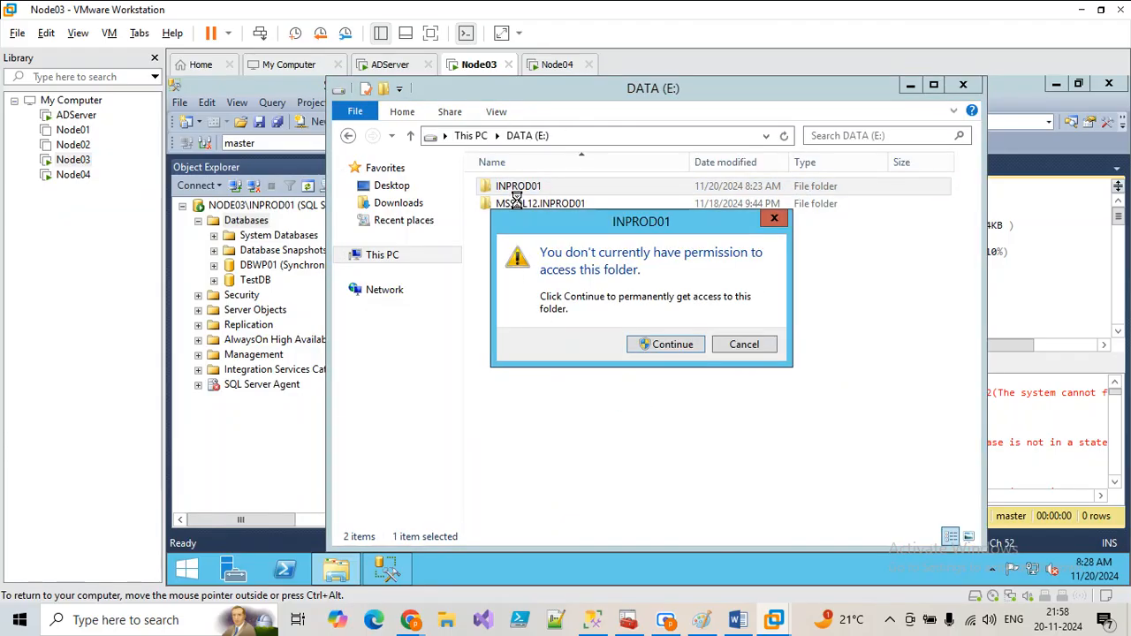
left_click(664, 340)
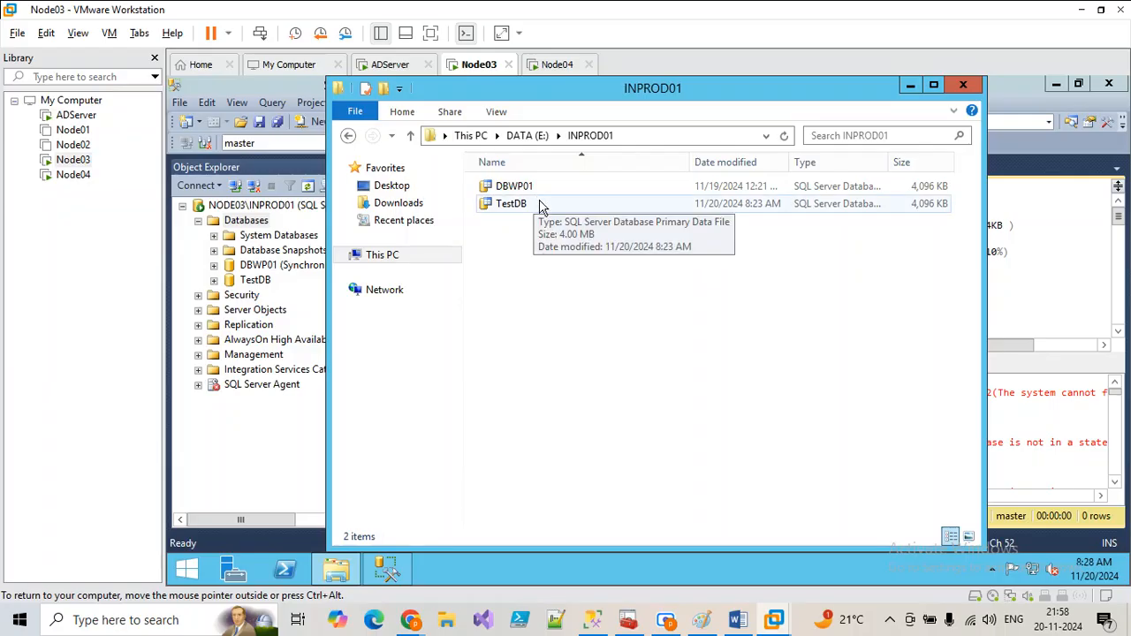
left_click(527, 135)
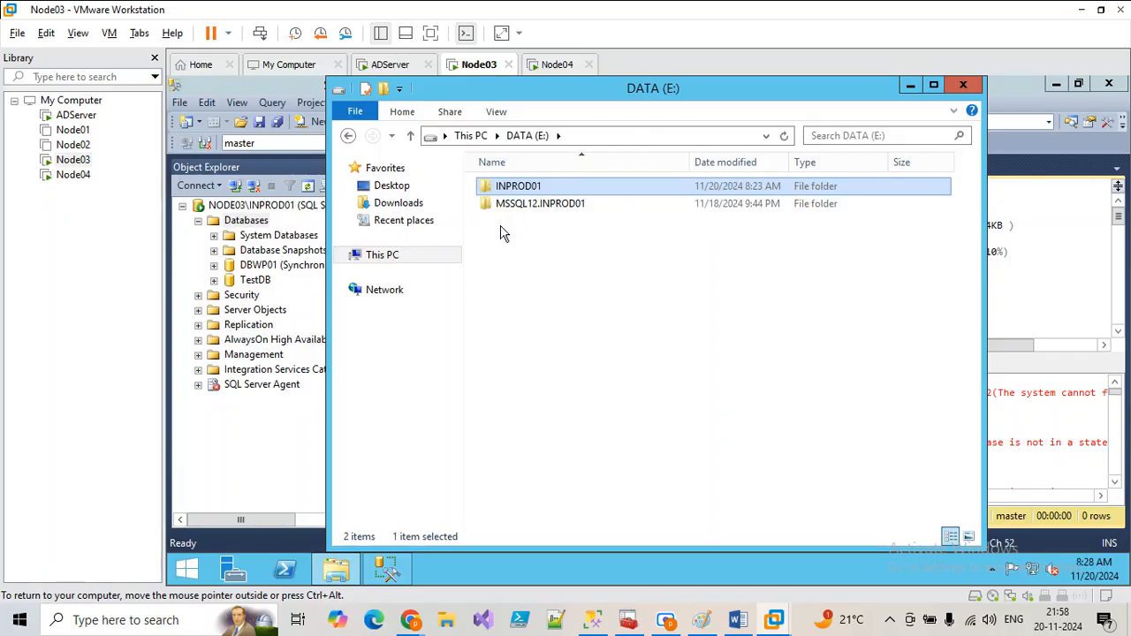
Open INPROD01 on the LOG (F:) drive with permanent access granted, and check its log files
left_click(412, 260)
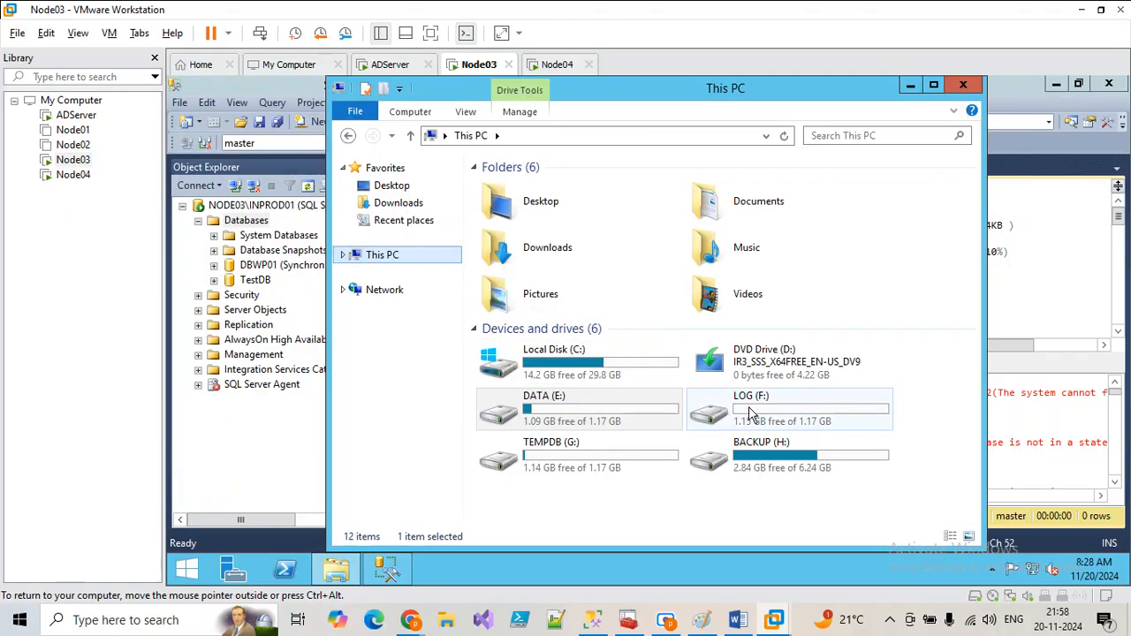
double_click(742, 411)
double_click(518, 189)
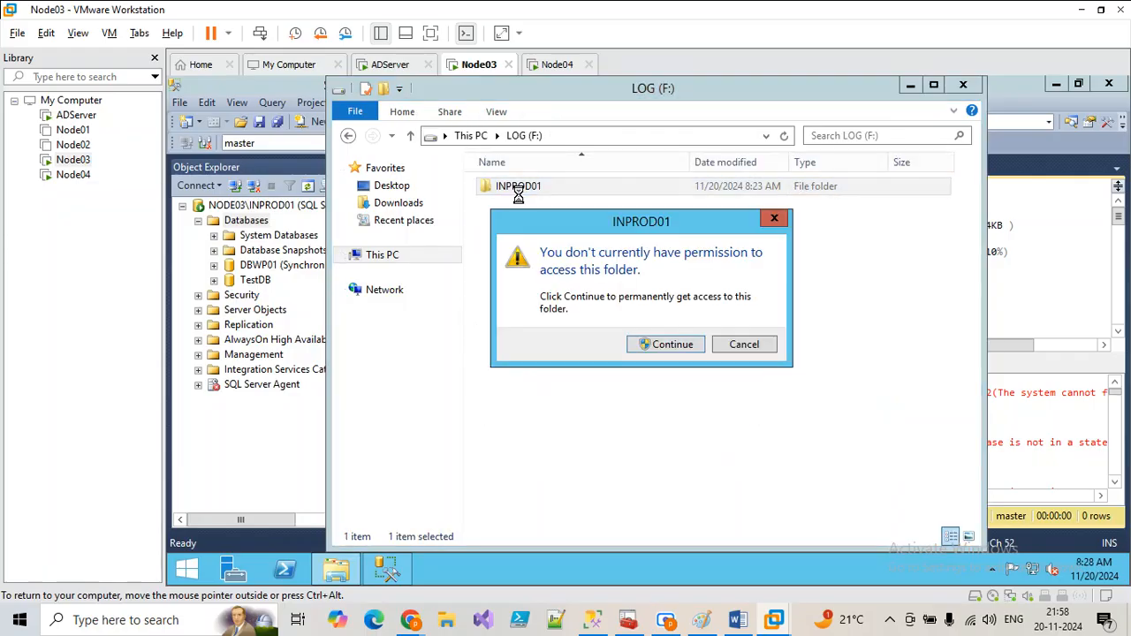
left_click(657, 342)
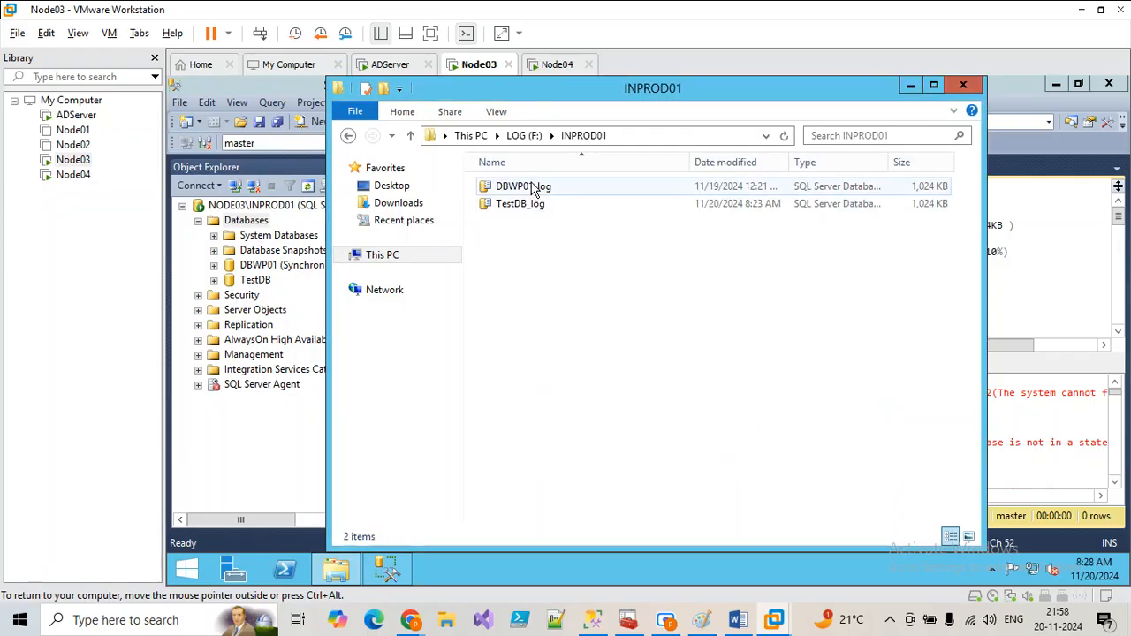
left_click(523, 135)
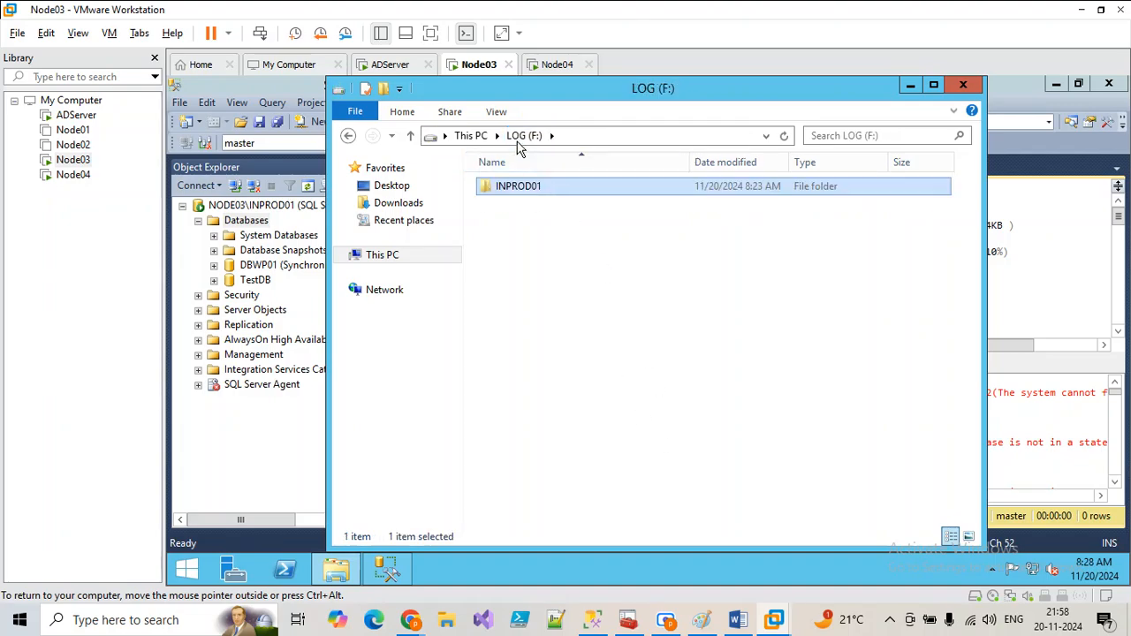
Paste the Test folder from INPROD01 on BACKUP (H:) into INPROD01 on DATA (E:), and return to the TestDB2 script
left_click(471, 135)
double_click(749, 457)
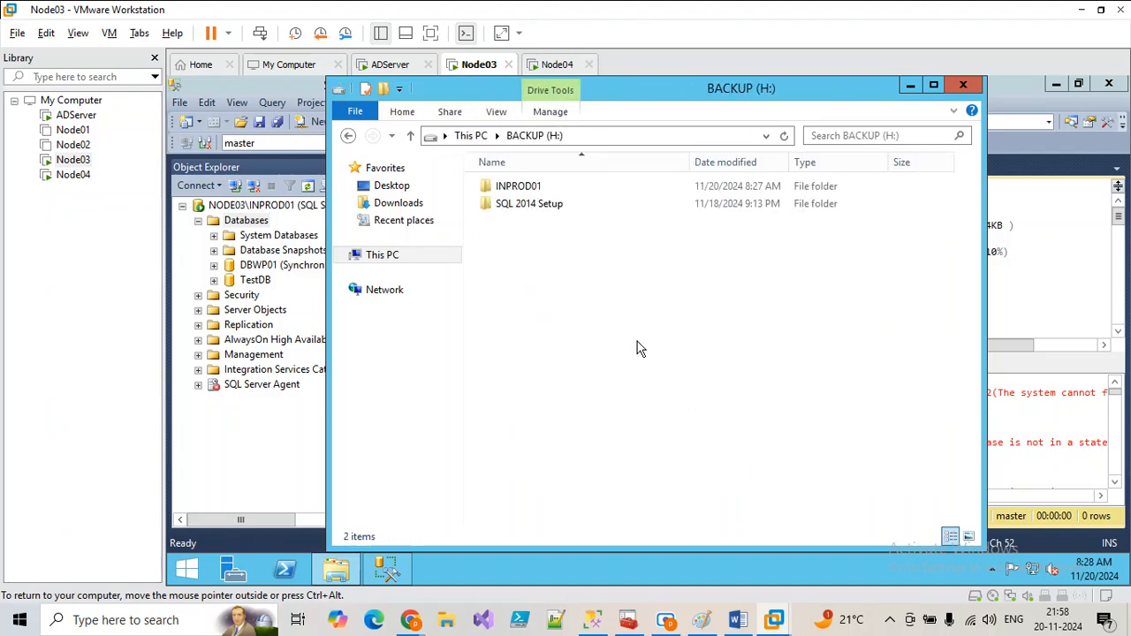
double_click(526, 189)
left_click(520, 190)
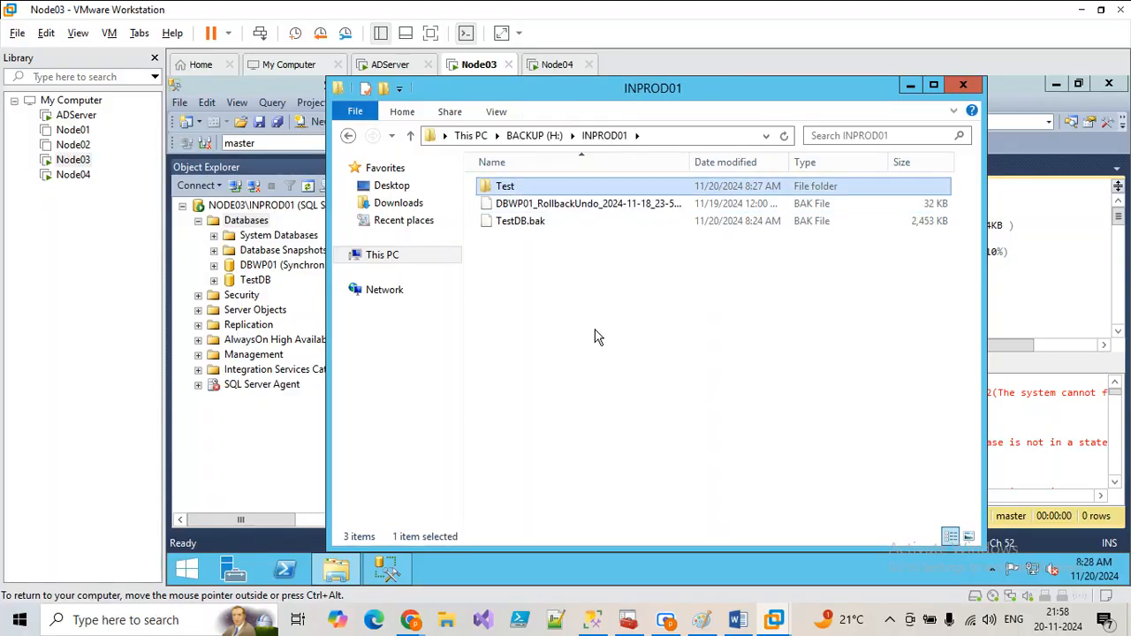
left_click(534, 136)
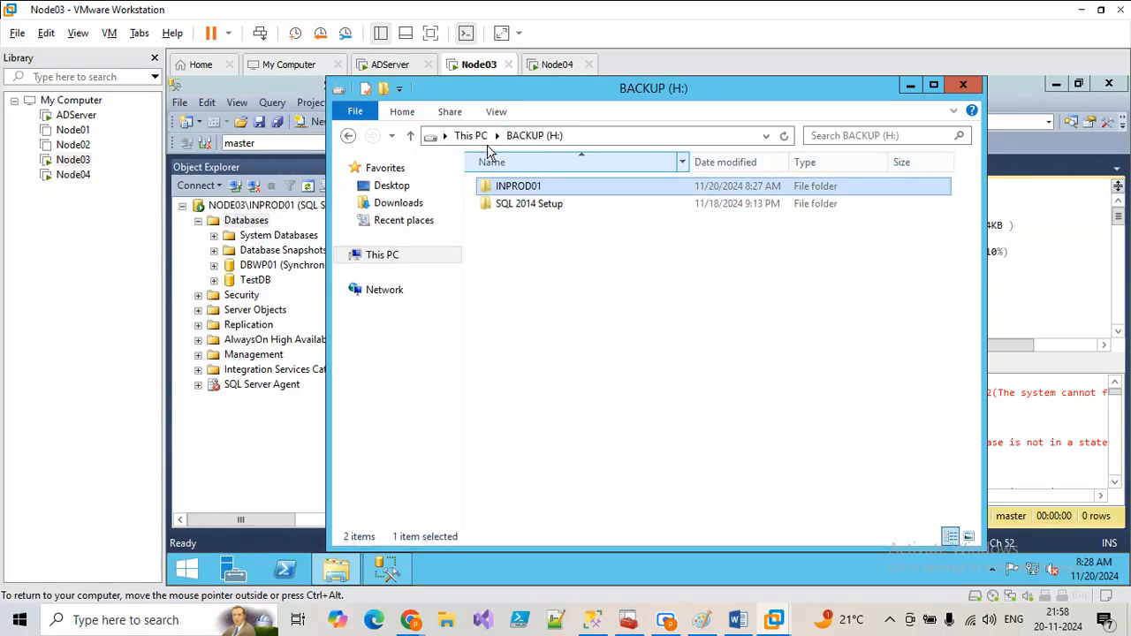
left_click(470, 135)
double_click(590, 396)
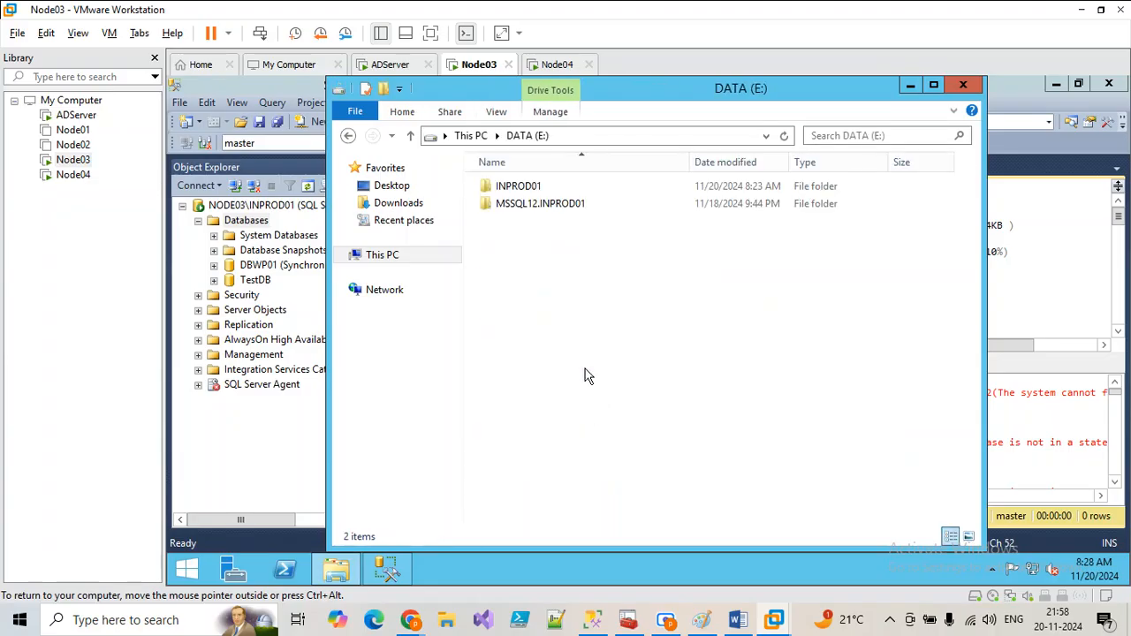
double_click(517, 187)
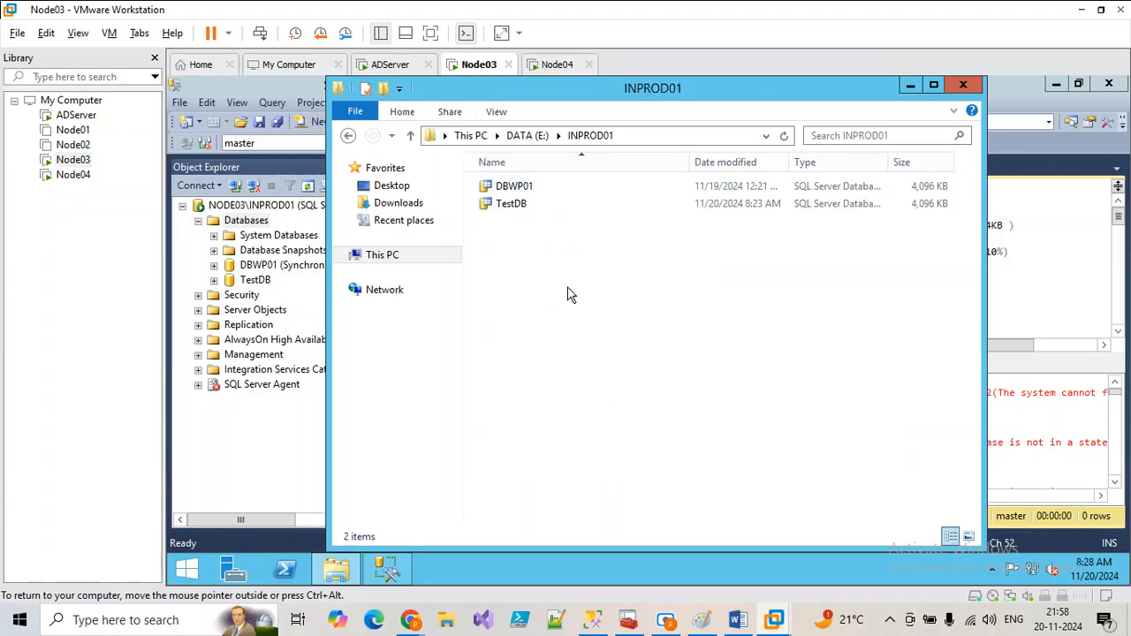
key("ctrl+v")
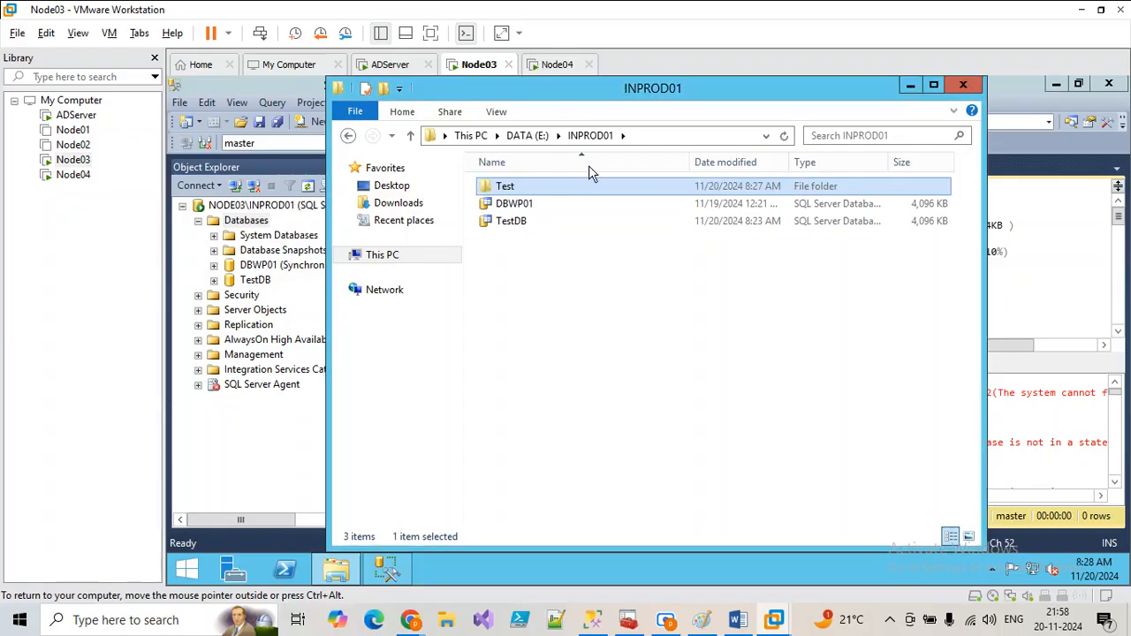
left_click(909, 86)
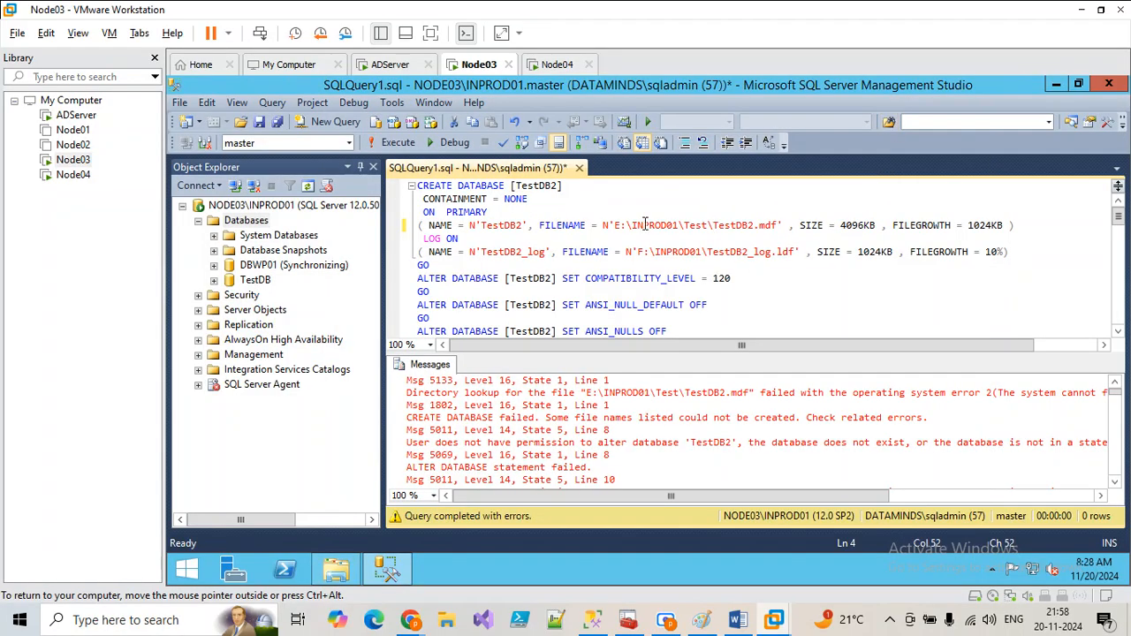
Execute the CREATE DATABASE script for TestDB2 and refresh the Databases list on NODE03\INPROD01
left_click(397, 142)
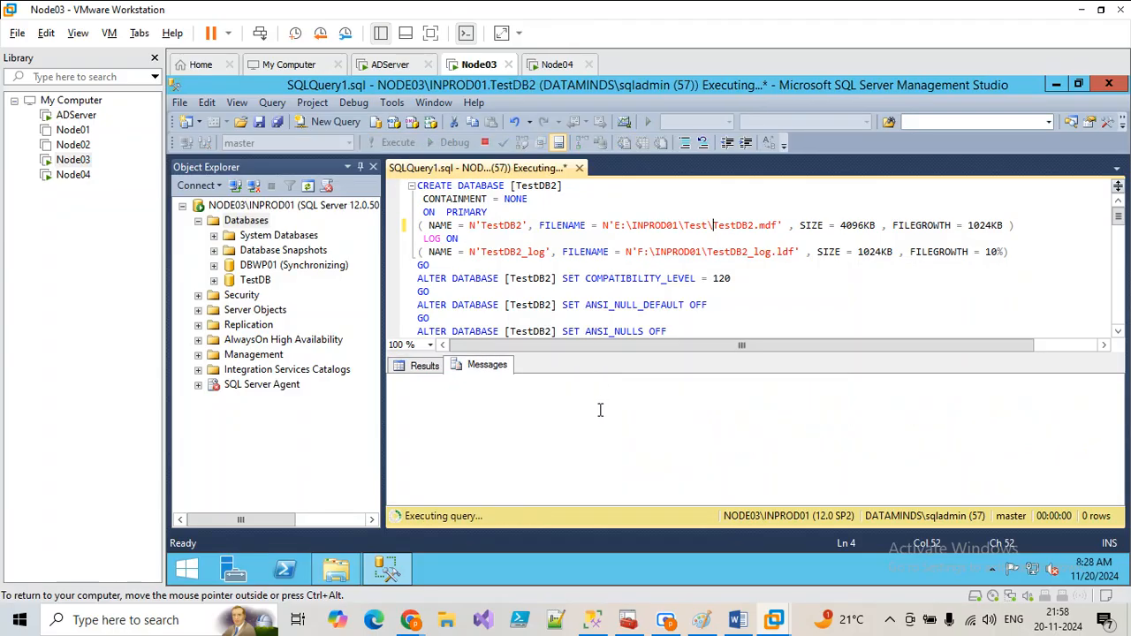
left_click(245, 220)
left_click(306, 187)
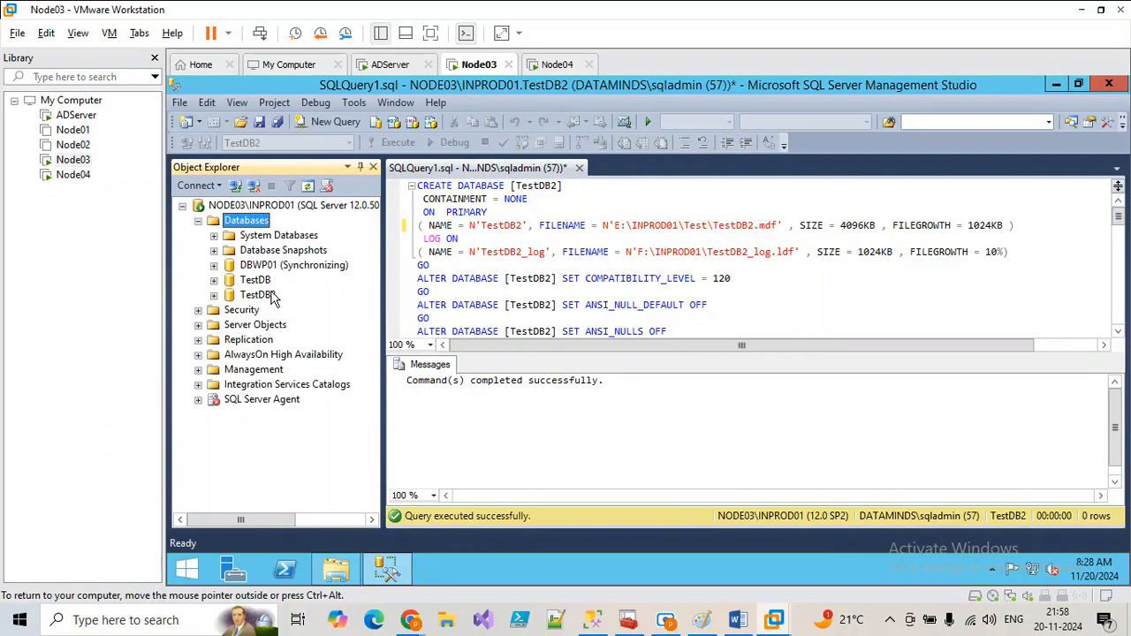
Take a full backup of TestDB2 to H:\INPROD01\TestDB2.bak
right_click(272, 298)
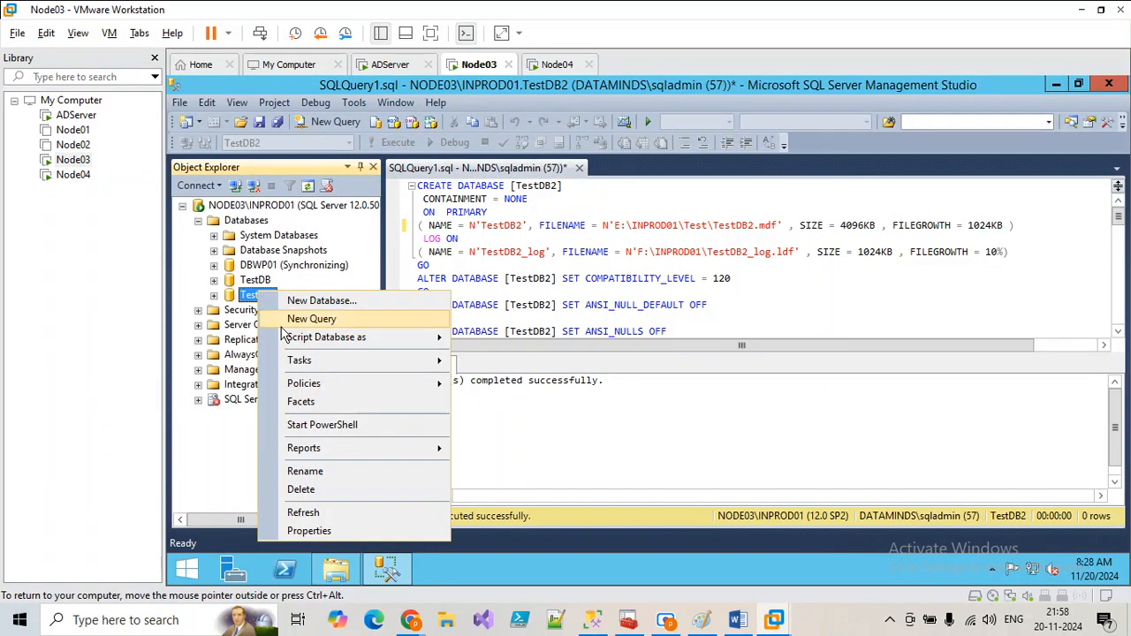
mouse_move(353, 363)
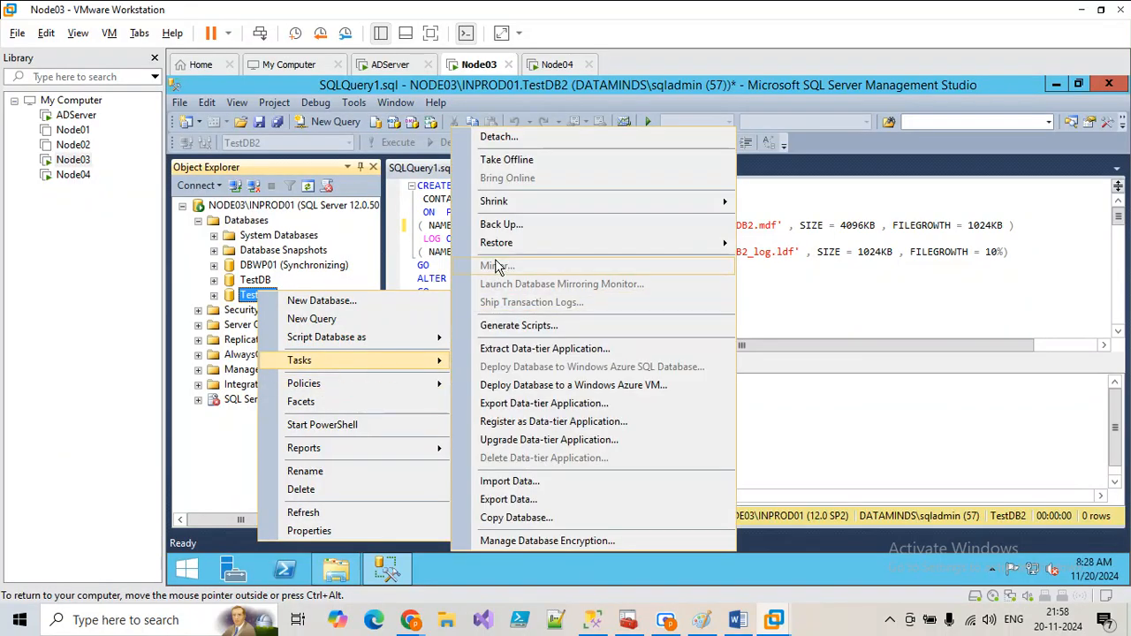
left_click(500, 225)
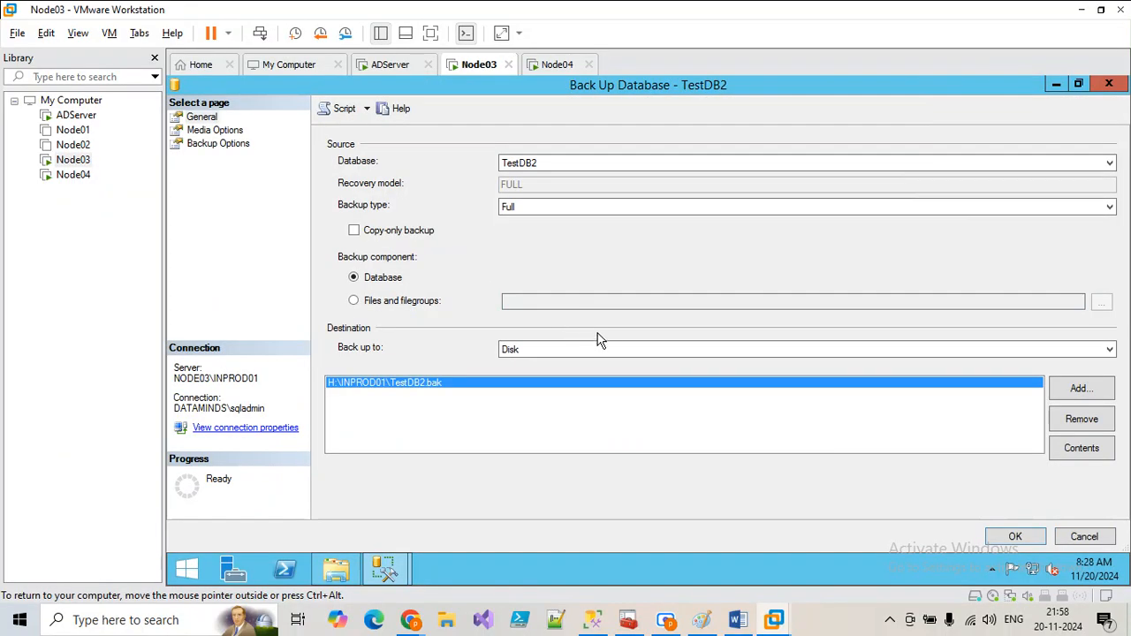
left_click(998, 540)
left_click(839, 350)
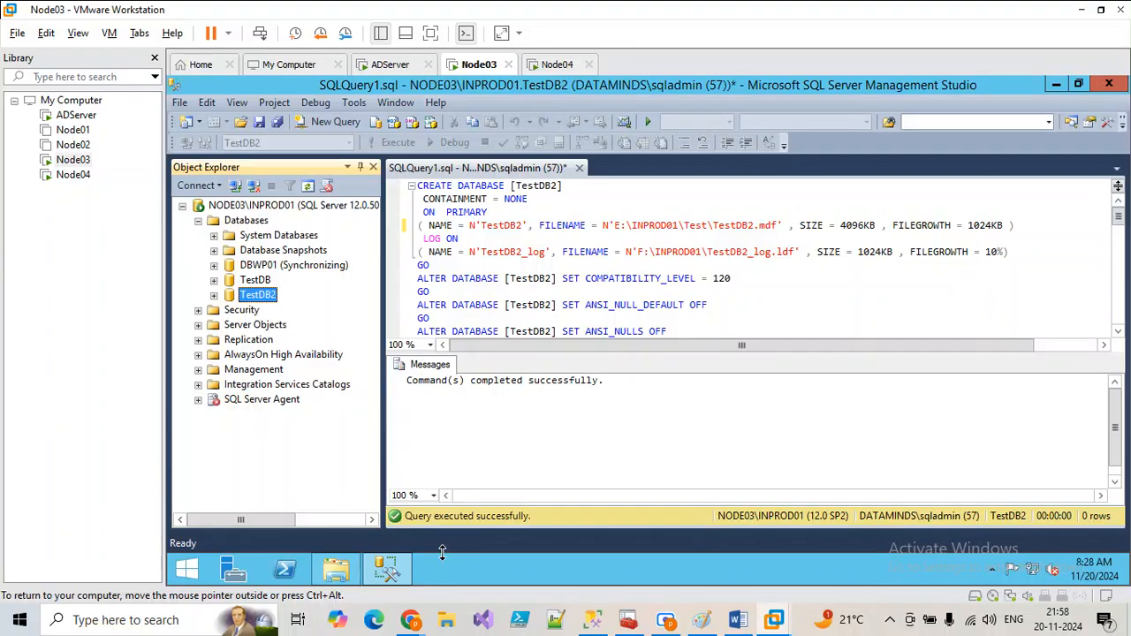
Open INPROD01 on Node03's BACKUP (H:) drive in File Explorer and select TestDB2.bak for copying
left_click(336, 570)
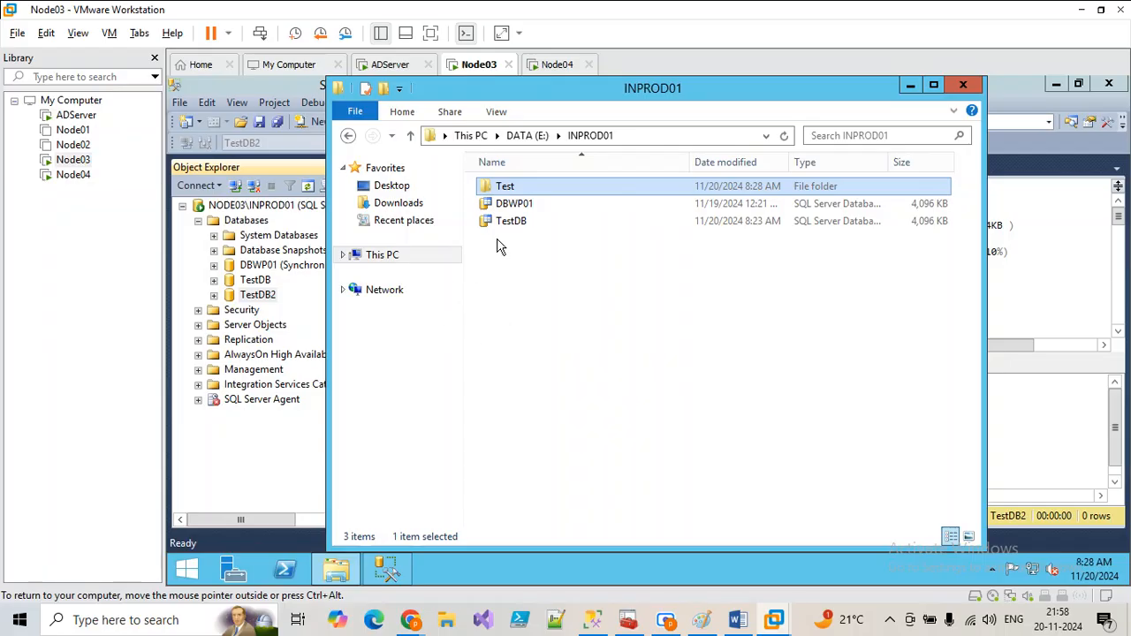
left_click(453, 270)
double_click(770, 459)
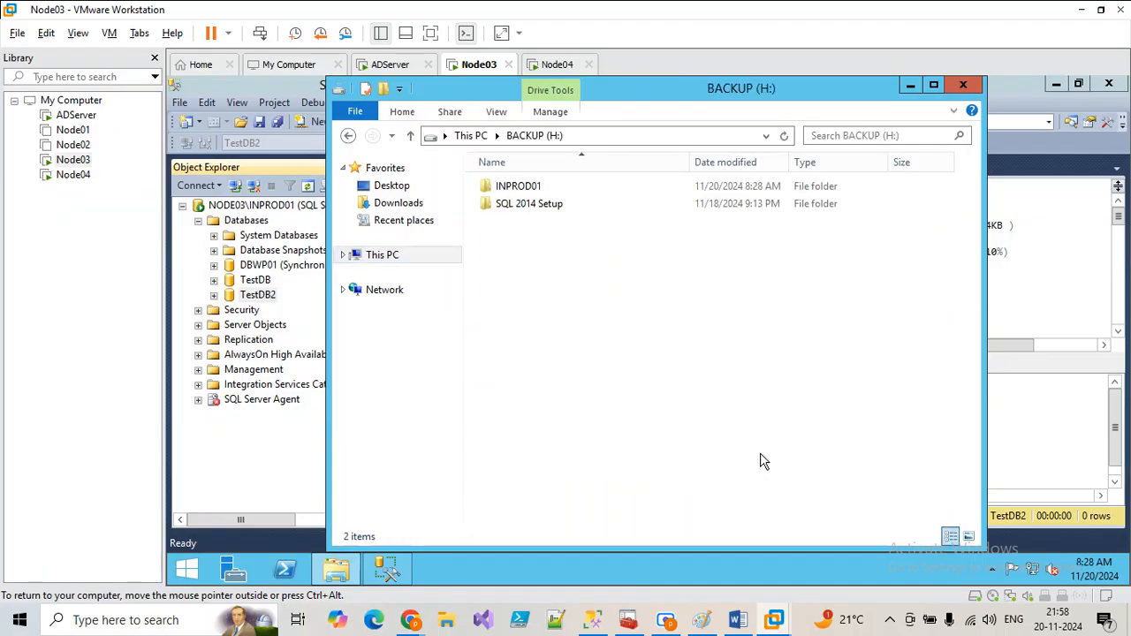
double_click(522, 187)
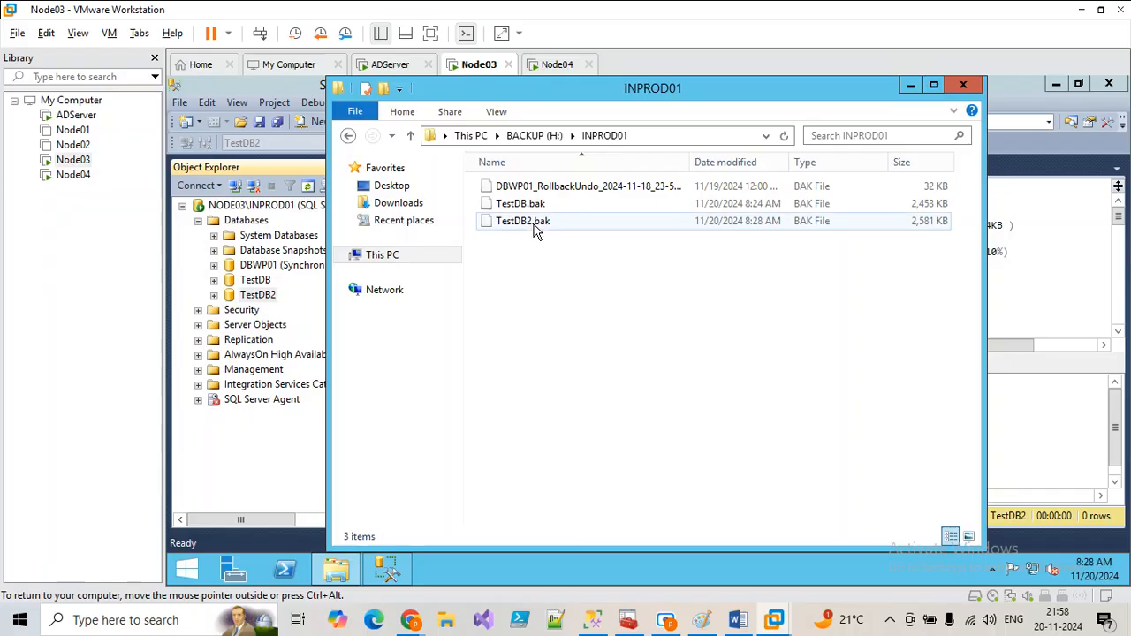
left_click(533, 222)
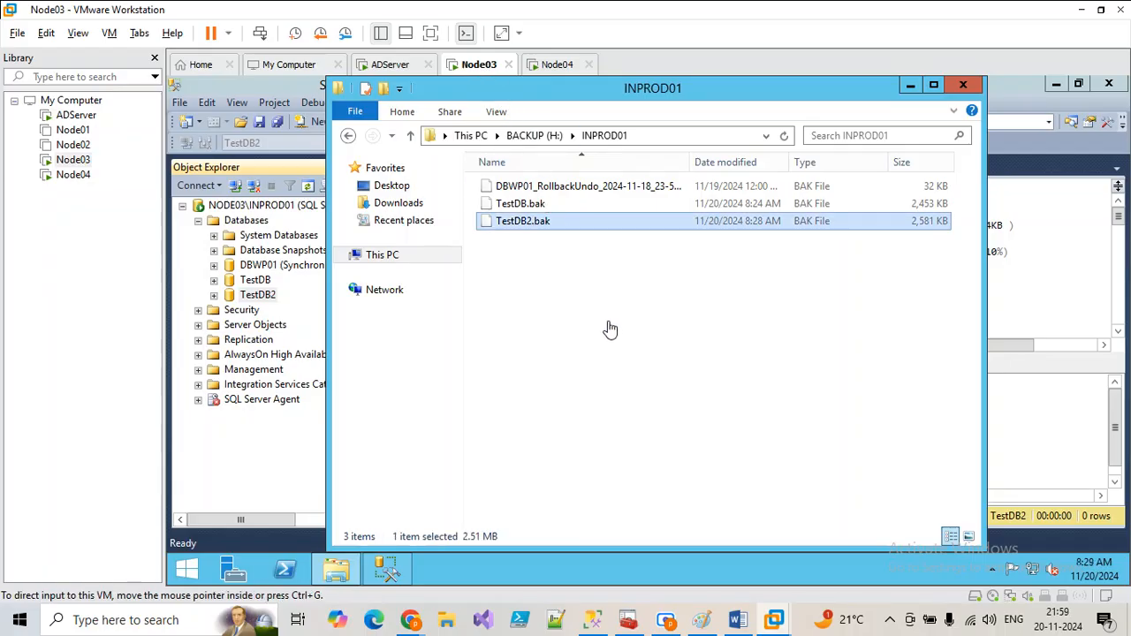
On Node04, open INPROD01 on the Backup (H:) drive and paste the clipboard file, replacing the existing TestDB.bak
left_click(557, 64)
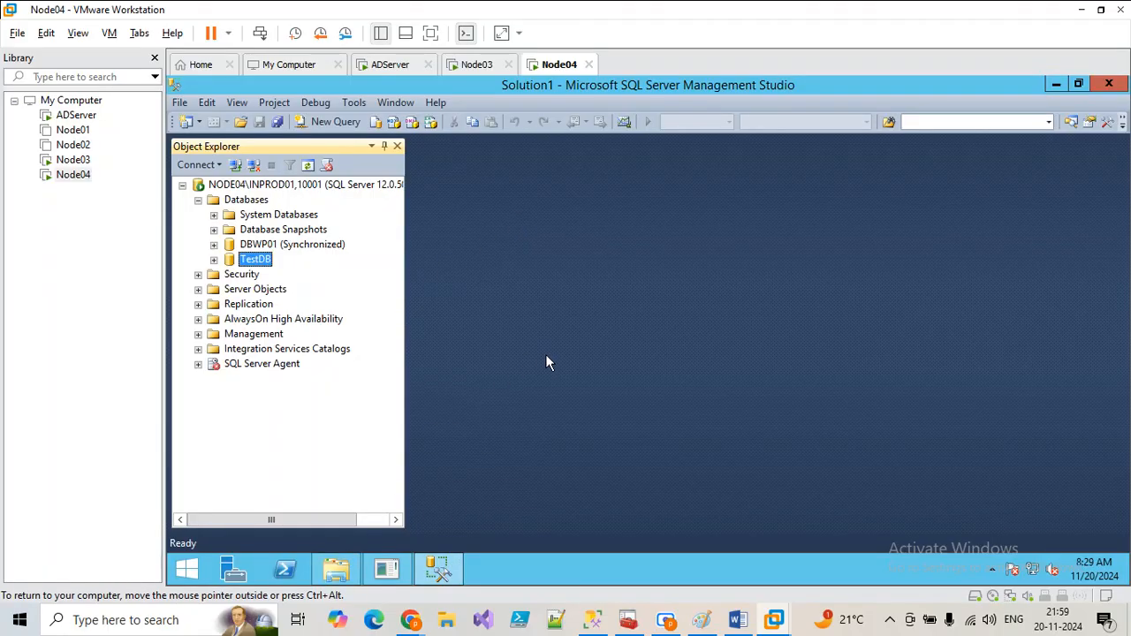
left_click(338, 571)
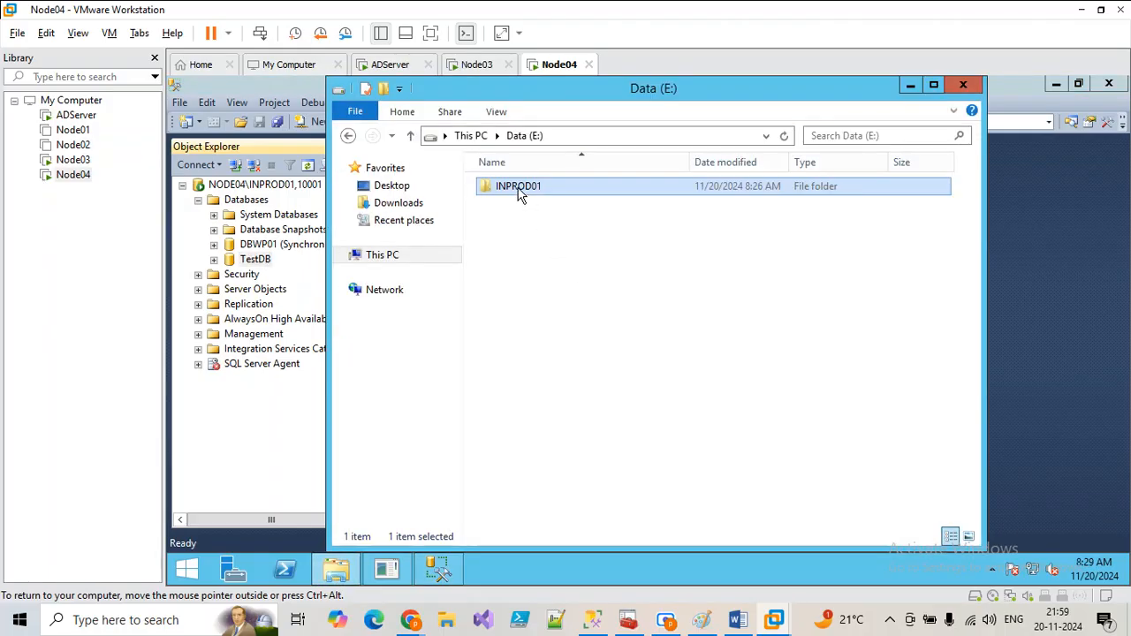
double_click(519, 192)
left_click(380, 254)
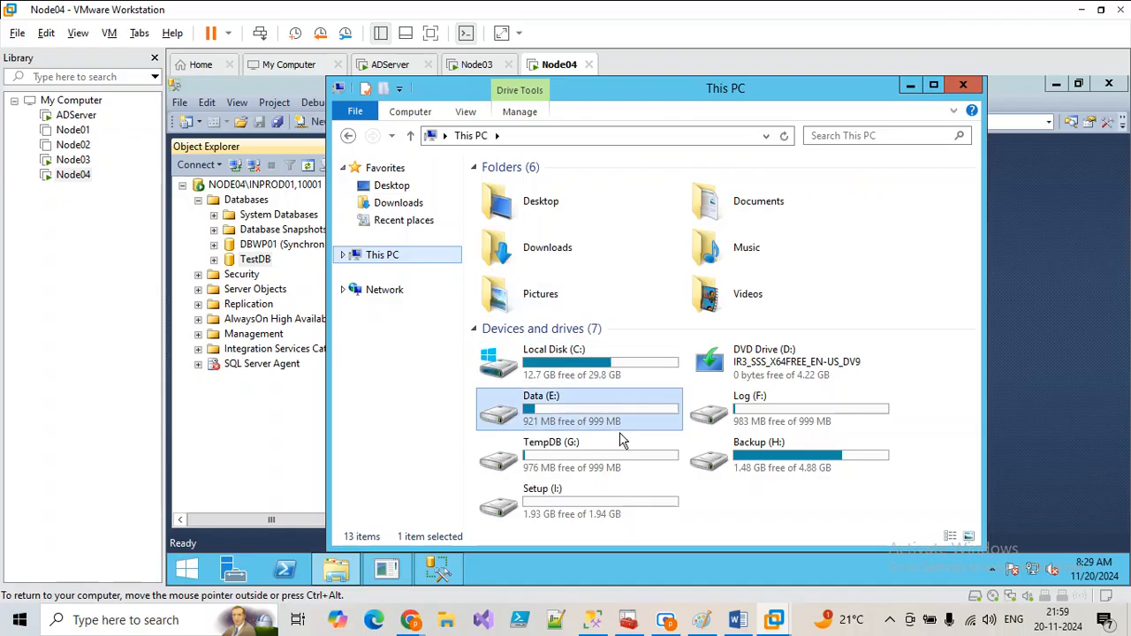
double_click(731, 455)
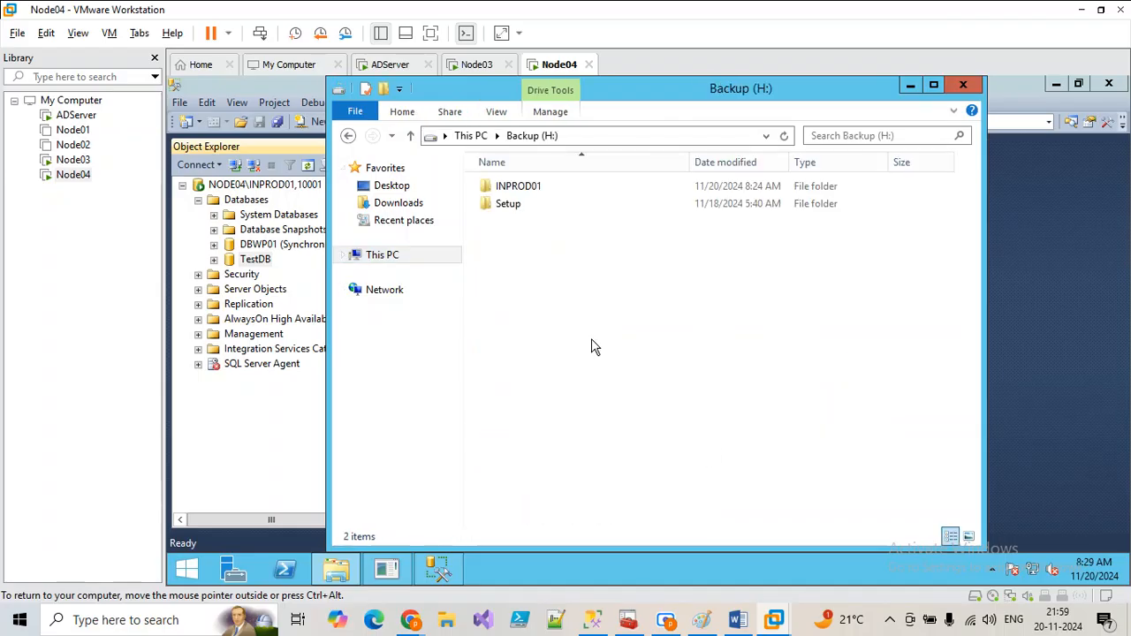
double_click(517, 187)
key("ctrl+v")
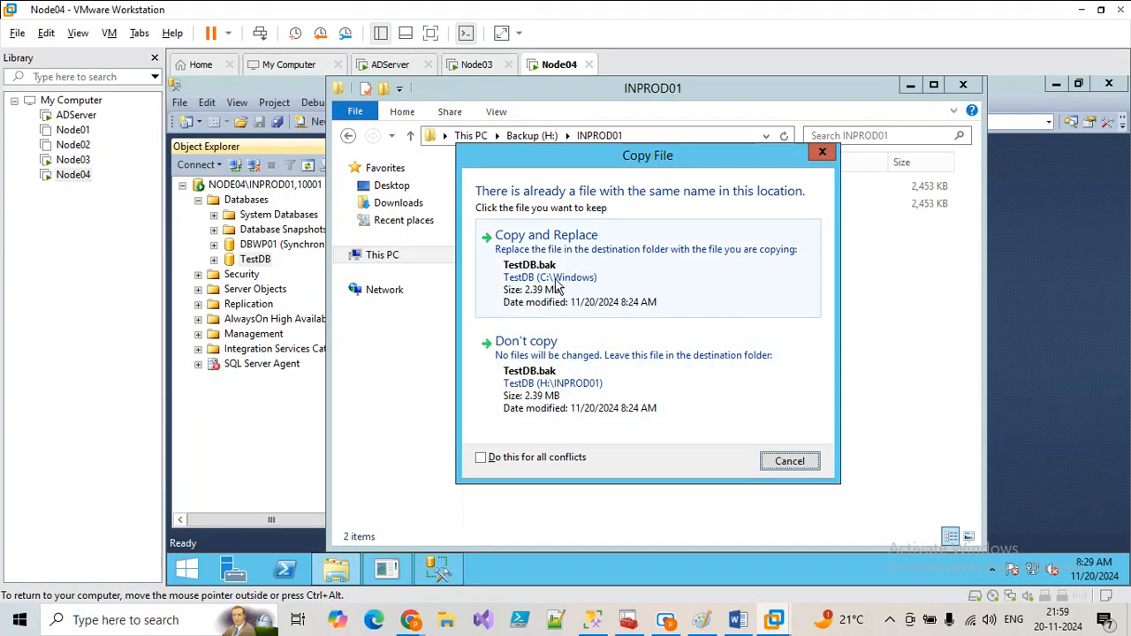
left_click(557, 288)
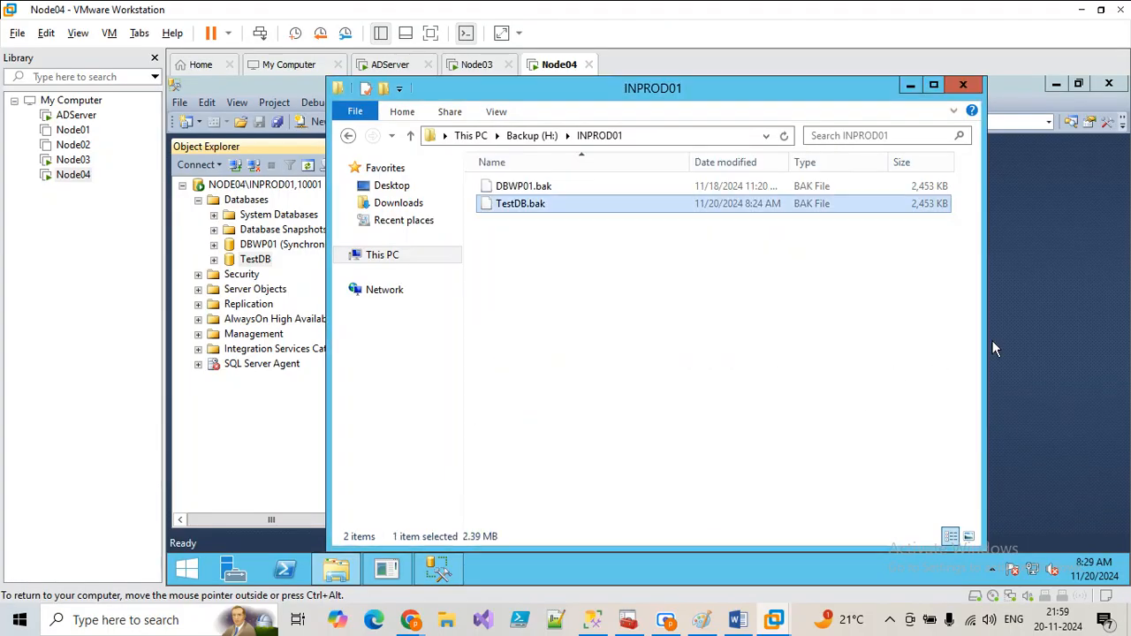
Copy TestDB2.bak from Node03's H:\INPROD01 and paste it into H:\INPROD01 on Node04
left_click(478, 69)
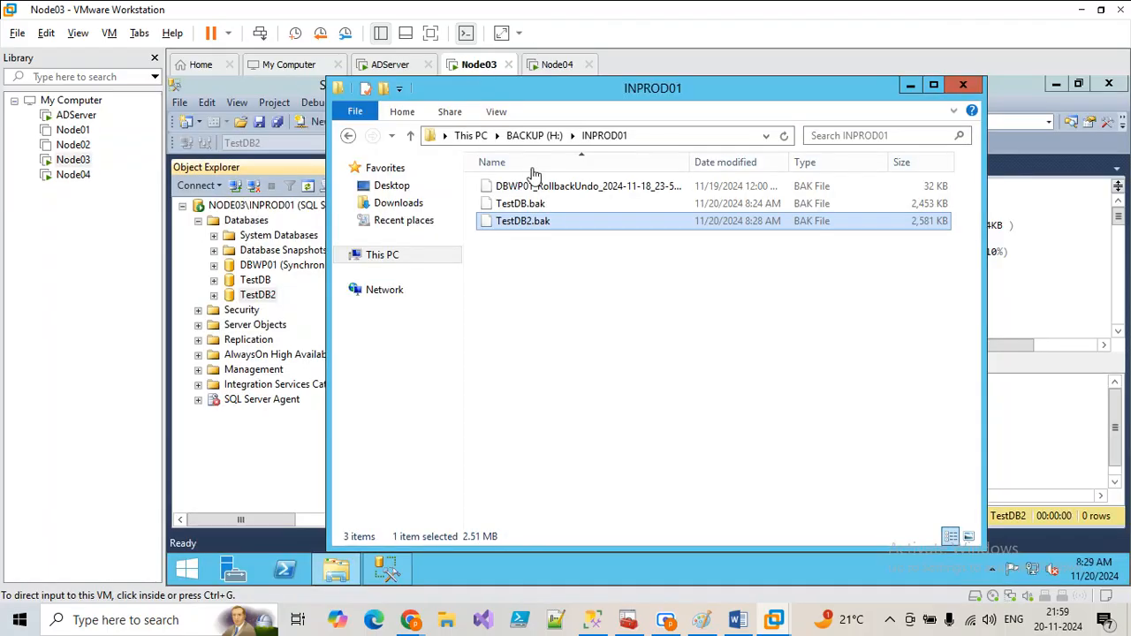
right_click(552, 220)
left_click(590, 315)
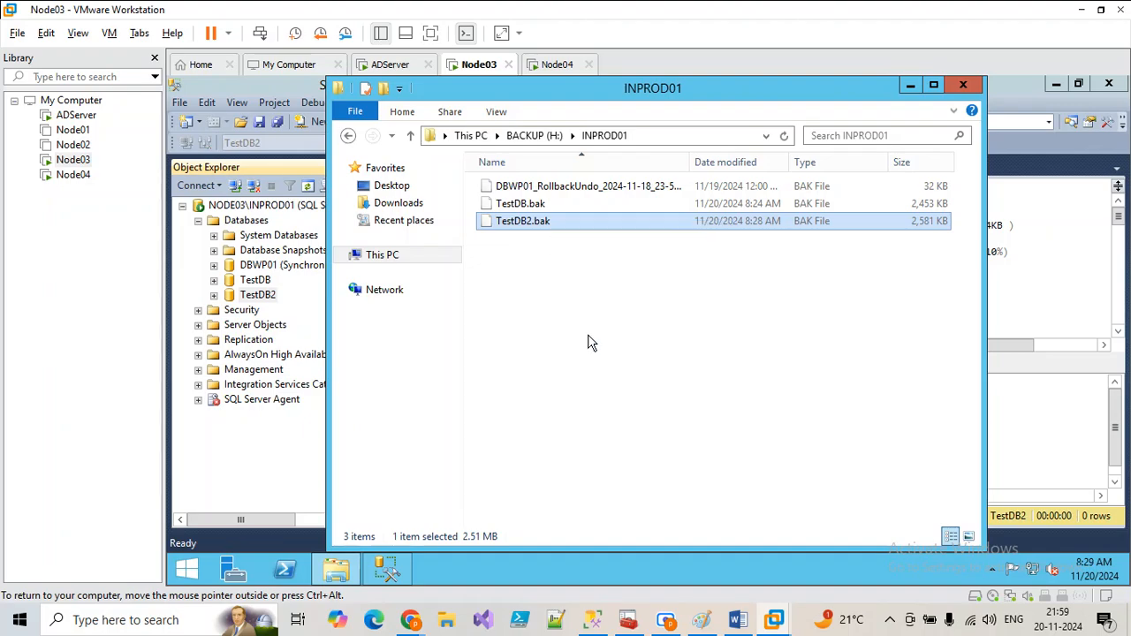
left_click(557, 65)
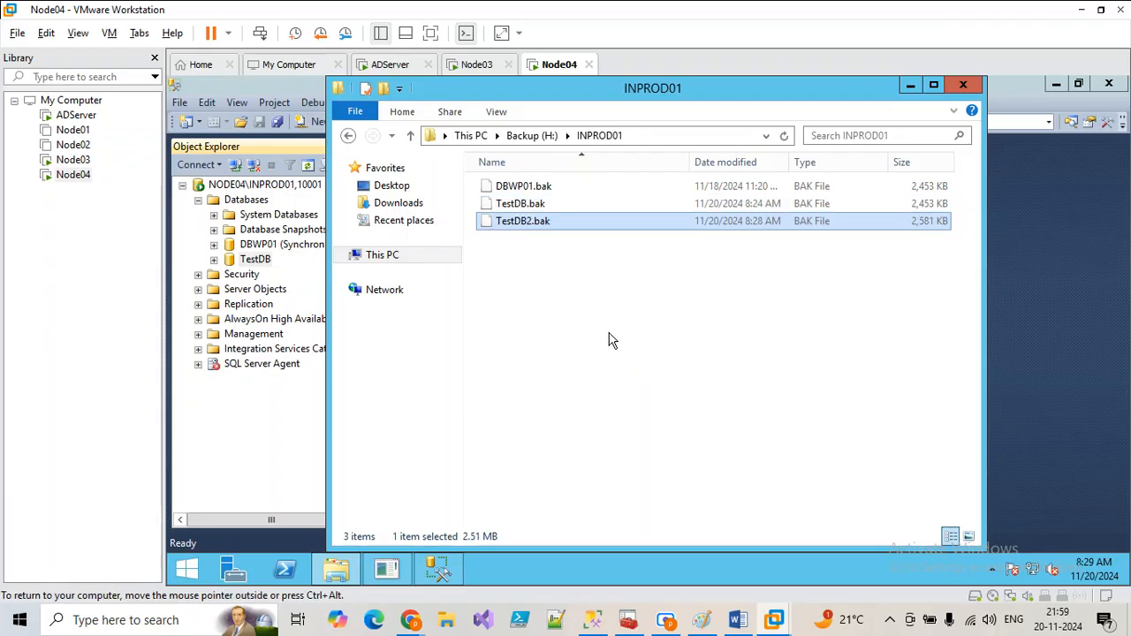
Check the existing data files in INPROD01 on Node04's Data (E:) drive
left_click(261, 460)
right_click(232, 199)
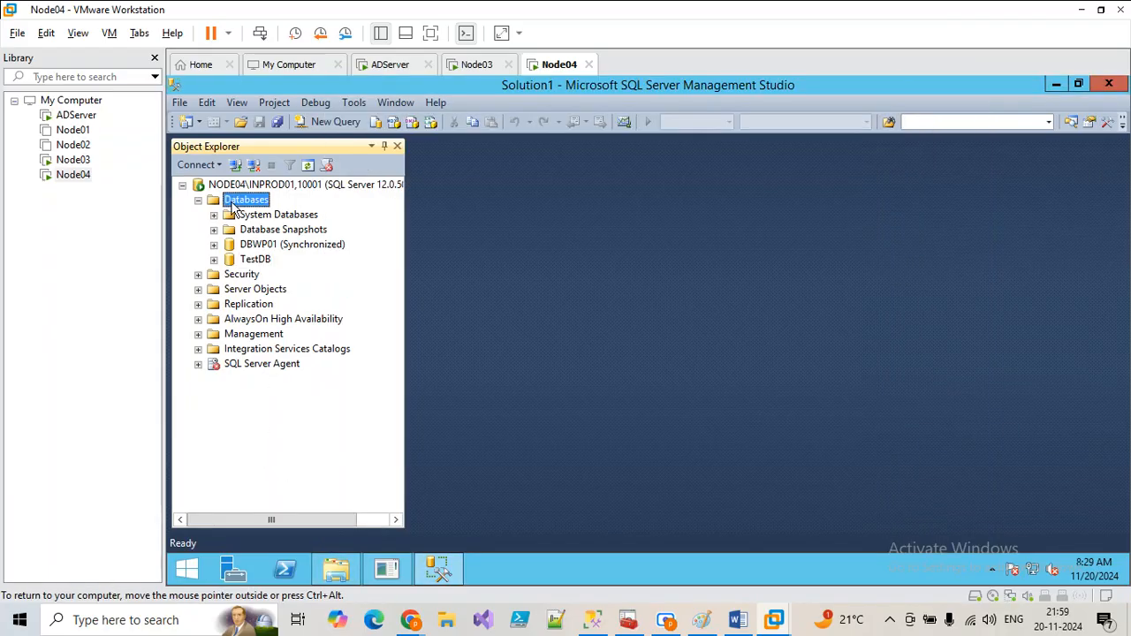
left_click(336, 568)
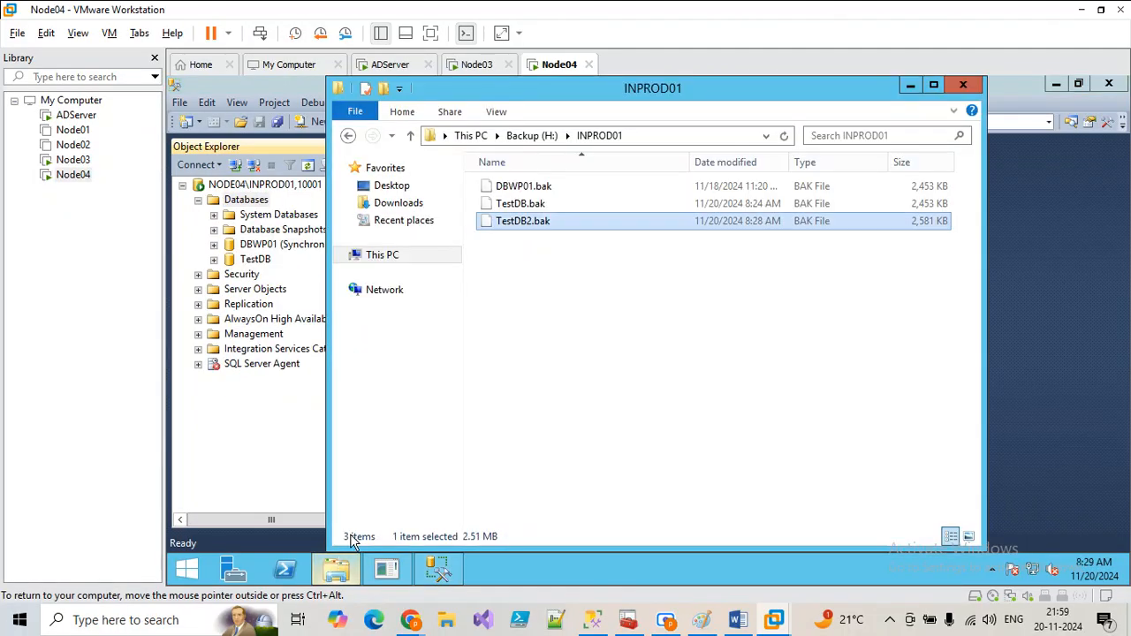
left_click(384, 255)
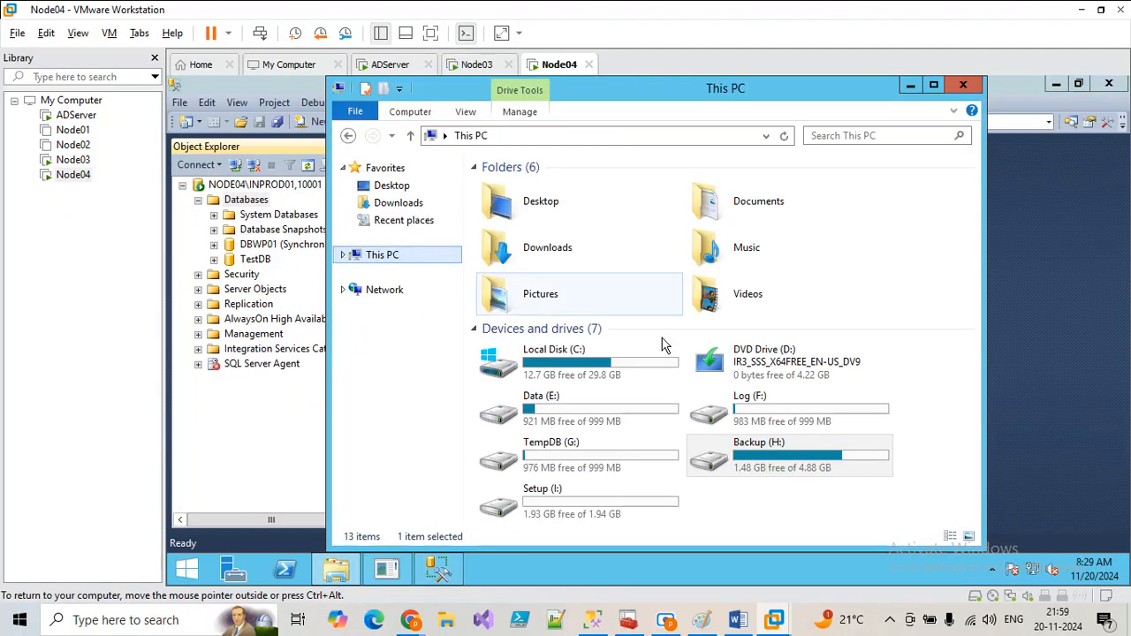
double_click(618, 415)
double_click(524, 188)
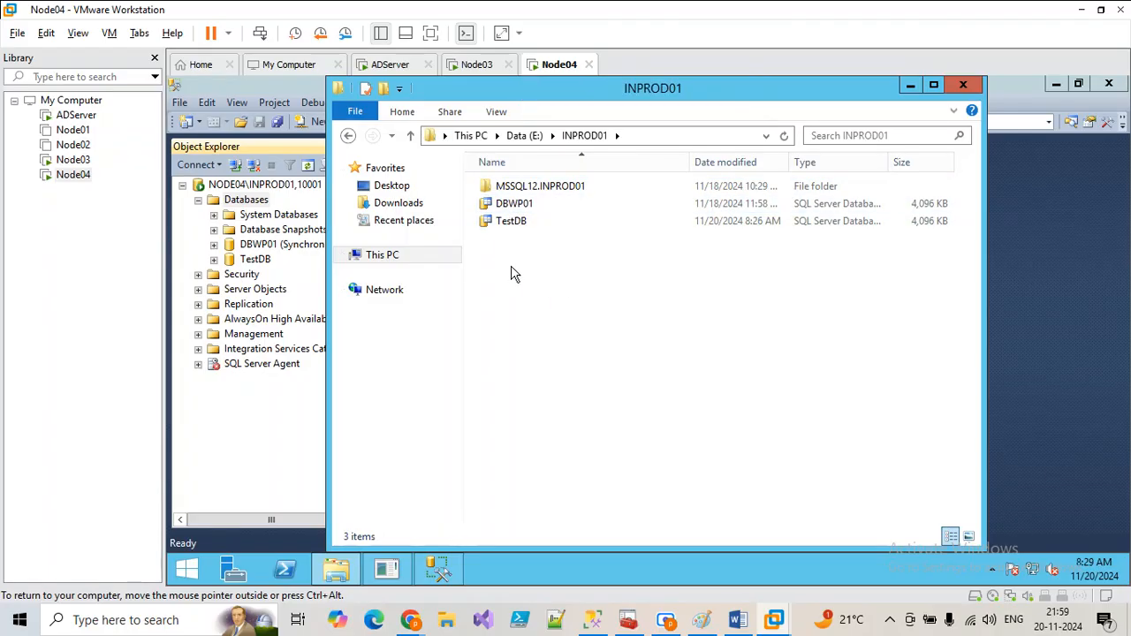
Start a database restore on NODE04\INPROD01 with H:\INPROD01\TestDB2.bak as the source device
right_click(243, 202)
left_click(297, 255)
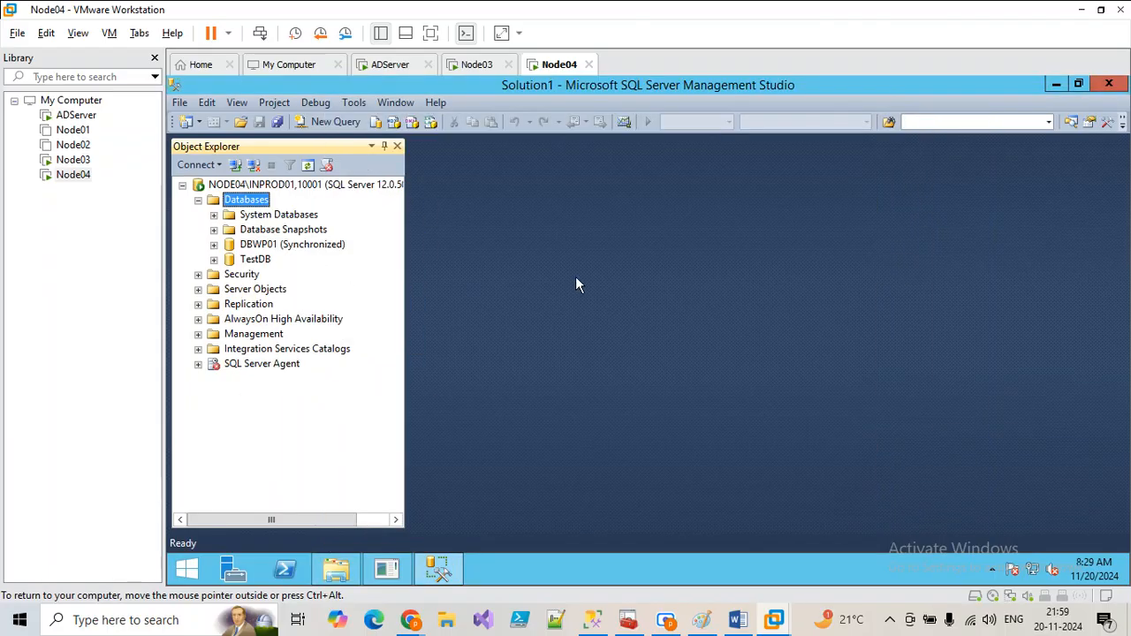
left_click(367, 207)
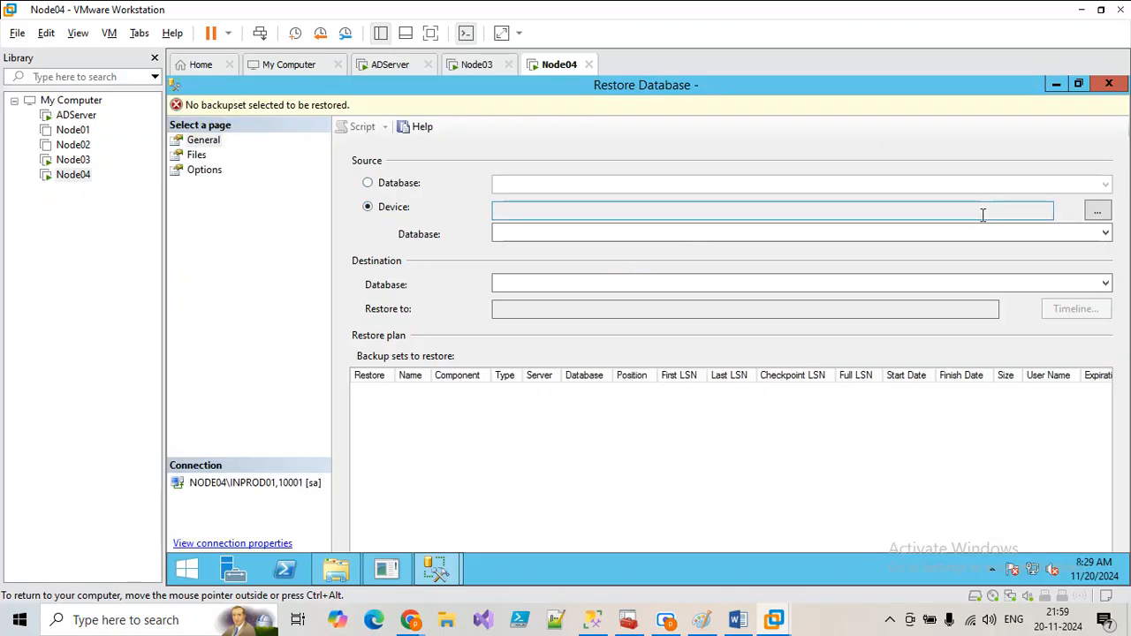
left_click(1097, 212)
left_click(795, 269)
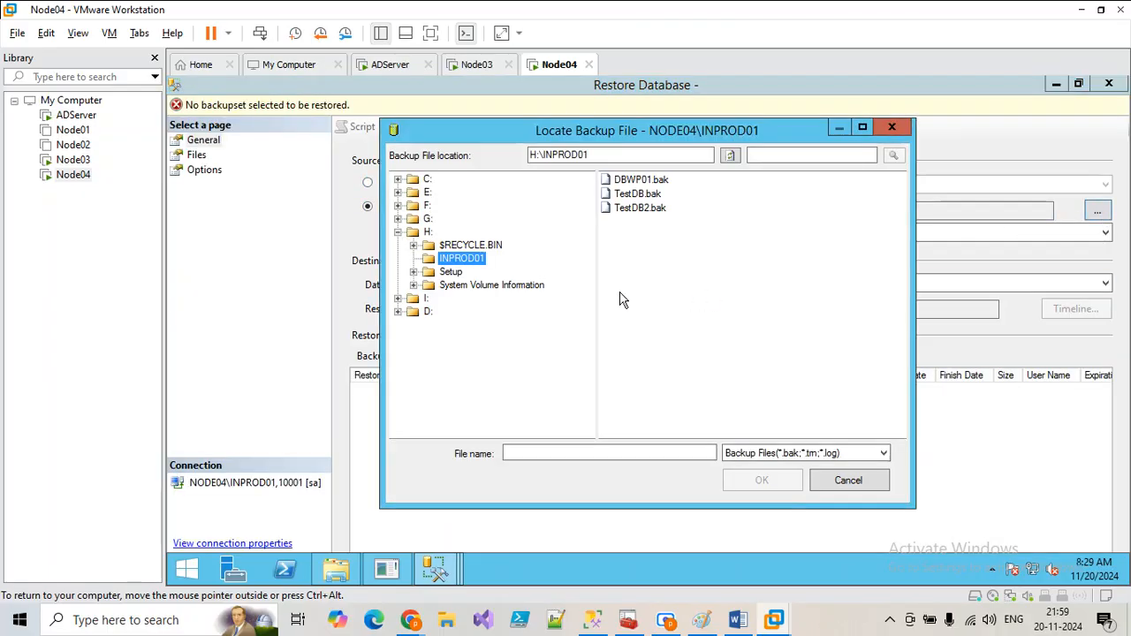
left_click(638, 208)
left_click(762, 479)
left_click(694, 436)
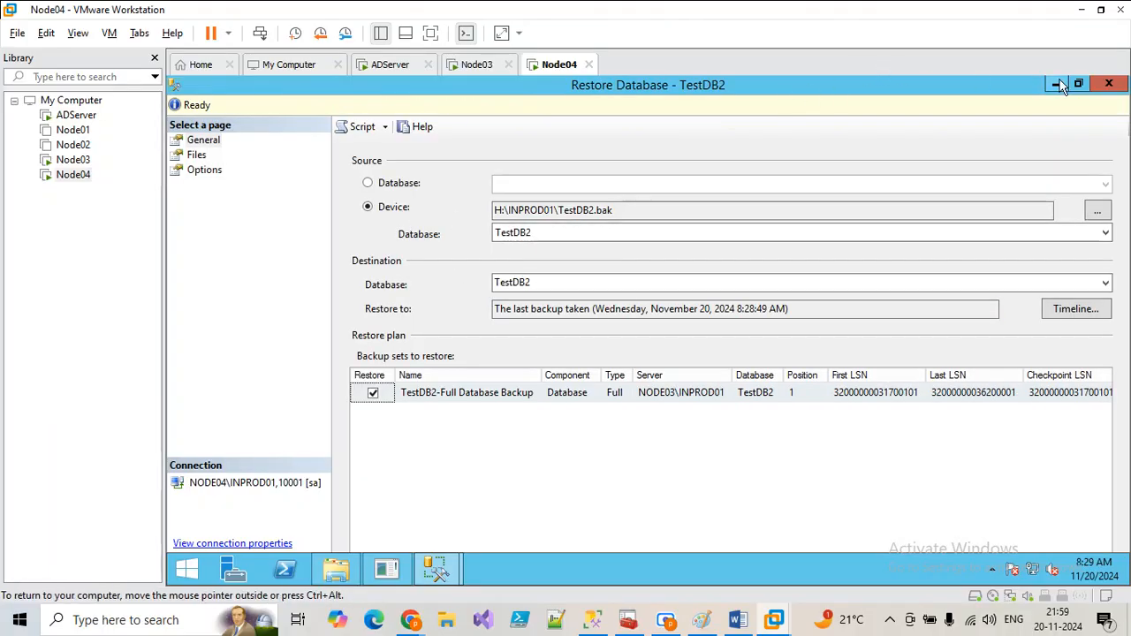
Script the TestDB2 restore to a query window, close the restore dialog and execute the script
left_click(362, 126)
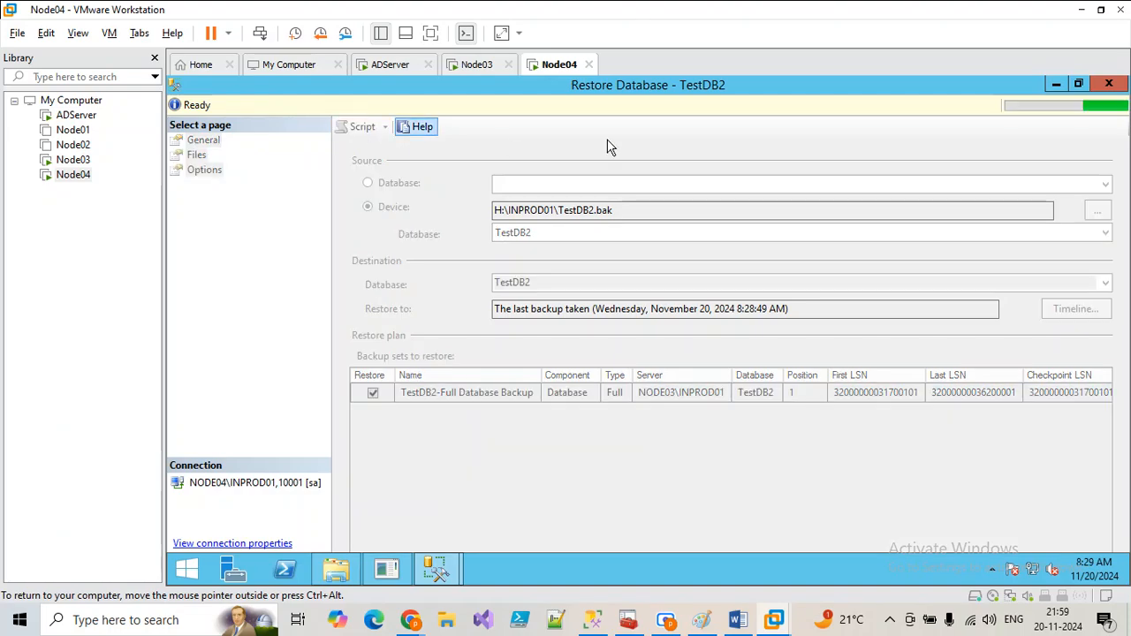
left_click(1108, 85)
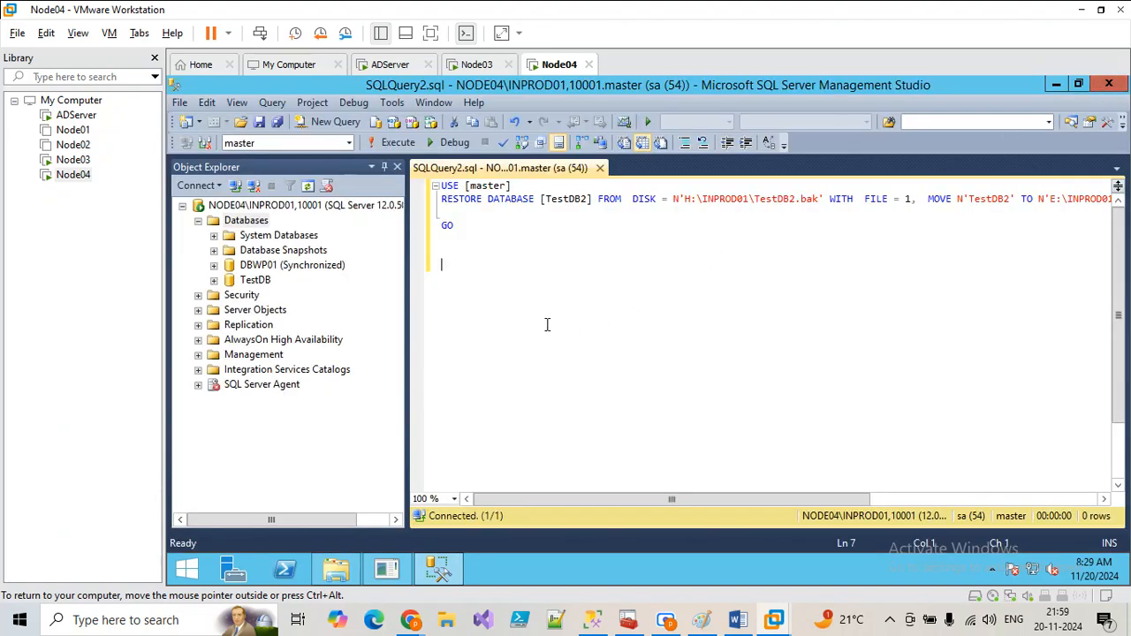
left_click(394, 145)
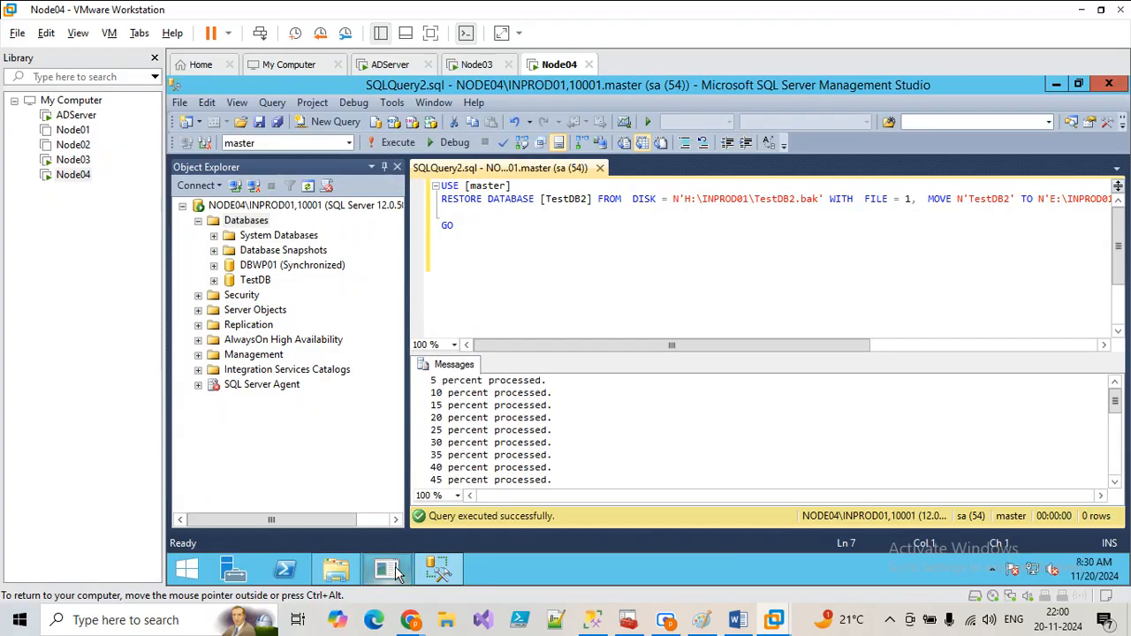
Refresh INPROD01 on Node04's Data (E:) drive, check the TestDB2 data file, and switch back to Node03
left_click(335, 573)
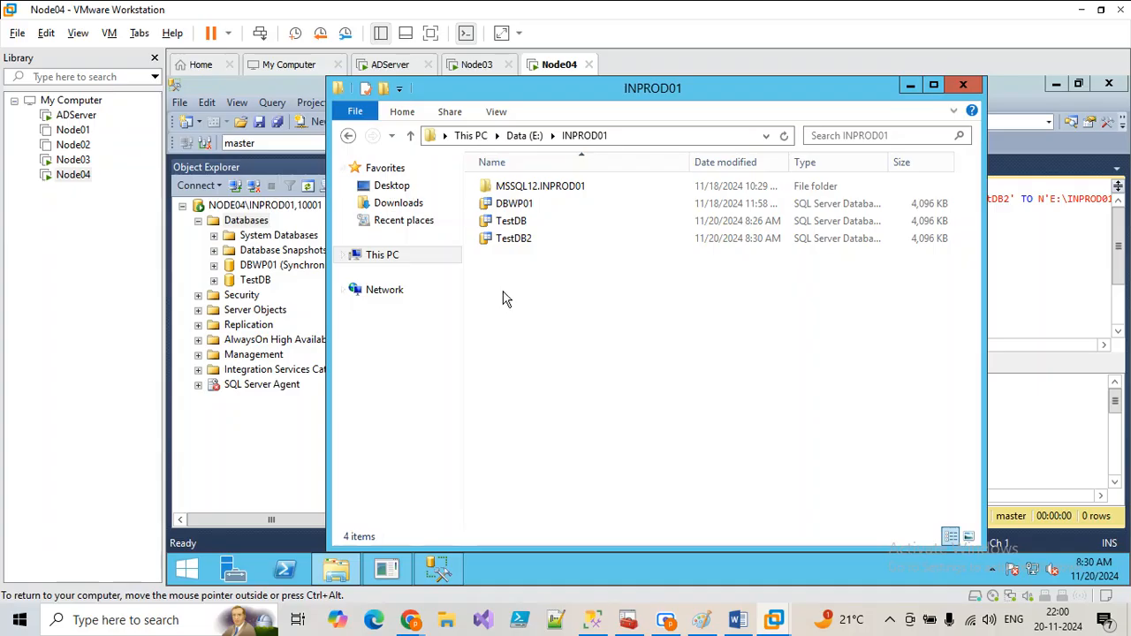
right_click(502, 294)
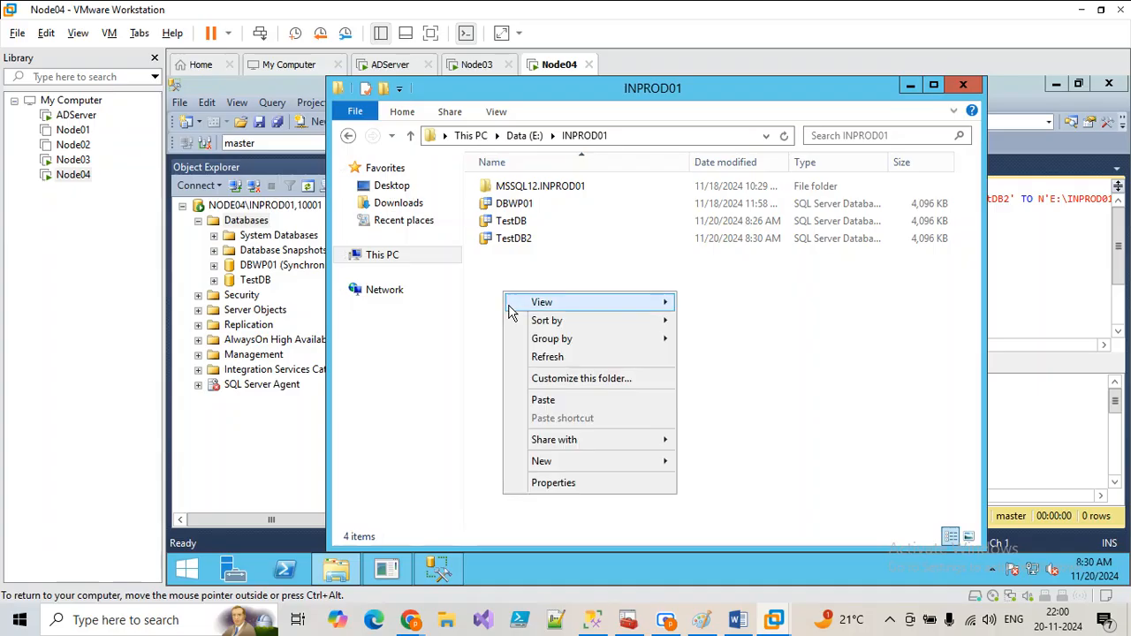
left_click(545, 357)
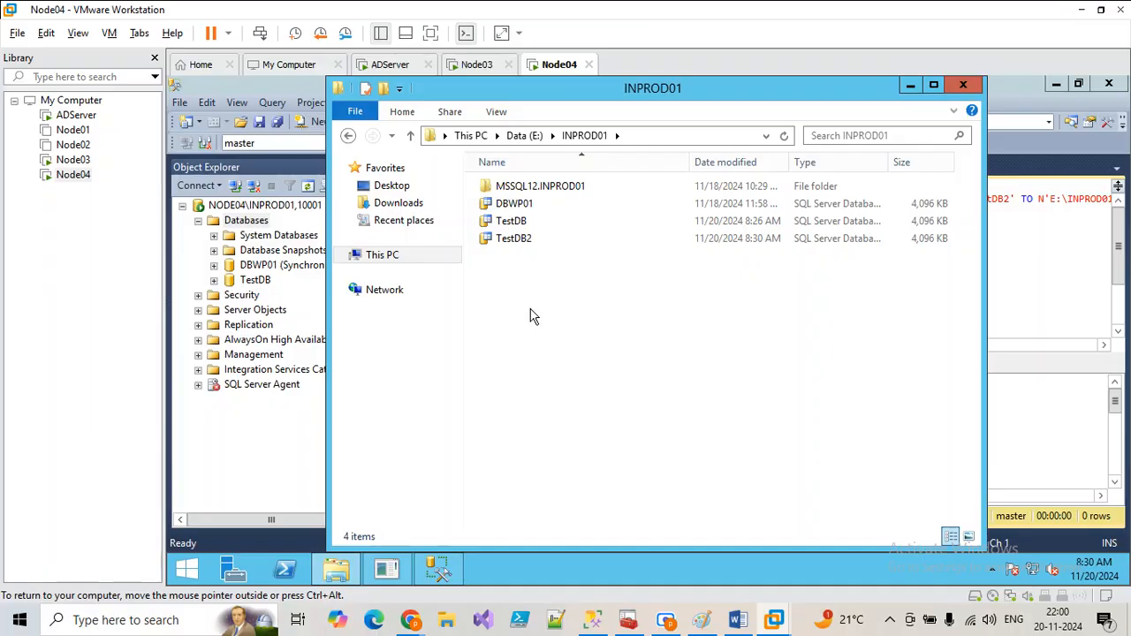
left_click(520, 246)
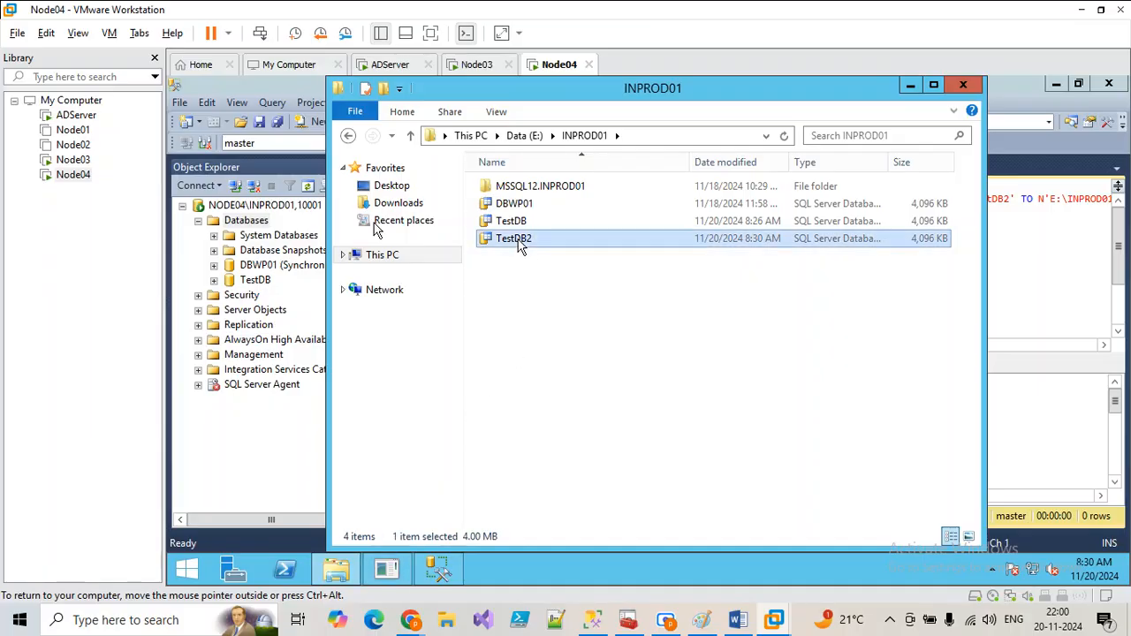
left_click(461, 69)
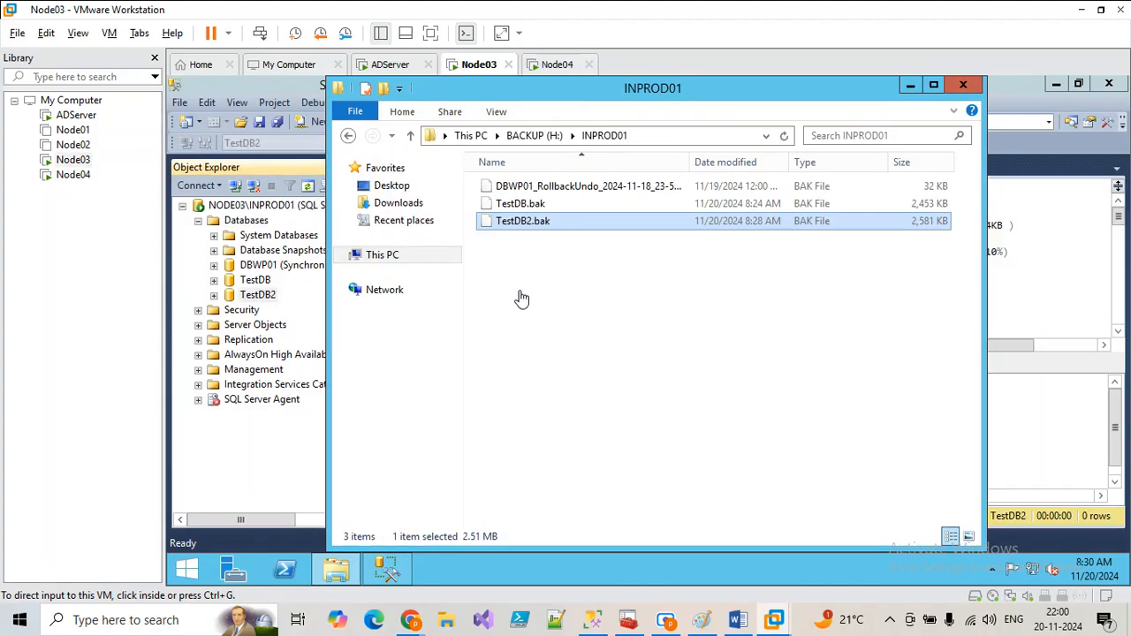
Browse to E:\INPROD01\Test on Node03 and check the source location of the TestDB2 data file
left_click(389, 257)
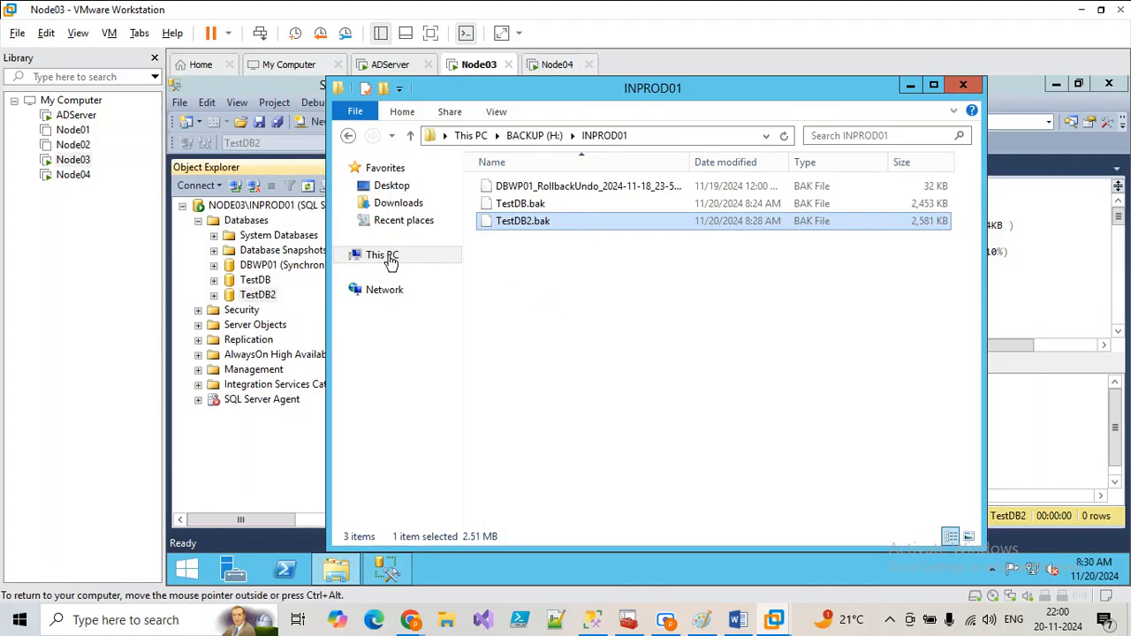
left_click(378, 258)
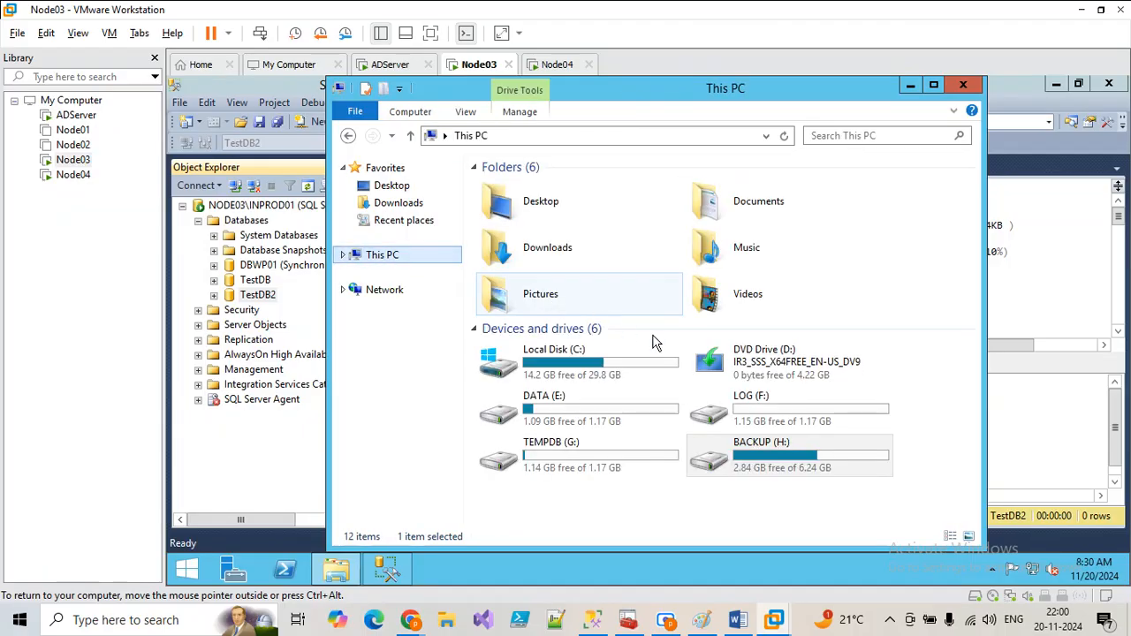
left_click(629, 408)
double_click(629, 408)
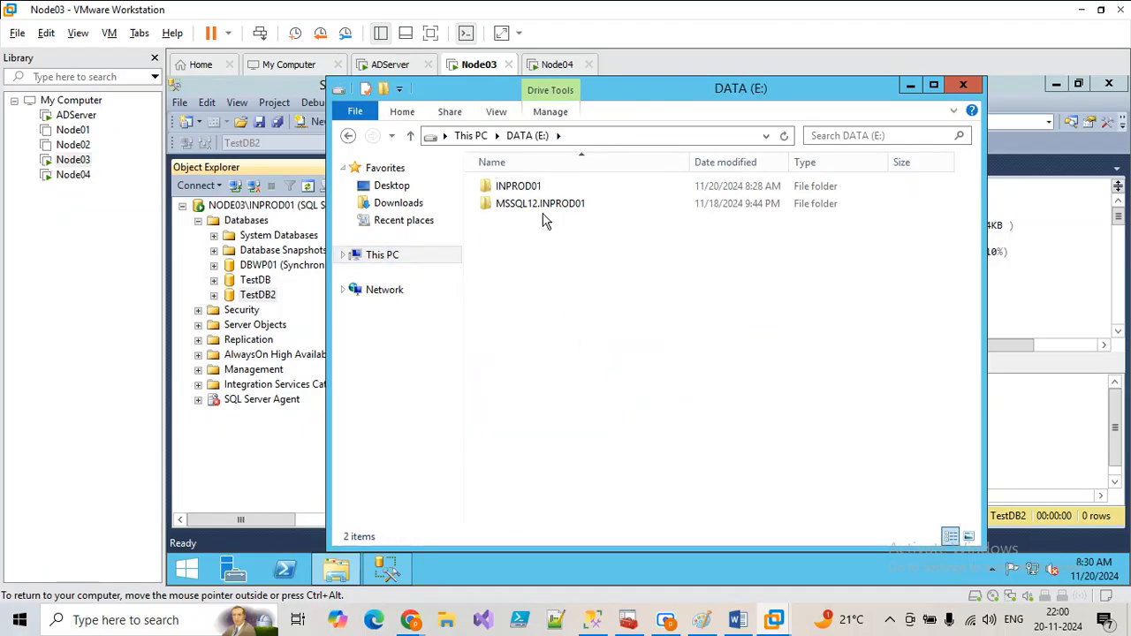
double_click(496, 188)
double_click(505, 186)
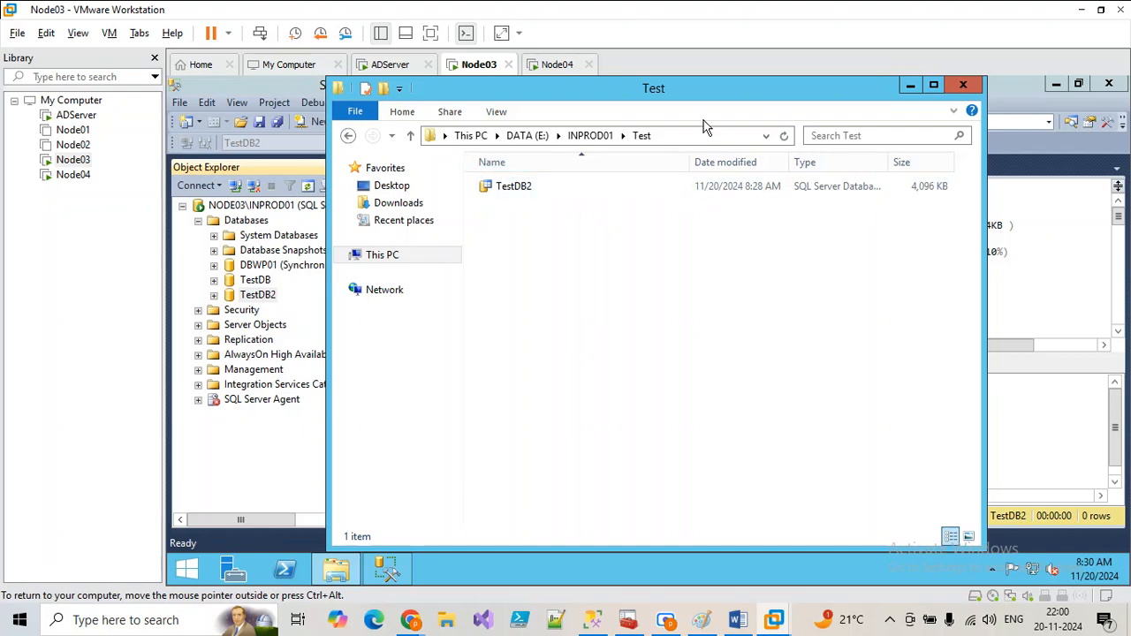
Switch to Node04, check the folder path holding the restored TestDB2 data file, and minimize the file window
left_click(542, 69)
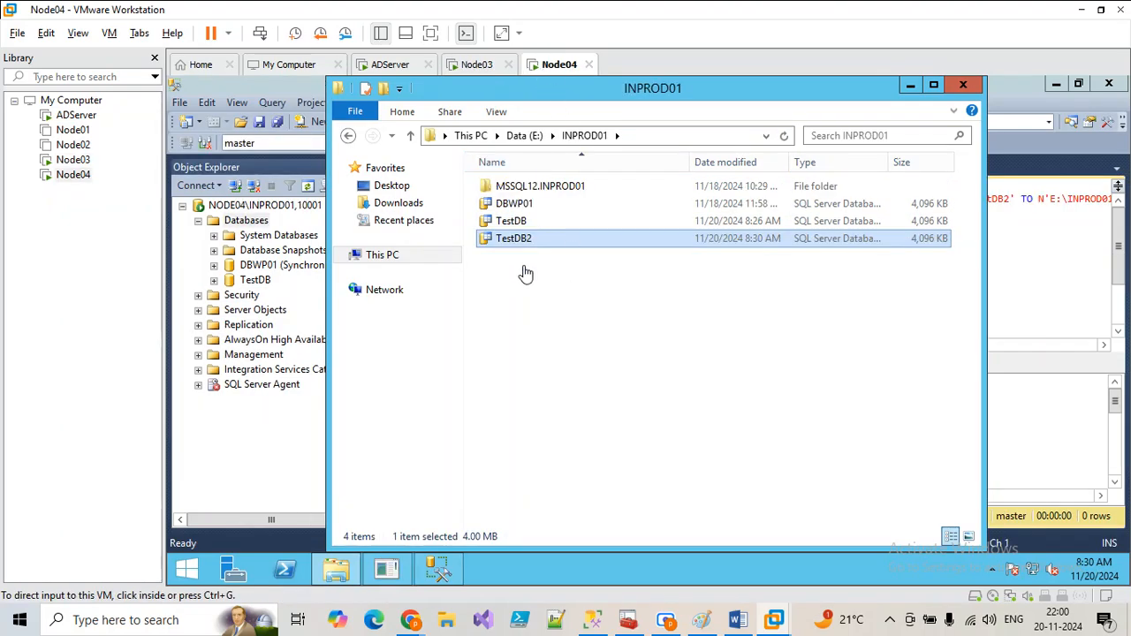
left_click(641, 141)
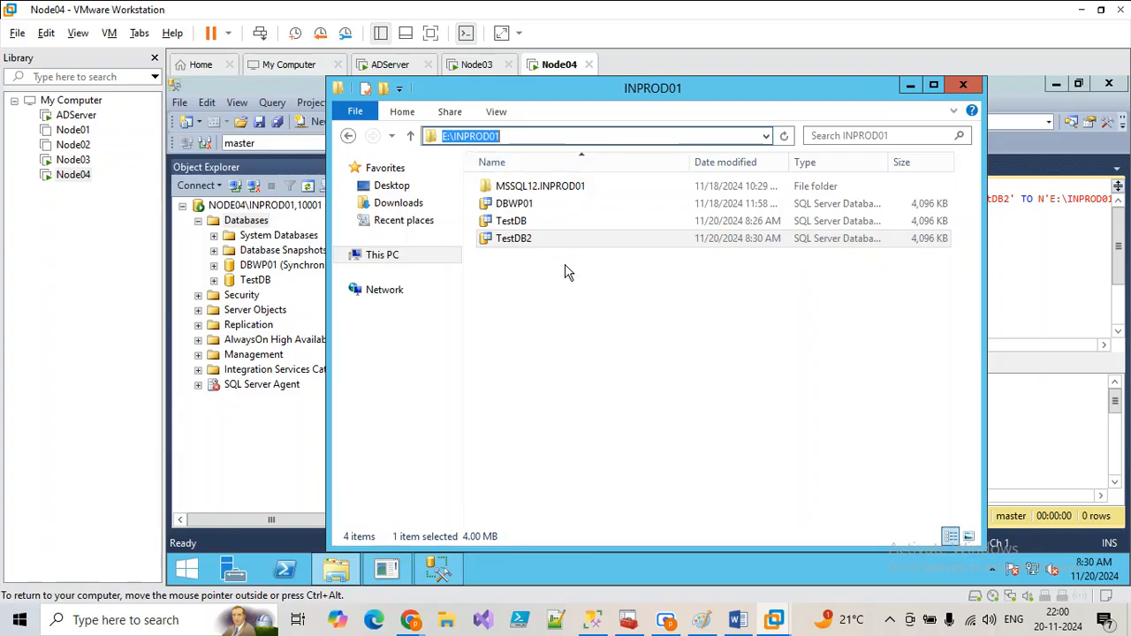
left_click(570, 297)
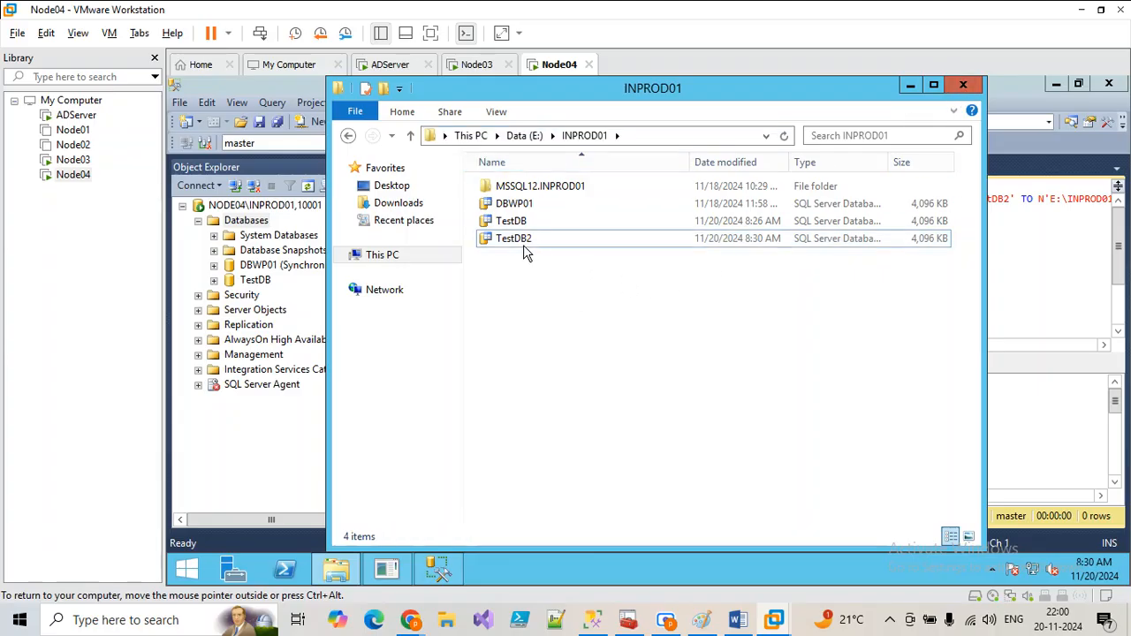
left_click(910, 86)
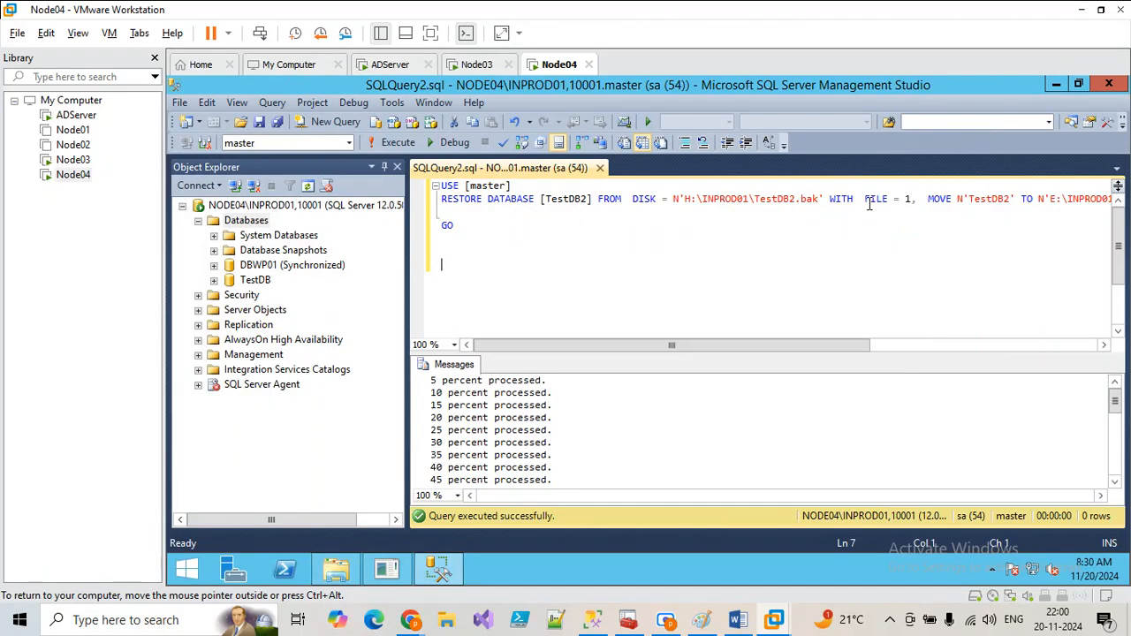
Split the restore statement before TO, change the target database name to TestDB3, and execute the script
left_click(1022, 199)
key("Return")
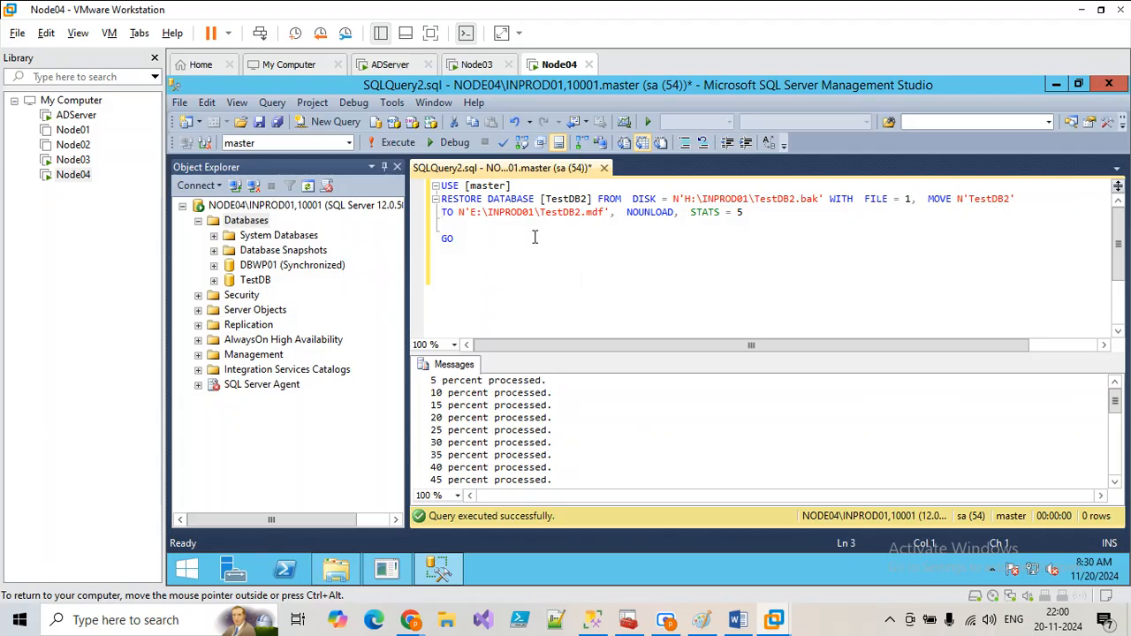
left_click(584, 199)
type("3")
key("Delete")
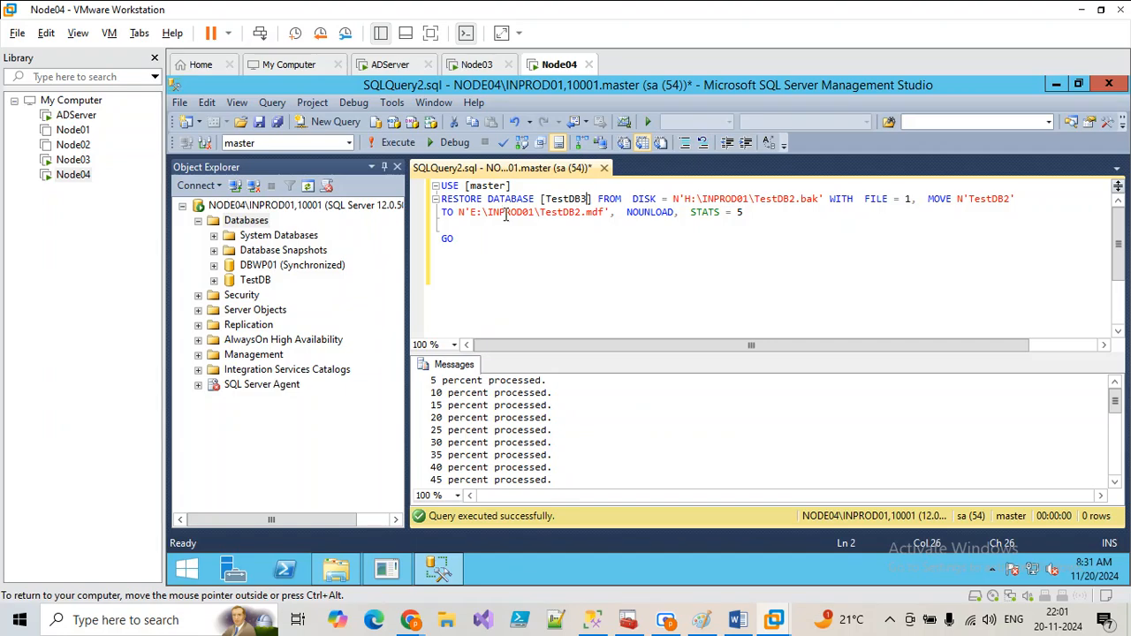
left_click_drag(483, 235, 424, 187)
key("F5")
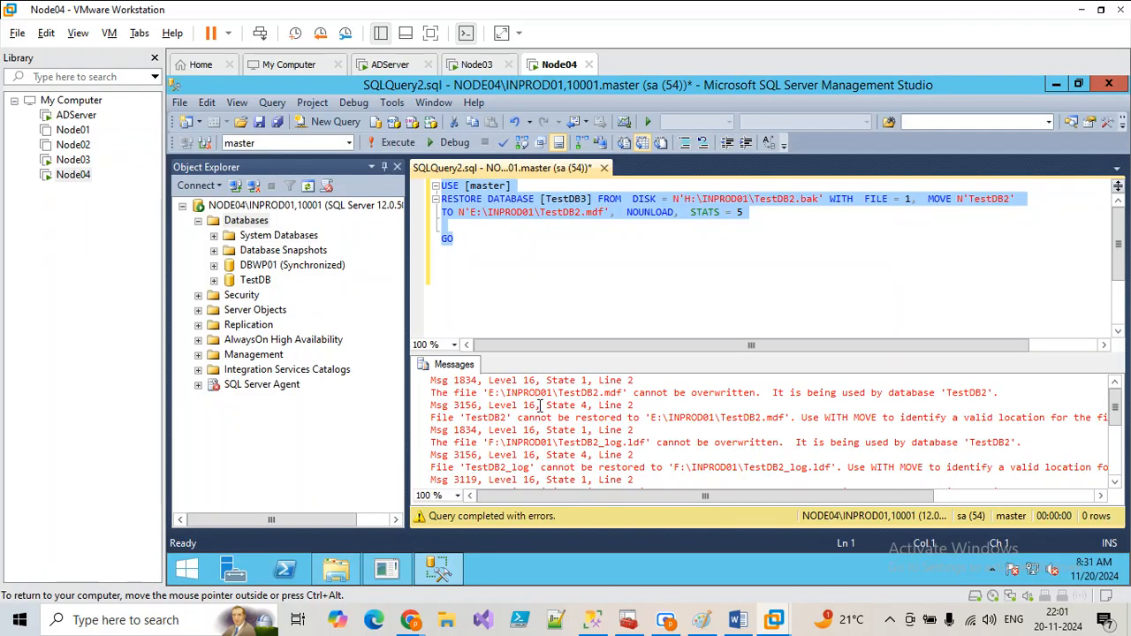
Review the TestDB3 restore messages against the script and refresh Node04's Databases list to check TestDB2
left_click_drag(490, 393, 763, 394)
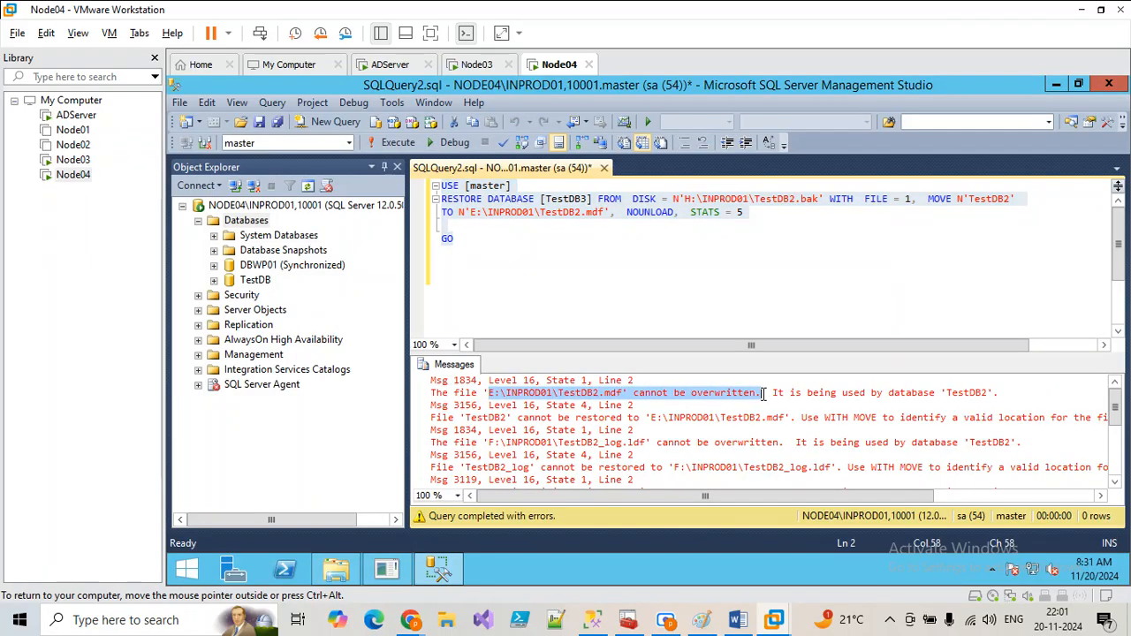
left_click(576, 395)
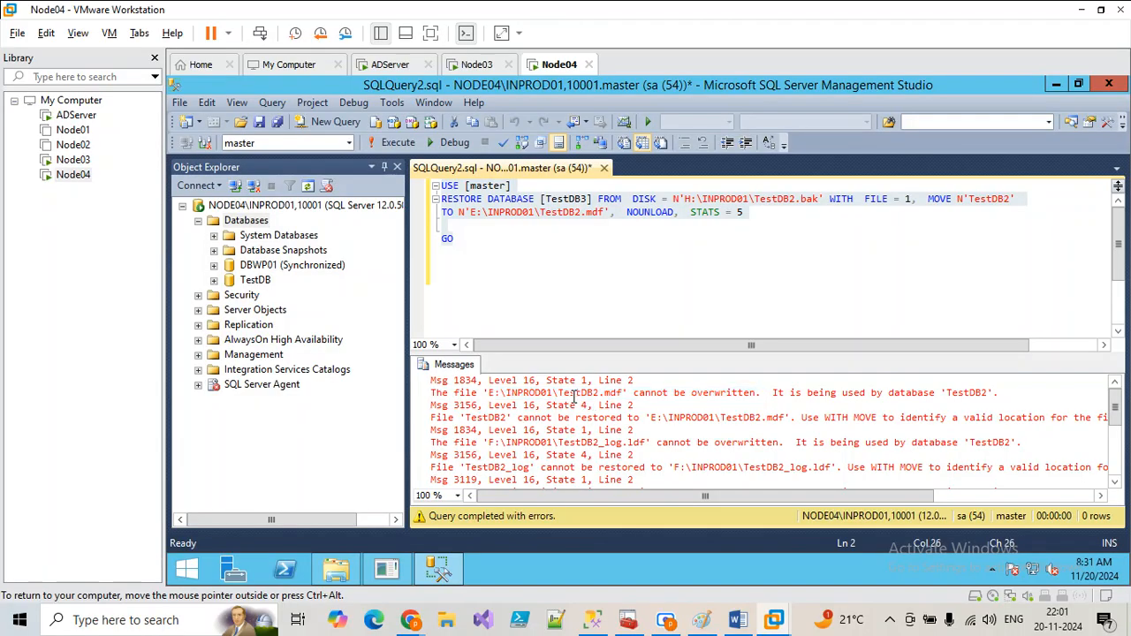
left_click(254, 222)
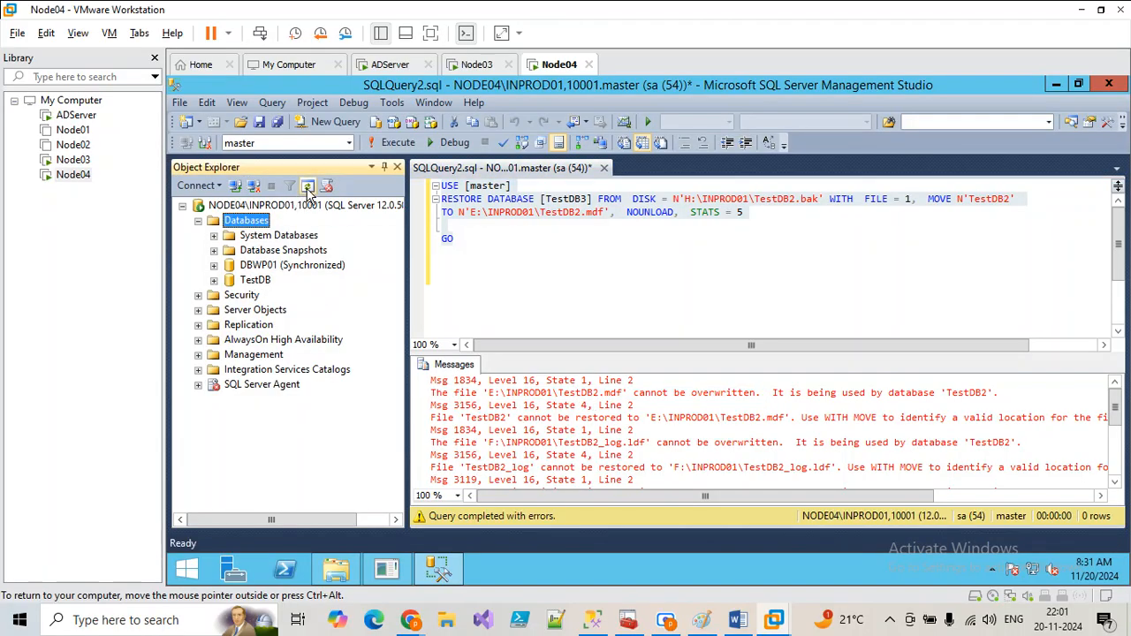
left_click(307, 186)
left_click(267, 298)
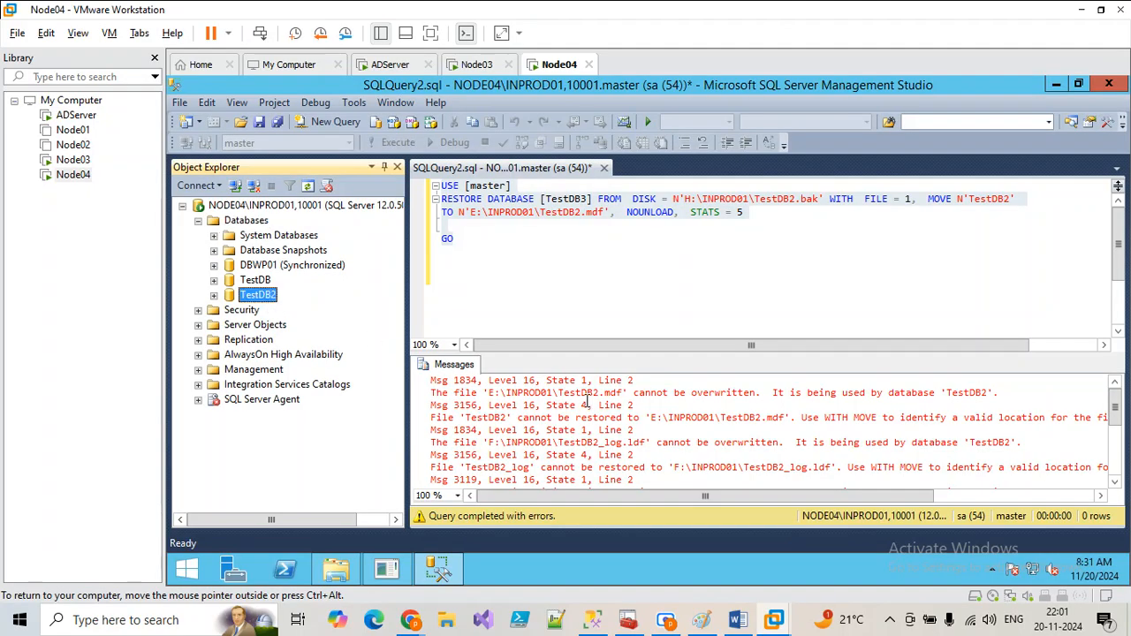
double_click(586, 402)
double_click(581, 393)
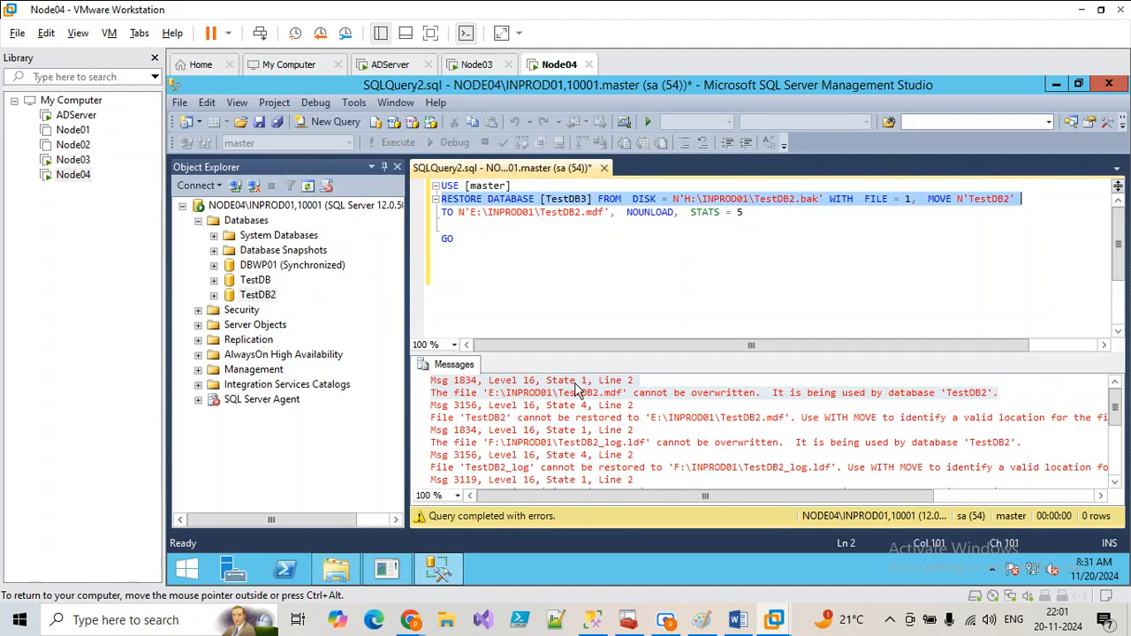
left_click(574, 198)
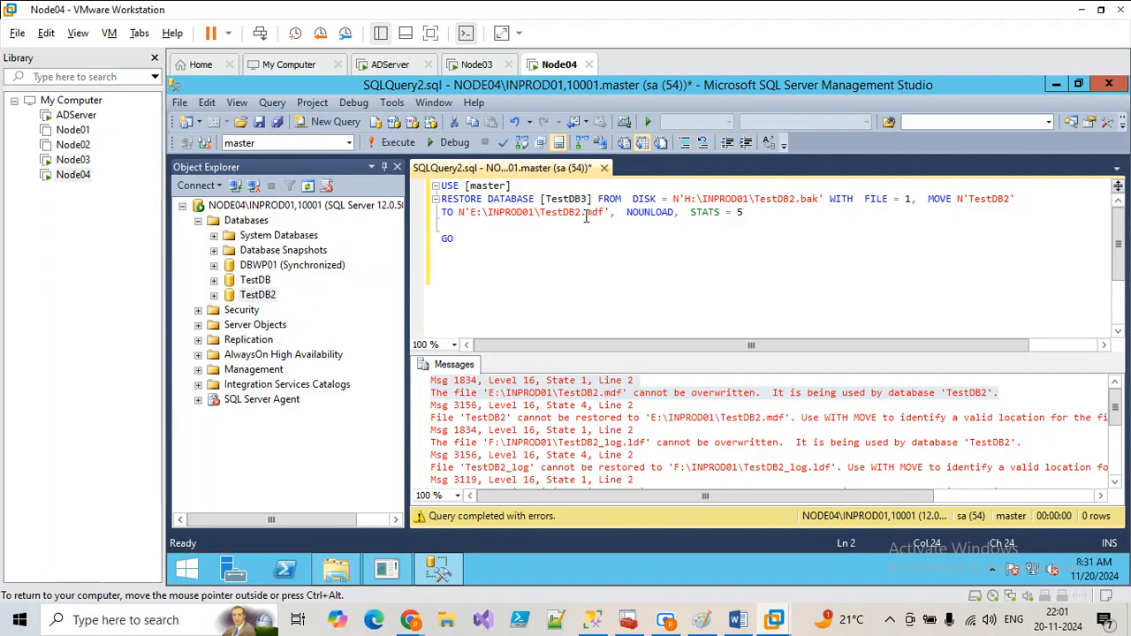
left_click(791, 198)
left_click(577, 213)
key("Page_Down")
scroll(568, 297, "up", 3)
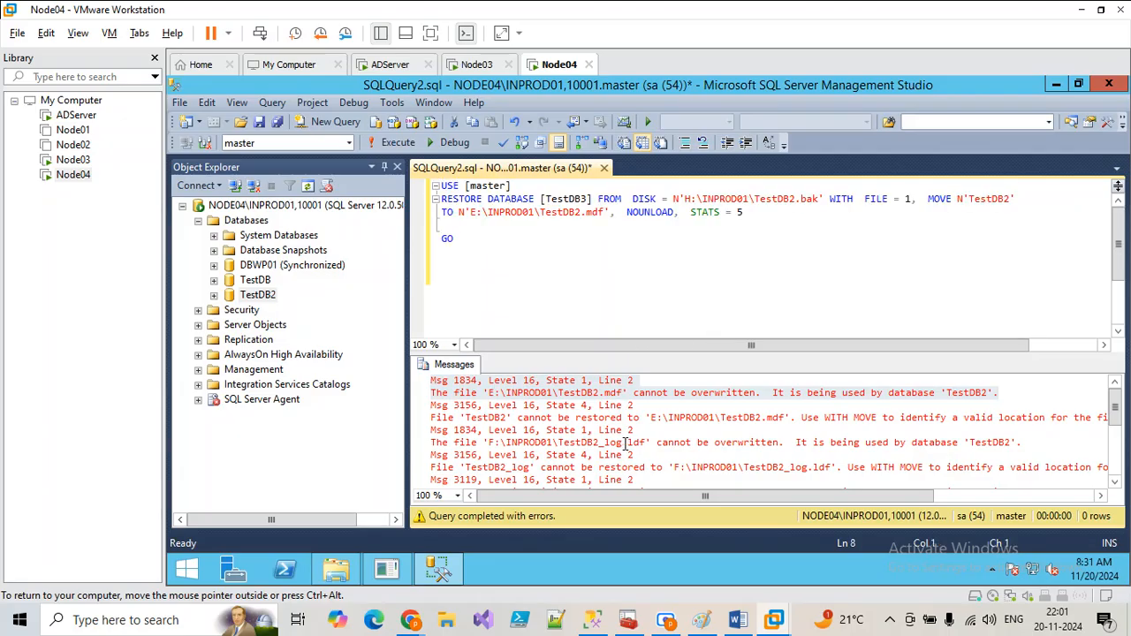
Delete the TestDB2 database from Node04 with existing connections closed, and select the restore script
right_click(256, 295)
left_click(300, 488)
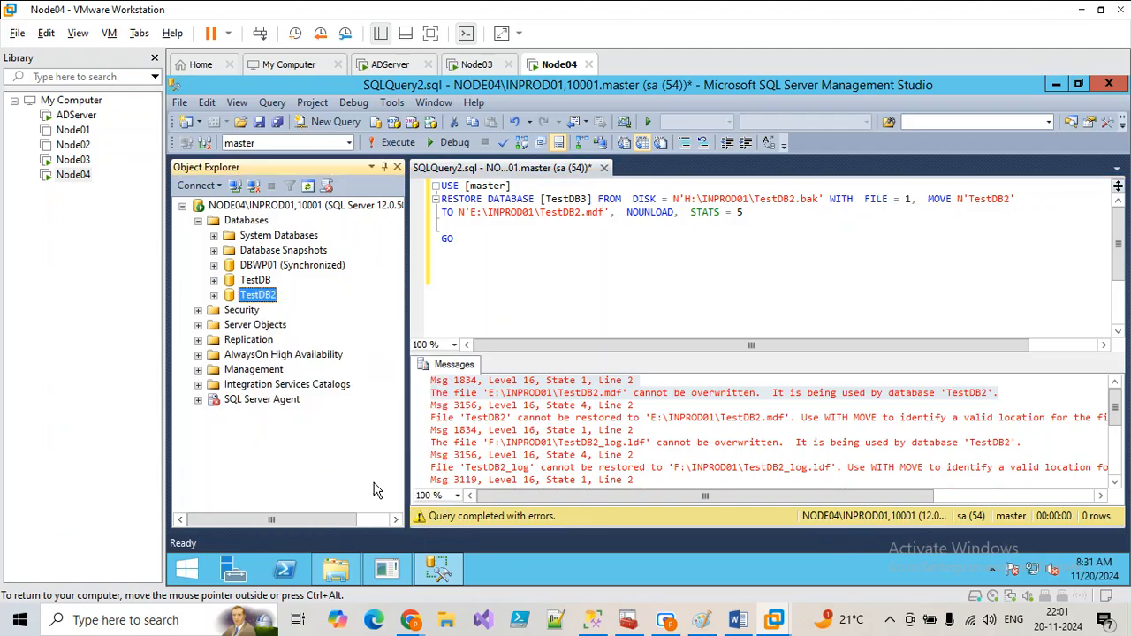
left_click(393, 498)
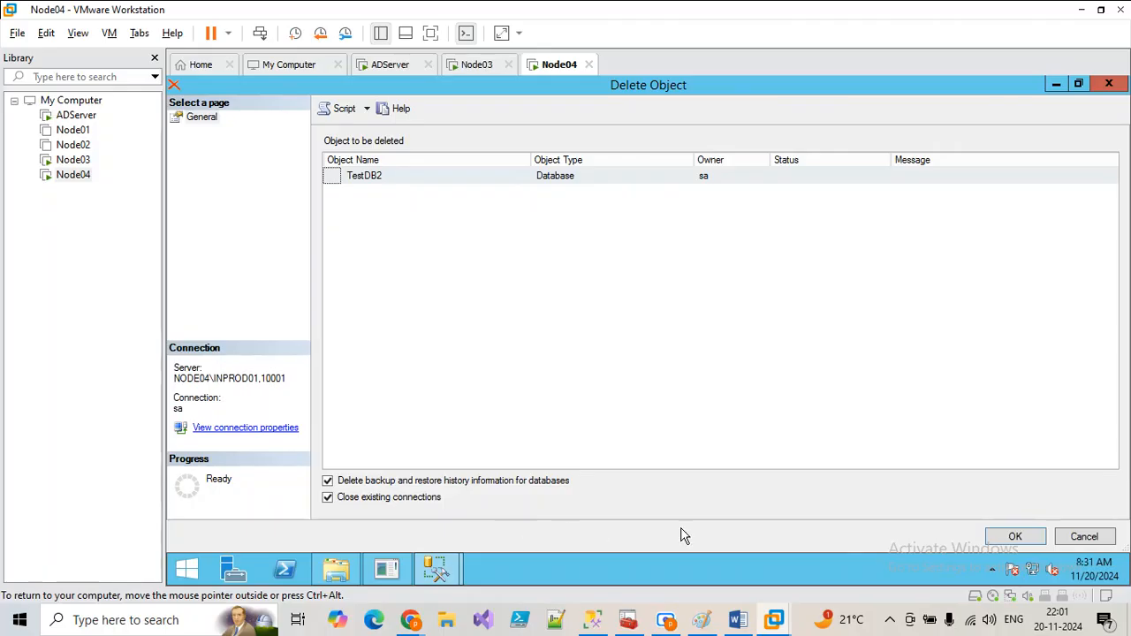
left_click(1014, 536)
left_click_drag(541, 265, 434, 185)
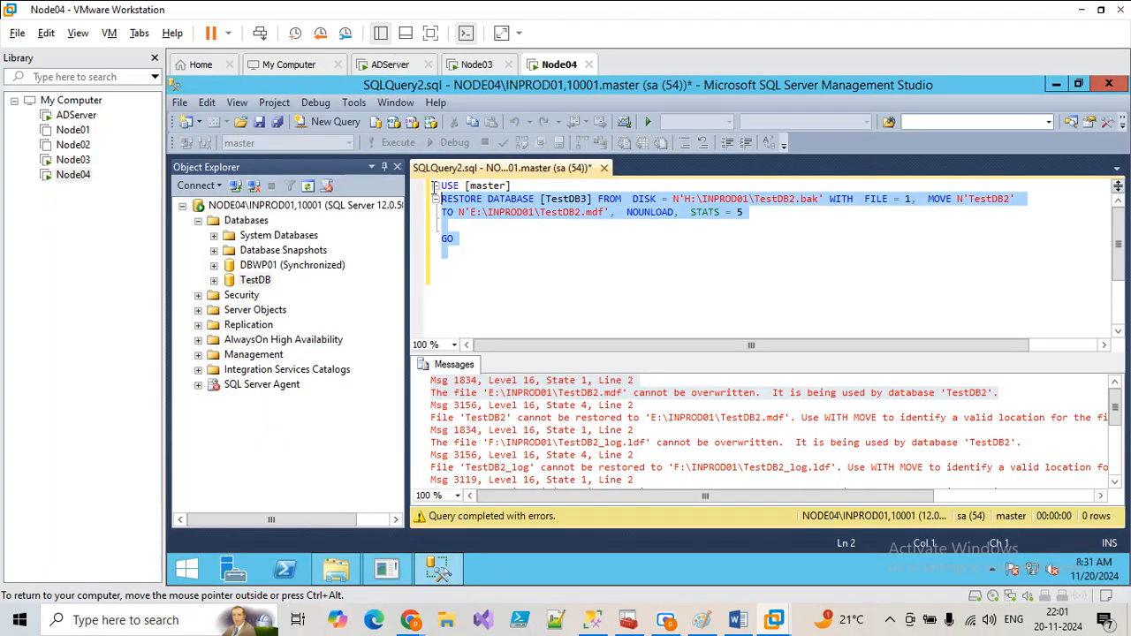
Check the INPROD01 folders on Node04's Data (E:) and Log (F:) drives for remaining TestDB2 files
left_click(336, 569)
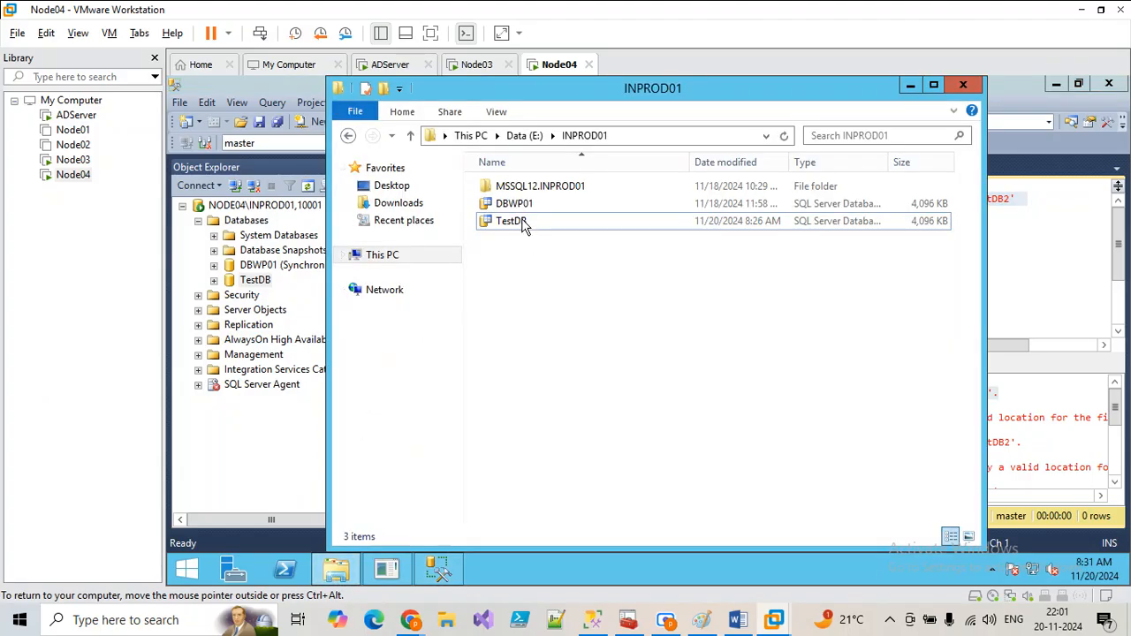
right_click(538, 263)
left_click(581, 334)
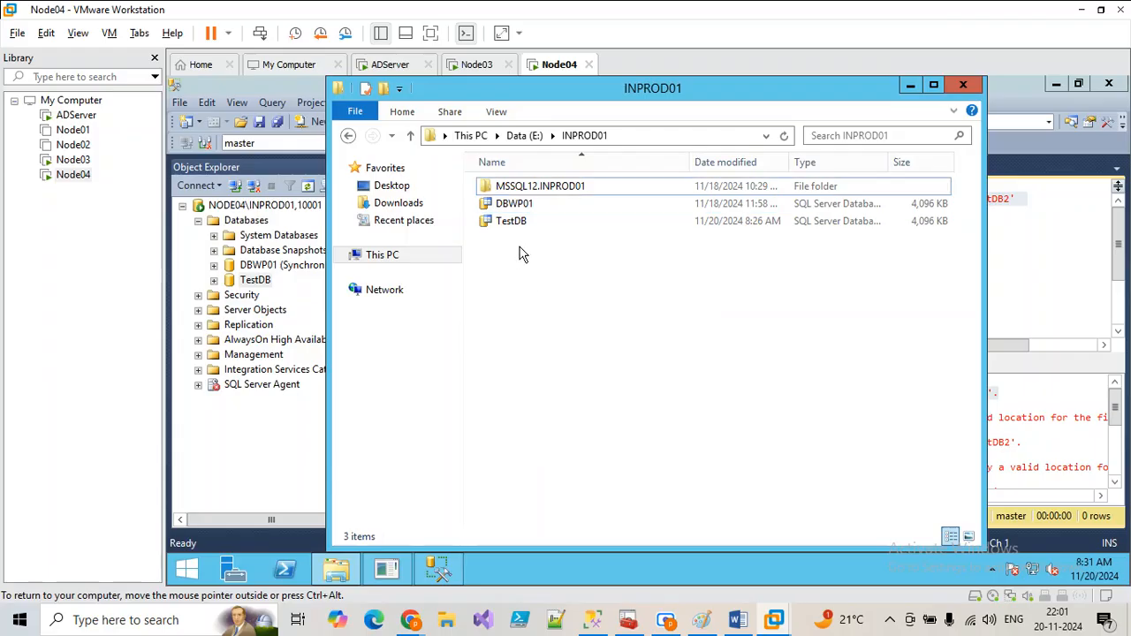
left_click(381, 254)
left_click(746, 422)
double_click(746, 422)
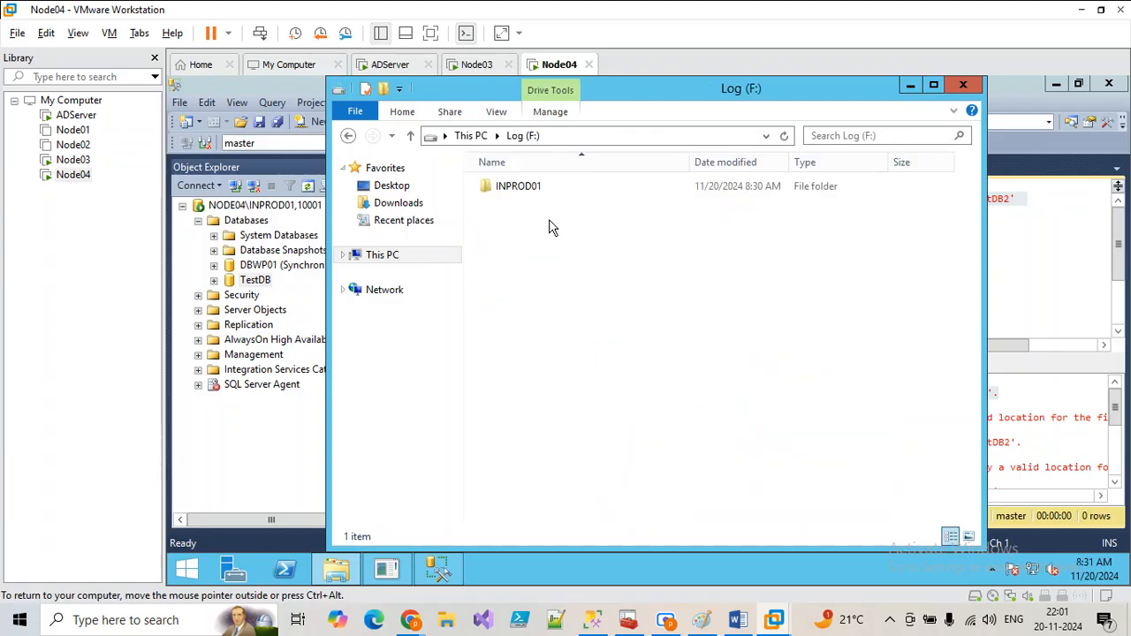
double_click(535, 193)
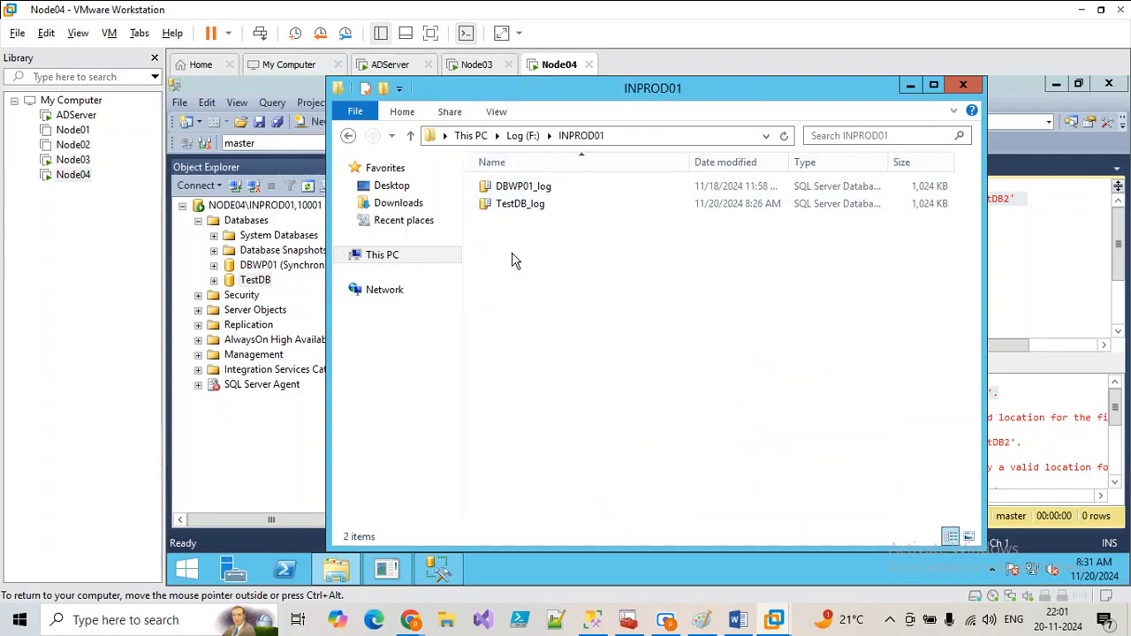
left_click(909, 86)
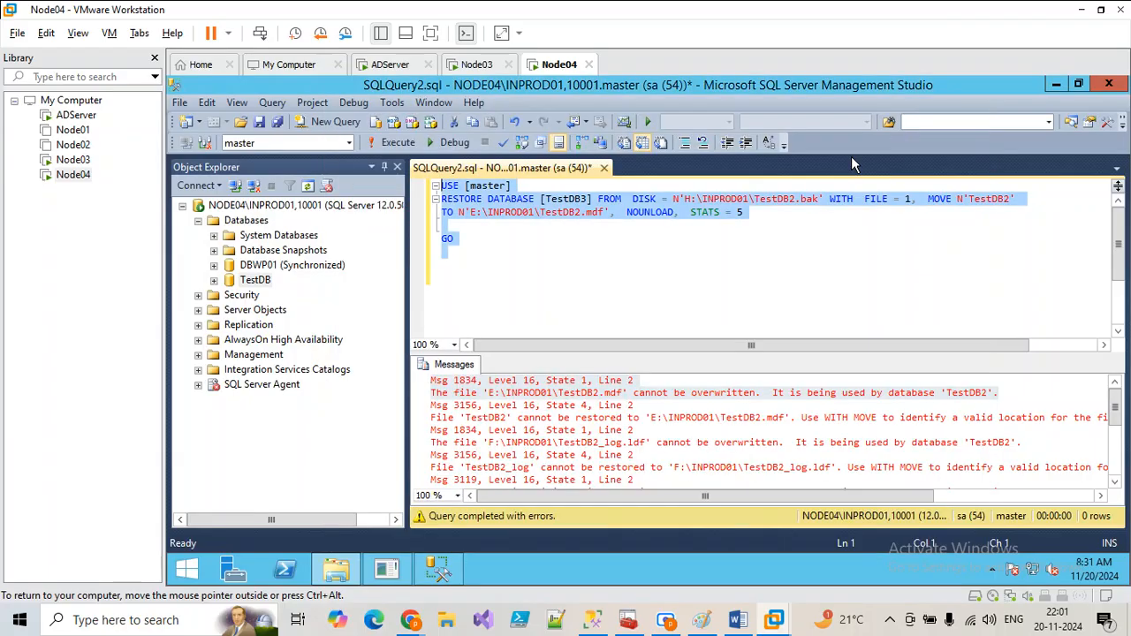
Execute the whole script restoring TestDB3 from H:\INPROD01\TestDB2.bak and refresh the Databases list
key("ctrl+a")
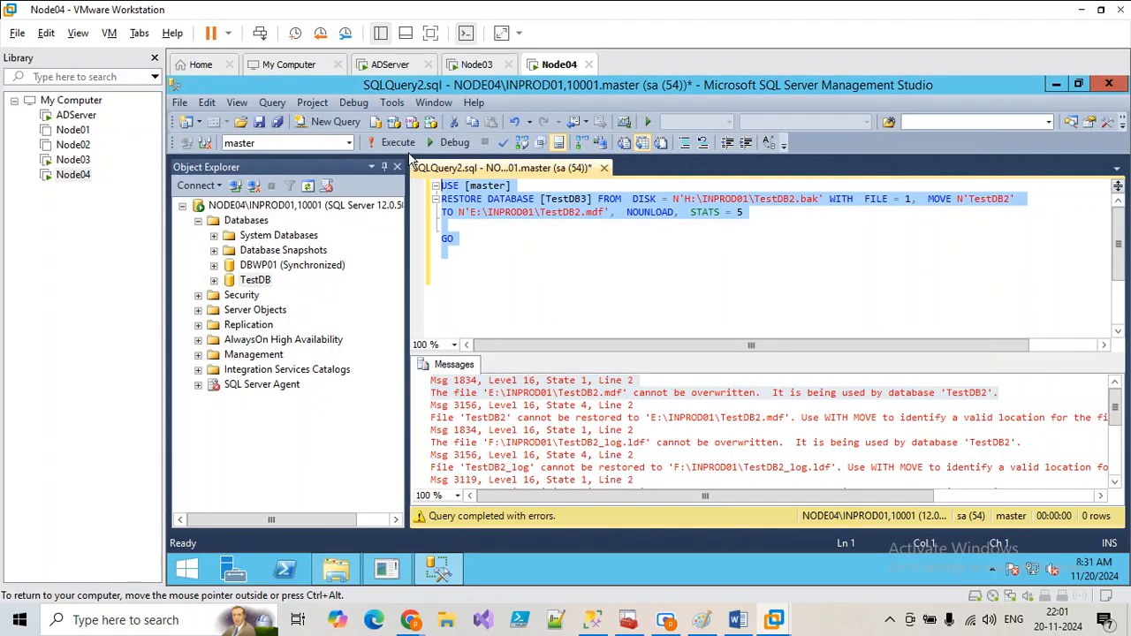
key("F5")
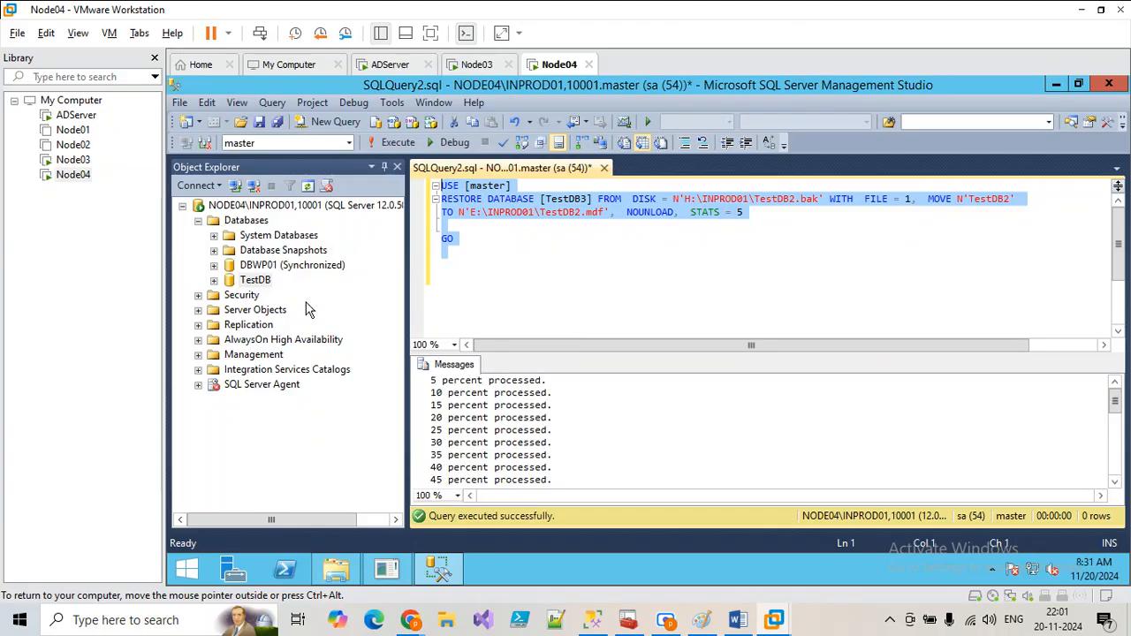
left_click(247, 227)
left_click(254, 280)
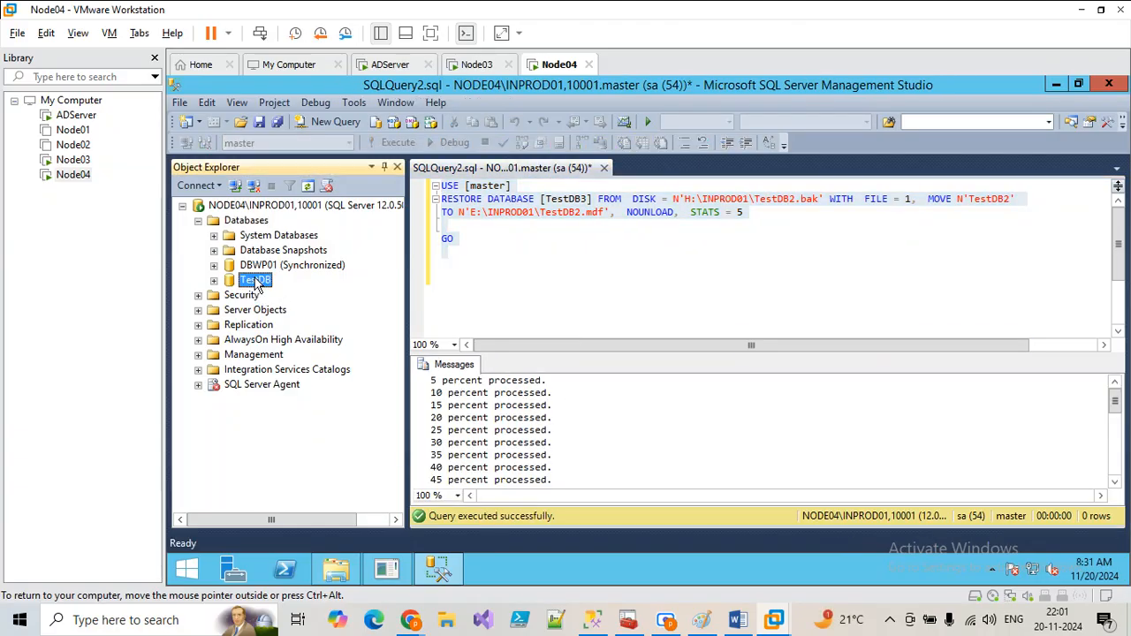
left_click(247, 225)
left_click(307, 186)
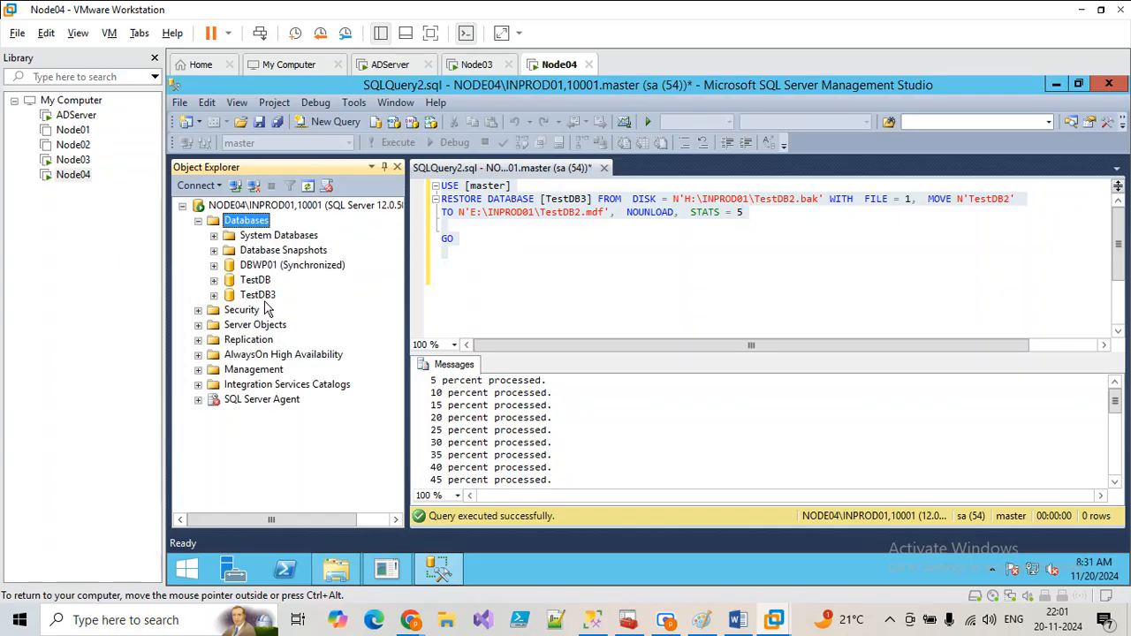
Locate TestDB3 in the Databases list and check the TestDB2_log file in INPROD01 on the Log (F:) drive
left_click(257, 295)
left_click(348, 572)
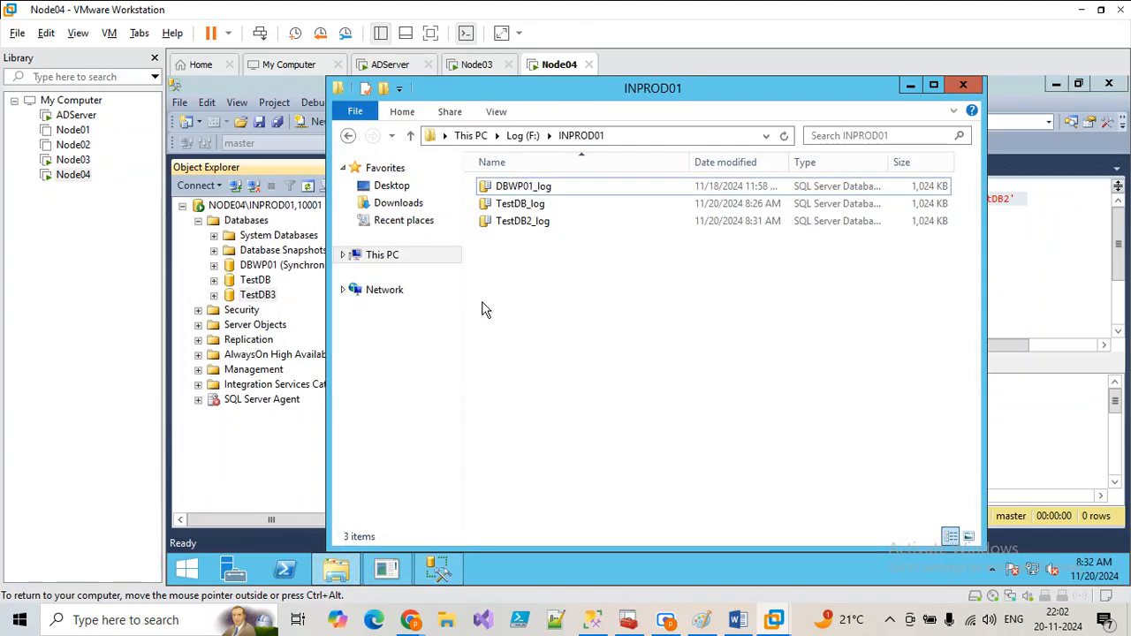
left_click(530, 226)
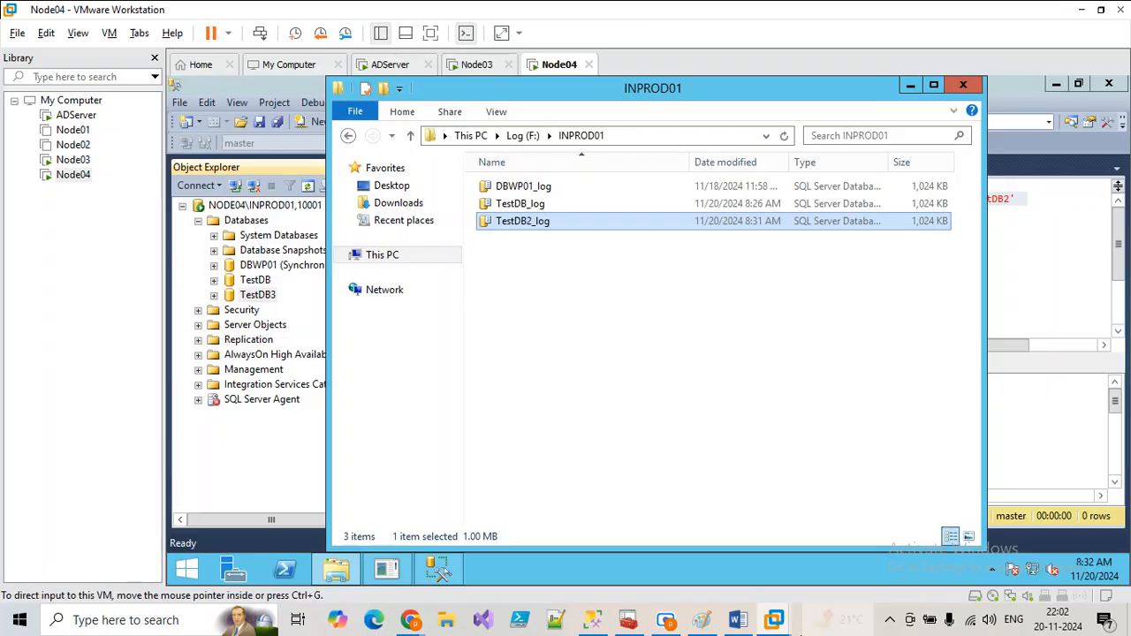
Switch to the Backup Restore document in Word and highlight the AdventureWorksLT2017 full backup script
left_click(707, 621)
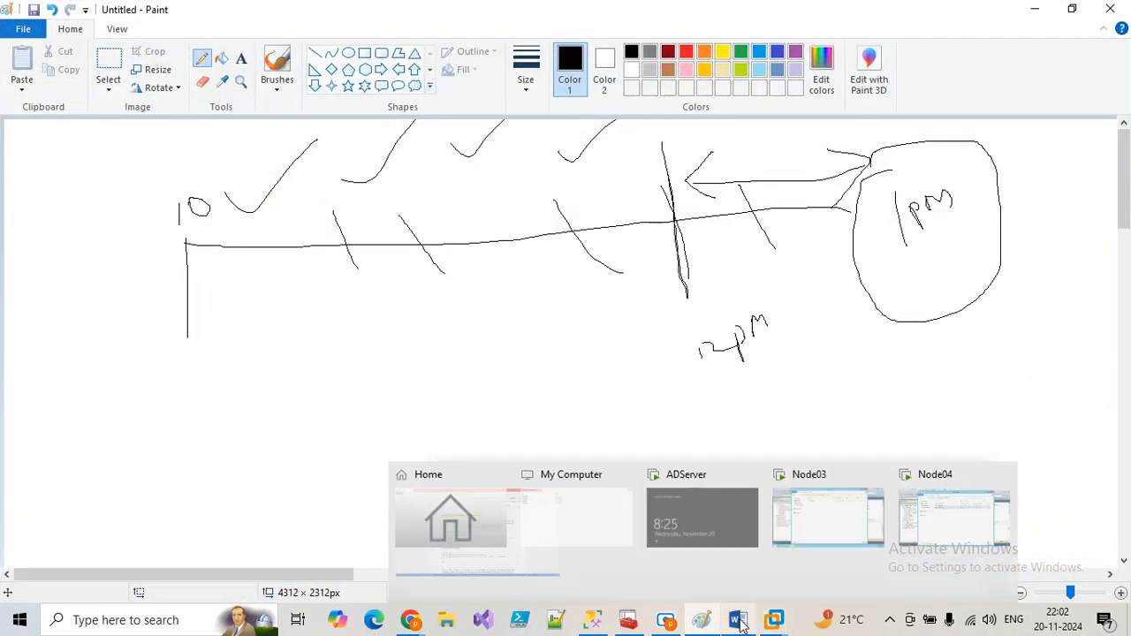
left_click(738, 622)
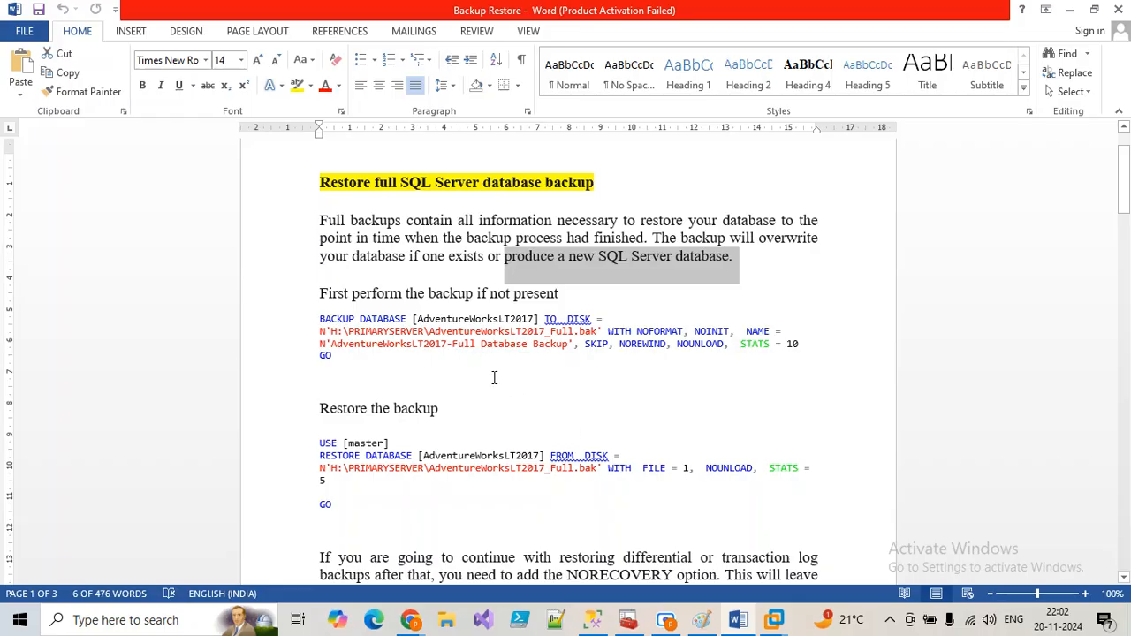
left_click_drag(391, 367, 309, 318)
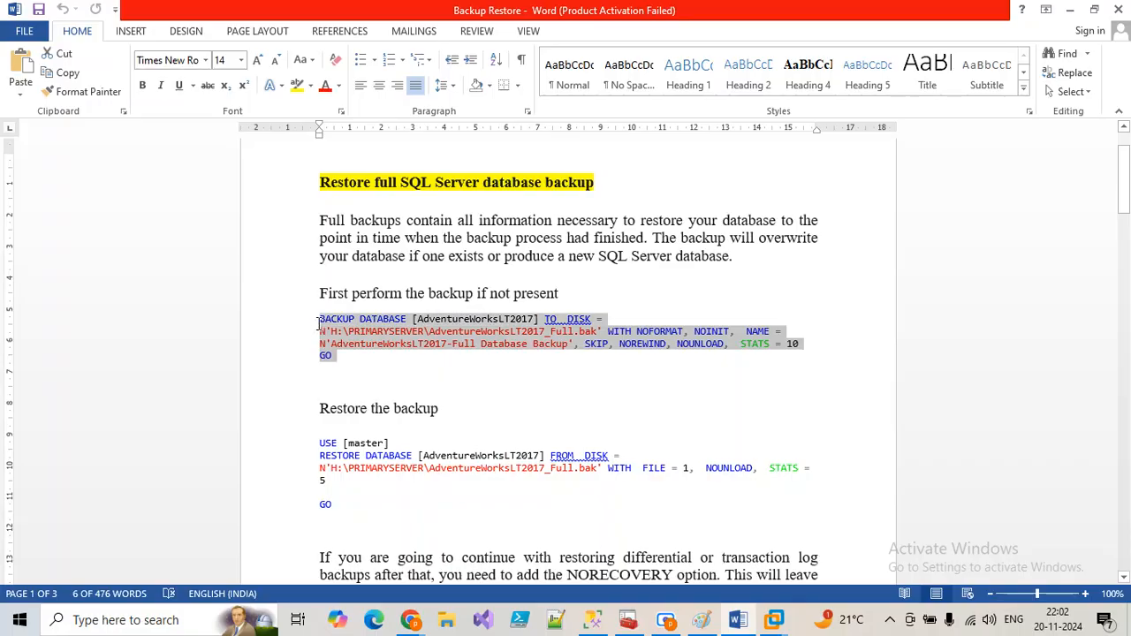
Highlight the AdventureWorksLT2017 restore script with its database and backup file names, and read the NORECOVERY restore section
scroll(340, 362, "down", 3)
left_click(340, 369)
left_click_drag(341, 368, 319, 324)
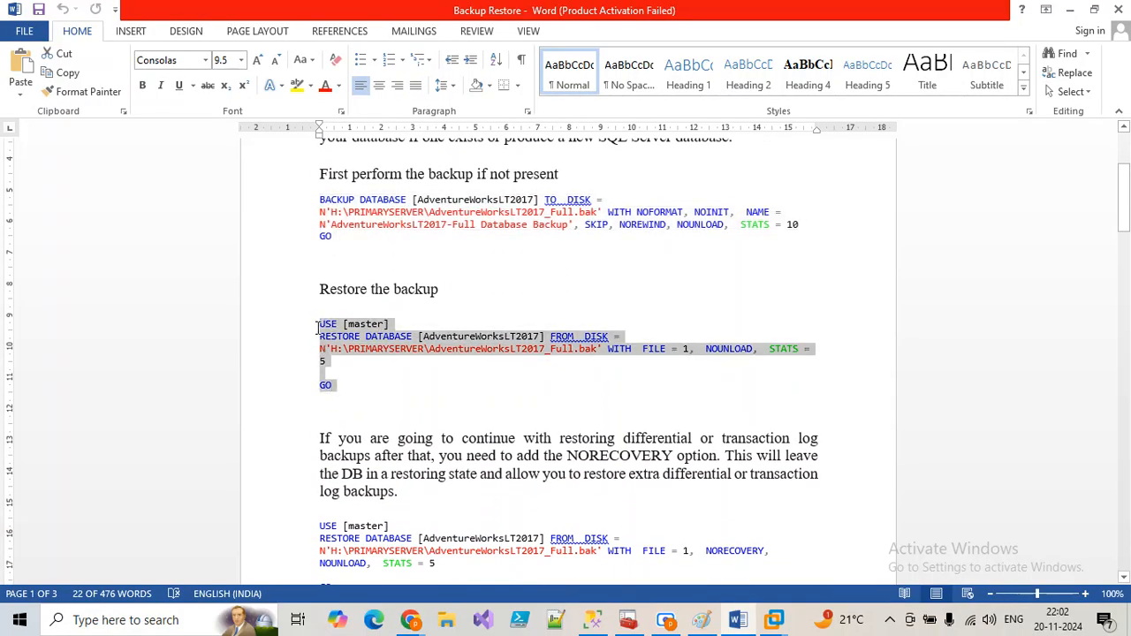
left_click(390, 337)
left_click_drag(420, 337, 548, 341)
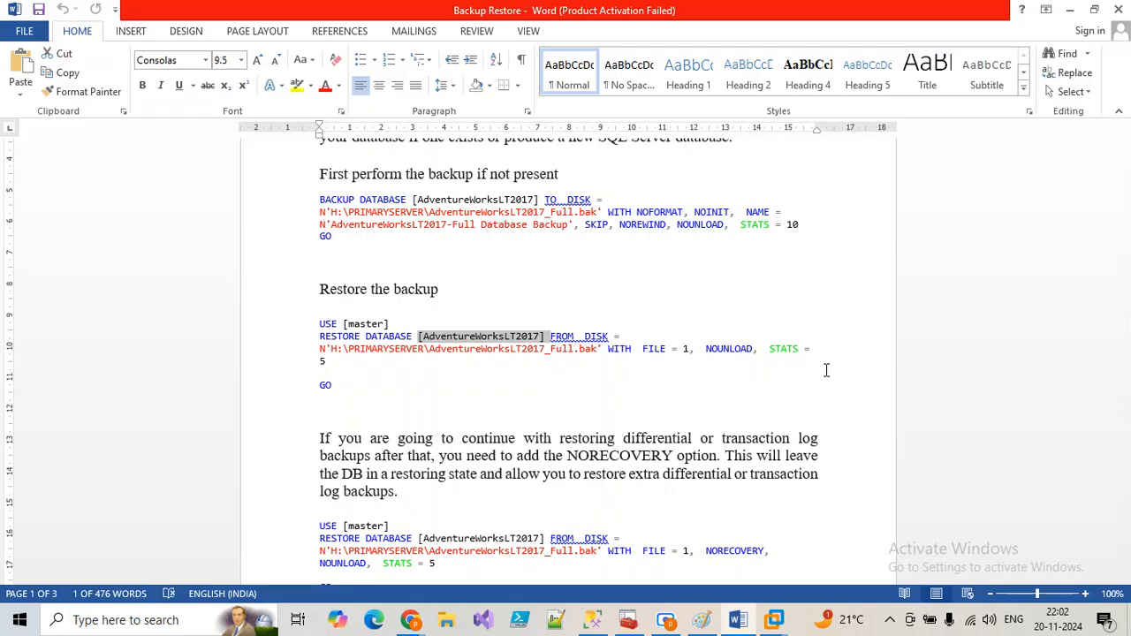
double_click(533, 349)
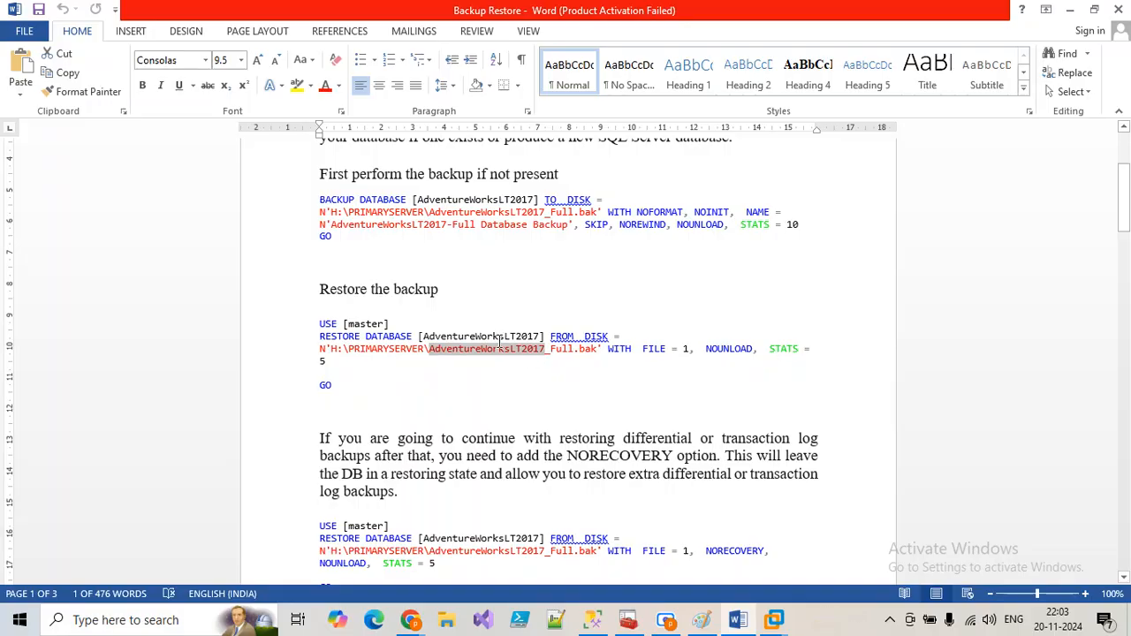
scroll(517, 355, "down", 2)
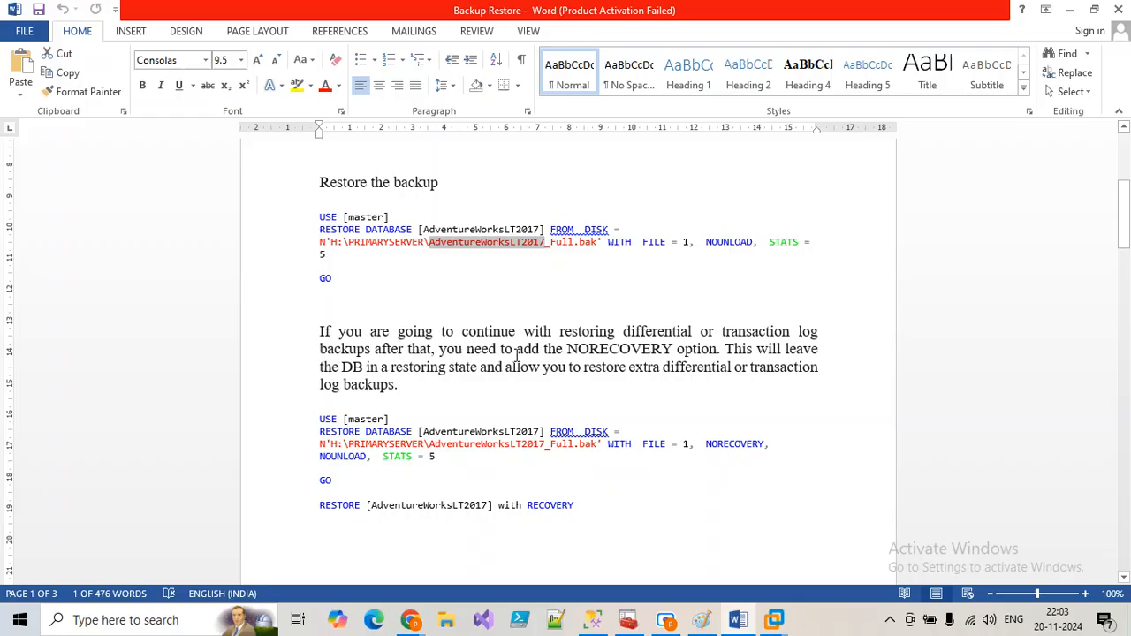
scroll(517, 355, "down", 1)
scroll(555, 307, "down", 2)
scroll(518, 298, "up", 2)
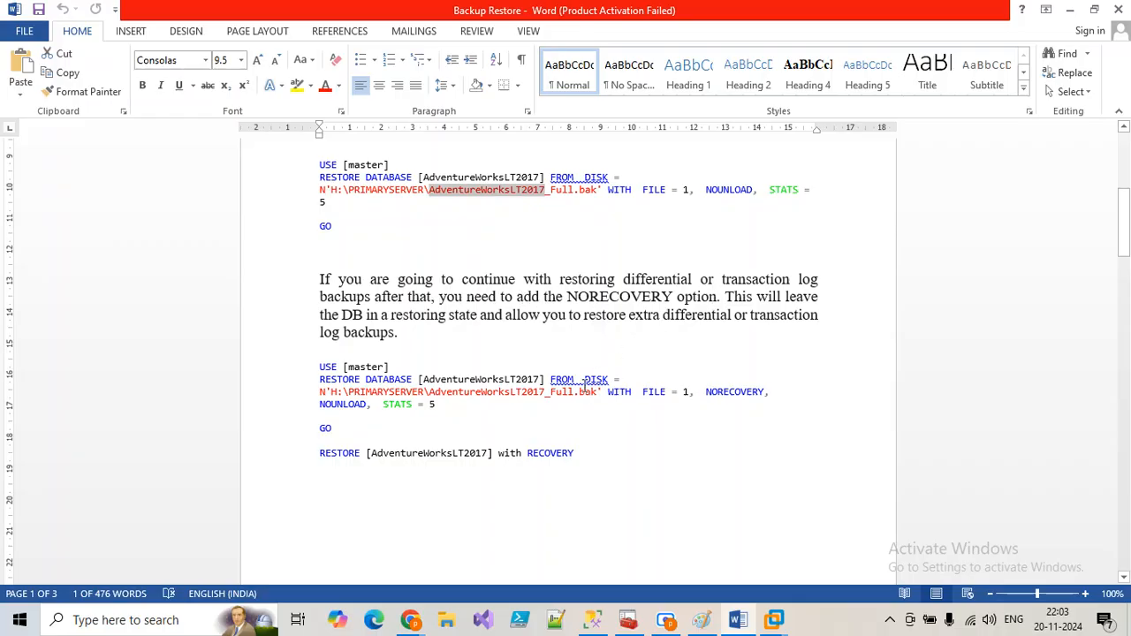
Switch to SQL Server Management Studio and script a full backup of PRIMARYSERVER's CustomerDB to H:\CustomerDb_201124_full.bak
left_click(592, 619)
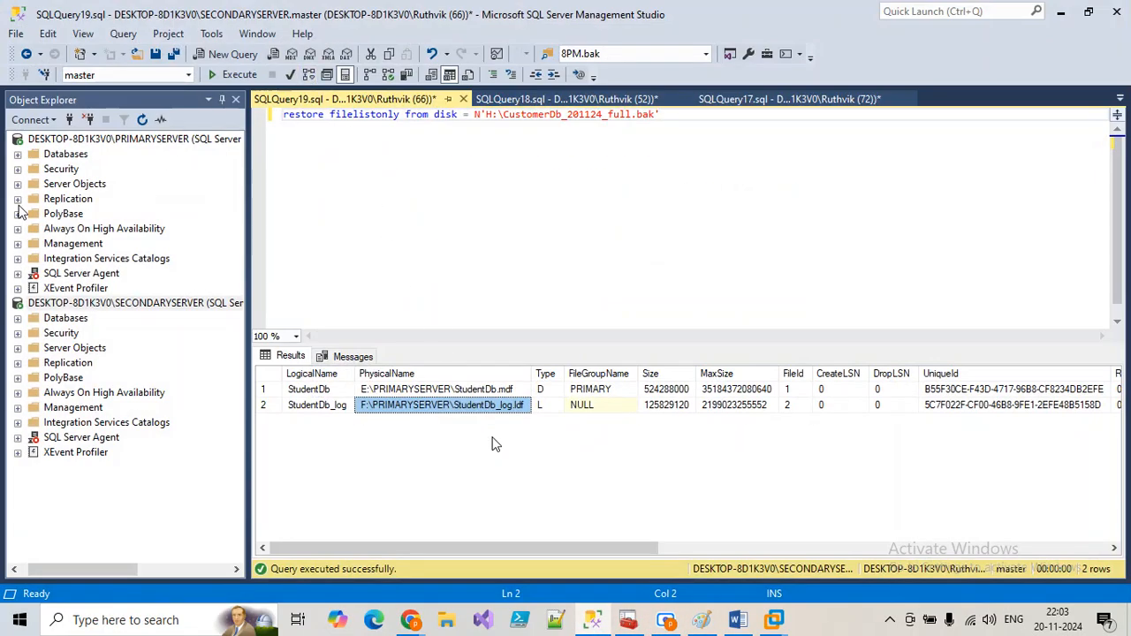
left_click(18, 154)
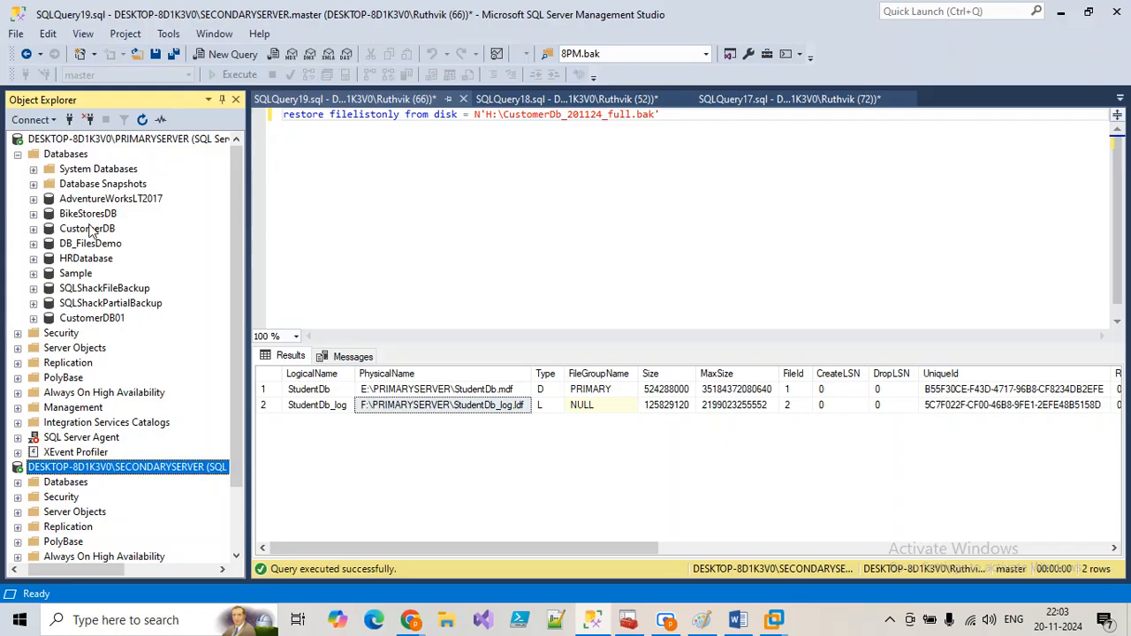
right_click(87, 229)
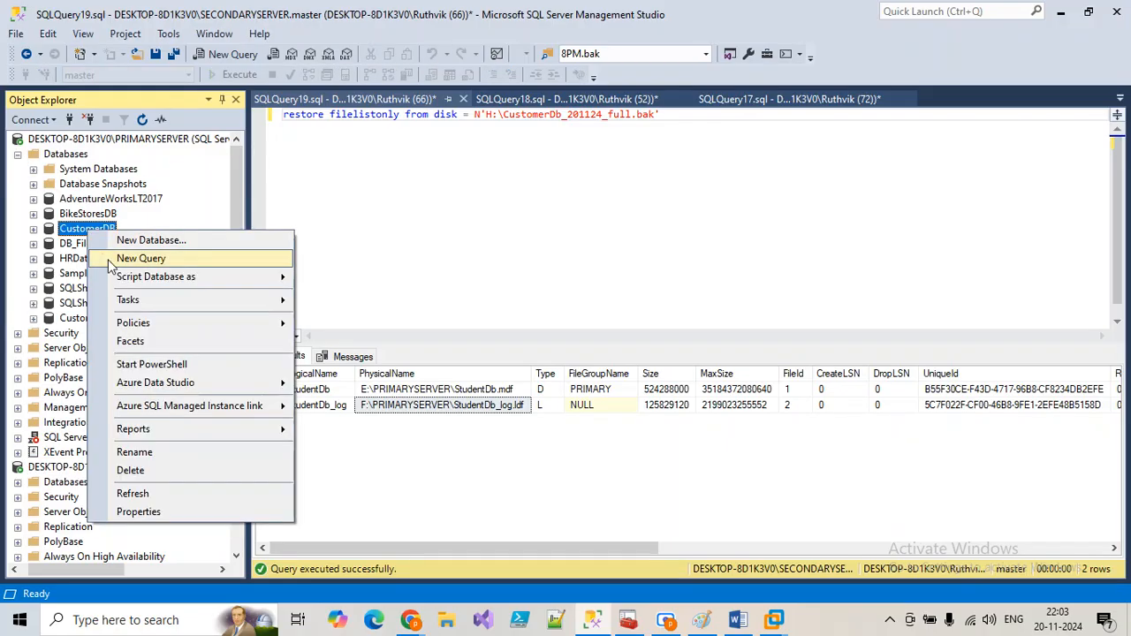
mouse_move(141, 298)
left_click(330, 233)
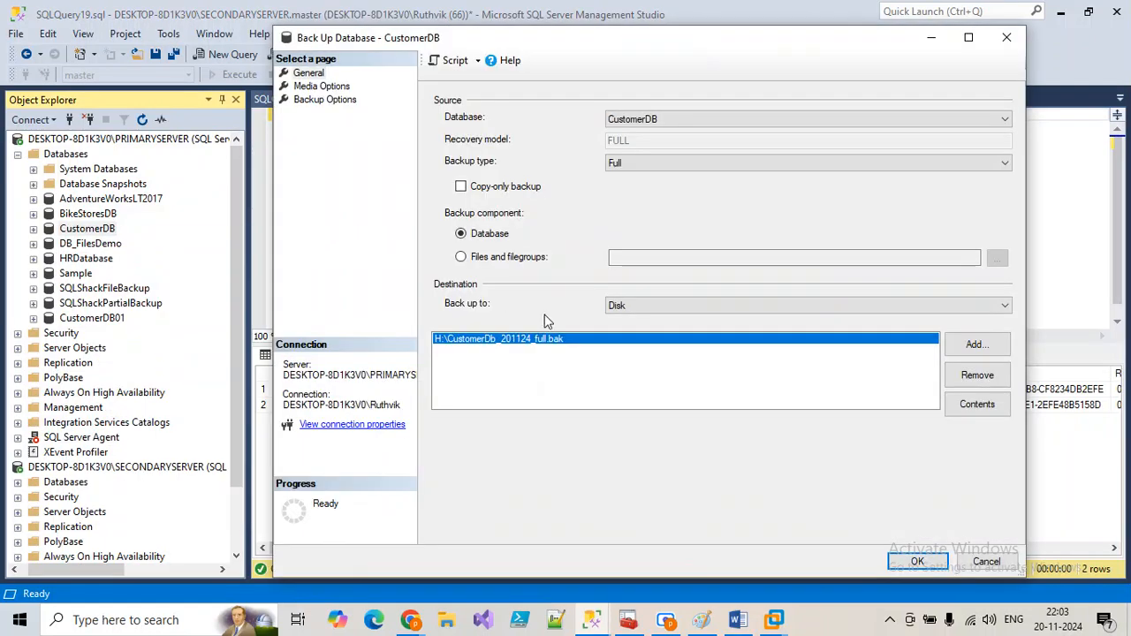
left_click(451, 60)
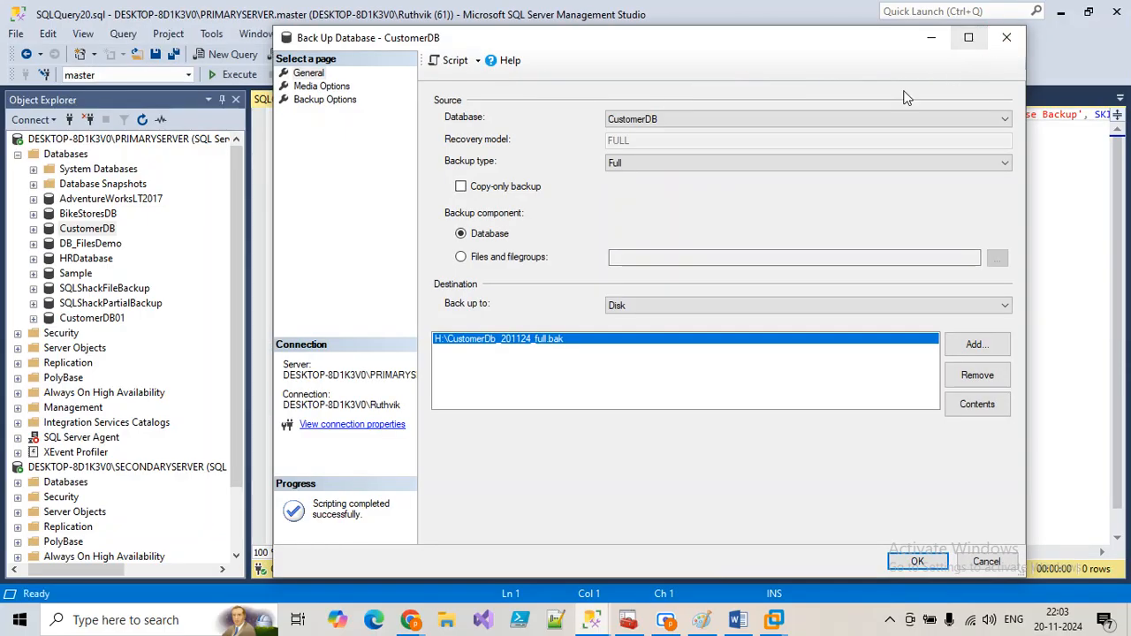
Script the Differential and Transaction Log backups of CustomerDB to the same backup file, and close the backup dialog
left_click(681, 169)
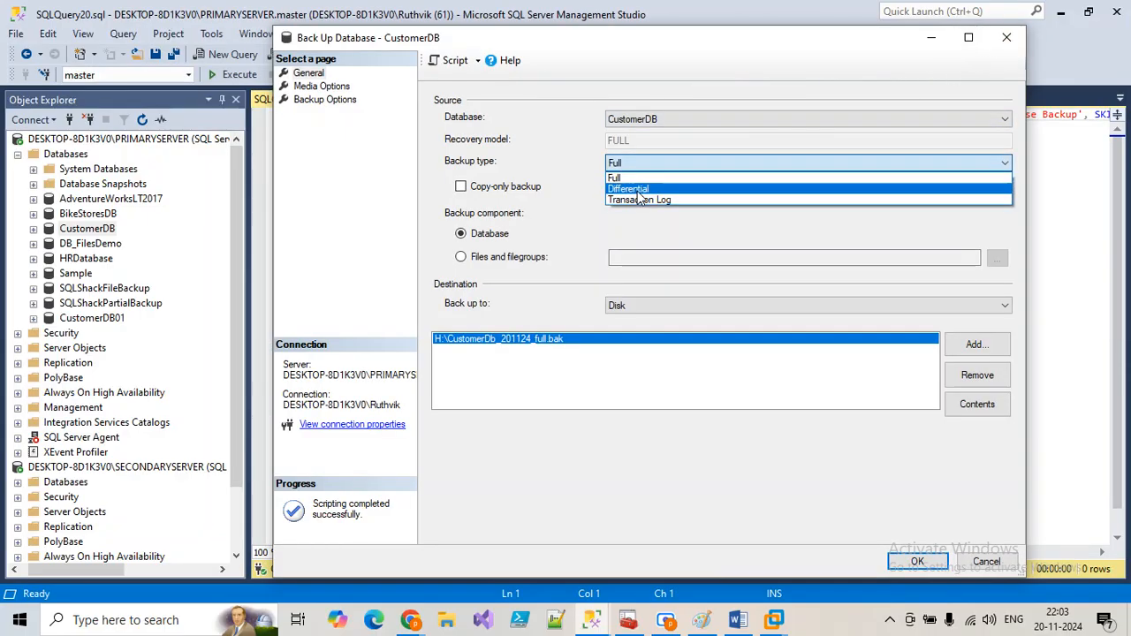
left_click(681, 194)
left_click(433, 66)
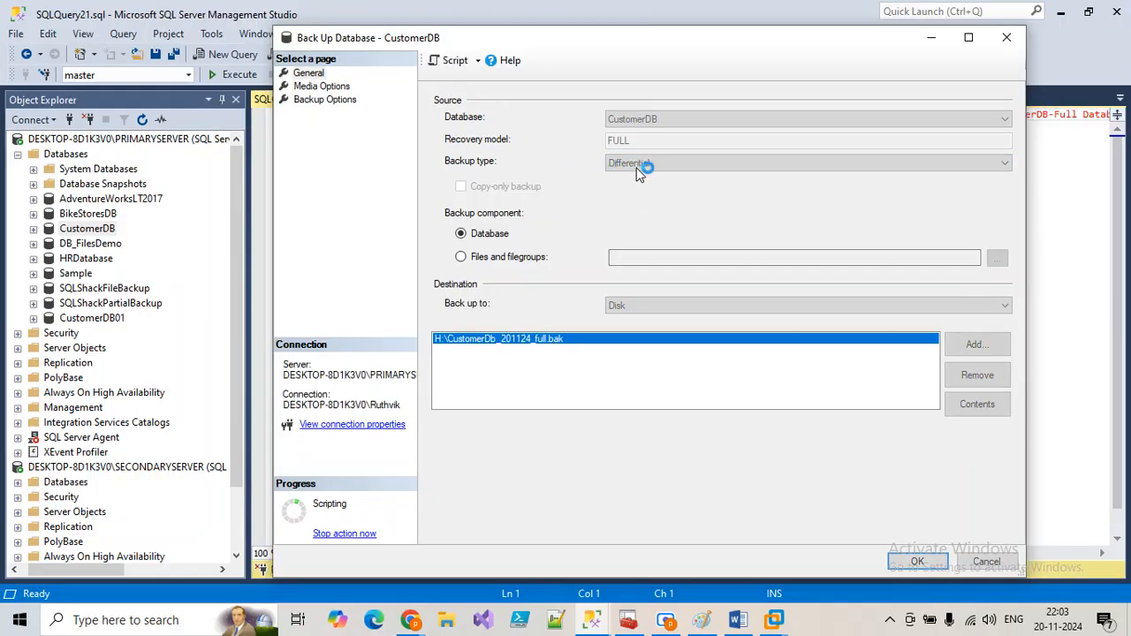
left_click(638, 173)
left_click(644, 200)
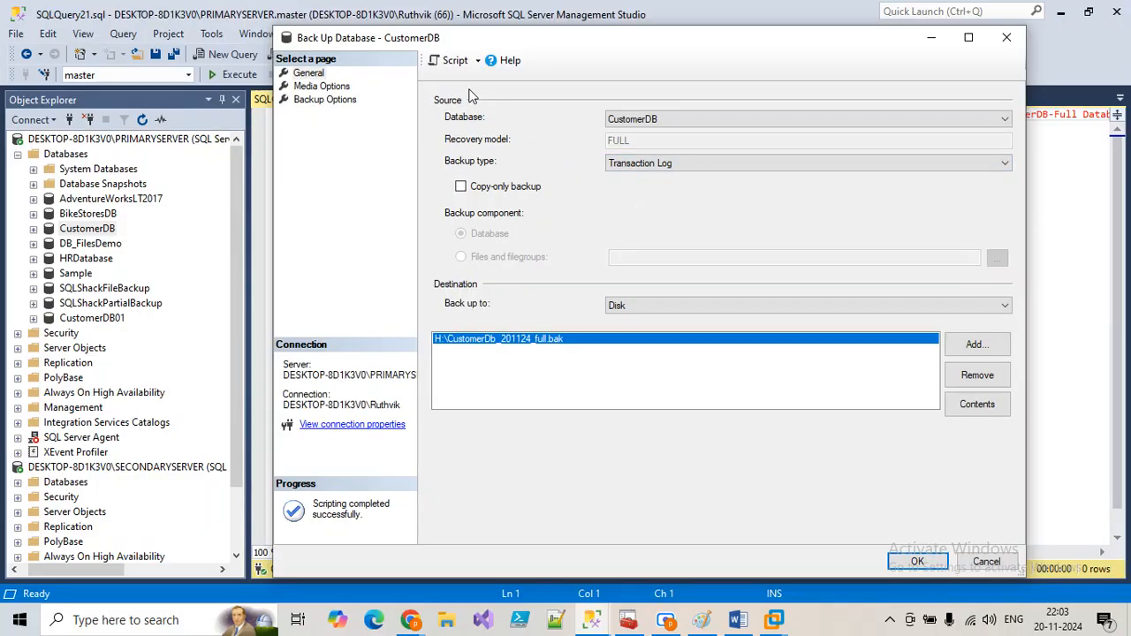
left_click(455, 60)
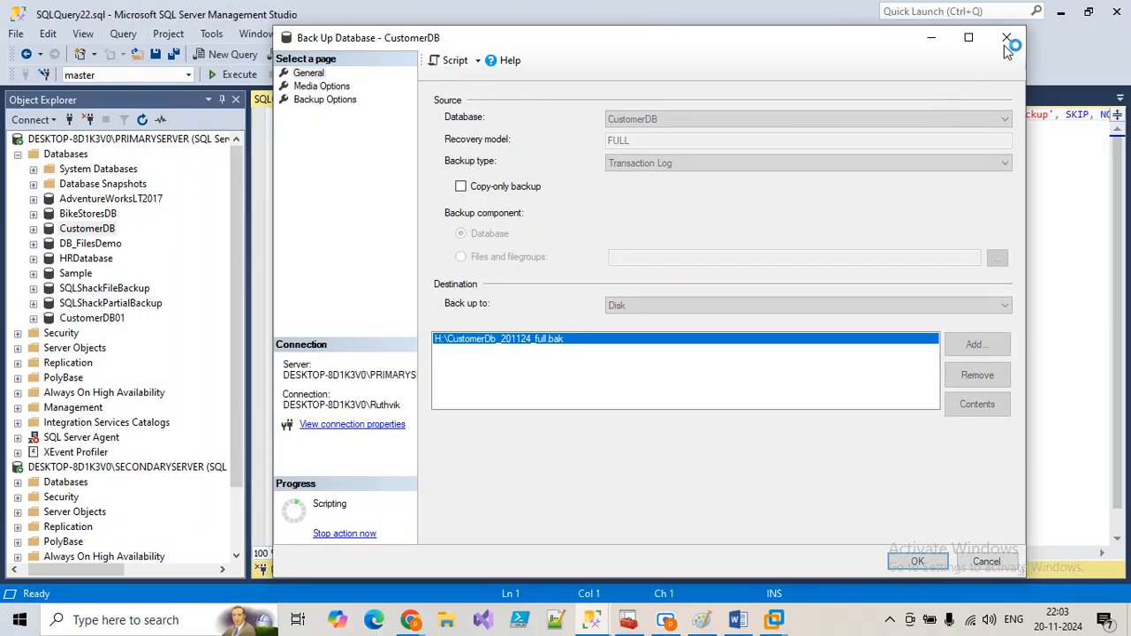
left_click(1006, 38)
Move the CustomerDB log backup script into the differential backup query, below the existing statement
key("ctrl+a")
key("ctrl+x")
left_click(514, 101)
left_click(512, 158)
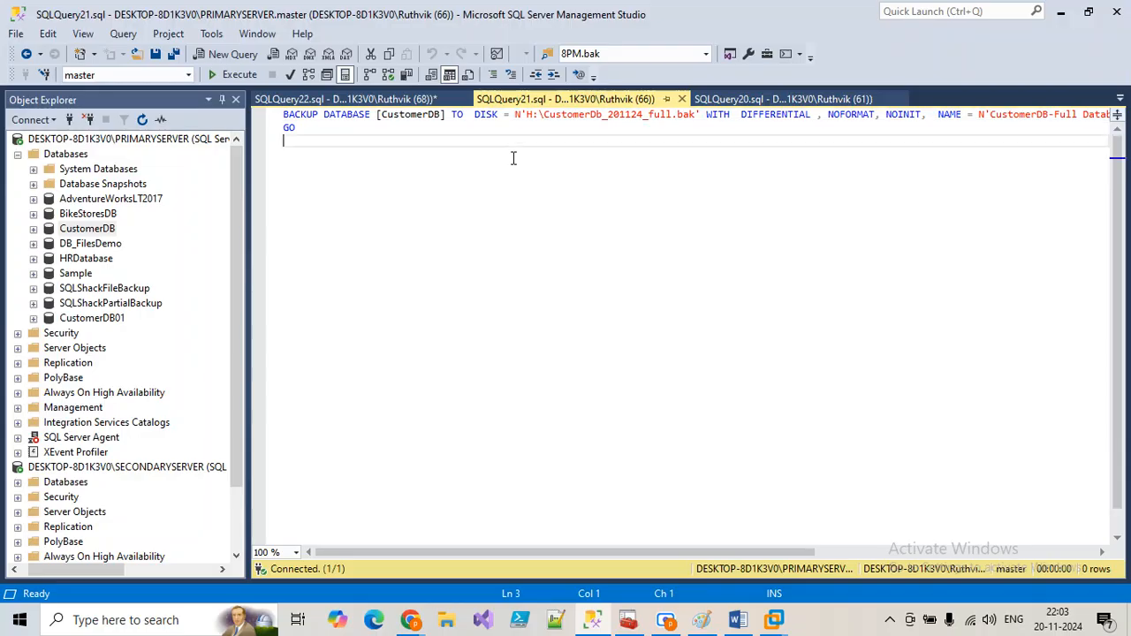
key("Return")
key("Return")
key("ctrl+v")
Move the combined differential and log backup scripts into the full backup query, below its GO
key("ctrl+a")
key("ctrl+x")
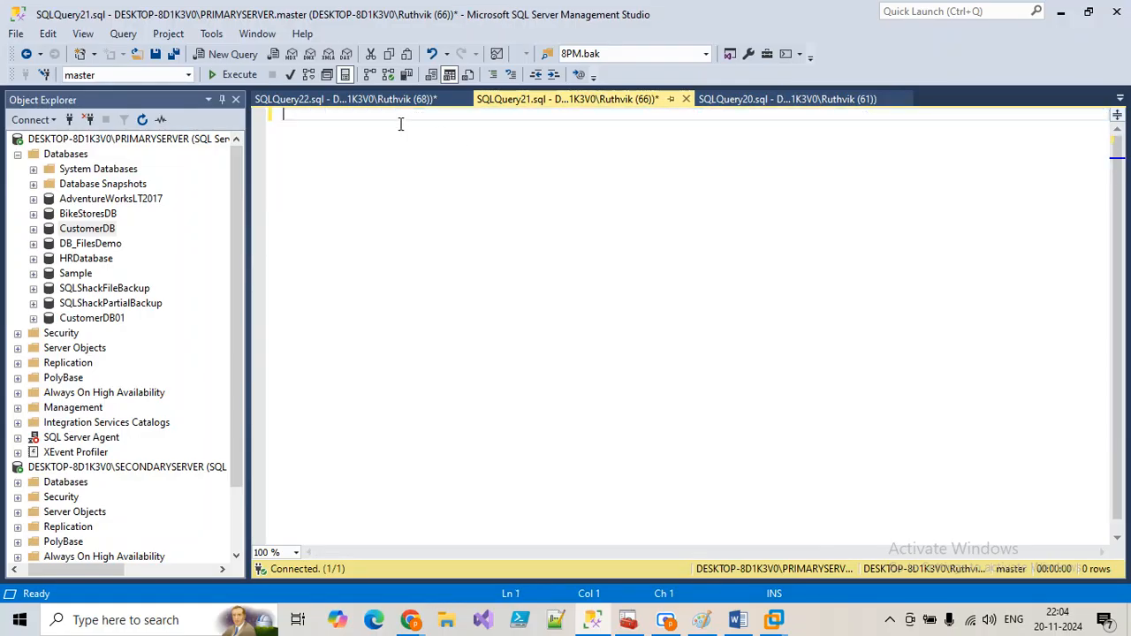
left_click(706, 99)
key("Return")
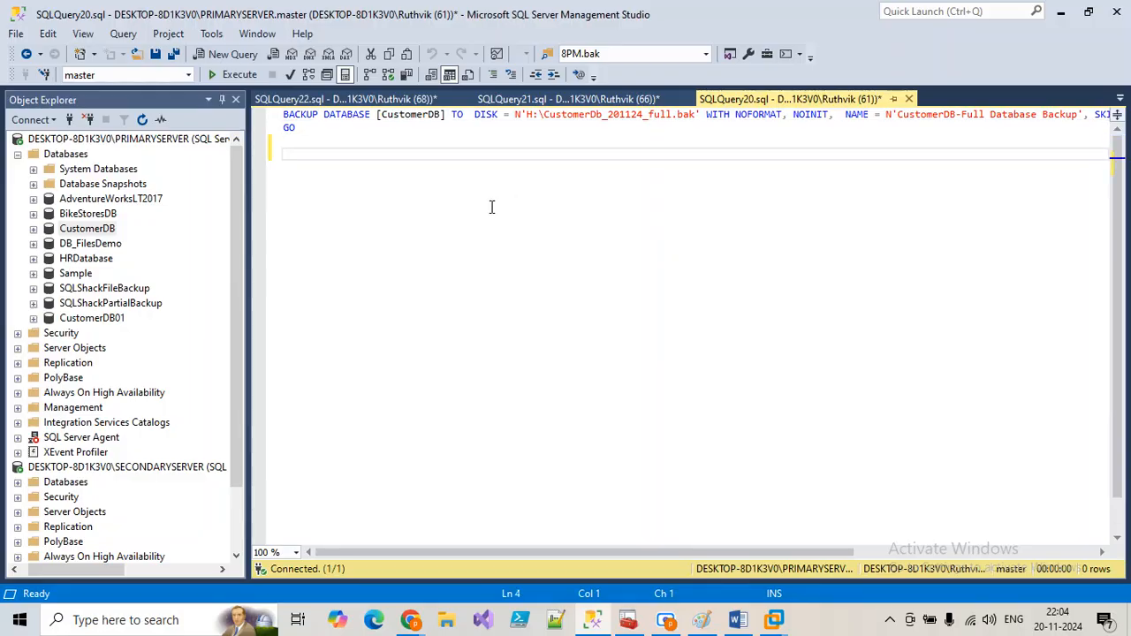
key("ctrl+v")
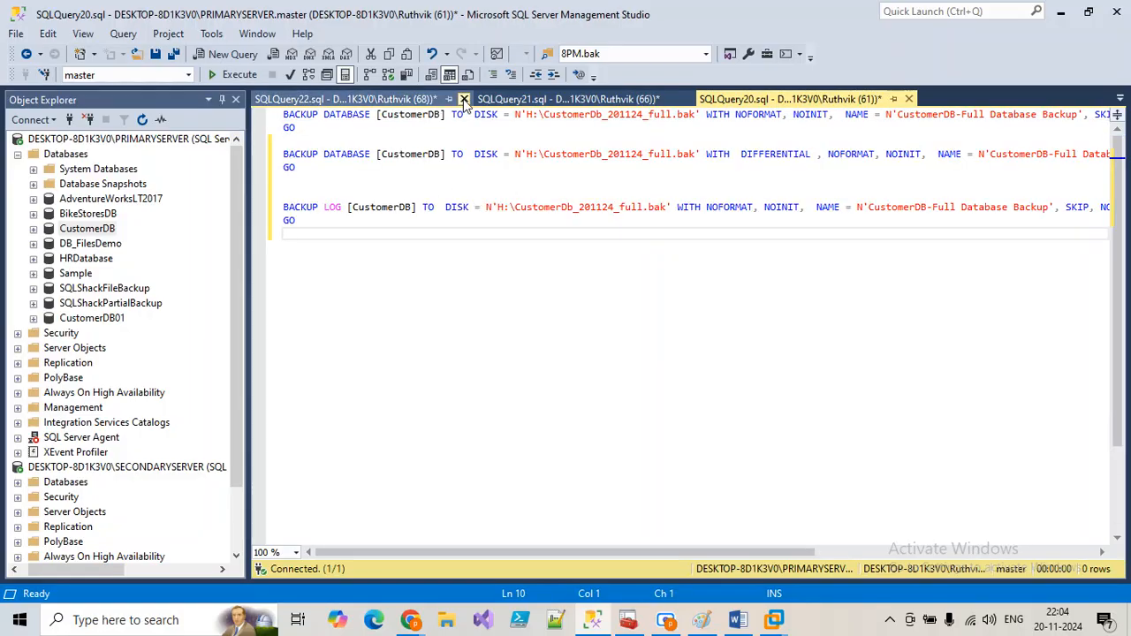
Close the two emptied query windows without saving and execute the full, differential and log backups of CustomerDB
left_click(626, 409)
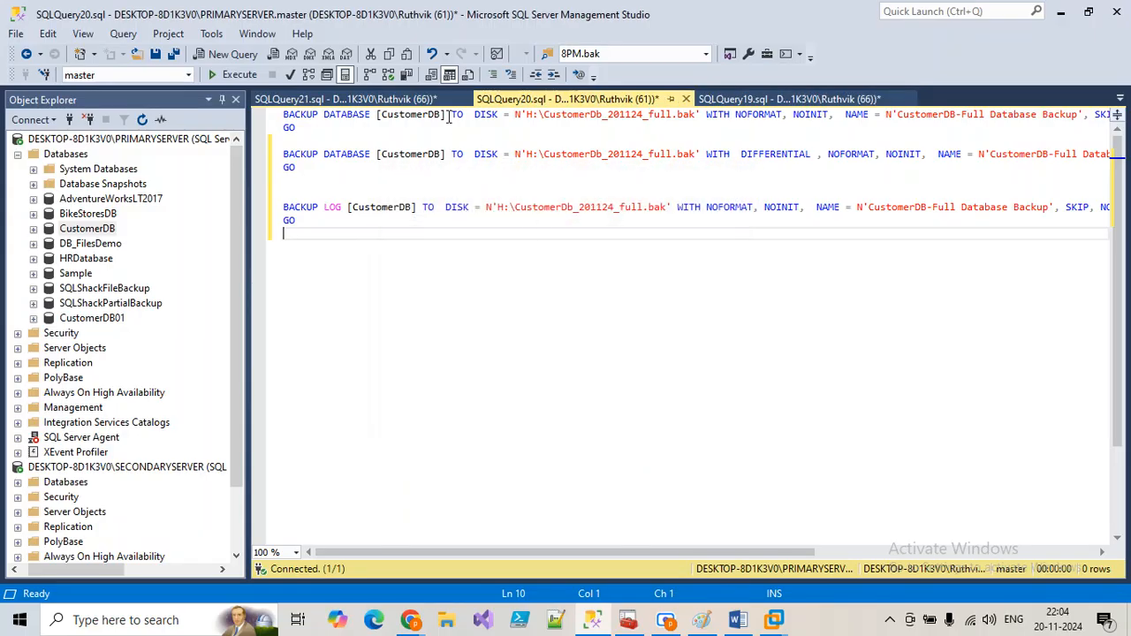
left_click(434, 99)
left_click(463, 98)
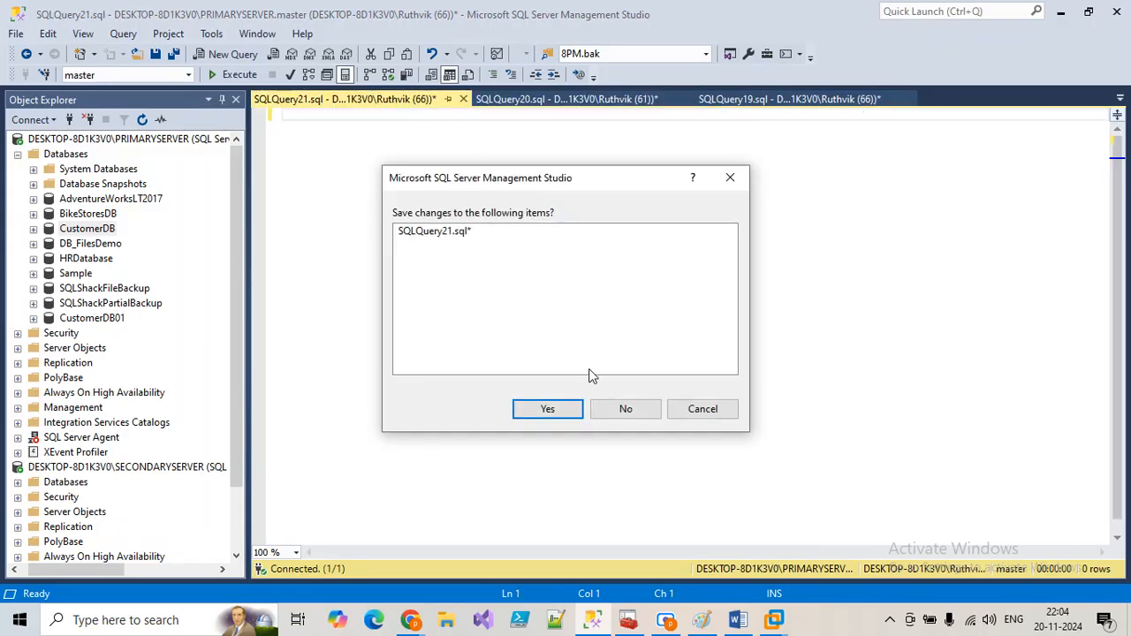
left_click(628, 412)
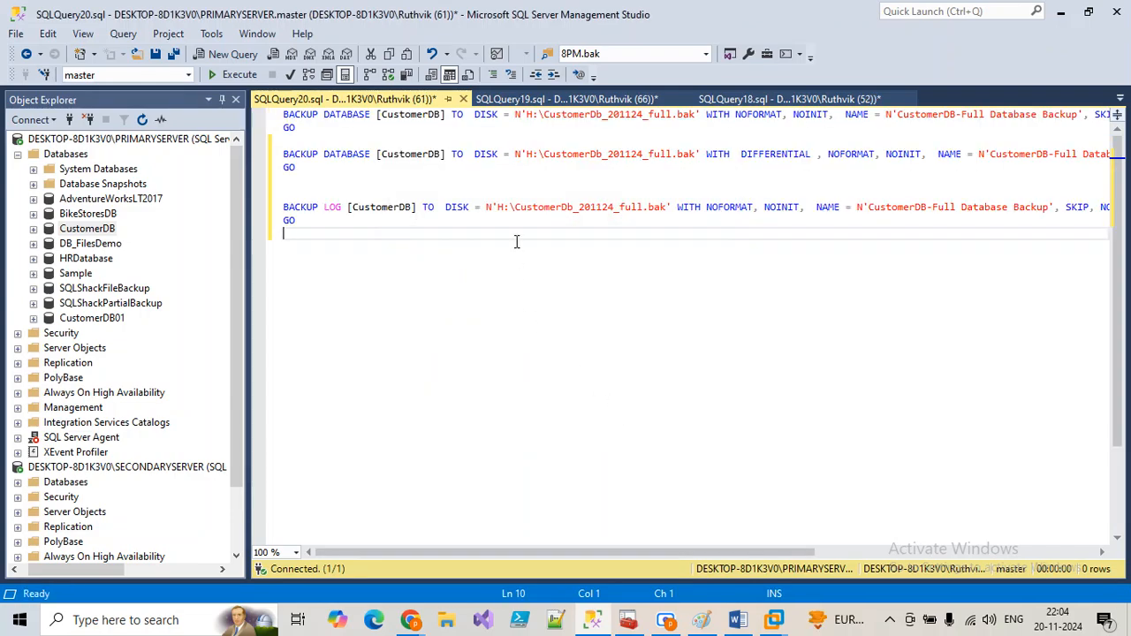
left_click_drag(475, 262, 274, 113)
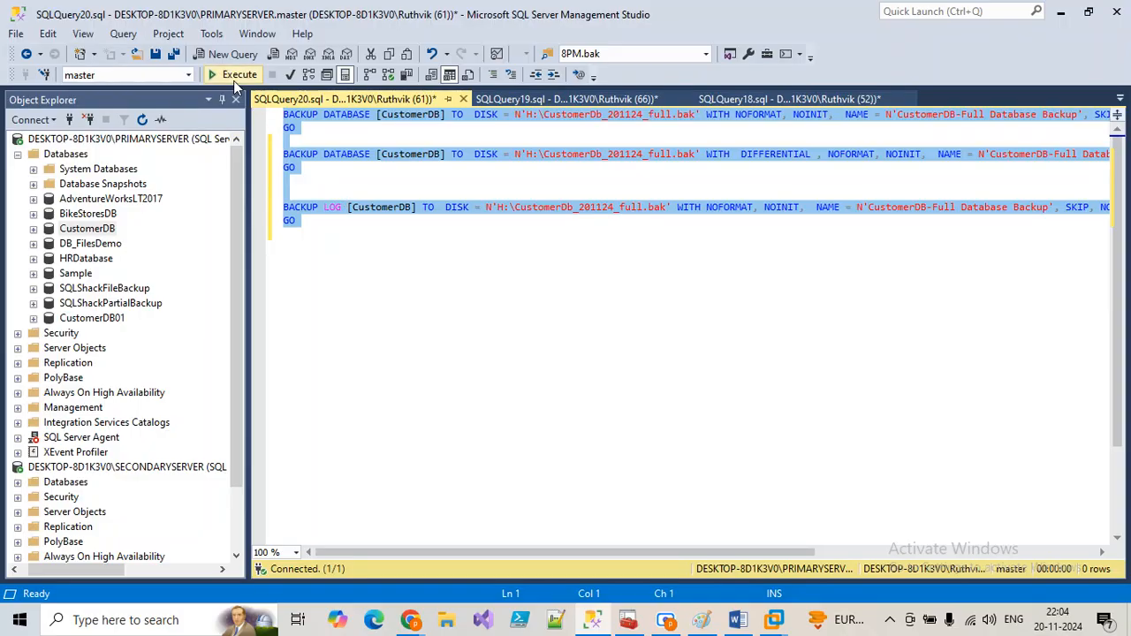
left_click(232, 78)
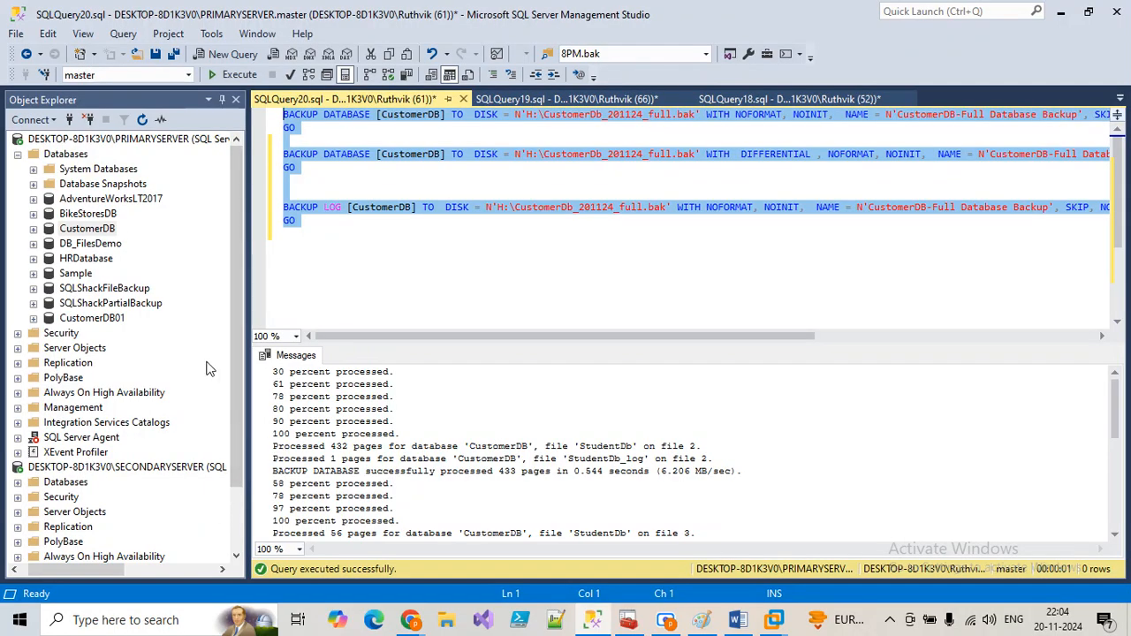
Delete CustomerDB from PRIMARYSERVER with Close existing connections enabled, and close the backup query without saving
right_click(93, 228)
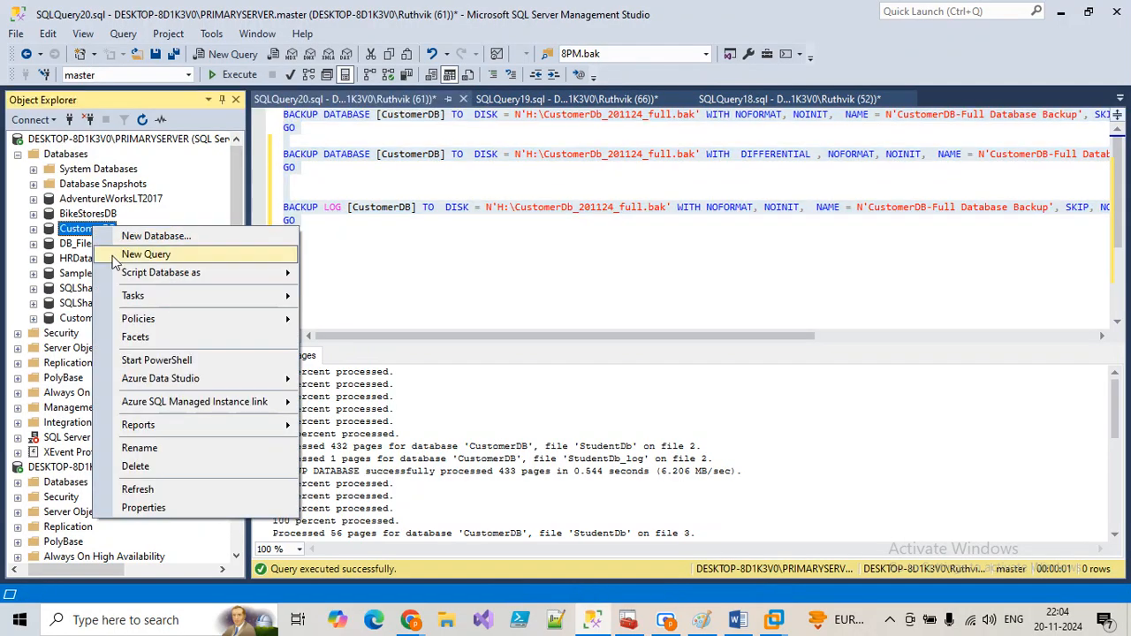
left_click(141, 465)
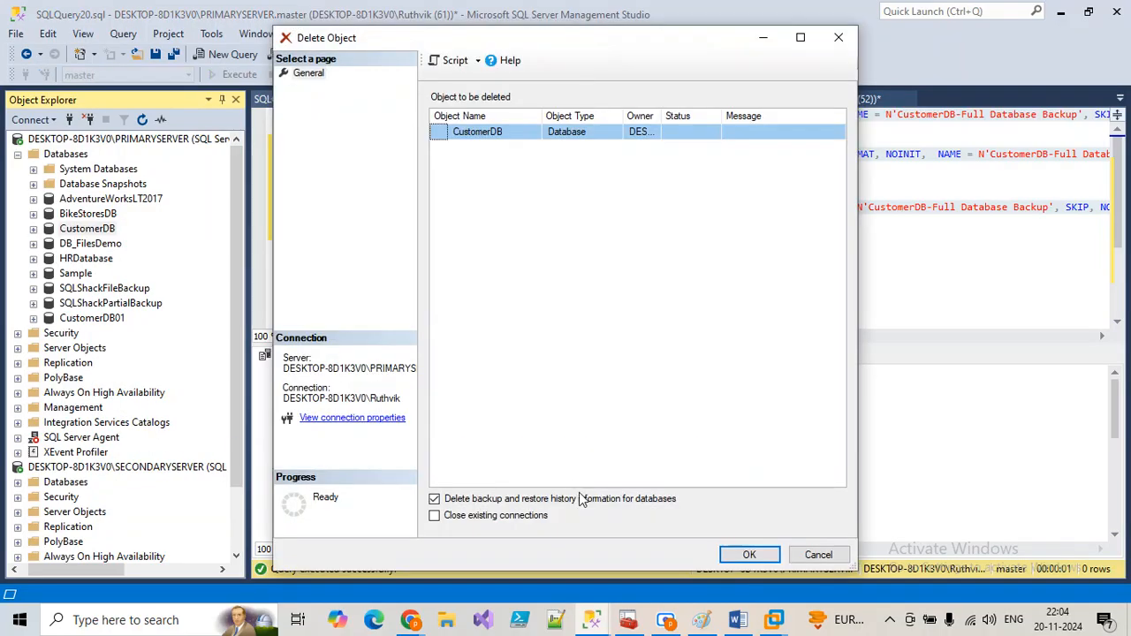
left_click(492, 520)
left_click(750, 555)
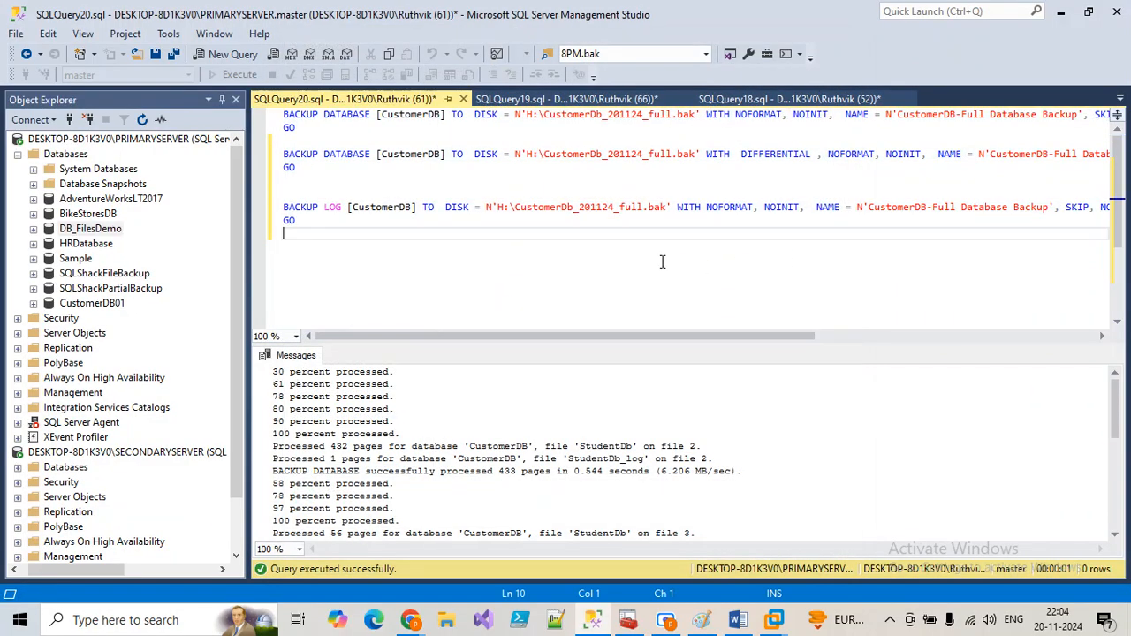
left_click(463, 99)
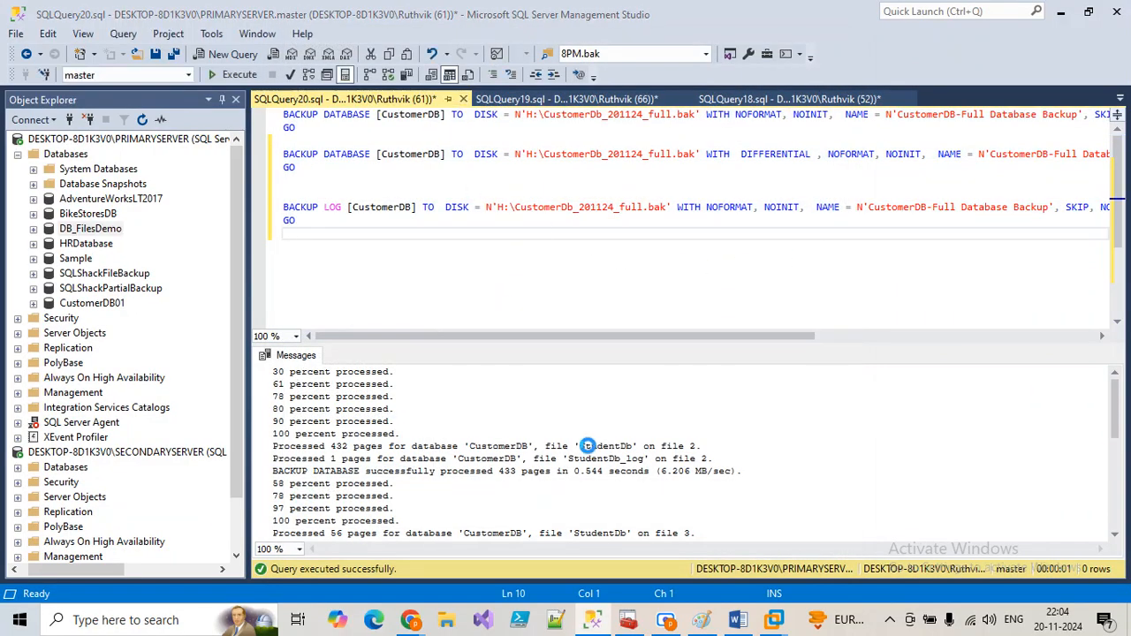
left_click(624, 408)
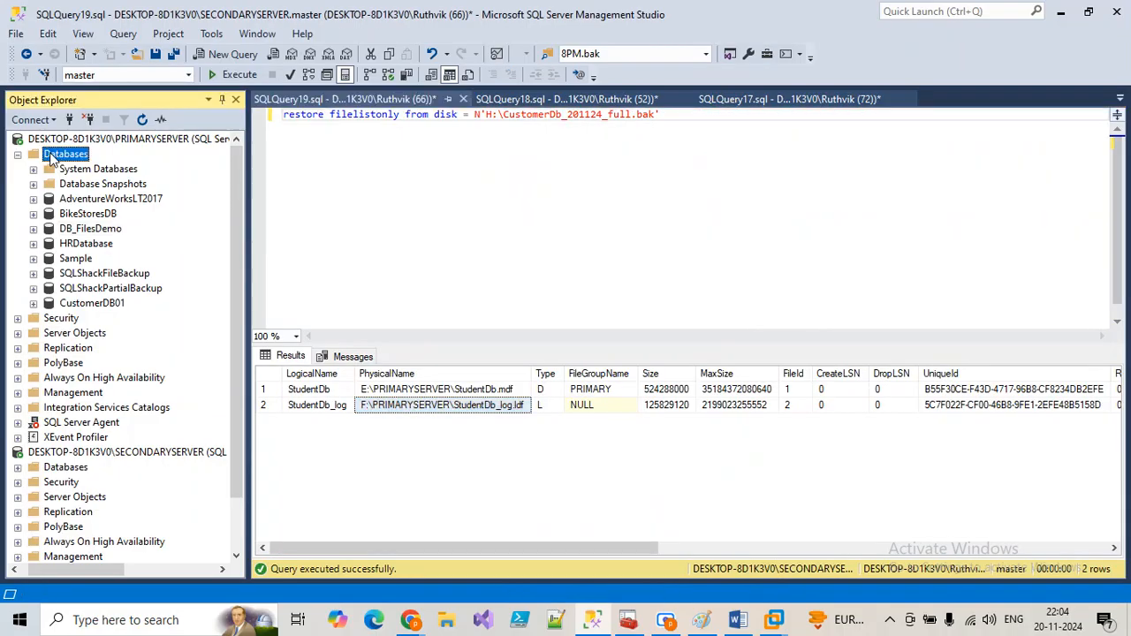
right_click(50, 154)
left_click(118, 204)
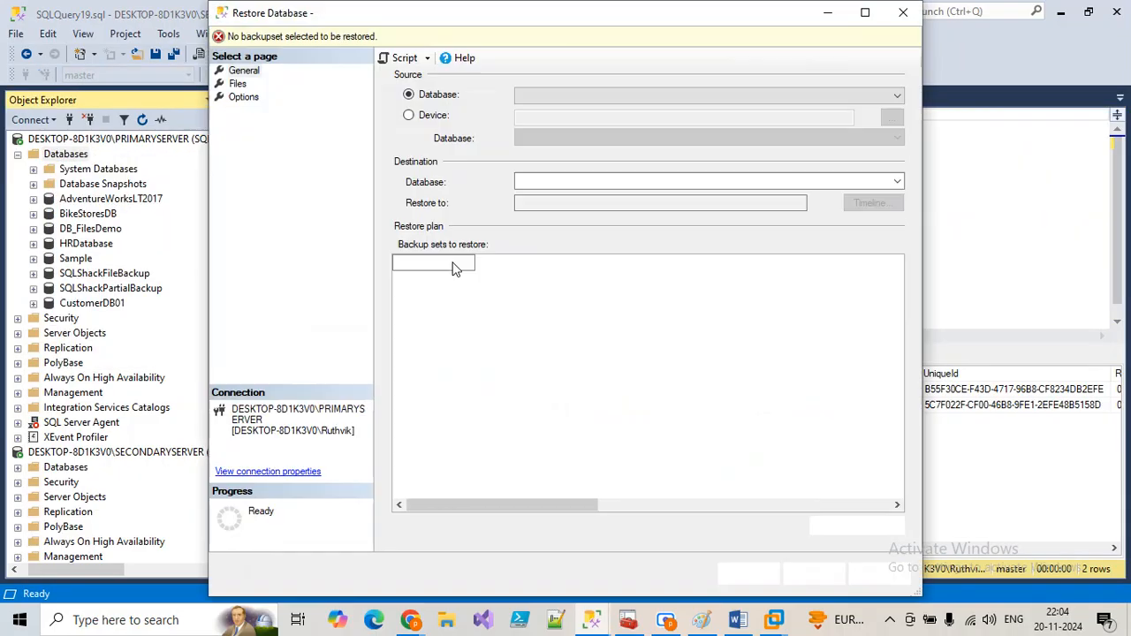
left_click(409, 114)
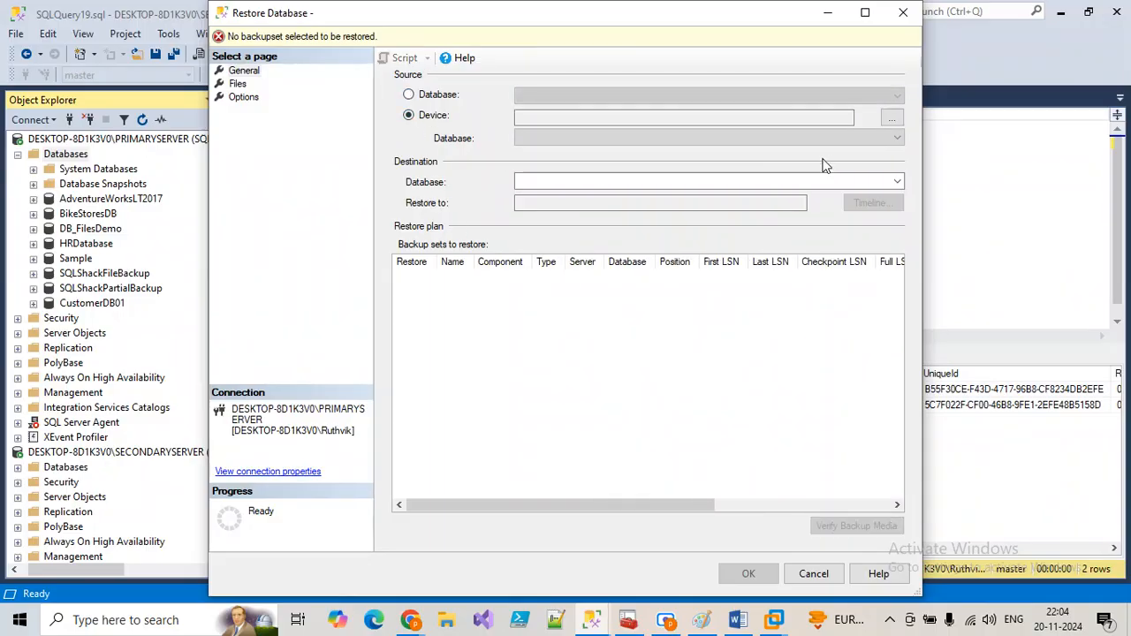
left_click(894, 120)
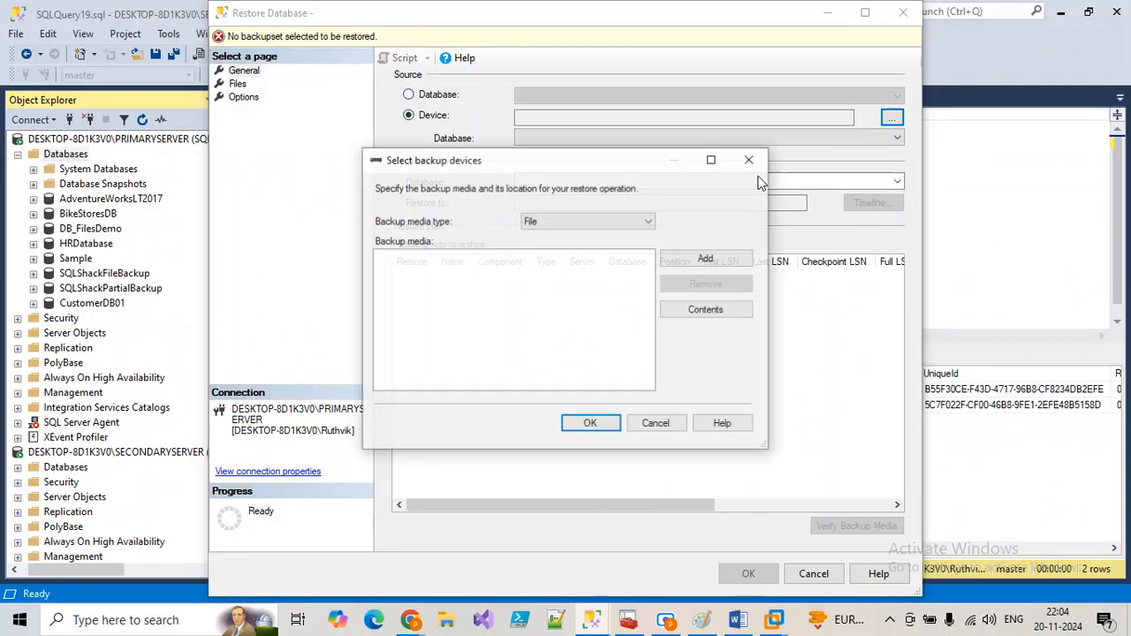
left_click(656, 424)
left_click(814, 573)
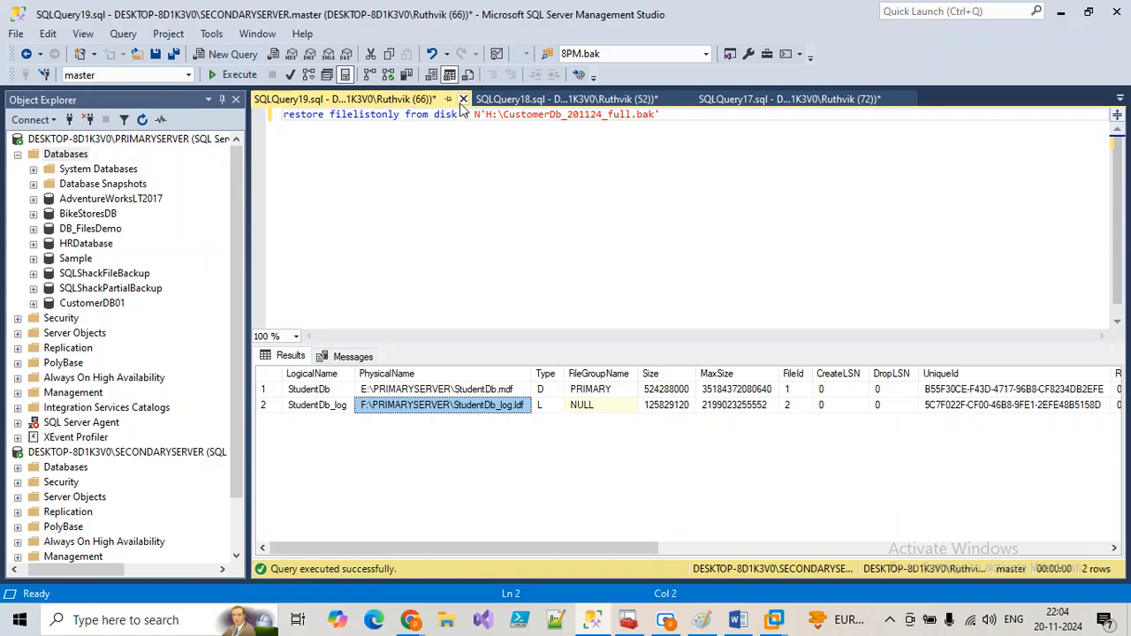
Close the SQLQuery19, SQLQuery18 and SQLQuery17 windows without saving their changes
left_click(463, 99)
left_click(625, 408)
key("ctrl+F4")
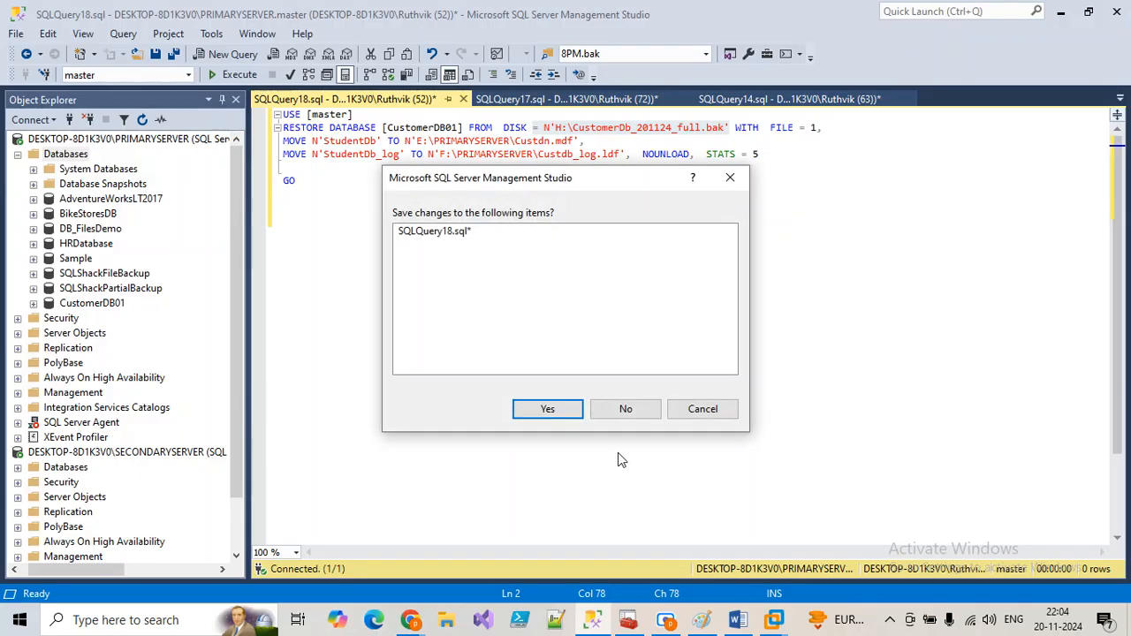
left_click(622, 407)
key("ctrl+F4")
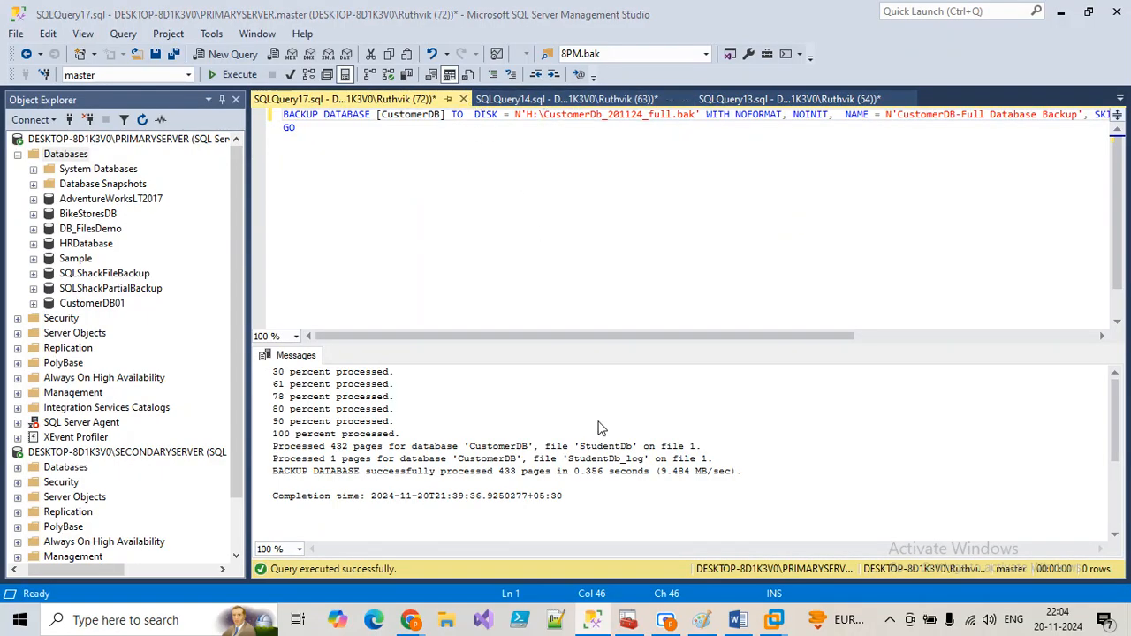
left_click(619, 407)
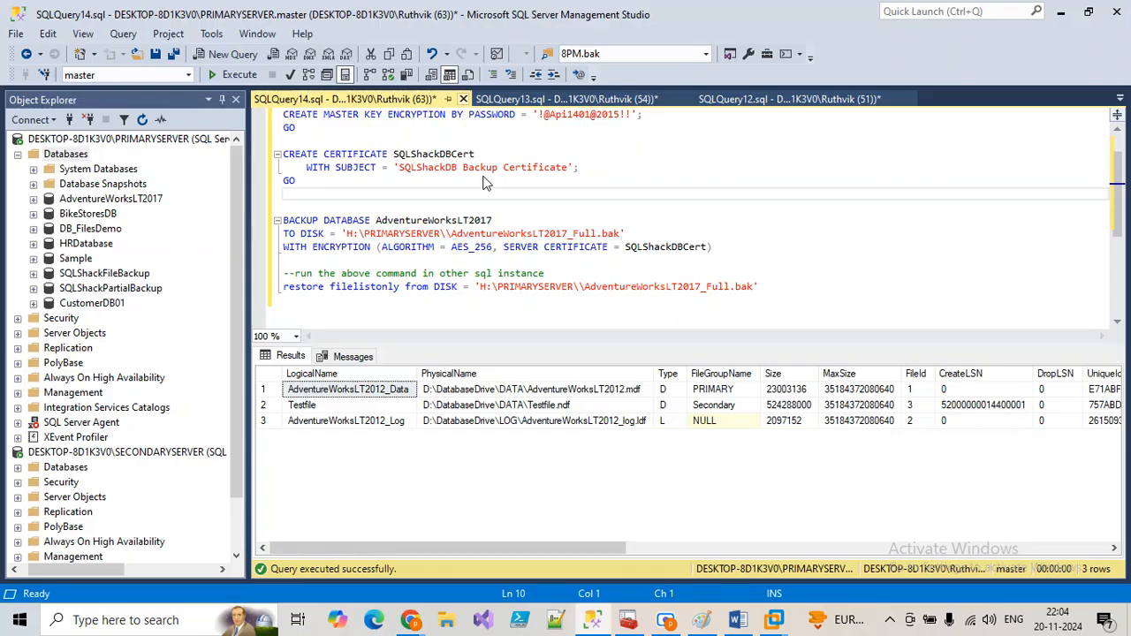
Close the SQLQuery14, SQLQuery13 and SQLQuery12 windows without saving their changes and expand the AdventureWorksLT2017 database
left_click(463, 99)
left_click(618, 411)
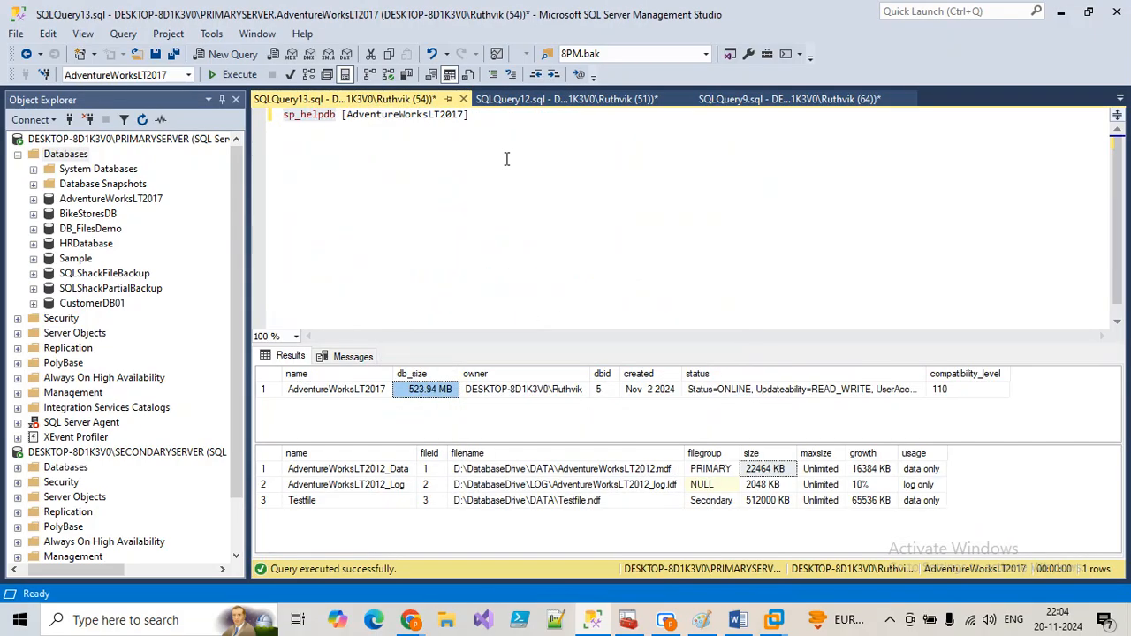
key("ctrl+F4")
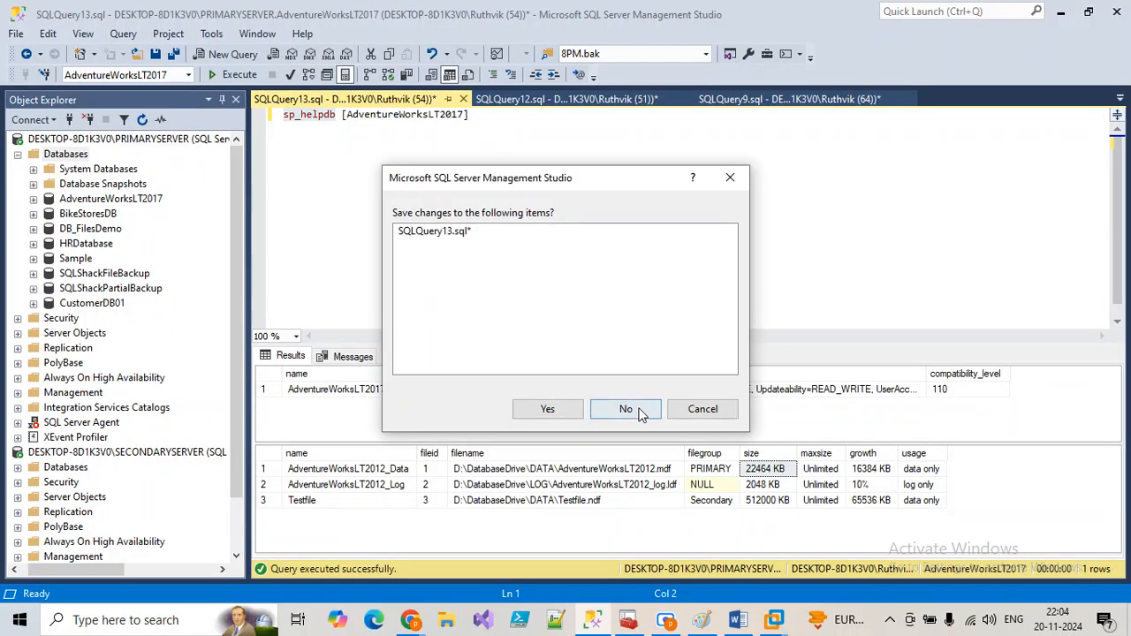
left_click(639, 410)
left_click(463, 98)
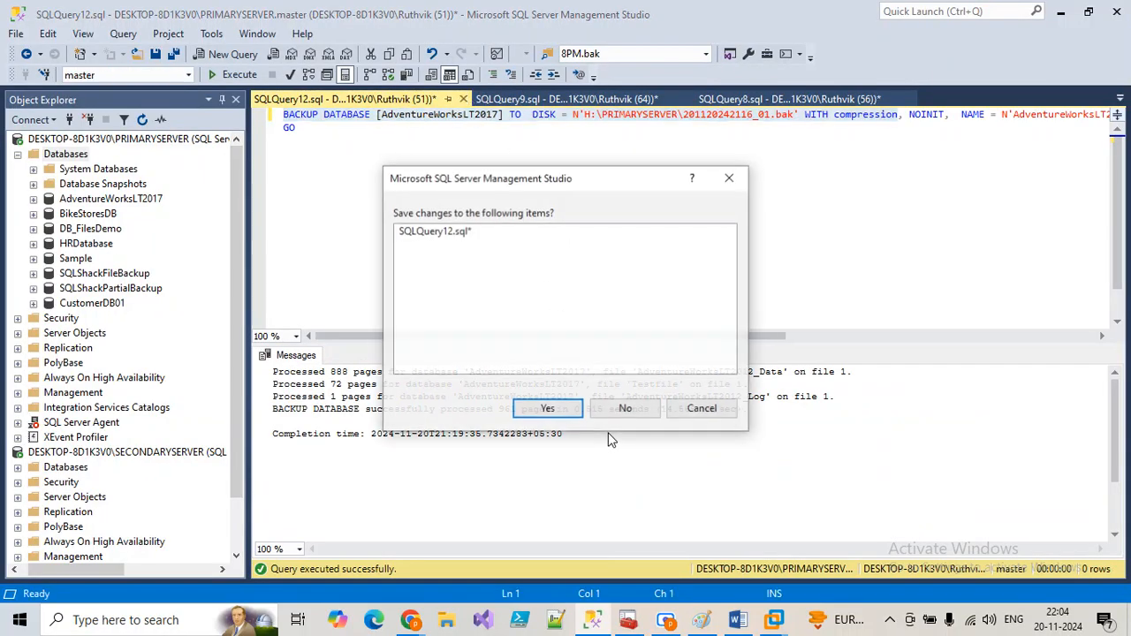
left_click(614, 409)
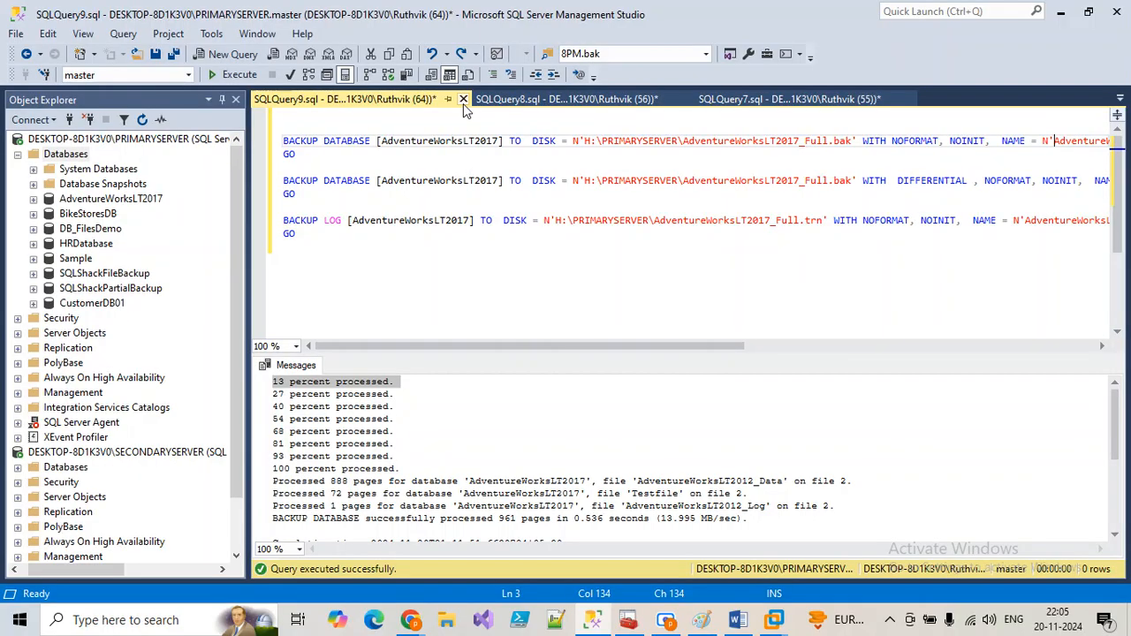
left_click(447, 265)
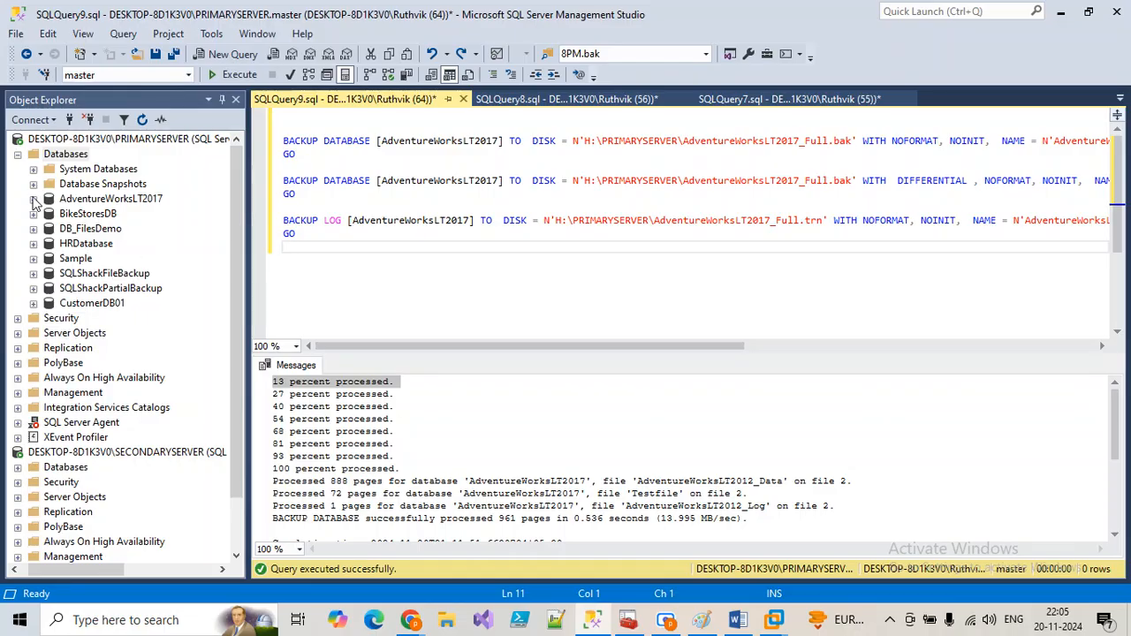
left_click(33, 199)
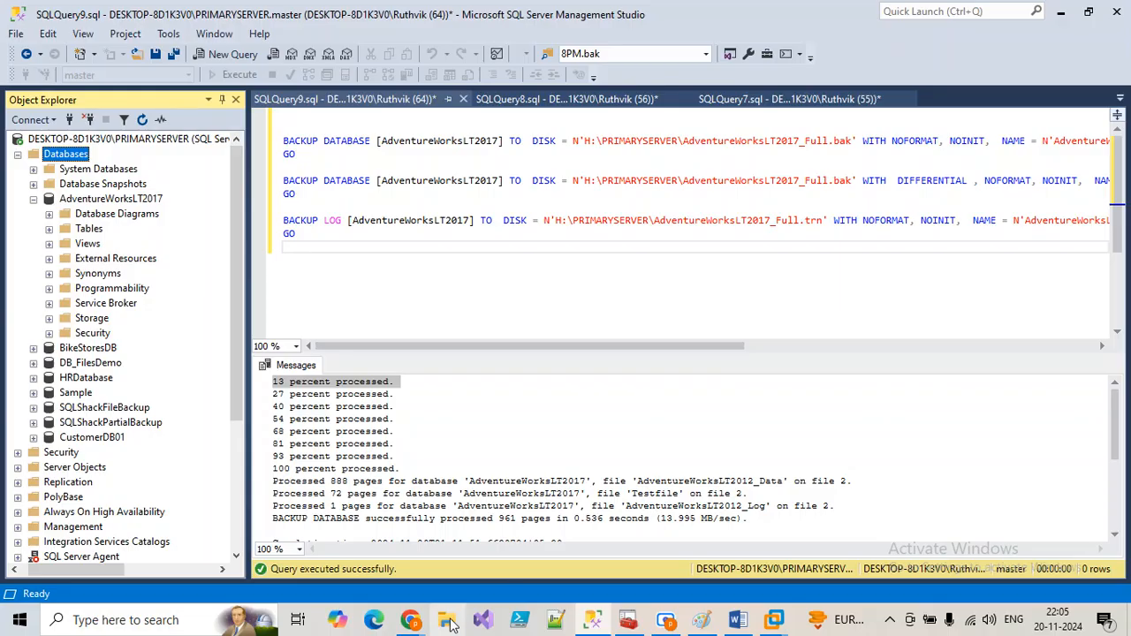
In File Explorer, delete AdventureWorksLT2017_Full.bak from the PRIMARYSERVER folder on the Backup (H:) drive
key("super+e")
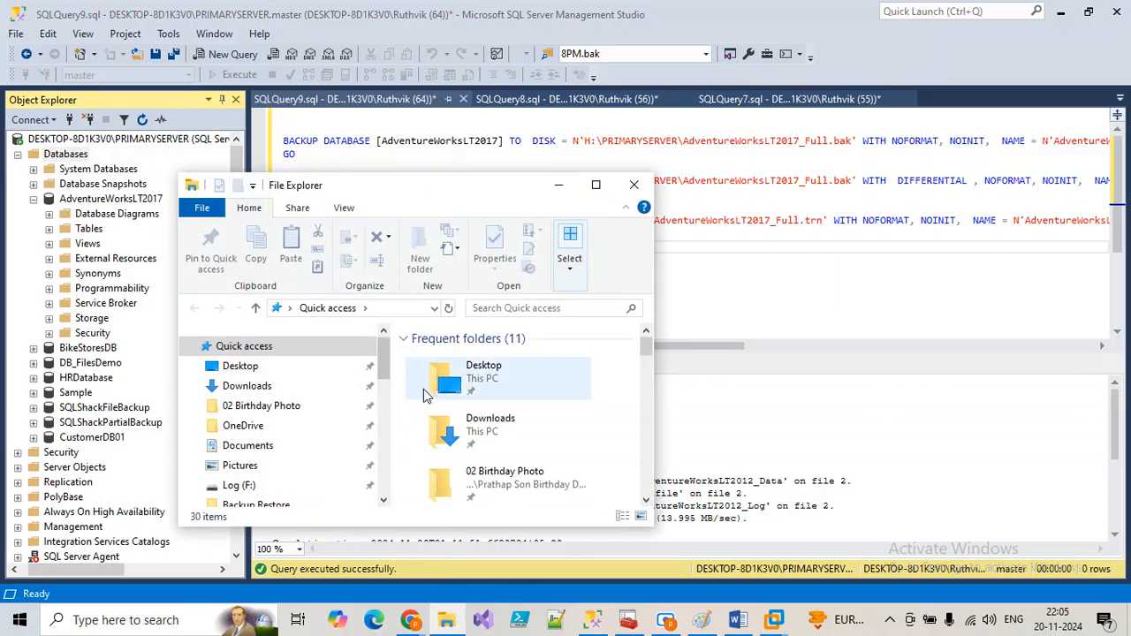
double_click(593, 186)
scroll(371, 439, "down", 3)
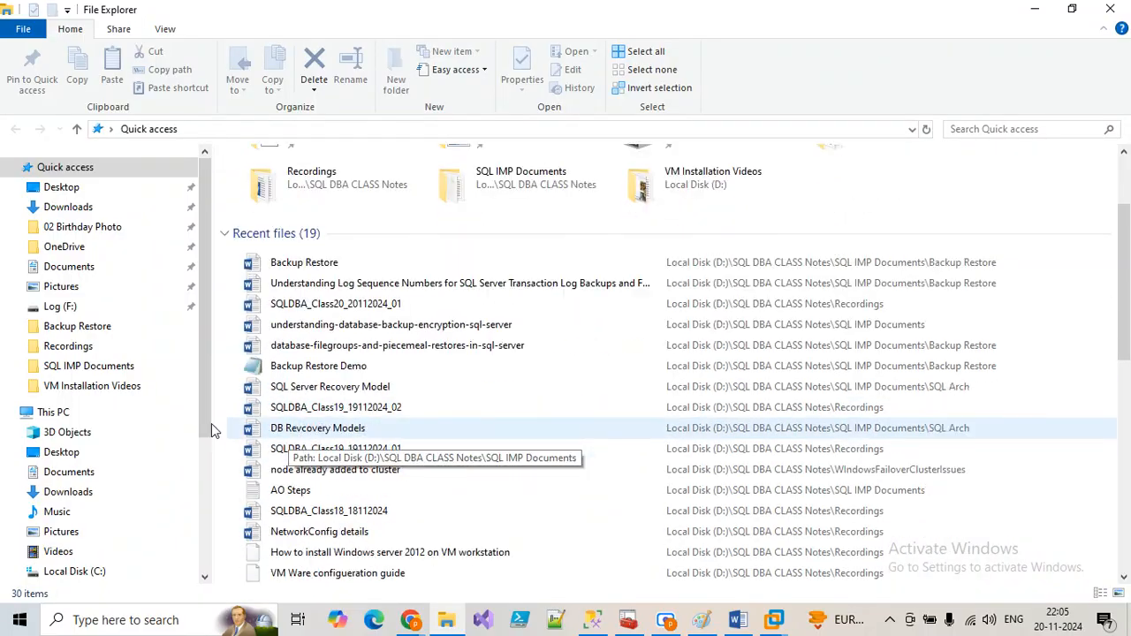
scroll(376, 460, "down", 3)
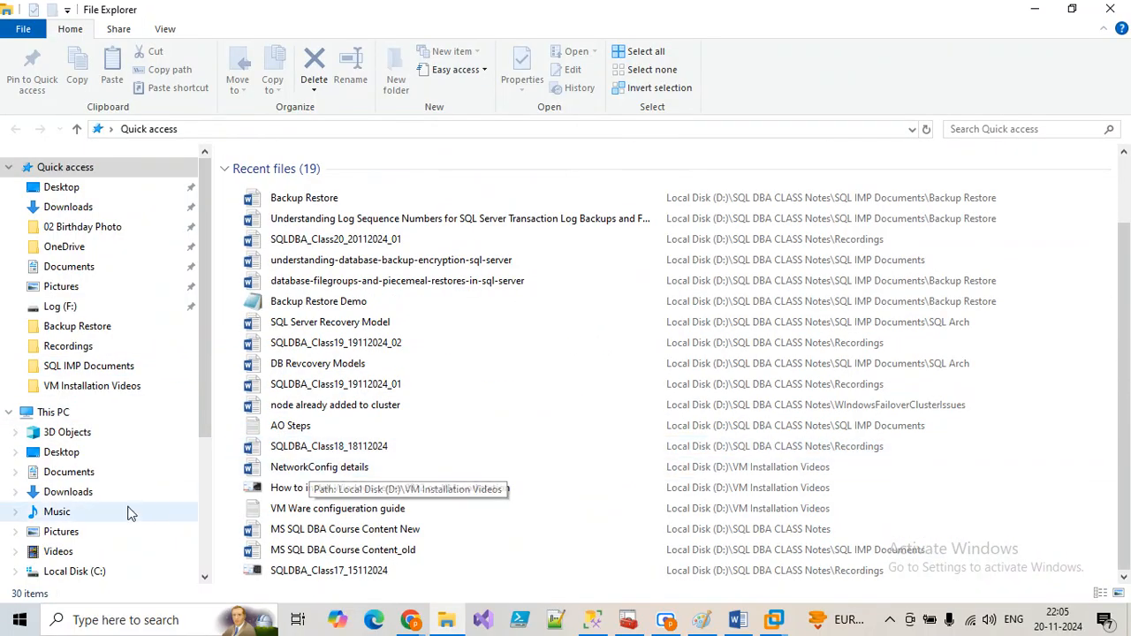
scroll(97, 521, "down", 2)
scroll(85, 538, "down", 1)
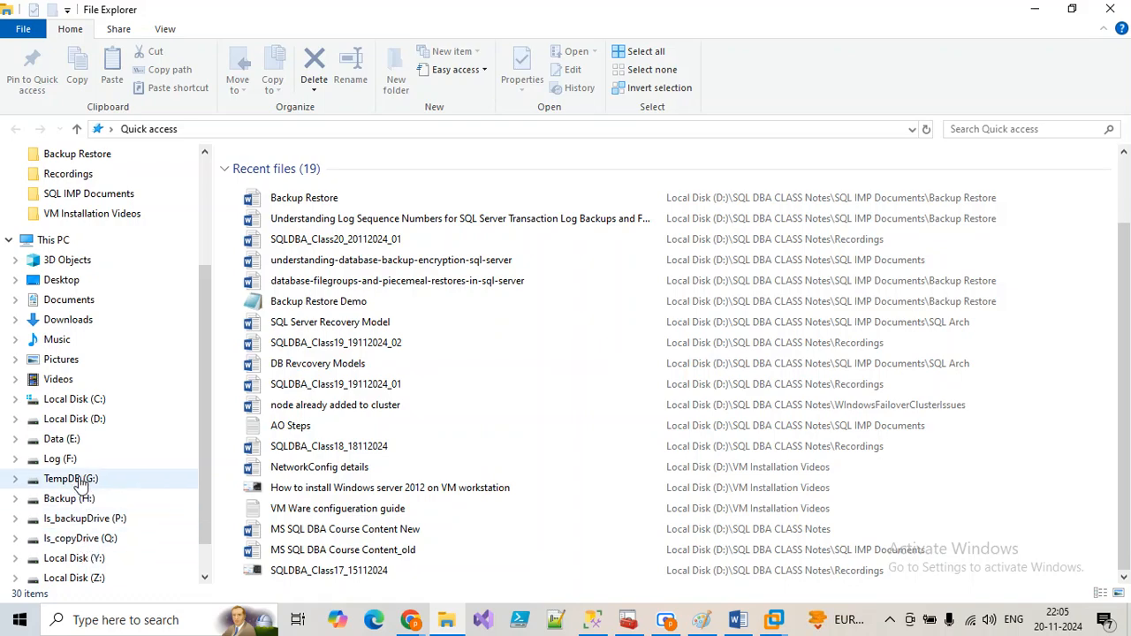
left_click(94, 500)
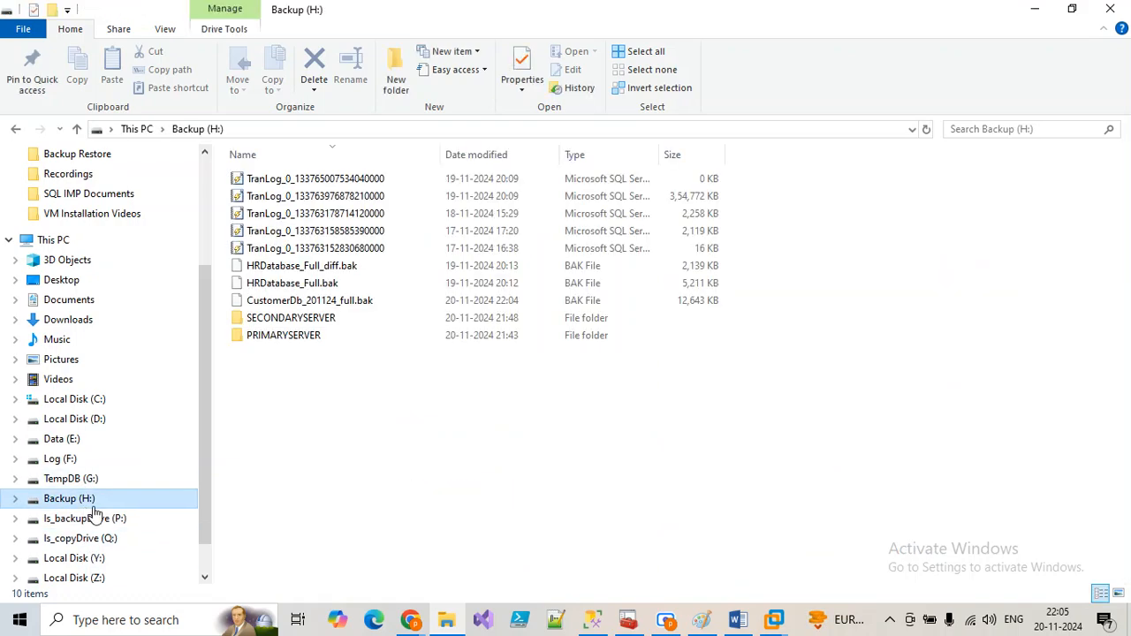
left_click(320, 324)
double_click(304, 339)
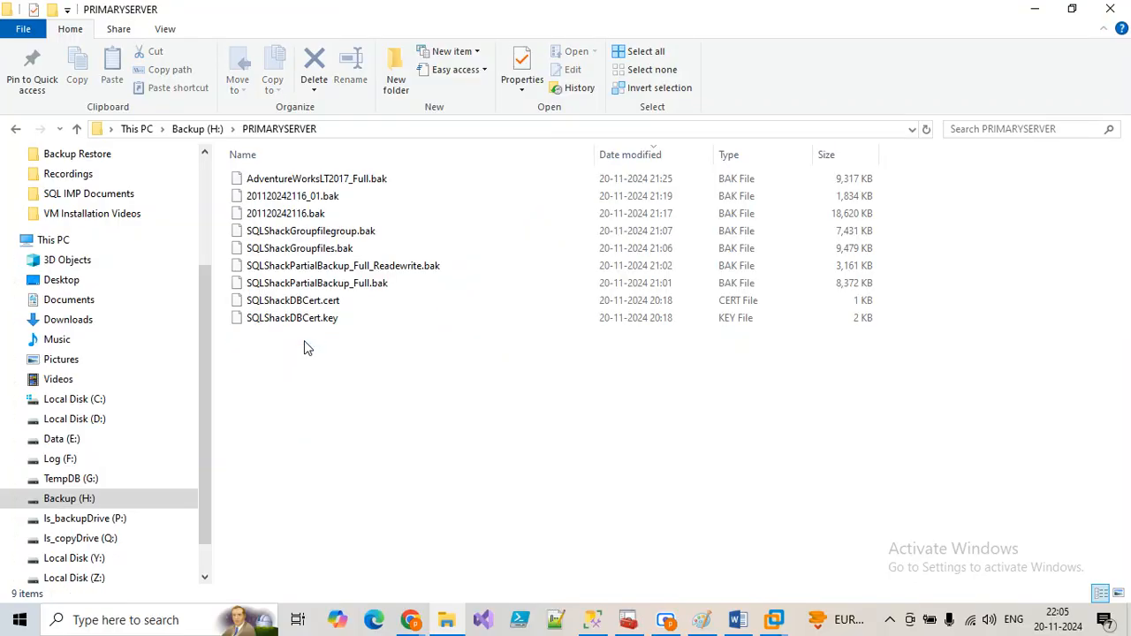
left_click(310, 181)
key("Delete")
left_click_drag(579, 410, 541, 366)
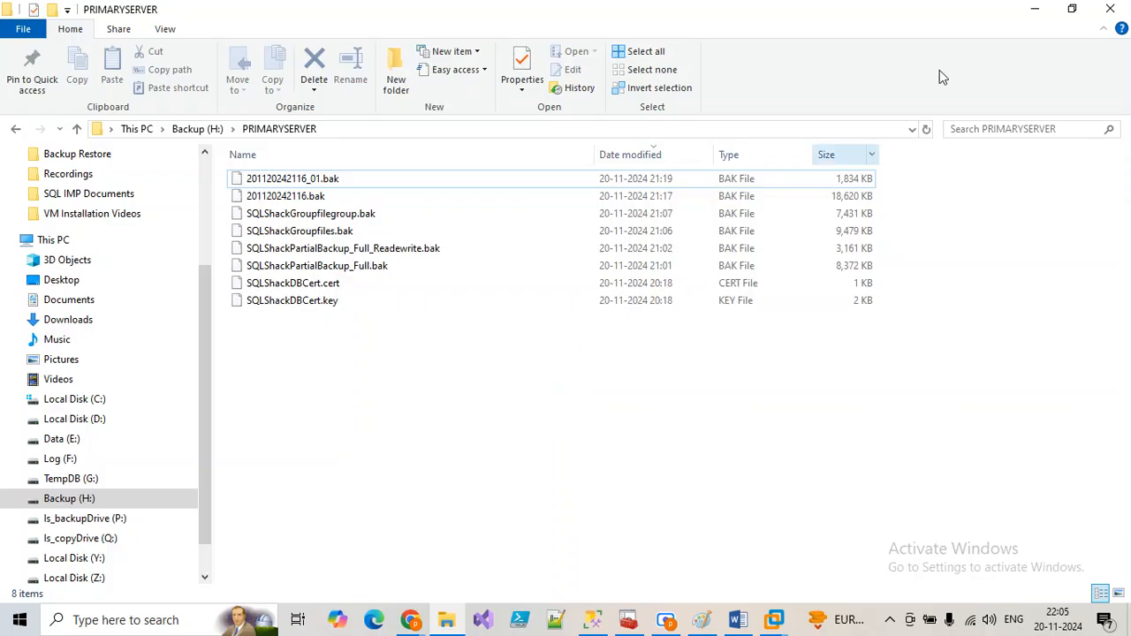
Switch back to SQL Server Management Studio and execute only the full backup statement for AdventureWorksLT2017 in SQLQuery9
left_click(1034, 9)
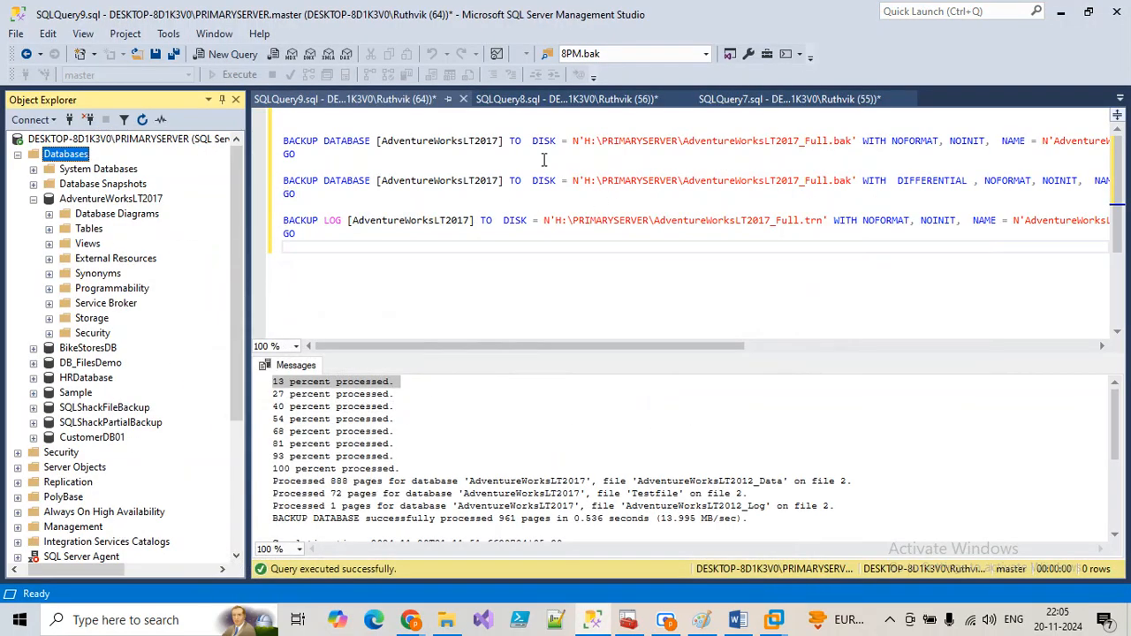
left_click_drag(282, 141, 285, 167)
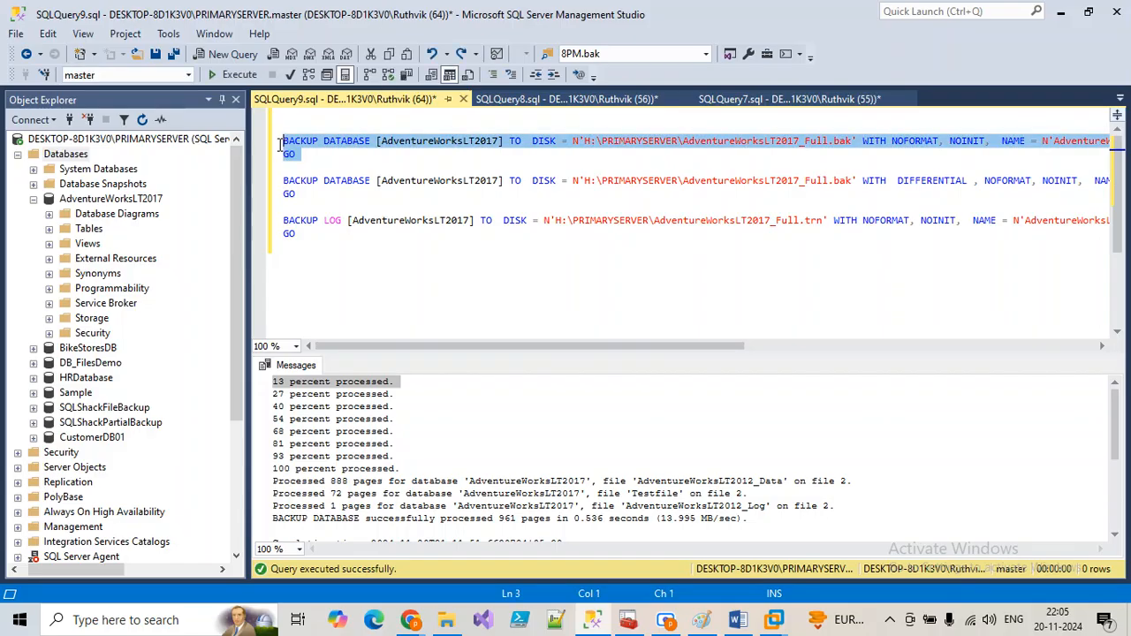
key("F5")
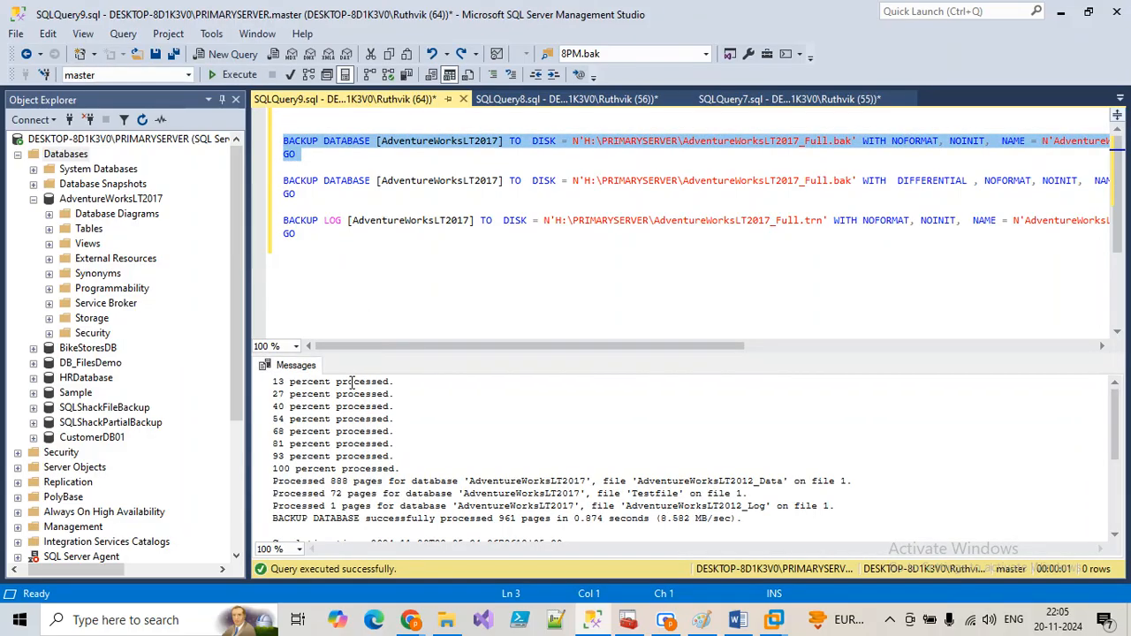
Change the target files to AdventureWorksLT2017_diff.bak in the differential backup statement and AdventureWorksLT2017_log.trn in the log backup statement
left_click_drag(802, 181, 831, 181)
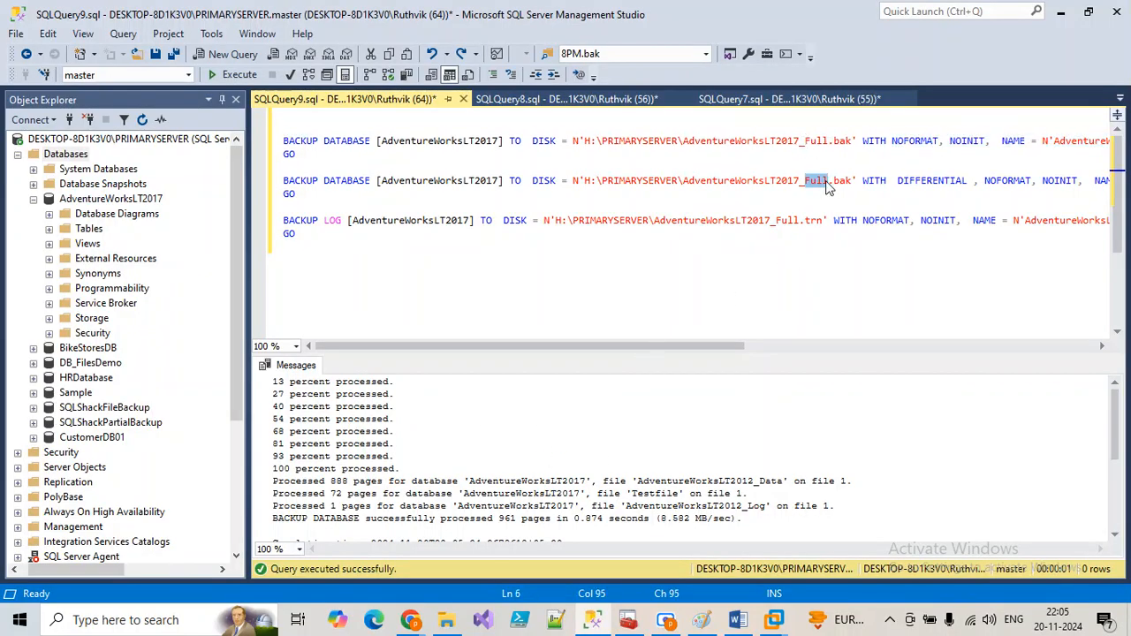
type("iff")
left_click_drag(799, 221, 776, 220)
type("Log")
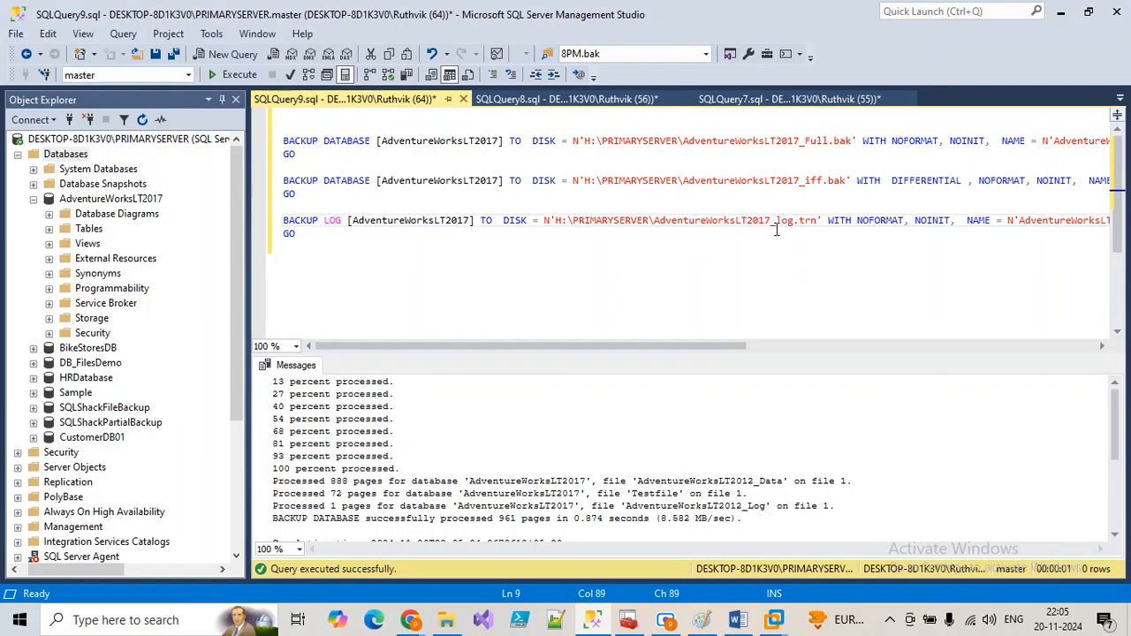
left_click(805, 180)
type("d")
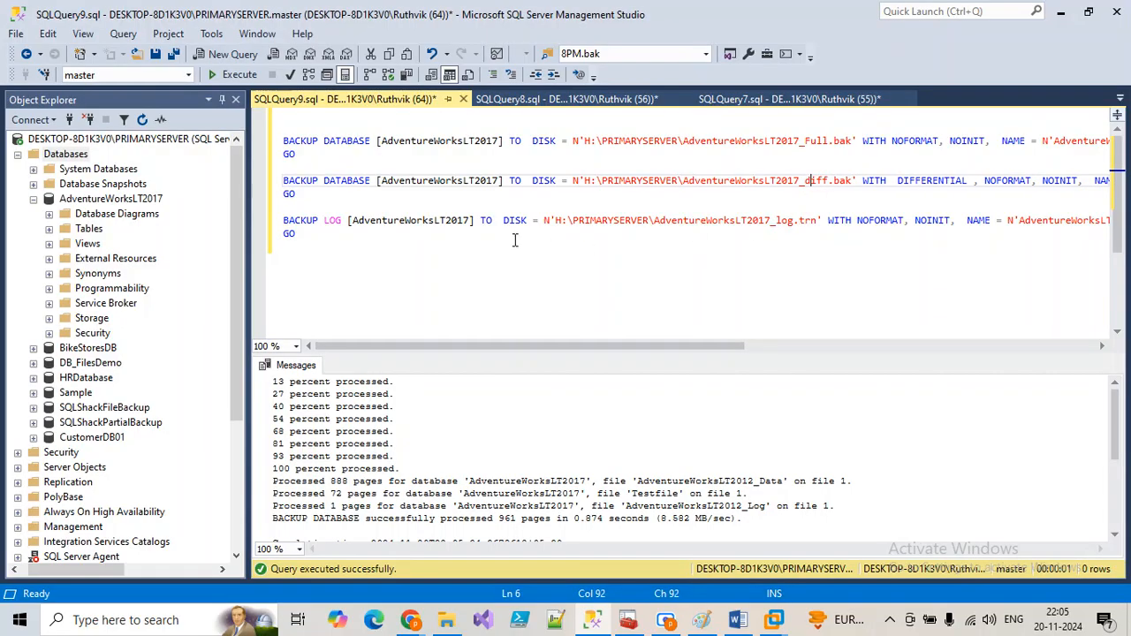
Try to delete the SalesLT.Address table from AdventureWorksLT2017
left_click(50, 228)
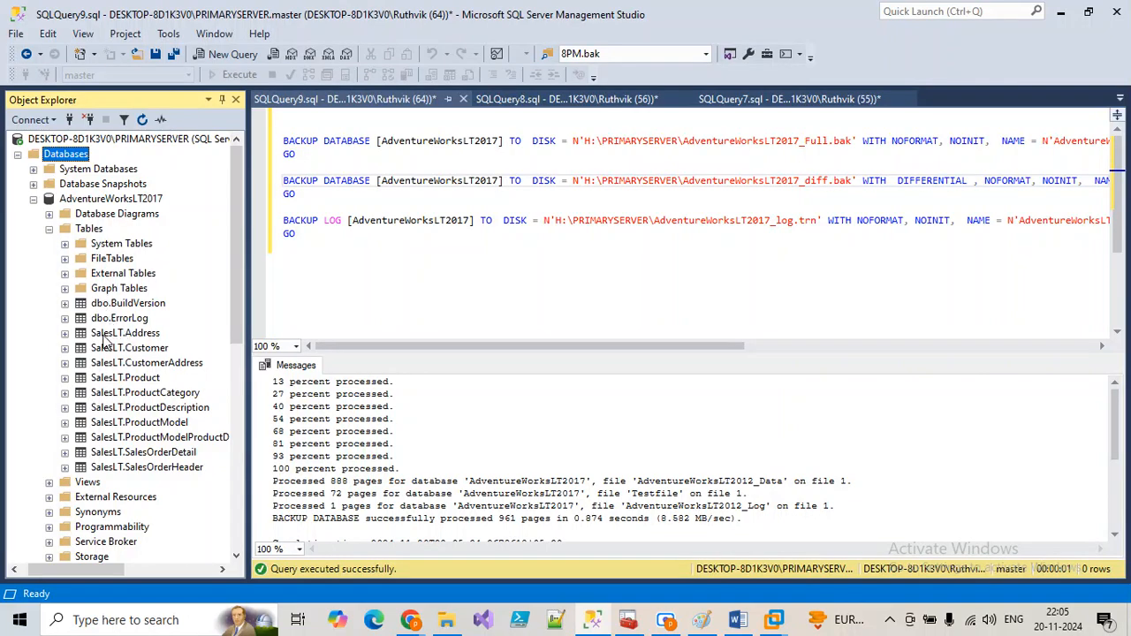
right_click(104, 340)
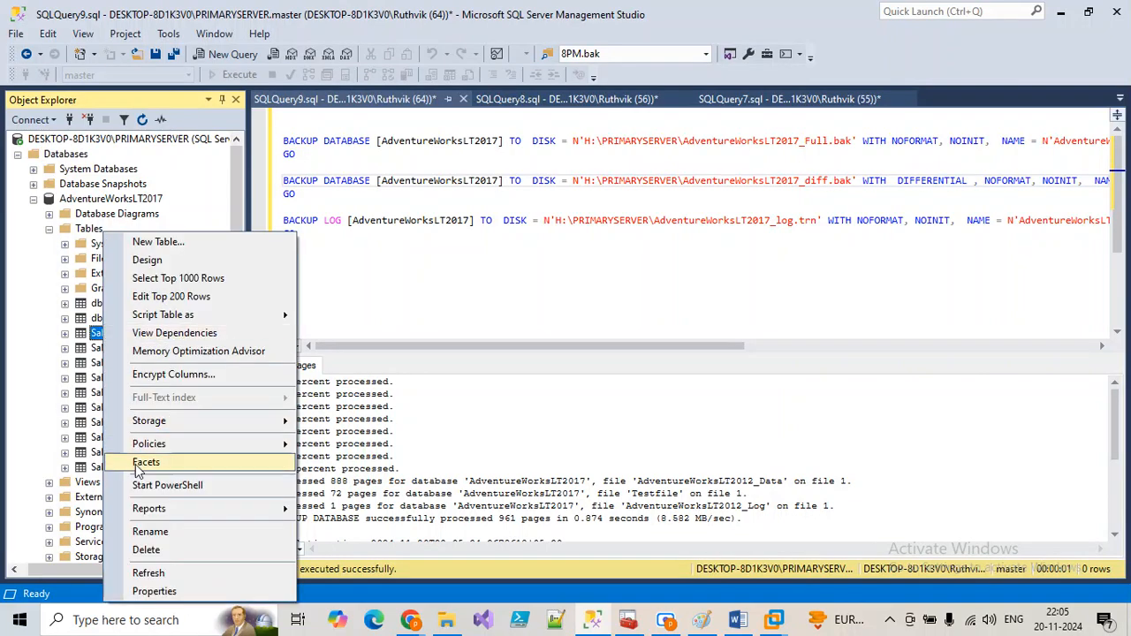
left_click(143, 550)
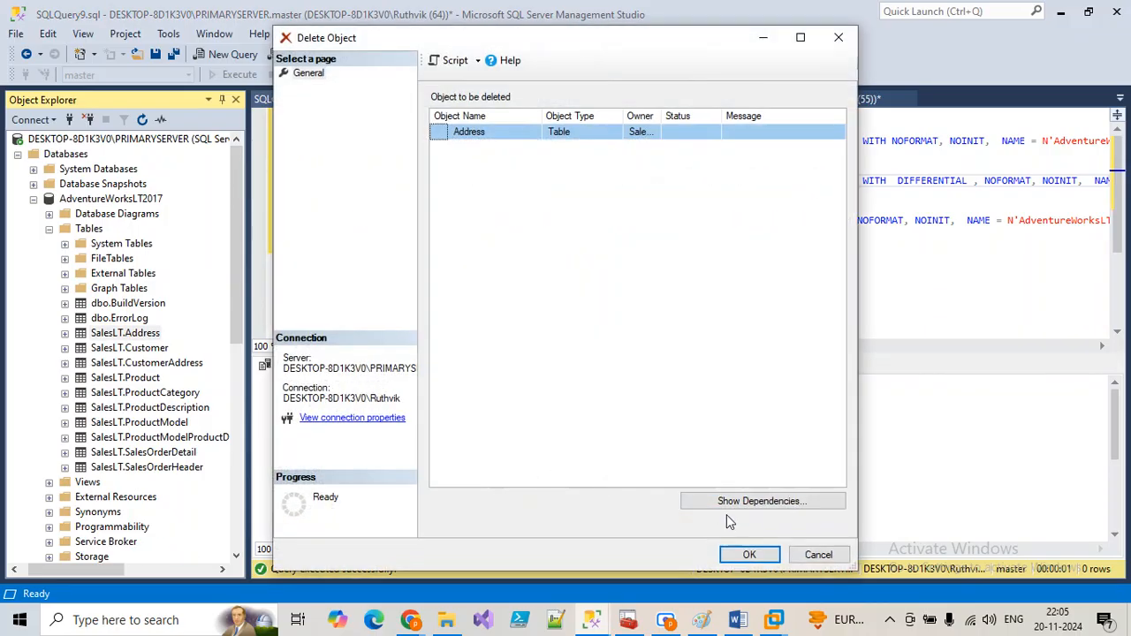
left_click(738, 554)
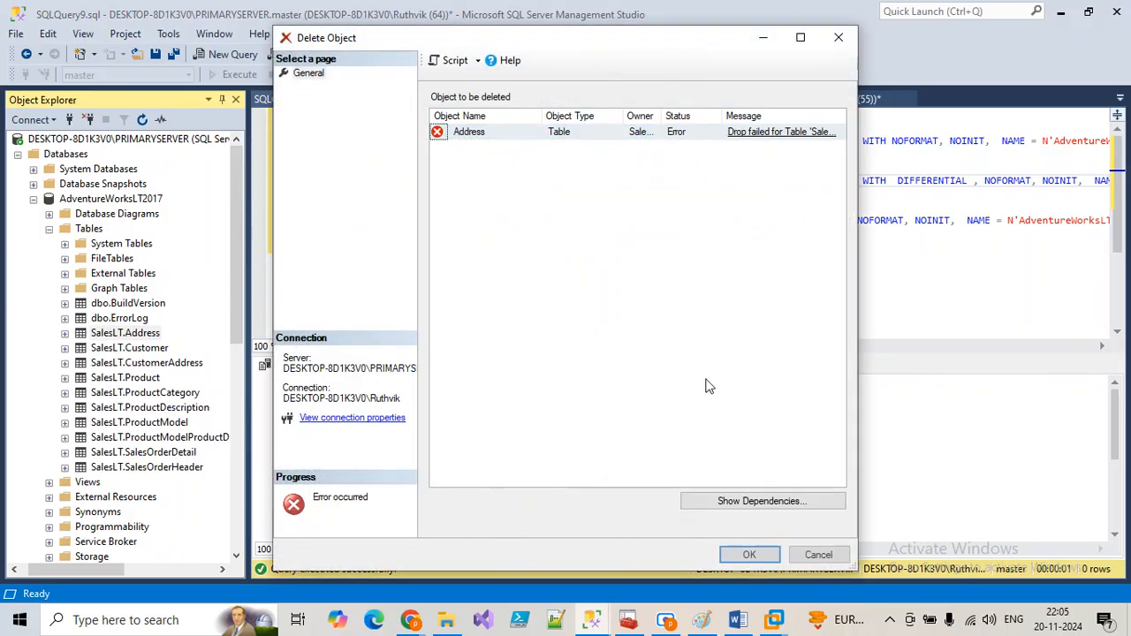
left_click(823, 552)
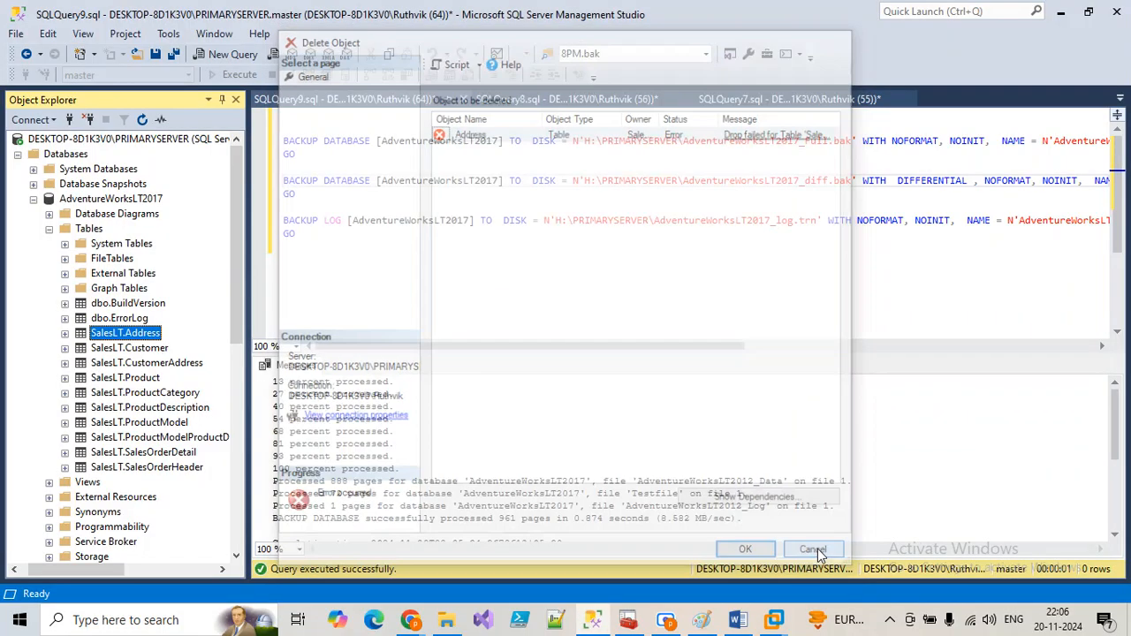
Create a table in AdventureWorksLT2017 with nchar(10) columns Sno and Name, and save it as Table_1
right_click(88, 231)
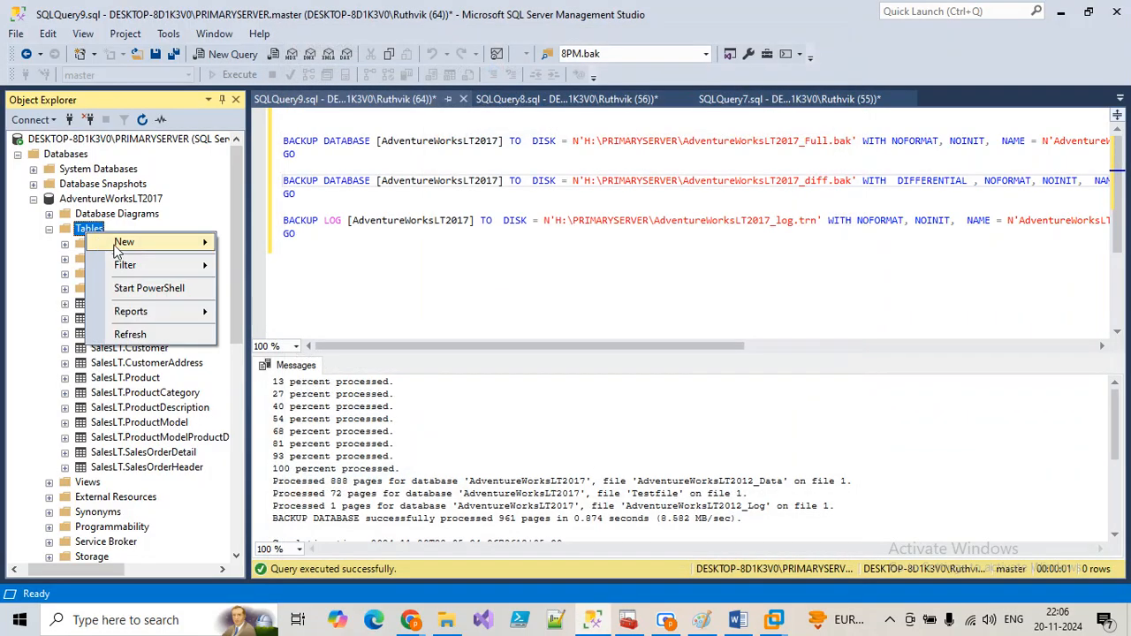
mouse_move(117, 246)
left_click(244, 243)
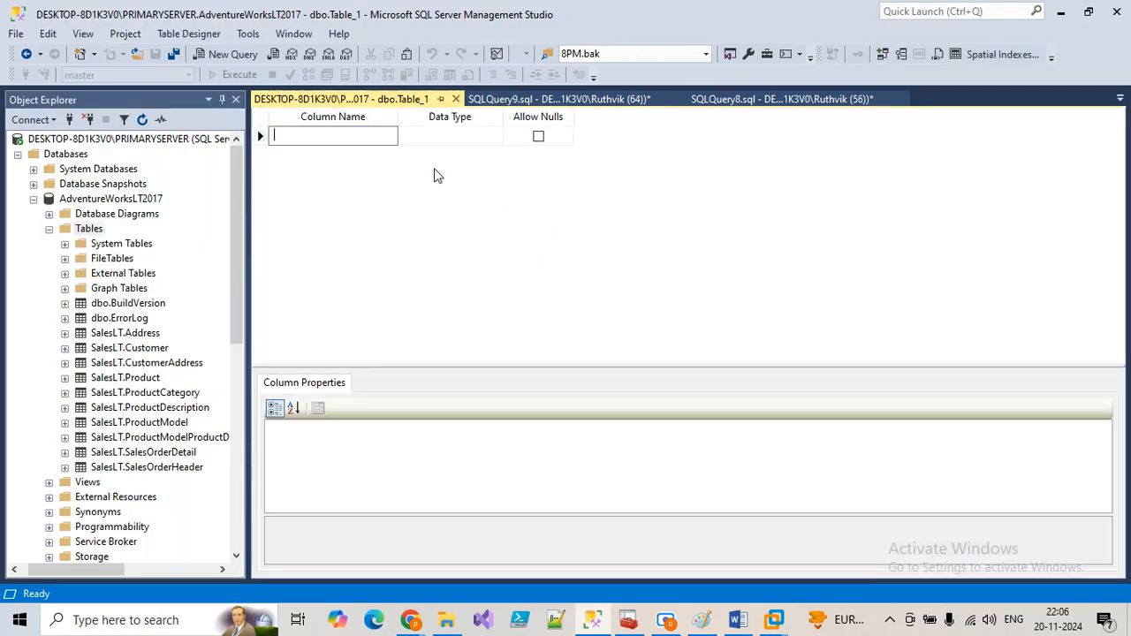
type("Sno")
left_click(311, 154)
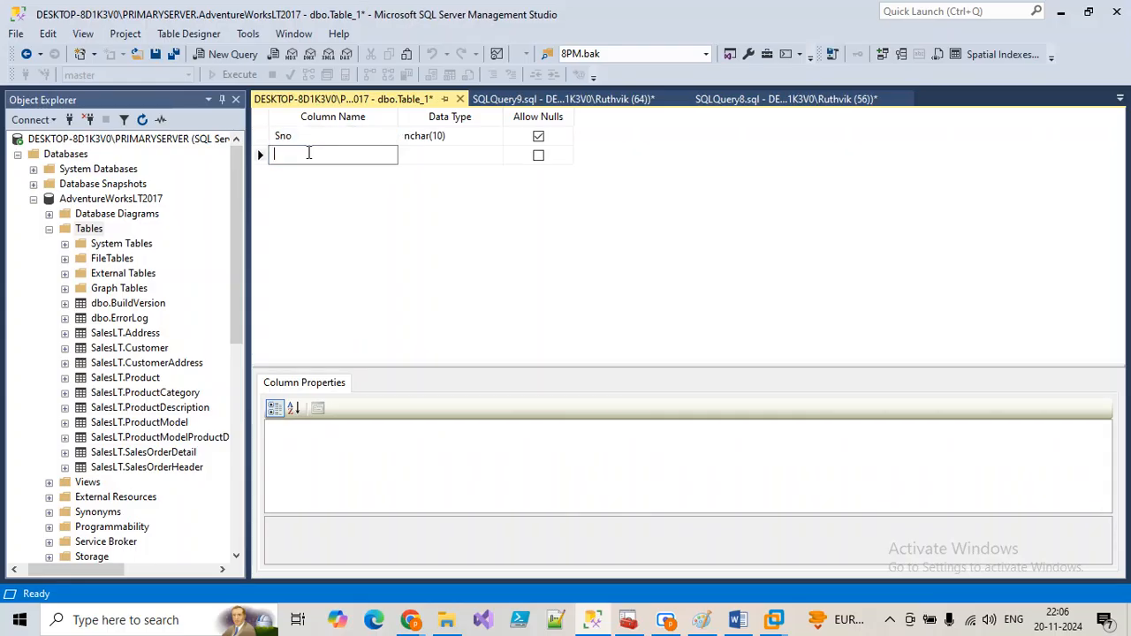
type("Name")
left_click(381, 228)
left_click(459, 99)
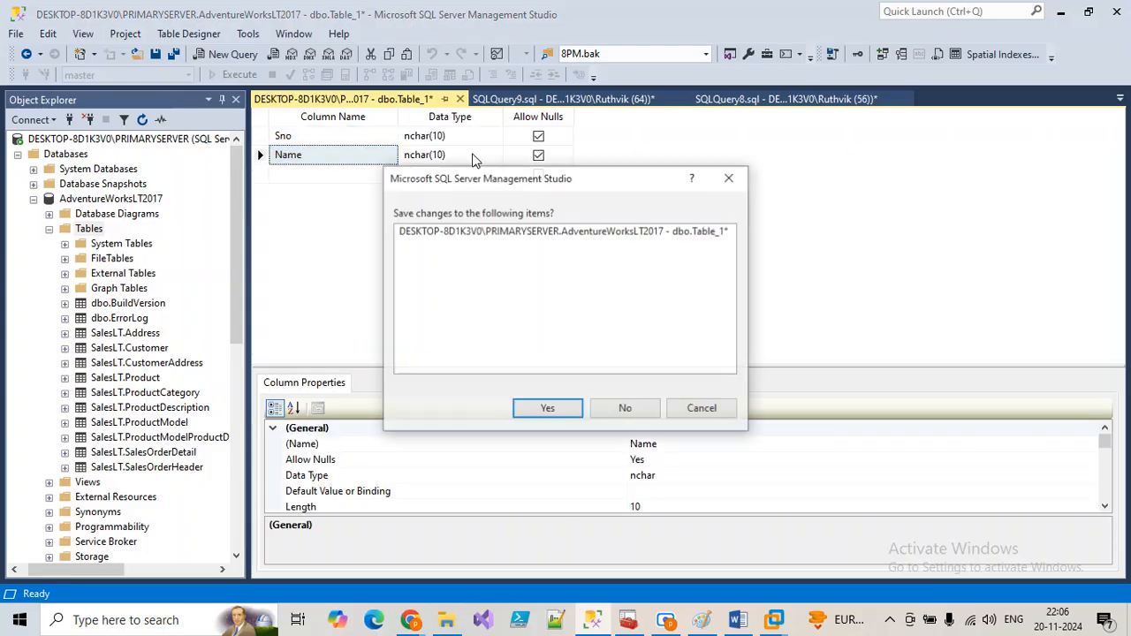
left_click(541, 406)
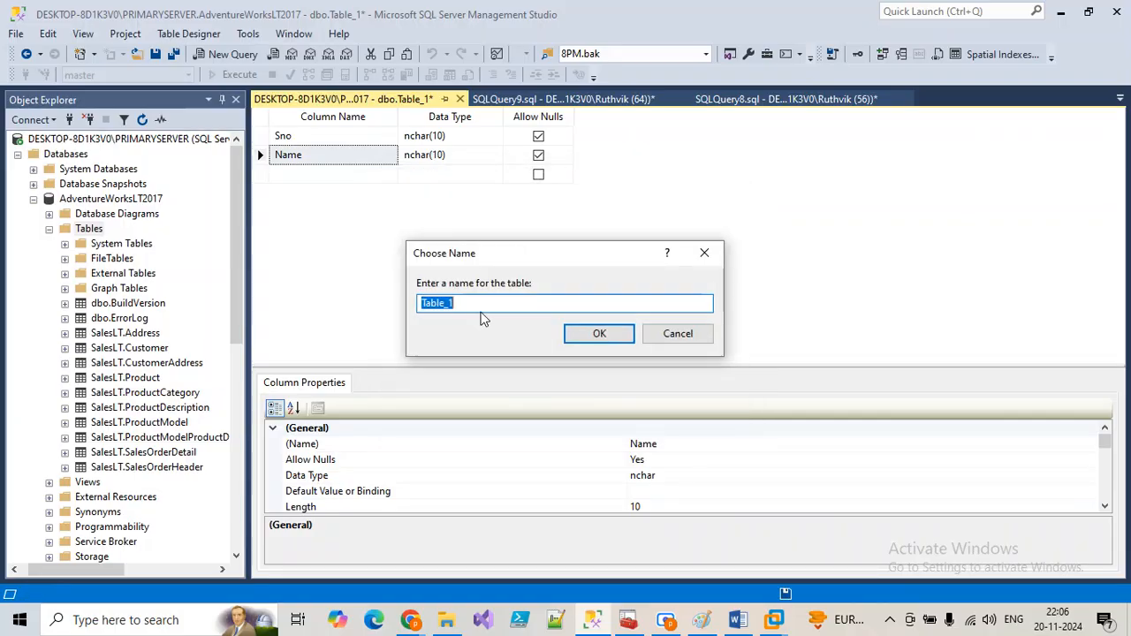
left_click(583, 333)
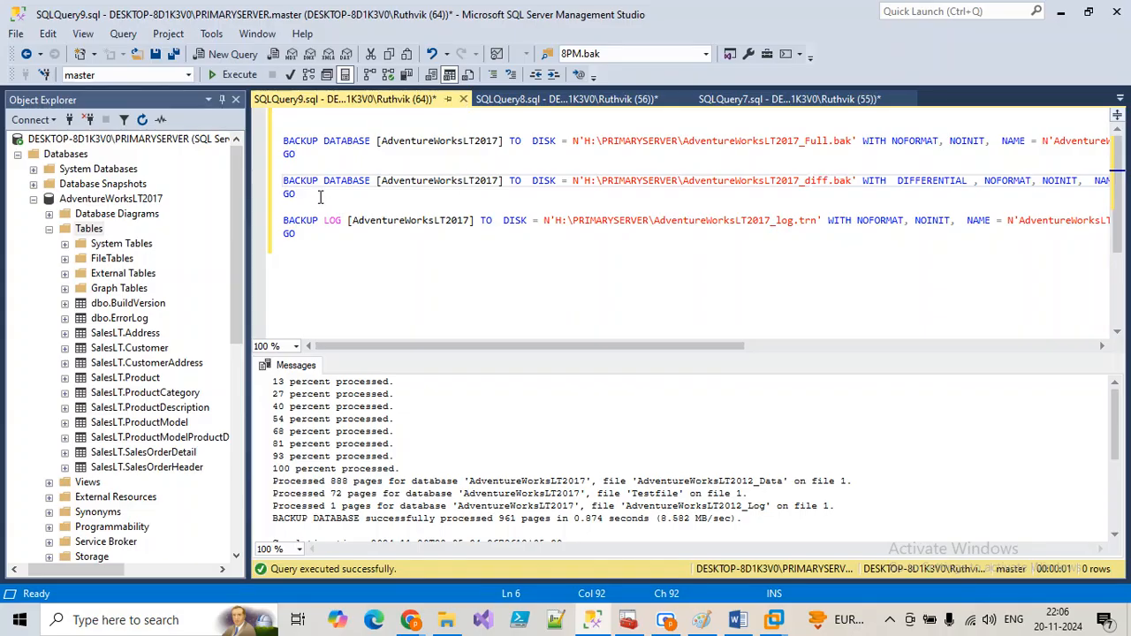
Execute only the differential backup statement for AdventureWorksLT2017
left_click_drag(321, 196, 278, 182)
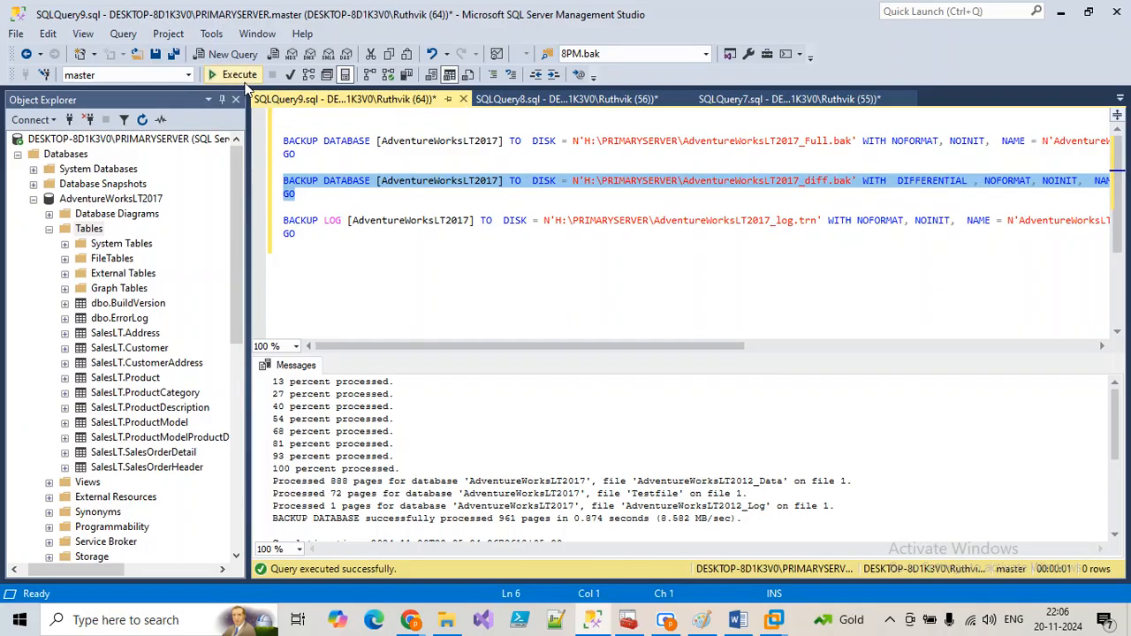
left_click(239, 75)
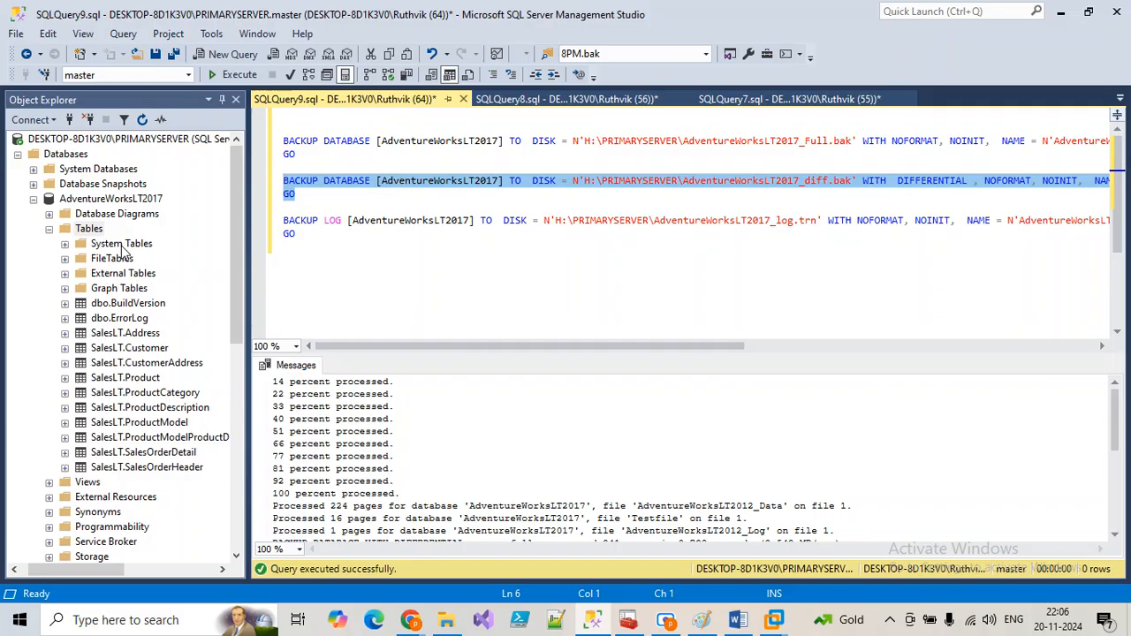
Refresh the tables of AdventureWorksLT2017 and select dbo.Table_1
left_click(91, 230)
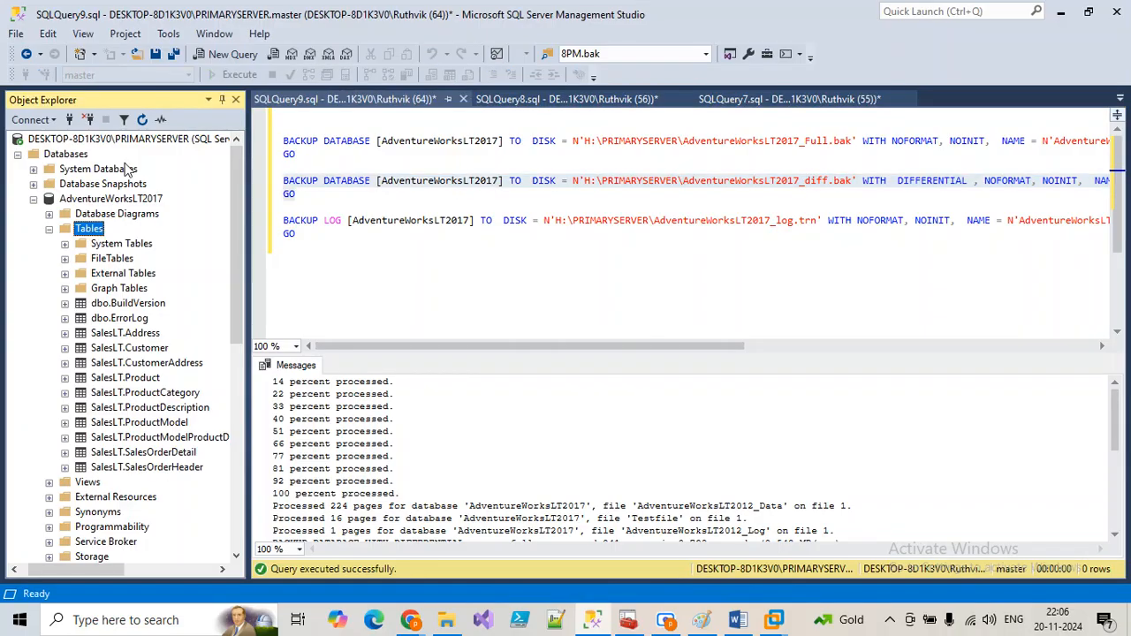
left_click(142, 120)
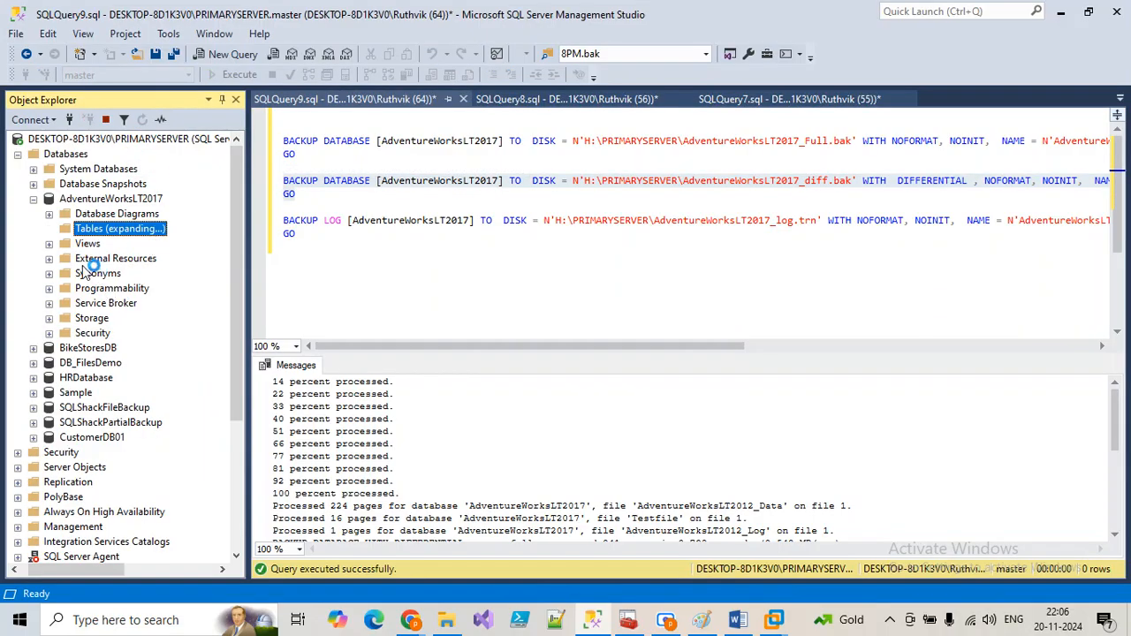
left_click(136, 334)
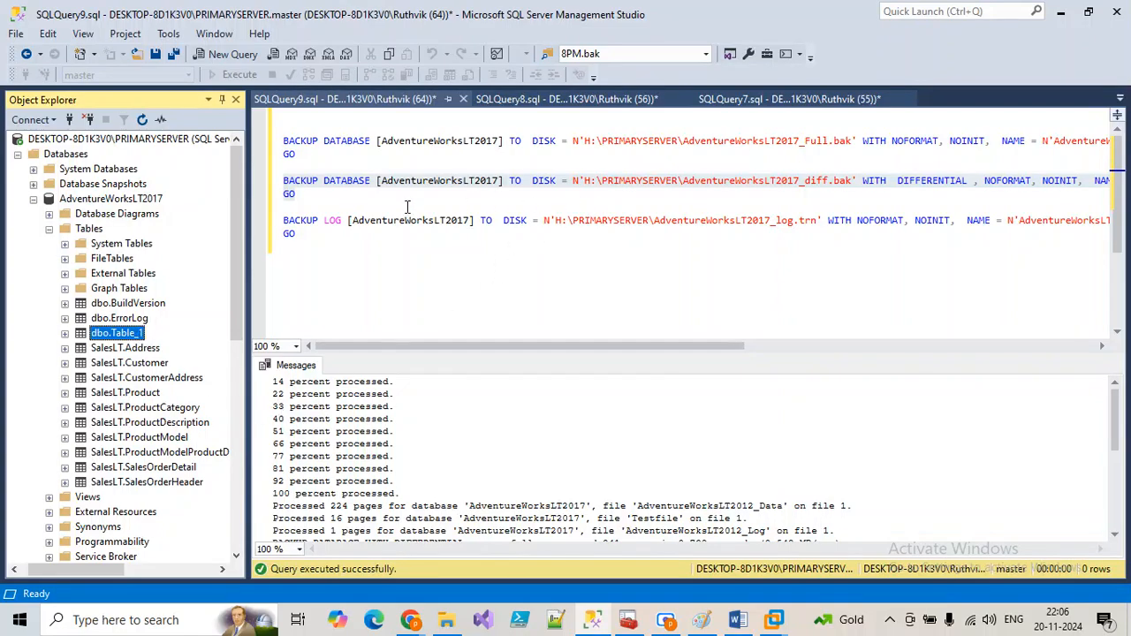
left_click_drag(284, 180, 282, 205)
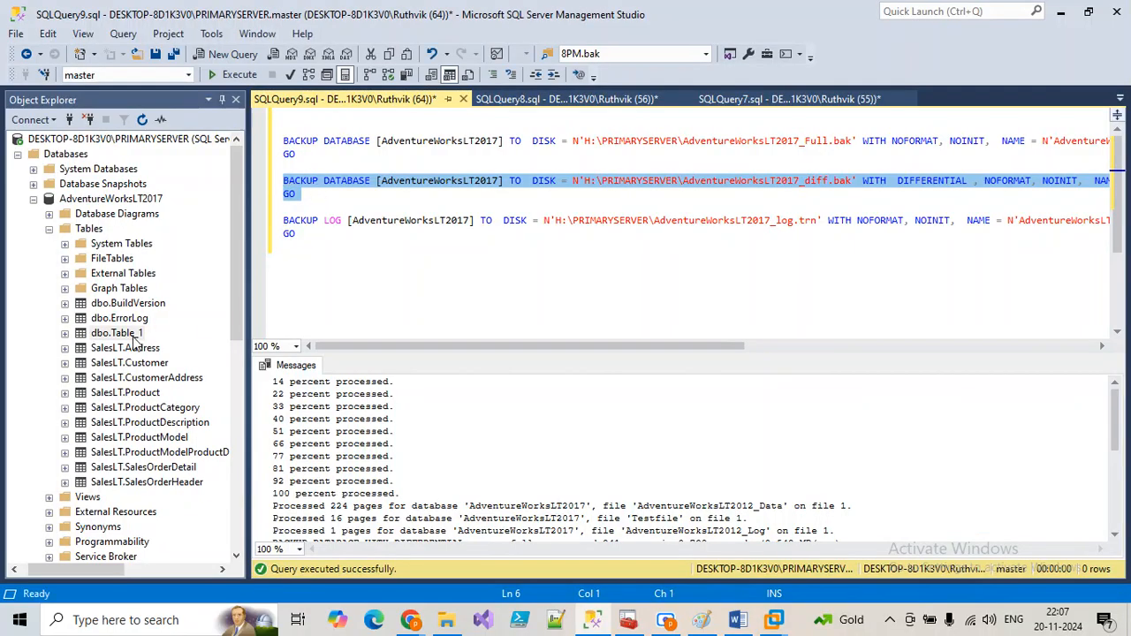
left_click(343, 194)
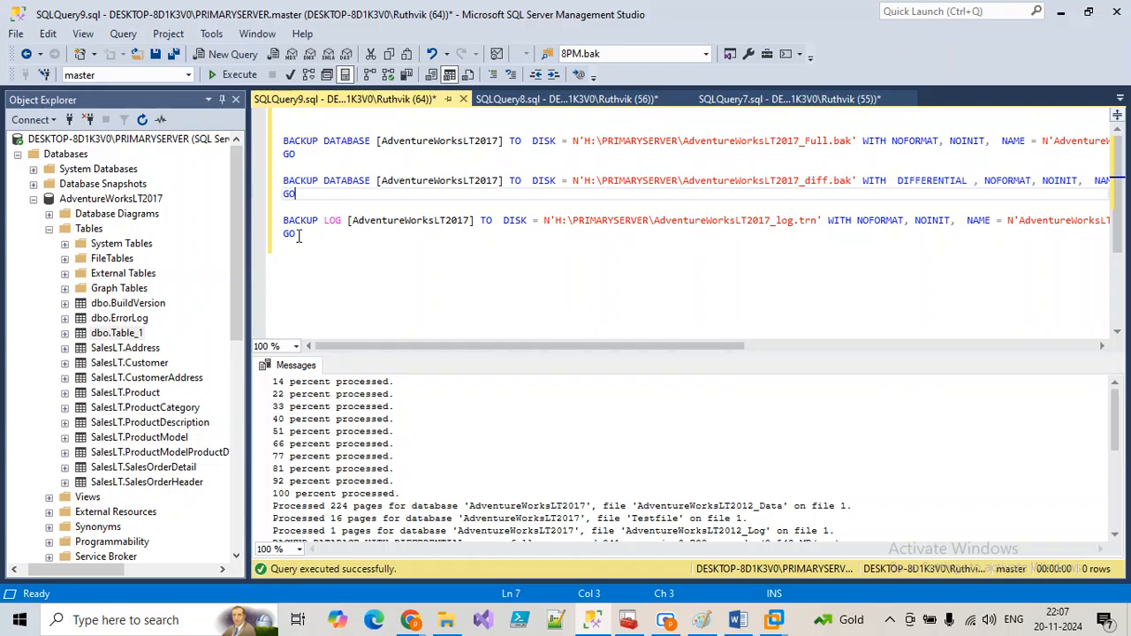
left_click(104, 334)
left_click(105, 335)
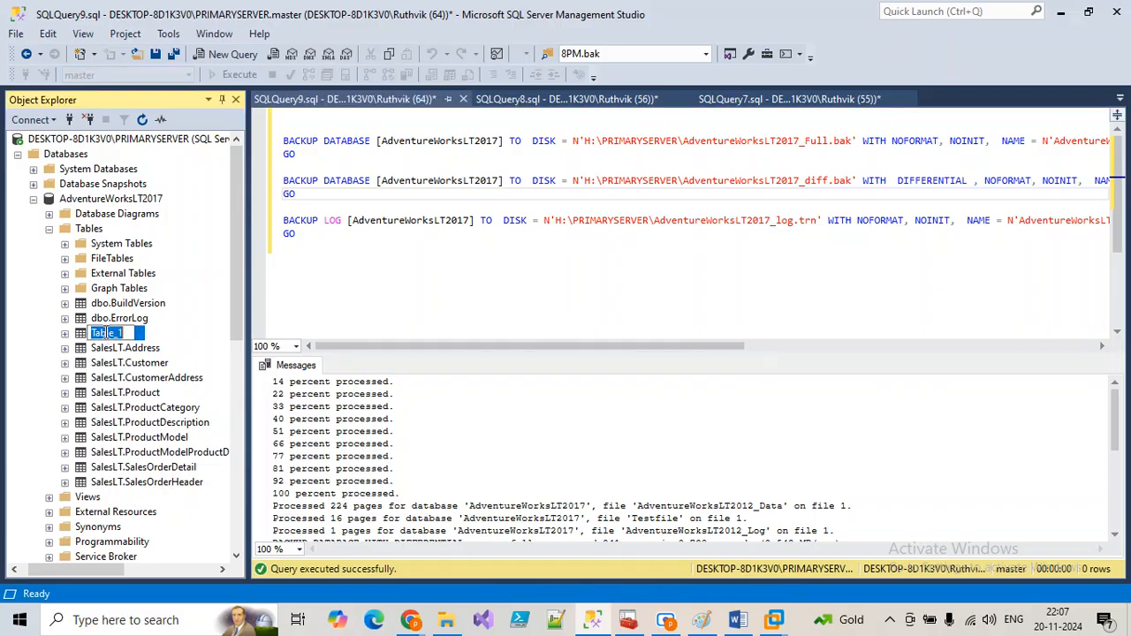
Below the differential backup statement, write an insert of the values 'test','test' into Table_1, followed by Go 10
left_click(311, 196)
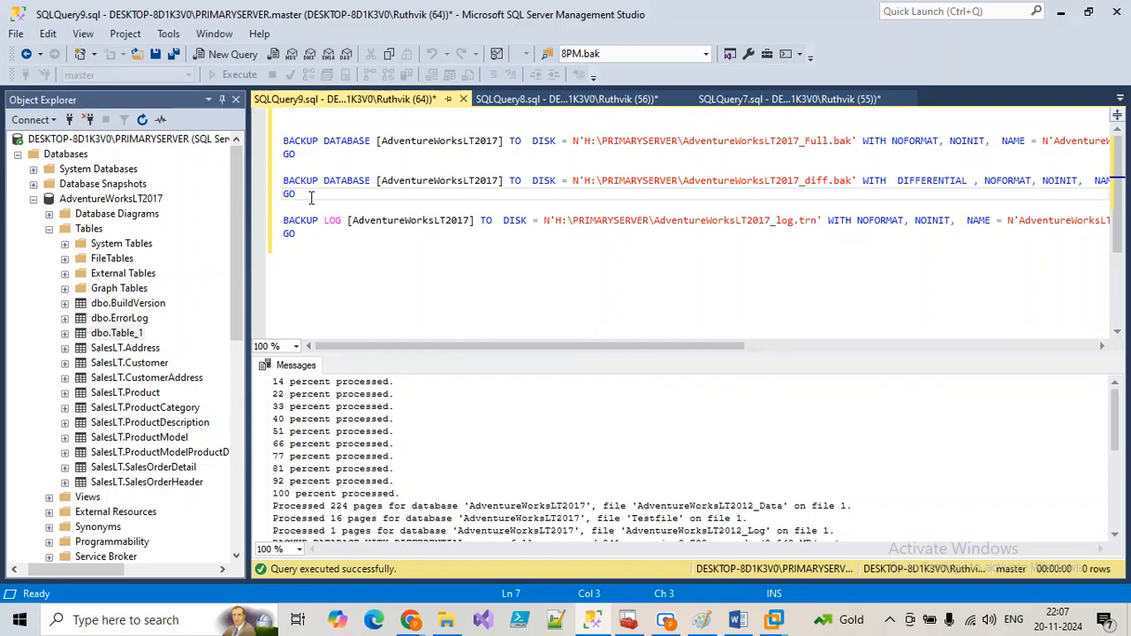
key("Return")
key("Return")
type("insert int")
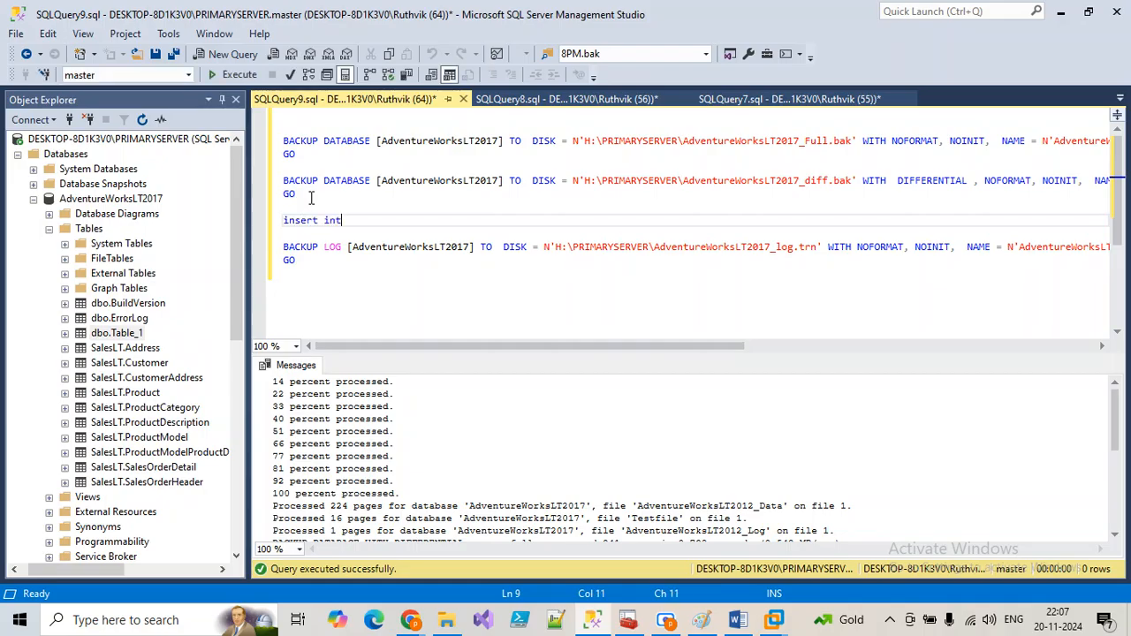
type("o Table_1 values")
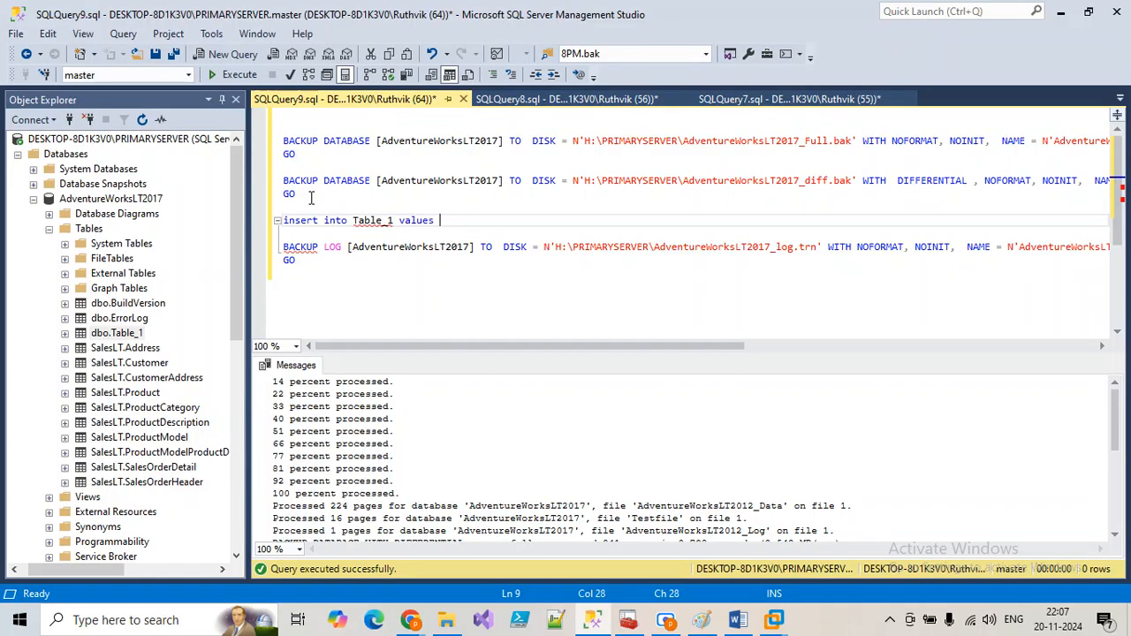
type(" ('")
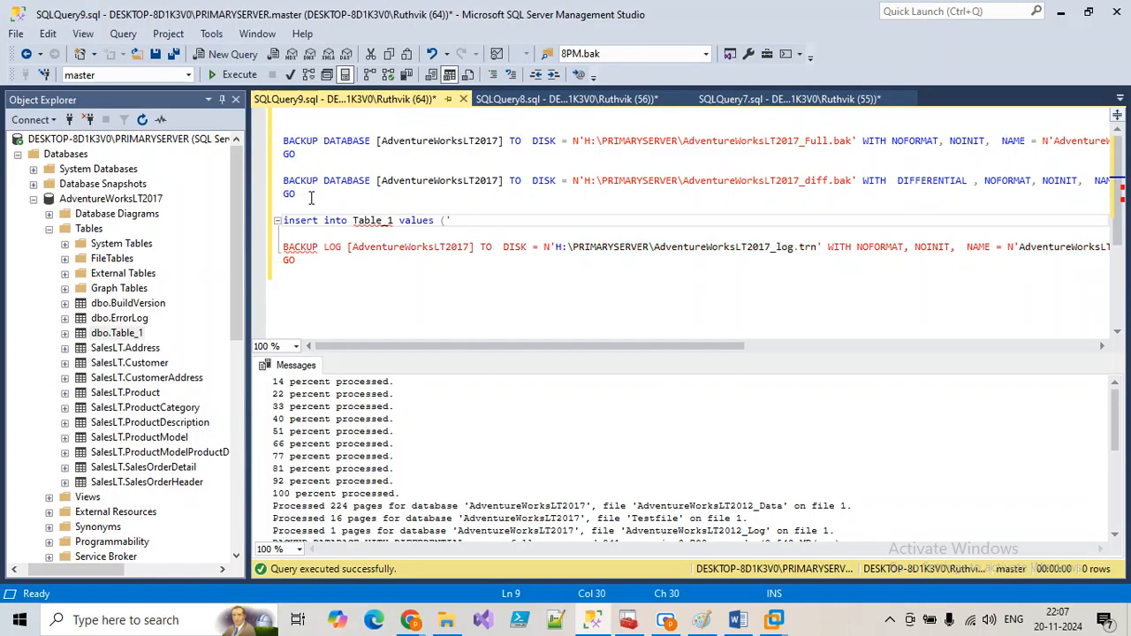
type("te")
type("','test')")
key("Return")
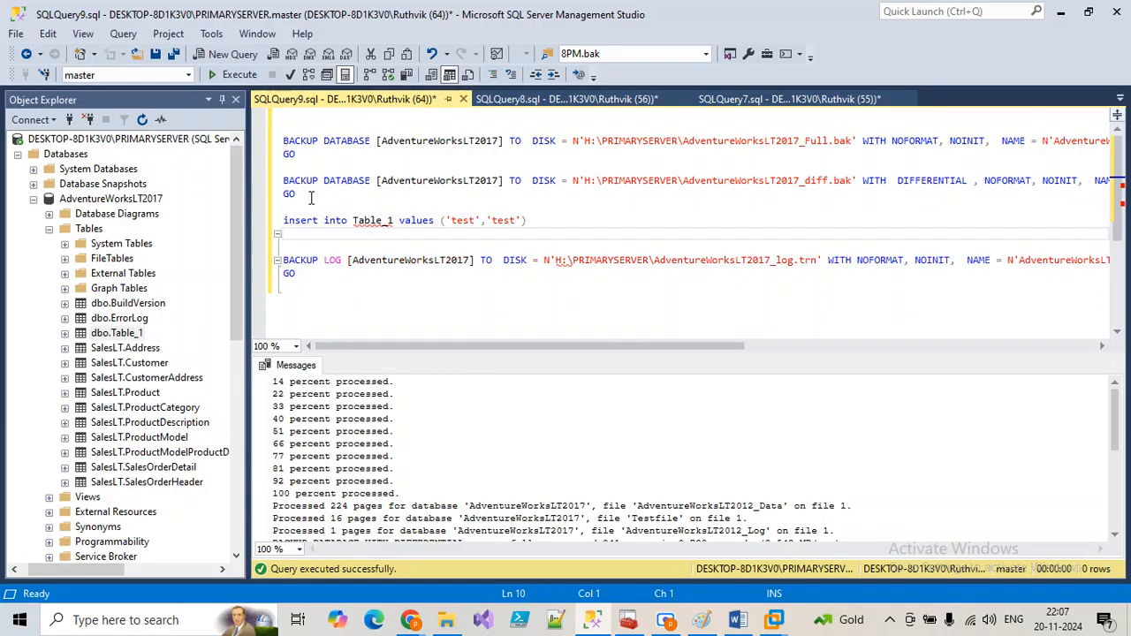
type("Go 10")
Set the query's database to AdventureWorksLT2017 and execute only the Table_1 insert batch
left_click_drag(324, 244, 280, 220)
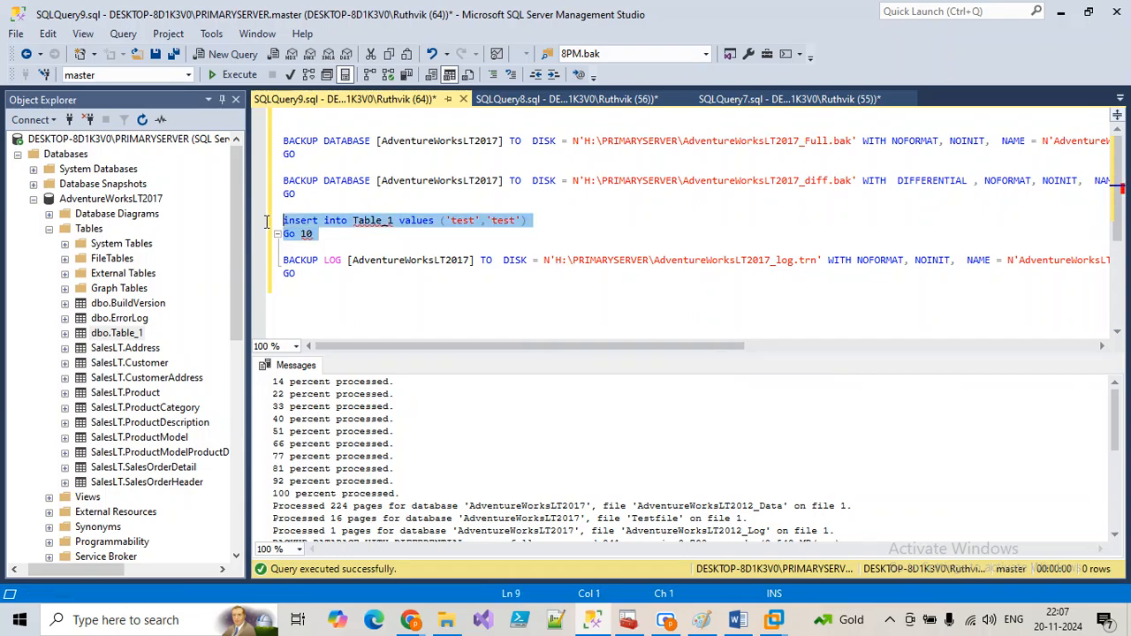
left_click(230, 79)
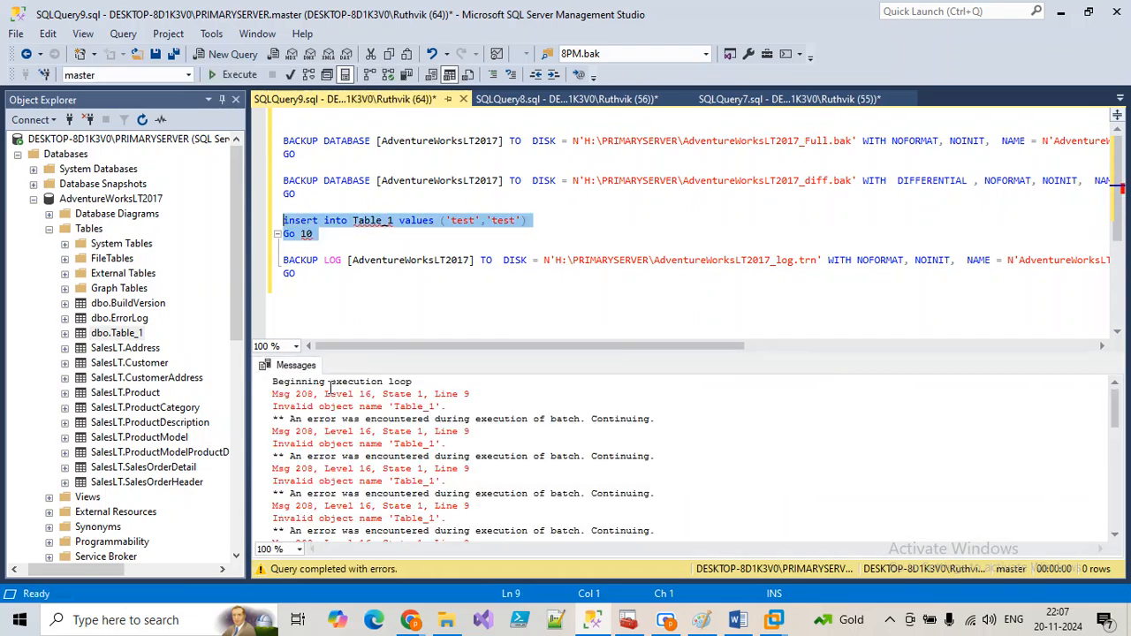
left_click(188, 74)
left_click(141, 92)
left_click(325, 241)
left_click_drag(325, 242, 273, 221)
left_click(229, 74)
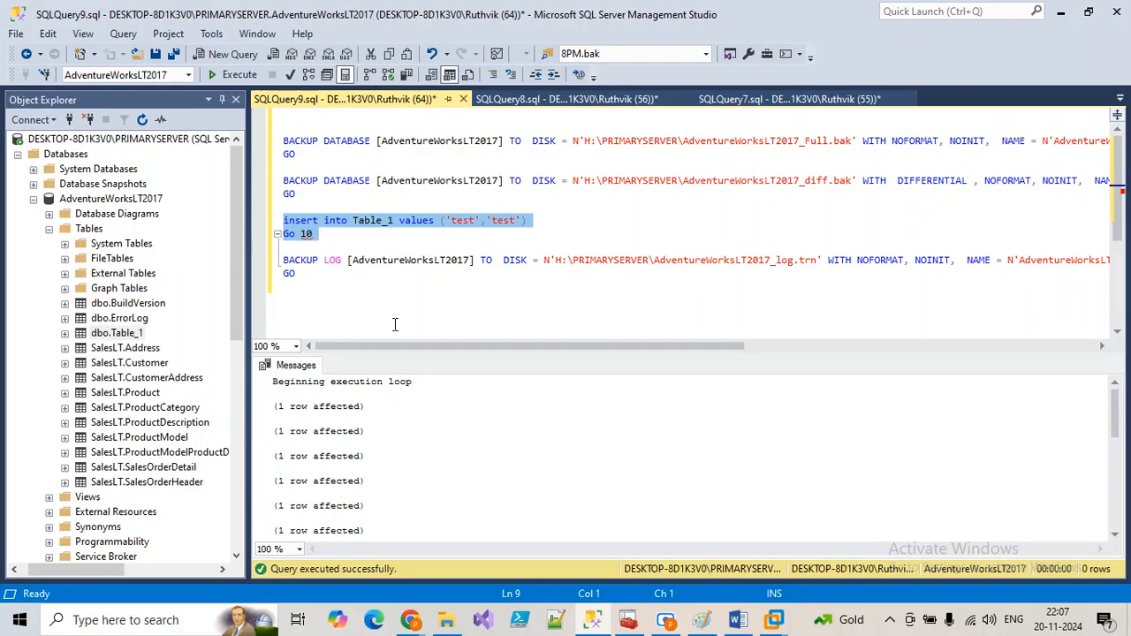
Execute only the log backup statement for AdventureWorksLT2017, writing to H:\PRIMARYSERVER\AdventureWorksLT2017_log.trn
left_click_drag(353, 290, 280, 261)
left_click(241, 80)
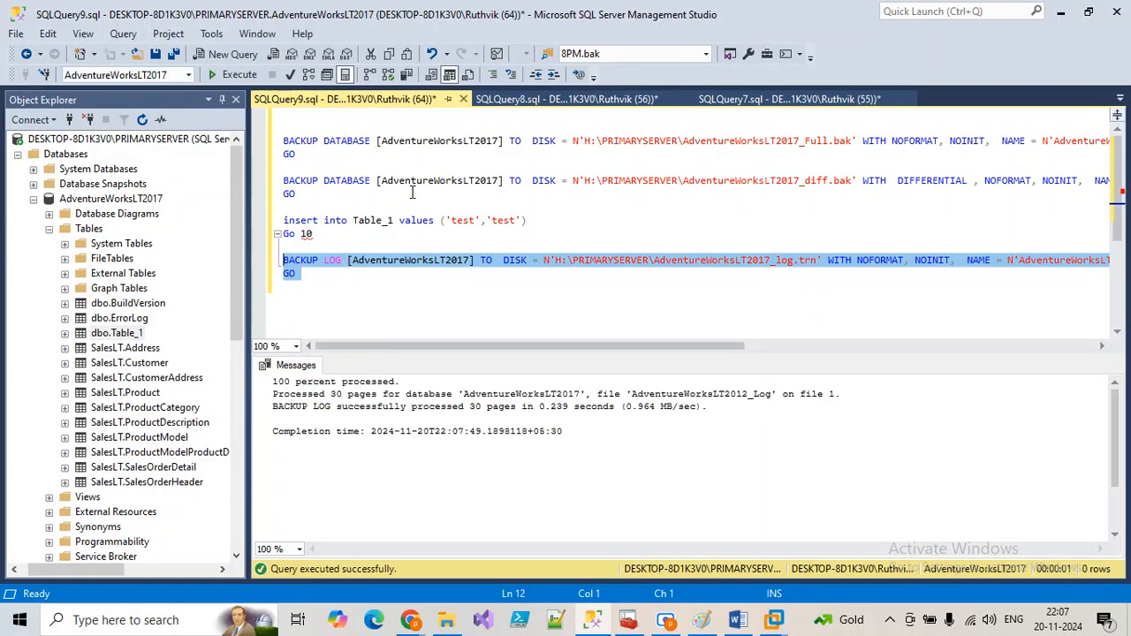
left_click_drag(383, 158, 263, 143)
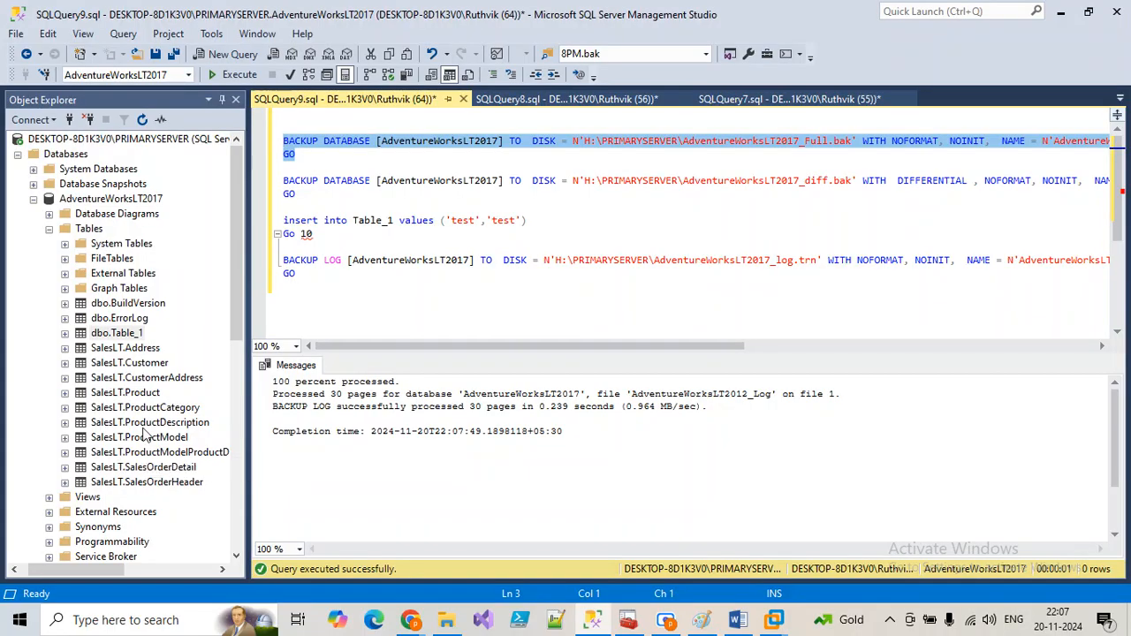
key("Down")
key("Down")
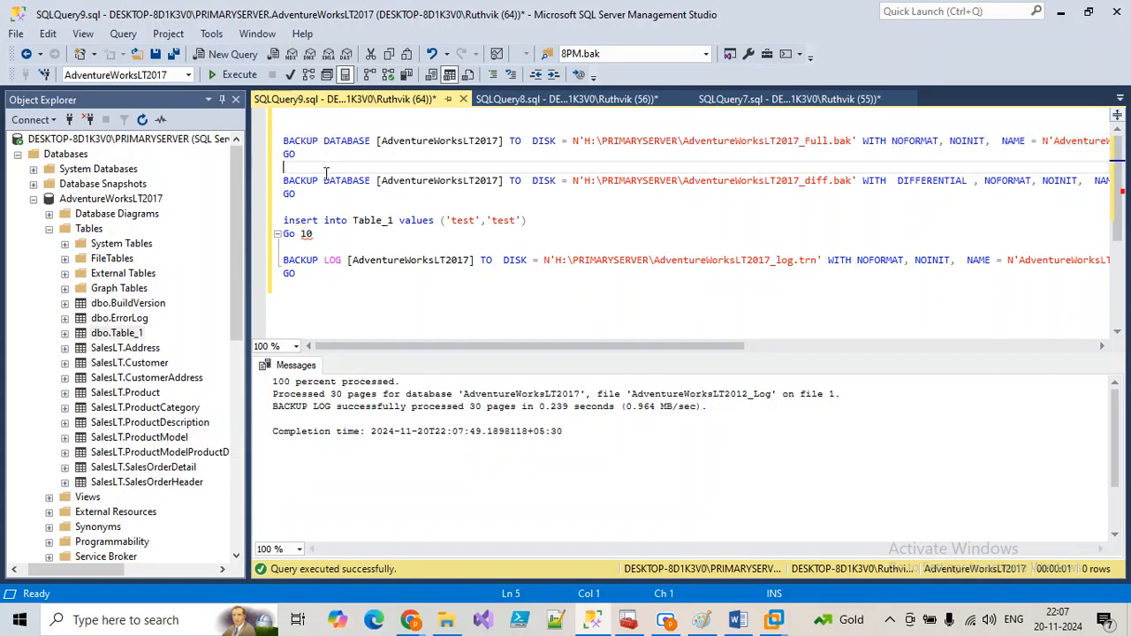
left_click_drag(323, 203, 276, 185)
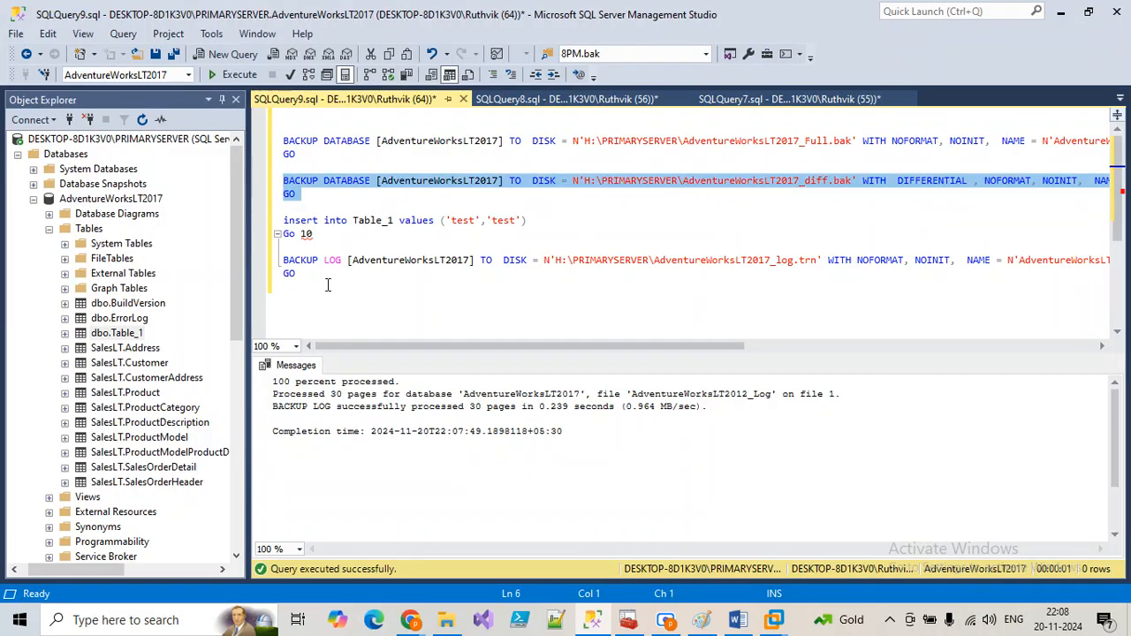
left_click_drag(315, 234, 248, 221)
left_click_drag(309, 284, 272, 265)
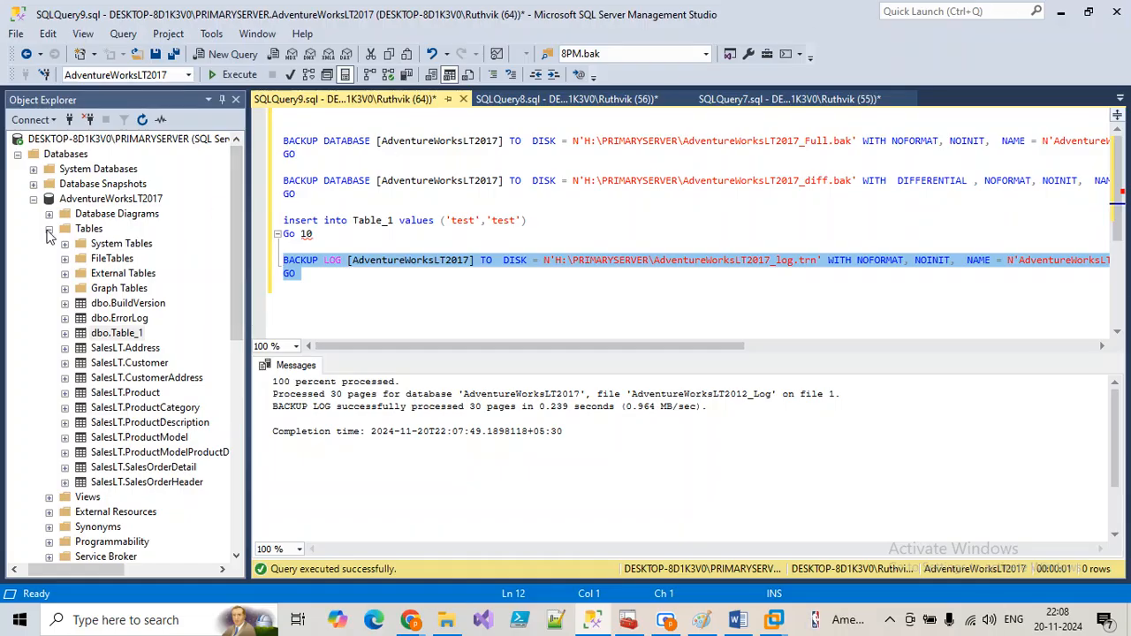
Delete the AdventureWorksLT2017 database from PRIMARYSERVER, including its backup and restore history, and close existing connections
left_click(32, 199)
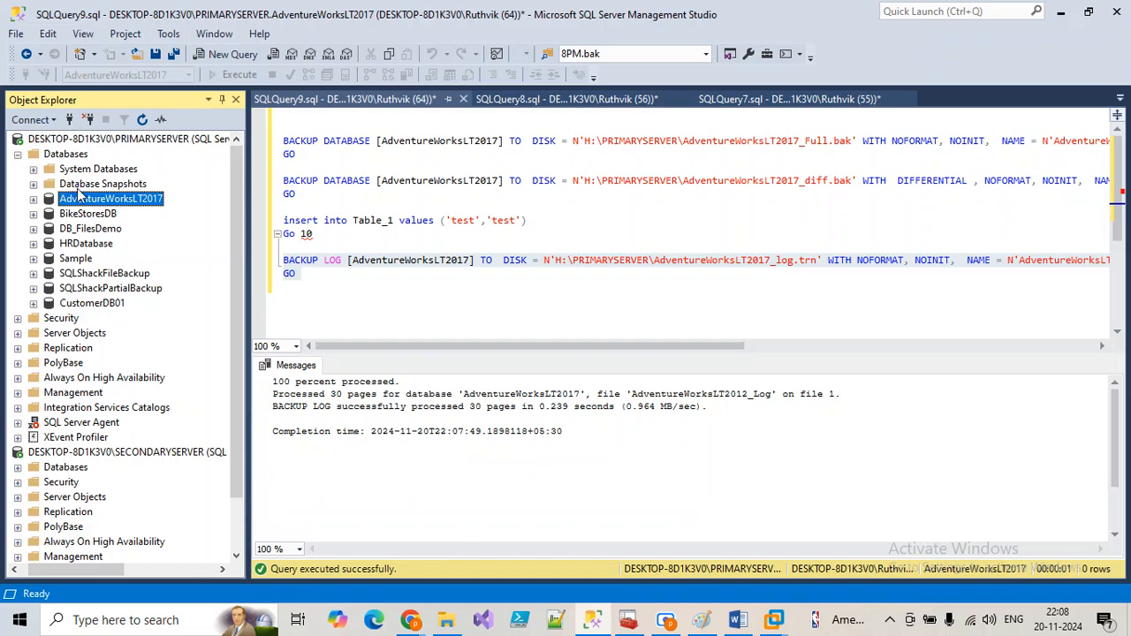
right_click(80, 200)
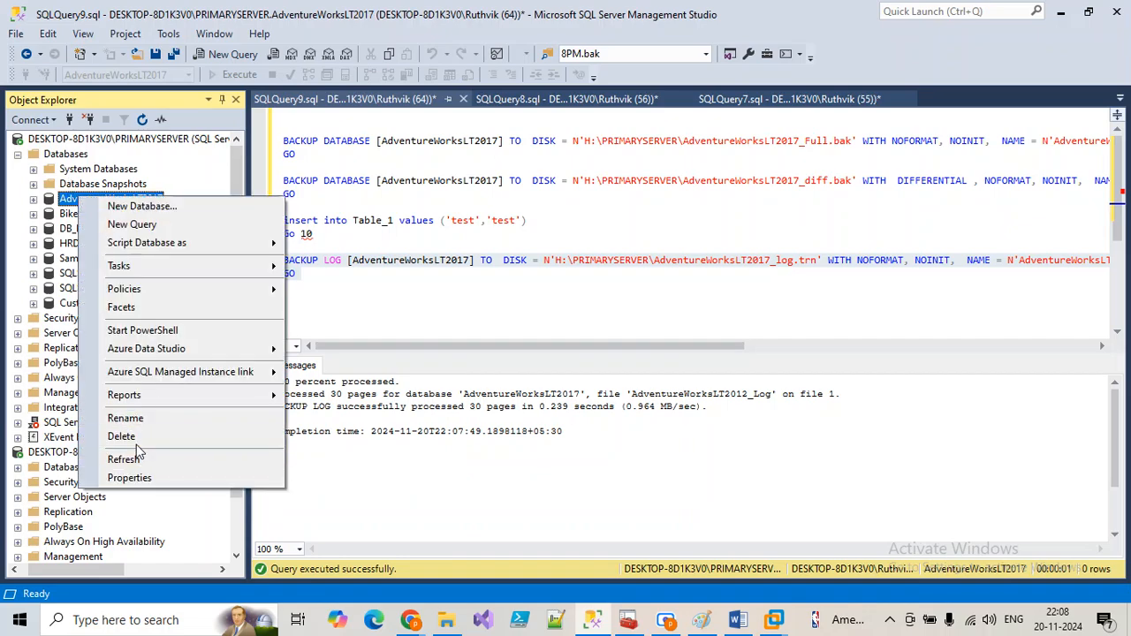
left_click(141, 438)
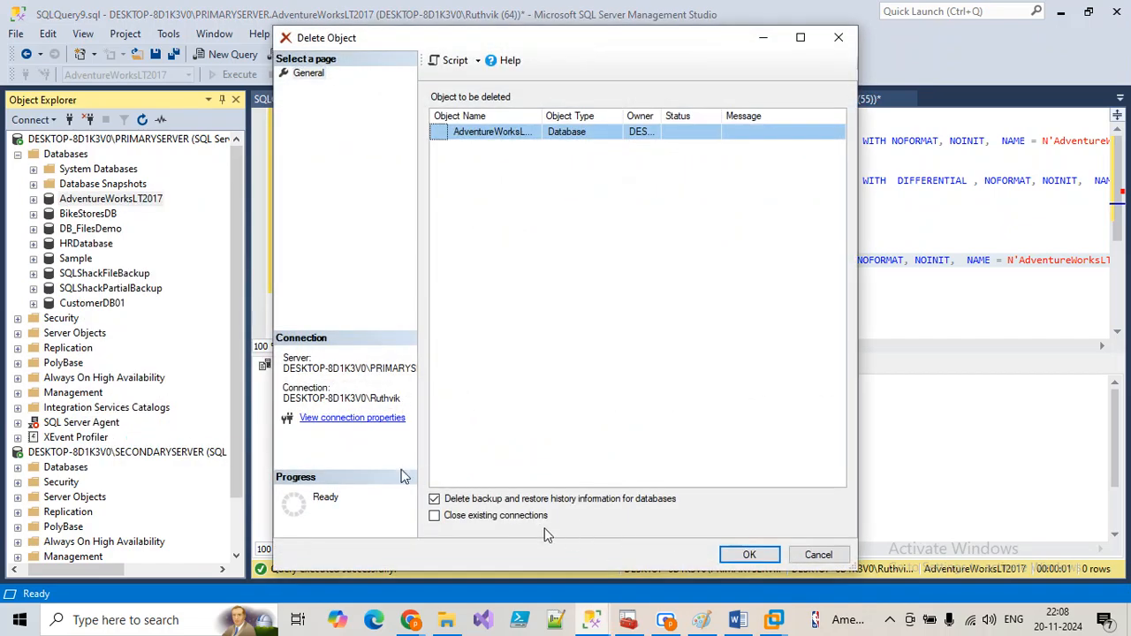
left_click(521, 516)
left_click(753, 555)
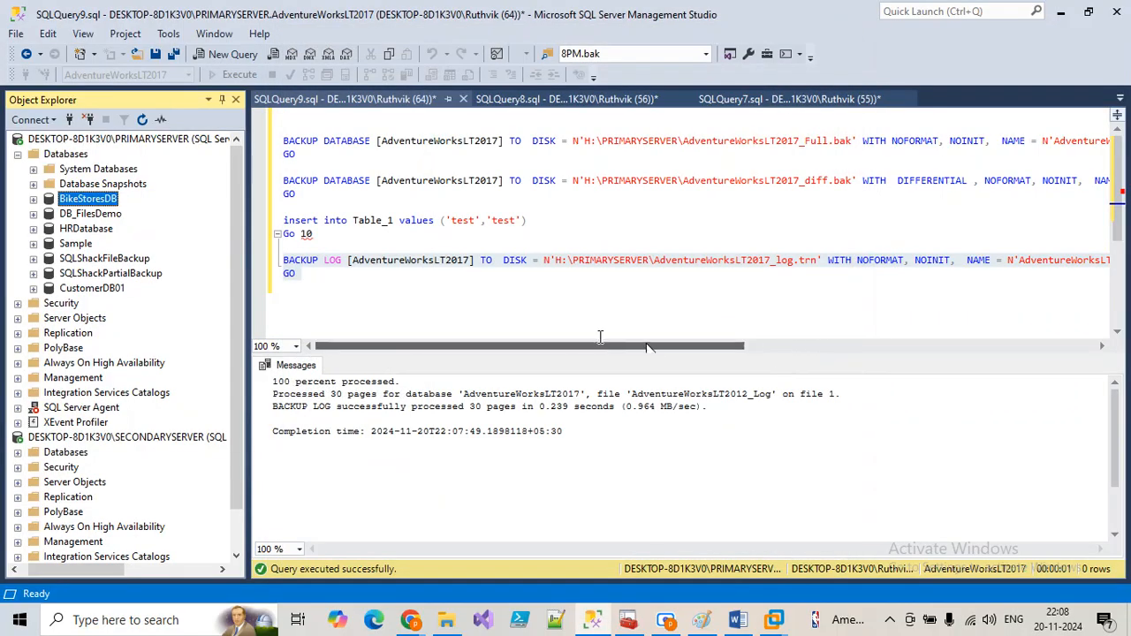
left_click(387, 317)
Restore AdventureWorksLT2017 on PRIMARYSERVER from the backup device file H:\PRIMARYSERVER\AdventureWorksLT2017_Full.bak
right_click(67, 155)
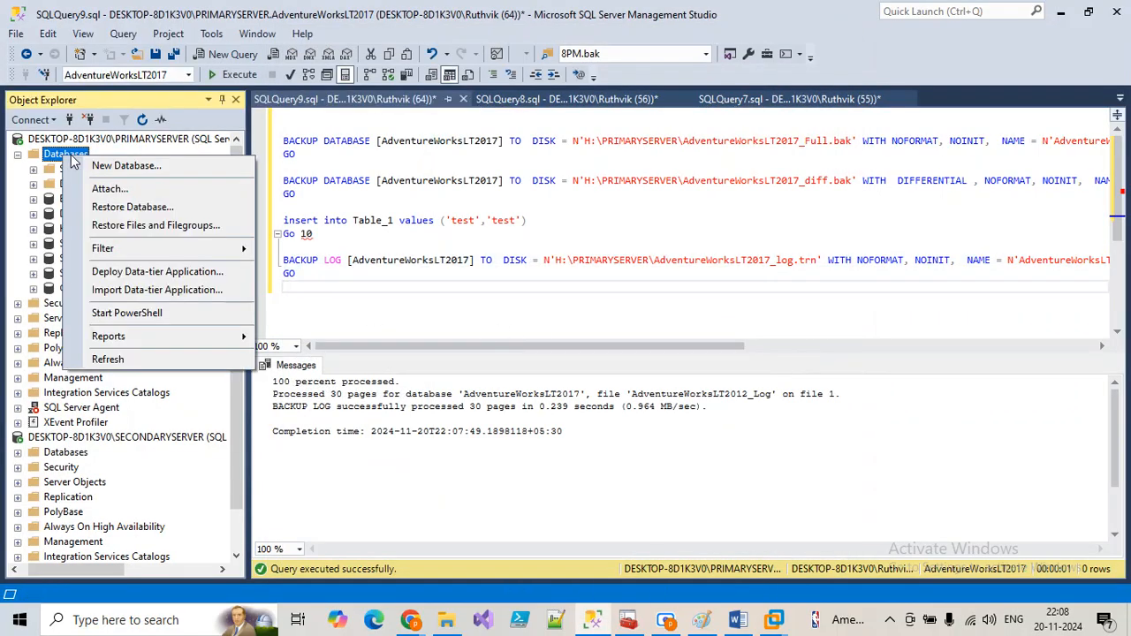
left_click(127, 207)
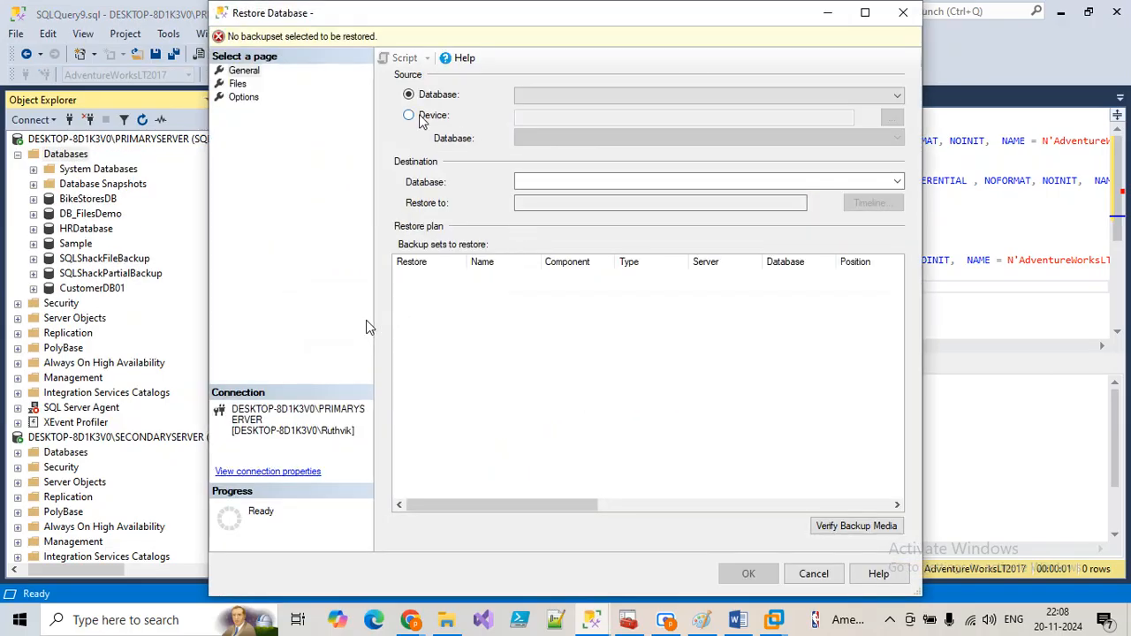
left_click(424, 118)
left_click(891, 120)
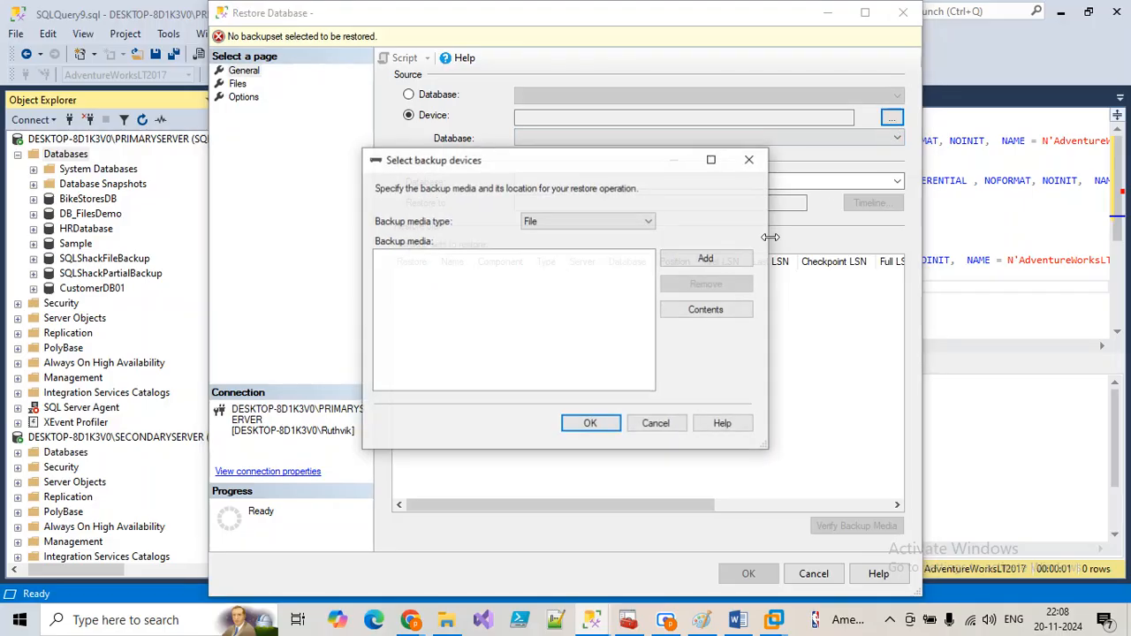
left_click(708, 267)
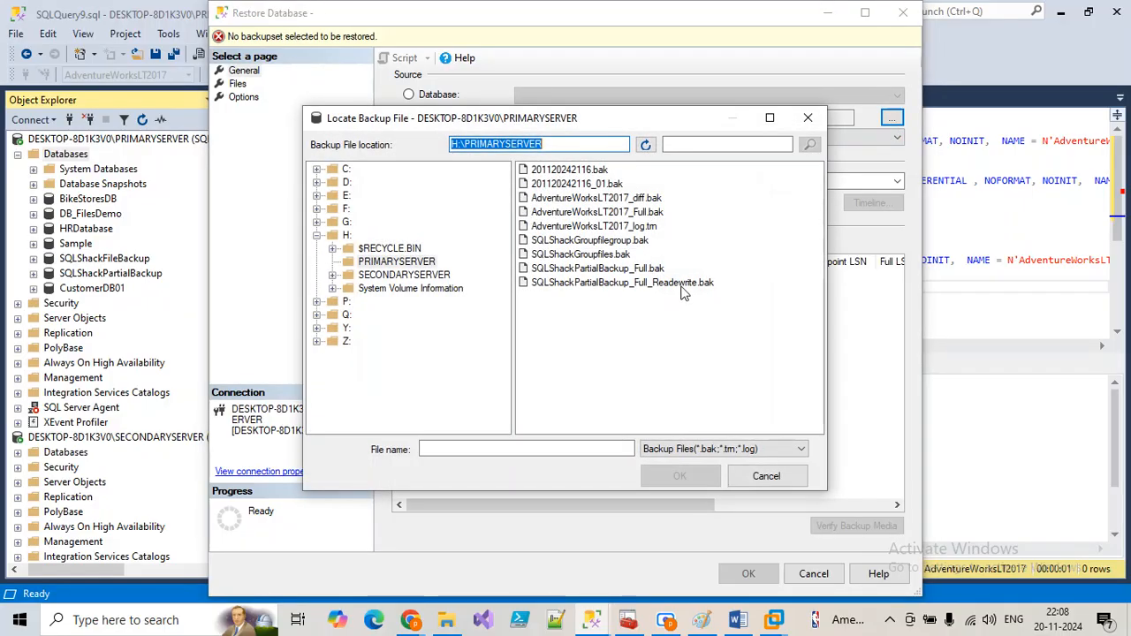
left_click(635, 212)
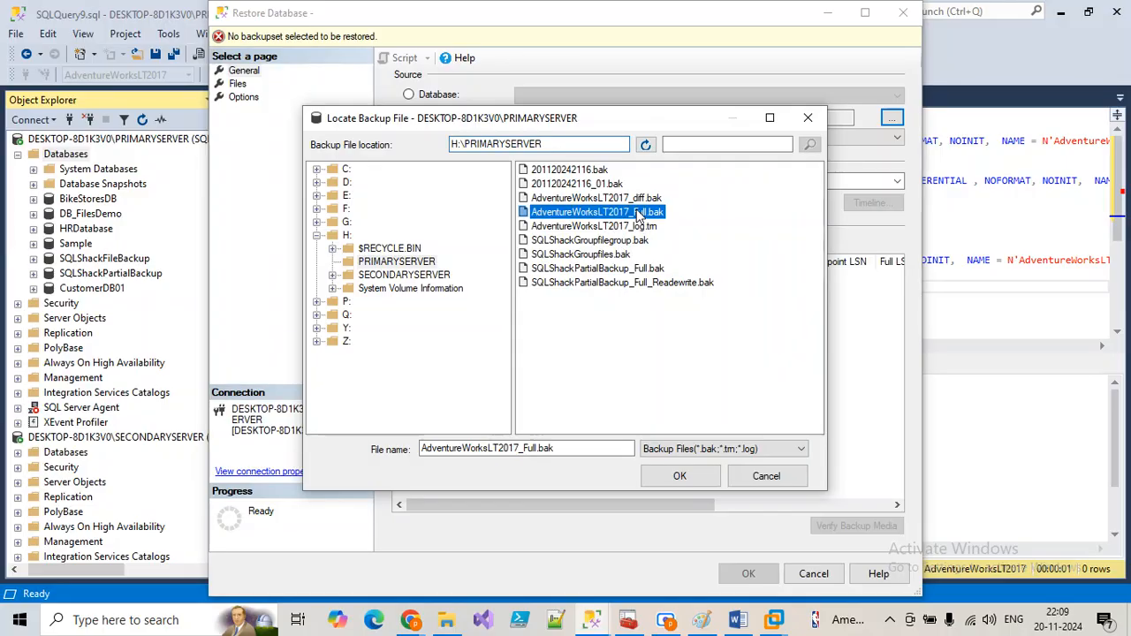
left_click(676, 477)
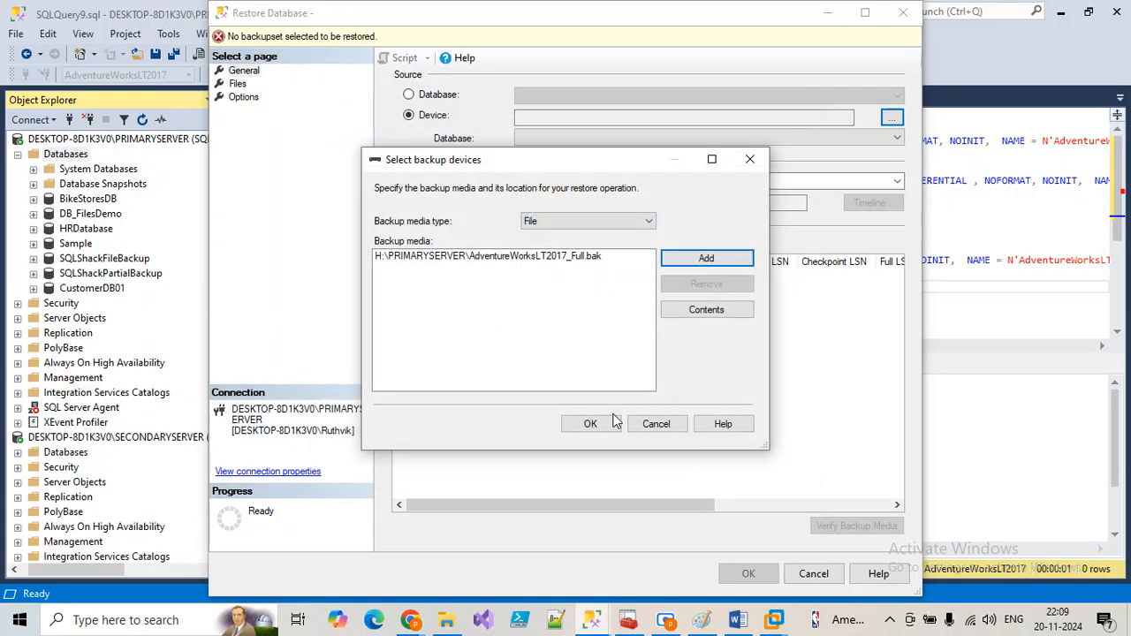
left_click(589, 424)
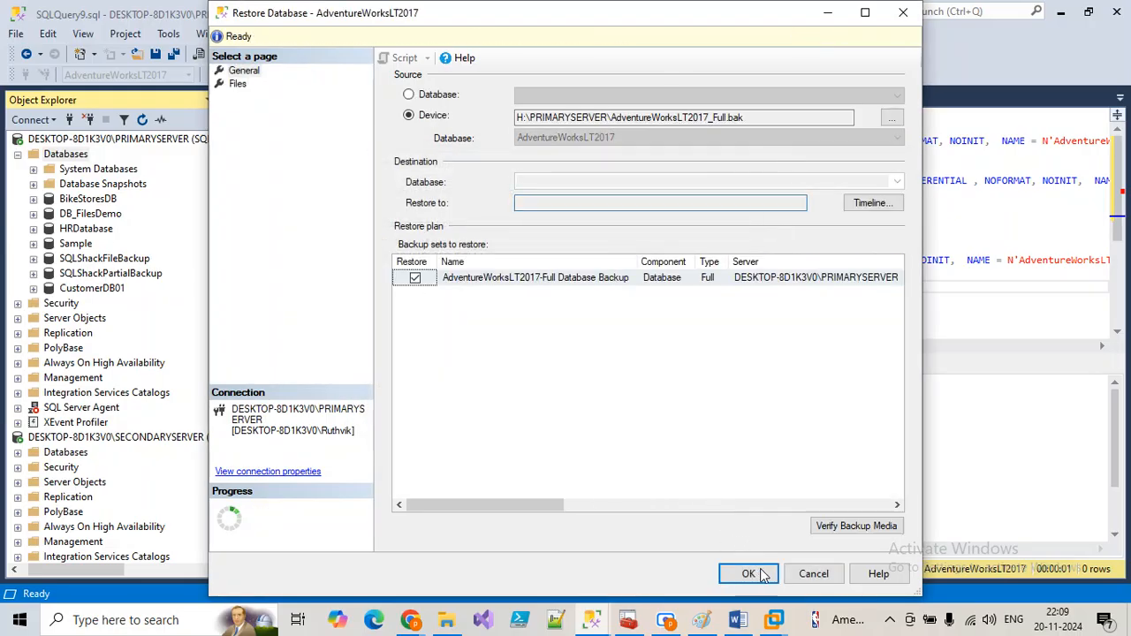
left_click(758, 575)
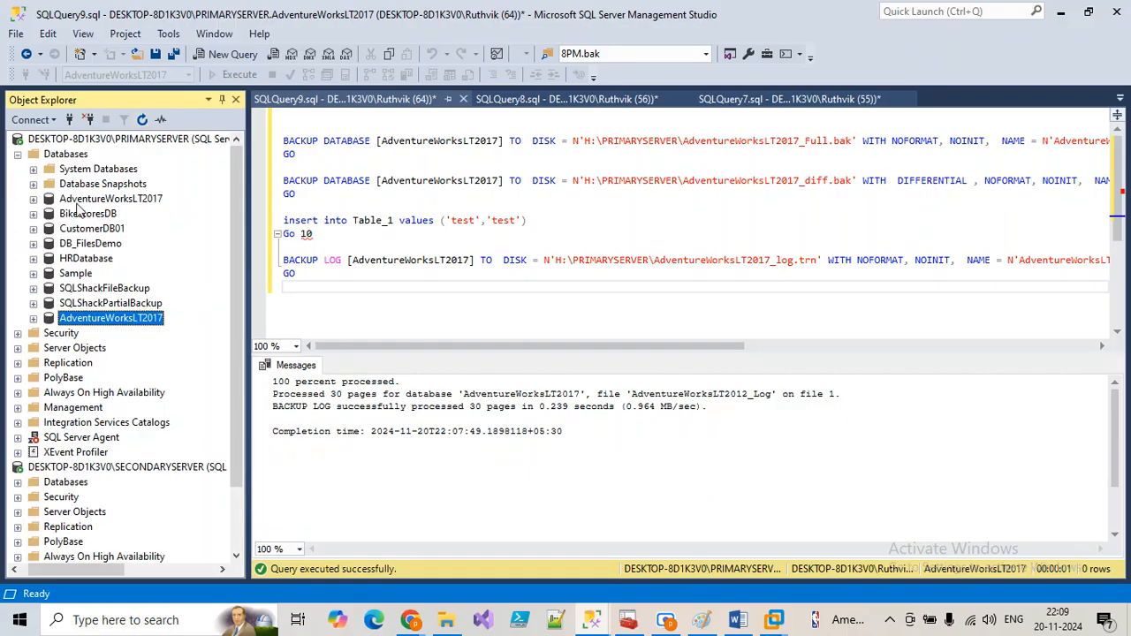
Examine the table list of the restored AdventureWorksLT2017 database
left_click(75, 200)
left_click(33, 199)
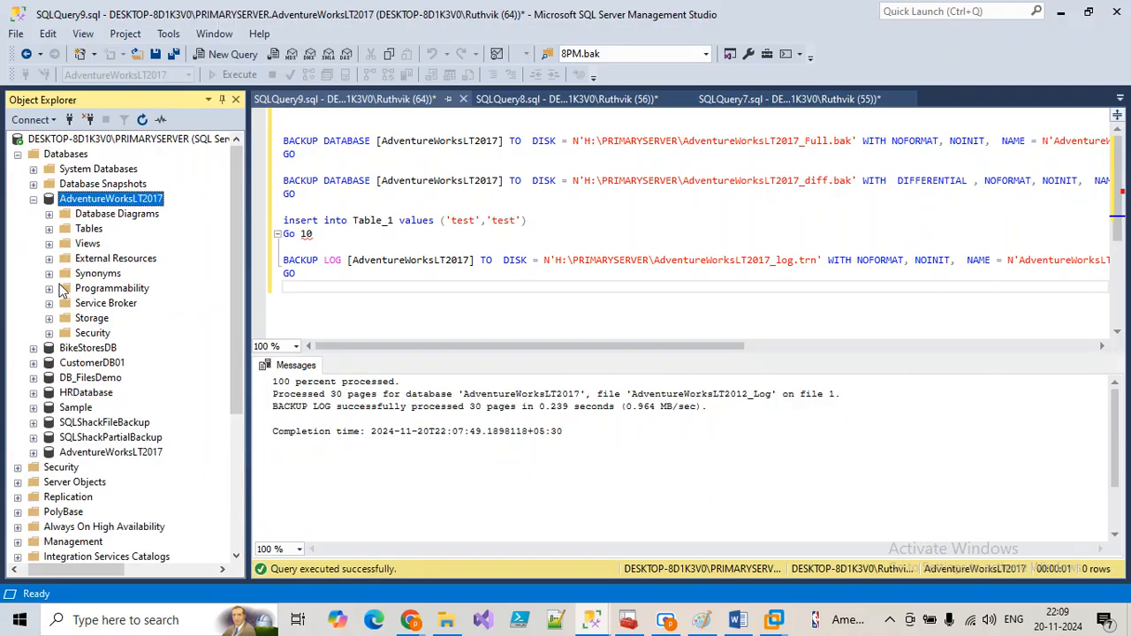
left_click(49, 229)
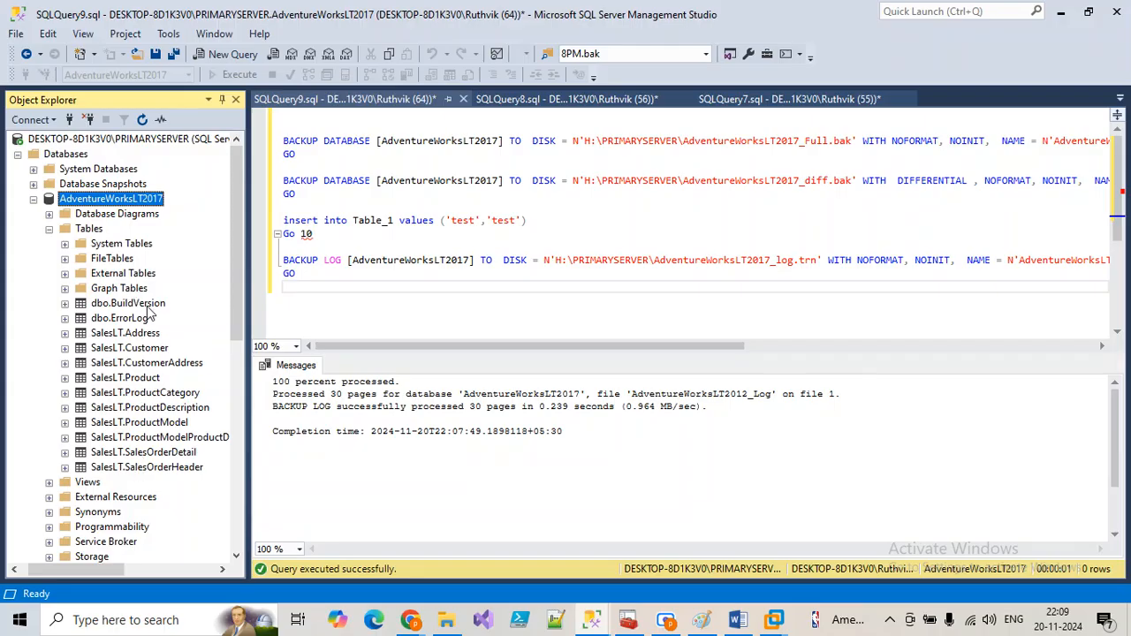
left_click_drag(306, 154, 284, 142)
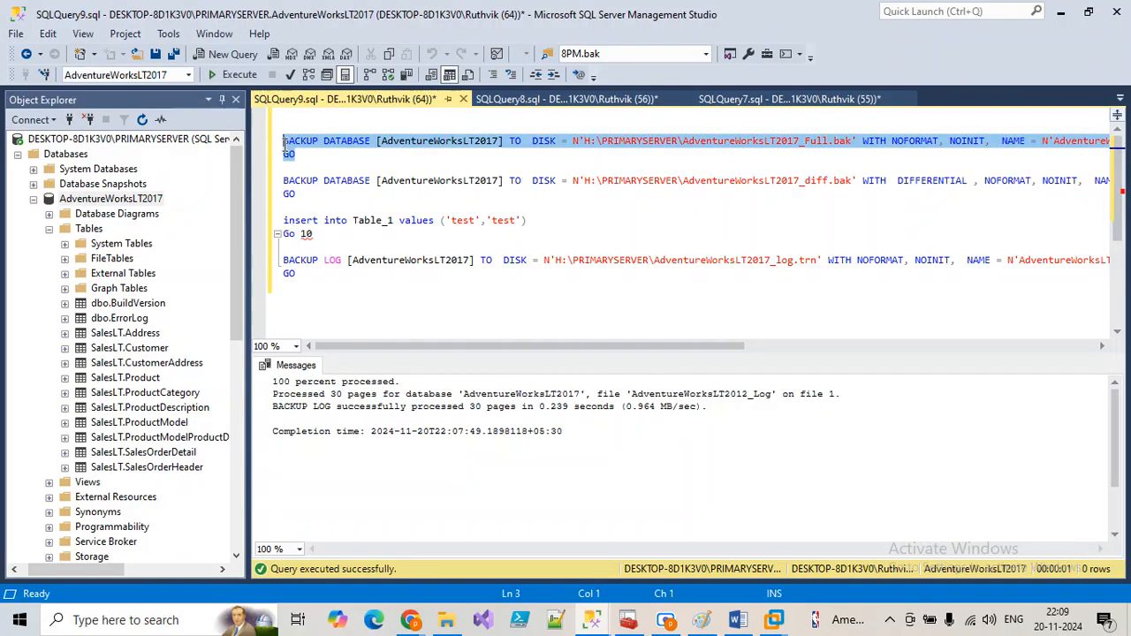
Set up a restore of AdventureWorksLT2017 using the backup device file H:\PRIMARYSERVER\AdventureWorksLT2017_diff.bak as the source
left_click(72, 204)
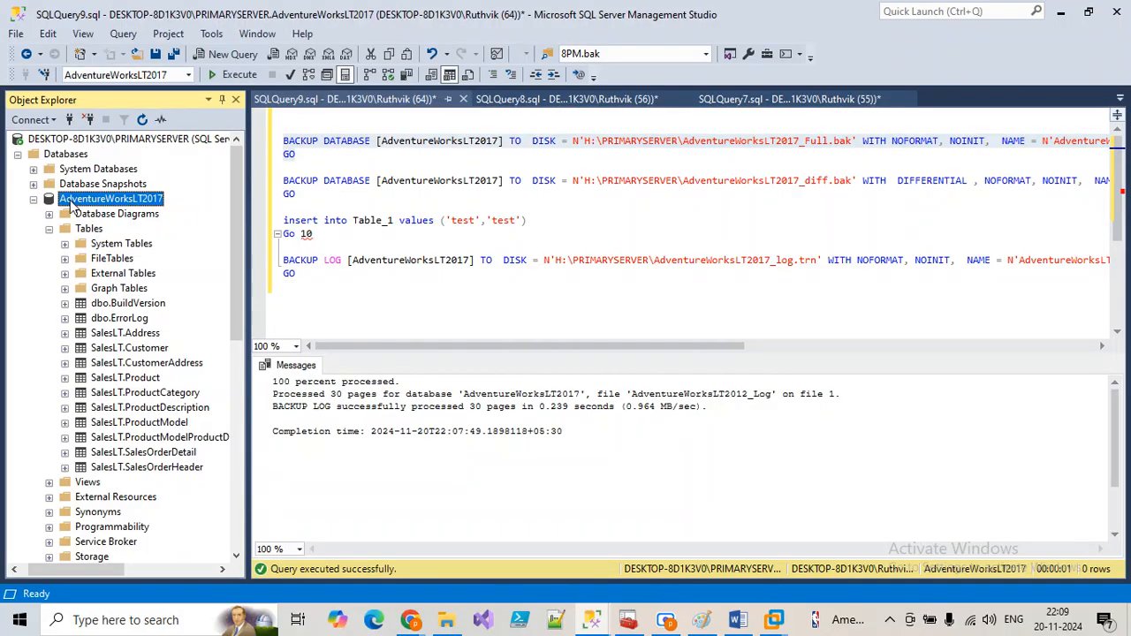
right_click(72, 203)
left_click(320, 220)
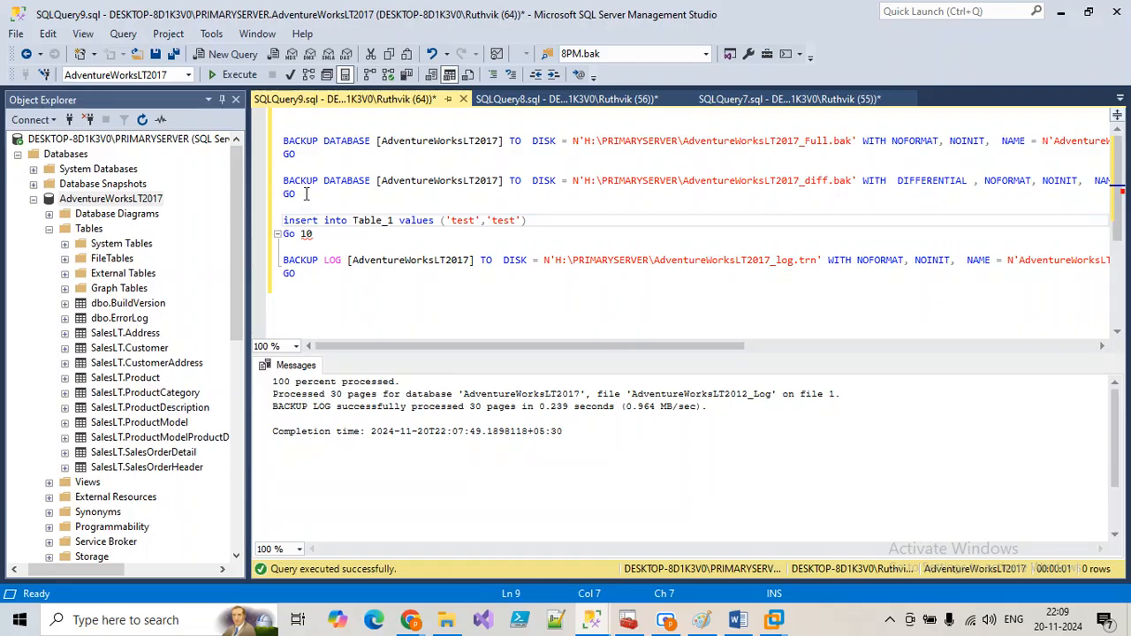
right_click(115, 201)
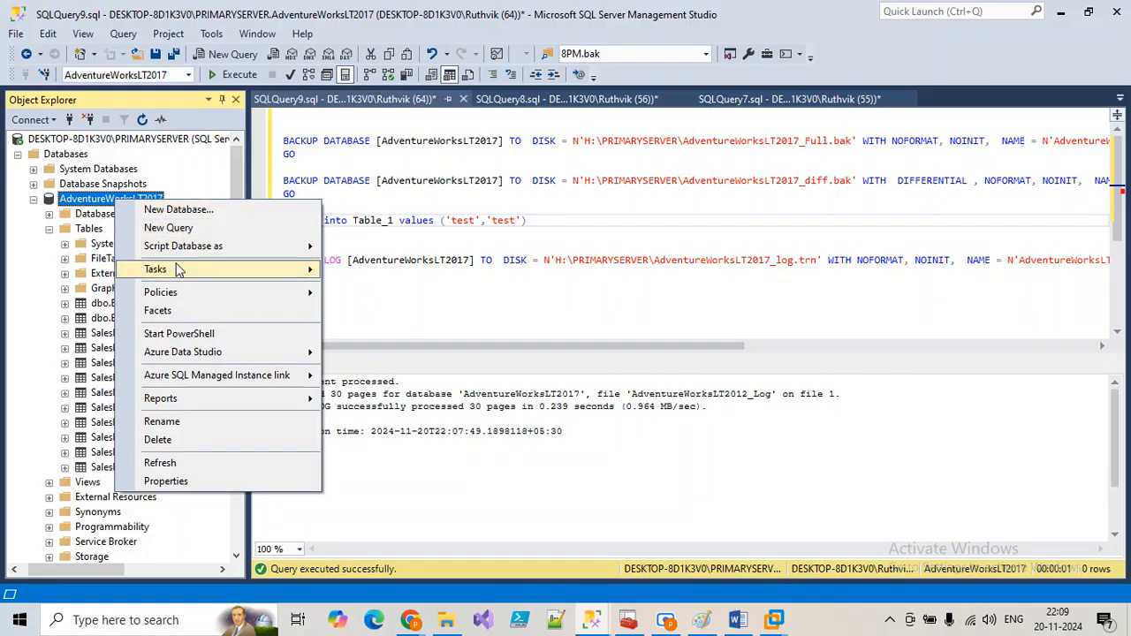
mouse_move(181, 277)
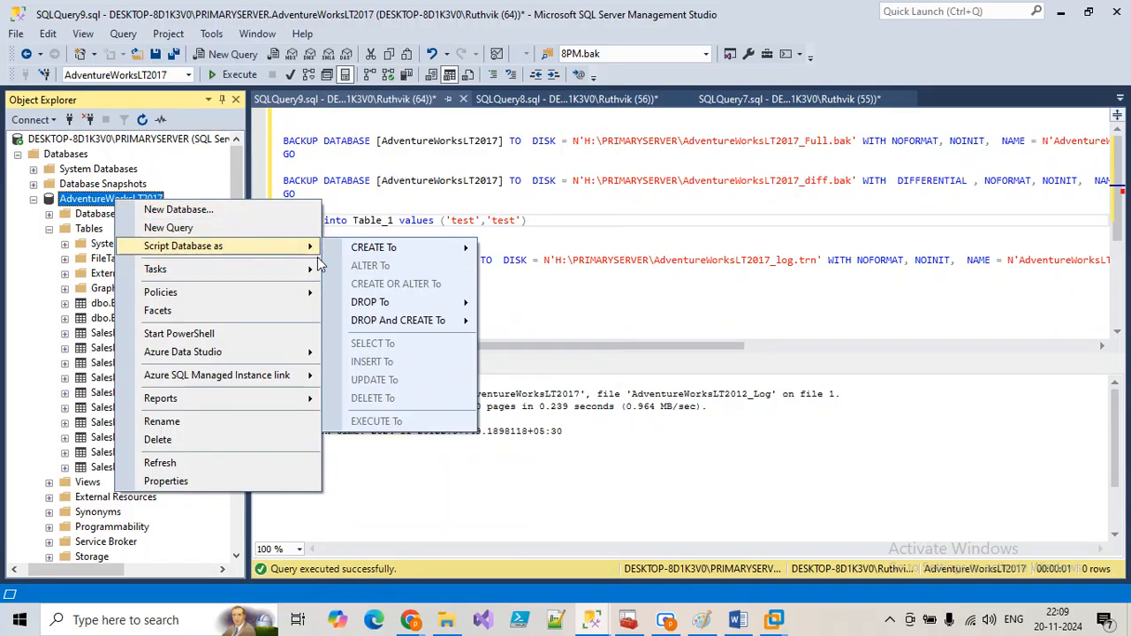
mouse_move(281, 268)
mouse_move(369, 257)
left_click(648, 254)
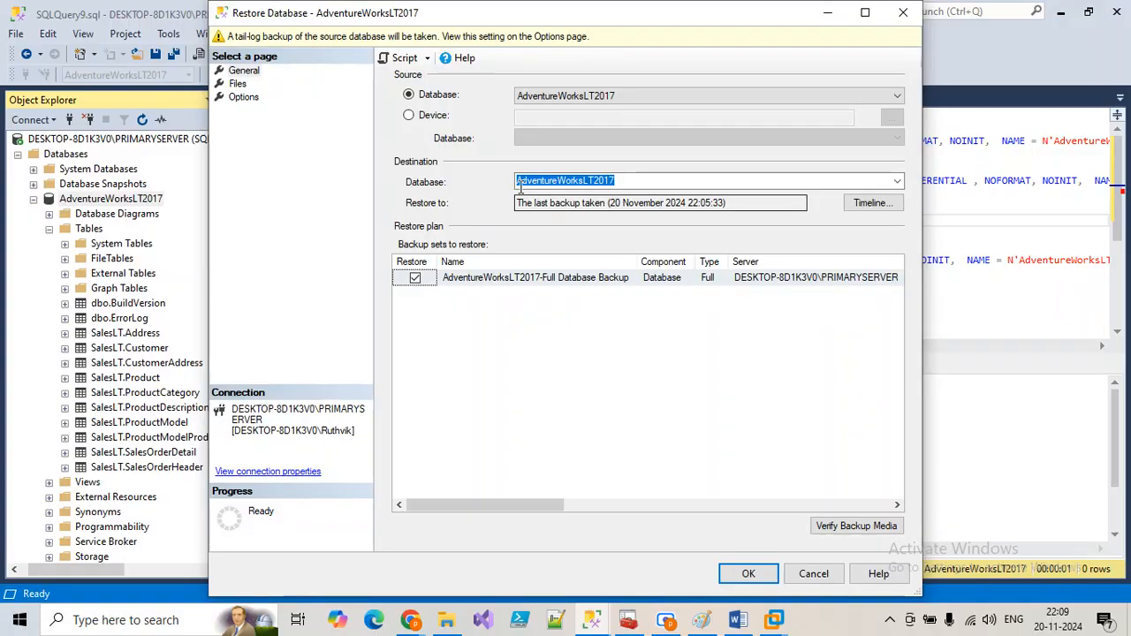
left_click(439, 115)
left_click(891, 118)
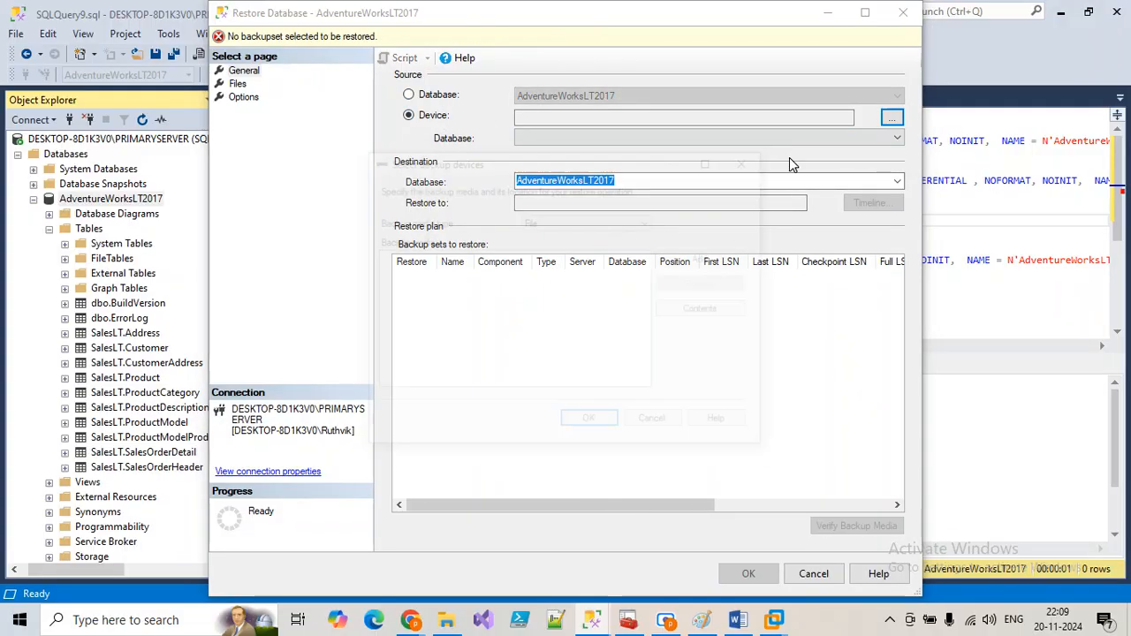
left_click(704, 258)
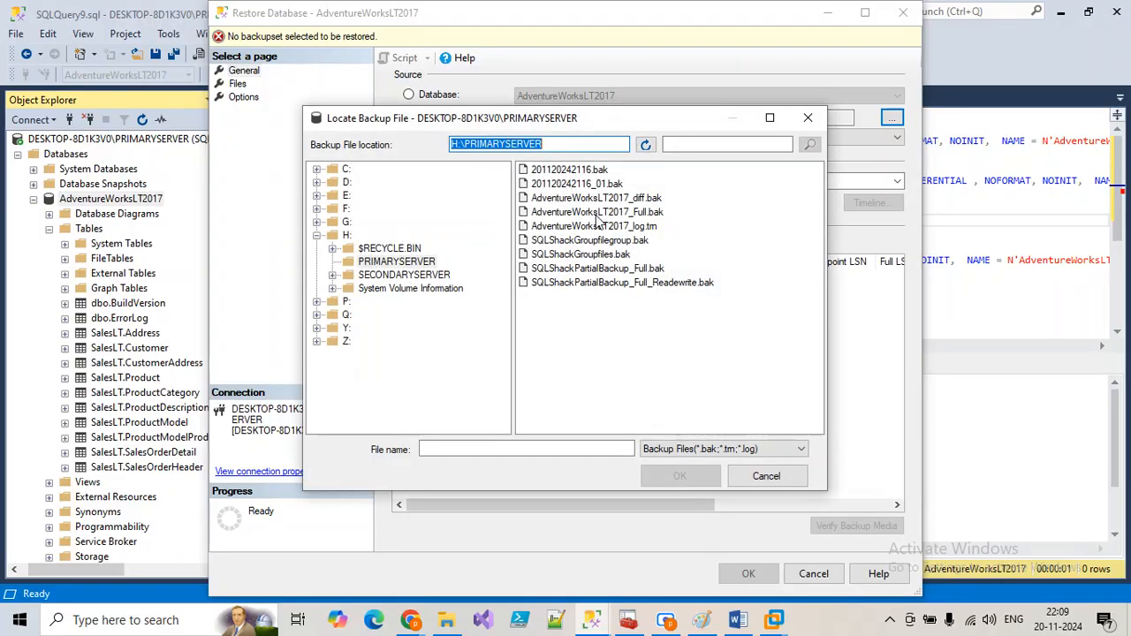
left_click(618, 199)
left_click(673, 476)
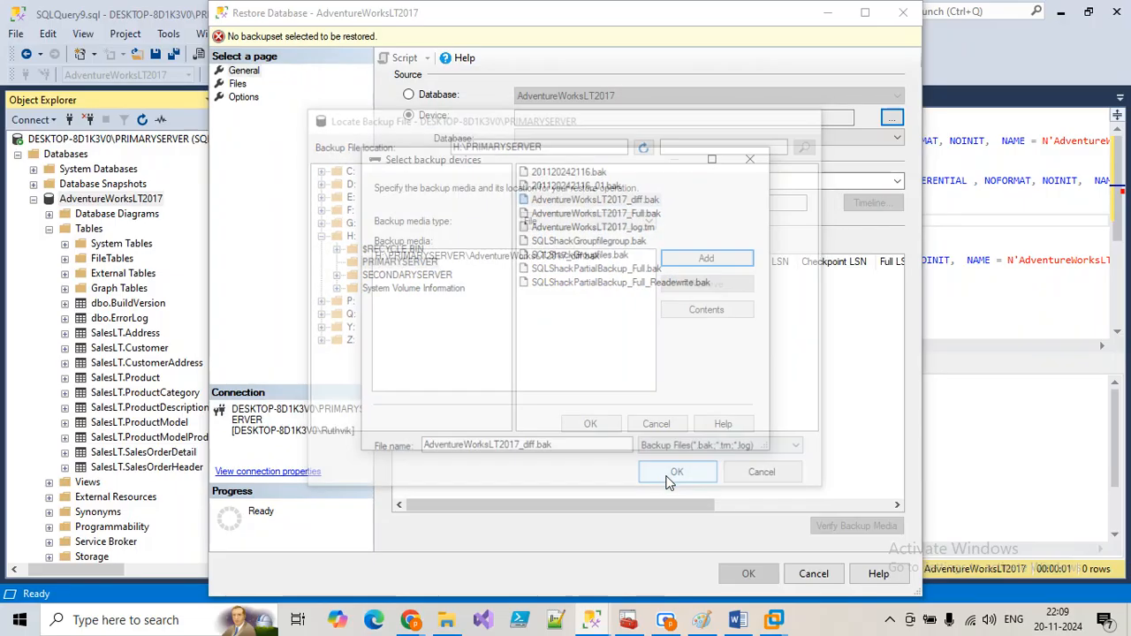
left_click(590, 420)
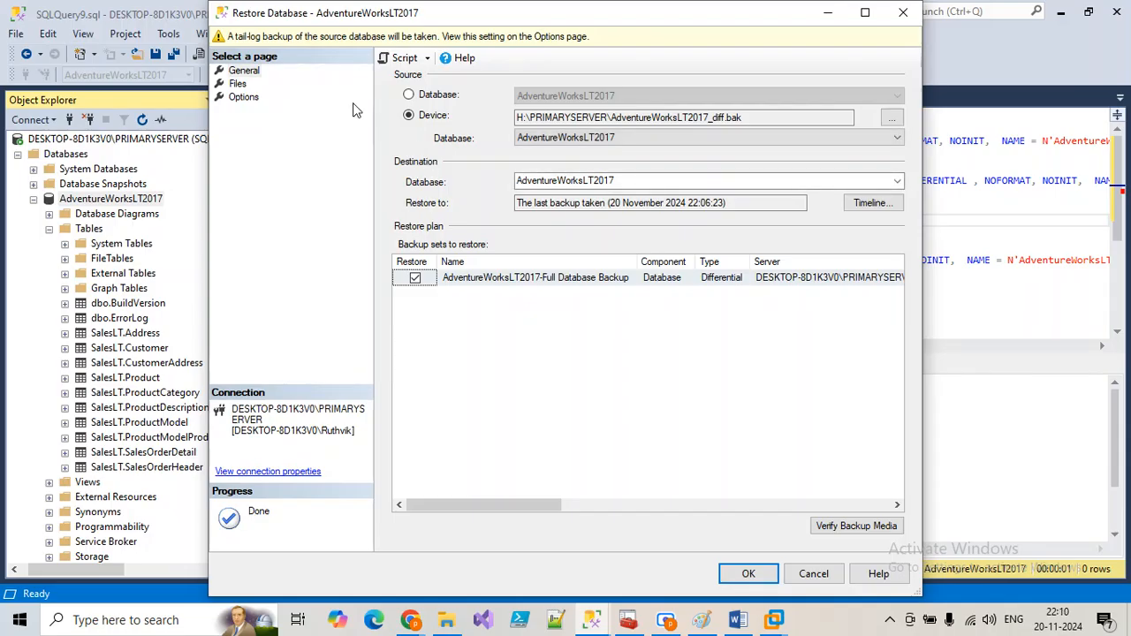
Try to restore the differential backup with RESTORE WITH RECOVERY and without a tail-log backup, and close the restore dialog
left_click(242, 98)
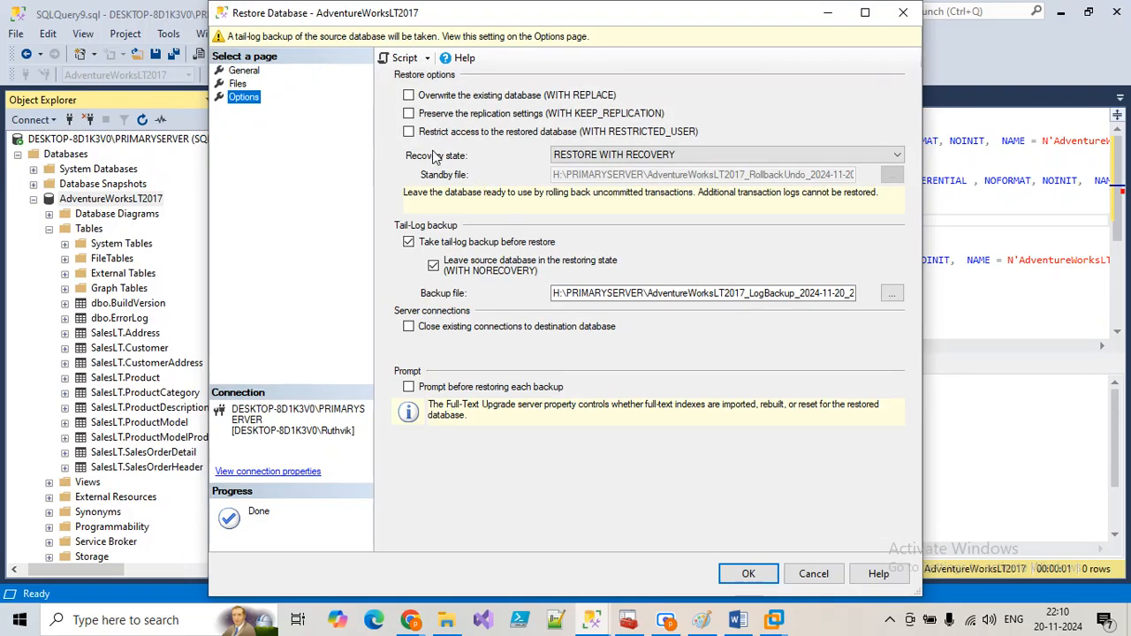
left_click(424, 239)
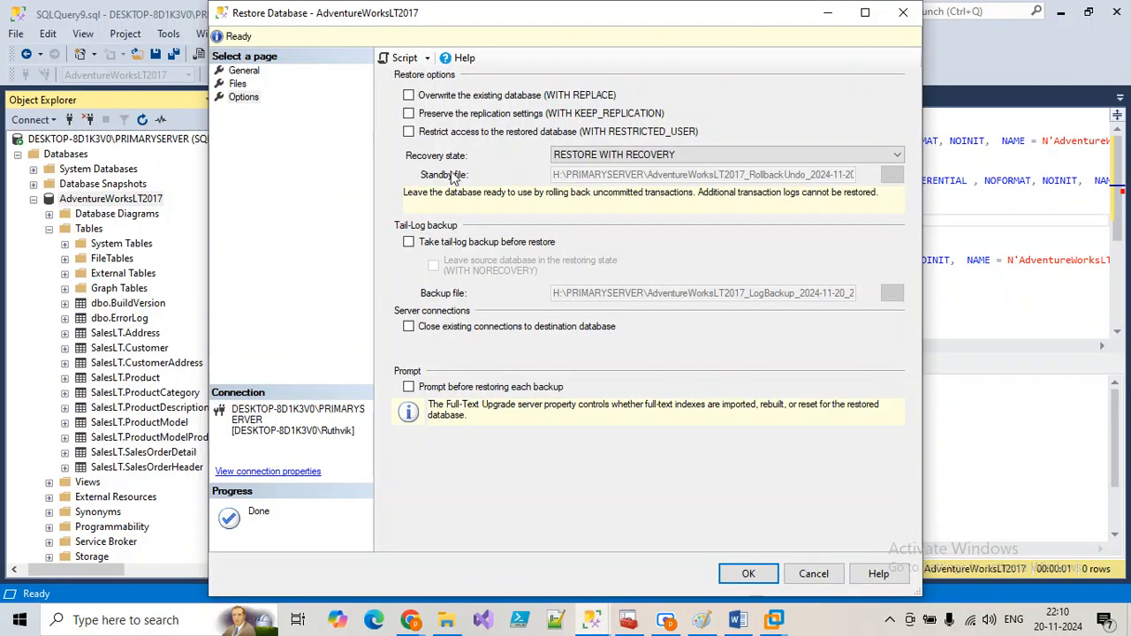
left_click(734, 573)
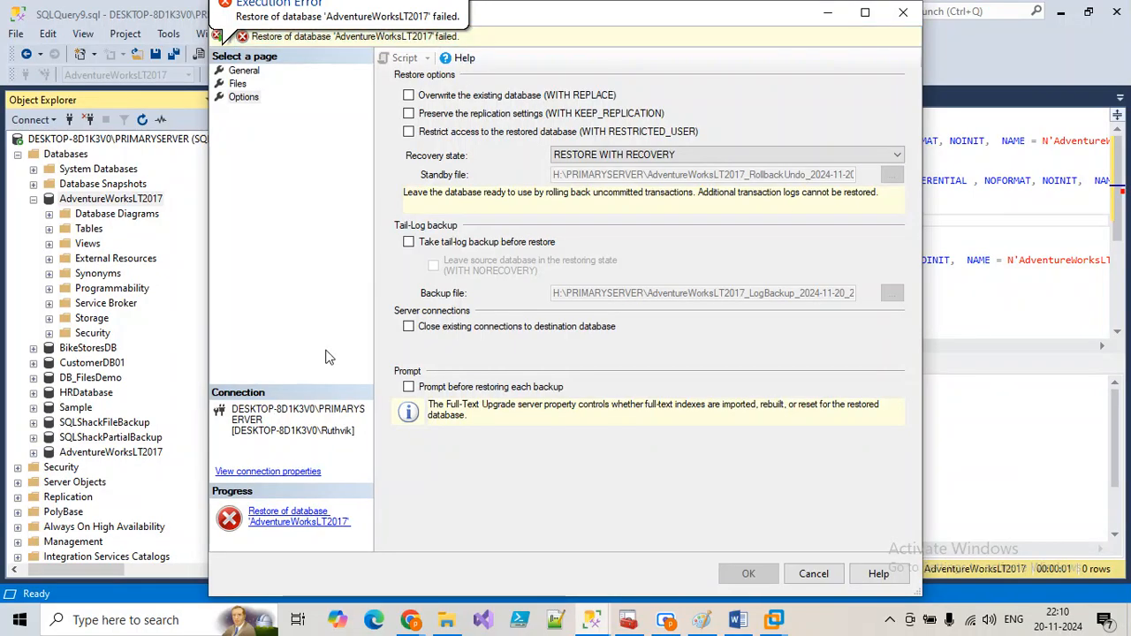
left_click(796, 573)
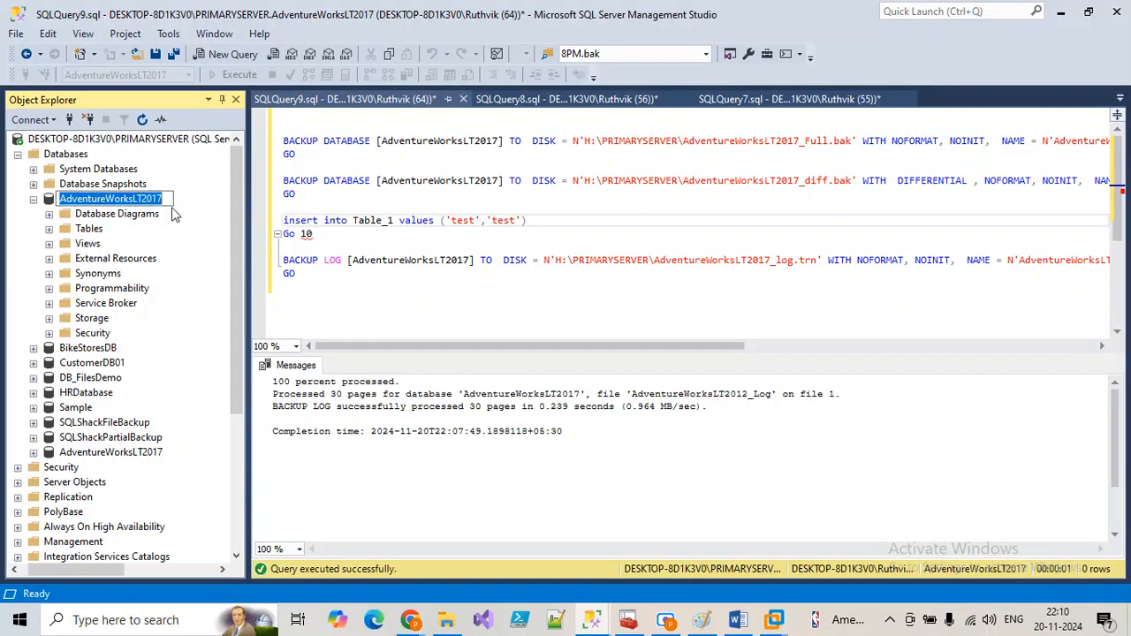
Delete AdventureWorksLT2017 from PRIMARYSERVER with its backup and restore history, closing existing connections, and refresh the database list
right_click(151, 202)
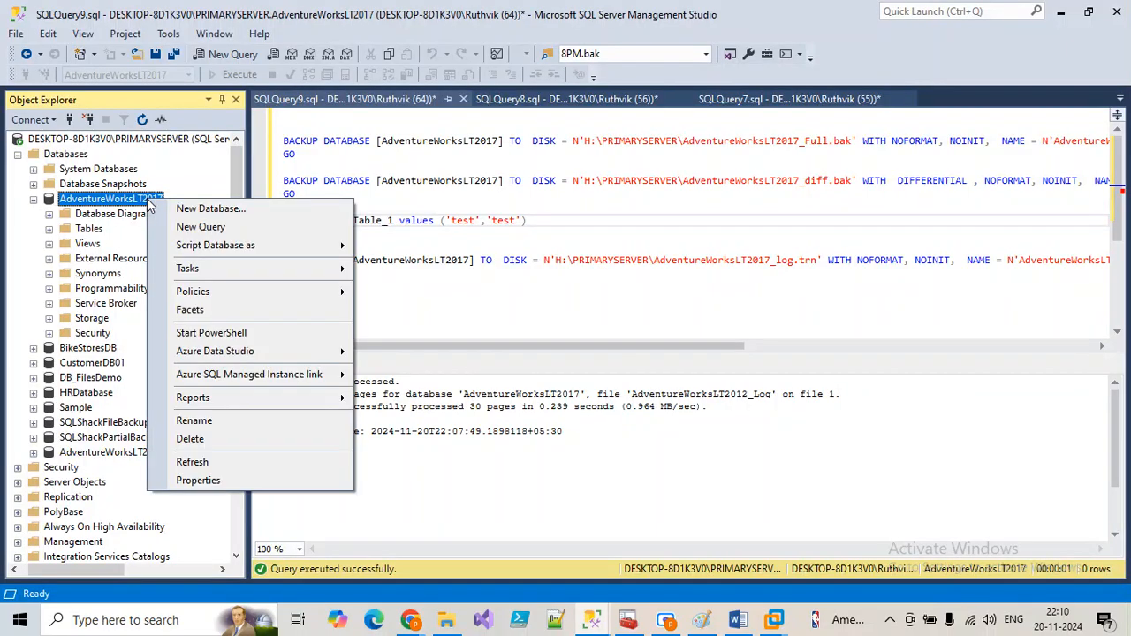
left_click(208, 439)
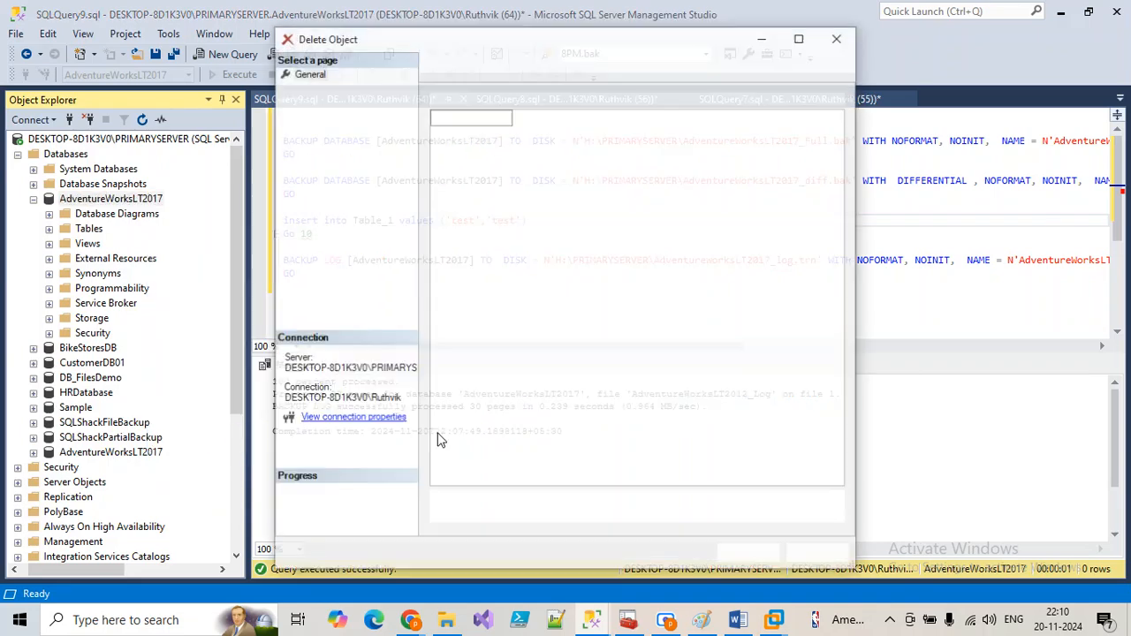
left_click(509, 518)
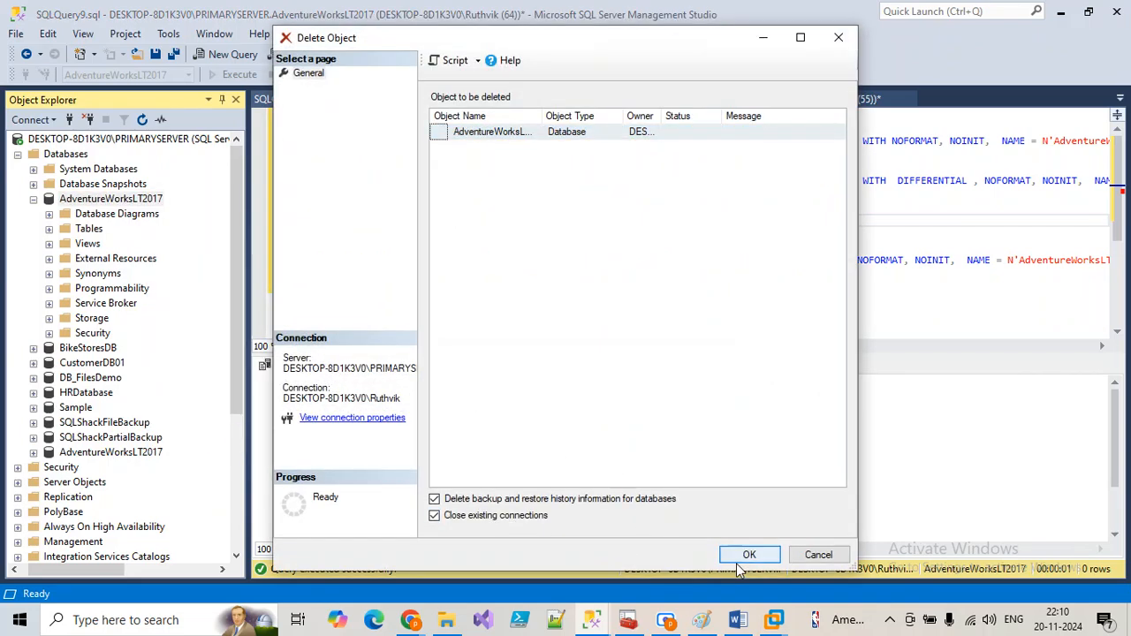
left_click(737, 556)
right_click(53, 156)
left_click(99, 356)
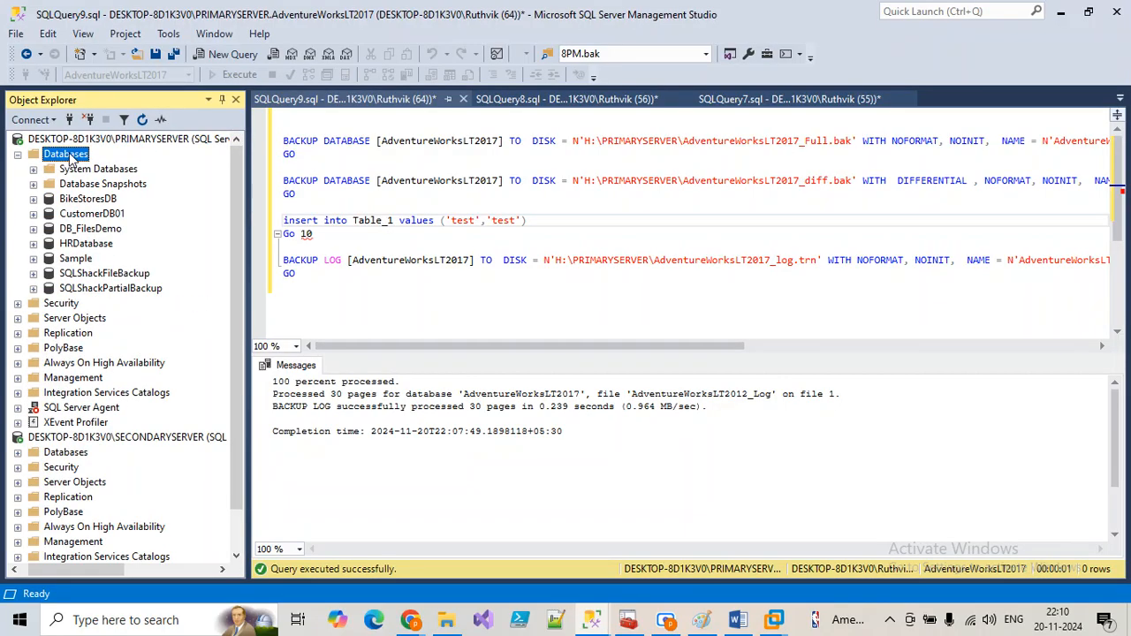
Set up a database restore on PRIMARYSERVER with the backup device file H:\PRIMARYSERVER\AdventureWorksLT2017_Full.bak as the source
right_click(71, 157)
left_click(152, 212)
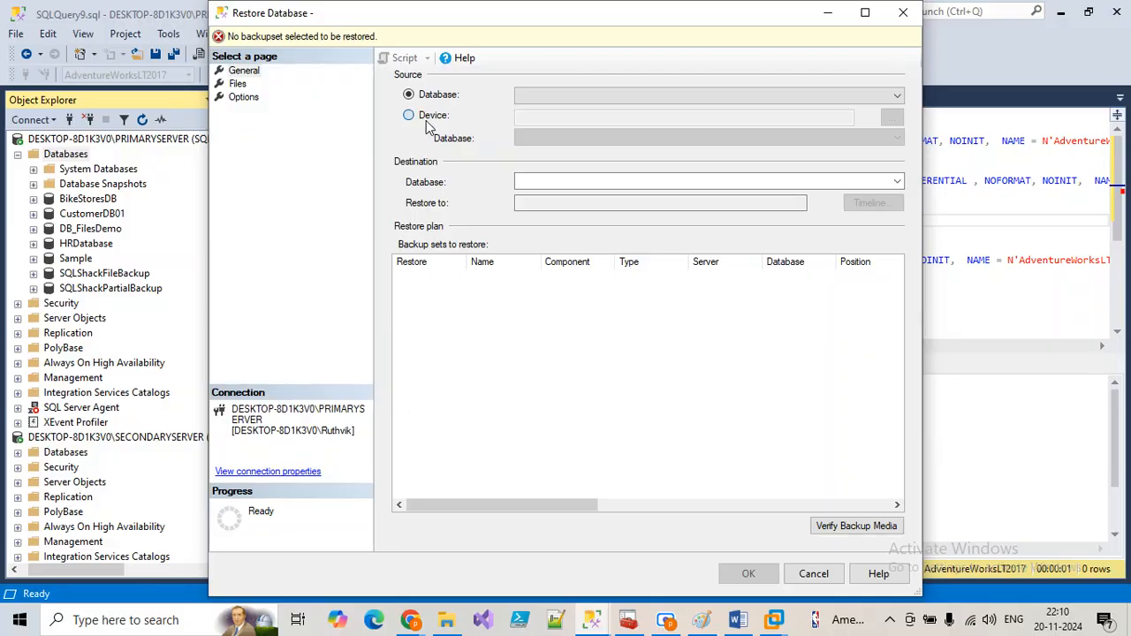
left_click(412, 116)
left_click(890, 117)
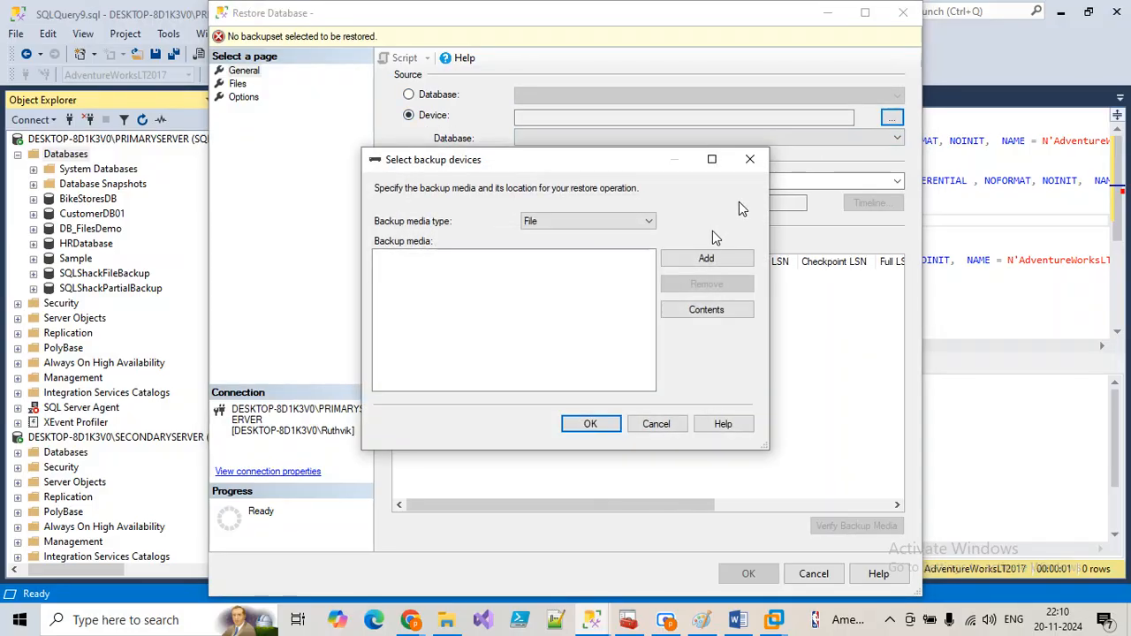
left_click(682, 260)
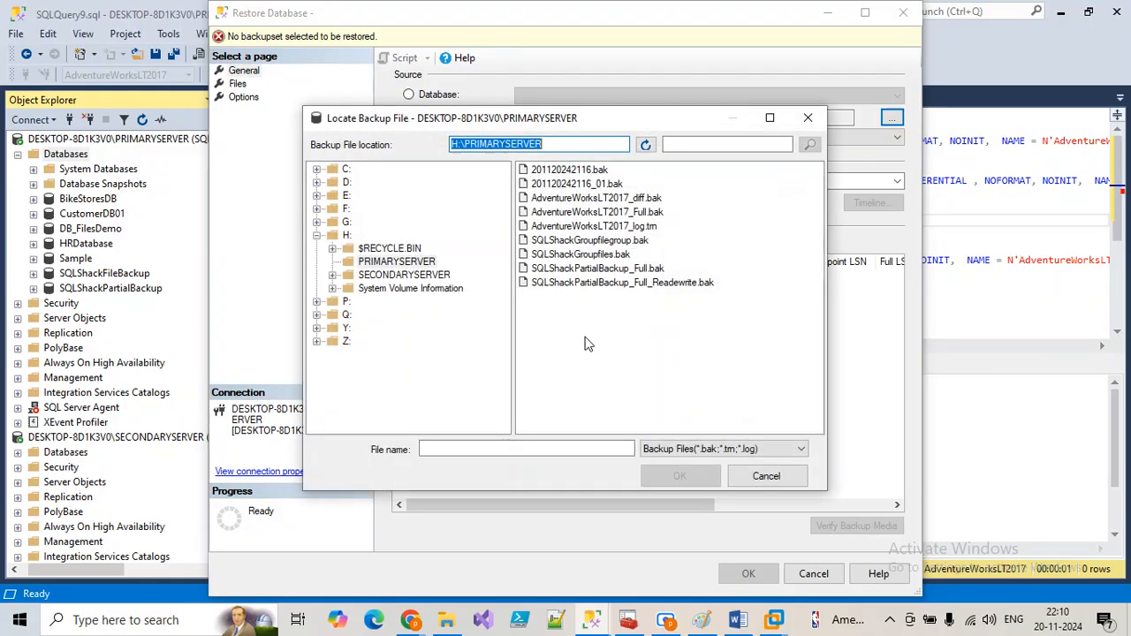
left_click(596, 212)
left_click(678, 475)
left_click(590, 424)
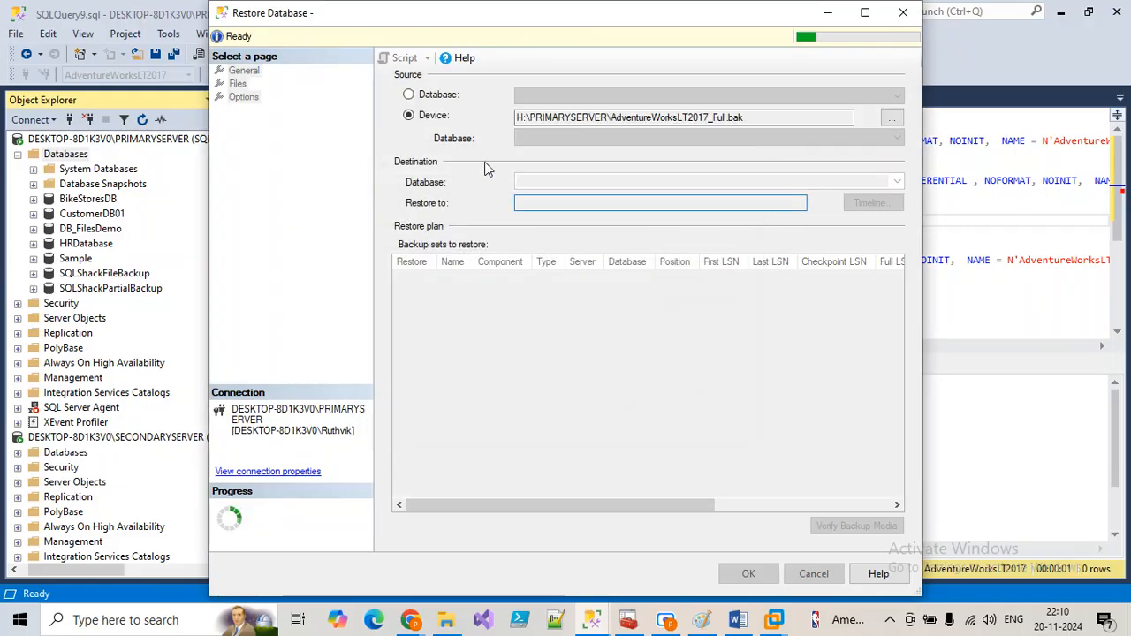
Review the recovery state choices in the restore options, leaving RESTORE WITH RECOVERY selected
left_click(243, 96)
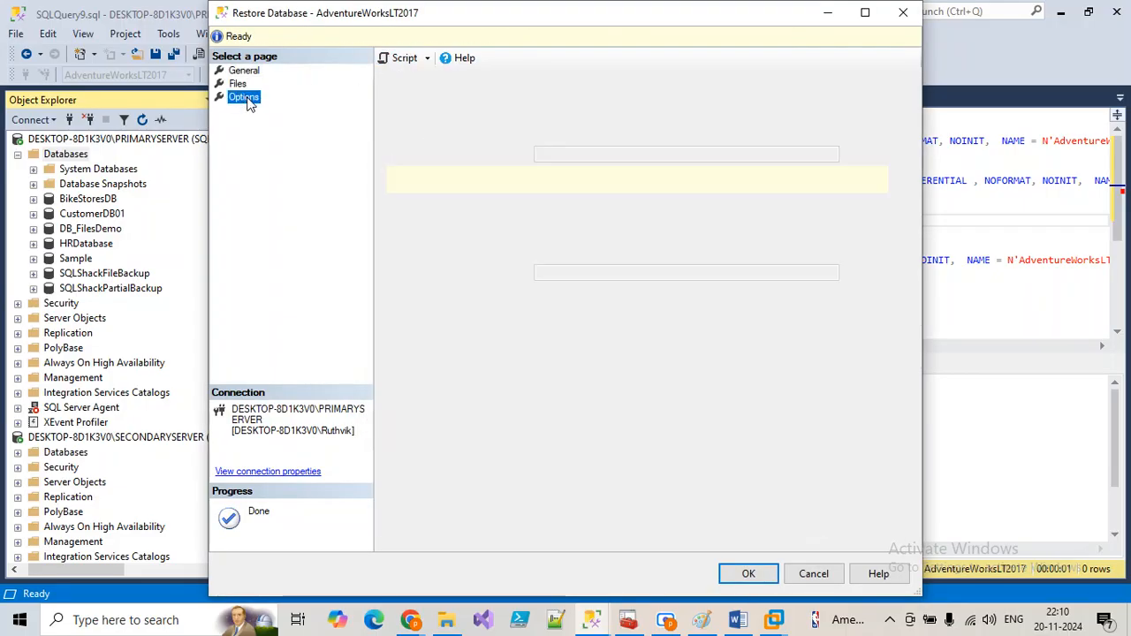
left_click(592, 155)
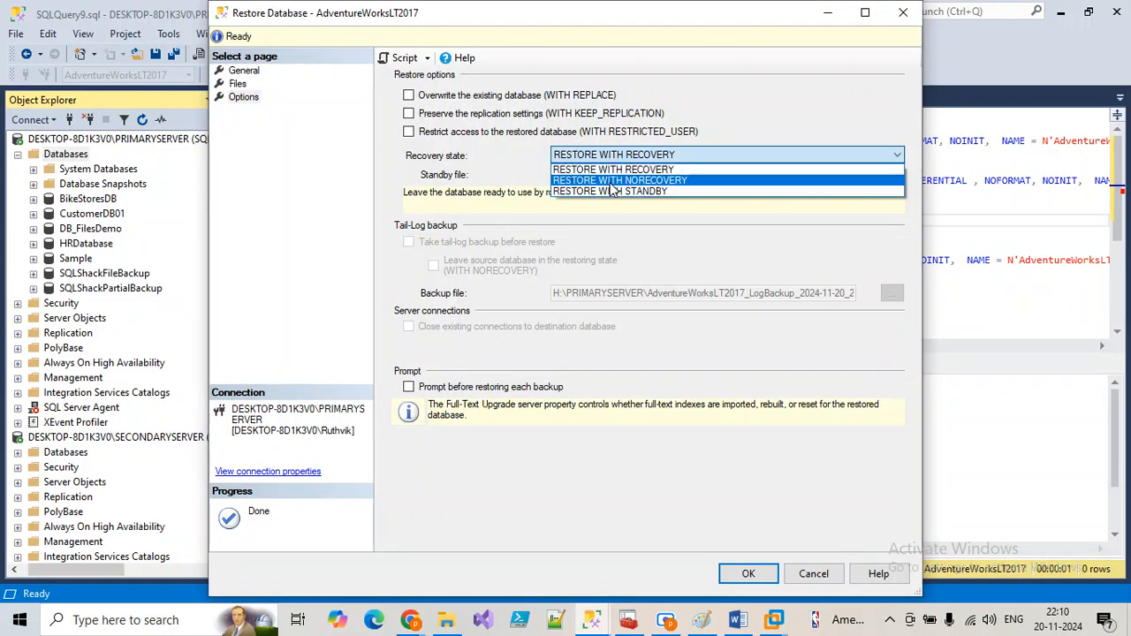
left_click(618, 169)
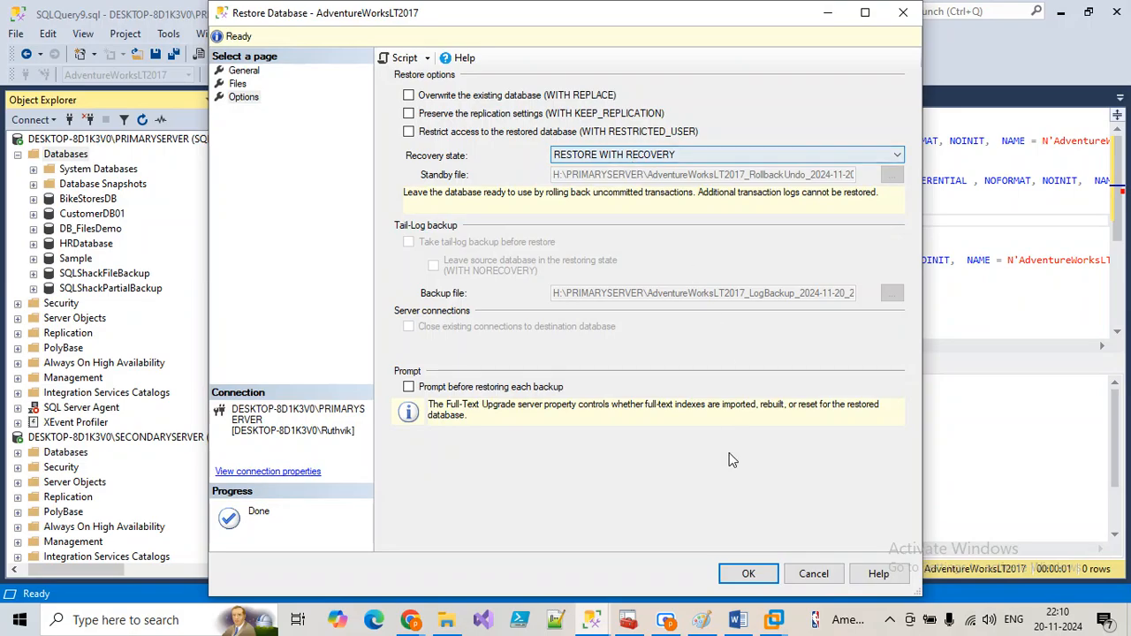
Switch to Paint and handwrite the backup sequence 1, L1, L2, L3 below the timeline, with marks above the L items
left_click(703, 621)
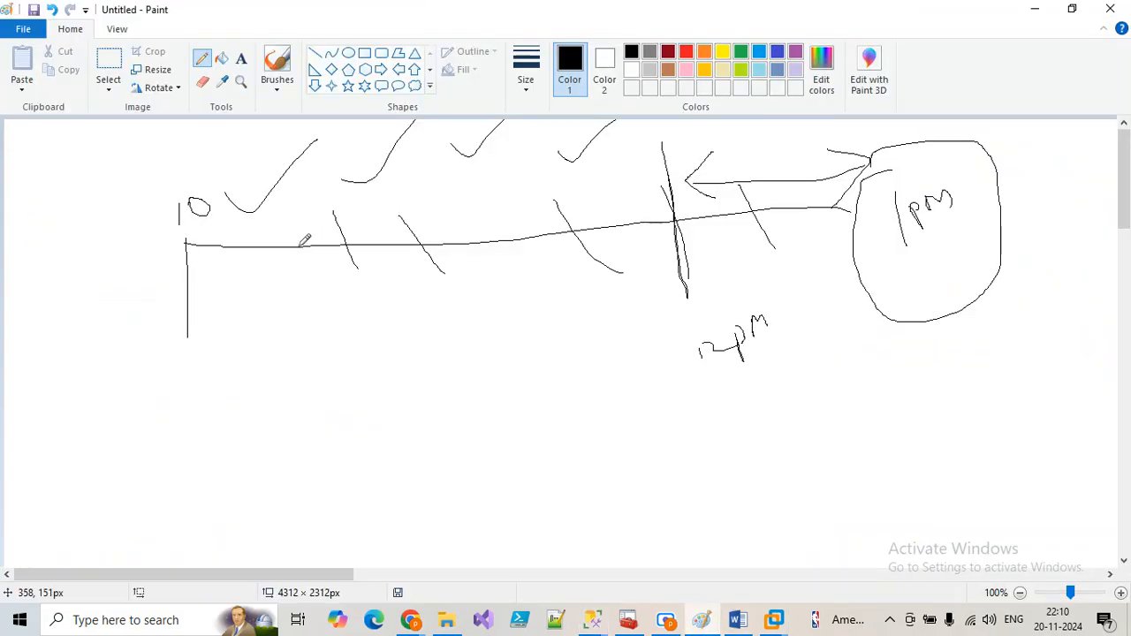
left_click_drag(296, 356, 294, 415)
left_click_drag(329, 362, 364, 396)
mouse_move(393, 356)
left_mouse_down()
mouse_move(407, 378)
mouse_move(474, 365)
mouse_move(510, 374)
mouse_move(541, 408)
left_mouse_up()
mouse_move(295, 427)
left_mouse_down()
mouse_move(317, 354)
mouse_move(260, 374)
mouse_move(296, 431)
left_mouse_up()
mouse_move(337, 347)
left_mouse_down()
mouse_move(357, 321)
mouse_move(406, 298)
mouse_move(475, 310)
left_mouse_up()
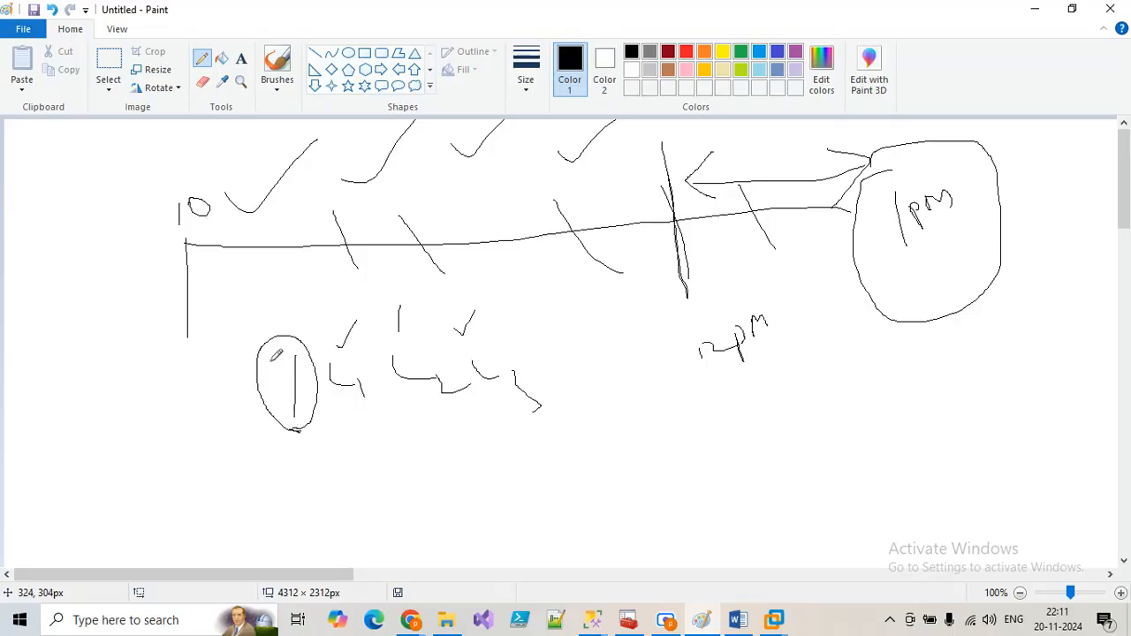
Circle each item of the handwritten backup sequence and add a check mark above each one
mouse_move(265, 315)
left_mouse_down()
mouse_move(276, 328)
mouse_move(287, 292)
left_mouse_up()
left_click_drag(295, 357, 280, 376)
left_click_drag(285, 420, 318, 406)
mouse_move(369, 408)
left_mouse_down()
mouse_move(372, 354)
mouse_move(328, 400)
mouse_move(407, 321)
mouse_move(424, 424)
mouse_move(391, 322)
mouse_move(456, 362)
mouse_move(560, 381)
mouse_move(459, 297)
mouse_move(443, 413)
left_mouse_up()
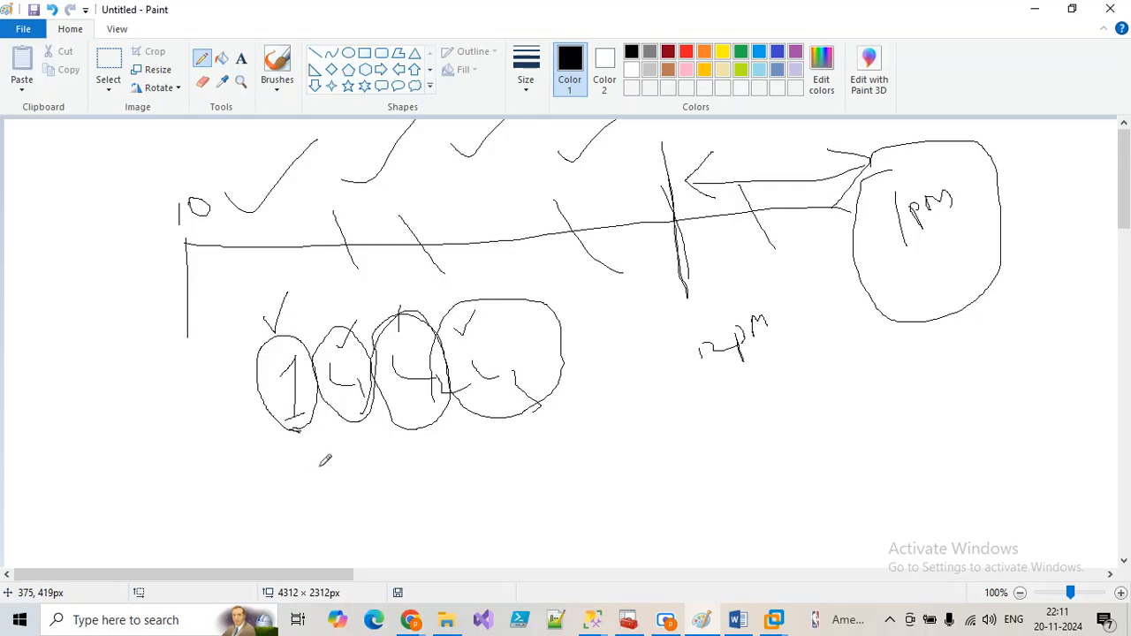
left_click_drag(309, 306, 498, 269)
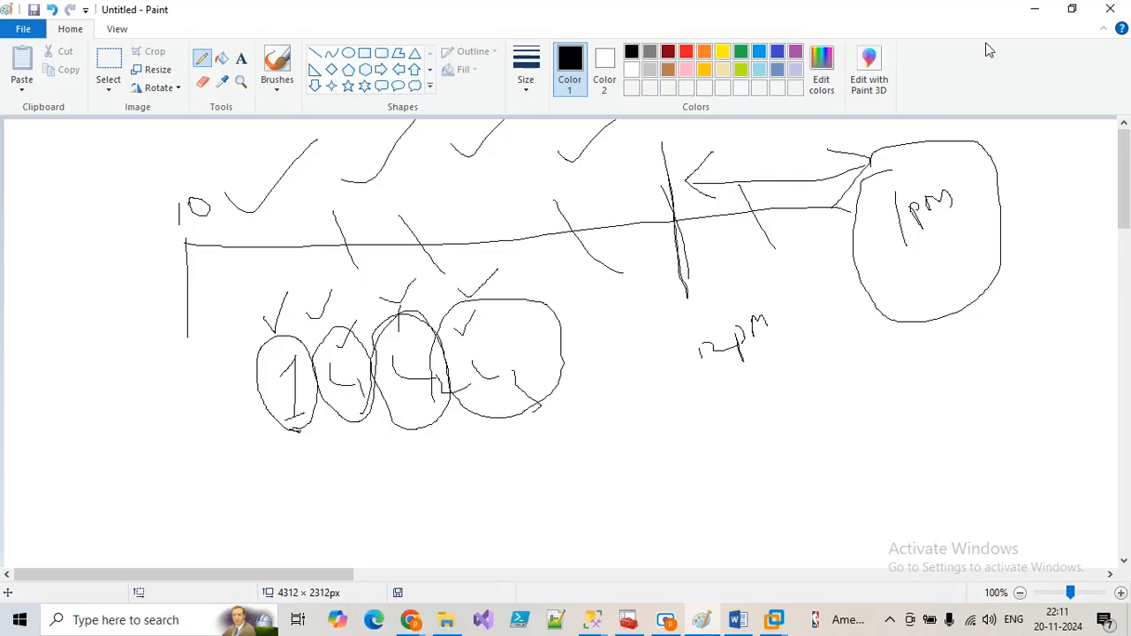
Return to SQL Server Management Studio and restore the full backup of AdventureWorksLT2017 with the recovery state RESTORE WITH NORECOVERY
left_click(1032, 9)
left_click(622, 160)
left_click(622, 180)
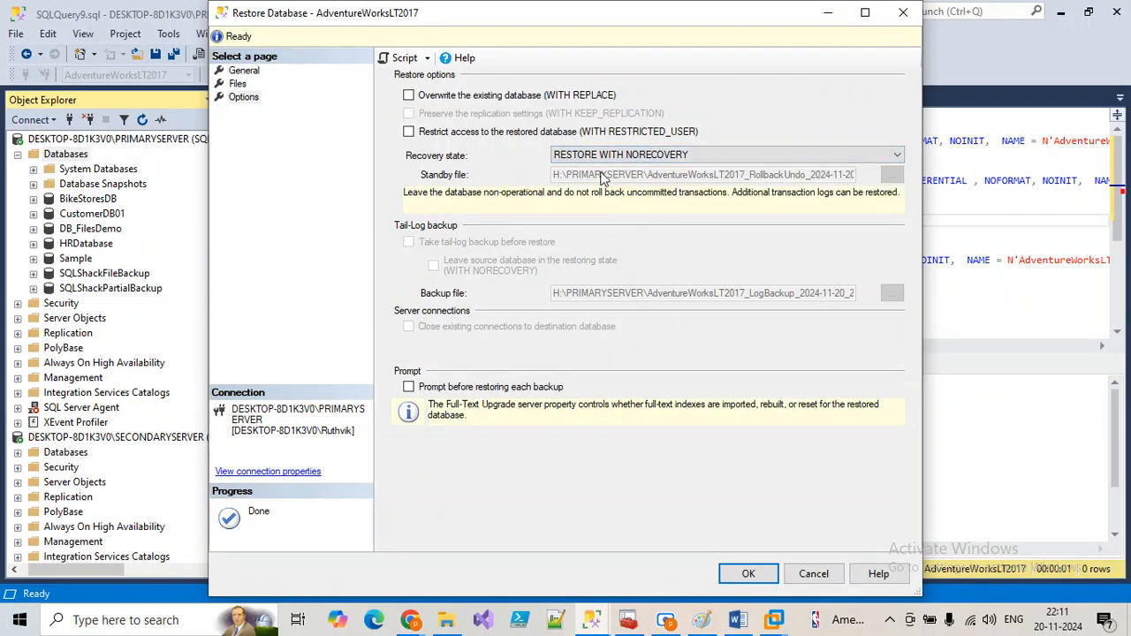
left_click(748, 574)
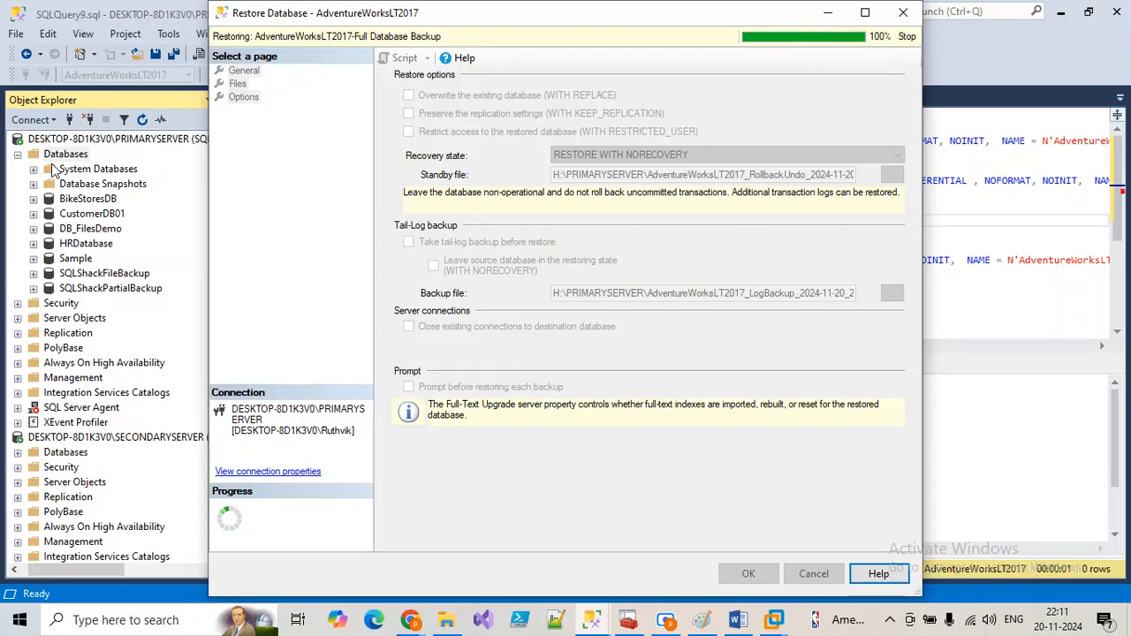
left_click(704, 385)
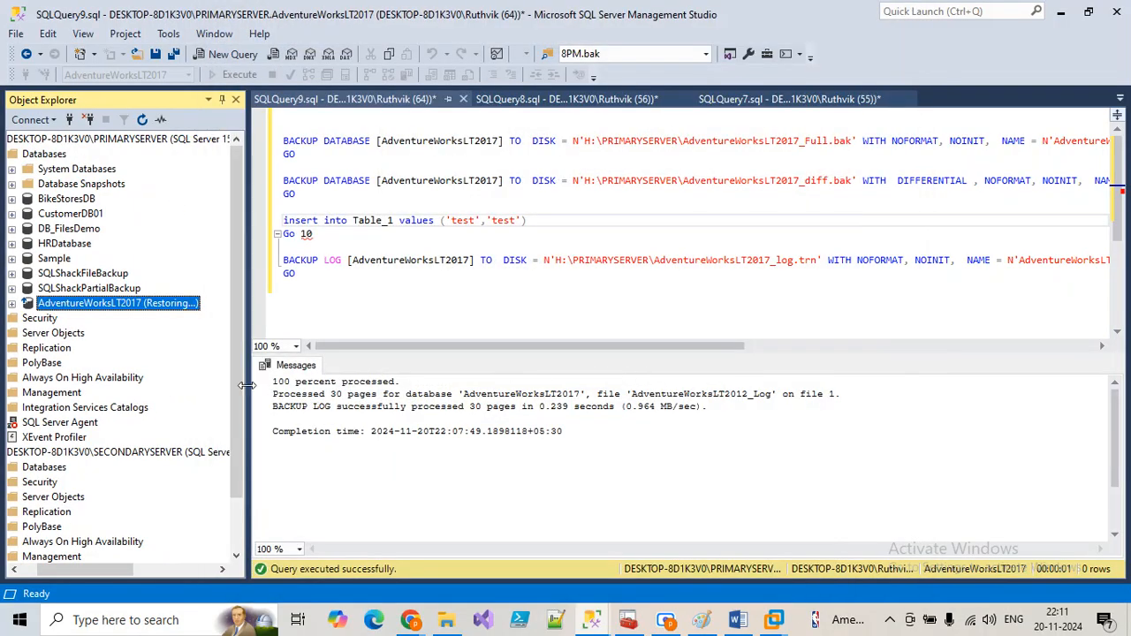
Try to expand the AdventureWorksLT2017 database on PRIMARYSERVER to check whether it is accessible after the NORECOVERY restore
left_click(134, 303)
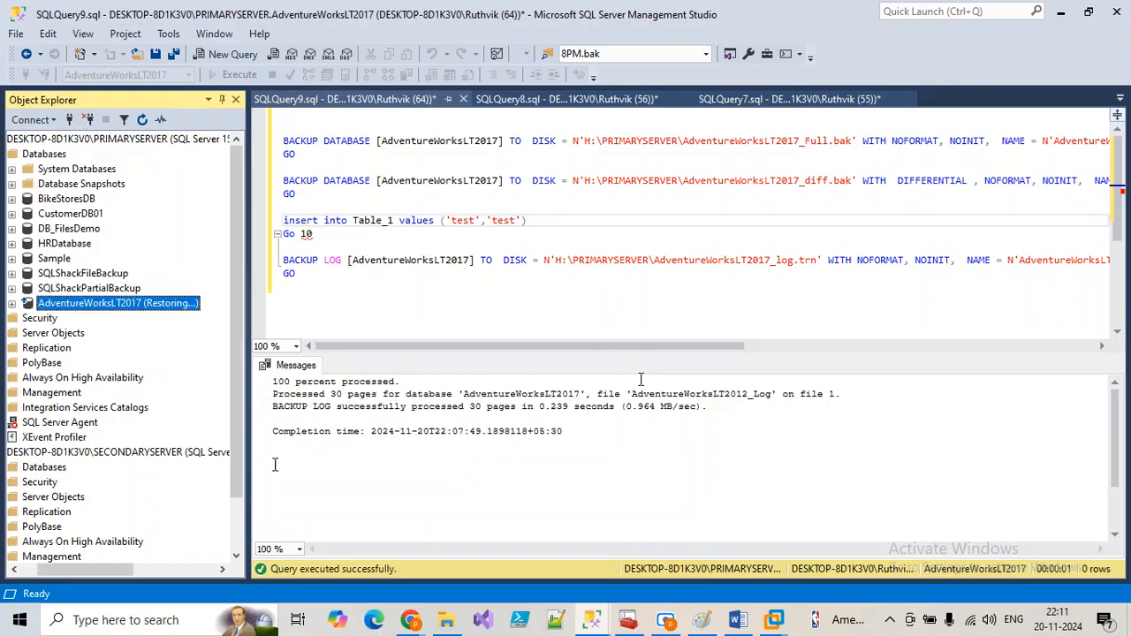
left_click(364, 537)
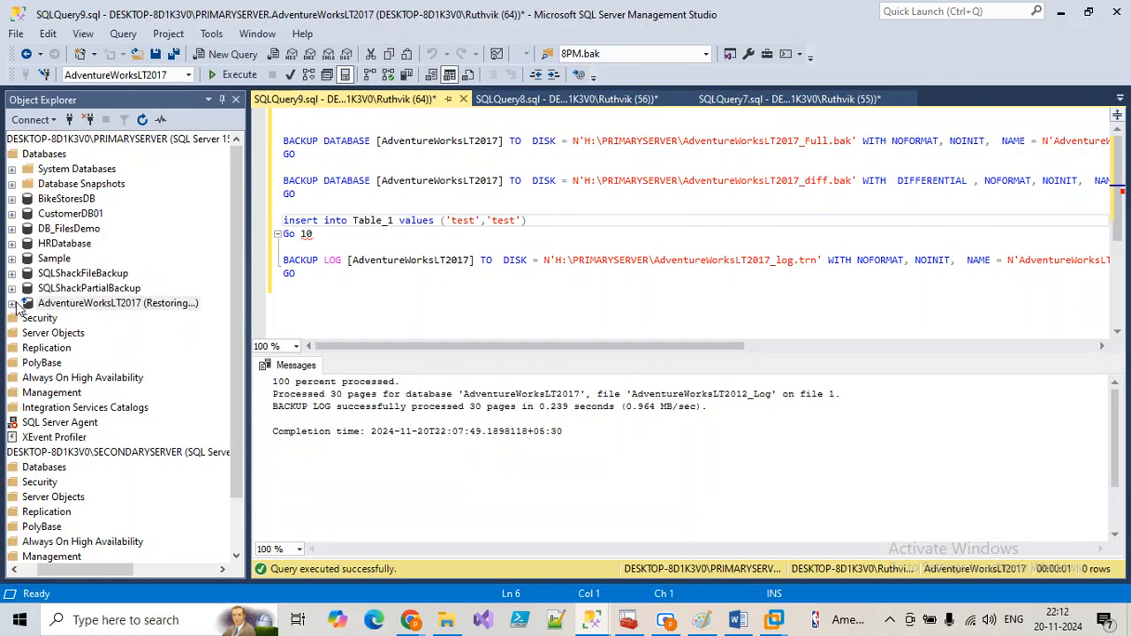
double_click(147, 309)
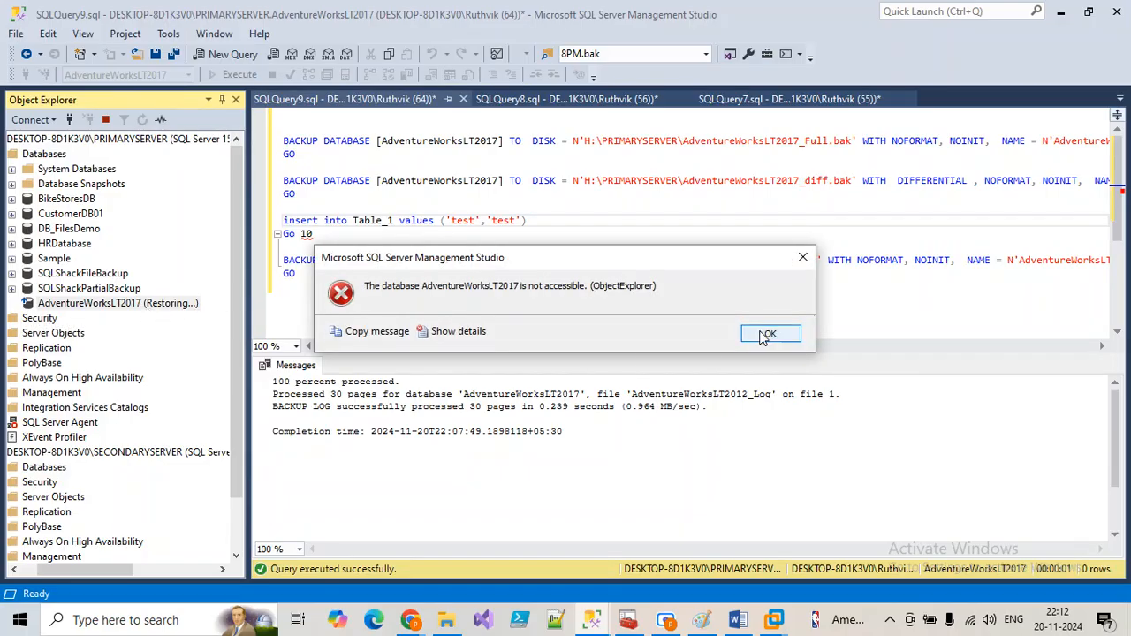
left_click(772, 332)
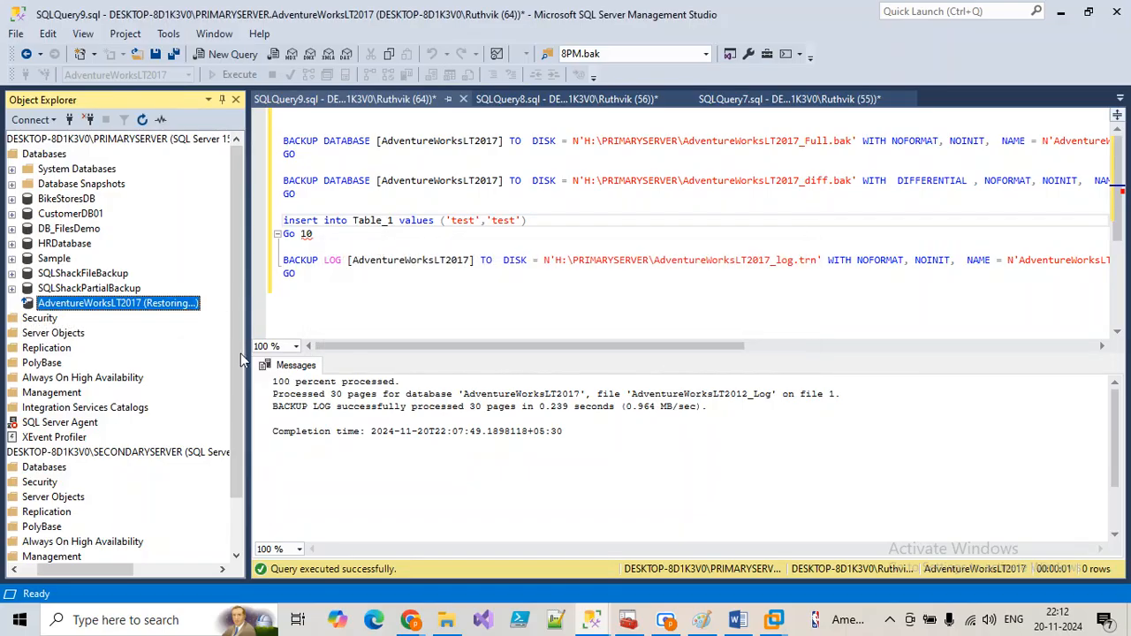
Begin a database restore on PRIMARYSERVER using the backup file AdventureWorksLT2017_diff.bak from H:\PRIMARYSERVER as the device source
right_click(46, 154)
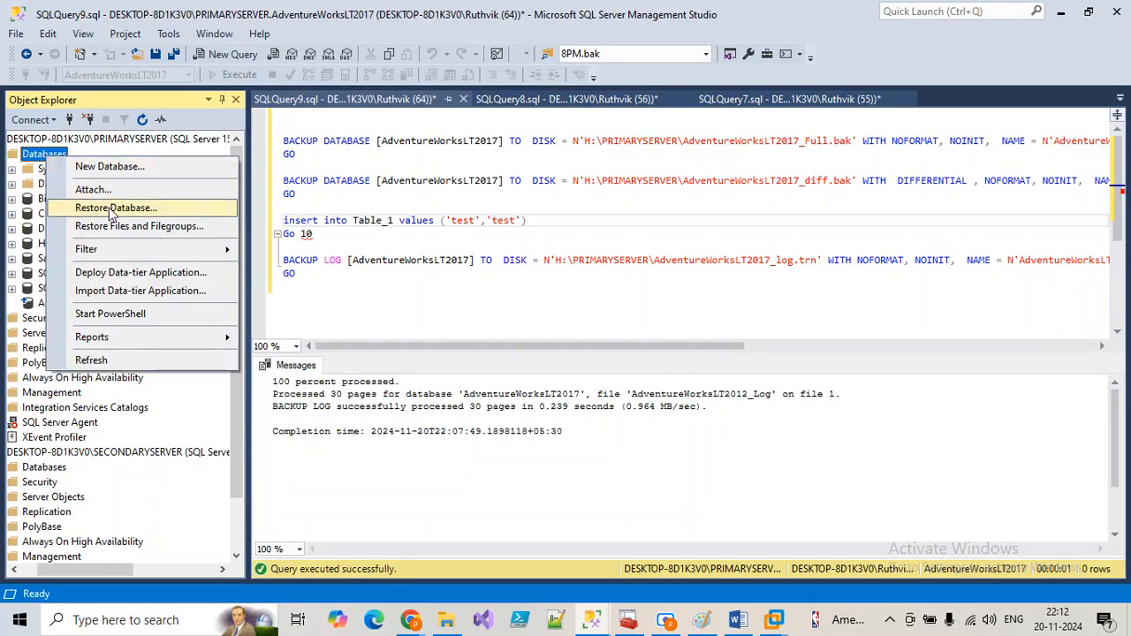
left_click(113, 207)
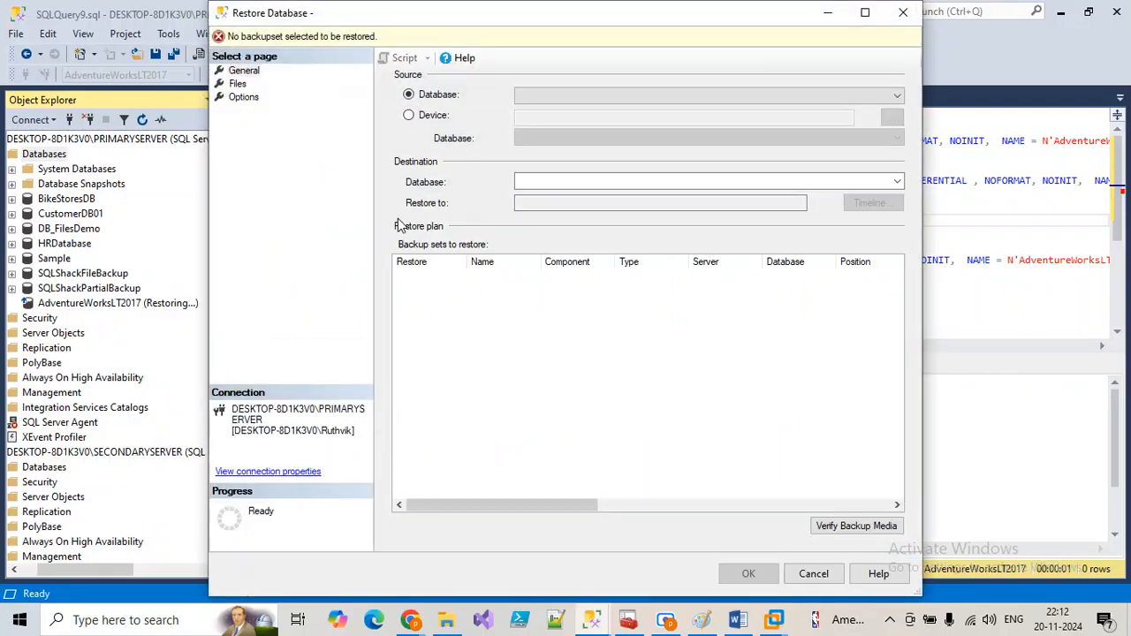
left_click(408, 115)
left_click(891, 117)
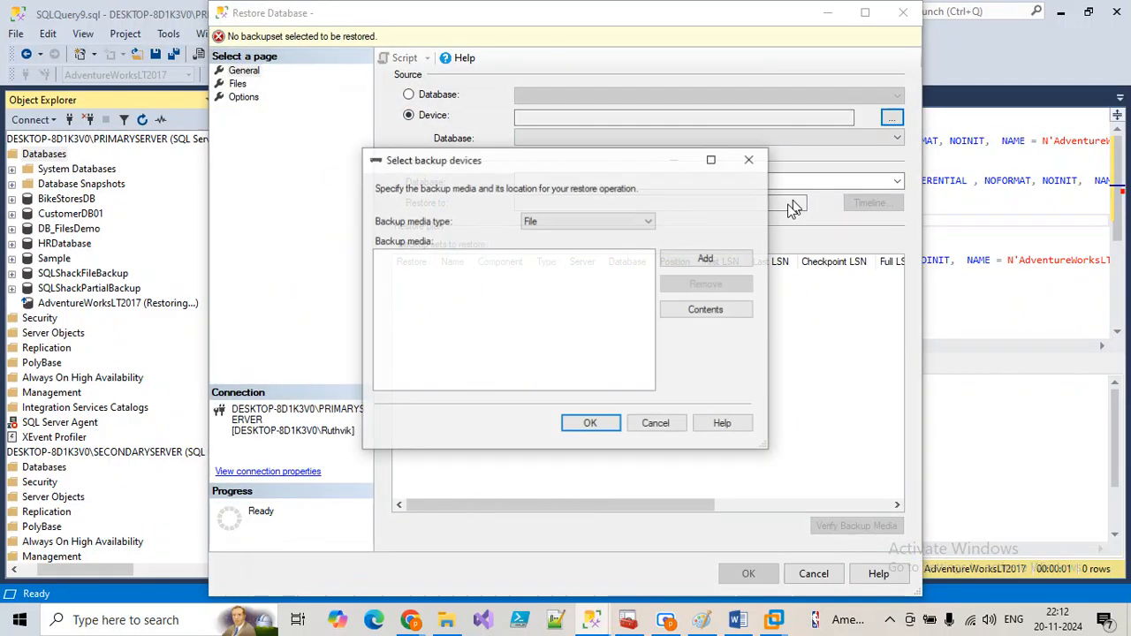
left_click(705, 265)
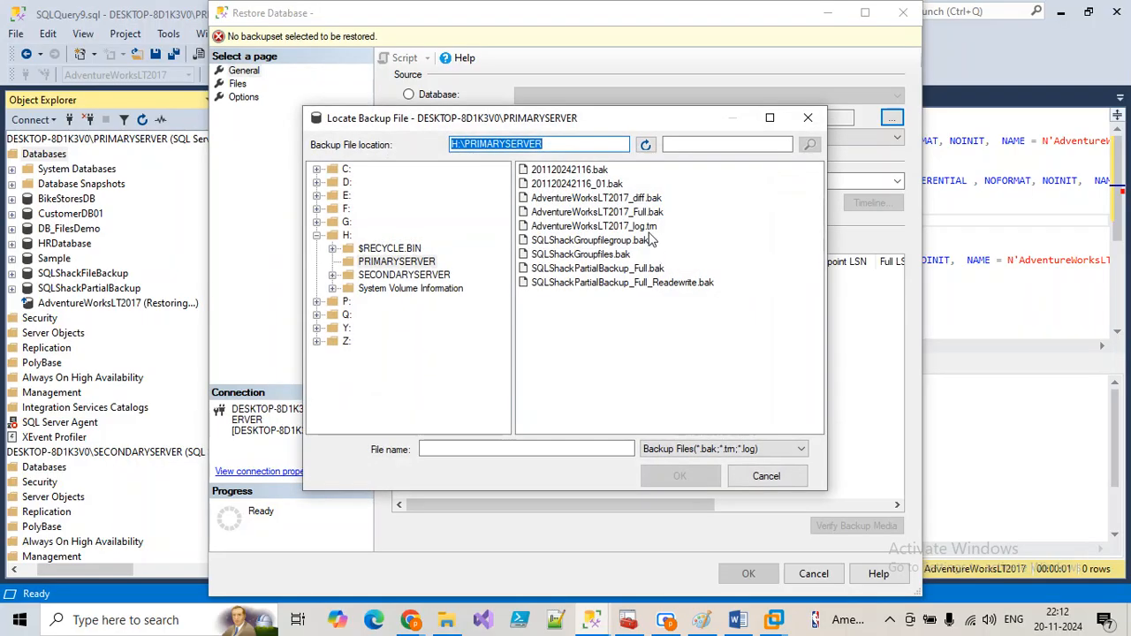
left_click(636, 198)
left_click(682, 476)
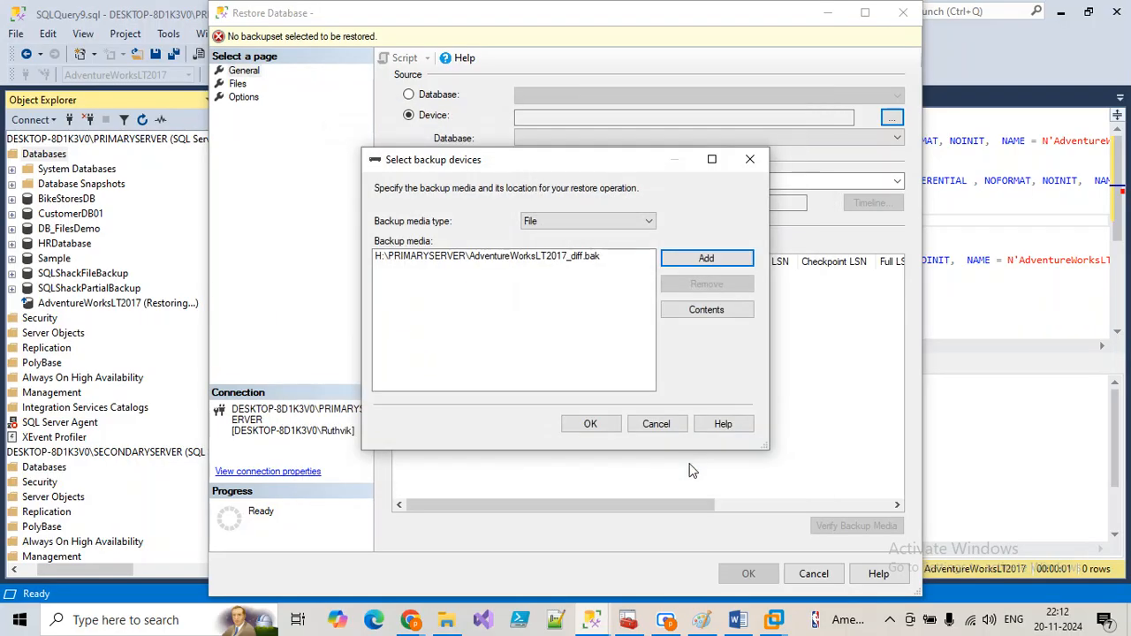
left_click(601, 424)
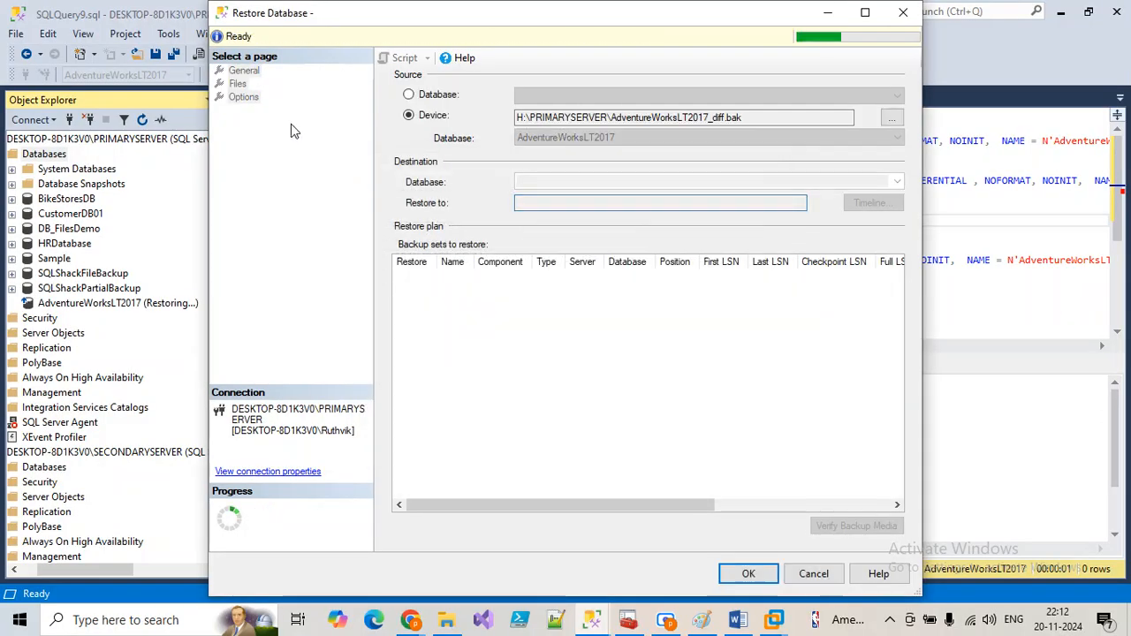
Set the recovery state to RESTORE WITH RECOVERY, run the differential restore and dismiss its completion message
left_click(237, 83)
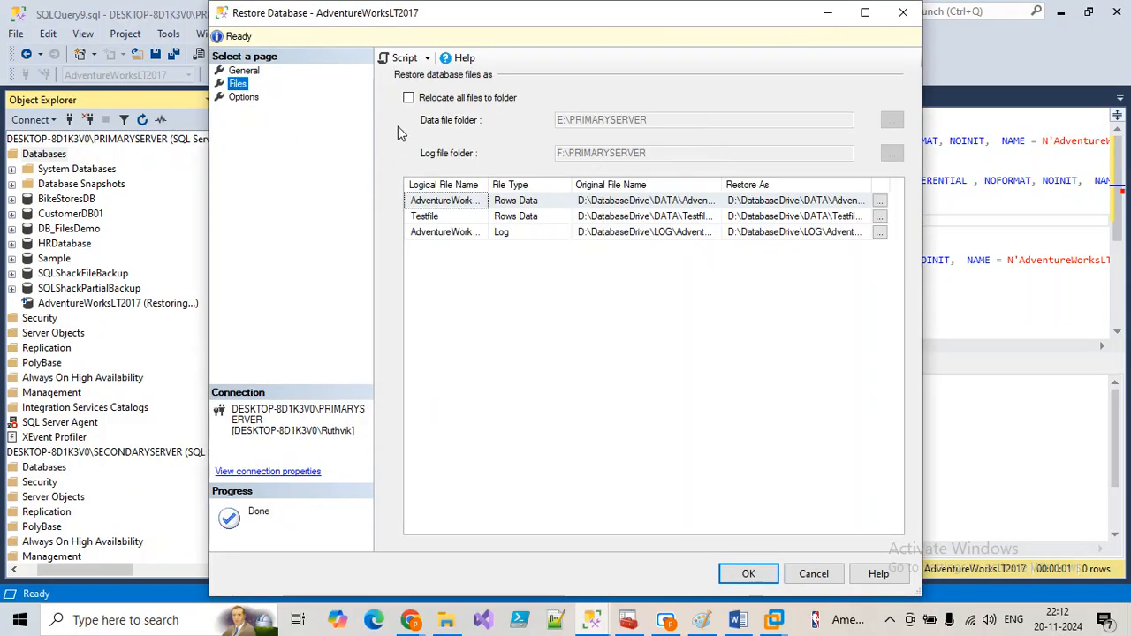
left_click(246, 98)
left_click(590, 156)
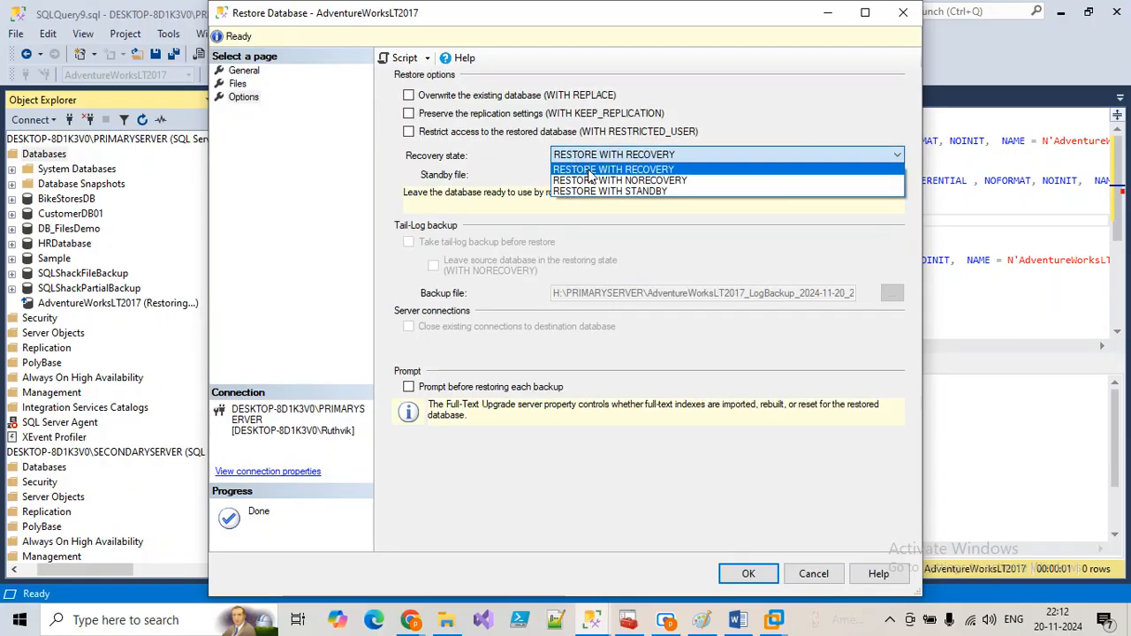
left_click(592, 170)
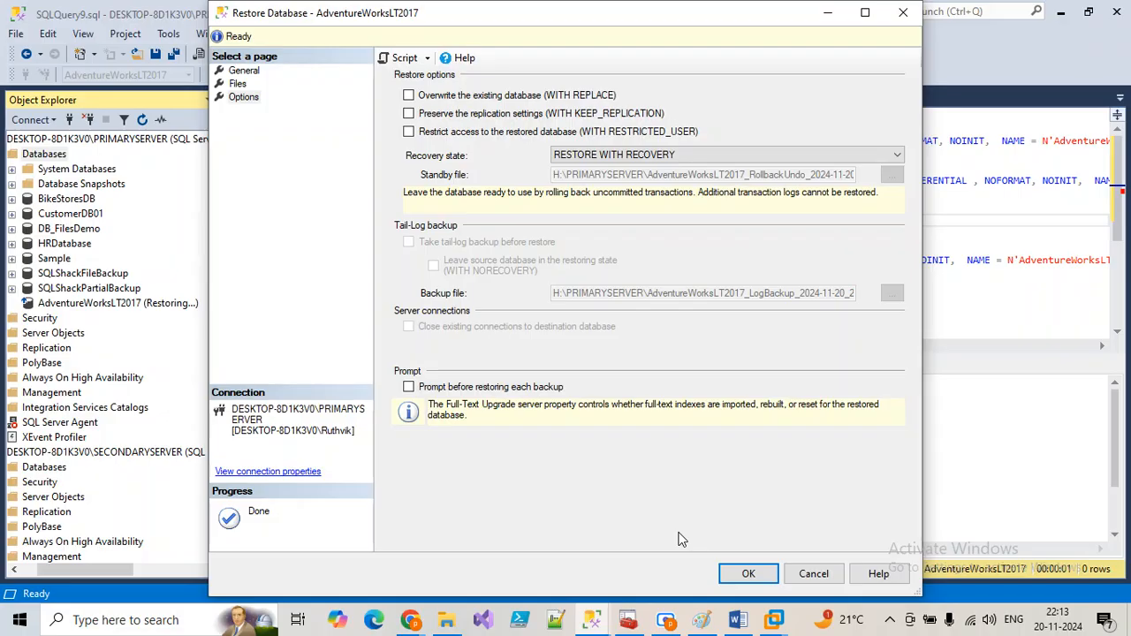
left_click(747, 573)
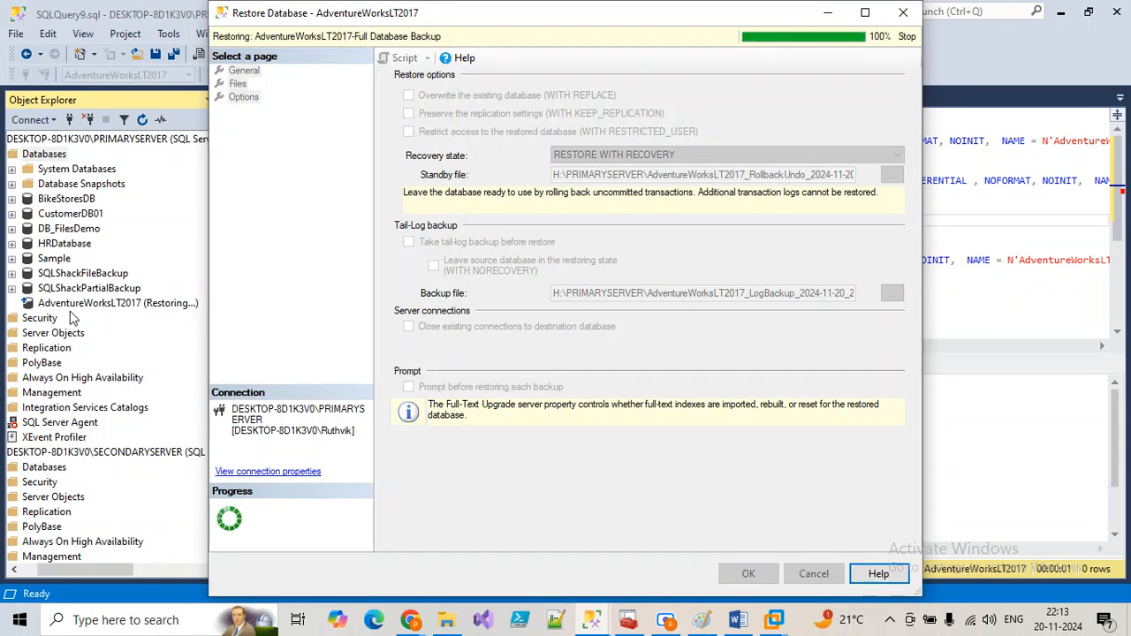
left_click(704, 386)
Refresh and expand the restored AdventureWorksLT2017 database and locate dbo.Table_1 among its tables
left_click(12, 303)
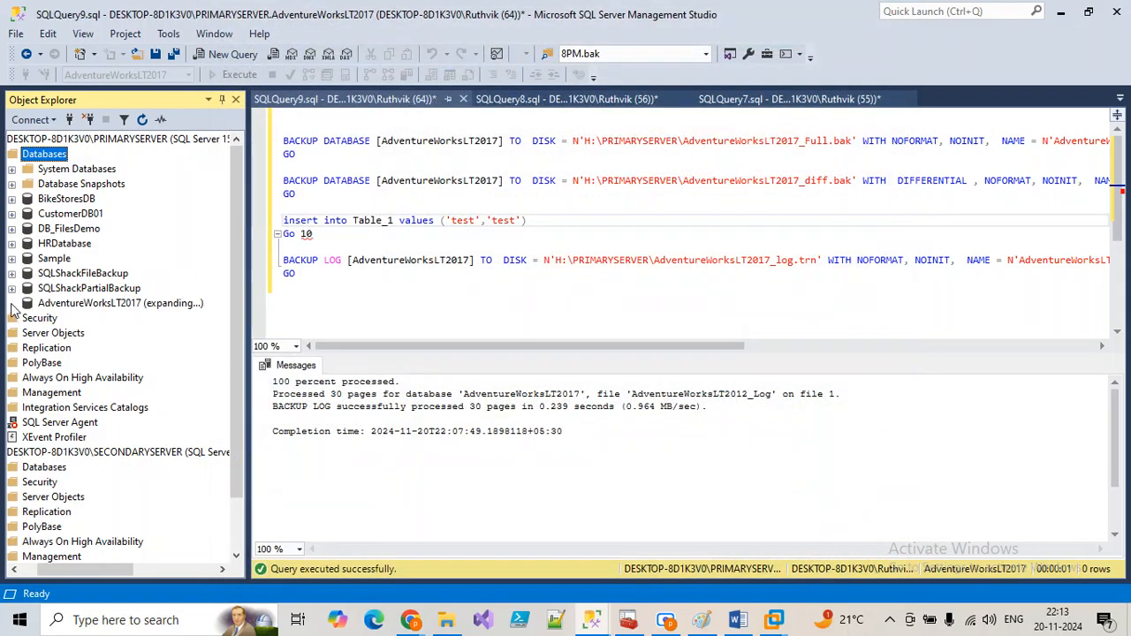
left_click(97, 305)
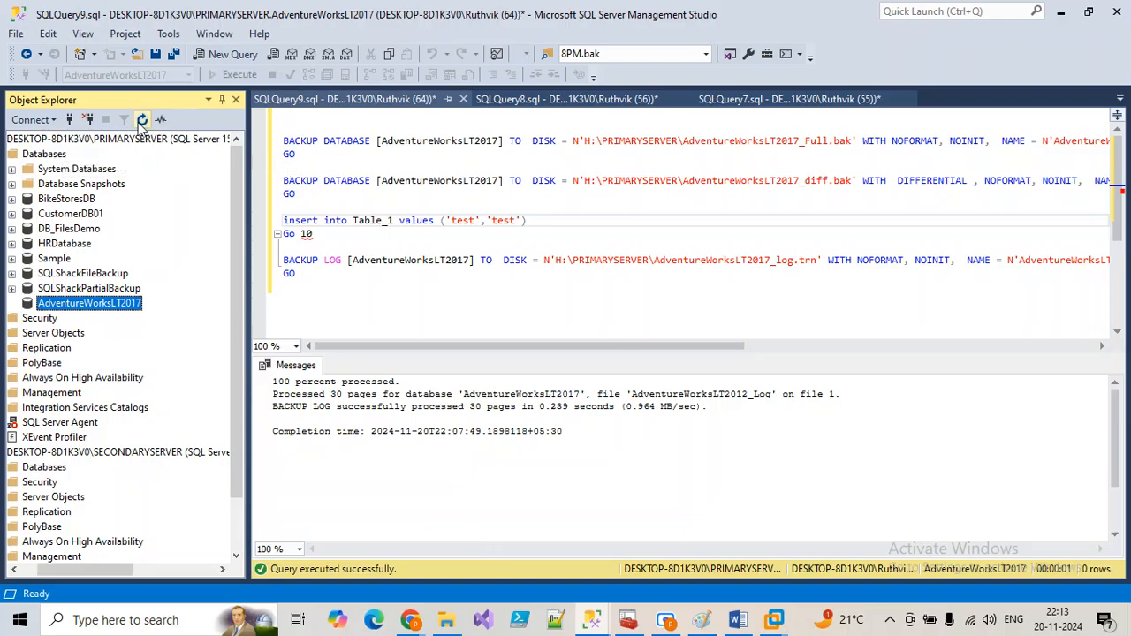
left_click(15, 304)
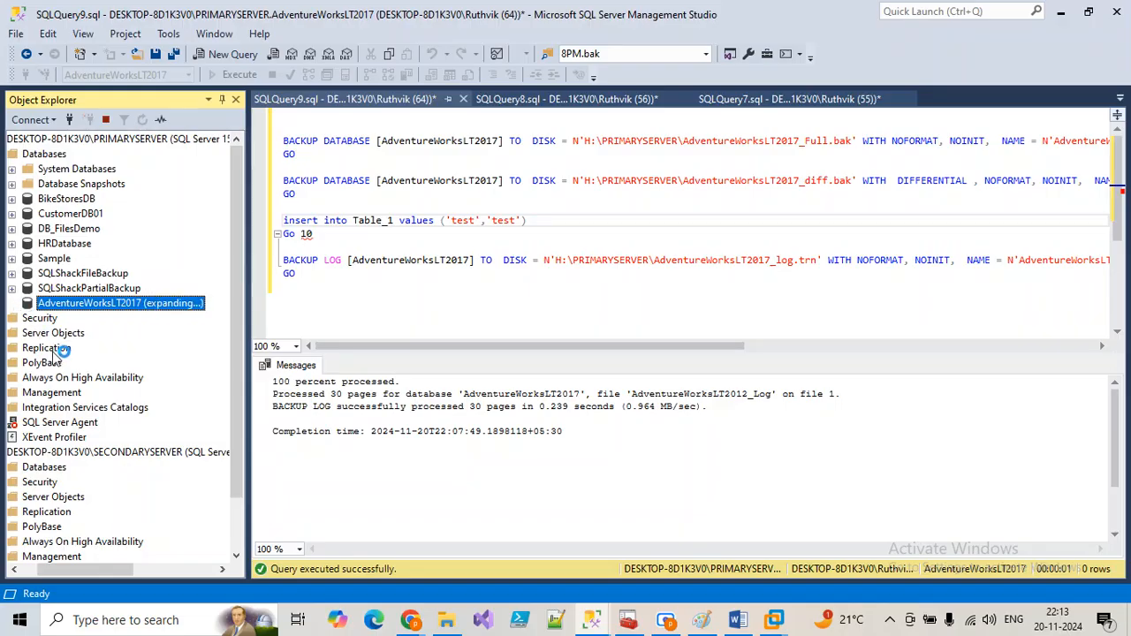
left_click(28, 333)
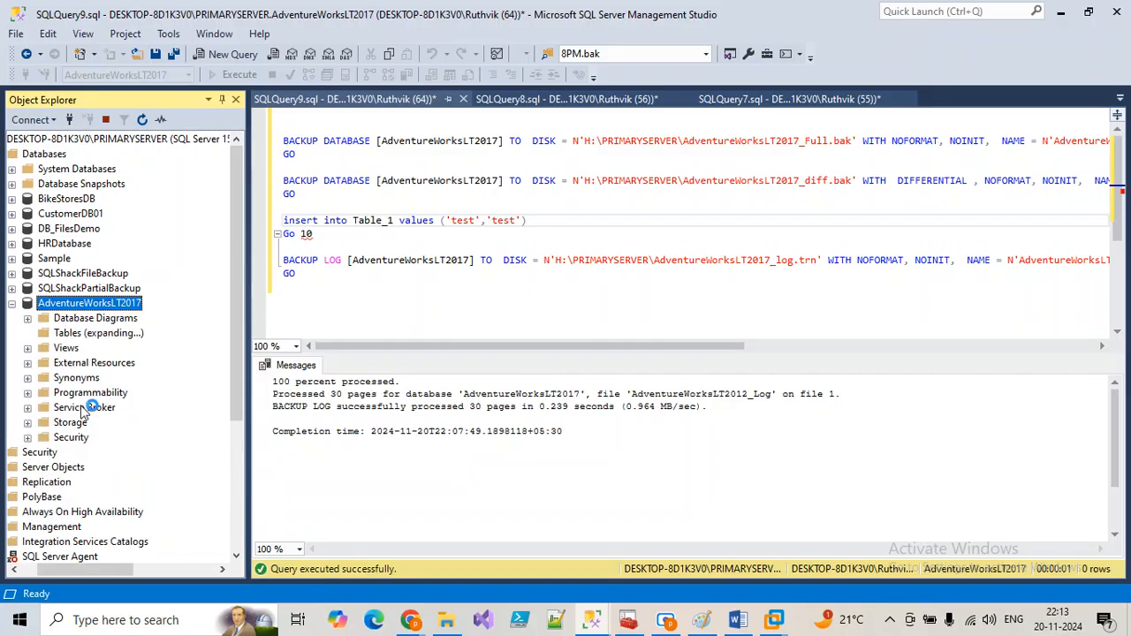
left_click(99, 394)
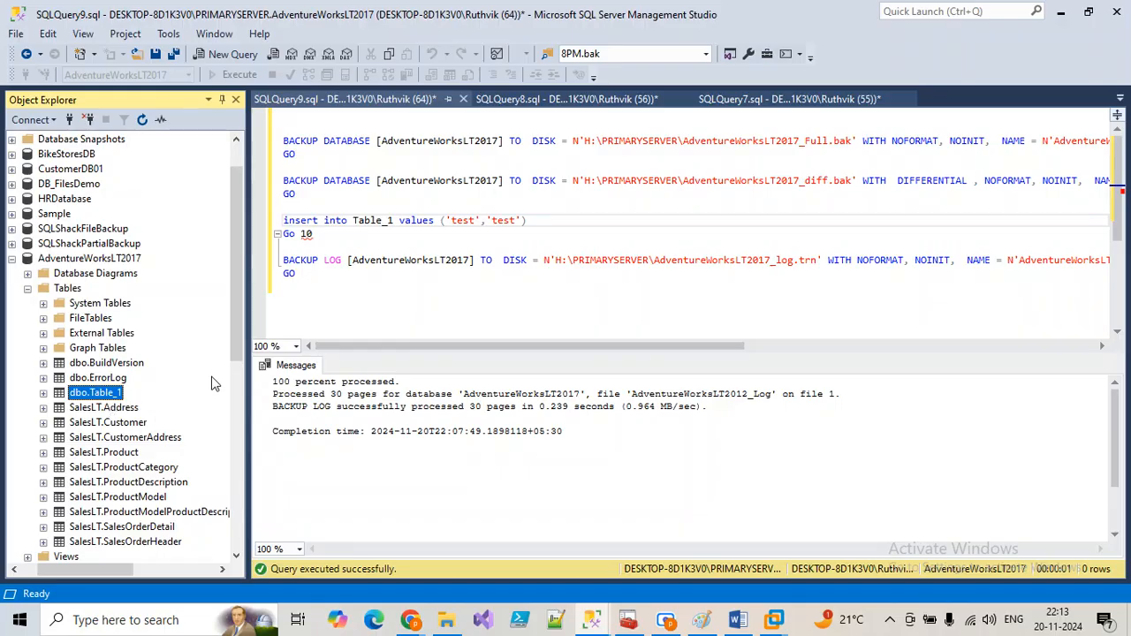
Add the query select * from [dbo].[Table_1] below the log backup statement and execute only that line
left_click(319, 322)
key("Return")
type("select * ")
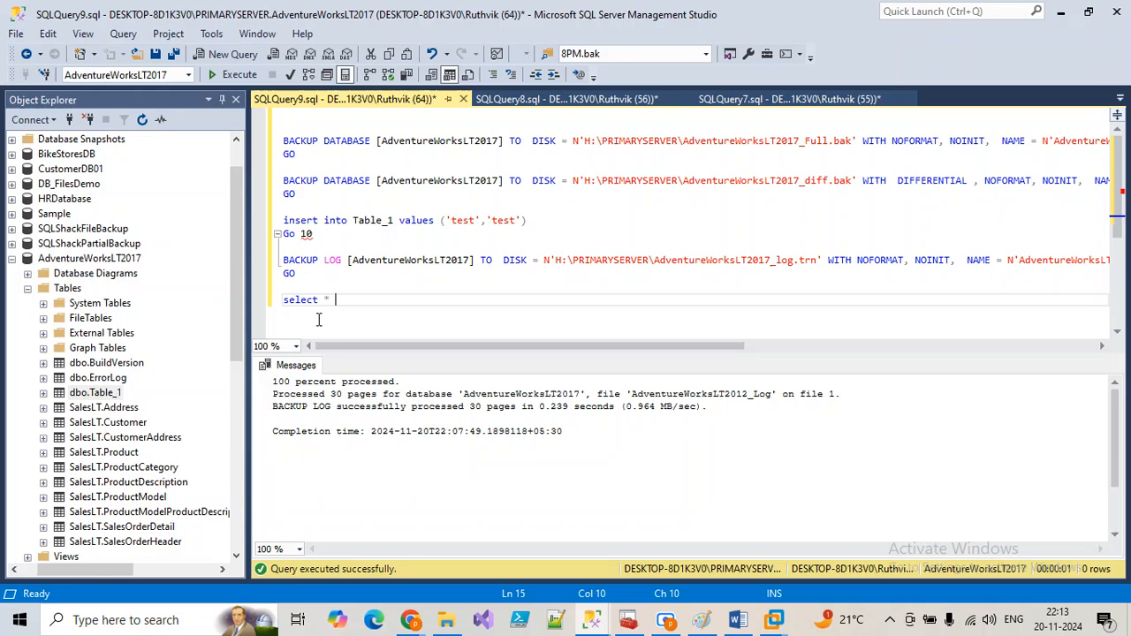
type("from")
type("[dbo].[Table_1]")
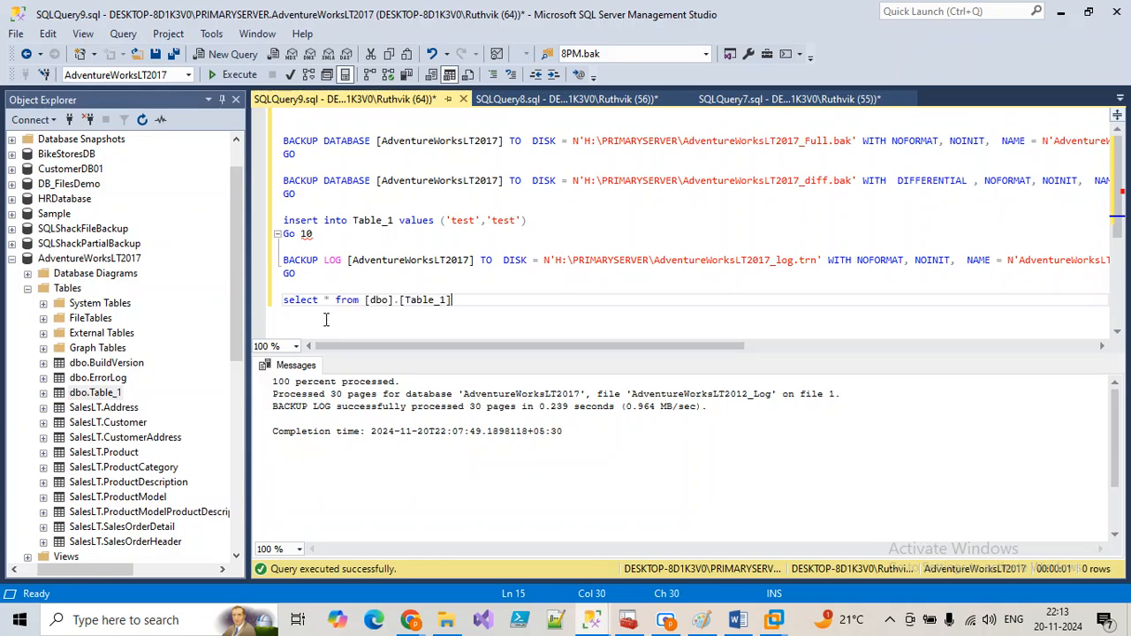
key("shift+Home")
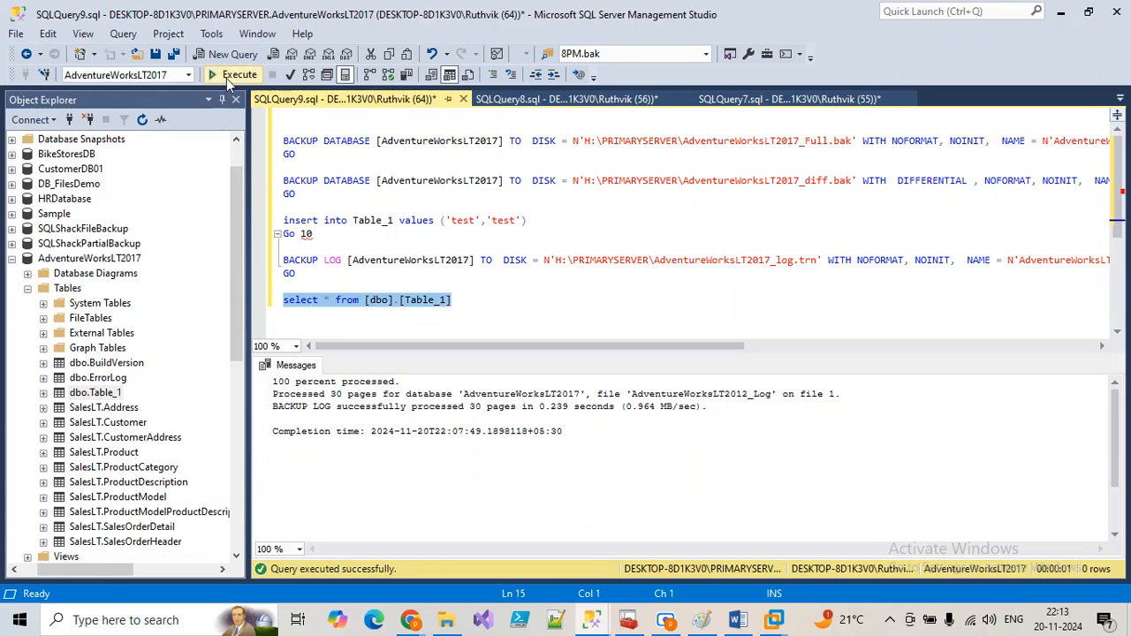
left_click(232, 75)
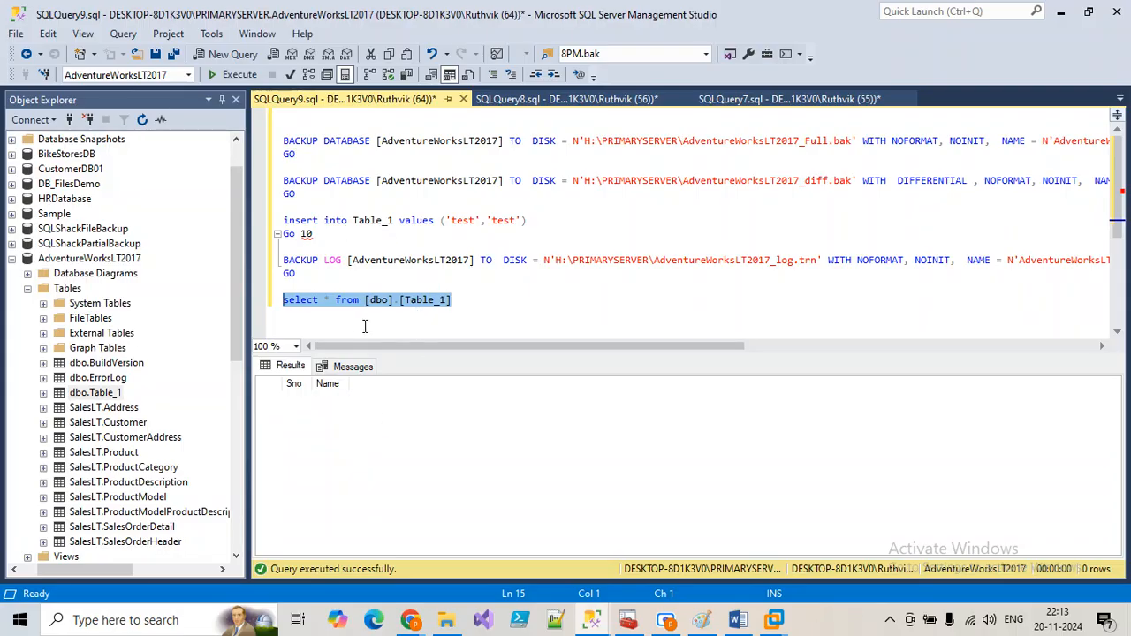
Collapse the database's table list and highlight the Table_1 insert batch, then the differential backup statement in the script
left_click(27, 289)
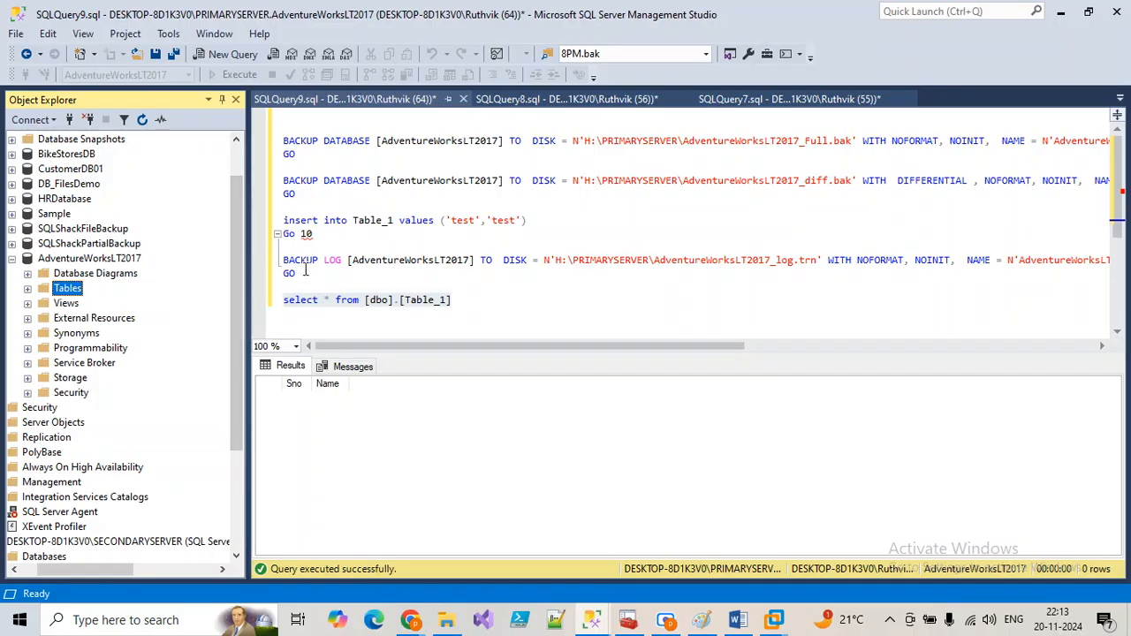
left_click_drag(316, 237, 283, 221)
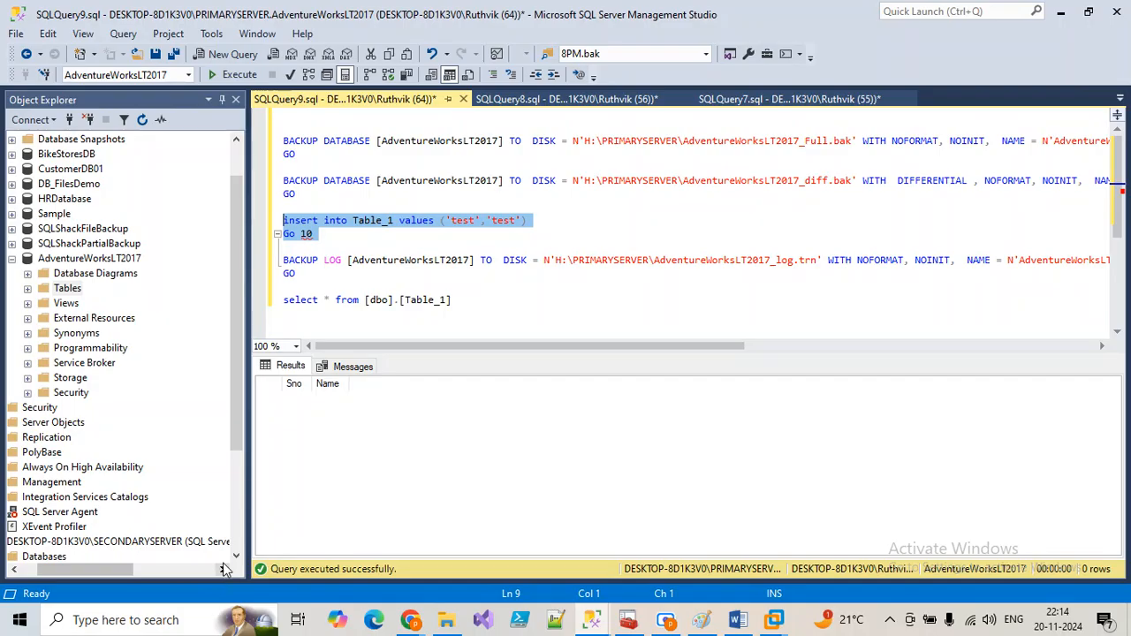
left_click_drag(300, 195, 276, 188)
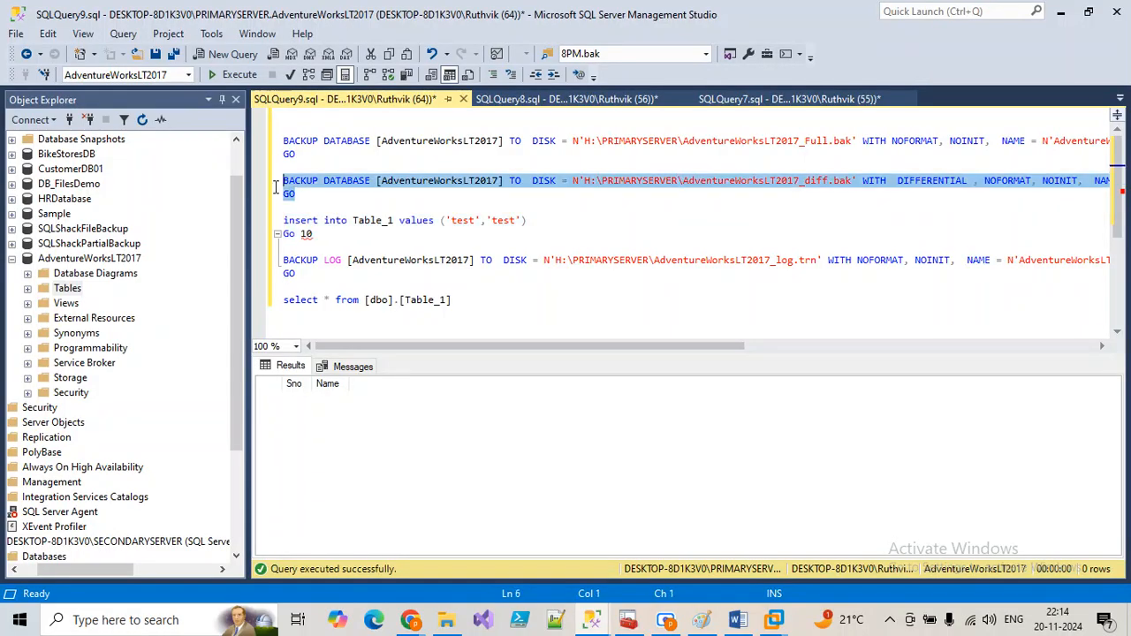
Insert a "create table" line between the full and differential backup statements to mark when the table was made
left_click(302, 156)
key("Return")
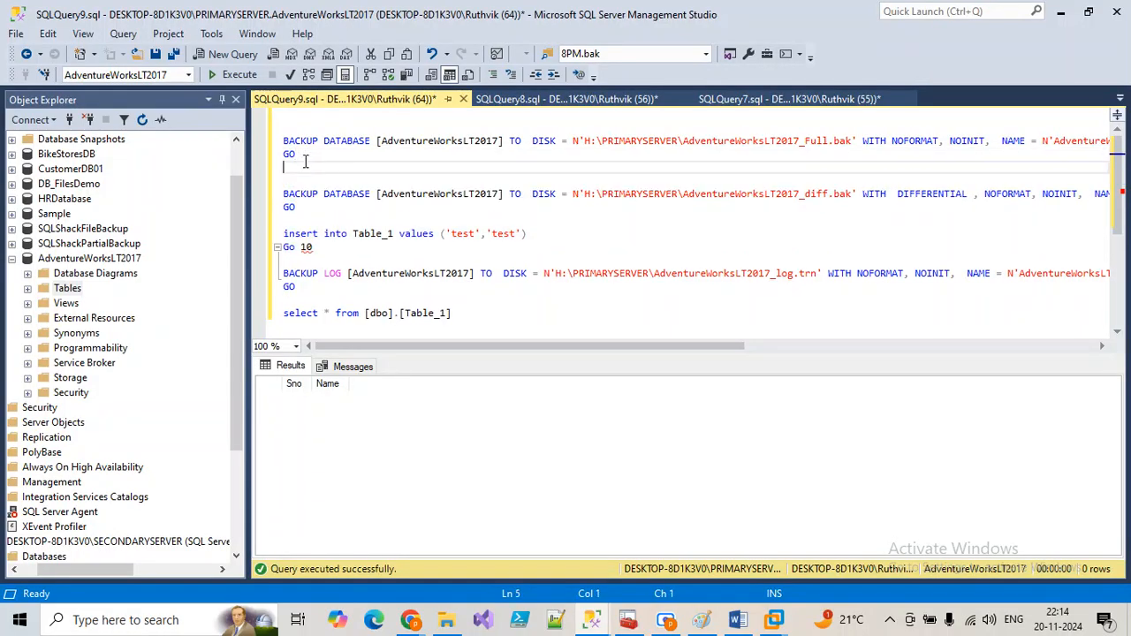
type("create table")
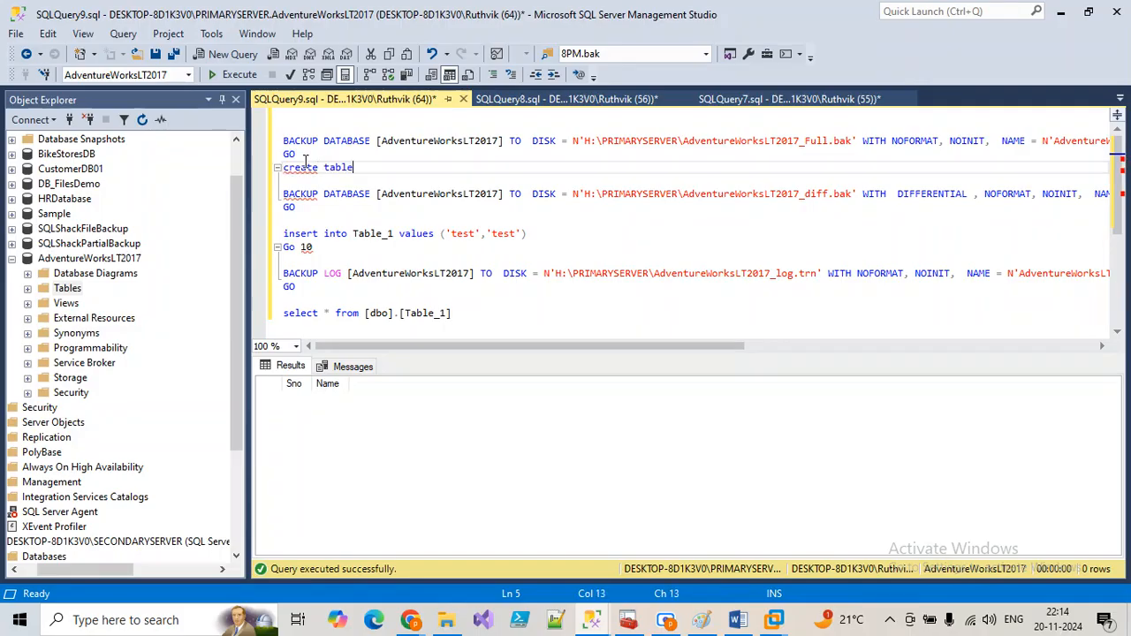
Highlight the differential backup, the Table_1 insert batch and the log backup in turn to review their order
left_click_drag(308, 209, 263, 201)
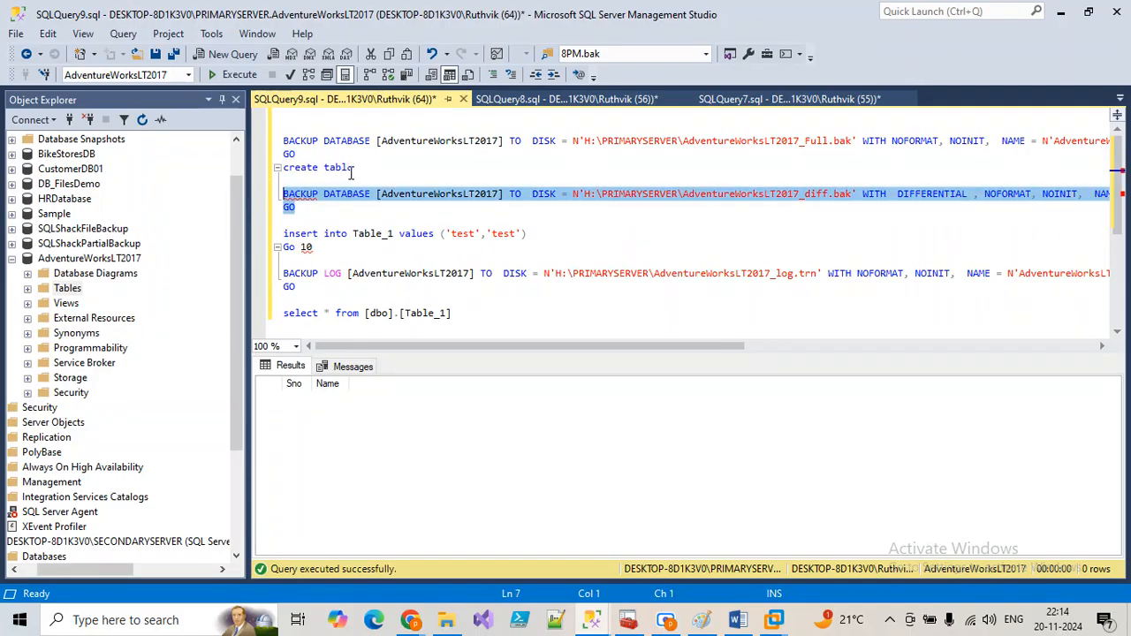
left_click_drag(298, 209, 310, 251)
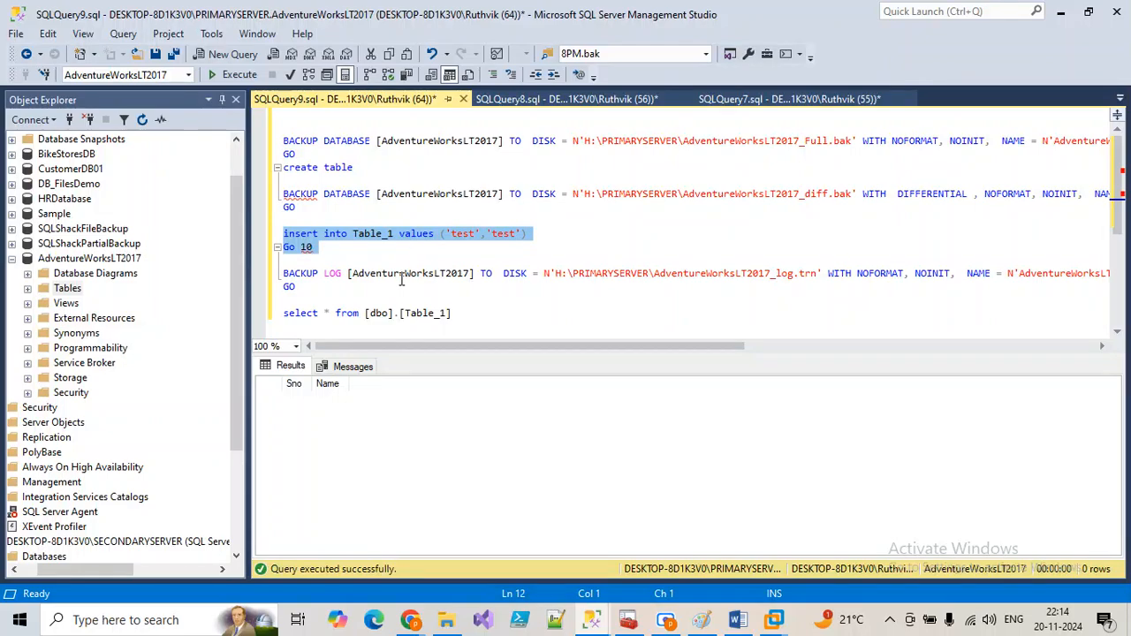
left_click_drag(367, 288, 269, 278)
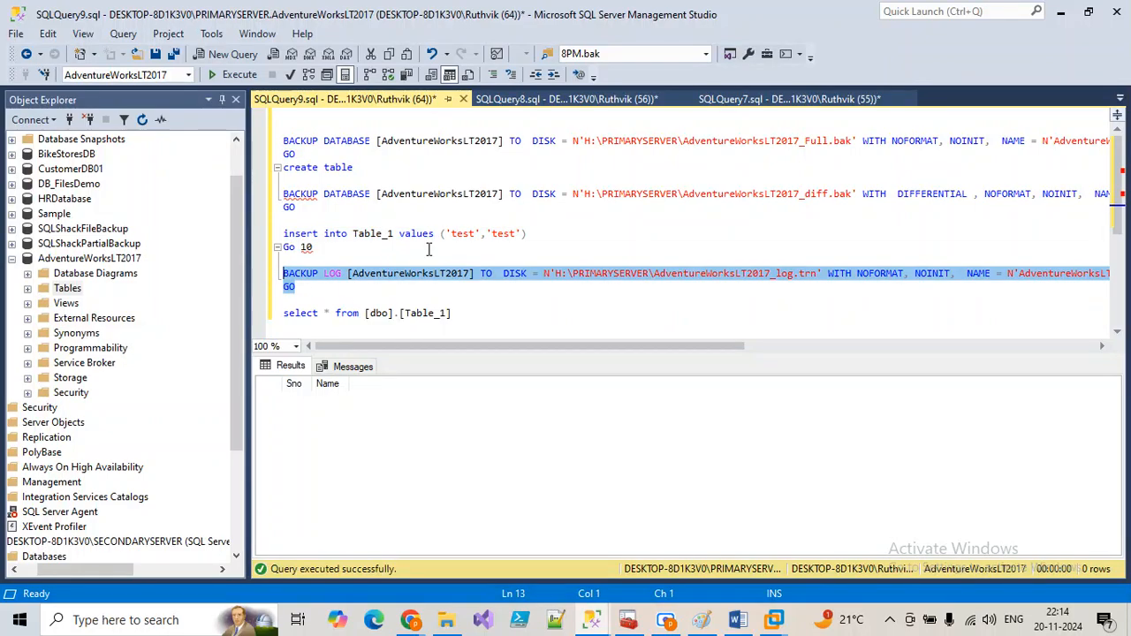
Delete the AdventureWorksLT2017 database from PRIMARYSERVER with existing connections closed
right_click(121, 258)
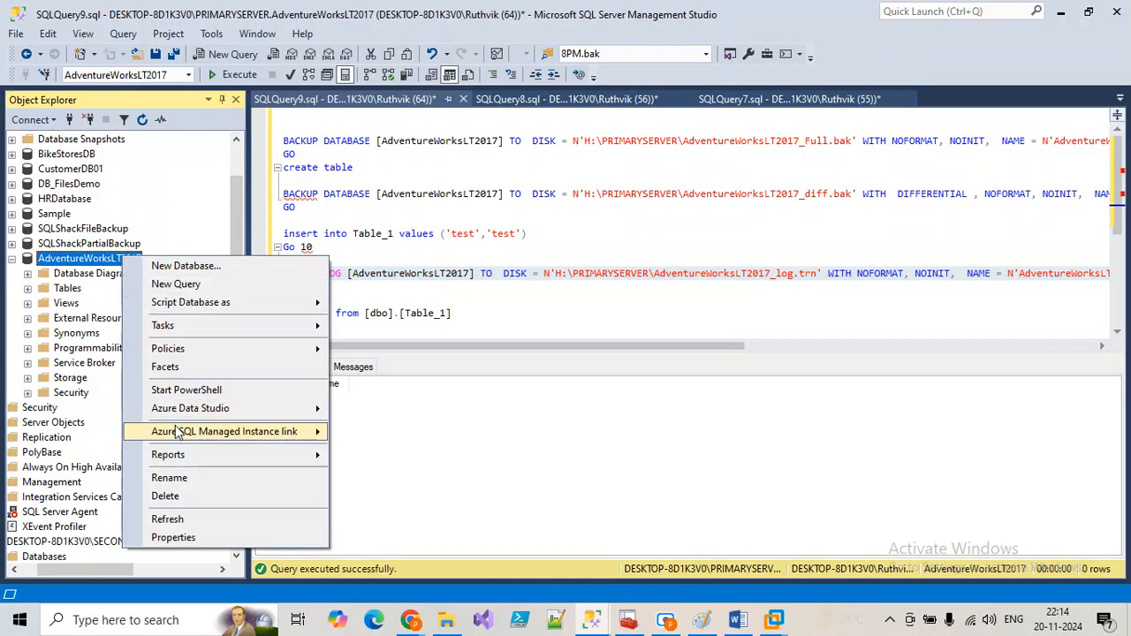
left_click(179, 496)
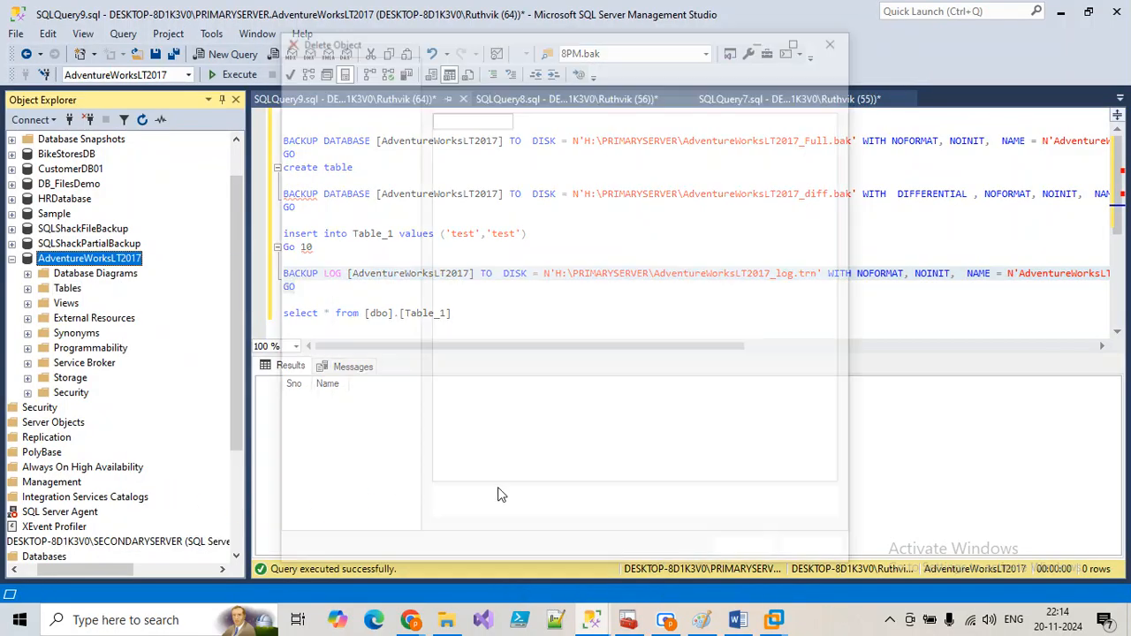
left_click(466, 520)
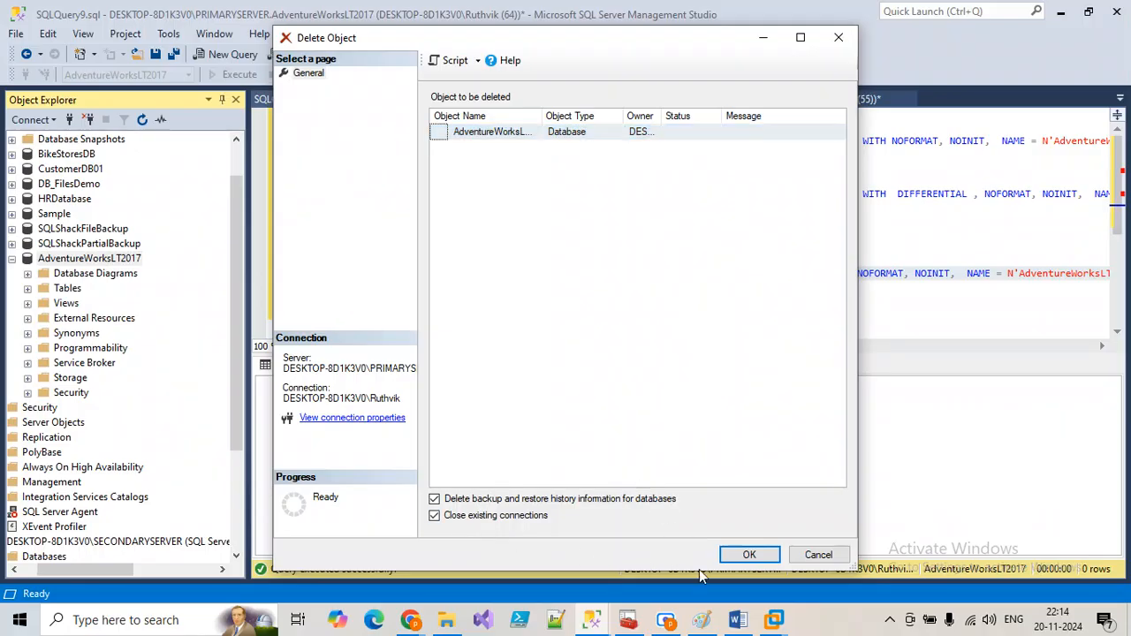
left_click(747, 553)
Open a database restore on PRIMARYSERVER and load AdventureWorksLT2017_Full.bak from H:\PRIMARYSERVER as the source device
scroll(26, 260, "up", 1)
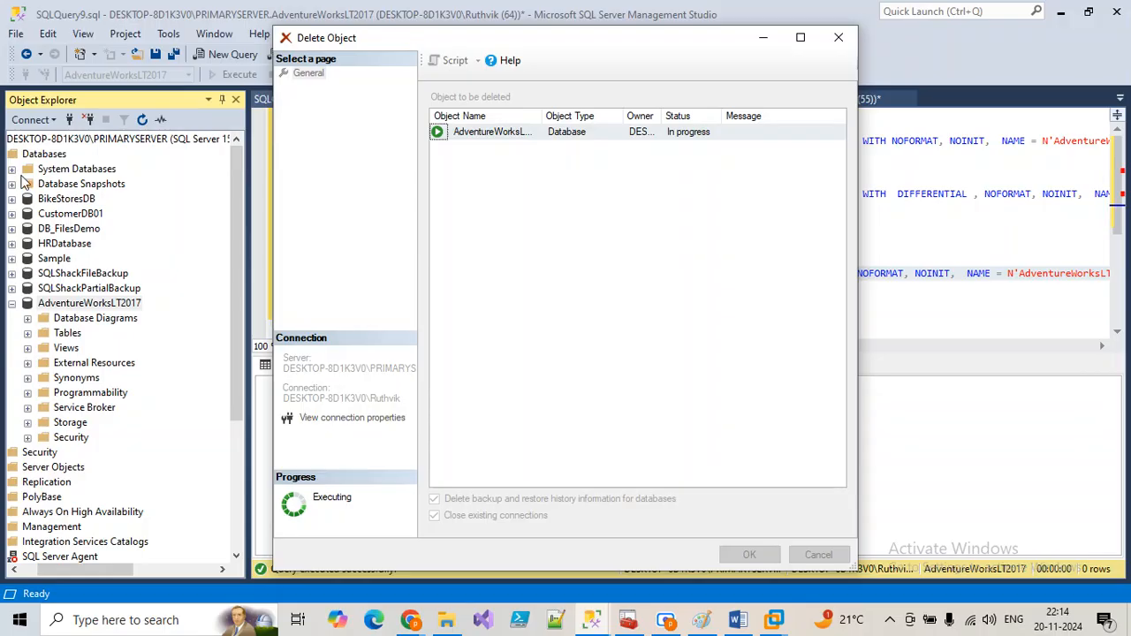
right_click(29, 155)
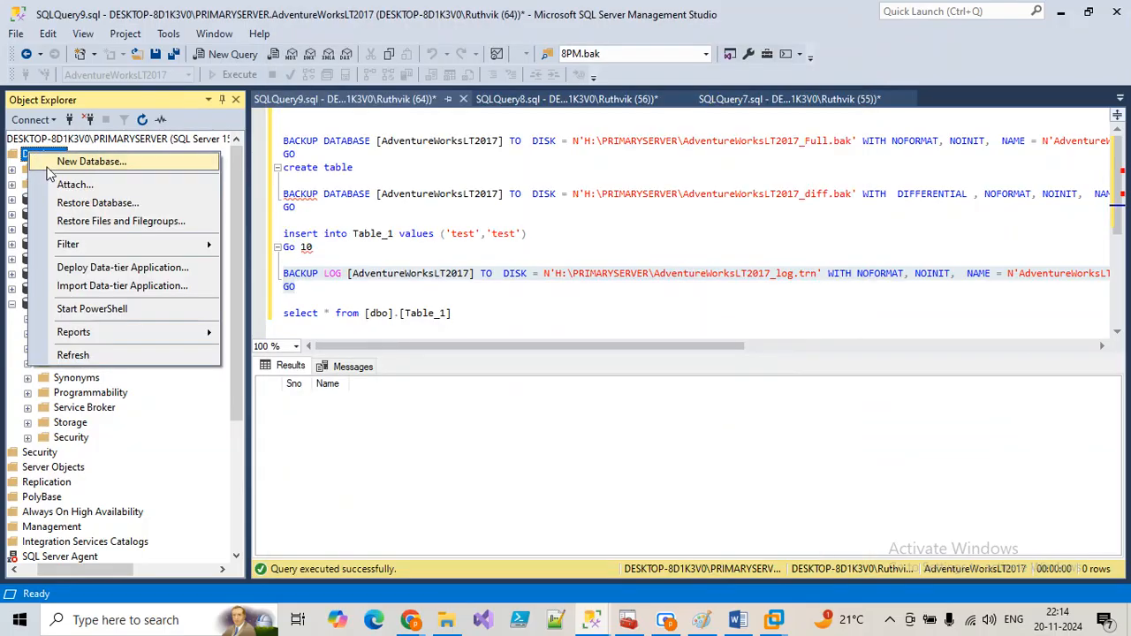
left_click(84, 203)
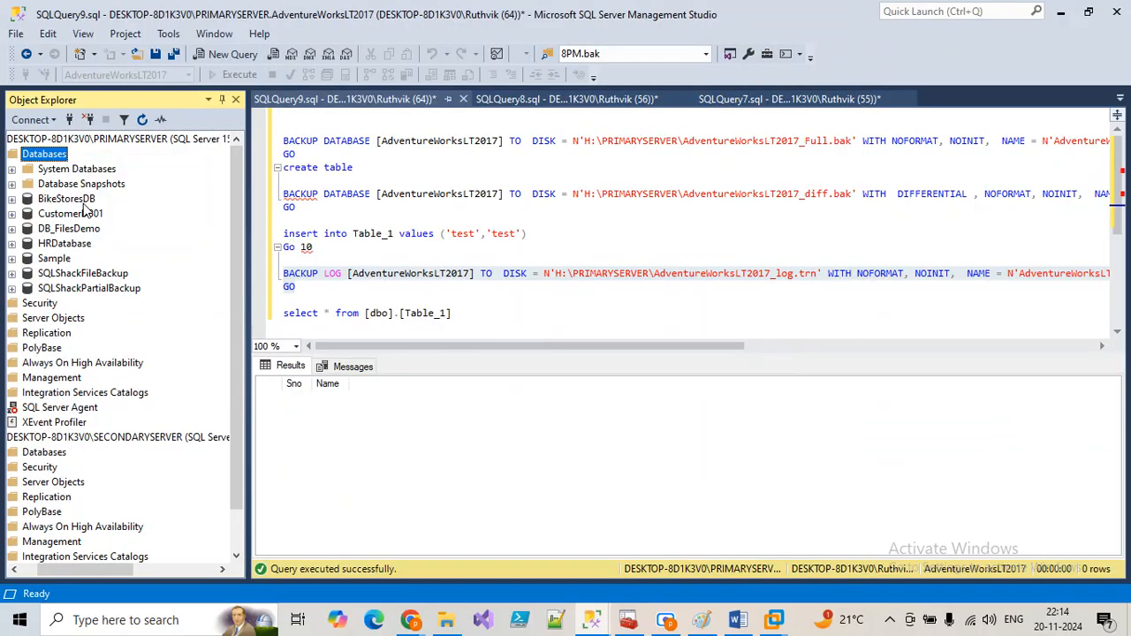
left_click(409, 115)
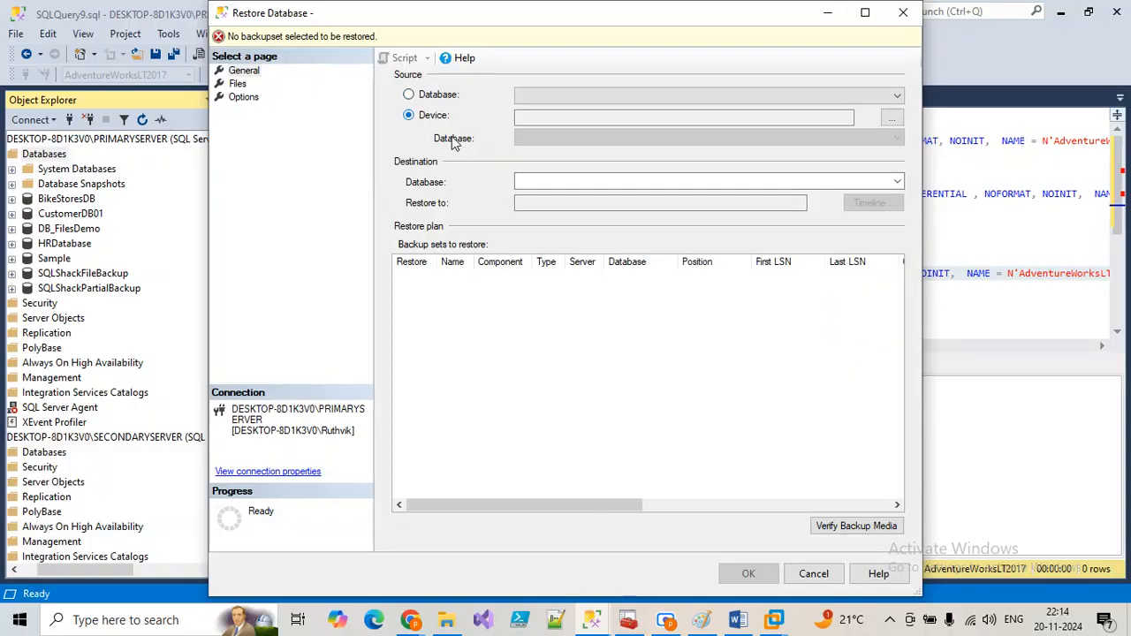
left_click(891, 117)
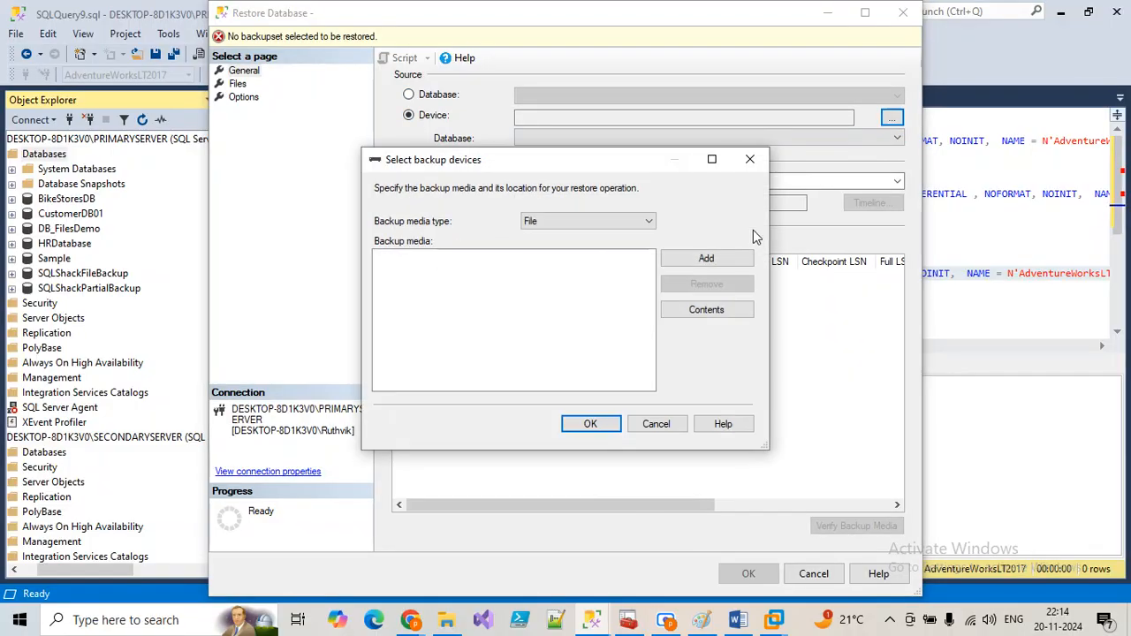
left_click(710, 258)
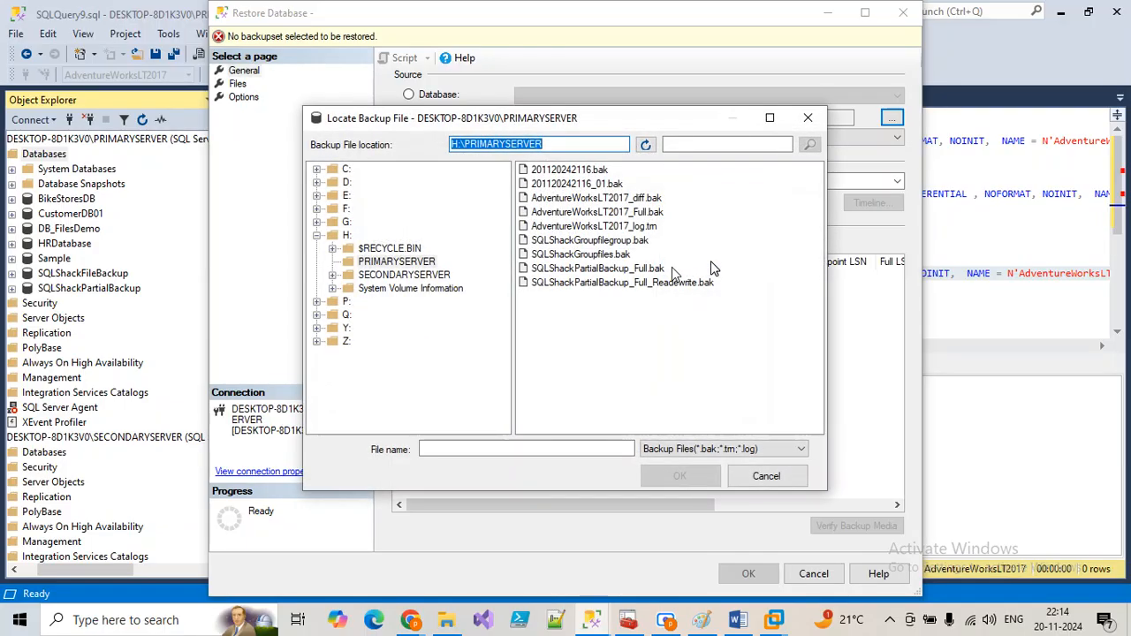
left_click(634, 214)
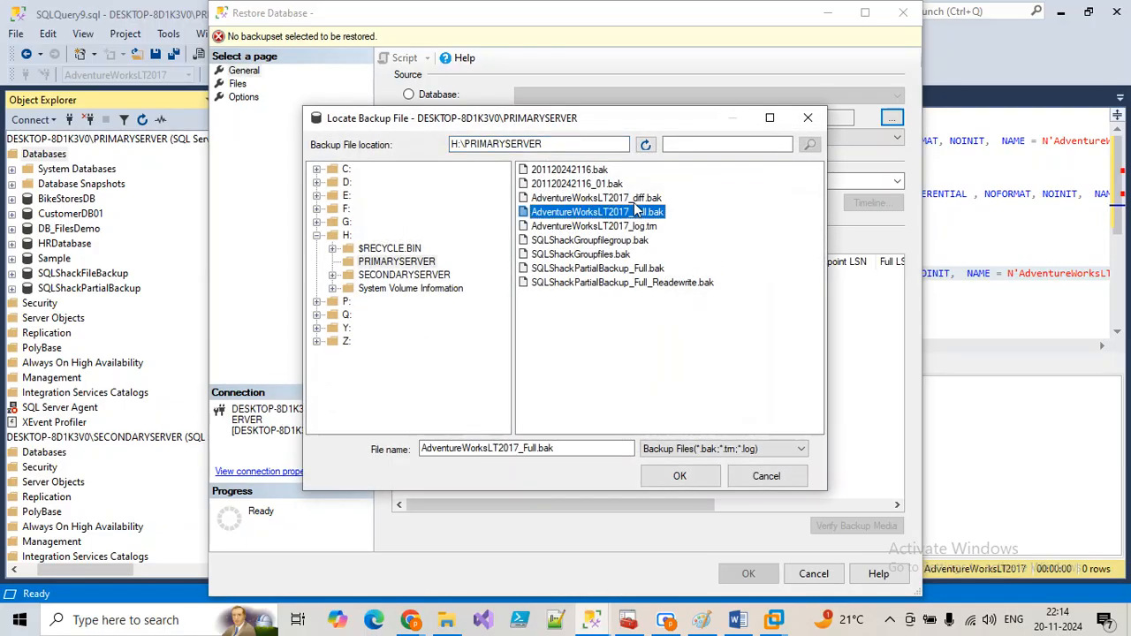
left_click(635, 203, "ctrl")
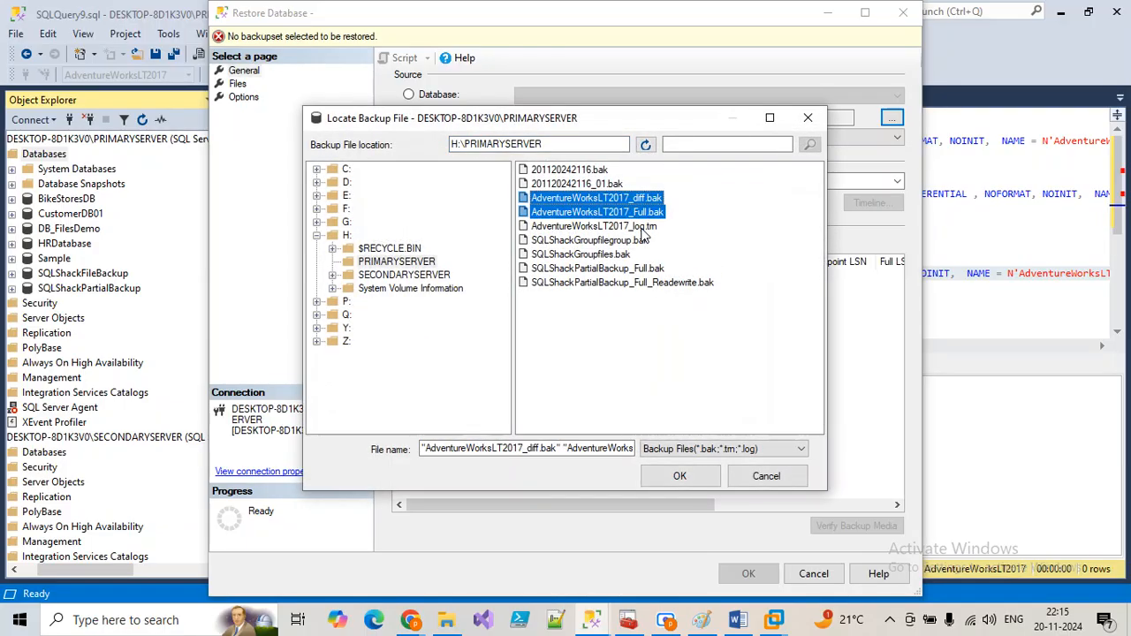
left_click(647, 215)
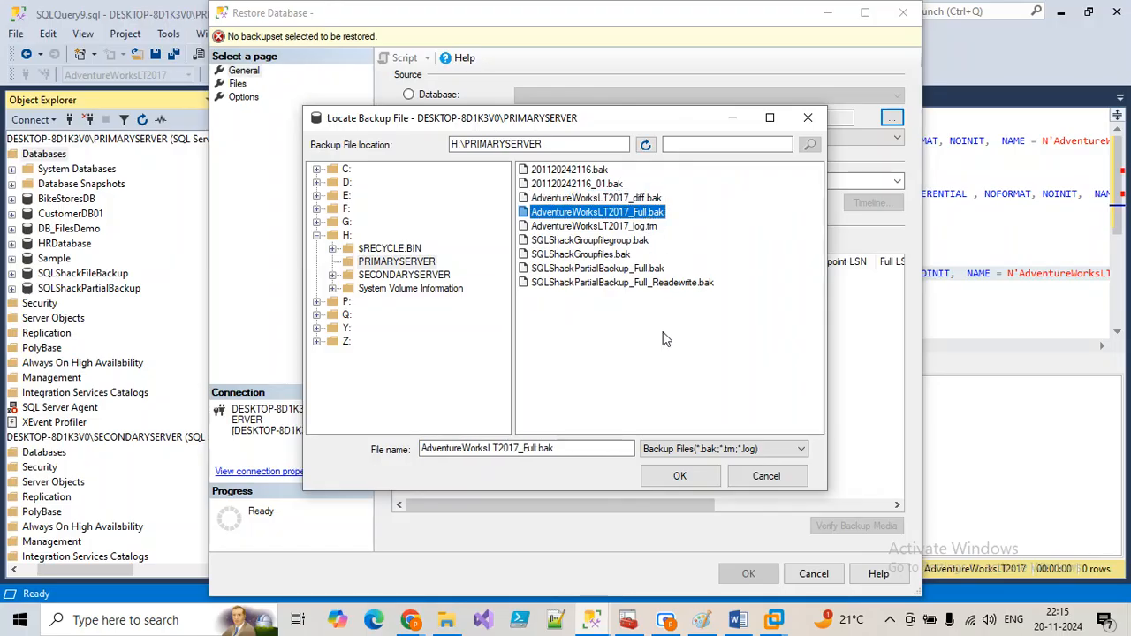
left_click(680, 476)
left_click(590, 424)
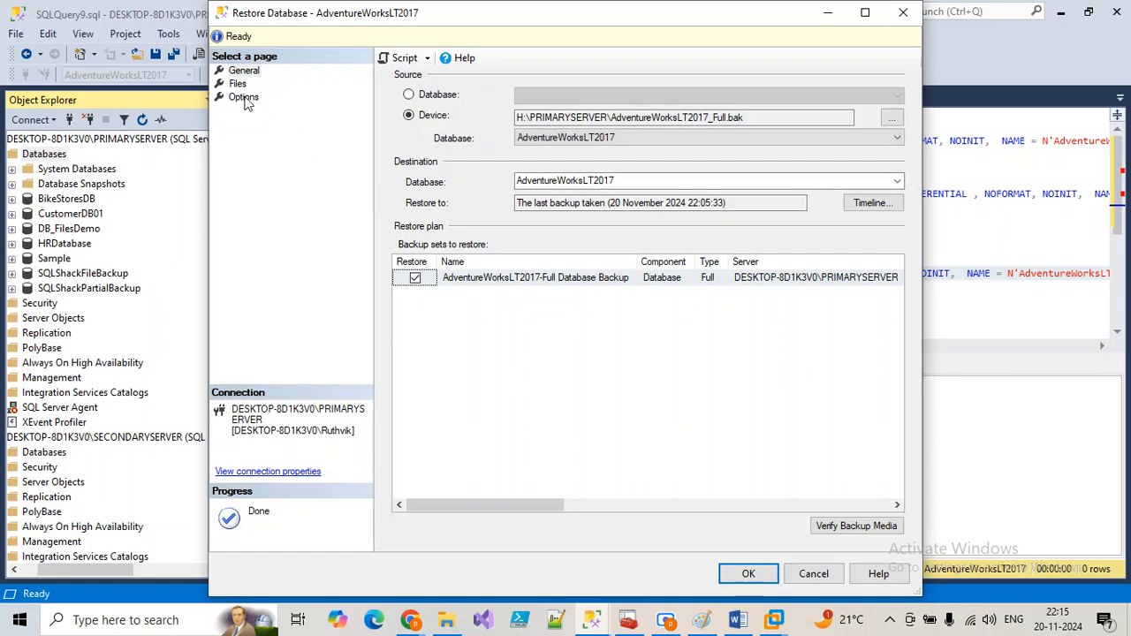
Restore the full backup with the recovery state RESTORE WITH NORECOVERY and refresh the server's database list
left_click(244, 97)
left_click(609, 156)
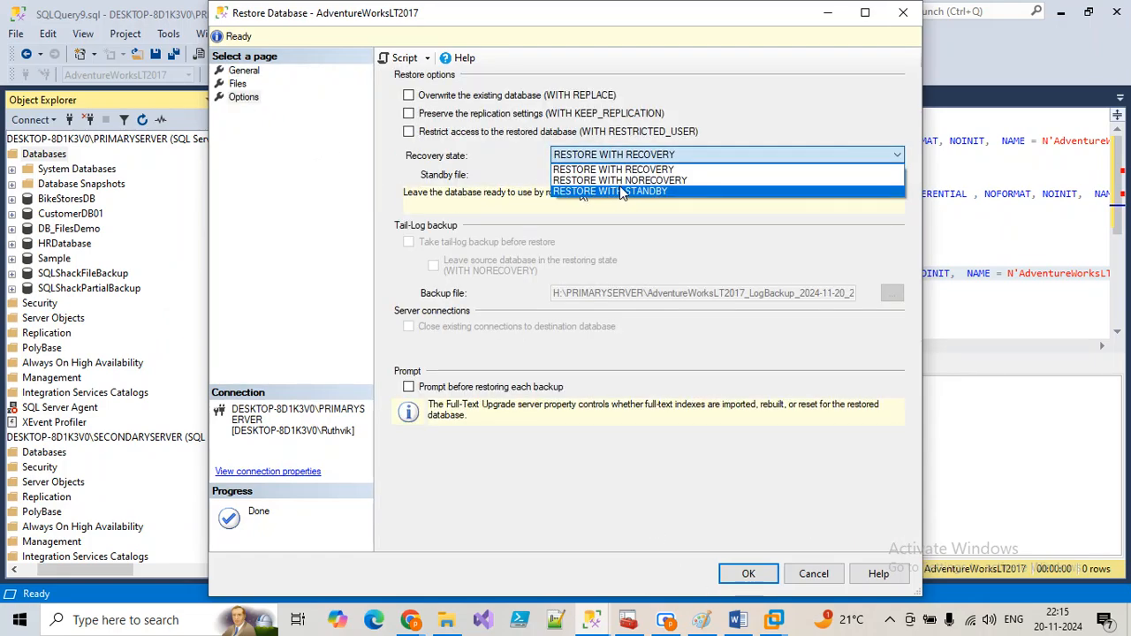
left_click(618, 180)
left_click(746, 573)
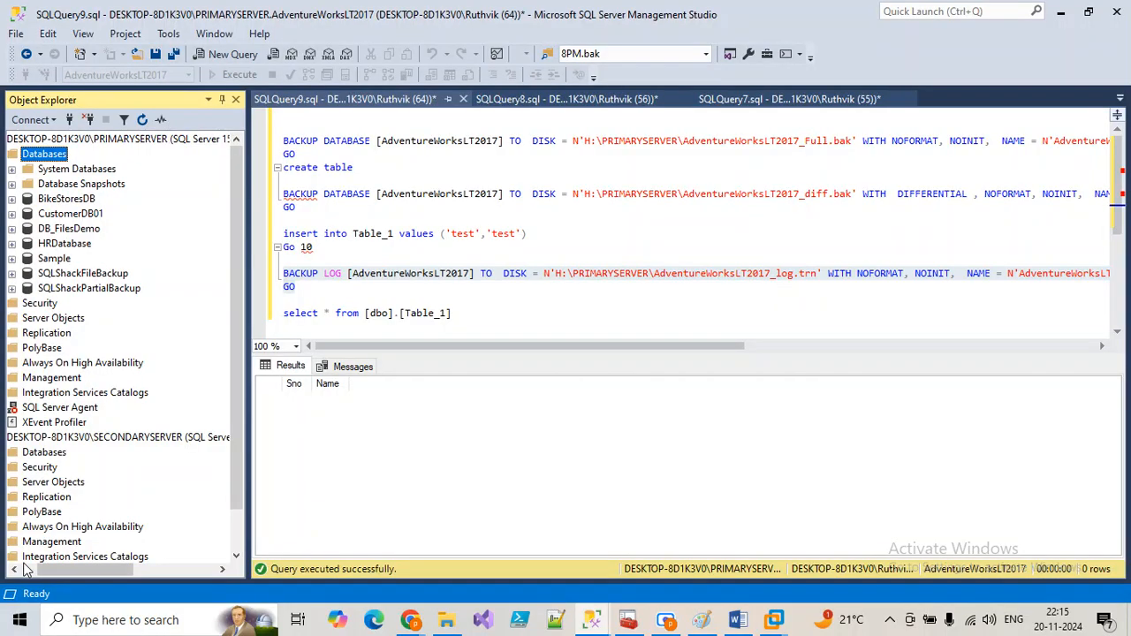
left_click(24, 567)
left_click(142, 120)
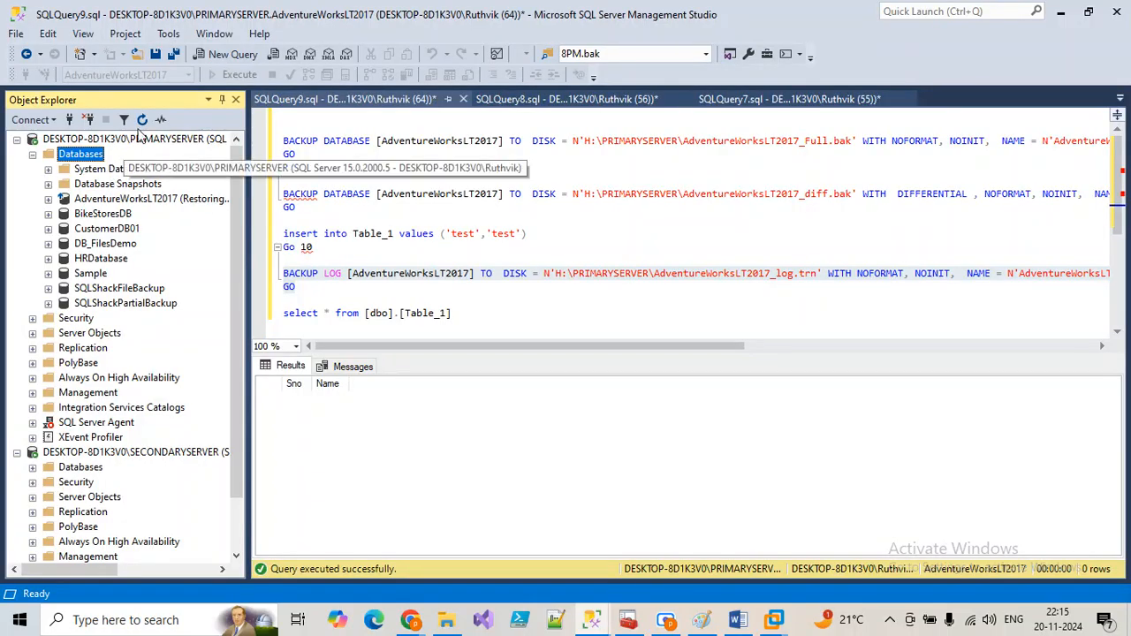
left_click(107, 201)
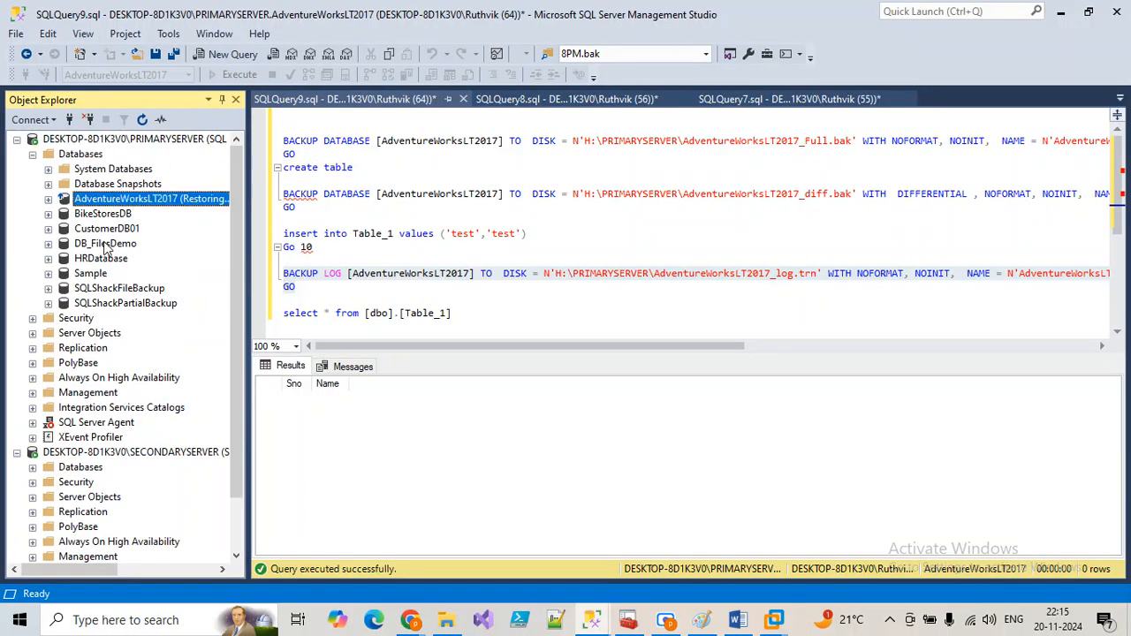
Start another database restore on PRIMARYSERVER using AdventureWorksLT2017_diff.bak as the backup device file
right_click(80, 155)
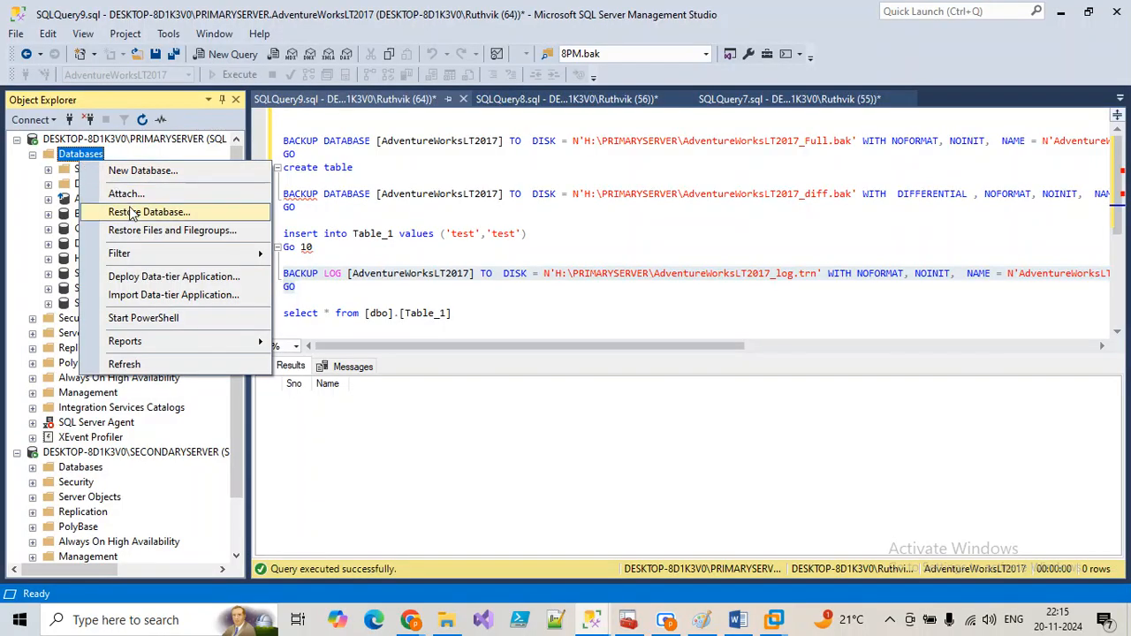
left_click(131, 213)
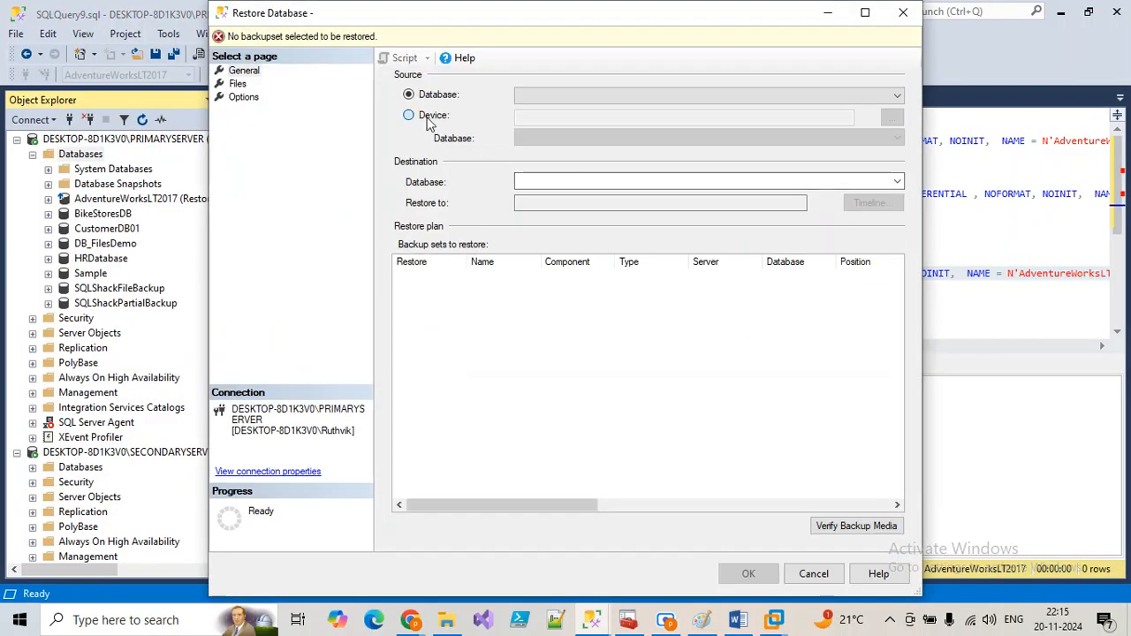
left_click(431, 117)
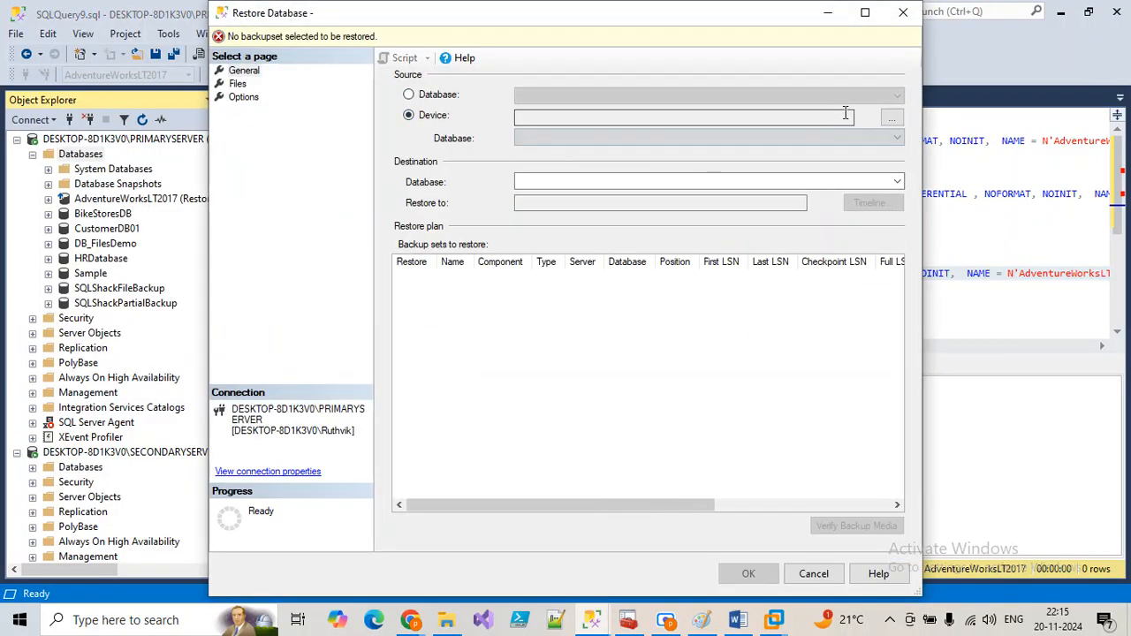
left_click(891, 118)
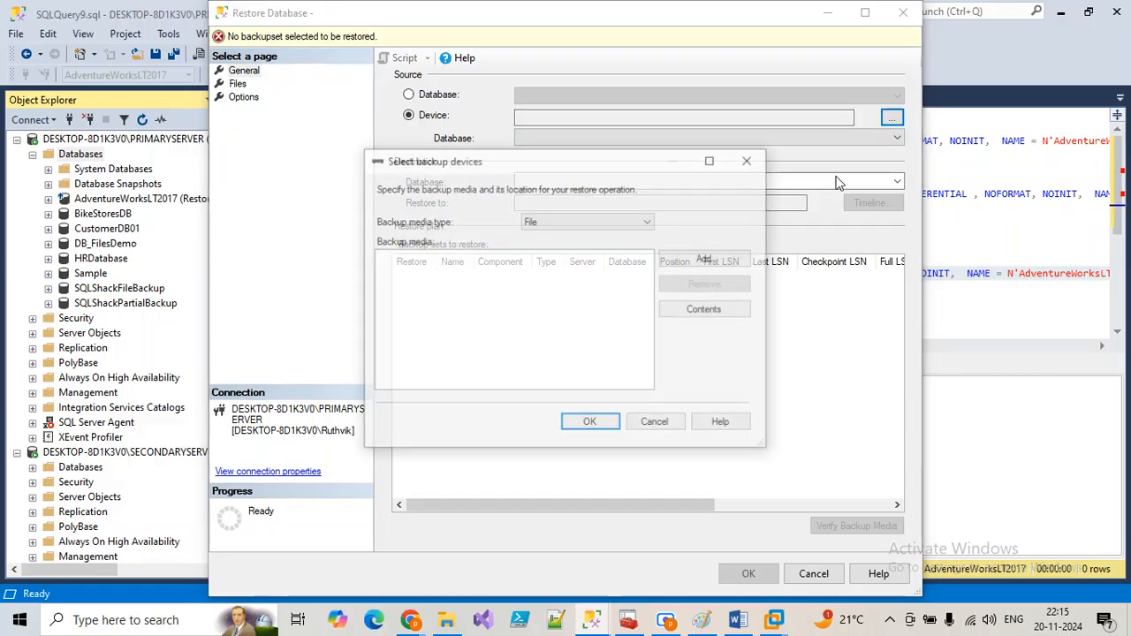
left_click(704, 263)
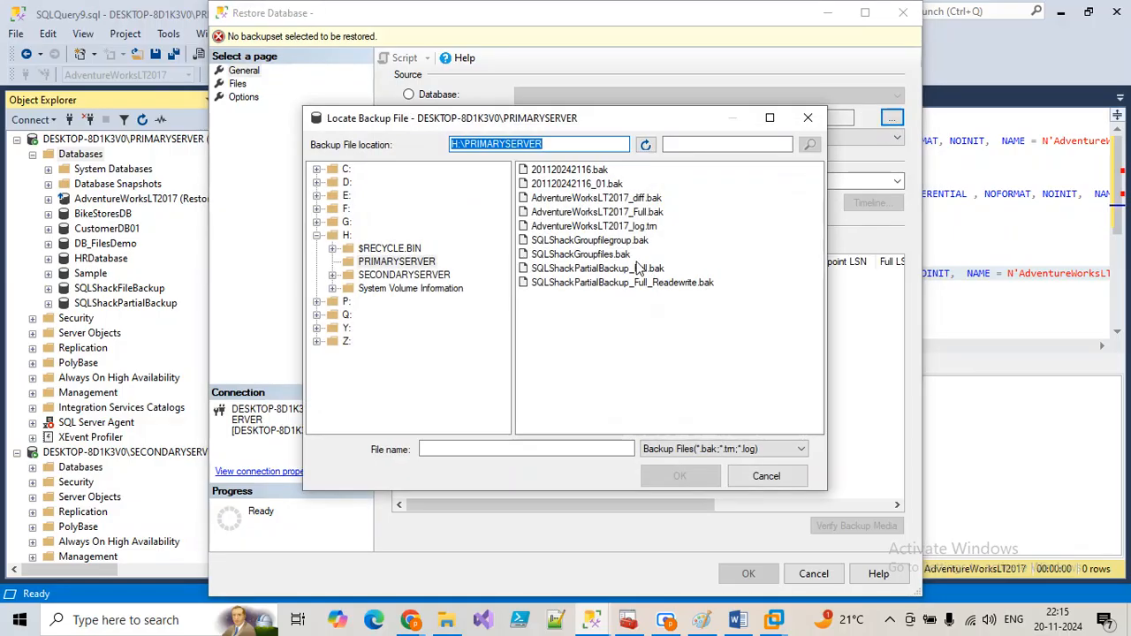
left_click(624, 200)
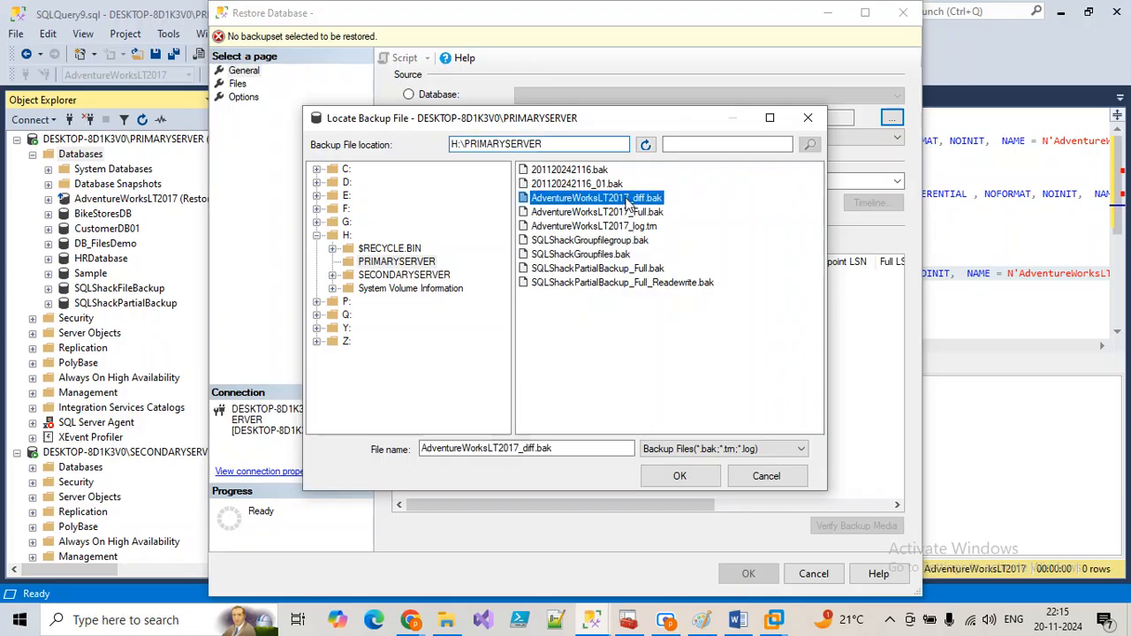
left_click(686, 477)
left_click(588, 424)
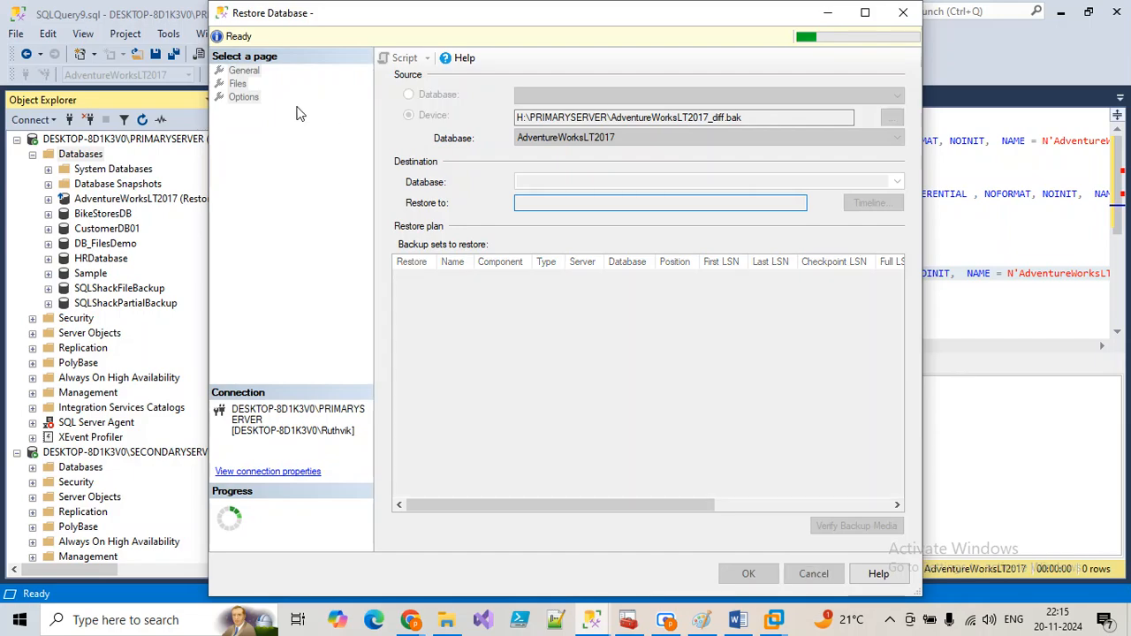
Restore the differential backup with the recovery state RESTORE WITH NORECOVERY
left_click(243, 96)
left_click(599, 156)
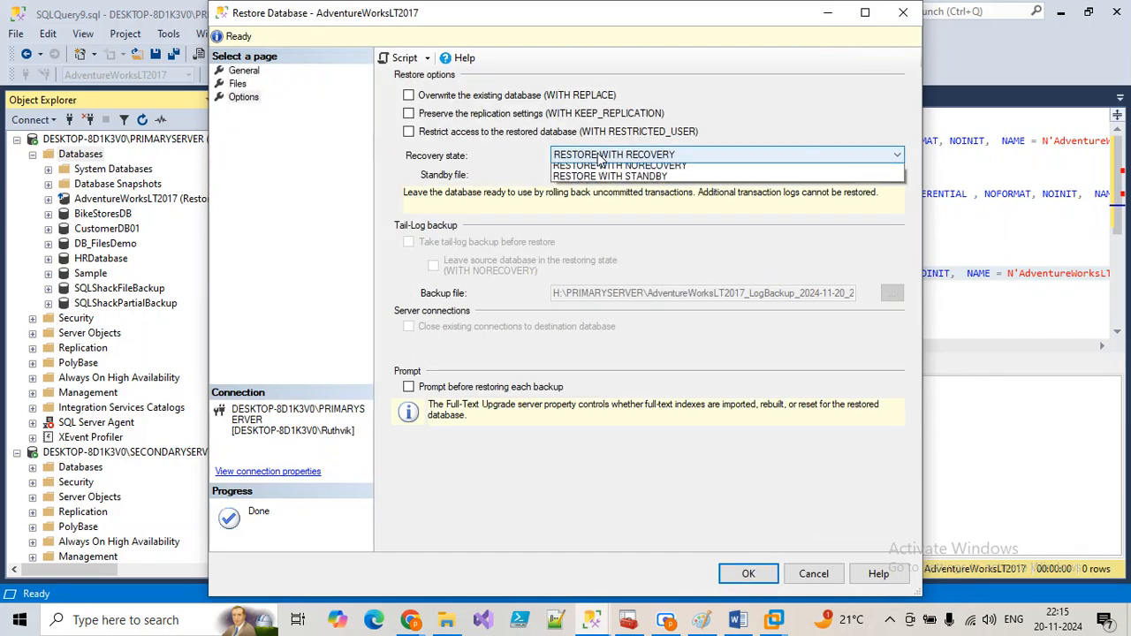
left_click(619, 180)
left_click(749, 574)
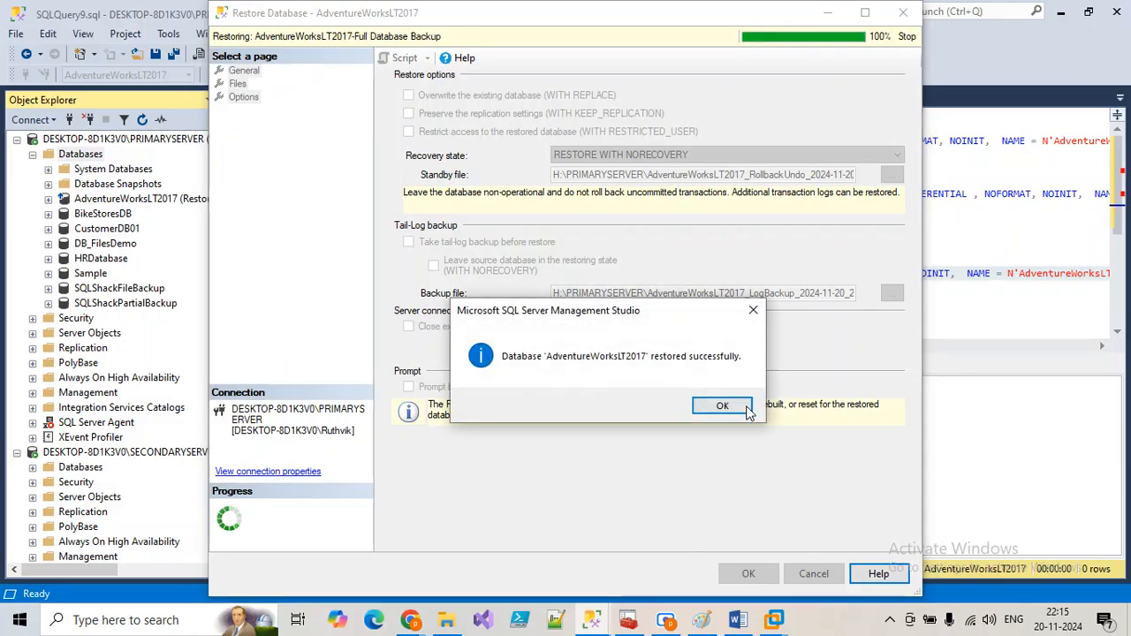
left_click(718, 404)
Start a further database restore on PRIMARYSERVER with AdventureWorksLT2017_log.trn as the backup device file
right_click(84, 156)
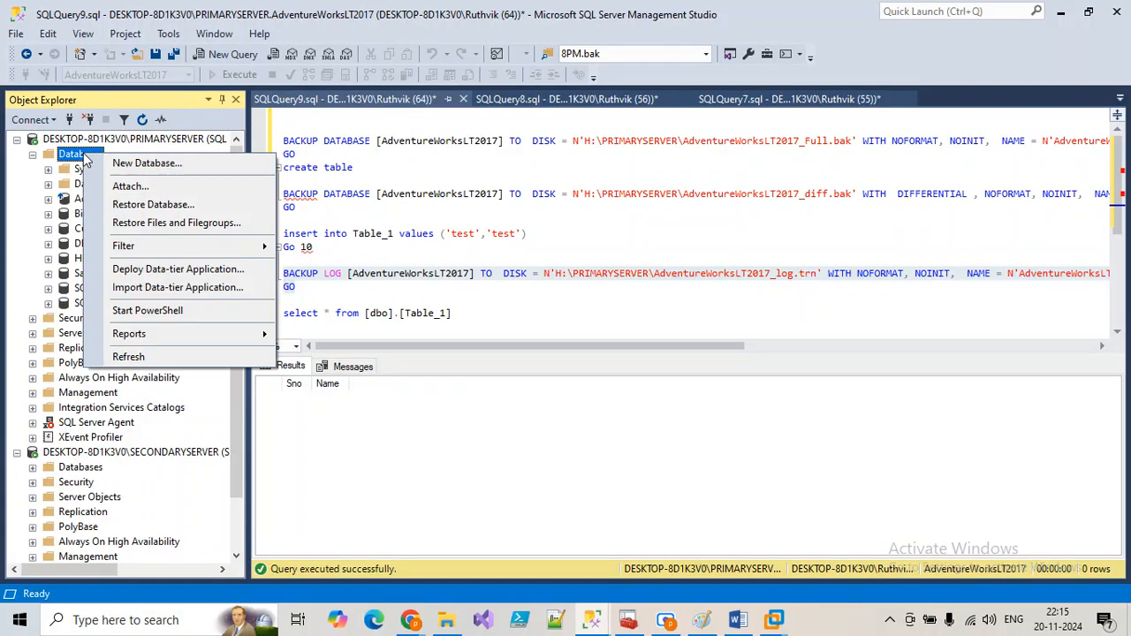
left_click(132, 205)
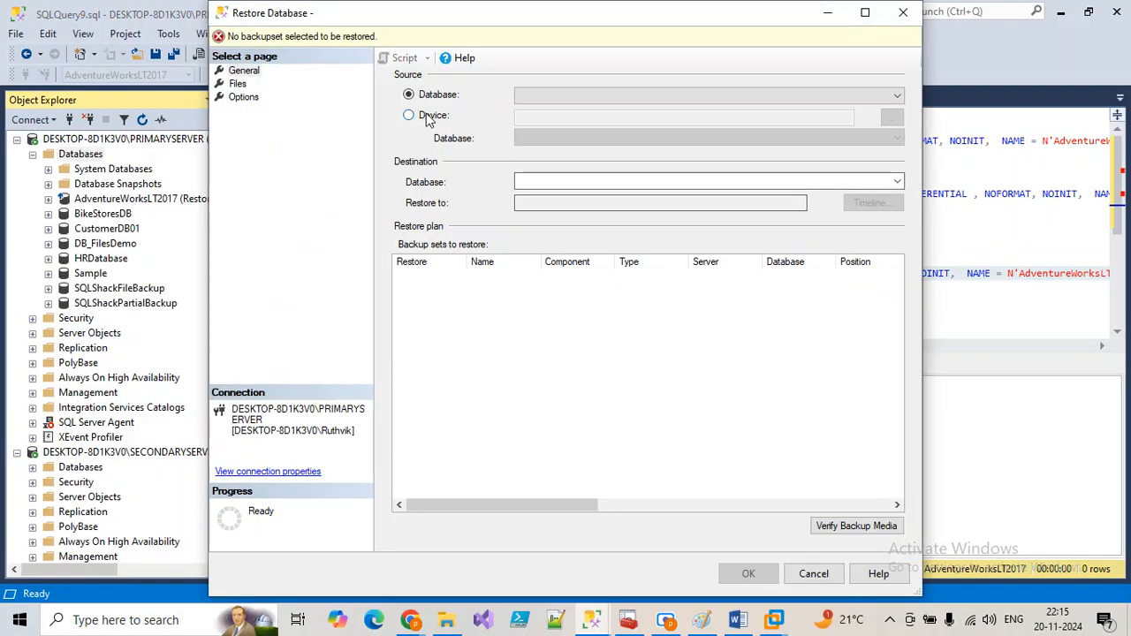
left_click(428, 120)
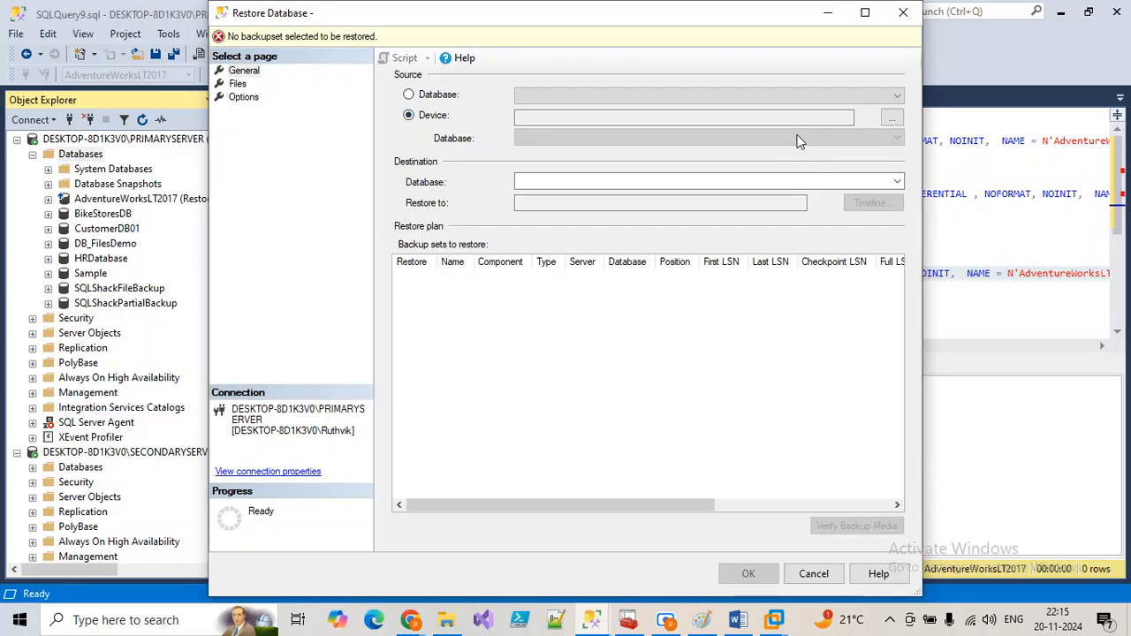
left_click(892, 118)
left_click(689, 258)
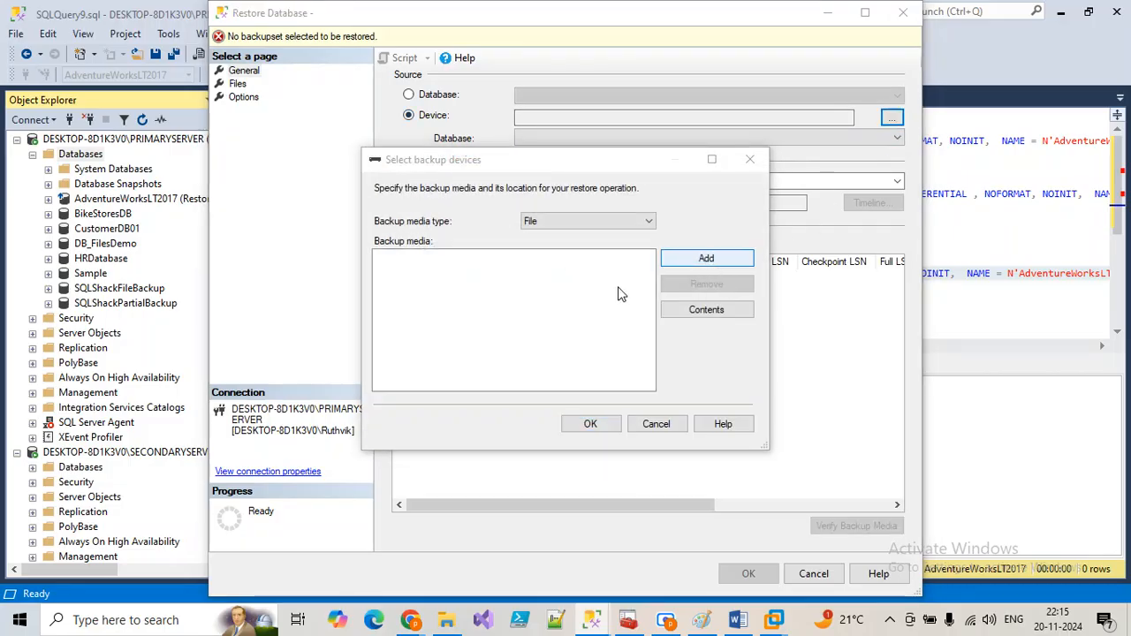
left_click(649, 226)
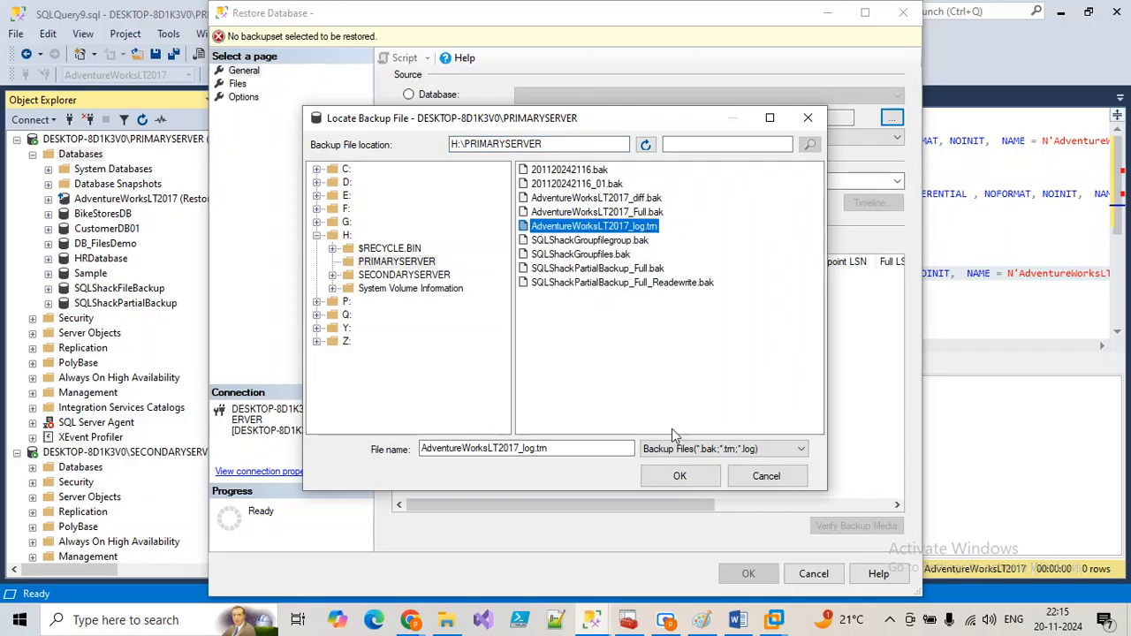
left_click(676, 476)
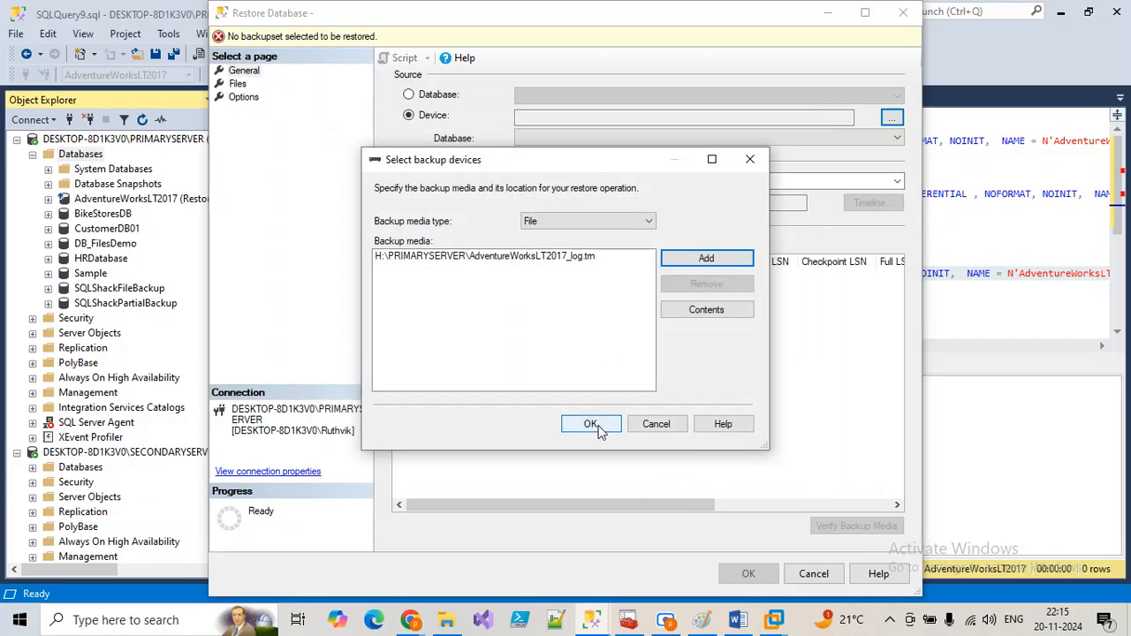
left_click(590, 424)
Restore the log backup with the recovery state RESTORE WITH NORECOVERY
left_click(245, 97)
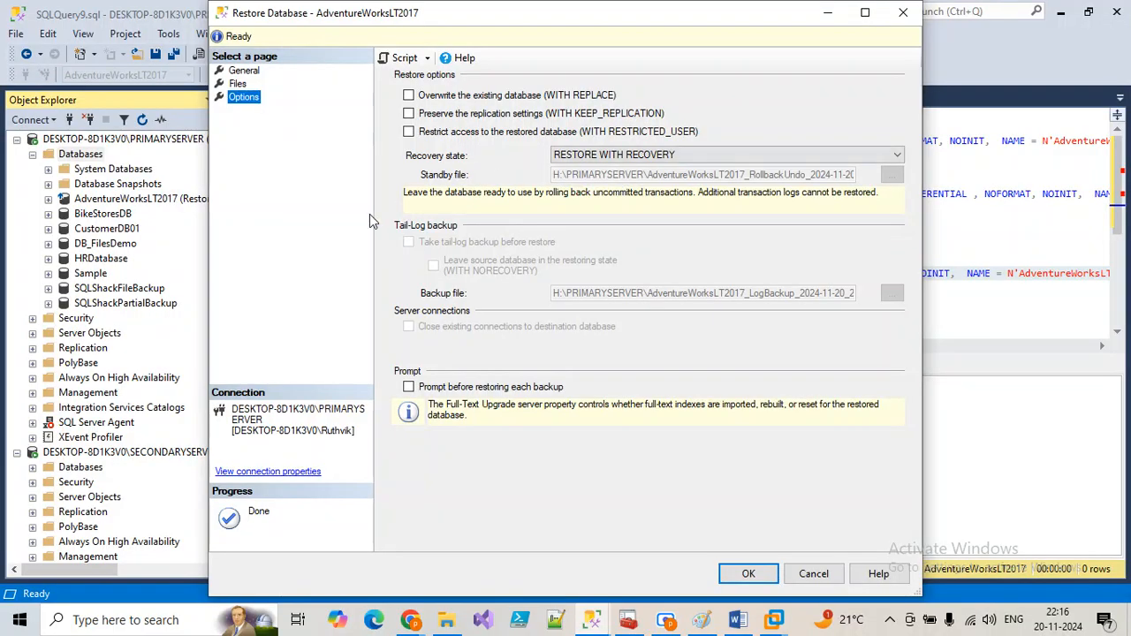
left_click(747, 575)
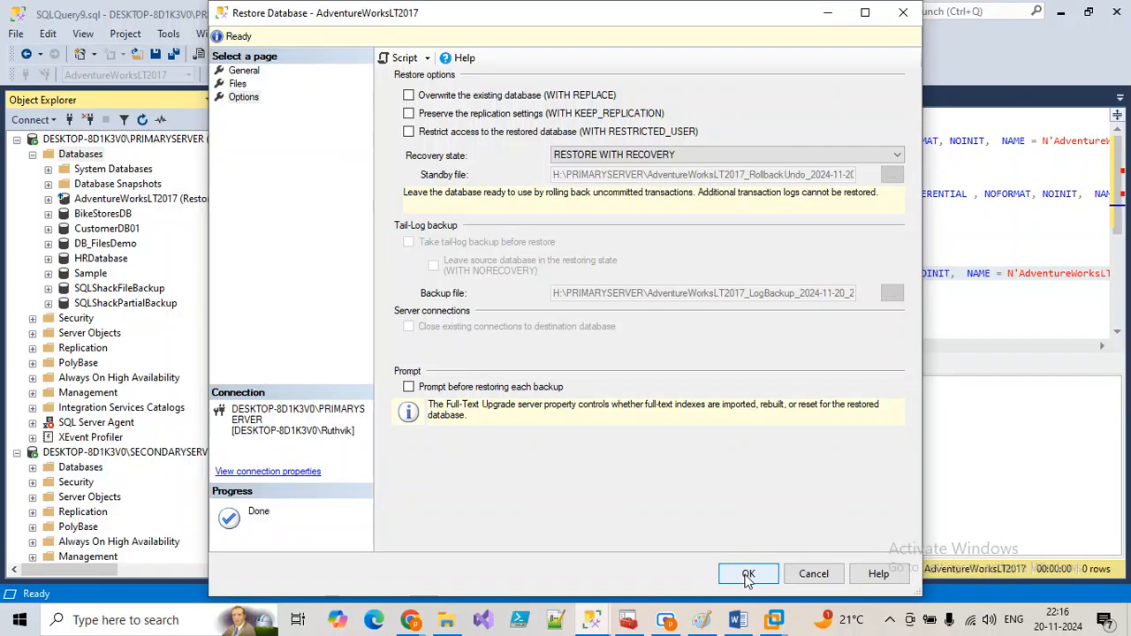
left_click(609, 158)
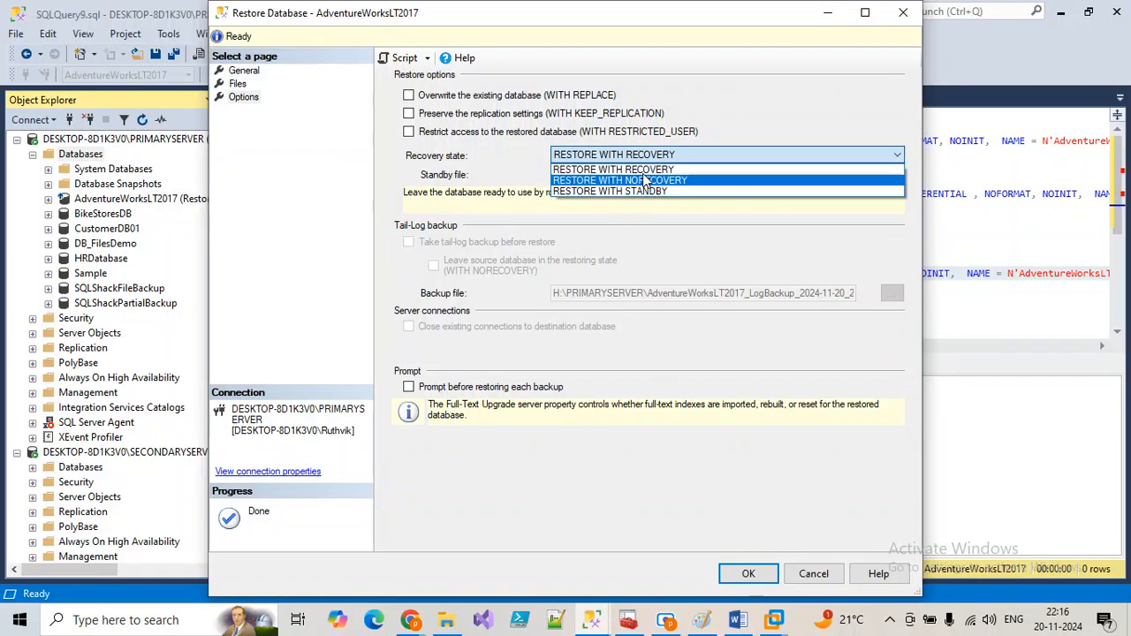
left_click(649, 182)
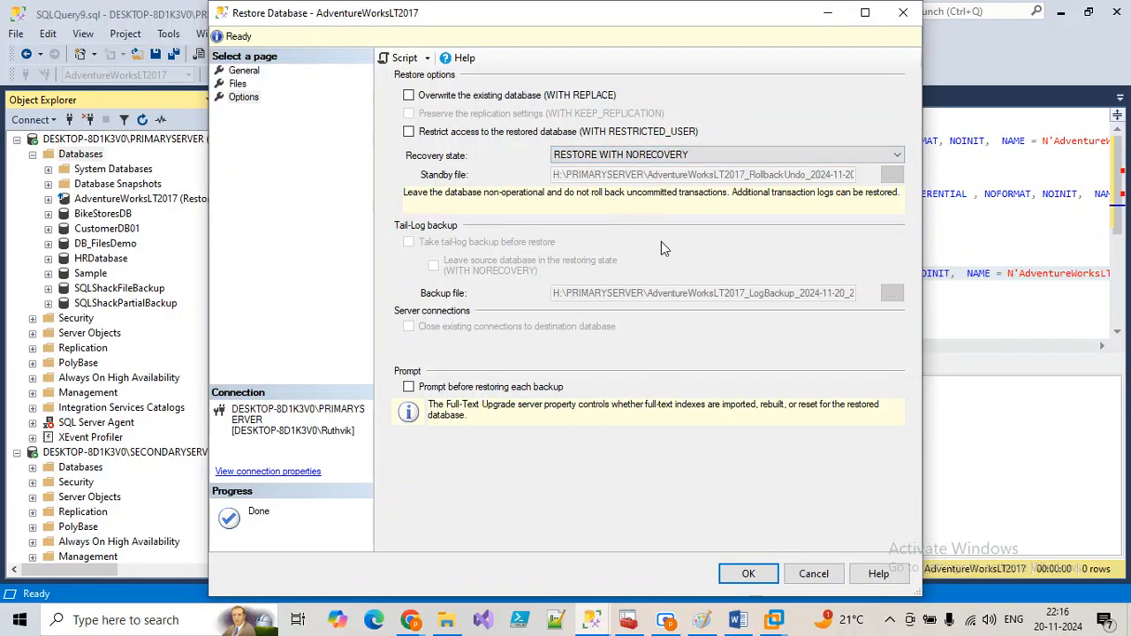
left_click(749, 575)
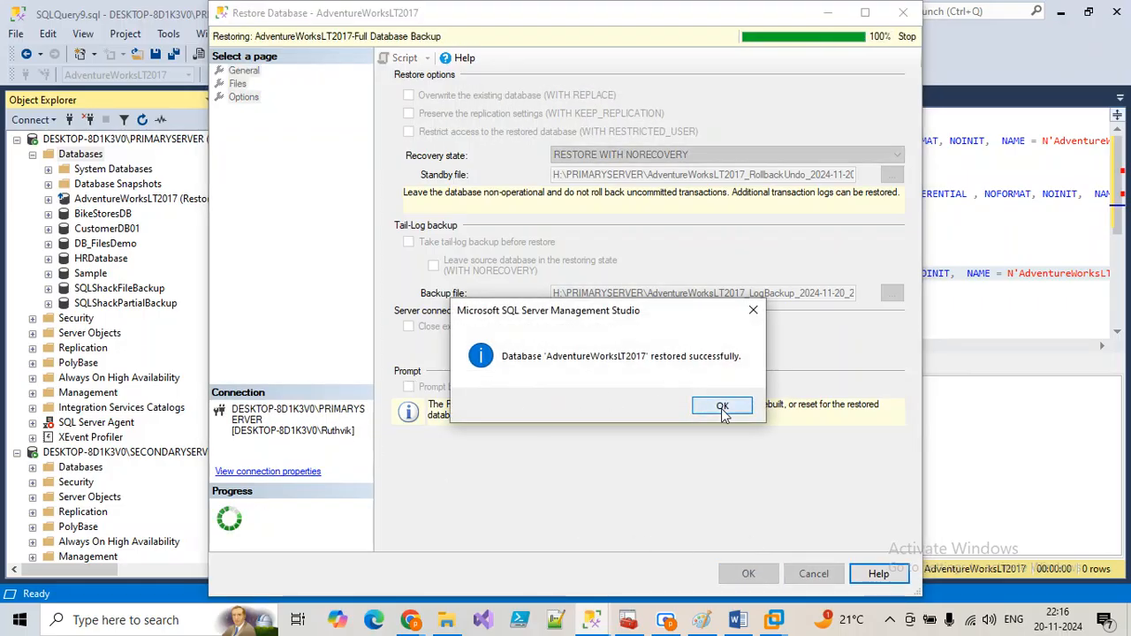
left_click(722, 408)
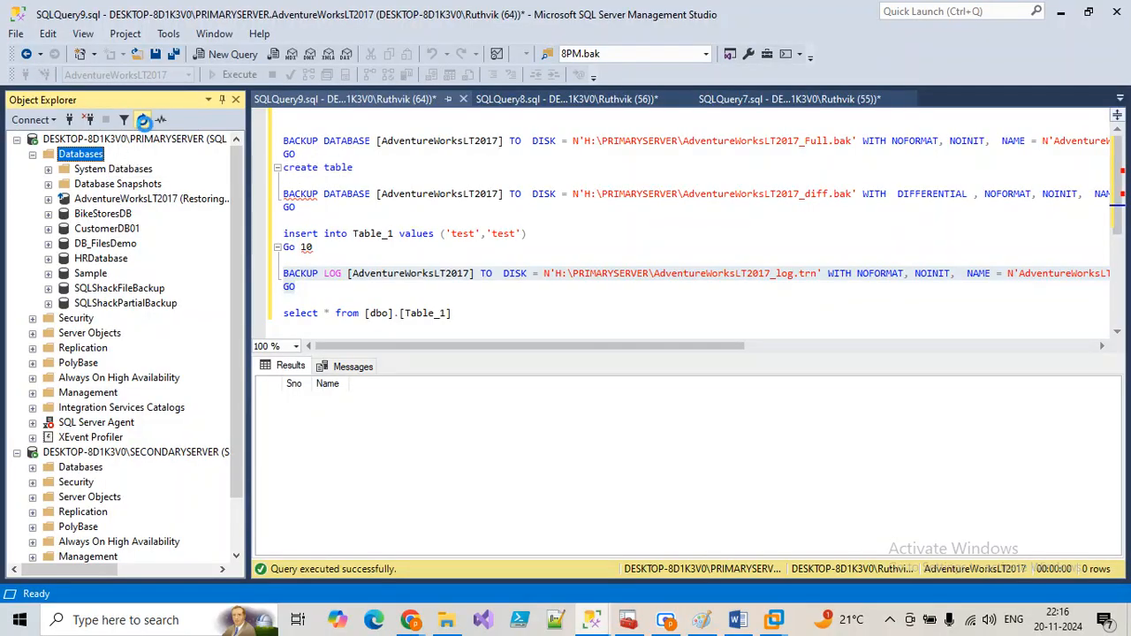
In a new query, write the statement restore database [AdventureWorksLT2017] with recovery
left_click(119, 200)
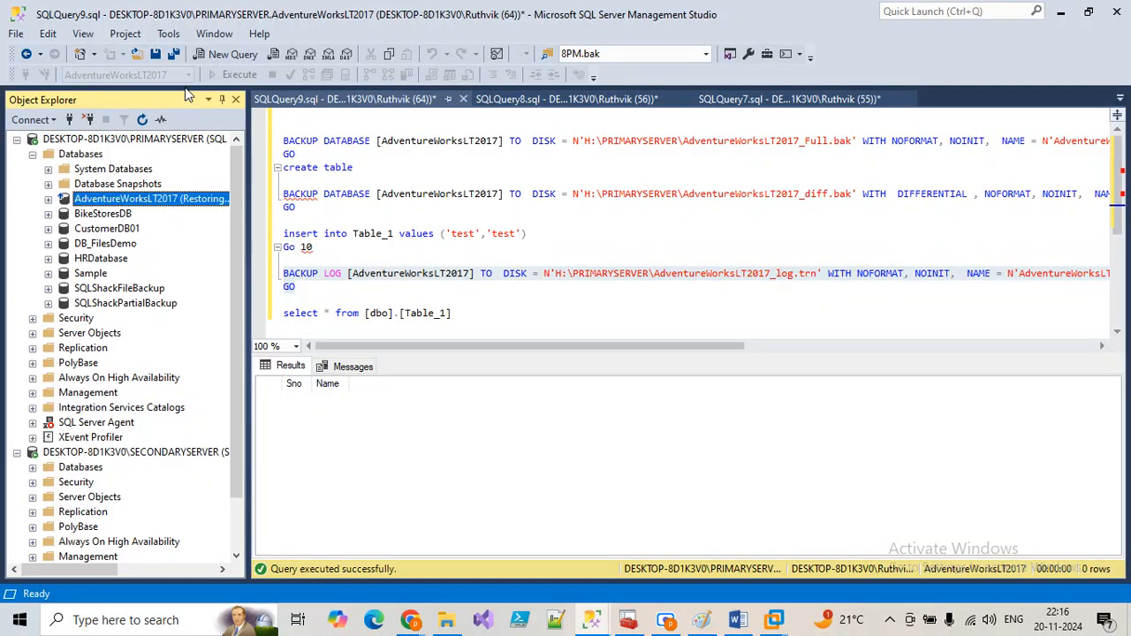
left_click(212, 56)
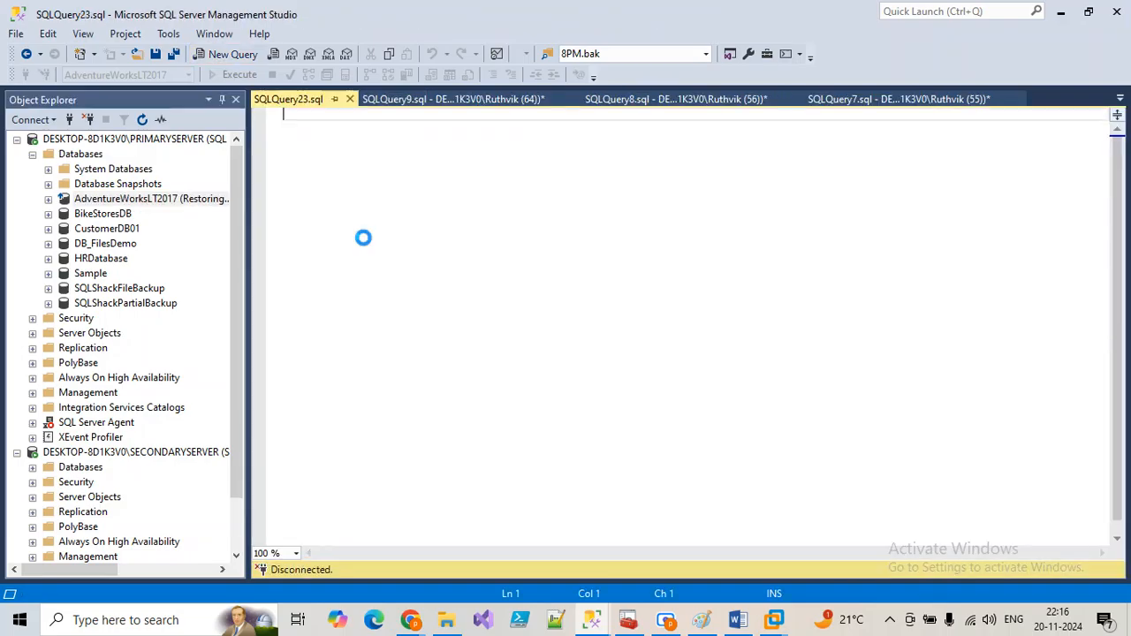
type("restore databas")
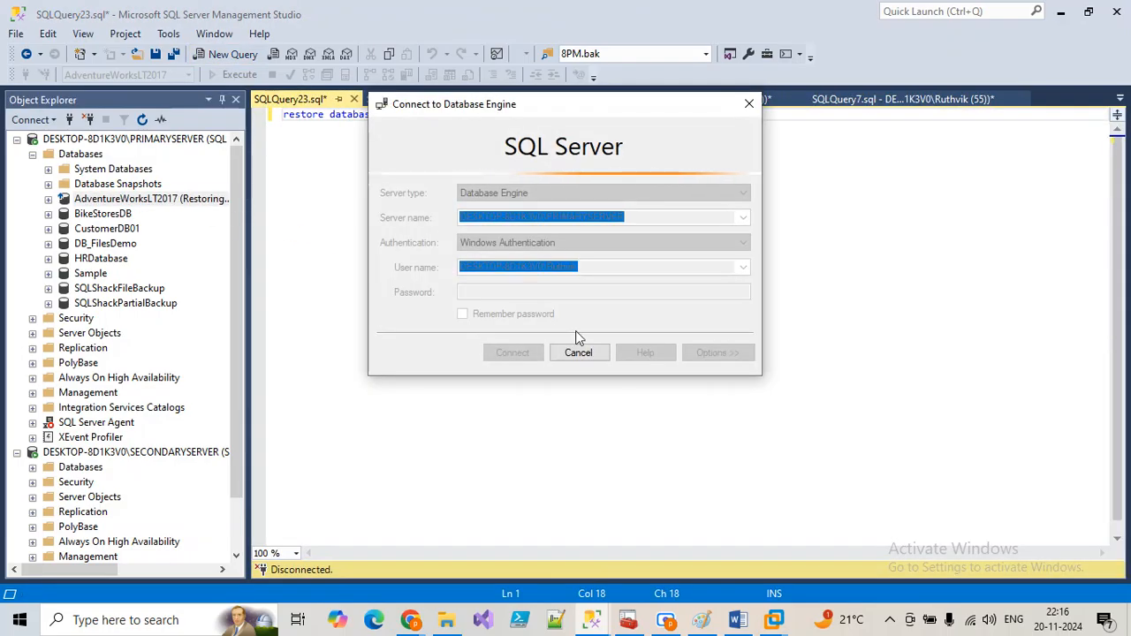
left_click(600, 356)
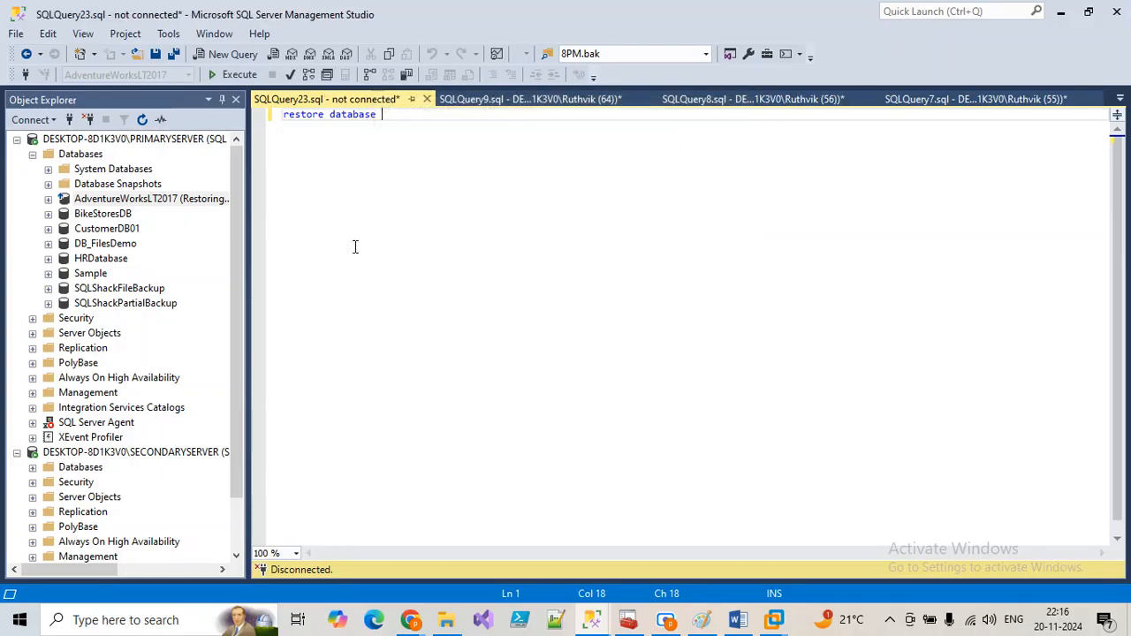
left_click_drag(122, 203, 412, 121)
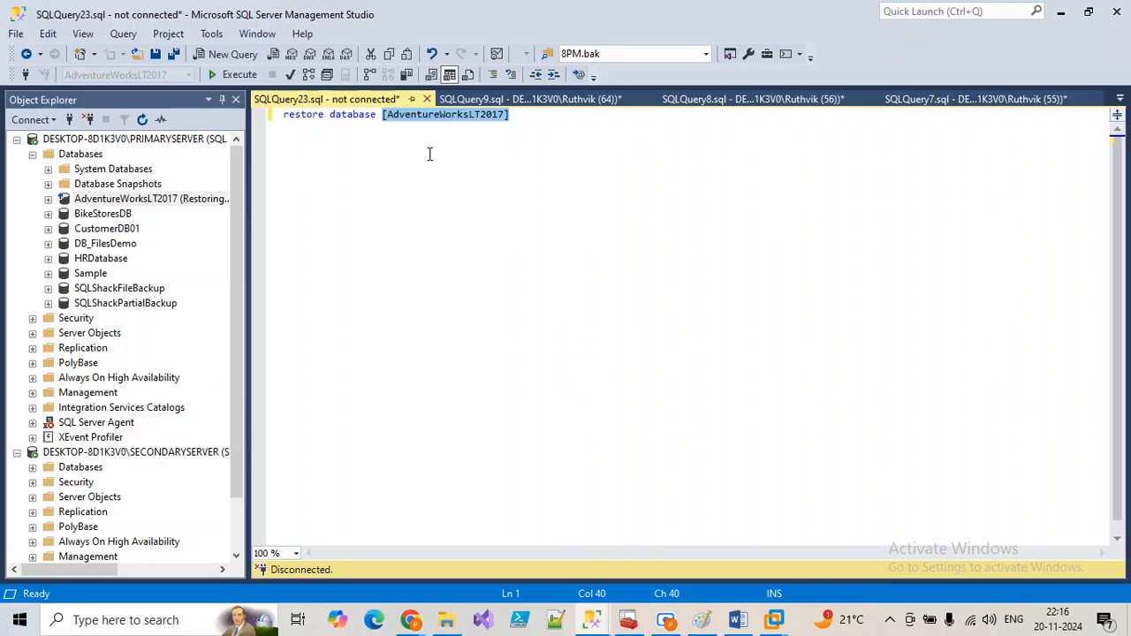
left_click(542, 125)
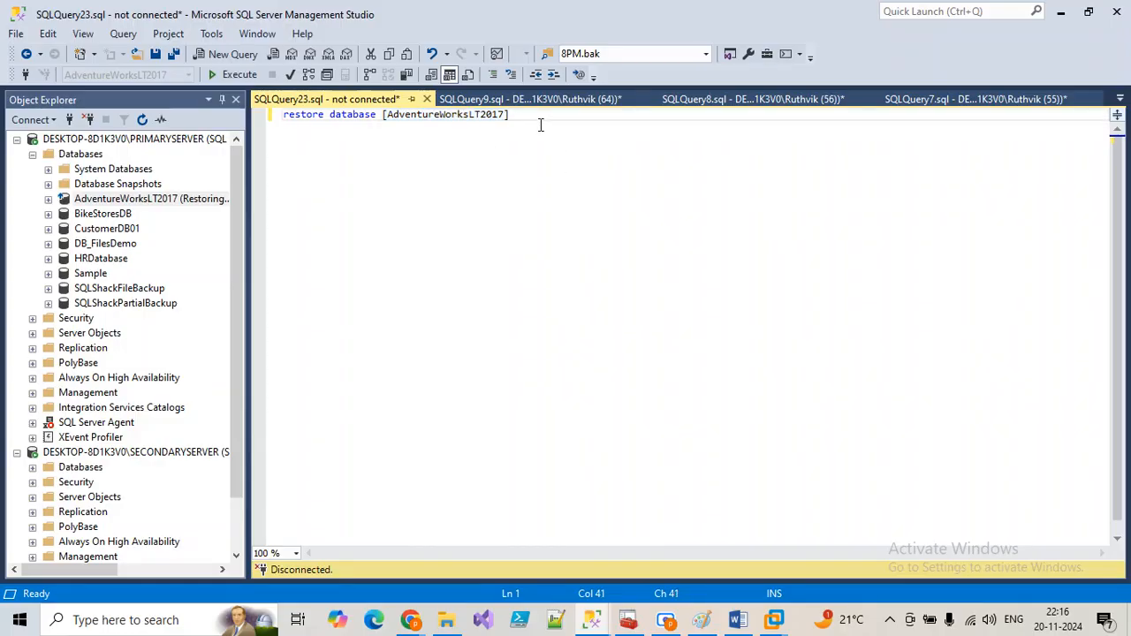
type("with recovery")
Run the restore statement with a connection to PRIMARYSERVER to bring AdventureWorksLT2017 out of the restoring state
left_click_drag(583, 137, 283, 142)
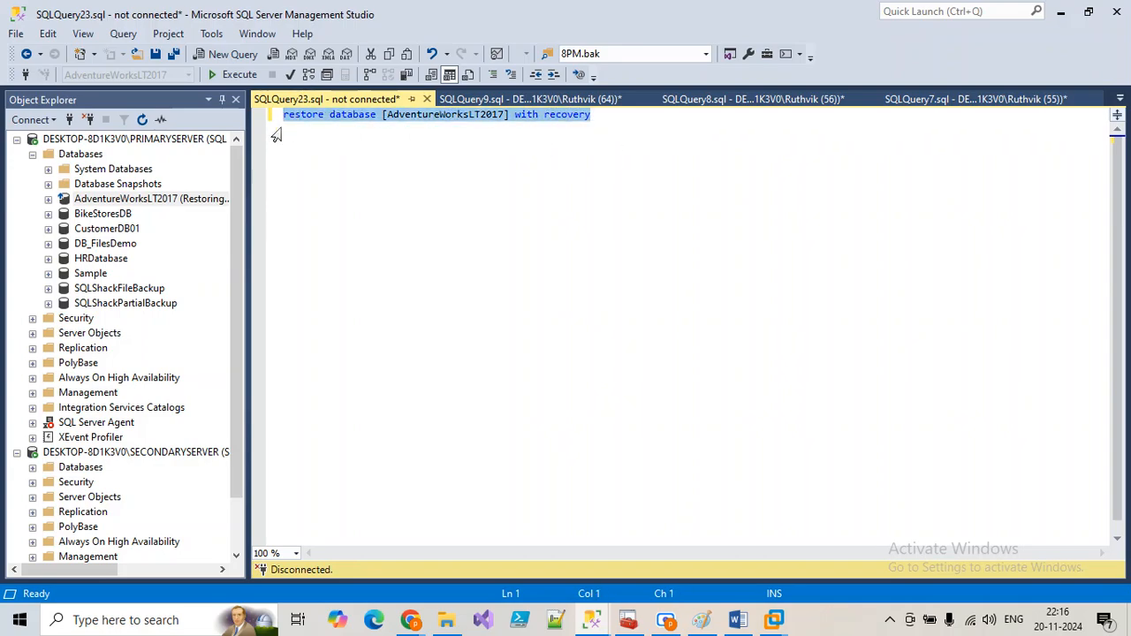
left_click(228, 76)
left_click(522, 492)
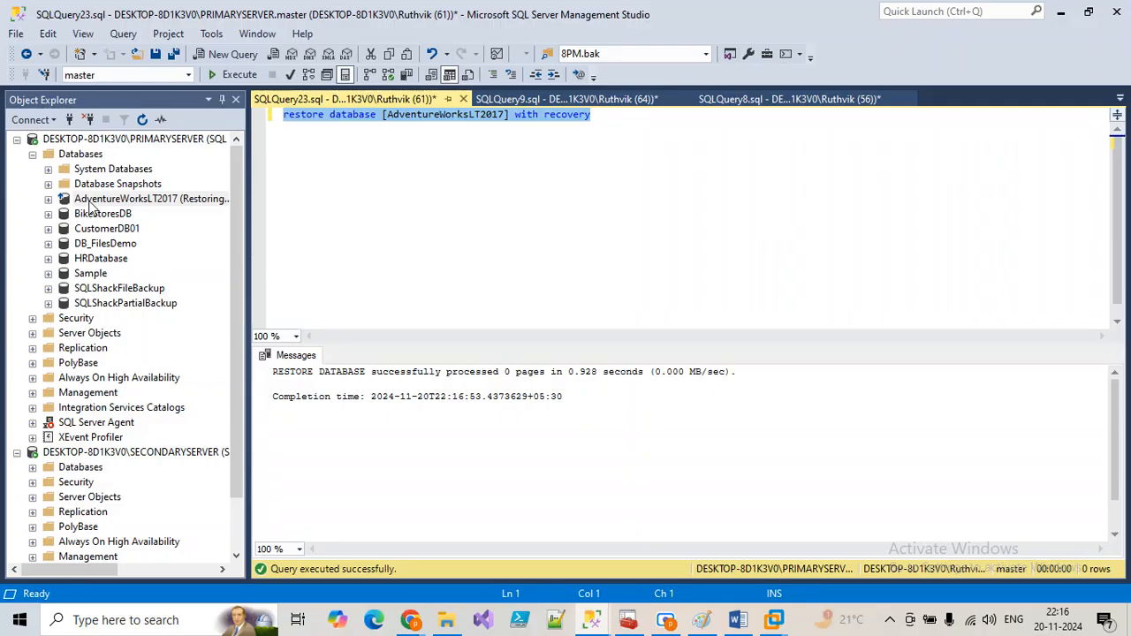
Refresh the databases on PRIMARYSERVER and locate dbo.Table_1 among the tables of AdventureWorksLT2017
left_click(82, 157)
left_click(142, 119)
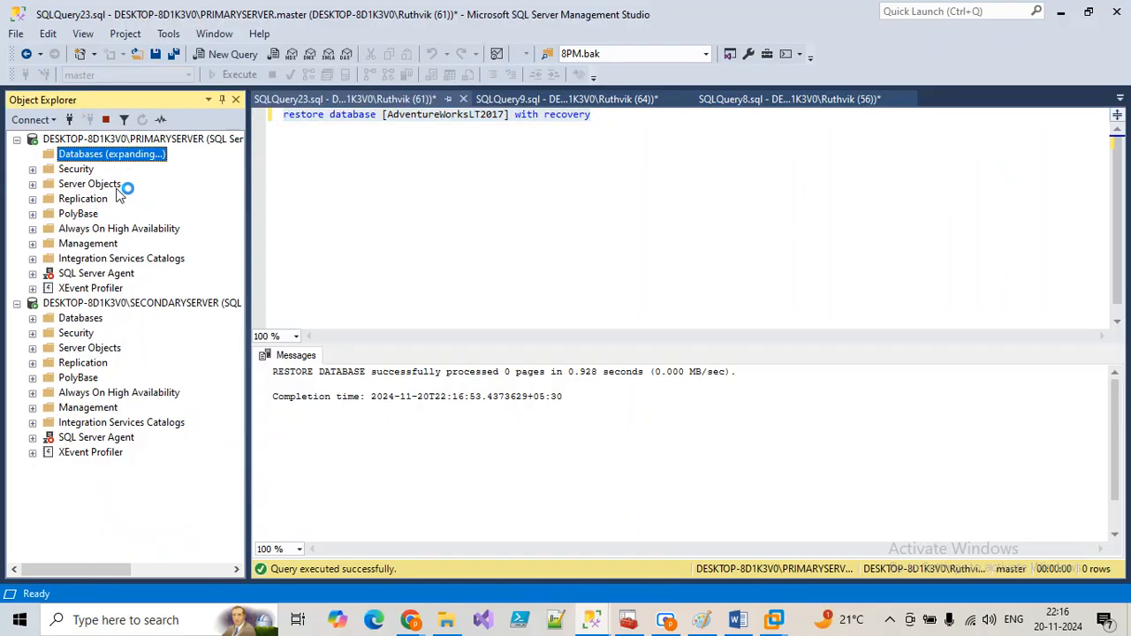
left_click(48, 199)
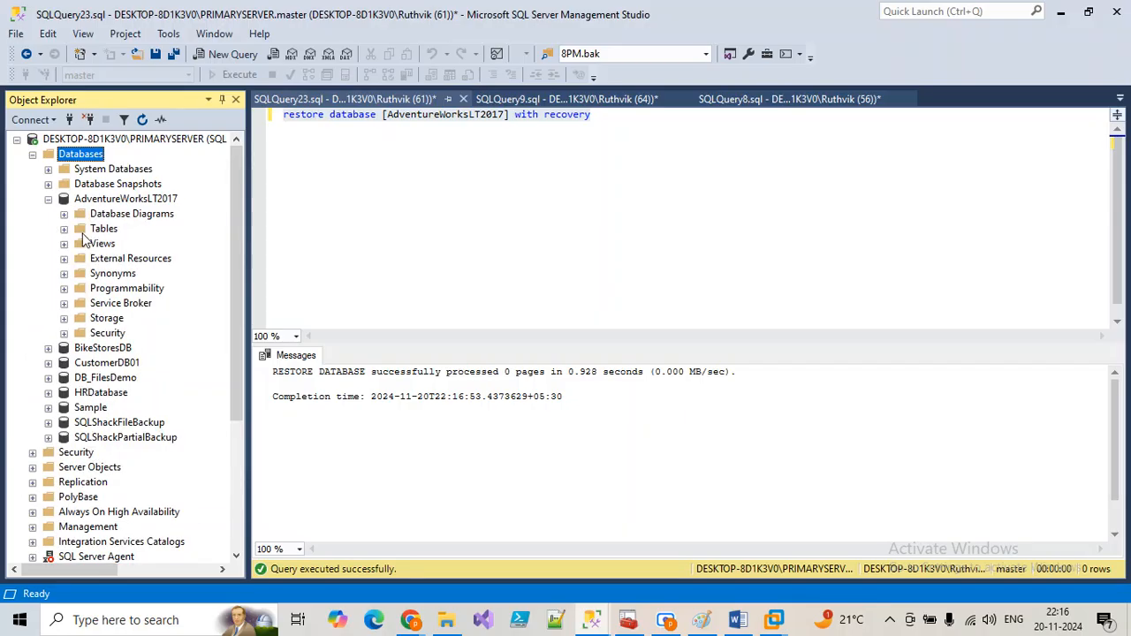
left_click(63, 229)
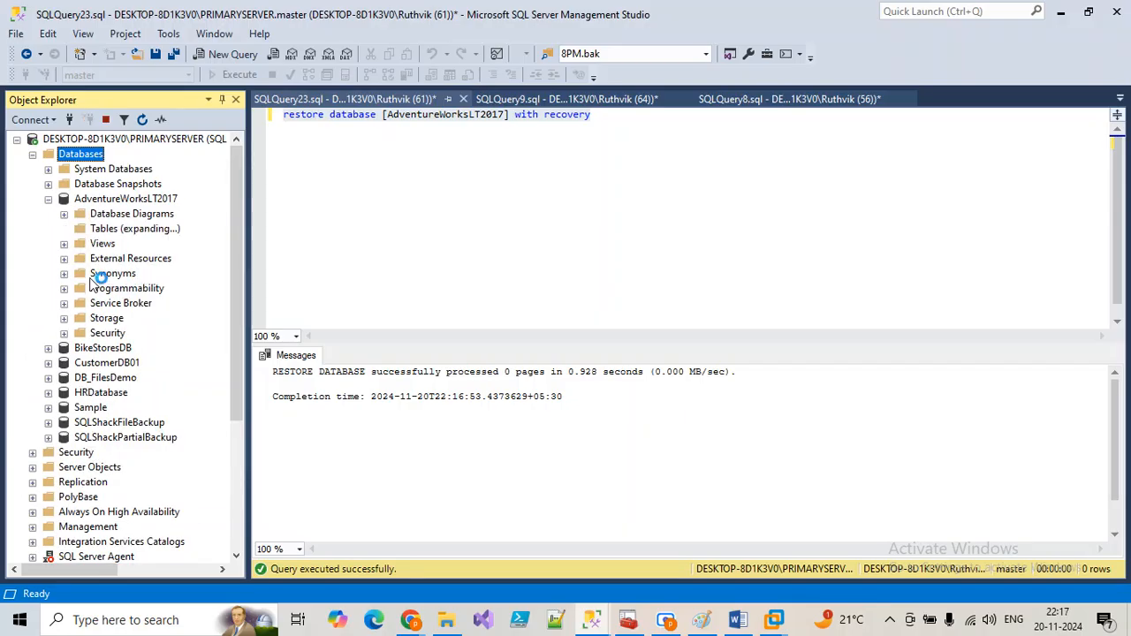
left_click(134, 348)
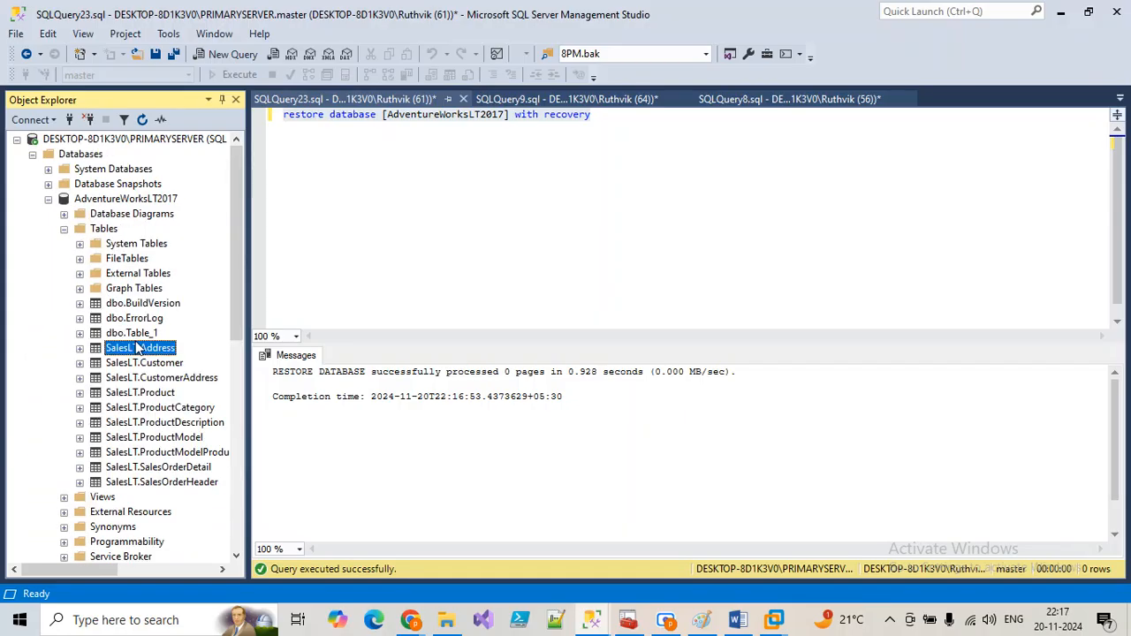
left_click(140, 333)
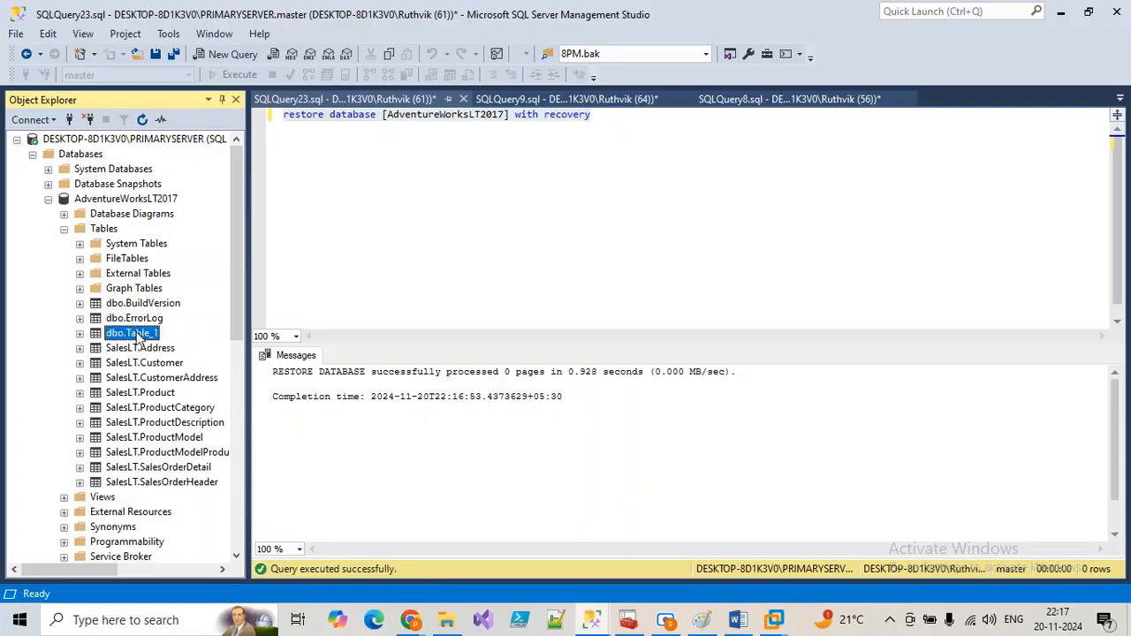
Below the restore statement, add the query select * from [dbo].[Table_1]
left_click(584, 198)
key("Return")
key("Return")
type("s")
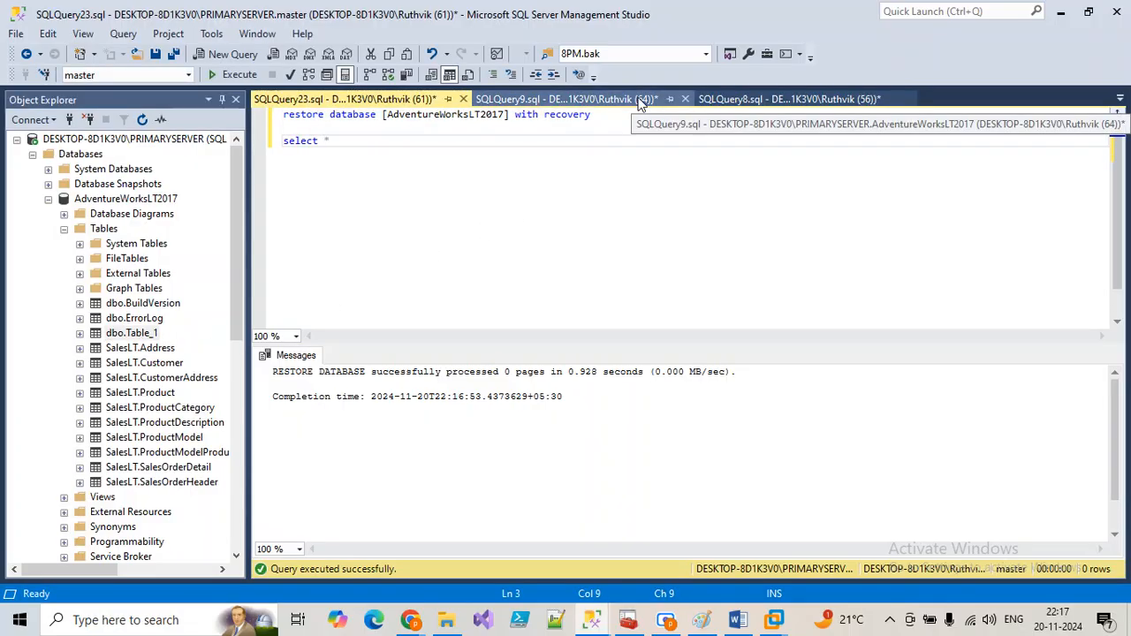
type("elect *")
type("[dbo].[Table_1]")
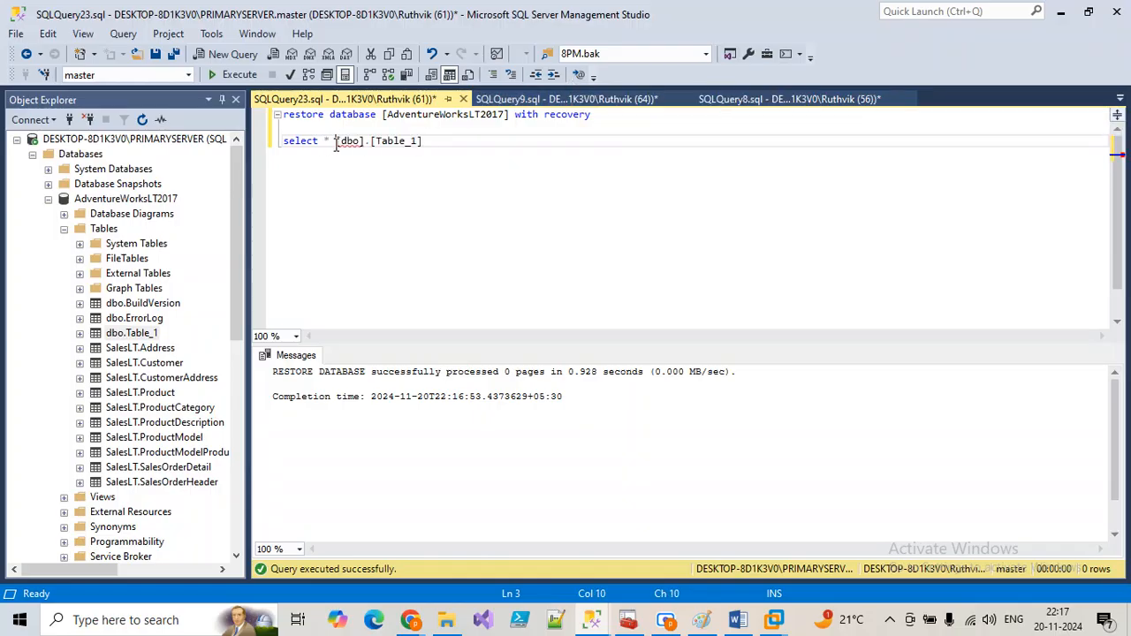
type("from")
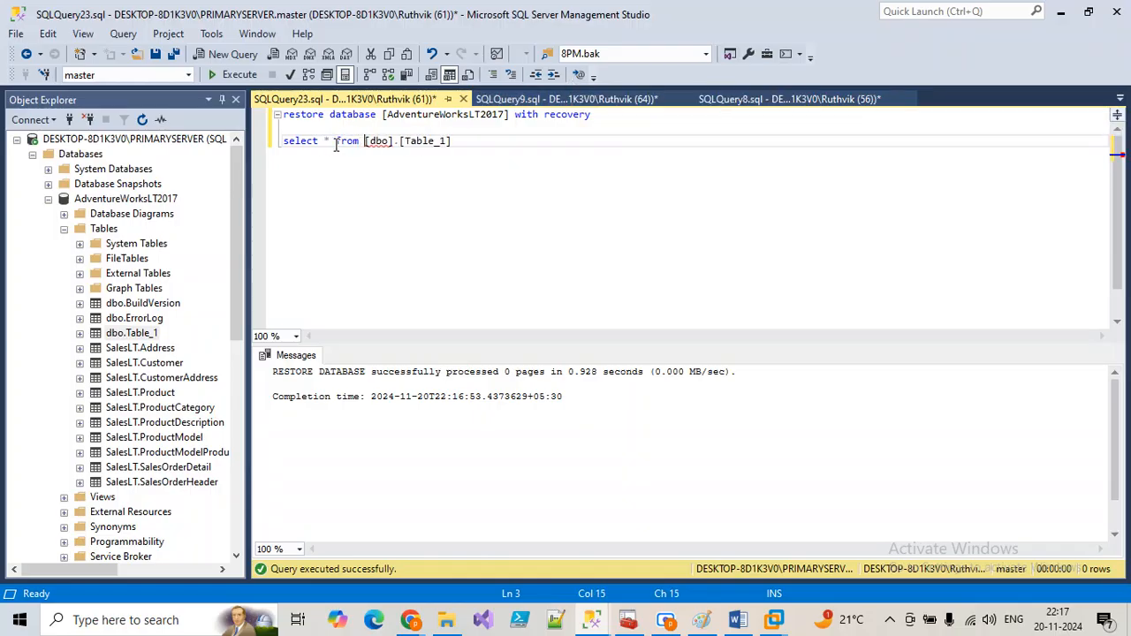
Run the Table_1 select query with AdventureWorksLT2017 as the current database instead of master
left_click_drag(456, 142, 250, 140)
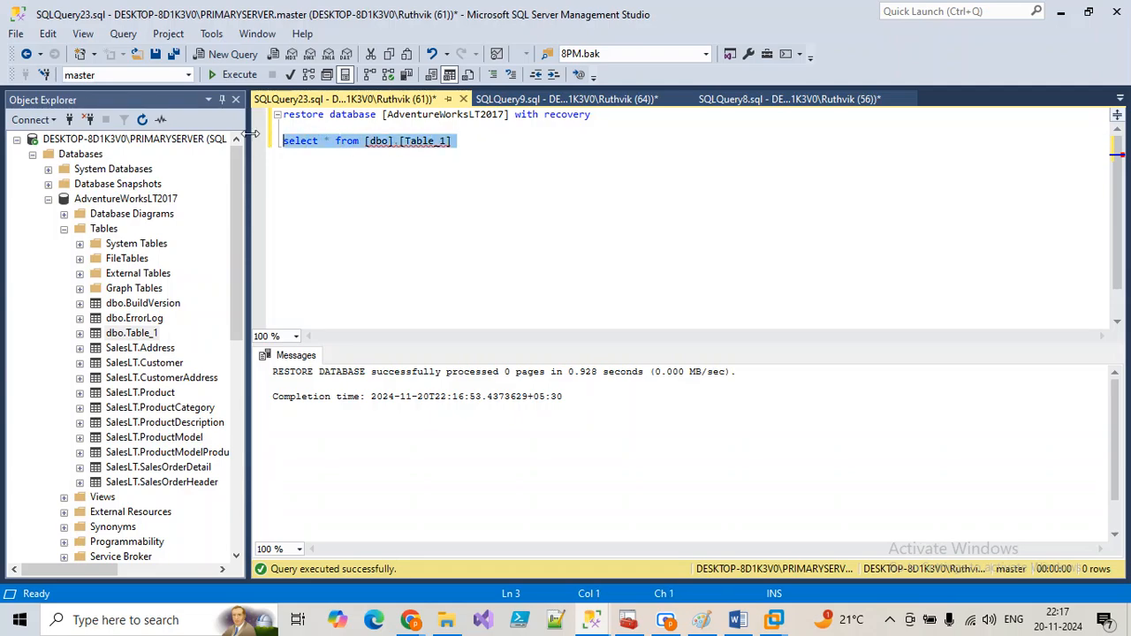
left_click(232, 74)
left_click(188, 74)
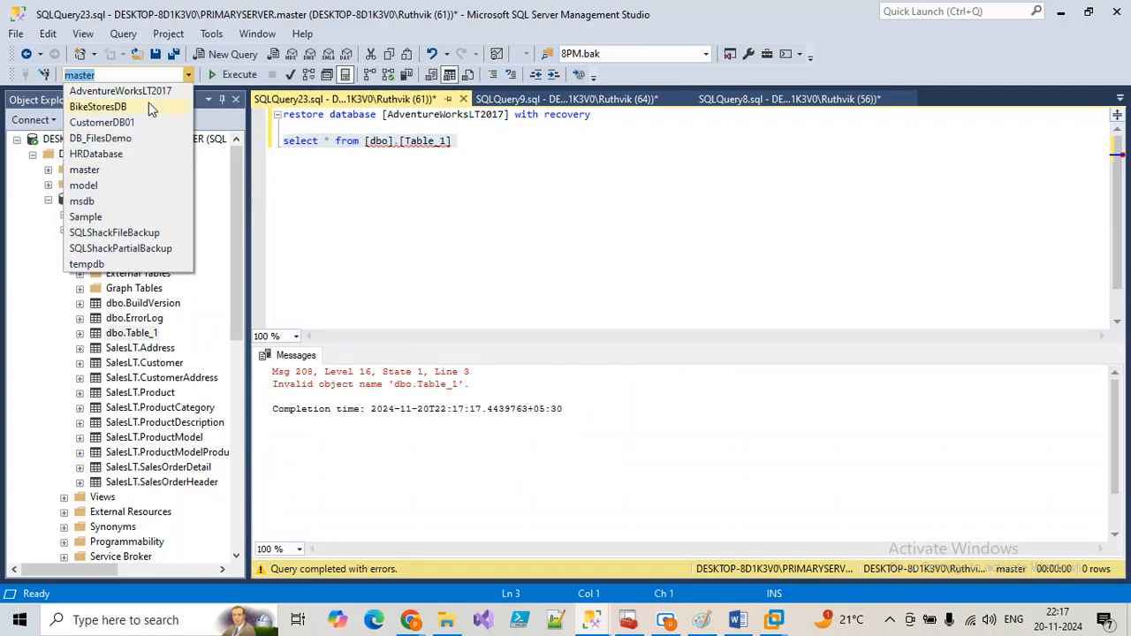
left_click(151, 89)
left_click_drag(480, 179, 286, 128)
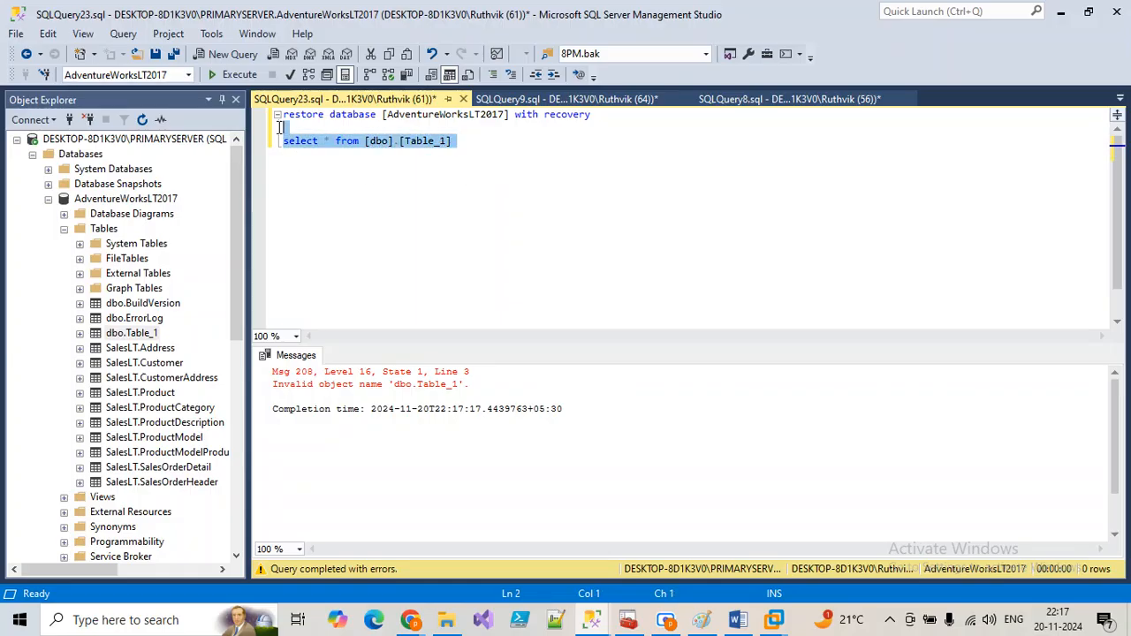
left_click(233, 75)
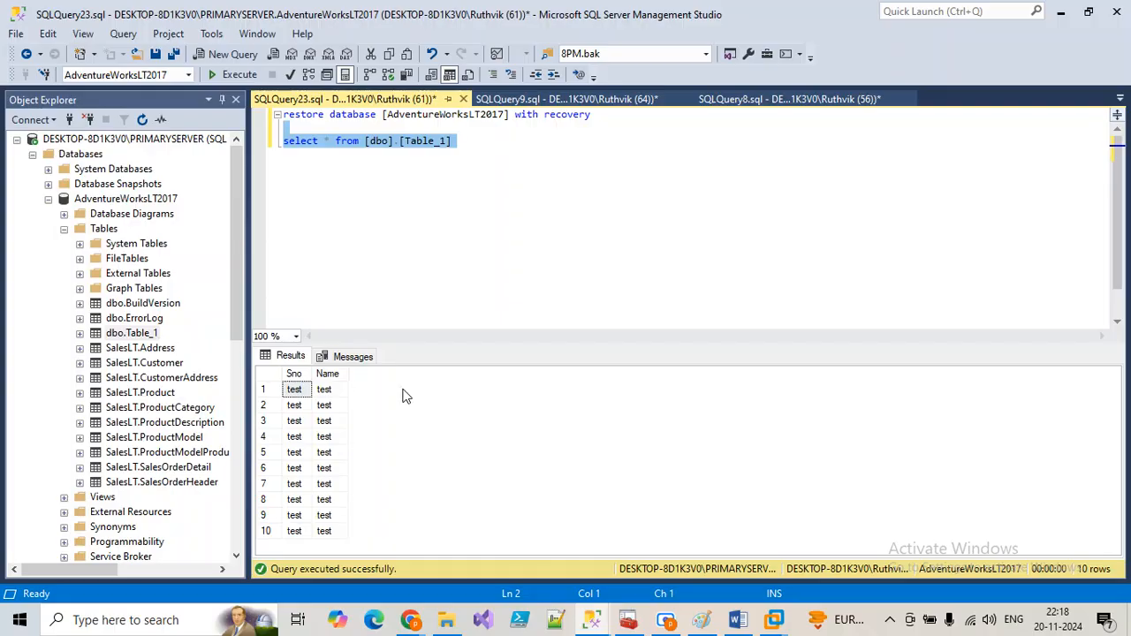
Switch to the Backup Restore document in Word and review the full backup section with its NORECOVERY and RECOVERY restore scripts
left_click(738, 620)
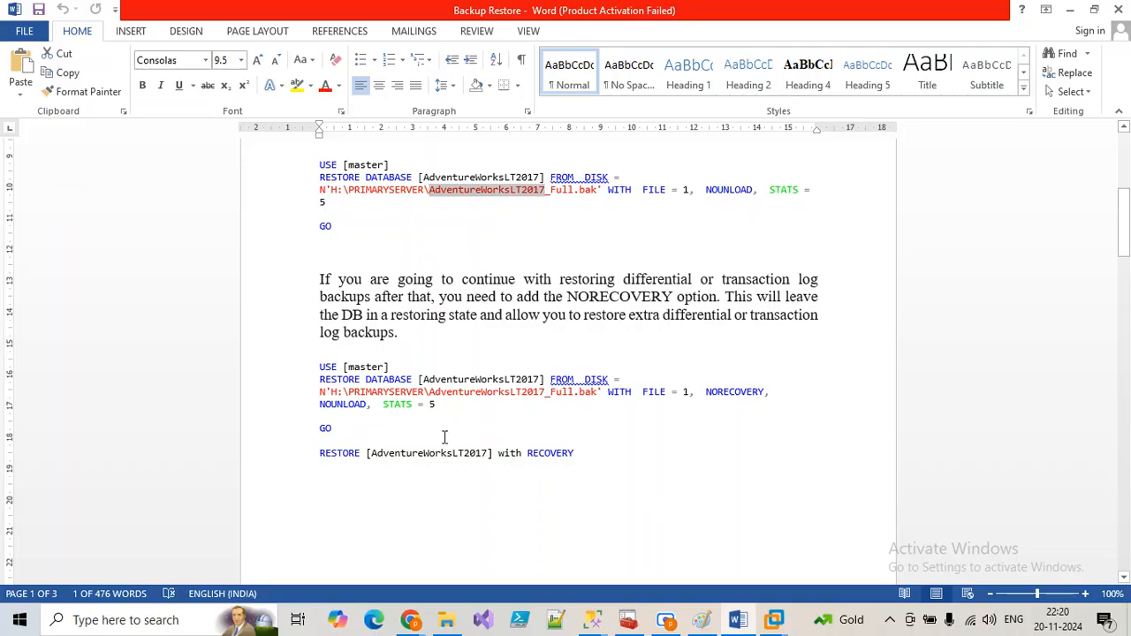
left_click_drag(356, 428, 305, 367)
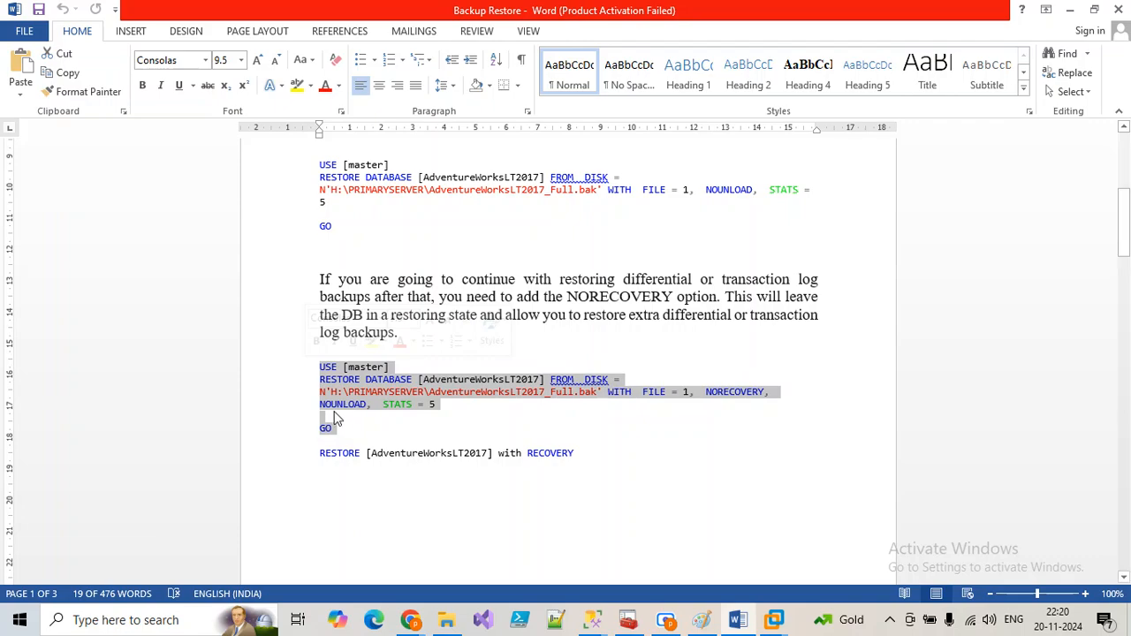
left_click_drag(591, 456, 274, 169)
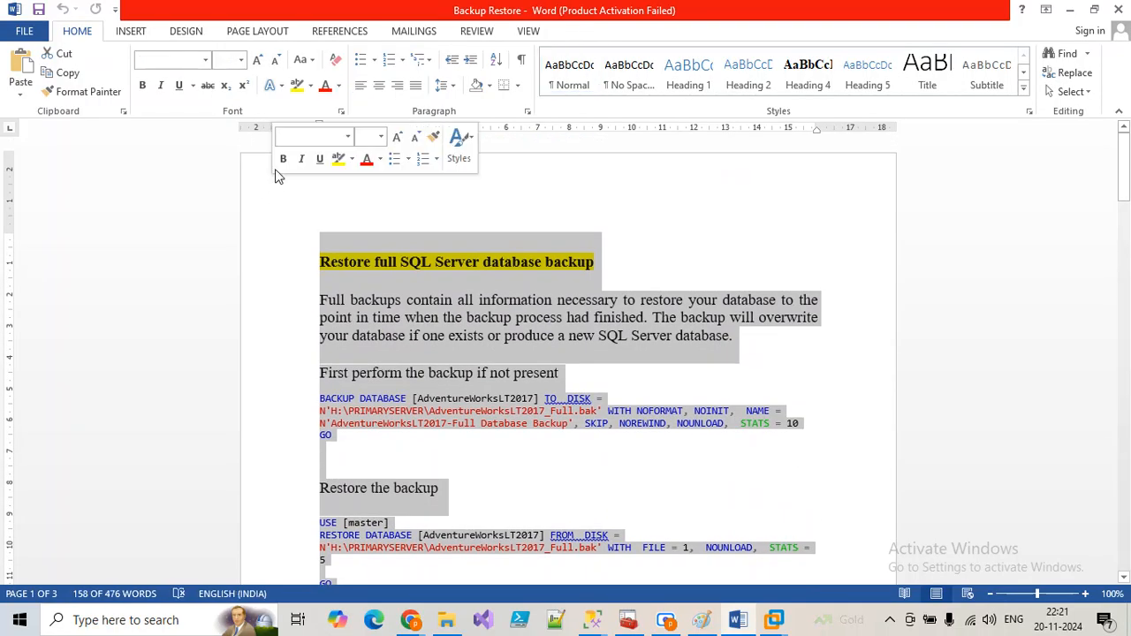
Insert a blank line above the heading "Restore differential SQL Server database backup" to push it onto the next page
scroll(428, 508, "down", 1)
scroll(428, 508, "down", 7)
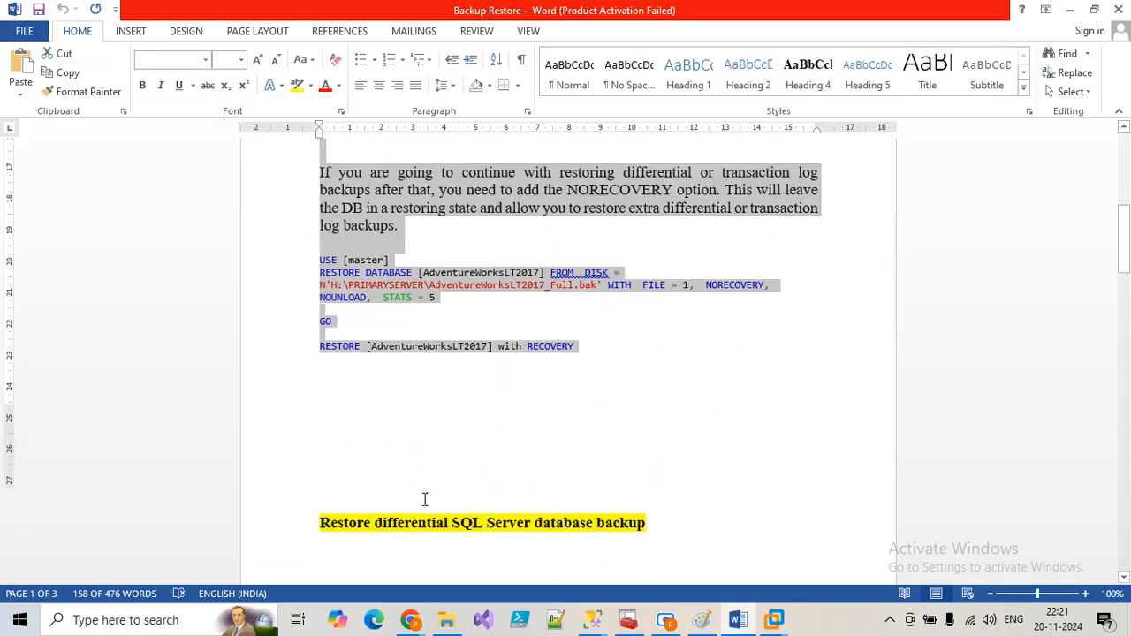
left_click(383, 305)
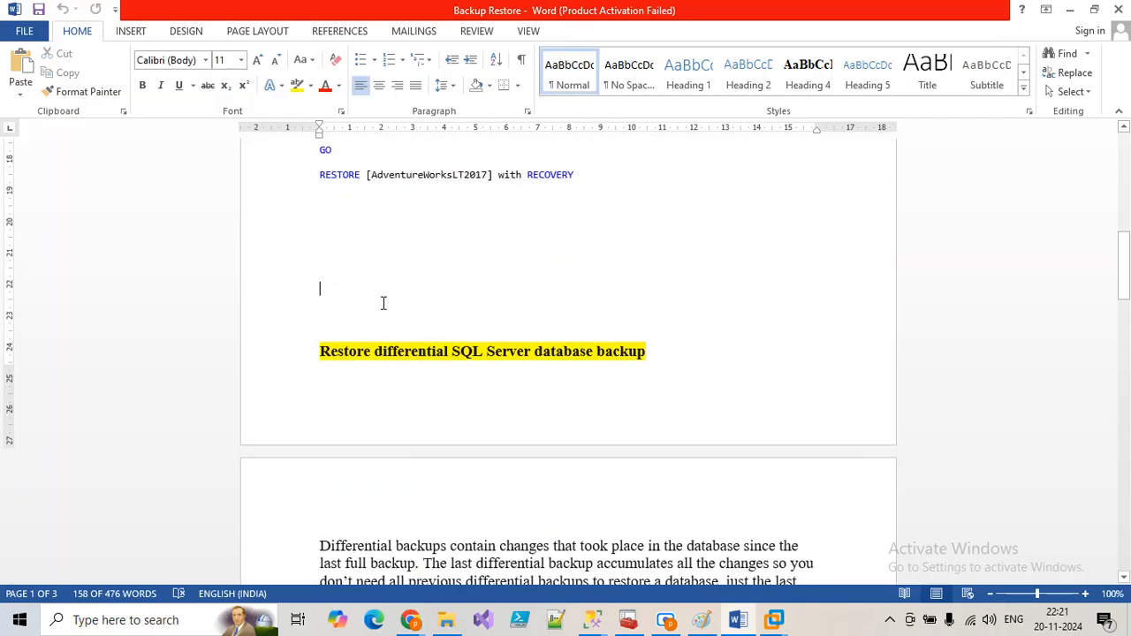
key("Return")
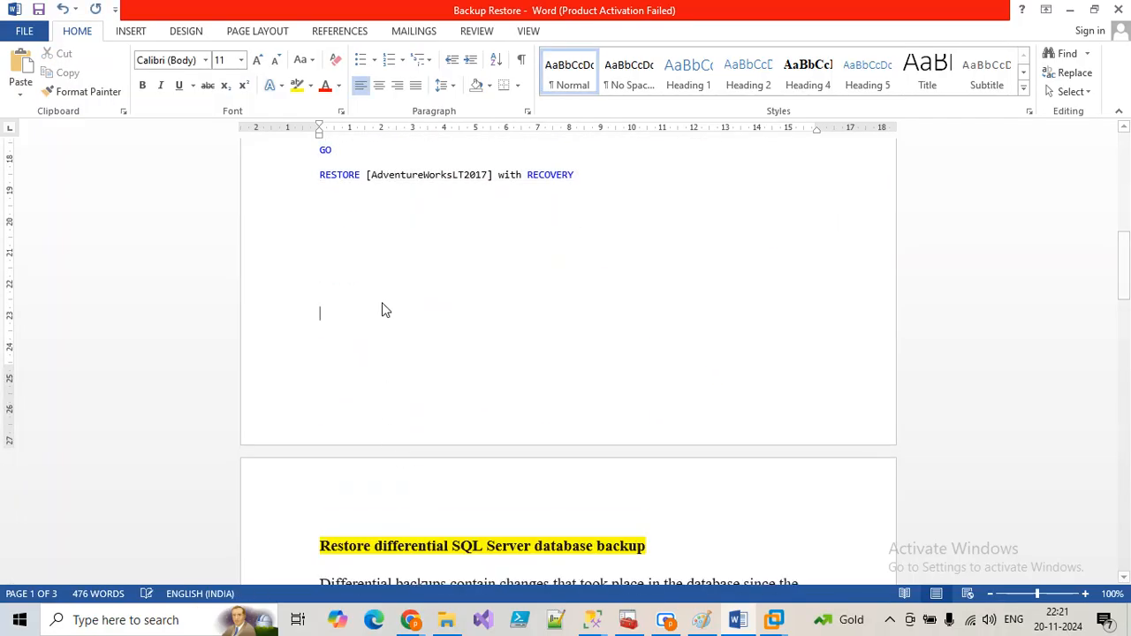
Review the differential restore section and highlight the script under "Restore database with Move"
scroll(416, 361, "down", 5)
scroll(415, 374, "down", 1)
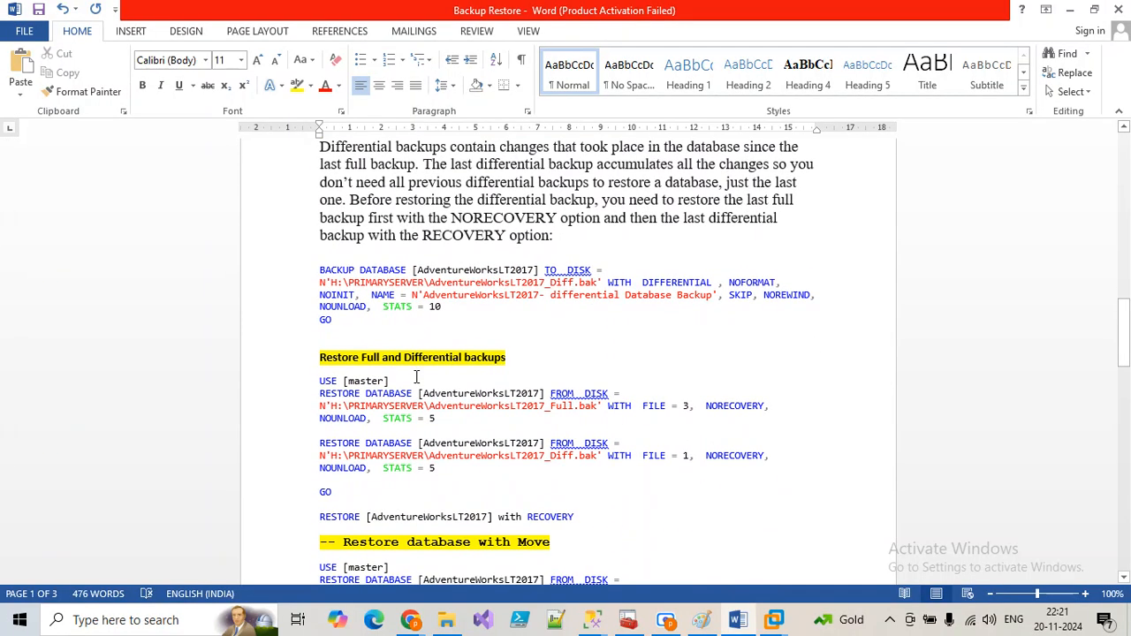
scroll(416, 377, "down", 2)
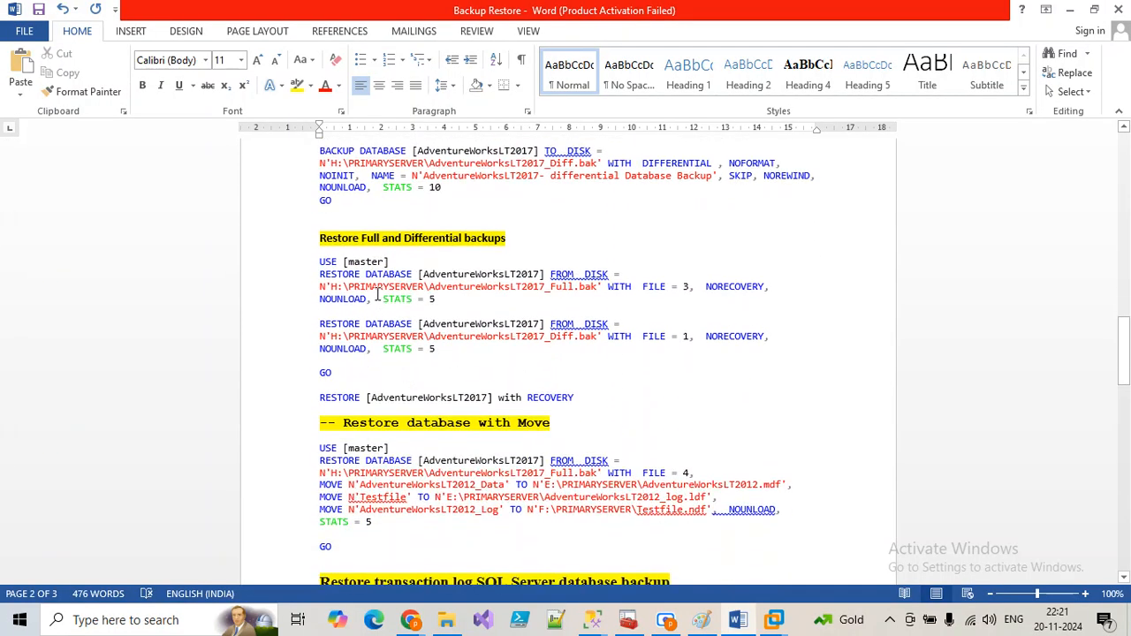
scroll(391, 397, "down", 3)
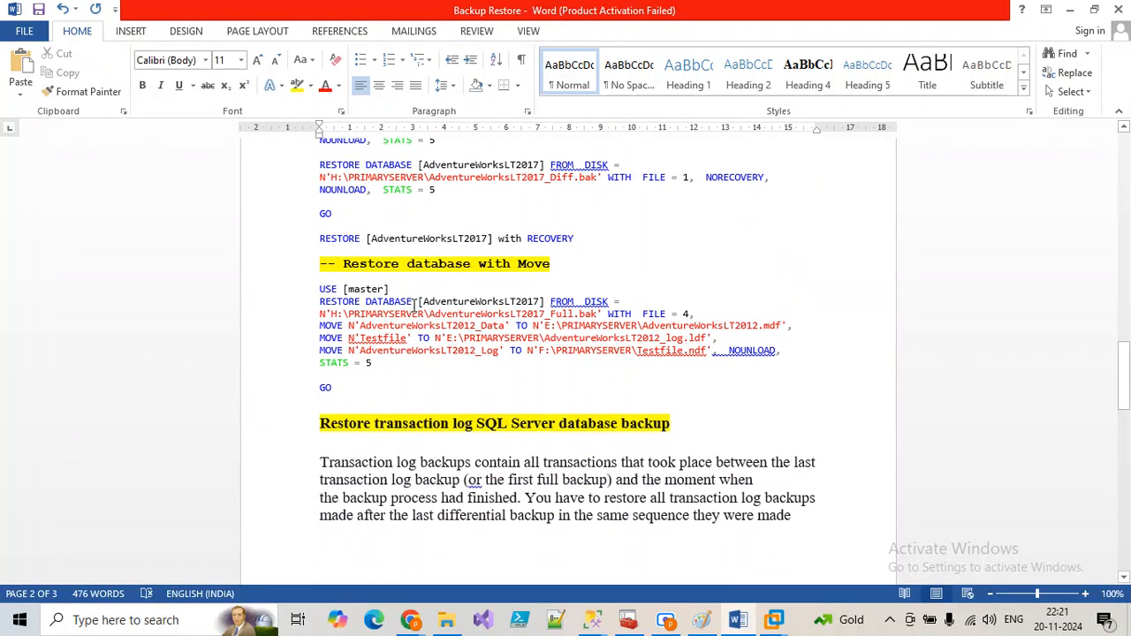
left_click(367, 365)
left_click_drag(362, 383, 302, 296)
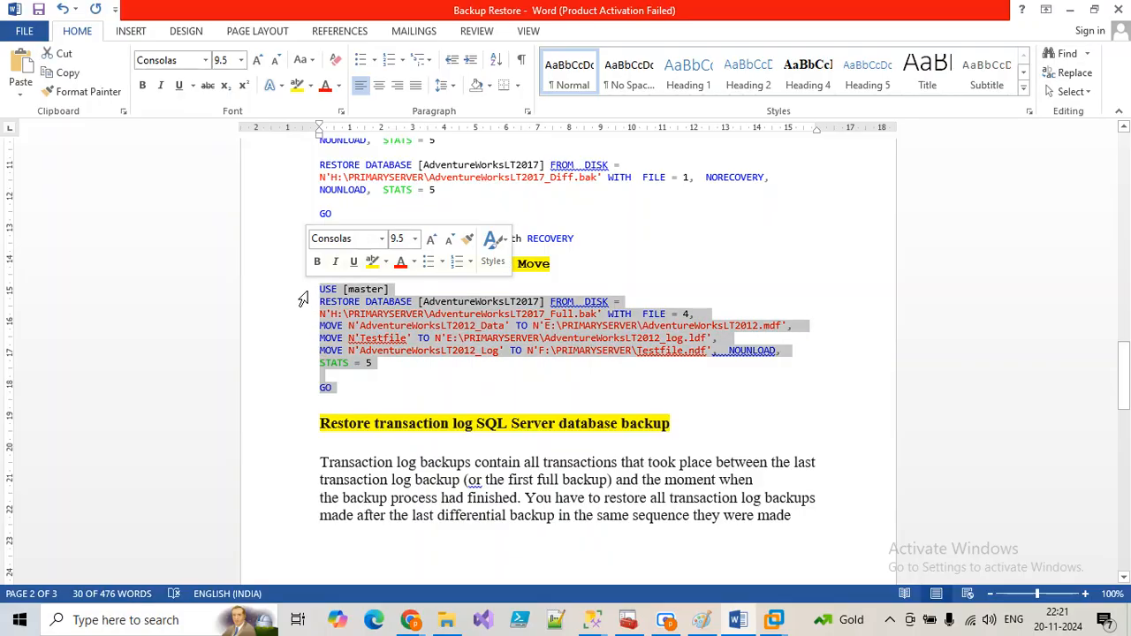